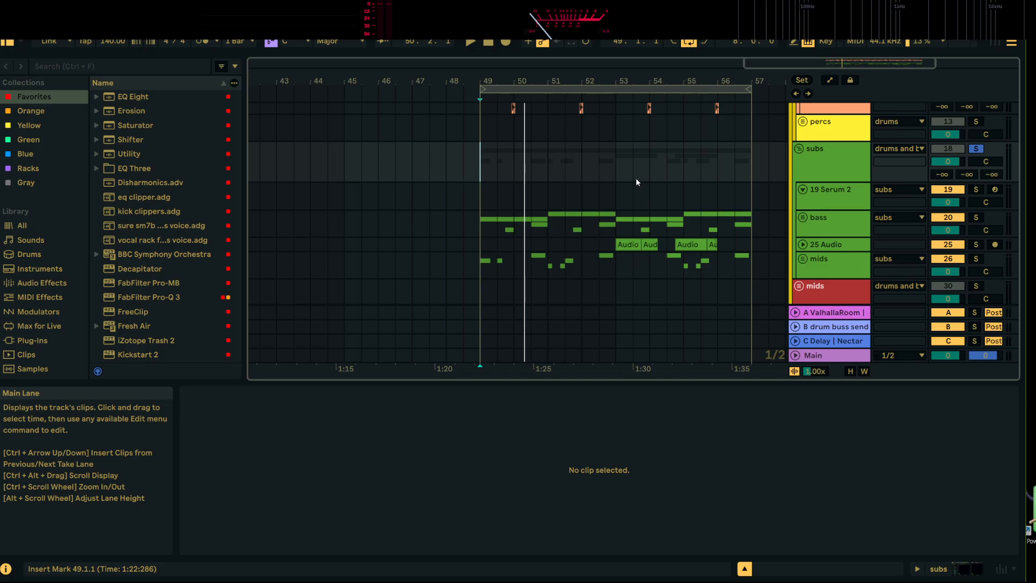
pyautogui.scroll(-3, 507, 150)
pyautogui.scroll(3, 496, 161)
pyautogui.click(484, 141)
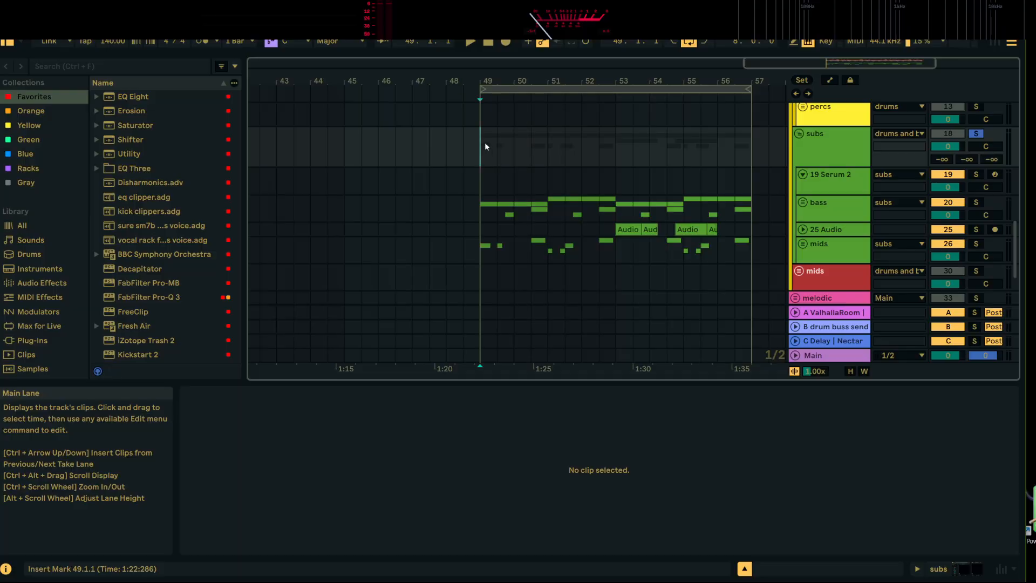
pyautogui.scroll(3, 542, 162)
pyautogui.scroll(-3, 539, 190)
pyautogui.scroll(2, 483, 183)
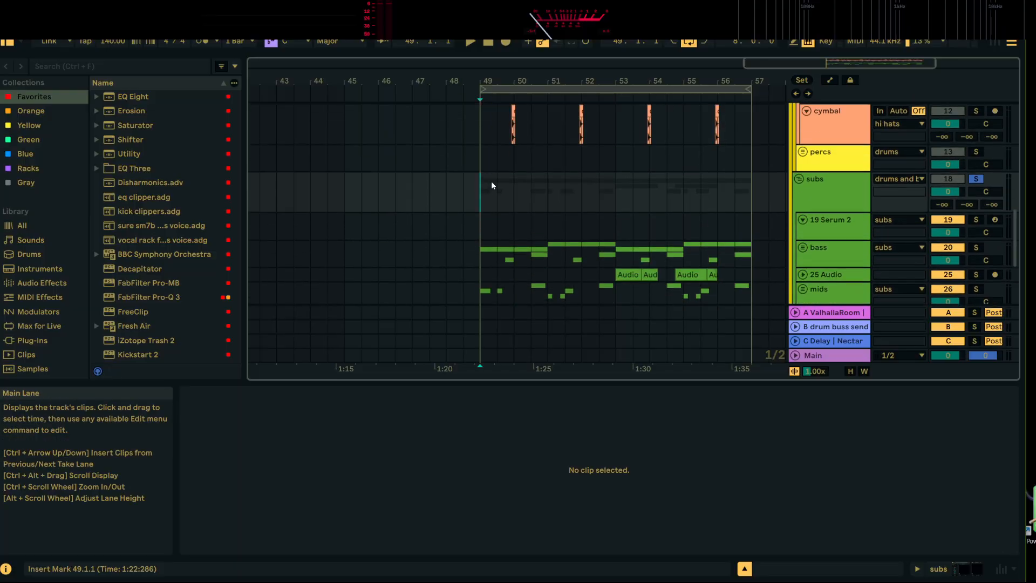
pyautogui.scroll(-3, 490, 182)
pyautogui.scroll(3, 488, 184)
pyautogui.scroll(-4, 488, 161)
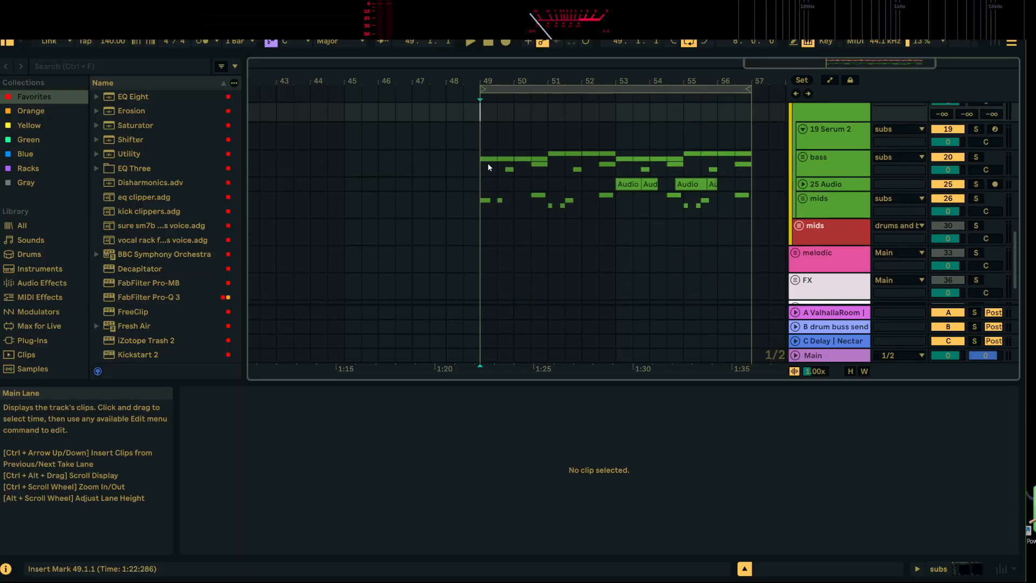
# Solo the mids group routed to subs and play its clips from position 54.3.1
pyautogui.click(486, 180)
pyautogui.press('space')
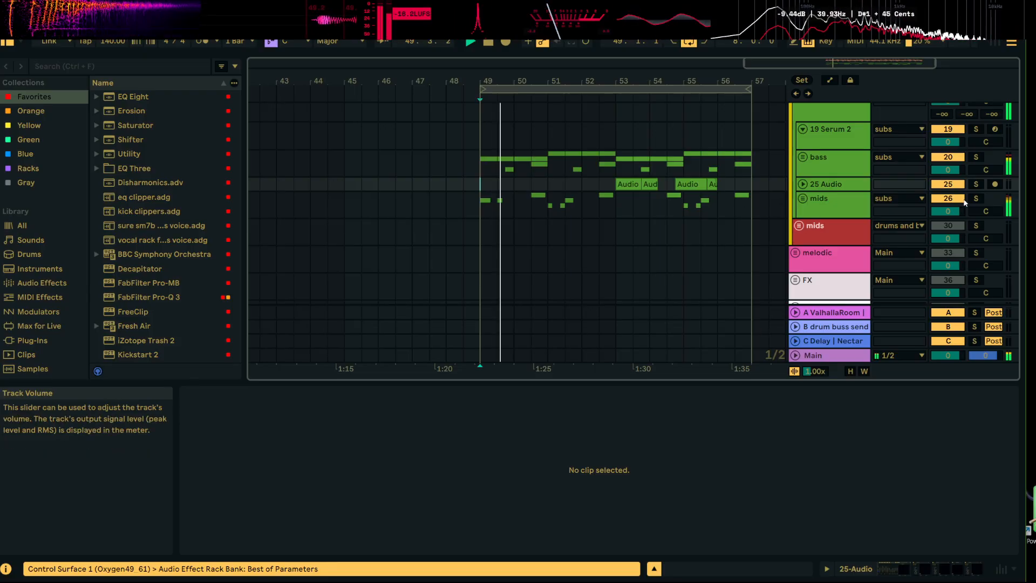
pyautogui.click(976, 199)
pyautogui.click(667, 205)
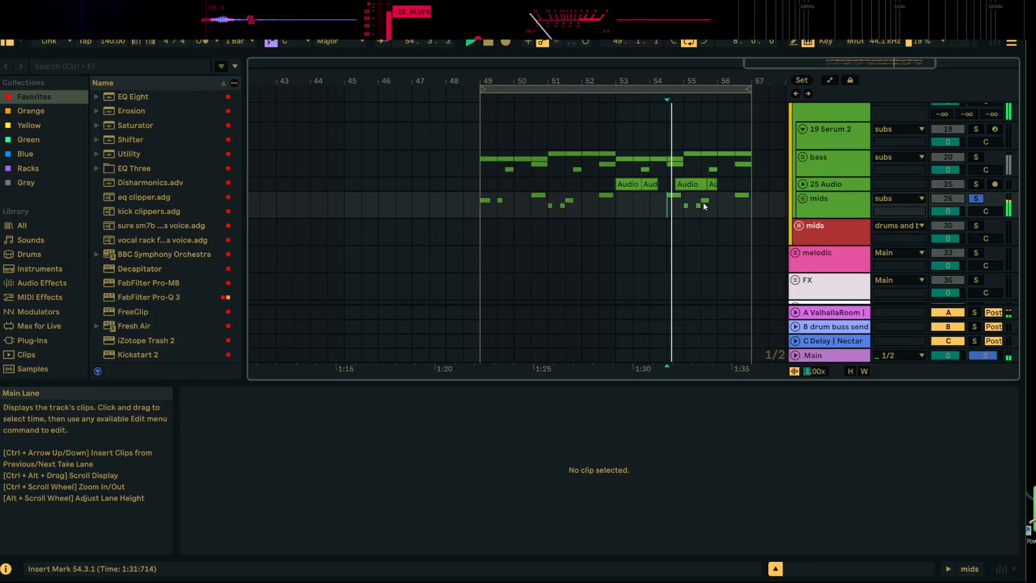
# Audition the mids hits at bars 55 and 51, and copy the one-beat hit at 51.1.1 to 33.1.1
pyautogui.moveTo(703, 82); pyautogui.dragTo(685, 103)
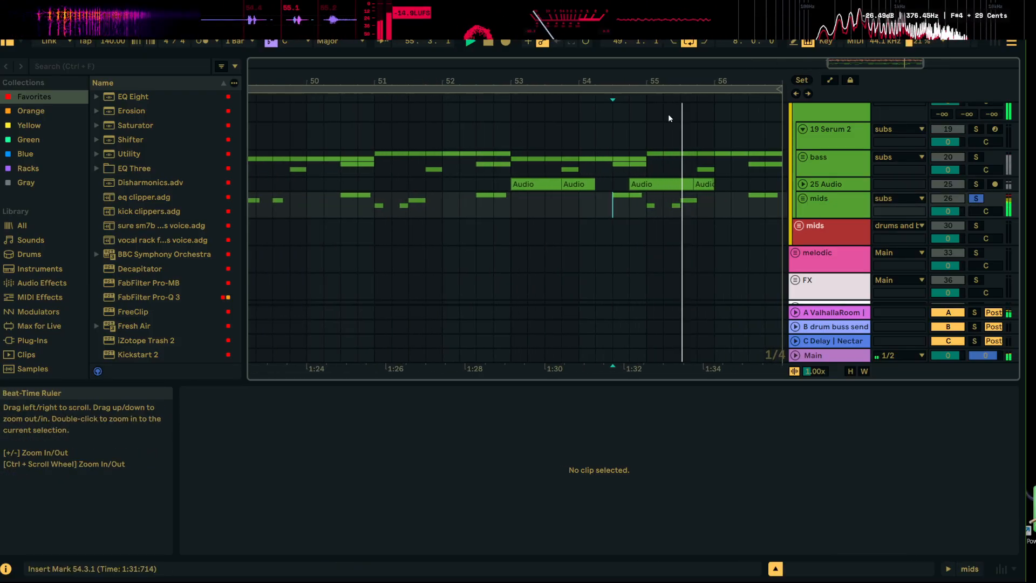
pyautogui.click(648, 209)
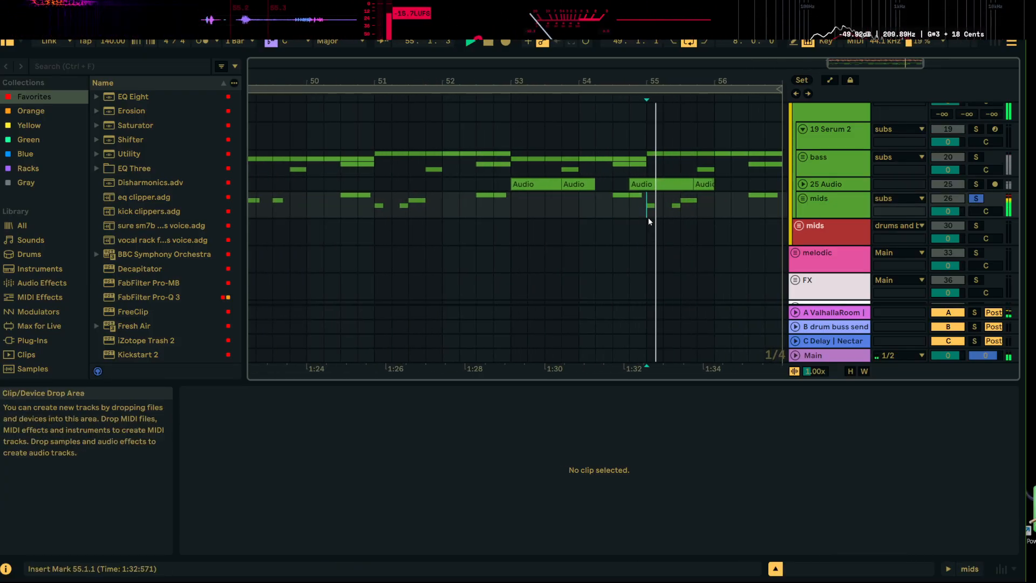
pyautogui.click(378, 207)
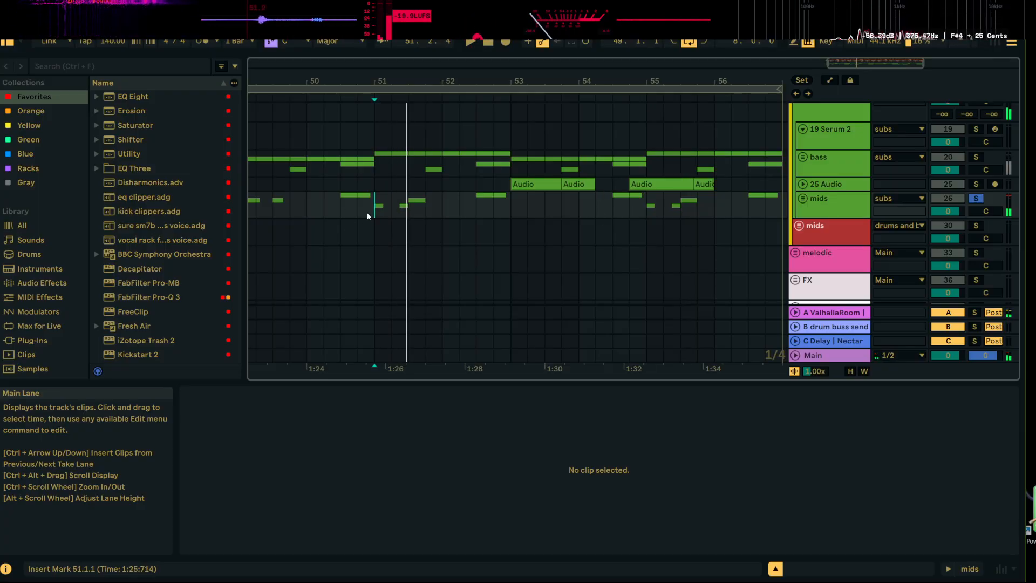
pyautogui.moveTo(378, 207); pyautogui.dragTo(391, 203)
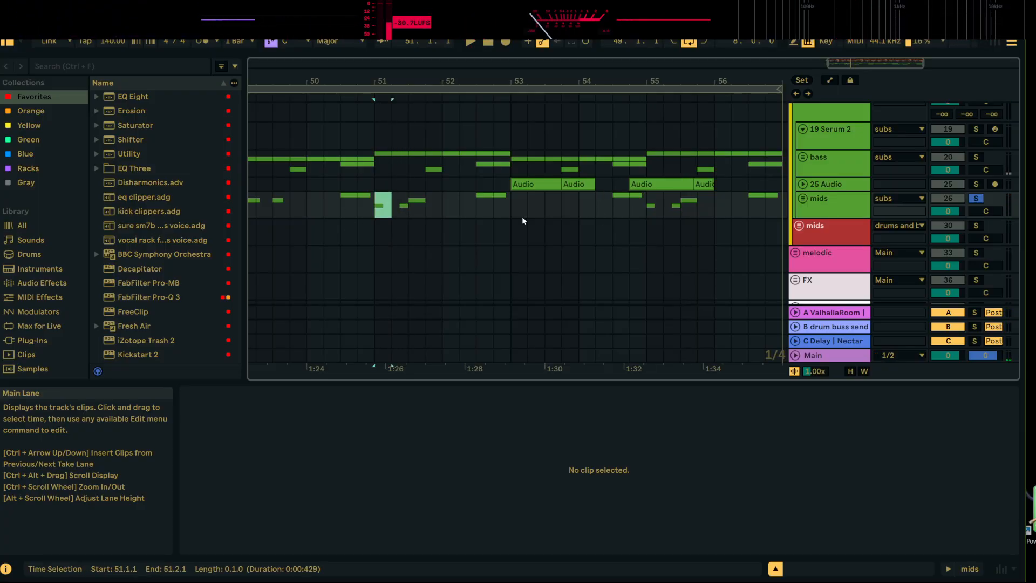
pyautogui.moveTo(680, 83); pyautogui.dragTo(688, 60)
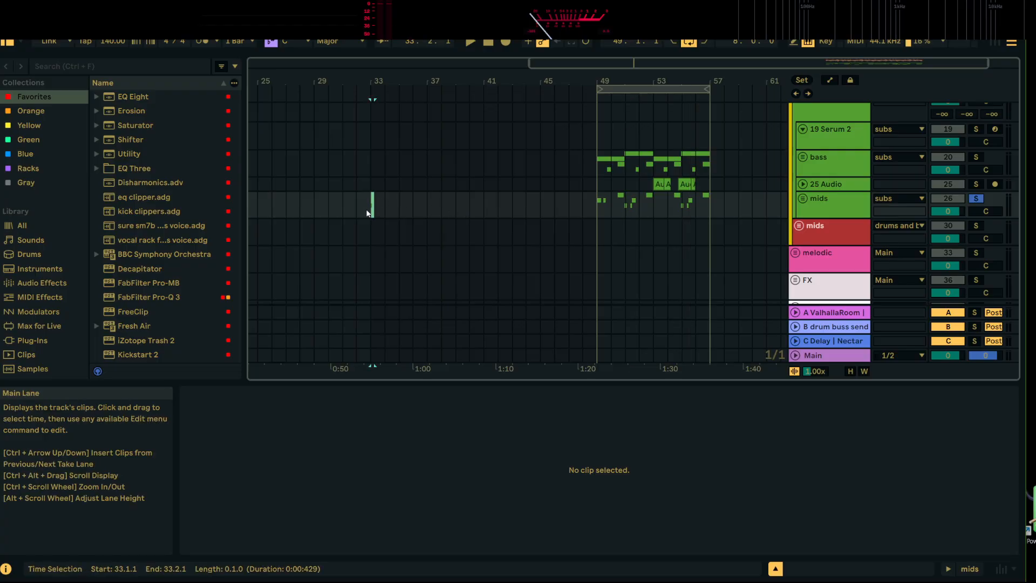
# Play the copied hit at bar 33 and add the ValhallaRoom reverb from the favorites to the soloed mids group
pyautogui.press('space')
pyautogui.doubleClick(844, 200)
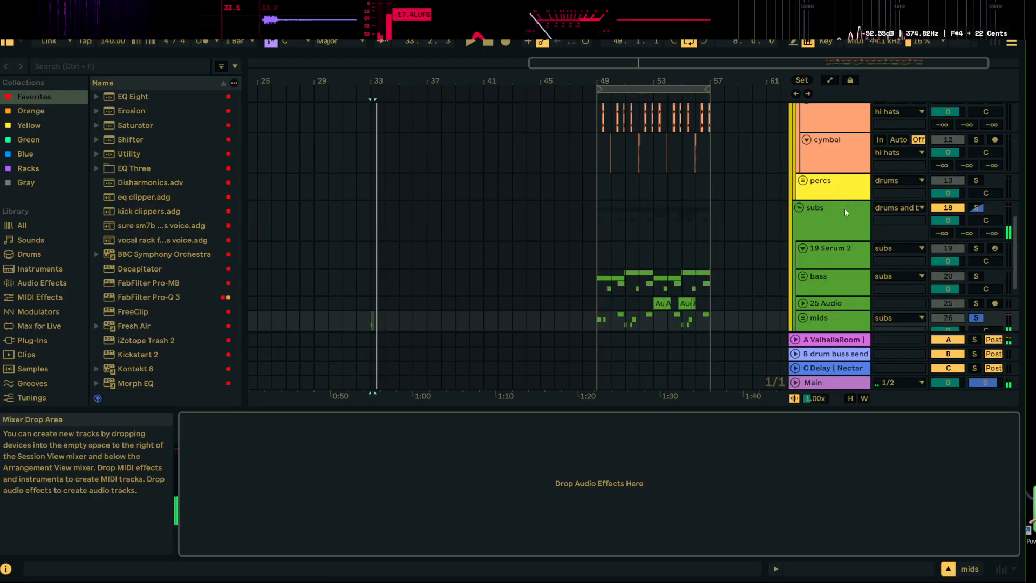
pyautogui.scroll(-5, 845, 212)
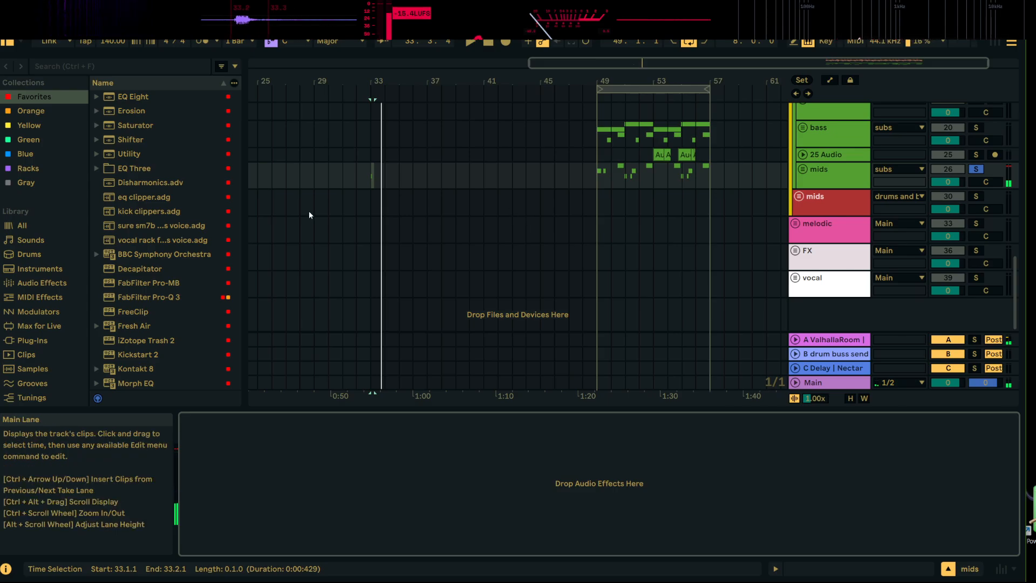
pyautogui.scroll(-4, 176, 270)
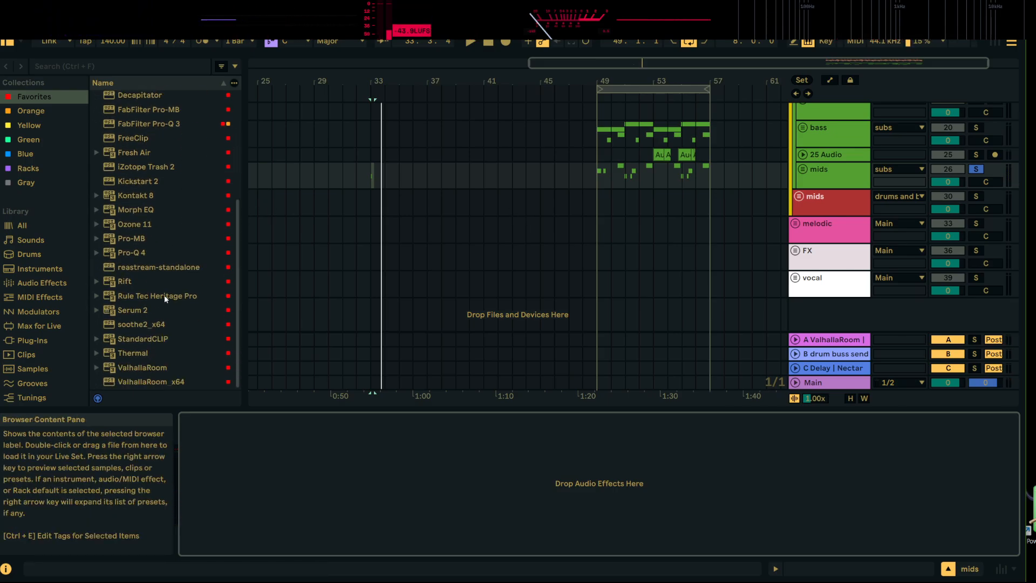
pyautogui.doubleClick(144, 371)
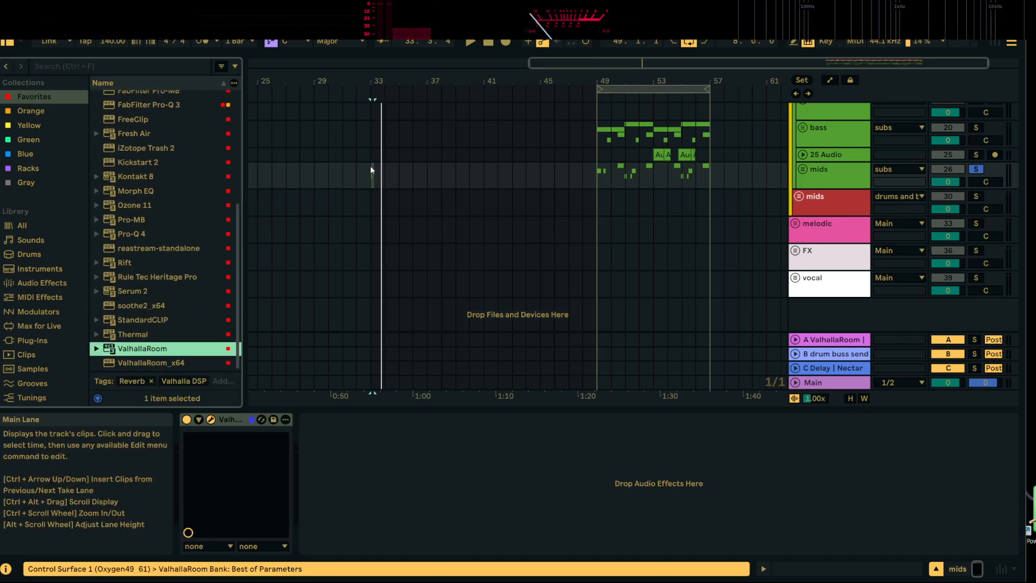
# Play the hit at bar 33 repeatedly to listen to it through ValhallaRoom
pyautogui.press('space')
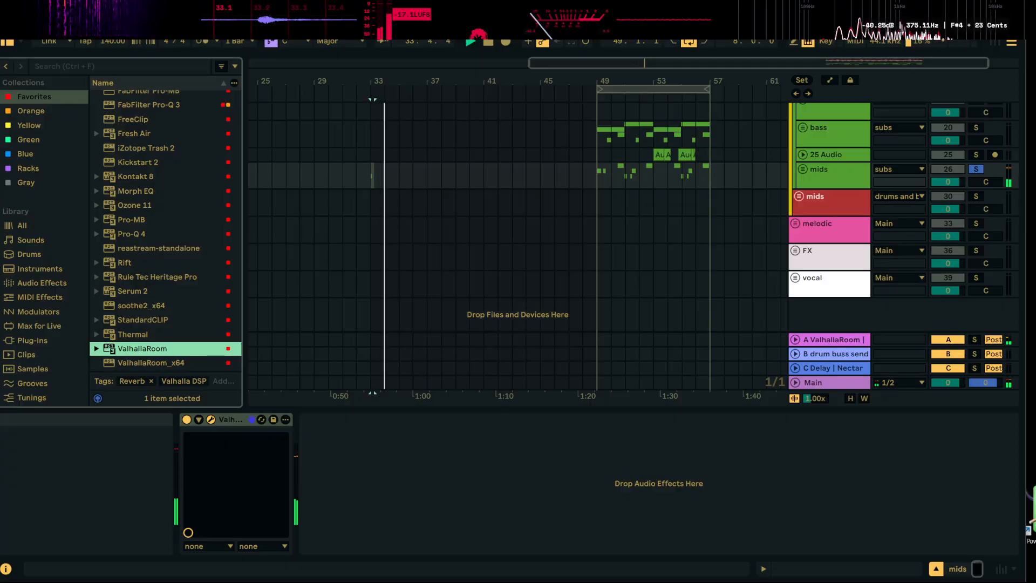
pyautogui.press('space')
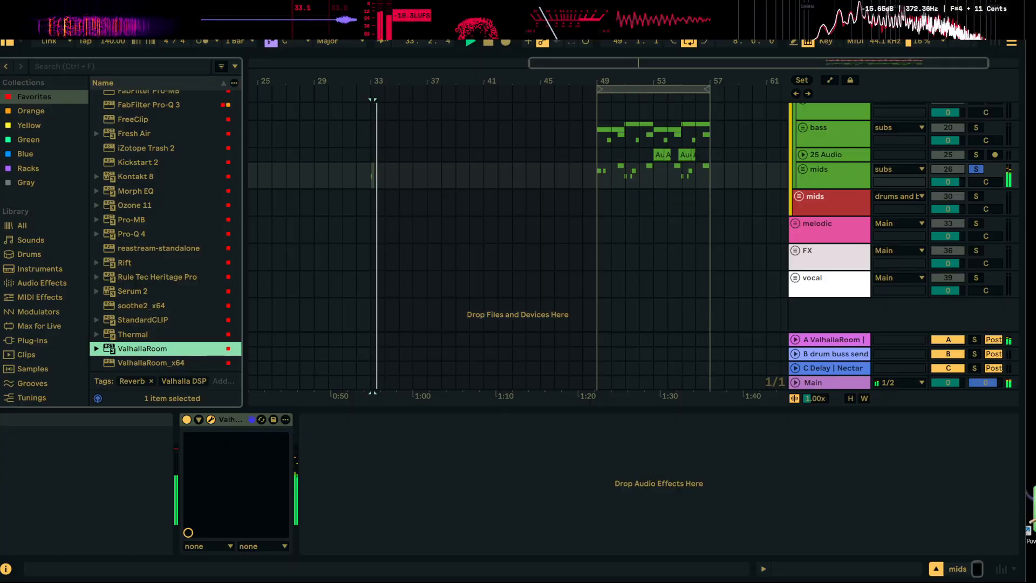
pyautogui.press('space')
pyautogui.press('space')
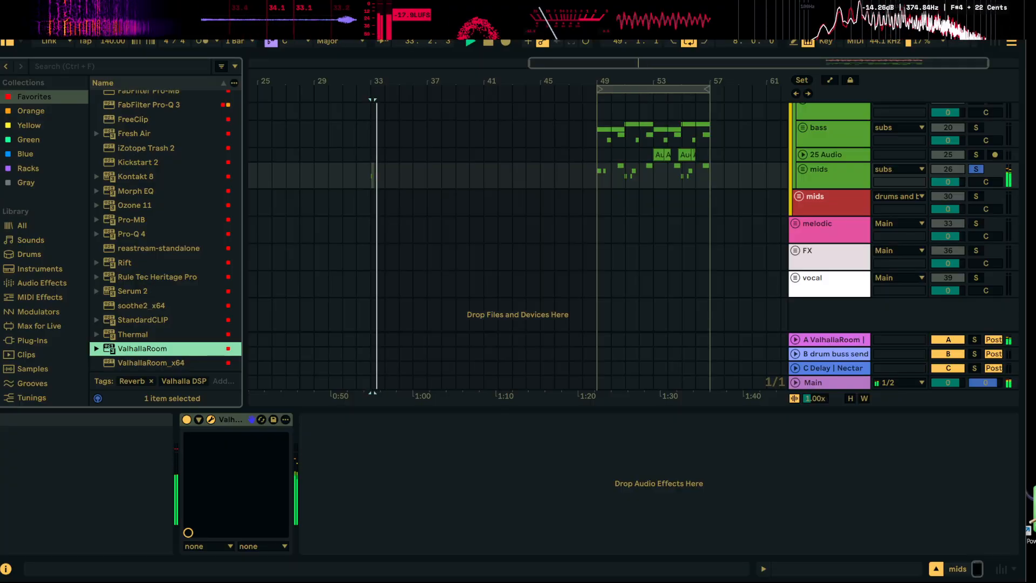
pyautogui.press('space')
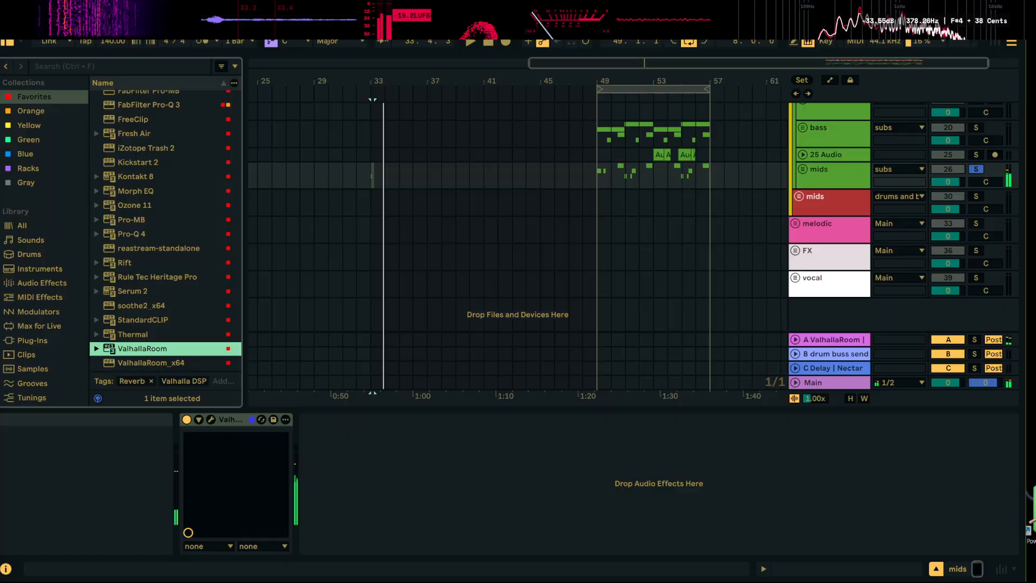
# Search the audio effects for "dub" and load Dub Echo.adg after ValhallaRoom on the soloed mids group
pyautogui.click(121, 67)
pyautogui.write('dub')
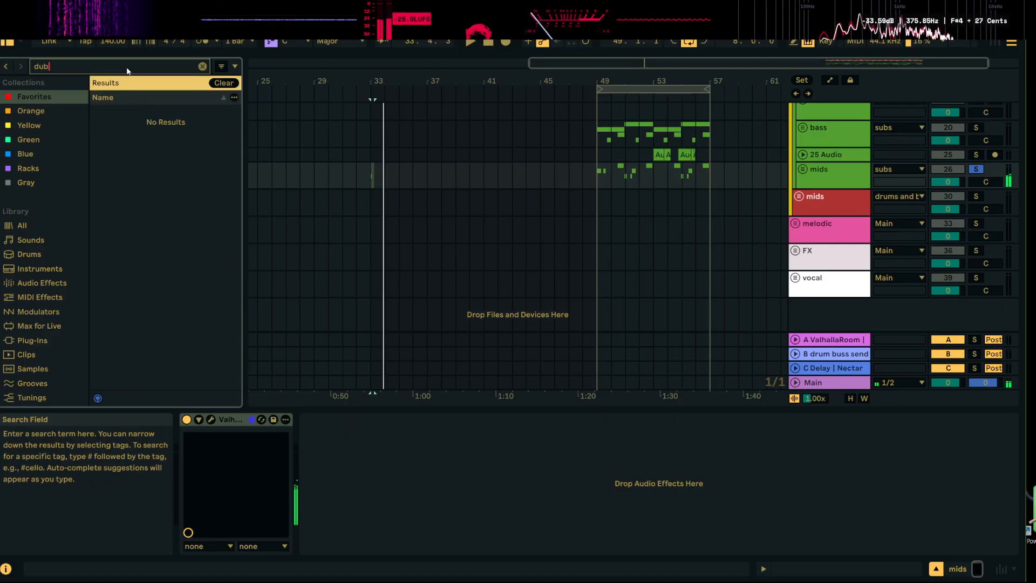
pyautogui.click(19, 231)
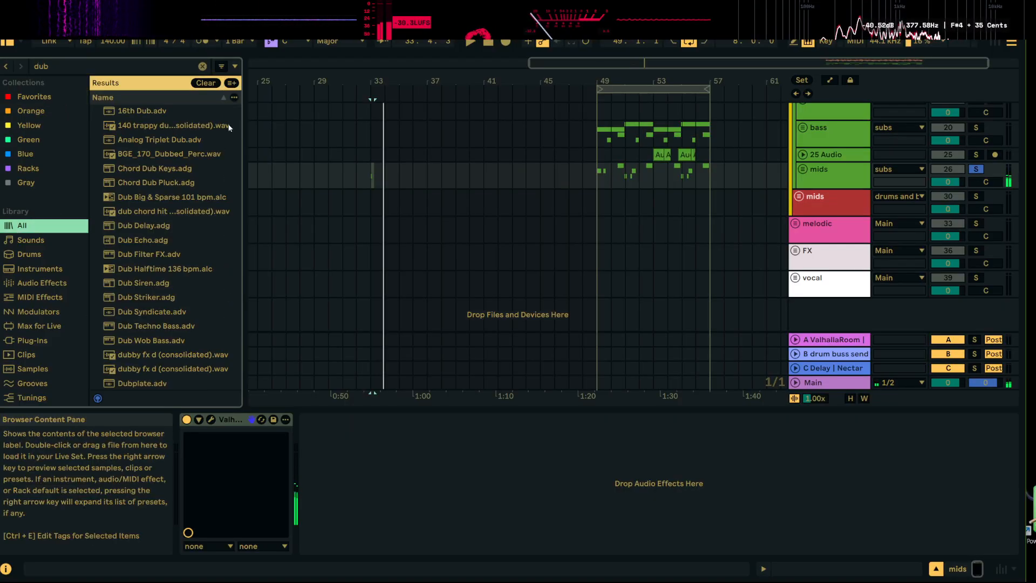
pyautogui.moveTo(162, 226); pyautogui.dragTo(172, 268)
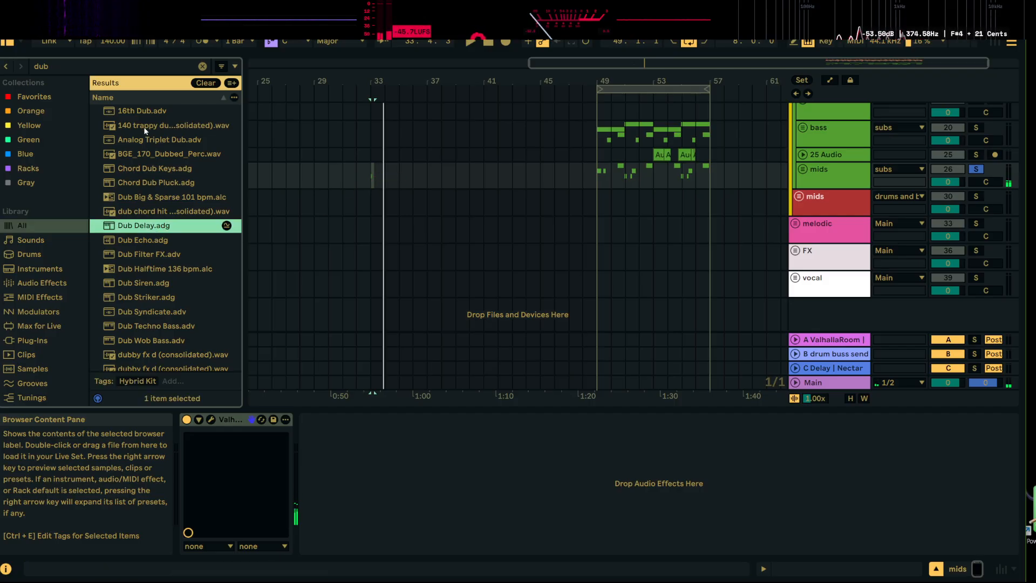
pyautogui.scroll(-4, 148, 216)
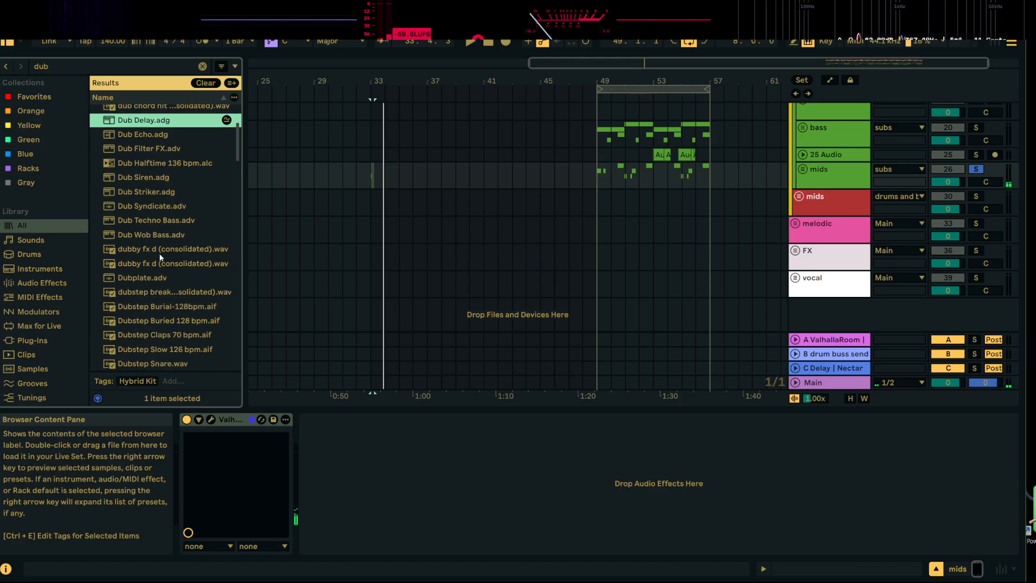
pyautogui.click(42, 283)
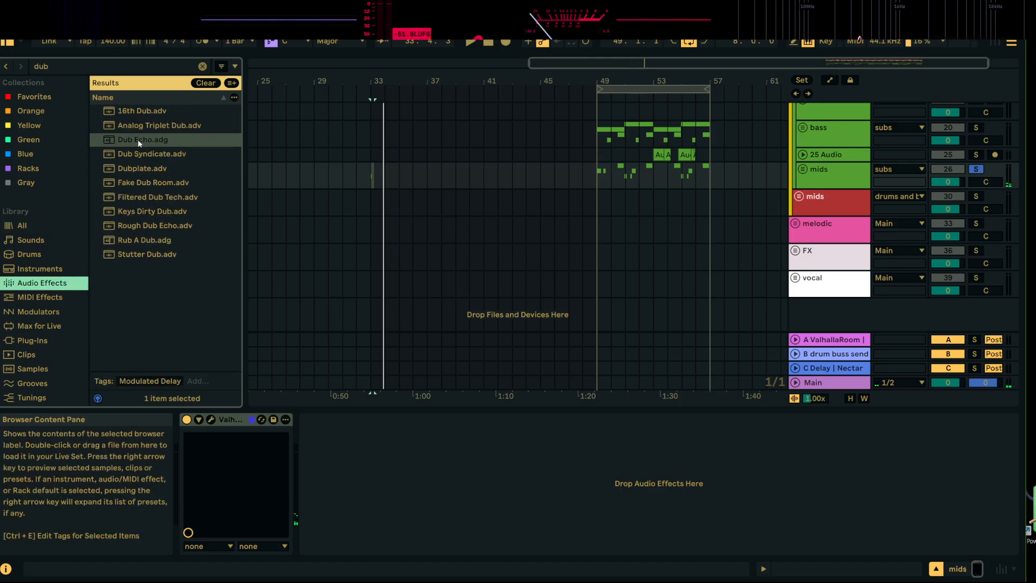
pyautogui.moveTo(137, 139); pyautogui.dragTo(364, 177)
# Play the hit at bar 33 through ValhallaRoom and Dub Echo to hear the echo tail
pyautogui.press('space')
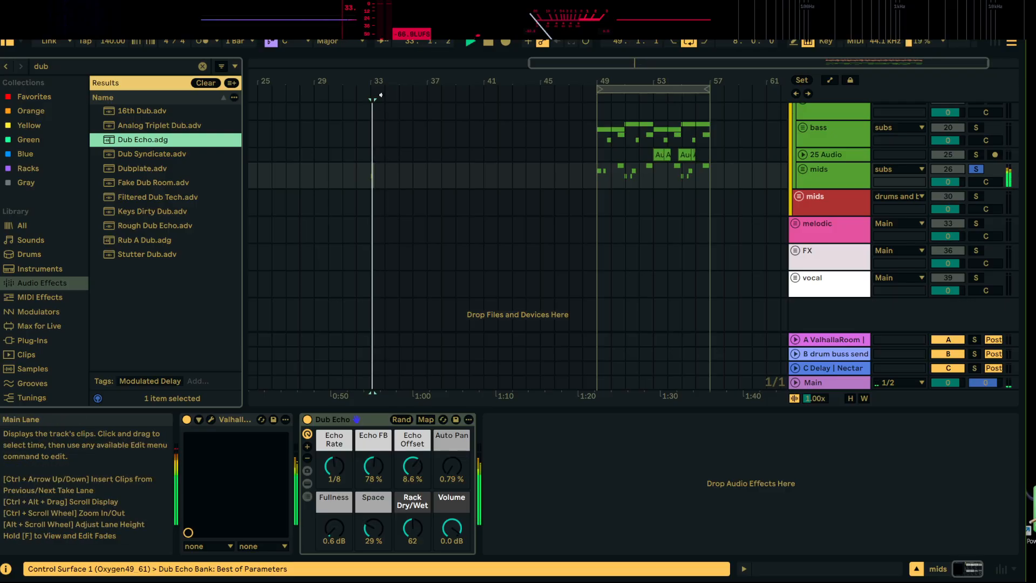
pyautogui.moveTo(384, 81); pyautogui.dragTo(329, 71)
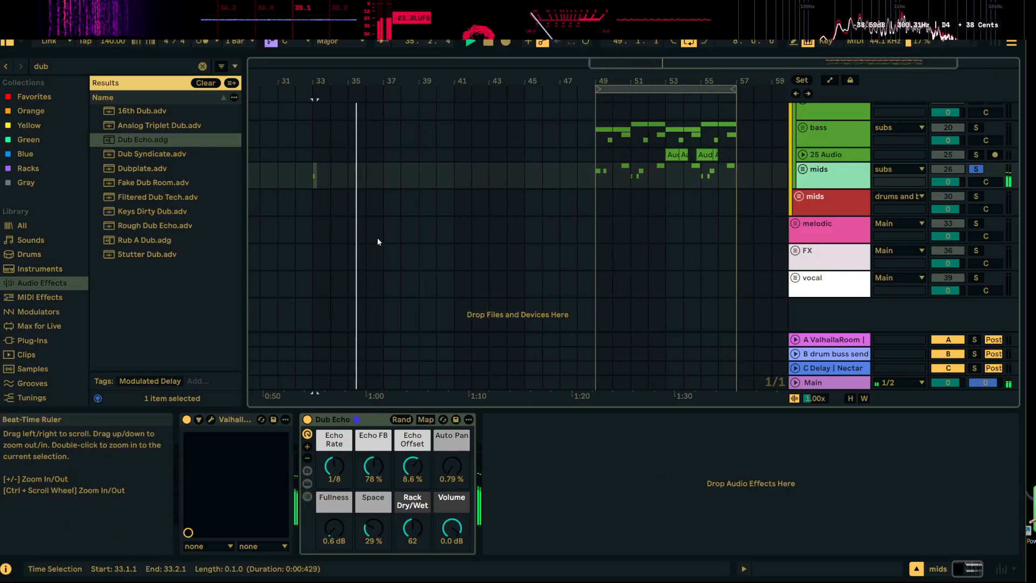
pyautogui.press('space')
# Try Dub Echo ahead of ValhallaRoom during playback and return it to its place after the reverb
pyautogui.moveTo(341, 418); pyautogui.dragTo(211, 438)
pyautogui.press('space')
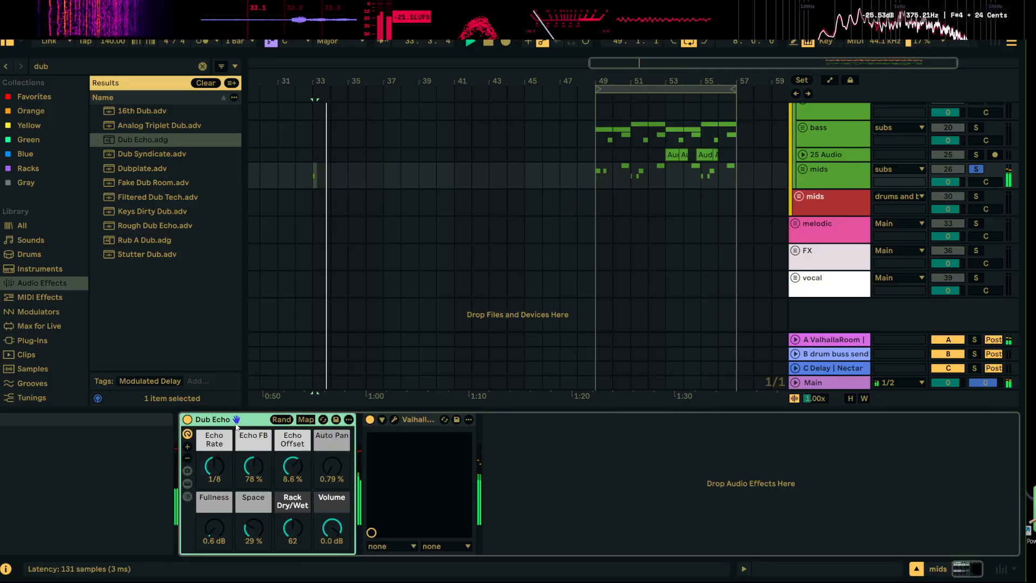
pyautogui.moveTo(245, 426); pyautogui.dragTo(465, 439)
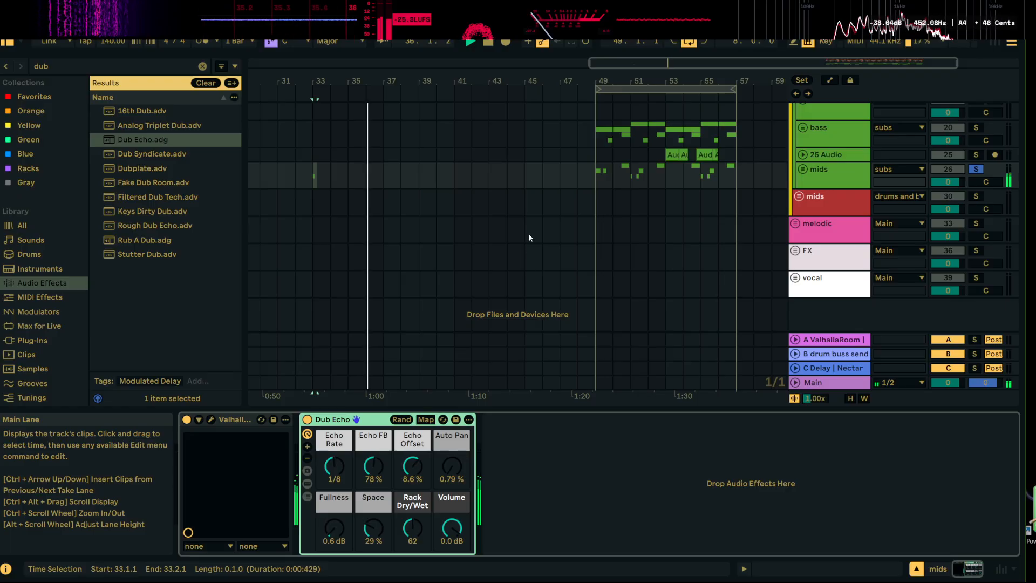
# Insert an audio track below the soloed mids group, arm it with Resampling input, and record the effected hit from bar 33 to about bar 38
pyautogui.rightClick(827, 170)
pyautogui.click(906, 279)
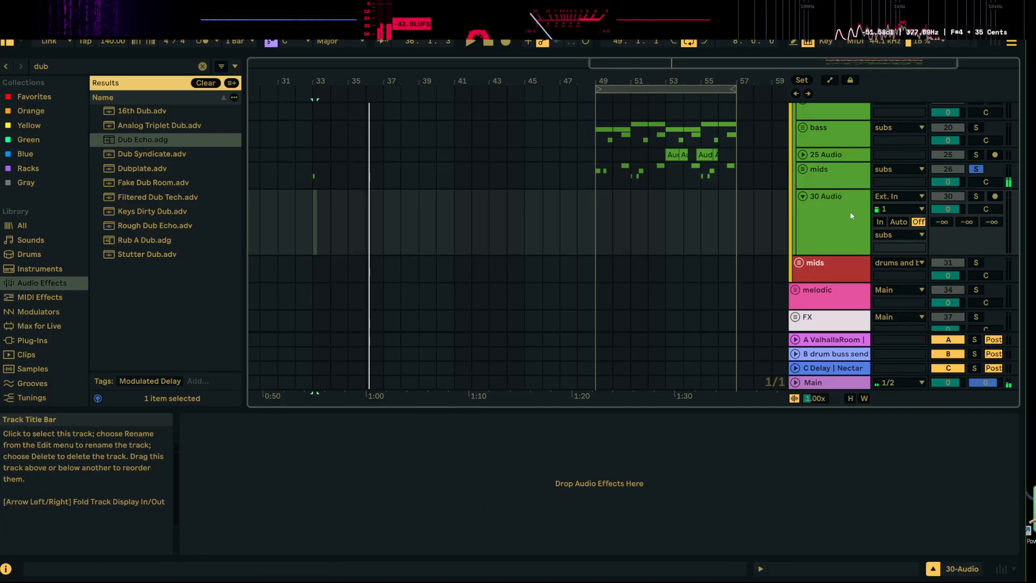
pyautogui.click(915, 195)
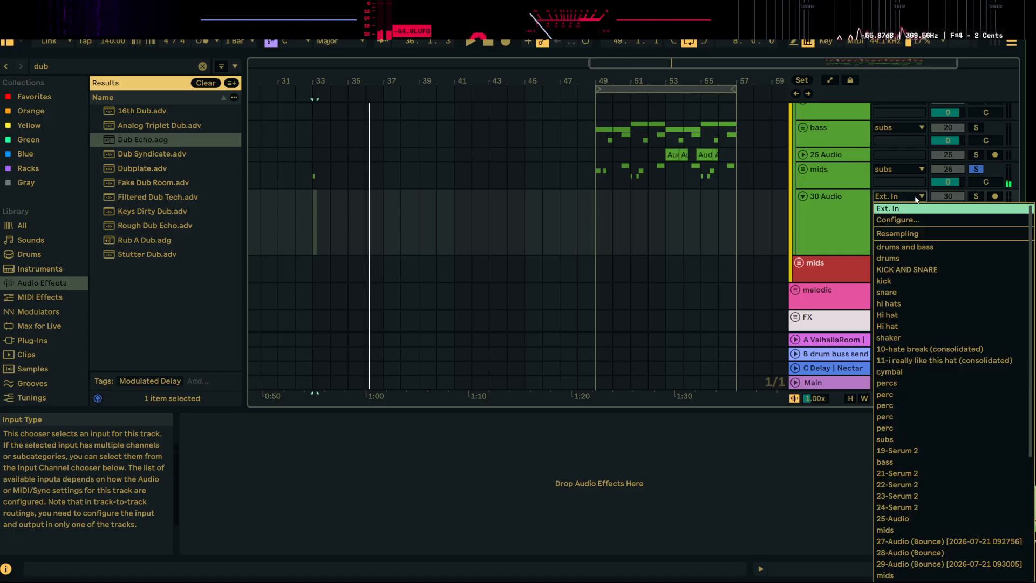
pyautogui.click(915, 233)
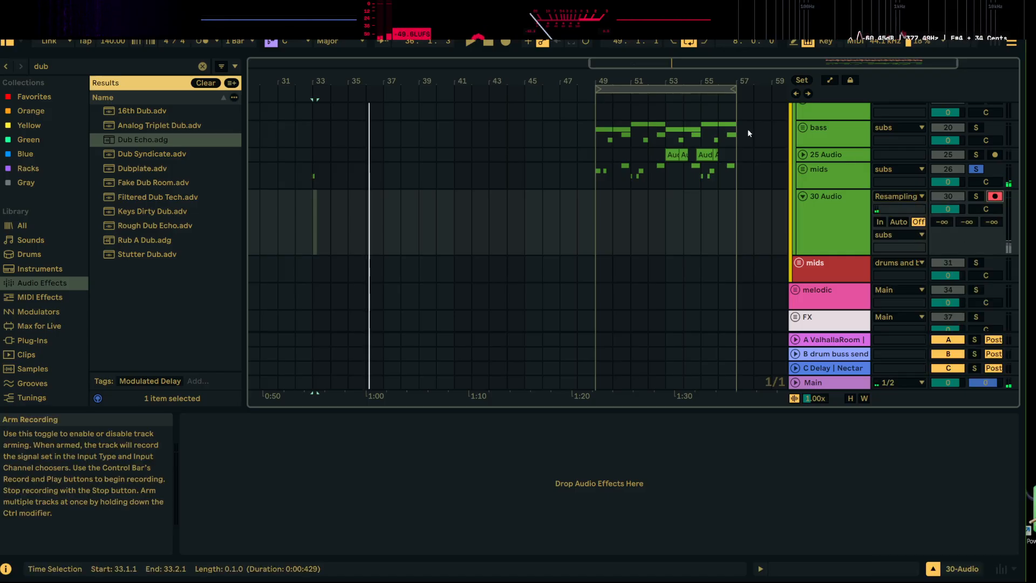
pyautogui.click(505, 41)
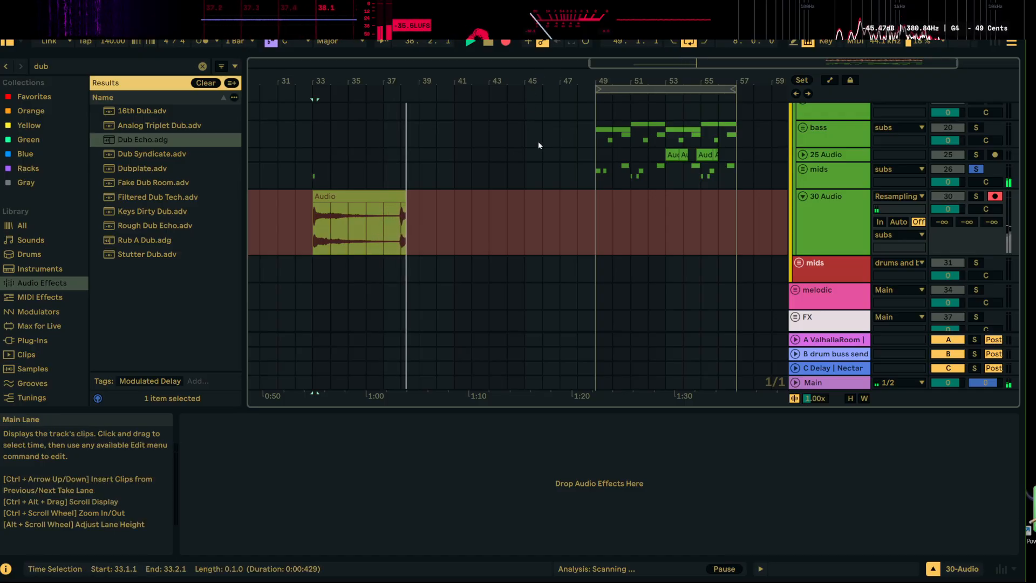
pyautogui.press('space')
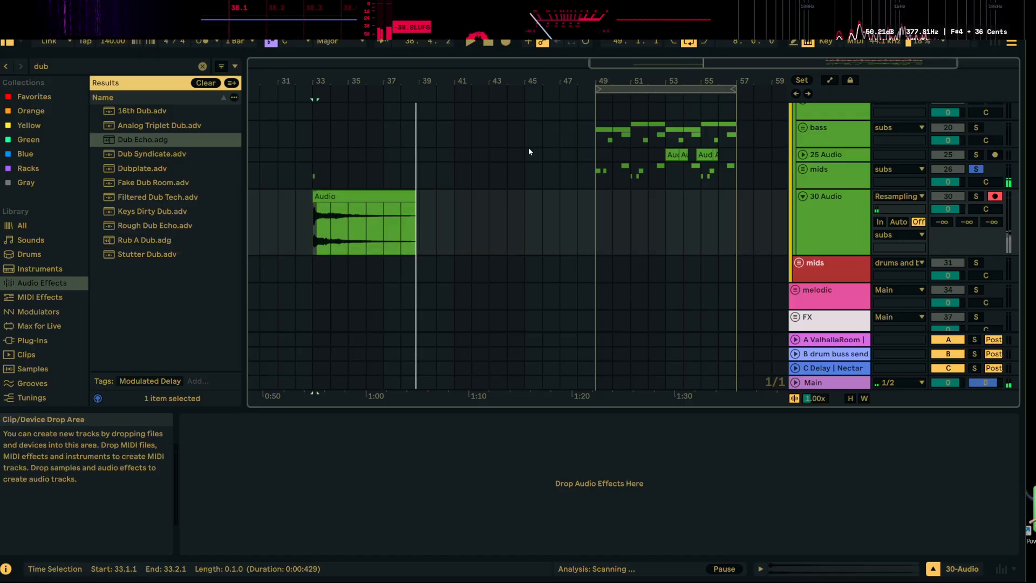
# Group ValhallaRoom and Dub Echo on the mids group into one rack and switch the rack off
pyautogui.click(319, 176)
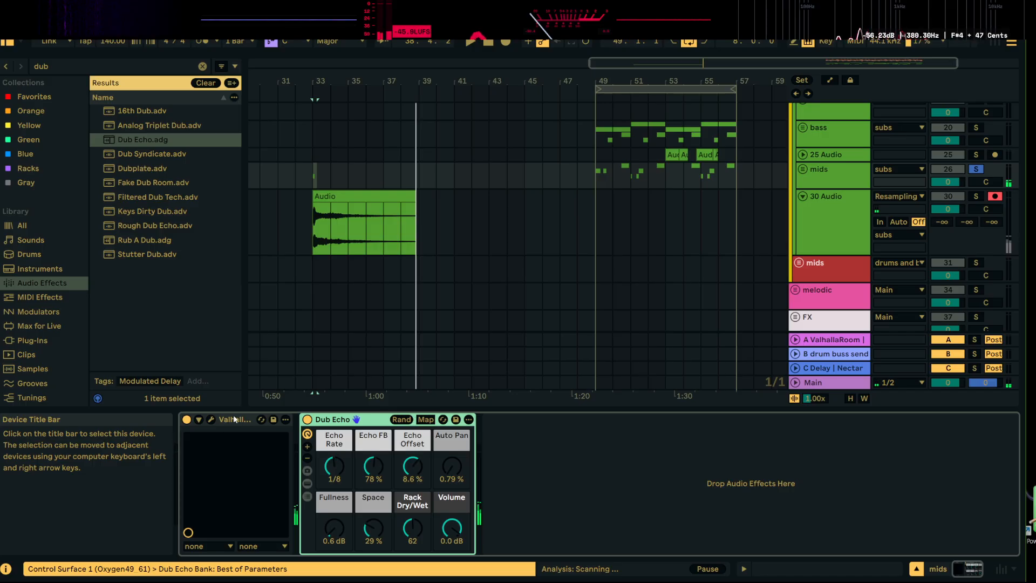
pyautogui.click(233, 420)
pyautogui.keyDown('shift'); pyautogui.click(357, 420); pyautogui.keyUp('shift')
pyautogui.hotkey('ctrl', 'g')
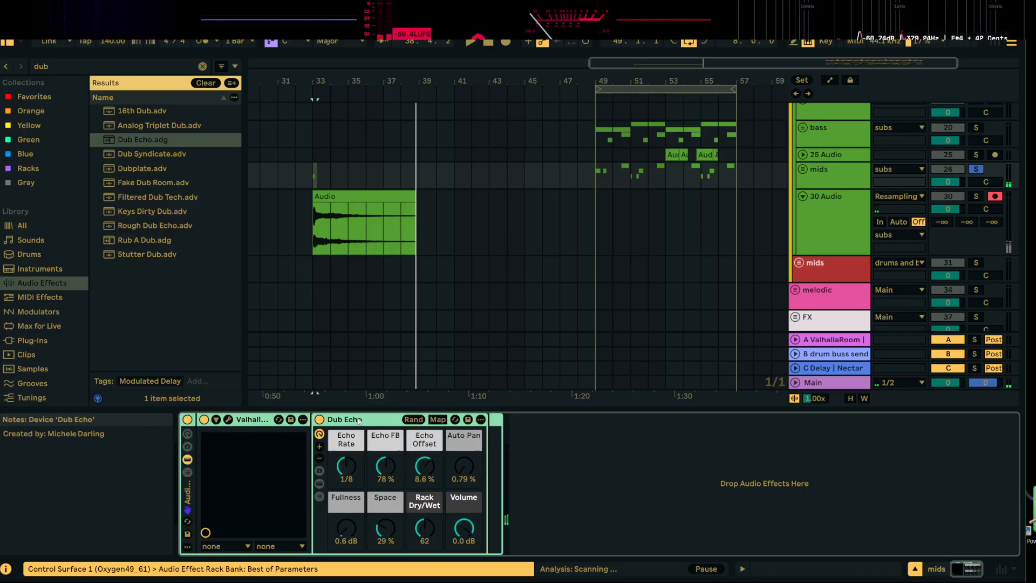
pyautogui.click(187, 419)
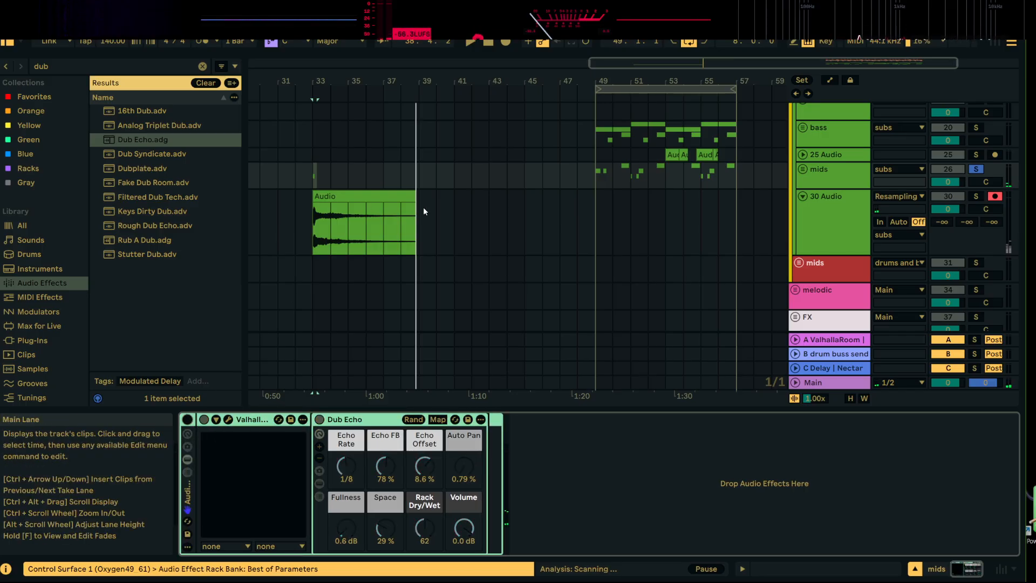
# Clear the original hit from bars 33 to 37 on the mids group and play the resampled echo from bar 33
pyautogui.moveTo(390, 173); pyautogui.dragTo(320, 183)
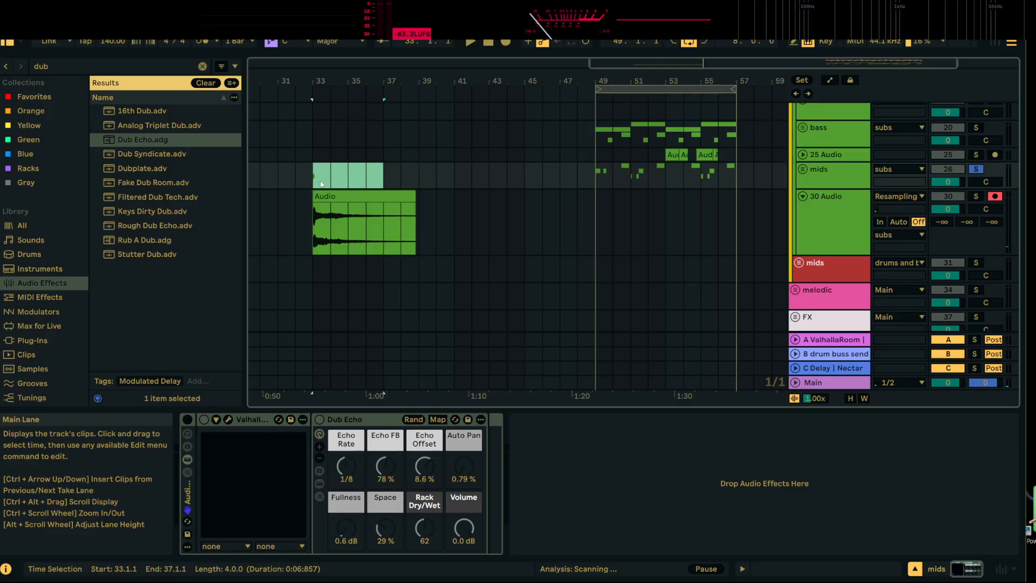
pyautogui.press('space')
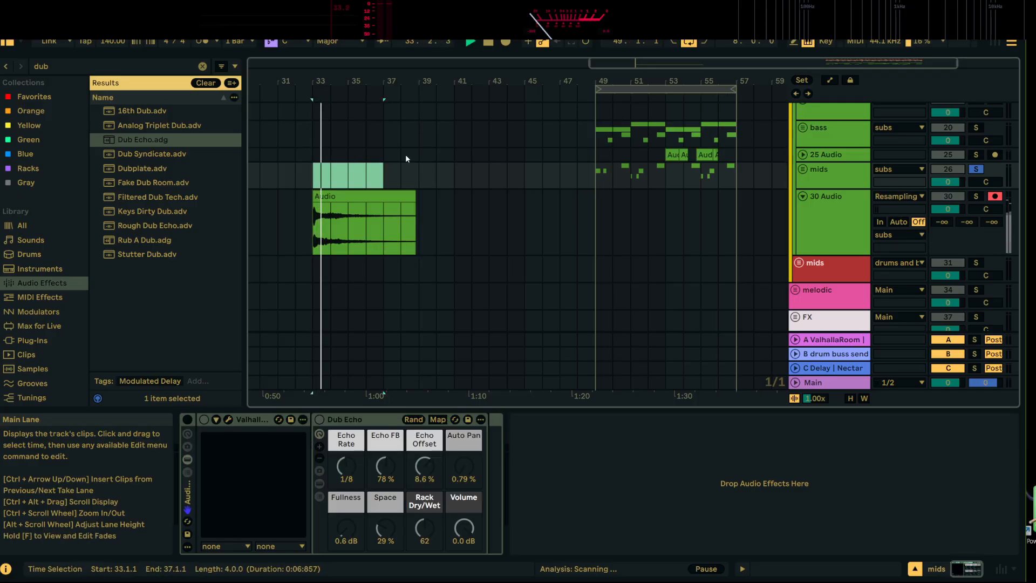
# Set the resampled echo track's input to Ext. In, unsolo the mids group, and play the echo from bar 33
pyautogui.click(899, 195)
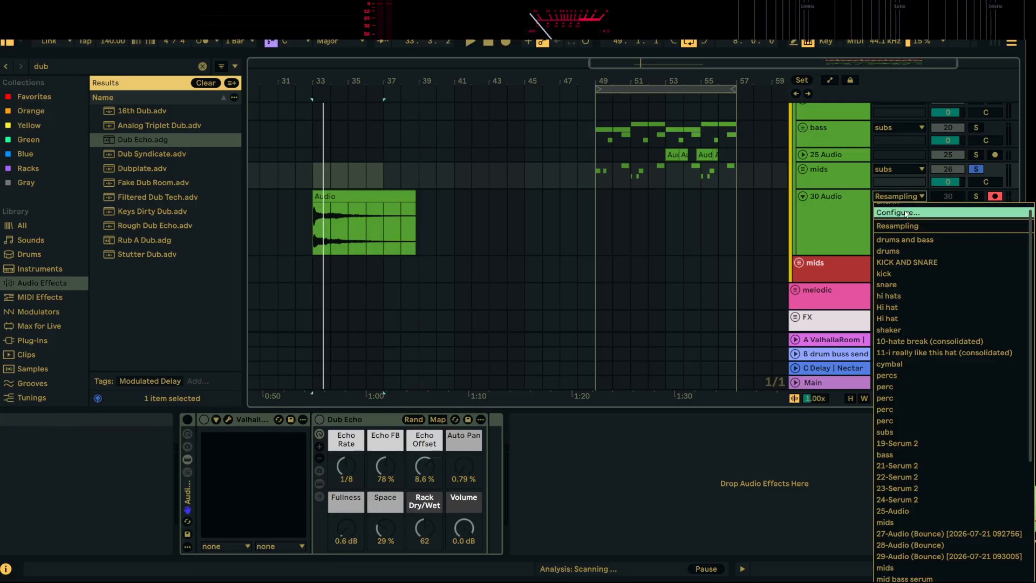
pyautogui.click(905, 211)
pyautogui.click(781, 140)
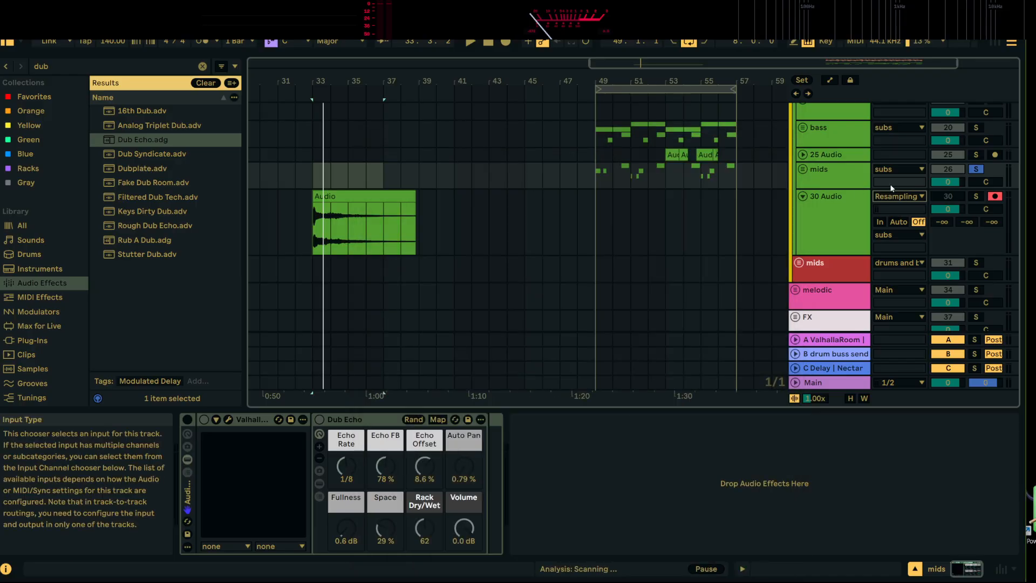
pyautogui.scroll(1, 917, 222)
pyautogui.click(899, 241)
pyautogui.scroll(1, 907, 259)
pyautogui.click(896, 250)
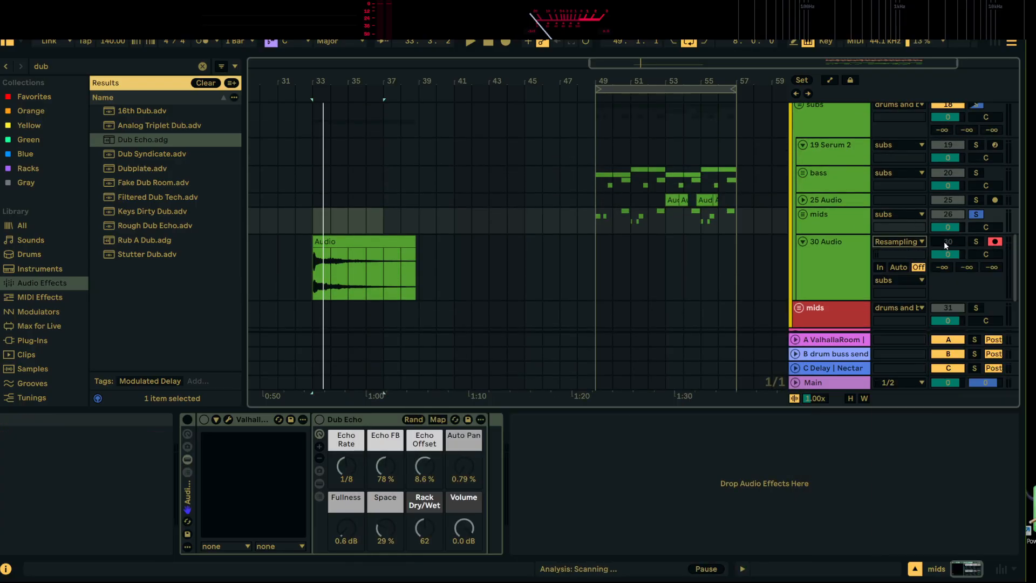
pyautogui.click(976, 214)
pyautogui.press('space')
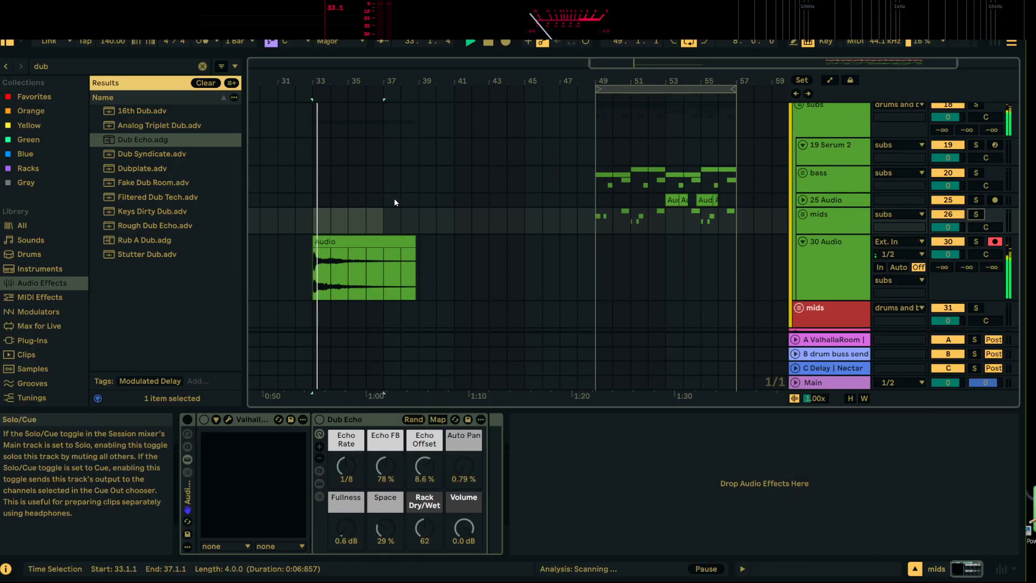
pyautogui.press('space')
# Fold the drums group and insert an audio track below it with Resampling as its input
pyautogui.scroll(10, 523, 203)
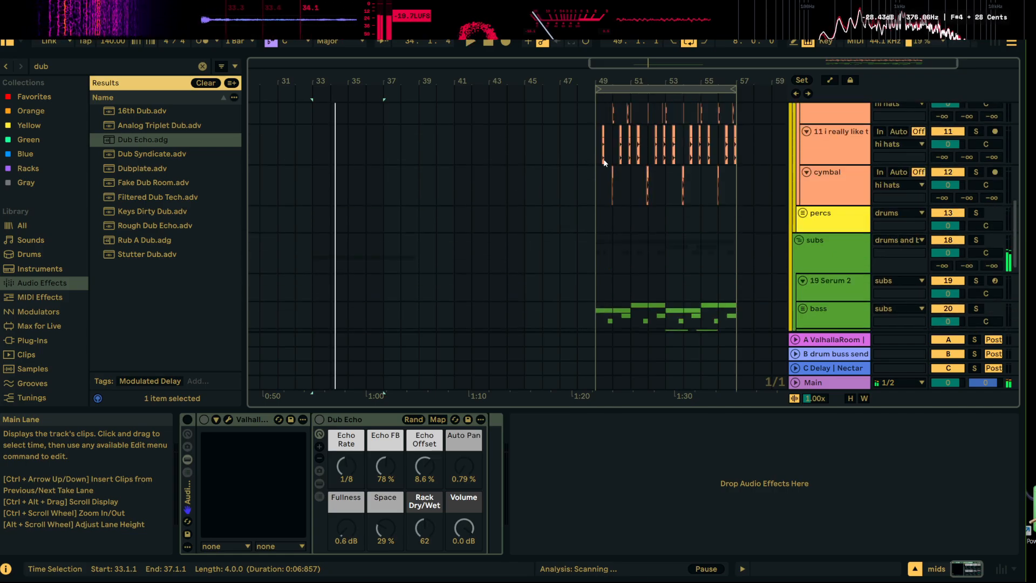
pyautogui.scroll(2, 753, 204)
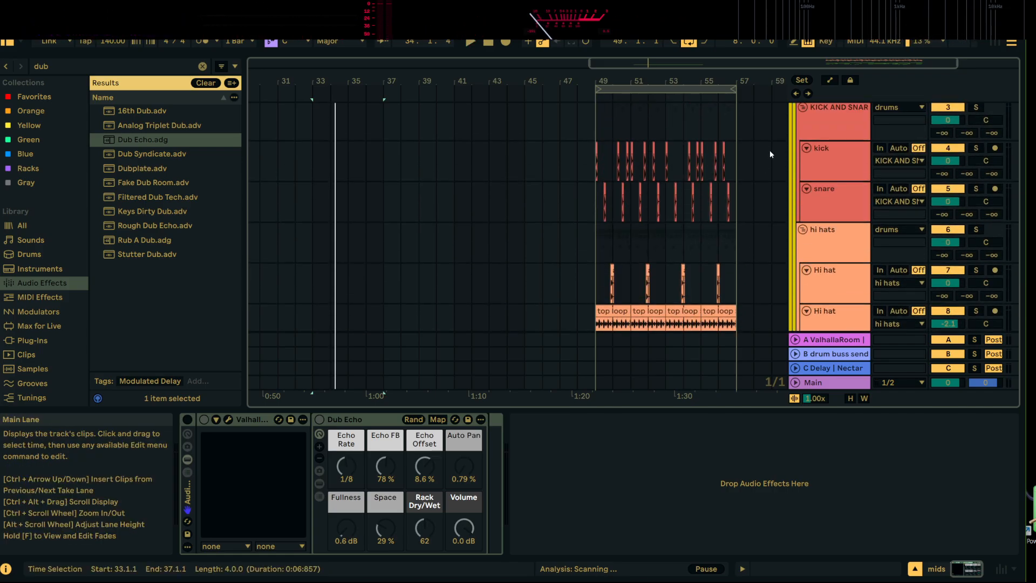
pyautogui.scroll(3, 769, 150)
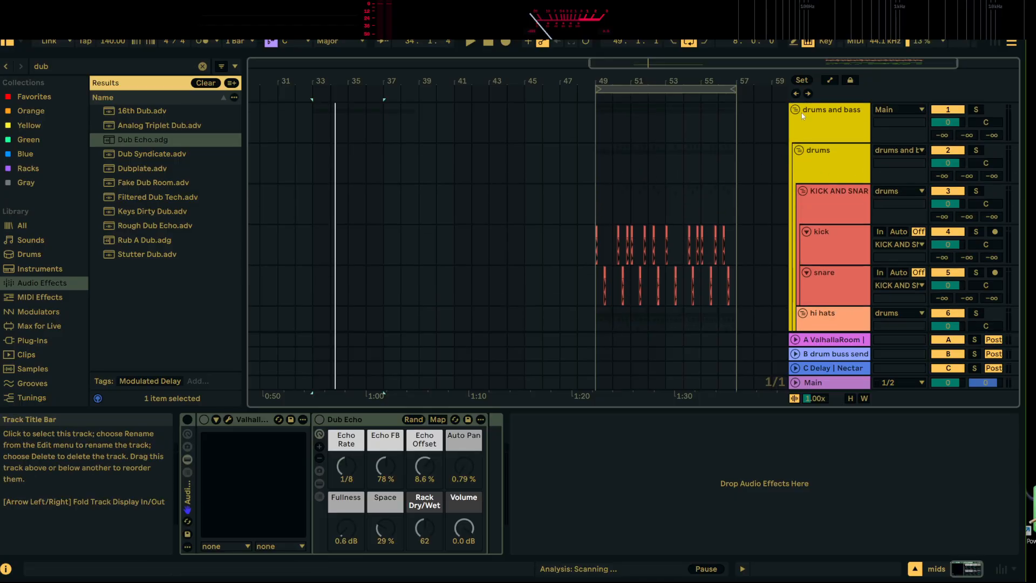
pyautogui.click(799, 151)
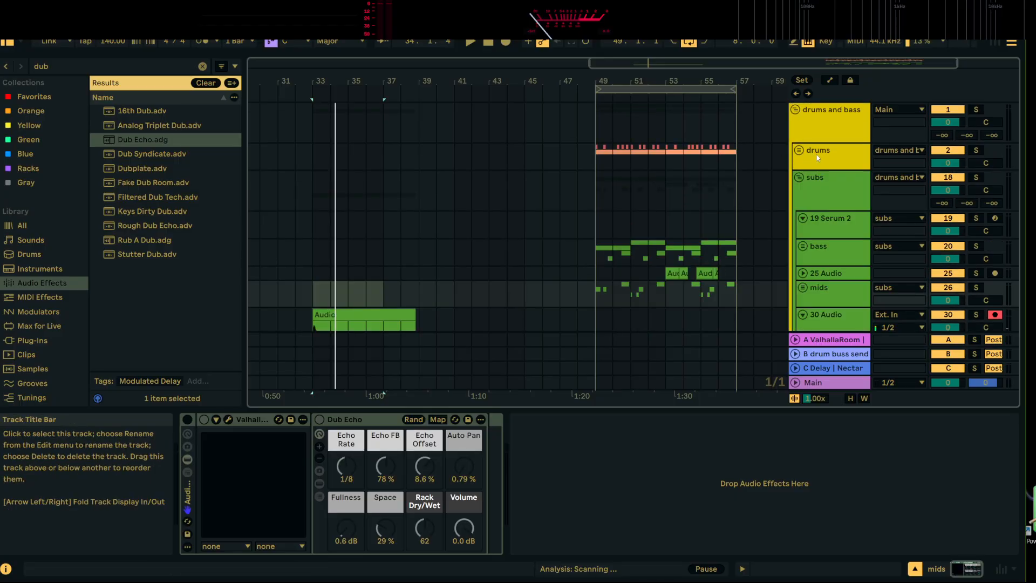
pyautogui.rightClick(817, 155)
pyautogui.click(875, 263)
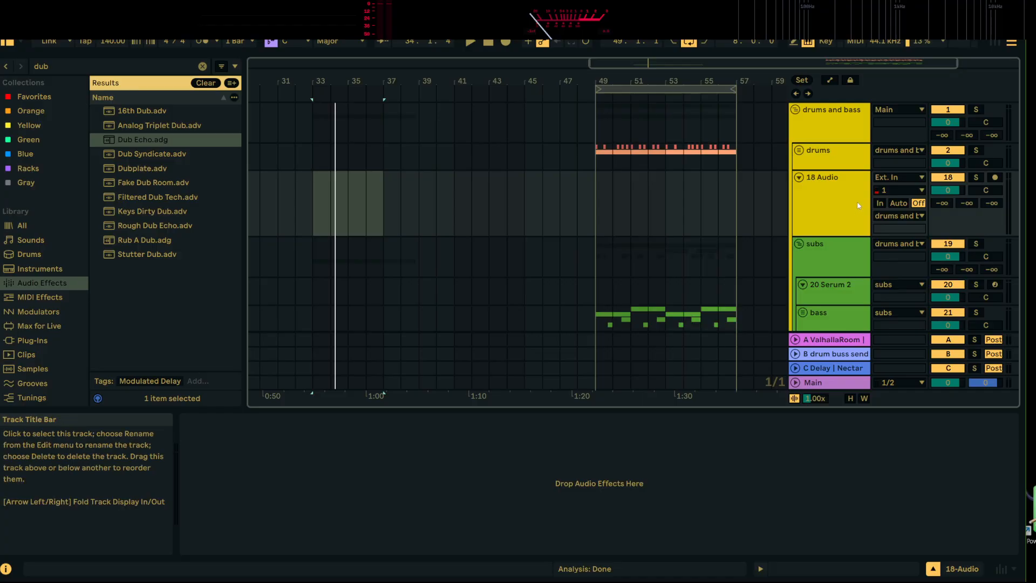
pyautogui.click(898, 176)
pyautogui.click(916, 216)
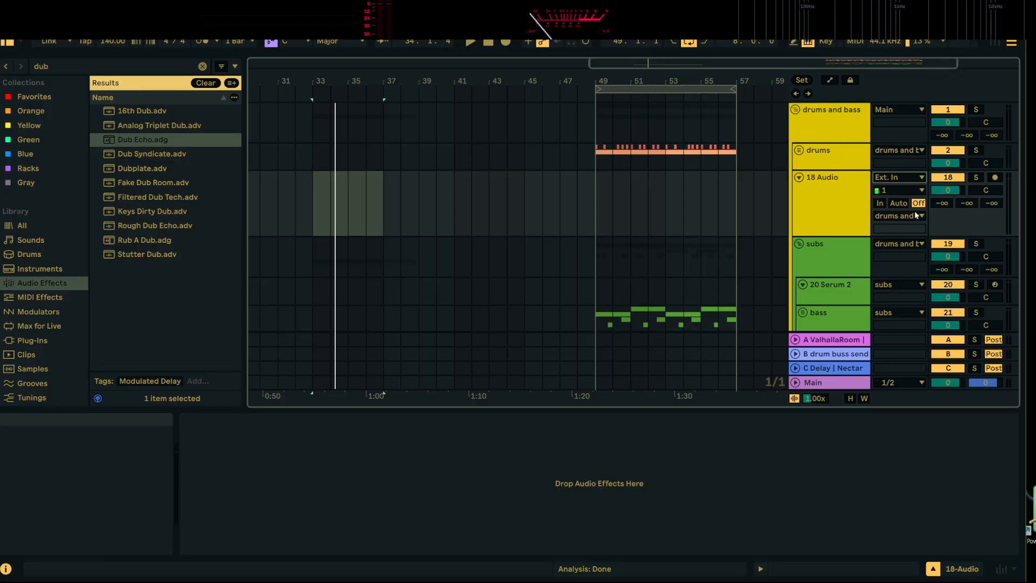
# Extend the loop to bar 58 and record the soloed drums group onto the armed new track from bar 49 to about bar 57
pyautogui.click(597, 189)
pyautogui.moveTo(735, 90); pyautogui.dragTo(753, 89)
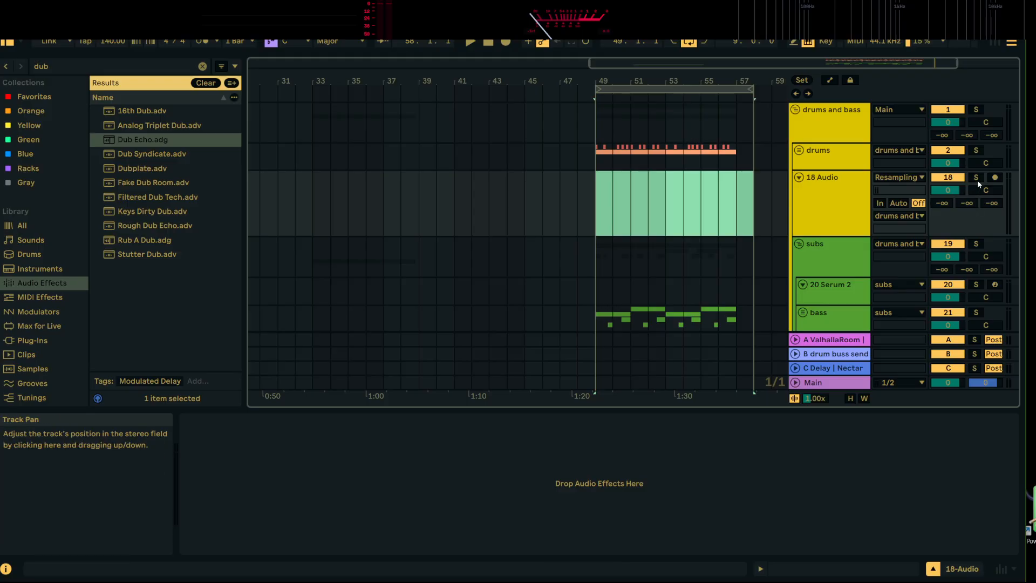
pyautogui.click(976, 150)
pyautogui.click(994, 177)
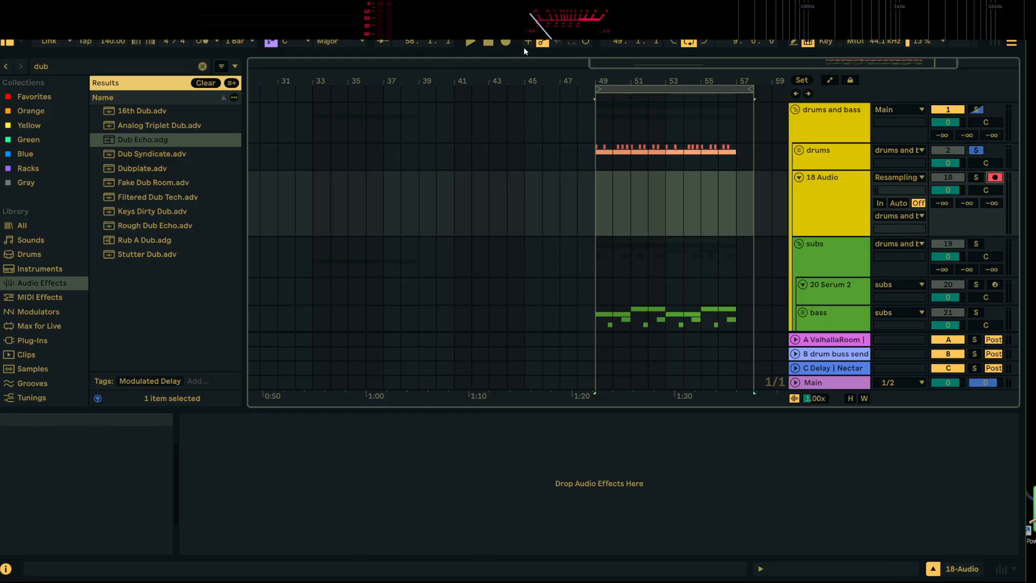
pyautogui.click(506, 42)
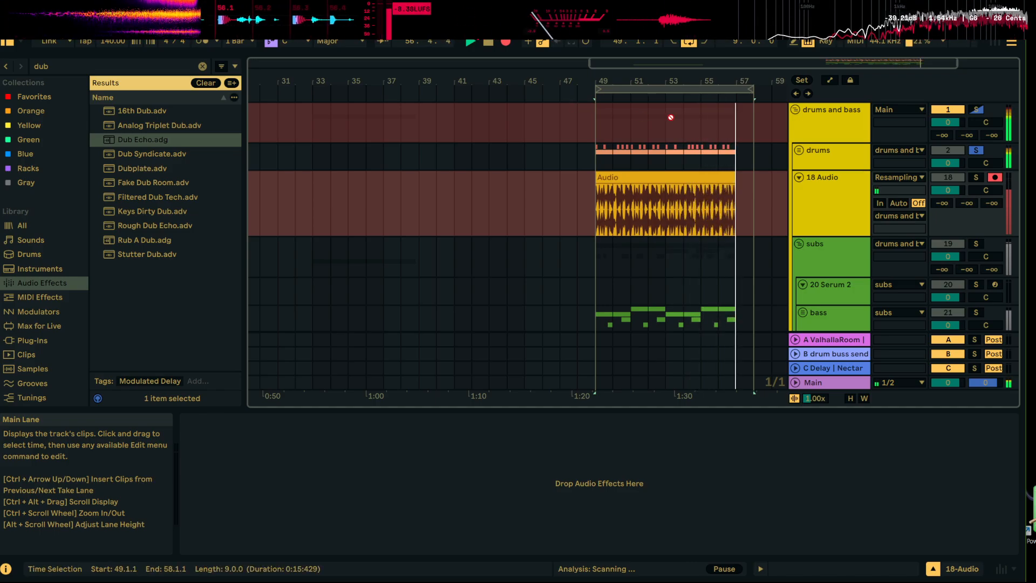
pyautogui.press('space')
# Set the drum recording track's input to Ext. In, disarm it, and unsolo the drums group
pyautogui.click(899, 177)
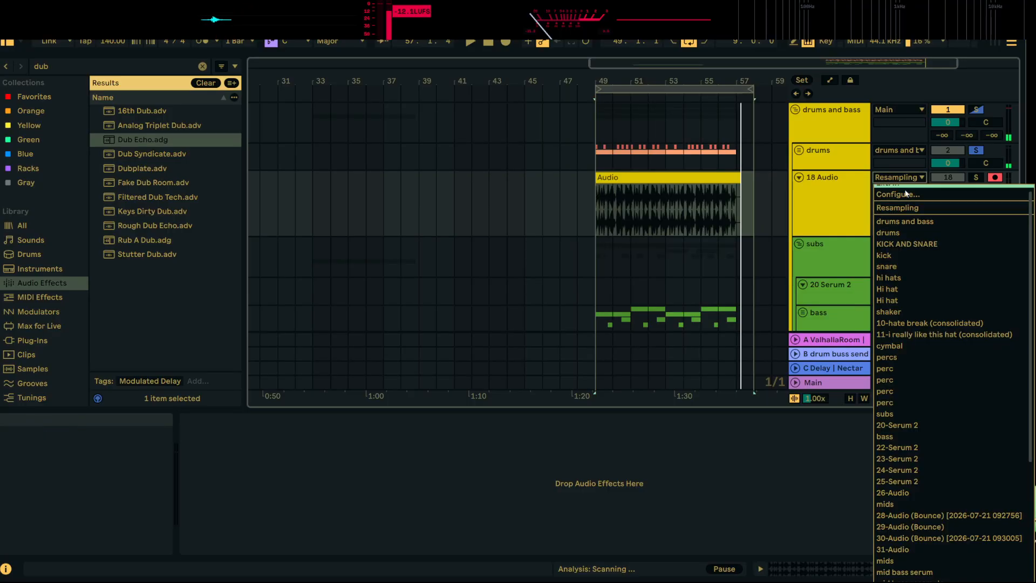
pyautogui.click(905, 190)
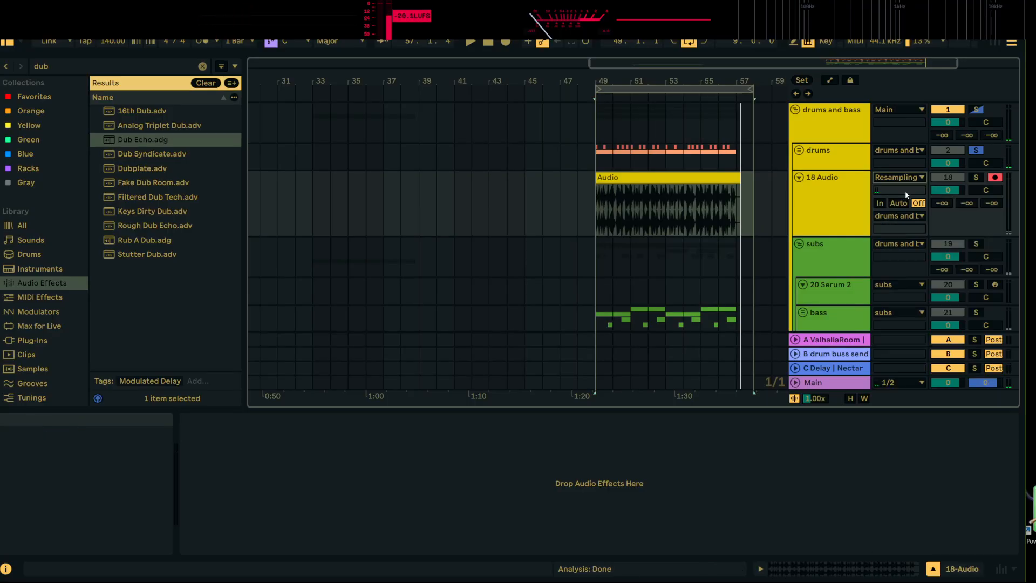
pyautogui.click(995, 180)
pyautogui.click(975, 152)
pyautogui.click(974, 151)
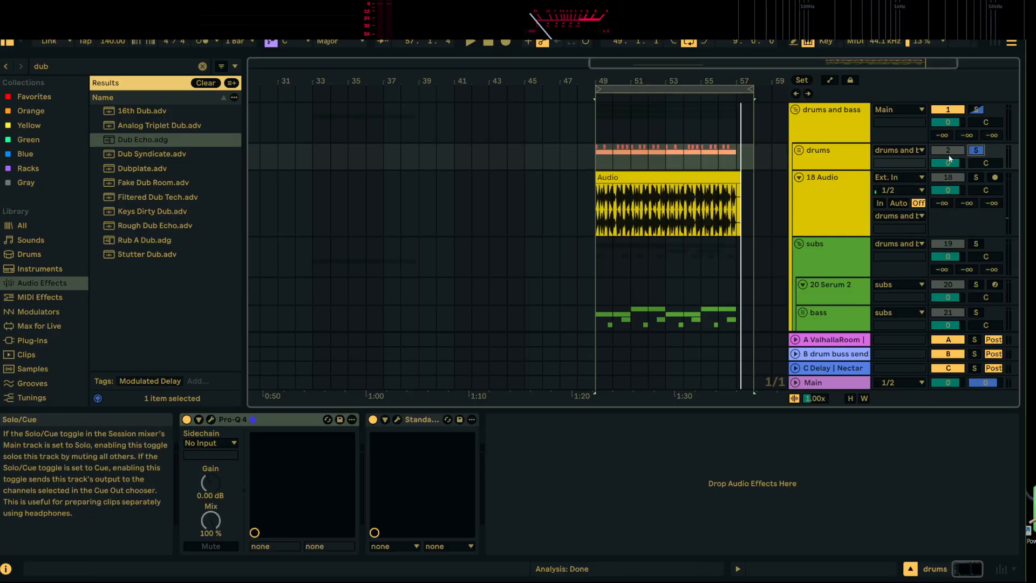
pyautogui.click(976, 152)
# Move the recorded drum clip to bar 33 with its end trimmed to bar 41, and restore the loop end to bar 57
pyautogui.moveTo(707, 178); pyautogui.dragTo(437, 197)
pyautogui.moveTo(753, 89); pyautogui.dragTo(737, 90)
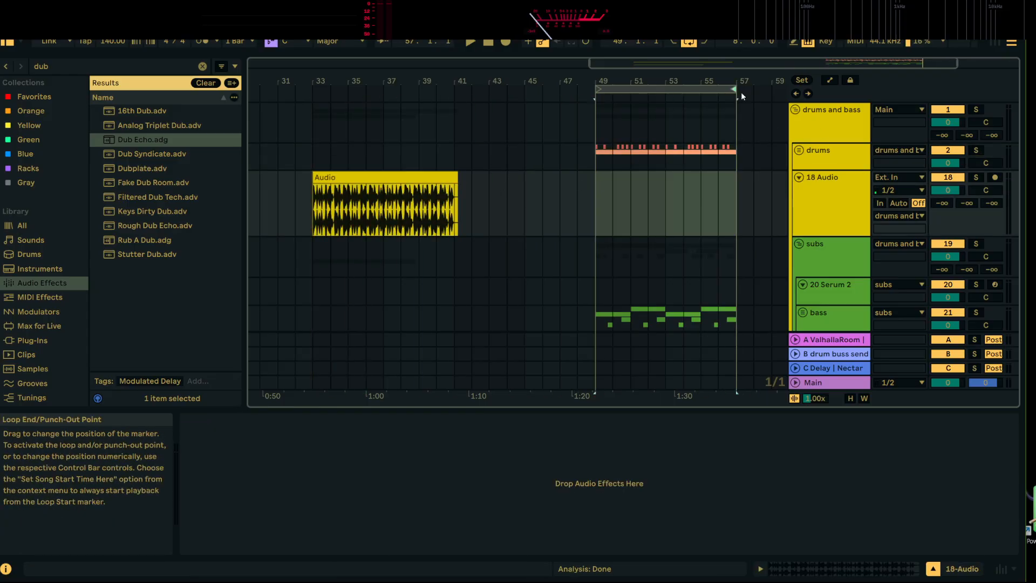
pyautogui.click(413, 176)
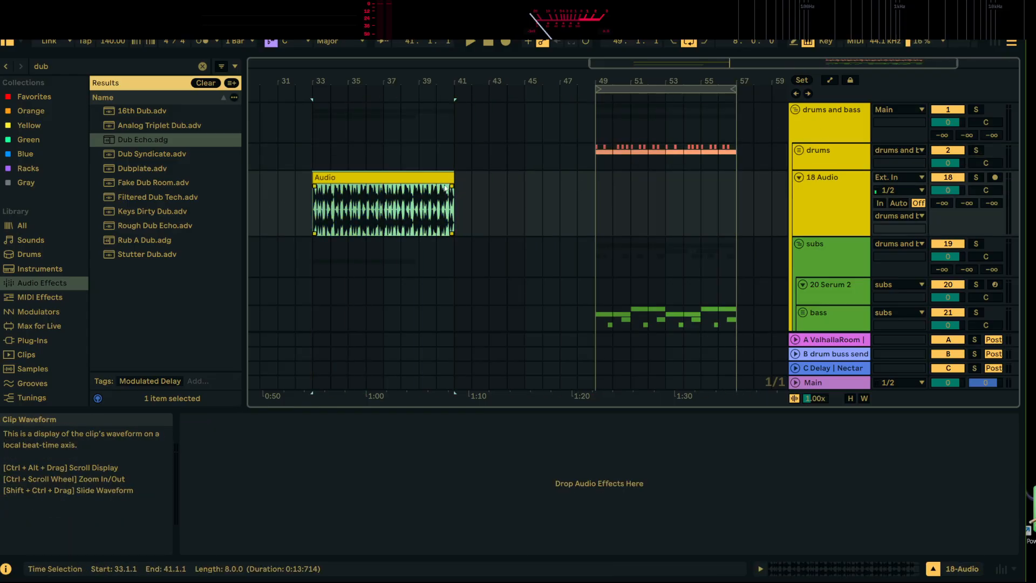
# Load Auto Filter's Disco Filter preset onto the drum recording's track and set its Envelope amount to 22% during playback
pyautogui.click(202, 66)
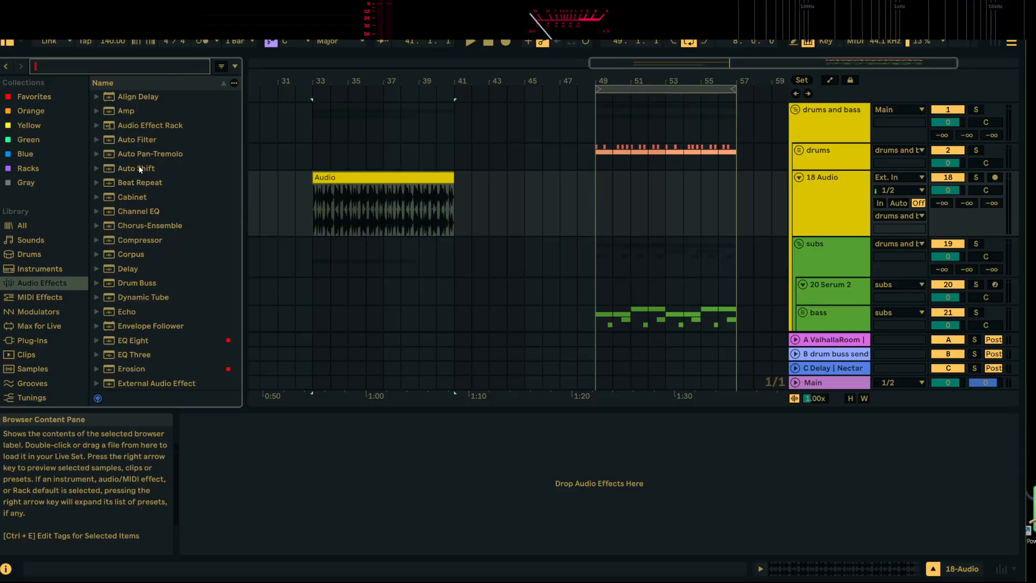
pyautogui.scroll(-5, 146, 294)
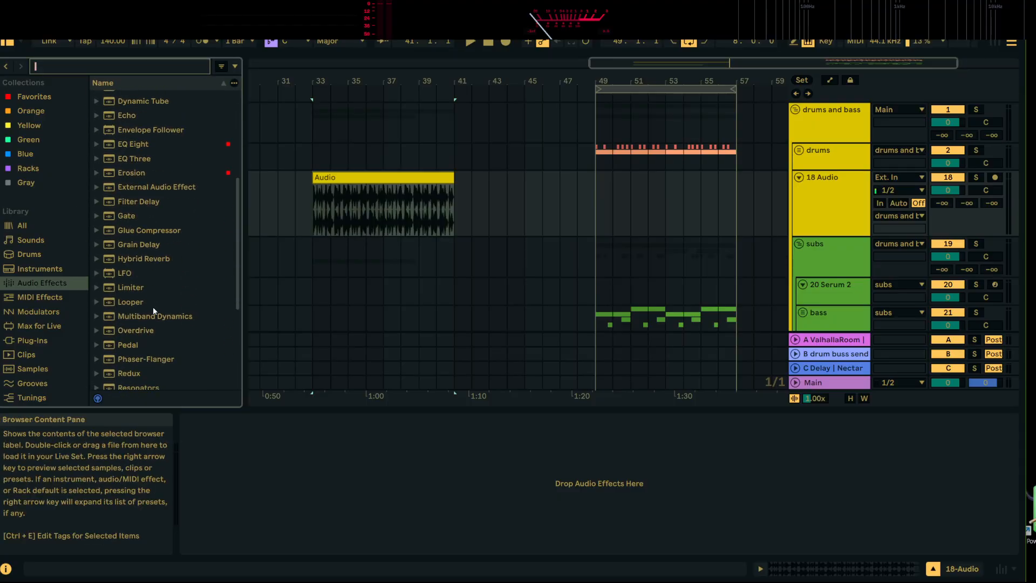
pyautogui.scroll(-3, 139, 286)
pyautogui.scroll(3, 142, 270)
pyautogui.scroll(-2, 143, 323)
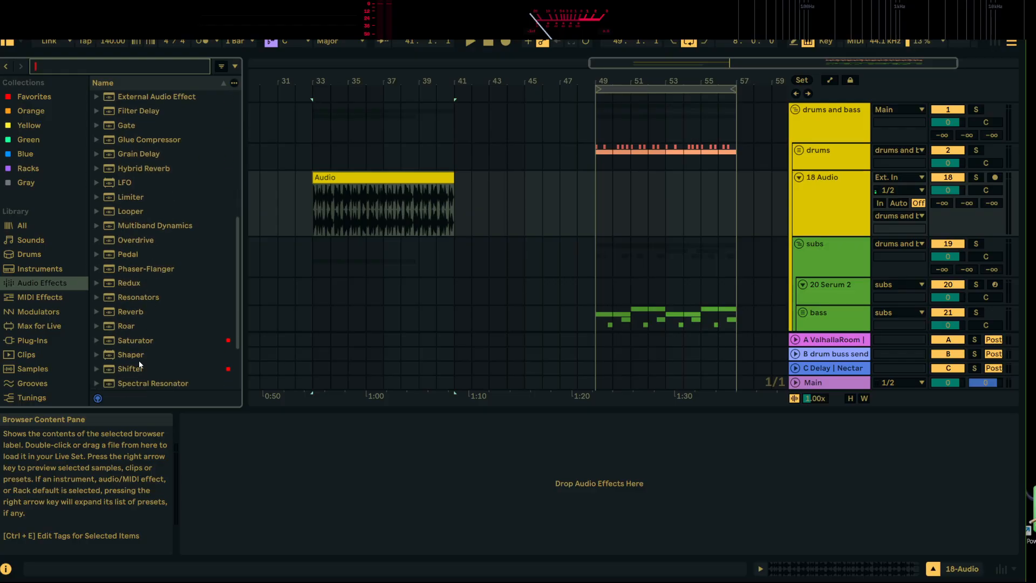
pyautogui.scroll(-2, 108, 356)
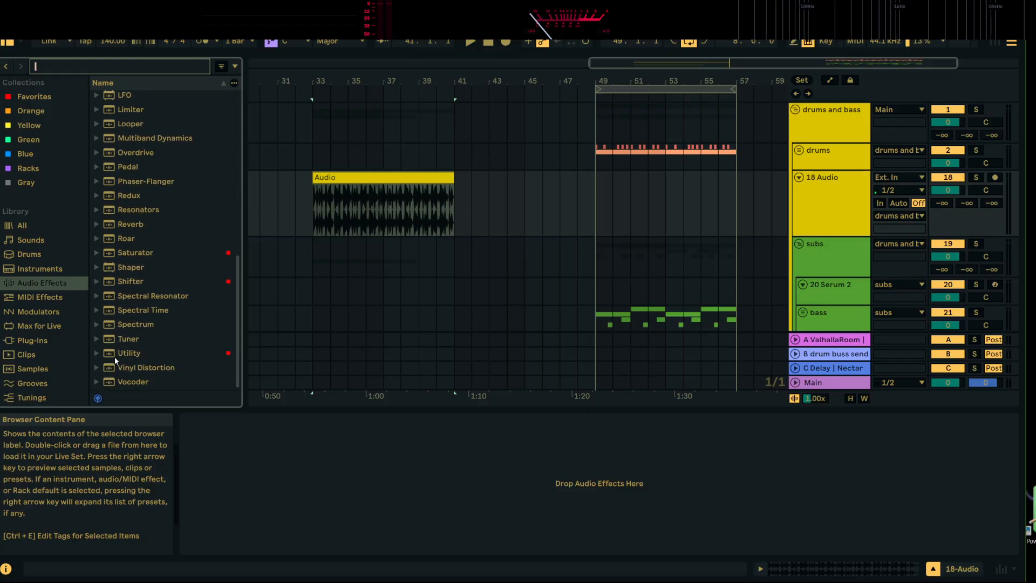
pyautogui.scroll(8, 124, 324)
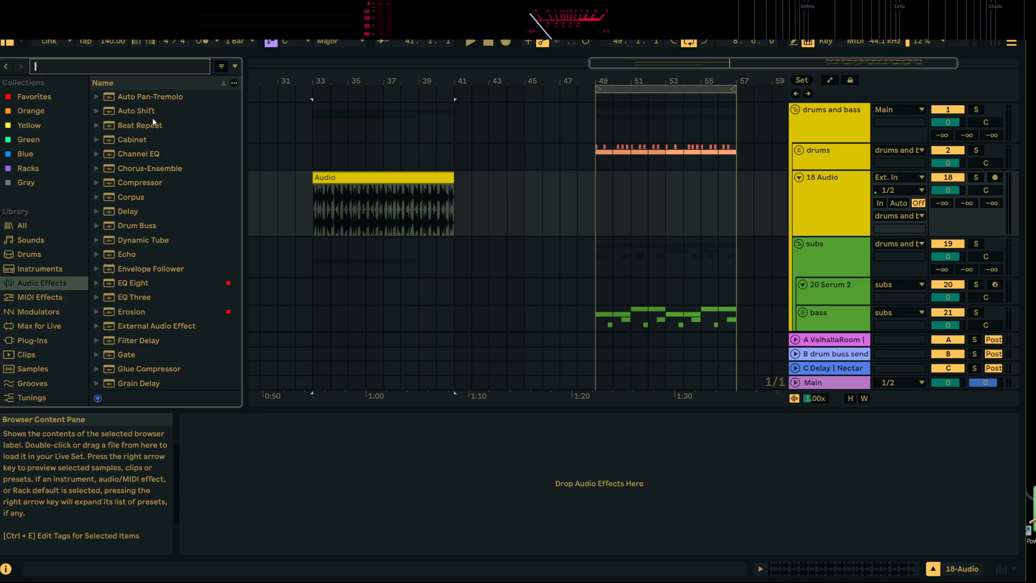
pyautogui.scroll(2, 112, 109)
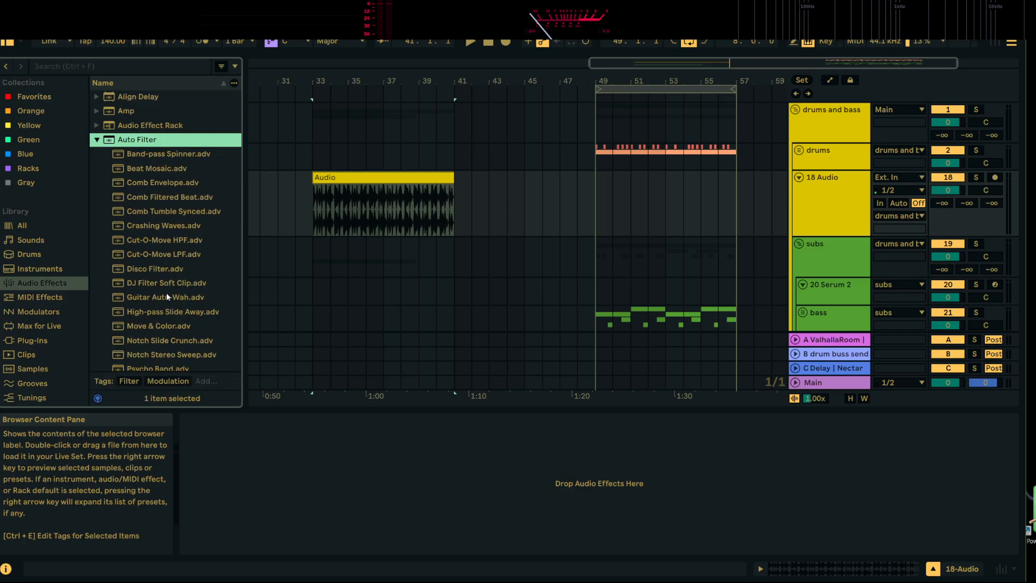
pyautogui.scroll(-3, 167, 294)
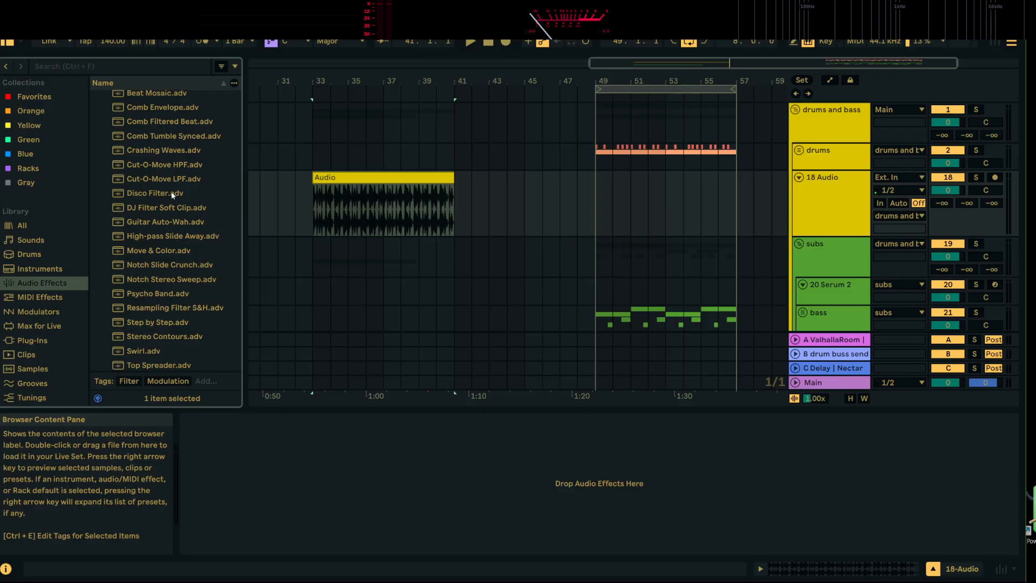
pyautogui.press('space')
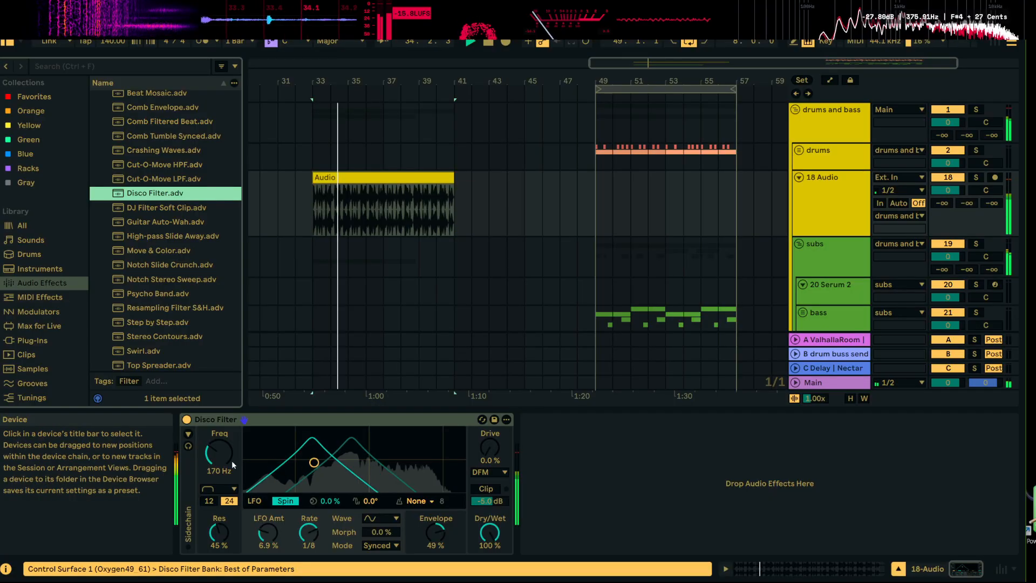
pyautogui.moveTo(436, 533)
pyautogui.mouseDown()
pyautogui.moveTo(436, 556)
pyautogui.moveTo(436, 546)
pyautogui.mouseUp()
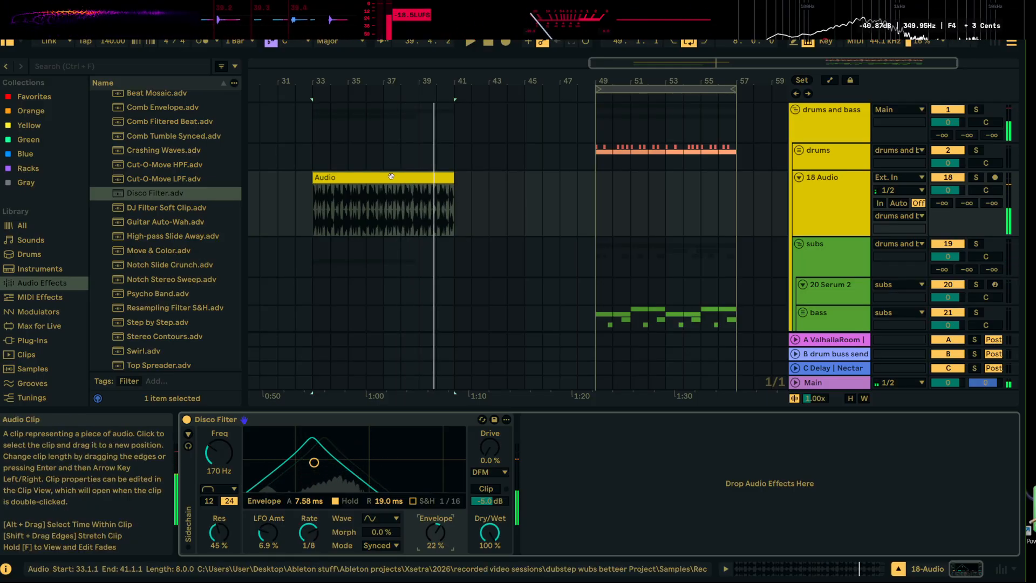
# Duplicate bars 33 to 41 of the resampled echo track so the echo repeats at bar 41
pyautogui.scroll(-5, 443, 200)
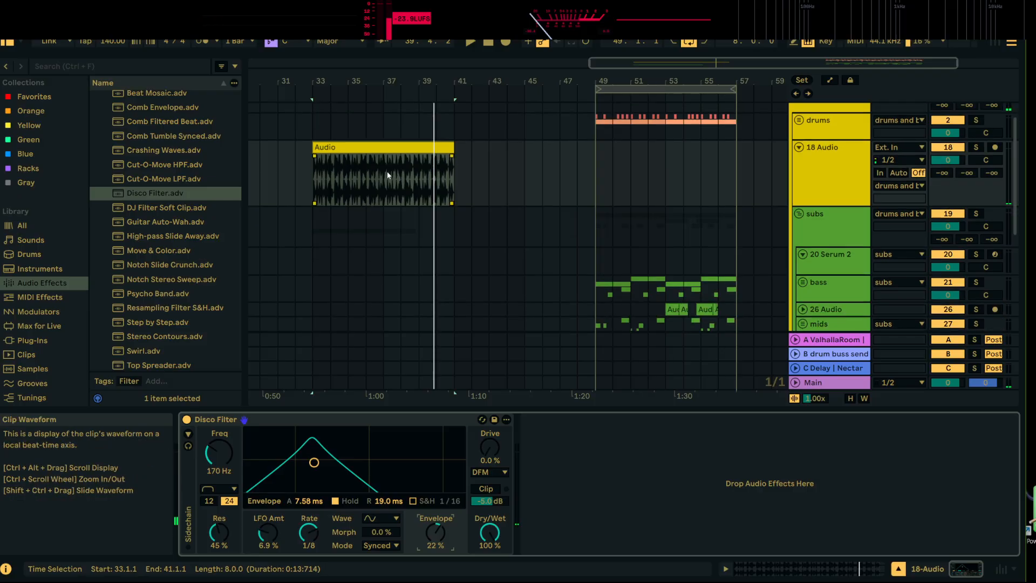
pyautogui.press('space')
pyautogui.scroll(-4, 444, 183)
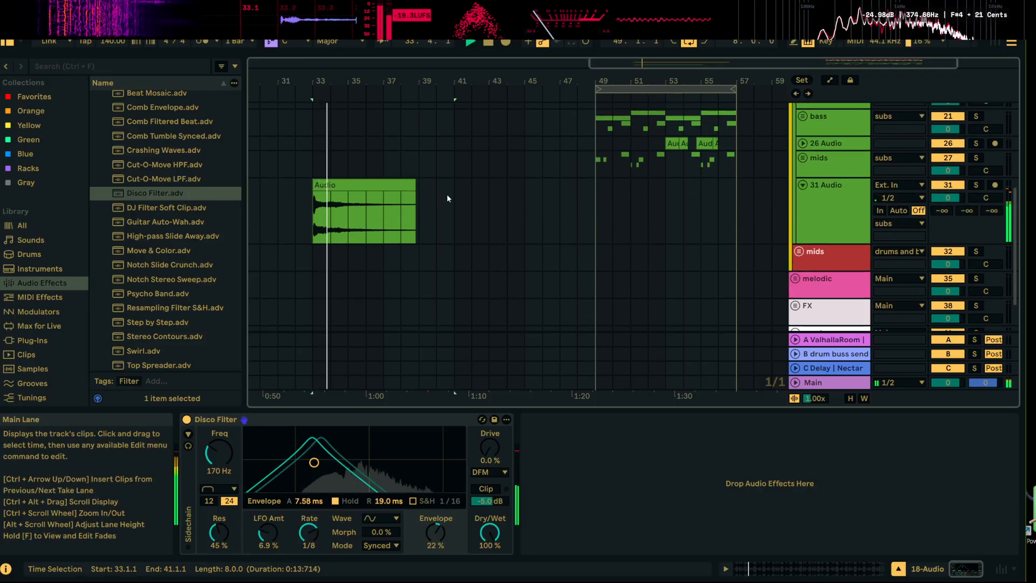
pyautogui.moveTo(458, 197); pyautogui.dragTo(316, 204)
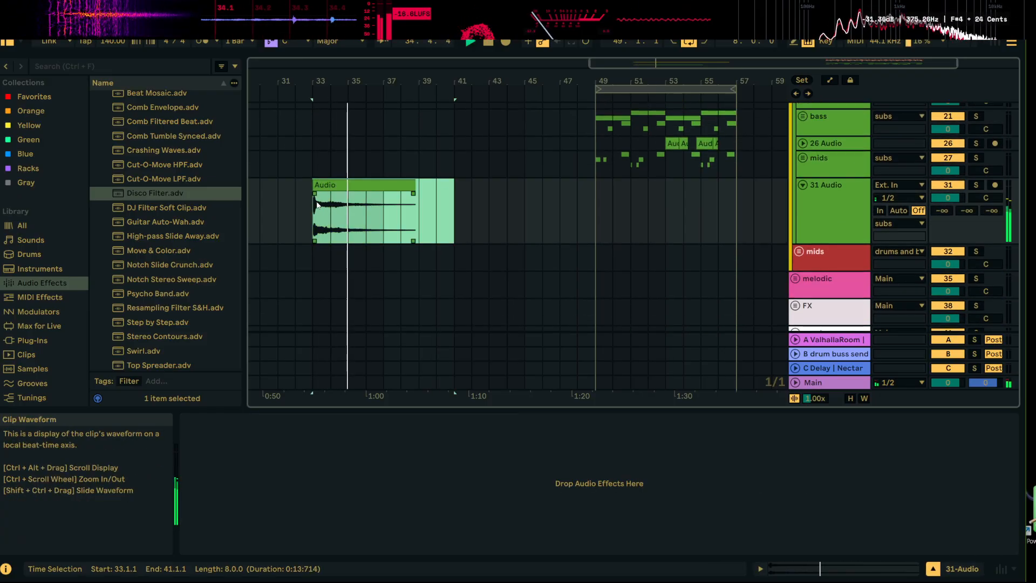
pyautogui.hotkey('ctrl', 'd')
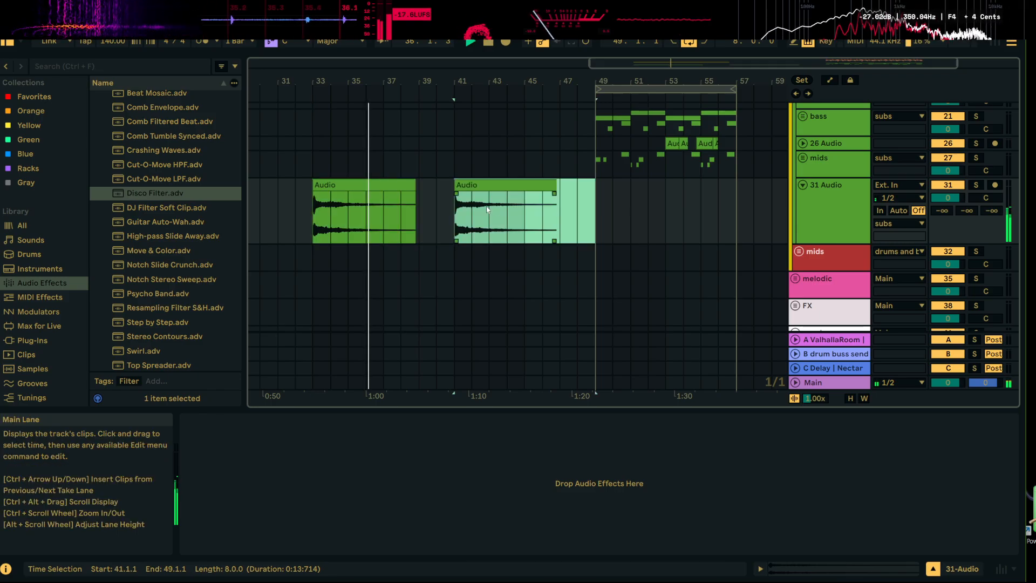
# Duplicate the filtered drum clip to fill bars 41 to 49
pyautogui.scroll(10, 502, 192)
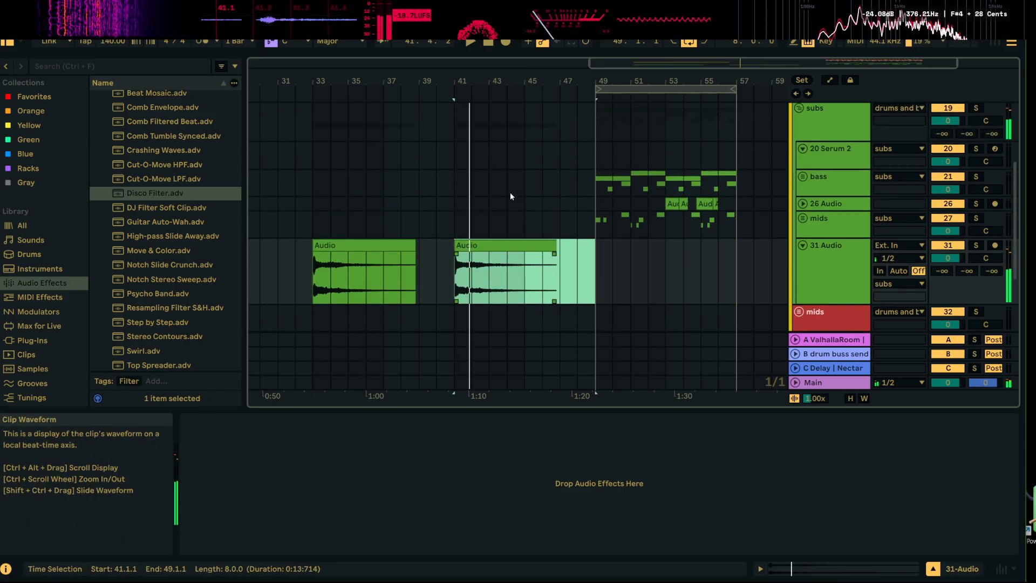
pyautogui.click(445, 159)
pyautogui.hotkey('ctrl', 'd')
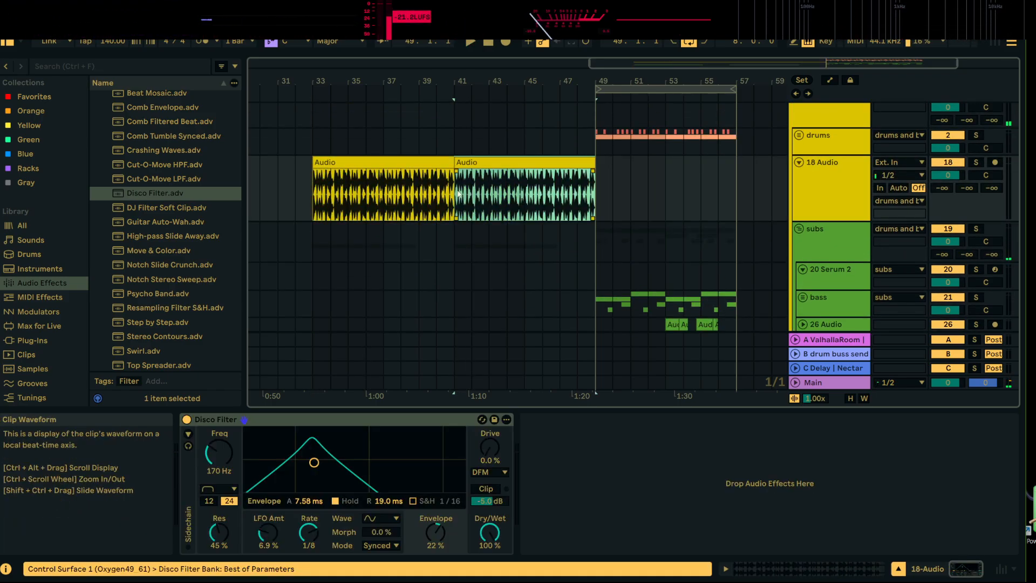
# Set the first drum recording clip's Beats warp mode to play transients forward without looping
pyautogui.doubleClick(410, 160)
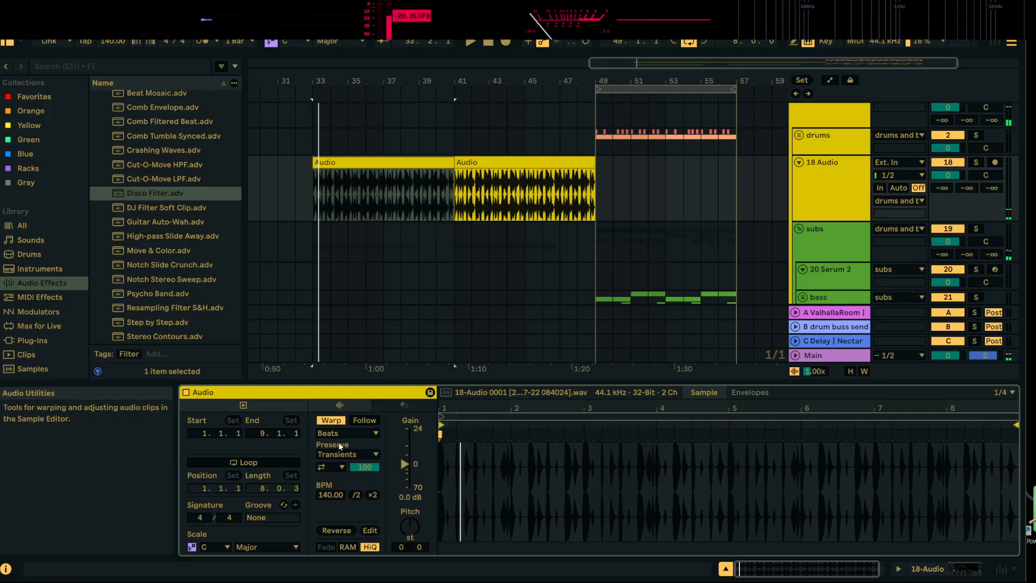
pyautogui.doubleClick(383, 195)
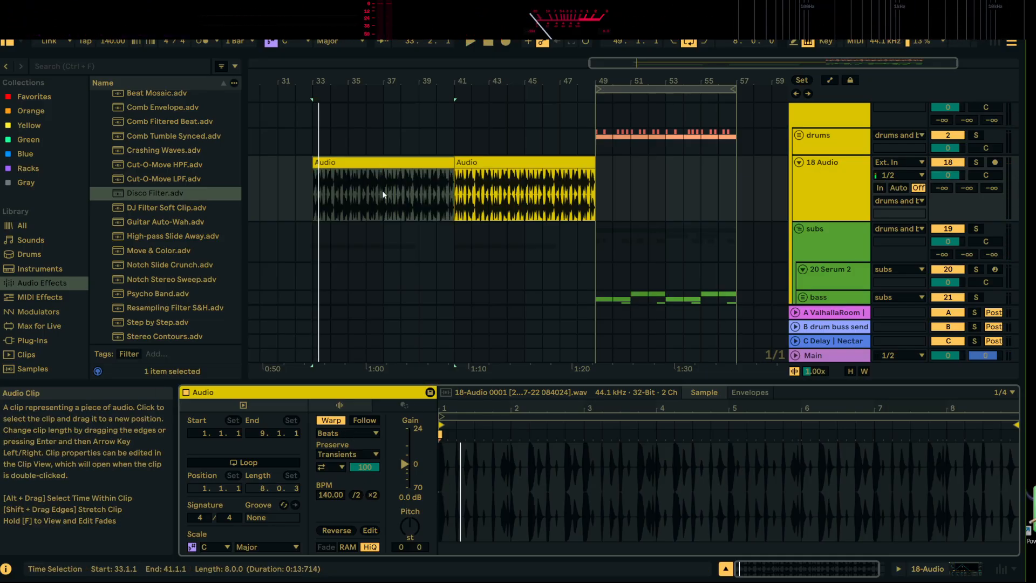
pyautogui.click(348, 434)
pyautogui.click(349, 443)
pyautogui.click(338, 468)
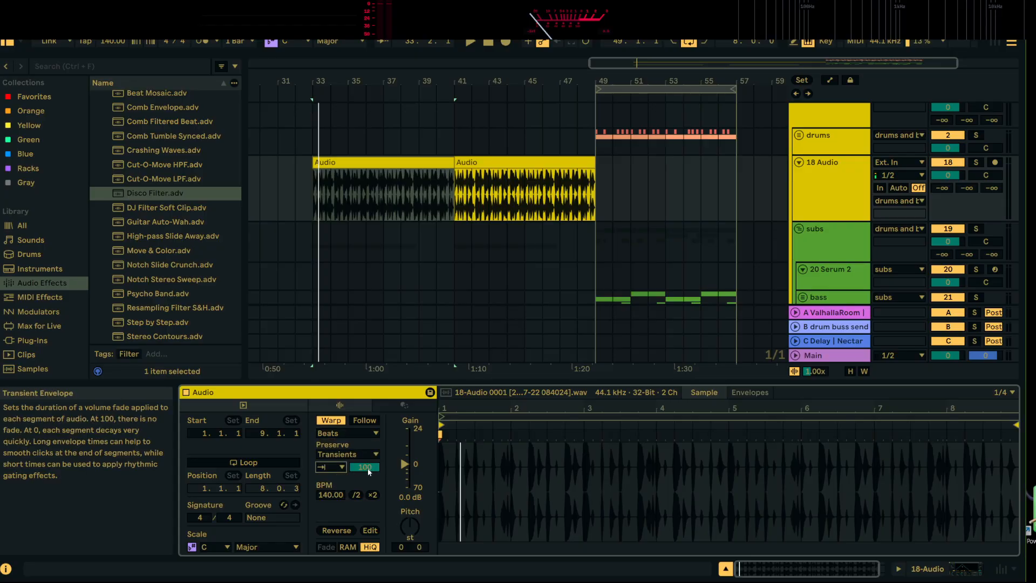
# Solo the drum recording's track and lower the clip's transient envelope to 7 during playback
pyautogui.click(975, 162)
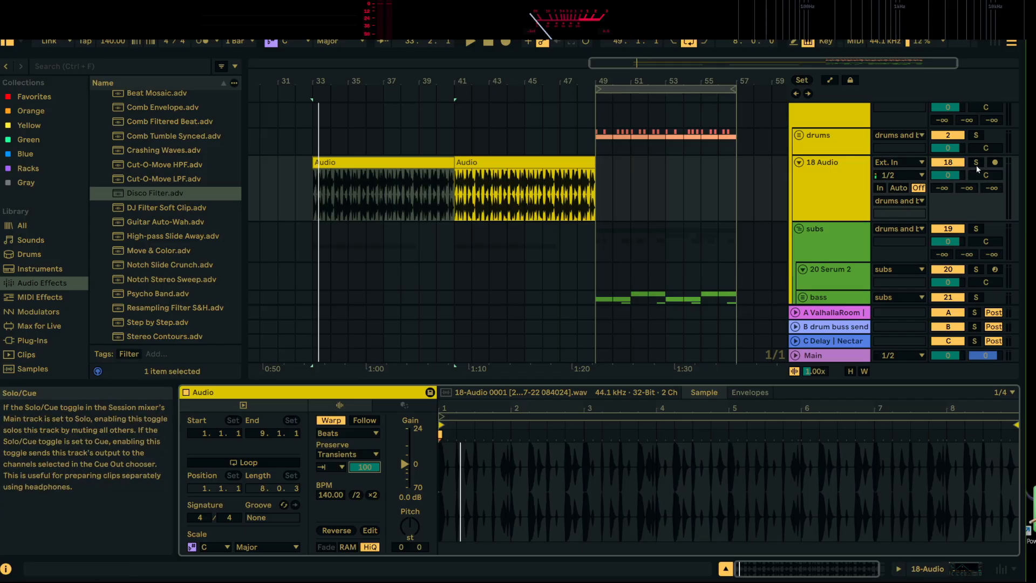
pyautogui.press('space')
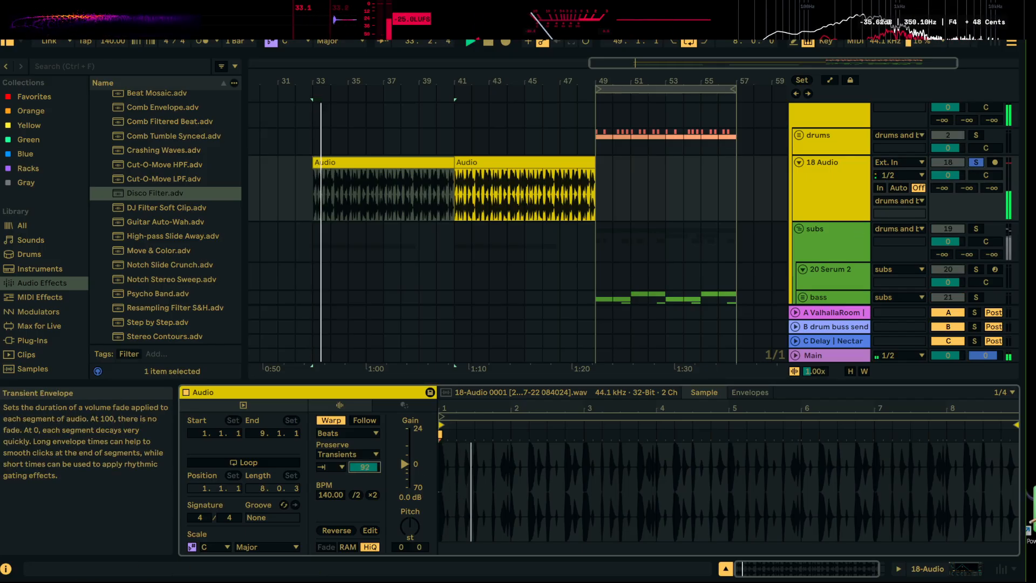
pyautogui.moveTo(365, 467); pyautogui.dragTo(364, 517)
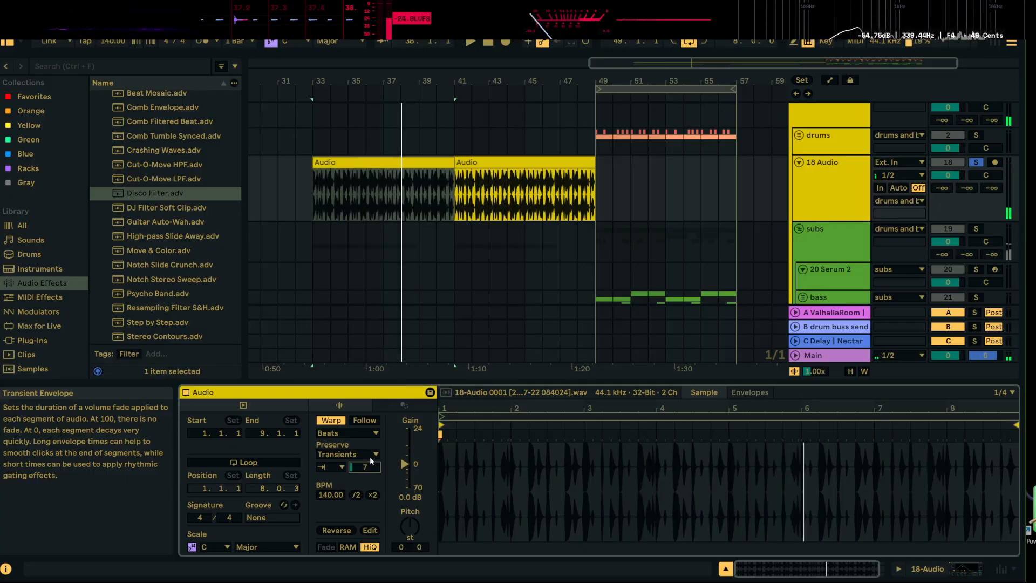
pyautogui.press('space')
pyautogui.press('space')
pyautogui.press('space')
# Automate the Disco Filter's frequency on the drum recording to start higher at bar 33 and fall to 170 Hz at bar 41
pyautogui.doubleClick(818, 181)
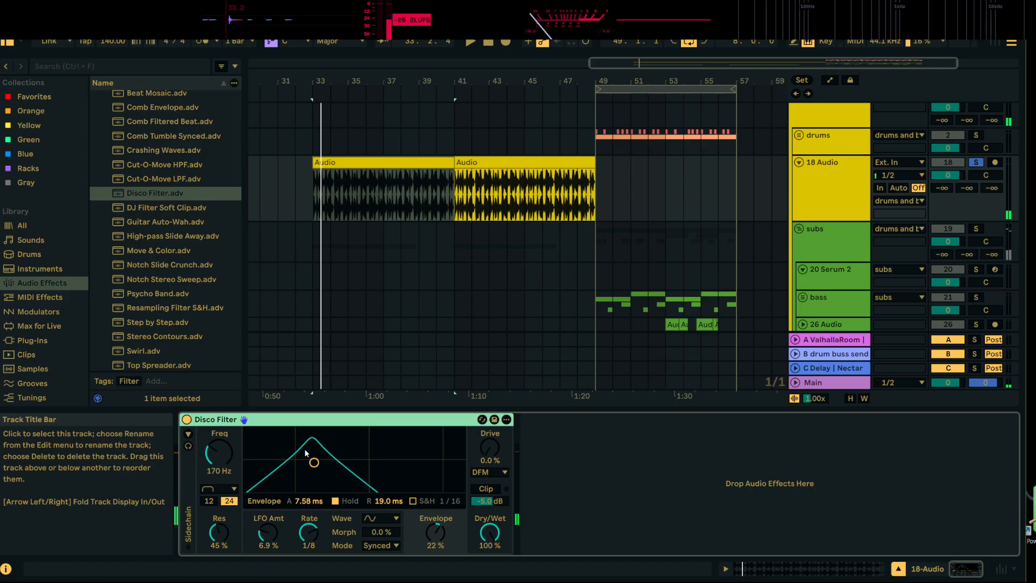
pyautogui.click(831, 80)
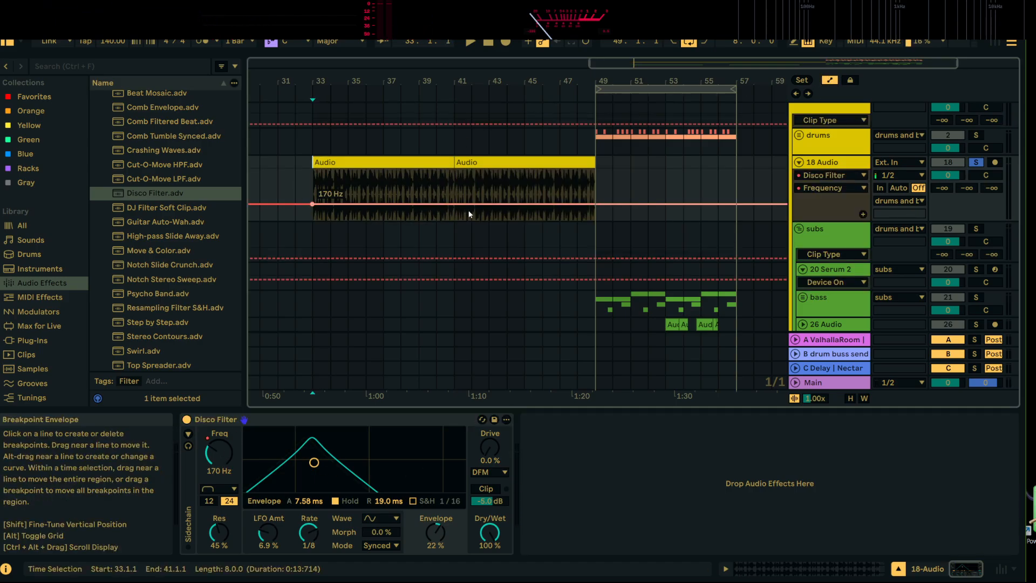
pyautogui.press('space')
pyautogui.moveTo(312, 192); pyautogui.dragTo(313, 190)
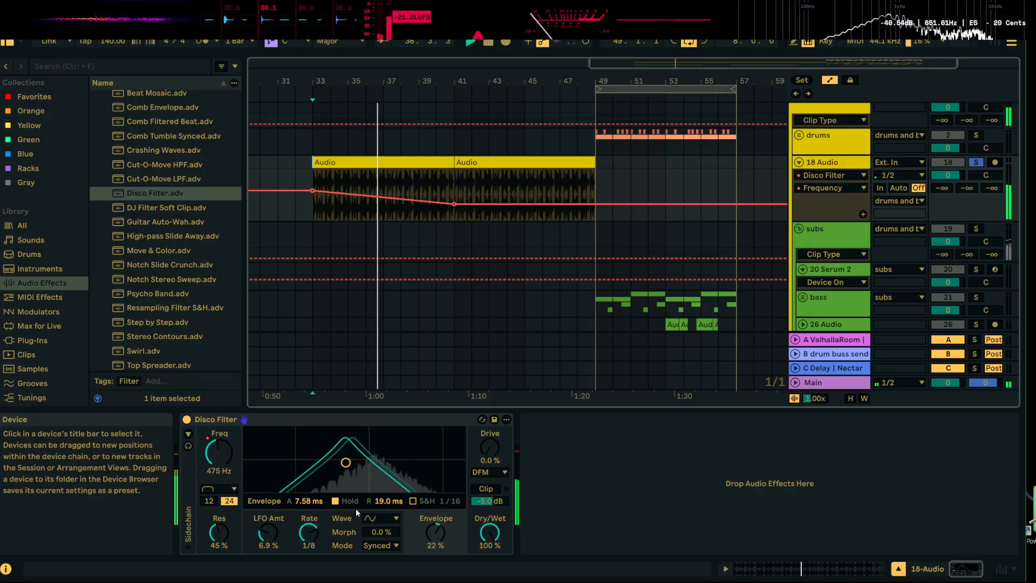
# Set the Disco Filter's envelope release to 0.00 ms and automate its frequency to rise from 170 Hz at bar 46 to 719 Hz at bar 49
pyautogui.moveTo(388, 500); pyautogui.dragTo(388, 526)
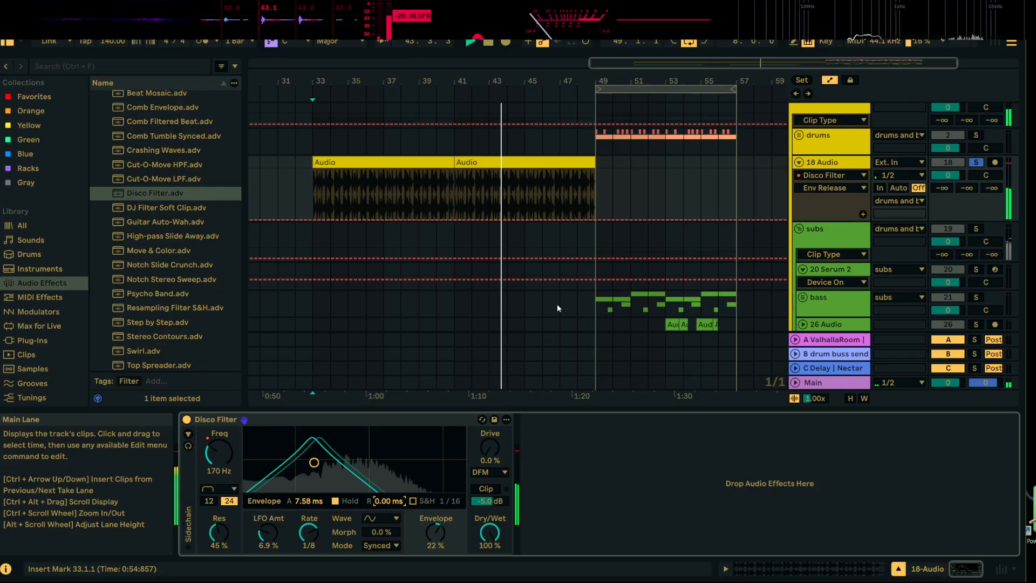
pyautogui.click(226, 441)
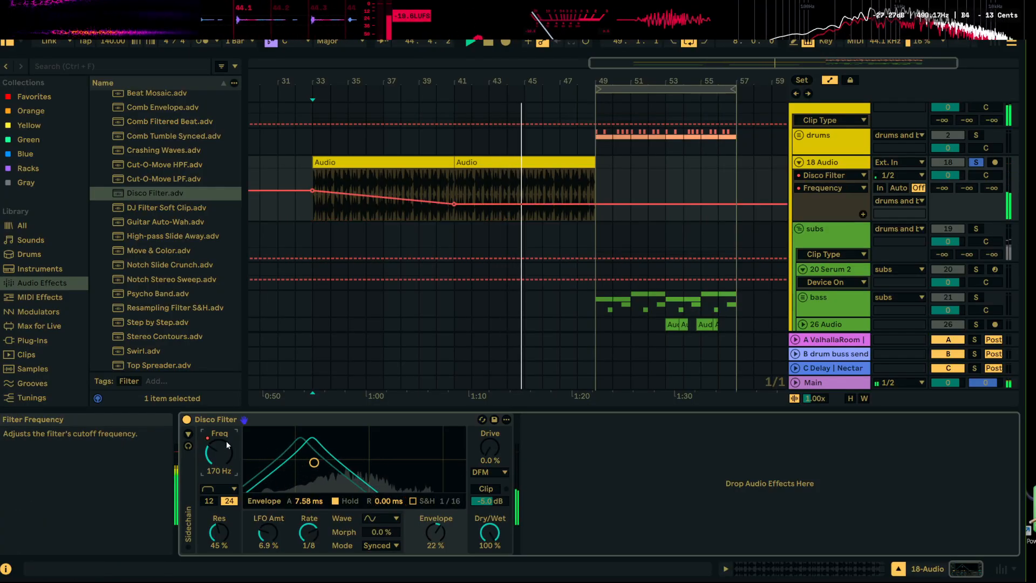
pyautogui.click(543, 207)
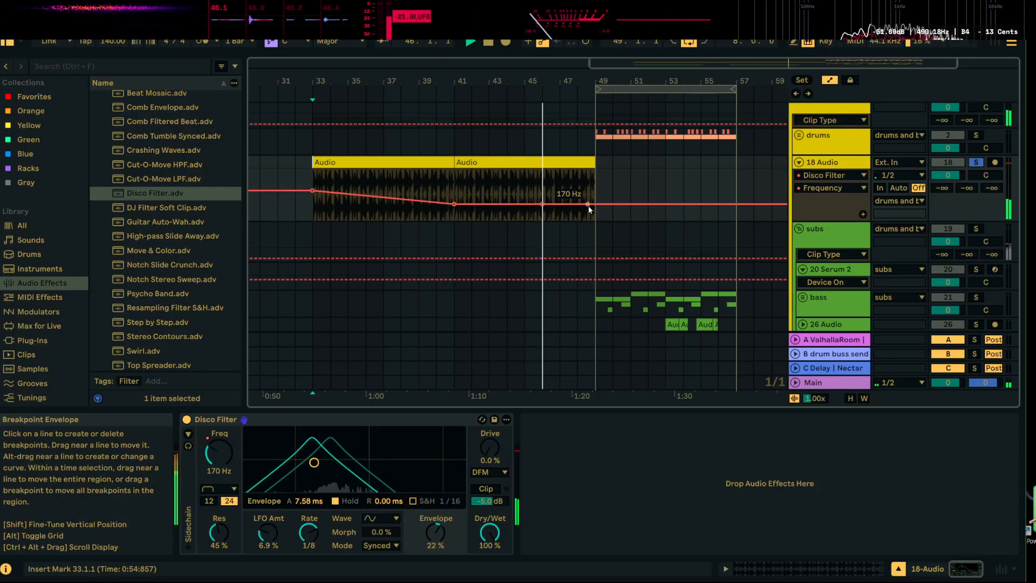
pyautogui.moveTo(591, 206); pyautogui.dragTo(595, 193)
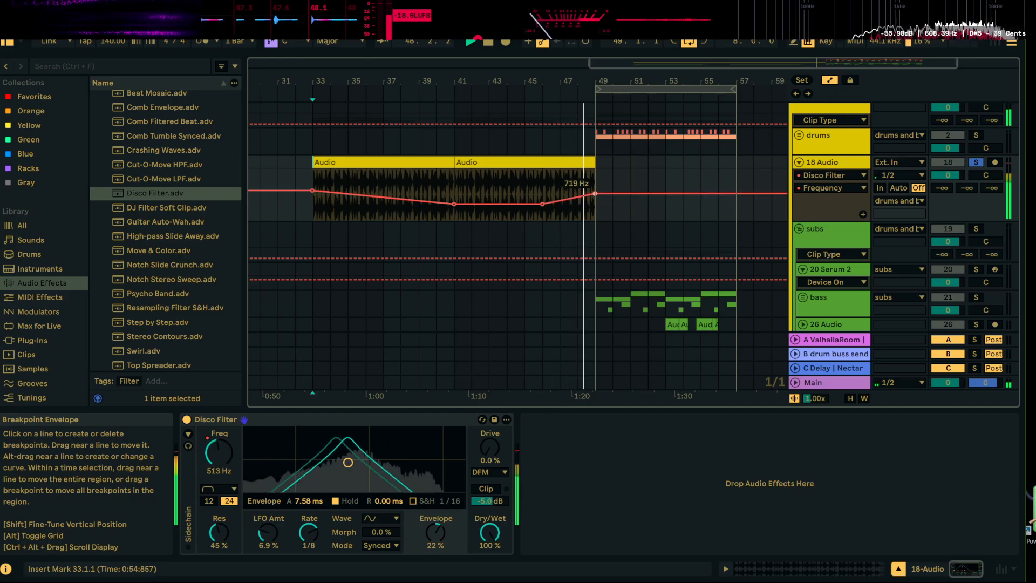
# Show the Disco Filter frequency automation in its own lane below the drum recording
pyautogui.doubleClick(829, 165)
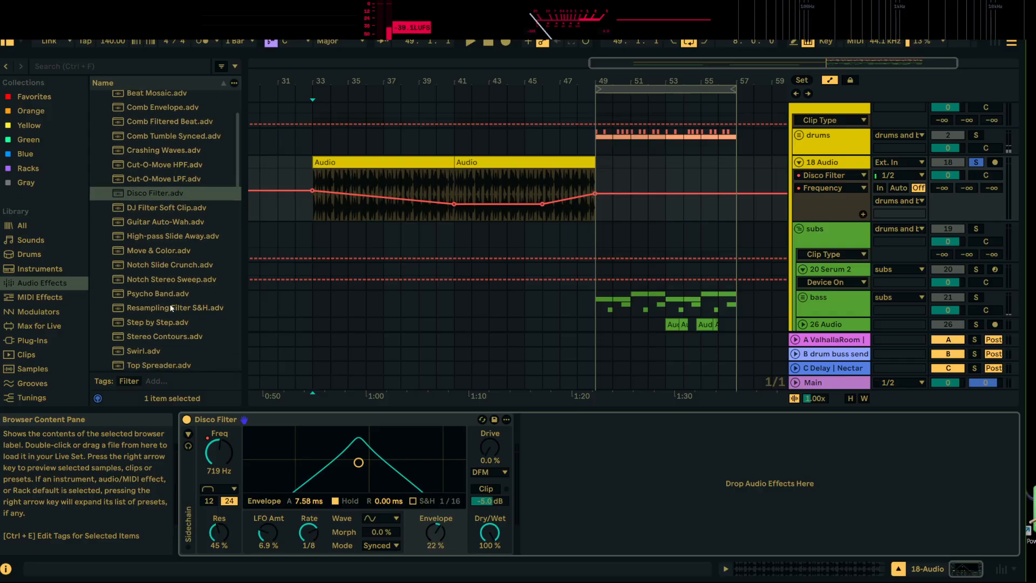
pyautogui.scroll(-10, 167, 313)
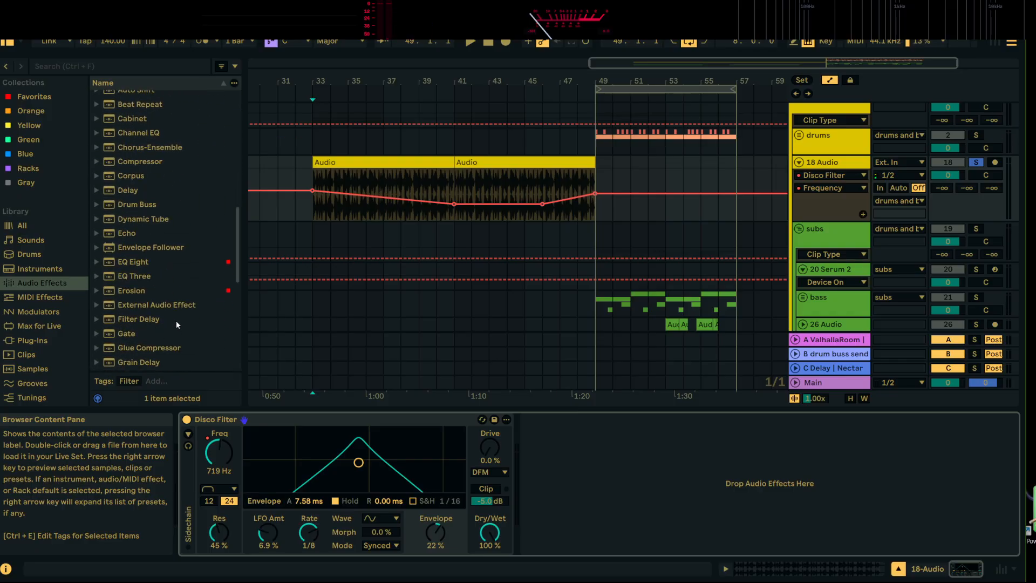
pyautogui.click(863, 215)
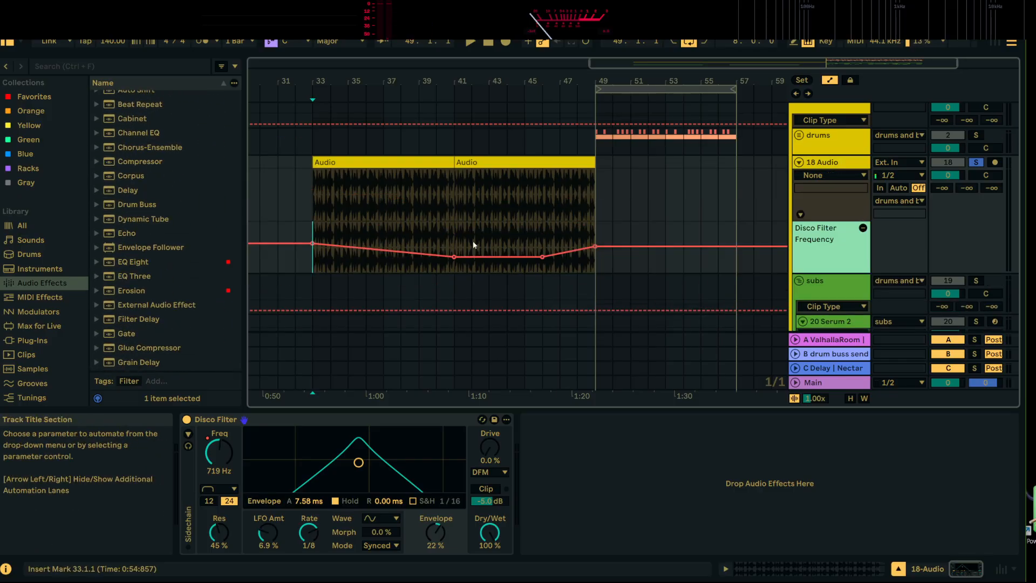
# Add ValhallaRoom from the favorites after the Disco Filter on the drum recording's track and adjust its HiCut during playback
pyautogui.click(837, 162)
pyautogui.scroll(-2, 137, 266)
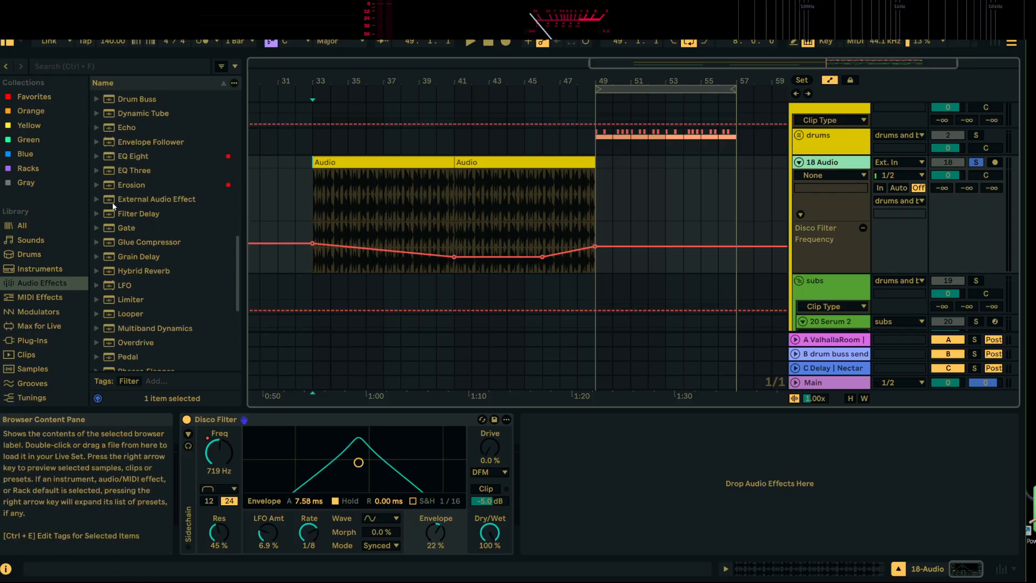
pyautogui.click(34, 96)
pyautogui.scroll(-5, 174, 296)
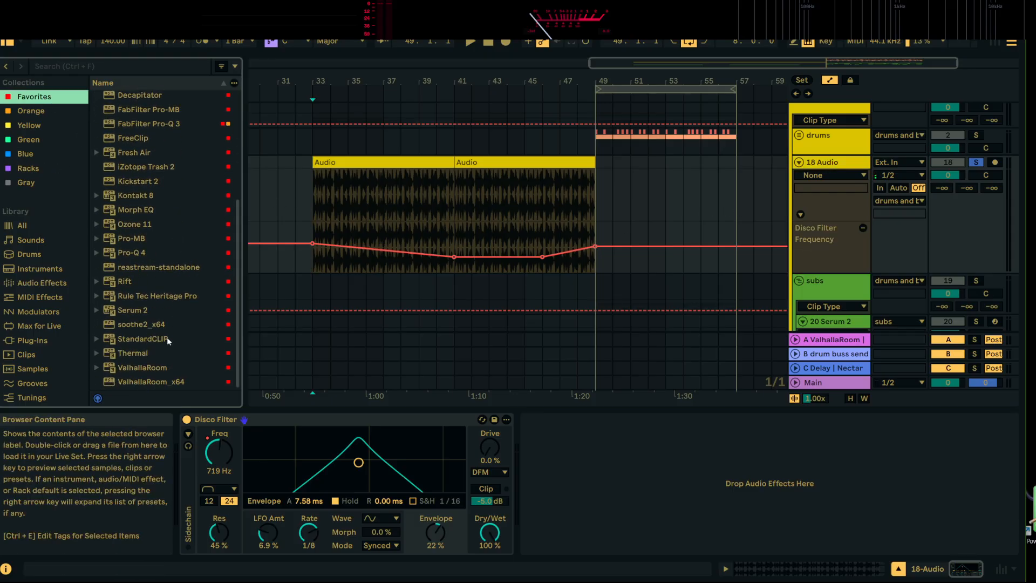
pyautogui.doubleClick(146, 368)
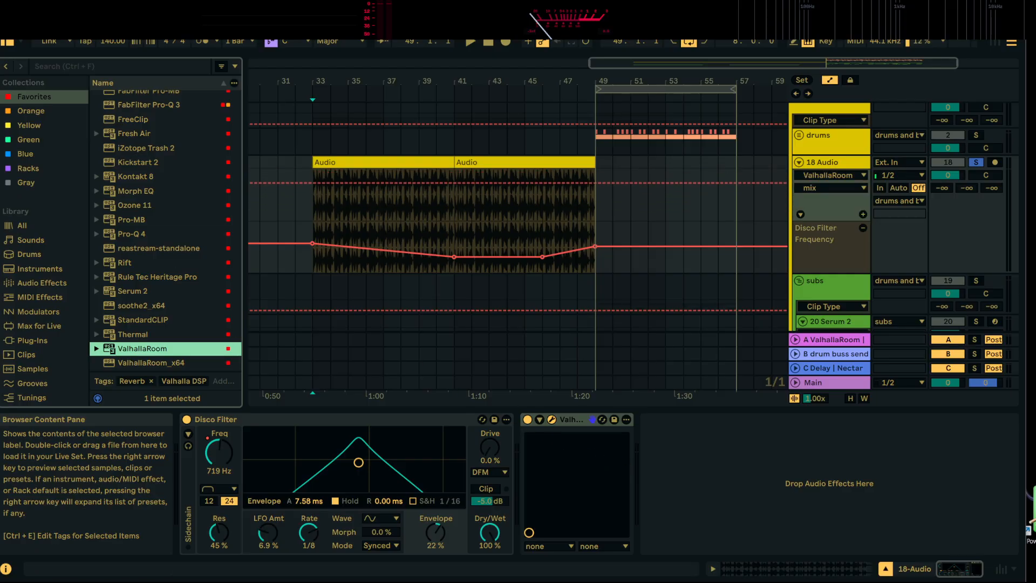
pyautogui.press('space')
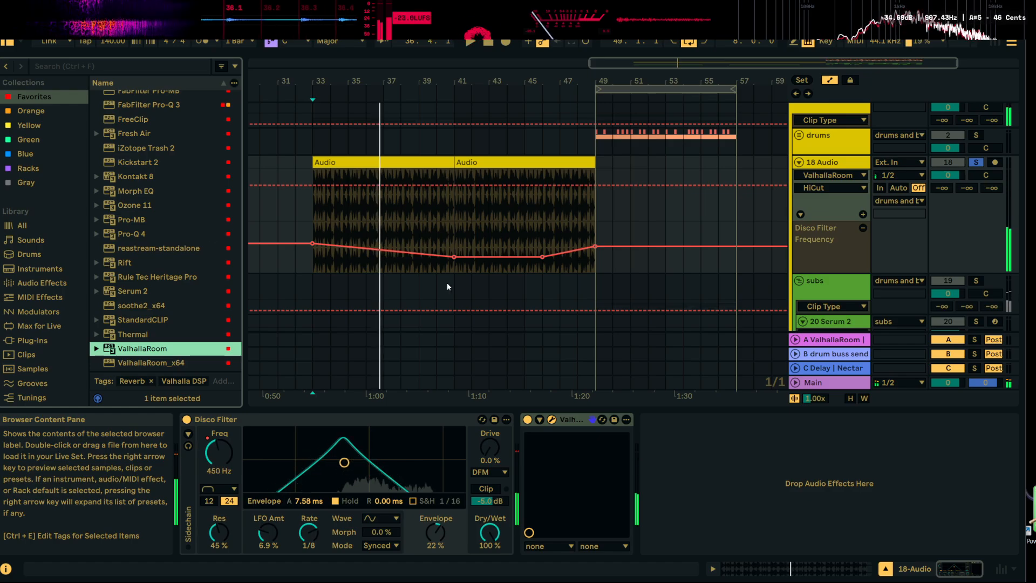
# Check the delay return's device chain, play the drums from bar 33, and place the insert mark at 36.3.1 on the drum recording
pyautogui.click(839, 369)
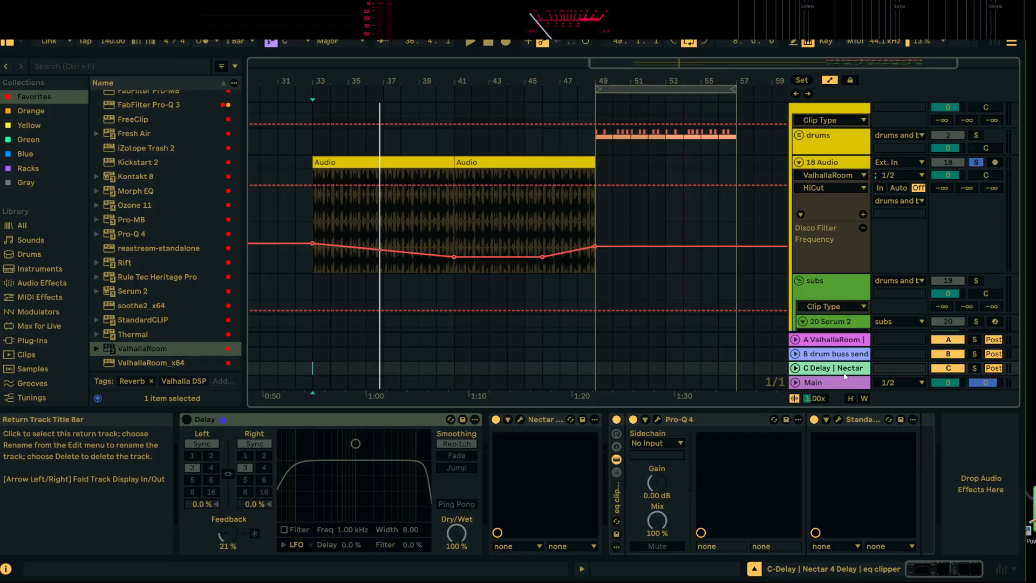
pyautogui.click(316, 135)
pyautogui.press('space')
pyautogui.moveTo(318, 80); pyautogui.dragTo(322, 79)
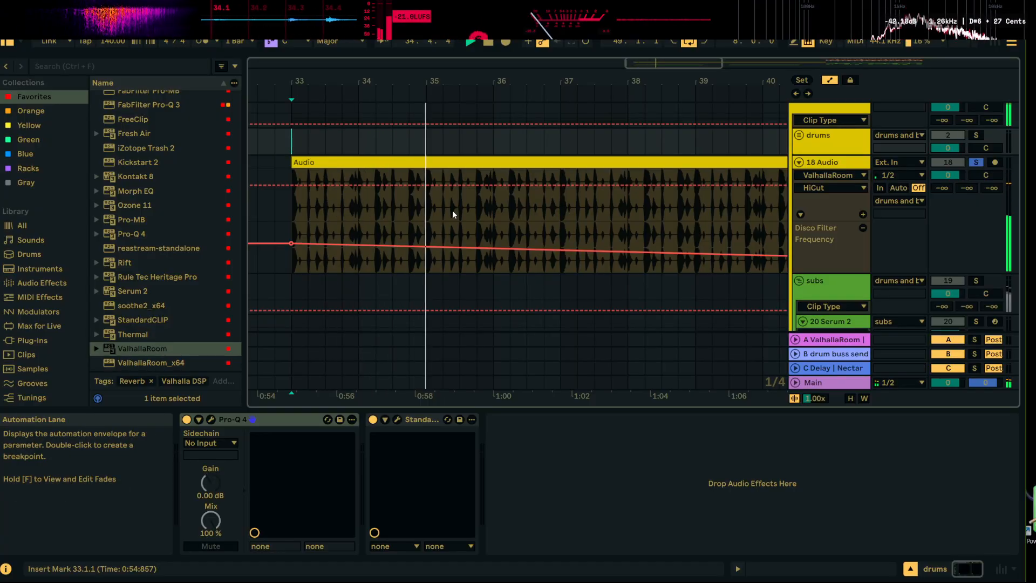
pyautogui.moveTo(533, 82); pyautogui.dragTo(532, 107)
pyautogui.click(524, 209)
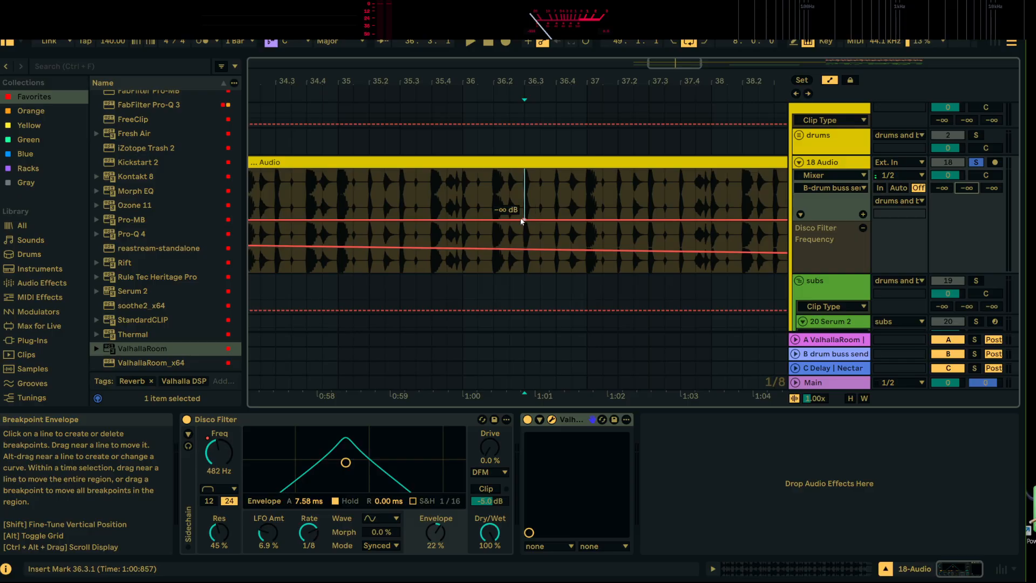
pyautogui.press('space')
pyautogui.moveTo(524, 198); pyautogui.dragTo(524, 169)
pyautogui.press('space')
pyautogui.press('space')
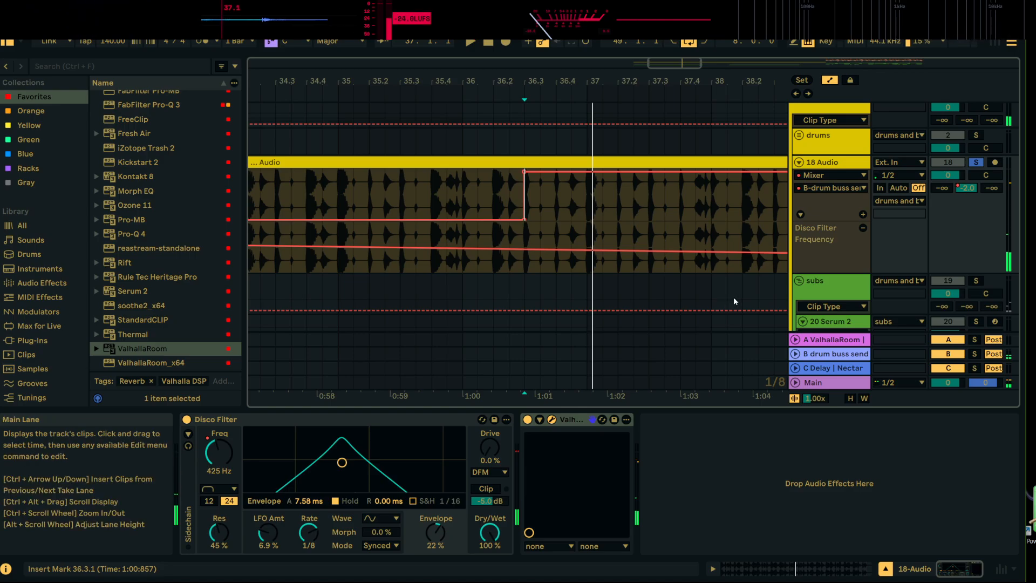
pyautogui.moveTo(526, 175); pyautogui.dragTo(526, 221)
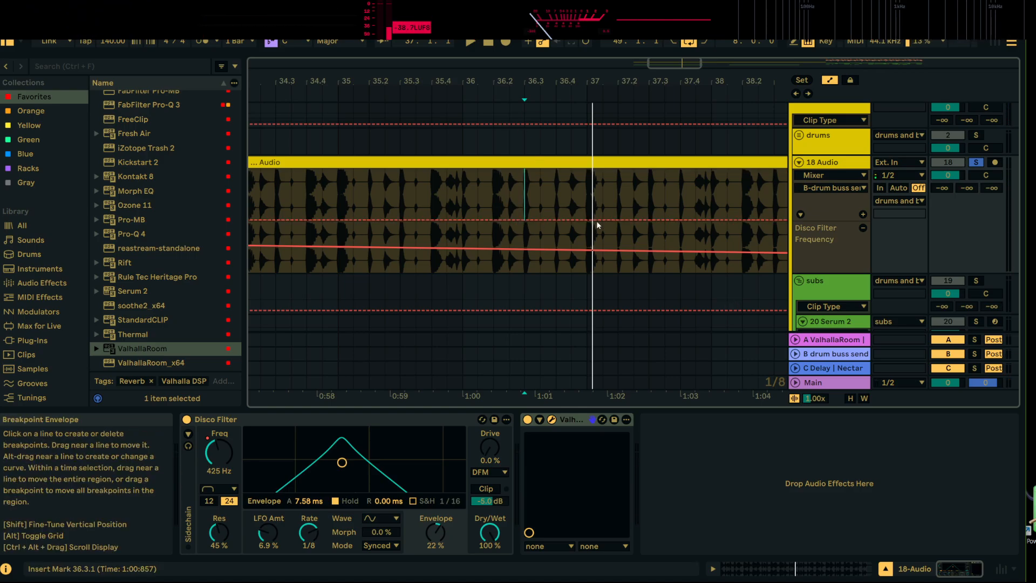
# Automate the drum recording's C-Delay send with a short spike to near maximum at 36.3.1, returning to -∞ dB about an eighth note on
pyautogui.click(992, 188)
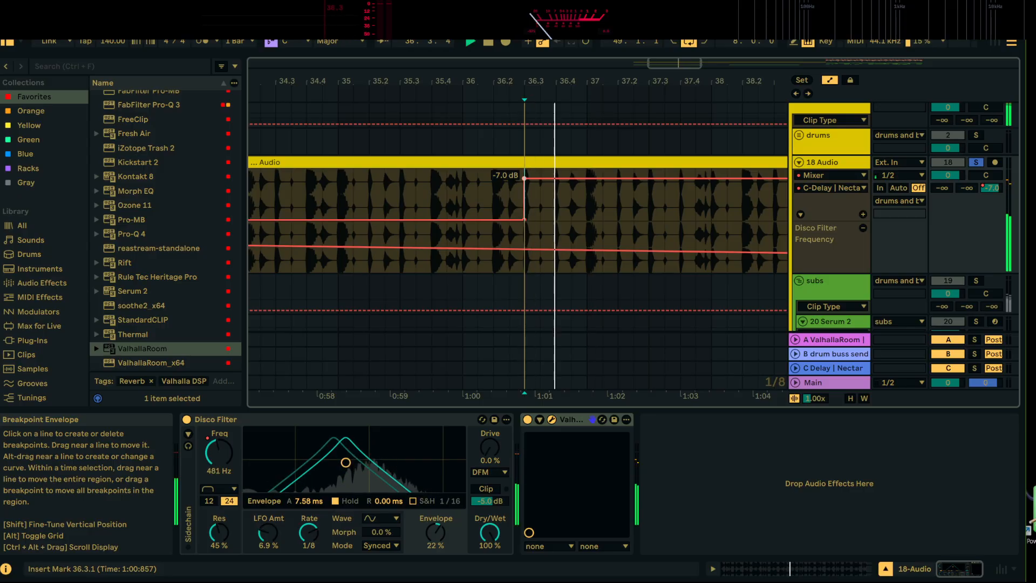
pyautogui.moveTo(524, 171); pyautogui.dragTo(524, 169)
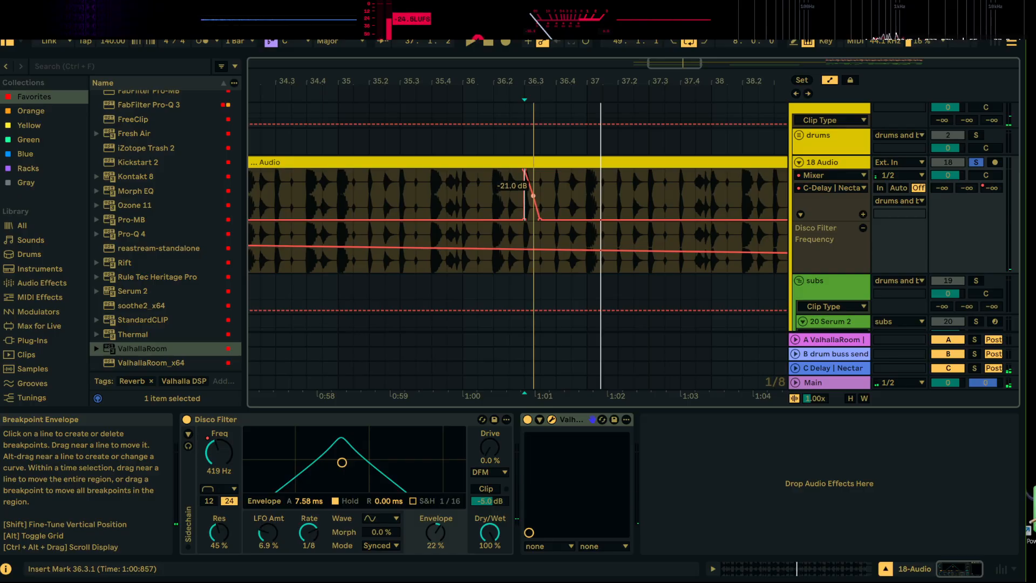
pyautogui.moveTo(587, 81); pyautogui.dragTo(430, 32)
pyautogui.press('space')
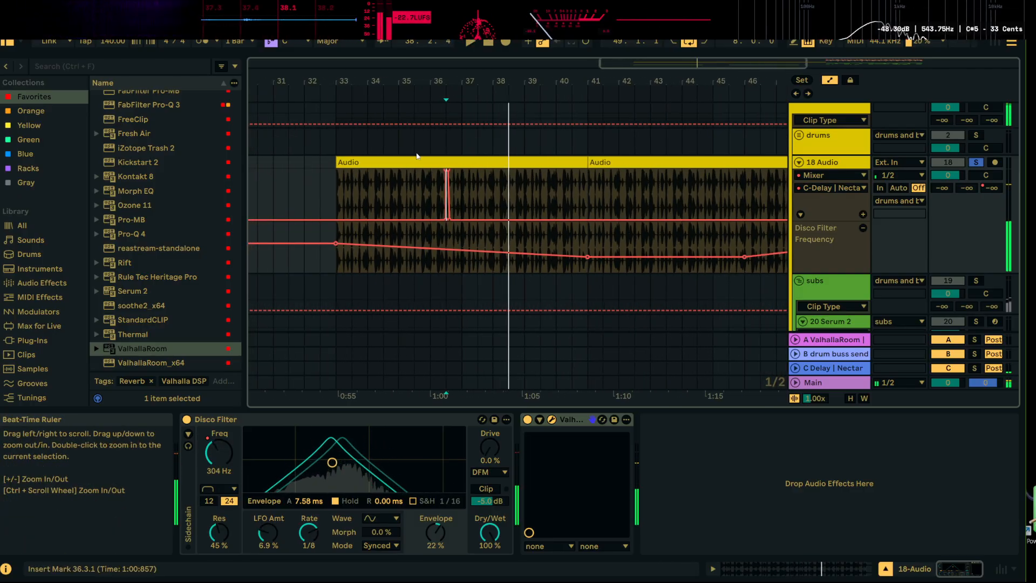
# Duplicate the delay send automation of bars 33 to 37 twice, filling bars 37 to 41 and 41 to 45
pyautogui.click(336, 195)
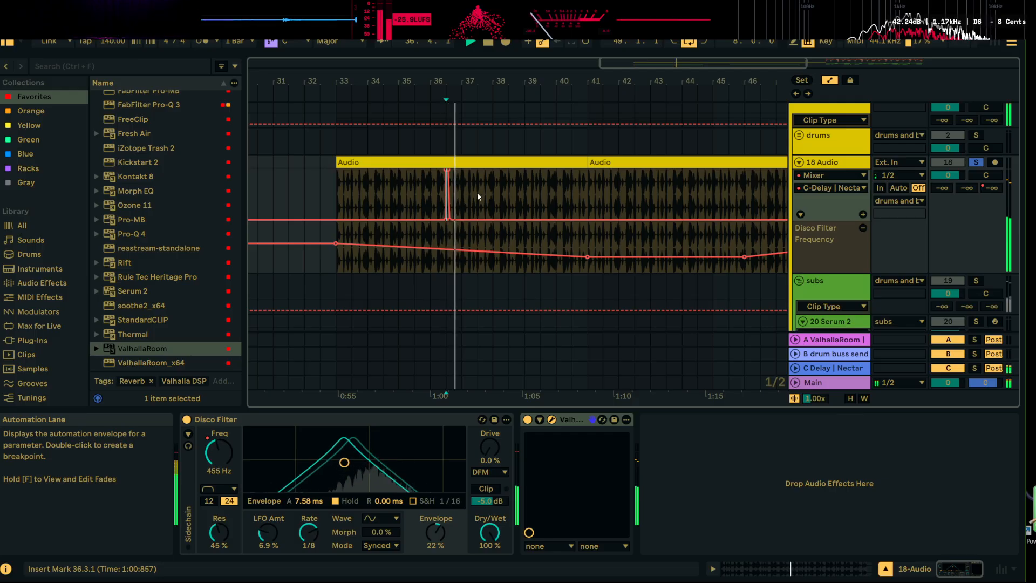
pyautogui.moveTo(476, 83); pyautogui.dragTo(474, 57)
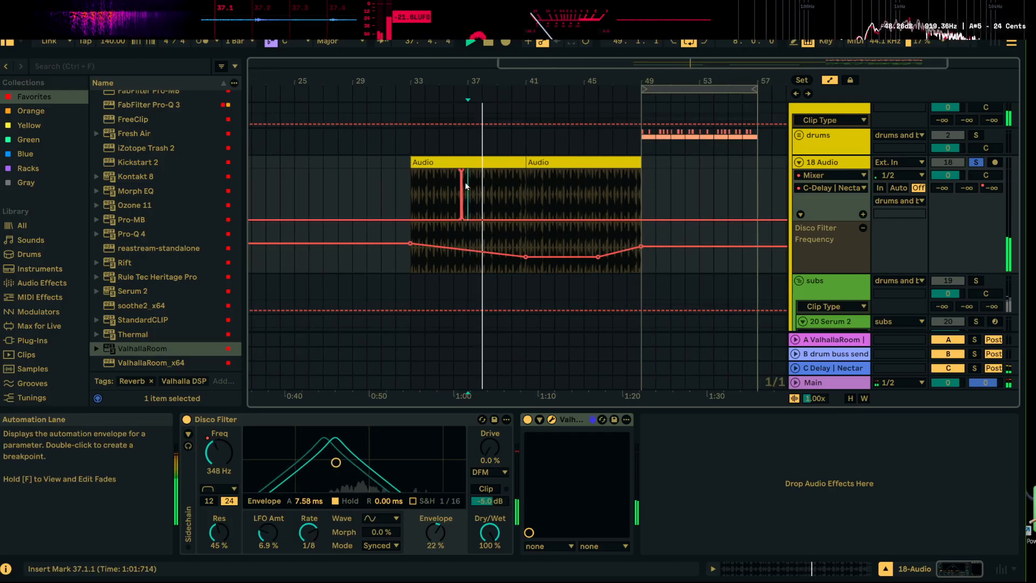
pyautogui.hotkey('ctrl', 'd')
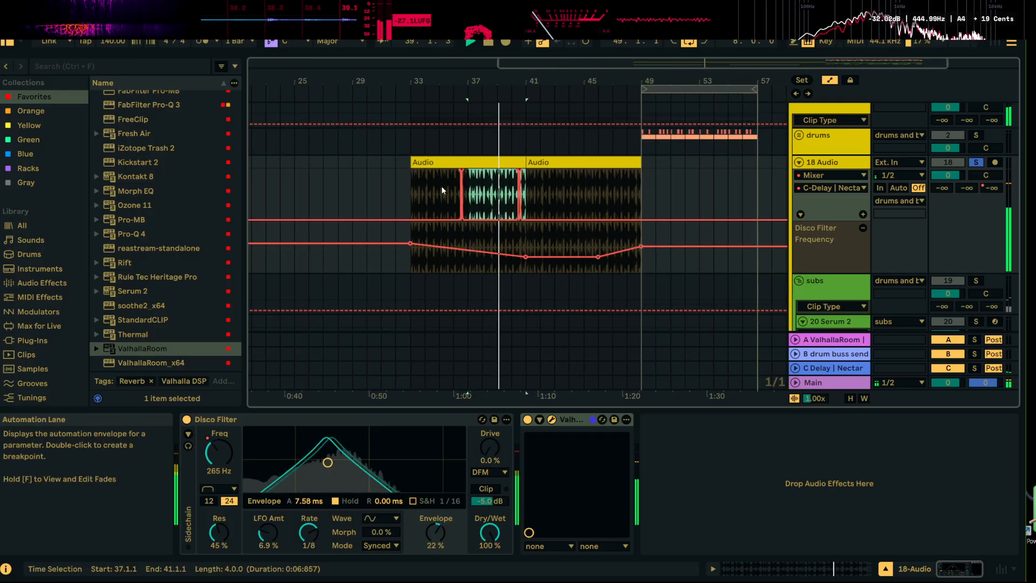
pyautogui.hotkey('ctrl', 'd')
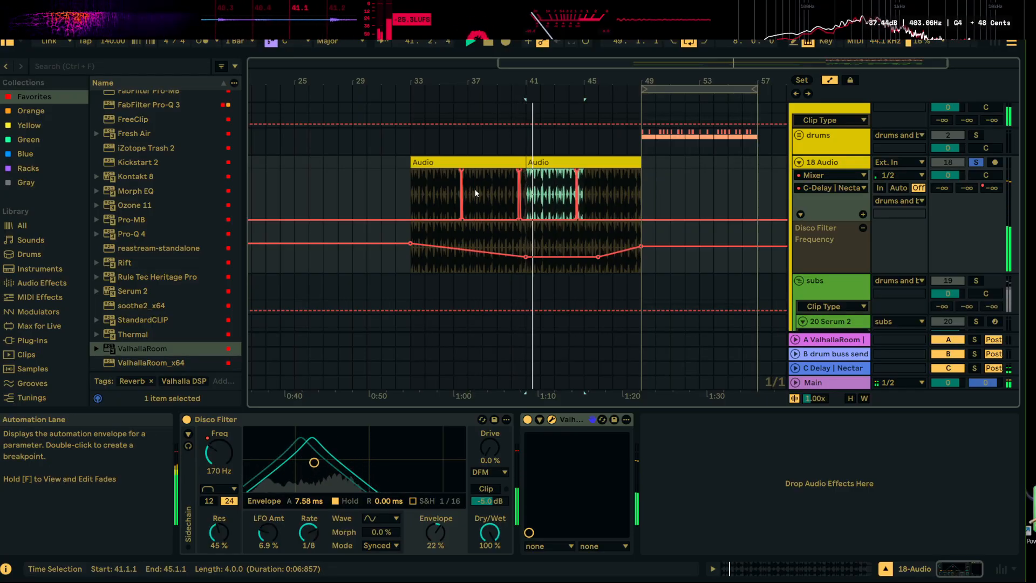
# Play the drum recording from 43.4.3 toward bar 49 to audition the repeated delay throw and the filter rise
pyautogui.moveTo(568, 81); pyautogui.dragTo(567, 129)
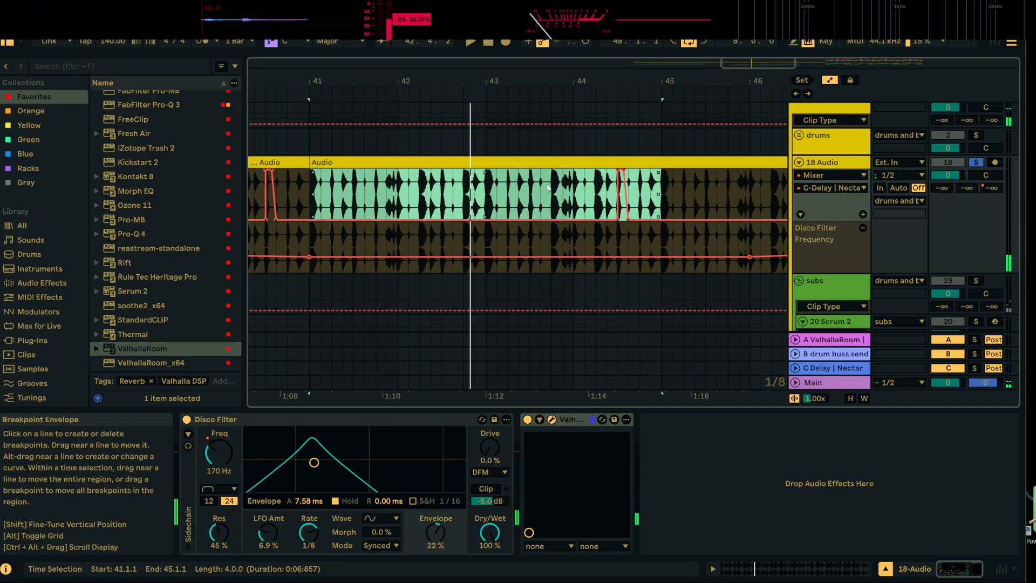
pyautogui.click(566, 201)
pyautogui.press('space')
pyautogui.moveTo(658, 89)
pyautogui.mouseDown()
pyautogui.moveTo(530, 86)
pyautogui.moveTo(473, 48)
pyautogui.moveTo(462, 71)
pyautogui.mouseUp()
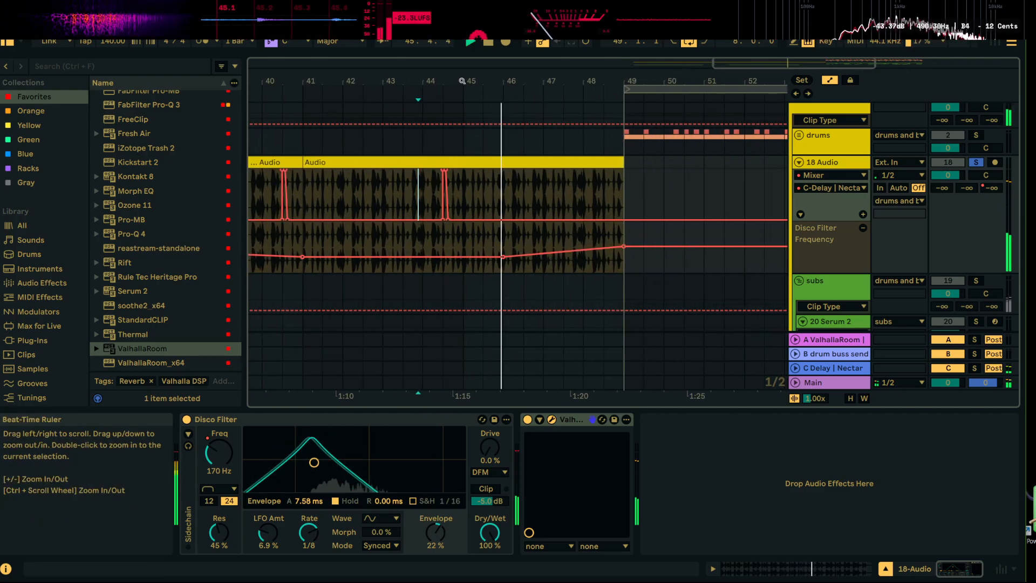
pyautogui.moveTo(594, 81); pyautogui.dragTo(548, 81)
pyautogui.press('space')
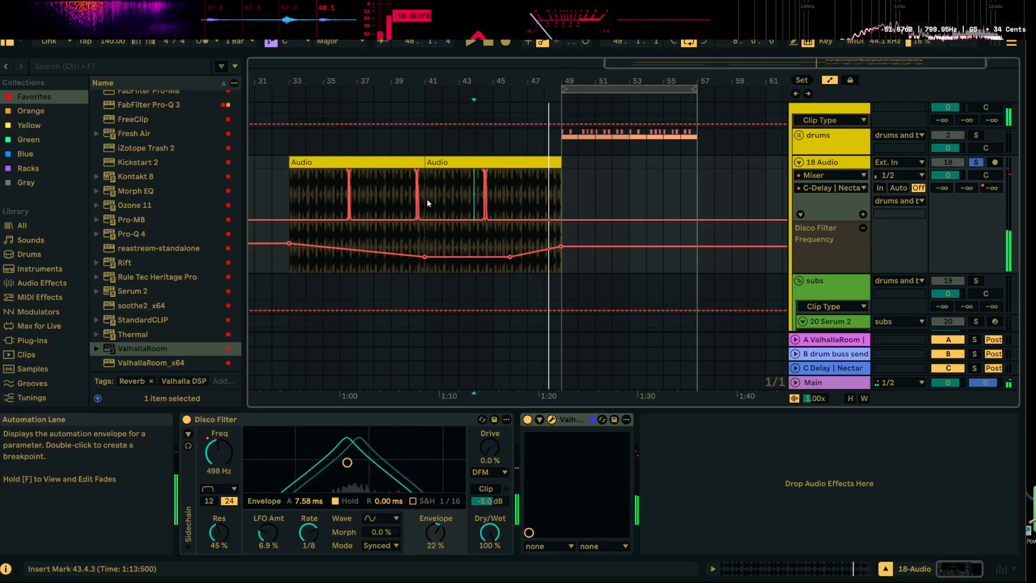
# Duplicate the drum recording's C-Delay send automation into bars 41 to 49 and play the transition from 48.1.1
pyautogui.click(429, 191)
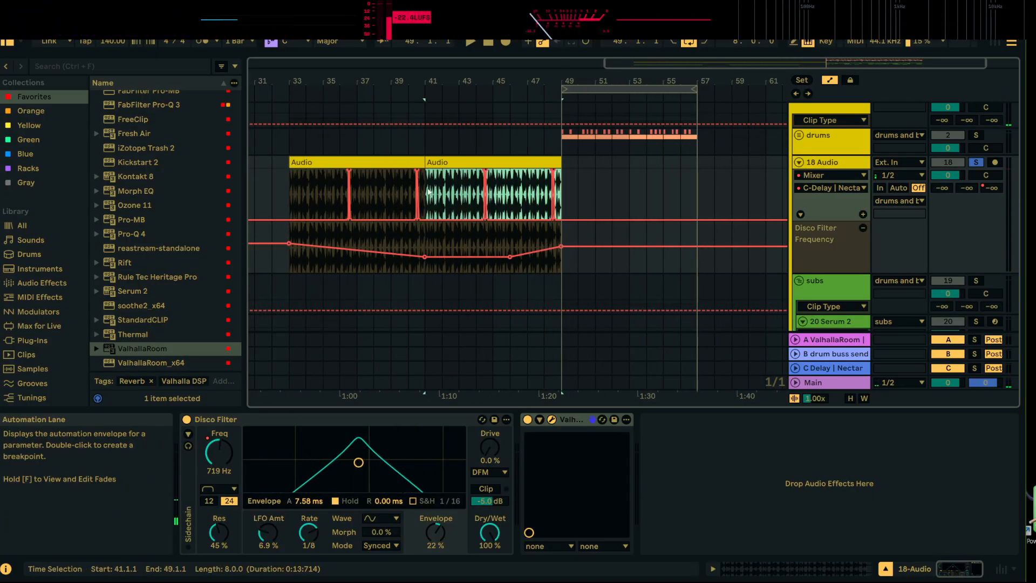
pyautogui.click(544, 191)
pyautogui.press('space')
pyautogui.moveTo(565, 85); pyautogui.dragTo(563, 129)
pyautogui.press('space')
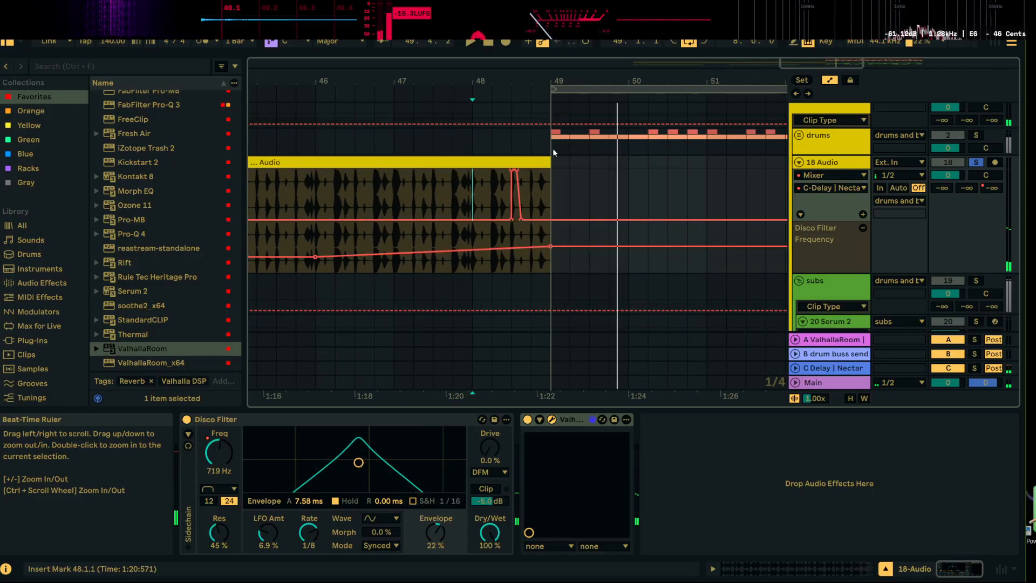
# Lower the final C-Delay send spike before bar 49 slightly while replaying the drum recording from 48.1.1
pyautogui.press('space')
pyautogui.moveTo(519, 176); pyautogui.dragTo(520, 171)
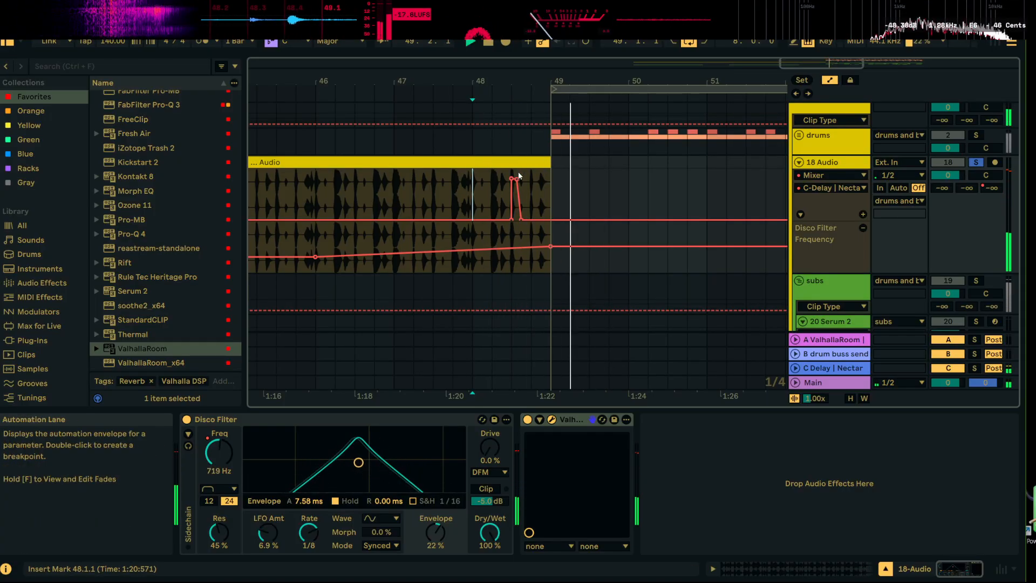
pyautogui.press('space')
# Automate the drum recording's A-ValhallaRoom send to rise from about 48.2.3 to -3.6 dB at 48.3.3, dropping straight back to -∞ dB
pyautogui.moveTo(552, 81); pyautogui.dragTo(509, 43)
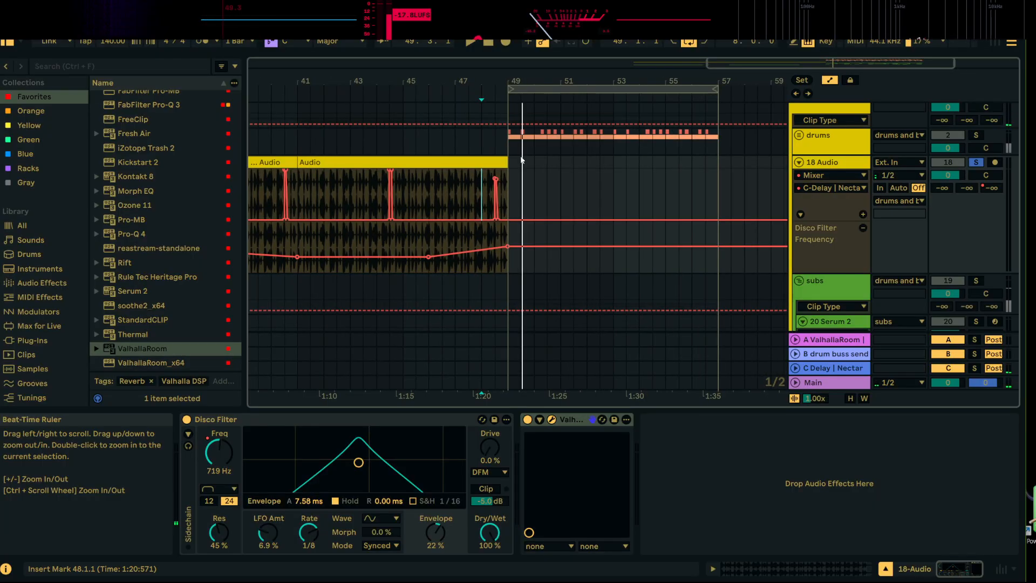
pyautogui.click(942, 188)
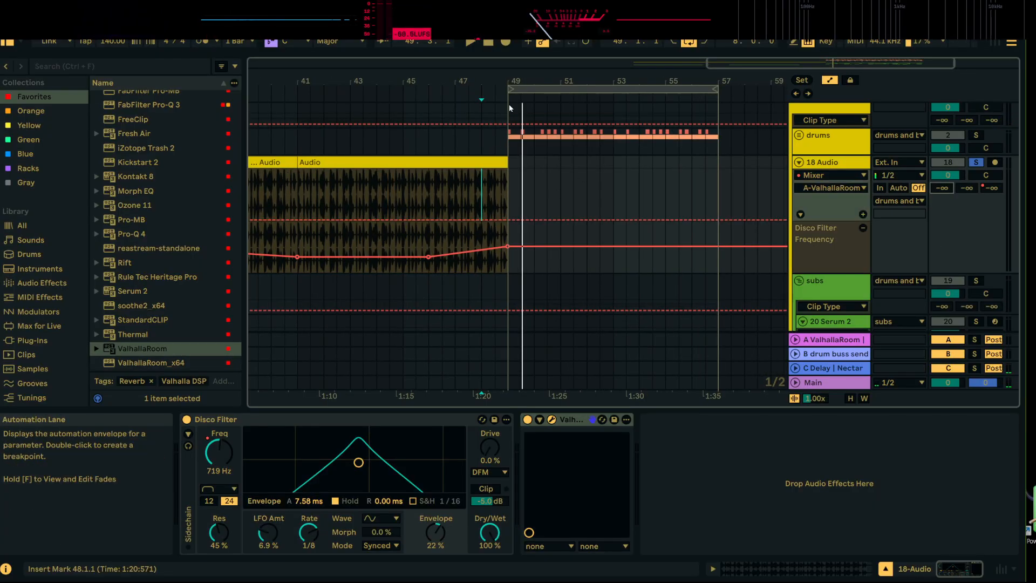
pyautogui.moveTo(489, 81); pyautogui.dragTo(488, 135)
pyautogui.click(499, 220)
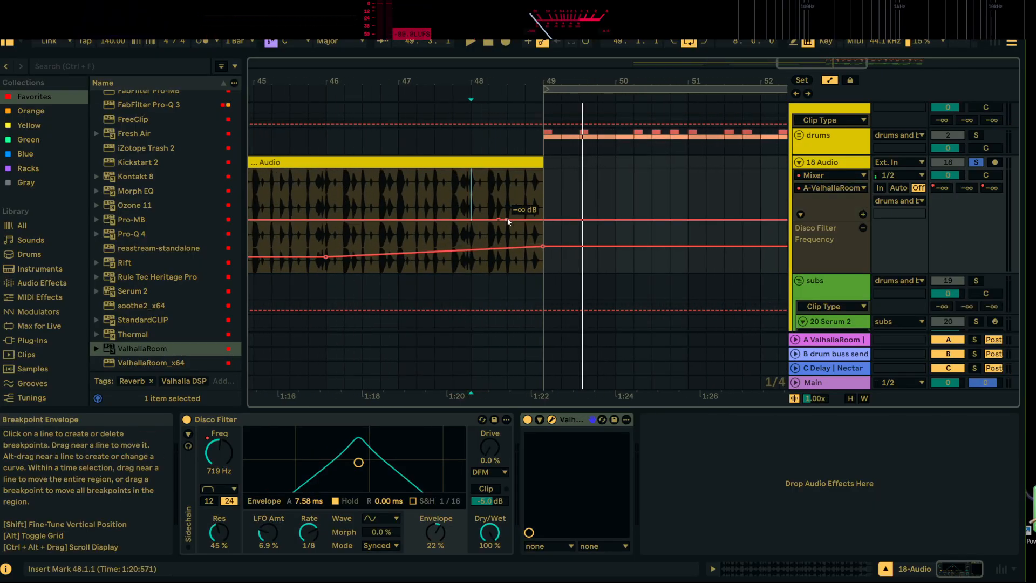
pyautogui.moveTo(507, 220)
pyautogui.mouseDown()
pyautogui.moveTo(507, 174)
pyautogui.moveTo(516, 220)
pyautogui.mouseUp()
pyautogui.press('space')
pyautogui.click(515, 174)
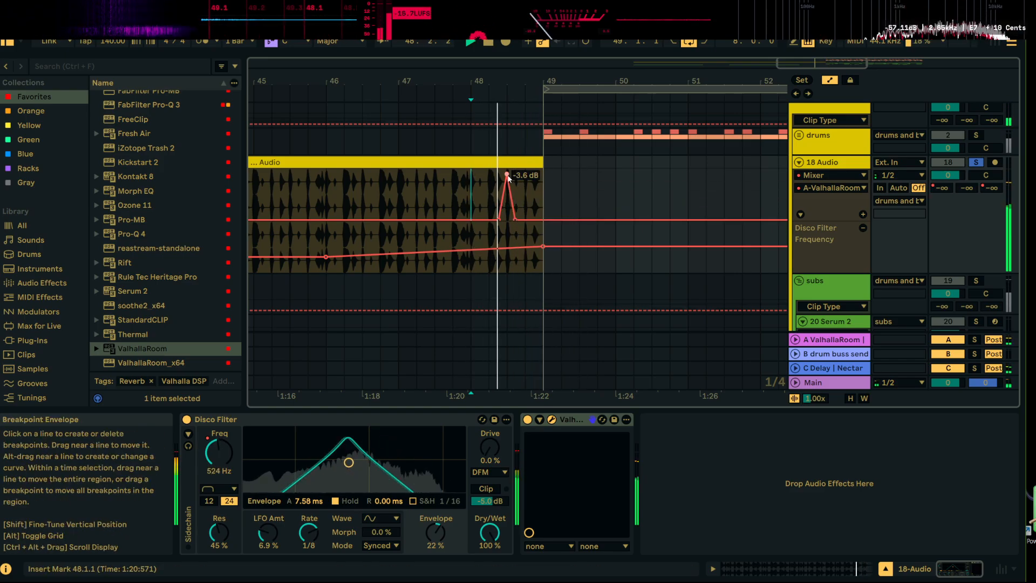
pyautogui.moveTo(507, 174); pyautogui.dragTo(515, 174)
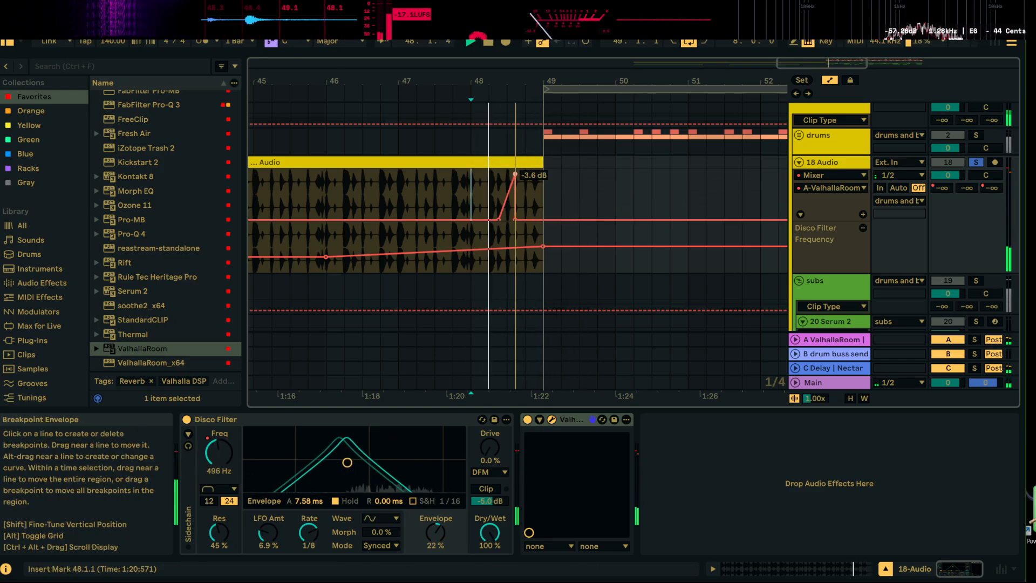
pyautogui.press('space')
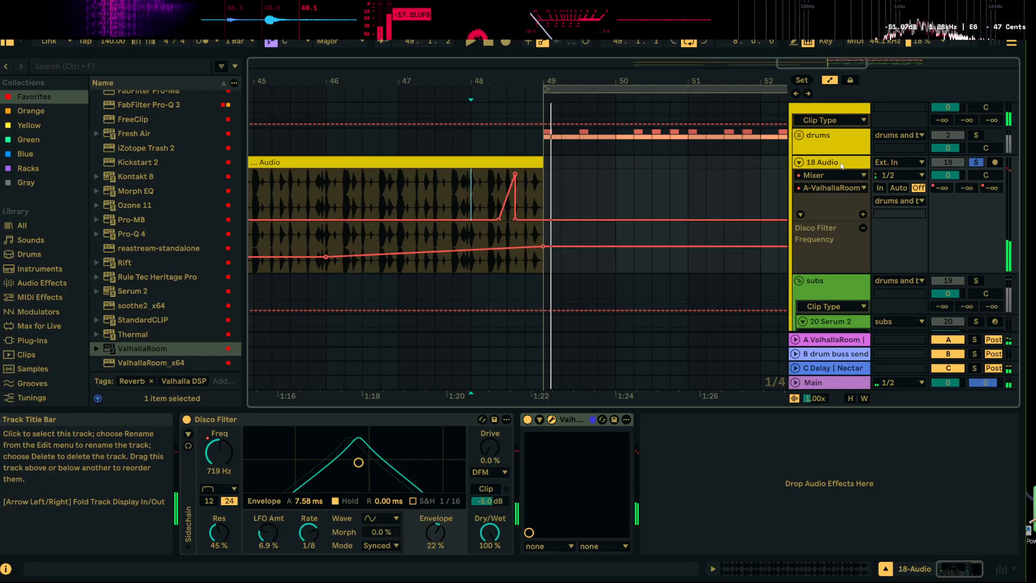
# Add StandardCLIP after the reverb on the drum recording's track and play the transition to check its clipping
pyautogui.click(150, 322)
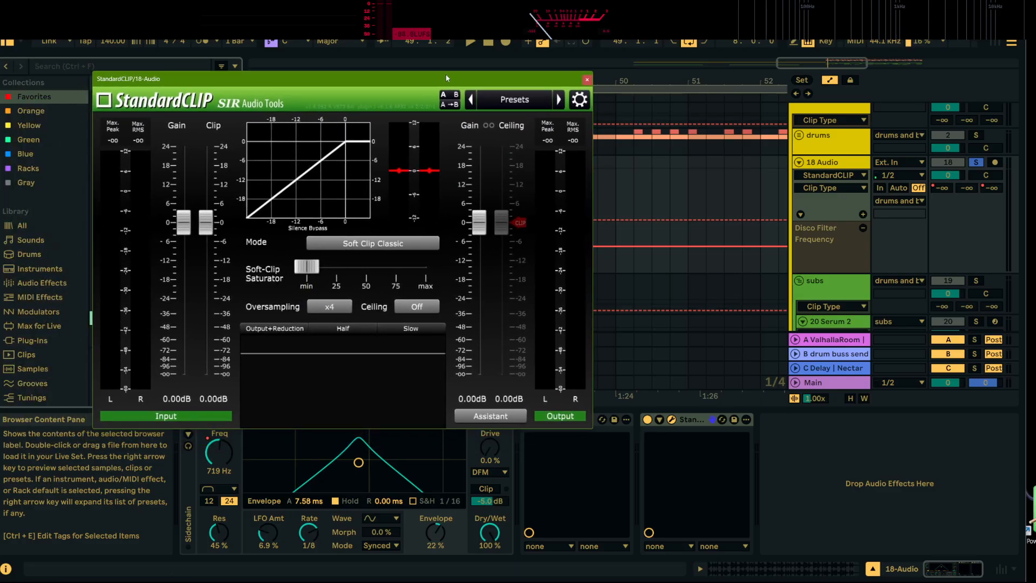
pyautogui.moveTo(0, 138); pyautogui.dragTo(924, 67)
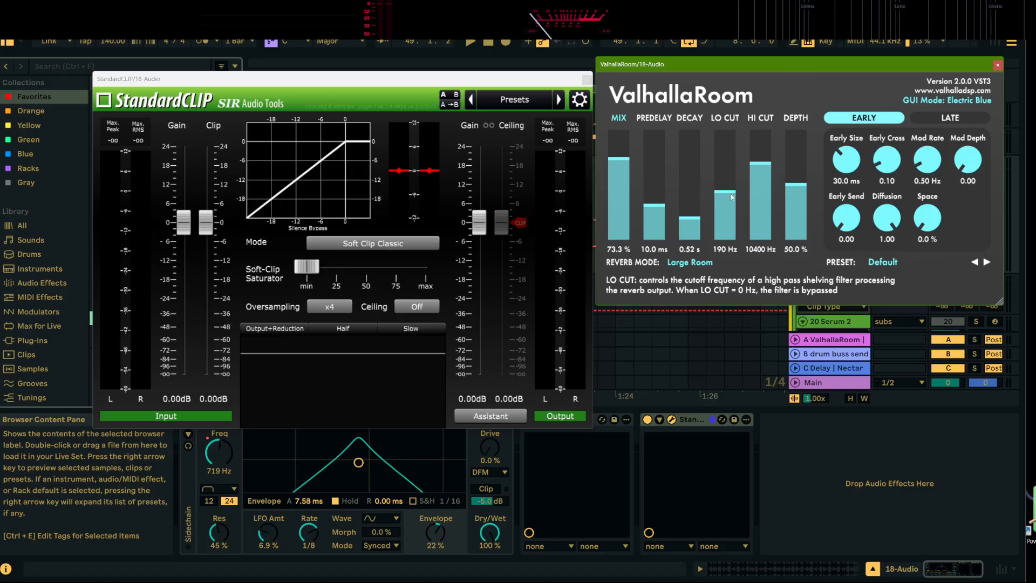
pyautogui.click(997, 65)
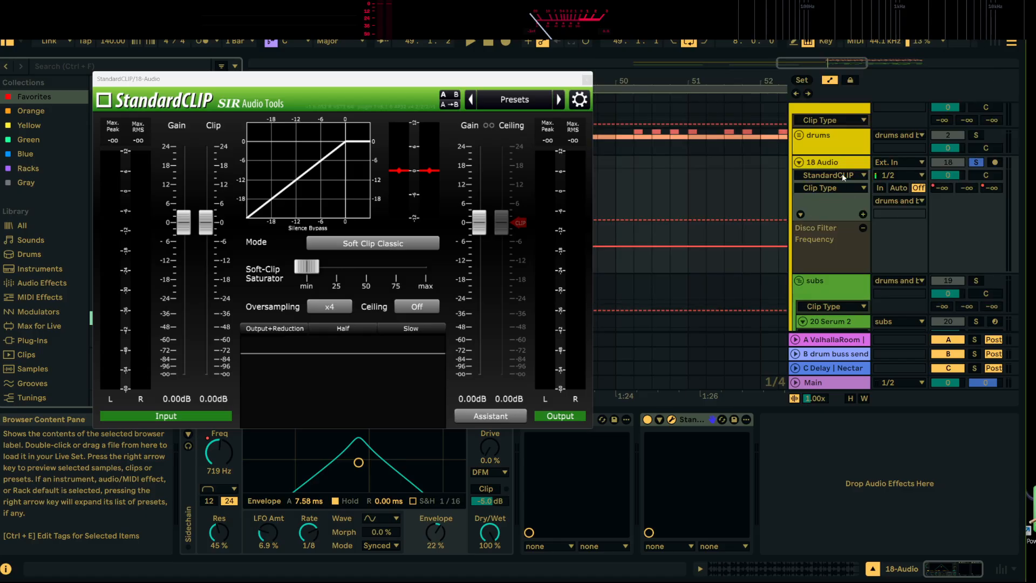
pyautogui.press('space')
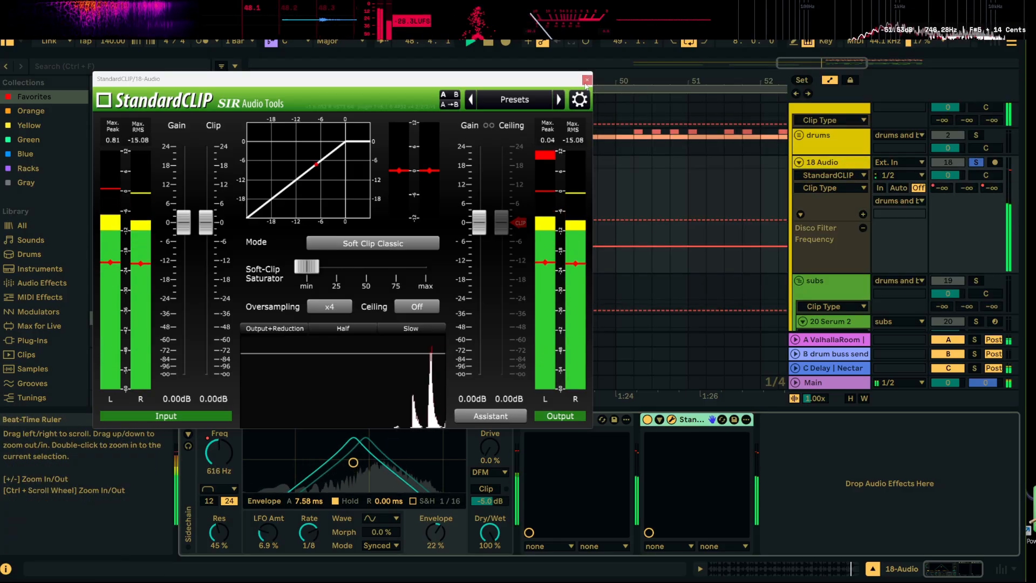
pyautogui.click(586, 82)
# Automate the drum track's ValhallaRoom decay to rise from bar 37 to about 8.8 s at bar 41, dropping back down right after
pyautogui.click(551, 420)
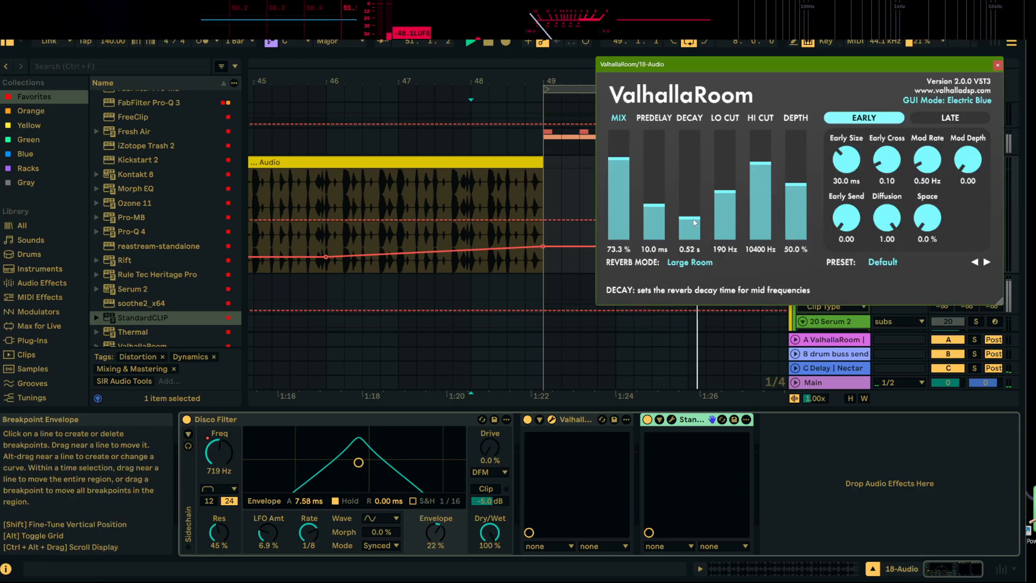
pyautogui.click(998, 64)
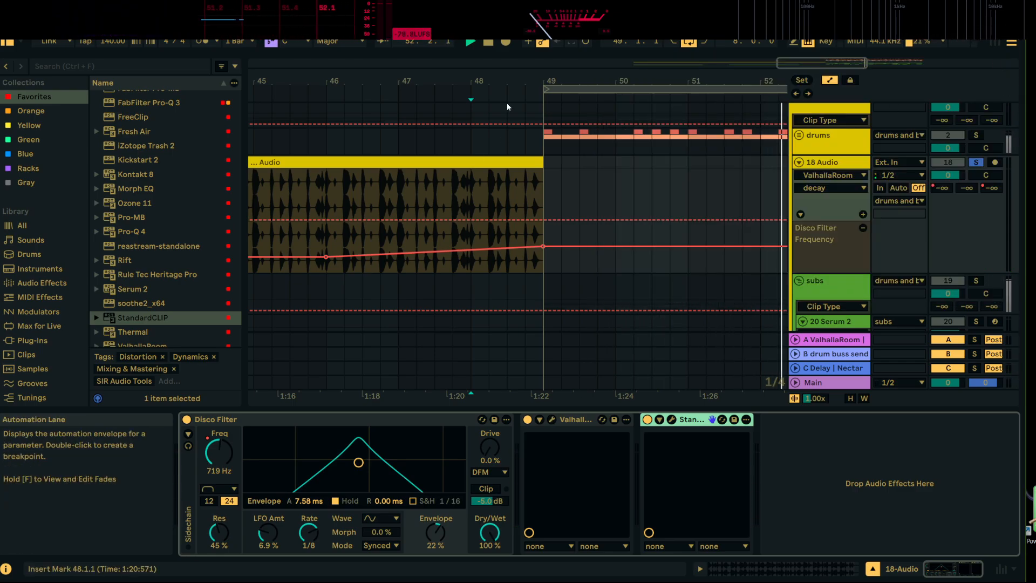
pyautogui.moveTo(520, 82); pyautogui.dragTo(546, 32)
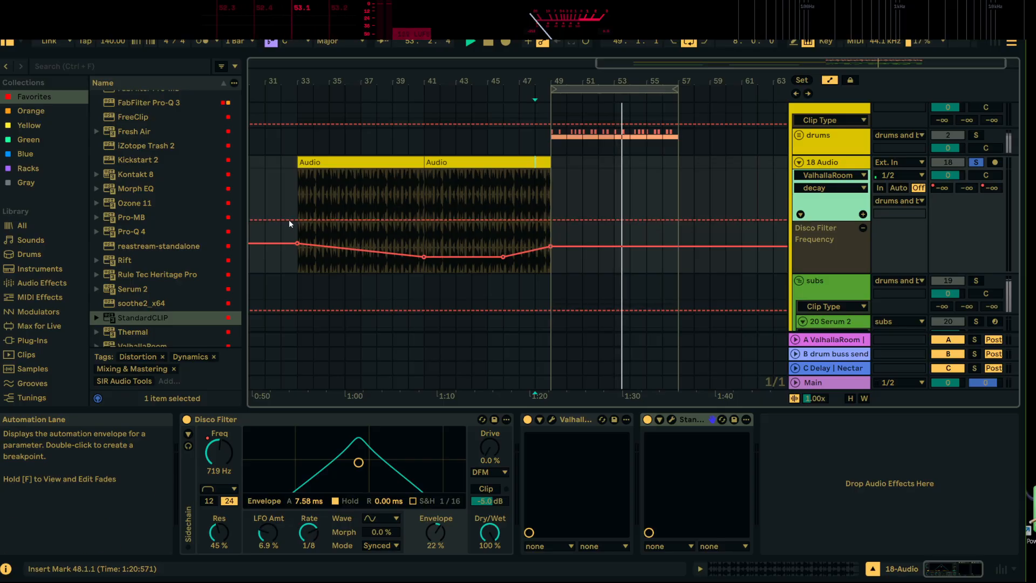
pyautogui.click(361, 219)
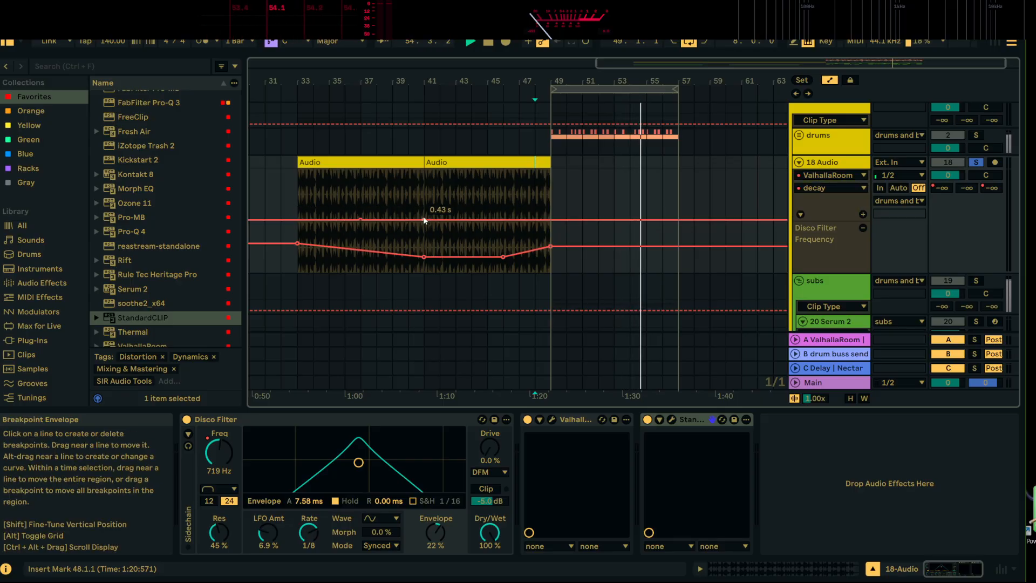
pyautogui.moveTo(424, 221); pyautogui.dragTo(424, 199)
pyautogui.click(300, 194)
pyautogui.press('space')
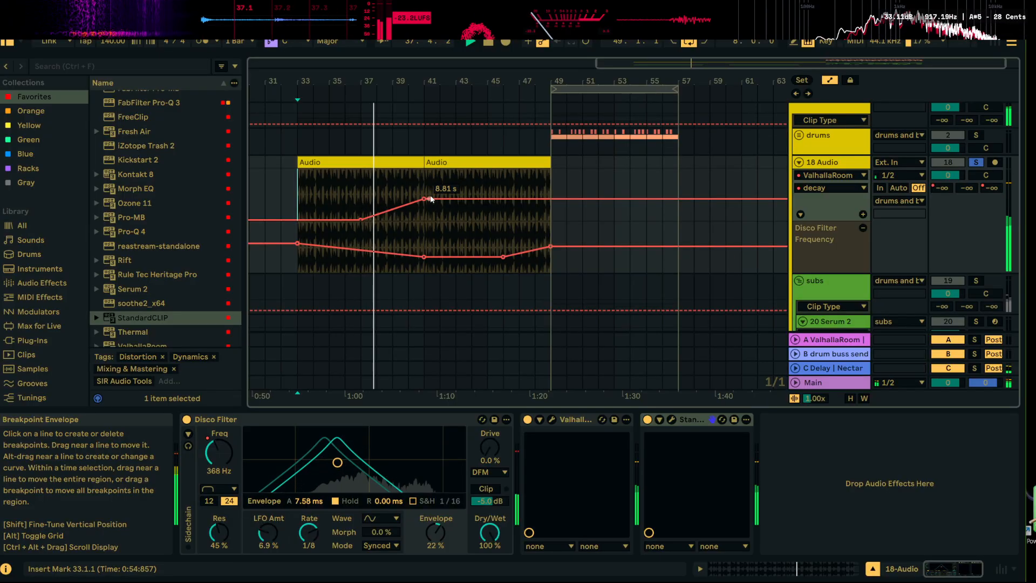
pyautogui.moveTo(430, 202); pyautogui.dragTo(428, 220)
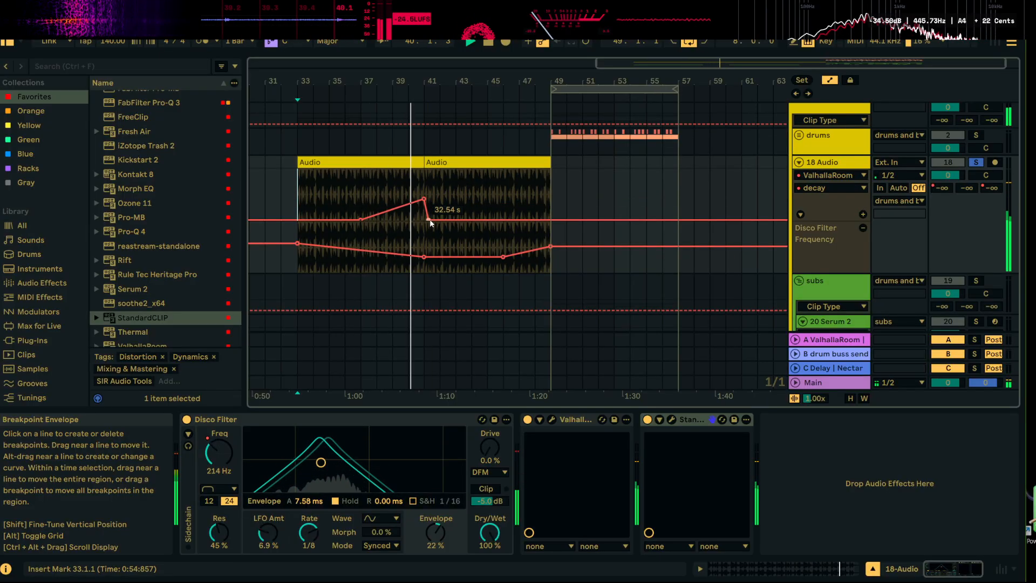
# Add a second, lower ValhallaRoom decay ramp from about the middle of bar 46 up to bar 49, returning to 0.10 s there
pyautogui.moveTo(434, 81); pyautogui.dragTo(352, 70)
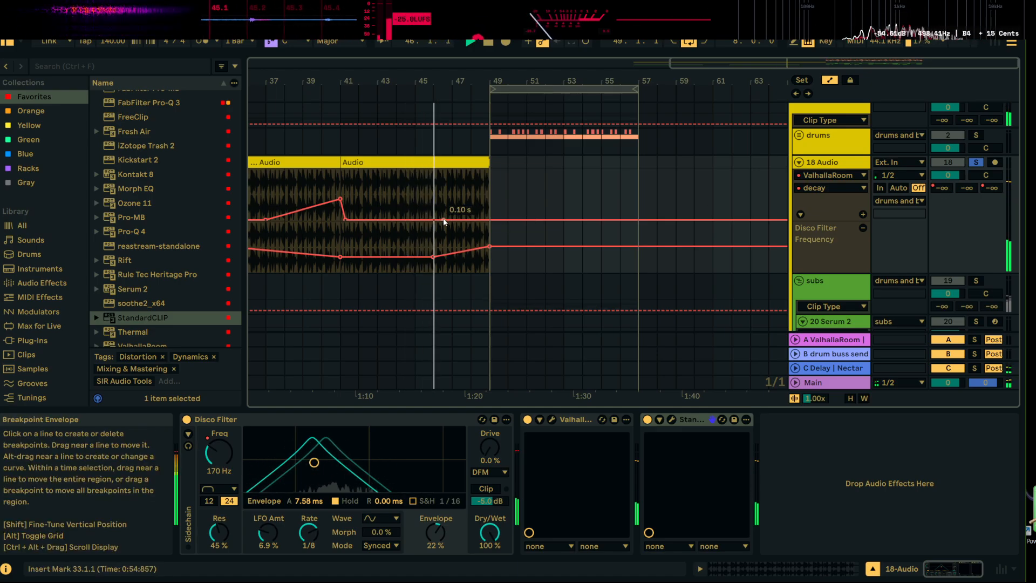
pyautogui.moveTo(481, 221)
pyautogui.mouseDown()
pyautogui.moveTo(490, 206)
pyautogui.moveTo(490, 220)
pyautogui.mouseUp()
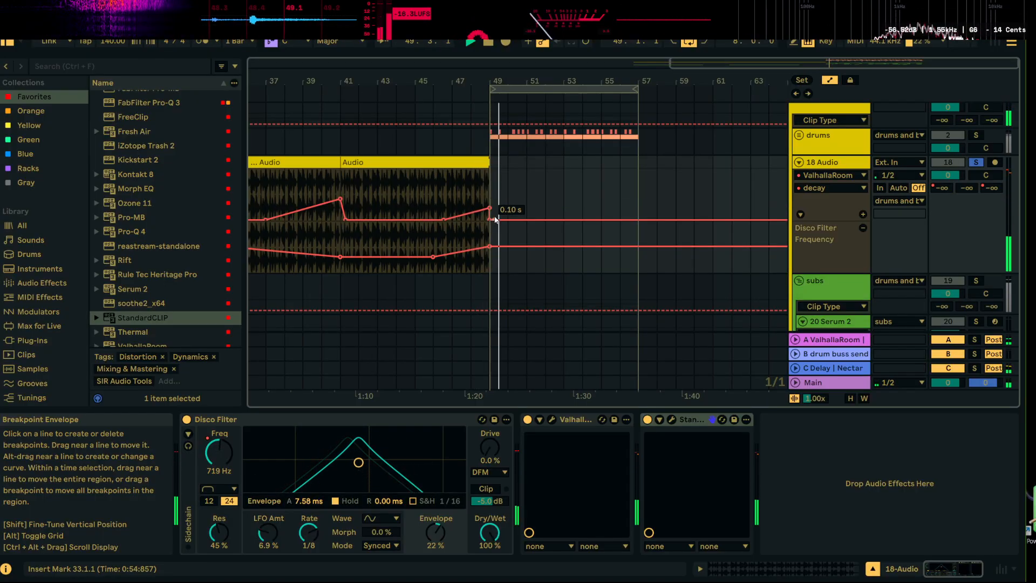
pyautogui.scroll(-3, 781, 190)
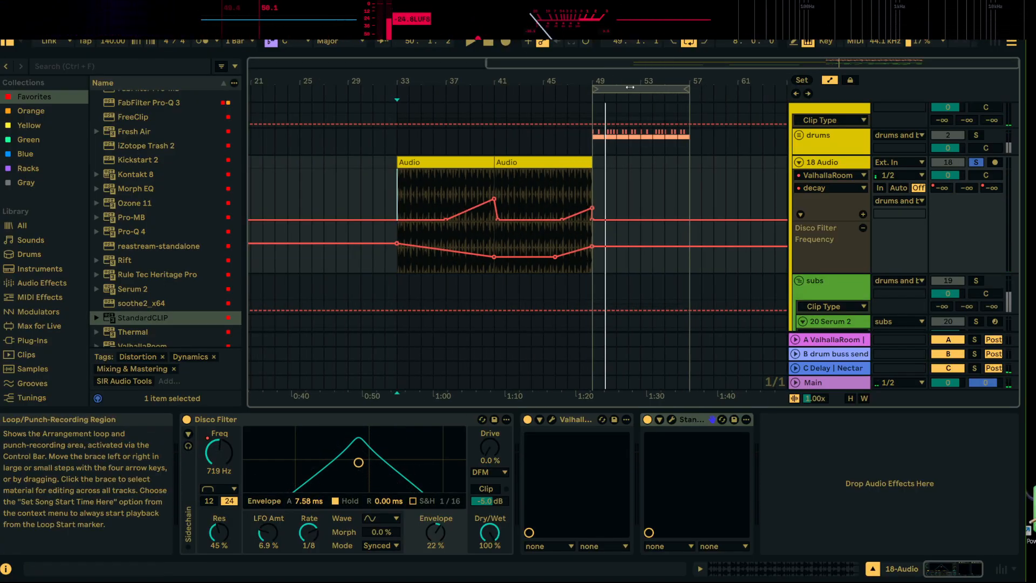
# Unsolo the drum recording and switch on the ceiling in its StandardCLIP
pyautogui.click(976, 162)
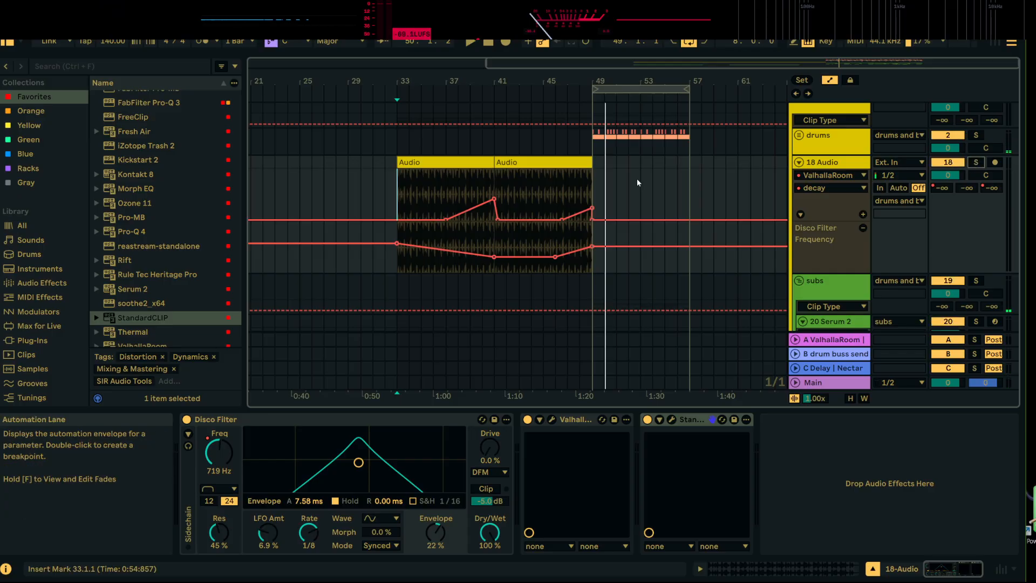
pyautogui.click(670, 420)
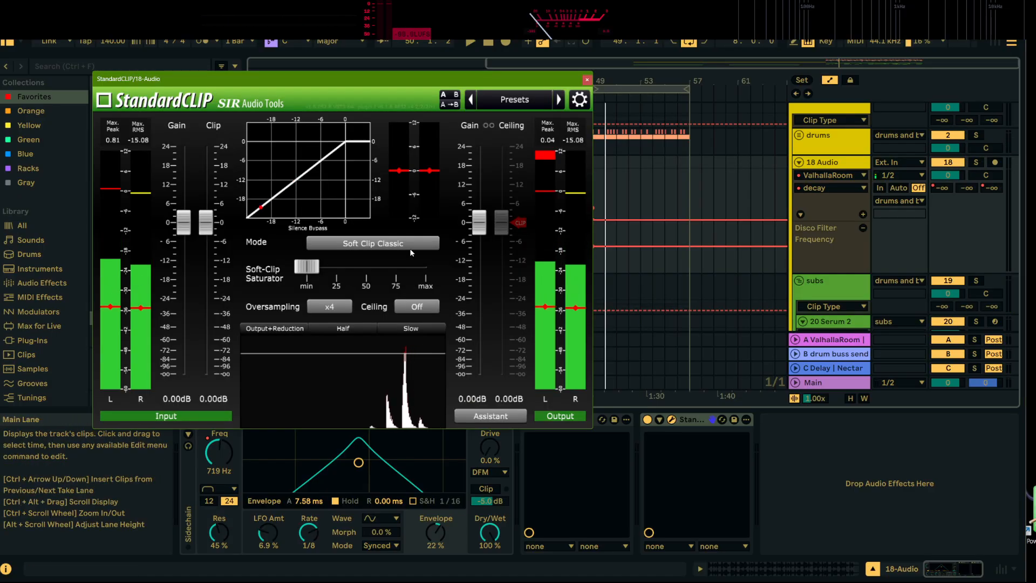
pyautogui.click(424, 307)
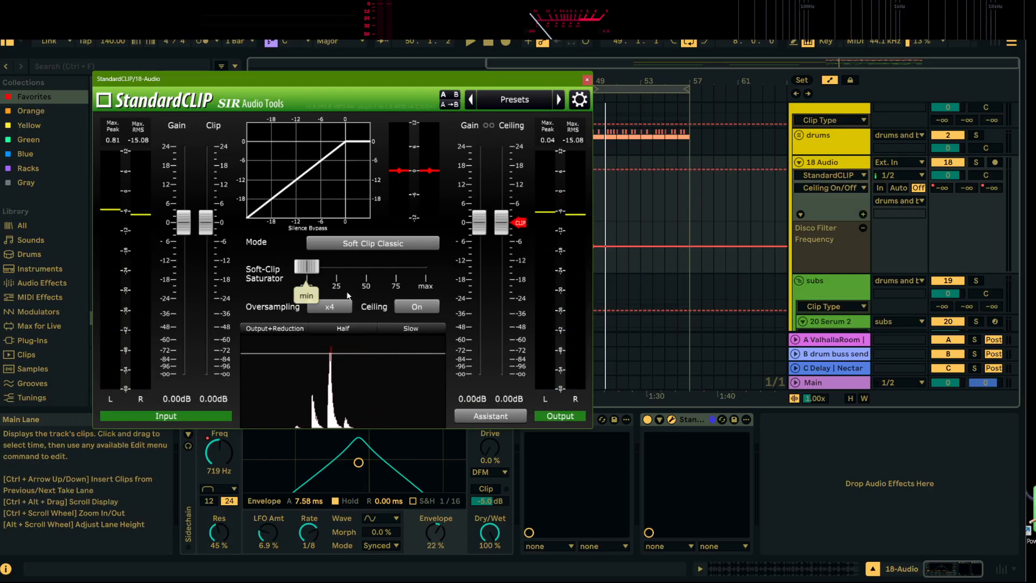
pyautogui.click(587, 79)
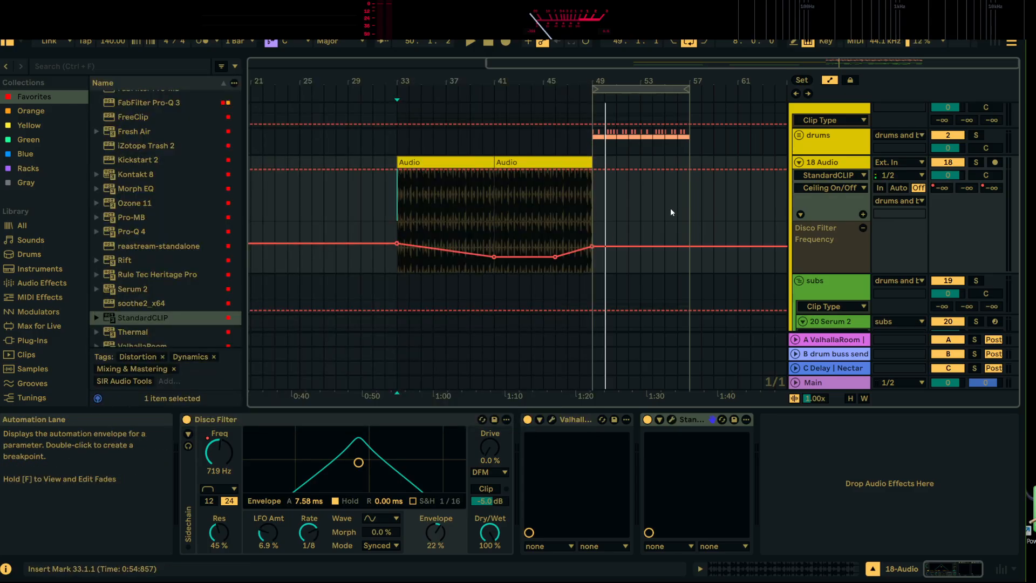
# Hide the automation lanes and play the resampled dub echo on track 31 from bar 33
pyautogui.scroll(-5, 672, 213)
pyautogui.scroll(4, 671, 212)
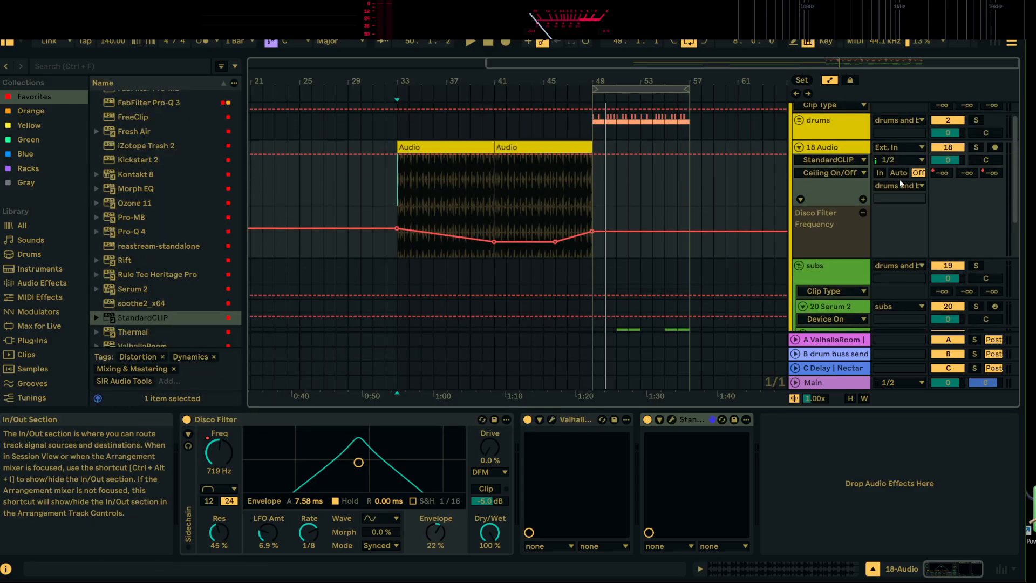
pyautogui.click(828, 80)
pyautogui.scroll(-7, 567, 186)
pyautogui.click(417, 185)
pyautogui.press('space')
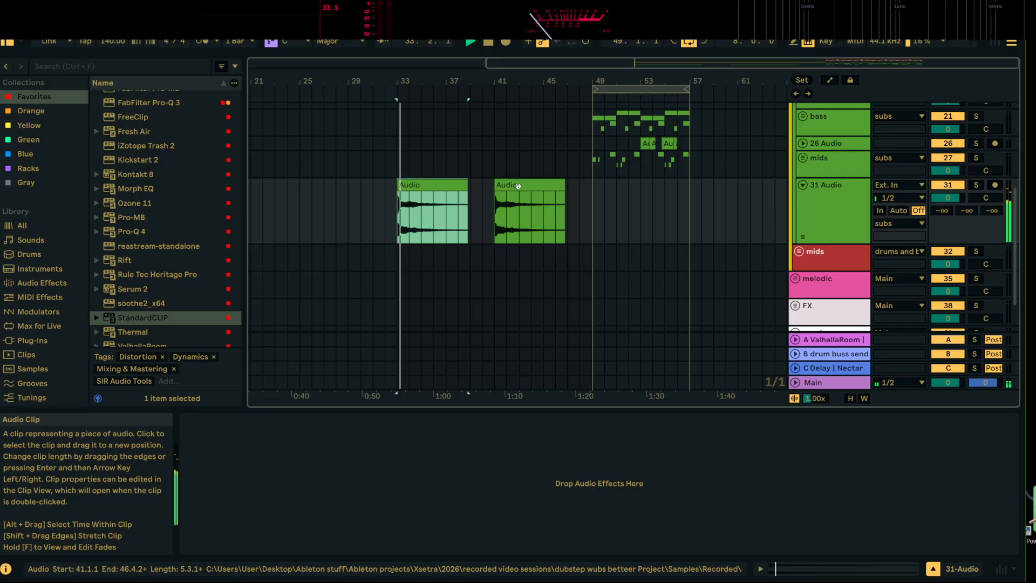
# Duplicate the dub echo track and reverse the bar 33 clip on the copy
pyautogui.press('space')
pyautogui.press('0')
pyautogui.rightClick(845, 199)
pyautogui.click(848, 225)
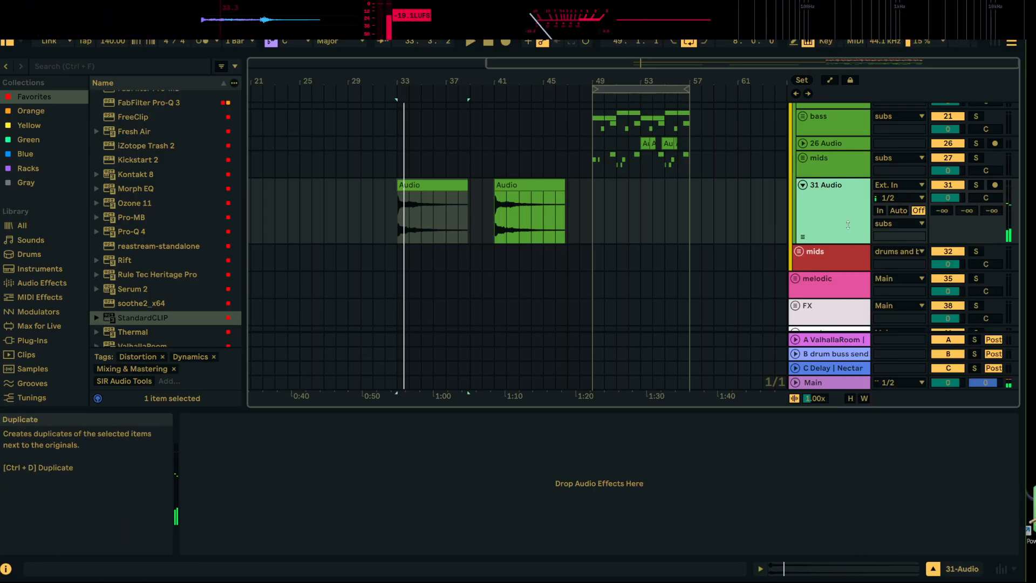
pyautogui.click(444, 252)
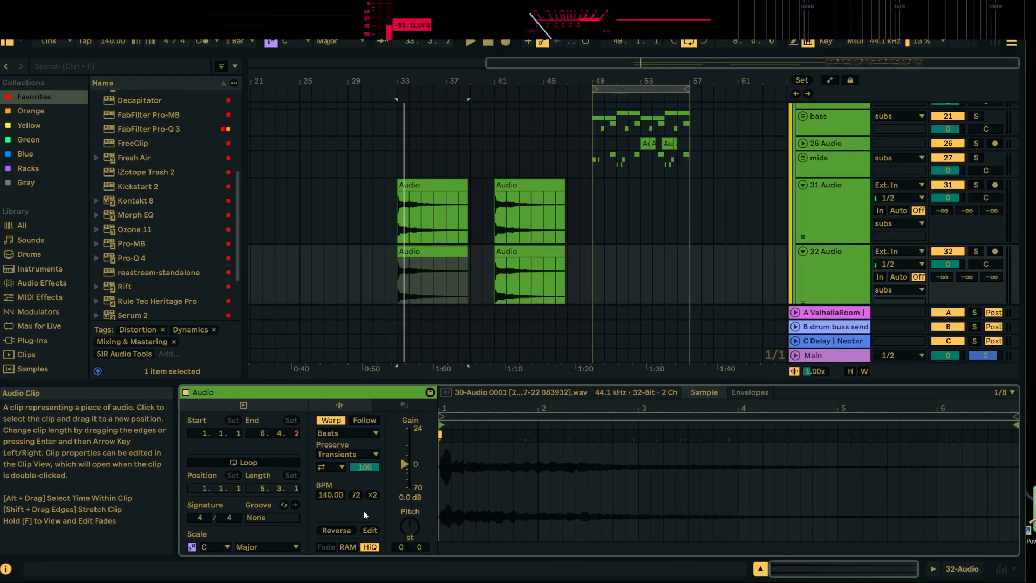
pyautogui.click(335, 531)
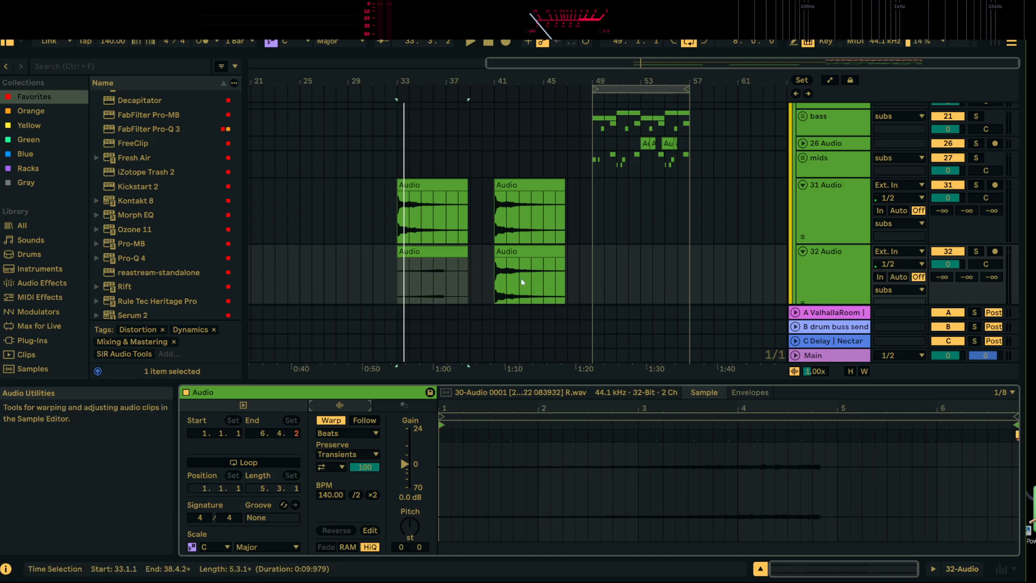
# Trim the reversed echo clip to five bars and move it so that it ends at bar 41
pyautogui.click(504, 254)
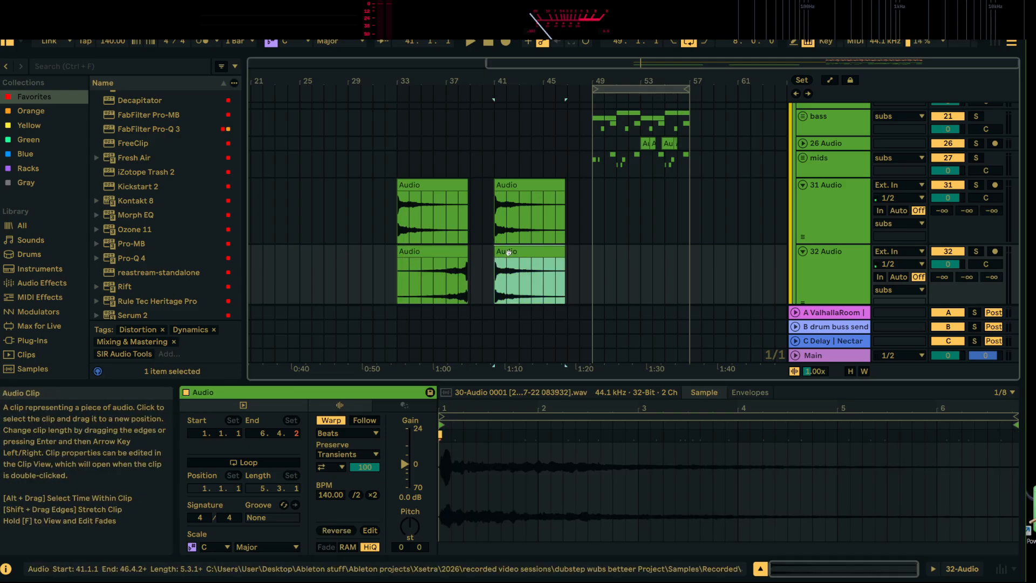
pyautogui.click(456, 251)
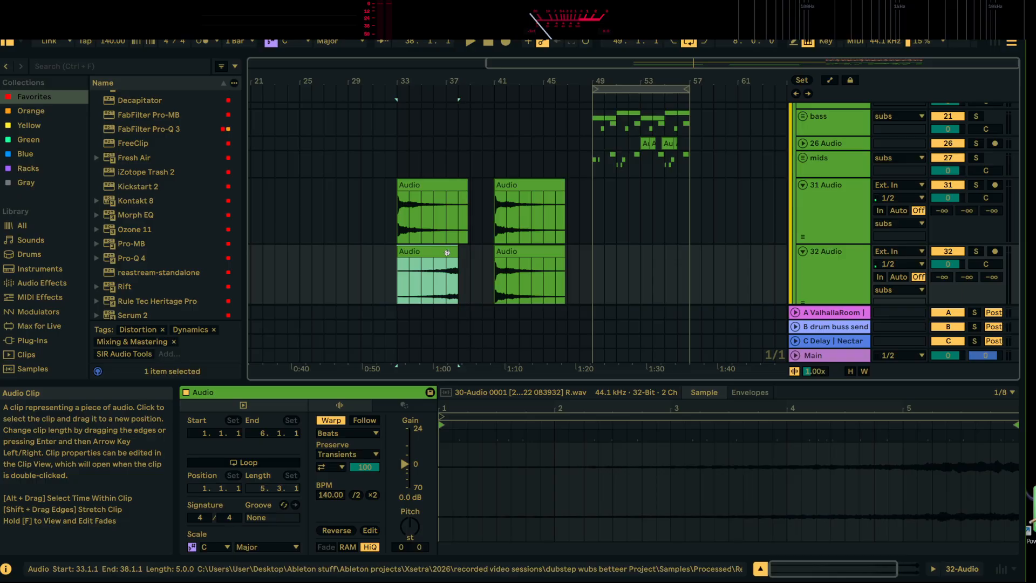
pyautogui.moveTo(455, 251); pyautogui.dragTo(491, 259)
# Cut the unreversed bar 41 clip from the duplicated echo track and play the arrangement from bar 33
pyautogui.click(517, 251)
pyautogui.rightClick(517, 251)
pyautogui.click(535, 125)
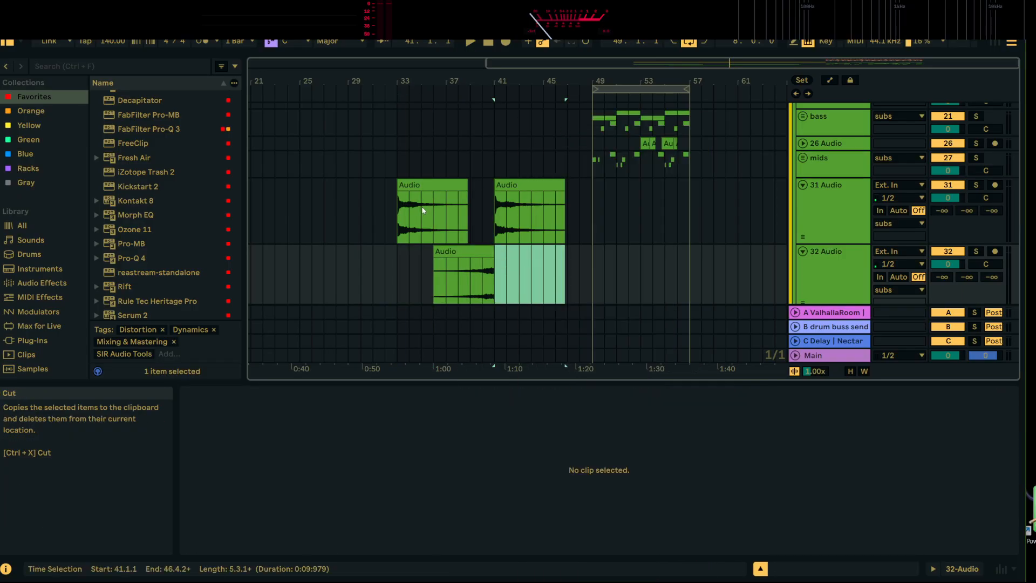
pyautogui.click(416, 187)
pyautogui.press('space')
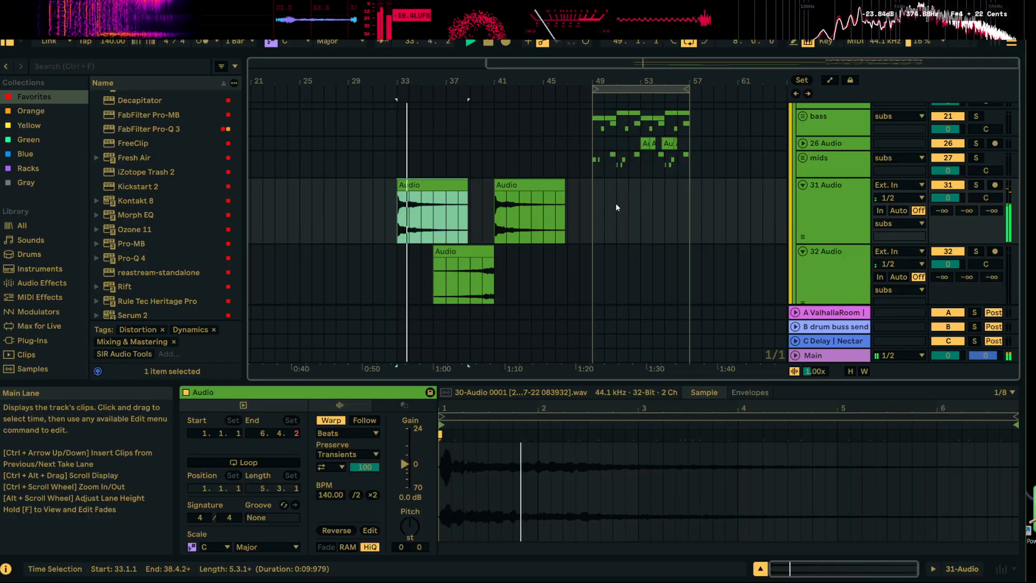
# Duplicate bars 33 to 41 of track 32 so that a second reversed echo clip ends at bar 49
pyautogui.scroll(-2, 600, 251)
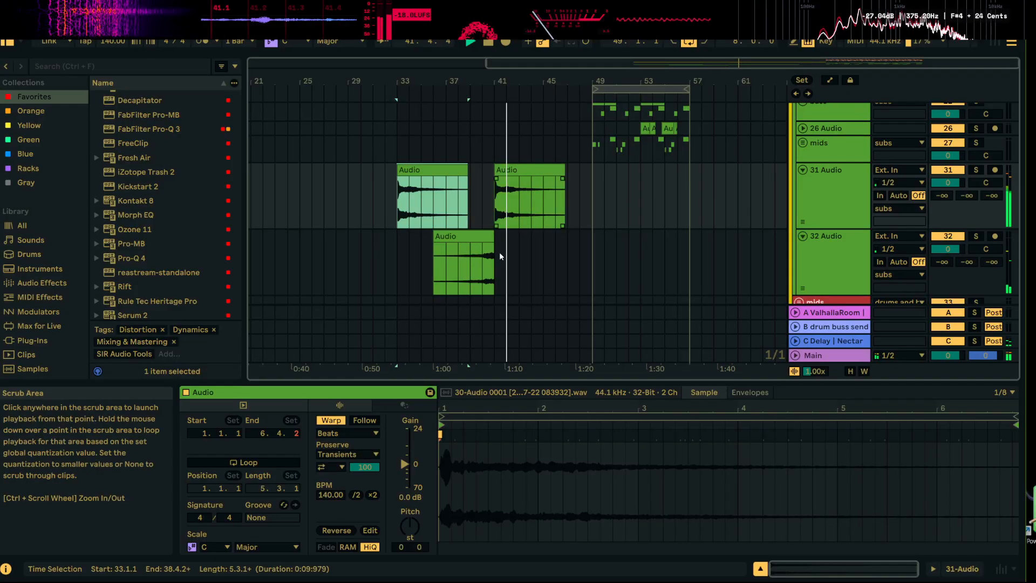
pyautogui.click(486, 239)
pyautogui.moveTo(497, 248); pyautogui.dragTo(397, 267)
pyautogui.hotkey('ctrl', 'd')
# Set the second reversed echo clip's warp mode to Pro and transpose it up 12 semitones
pyautogui.doubleClick(562, 241)
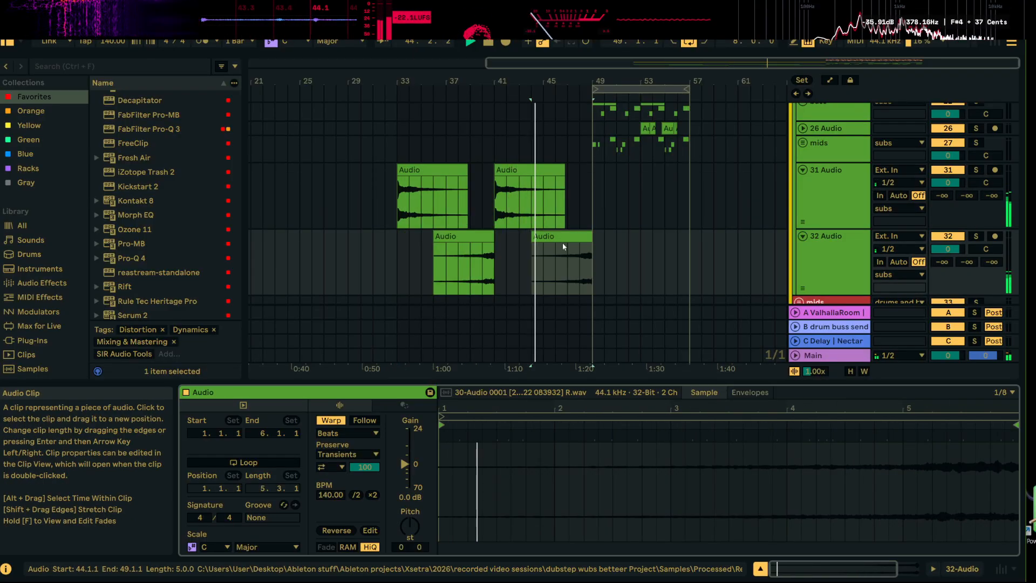
pyautogui.click(365, 433)
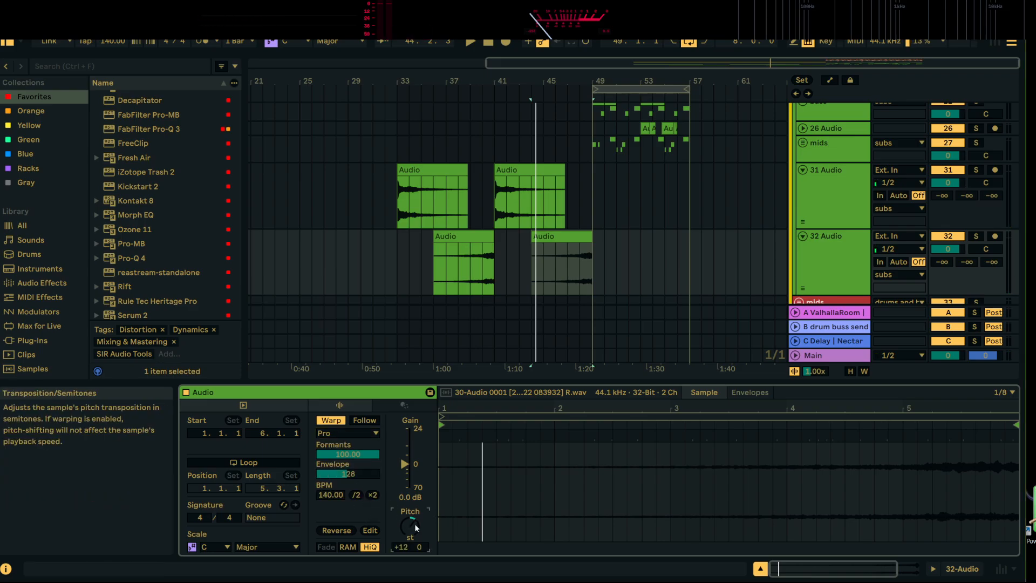
pyautogui.click(420, 526)
pyautogui.write('12')
pyautogui.press('Return')
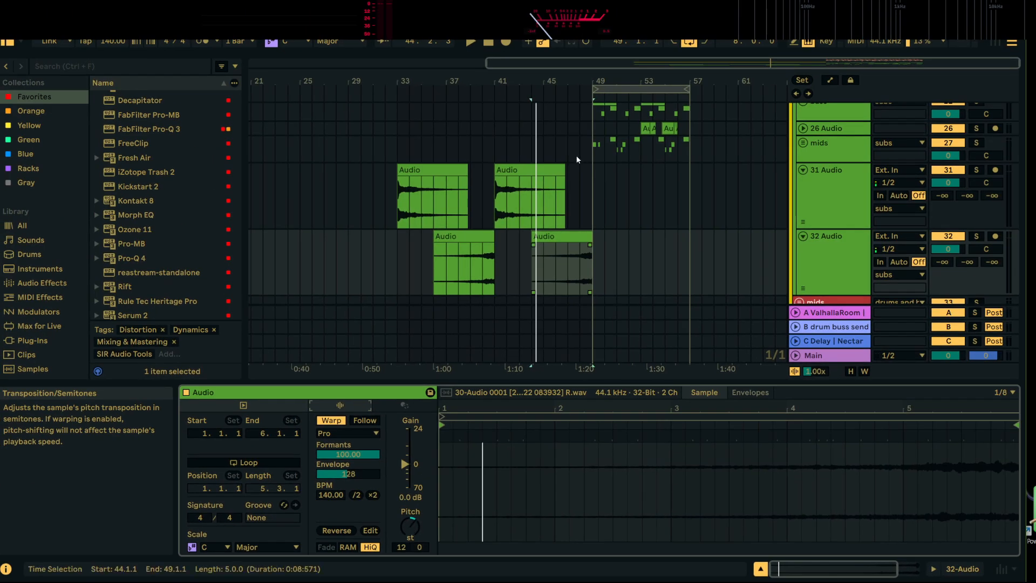
# Play the echo clips from bar 33 and the transposed reversed clip from bar 44 into bar 49
pyautogui.click(439, 171)
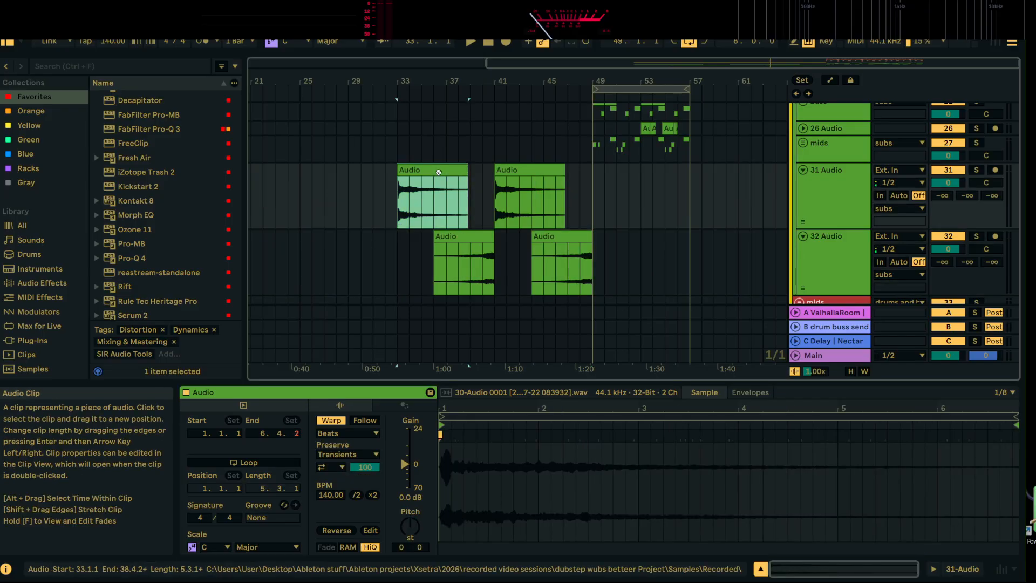
pyautogui.press('space')
pyautogui.press('space')
pyautogui.click(495, 202)
pyautogui.click(561, 259)
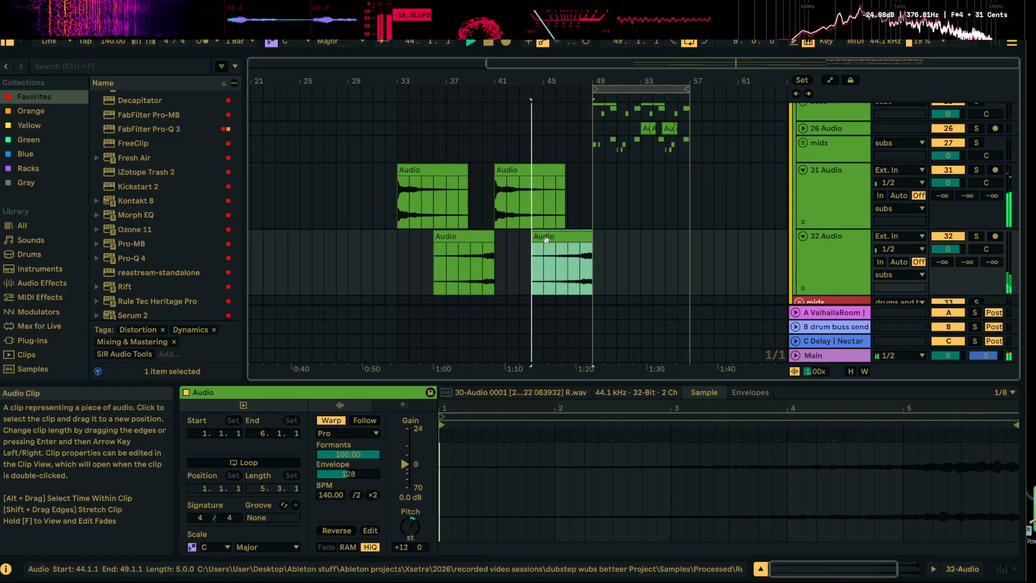
pyautogui.press('space')
pyautogui.moveTo(620, 77); pyautogui.dragTo(570, 100)
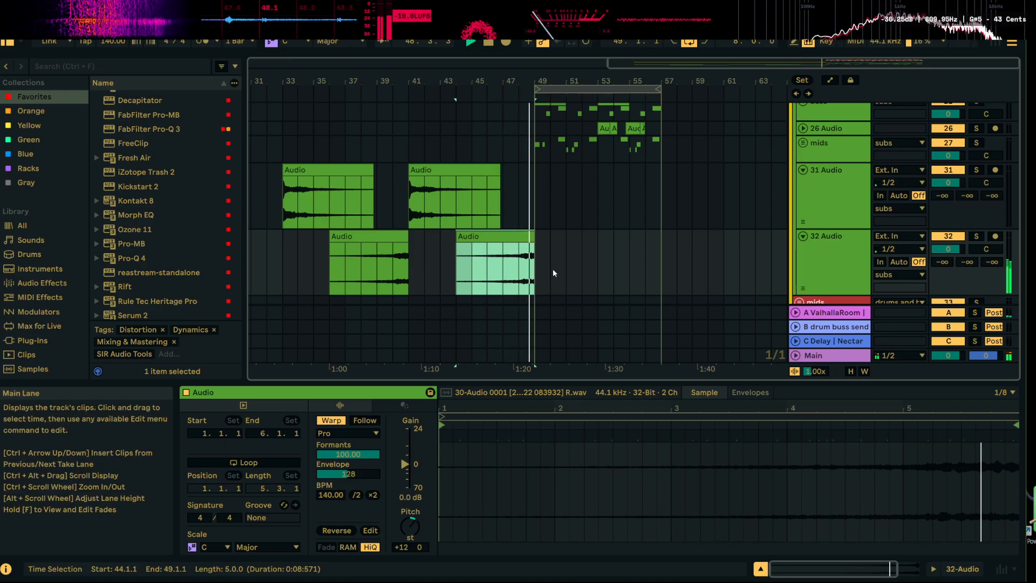
# Add a Utility effect to track 32
pyautogui.click(834, 253)
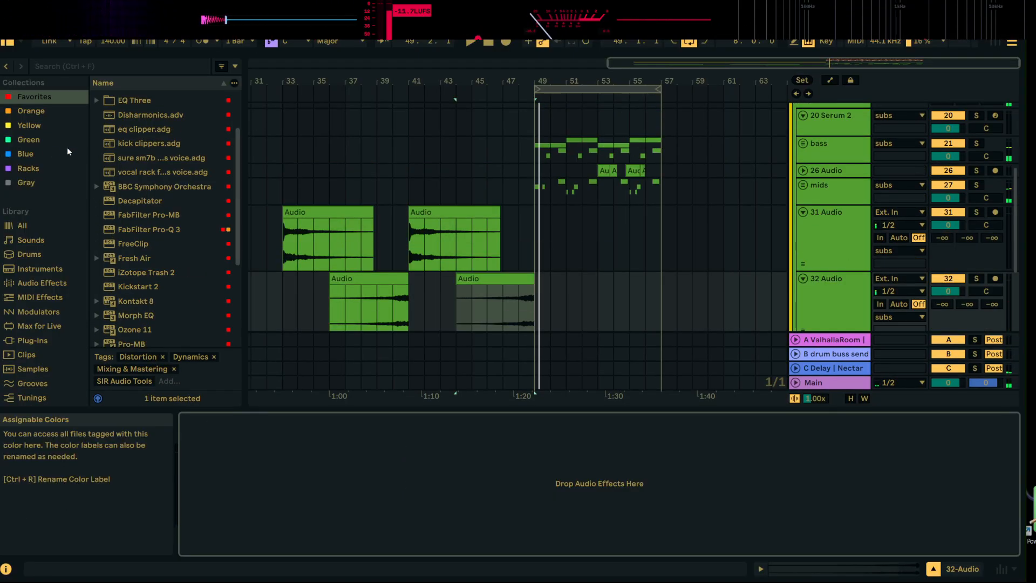
pyautogui.scroll(3, 136, 147)
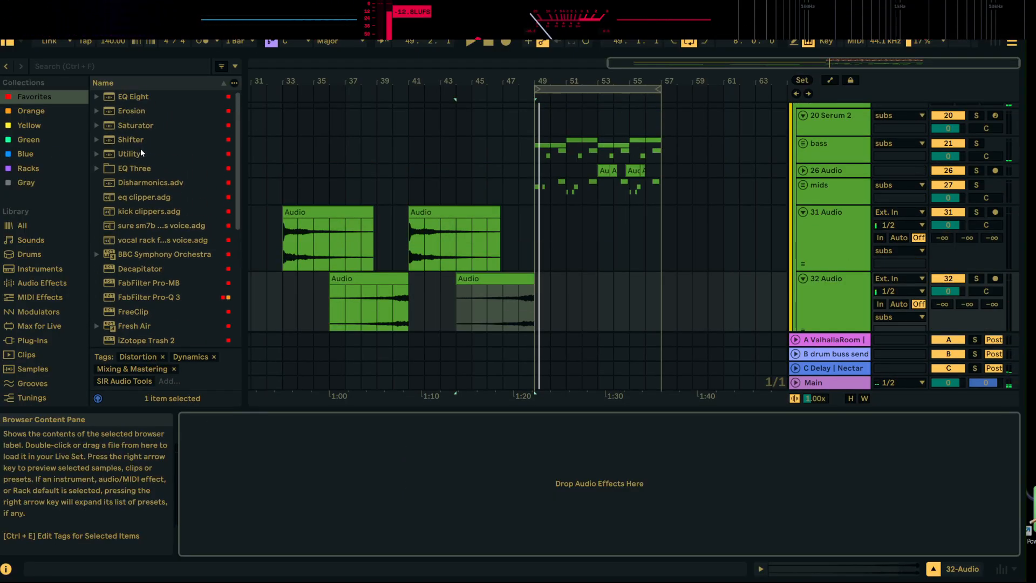
pyautogui.click(135, 154)
pyautogui.press('Return')
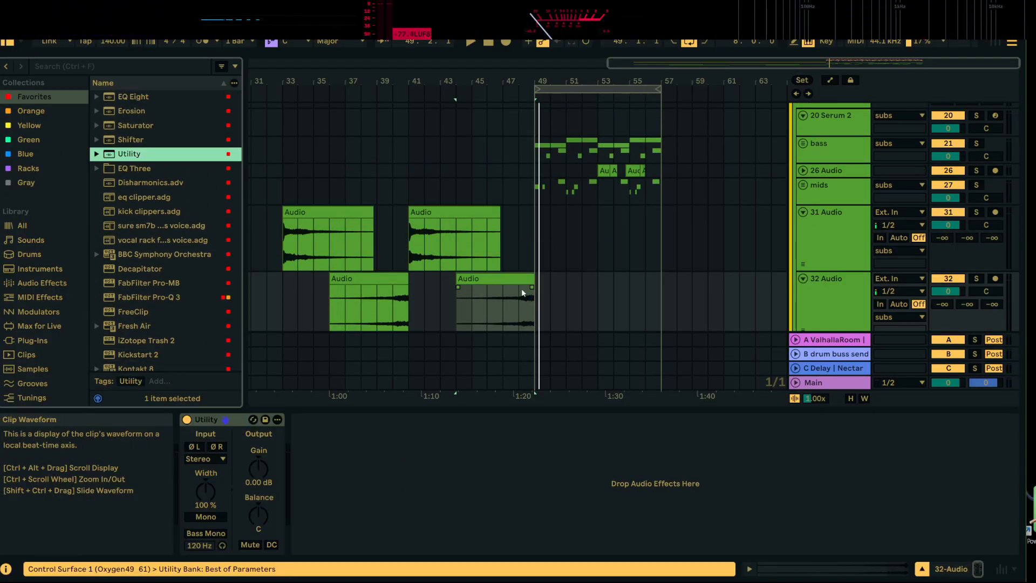
# Show automation and draw a slightly rising, curved Utility gain ramp on track 32 from bar 48 to 49, returning to 0 dB at bar 49
pyautogui.click(264, 474)
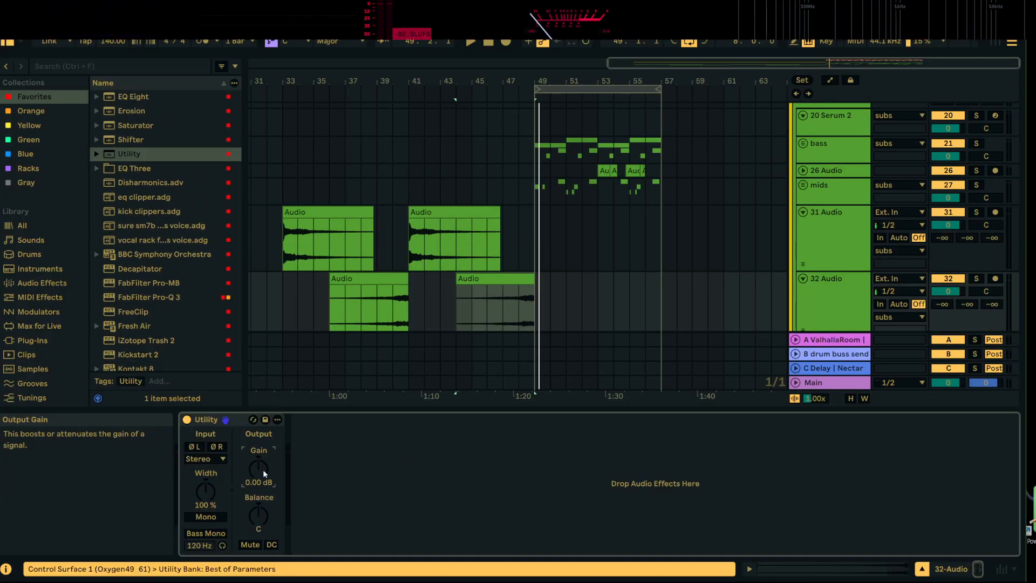
pyautogui.click(833, 82)
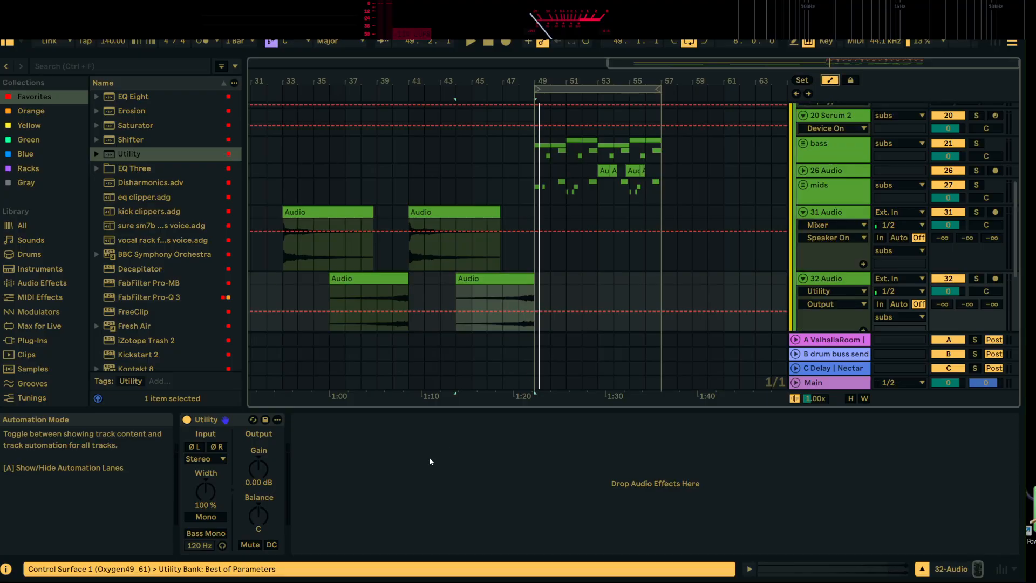
pyautogui.click(261, 476)
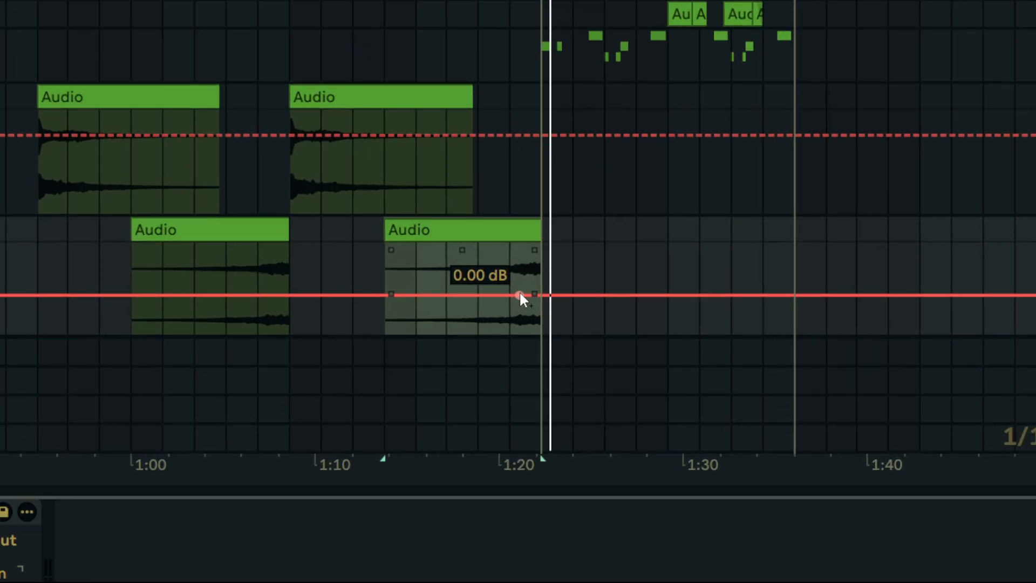
pyautogui.click(509, 295)
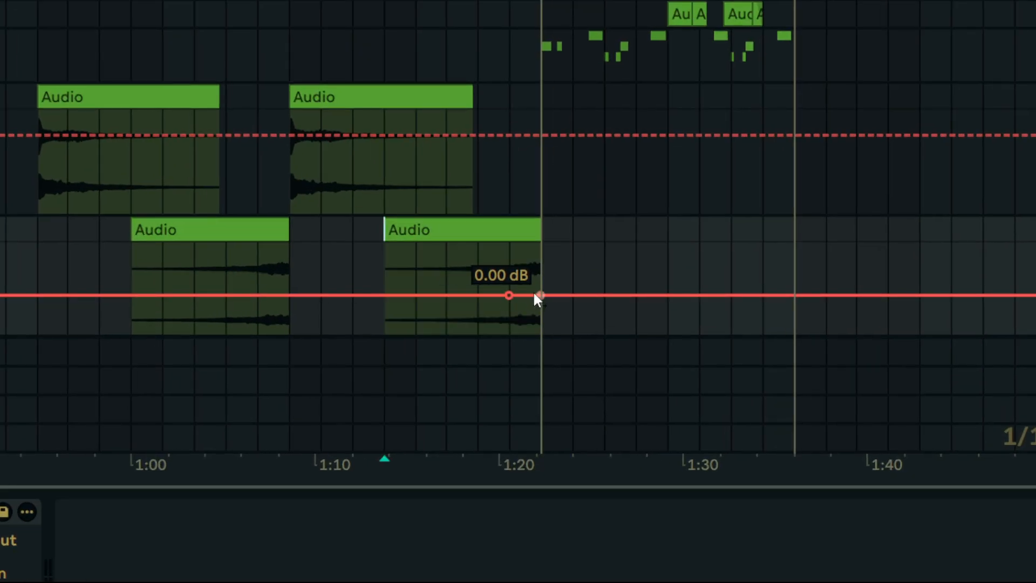
pyautogui.click(542, 295)
pyautogui.moveTo(524, 296); pyautogui.dragTo(541, 296)
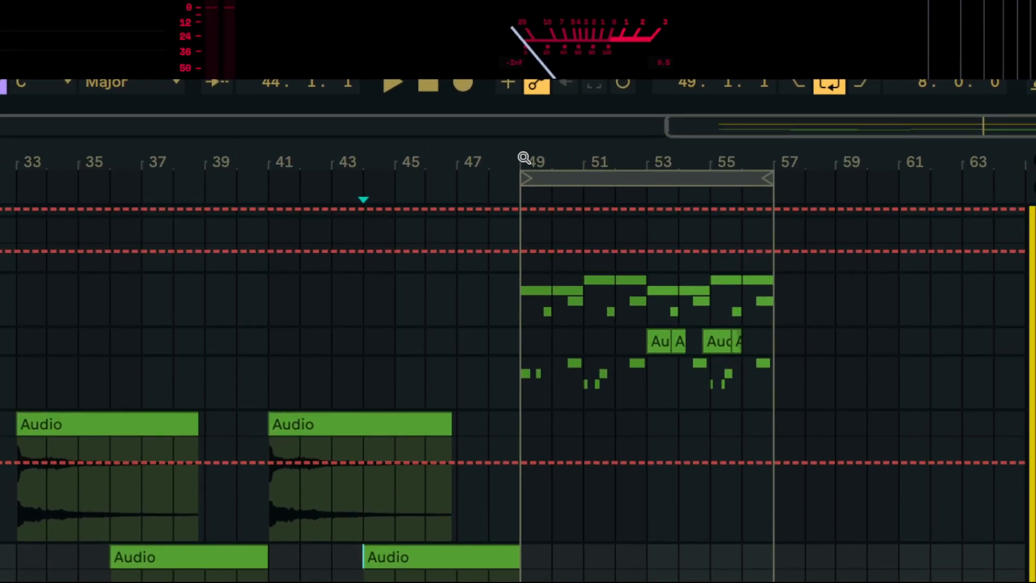
pyautogui.moveTo(524, 158); pyautogui.dragTo(524, 238)
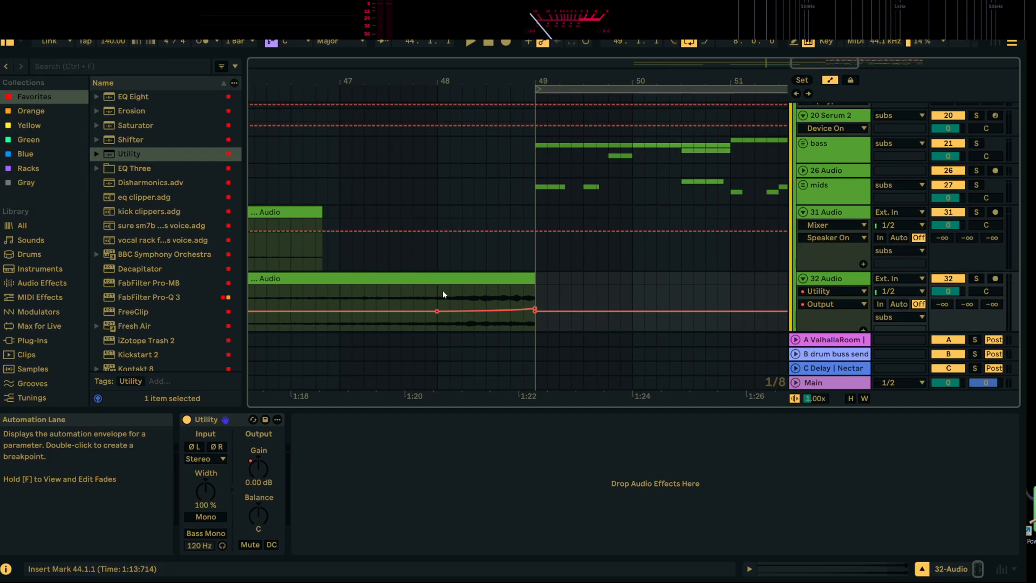
# Play the reversed swell with its gain ramp from bar 48 into the drop
pyautogui.click(354, 264)
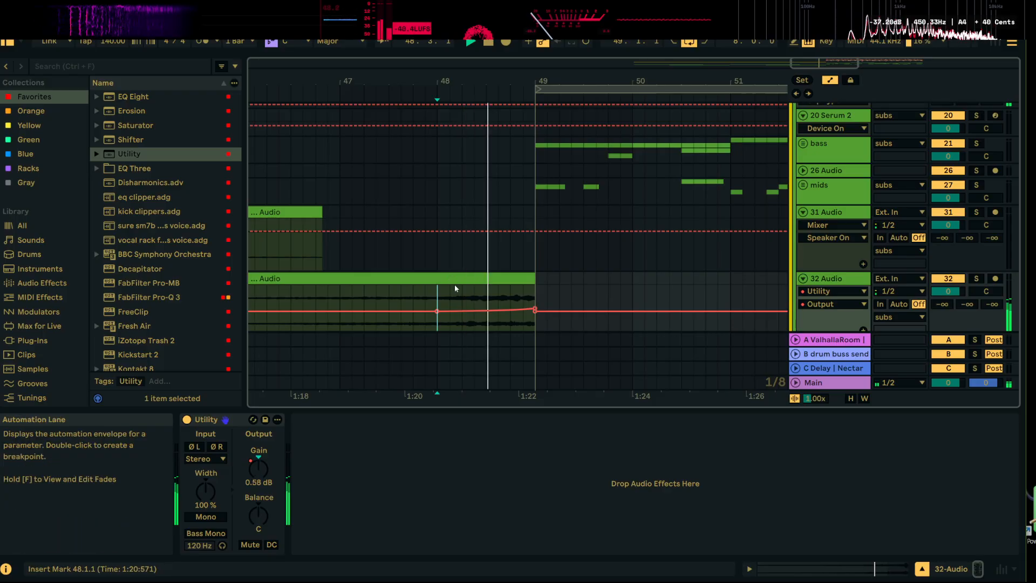
pyautogui.press('space')
pyautogui.press('space')
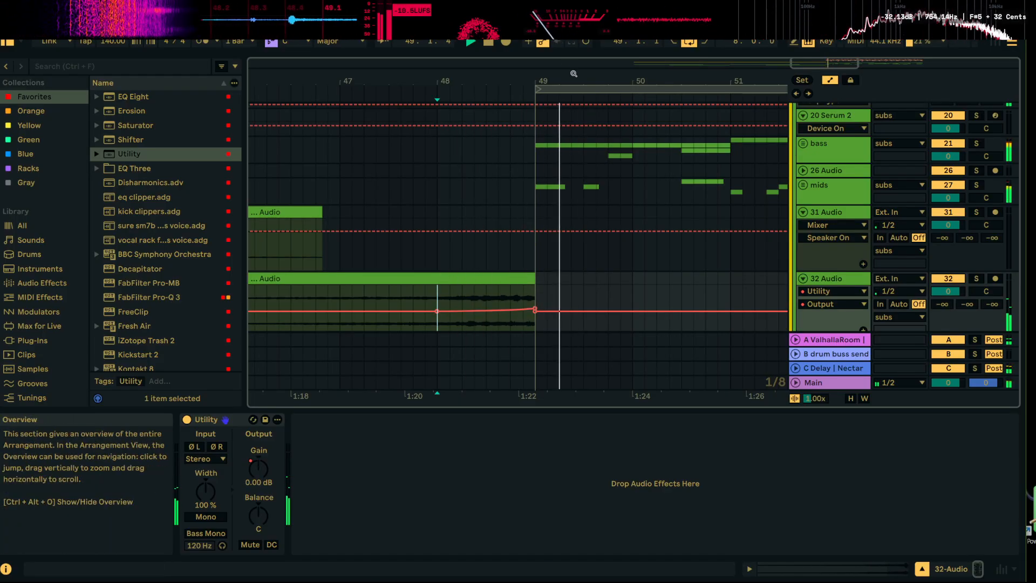
pyautogui.press('space')
pyautogui.moveTo(571, 76); pyautogui.dragTo(485, 33)
# Add an Erosion effect after Utility on track 32
pyautogui.doubleClick(835, 283)
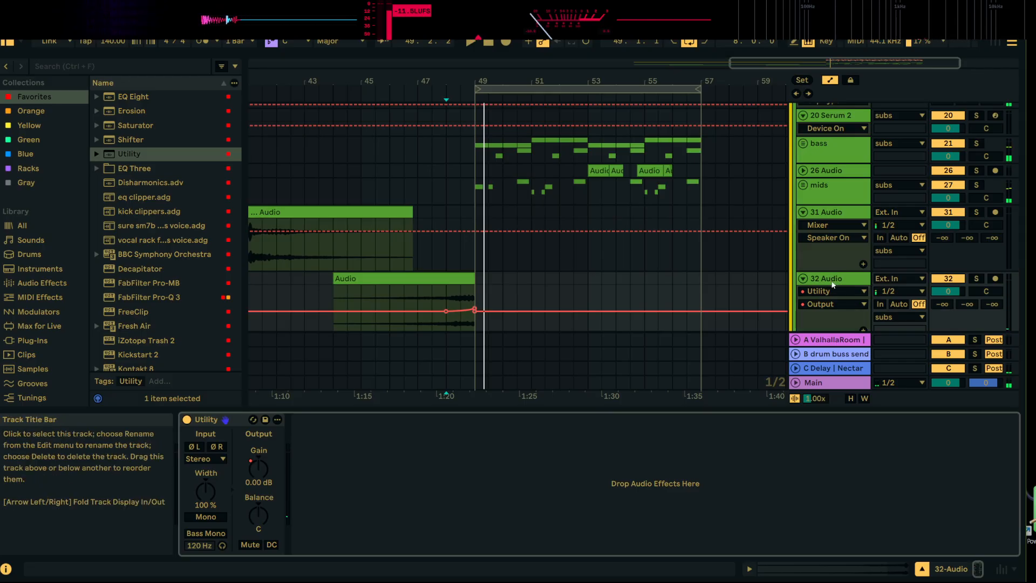
pyautogui.click(134, 112)
pyautogui.moveTo(465, 298); pyautogui.dragTo(468, 293)
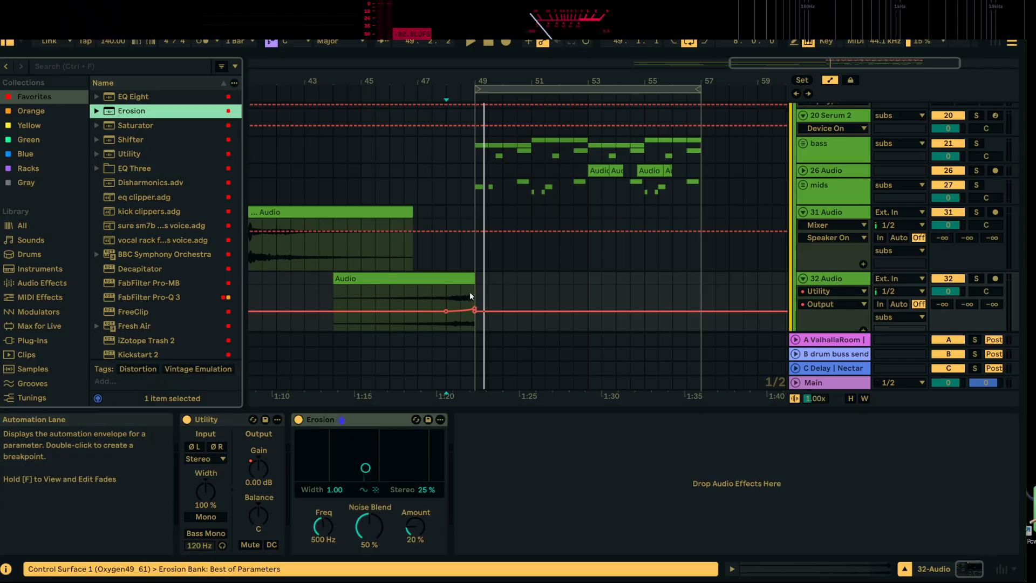
# Automate the Erosion amount to rise from 20% at bar 48 to 51% at bar 49, and play from bar 48
pyautogui.click(416, 520)
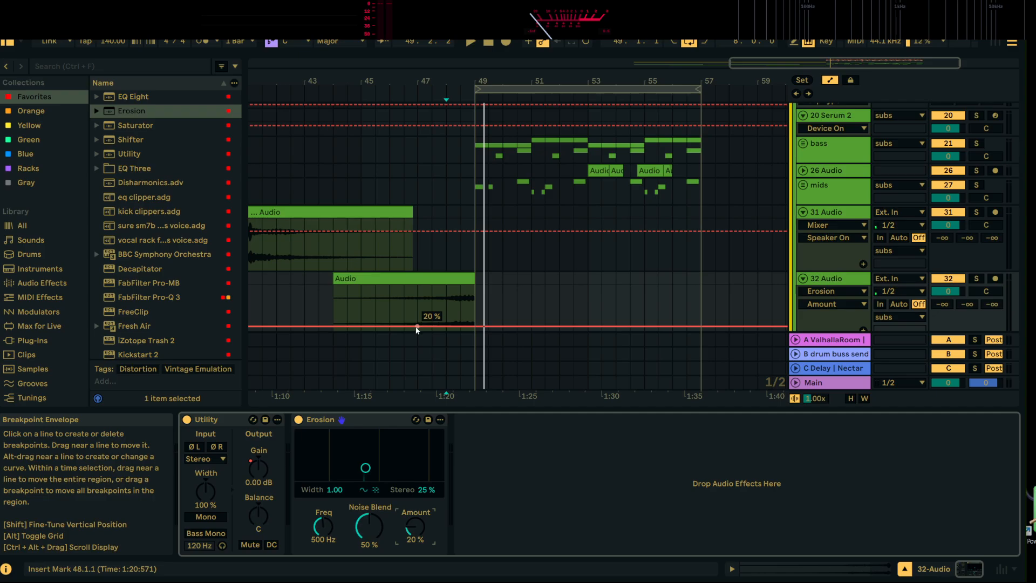
pyautogui.click(446, 326)
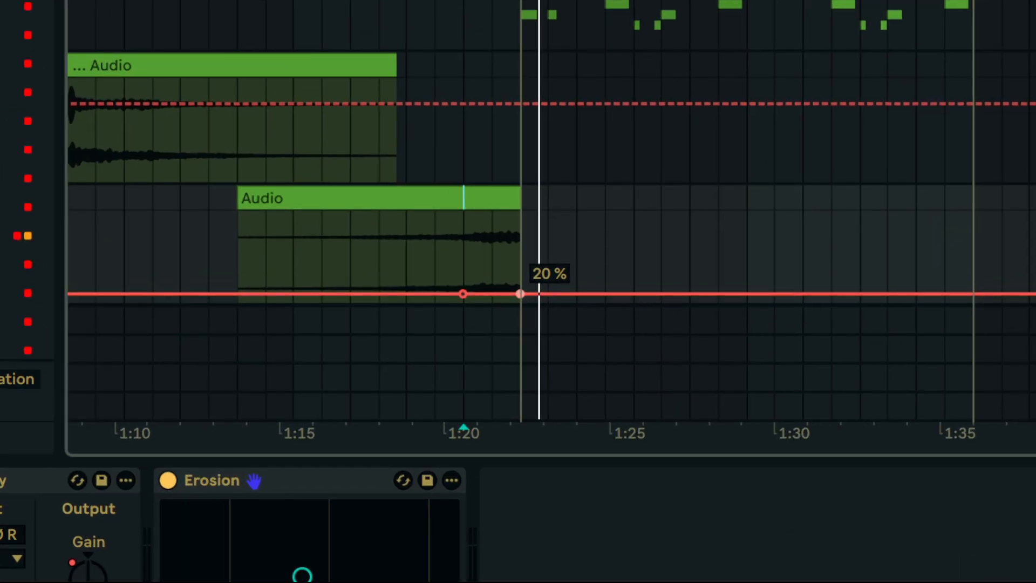
pyautogui.moveTo(520, 294); pyautogui.dragTo(520, 263)
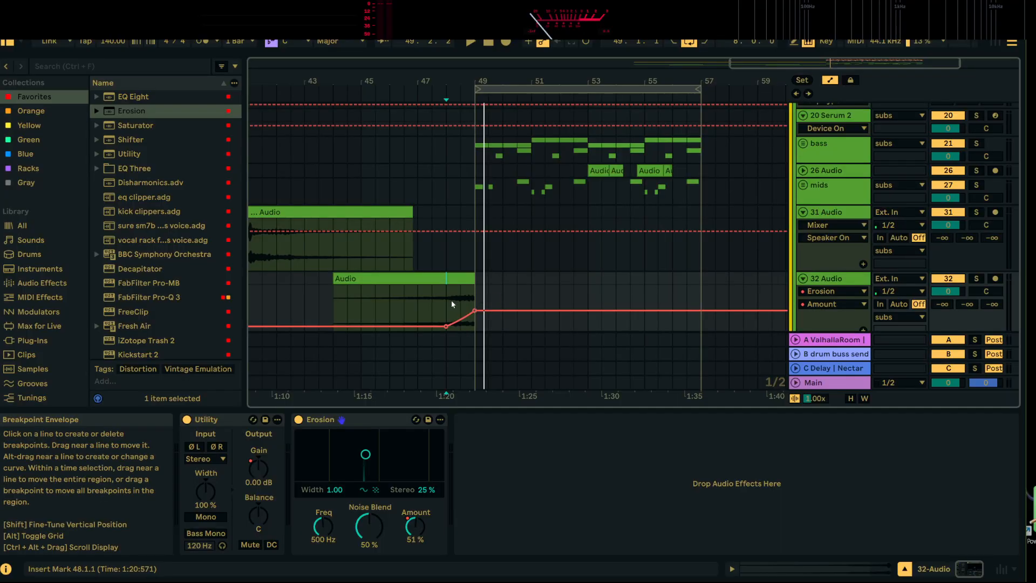
pyautogui.press('space')
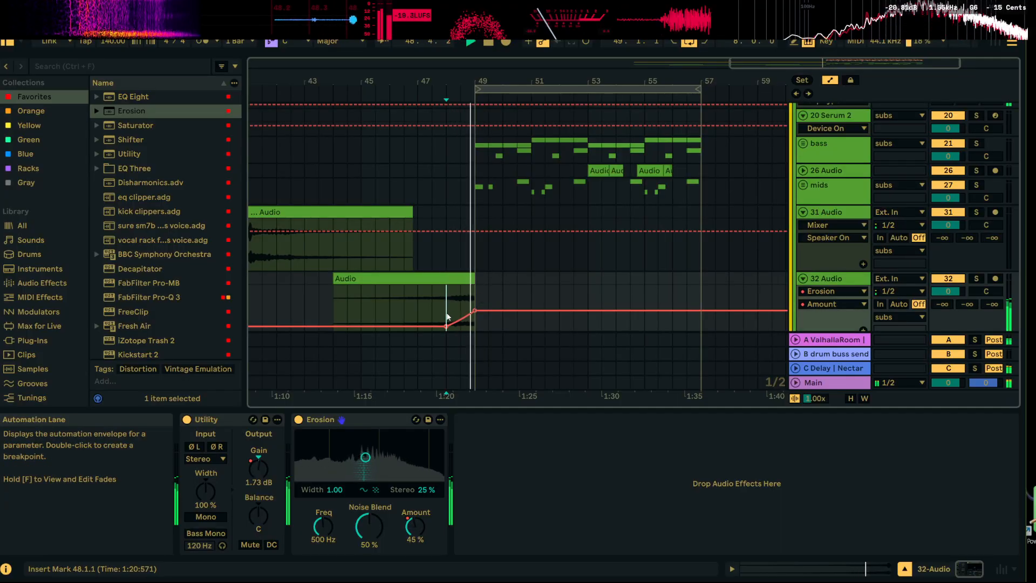
pyautogui.press('space')
# Set Erosion to about 1.16 kHz with width 2.50 and stereo 100%, and re-enable the overridden automation
pyautogui.moveTo(421, 490); pyautogui.dragTo(421, 437)
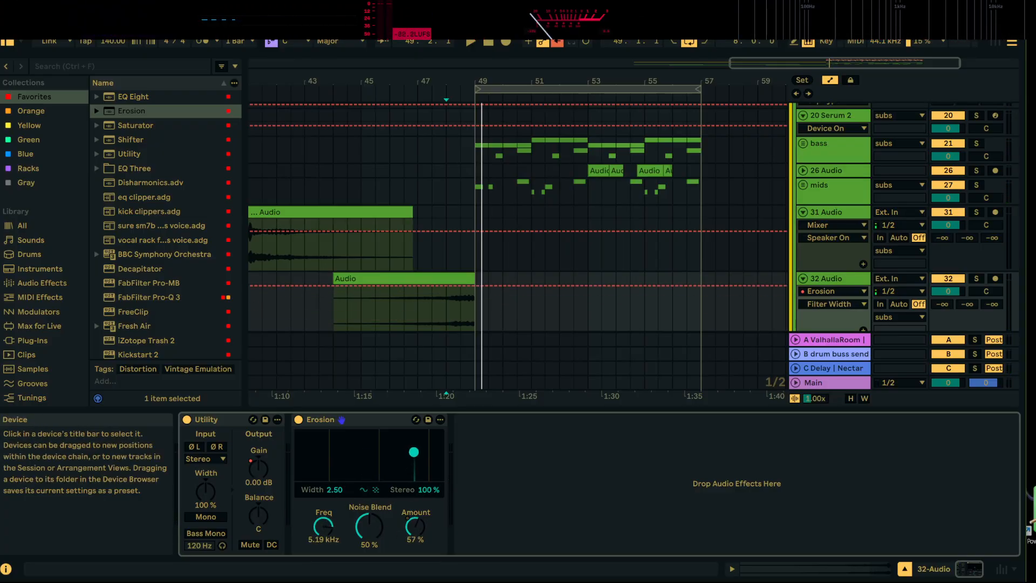
pyautogui.moveTo(415, 452); pyautogui.dragTo(383, 459)
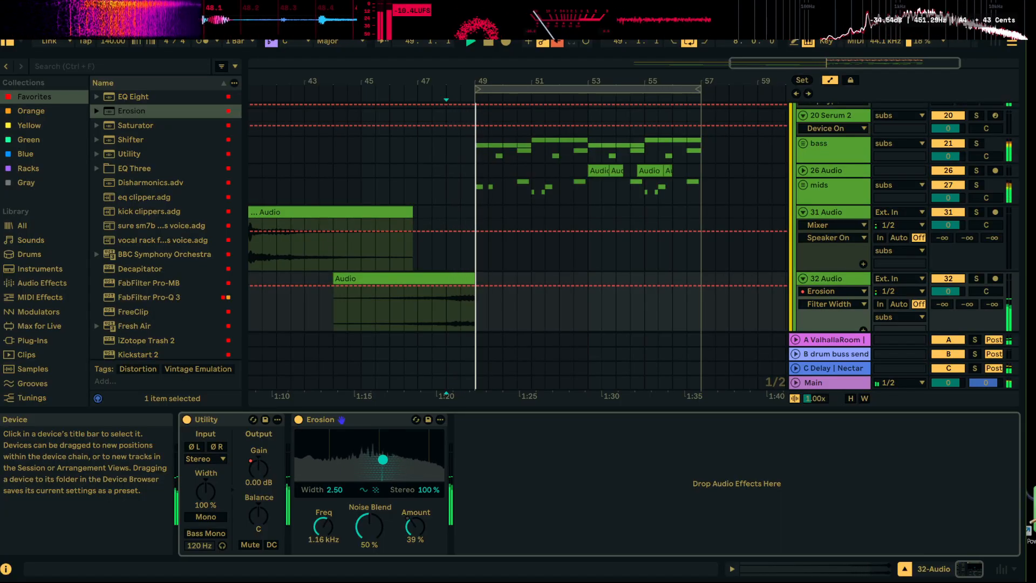
pyautogui.click(414, 531)
pyautogui.press('space')
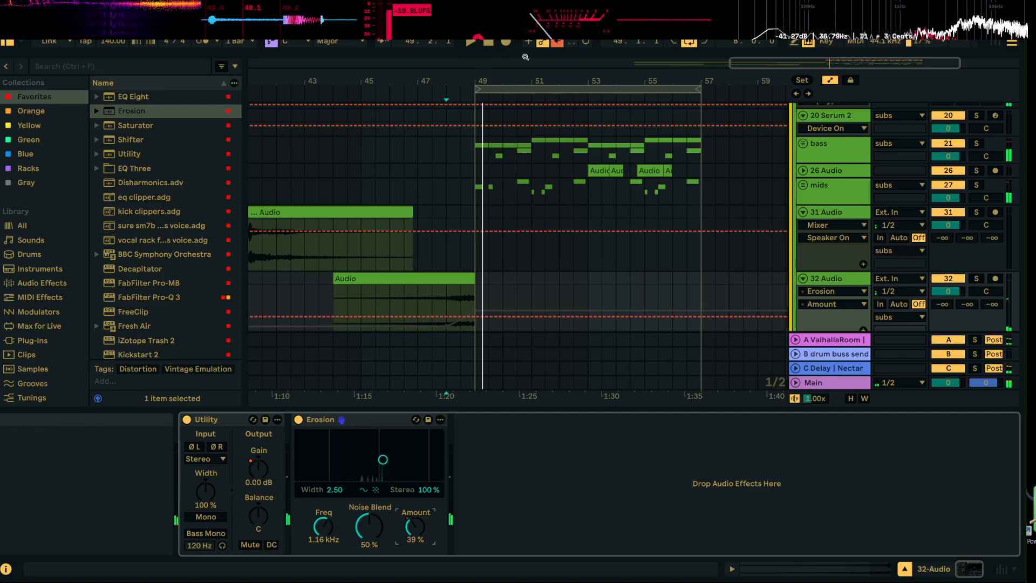
pyautogui.click(559, 43)
# Raise the Erosion amount breakpoint at bar 49 to 86% and play the swell from bar 48
pyautogui.press('space')
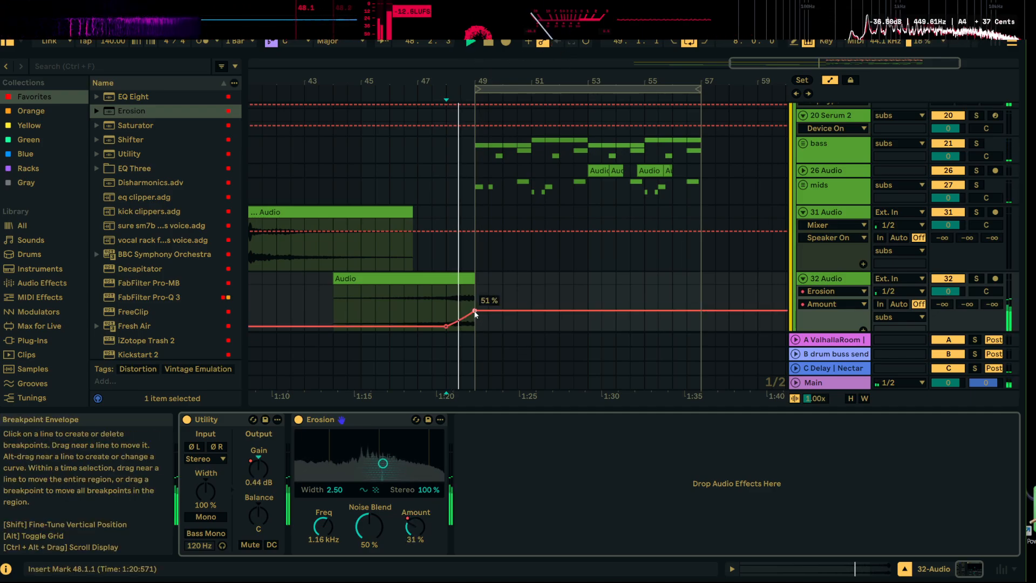
pyautogui.moveTo(475, 312); pyautogui.dragTo(475, 293)
pyautogui.press('space')
pyautogui.press('space')
pyautogui.press('space')
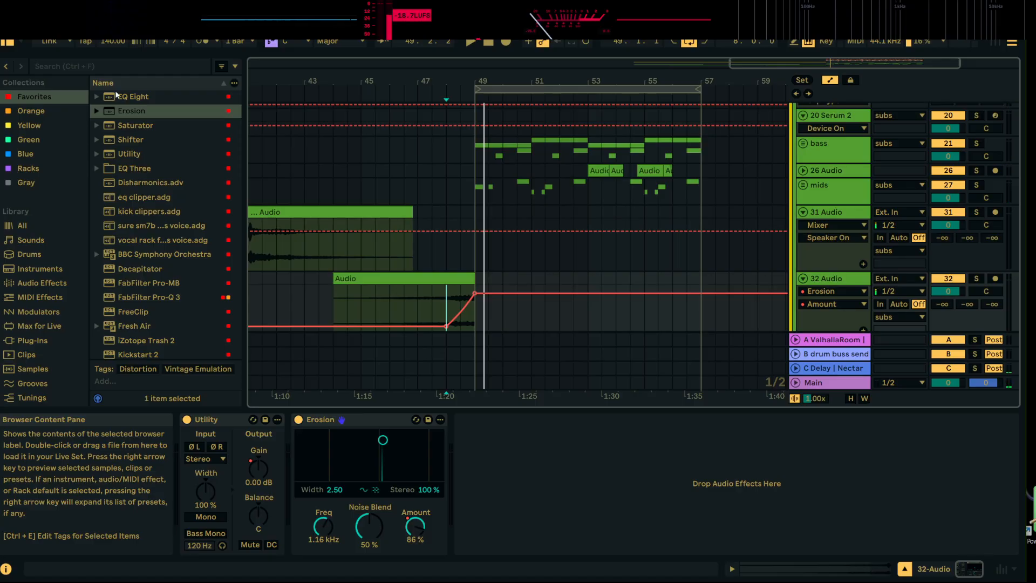
# Add an Auto Pan-Tremolo effect after Erosion on track 32 and play from bar 48
pyautogui.scroll(-10, 173, 269)
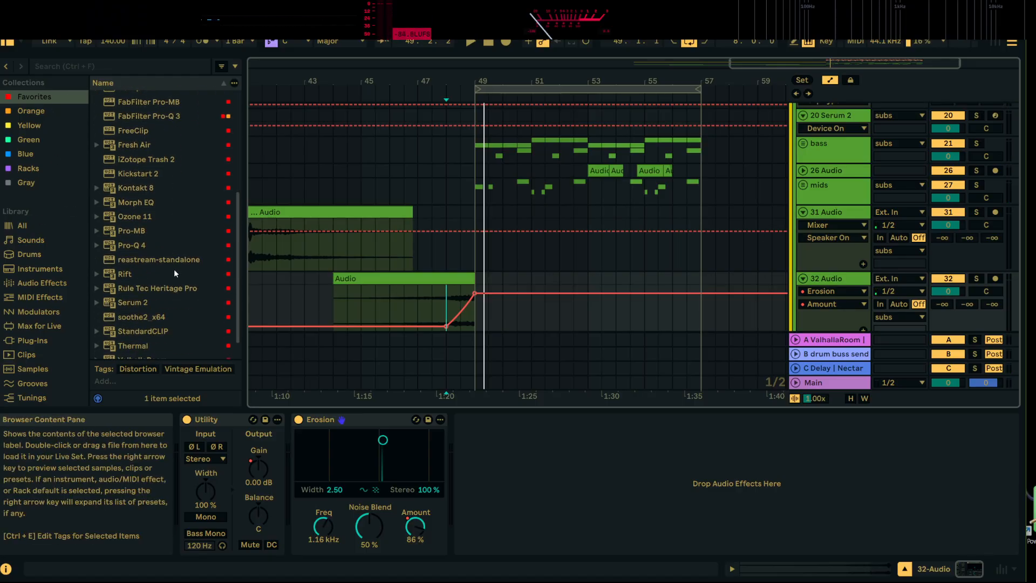
pyautogui.scroll(9, 161, 214)
pyautogui.scroll(2, 171, 213)
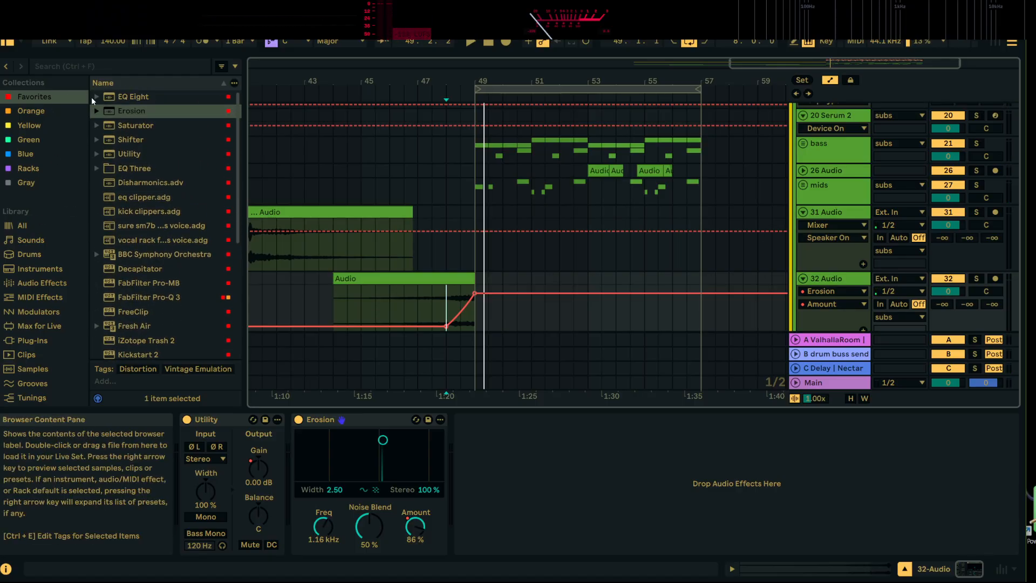
pyautogui.click(40, 283)
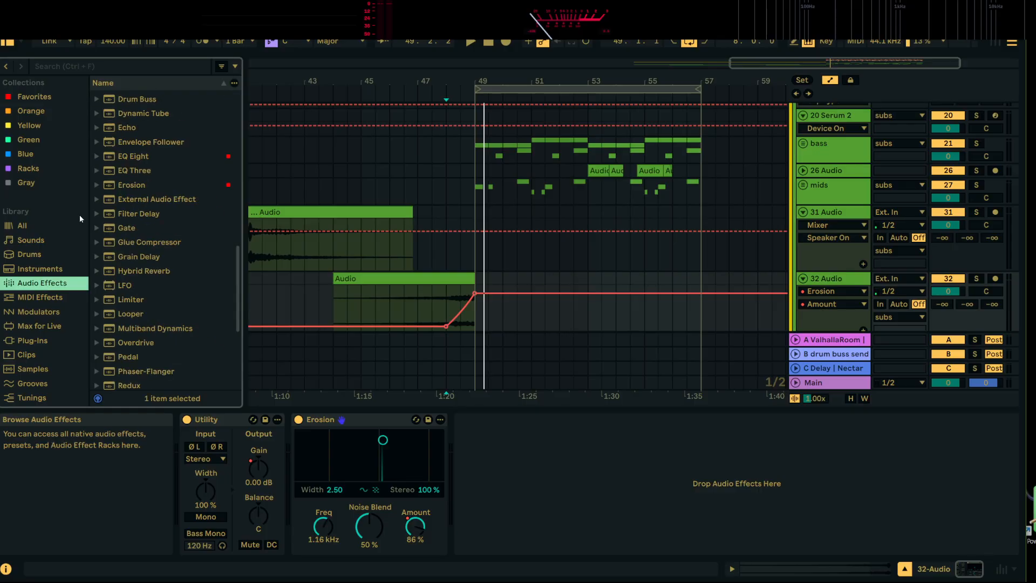
pyautogui.scroll(10, 154, 134)
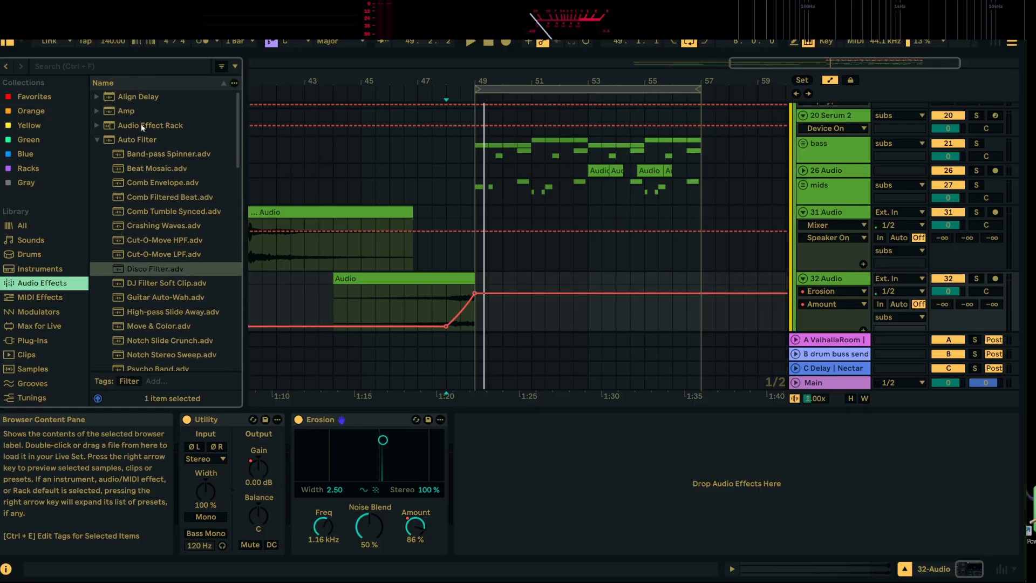
pyautogui.click(96, 140)
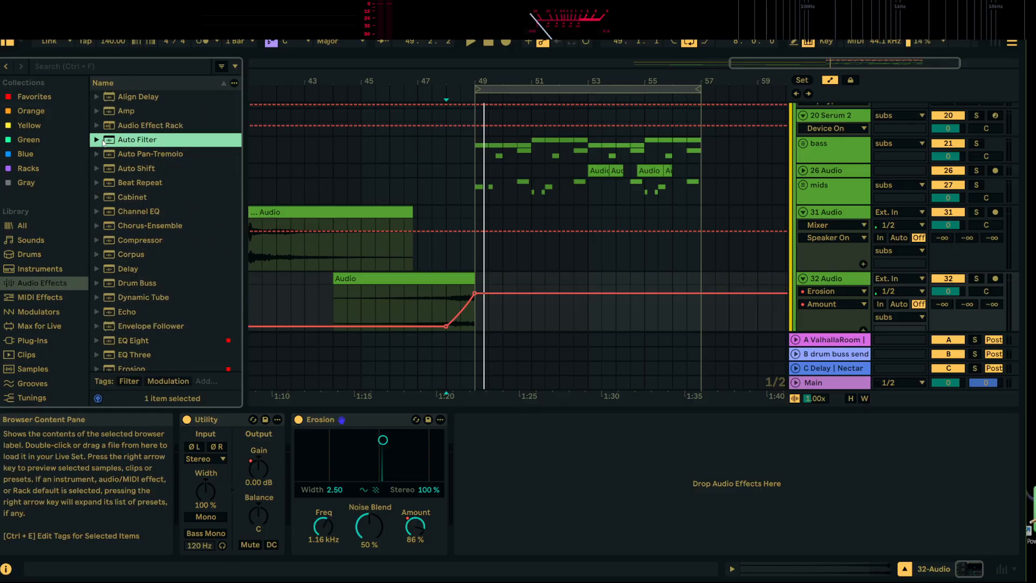
pyautogui.click(126, 158)
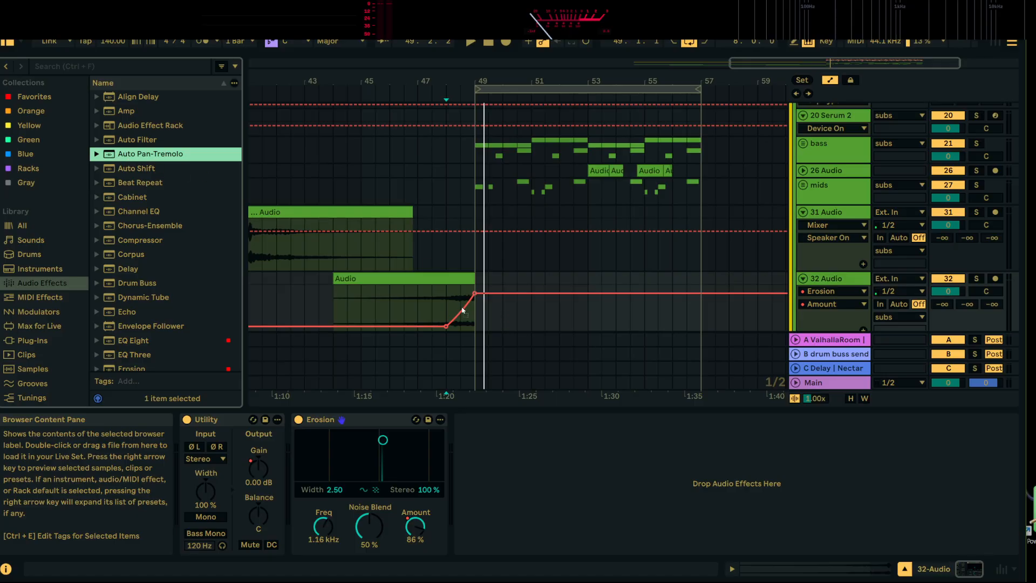
pyautogui.press('Return')
pyautogui.press('space')
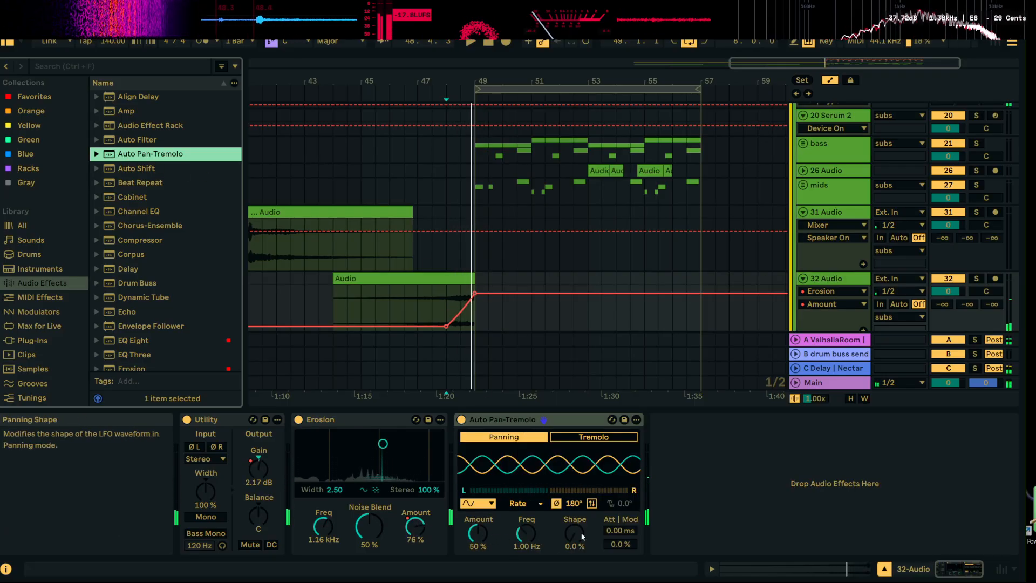
# Set the Auto Pan-Tremolo amount to 100% and its frequency to 2.45 Hz in Rate mode, and play the swell
pyautogui.moveTo(484, 537); pyautogui.dragTo(484, 510)
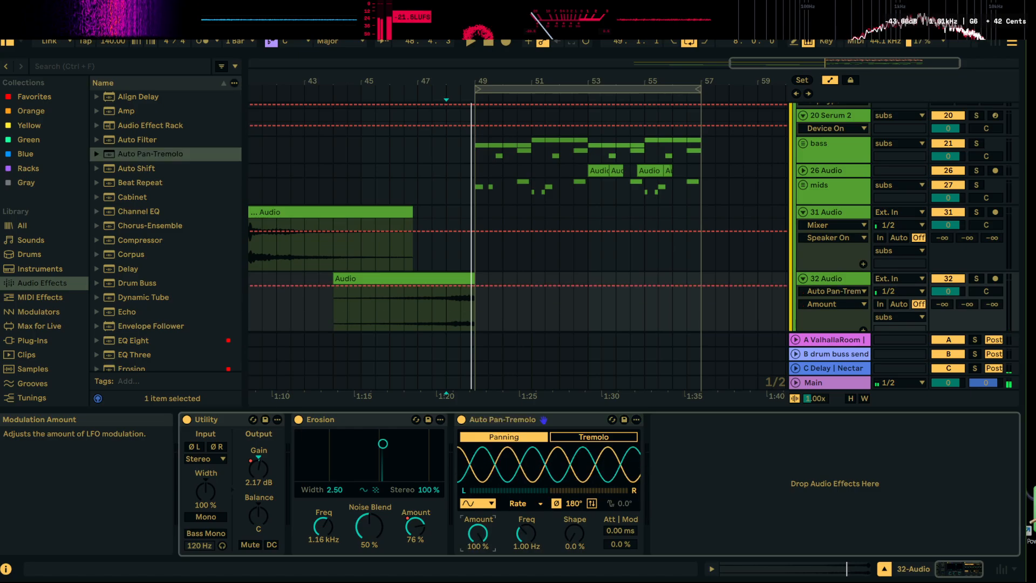
pyautogui.click(536, 504)
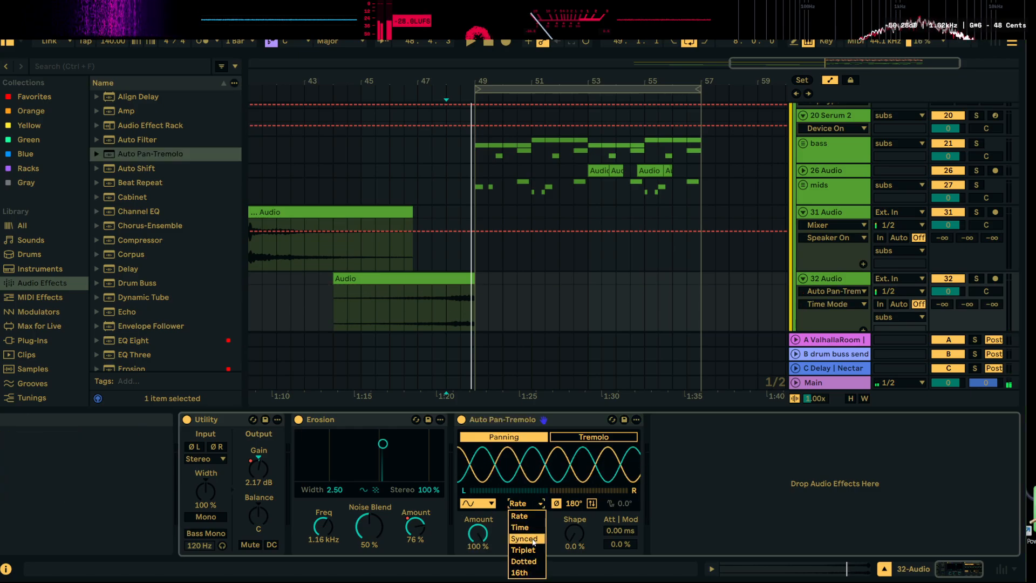
pyautogui.click(534, 539)
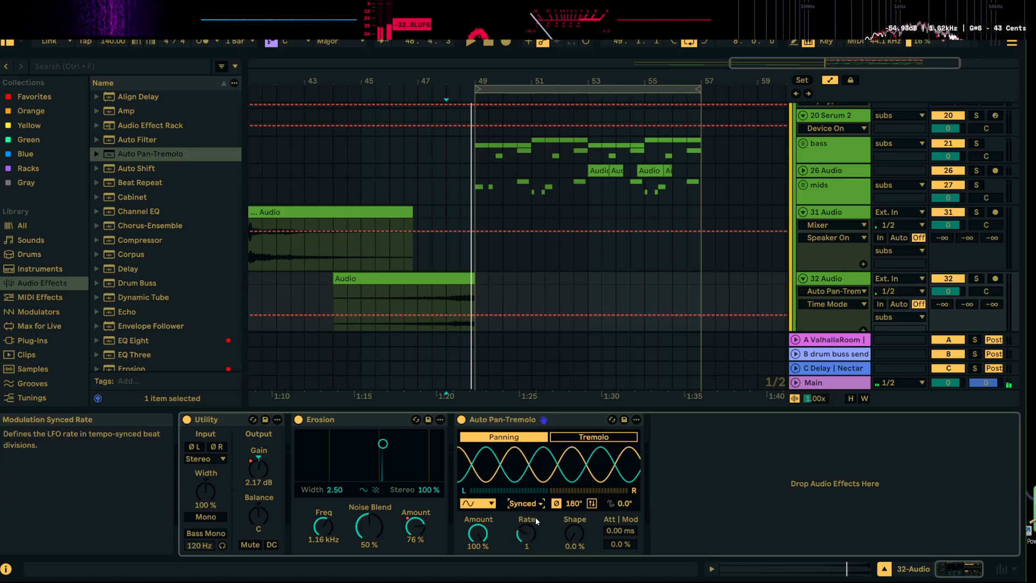
pyautogui.click(537, 506)
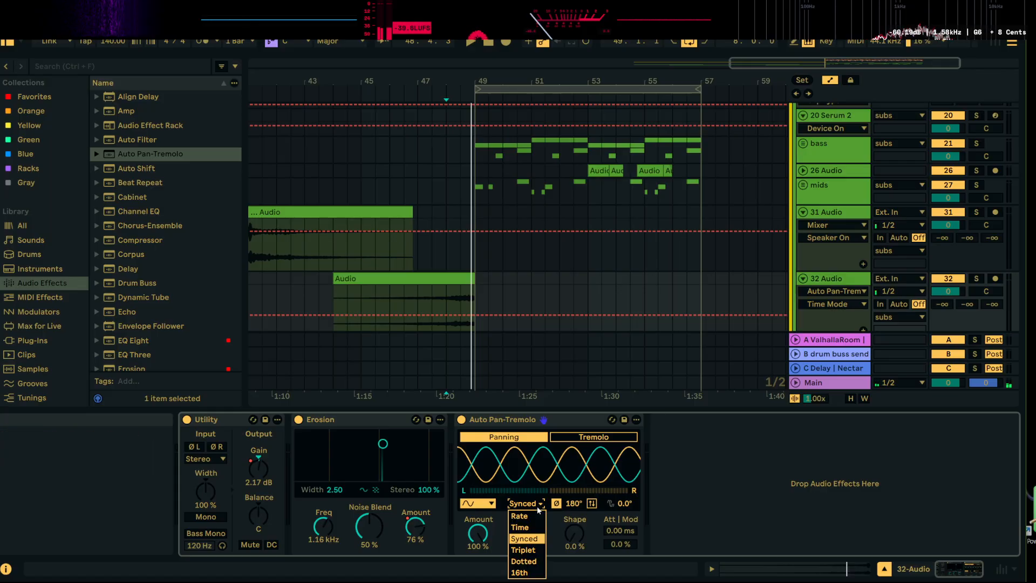
pyautogui.click(537, 517)
pyautogui.moveTo(530, 537); pyautogui.dragTo(529, 510)
pyautogui.press('space')
# Automate the Auto Pan-Tremolo frequency on track 32 to rise from bar 48 to bar 49, and play from bar 48
pyautogui.press('space')
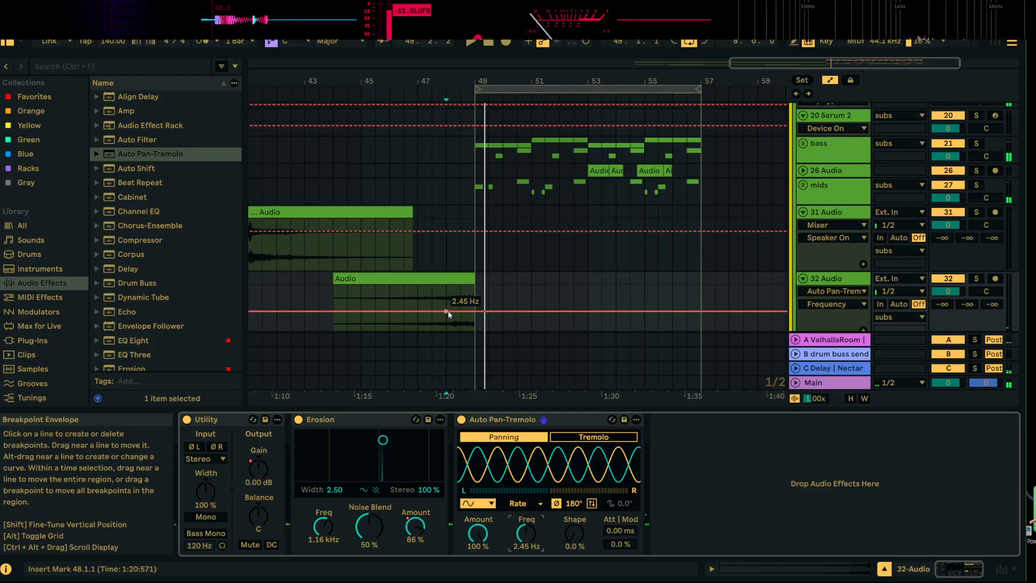
pyautogui.moveTo(448, 312); pyautogui.dragTo(476, 289)
pyautogui.press('space')
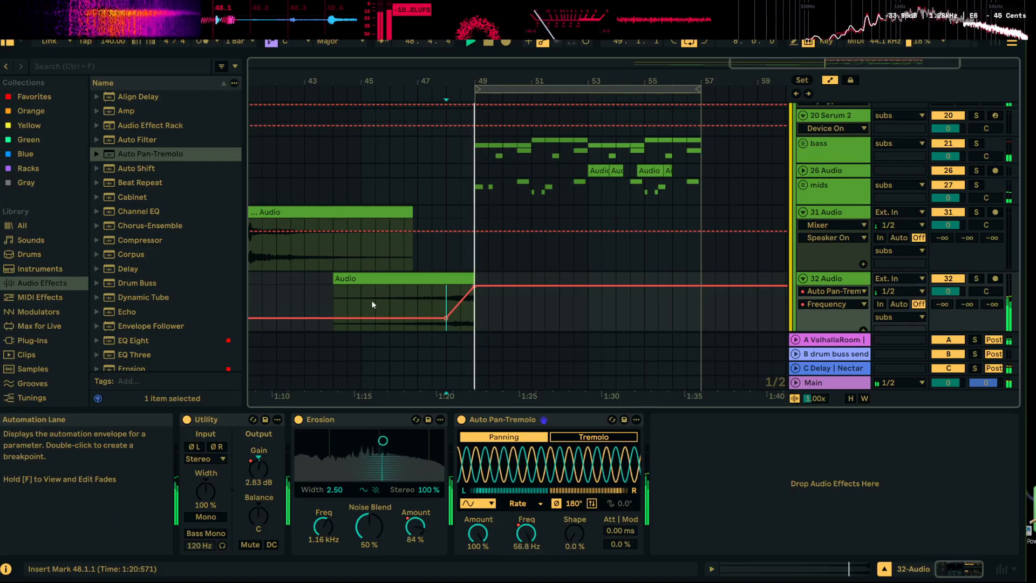
pyautogui.press('space')
pyautogui.press('space')
# Play the arrangement from the track 31 clip at bar 41 and hide the automation lanes
pyautogui.moveTo(489, 81); pyautogui.dragTo(488, 44)
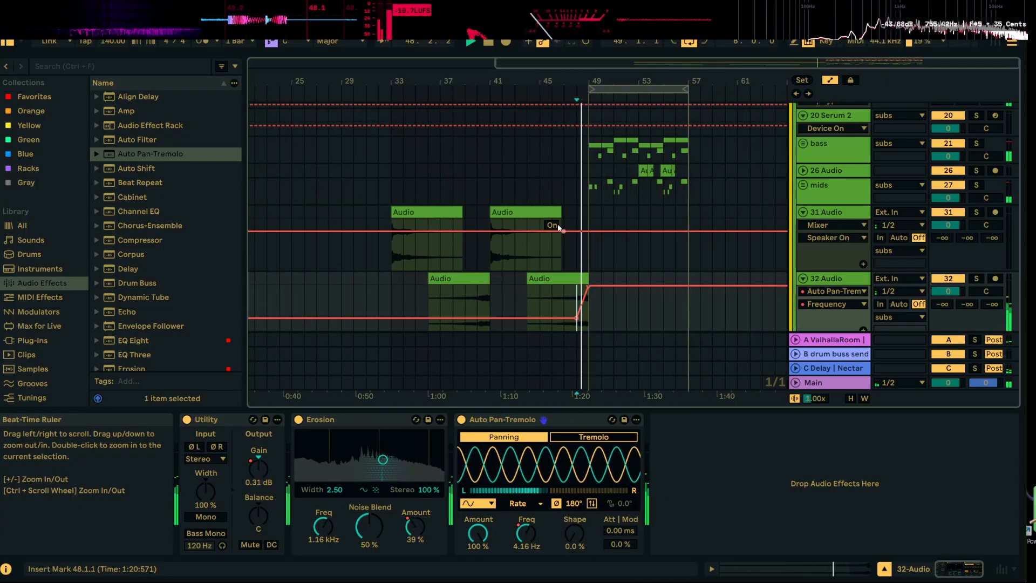
pyautogui.click(539, 211)
pyautogui.press('space')
pyautogui.press('space')
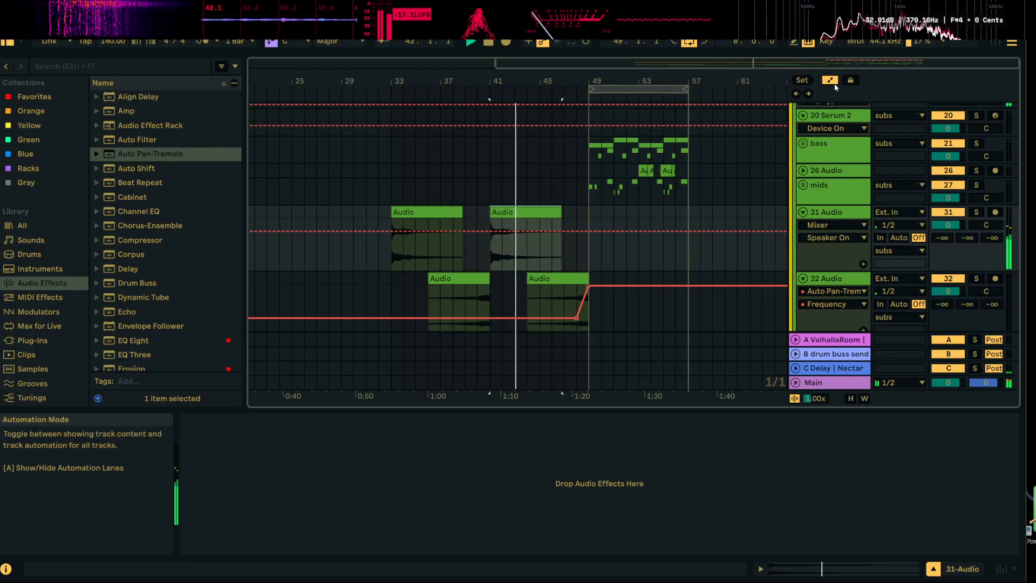
pyautogui.press('a')
pyautogui.scroll(2, 662, 298)
pyautogui.scroll(2, 657, 295)
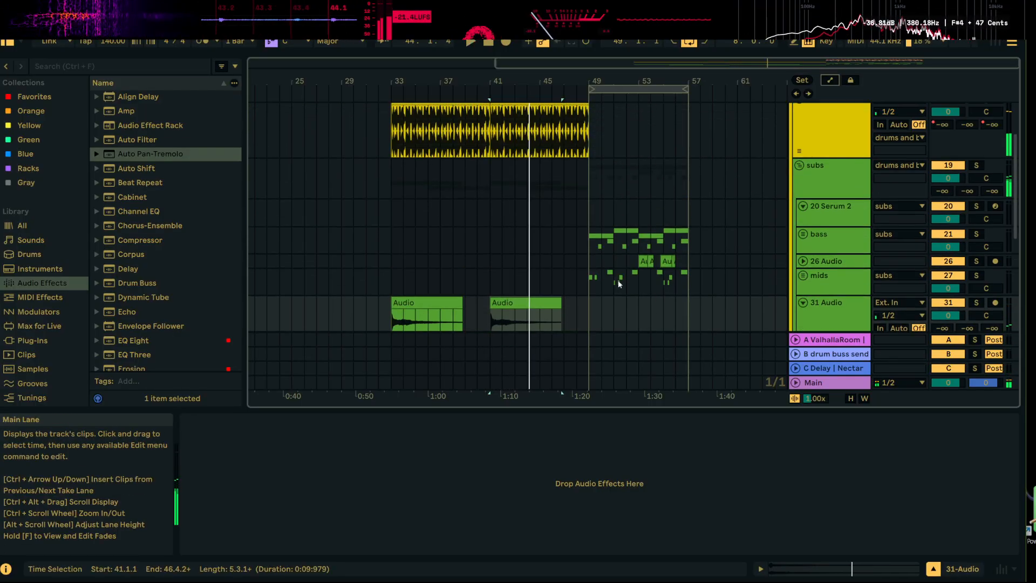
pyautogui.press('space')
# Solo the mids group and play it from bar 49
pyautogui.click(593, 252)
pyautogui.moveTo(621, 82); pyautogui.dragTo(600, 100)
pyautogui.click(978, 276)
pyautogui.press('space')
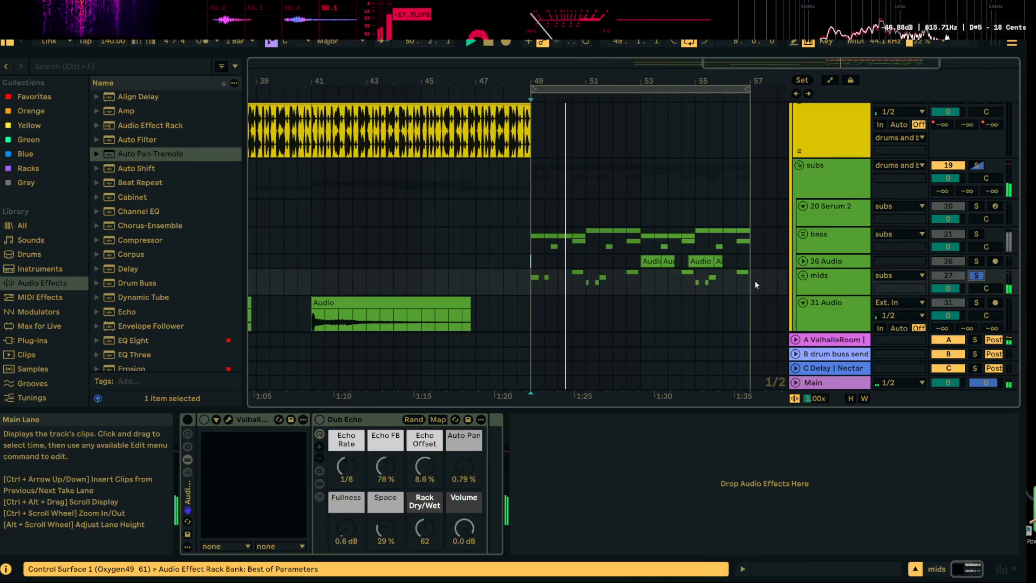
# Insert an audio track below the mids group and set its input to Resampling
pyautogui.moveTo(751, 280); pyautogui.dragTo(561, 276)
pyautogui.click(823, 278)
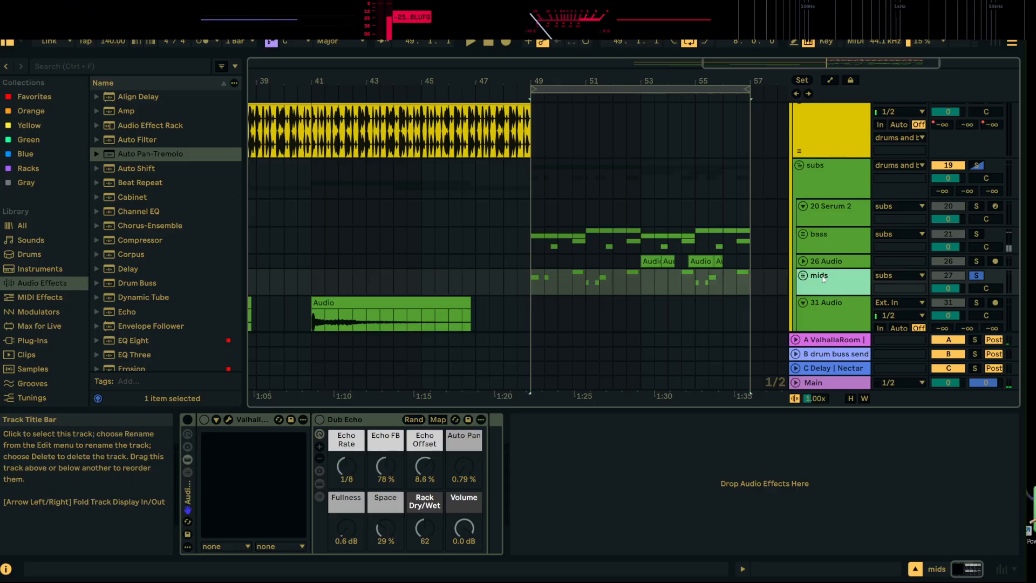
pyautogui.rightClick(827, 279)
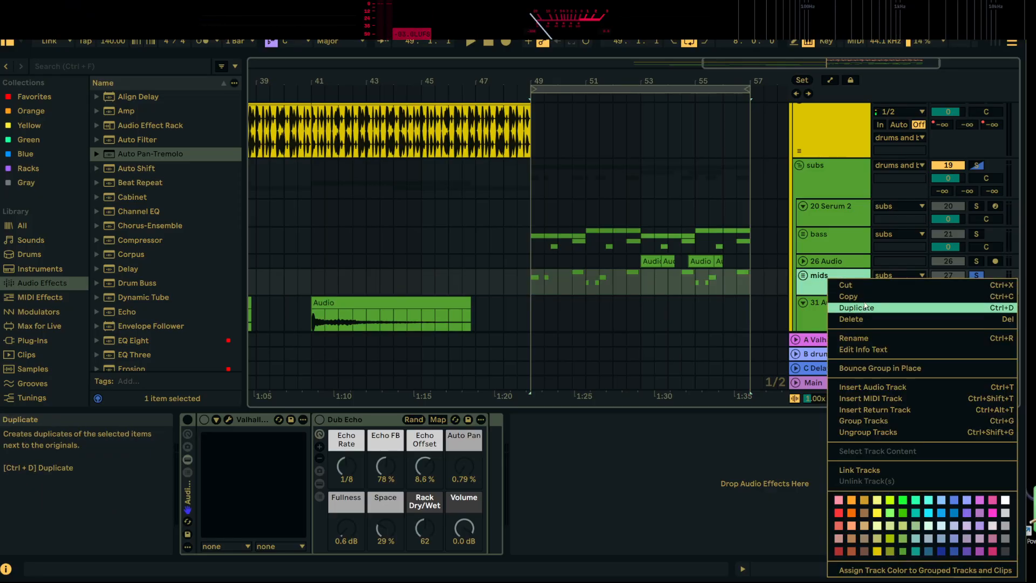
pyautogui.click(874, 388)
pyautogui.click(899, 273)
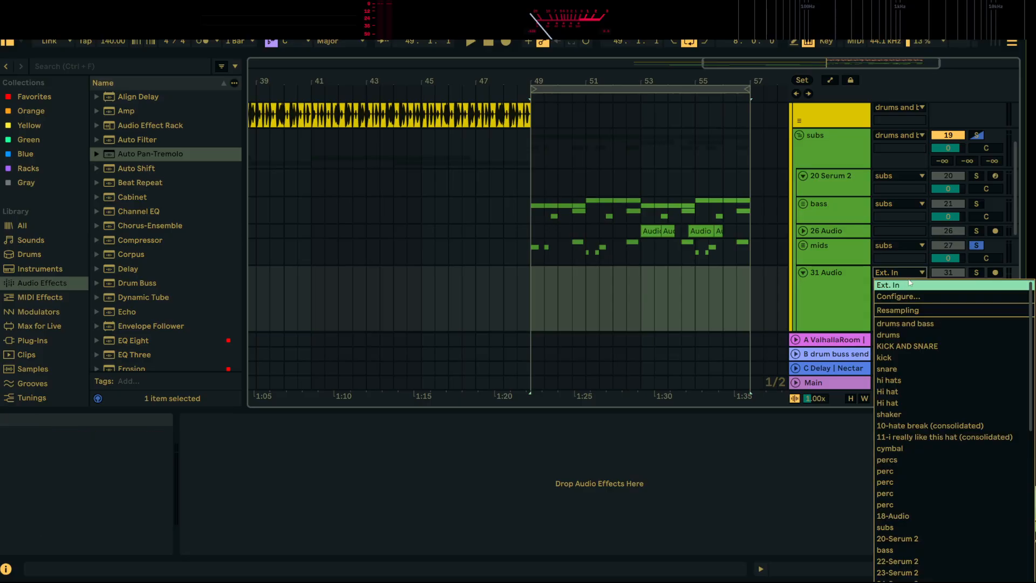
pyautogui.click(921, 313)
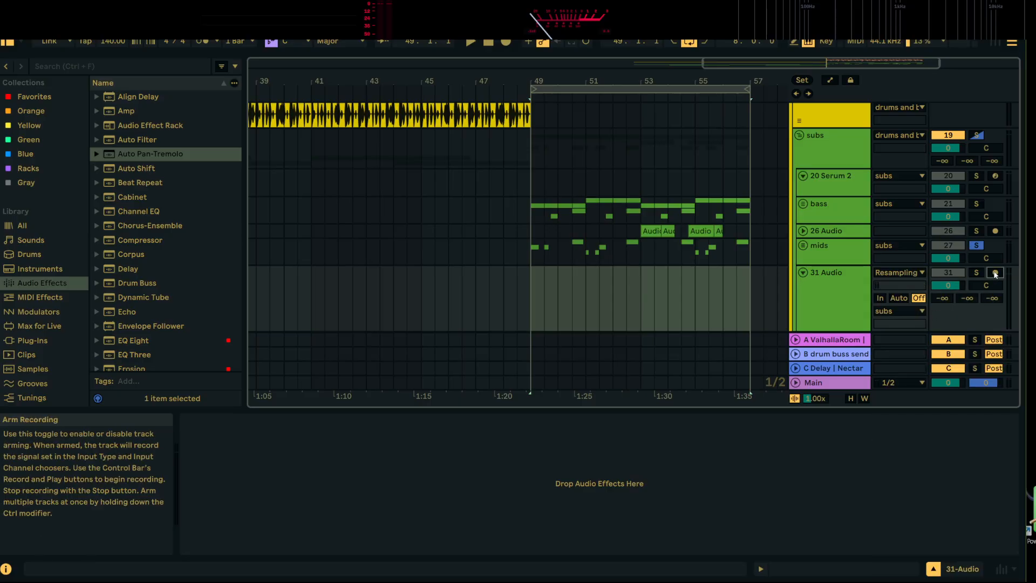
# Record the soloed mids onto the armed new track from bar 49 to 57, and reset its input to Ext. In
pyautogui.click(535, 252)
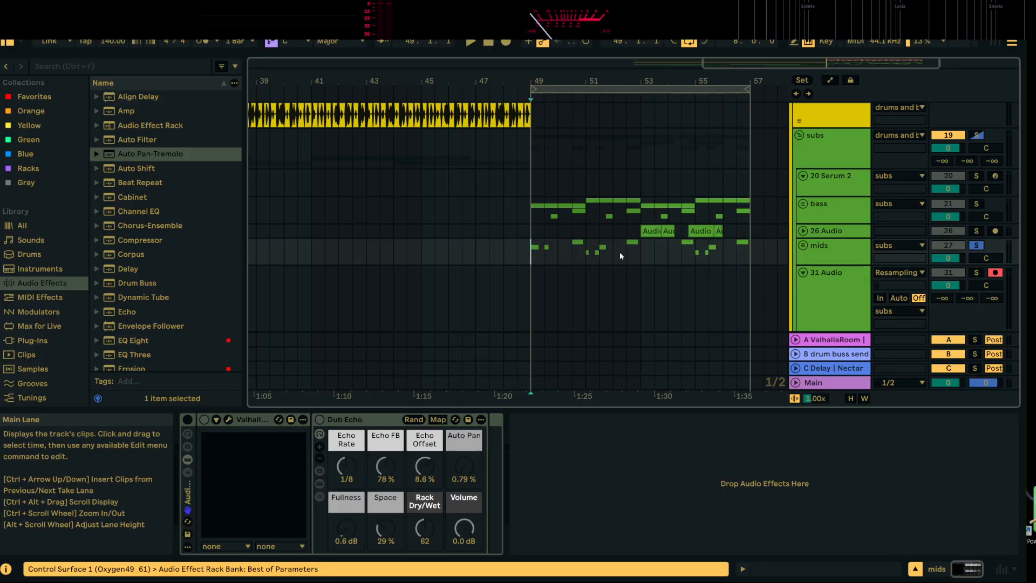
pyautogui.click(505, 42)
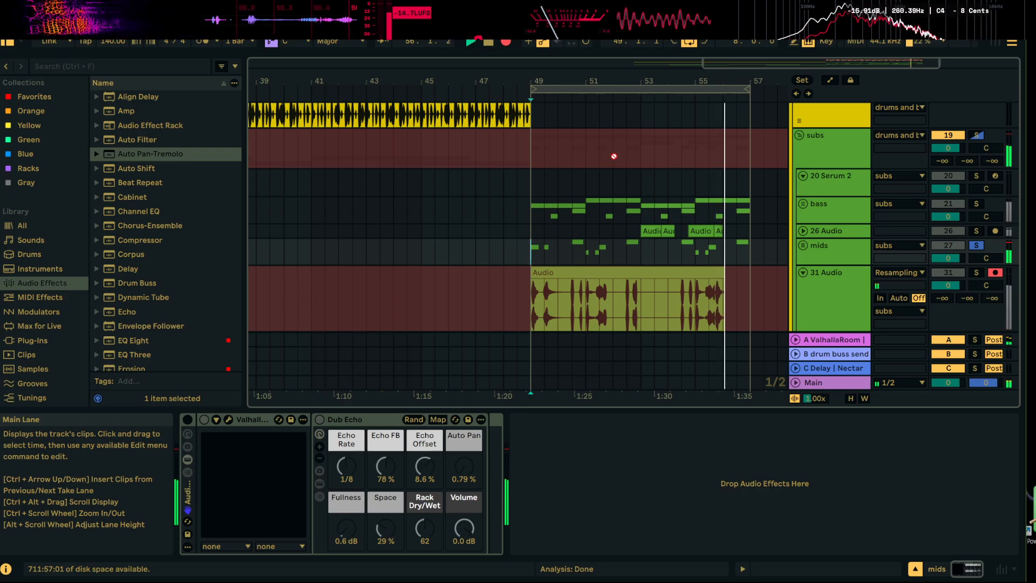
pyautogui.press('space')
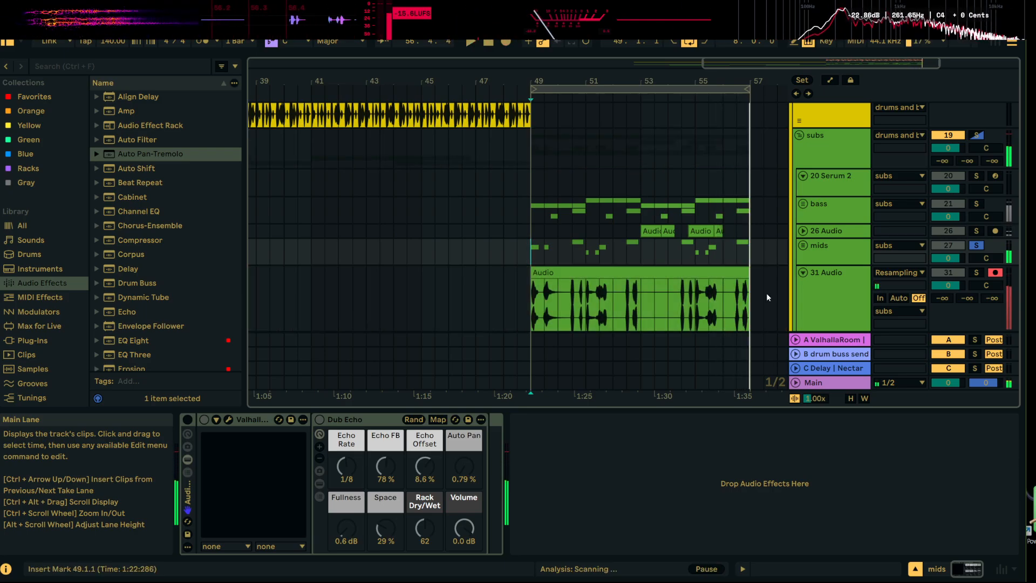
pyautogui.click(913, 274)
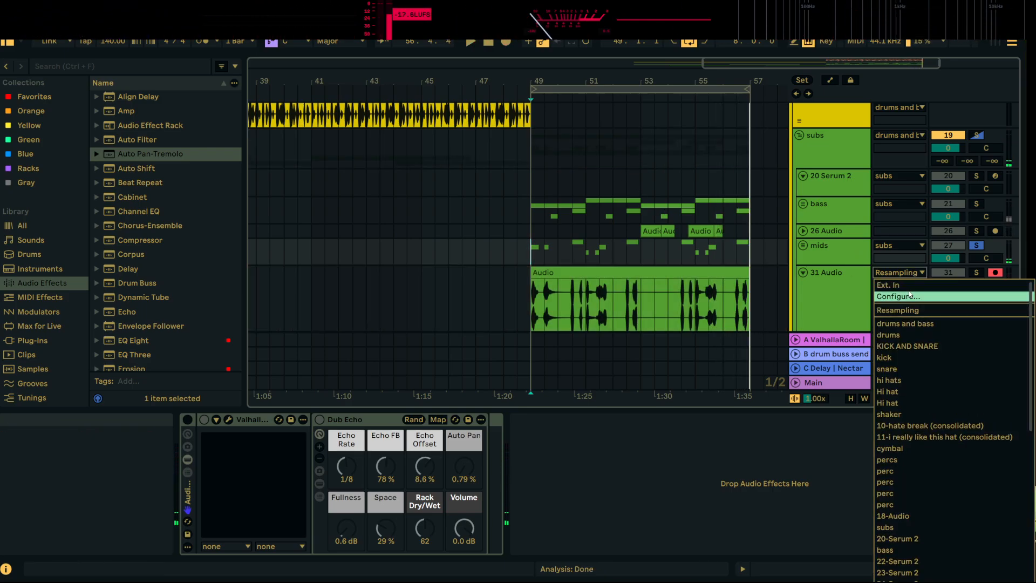
pyautogui.click(898, 285)
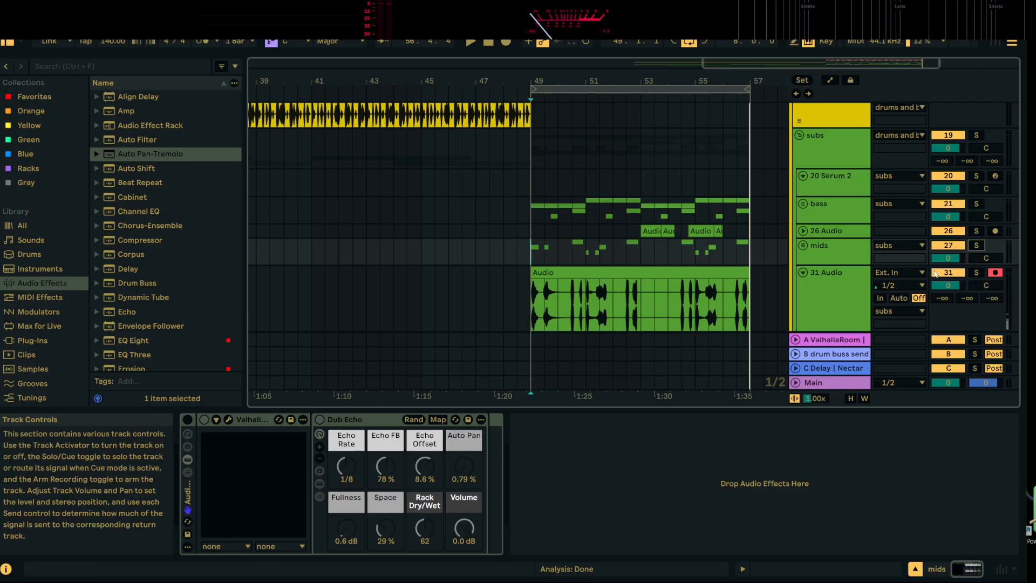
# Move the recorded mids clip to bar 33 and duplicate it to bar 41
pyautogui.moveTo(661, 81); pyautogui.dragTo(654, 59)
pyautogui.moveTo(674, 267); pyautogui.dragTo(406, 299)
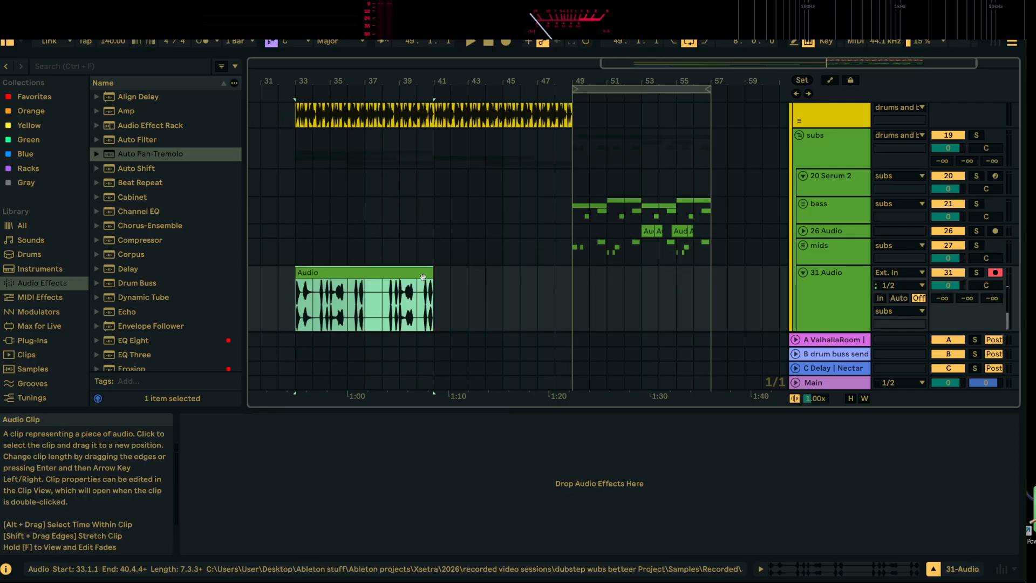
pyautogui.hotkey('ctrl', 'd')
# Delete sections of the first mids clip after bars 33 and 35, from 39.2.1 to 40.1.1 and from 38.3.1 to 39.1.1
pyautogui.click(363, 273)
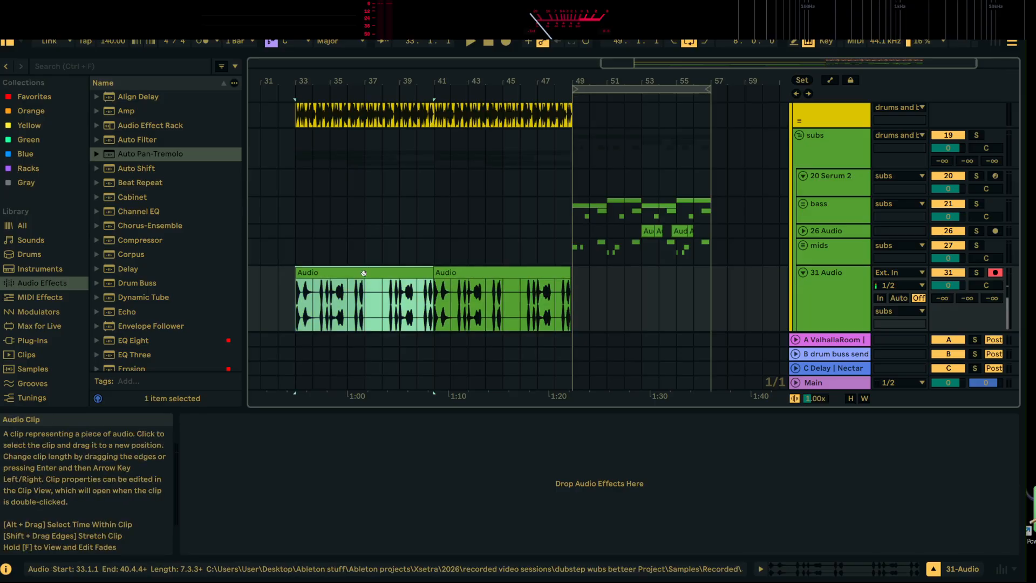
pyautogui.moveTo(296, 79); pyautogui.dragTo(296, 130)
pyautogui.moveTo(316, 300); pyautogui.dragTo(382, 275)
pyautogui.press('Delete')
pyautogui.press('Delete')
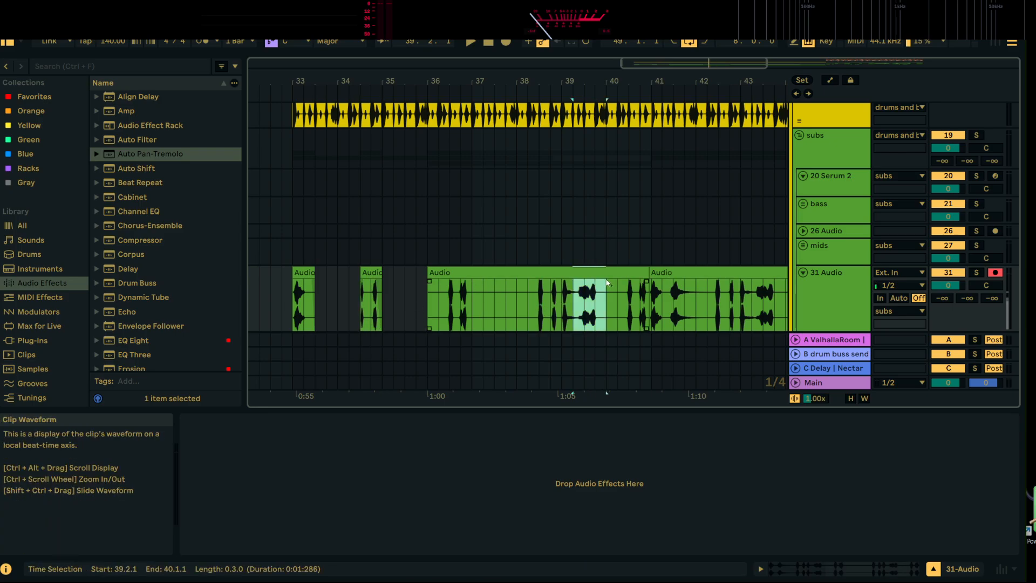
pyautogui.press('Delete')
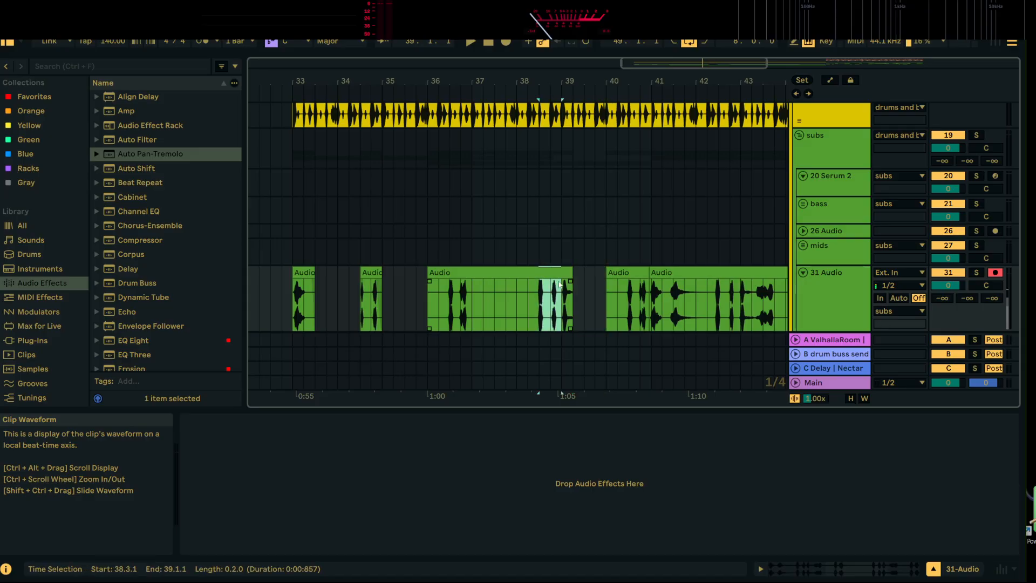
pyautogui.press('Delete')
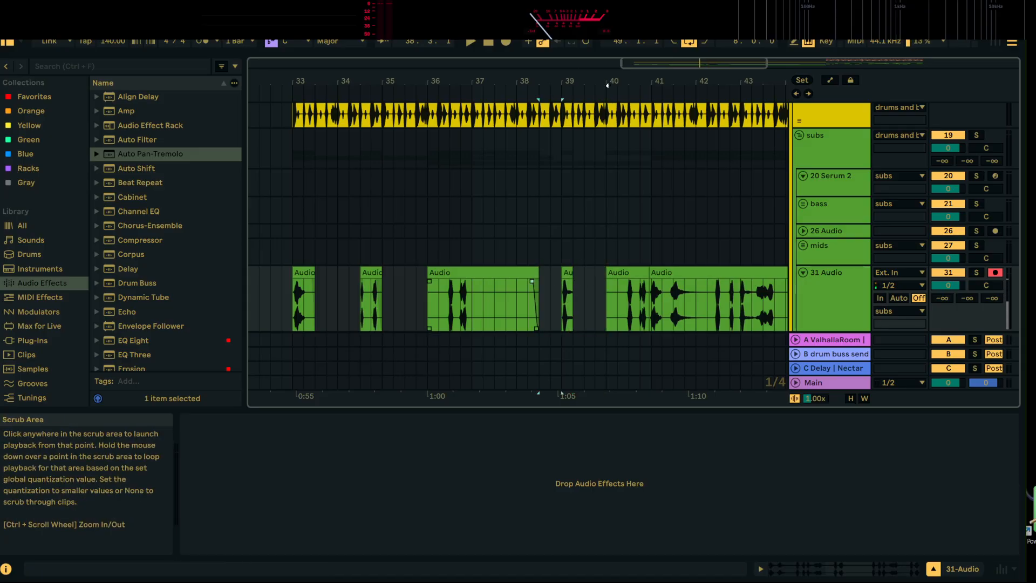
# Copy the mids clip at bar 40 and remove it, and delete the section from bar 43 to bar 44
pyautogui.moveTo(608, 81); pyautogui.dragTo(436, 64)
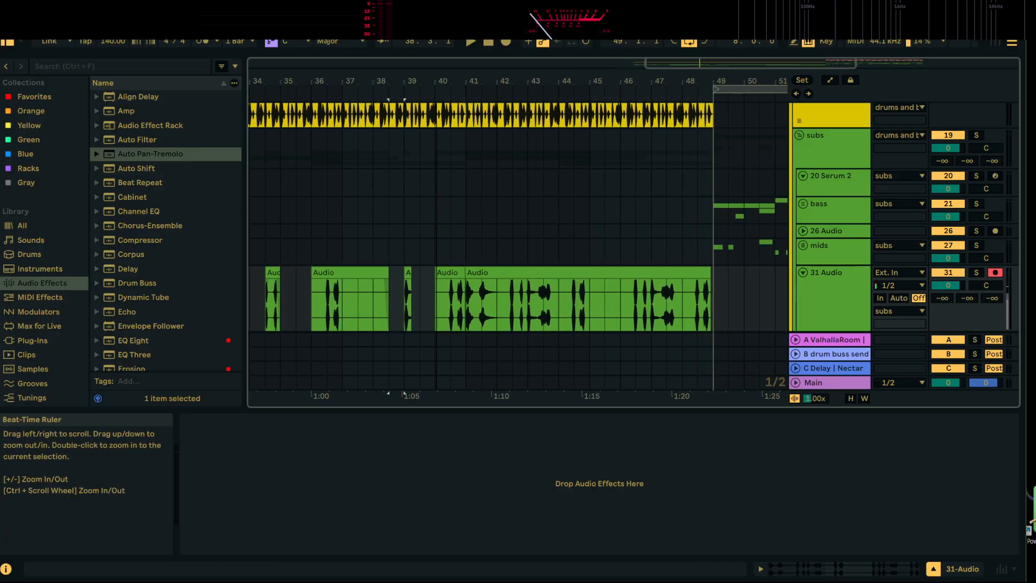
pyautogui.click(454, 273)
pyautogui.rightClick(455, 273)
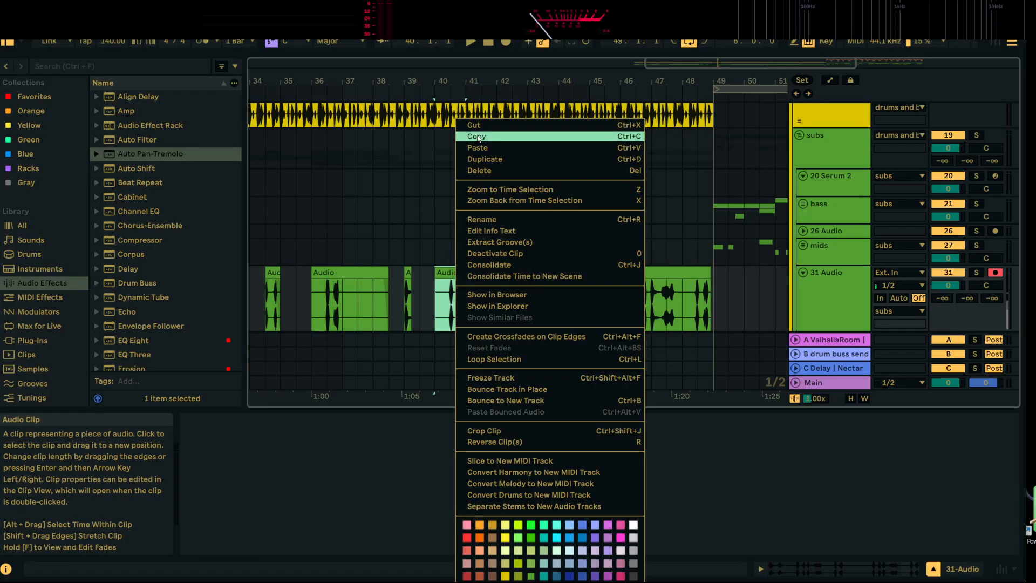
pyautogui.click(485, 136)
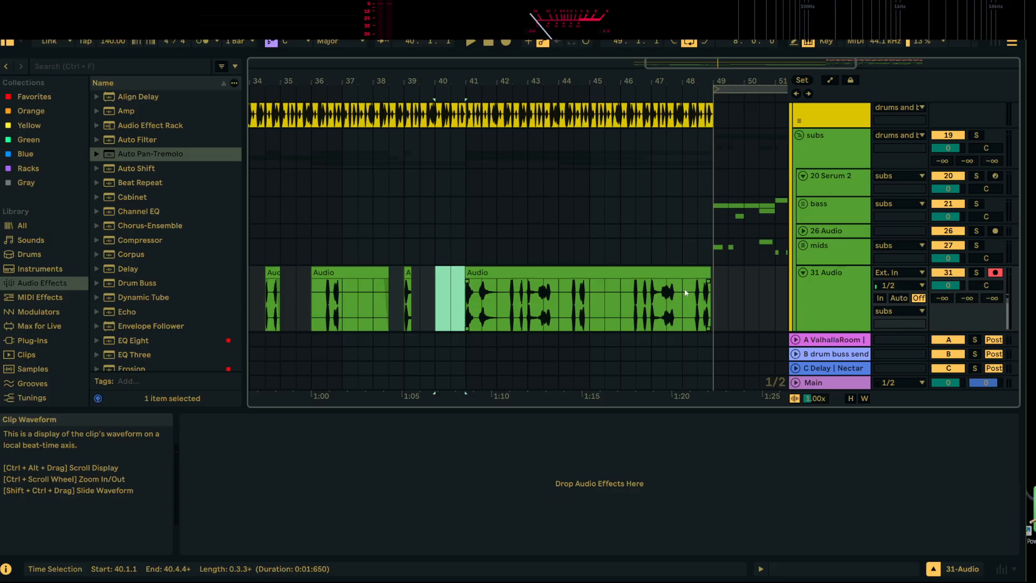
pyautogui.click(542, 299)
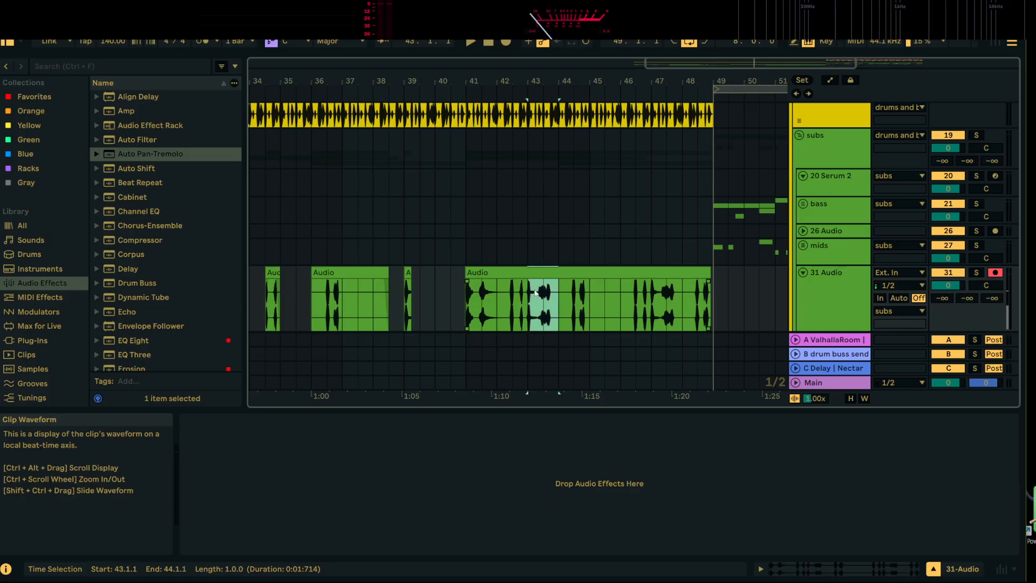
pyautogui.press('Delete')
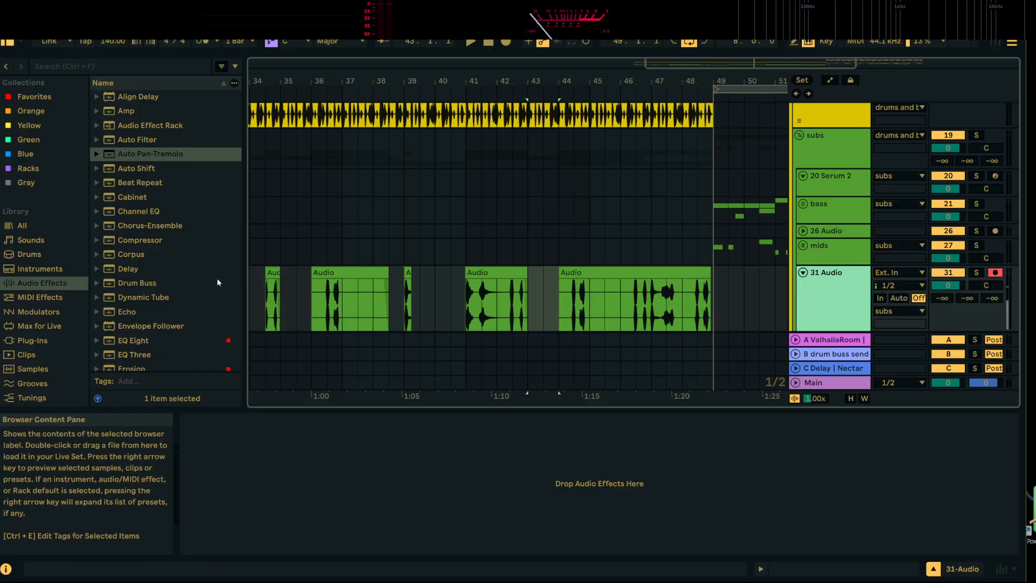
# Load Pro-Q 4 from the favorites onto track 31
pyautogui.scroll(-2, 162, 281)
pyautogui.scroll(-2, 162, 284)
pyautogui.click(33, 98)
pyautogui.scroll(-2, 149, 270)
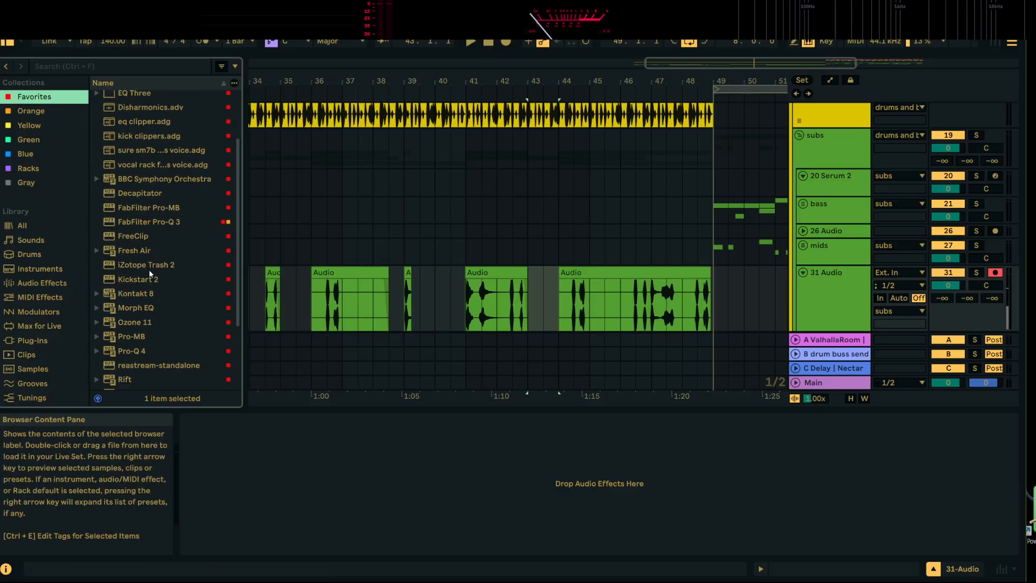
pyautogui.scroll(2, 159, 270)
pyautogui.scroll(-5, 160, 270)
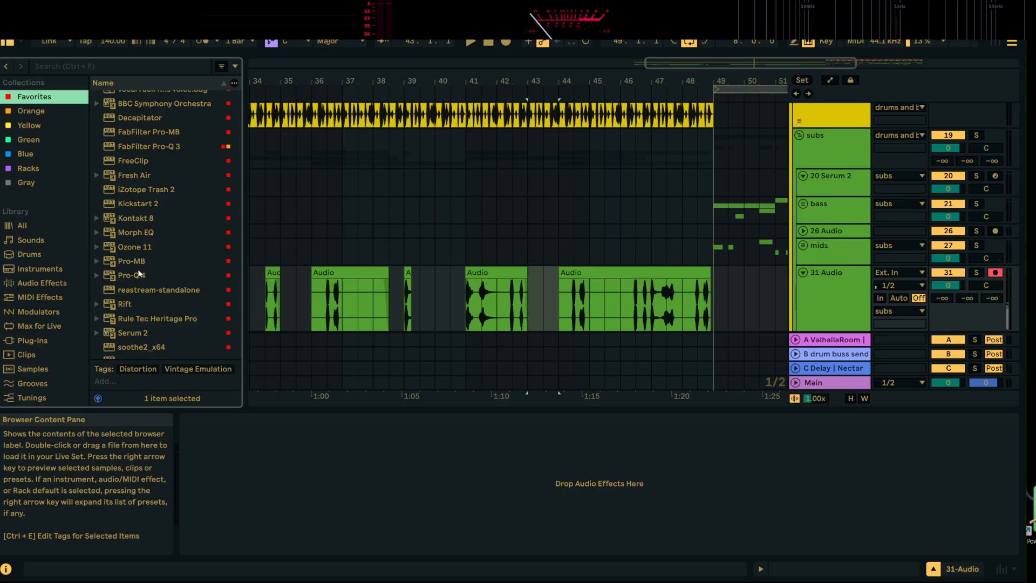
pyautogui.click(141, 278)
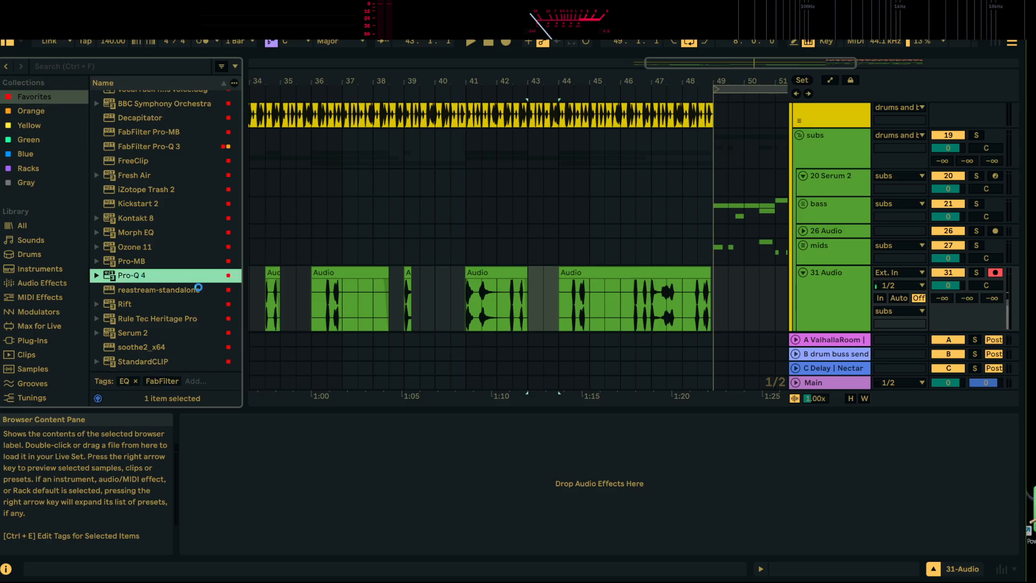
# Add an EQ band at about 15 Hz in Pro-Q 4 and set its shape to Low Cut
pyautogui.click(144, 243)
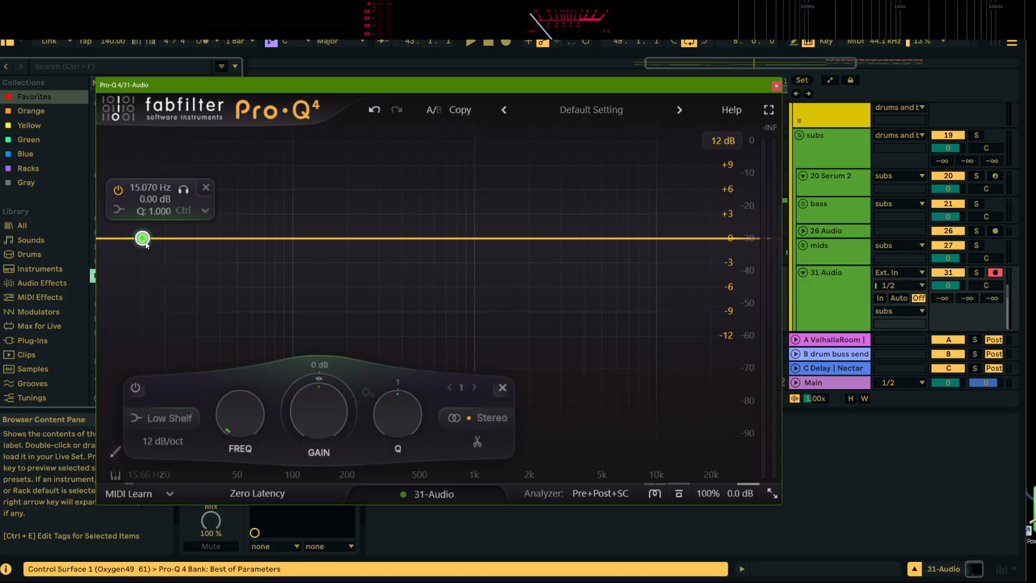
pyautogui.click(177, 425)
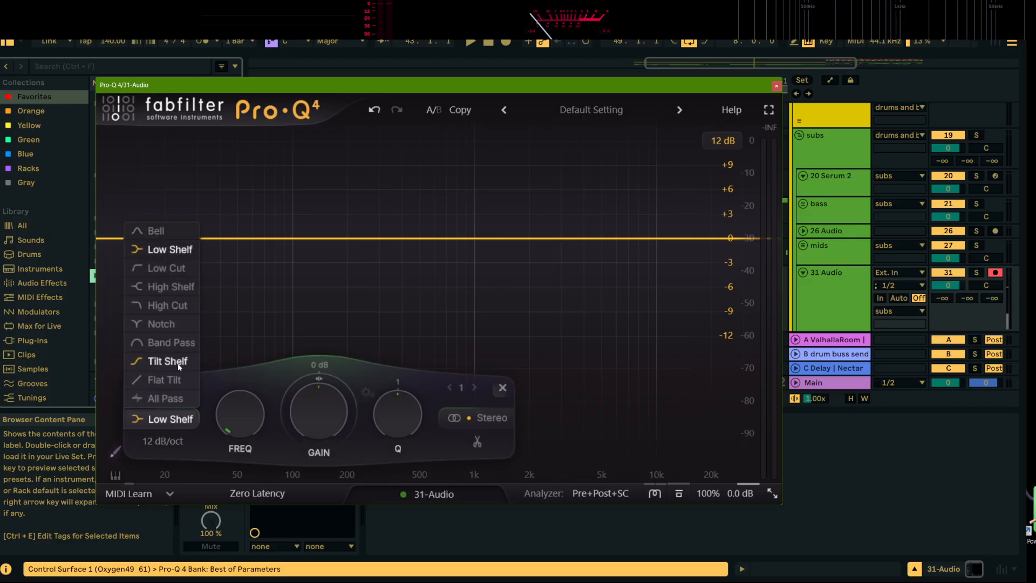
pyautogui.click(167, 268)
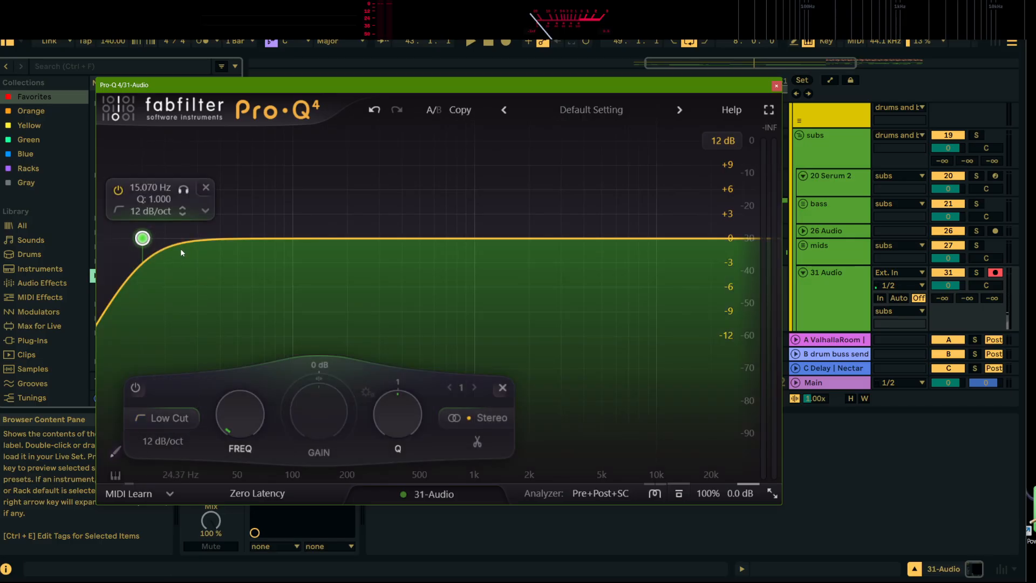
# Raise the low-cut band's frequency in Pro-Q 4, close the plug-in window and select track 31
pyautogui.moveTo(240, 413); pyautogui.dragTo(247, 244)
pyautogui.click(776, 85)
pyautogui.click(832, 280)
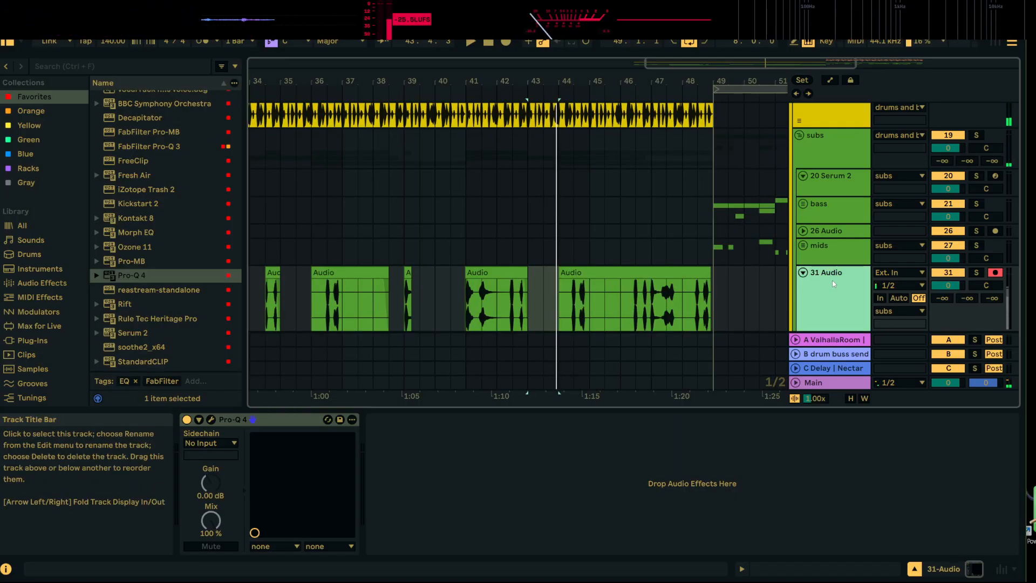
# Add Auto Filter to the favorites and load it after Pro-Q 4 on track 31
pyautogui.scroll(4, 159, 152)
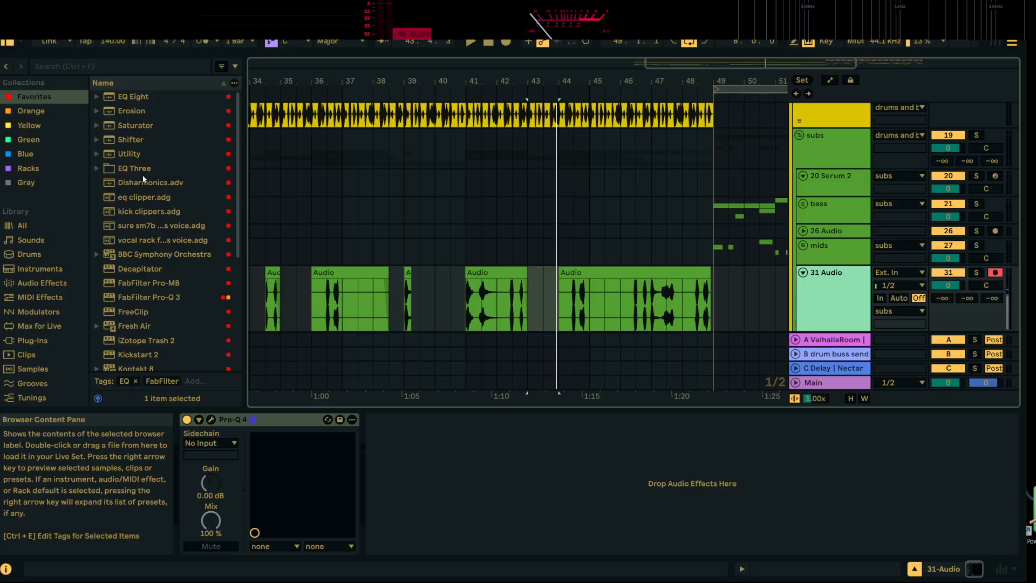
pyautogui.scroll(-4, 179, 251)
pyautogui.scroll(3, 175, 246)
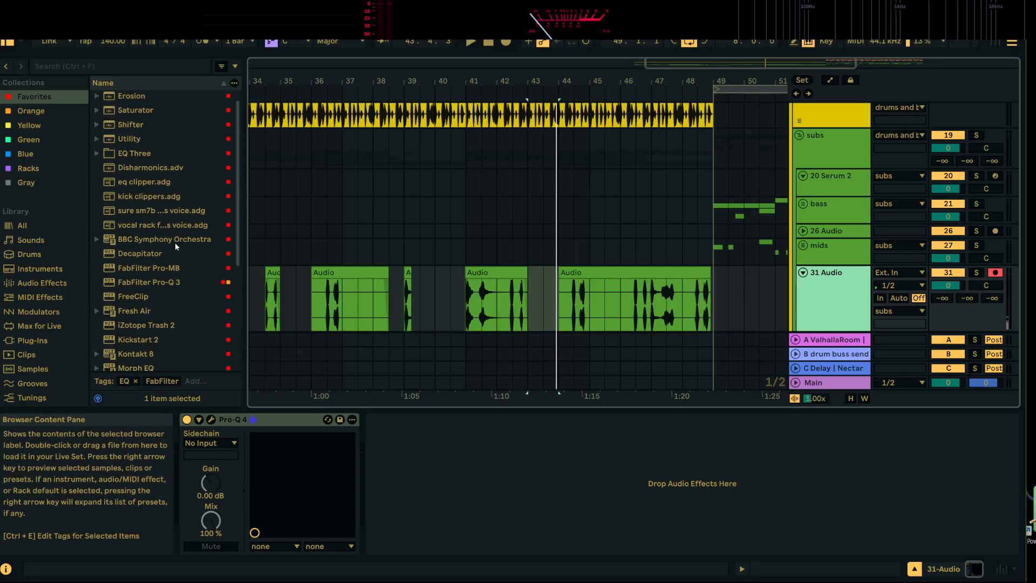
pyautogui.scroll(-8, 178, 221)
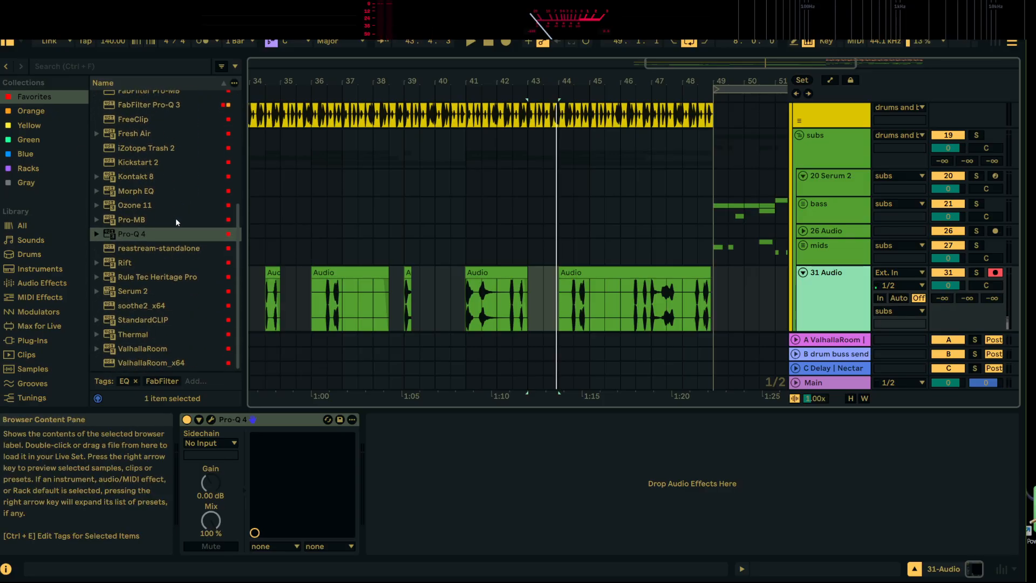
pyautogui.scroll(5, 173, 225)
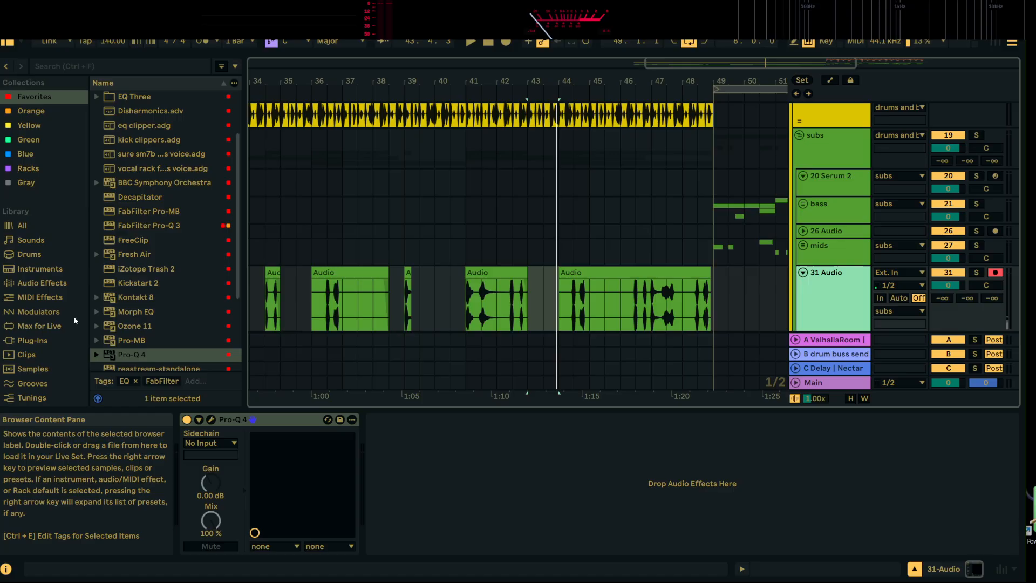
pyautogui.click(49, 277)
pyautogui.scroll(3, 143, 140)
pyautogui.click(140, 139)
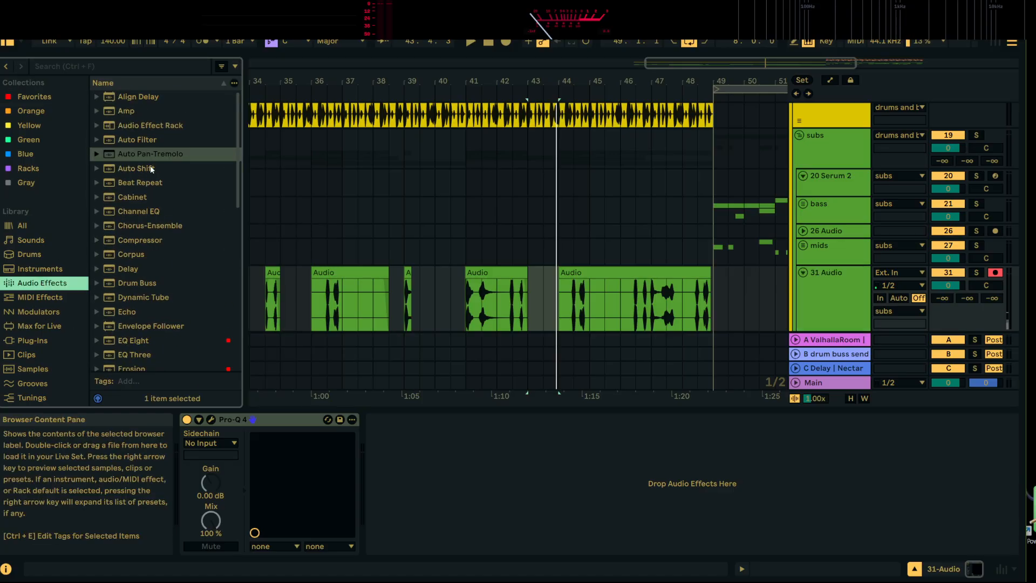
pyautogui.rightClick(144, 142)
pyautogui.click(172, 158)
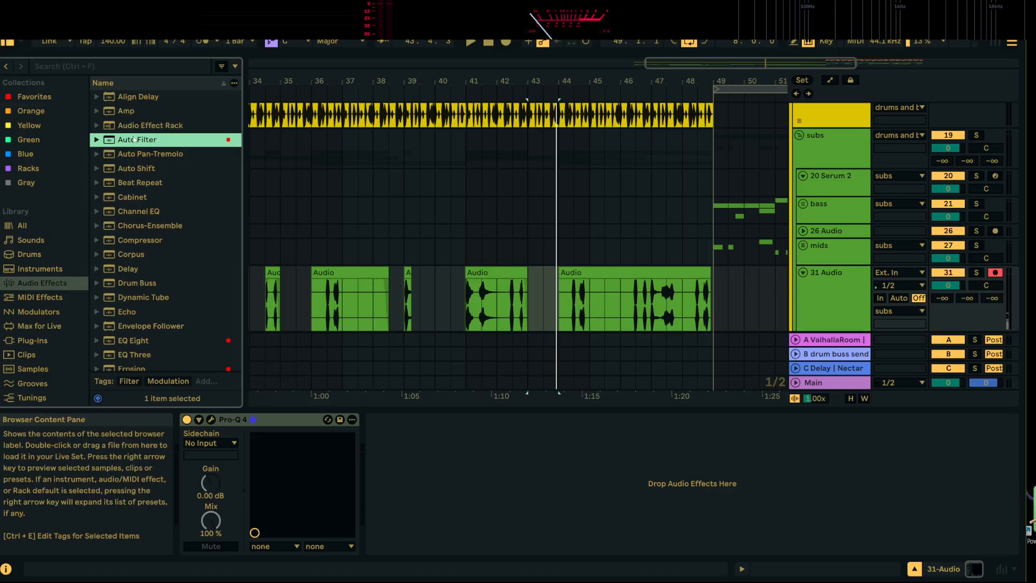
pyautogui.press('Return')
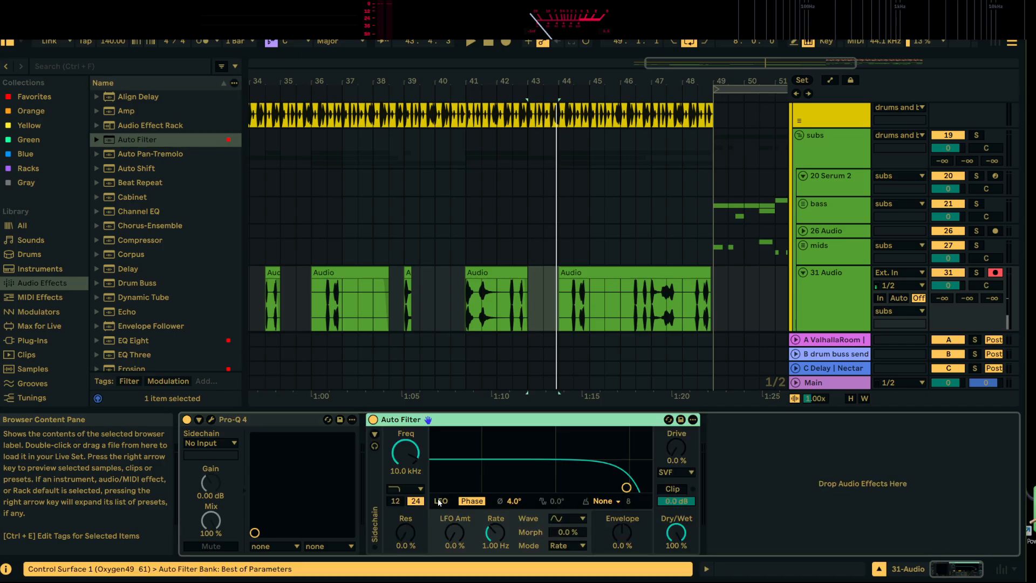
# Load the High-pass Slide Away preset into Auto Filter on track 31
pyautogui.click(405, 488)
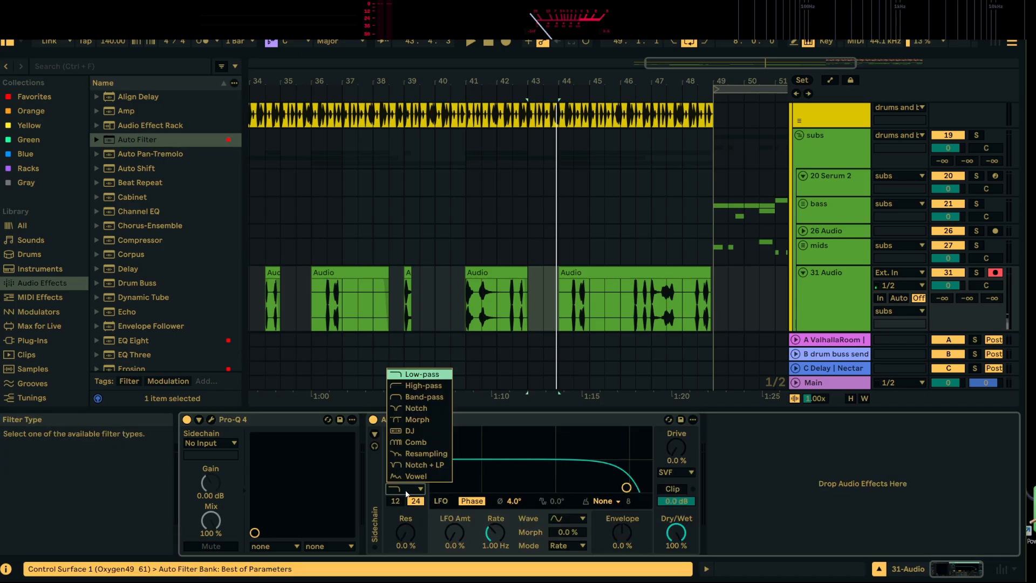
pyautogui.click(571, 420)
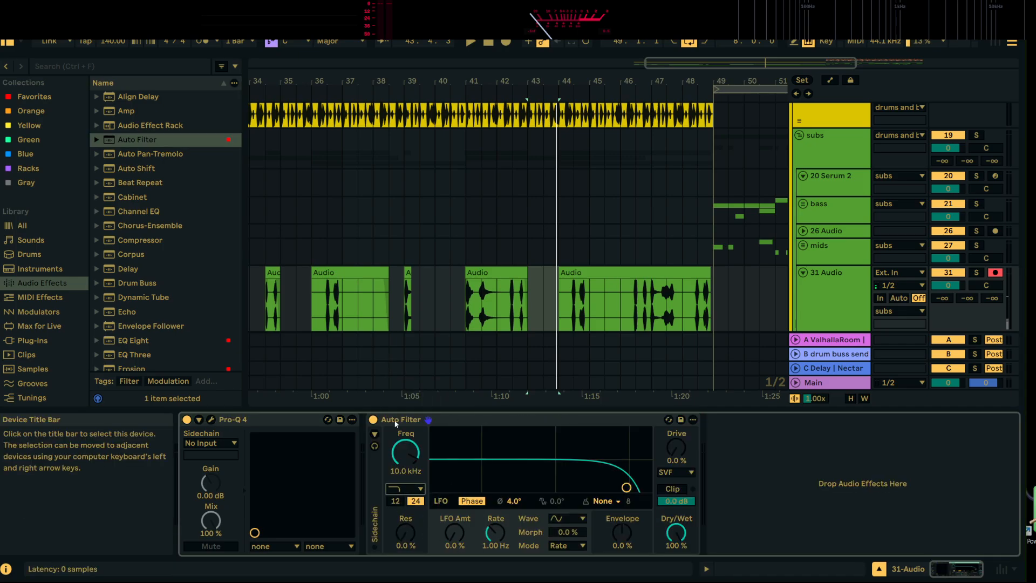
pyautogui.click(97, 139)
pyautogui.scroll(-3, 169, 271)
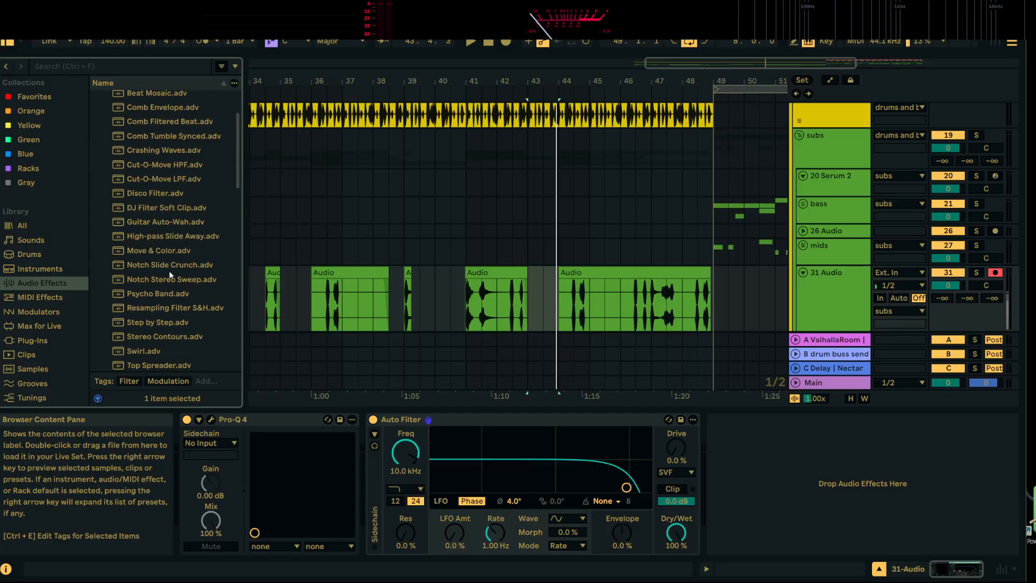
pyautogui.doubleClick(164, 237)
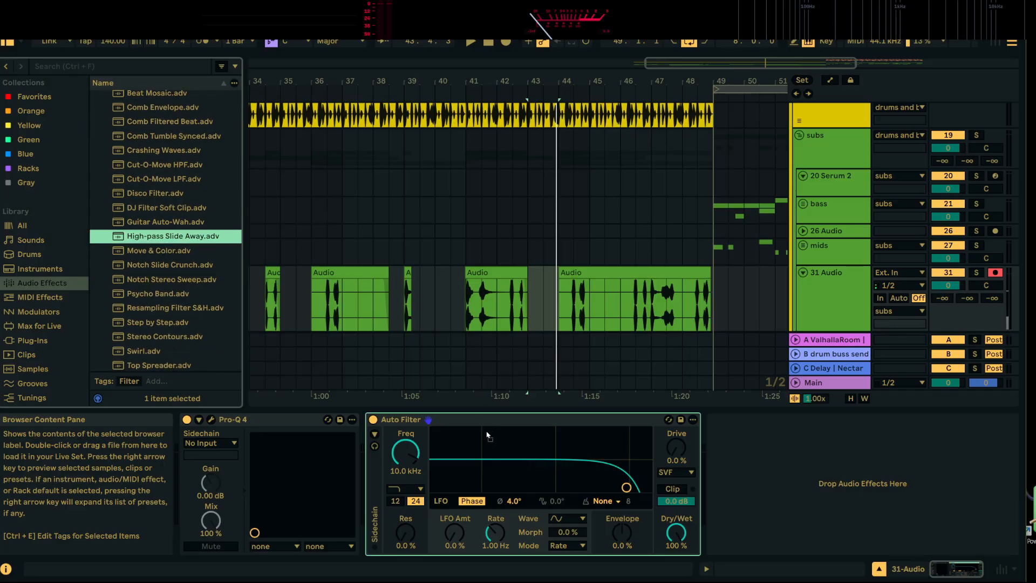
# Solo track 31 and audition the filtered mids from bar 33 and from the second clip at 34.3.1
pyautogui.press('space')
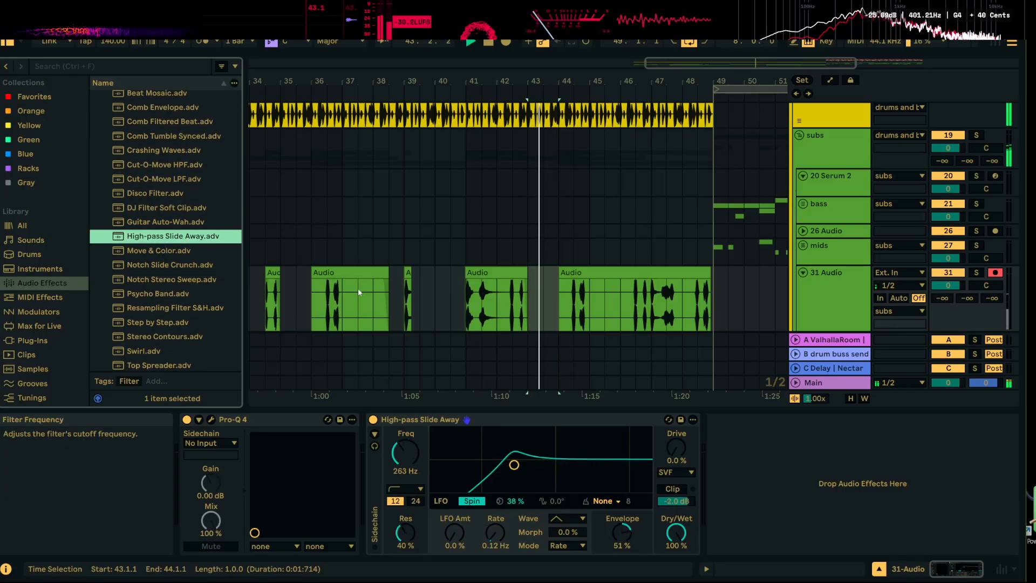
pyautogui.moveTo(459, 81); pyautogui.dragTo(508, 46)
pyautogui.click(441, 300)
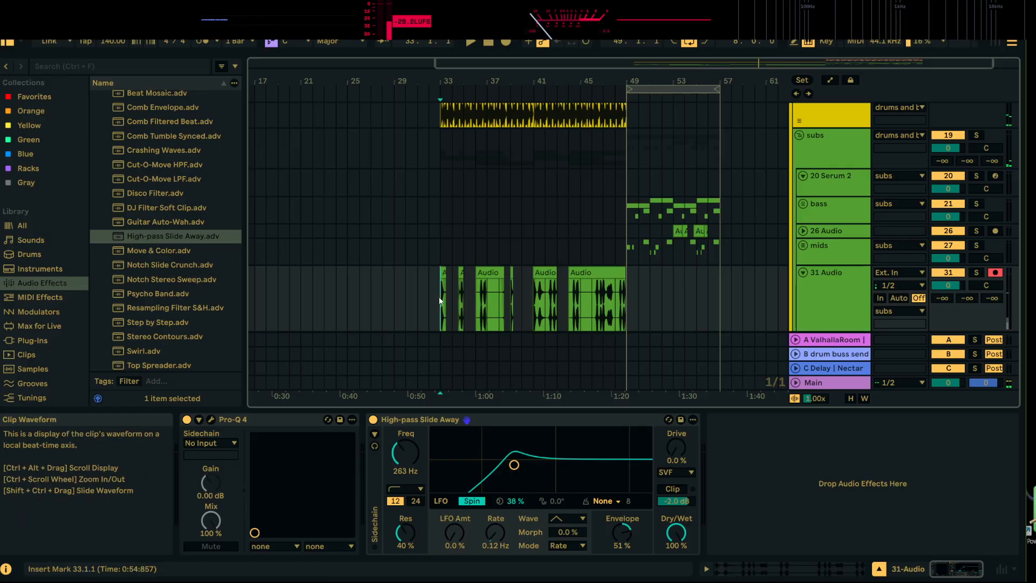
pyautogui.press('space')
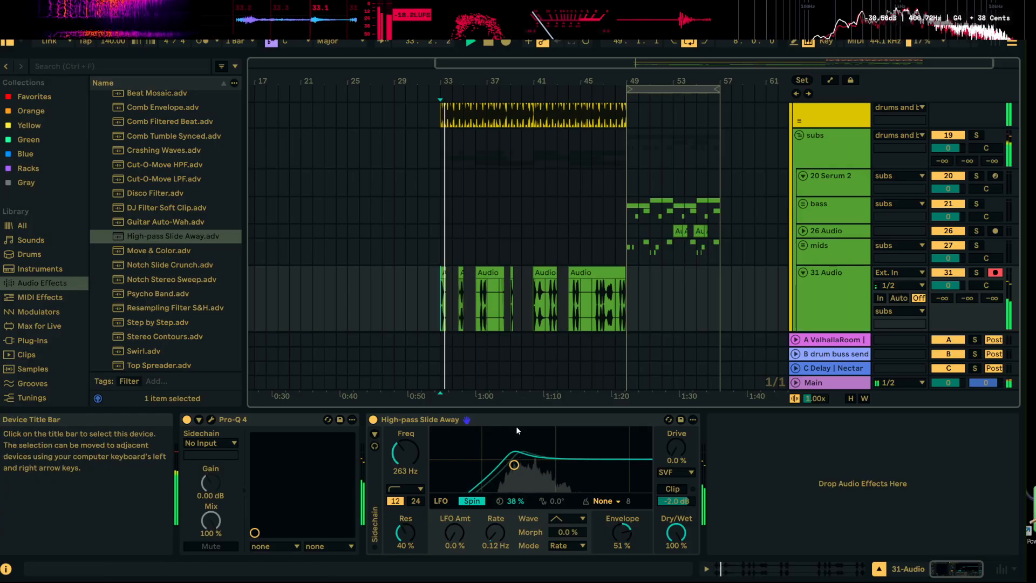
pyautogui.click(976, 272)
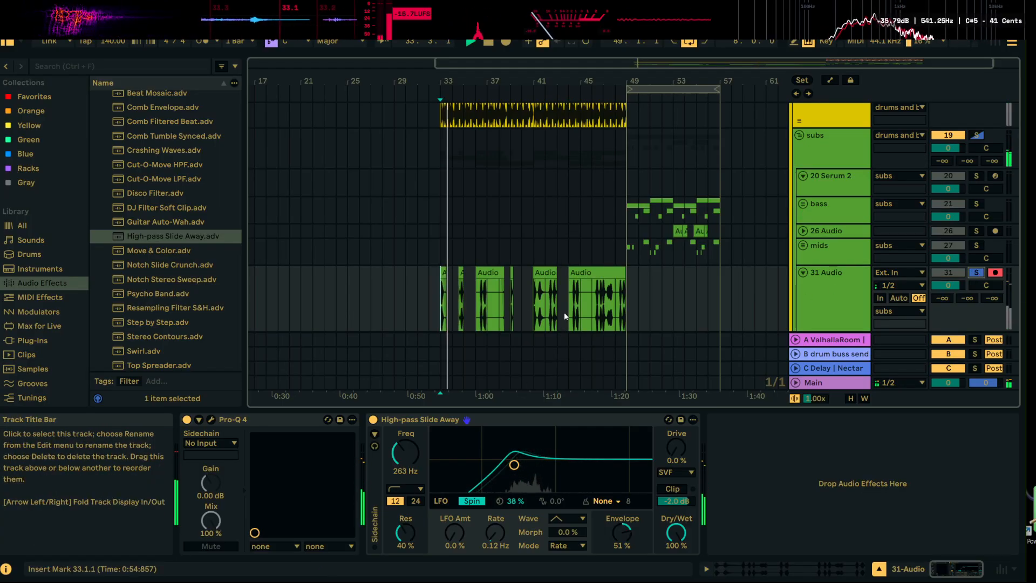
pyautogui.click(461, 273)
pyautogui.press('space')
pyautogui.press('space')
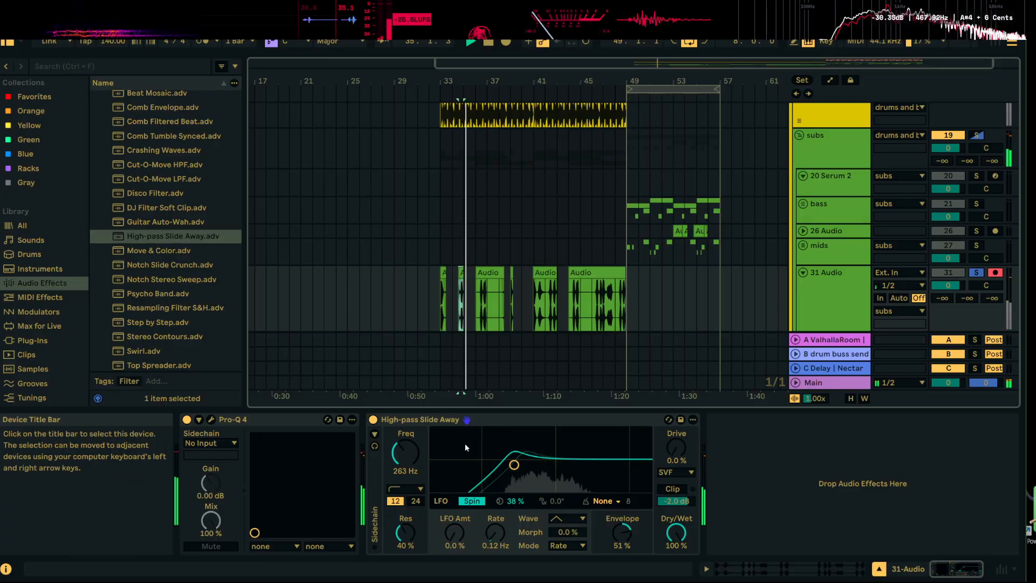
# Set the high-pass filter to a frequency of 176 Hz, resonance of 81% and LFO spin of 18% while auditioning the mids clip
pyautogui.moveTo(404, 452); pyautogui.dragTo(405, 456)
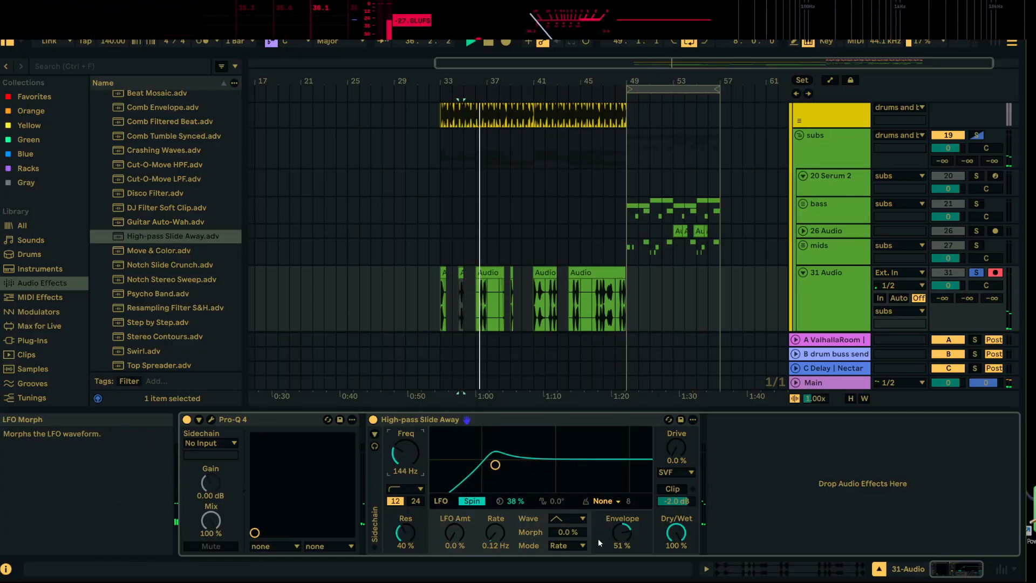
pyautogui.press('space')
pyautogui.press('space')
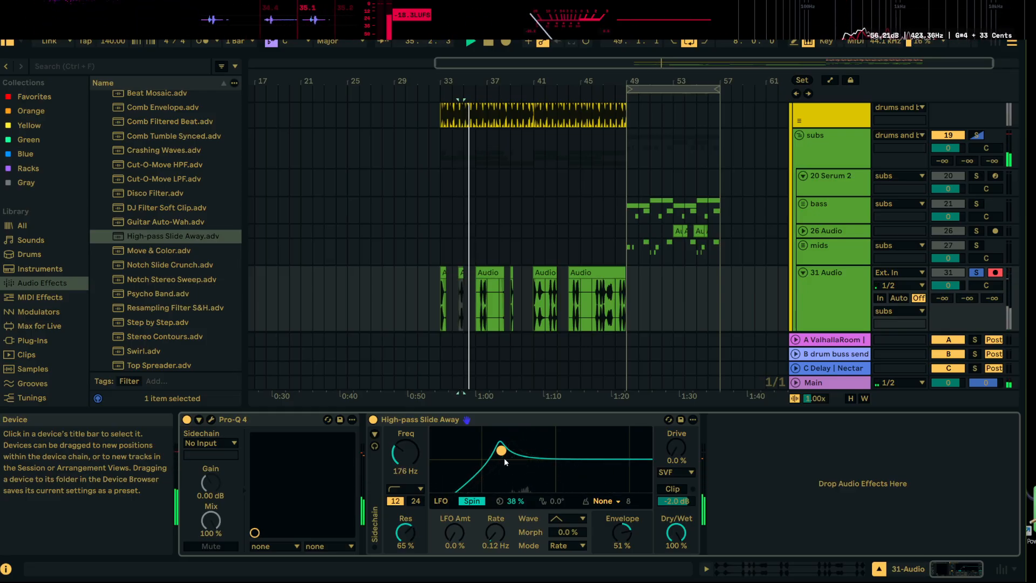
pyautogui.moveTo(517, 501); pyautogui.dragTo(516, 506)
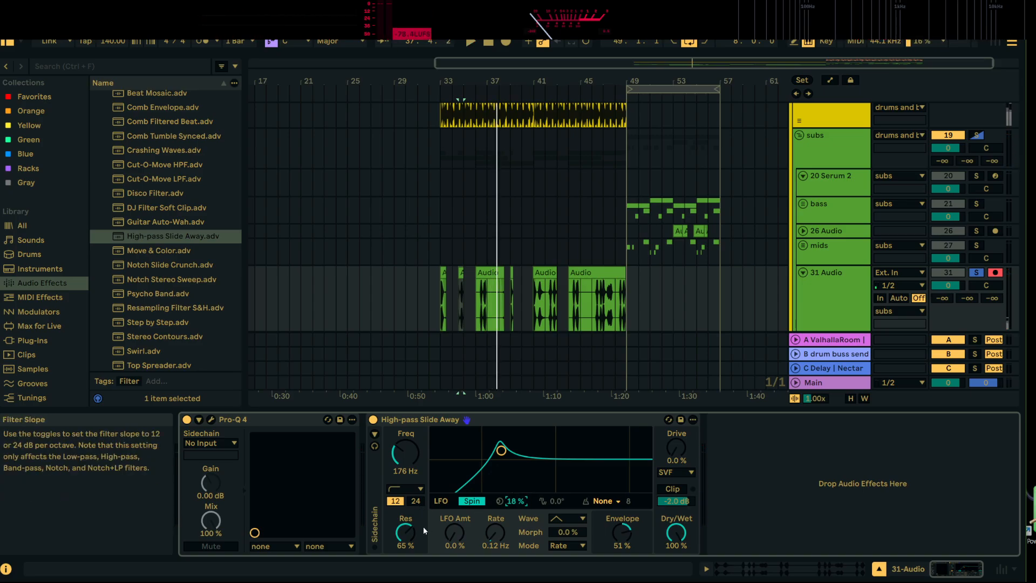
pyautogui.press('space')
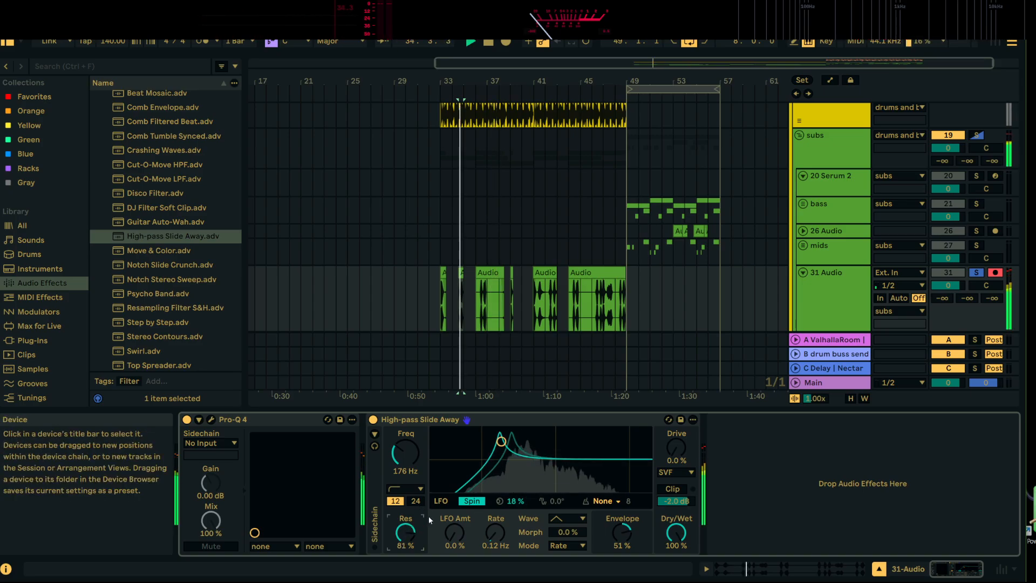
pyautogui.press('space')
pyautogui.press('space')
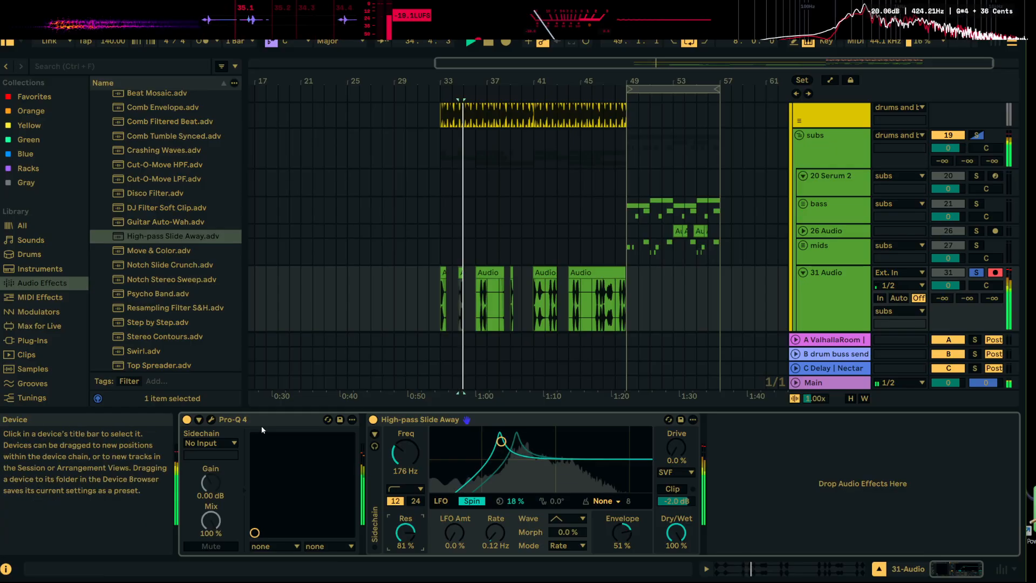
pyautogui.press('space')
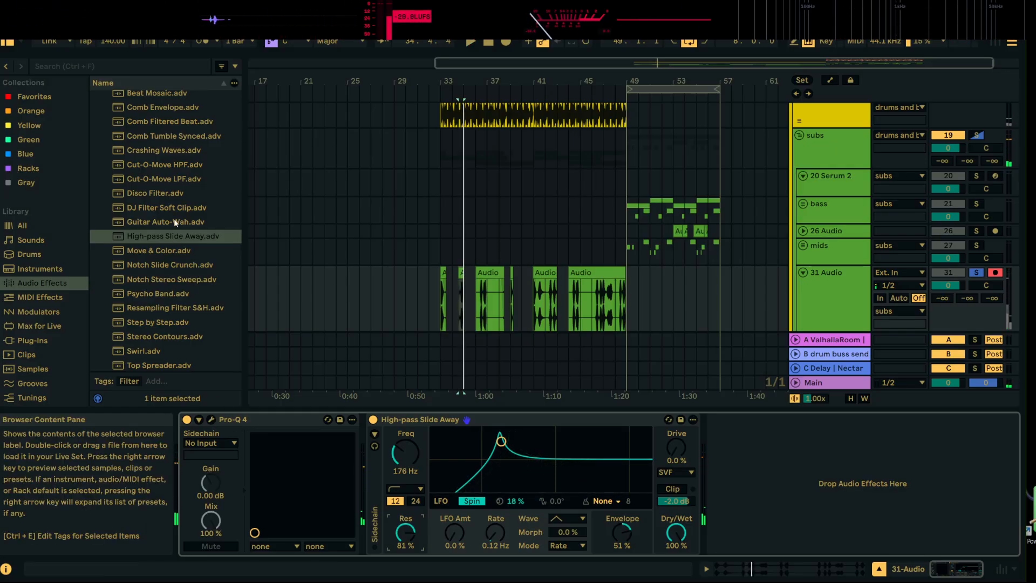
# Load ValhallaRoom from the favorites after Auto Filter on track 31 and play the mids through it
pyautogui.click(40, 96)
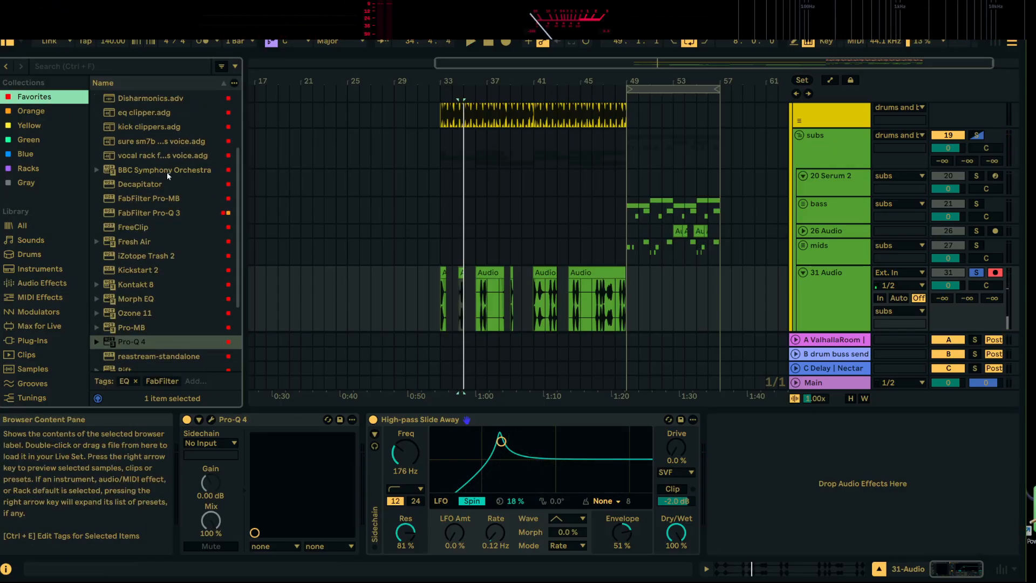
pyautogui.scroll(-2, 167, 172)
pyautogui.scroll(-5, 162, 232)
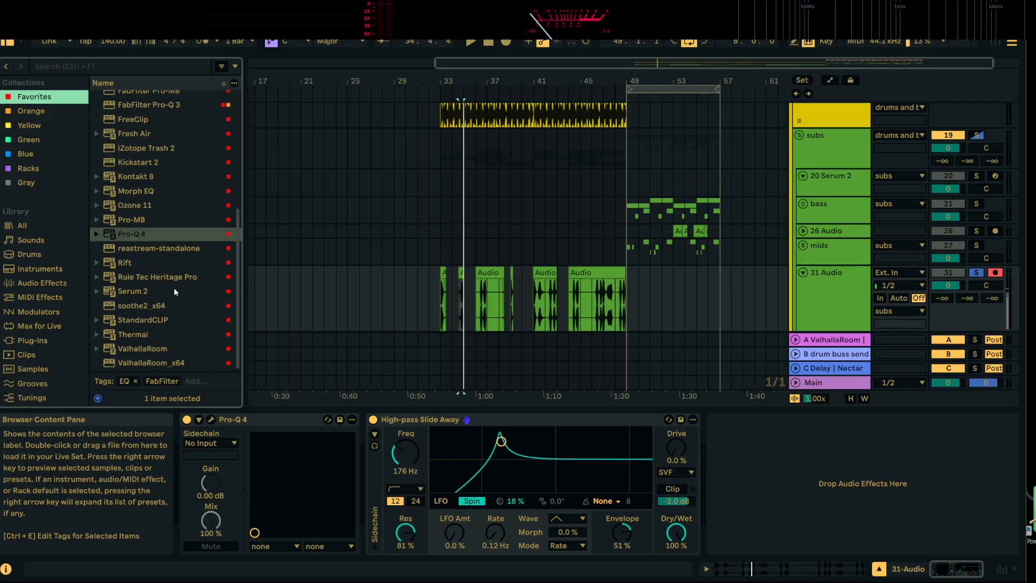
pyautogui.doubleClick(142, 348)
pyautogui.press('space')
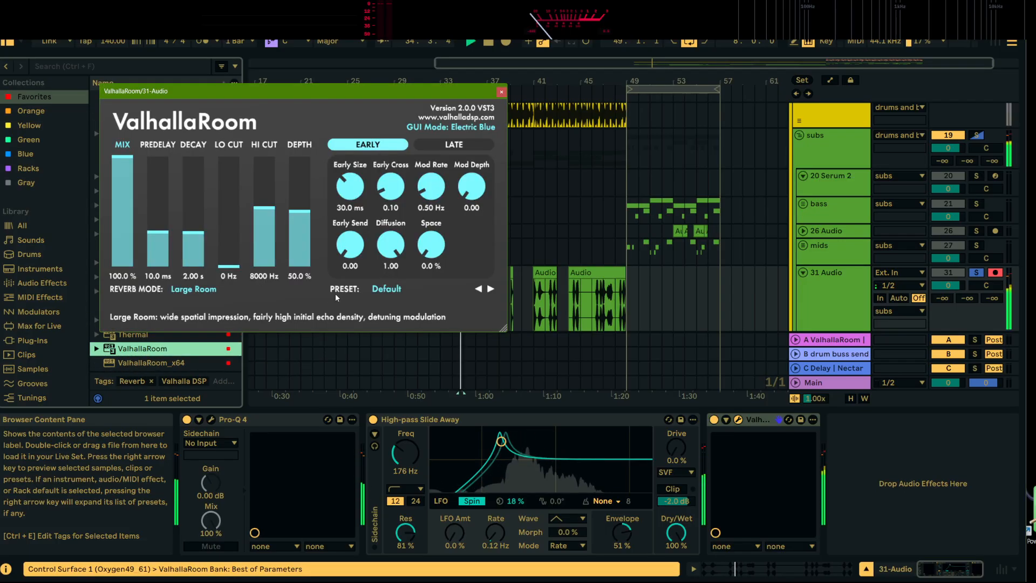
# Set ValhallaRoom's decay to 2.87 s, low cut to 150 Hz and high cut to 10260 Hz, and close its window
pyautogui.moveTo(229, 265); pyautogui.dragTo(271, 189)
pyautogui.moveTo(231, 233); pyautogui.dragTo(199, 220)
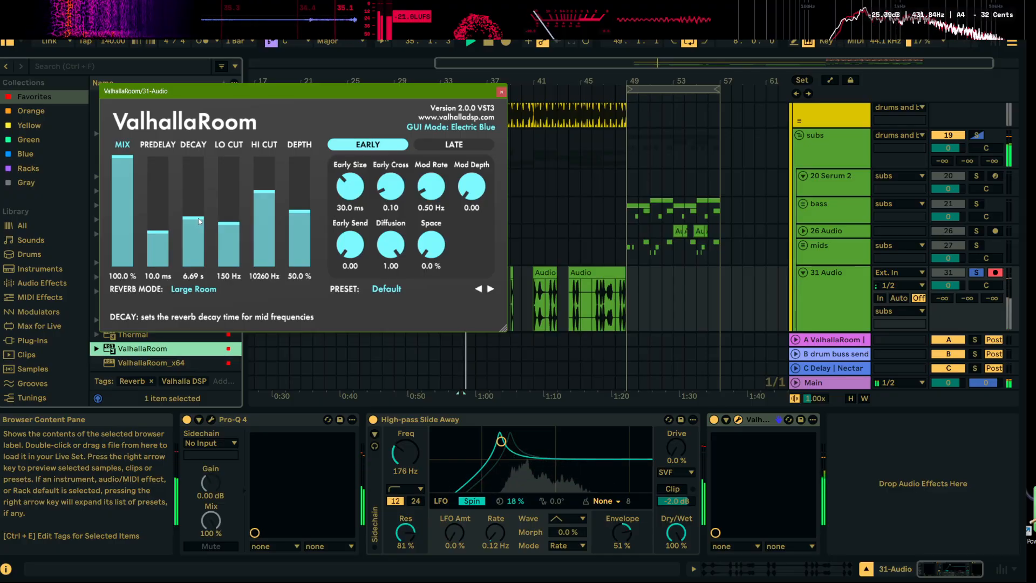
pyautogui.click(501, 92)
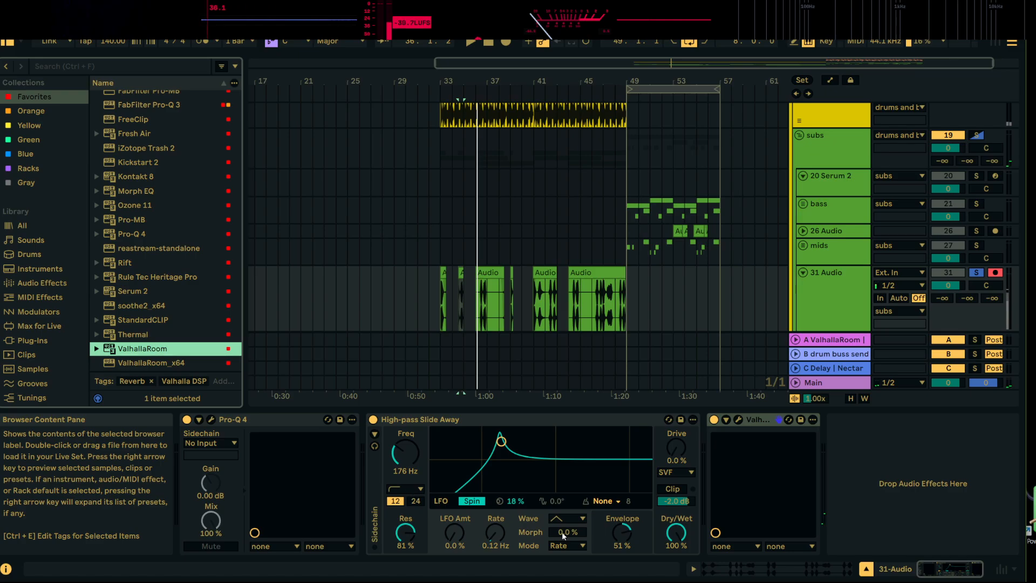
# Change the Auto Filter type to Low-pass and set its frequency to 203 Hz and resonance to 51% during playback
pyautogui.click(405, 489)
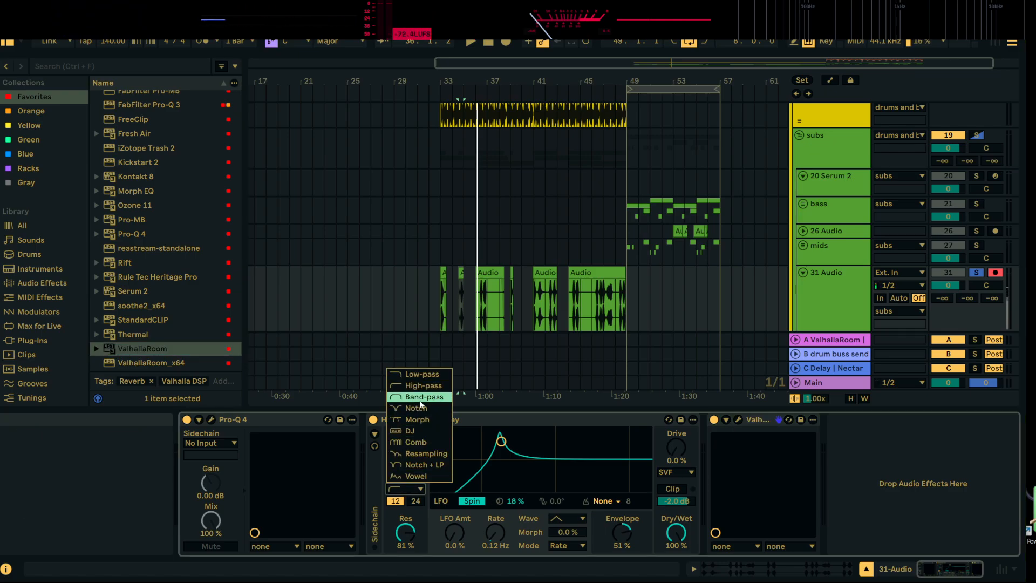
pyautogui.click(428, 377)
pyautogui.press('space')
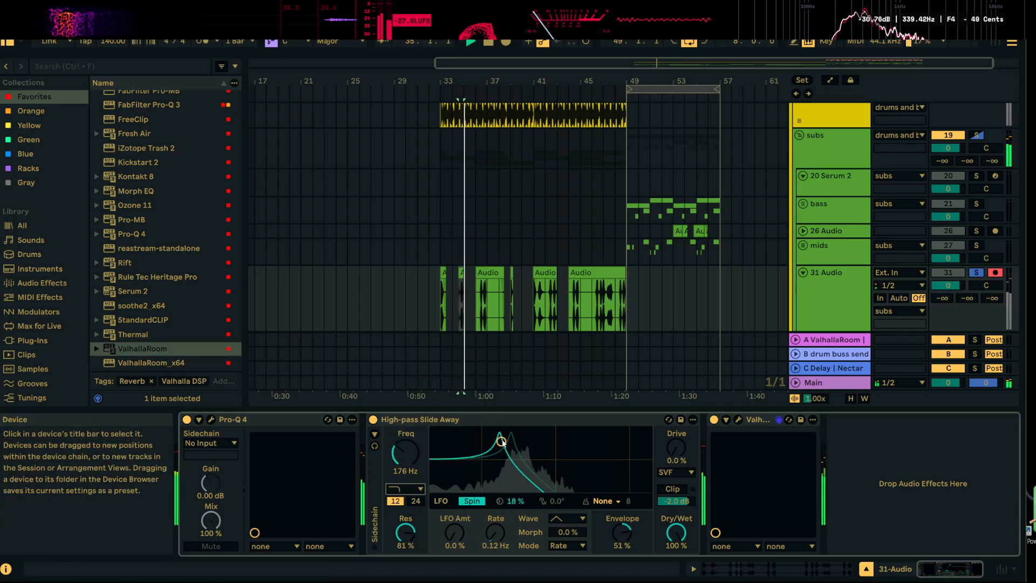
pyautogui.press('space')
pyautogui.press('space')
pyautogui.moveTo(501, 442)
pyautogui.mouseDown()
pyautogui.moveTo(538, 454)
pyautogui.moveTo(506, 458)
pyautogui.mouseUp()
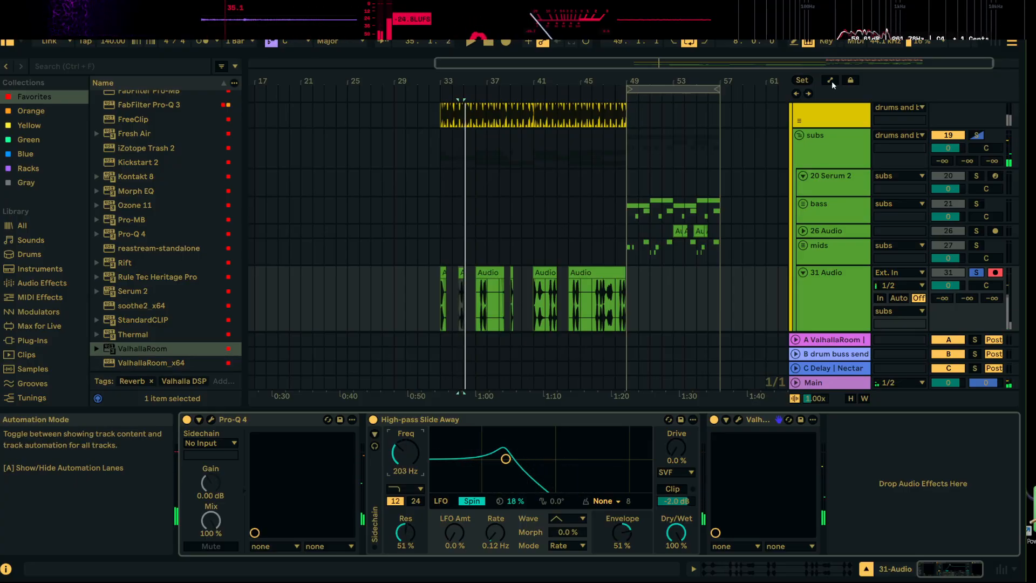
# Automate the filter frequency on track 31 to rise from 203 Hz at bar 33 until bar 49, and play it with the track unsoloed
pyautogui.press('a')
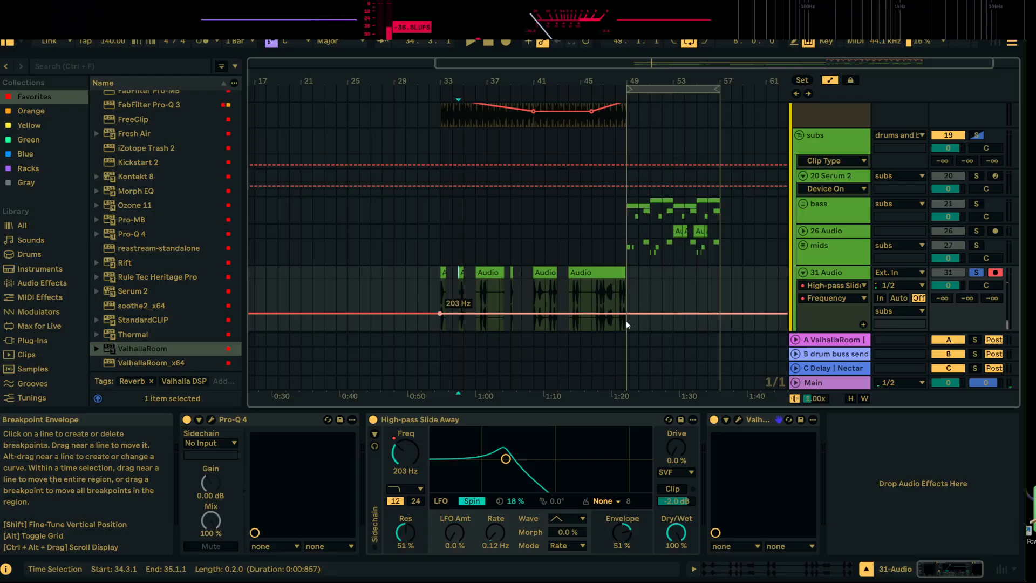
pyautogui.moveTo(626, 314); pyautogui.dragTo(626, 294)
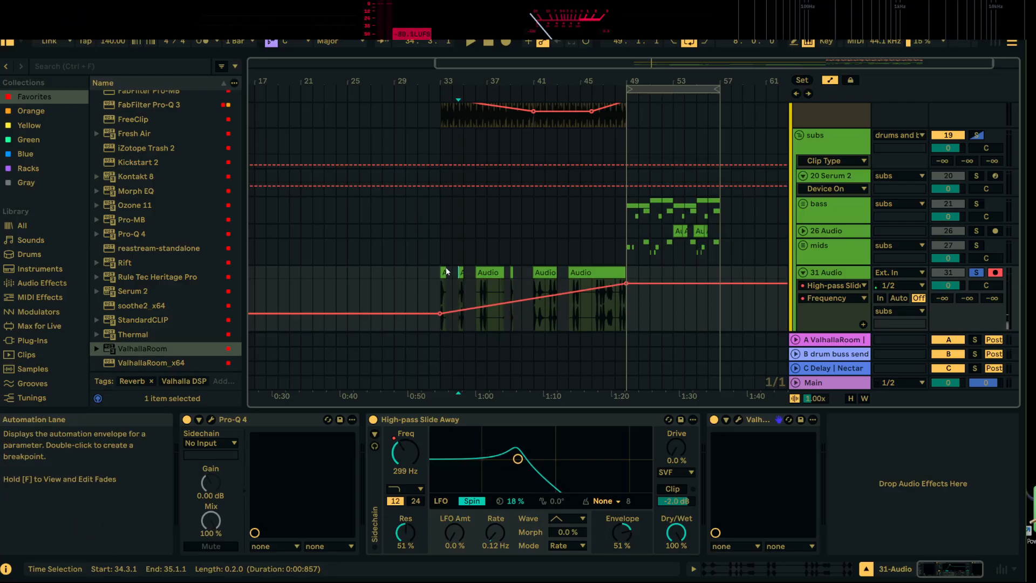
pyautogui.press('space')
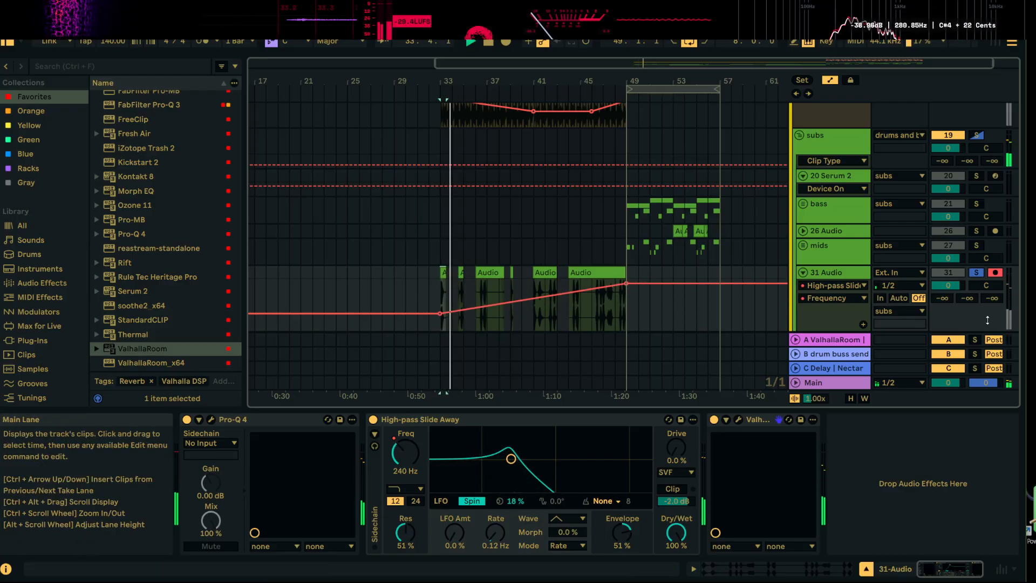
pyautogui.click(976, 272)
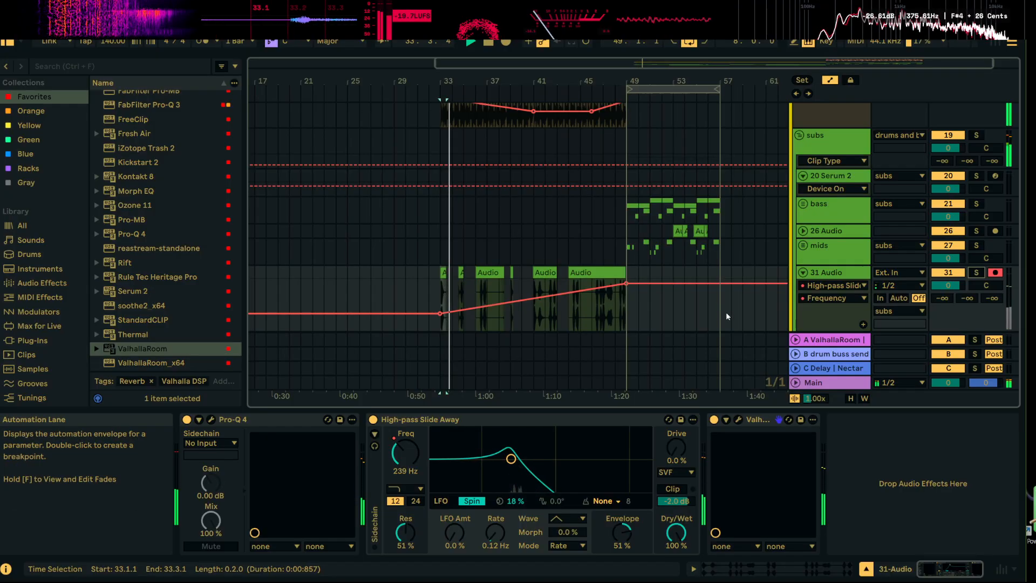
# Play the section from bar 33 to hear track 31's chopped mids with the rising filter automation
pyautogui.scroll(-3, 726, 312)
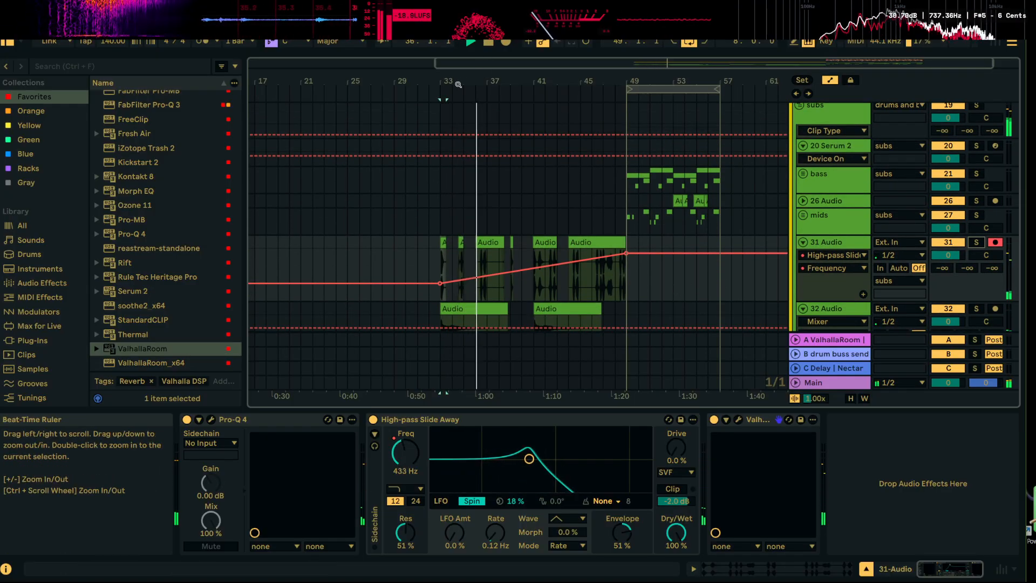
pyautogui.scroll(5, 471, 257)
pyautogui.click(455, 246)
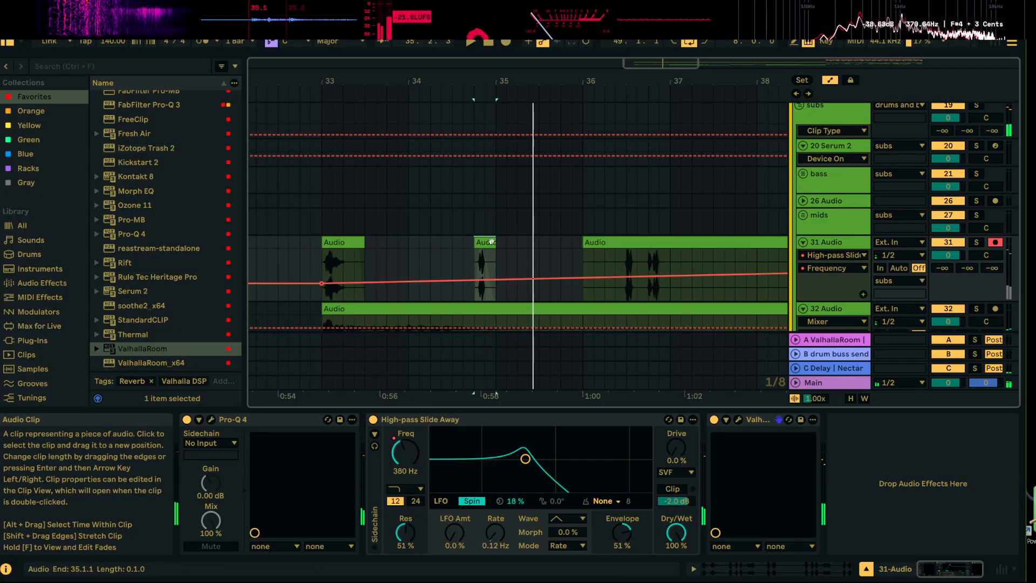
pyautogui.rightClick(491, 240)
pyautogui.click(482, 193)
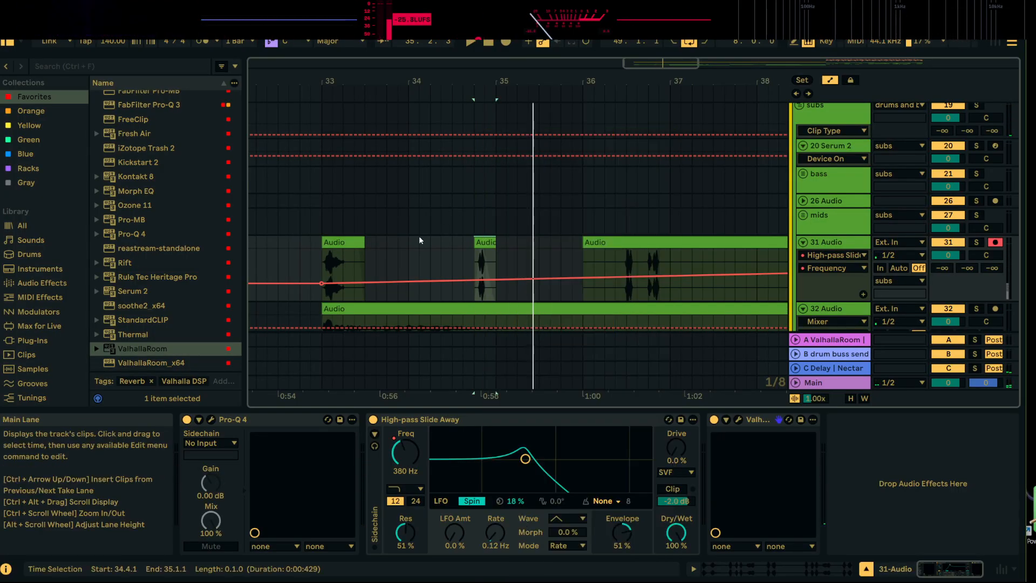
pyautogui.press('space')
pyautogui.click(347, 242)
pyautogui.press('space')
pyautogui.press('space')
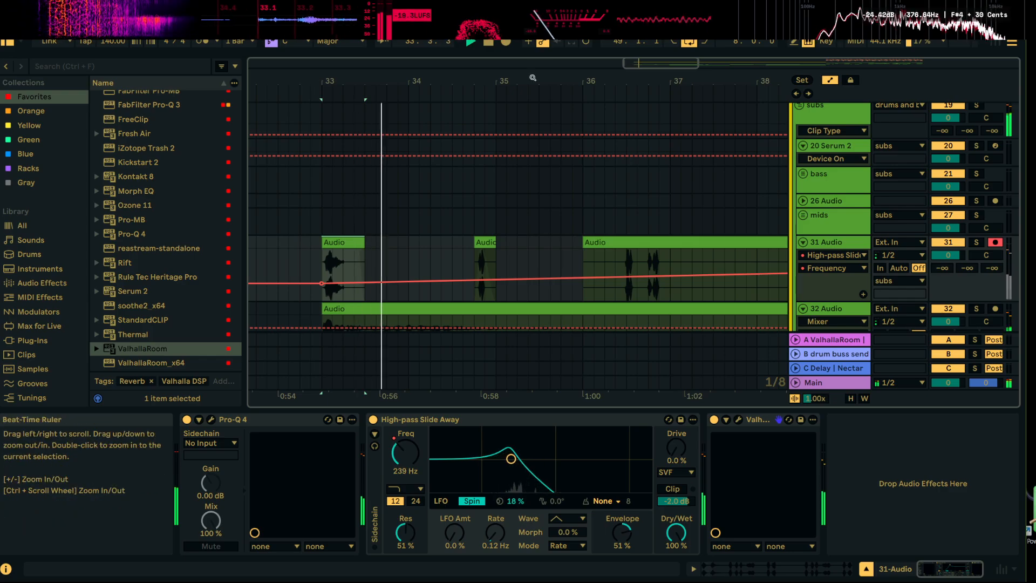
pyautogui.moveTo(532, 77); pyautogui.dragTo(405, 55)
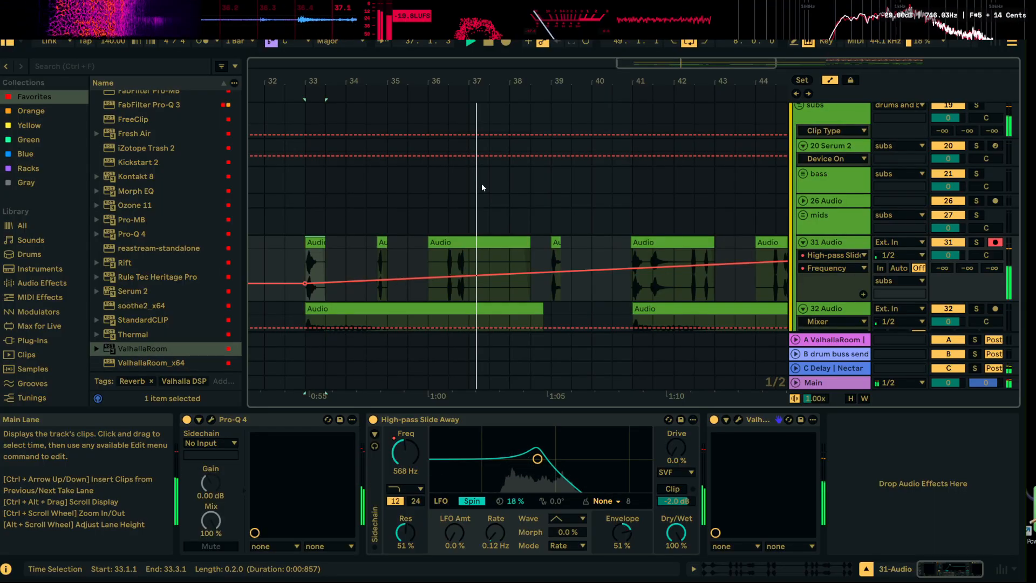
pyautogui.moveTo(578, 81); pyautogui.dragTo(444, 57)
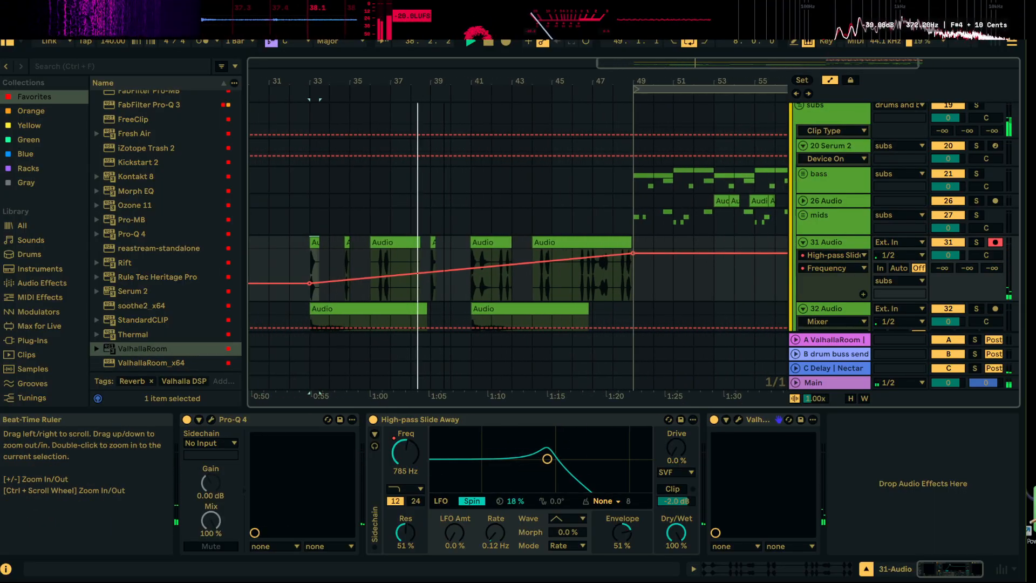
# Unfold the drums group and hide the automation lanes in the arrangement
pyautogui.scroll(5, 519, 293)
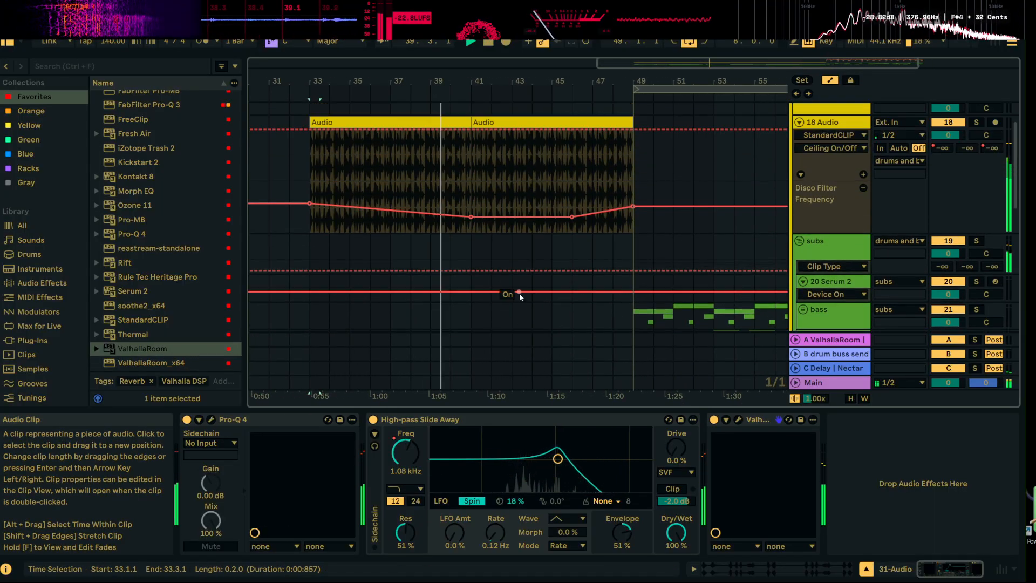
pyautogui.scroll(2, 519, 293)
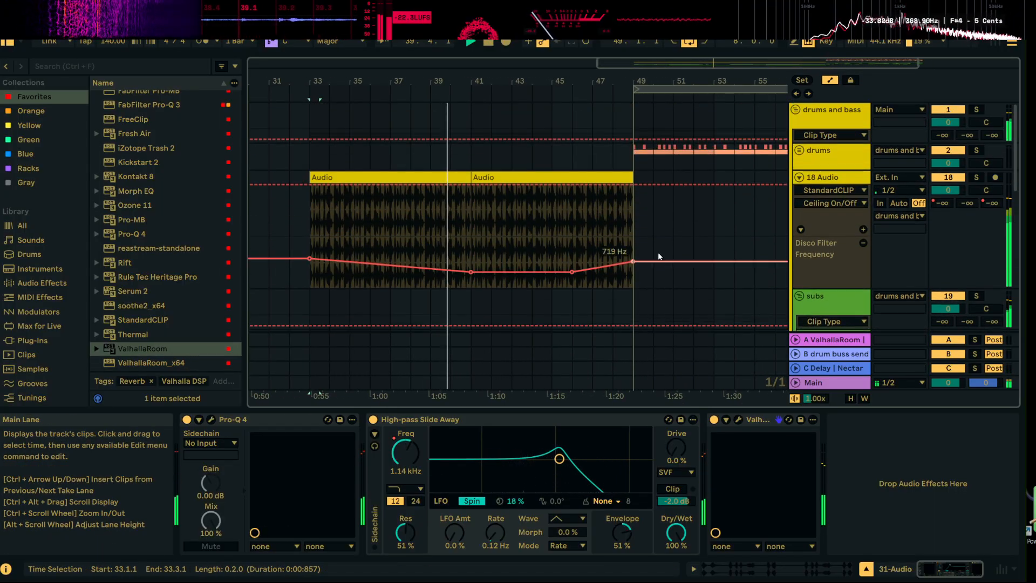
pyautogui.click(799, 151)
pyautogui.scroll(-2, 841, 167)
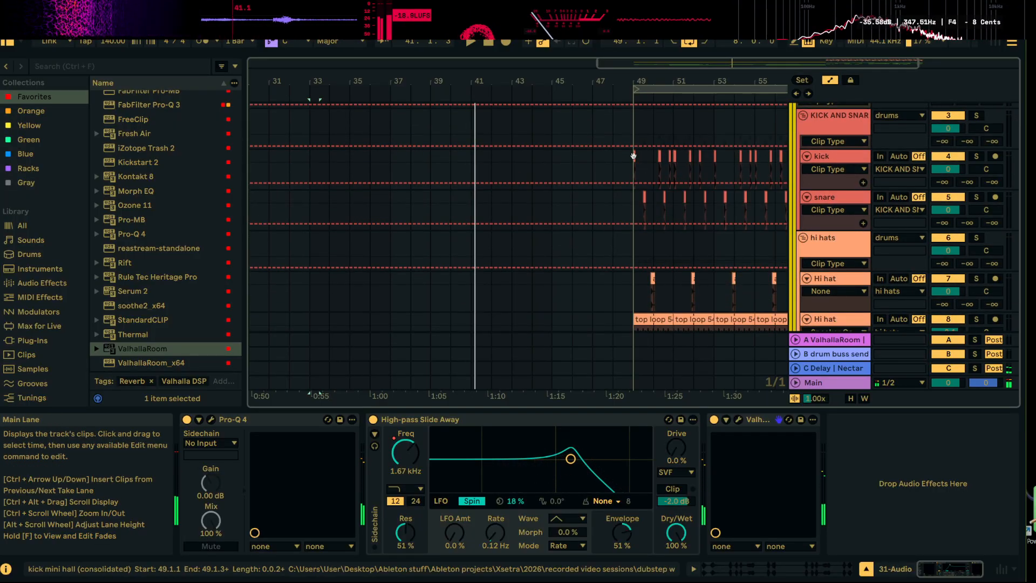
pyautogui.press('a')
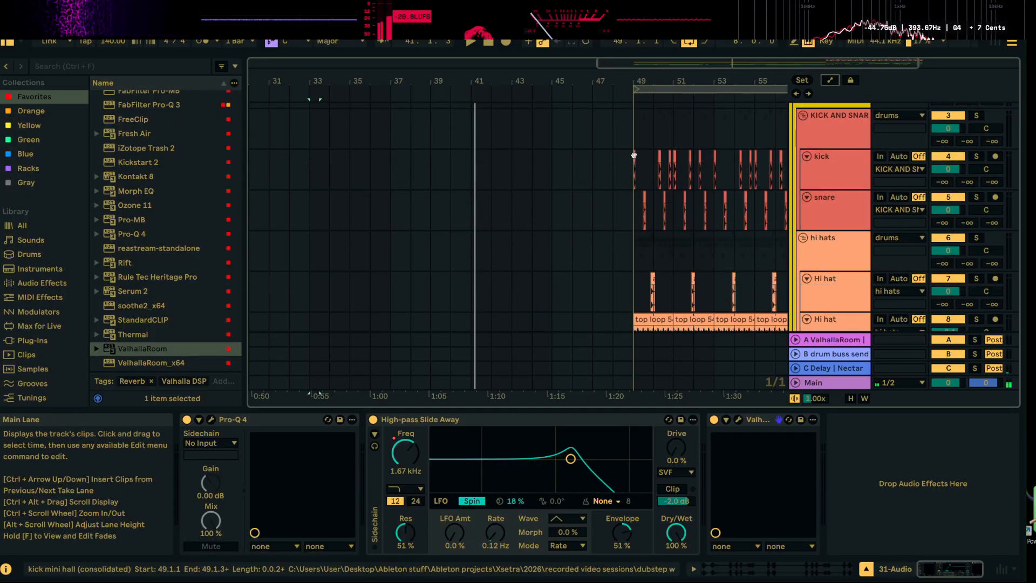
# Copy the kick clip at bar 49 and paste it at bar 41 on the kick track
pyautogui.rightClick(634, 156)
pyautogui.press('Escape')
pyautogui.click(474, 171)
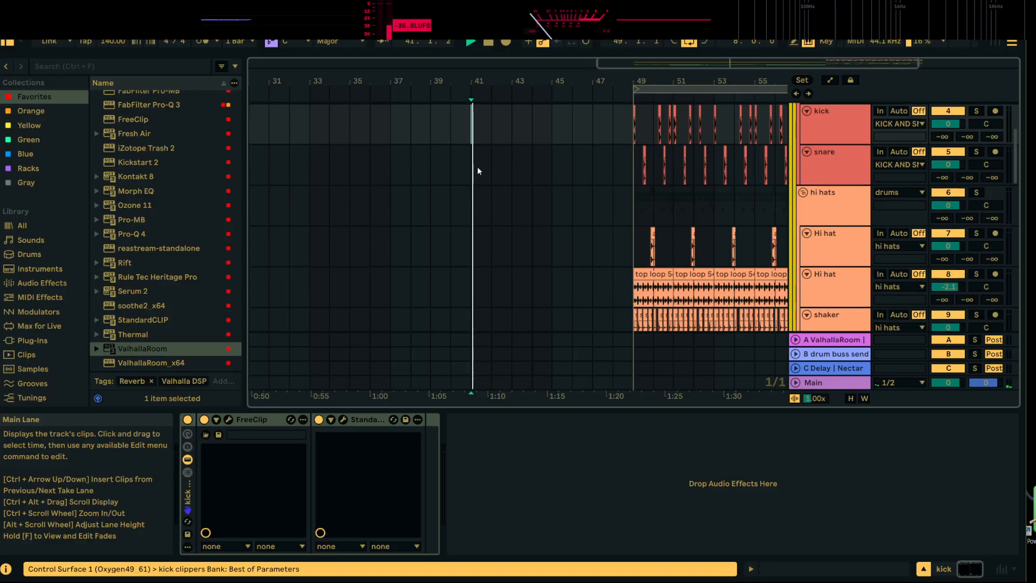
pyautogui.scroll(-5, 480, 157)
pyautogui.scroll(2, 488, 143)
pyautogui.scroll(2, 480, 145)
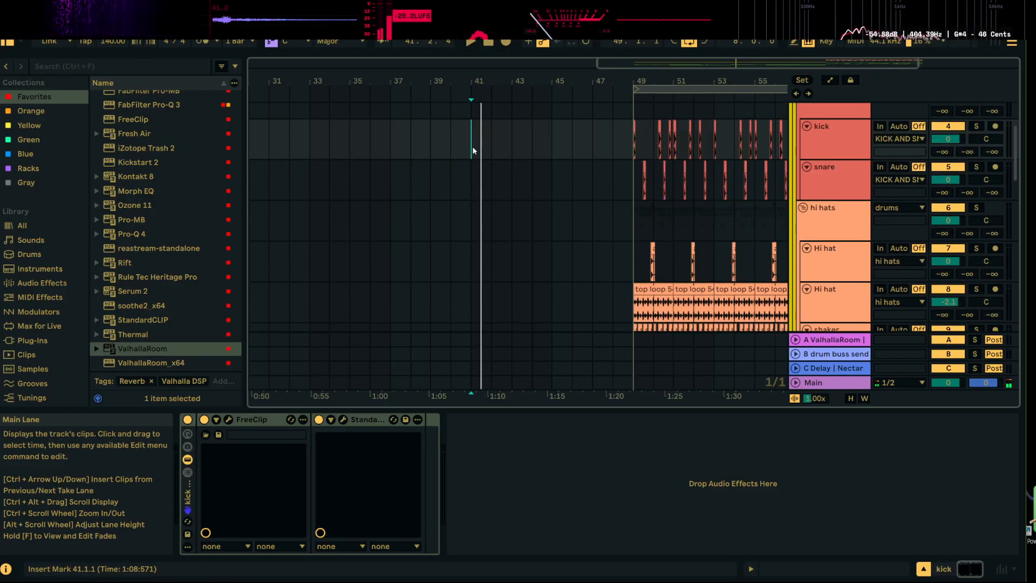
pyautogui.moveTo(473, 151); pyautogui.dragTo(476, 152)
# Load Kickstart 2 from the favorites after StandardCLIP on track 18
pyautogui.scroll(-8, 488, 149)
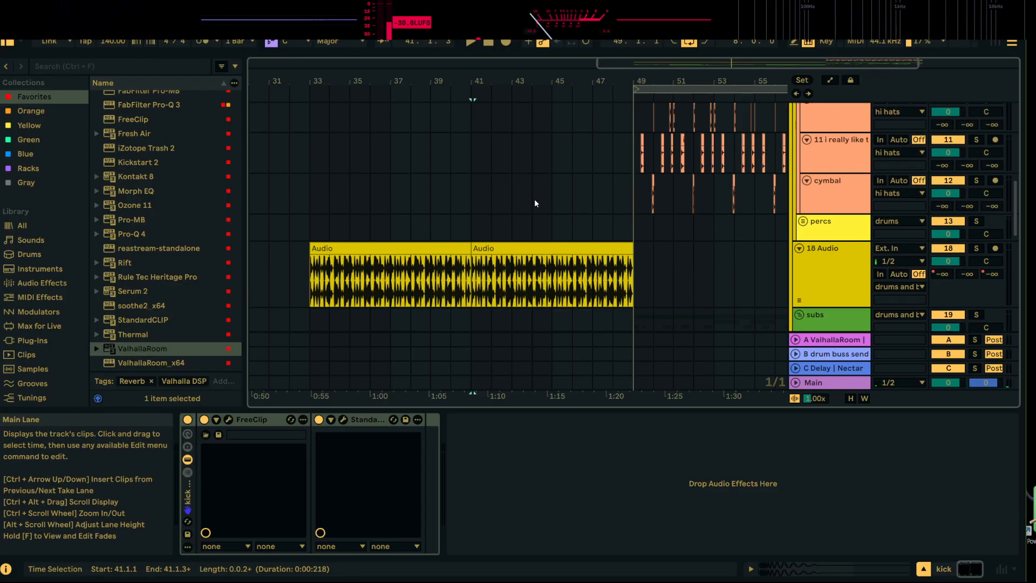
pyautogui.scroll(-4, 540, 205)
pyautogui.scroll(3, 555, 198)
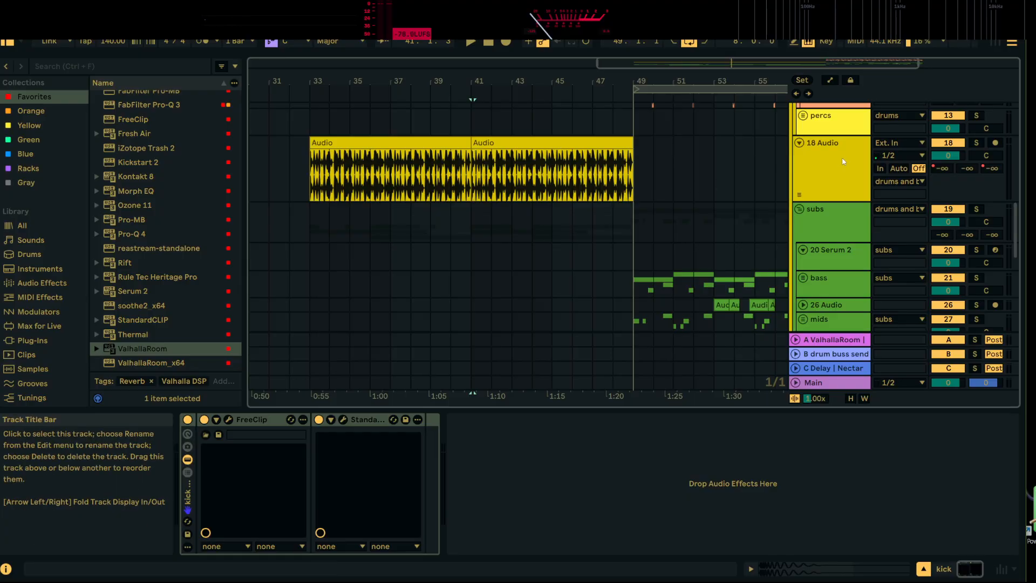
pyautogui.click(843, 162)
pyautogui.scroll(4, 470, 293)
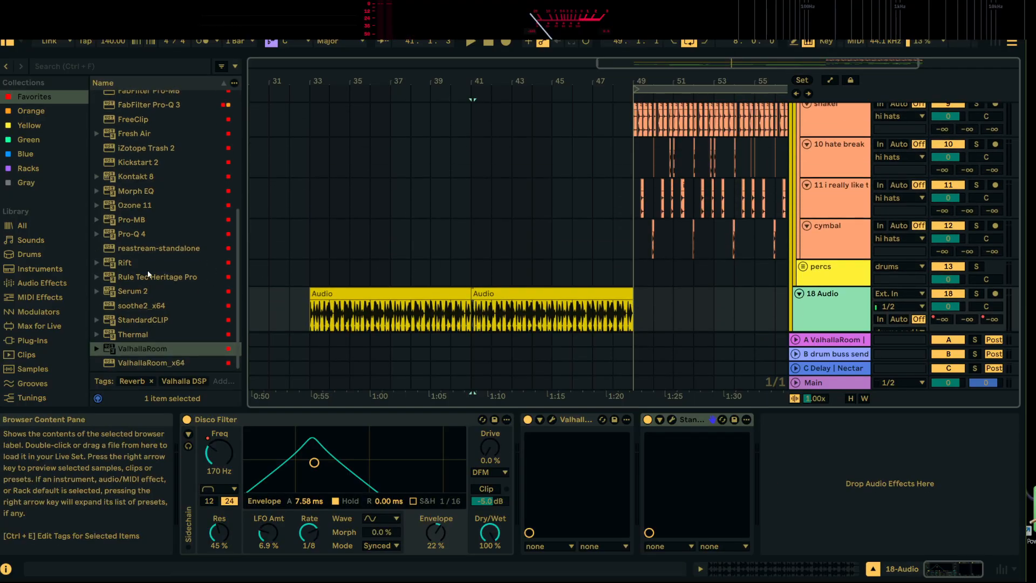
pyautogui.scroll(3, 149, 259)
pyautogui.doubleClick(151, 208)
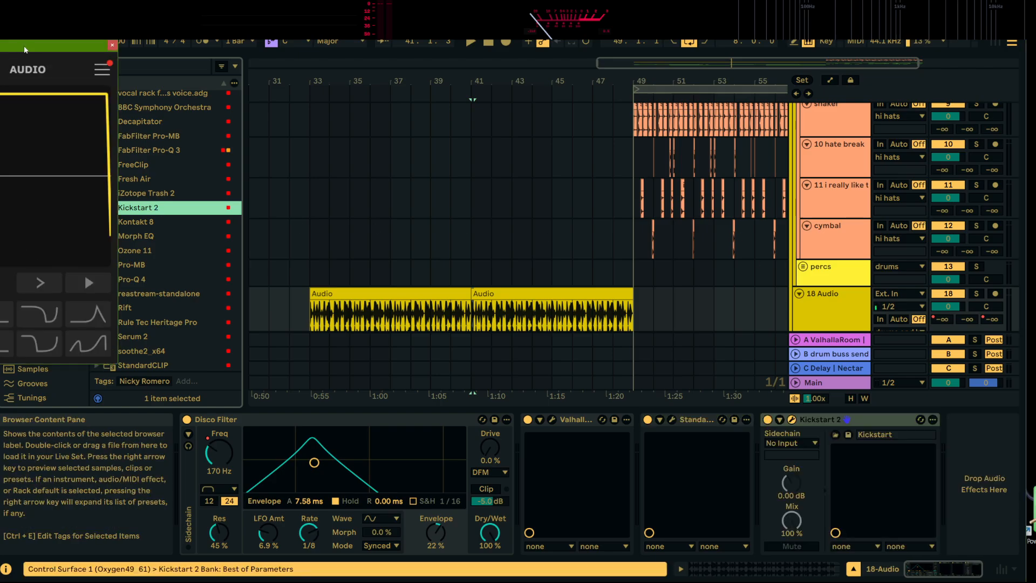
# Set Kickstart 2 to Audio triggering with the fifth curve shape and choose its external sidechain source
pyautogui.click(597, 111)
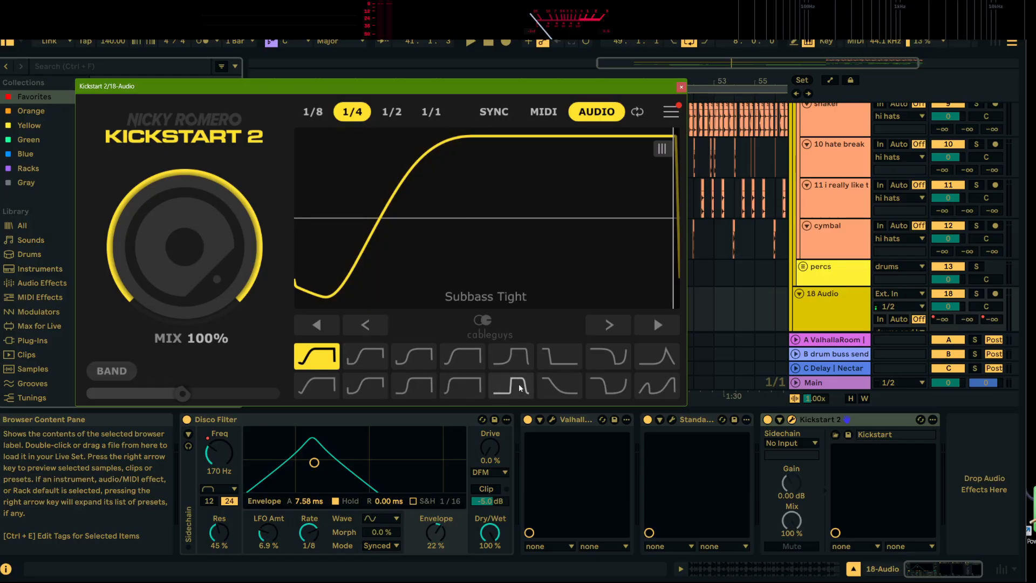
pyautogui.click(514, 358)
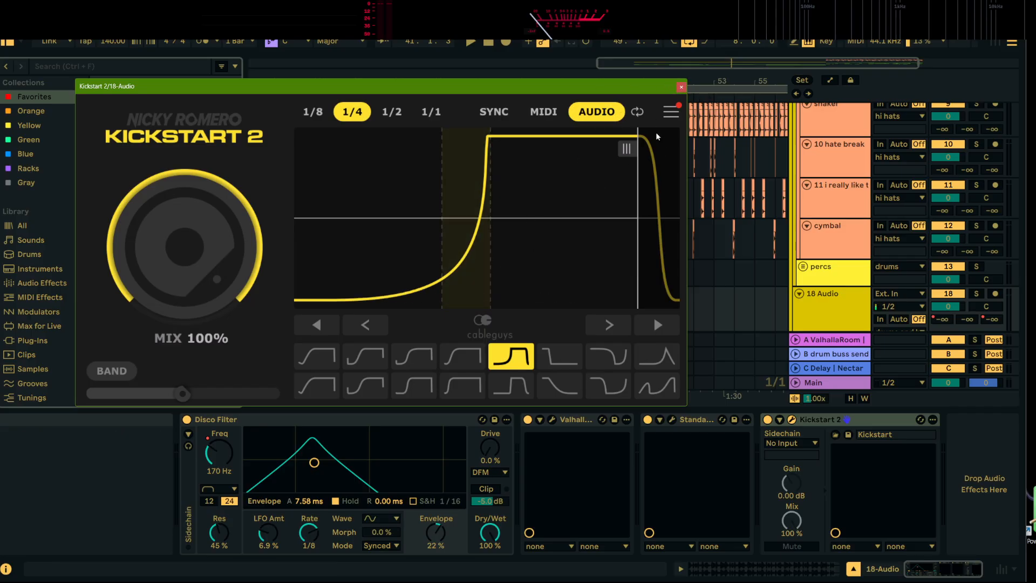
pyautogui.click(681, 87)
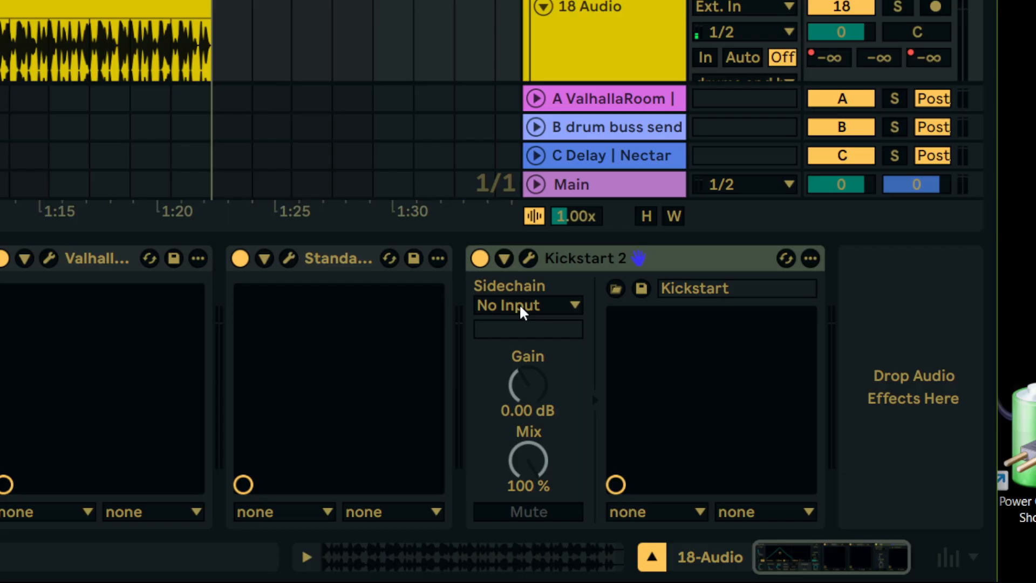
pyautogui.click(788, 445)
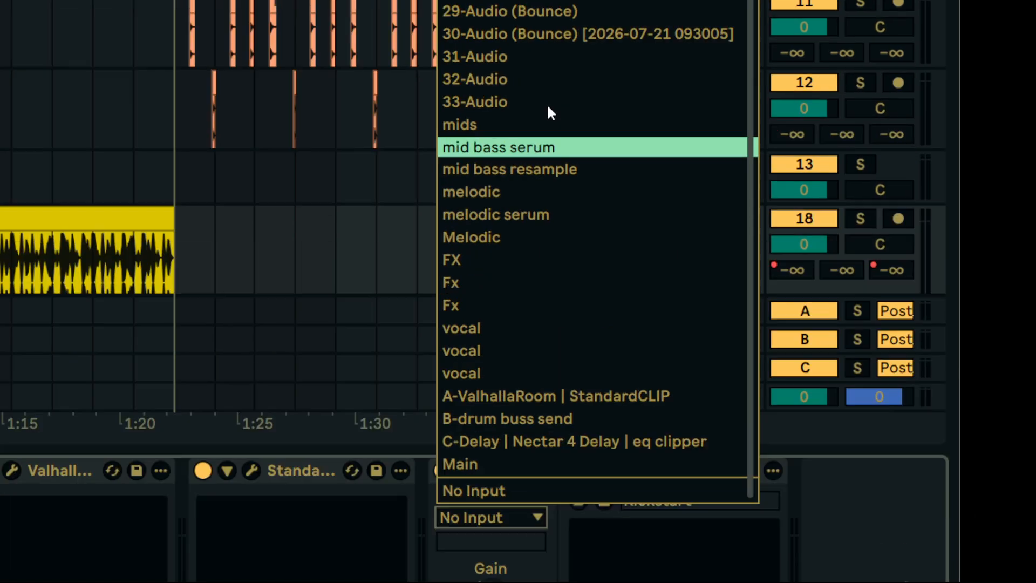
pyautogui.scroll(6, 520, 267)
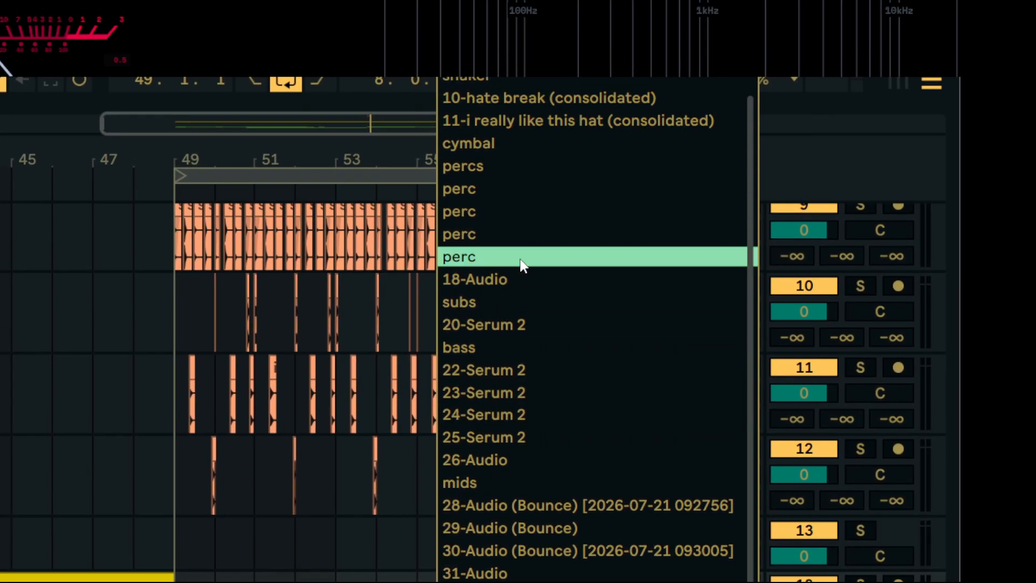
pyautogui.click(488, 81)
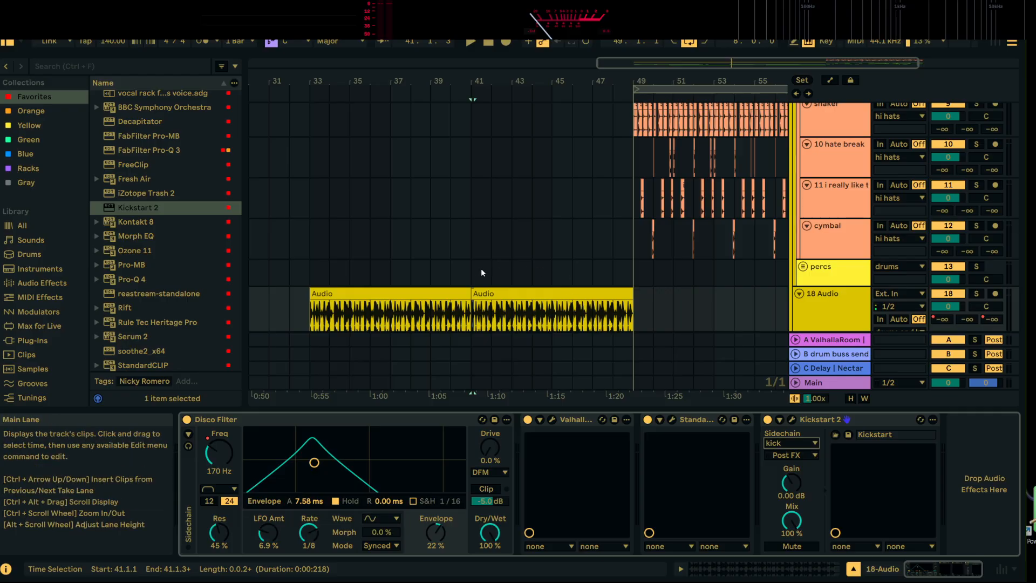
# Play the section from bar 41 to hear the added kick with the sidechained drum loop
pyautogui.click(481, 268)
pyautogui.press('space')
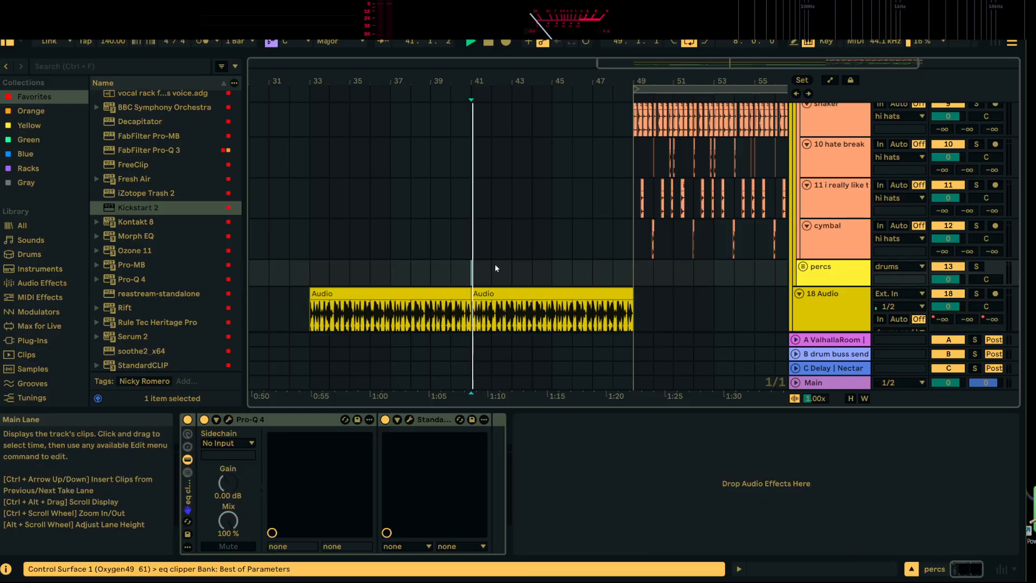
pyautogui.scroll(3, 532, 251)
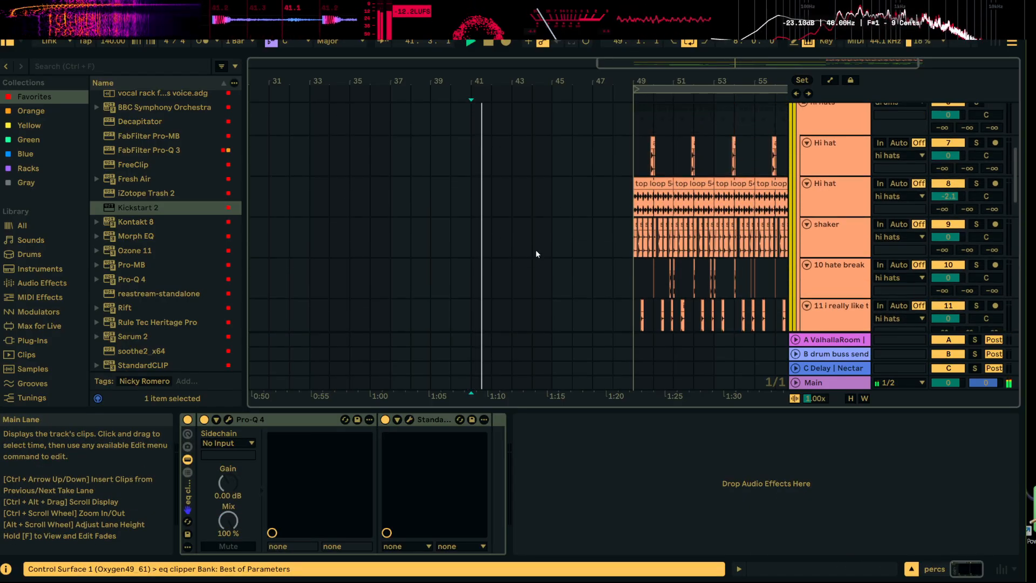
pyautogui.scroll(3, 536, 243)
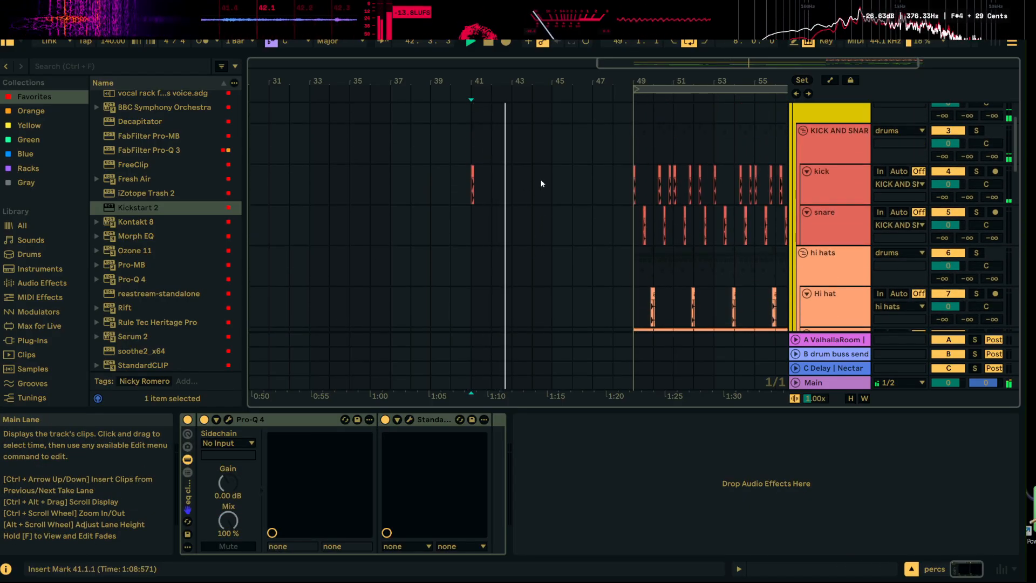
# Duplicate the bar 41 kick to bars 45 and 47, and repeat it every half bar from 47 up to bar 49
pyautogui.moveTo(551, 183); pyautogui.dragTo(474, 186)
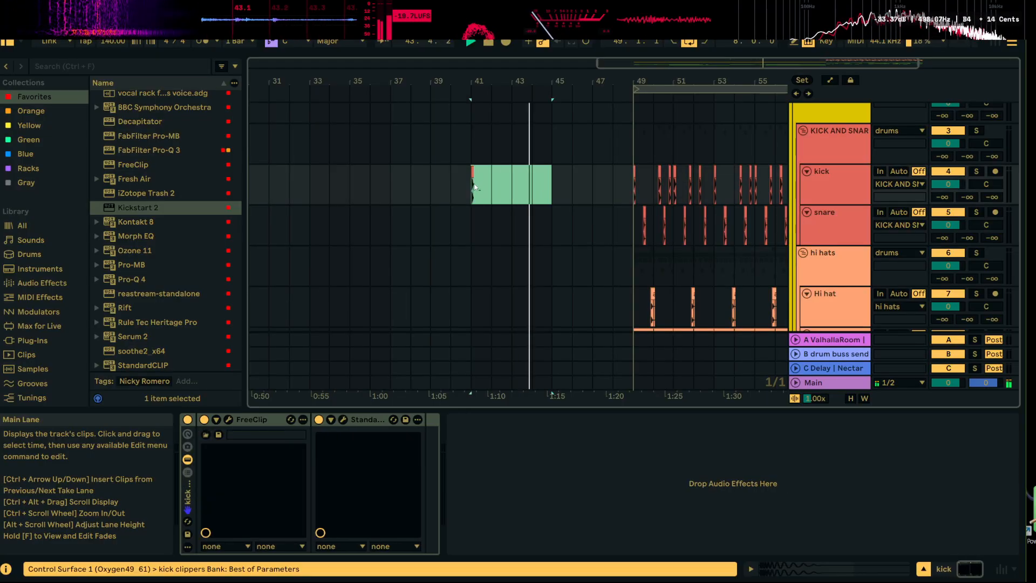
pyautogui.hotkey('ctrl', 'd')
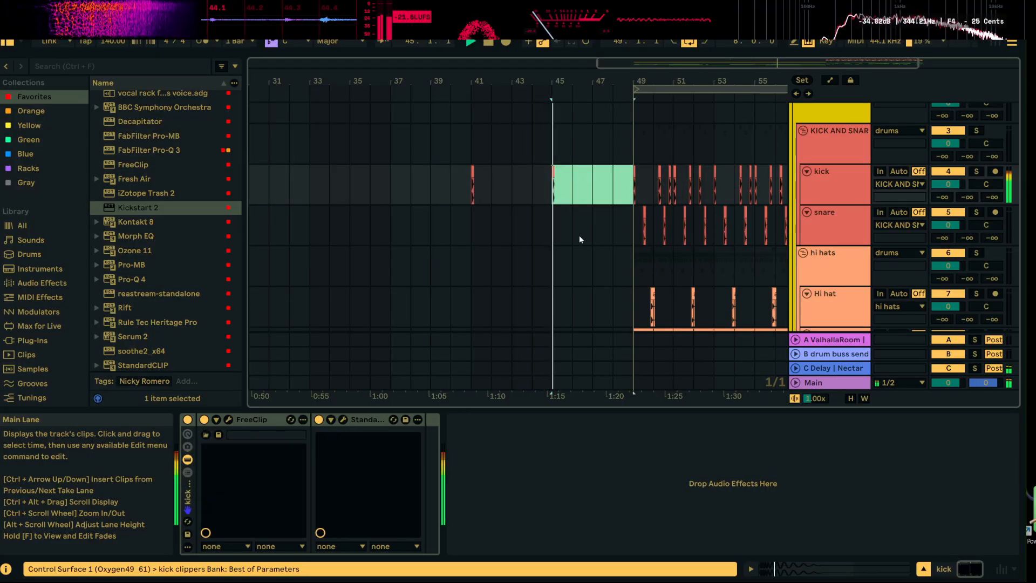
pyautogui.moveTo(611, 81); pyautogui.dragTo(474, 186)
pyautogui.click(572, 184)
pyautogui.press('space')
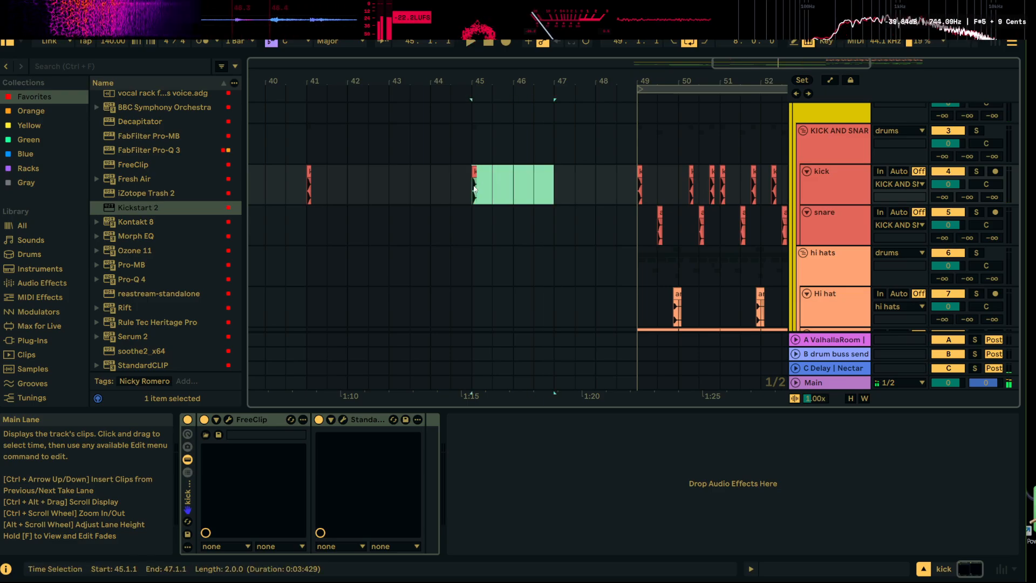
pyautogui.hotkey('ctrl', 'd')
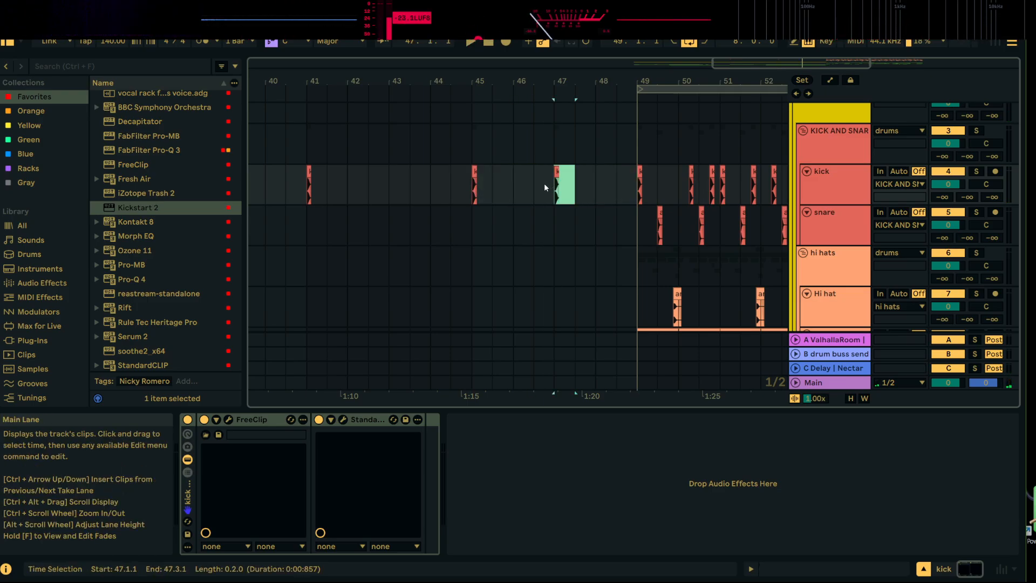
pyautogui.hotkey('ctrl', 'd')
pyautogui.hotkey('ctrl', 'd')
# Play the kick build from bar 47 and add an extra kick at 48.2.1
pyautogui.click(556, 183)
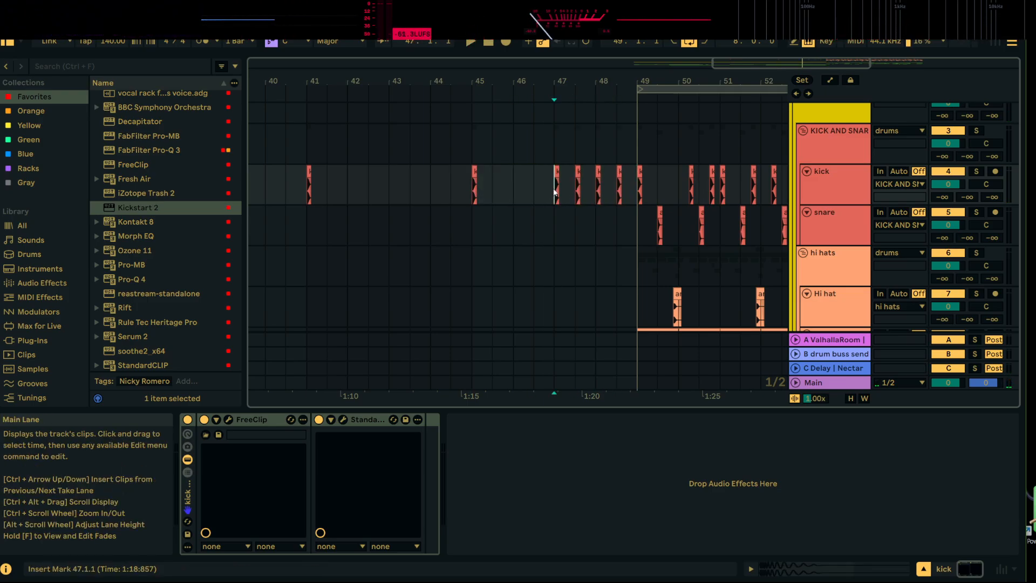
pyautogui.press('space')
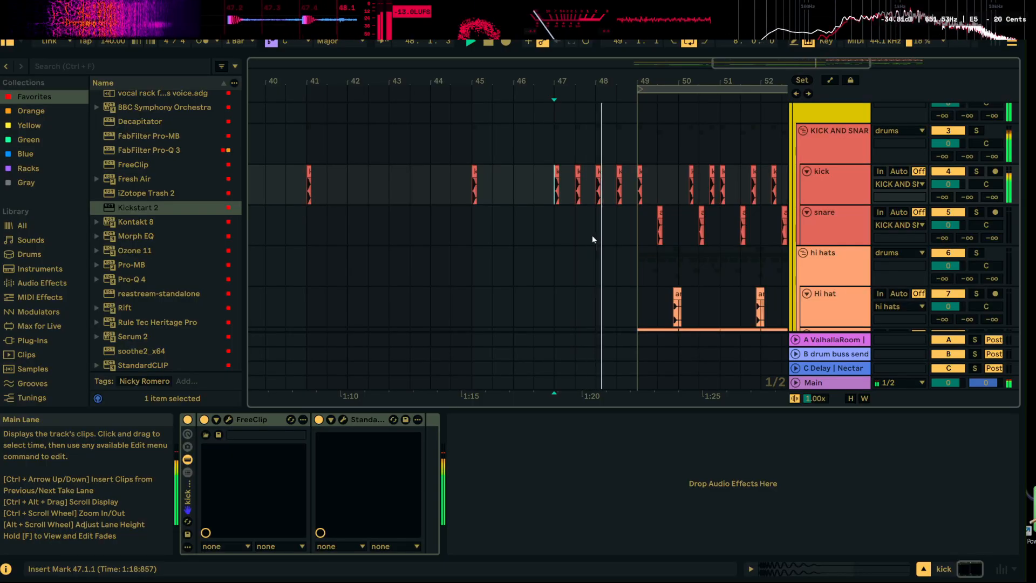
pyautogui.moveTo(597, 82); pyautogui.dragTo(577, 194)
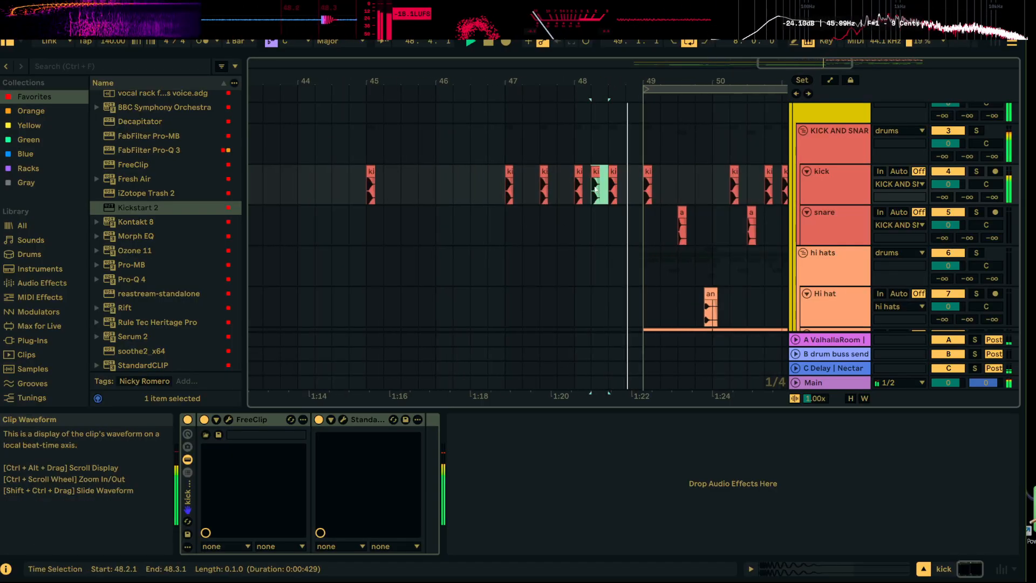
pyautogui.press('space')
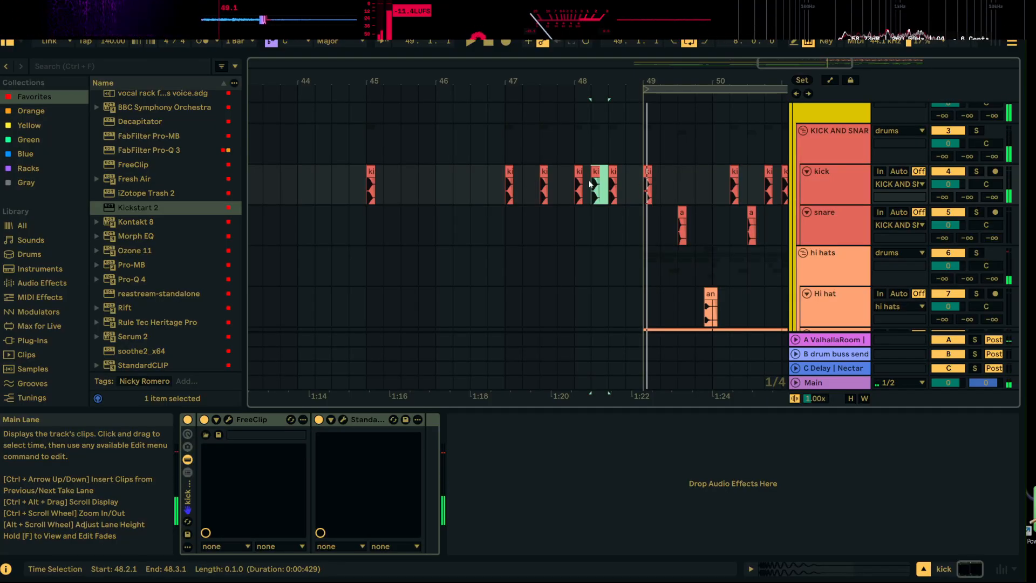
# Load Auto Filter after StandardCLIP on the kick track, play from bar 45 and switch the filter off
pyautogui.scroll(5, 141, 131)
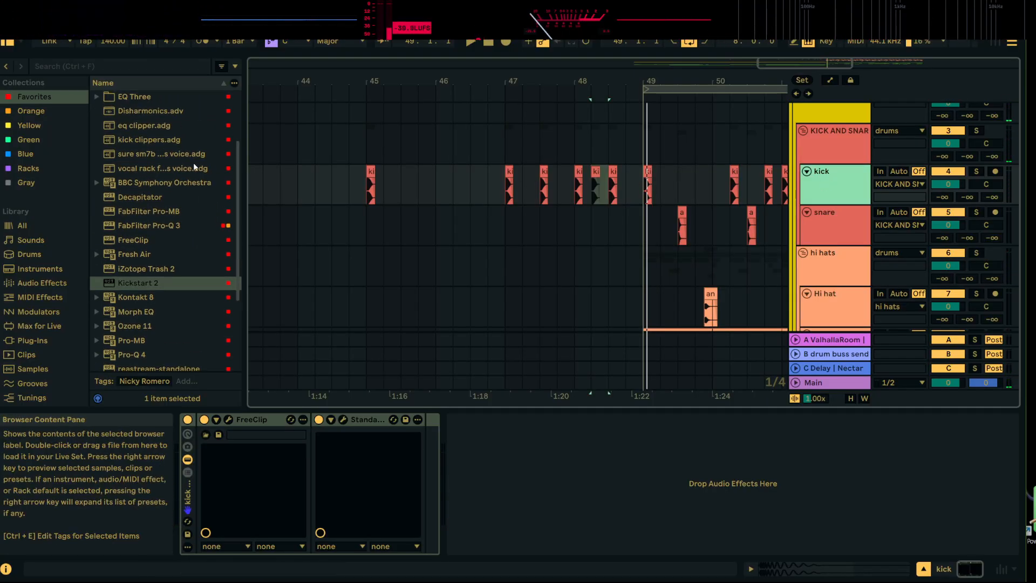
pyautogui.moveTo(581, 194); pyautogui.dragTo(582, 194)
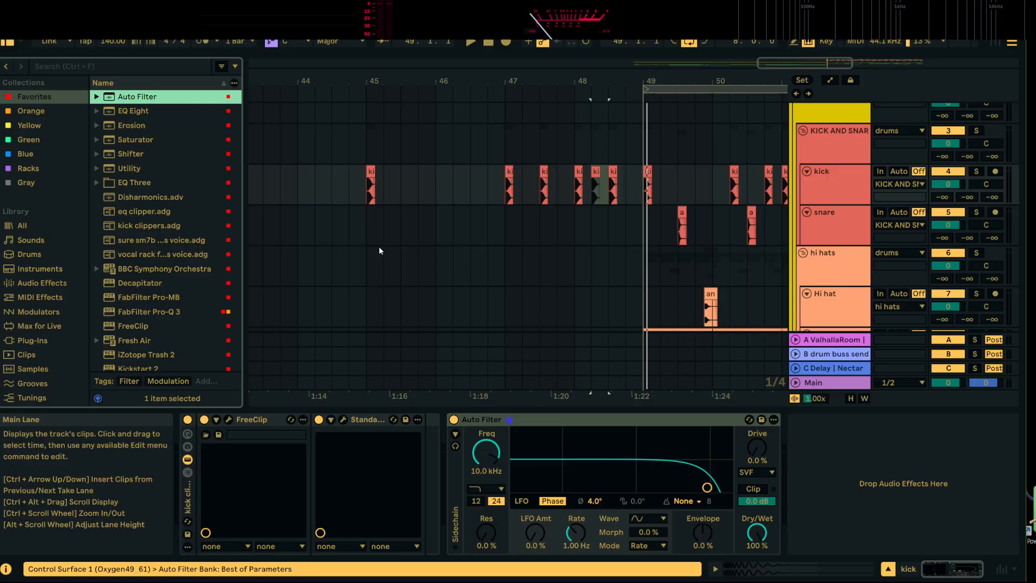
pyautogui.click(369, 193)
pyautogui.press('space')
pyautogui.click(456, 420)
pyautogui.click(456, 420)
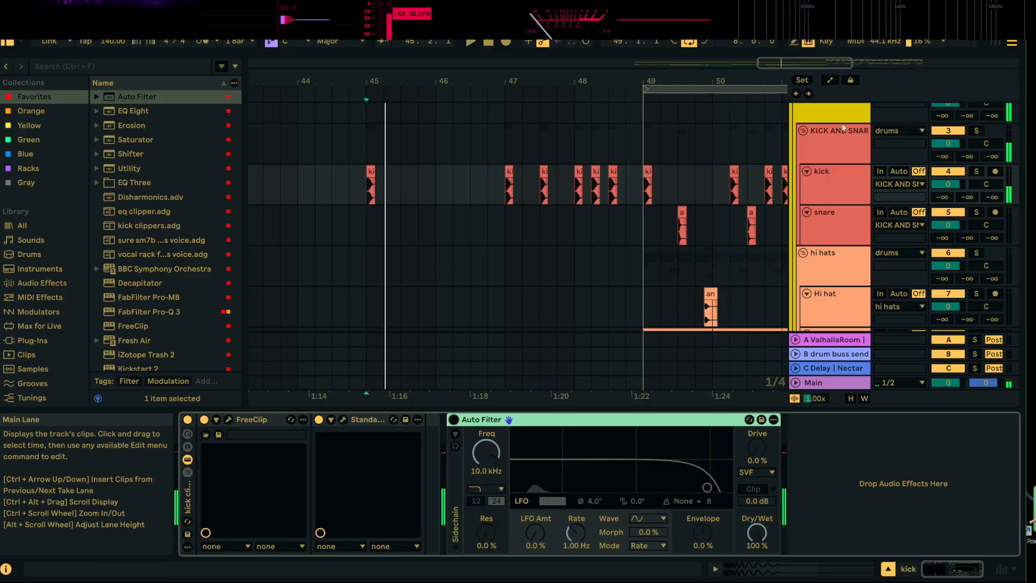
# Show the automation lanes, automate the kick track's Auto Filter to switch on shortly after bar 47, and play from bar 45
pyautogui.click(828, 81)
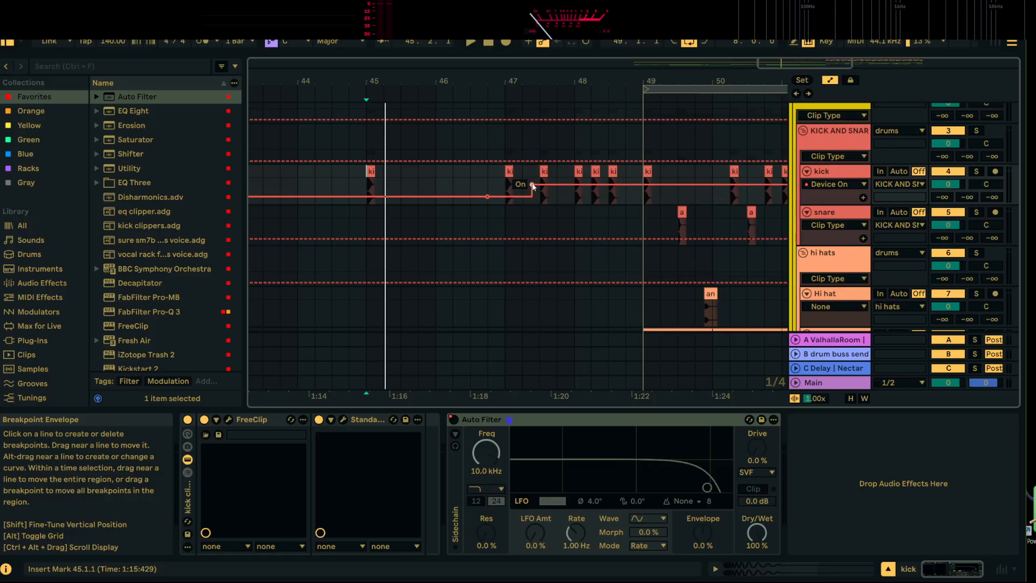
pyautogui.press('space')
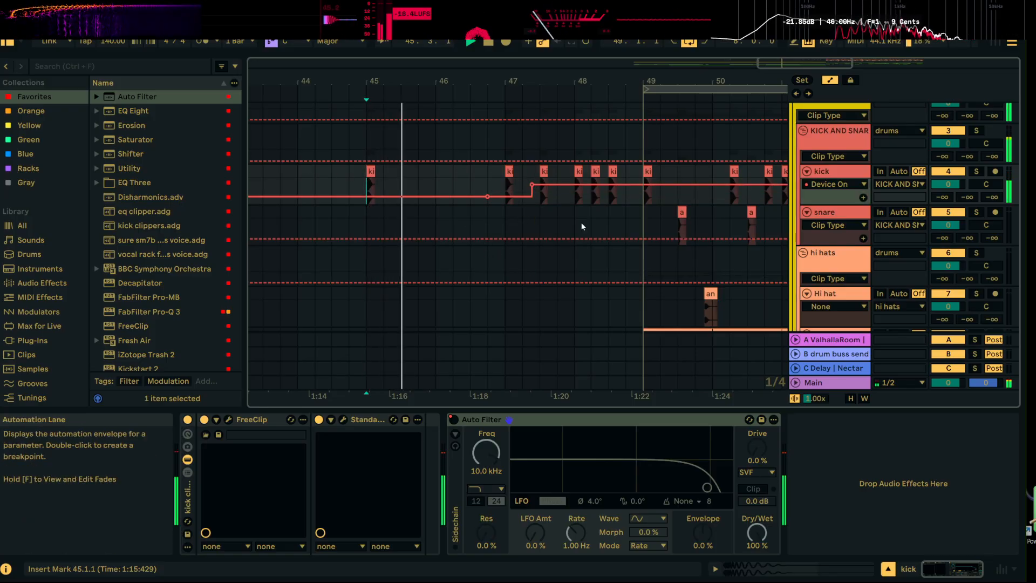
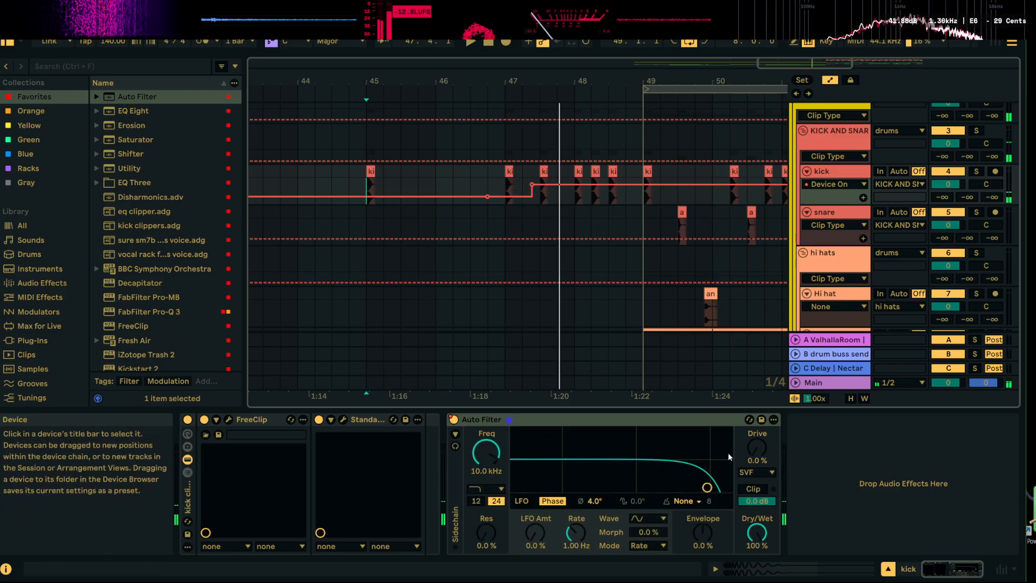
# Lower the kick track's Auto Filter cutoff to about 746 Hz while playing from the kick at 47.3.1
pyautogui.moveTo(496, 455)
pyautogui.mouseDown()
pyautogui.moveTo(496, 477)
pyautogui.moveTo(486, 469)
pyautogui.moveTo(493, 447)
pyautogui.mouseUp()
pyautogui.press('space')
pyautogui.click(545, 172)
pyautogui.press('space')
pyautogui.press('space')
pyautogui.press('space')
pyautogui.press('space')
pyautogui.press('space')
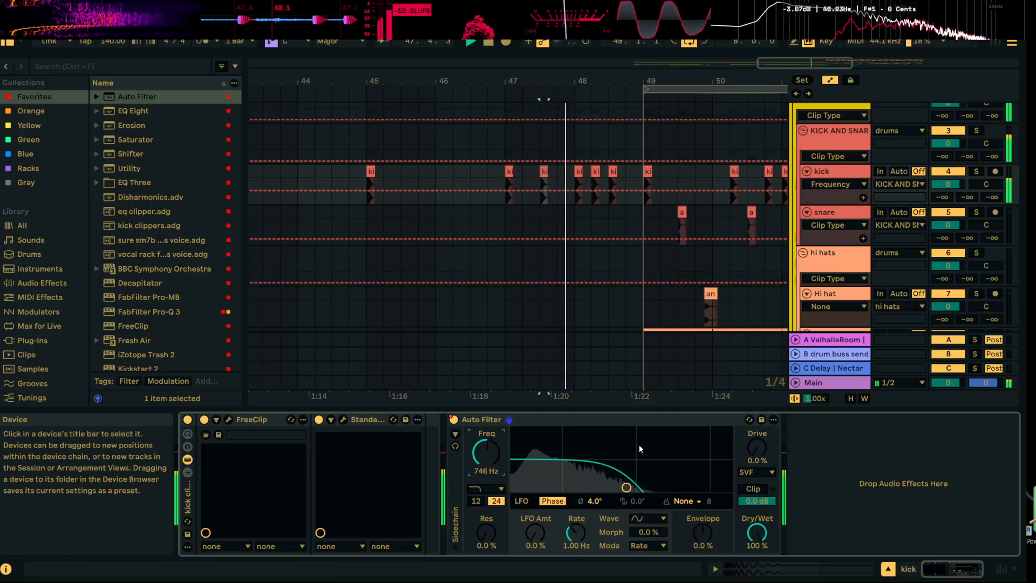
pyautogui.press('space')
# Automate the kick filter's cutoff to rise from 746 Hz before 47.3.1 to 20 kHz near 48.4, and switch the filter off at bar 49
pyautogui.click(544, 172)
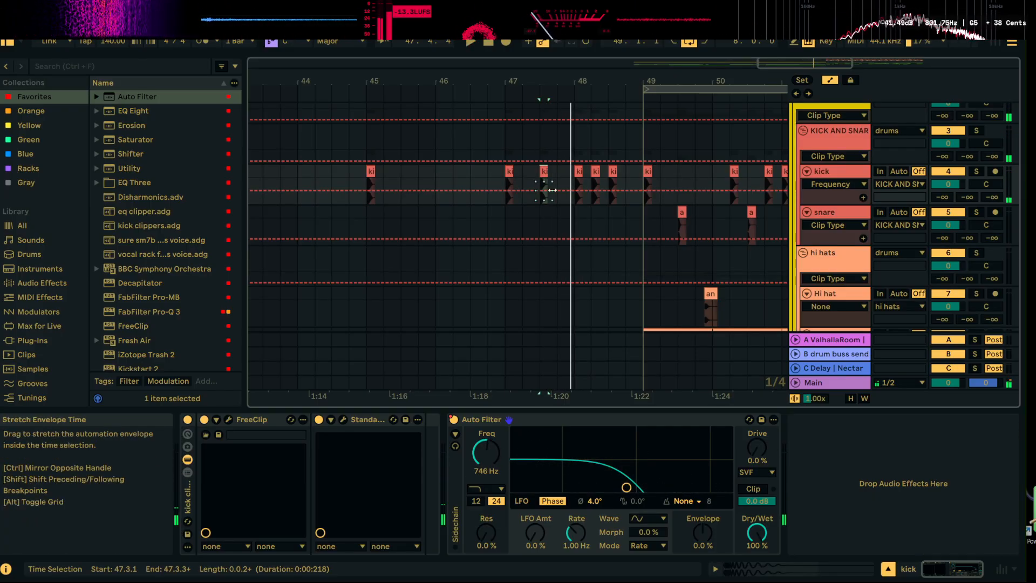
pyautogui.click(534, 196)
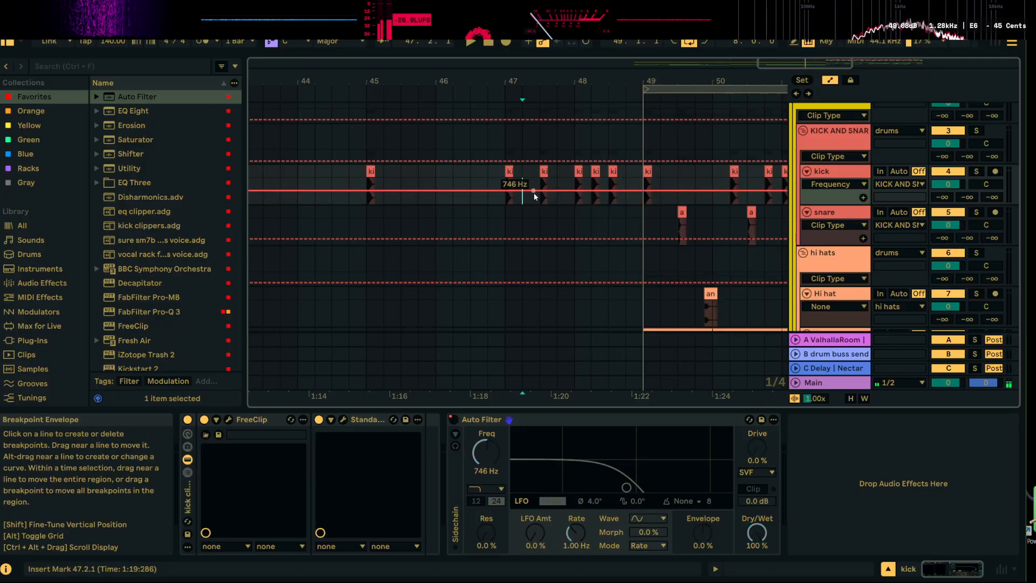
pyautogui.click(544, 172)
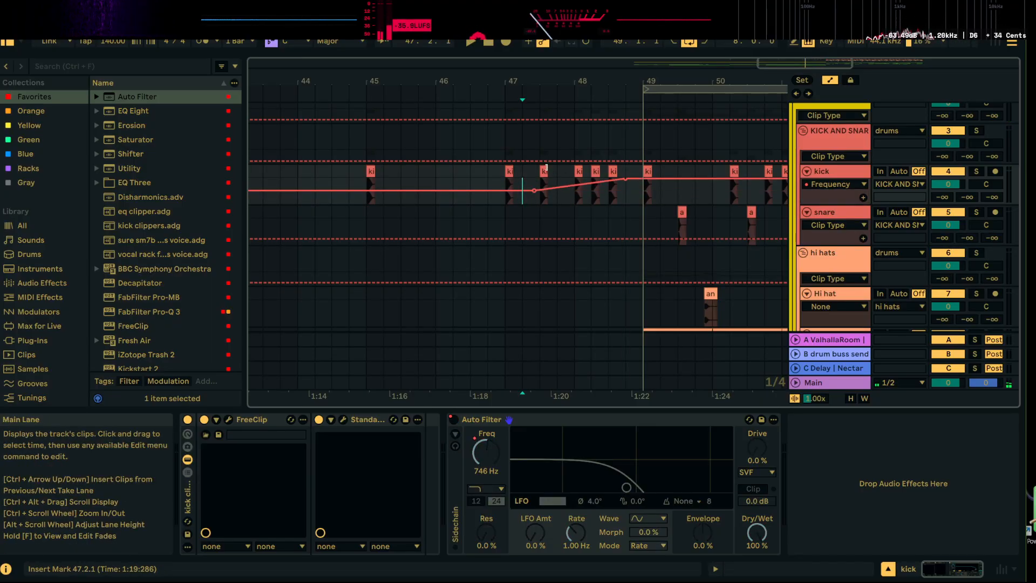
pyautogui.press('space')
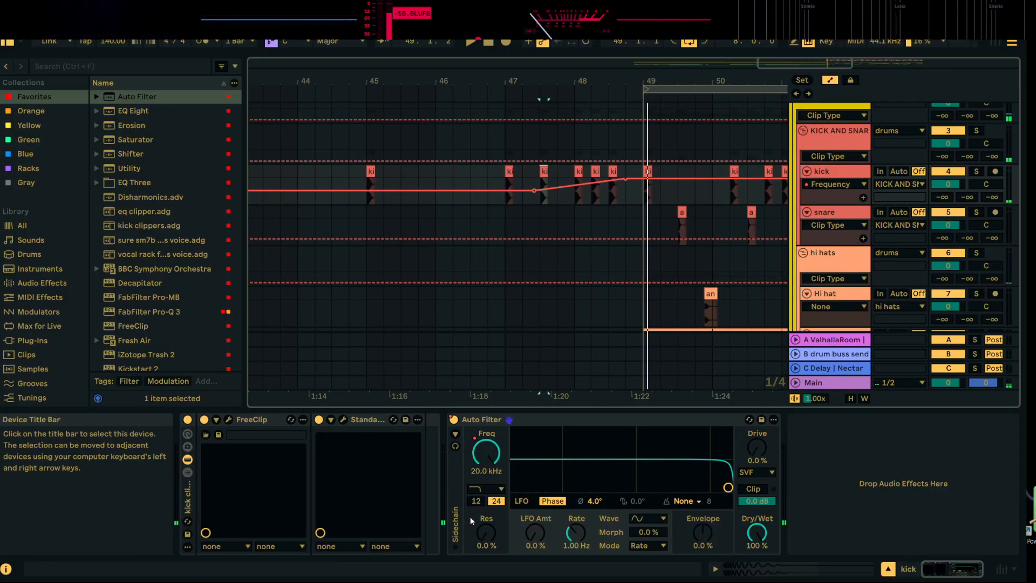
pyautogui.click(453, 420)
pyautogui.click(559, 43)
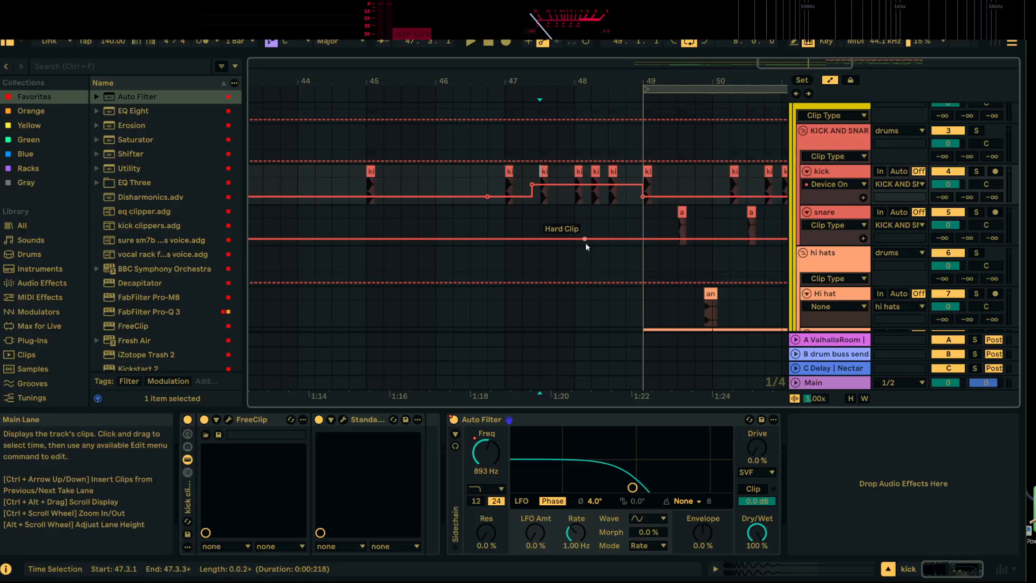
# Duplicate the kick track's Auto Filter and set the copy's filter type to High-pass
pyautogui.click(574, 417)
pyautogui.hotkey('ctrl', 'd')
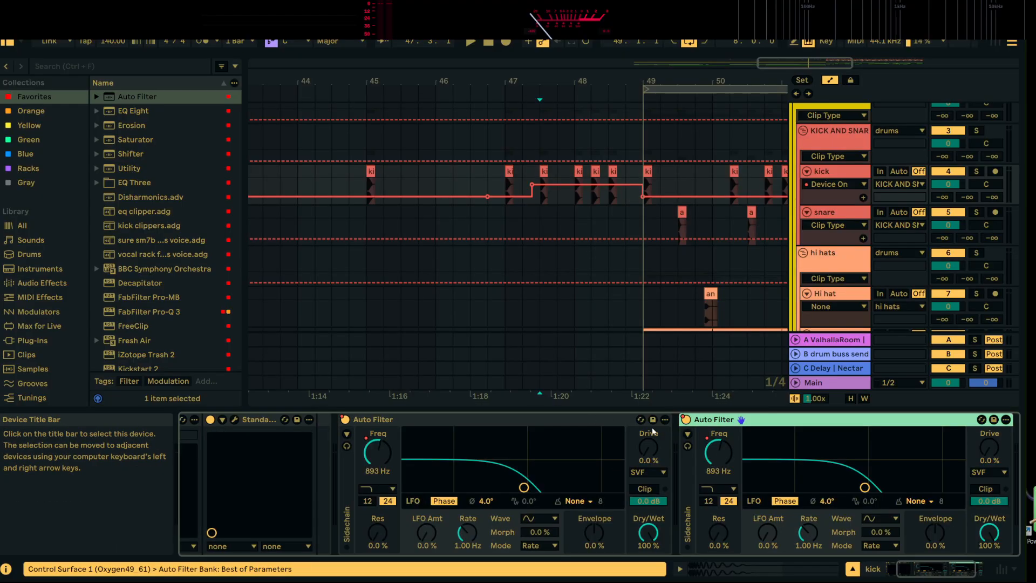
pyautogui.click(720, 489)
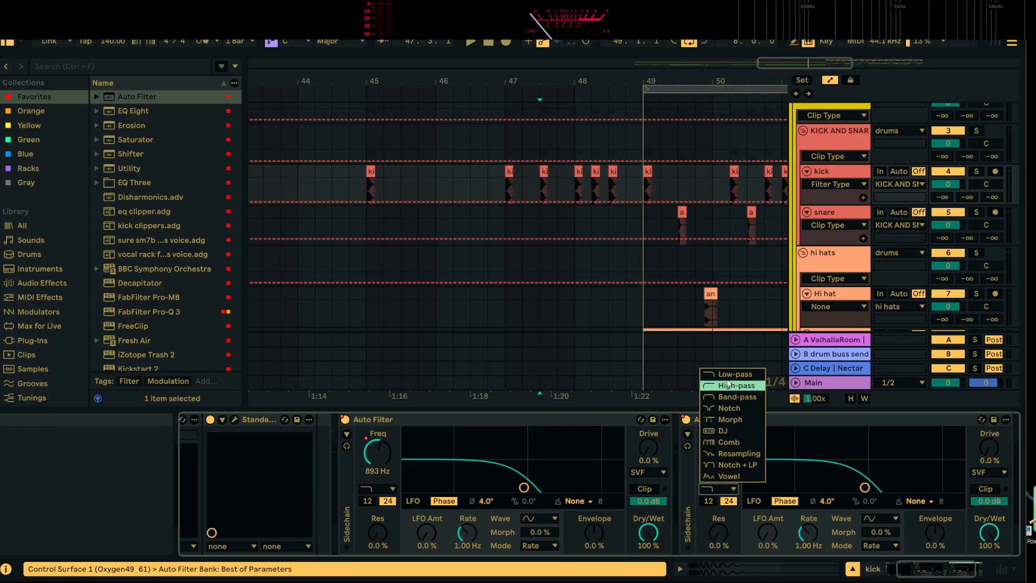
pyautogui.click(728, 385)
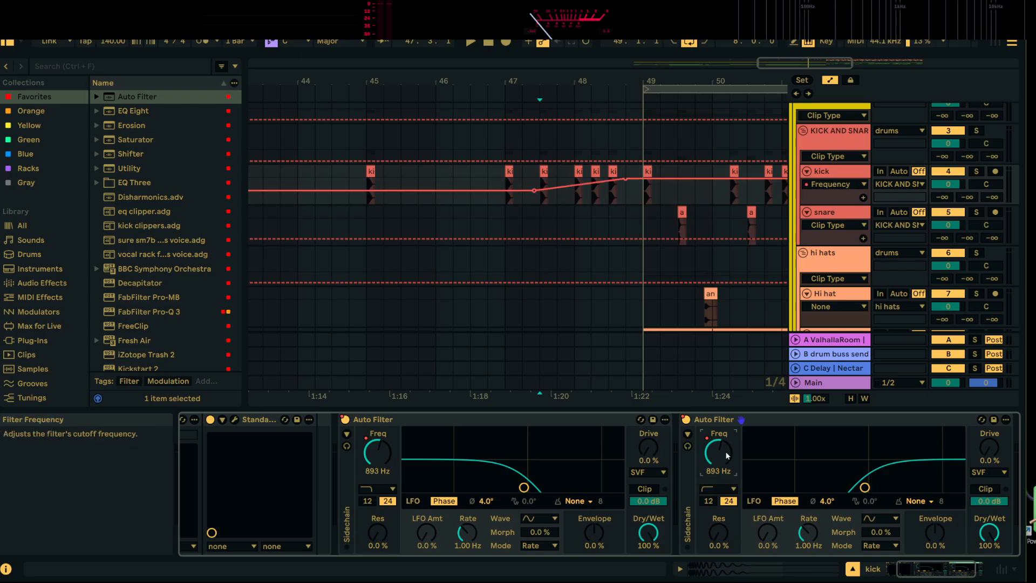
# Turn the high-pass filter's frequency automation into a falling sweep from before 47.3.1 to about 48.4, and play from bar 47
pyautogui.moveTo(625, 178); pyautogui.dragTo(624, 181)
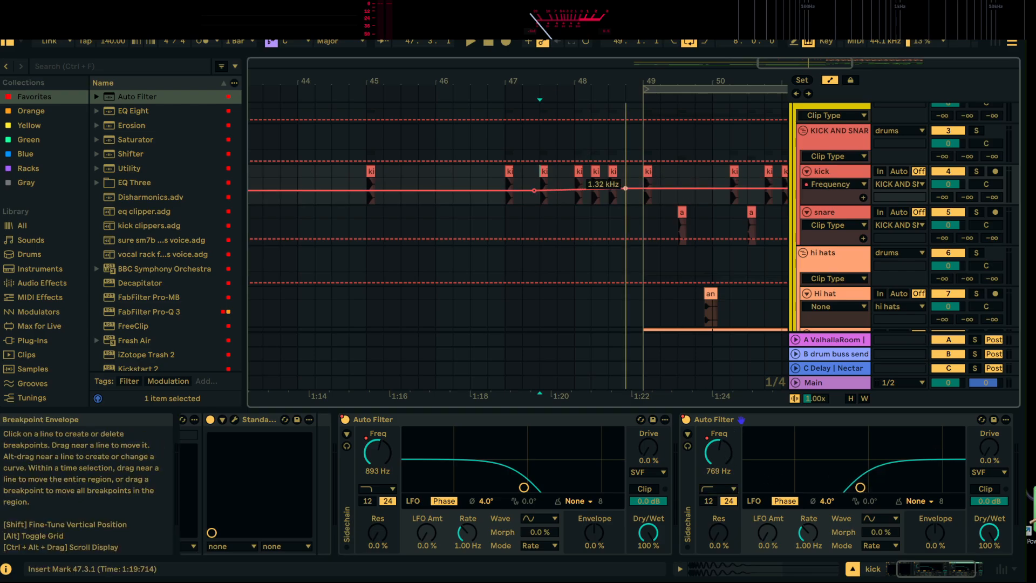
pyautogui.moveTo(534, 191); pyautogui.dragTo(534, 184)
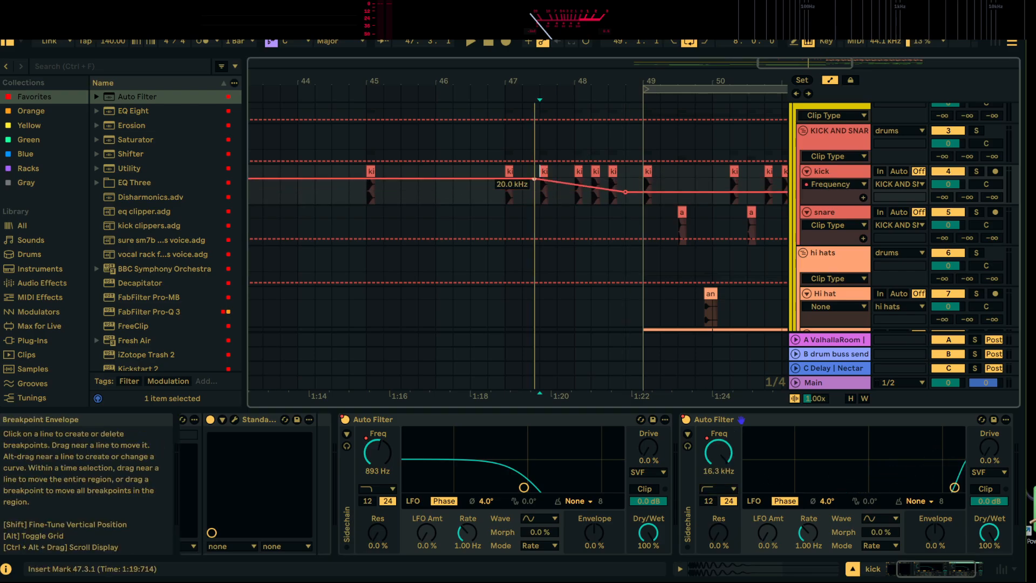
pyautogui.click(506, 196)
pyautogui.press('space')
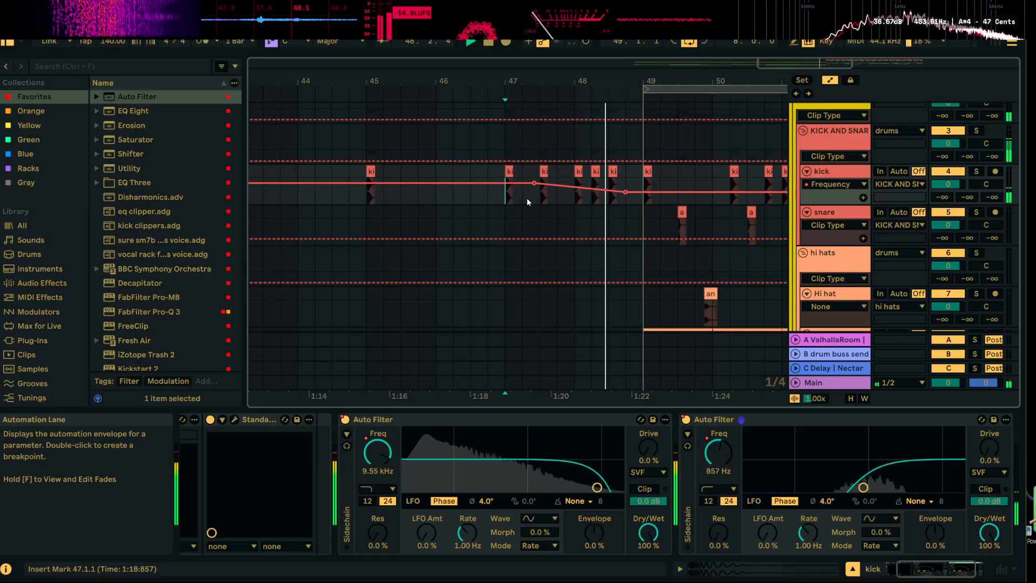
# Reshape the high-pass frequency automation to dip to about 433 Hz before the 47.3.1 kick and rise to about 6 kHz near 48.4
pyautogui.moveTo(534, 183); pyautogui.dragTo(539, 191)
pyautogui.press('space')
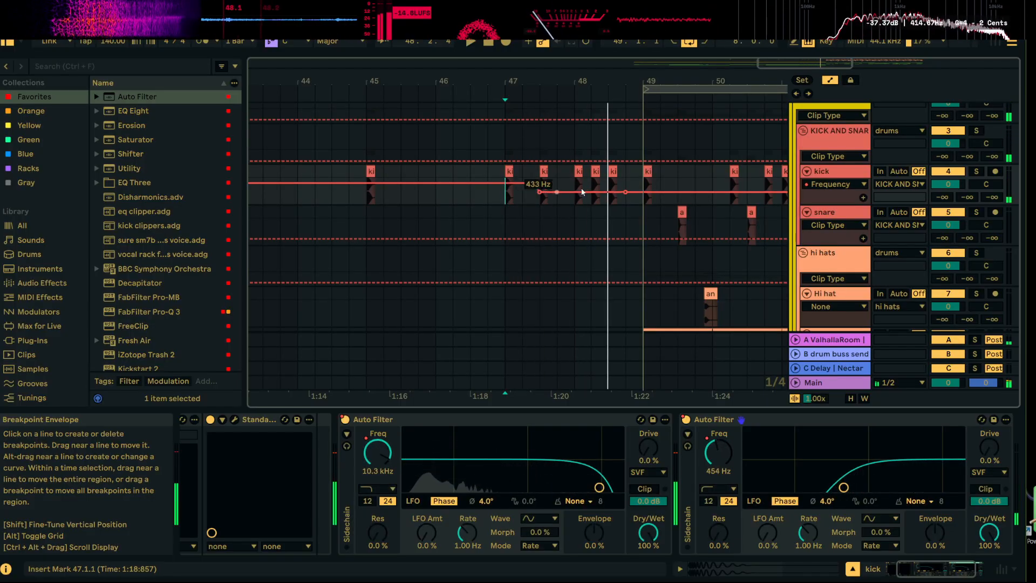
pyautogui.moveTo(626, 192); pyautogui.dragTo(626, 183)
pyautogui.press('space')
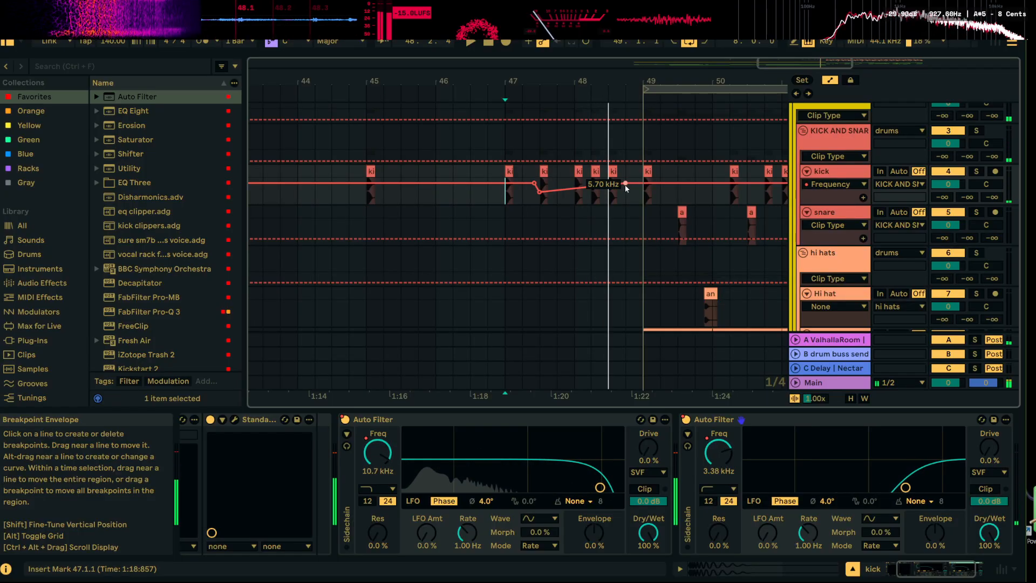
pyautogui.press('space')
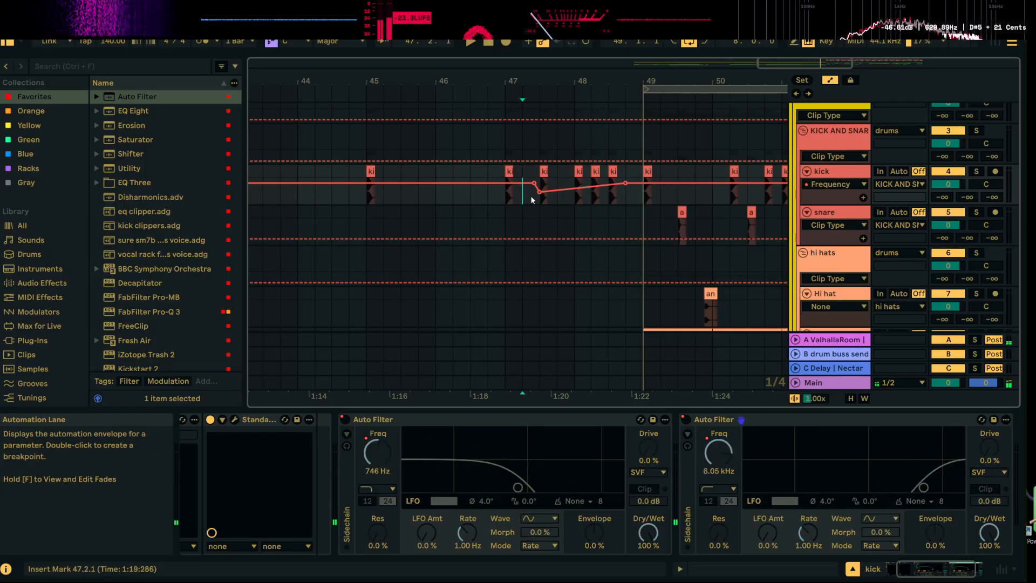
# Skew the high-pass envelope between 47.2.1 and 48.4.1 downward to deepen its dip, and lower its end point to 375 Hz
pyautogui.moveTo(530, 195); pyautogui.dragTo(622, 189)
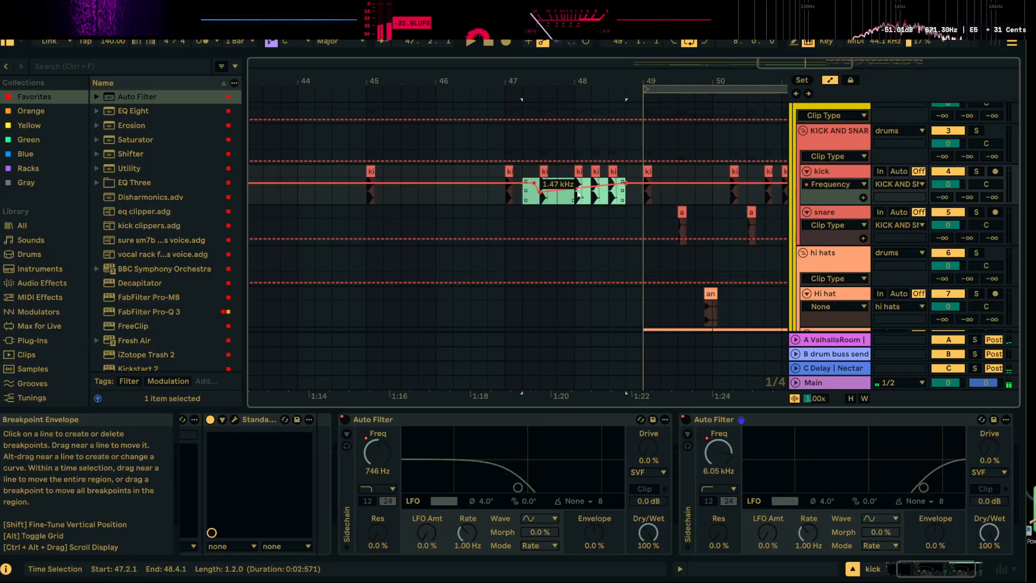
pyautogui.moveTo(526, 200); pyautogui.dragTo(526, 208)
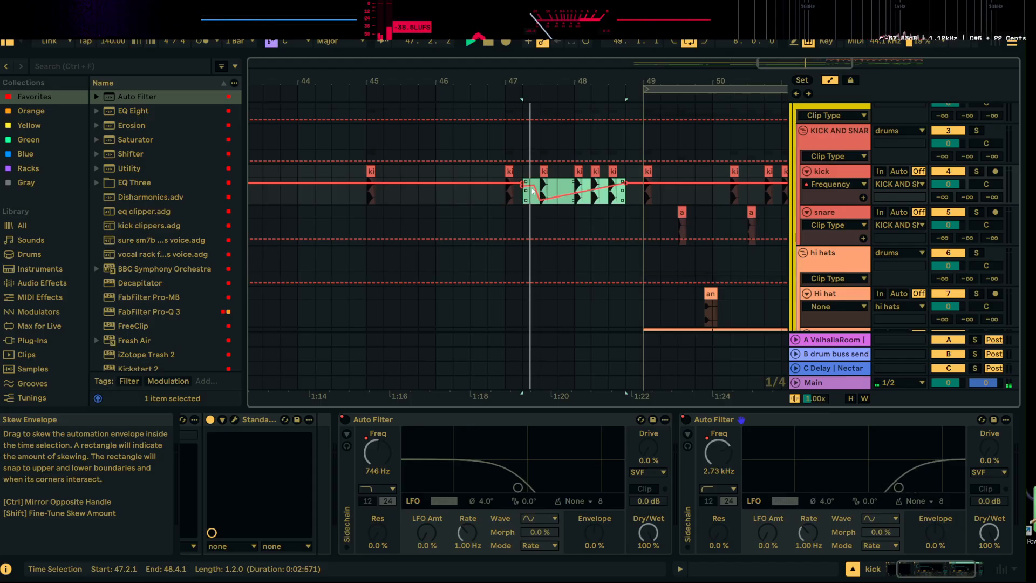
pyautogui.click(627, 185)
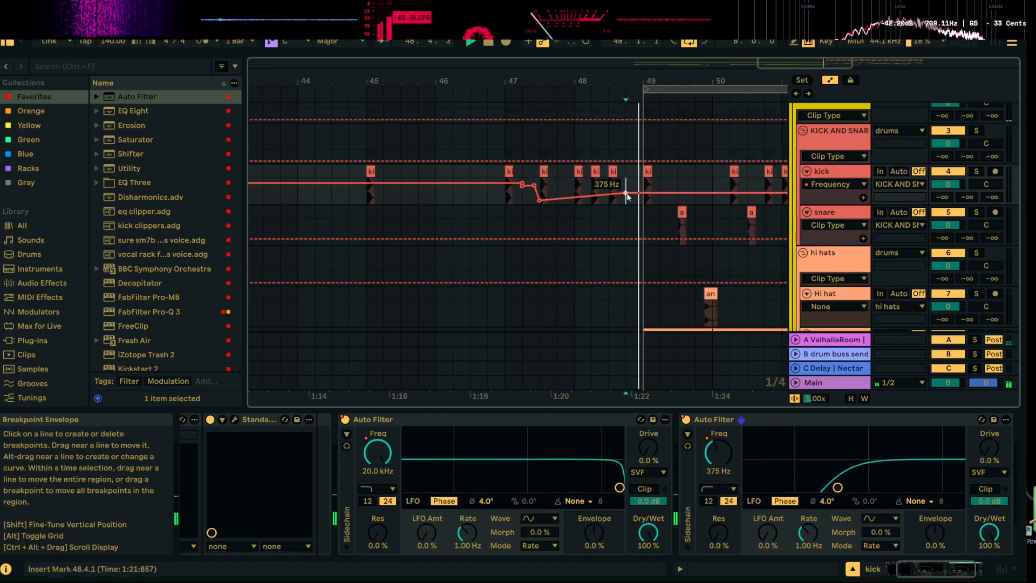
# Play the filtered kick build from the kicks at 48.1.1, 47.3.1 and 47.1.1
pyautogui.click(579, 171)
pyautogui.press('space')
pyautogui.press('space')
pyautogui.press('space')
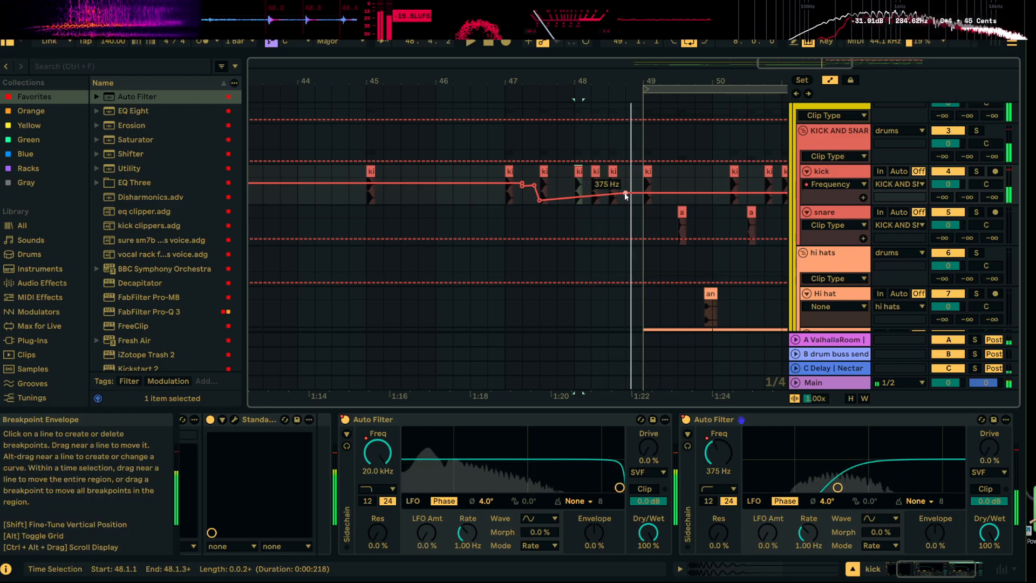
pyautogui.click(544, 172)
pyautogui.press('space')
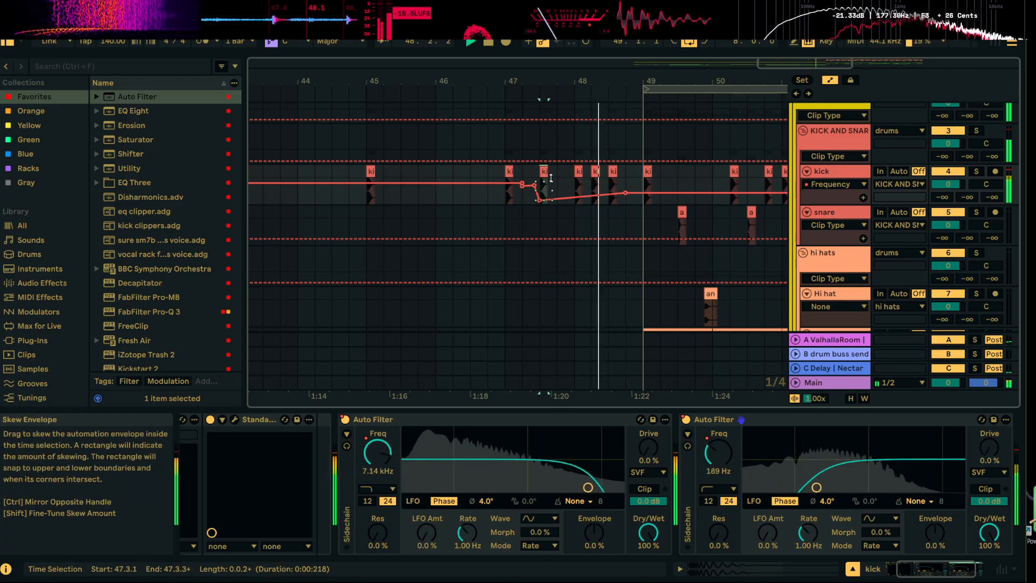
pyautogui.click(512, 170)
pyautogui.press('space')
pyautogui.press('space')
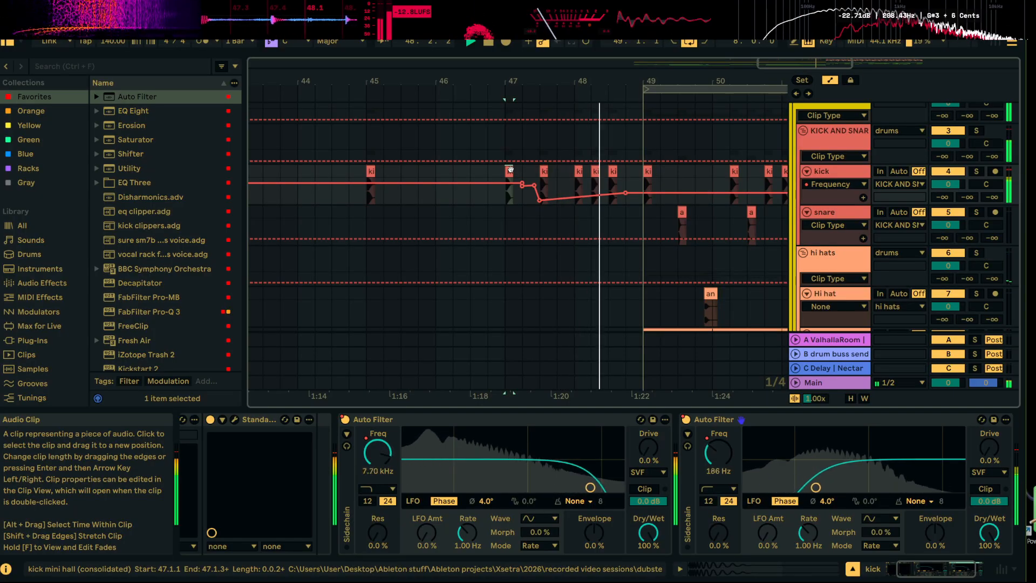
pyautogui.press('space')
# Hide the automation lanes, paste a snare hit at 48.4.1 on the snare track and play into the drop
pyautogui.moveTo(638, 79); pyautogui.dragTo(522, 43)
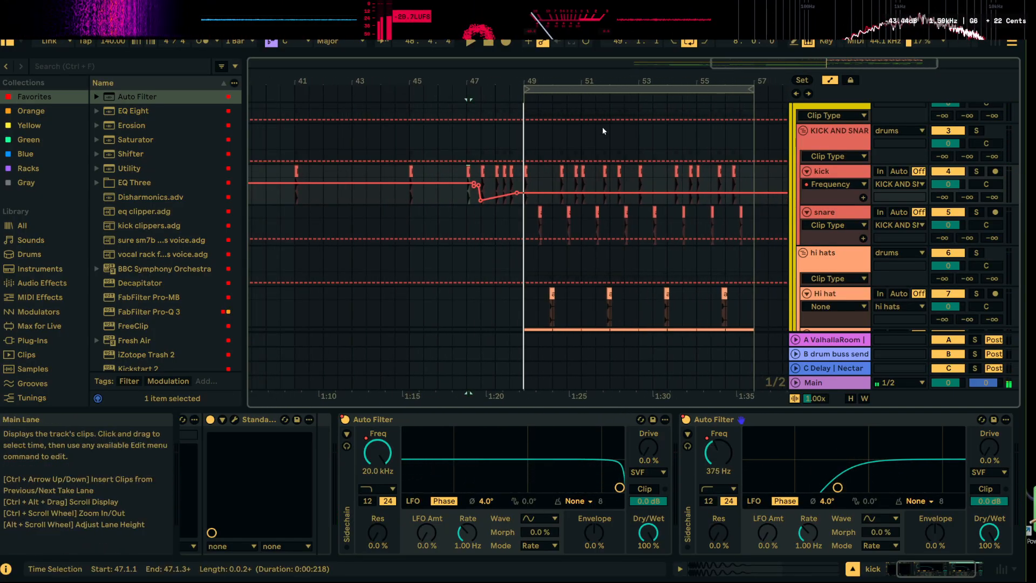
pyautogui.moveTo(544, 82); pyautogui.dragTo(545, 106)
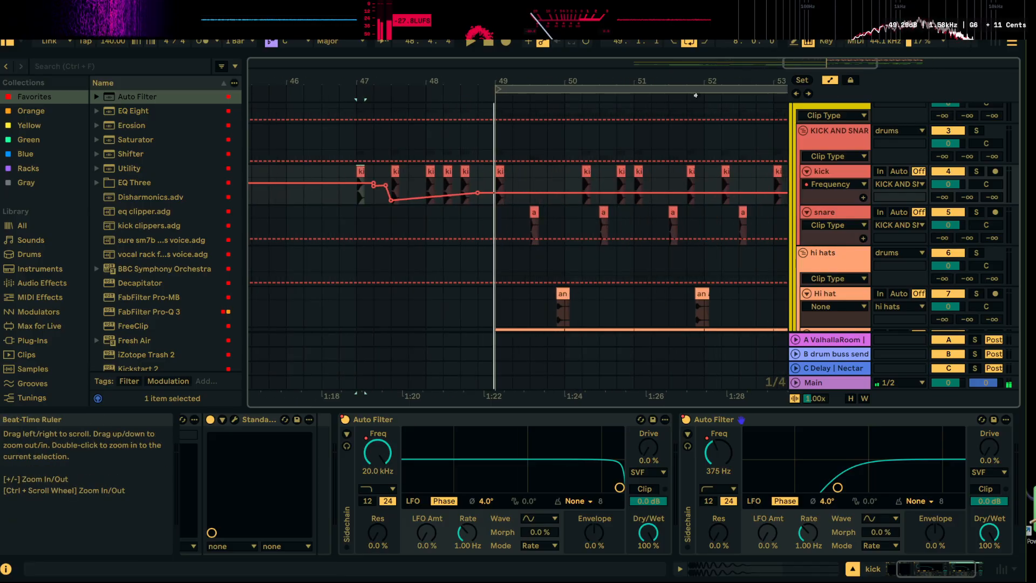
pyautogui.click(830, 80)
pyautogui.click(549, 223)
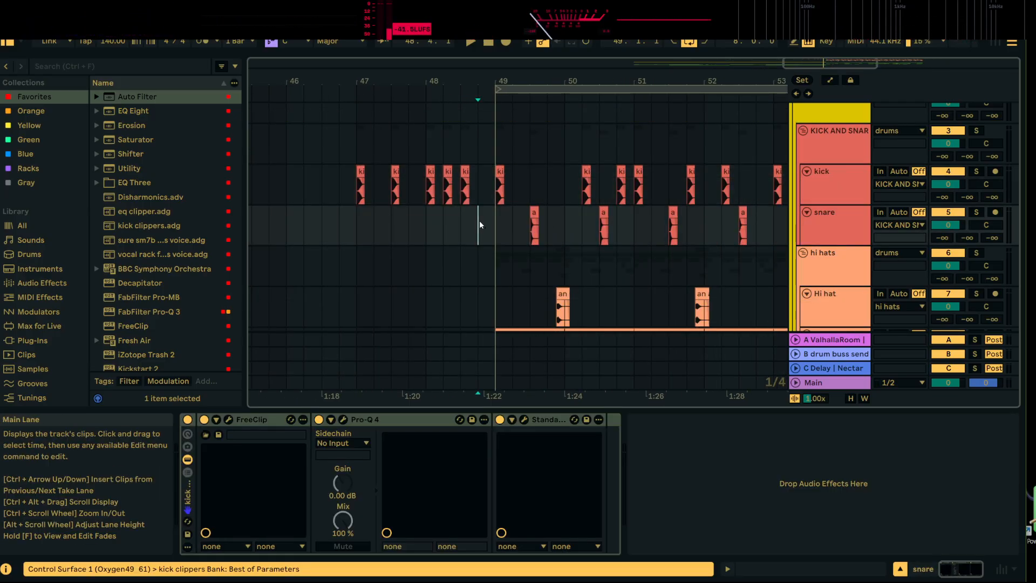
pyautogui.hotkey('ctrl', 'v')
pyautogui.press('space')
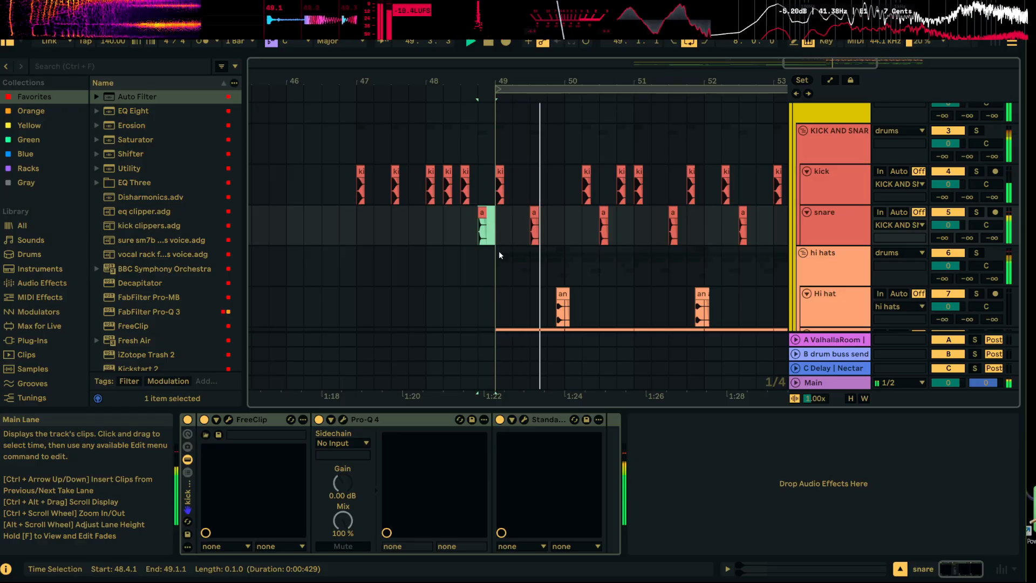
pyautogui.press('space')
pyautogui.click(482, 212)
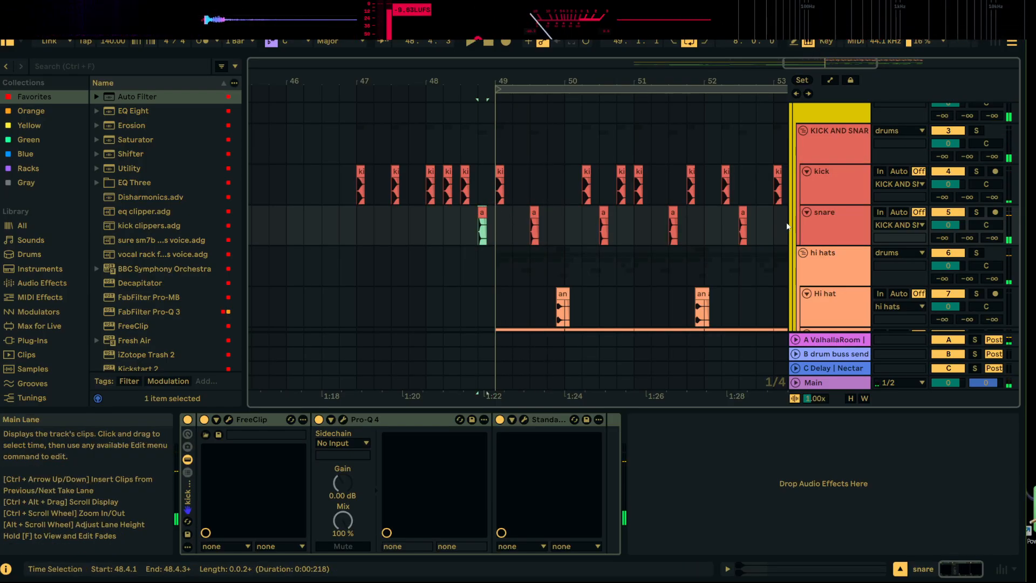
# Show the automation lanes and automate the snare track's C-Delay send up to -9.0 dB at 48.4.1 and back down after bar 49
pyautogui.click(832, 219)
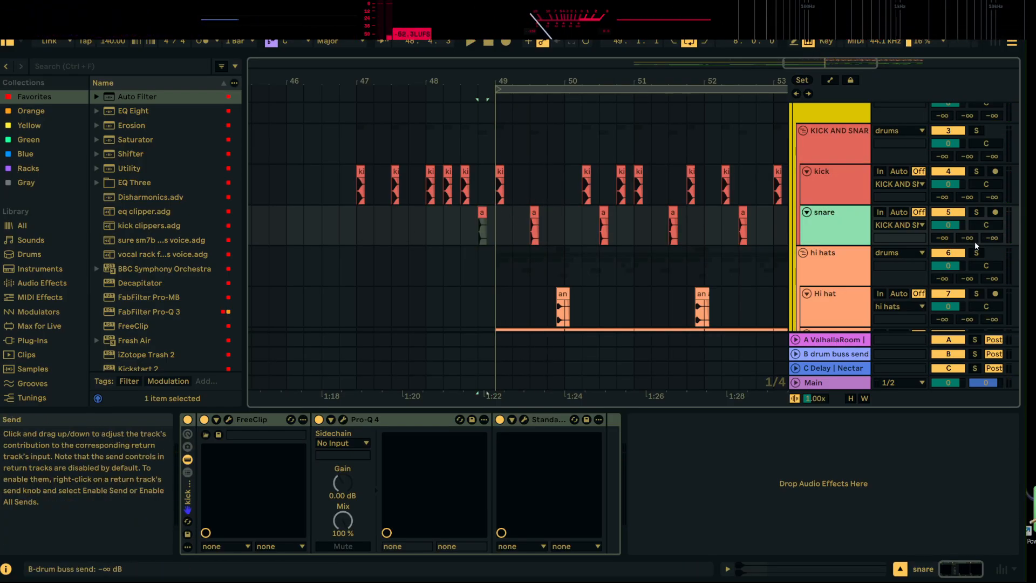
pyautogui.click(830, 80)
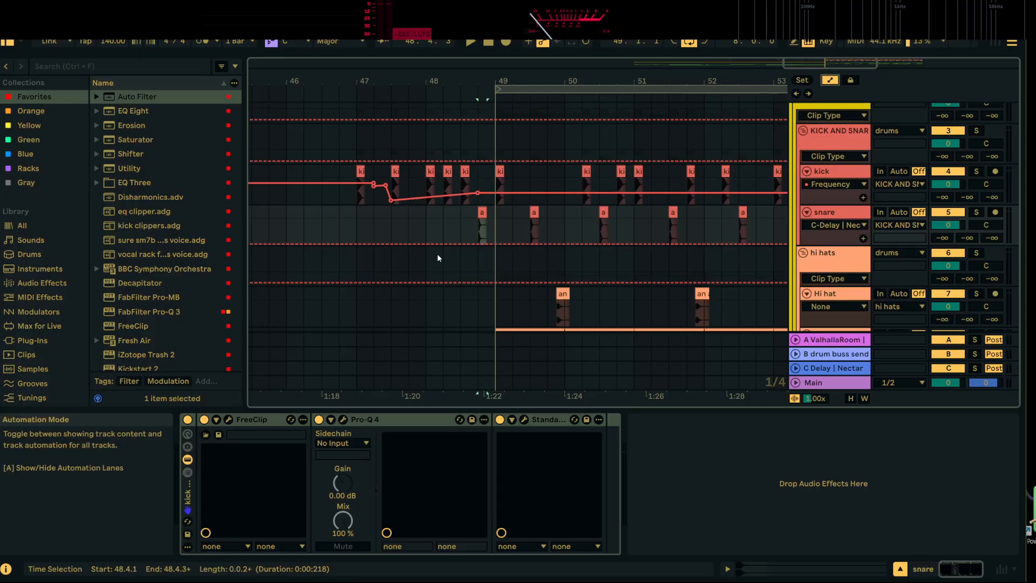
pyautogui.click(473, 244)
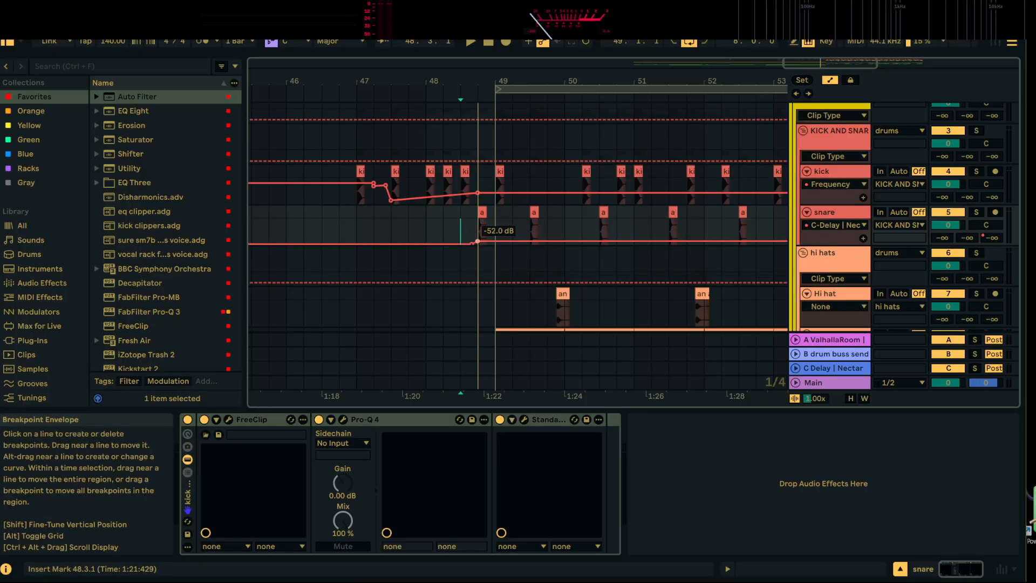
pyautogui.moveTo(479, 228); pyautogui.dragTo(478, 224)
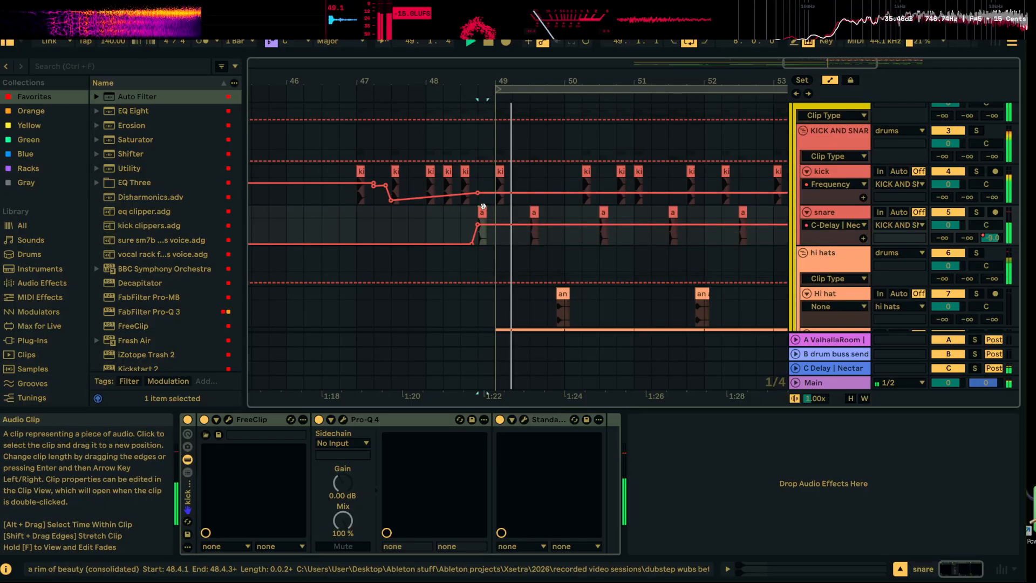
pyautogui.press('space')
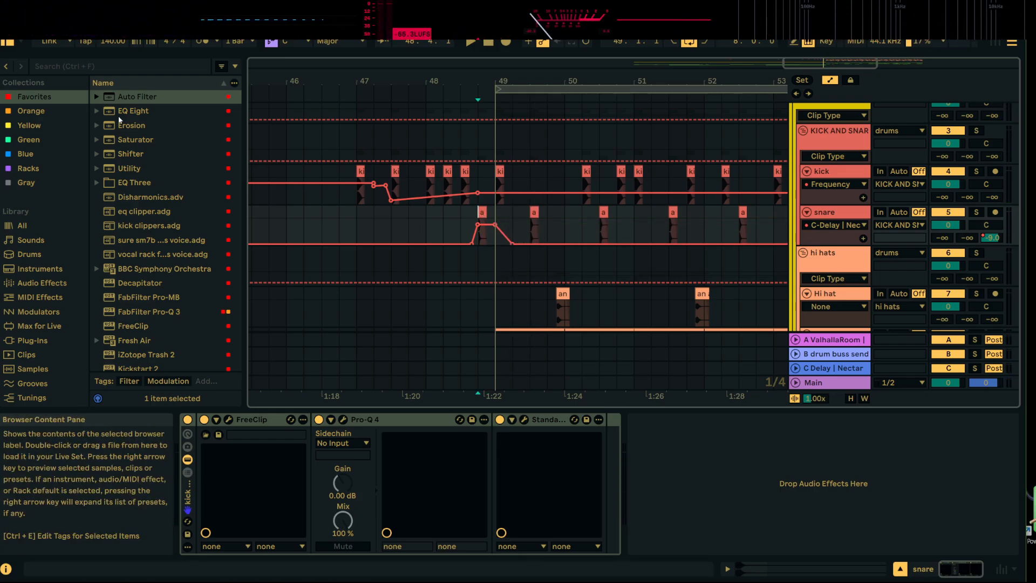
# Search the whole library for "snare" and audition the numbered Zenhiser snare samples
pyautogui.click(104, 69)
pyautogui.write('snare')
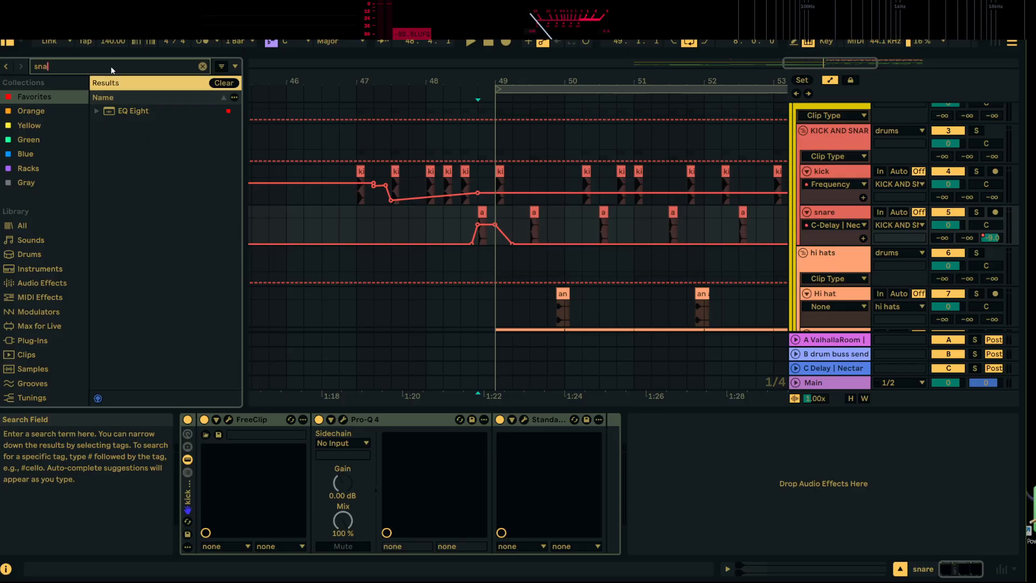
pyautogui.click(26, 232)
pyautogui.click(160, 228)
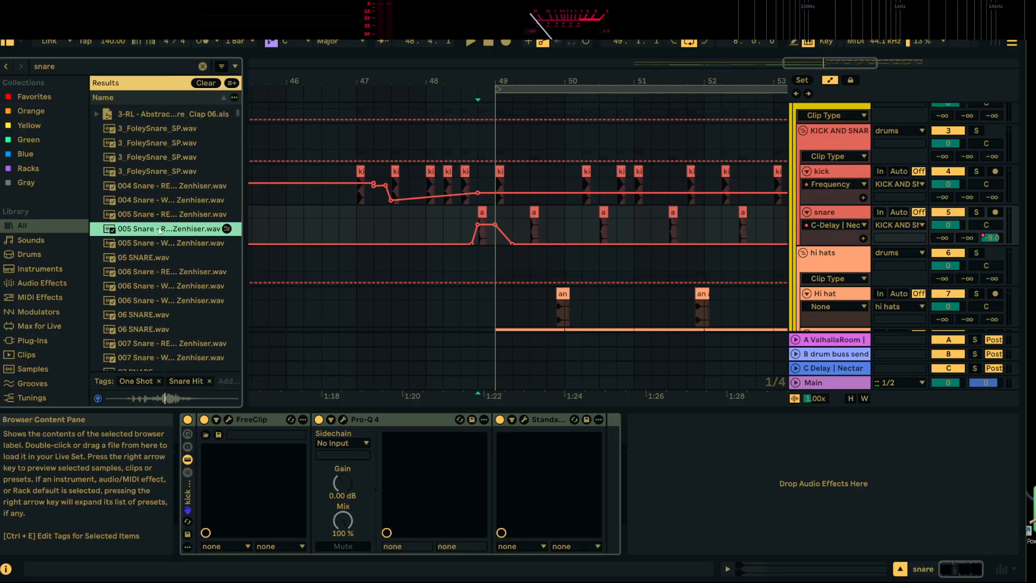
pyautogui.scroll(-3, 160, 232)
pyautogui.click(162, 267)
pyautogui.scroll(-3, 163, 268)
pyautogui.scroll(-2, 162, 260)
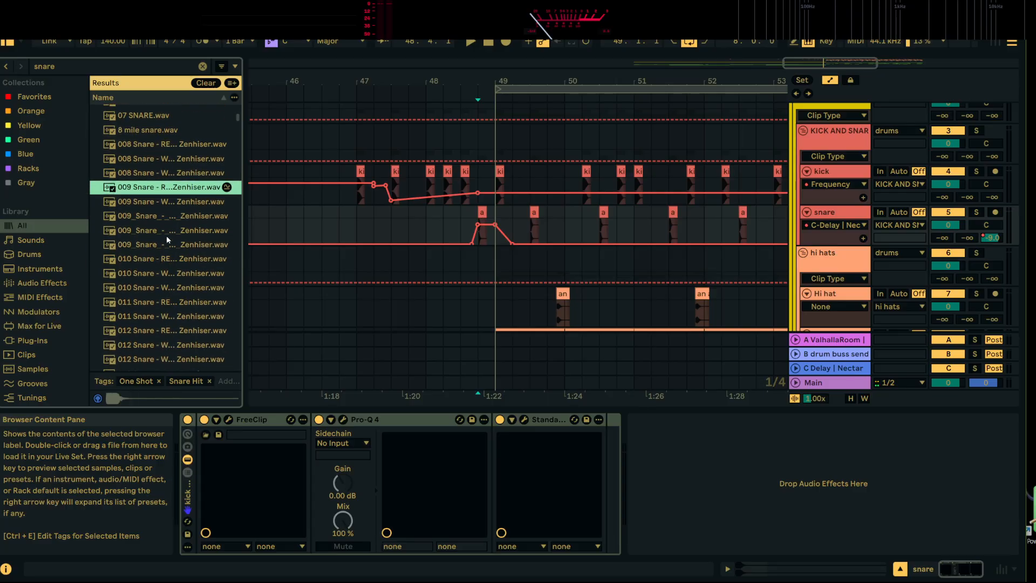
pyautogui.click(168, 217)
pyautogui.scroll(-2, 173, 291)
pyautogui.scroll(-3, 199, 275)
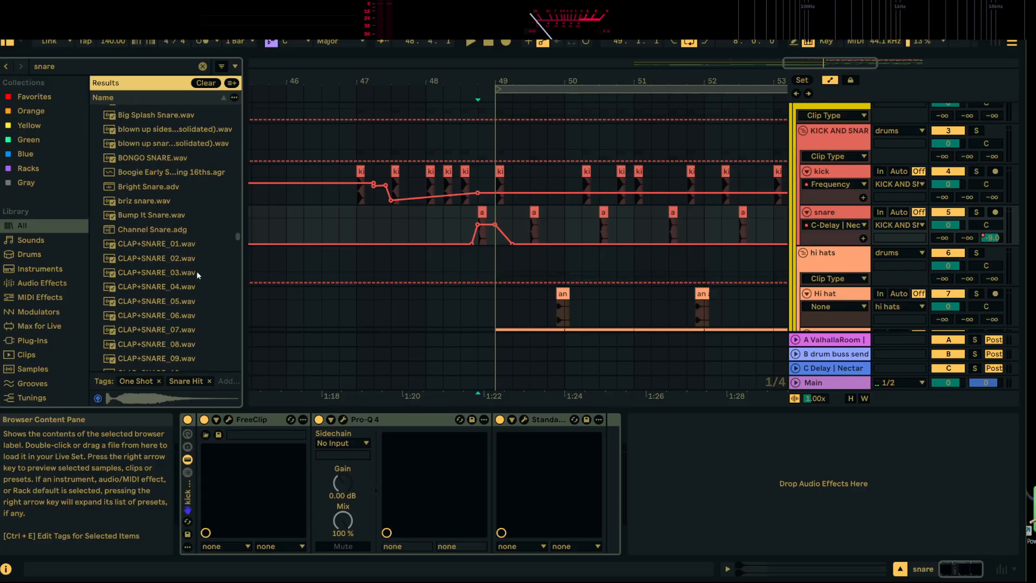
# Audition the CLAP+SNARE samples and the cool character snares among the search results
pyautogui.click(199, 275)
pyautogui.scroll(-3, 199, 276)
pyautogui.click(164, 282)
pyautogui.scroll(-2, 164, 287)
pyautogui.click(162, 292)
pyautogui.scroll(-2, 163, 292)
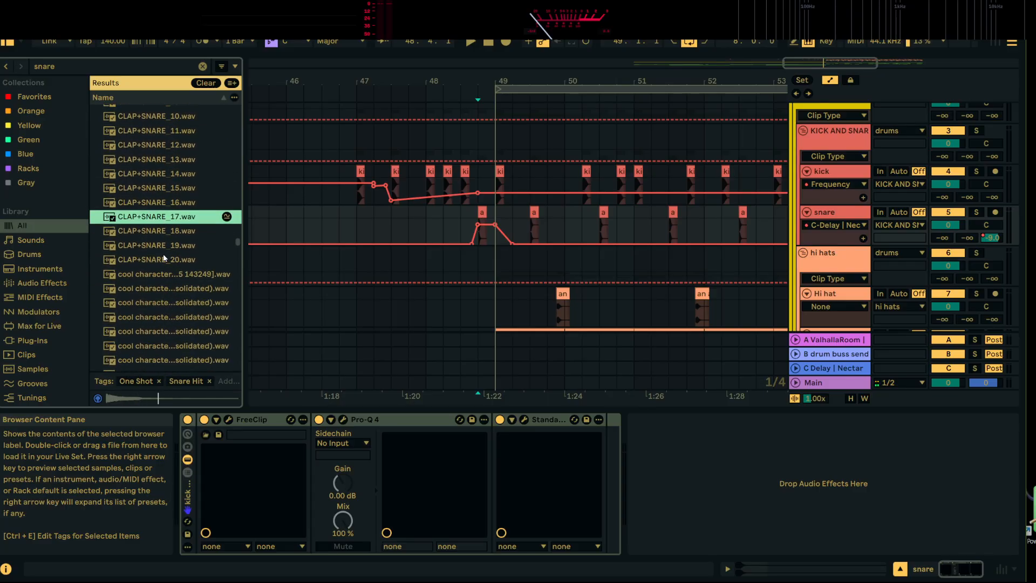
pyautogui.click(165, 259)
pyautogui.click(165, 287)
pyautogui.scroll(-2, 165, 287)
pyautogui.click(190, 238)
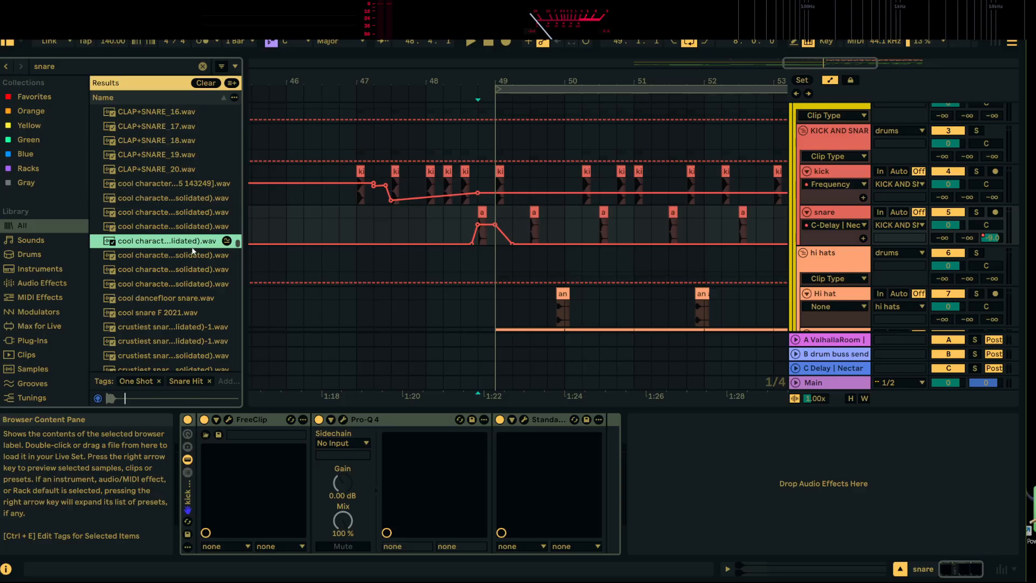
# Insert an audio track below the snare track and place the auditioned cool character snare sample on it at 48.4.1
pyautogui.rightClick(835, 212)
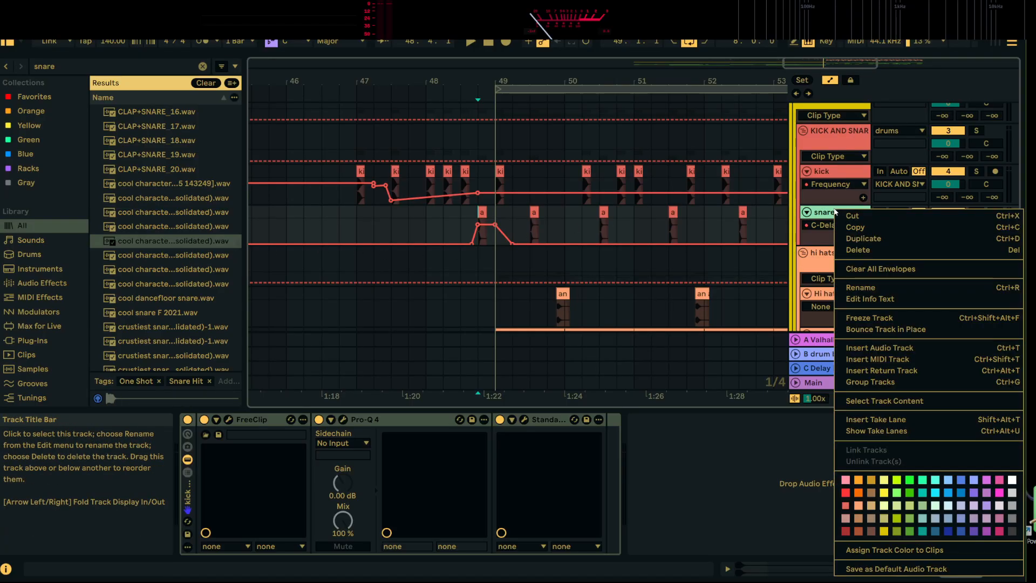
pyautogui.click(909, 351)
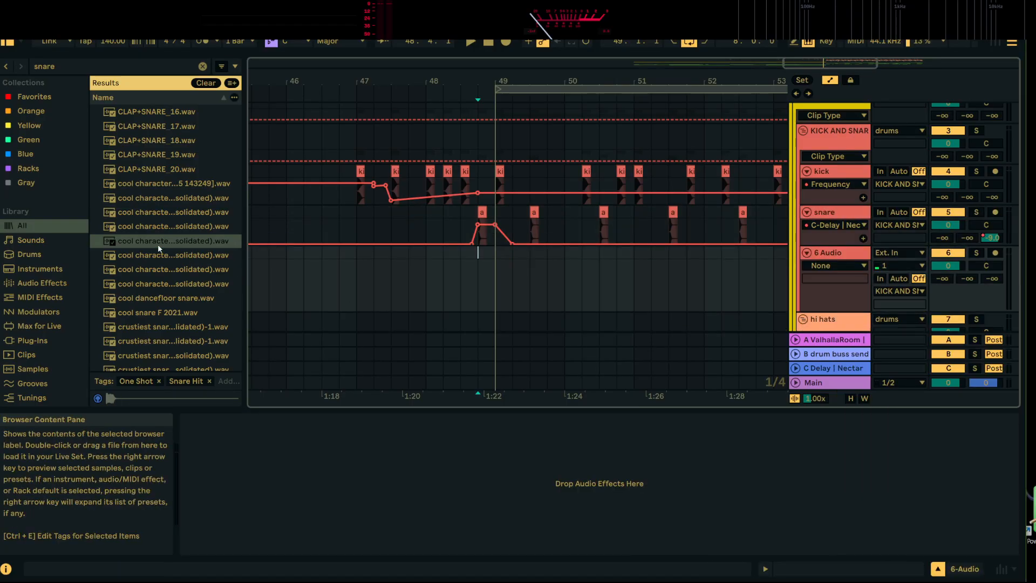
pyautogui.moveTo(160, 243); pyautogui.dragTo(475, 286)
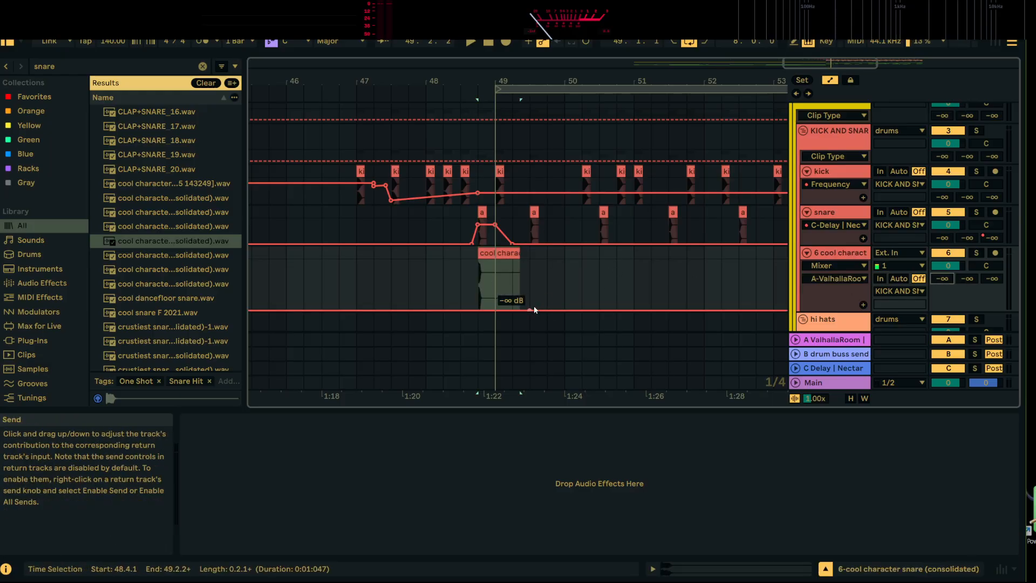
# Automate the new track's A-ValhallaRoom send up to -21.0 dB at 48.4.1 and play the layered snare hit
pyautogui.click(481, 311)
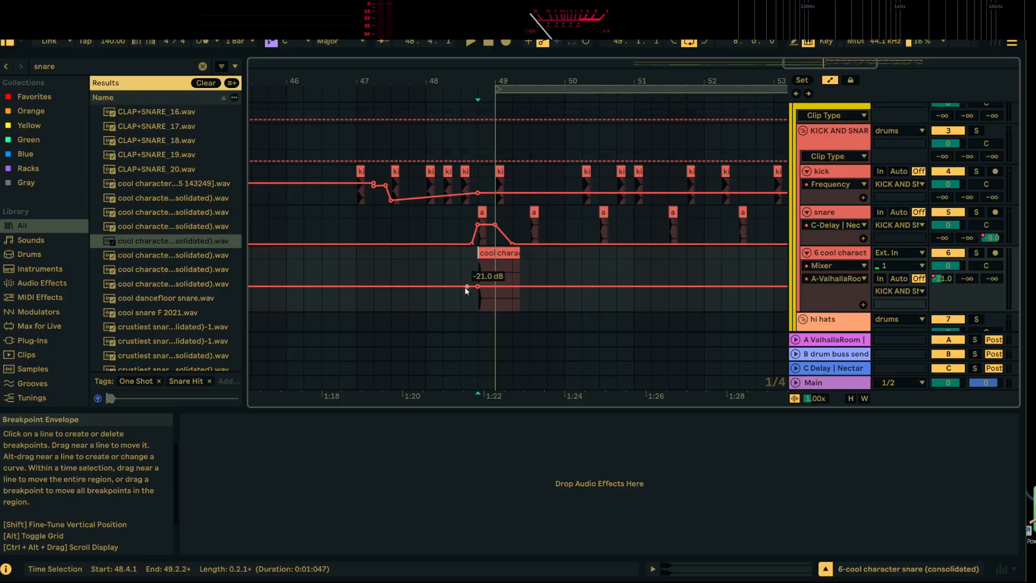
pyautogui.press('space')
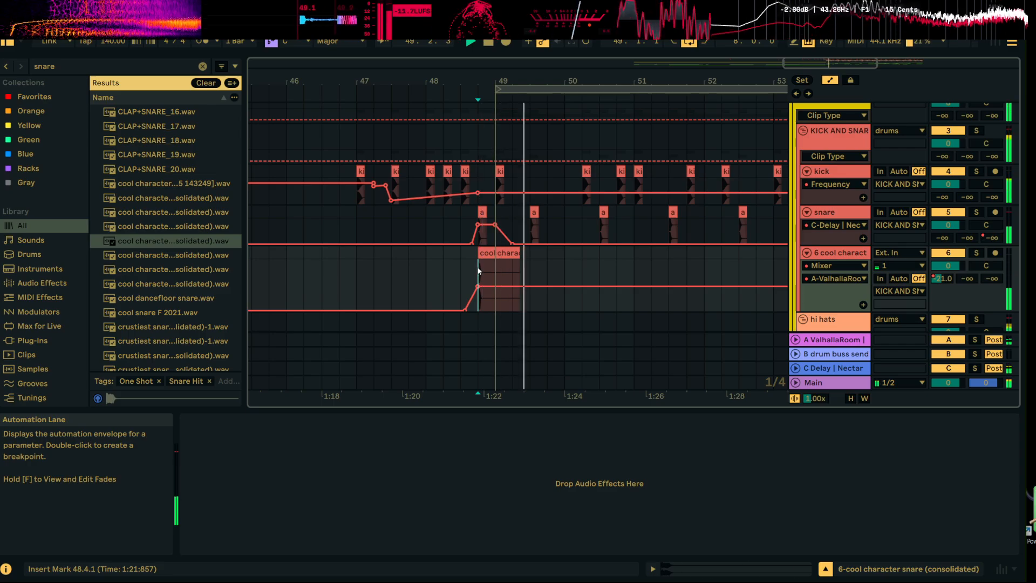
pyautogui.moveTo(486, 80); pyautogui.dragTo(460, 232)
pyautogui.press('space')
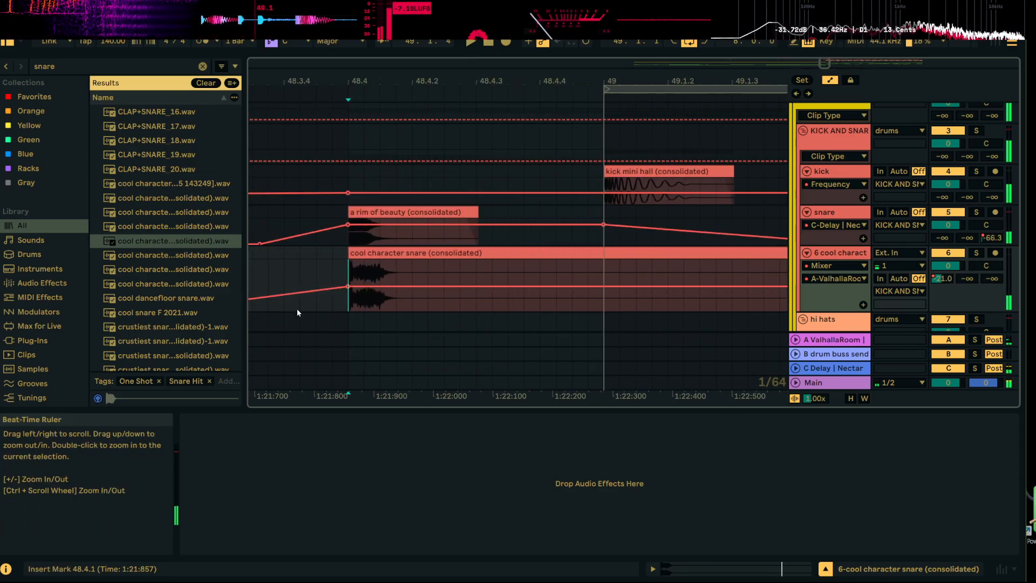
# Add a short fade-in to the cool character snare clip, hide the automation lanes and play the hit
pyautogui.moveTo(352, 82); pyautogui.dragTo(392, 175)
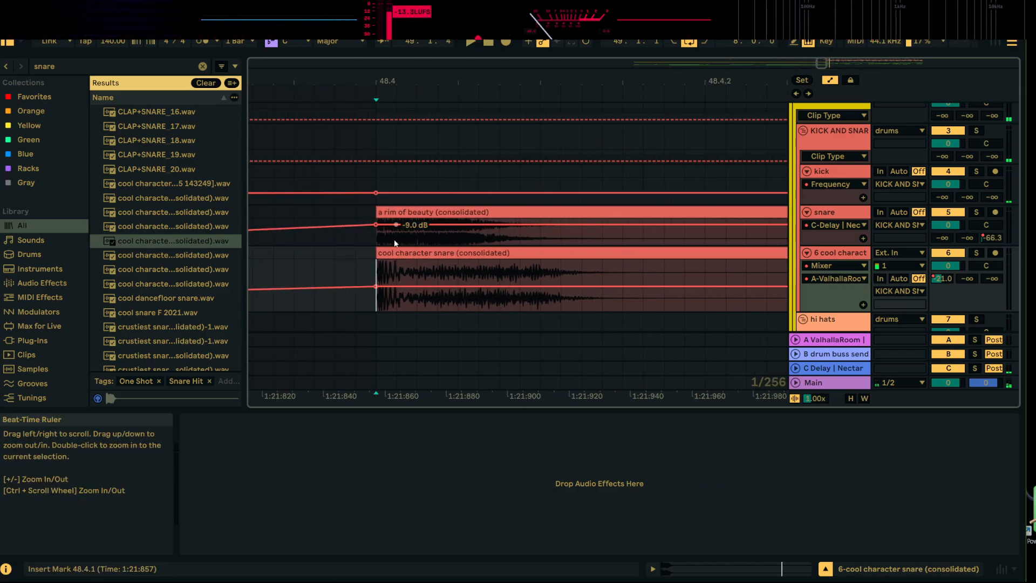
pyautogui.moveTo(377, 254); pyautogui.dragTo(404, 256)
pyautogui.click(830, 80)
pyautogui.press('space')
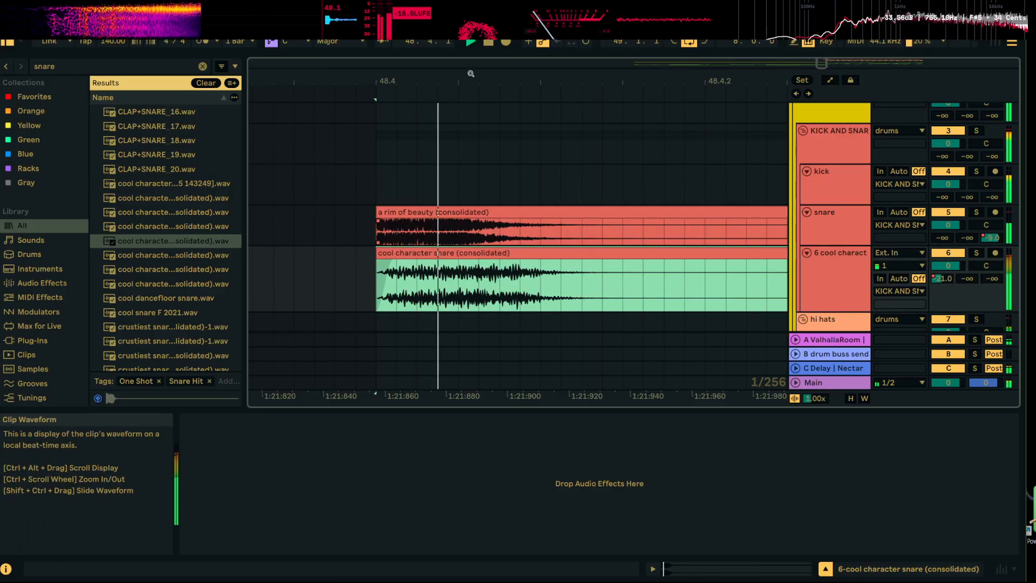
pyautogui.moveTo(463, 82); pyautogui.dragTo(463, 66)
pyautogui.press('space')
# Solo the cool character snare track and play its hit from 48.4.1
pyautogui.click(976, 253)
pyautogui.press('space')
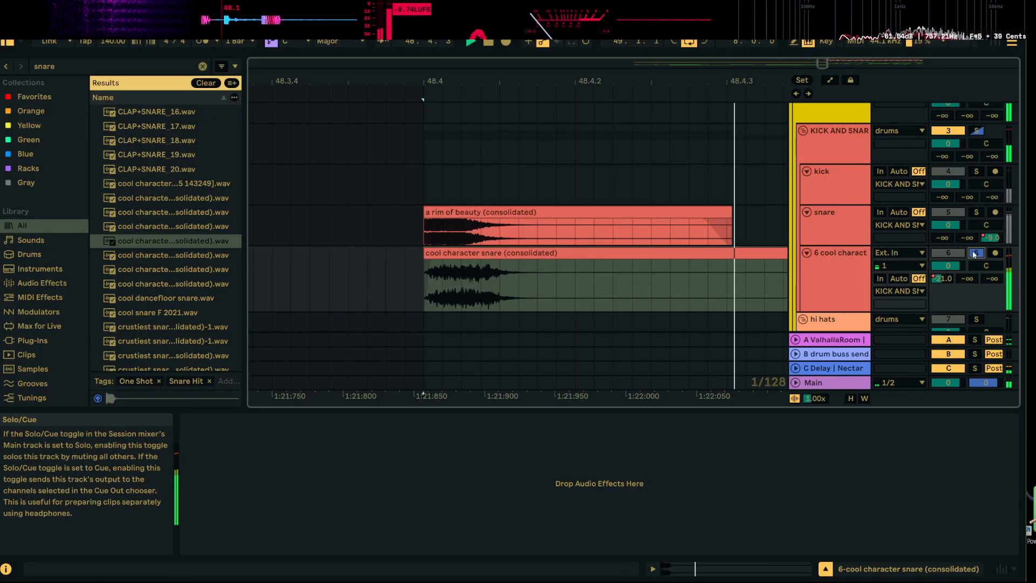
pyautogui.press('space')
# Clear the library search, load Auto Filter onto the cool character snare track and set it to Band-pass
pyautogui.click(844, 256)
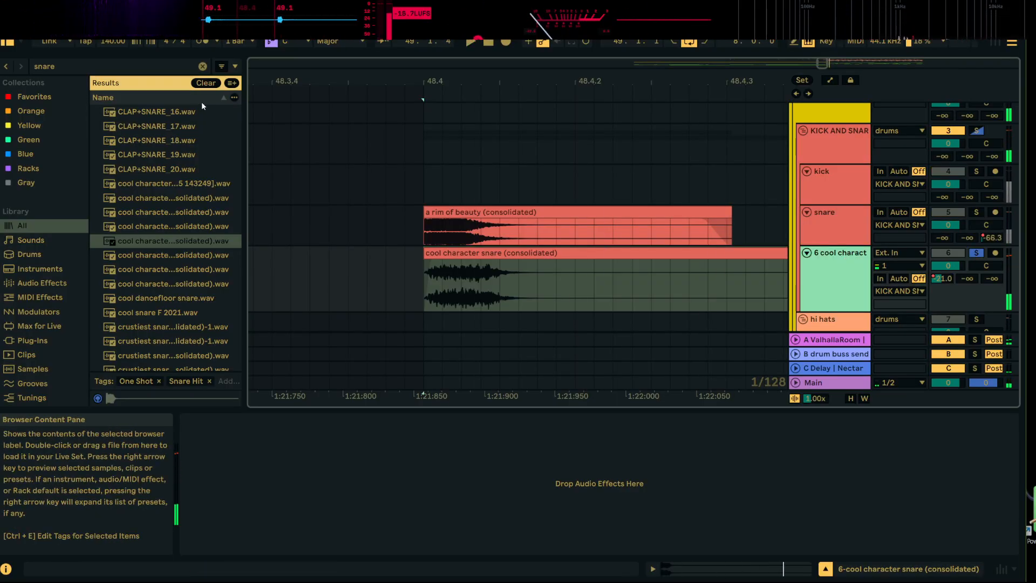
pyautogui.scroll(5, 165, 190)
pyautogui.click(46, 99)
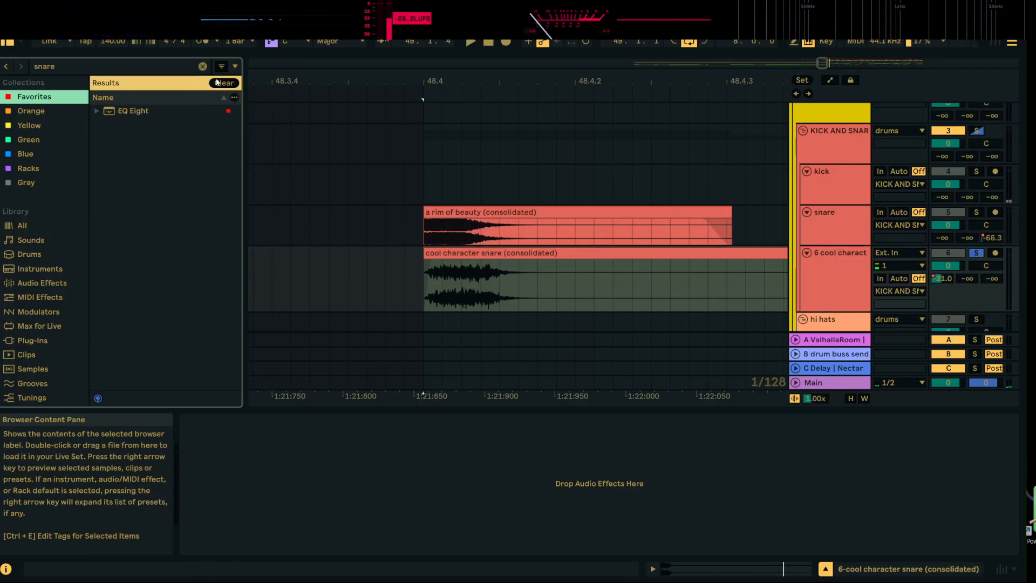
pyautogui.click(203, 69)
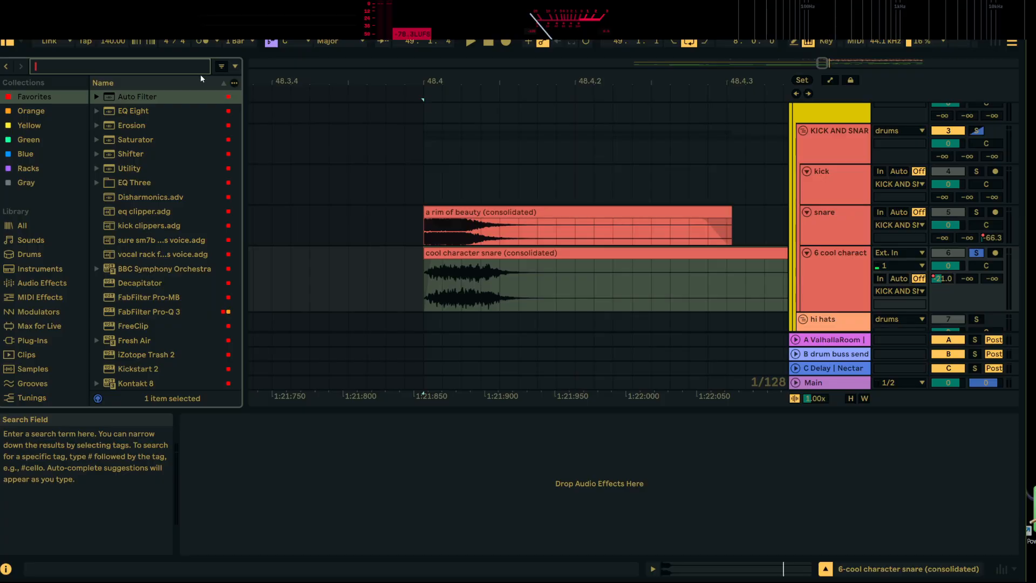
pyautogui.doubleClick(151, 98)
pyautogui.click(227, 488)
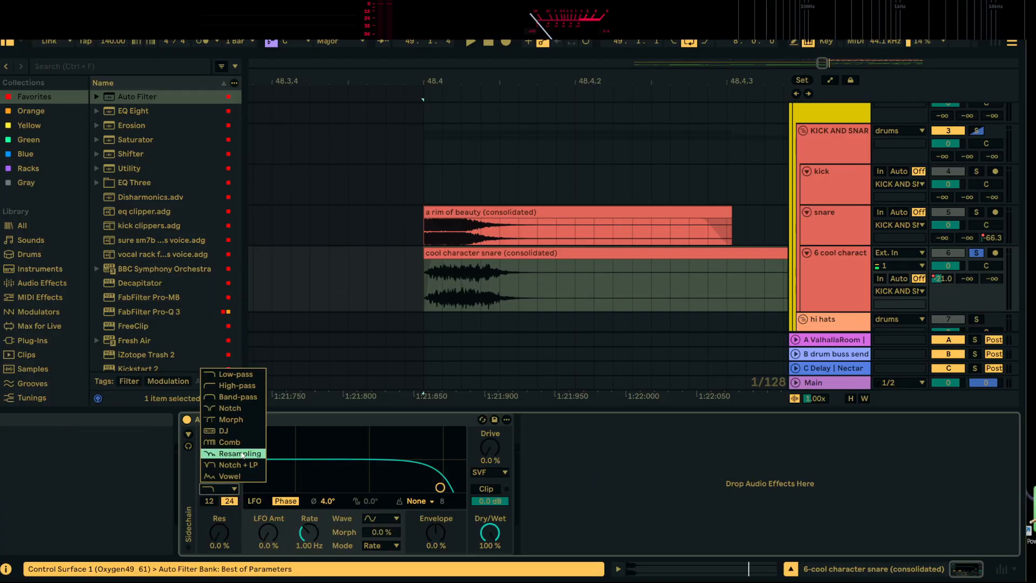
pyautogui.click(239, 398)
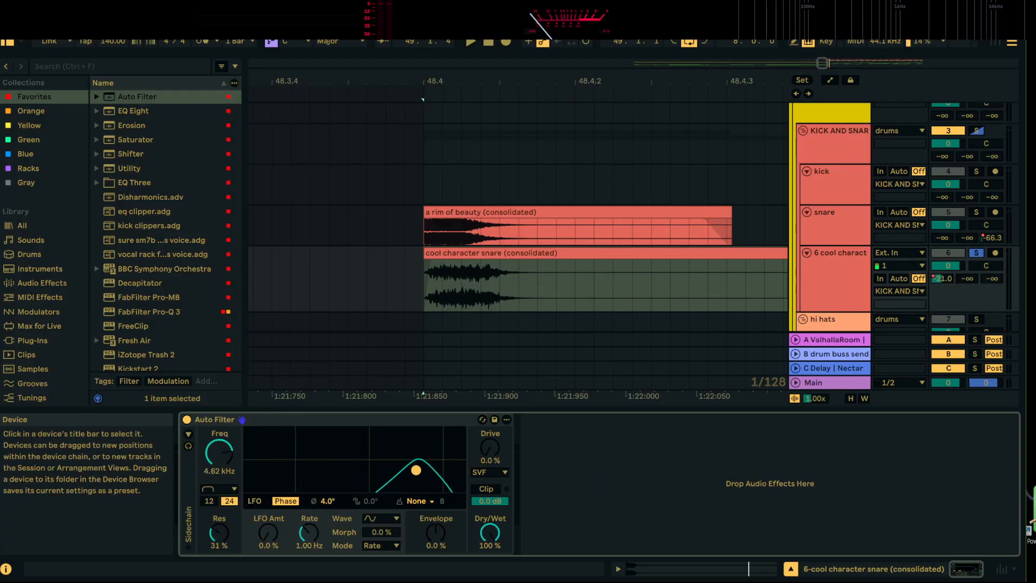
# Tune the band-pass filter to 760 Hz with 84% resonance and a 12 dB slope while playing the snare
pyautogui.press('space')
pyautogui.moveTo(416, 470); pyautogui.dragTo(361, 440)
pyautogui.press('space')
pyautogui.press('space')
pyautogui.click(209, 500)
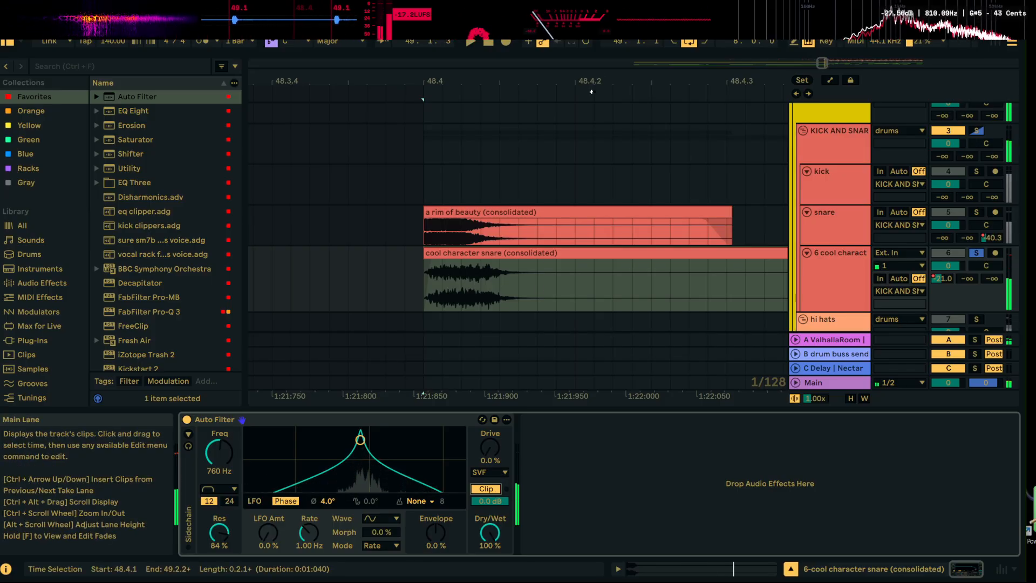
pyautogui.moveTo(613, 78); pyautogui.dragTo(409, 34)
pyautogui.press('space')
# Unsolo the cool character snare track and play it with the other drums
pyautogui.click(976, 252)
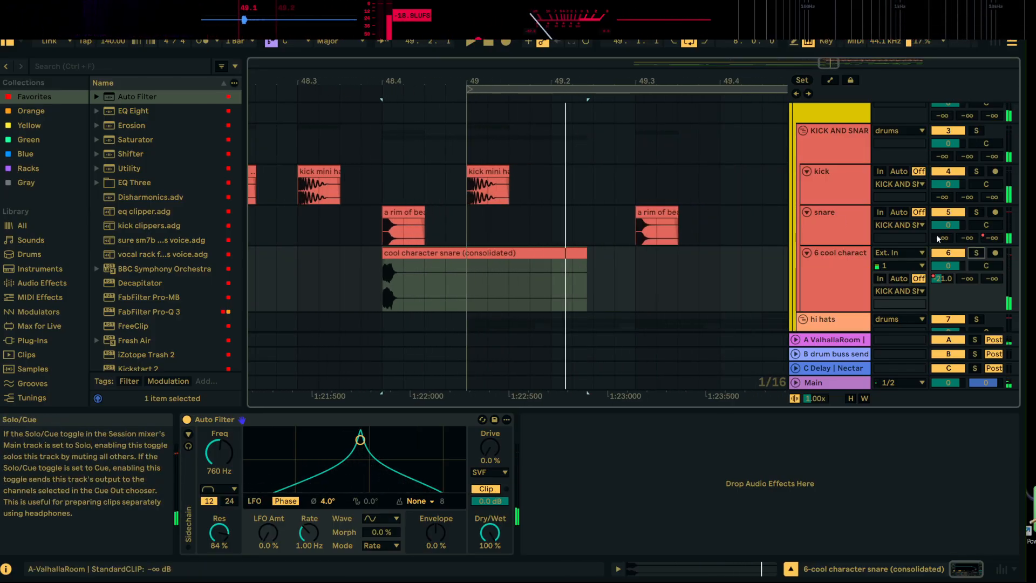
pyautogui.press('space')
pyautogui.moveTo(531, 83); pyautogui.dragTo(411, 35)
# Duplicate the cool character snare to 50.3.1 and trim the first clip to end at 49.1.1
pyautogui.keyDown('shift'); pyautogui.click(511, 274); pyautogui.keyUp('shift')
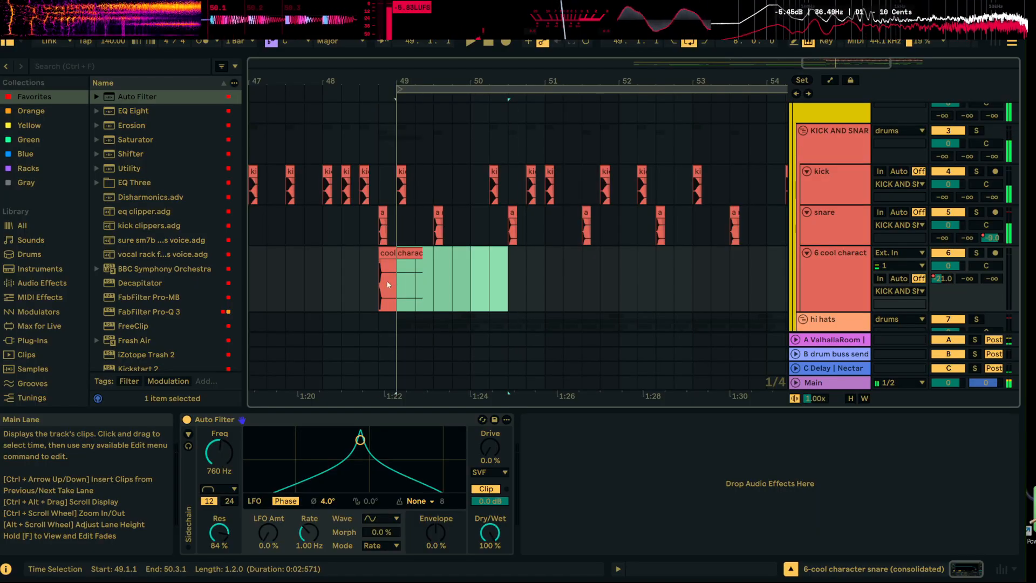
pyautogui.hotkey('ctrl', 'd')
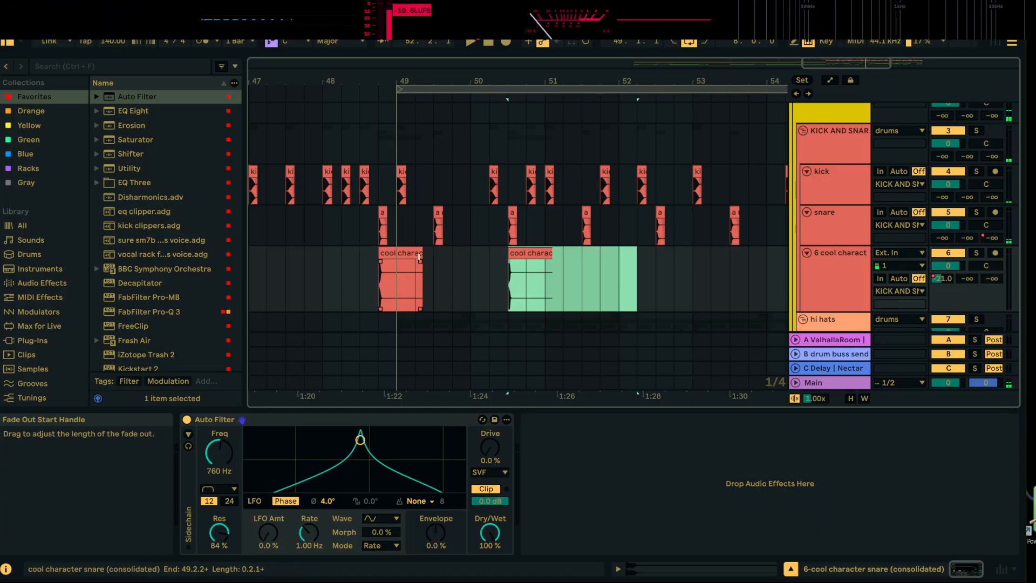
pyautogui.moveTo(422, 280); pyautogui.dragTo(397, 281)
# Show the automation lanes, automate the cool character snare's C-Delay send up to -7.0 dB at 50.3.1 and play the result
pyautogui.click(529, 252)
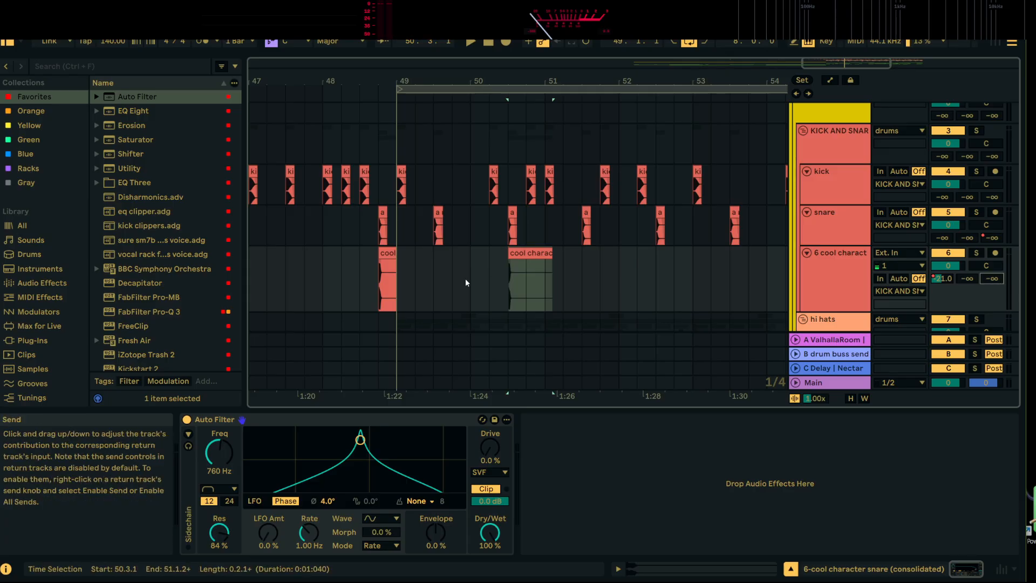
pyautogui.click(829, 80)
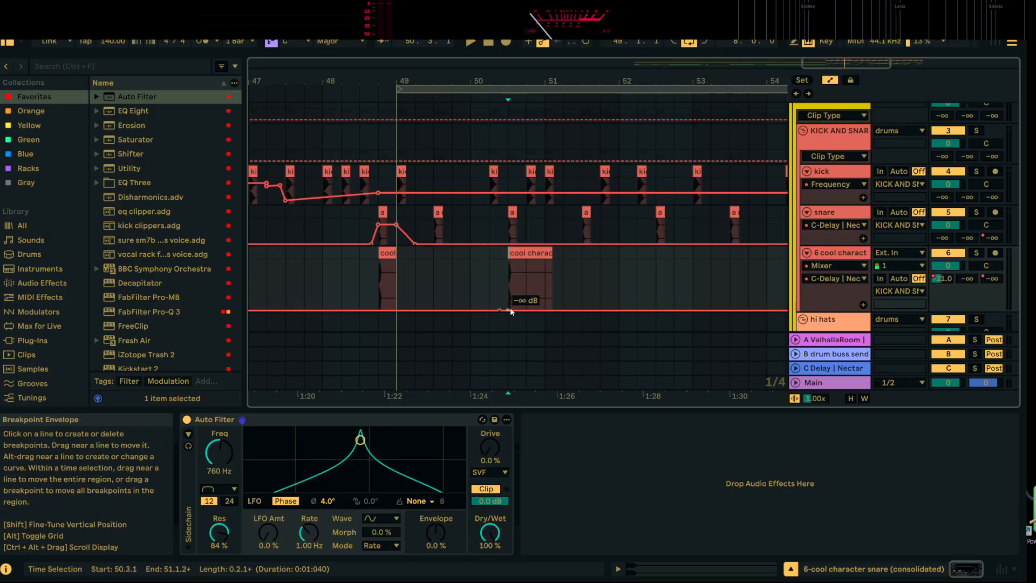
pyautogui.moveTo(510, 308); pyautogui.dragTo(508, 268)
pyautogui.press('space')
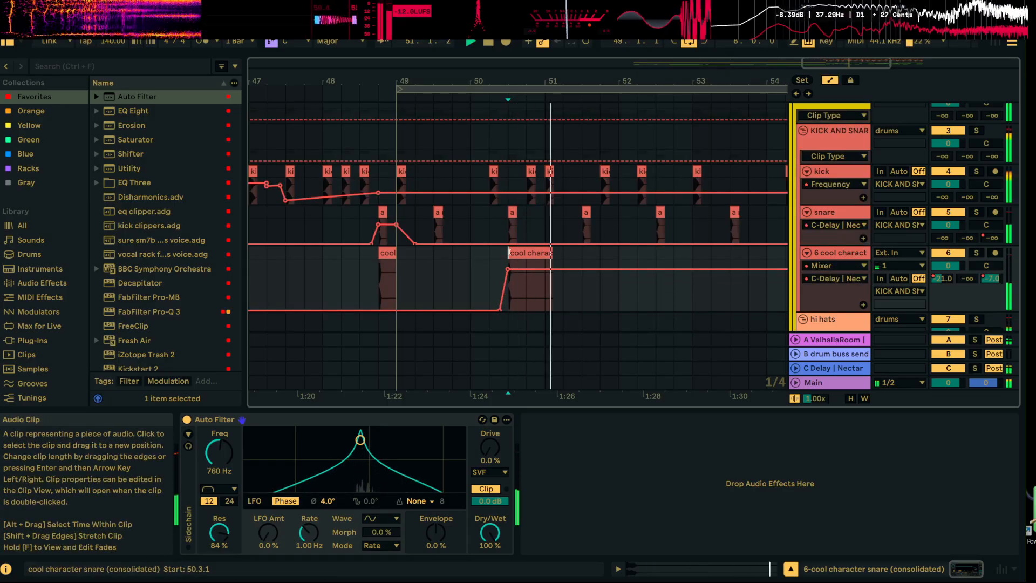
pyautogui.moveTo(579, 82)
pyautogui.mouseDown()
pyautogui.moveTo(543, 78)
pyautogui.moveTo(497, 43)
pyautogui.mouseUp()
pyautogui.click(498, 315)
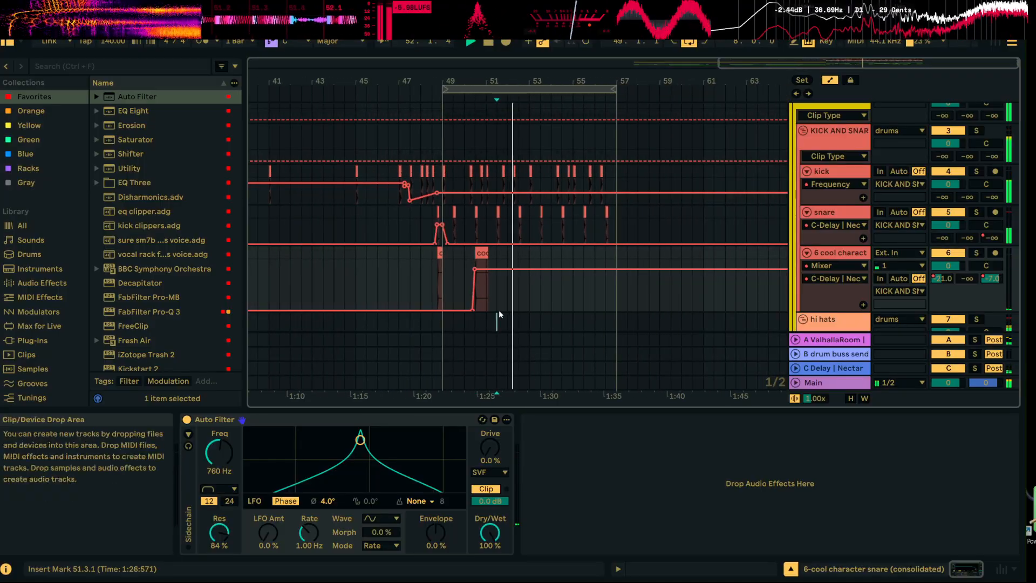
pyautogui.click(526, 253)
pyautogui.press('space')
# Hide the automation lanes and duplicate bars 49.1.1 to 53.1.1 of the cool character snare track into the next four bars
pyautogui.click(830, 80)
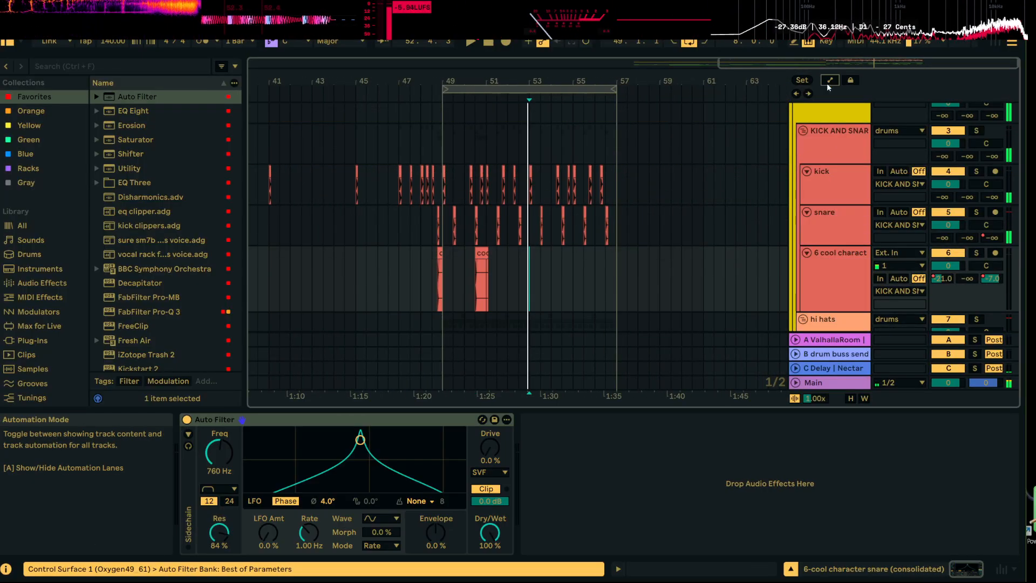
pyautogui.click(521, 266)
pyautogui.moveTo(530, 266); pyautogui.dragTo(447, 279)
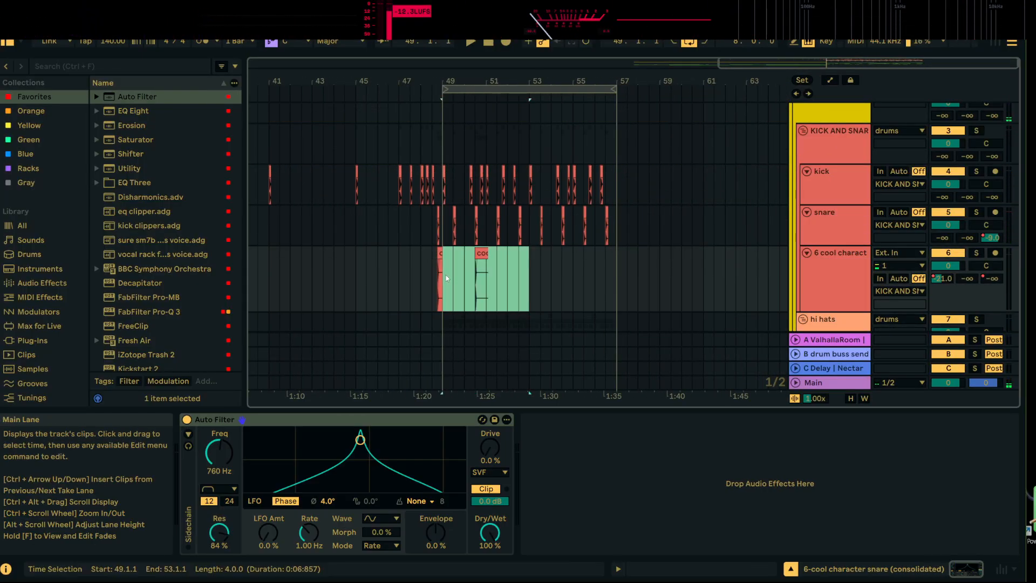
pyautogui.hotkey('ctrl', 'd')
# Play the arrangement from 46.3.1 through the drop to hear the repeated snare layer
pyautogui.click(399, 272)
pyautogui.press('space')
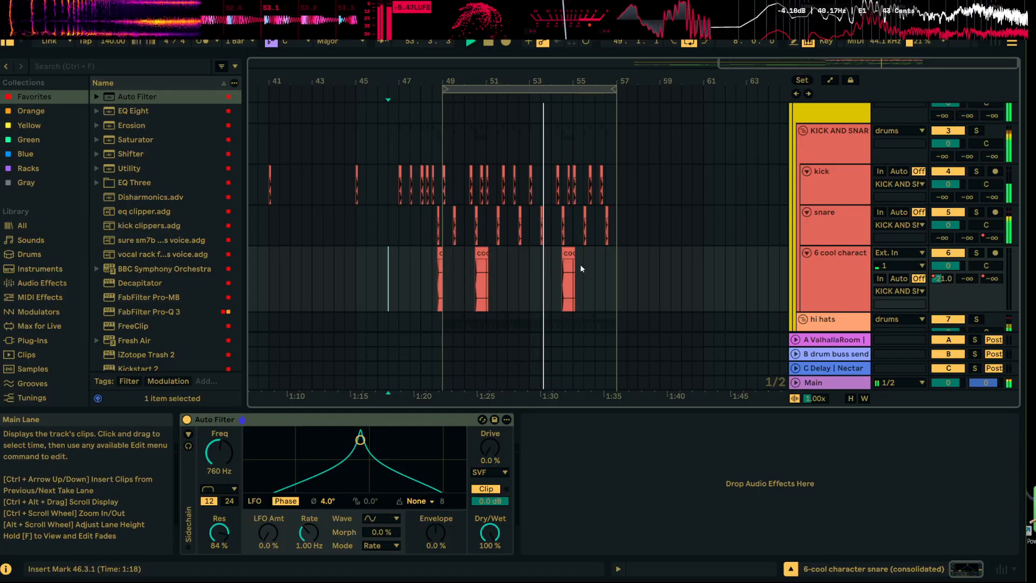
pyautogui.press('space')
pyautogui.doubleClick(544, 81)
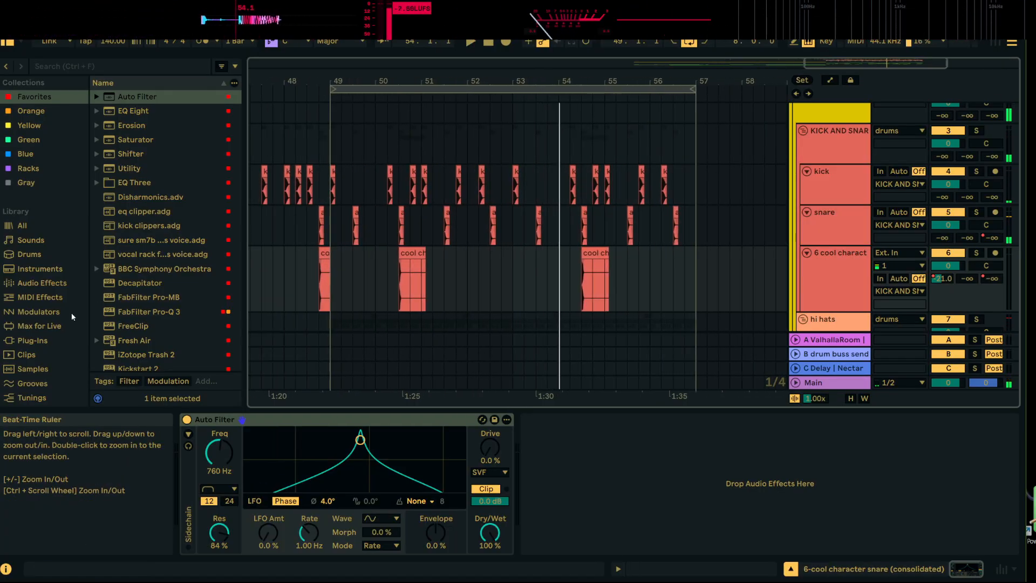
# Search the whole library for "snare" samples
pyautogui.click(145, 62)
pyautogui.write('snare')
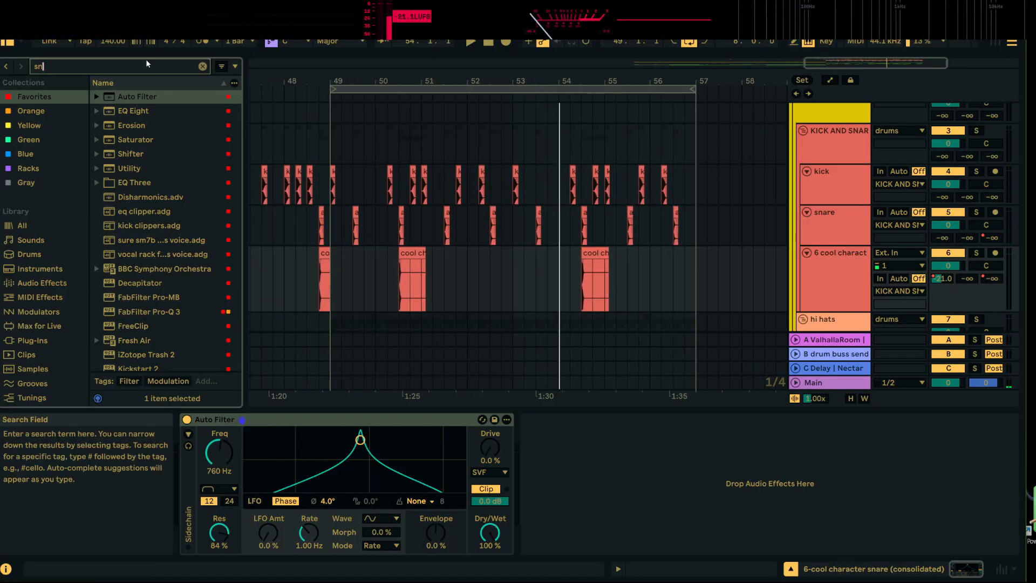
pyautogui.click(38, 283)
pyautogui.click(27, 229)
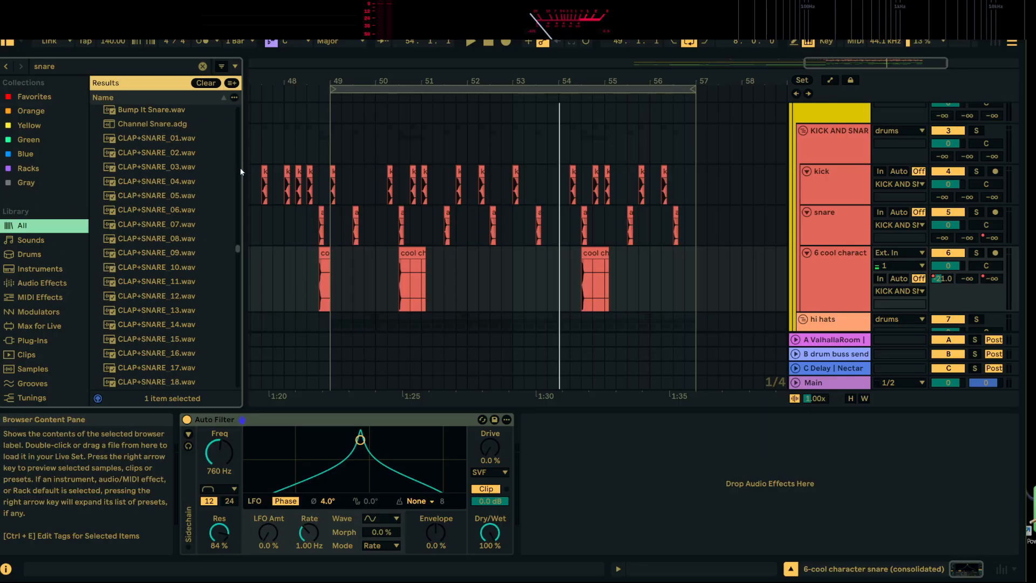
# Audition snare samples in the search results, from the cool character snares down to d# SNARE 4.wav
pyautogui.scroll(-3, 239, 227)
pyautogui.click(198, 313)
pyautogui.scroll(-2, 197, 311)
pyautogui.click(194, 300)
pyautogui.scroll(-3, 189, 294)
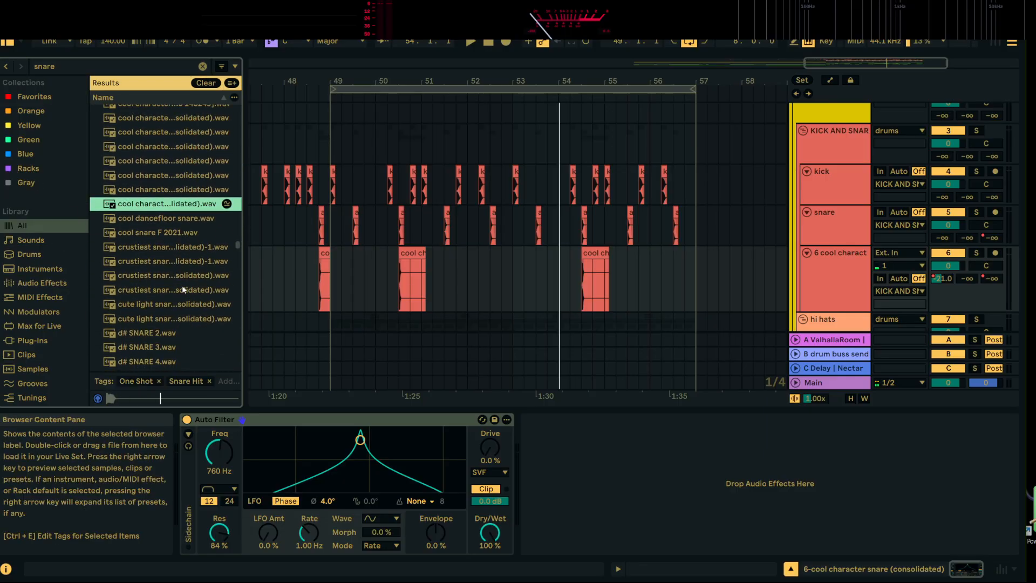
pyautogui.click(185, 276)
pyautogui.scroll(-3, 188, 272)
pyautogui.click(172, 211)
pyautogui.click(154, 244)
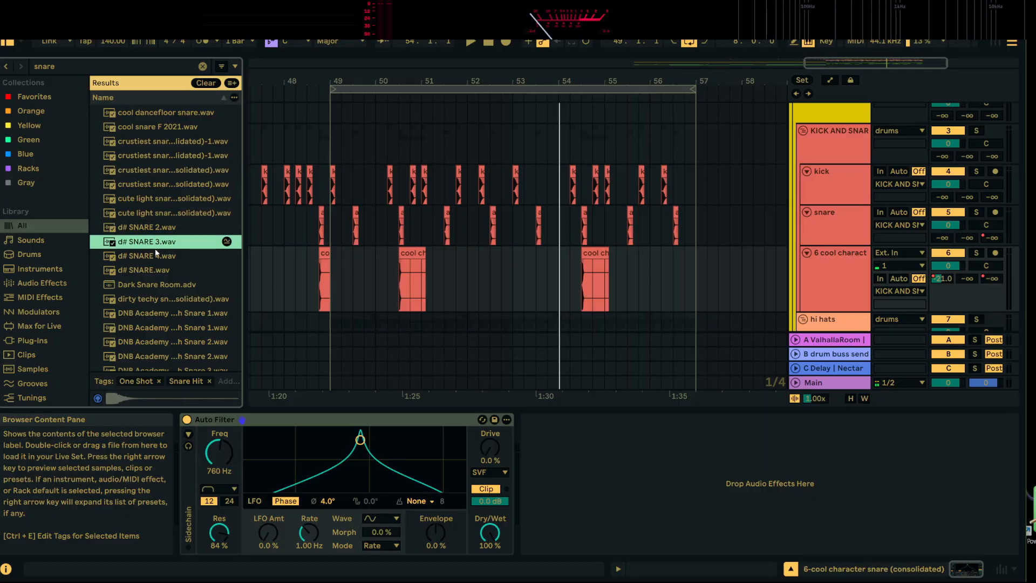
pyautogui.scroll(-3, 157, 243)
pyautogui.click(160, 239)
pyautogui.click(163, 181)
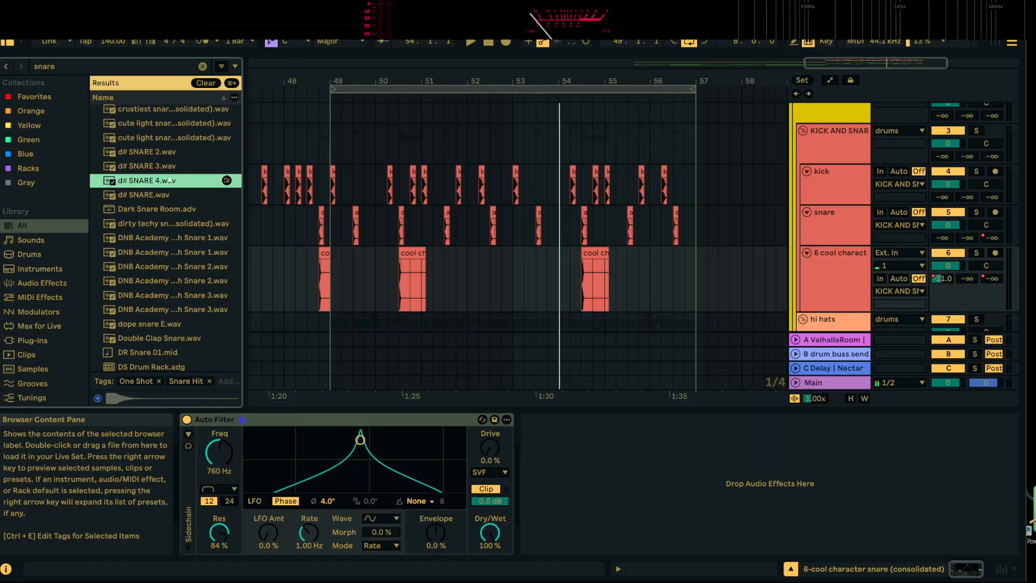
# Duplicate the cool character snare track and delete all the snare clips from the copy
pyautogui.rightClick(844, 264)
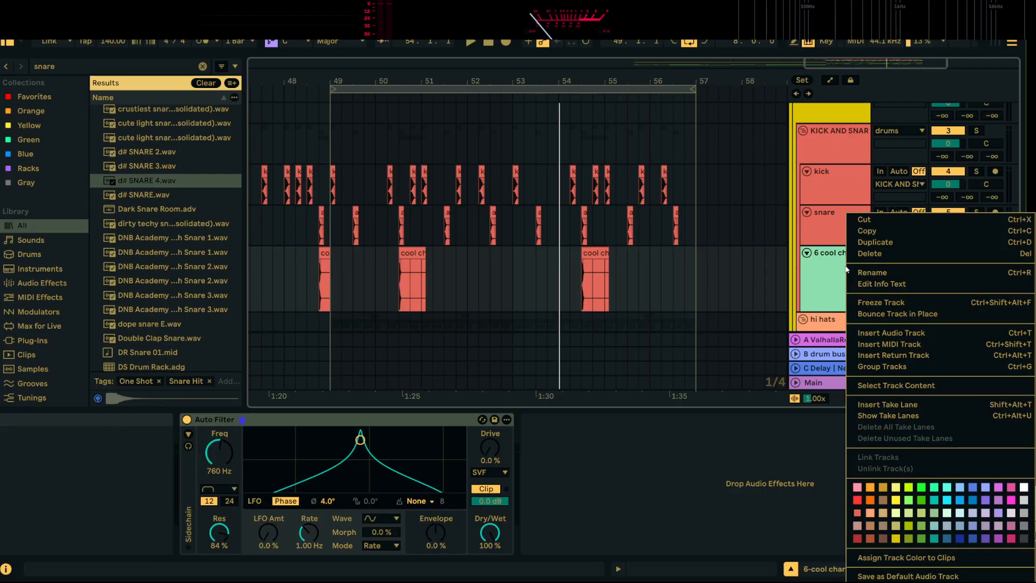
pyautogui.click(858, 241)
pyautogui.moveTo(638, 303); pyautogui.dragTo(278, 302)
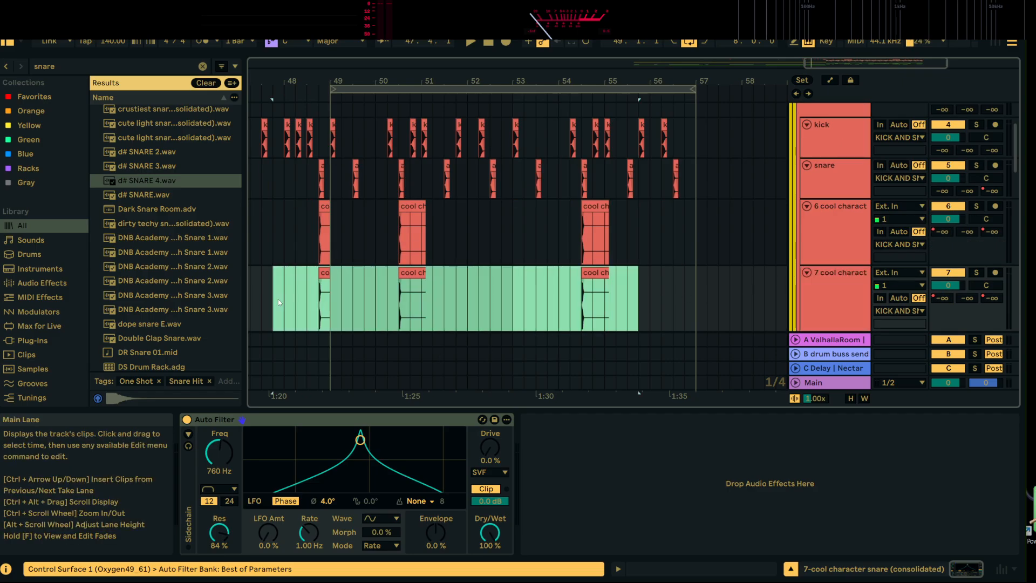
pyautogui.press('Delete')
# Place d# SNARE 4.wav at 53.3.1 on the emptied duplicate track and play it in context
pyautogui.moveTo(151, 183); pyautogui.dragTo(541, 302)
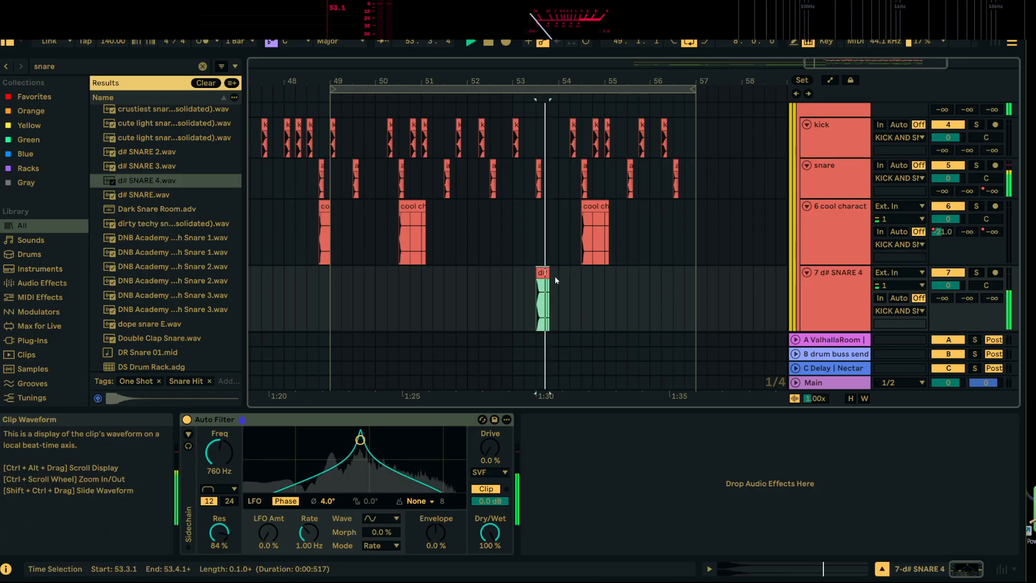
pyautogui.press('space')
pyautogui.press('space')
# Show the automation lanes, automate the d# SNARE 4 track's A-ValhallaRoom send up to -7.0 dB at 53.3.1 and play it
pyautogui.moveTo(555, 81); pyautogui.dragTo(555, 132)
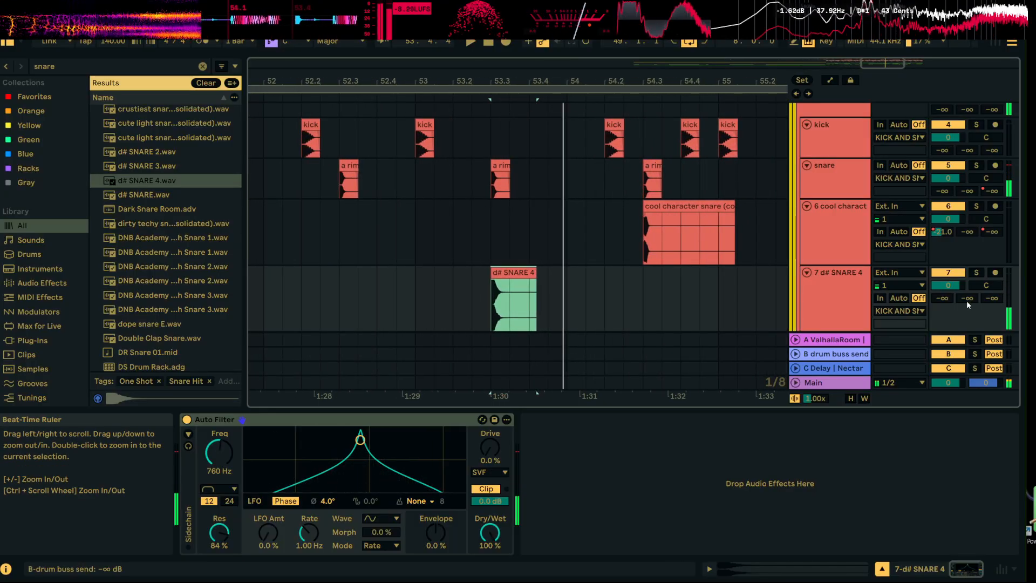
pyautogui.click(830, 80)
pyautogui.click(486, 331)
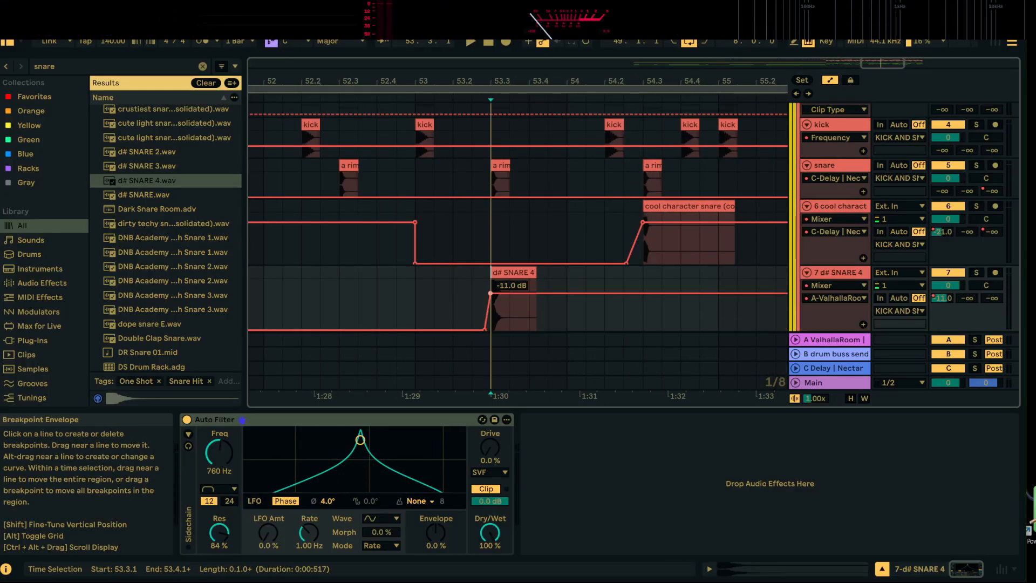
pyautogui.press('space')
pyautogui.moveTo(490, 293); pyautogui.dragTo(491, 289)
pyautogui.press('space')
pyautogui.press('space')
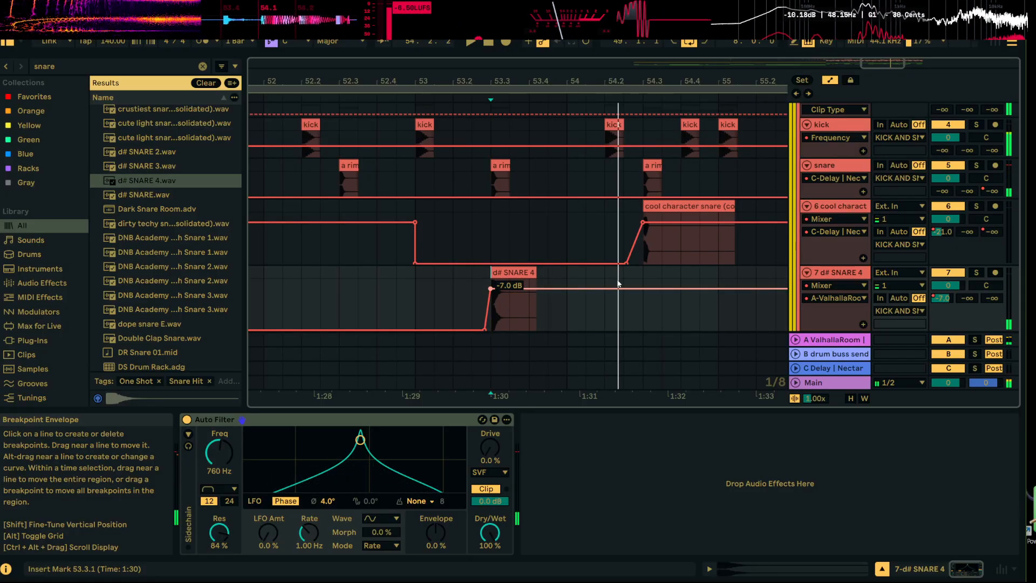
# Duplicate the C Delay return track to create a second delay return
pyautogui.rightClick(845, 369)
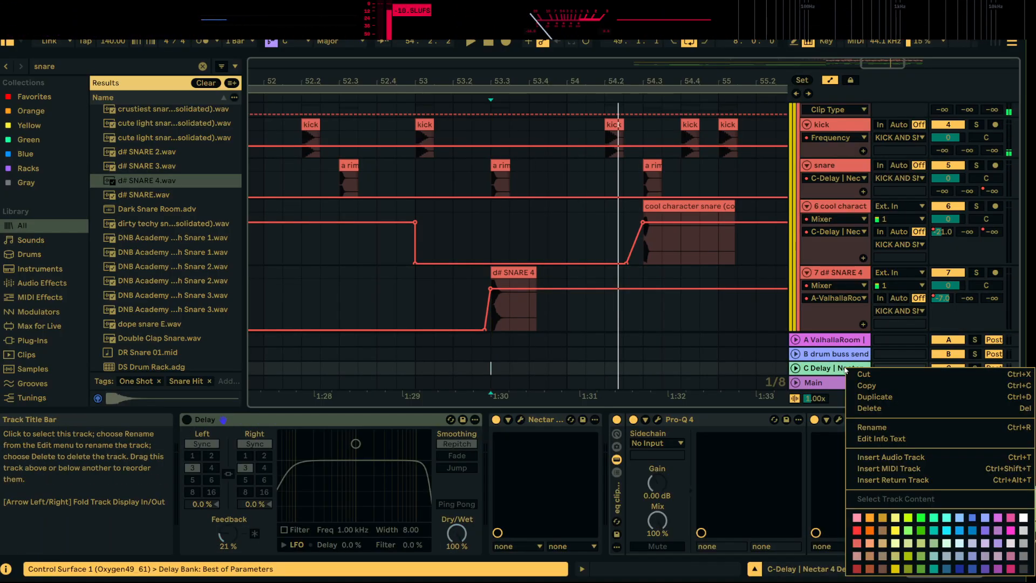
pyautogui.click(880, 392)
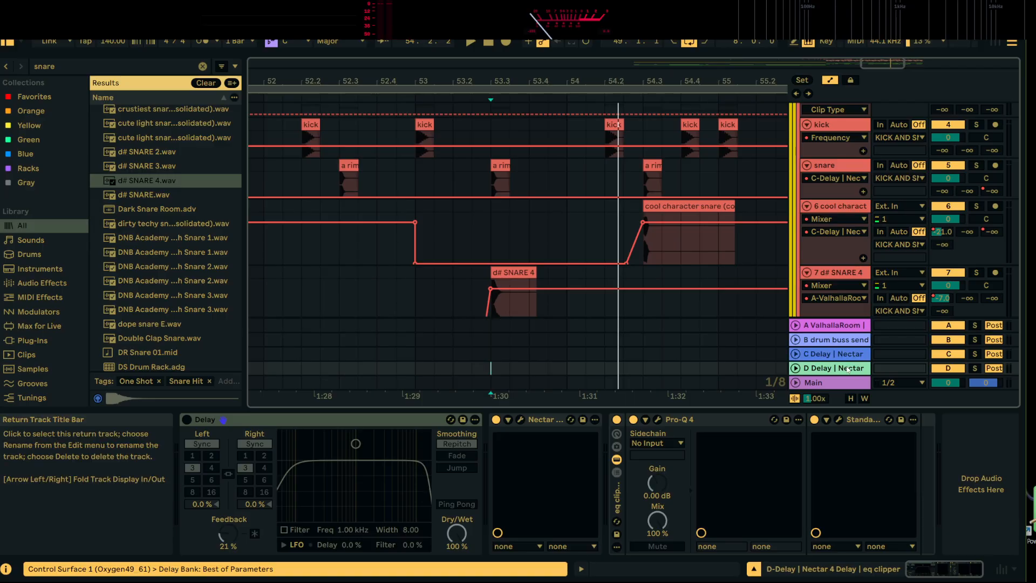
pyautogui.doubleClick(810, 369)
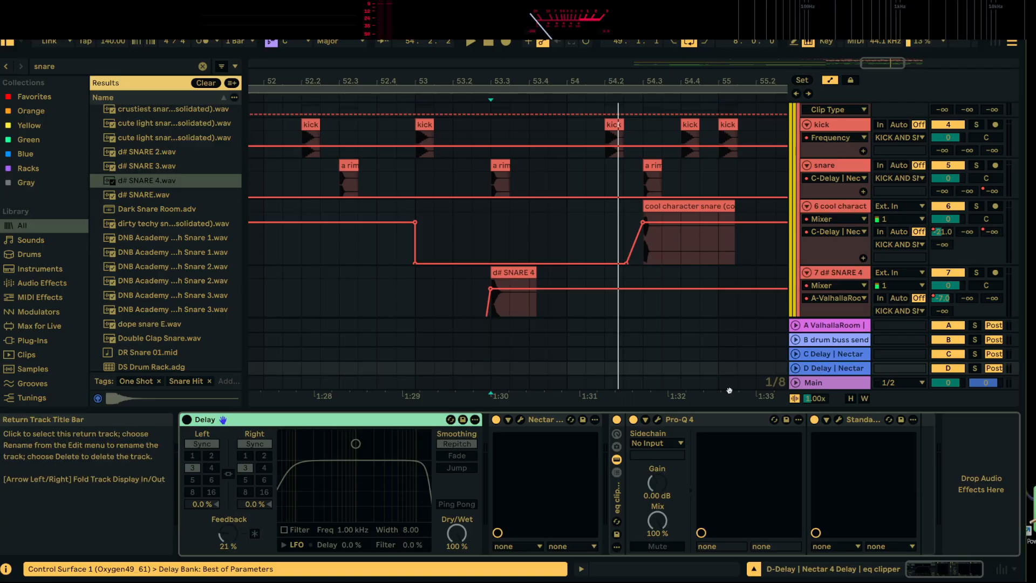
# In the duplicated return's Nectar 4 Delay, set the filter's low cutoff to about 303 Hz and high cutoff to about 3.4 kHz
pyautogui.click(522, 419)
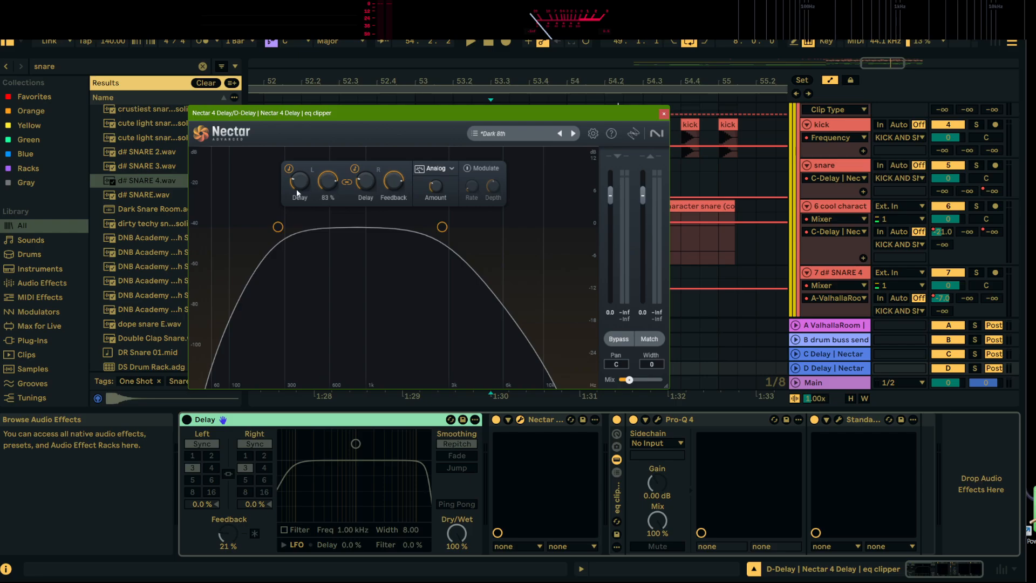
pyautogui.moveTo(279, 228); pyautogui.dragTo(318, 232)
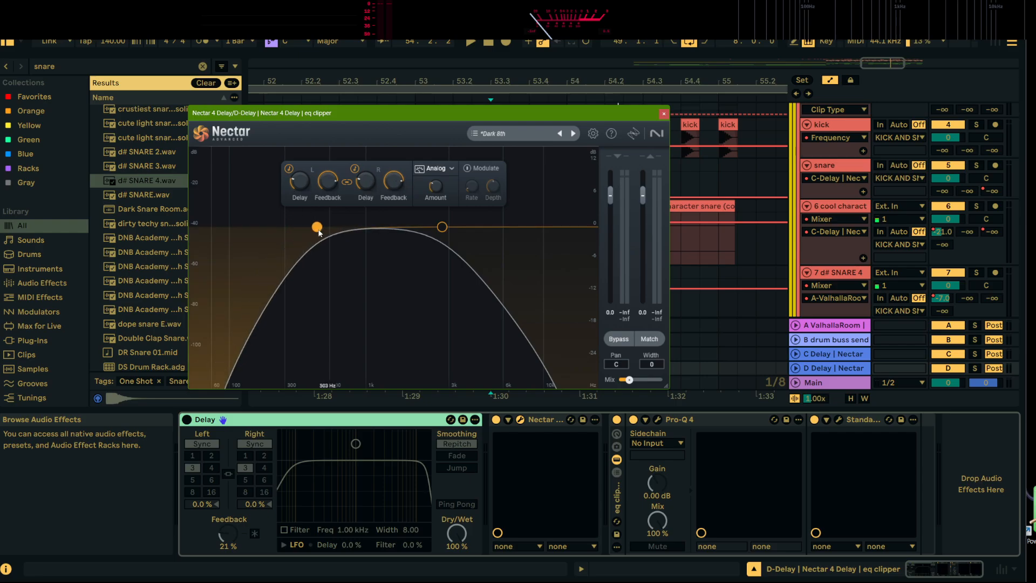
pyautogui.moveTo(440, 227); pyautogui.dragTo(449, 228)
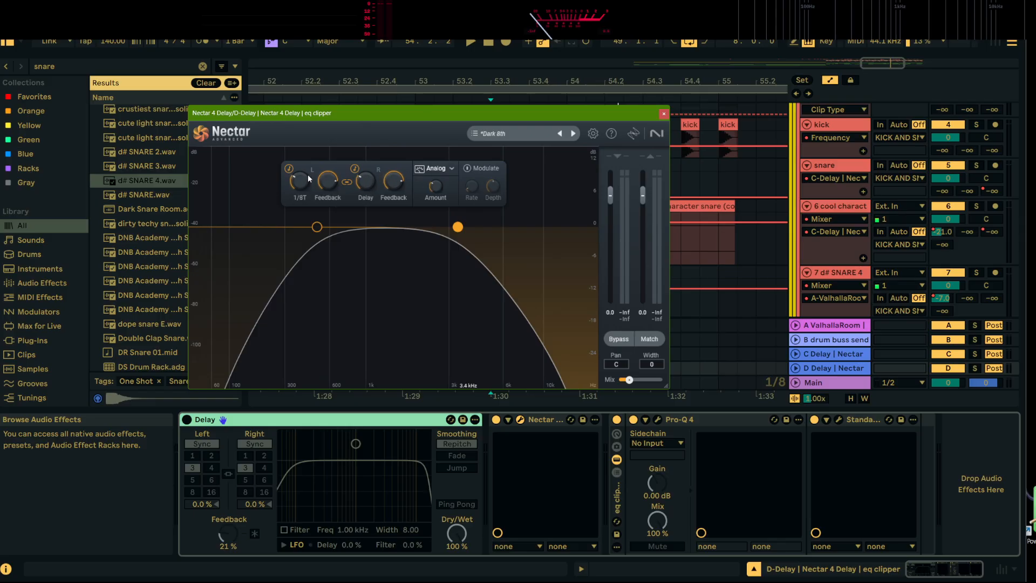
pyautogui.click(664, 114)
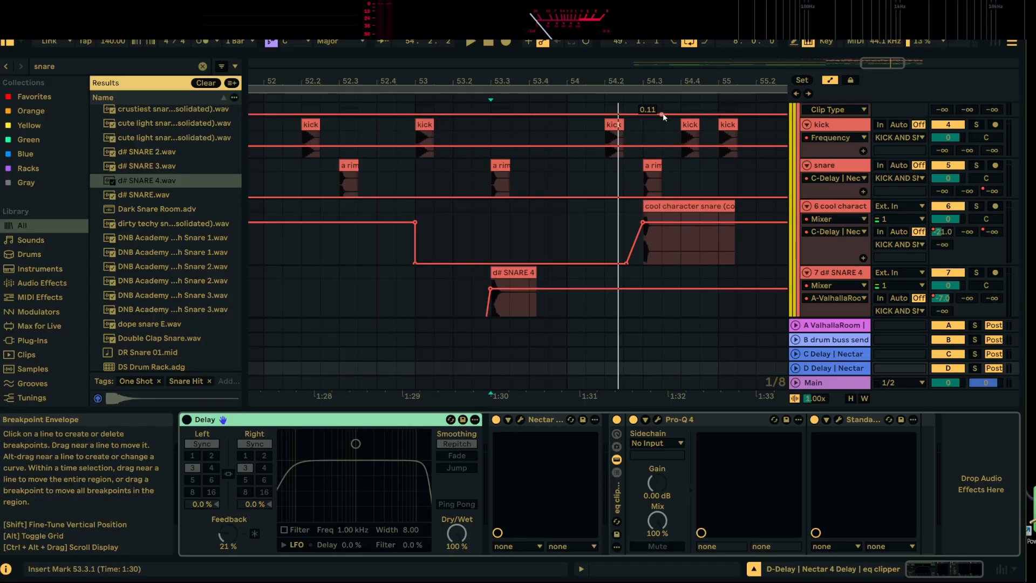
# Automate the d# SNARE 4 track's D-Delay send up to about -5.4 dB at 53.3.1
pyautogui.scroll(-2, 983, 253)
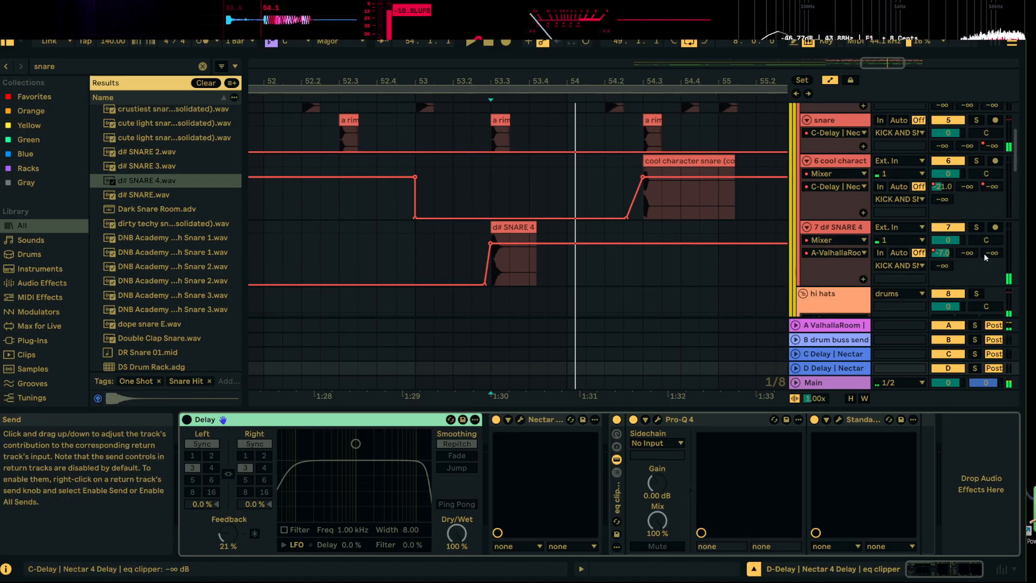
pyautogui.click(943, 267)
pyautogui.click(491, 285)
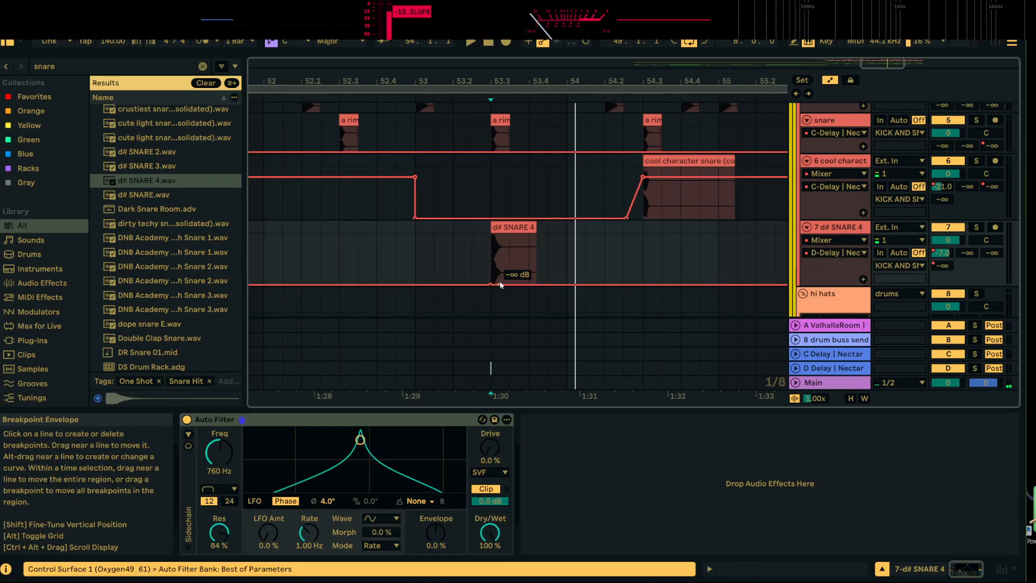
pyautogui.moveTo(492, 284); pyautogui.dragTo(453, 279)
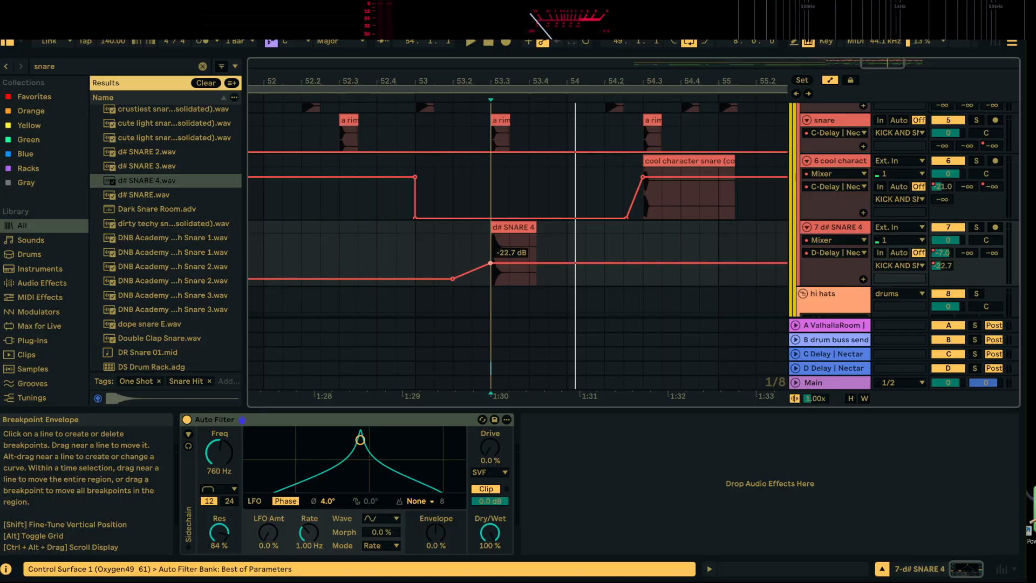
pyautogui.click(494, 240)
# Play the section from 53.3.1 repeatedly to hear d# SNARE 4 with its reverb and delay sends
pyautogui.press('space')
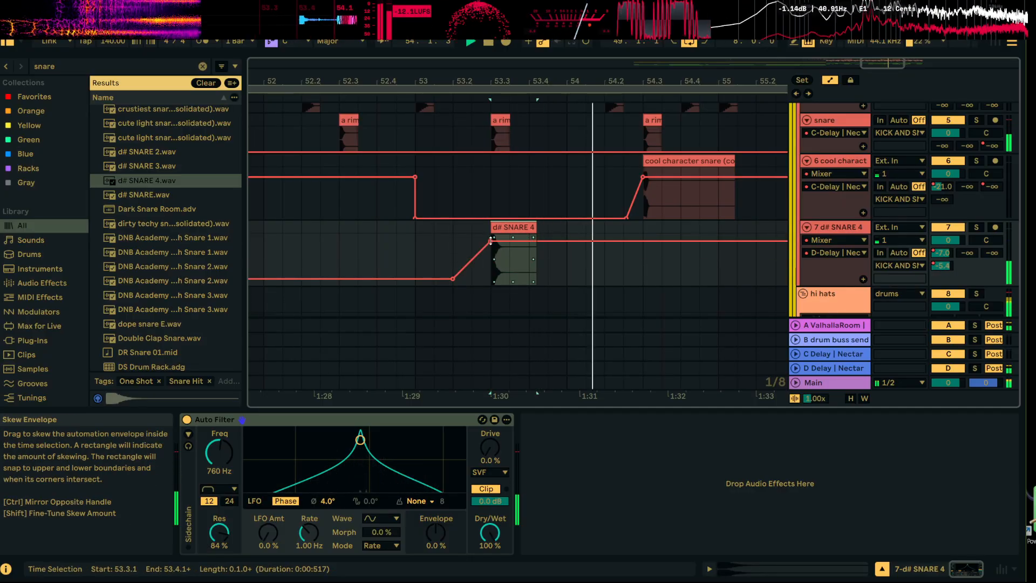
pyautogui.press('space')
pyautogui.press('space')
pyautogui.moveTo(609, 82); pyautogui.dragTo(490, 156)
pyautogui.press('space')
pyautogui.press('space')
pyautogui.press('space')
# Hide the automation lanes and trim a sliver off the start of the d# SNARE 4 clip at 53.3.1
pyautogui.click(830, 79)
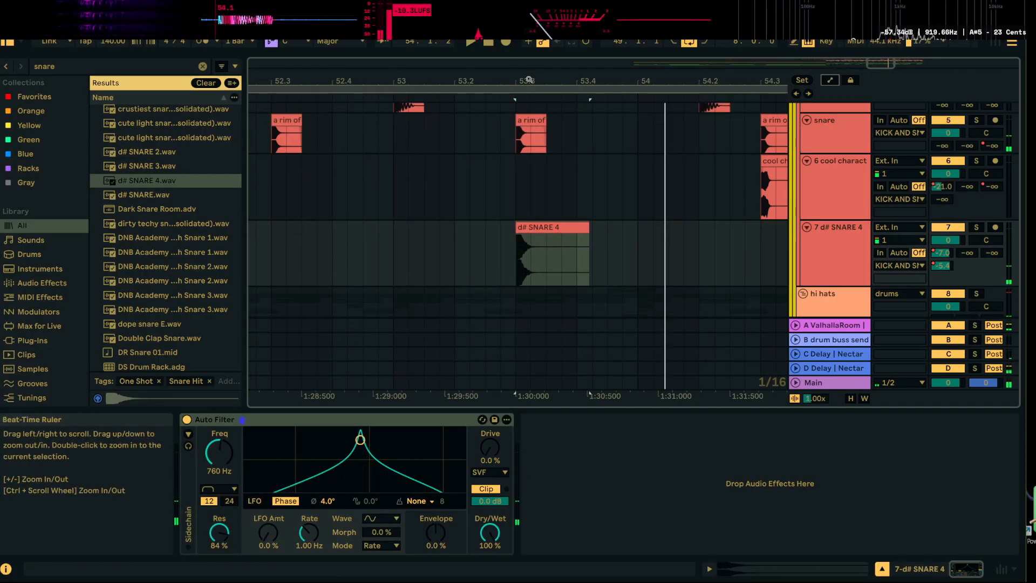
pyautogui.moveTo(526, 81); pyautogui.dragTo(527, 162)
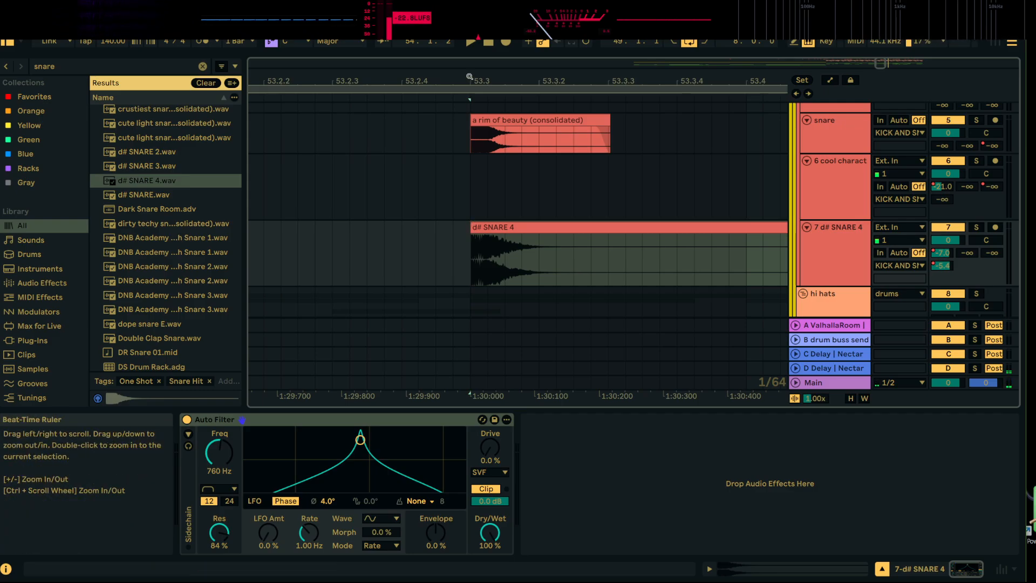
pyautogui.moveTo(477, 81); pyautogui.dragTo(506, 237)
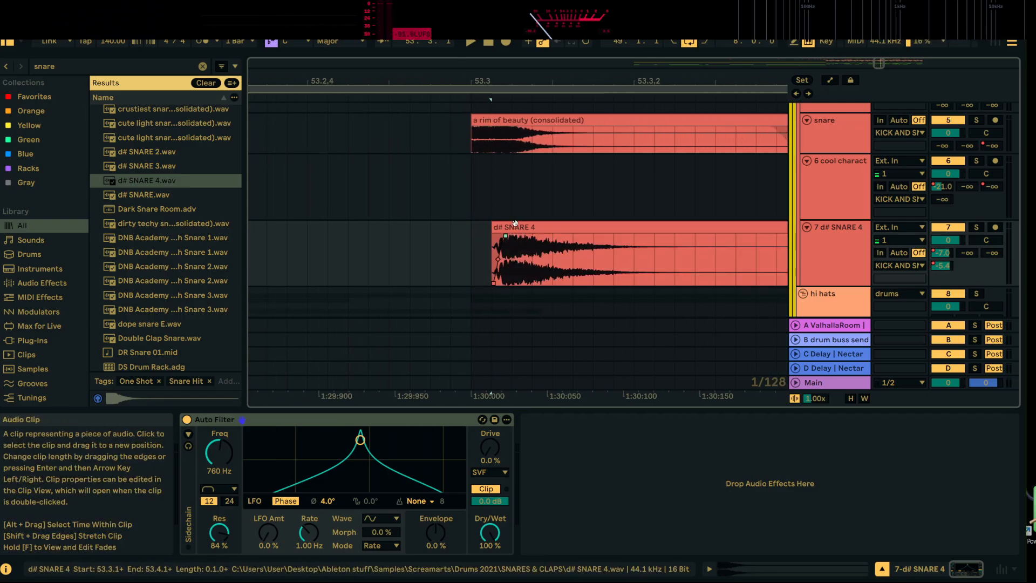
pyautogui.moveTo(503, 77); pyautogui.dragTo(505, 230)
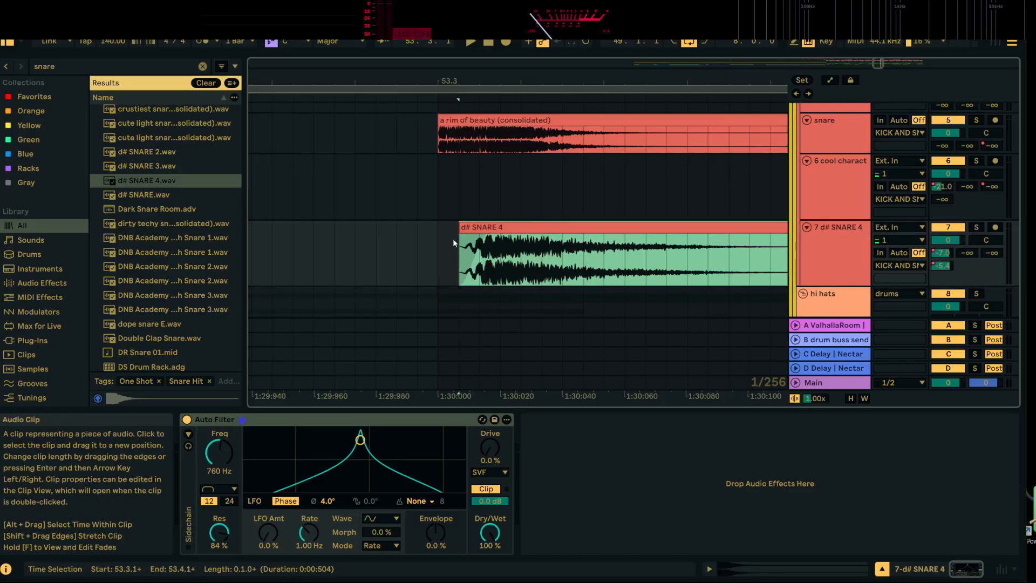
pyautogui.click(453, 242)
# Play d# SNARE 4 from 53.3.1 soloed and unsoloed with the rest of the drums
pyautogui.press('space')
pyautogui.moveTo(538, 78); pyautogui.dragTo(378, 2)
pyautogui.press('space')
pyautogui.click(979, 228)
pyautogui.press('space')
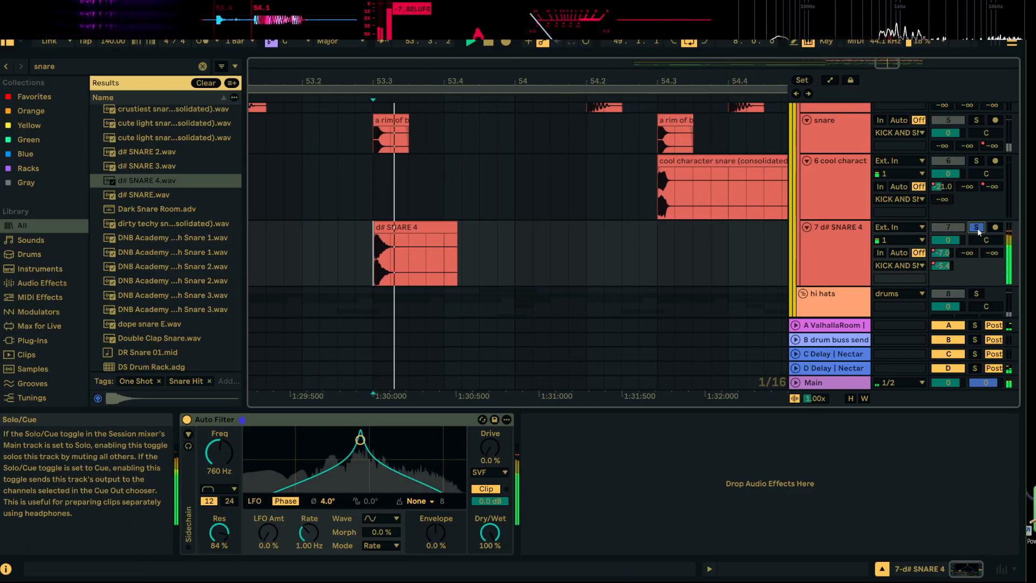
pyautogui.click(979, 227)
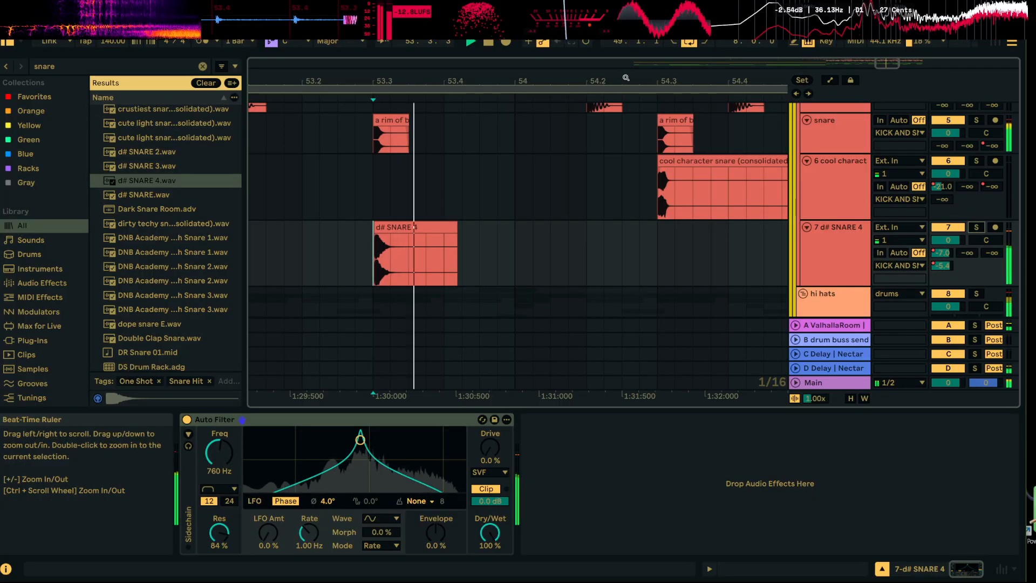
# Move the playback start to 47.1.1, two bars ahead of the drop
pyautogui.moveTo(360, 78); pyautogui.dragTo(454, 22)
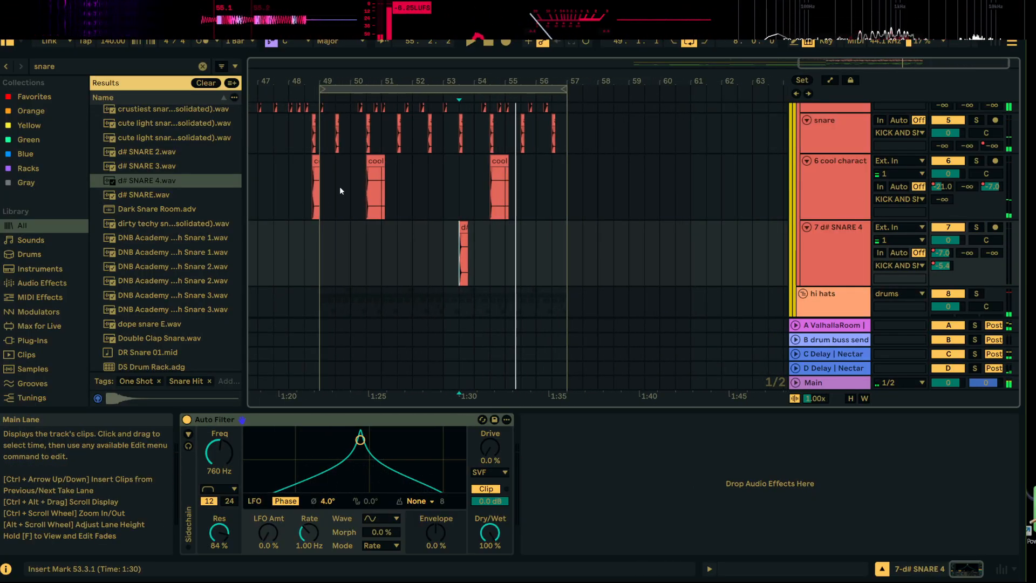
pyautogui.moveTo(361, 80); pyautogui.dragTo(572, 57)
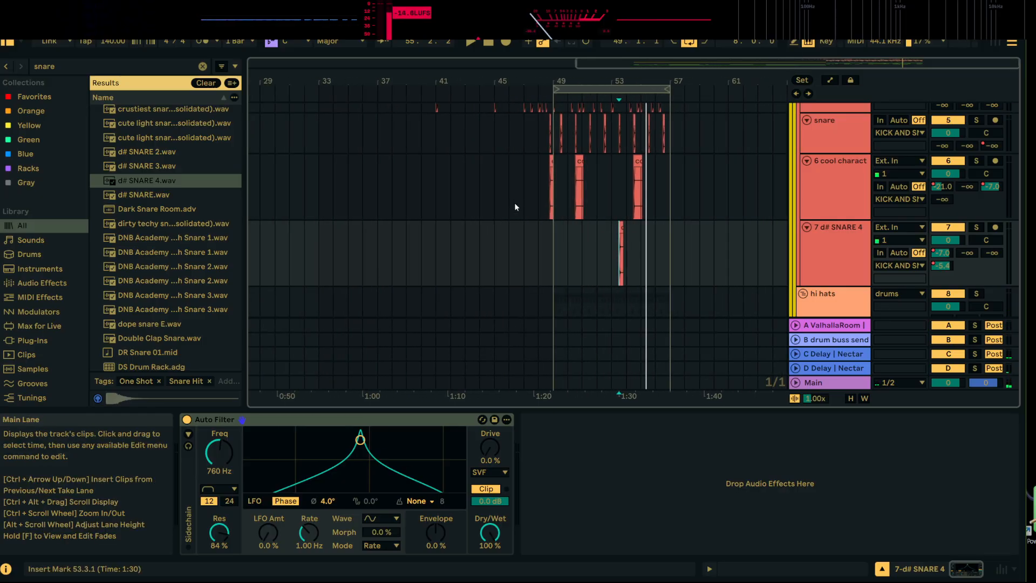
pyautogui.click(522, 205)
pyautogui.press('space')
# Fold the KICK AND SNARE, hi hats, percs and subs groups and the 20 Audio track
pyautogui.scroll(-3, 539, 208)
pyautogui.scroll(3, 537, 211)
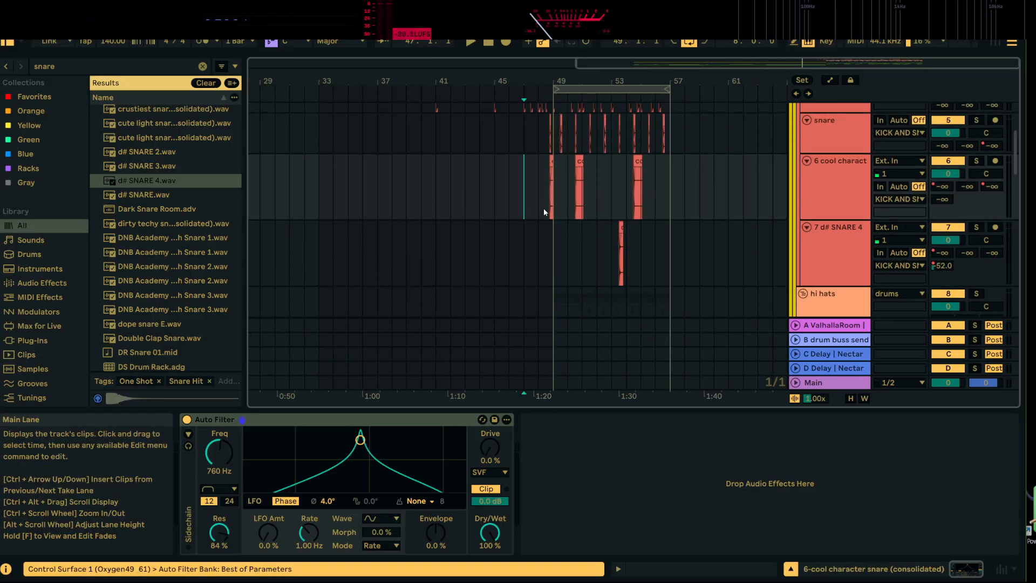
pyautogui.scroll(3, 543, 208)
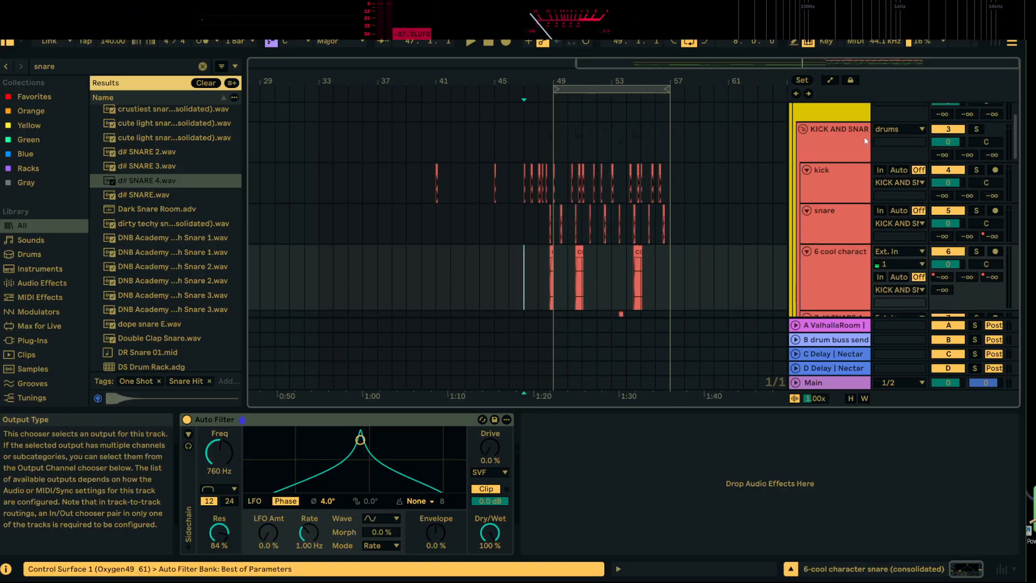
pyautogui.click(803, 130)
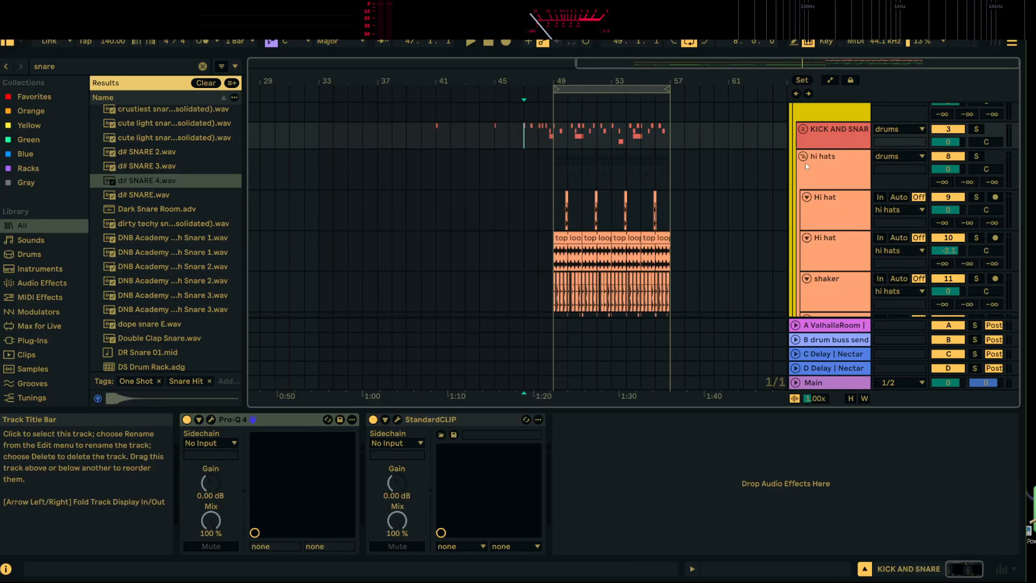
pyautogui.click(799, 211)
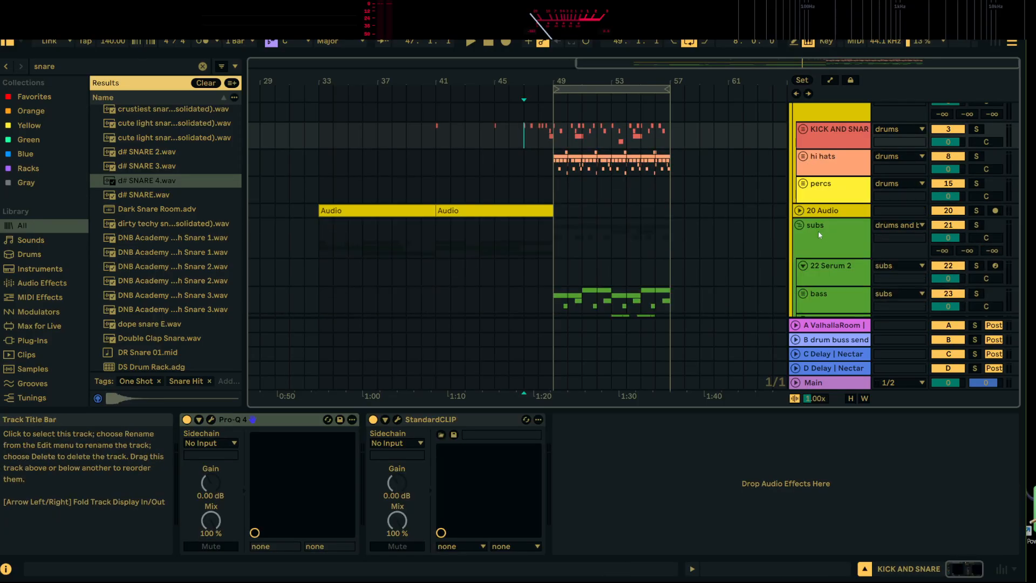
pyautogui.click(800, 227)
pyautogui.scroll(-2, 827, 284)
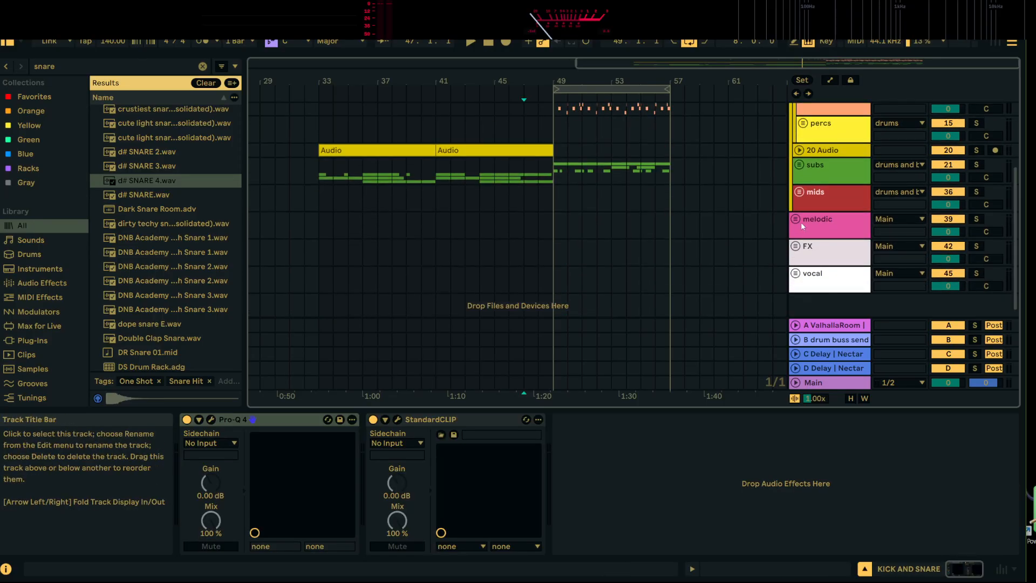
# Unfold the melodic group and open the Serum 2 window of the melodic serum track
pyautogui.click(796, 219)
pyautogui.click(831, 181)
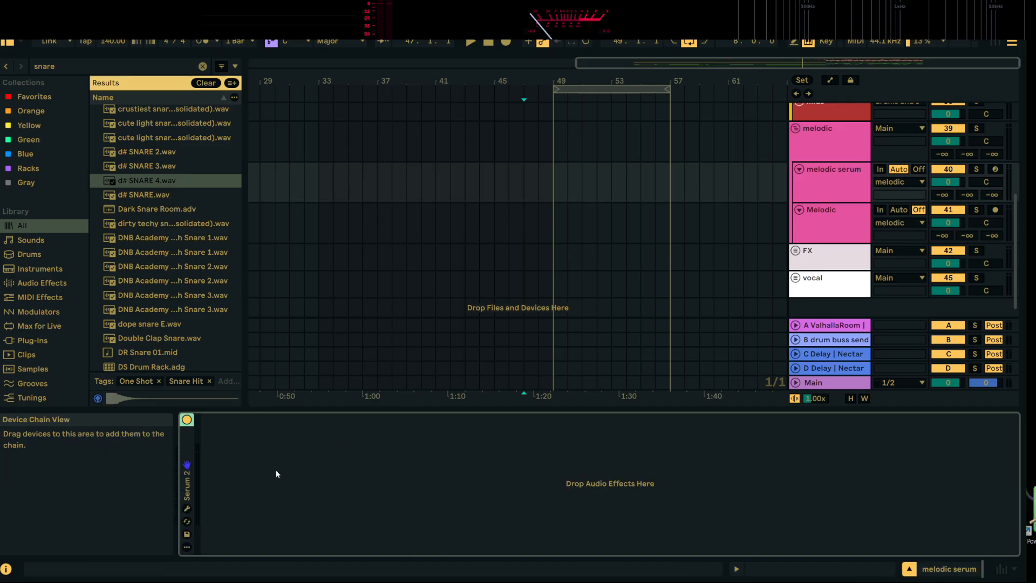
pyautogui.click(187, 509)
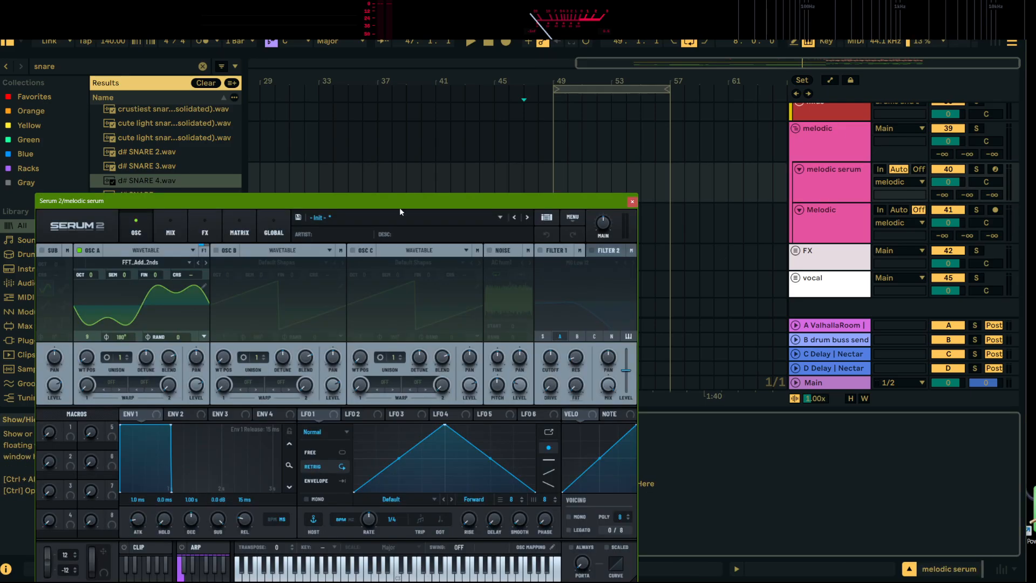
pyautogui.moveTo(400, 207); pyautogui.dragTo(589, 85)
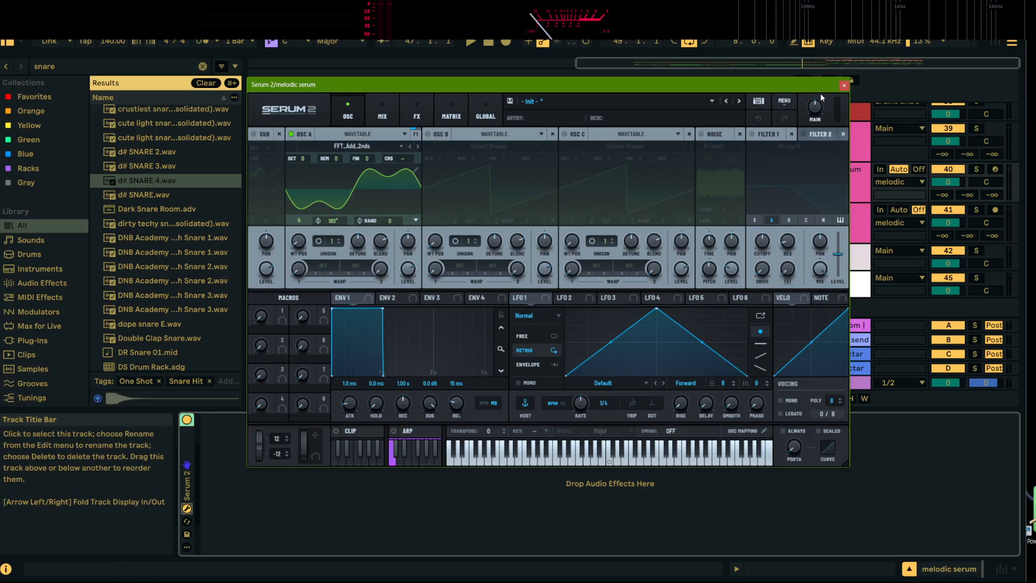
pyautogui.moveTo(818, 88); pyautogui.dragTo(696, 124)
# Arm the melodic serum track and play a test note on its Serum 2 Init patch
pyautogui.click(995, 170)
pyautogui.press('e')
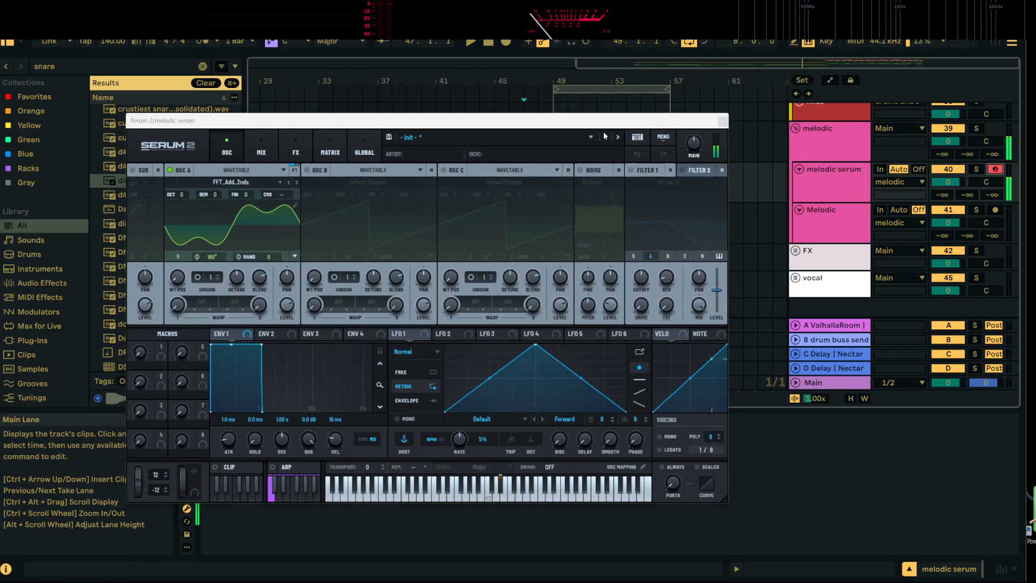
pyautogui.moveTo(632, 122); pyautogui.dragTo(531, 258)
# Unfold the subs and bass groups, open the first 25 Serum 2 clip at bar 49, and close the Serum 2 window
pyautogui.scroll(3, 646, 185)
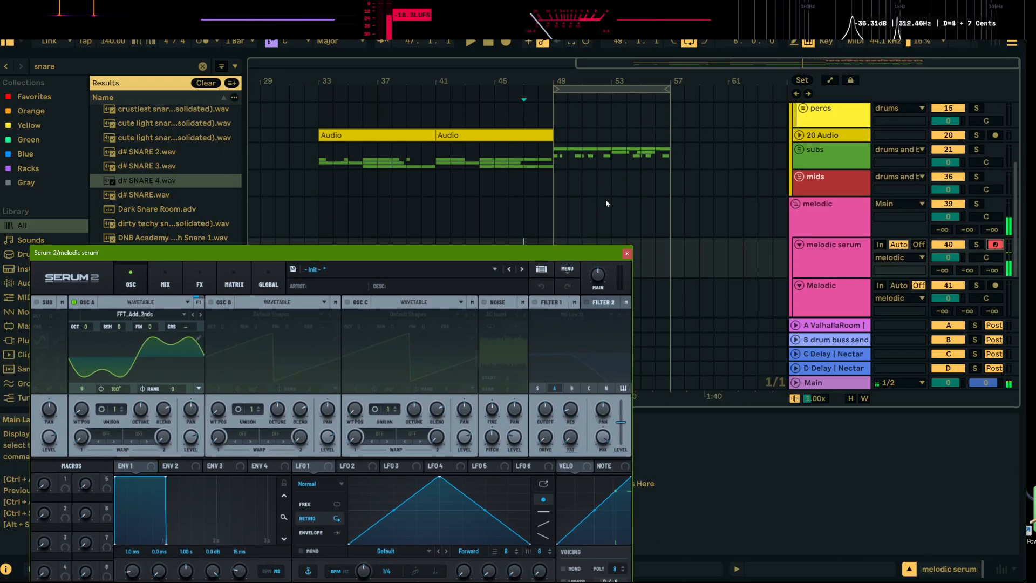
pyautogui.click(800, 149)
pyautogui.scroll(-2, 612, 180)
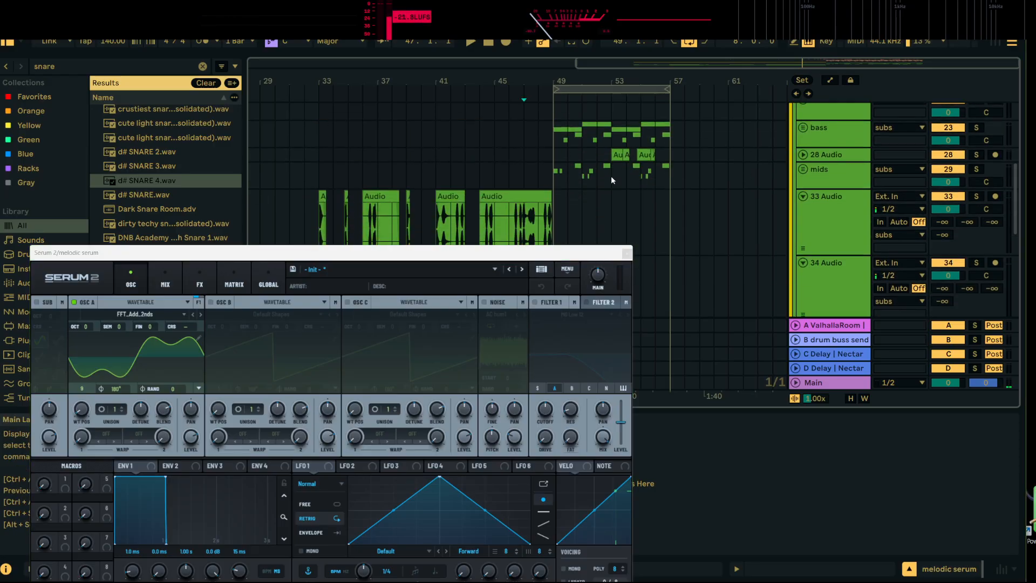
pyautogui.click(803, 129)
pyautogui.scroll(-3, 675, 184)
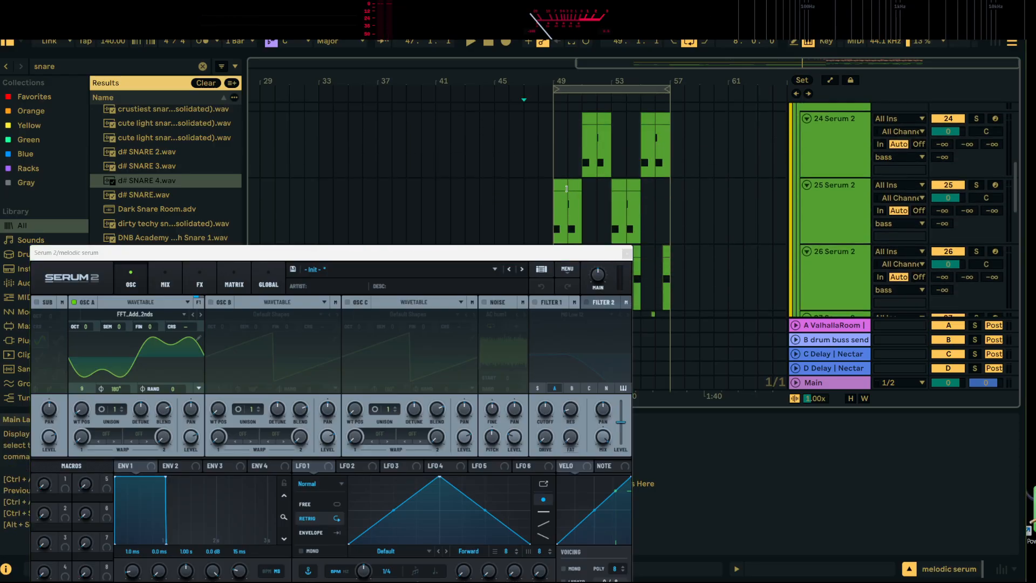
pyautogui.doubleClick(561, 185)
pyautogui.click(627, 254)
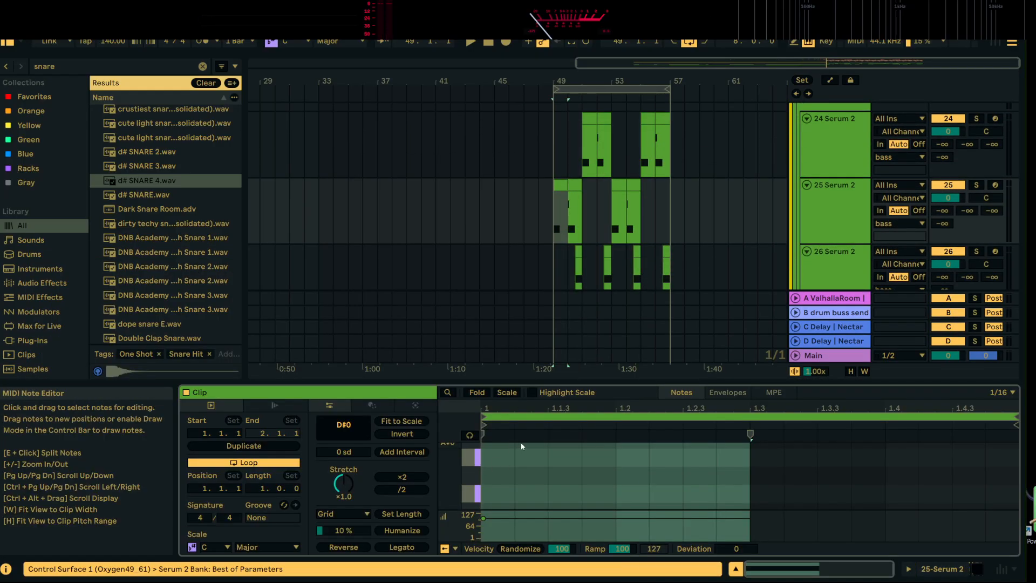
# Fold the note editor to its used pitches and copy the bar 49 clip on the 25 Serum 2 track
pyautogui.click(488, 395)
pyautogui.click(507, 456)
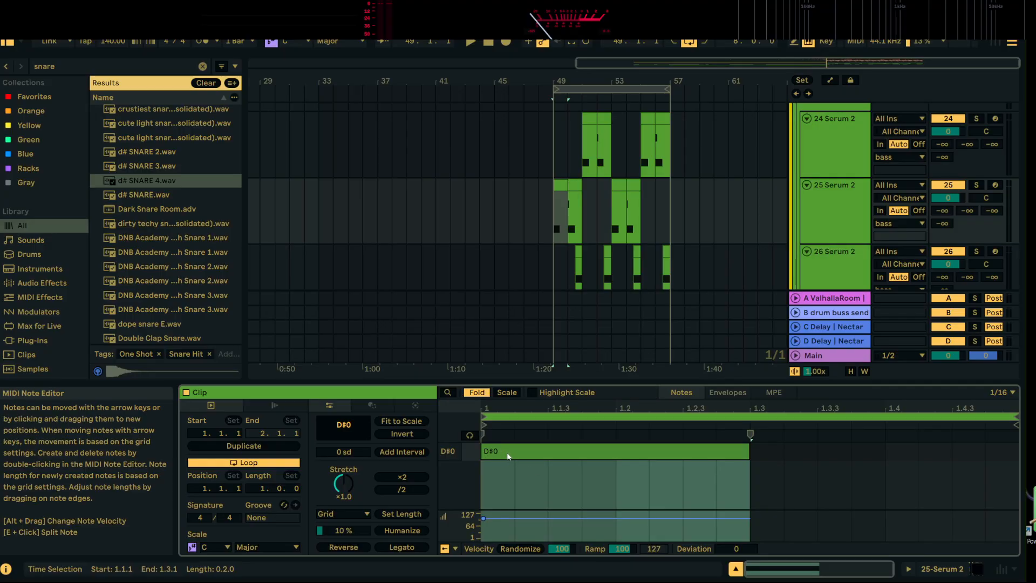
pyautogui.scroll(-2, 851, 201)
pyautogui.scroll(2, 672, 305)
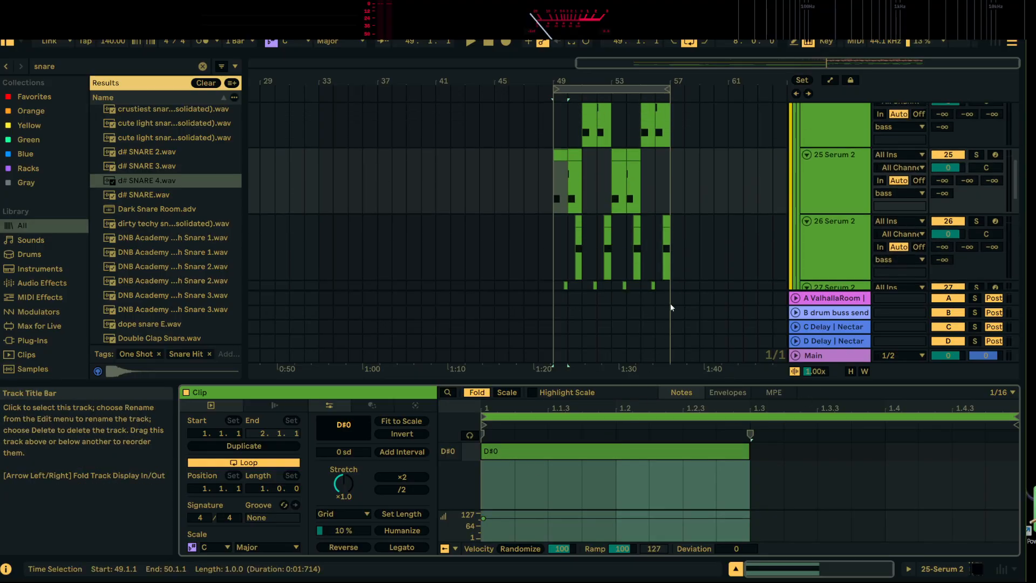
pyautogui.scroll(2, 617, 225)
pyautogui.rightClick(565, 204)
pyautogui.click(606, 219)
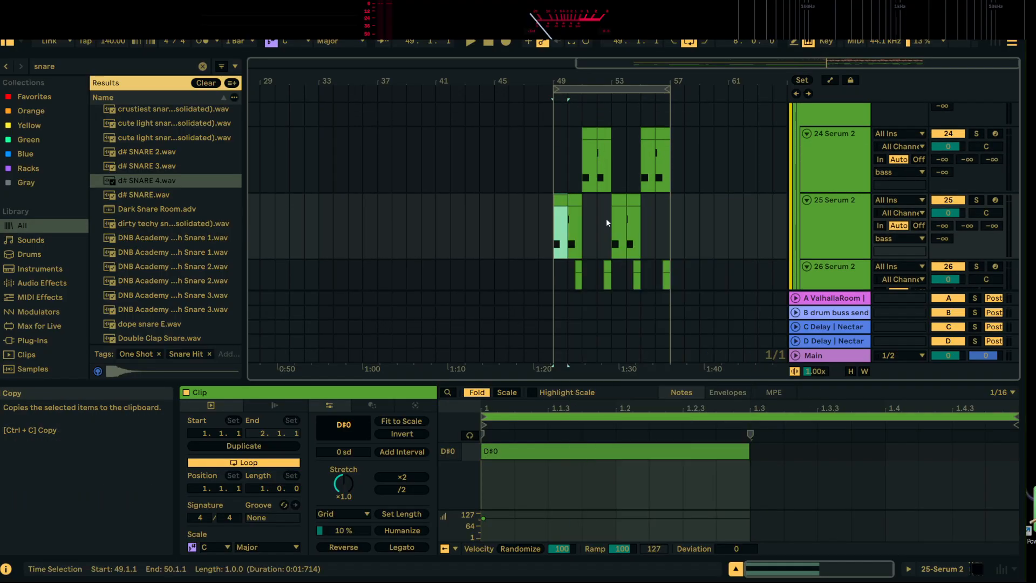
# Fold the bass, mids and subs groups again
pyautogui.scroll(-5, 758, 207)
pyautogui.scroll(5, 804, 183)
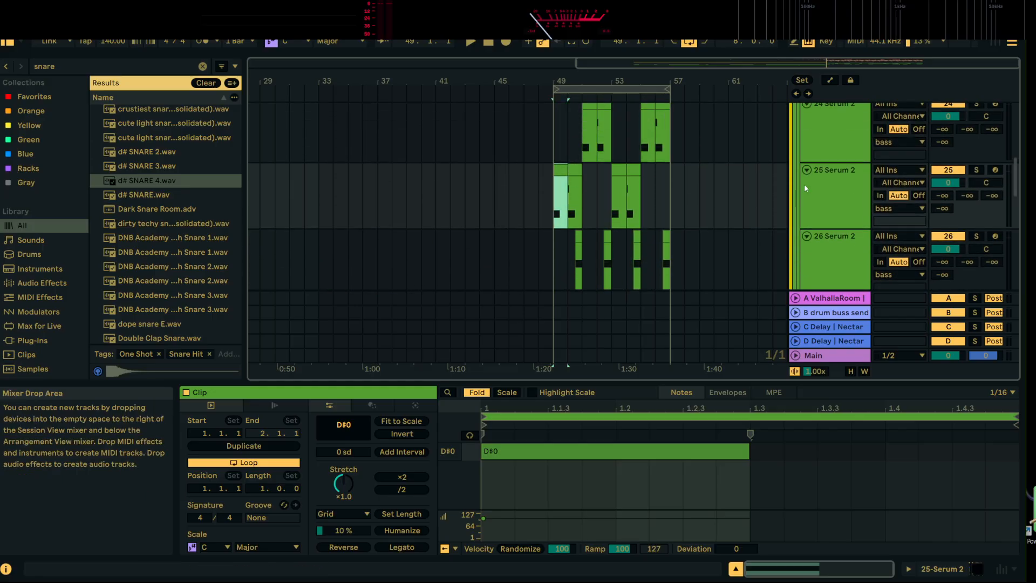
pyautogui.click(803, 173)
pyautogui.scroll(-6, 772, 223)
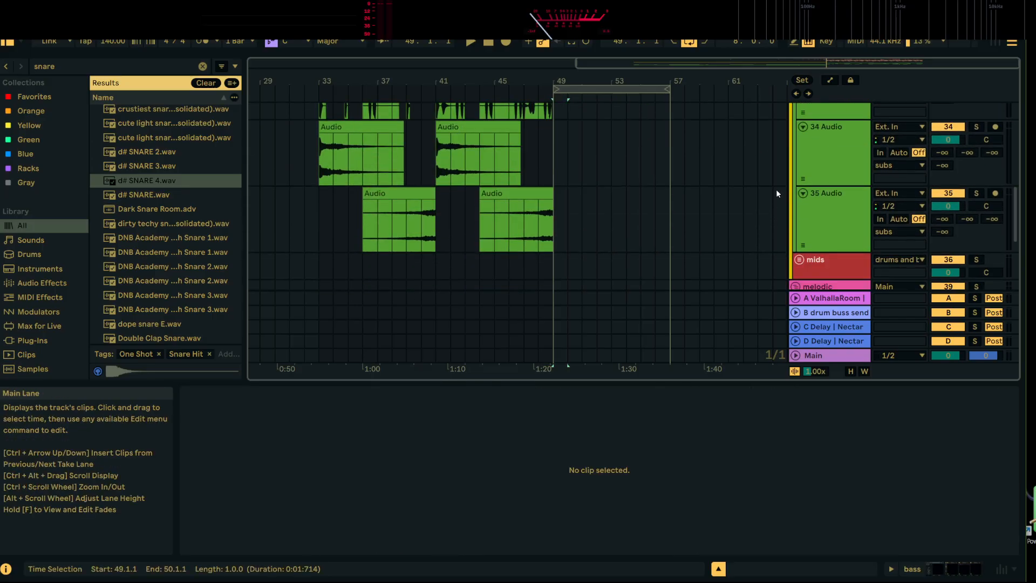
pyautogui.scroll(5, 776, 189)
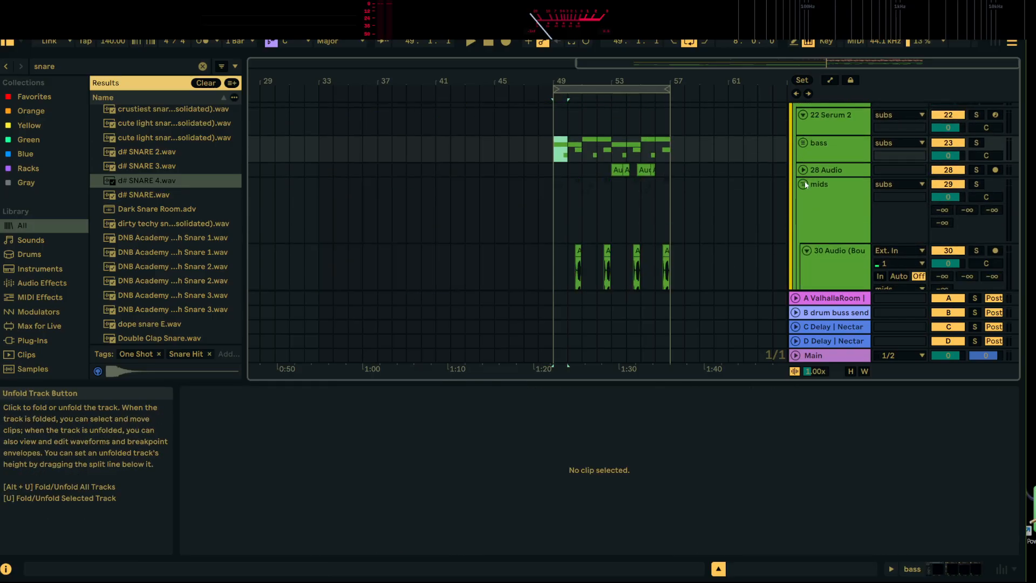
pyautogui.scroll(3, 810, 189)
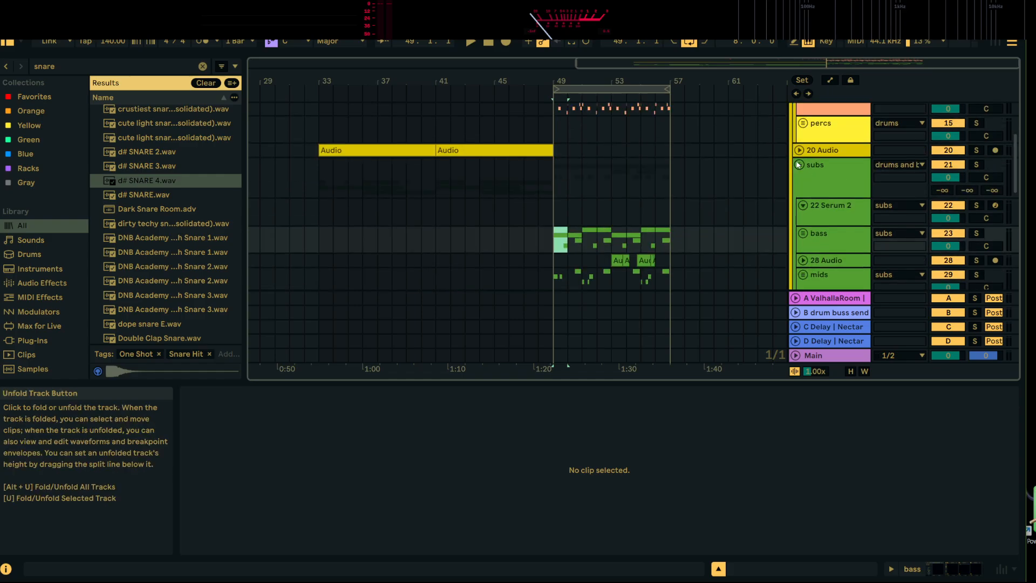
pyautogui.scroll(-6, 811, 200)
# Paste the copied bass clip at 49.1.1 on the melodic serum track and play it
pyautogui.click(558, 198)
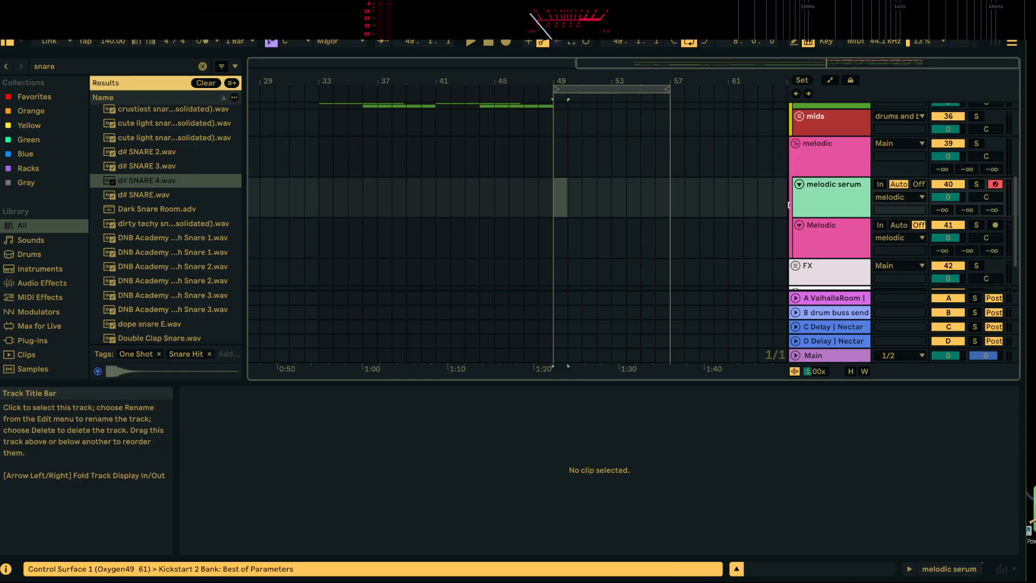
pyautogui.doubleClick(558, 193)
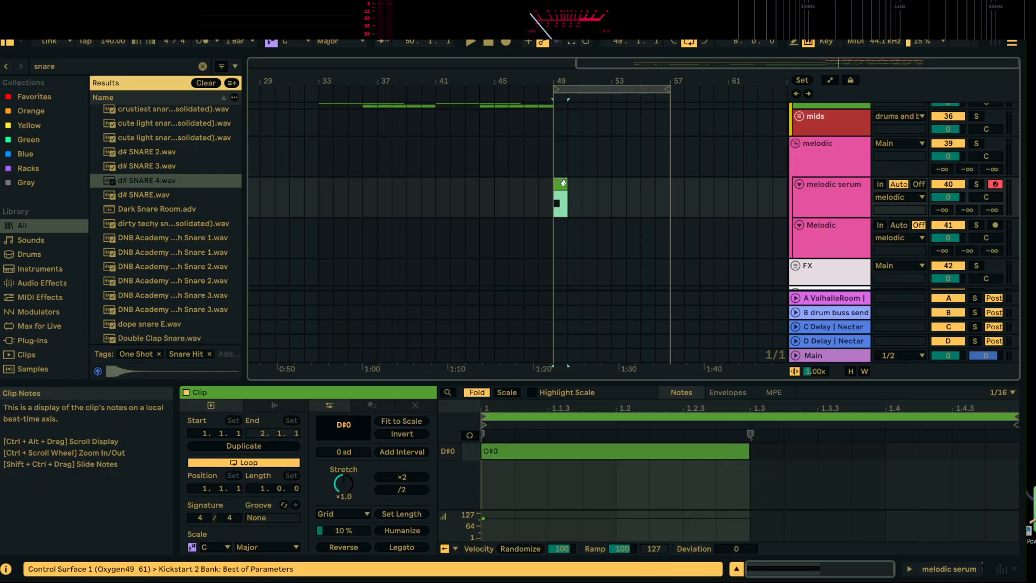
pyautogui.press('space')
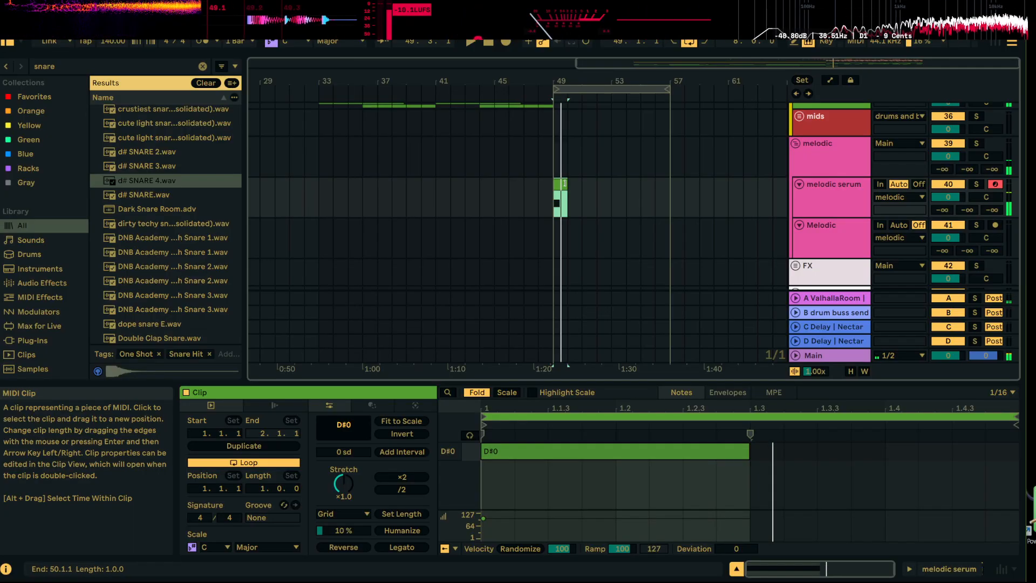
# Lengthen the D#0 note to fill the one-bar clip and play the melodic serum track soloed
pyautogui.moveTo(749, 451); pyautogui.dragTo(1017, 455)
pyautogui.press('space')
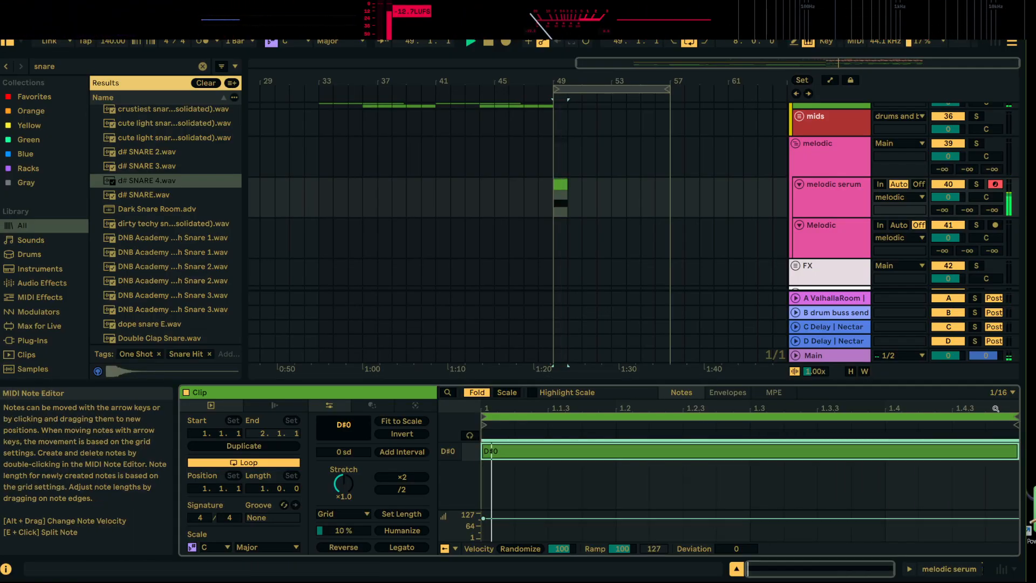
pyautogui.click(976, 184)
pyautogui.press('space')
pyautogui.press('space')
pyautogui.doubleClick(840, 201)
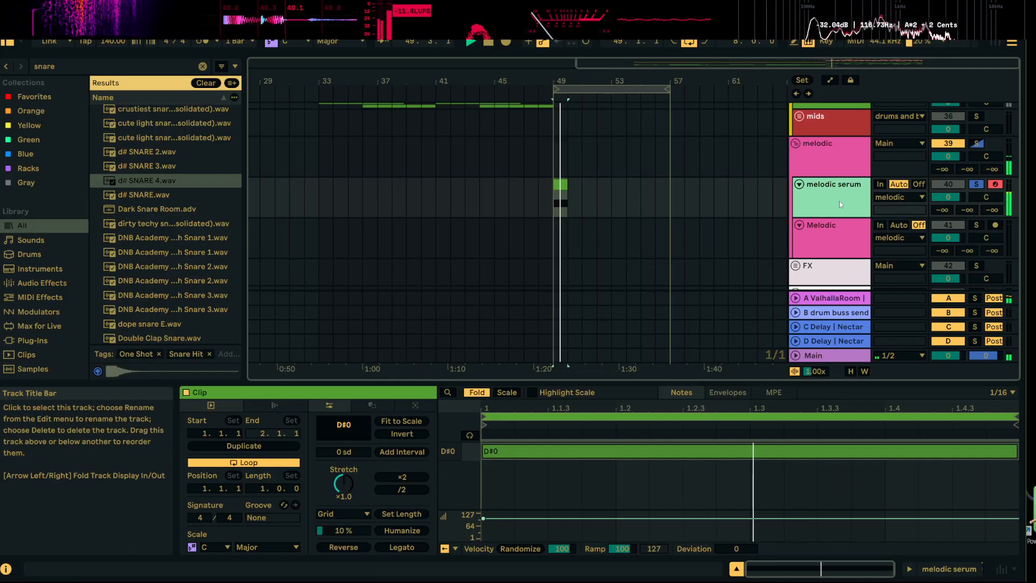
pyautogui.press('space')
# Transpose the melodic serum clip's note up an octave to D#1
pyautogui.click(187, 508)
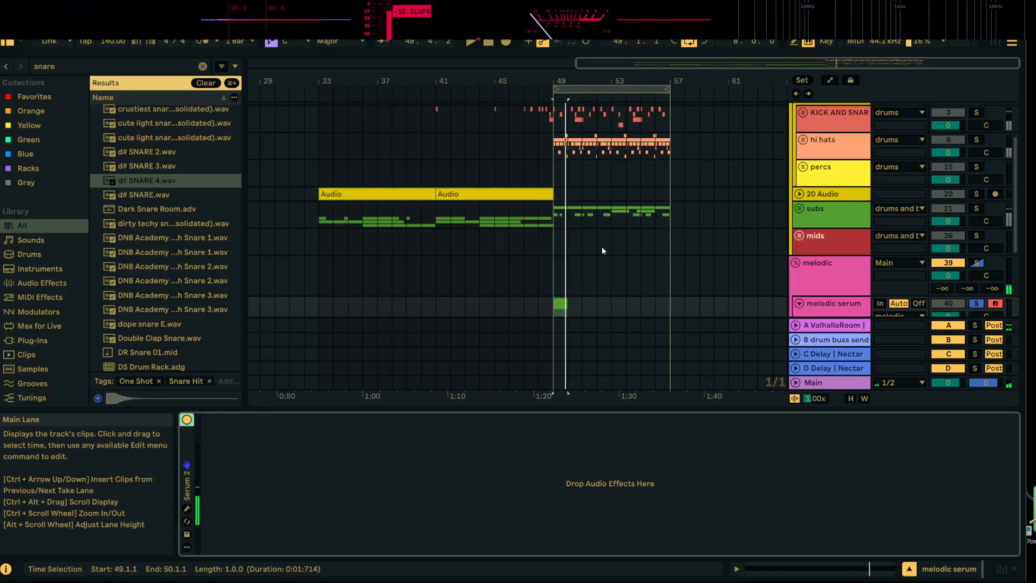
pyautogui.click(562, 303)
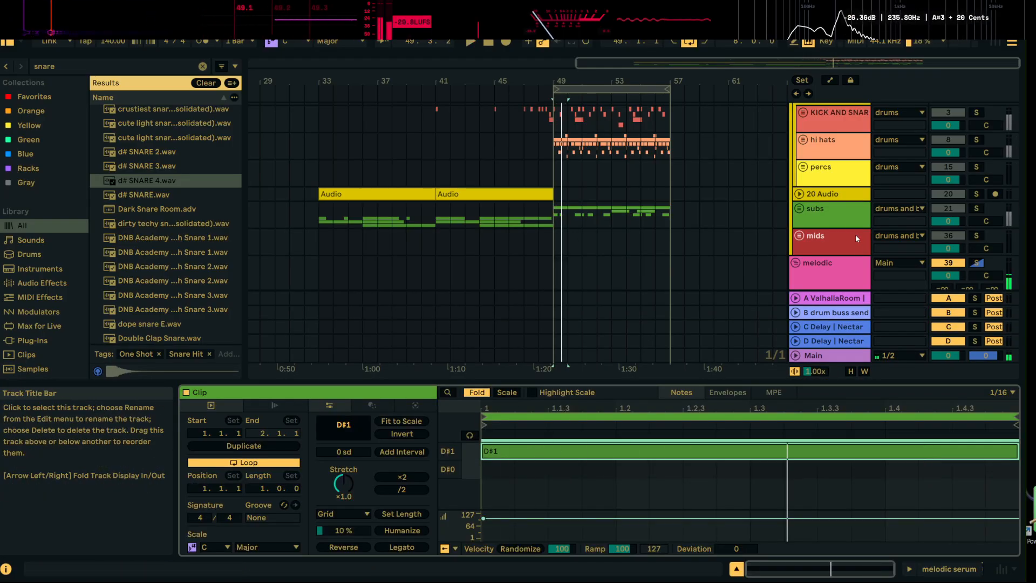
pyautogui.scroll(-3, 803, 208)
# Reopen the melodic serum track's Serum 2 window and move it clear of the device chain
pyautogui.doubleClick(817, 242)
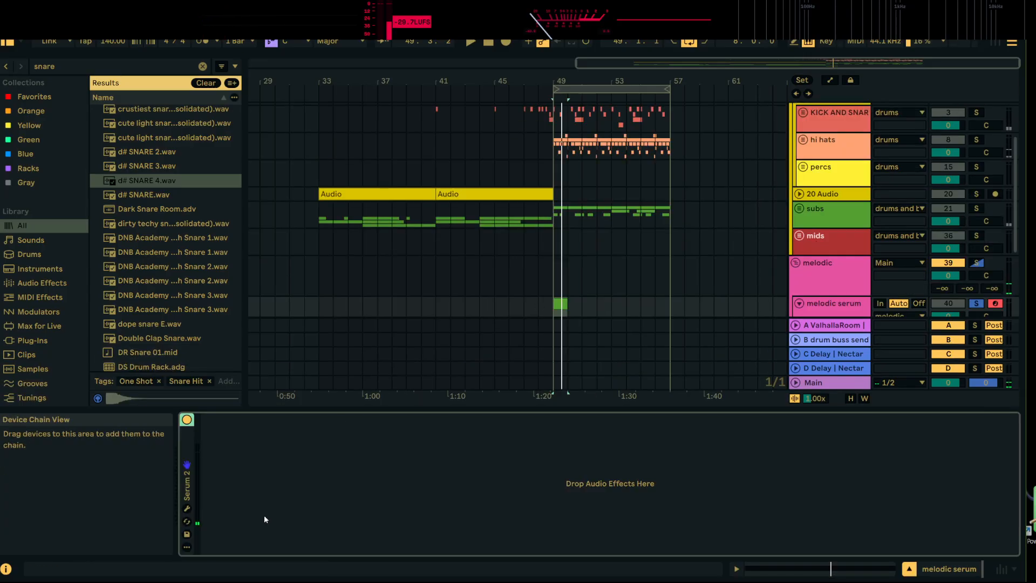
pyautogui.click(185, 514)
pyautogui.moveTo(416, 206); pyautogui.dragTo(553, 89)
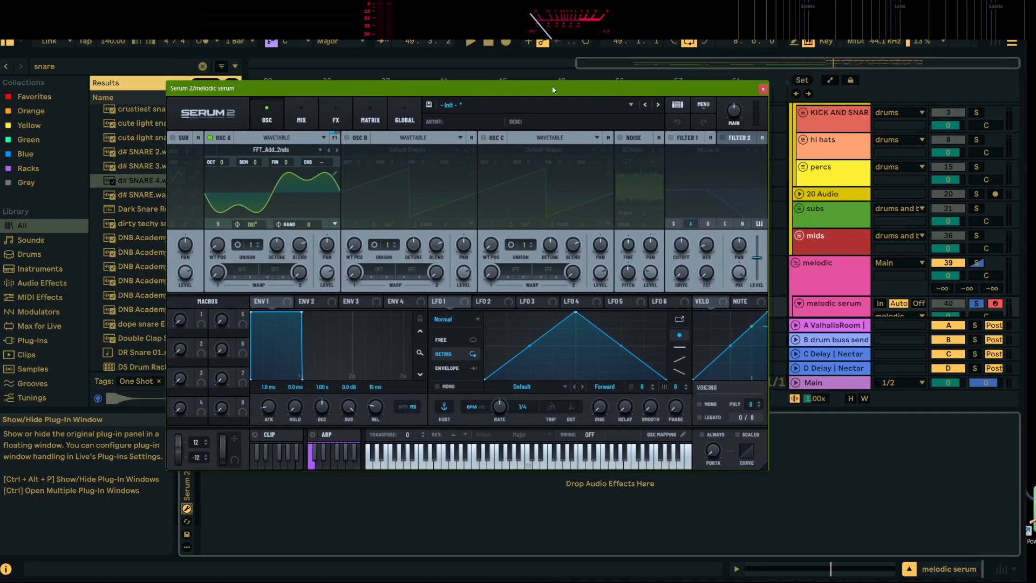
pyautogui.click(307, 153)
pyautogui.moveTo(270, 163)
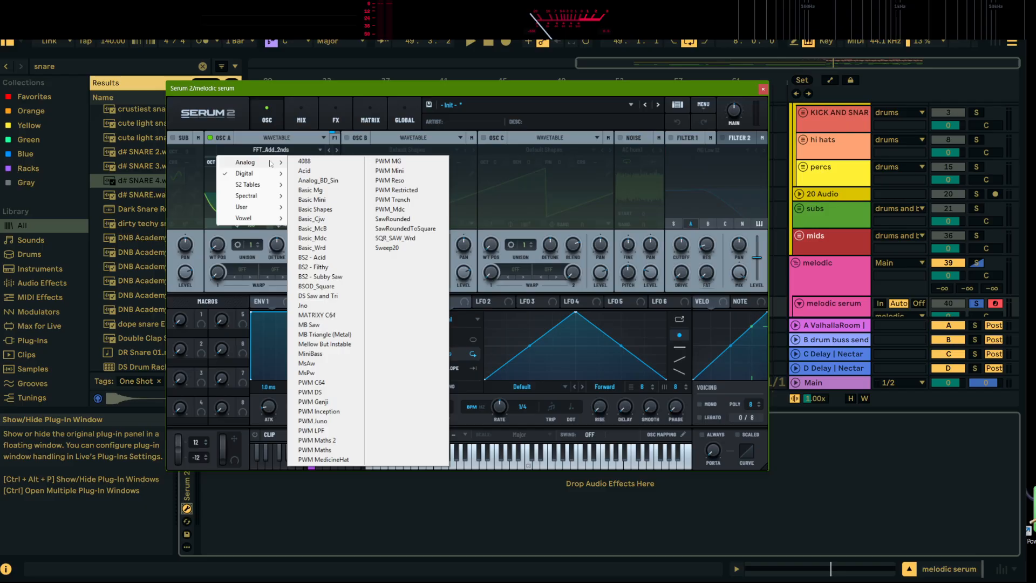
pyautogui.click(267, 146)
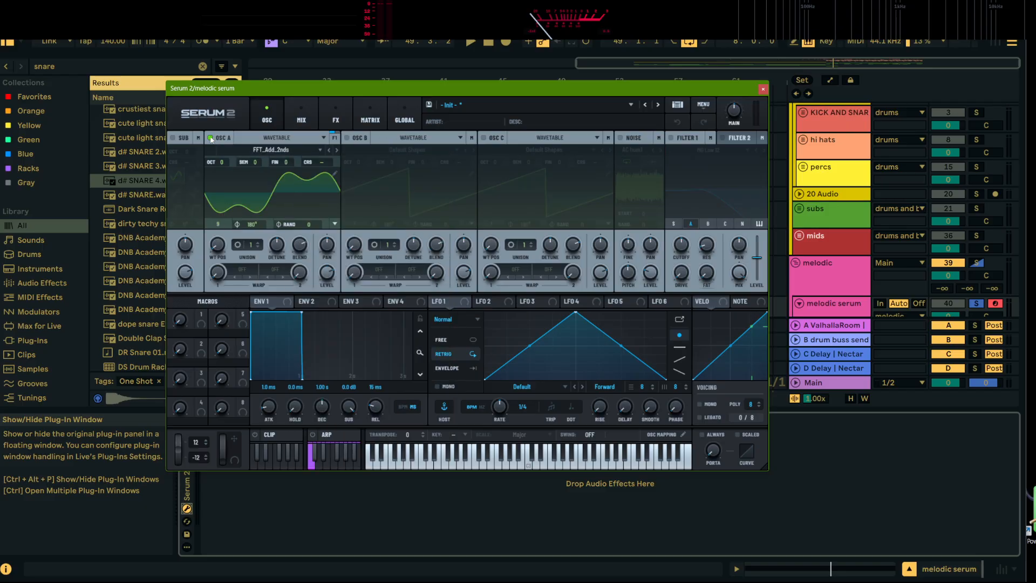
# Turn off OSC A, turn on OSC B with the Default Shapes saw, and raise its level during playback
pyautogui.click(210, 138)
pyautogui.click(355, 137)
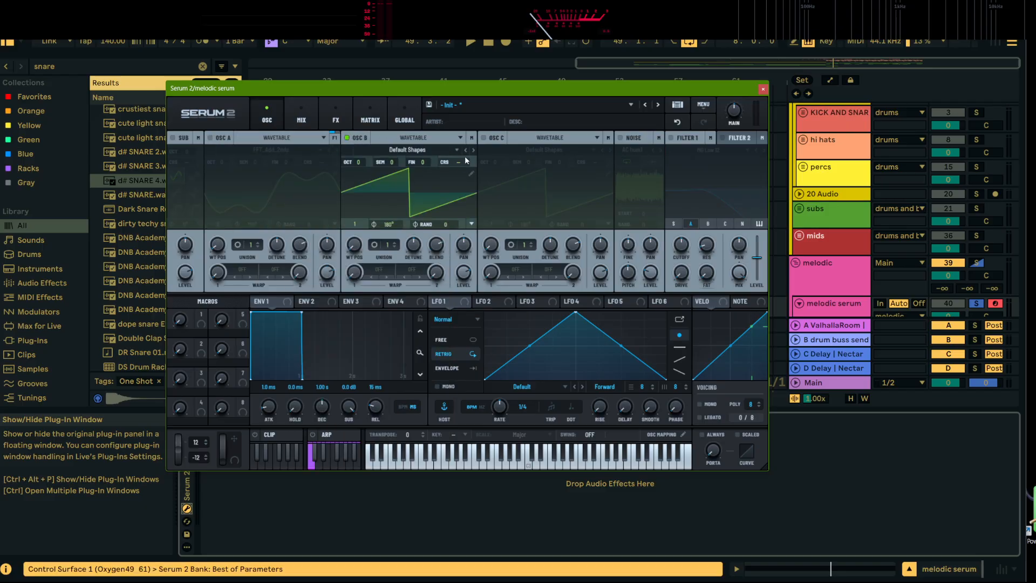
pyautogui.press('space')
pyautogui.moveTo(461, 275); pyautogui.dragTo(463, 252)
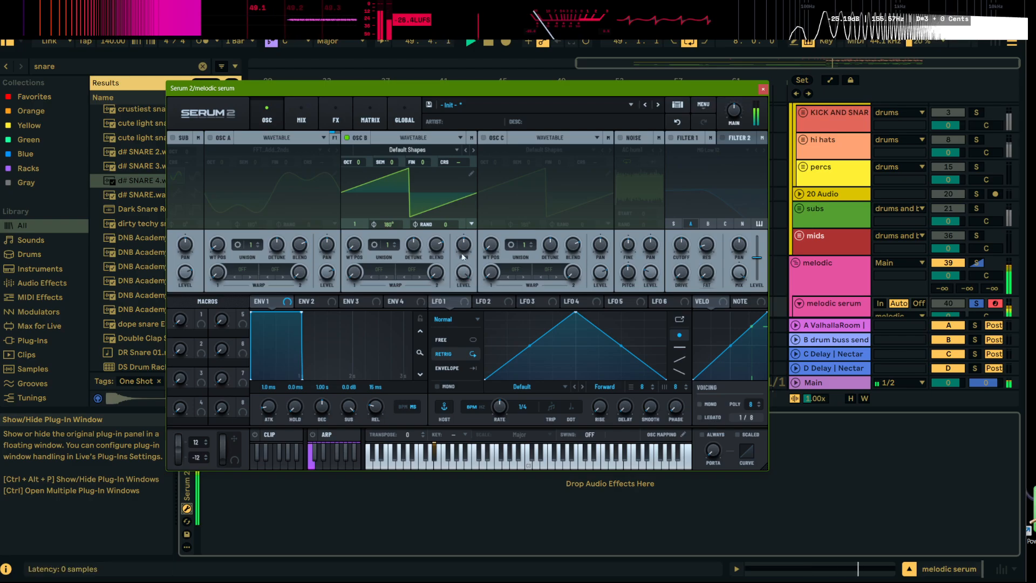
pyautogui.press('space')
# Set OSC B to 6 unison voices and lower its detune while playing the note
pyautogui.click(394, 242)
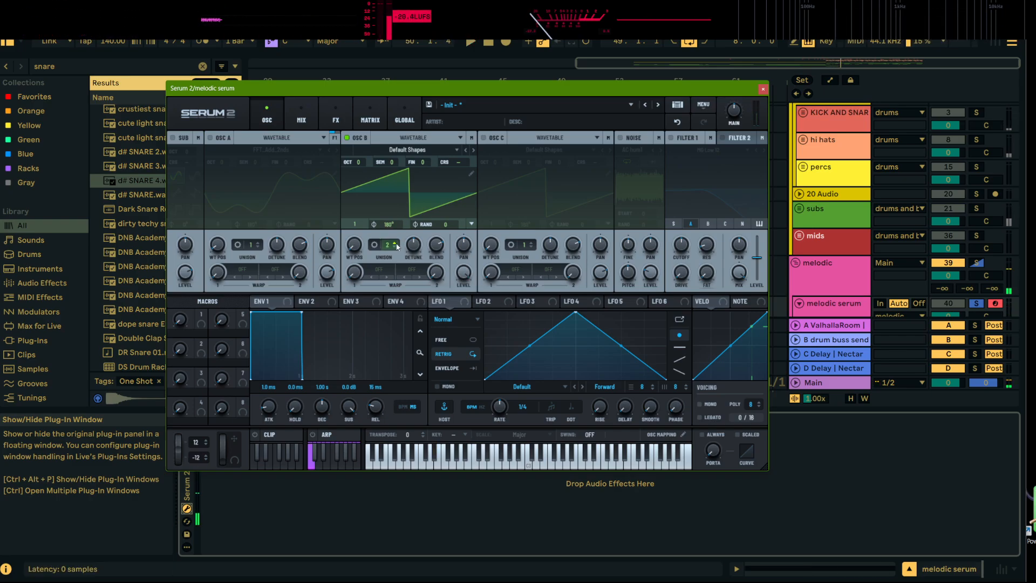
pyautogui.press('space')
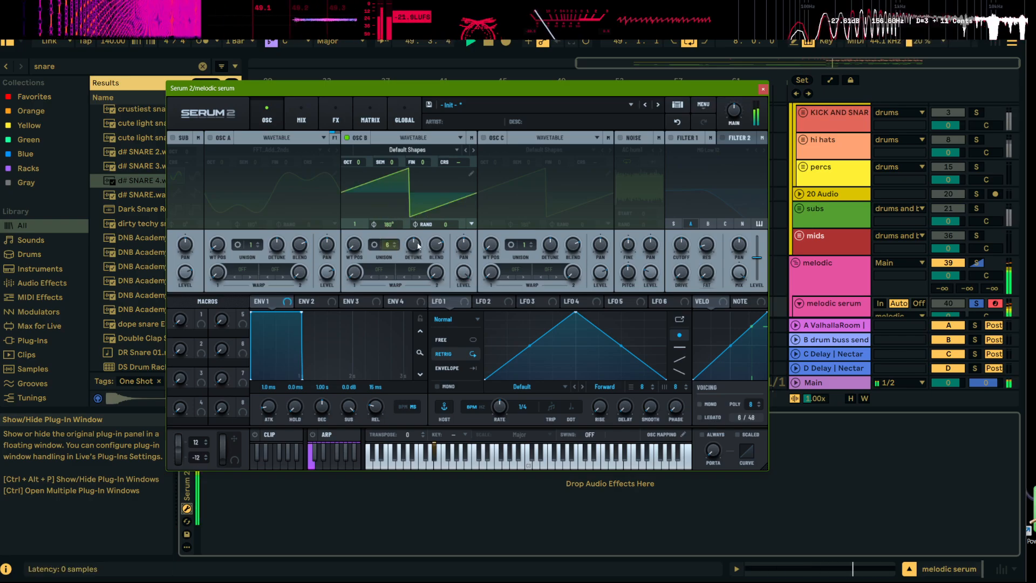
pyautogui.moveTo(414, 246); pyautogui.dragTo(418, 263)
pyautogui.press('space')
pyautogui.press('space')
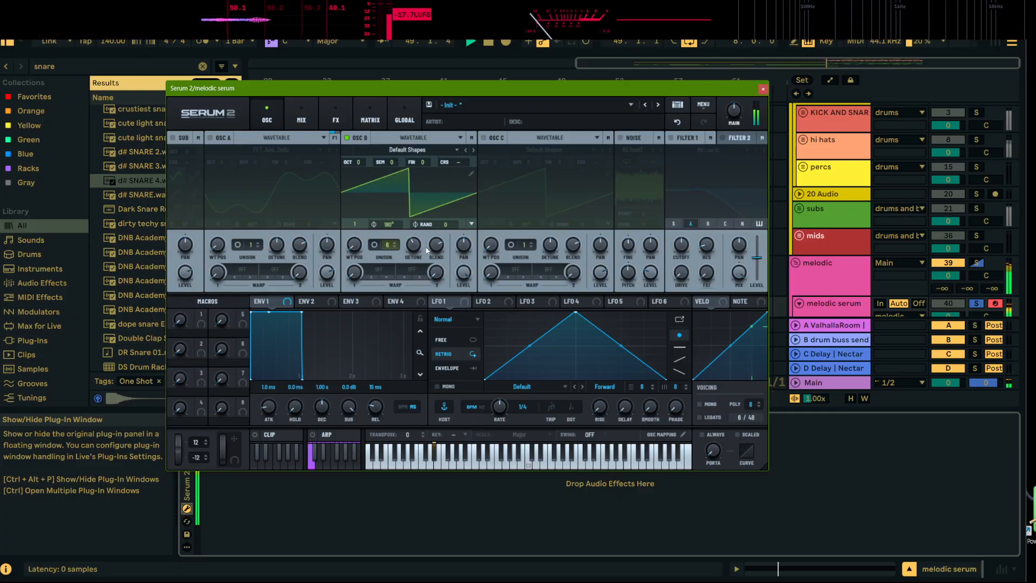
# Enable Filter 1 with the MG Low 12 type and turn OSC A back on
pyautogui.click(671, 138)
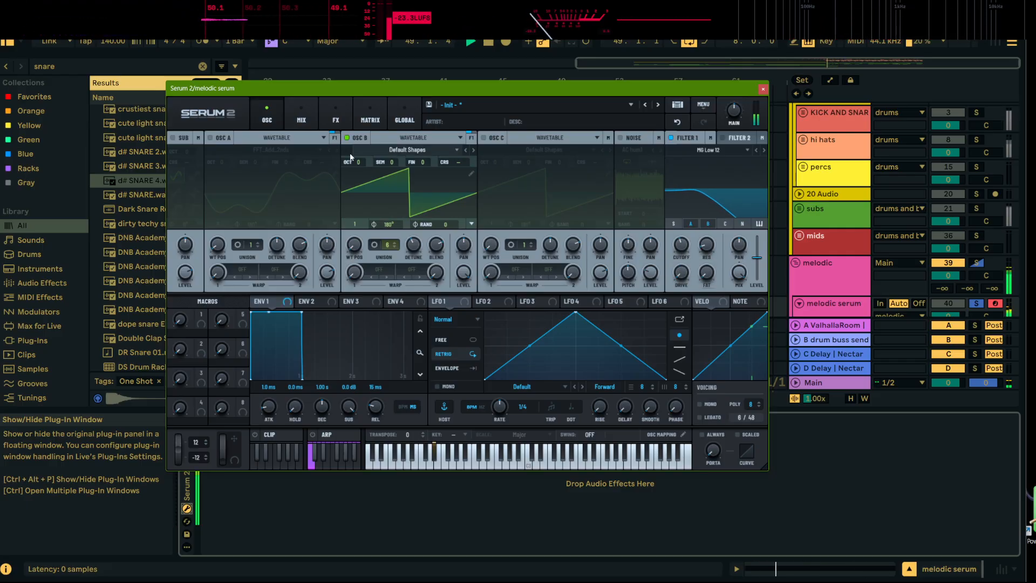
pyautogui.click(211, 138)
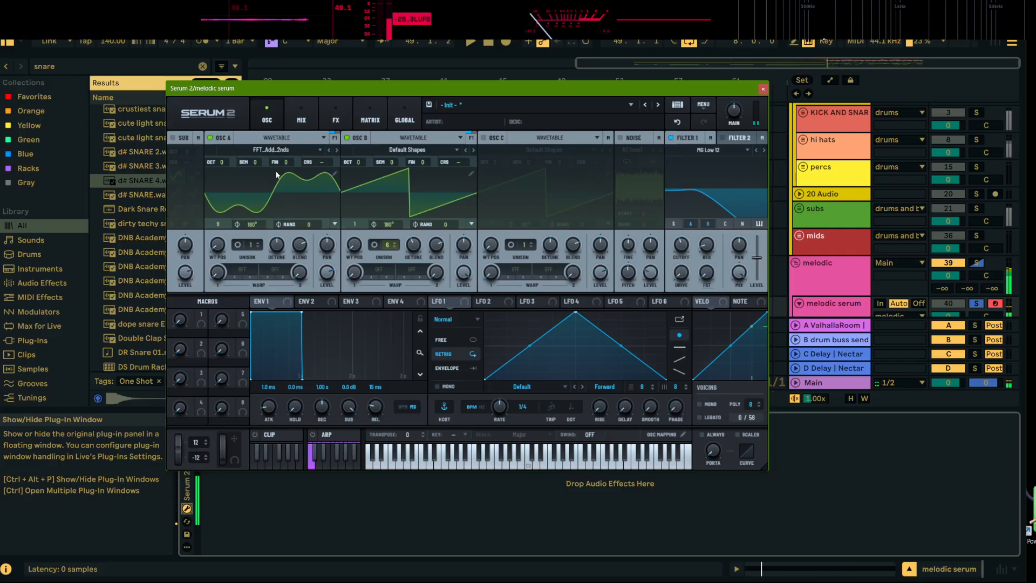
# Set OSC B's first warp mode to PD with OSC A as the source
pyautogui.click(382, 270)
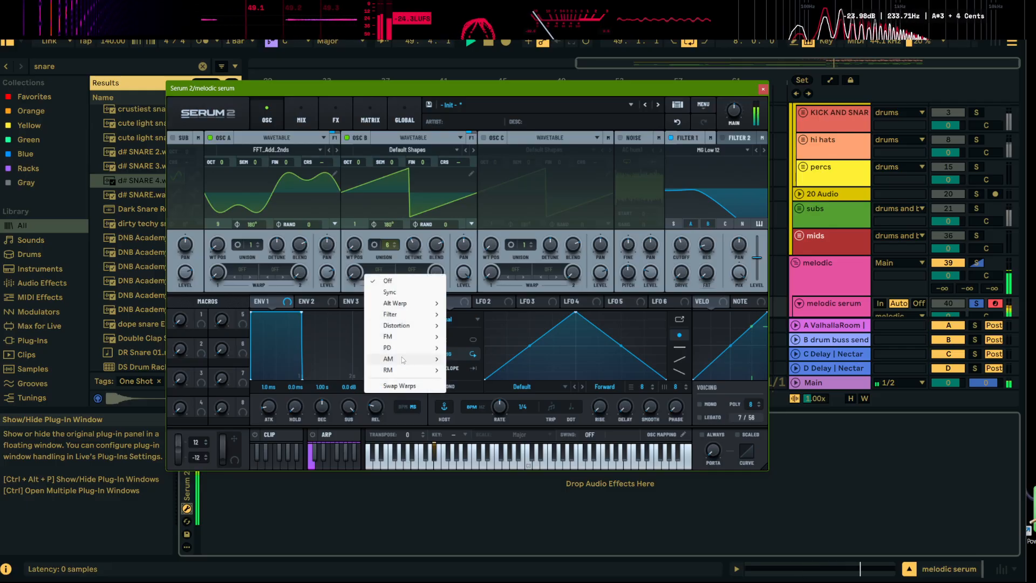
pyautogui.moveTo(403, 348)
pyautogui.click(459, 348)
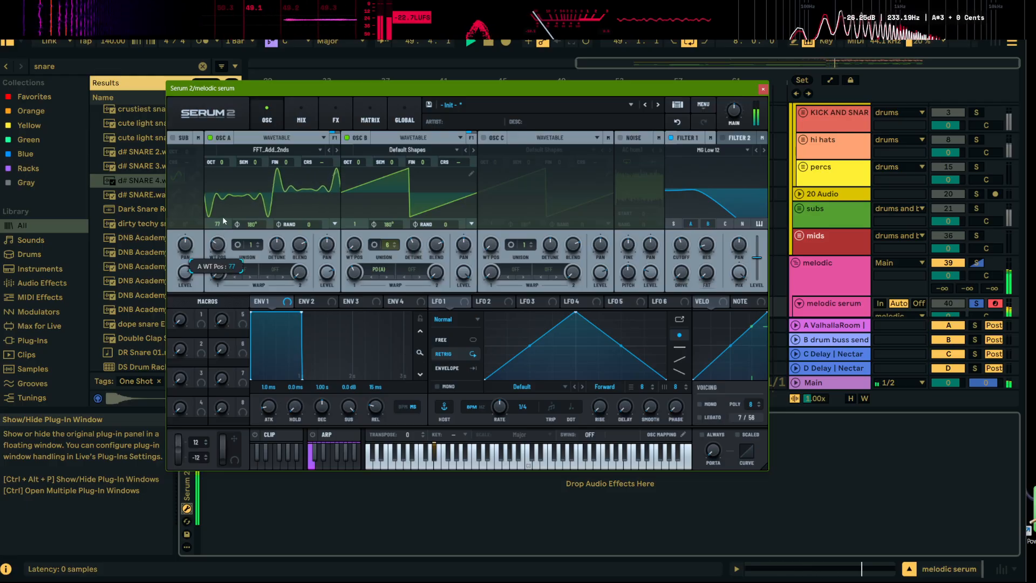
# Raise OSC A's wavetable position to 101 and its octave to +4
pyautogui.scroll(3, 222, 215)
pyautogui.moveTo(227, 201); pyautogui.dragTo(228, 202)
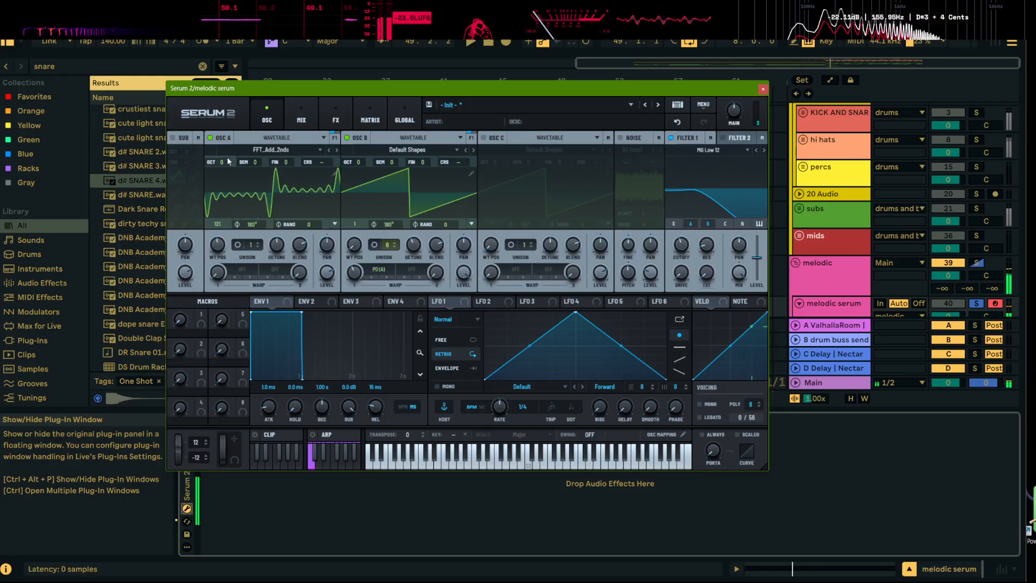
pyautogui.moveTo(226, 162); pyautogui.dragTo(226, 158)
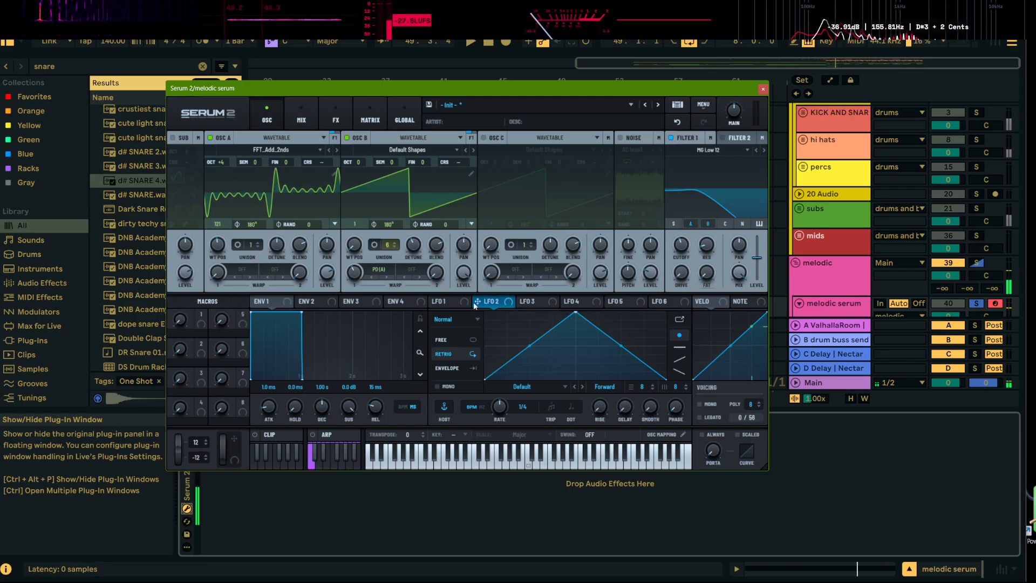
# Move LFO 1's peak earlier with curved slopes, assign LFO 1 to Filter 1's cutoff, and audition the modulation
pyautogui.moveTo(574, 314); pyautogui.dragTo(538, 316)
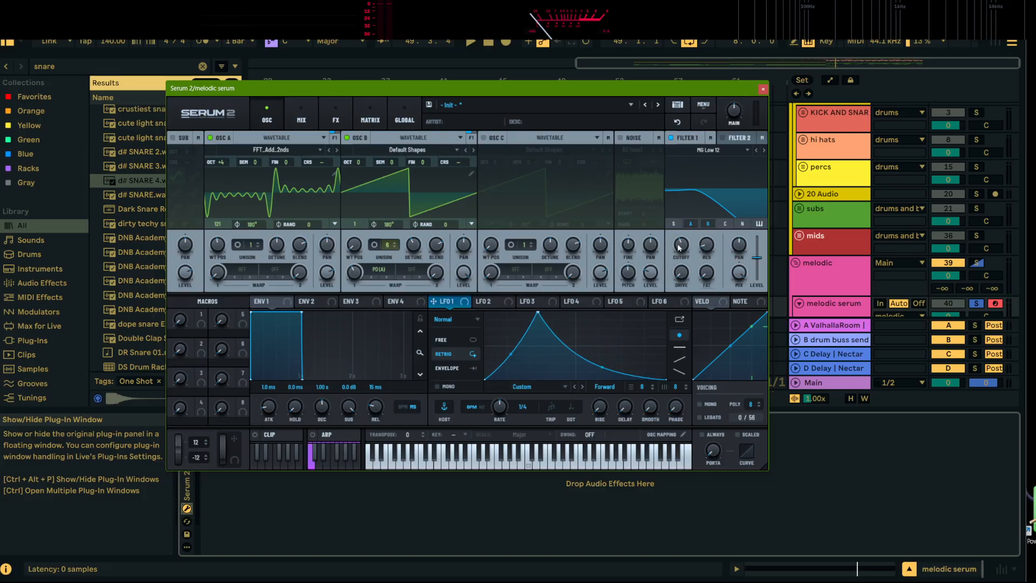
pyautogui.moveTo(683, 249); pyautogui.dragTo(682, 264)
pyautogui.press('space')
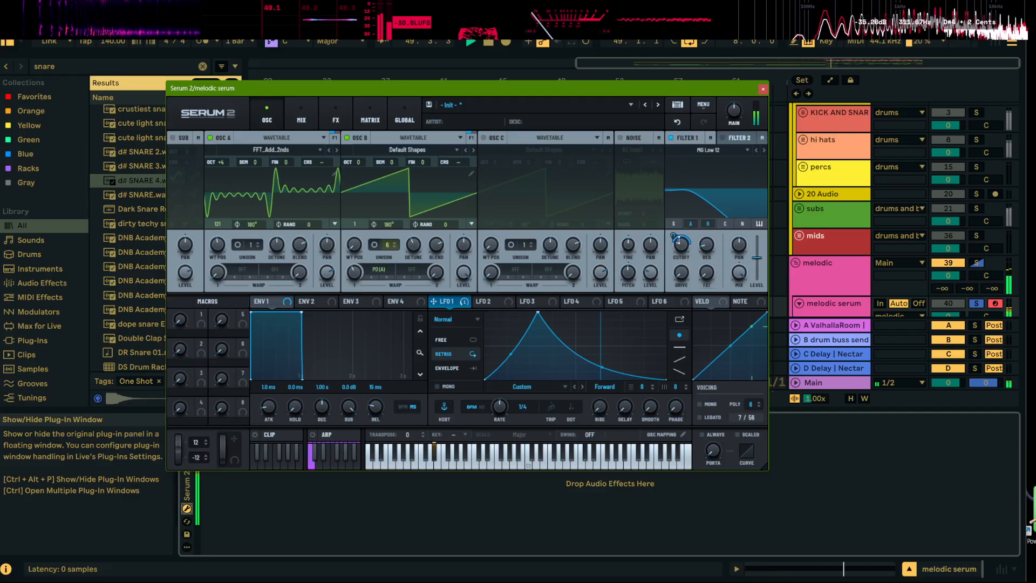
pyautogui.press('space')
pyautogui.moveTo(675, 233)
pyautogui.press('space')
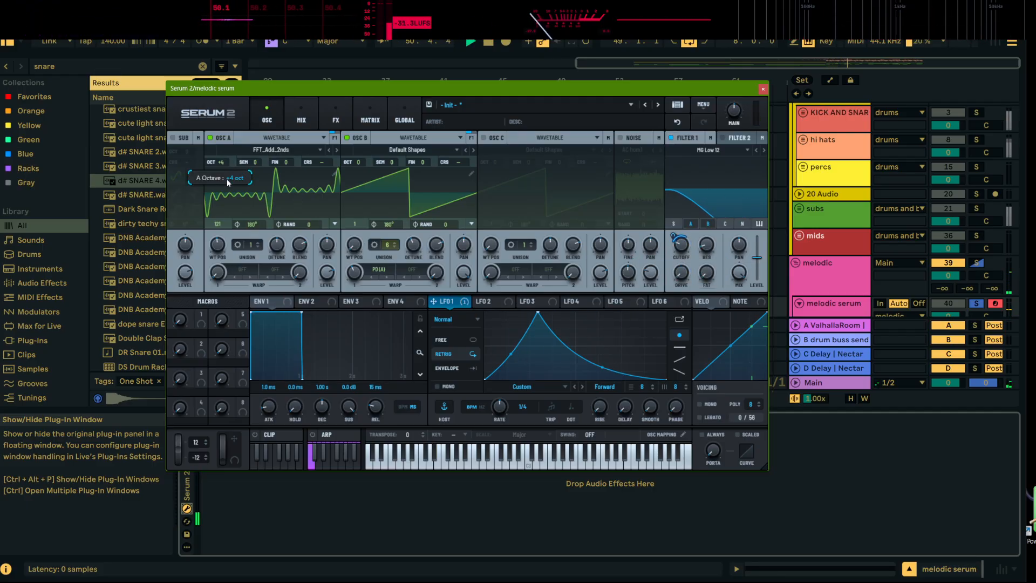
# Lower OSC A's octave to +2 and its semitones to -5 while auditioning the melodic part
pyautogui.press('space')
pyautogui.moveTo(223, 161)
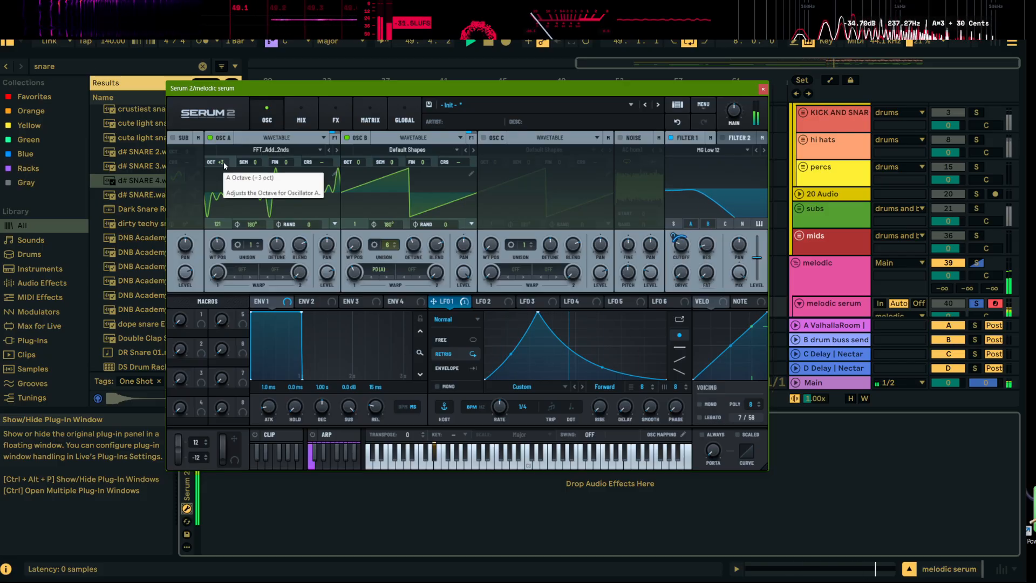
pyautogui.moveTo(227, 171); pyautogui.dragTo(227, 178)
pyautogui.press('space')
pyautogui.press('space')
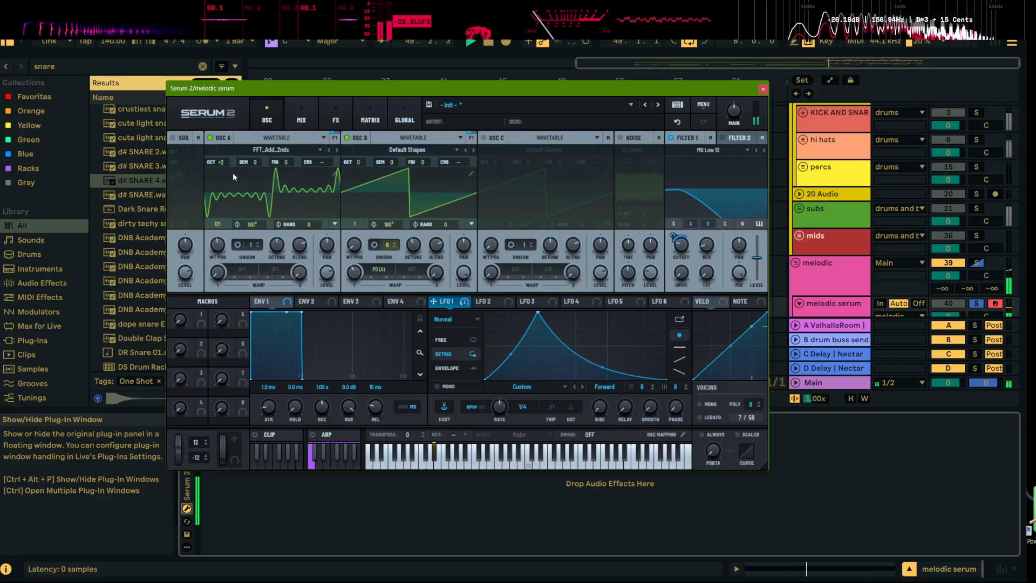
pyautogui.press('space')
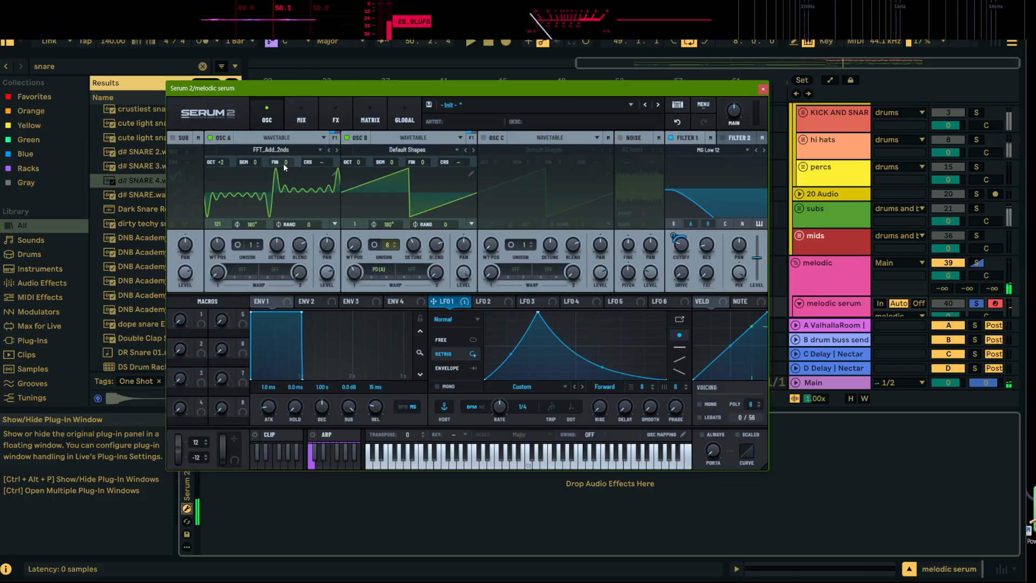
pyautogui.moveTo(255, 163); pyautogui.dragTo(257, 195)
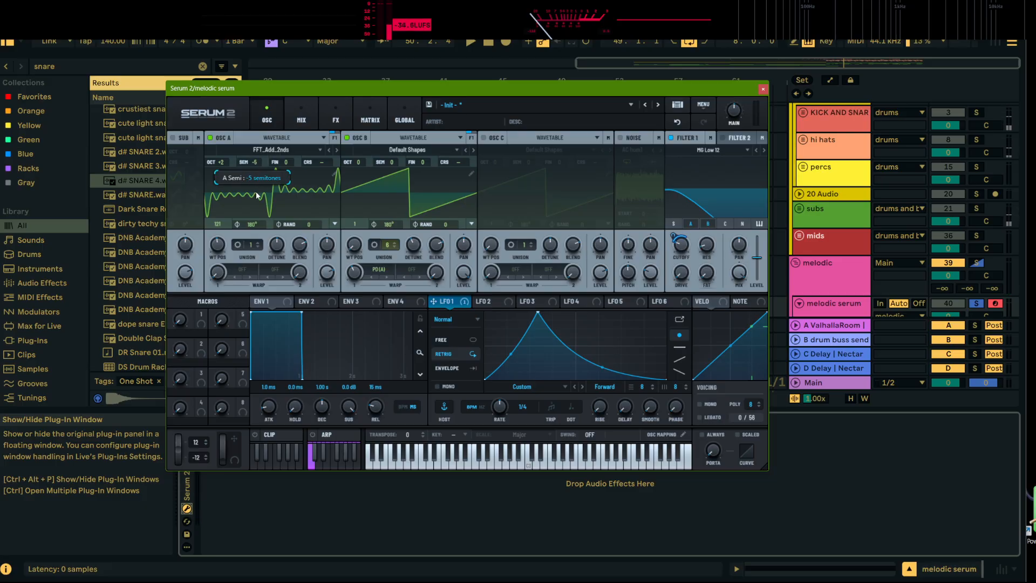
pyautogui.press('space')
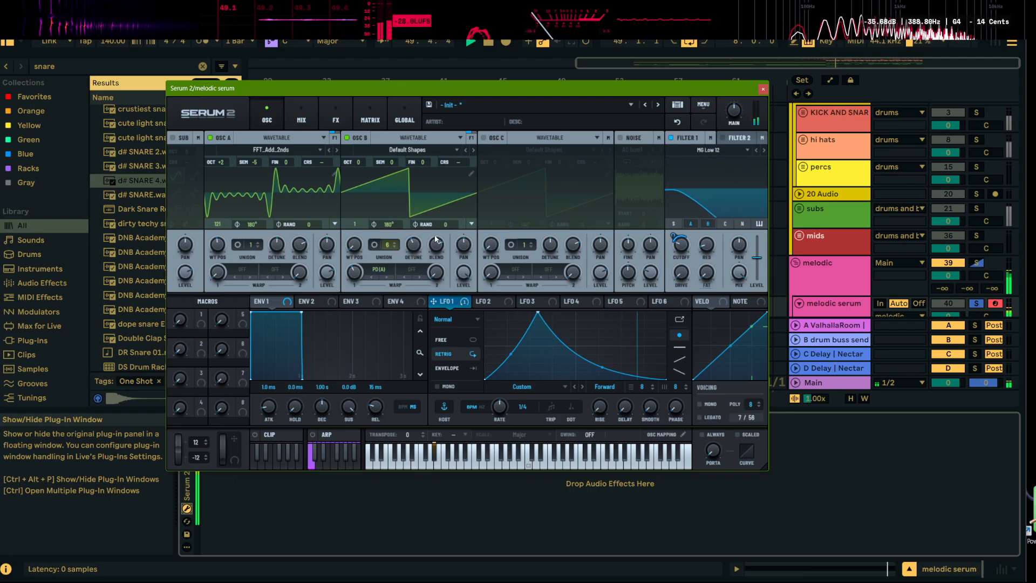
# Add a Reverb to Serum's main effects chain
pyautogui.click(334, 115)
pyautogui.click(179, 155)
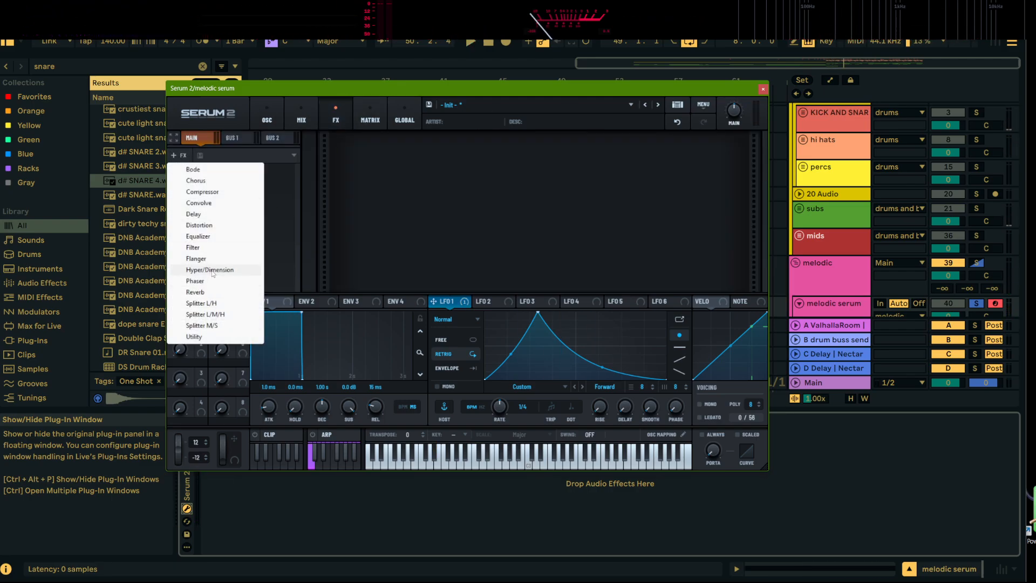
pyautogui.click(196, 292)
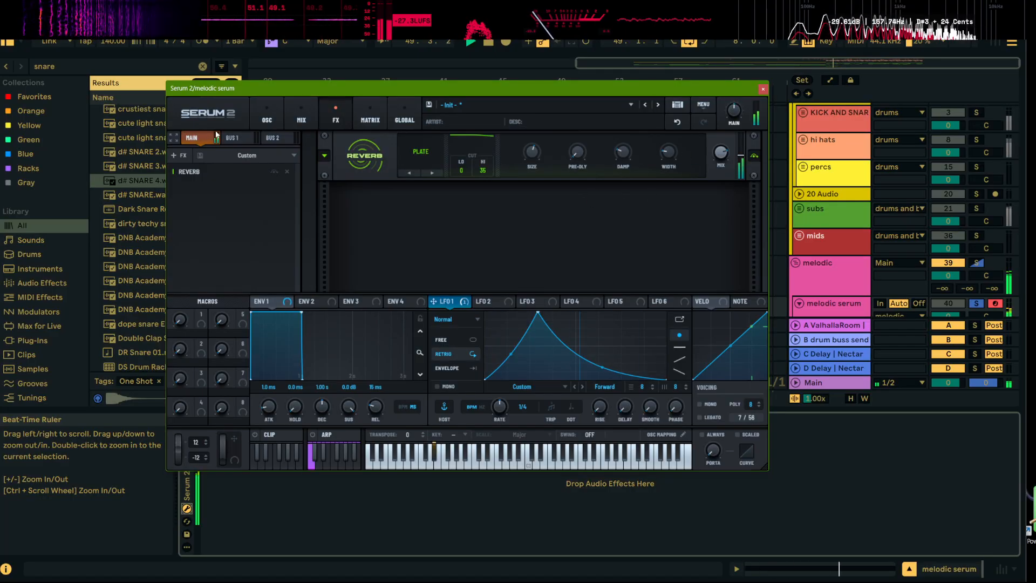
# Add a multiband Compressor after the reverb, shorten its attack and release, and set its gain to 12.0 dB
pyautogui.click(177, 156)
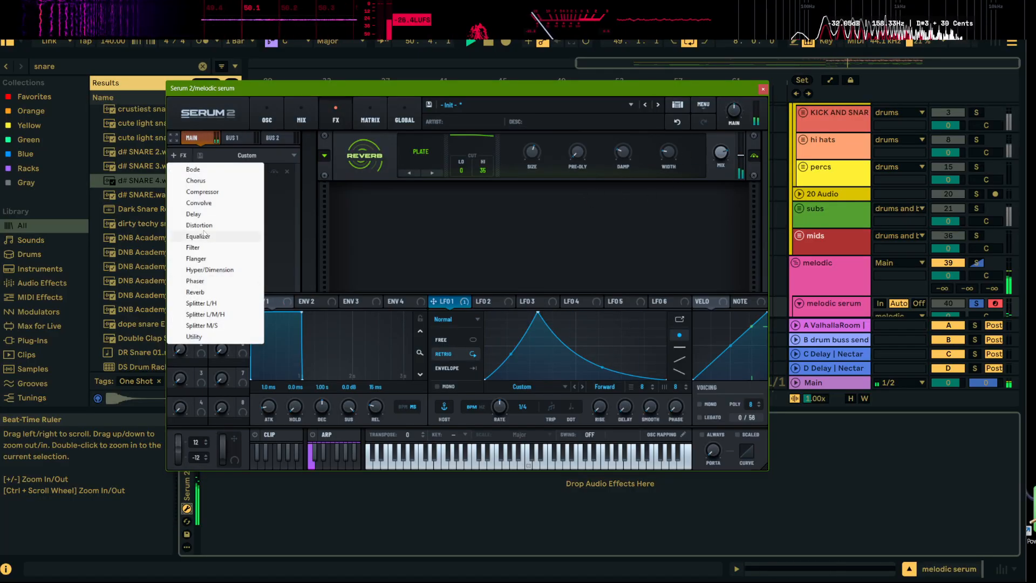
pyautogui.click(208, 192)
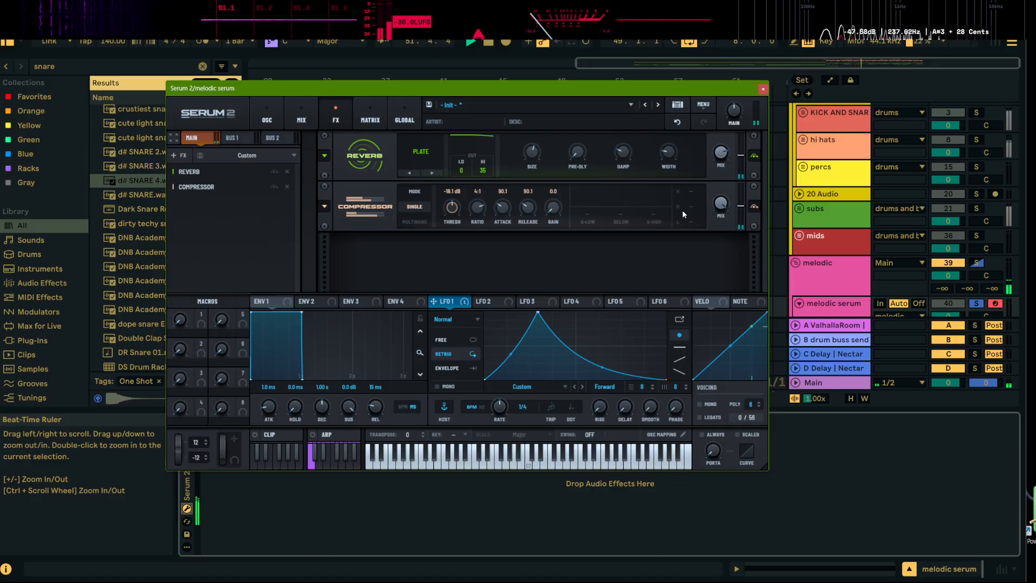
pyautogui.click(415, 220)
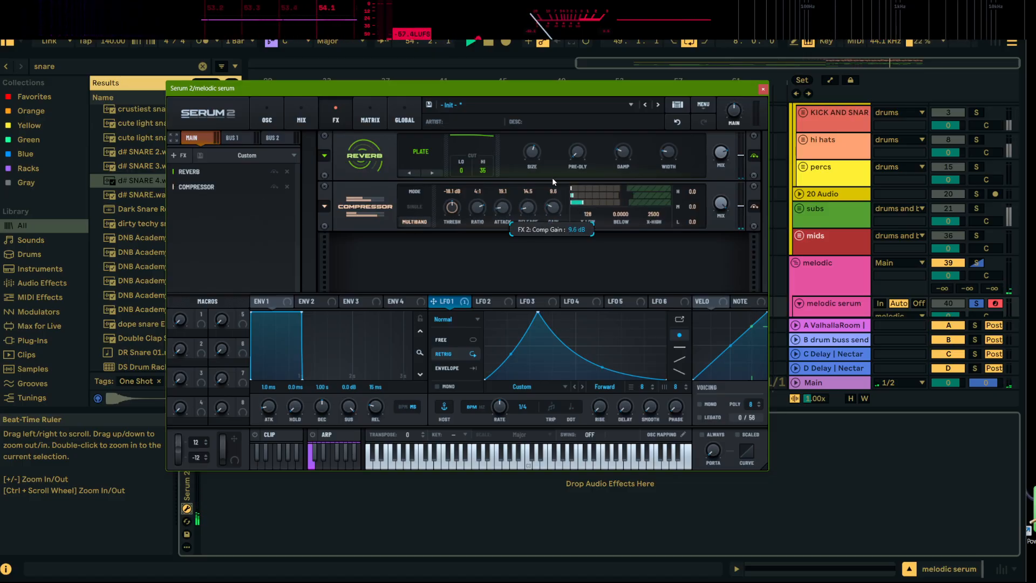
pyautogui.moveTo(553, 179); pyautogui.dragTo(553, 166)
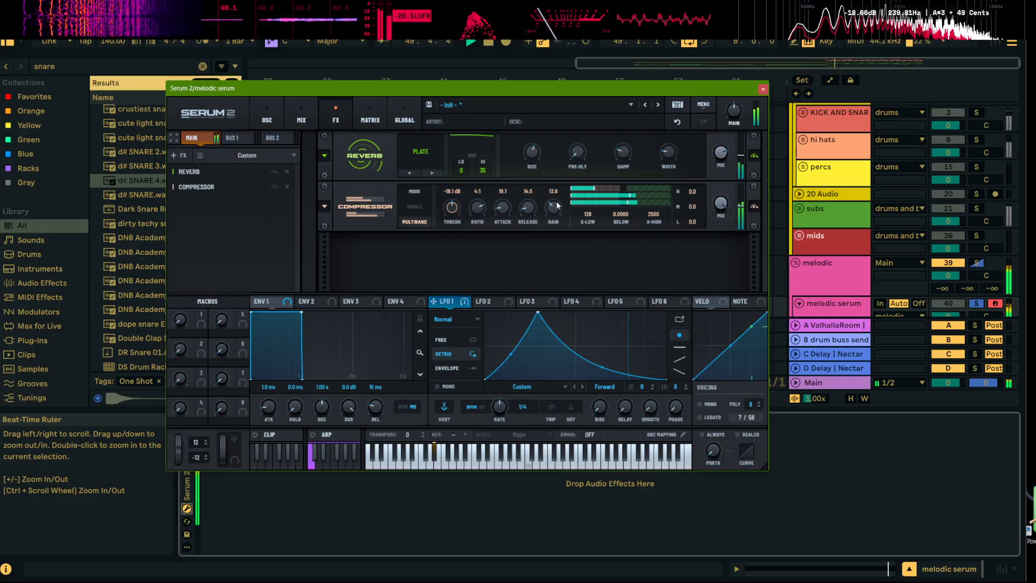
pyautogui.moveTo(558, 207); pyautogui.dragTo(558, 209)
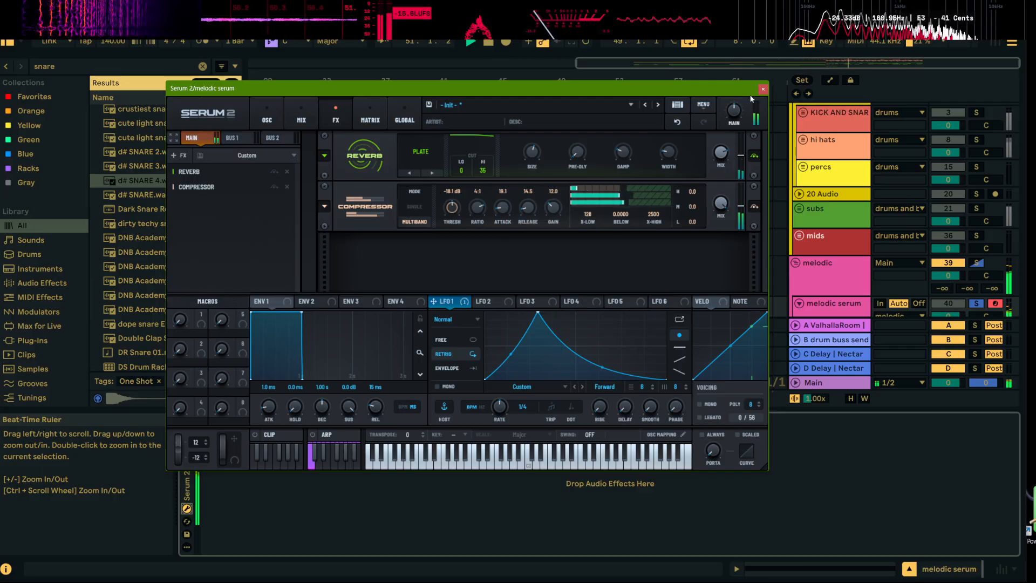
# Add an Equalizer after the compressor and close the Serum 2 window
pyautogui.click(176, 155)
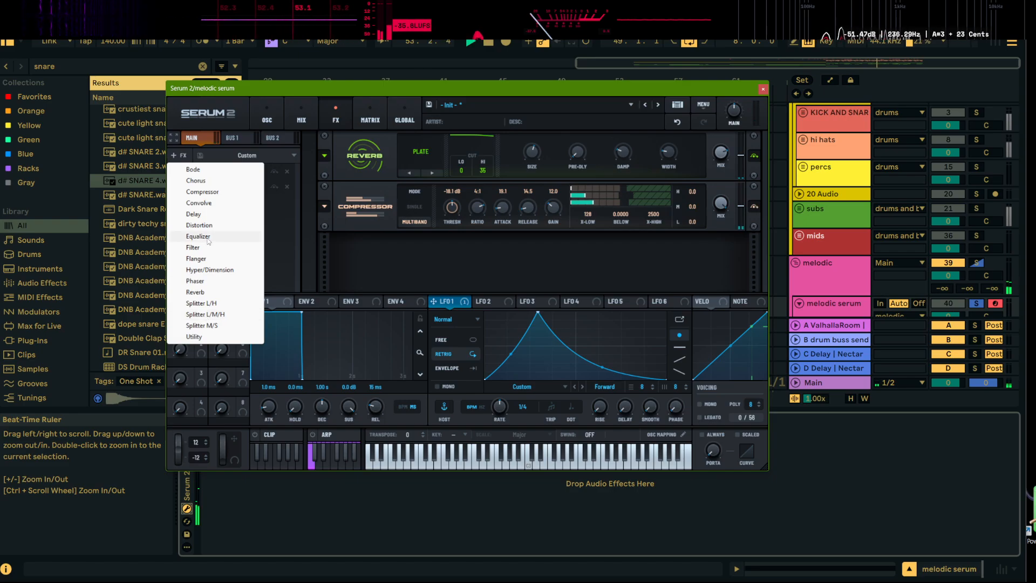
pyautogui.click(198, 236)
pyautogui.click(763, 88)
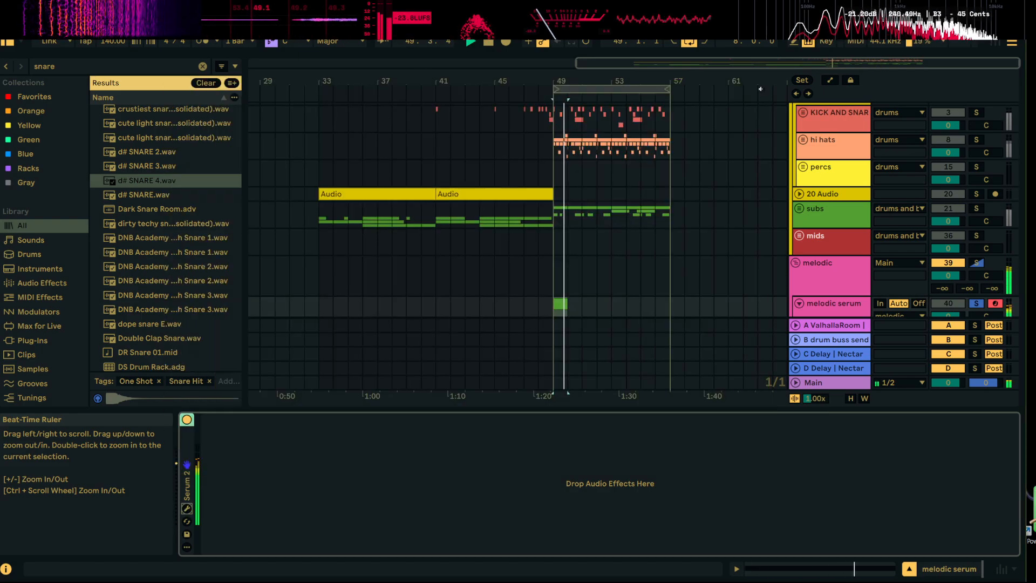
# Duplicate the melodic serum clip with its empty bar three times from bar 49, and play from the first clip
pyautogui.click(581, 304)
pyautogui.scroll(-1, 580, 292)
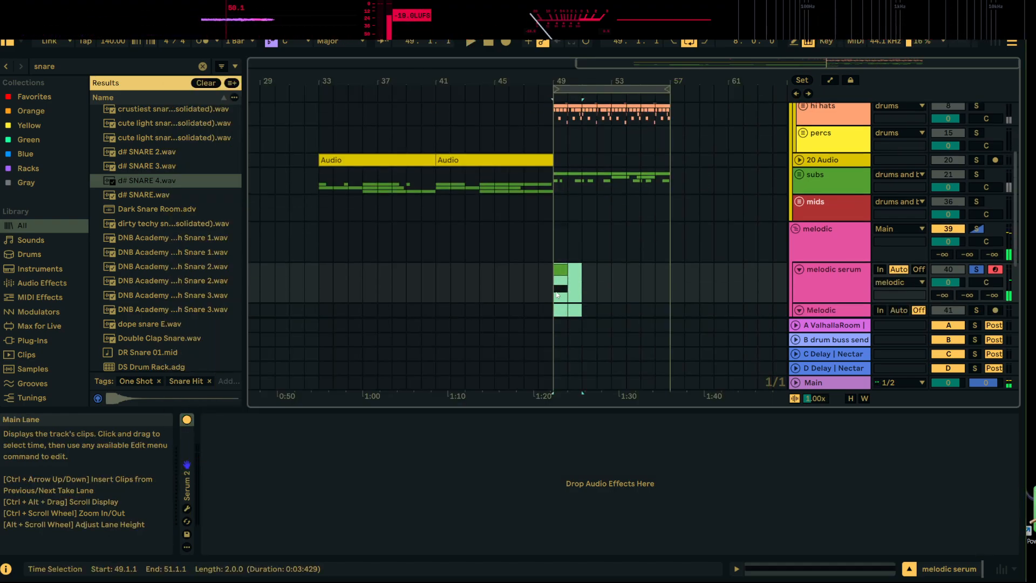
pyautogui.hotkey('ctrl', 'd')
pyautogui.hotkey('ctrl', 'd')
pyautogui.hotkey('ctrl', 'd')
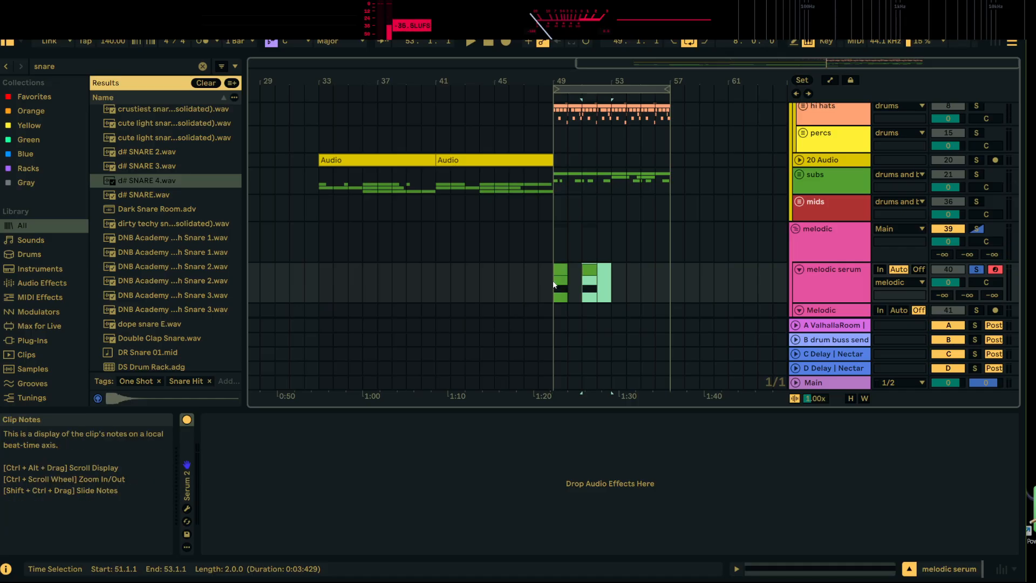
pyautogui.click(556, 271)
pyautogui.press('space')
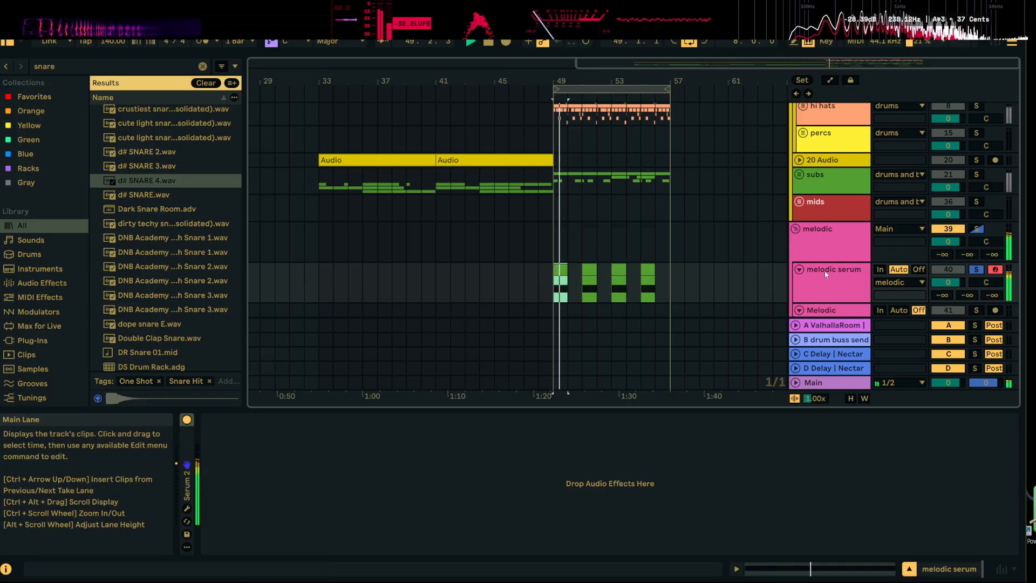
# Reopen Serum 2 and set the Equalizer's high band to a peak shape at 470 Hz with 11.2 dB gain
pyautogui.click(186, 509)
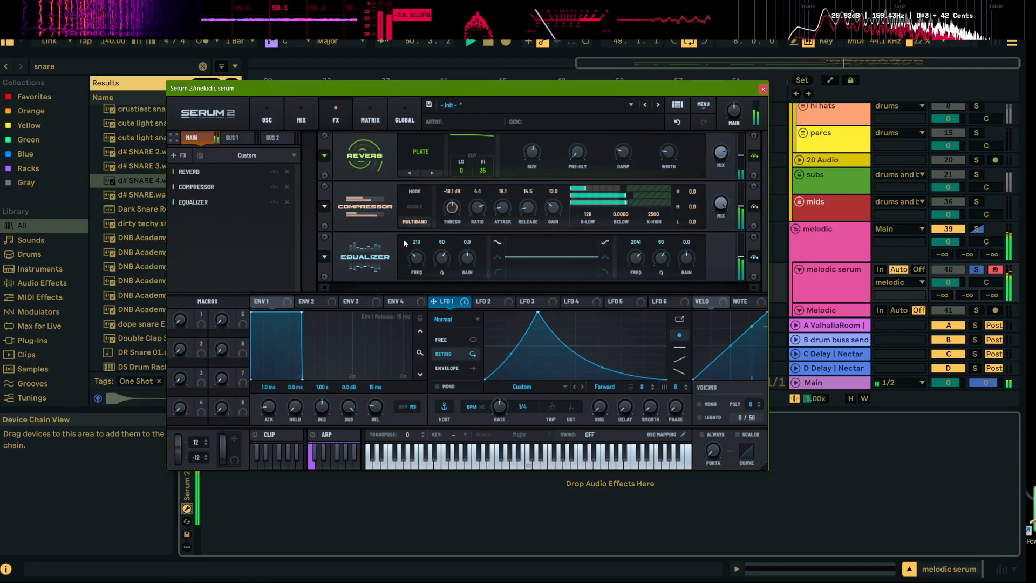
pyautogui.moveTo(688, 261); pyautogui.dragTo(689, 248)
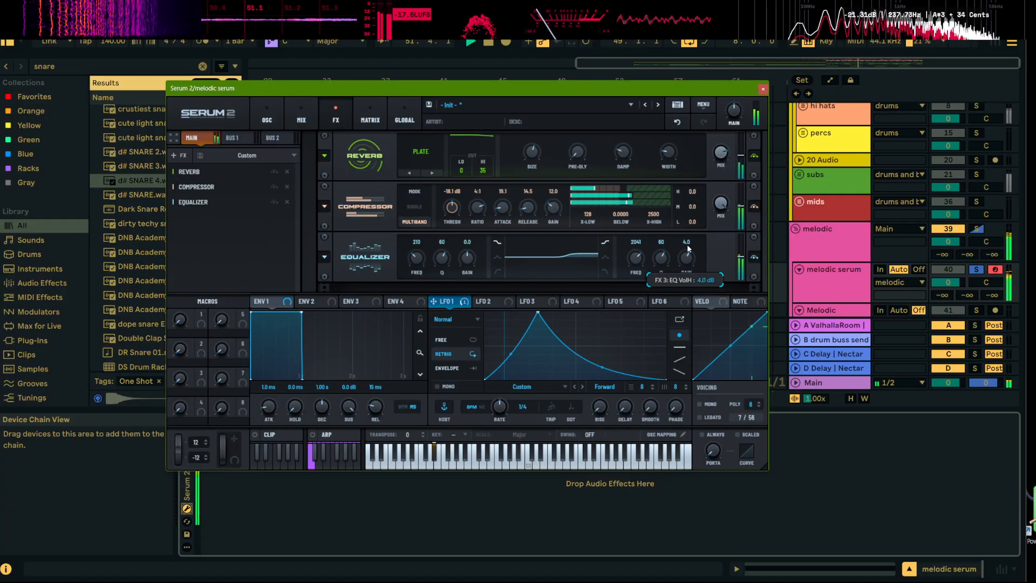
pyautogui.click(606, 257)
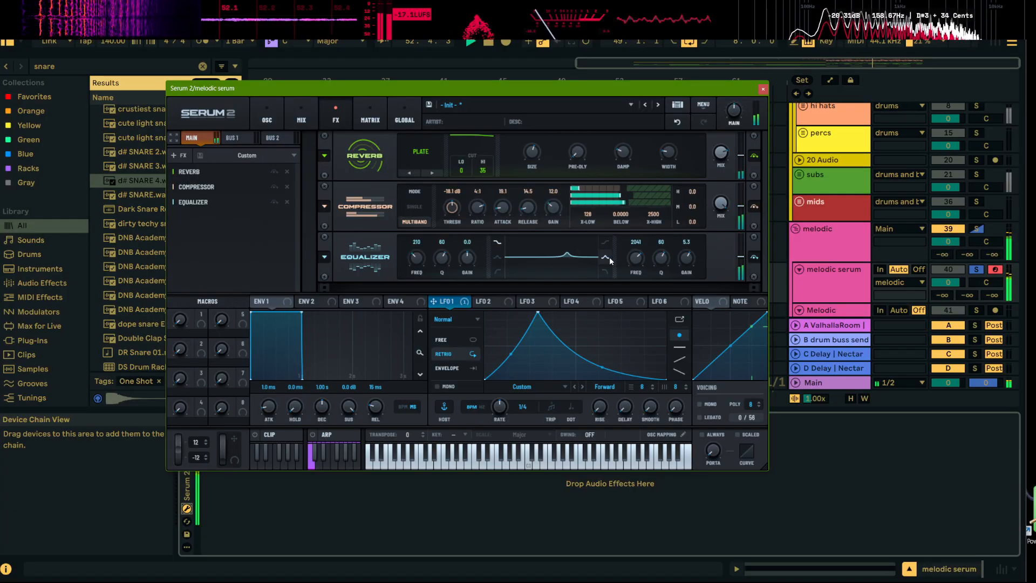
pyautogui.moveTo(639, 260); pyautogui.dragTo(682, 245)
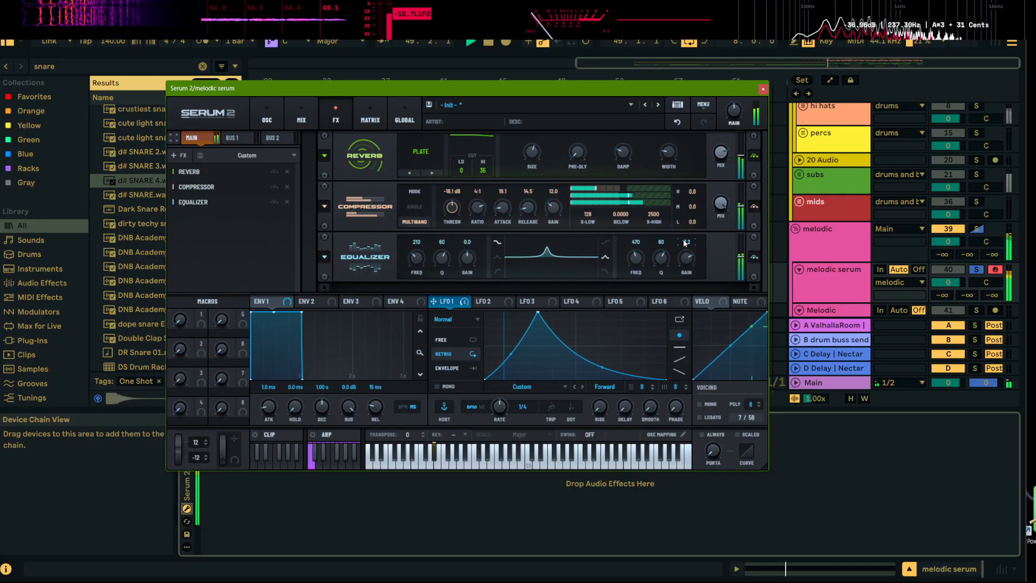
# Shape LFO 2 as a rising ramp at a 4 bar rate and modulate the Equalizer's high-band frequency from 256 Hz with it
pyautogui.click(498, 301)
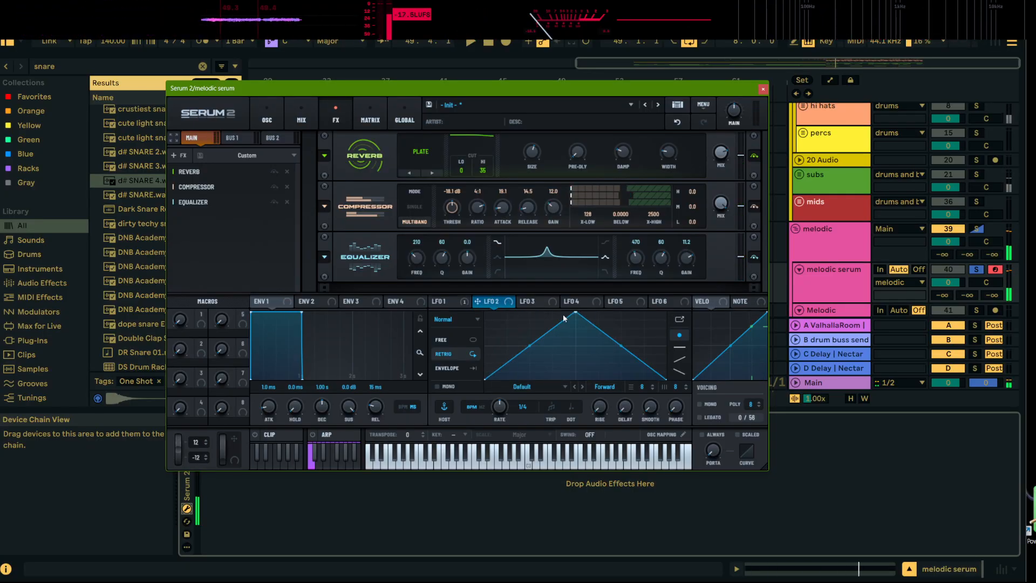
pyautogui.moveTo(583, 312); pyautogui.dragTo(684, 305)
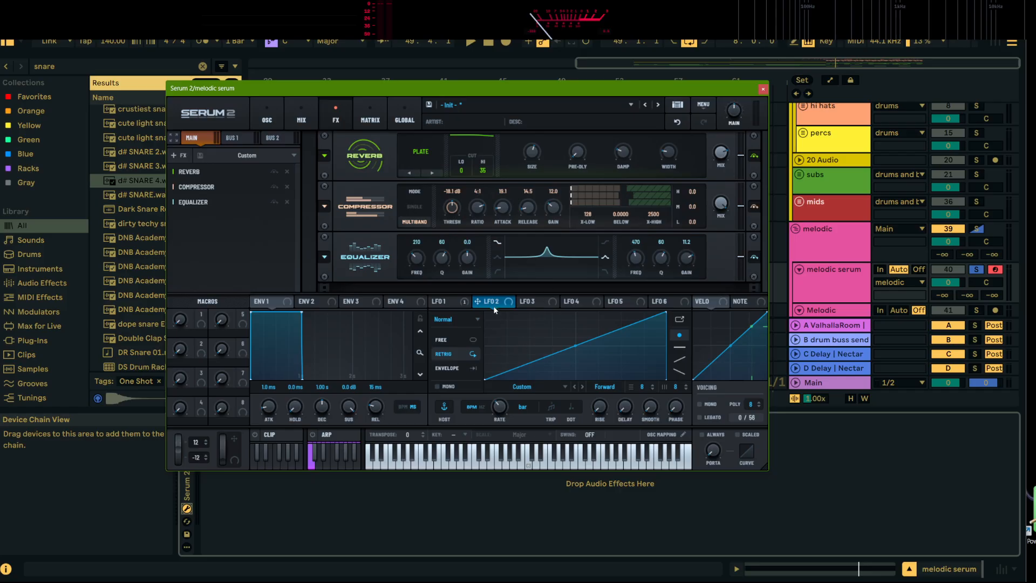
pyautogui.moveTo(477, 302); pyautogui.dragTo(637, 268)
pyautogui.press('space')
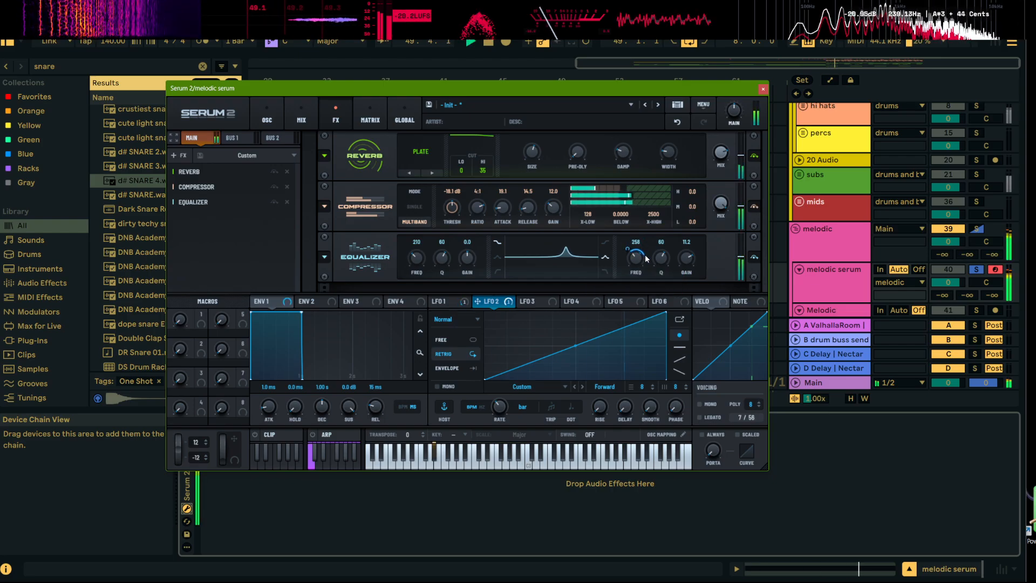
pyautogui.press('space')
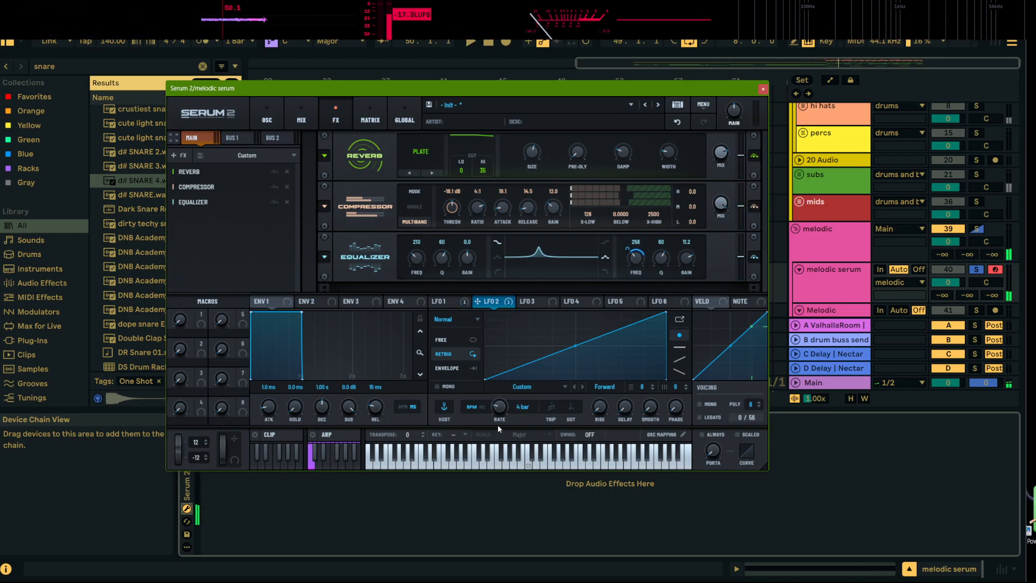
pyautogui.press('space')
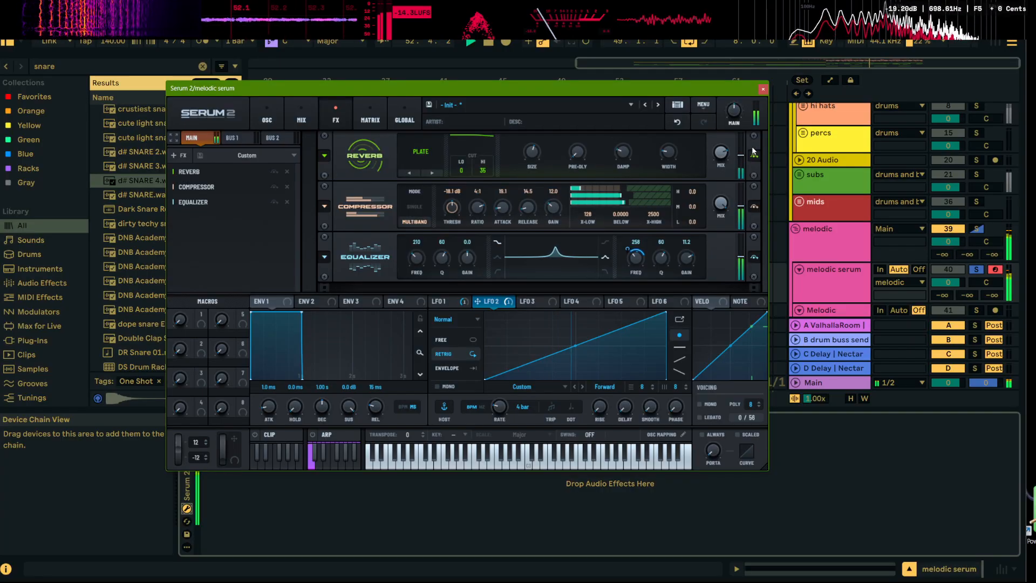
# Close the Serum 2 window and unsolo the melodic serum track to hear it with the full drop
pyautogui.click(762, 89)
pyautogui.press('space')
pyautogui.click(976, 270)
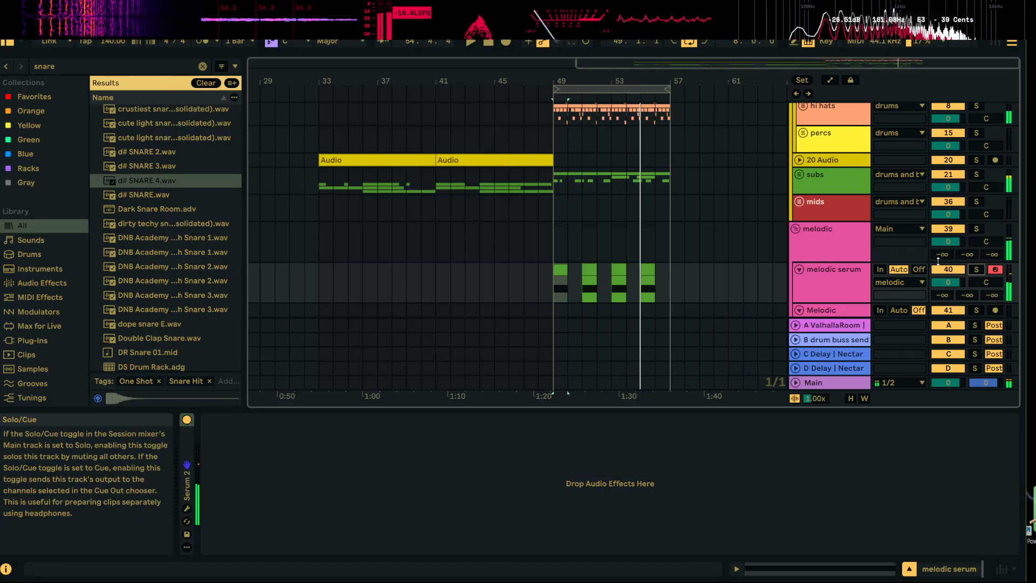
# Move the melodic serum clips from bars 49–57 to bar 33 and duplicate them once to fill up to bar 49
pyautogui.moveTo(672, 273); pyautogui.dragTo(553, 276)
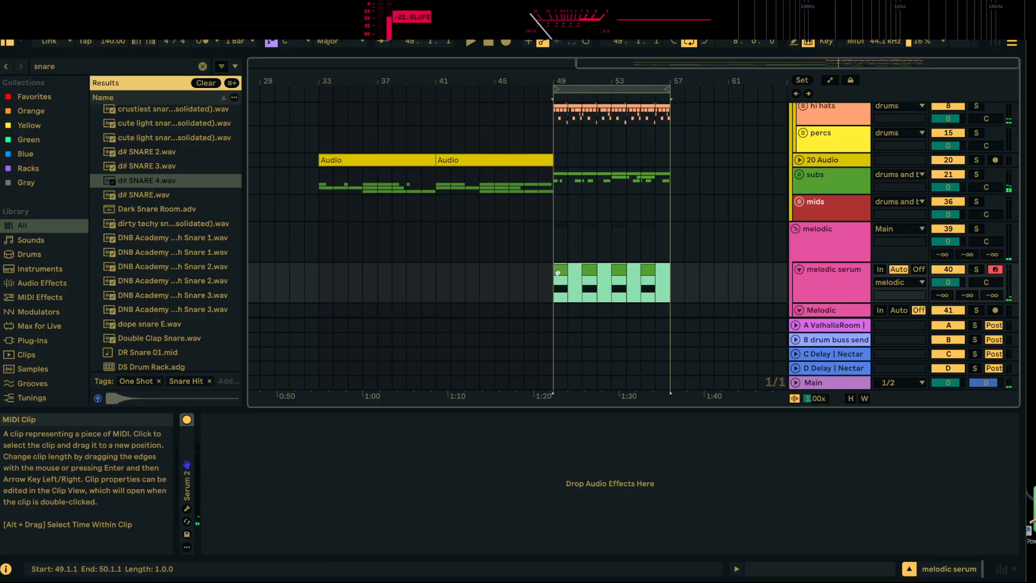
pyautogui.click(325, 283)
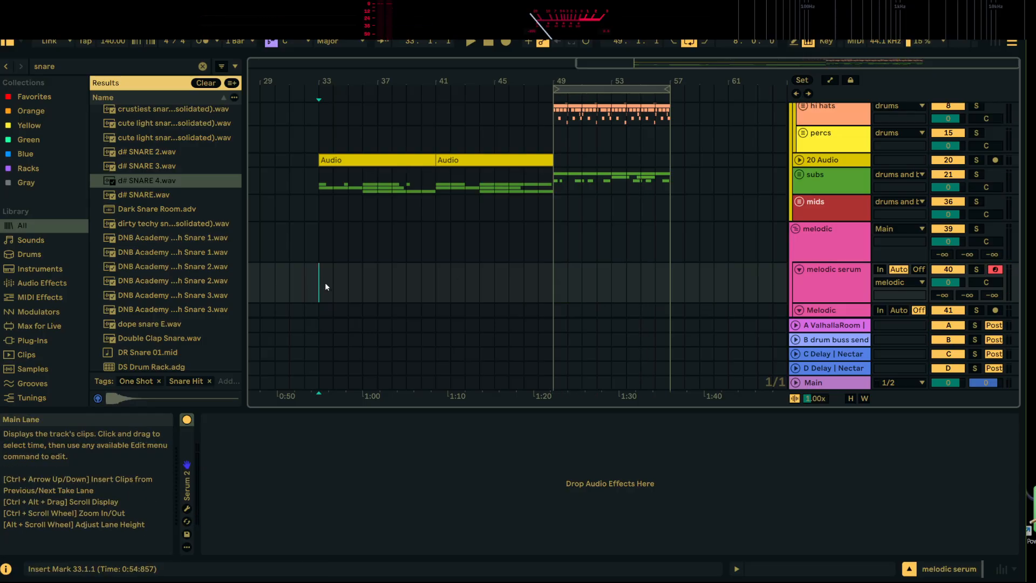
pyautogui.hotkey('ctrl', 'v')
pyautogui.hotkey('ctrl', 'd')
pyautogui.click(833, 283)
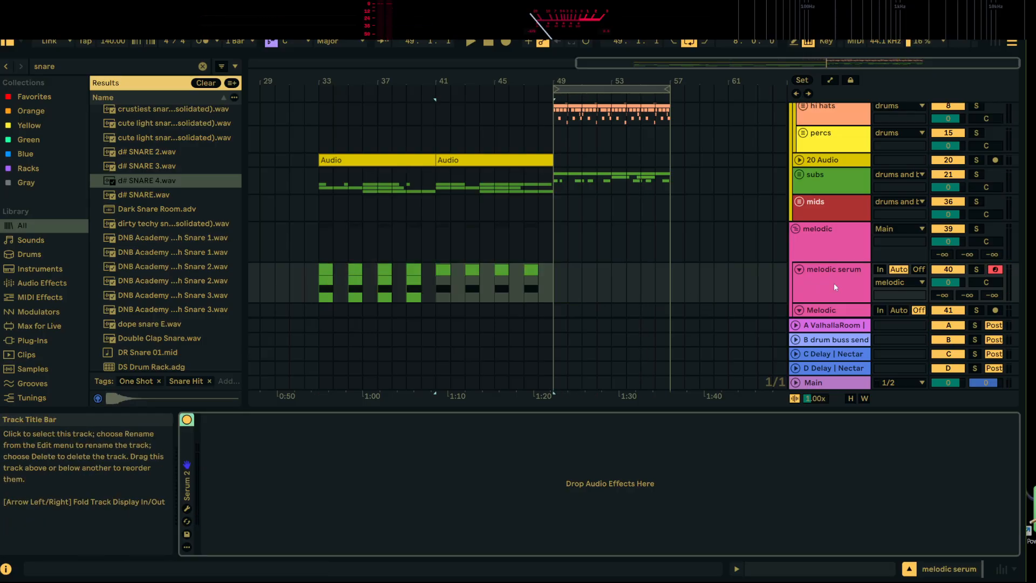
# Clear the browser search, load Auto Filter onto the melodic serum track and show its frequency automation
pyautogui.click(204, 67)
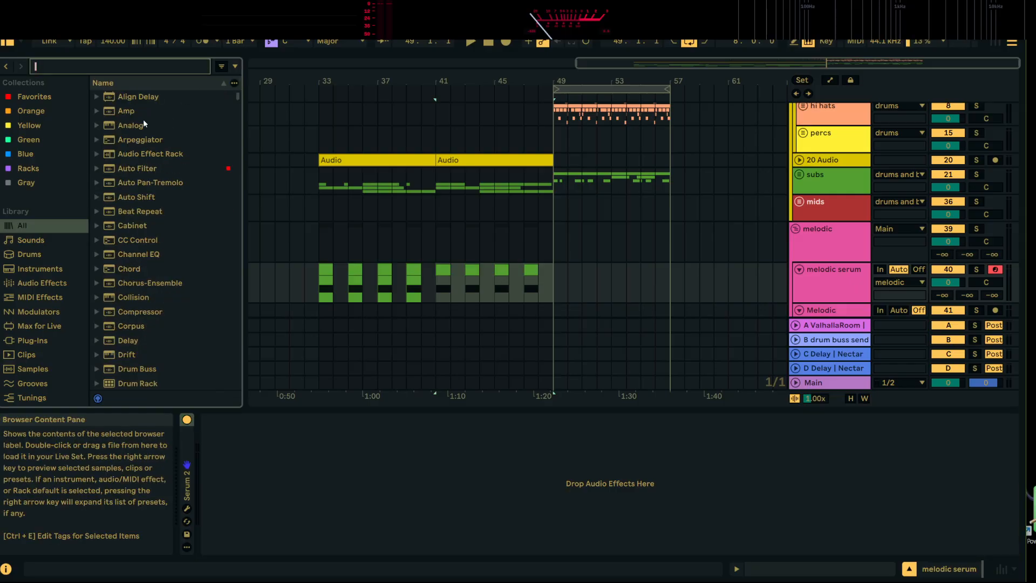
pyautogui.click(139, 170)
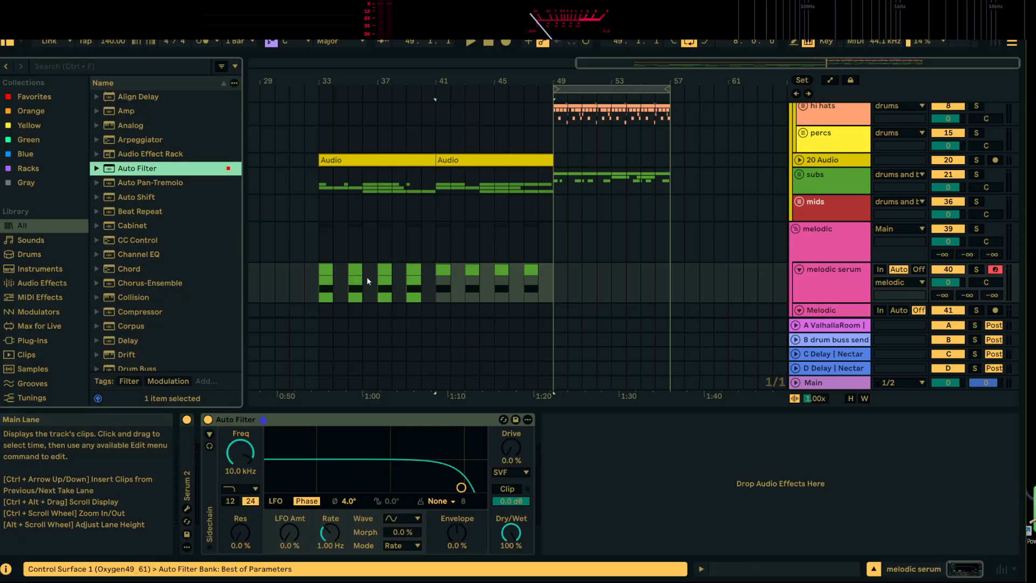
pyautogui.click(516, 448)
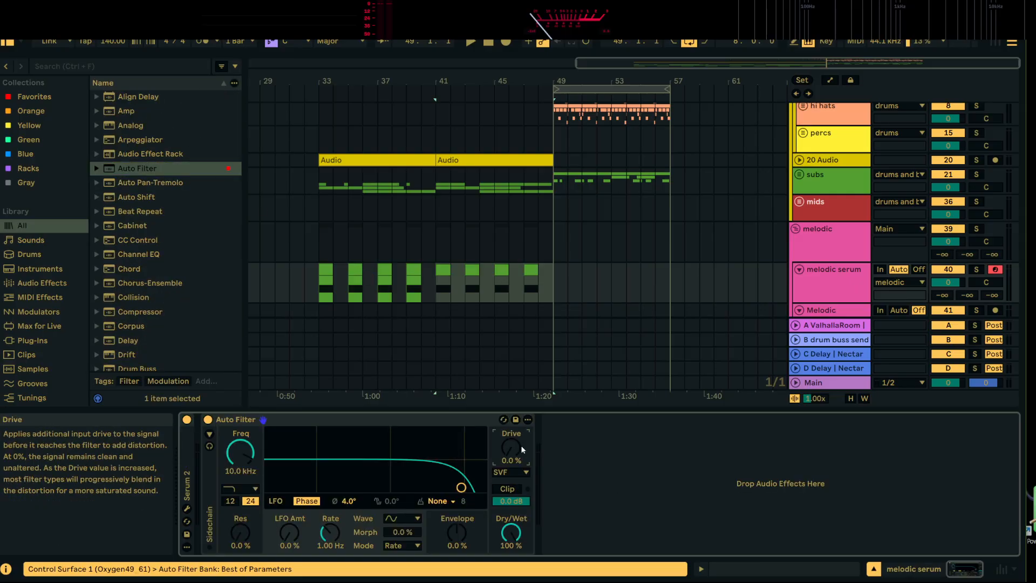
pyautogui.click(834, 80)
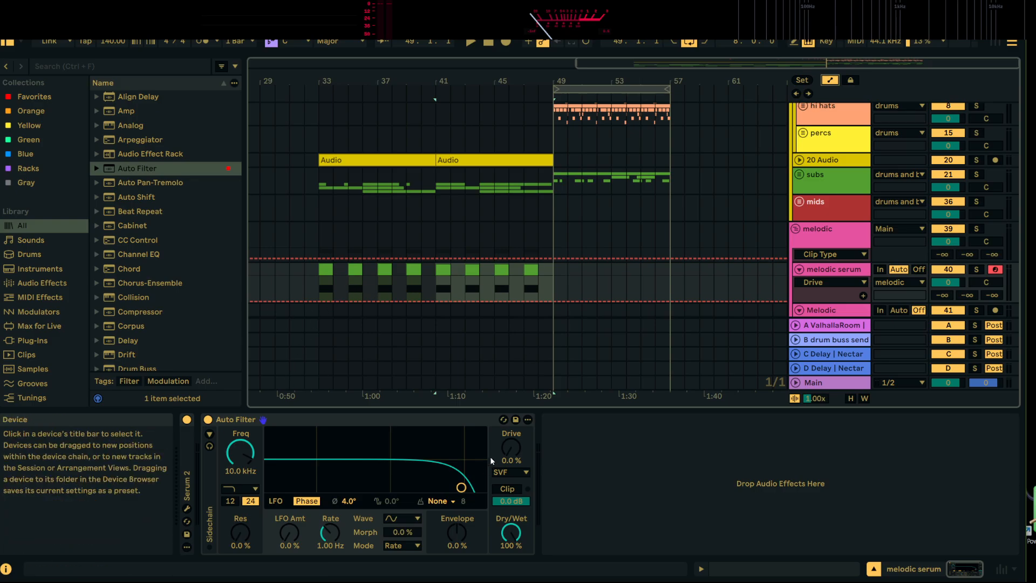
pyautogui.click(240, 452)
# Automate the Auto Filter frequency to rise from 534 Hz at bar 33 to 18.7 kHz at bar 49 while auditioning it
pyautogui.moveTo(319, 280); pyautogui.dragTo(319, 290)
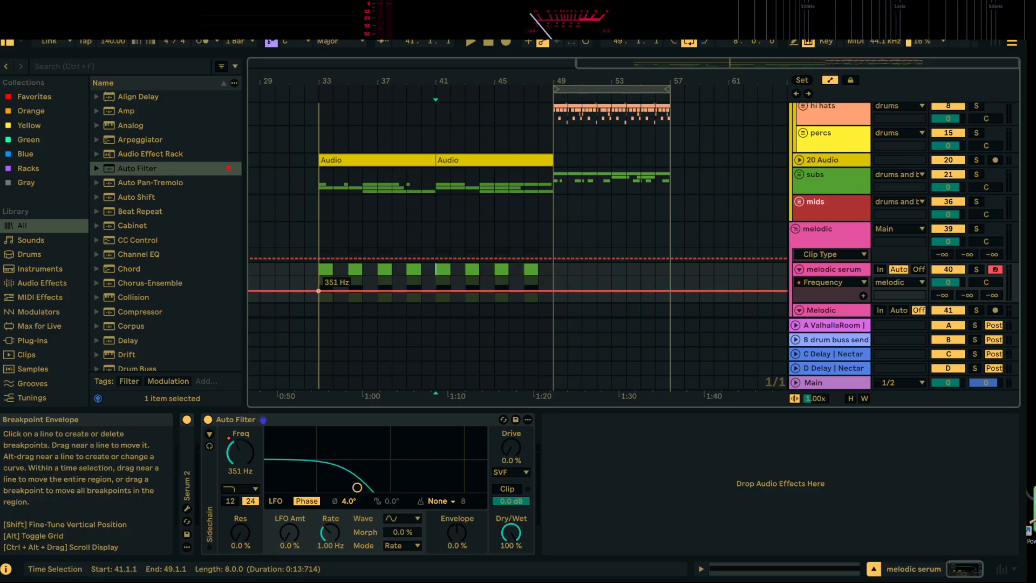
pyautogui.press('space')
pyautogui.click(326, 274)
pyautogui.press('space')
pyautogui.press('space')
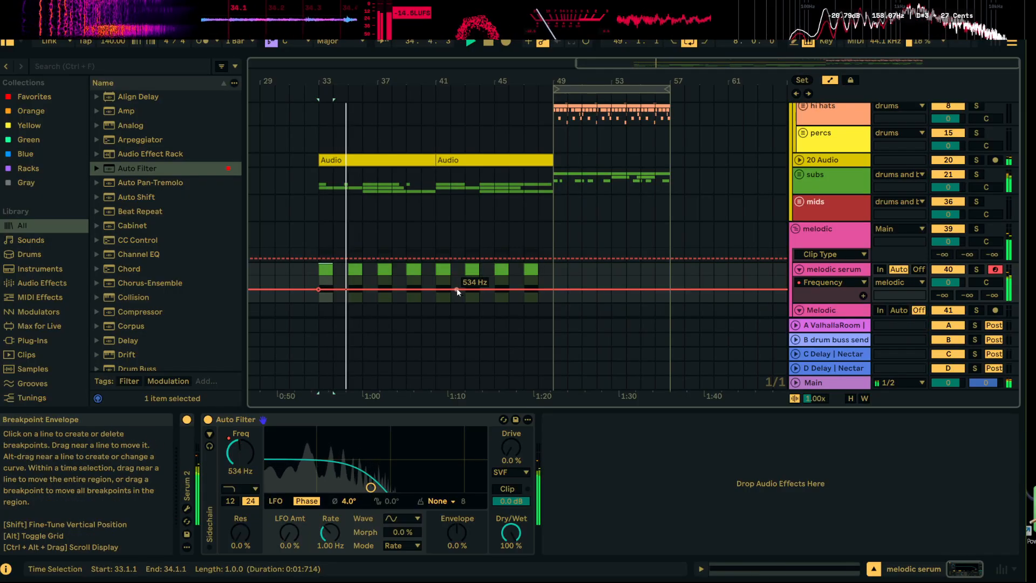
pyautogui.press('space')
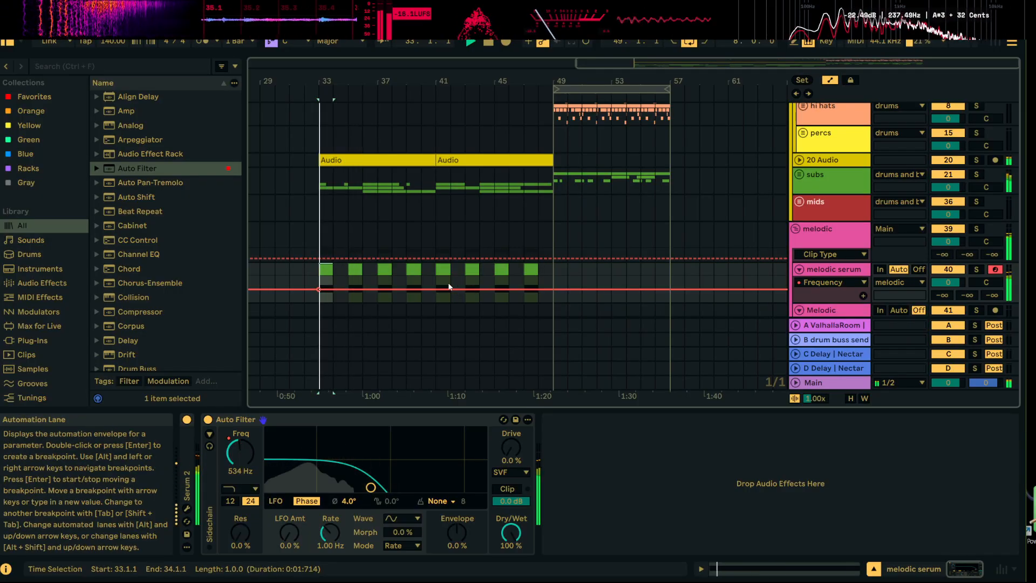
pyautogui.press('space')
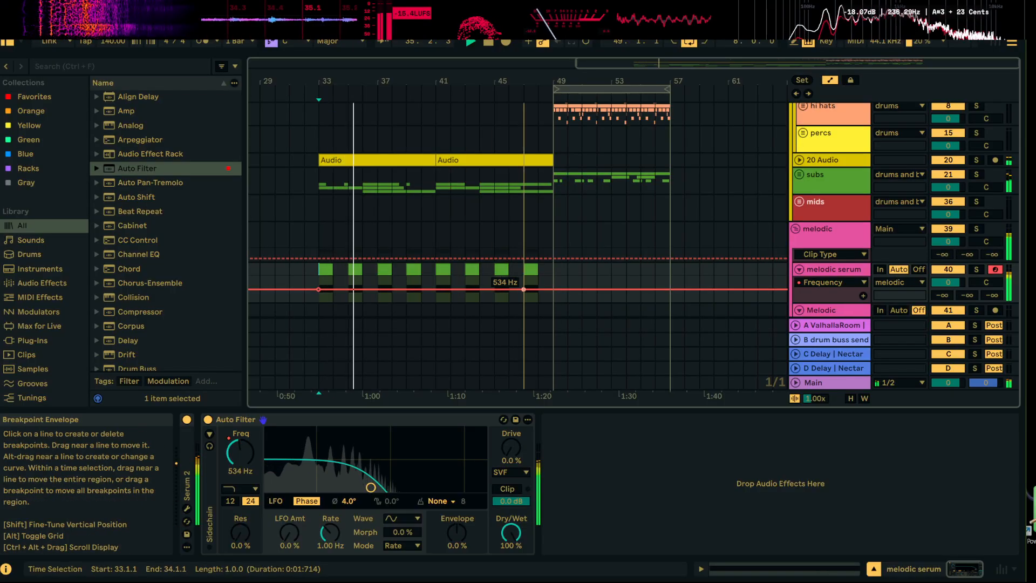
pyautogui.moveTo(553, 290); pyautogui.dragTo(553, 277)
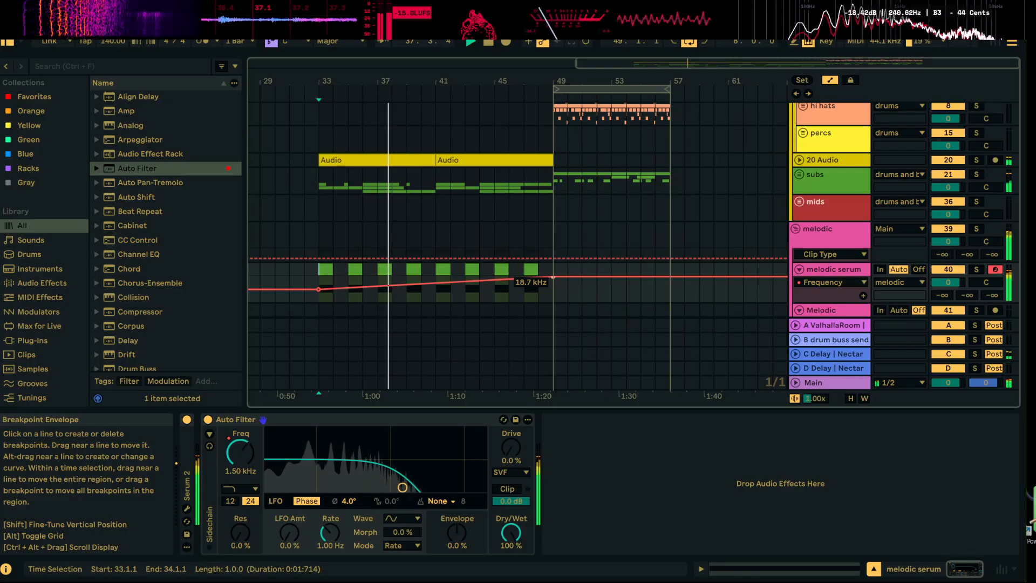
# Play from bar 33, soloing the melodic serum track and checking it against 20 Audio and subs in turn for clashing pitch
pyautogui.click(312, 182)
pyautogui.scroll(-5, 351, 161)
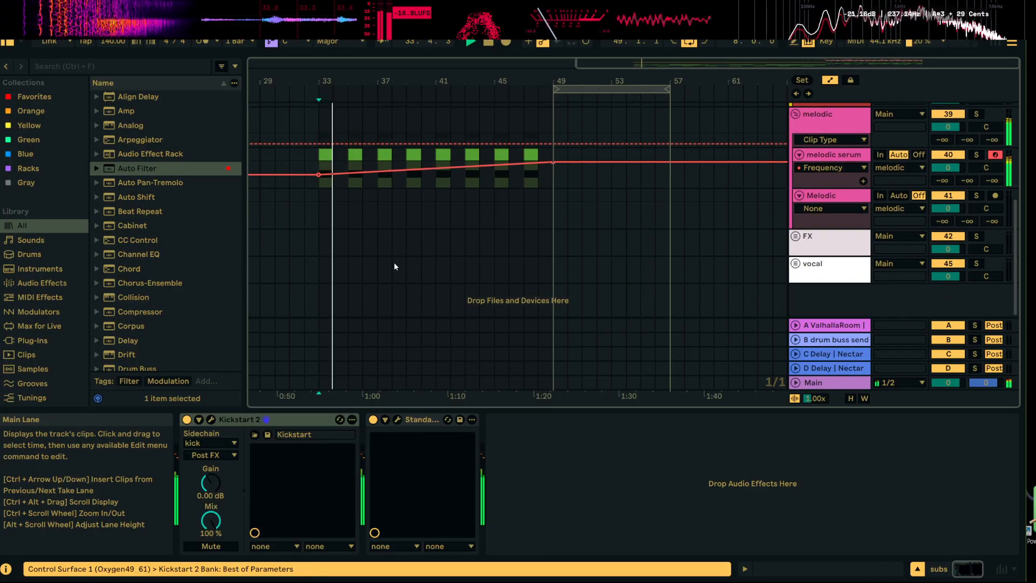
pyautogui.scroll(4, 394, 262)
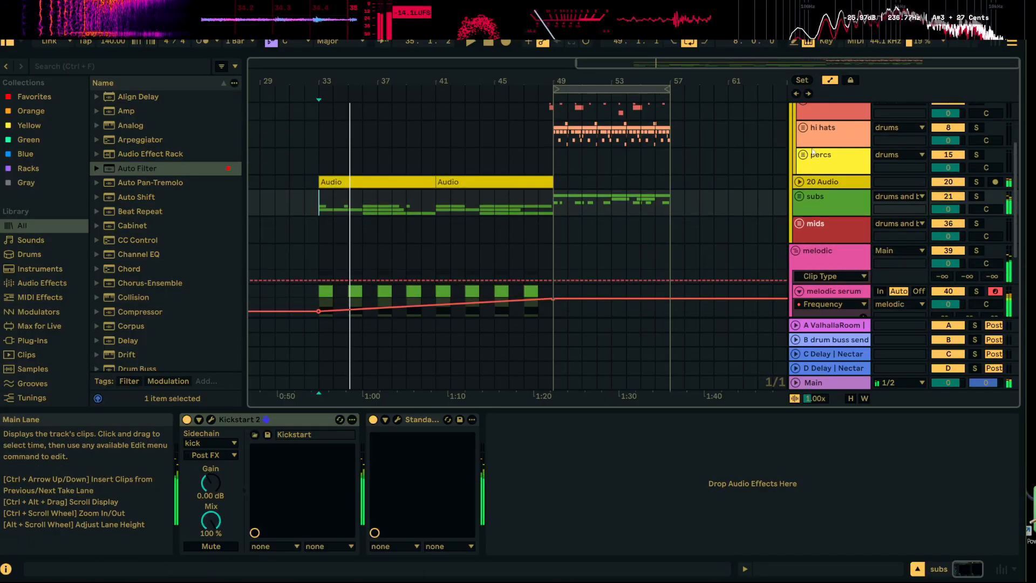
pyautogui.scroll(-2, 979, 251)
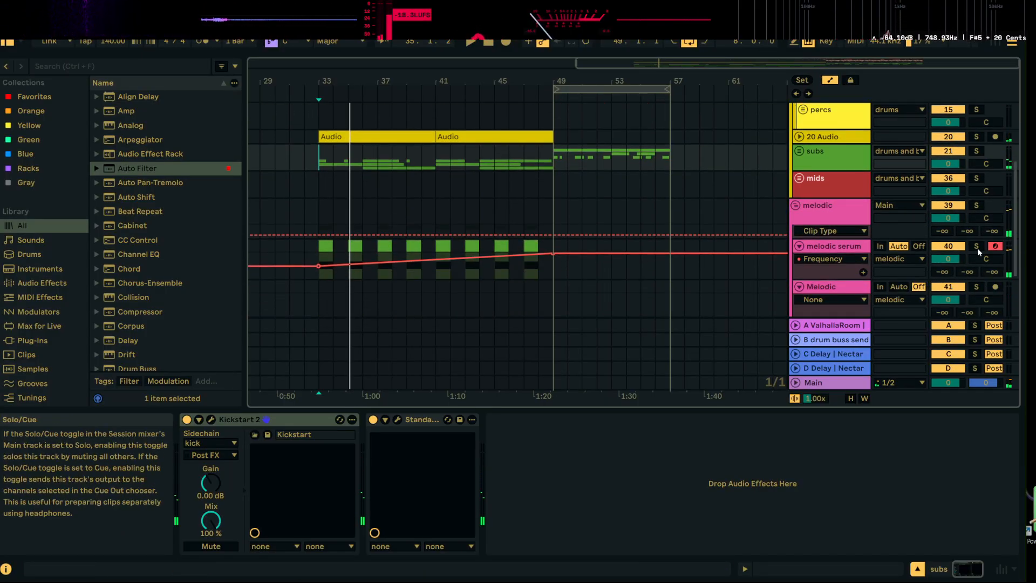
pyautogui.click(976, 246)
pyautogui.scroll(2, 978, 243)
pyautogui.click(978, 183)
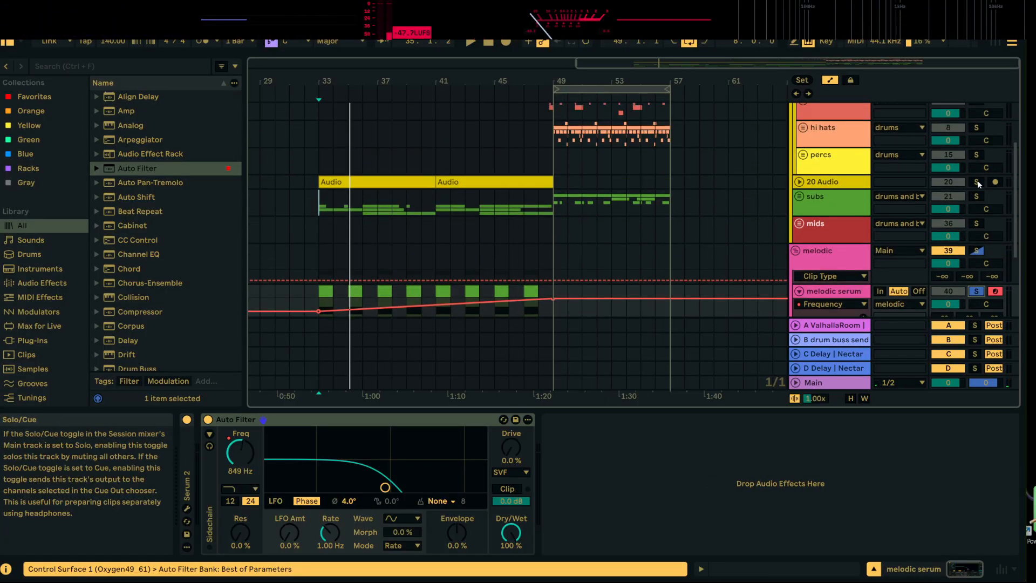
pyautogui.press('space')
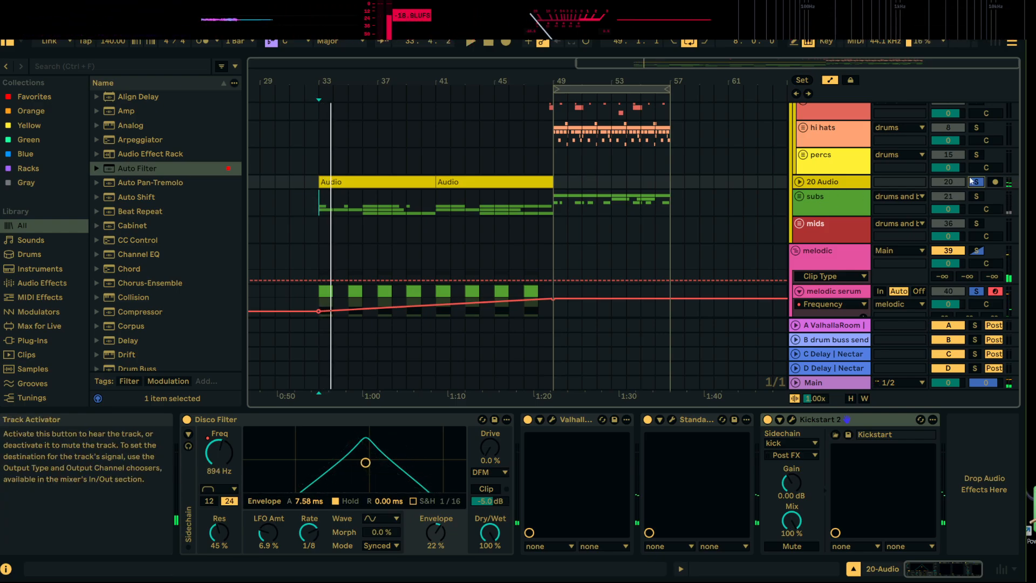
pyautogui.click(975, 197)
pyautogui.press('space')
# Unfold the subs group, transpose the 34 Audio clips at bars 33 and 41 up by 1 semitone and audition them
pyautogui.click(800, 198)
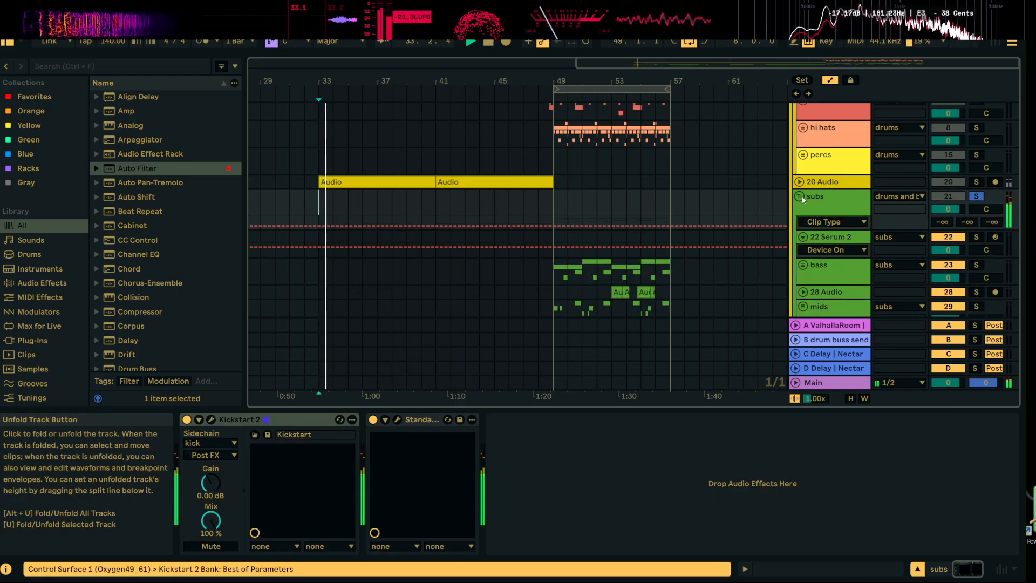
pyautogui.scroll(-4, 819, 205)
pyautogui.doubleClick(319, 176)
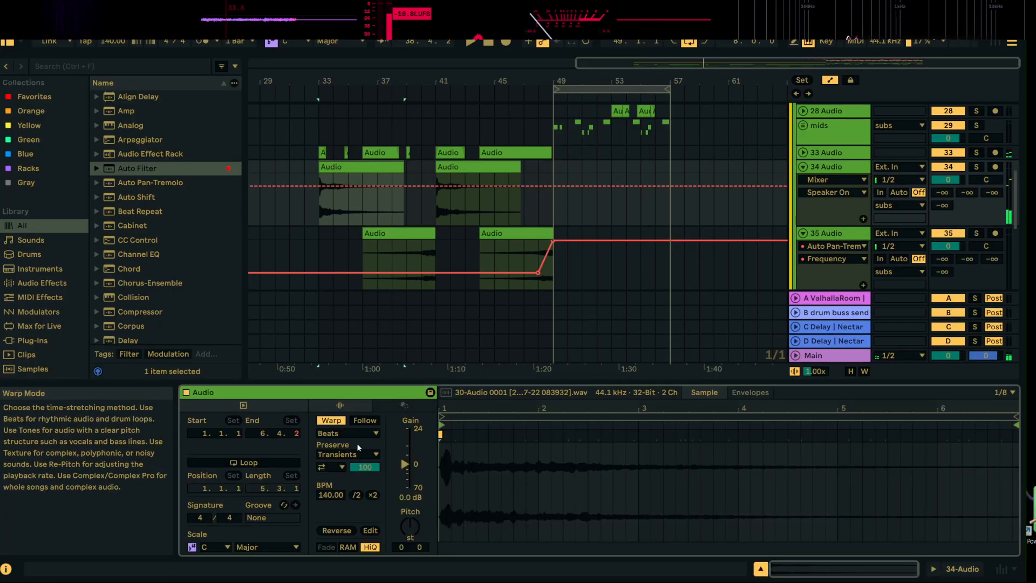
pyautogui.press('space')
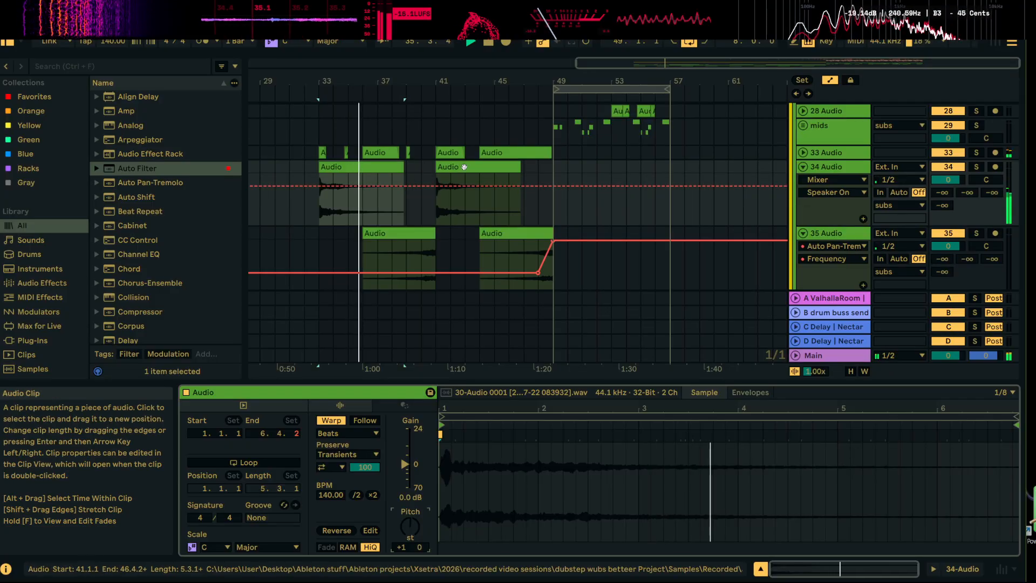
pyautogui.click(369, 168)
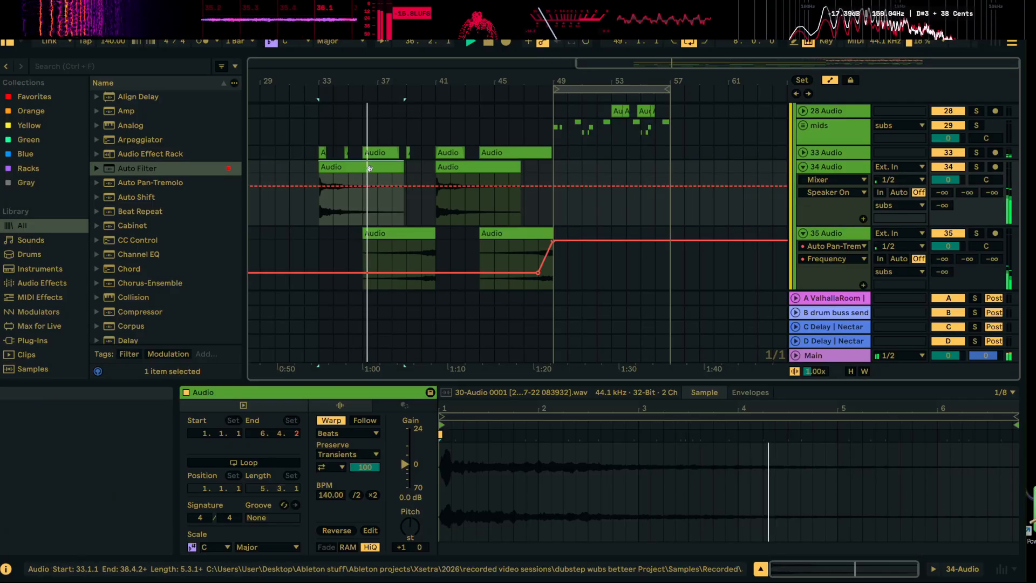
pyautogui.click(460, 168)
pyautogui.press('space')
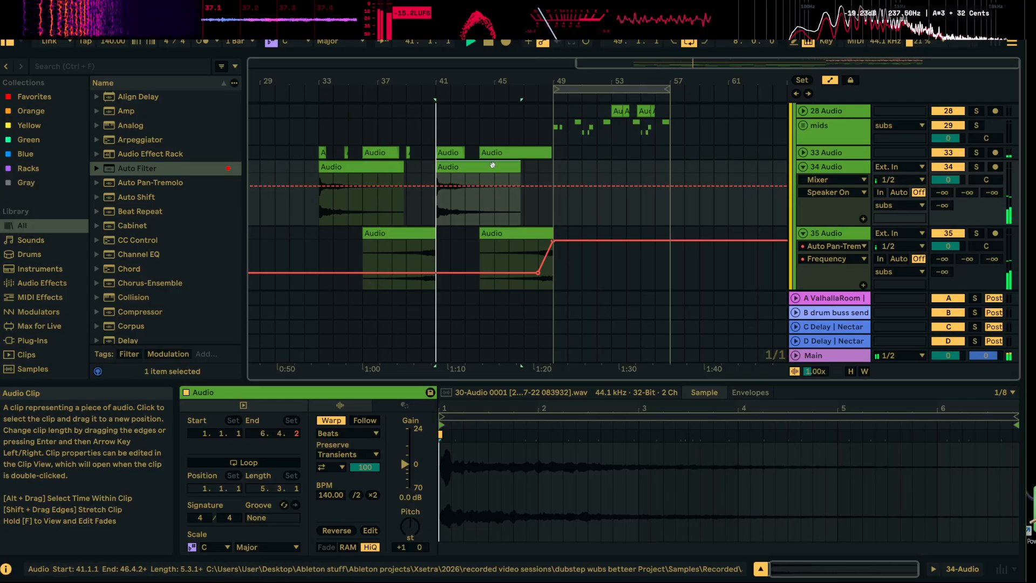
pyautogui.press('space')
pyautogui.click(377, 167)
pyautogui.press('space')
pyautogui.press('space')
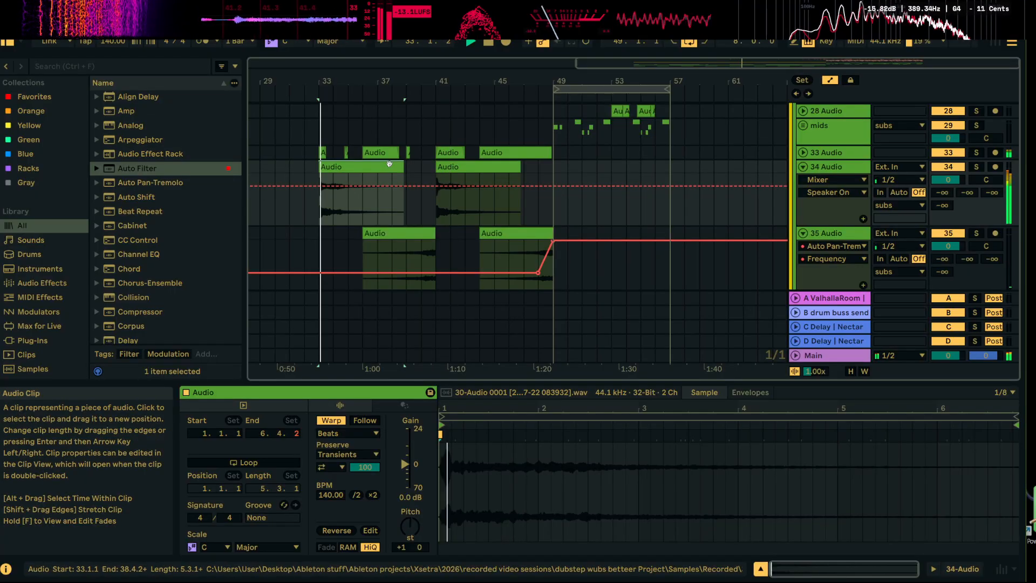
pyautogui.press('space')
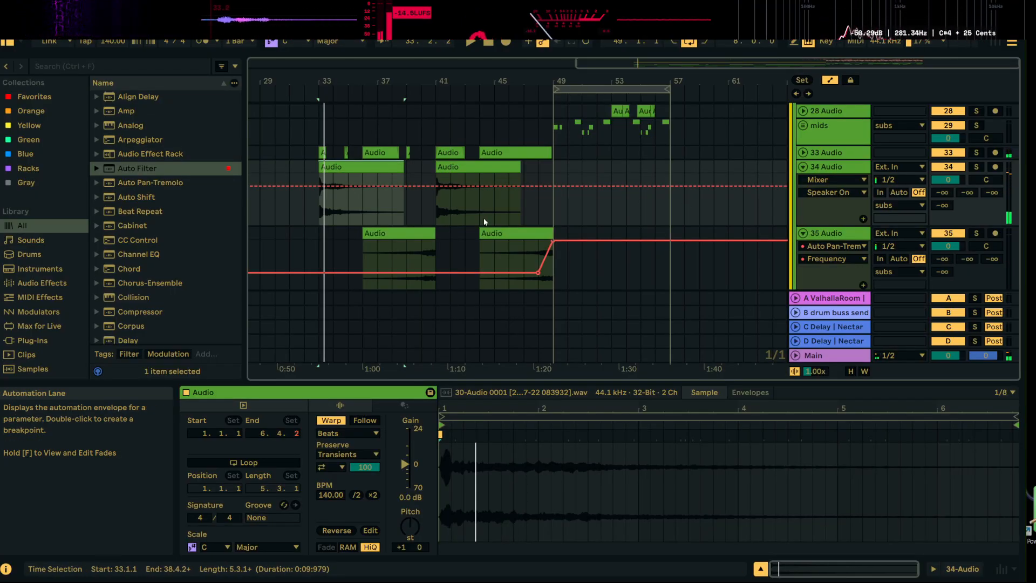
# Set the transposition of the reversed 35 Audio clips to +1 semitone for the first and +11 semitones for the second
pyautogui.scroll(-2, 480, 220)
pyautogui.click(415, 188)
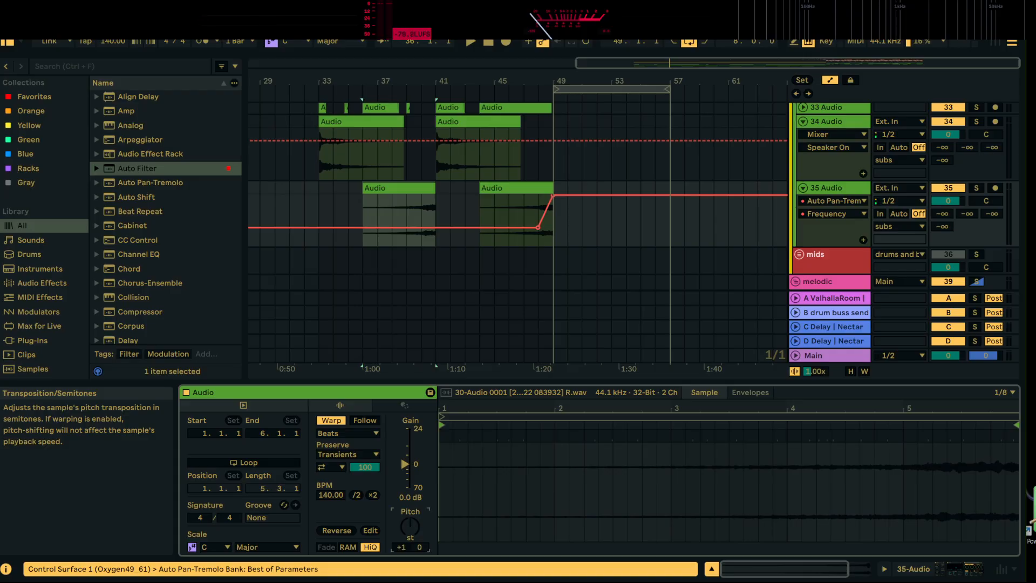
pyautogui.click(513, 189)
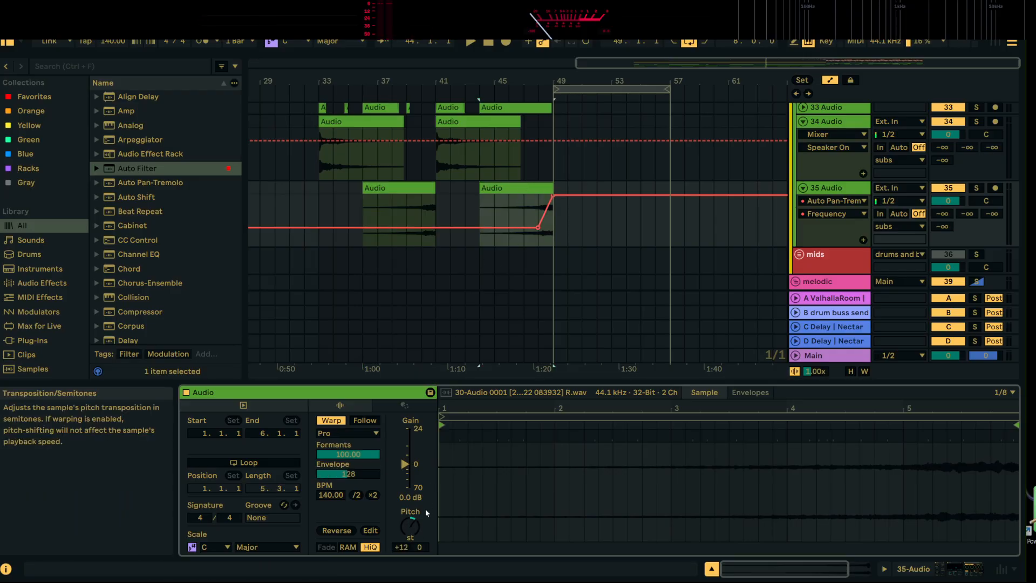
# Play from the 34 Audio clip at bar 33 and unsolo the melodic group to hear the full mix
pyautogui.click(360, 123)
pyautogui.press('space')
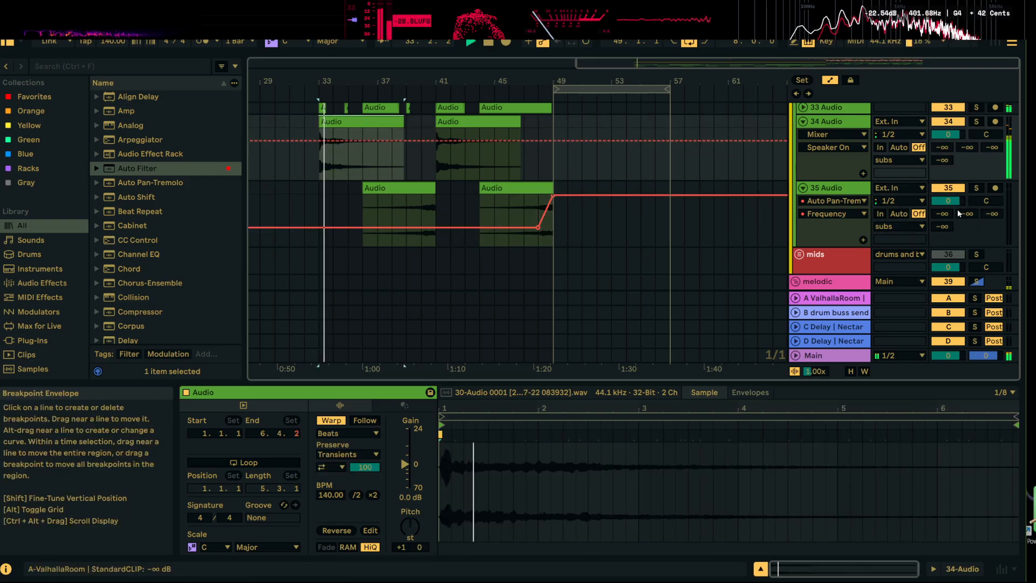
pyautogui.click(977, 282)
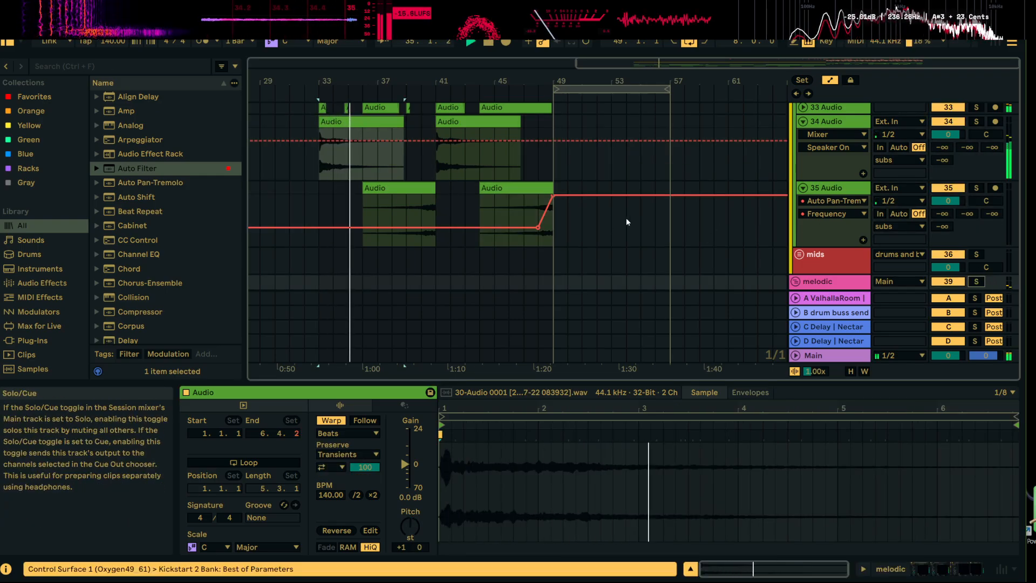
# Load a second Auto Filter after the first on melodic serum and give the first filter's frequency automation its own lane
pyautogui.scroll(-3, 626, 218)
pyautogui.doubleClick(850, 230)
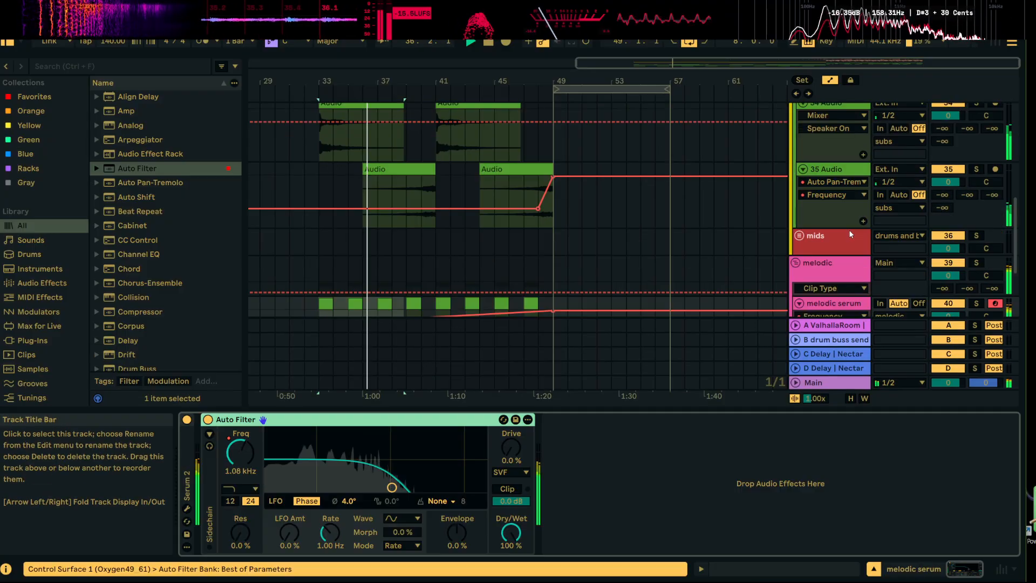
pyautogui.doubleClick(160, 168)
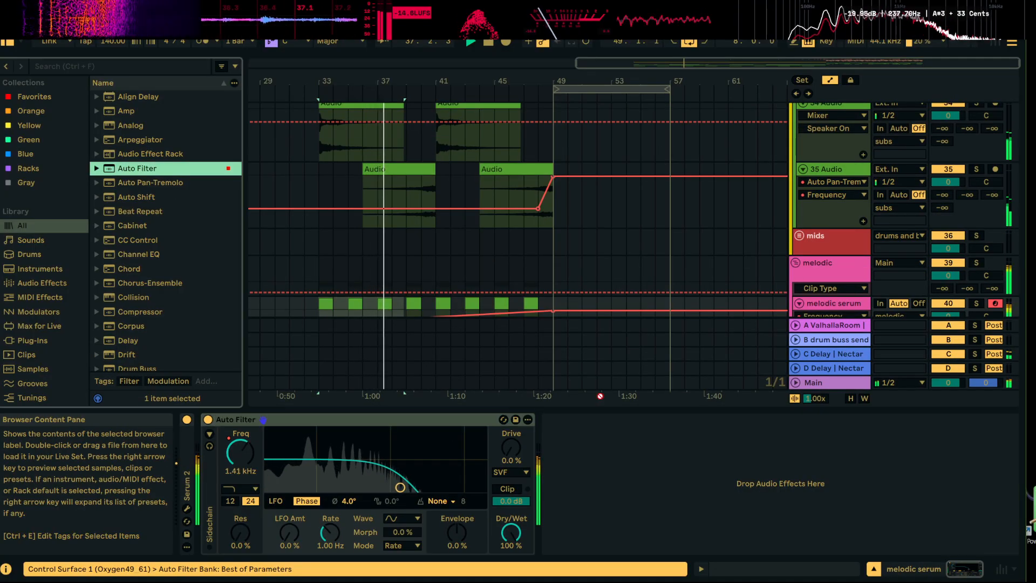
pyautogui.scroll(-3, 642, 243)
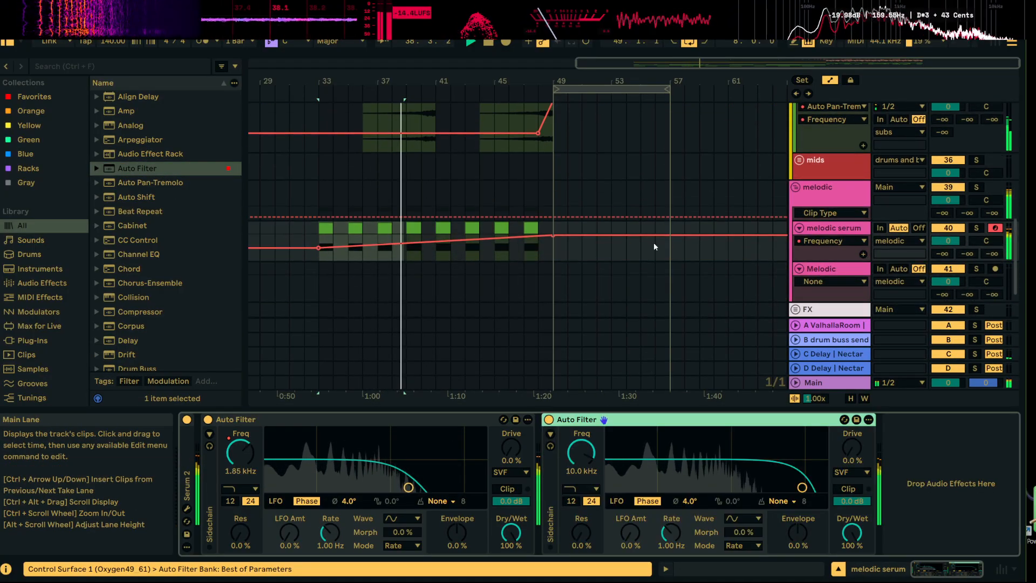
pyautogui.click(863, 254)
pyautogui.scroll(-1, 729, 324)
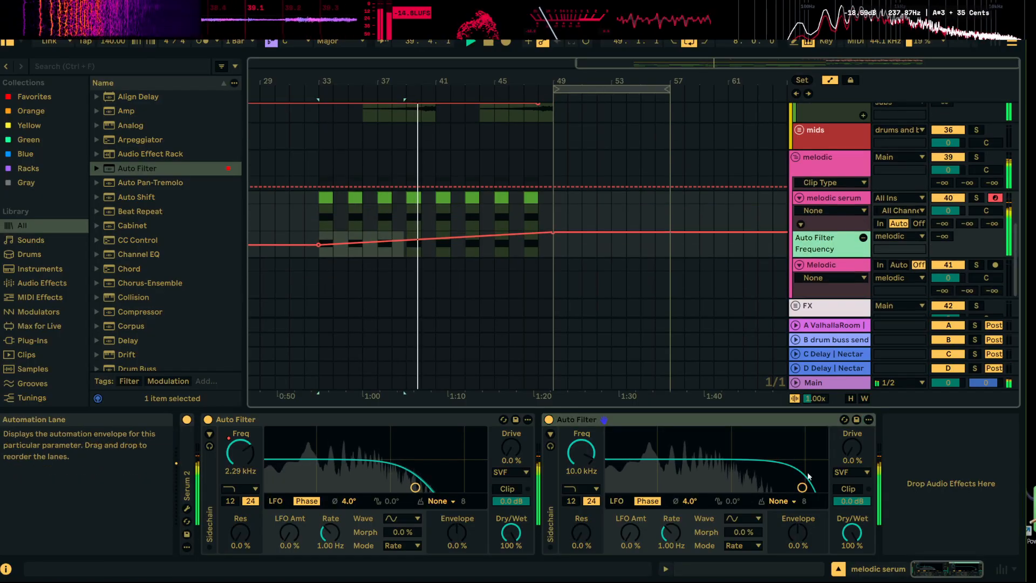
# Audition the short 33 Audio clip at bar 39 with the melodic part, stop playback and return to the melodic serum devices
pyautogui.scroll(6, 494, 313)
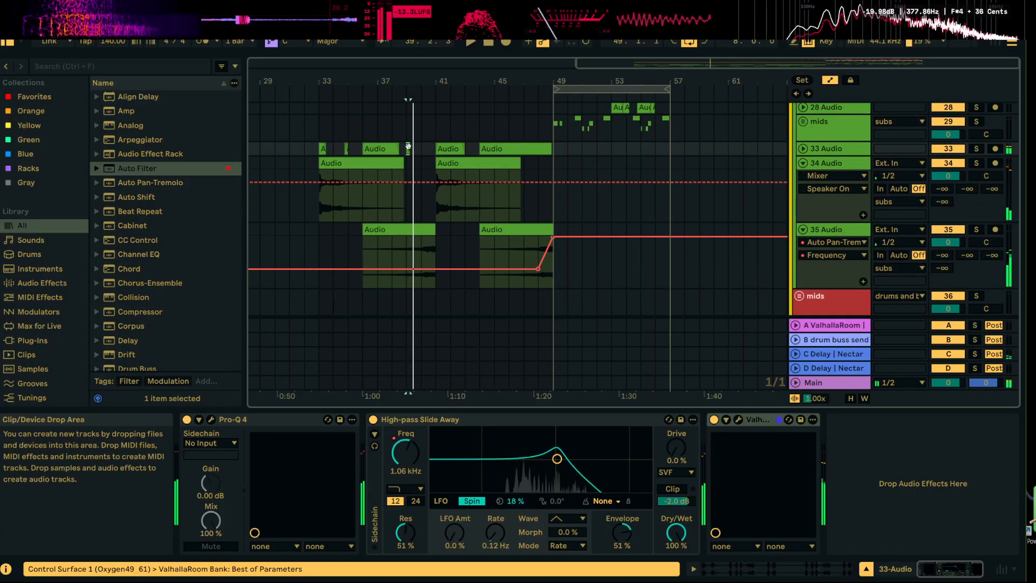
pyautogui.press('space')
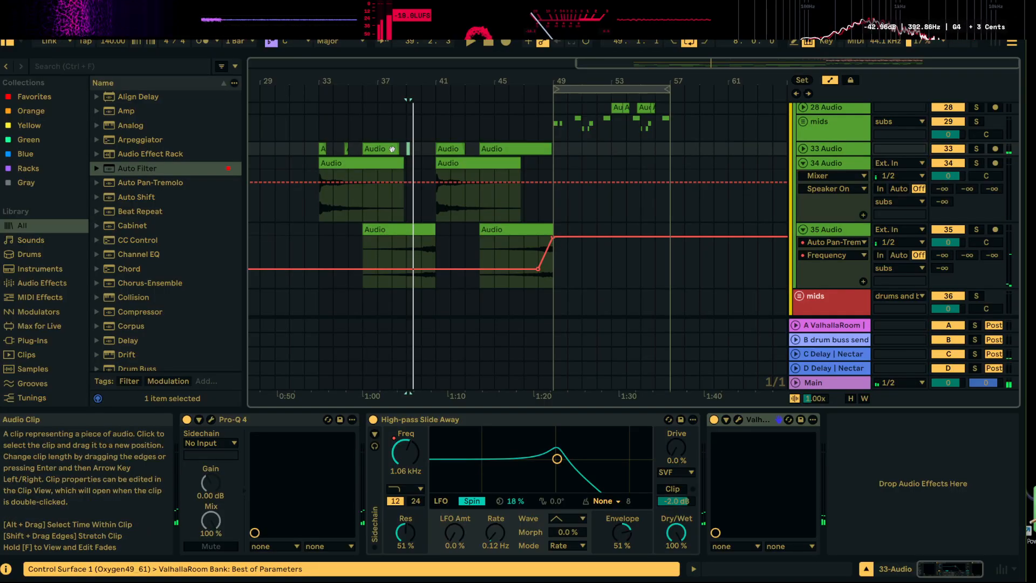
pyautogui.click(411, 150)
pyautogui.press('space')
pyautogui.scroll(-5, 639, 254)
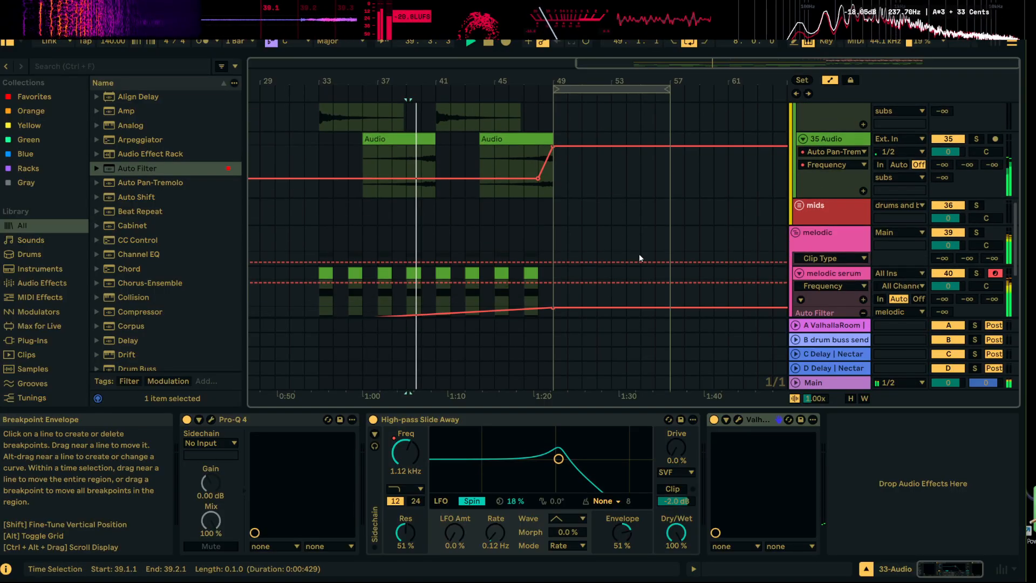
pyautogui.scroll(3, 752, 264)
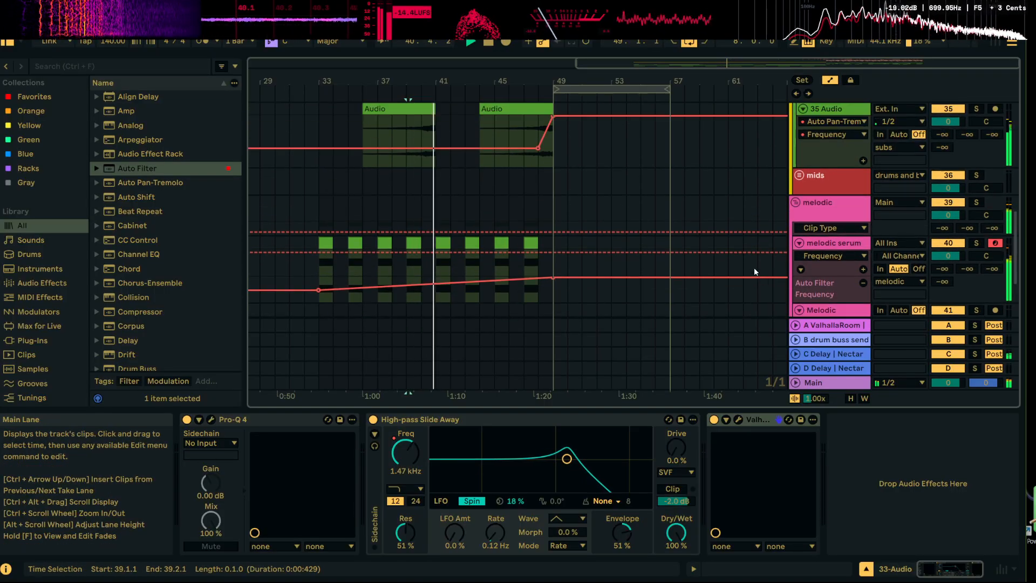
pyautogui.scroll(-4, 754, 268)
pyautogui.click(848, 183)
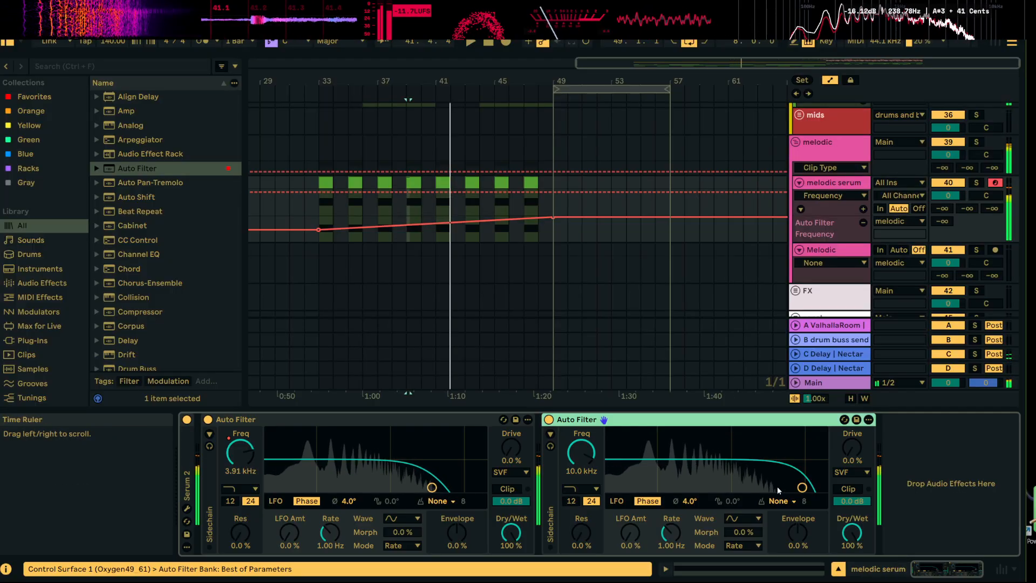
pyautogui.press('space')
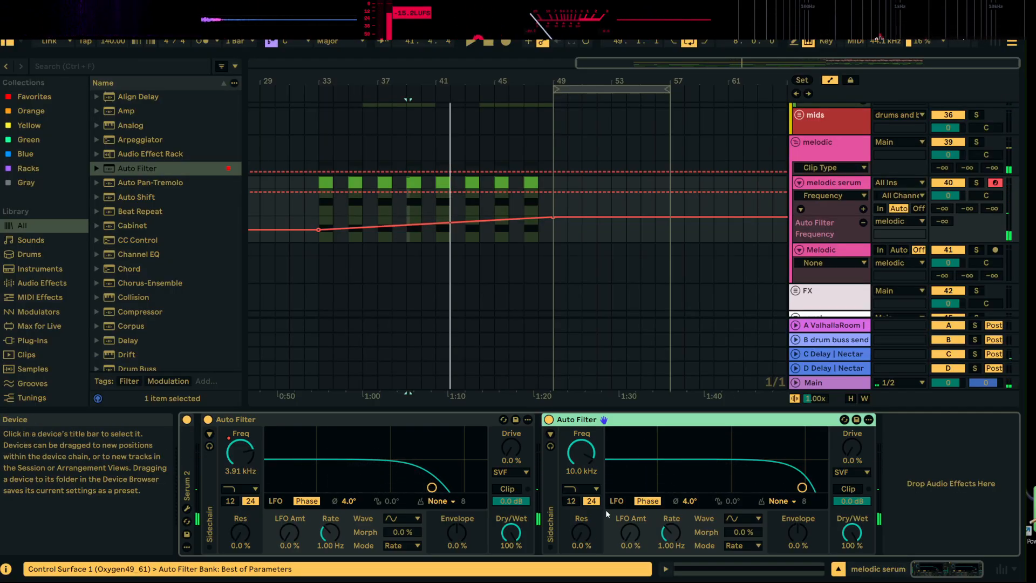
# Switch the second Auto Filter on melodic serum to high-pass and set its frequency to 20.0 Hz
pyautogui.click(595, 489)
pyautogui.click(615, 386)
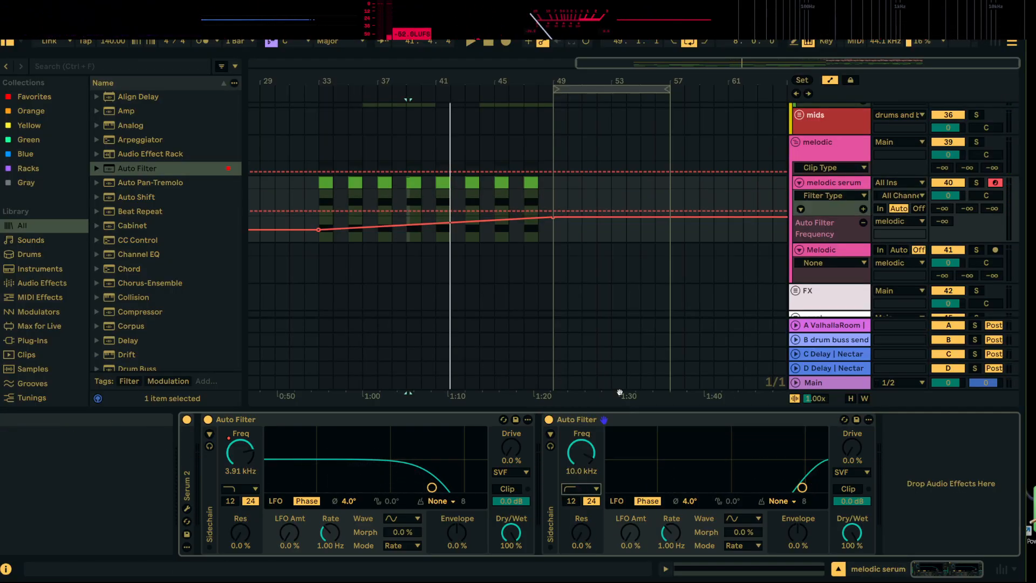
pyautogui.moveTo(803, 487); pyautogui.dragTo(609, 487)
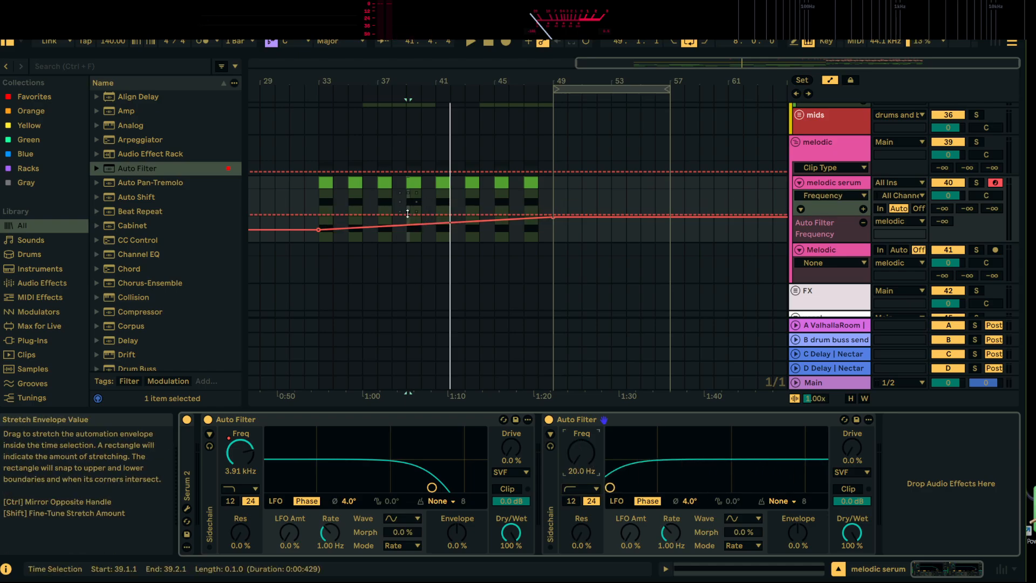
# Automate the high-pass frequency to rise from 20.0 Hz at bar 39 to 570 Hz around bar 48, auditioning it from bar 41
pyautogui.click(433, 214)
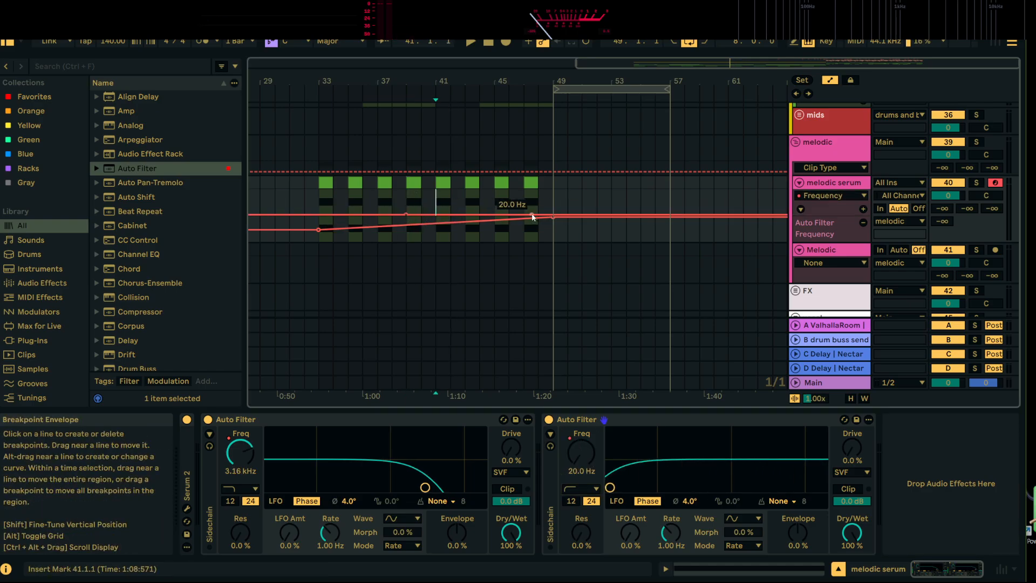
pyautogui.moveTo(532, 217); pyautogui.dragTo(538, 193)
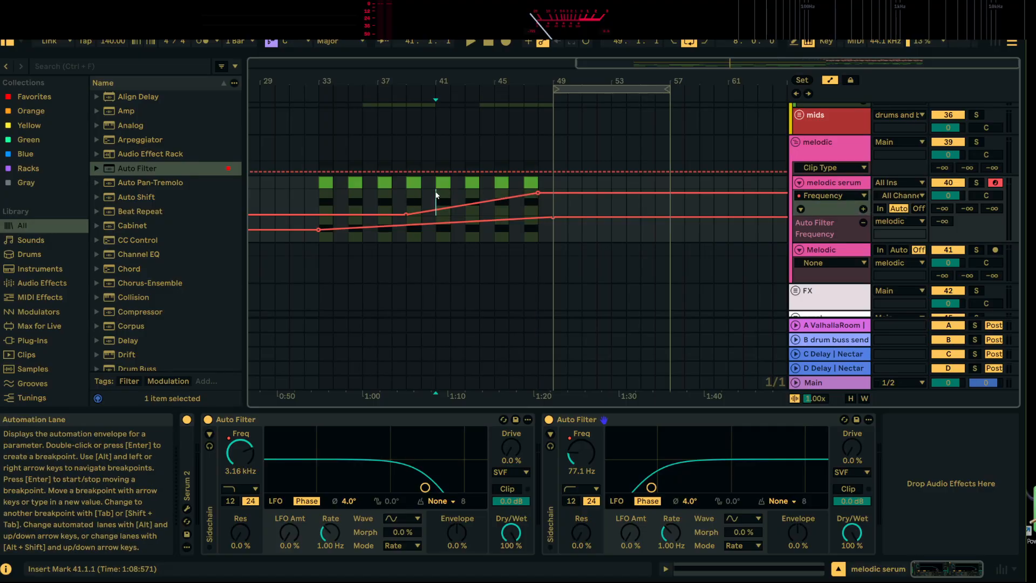
pyautogui.press('space')
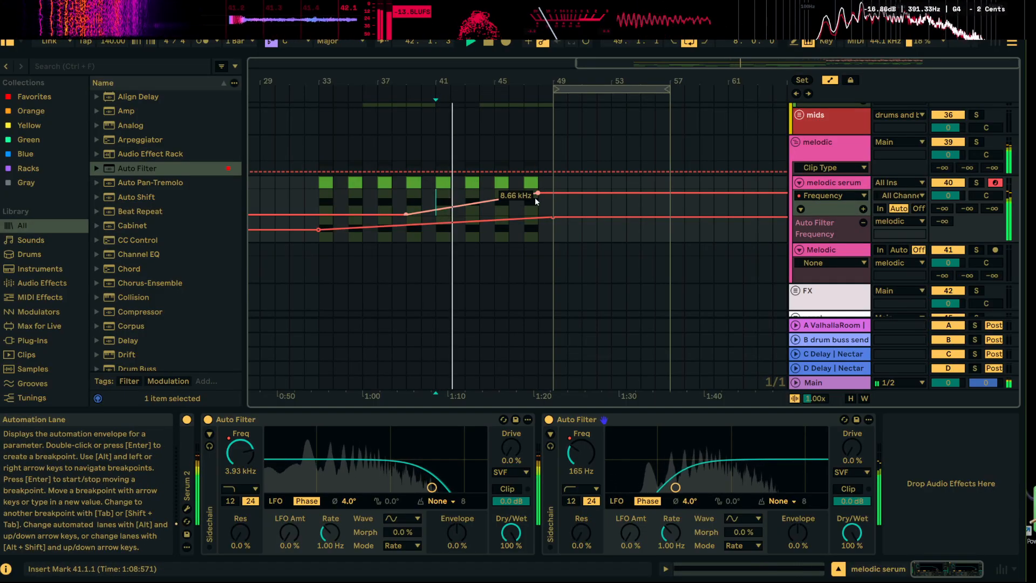
pyautogui.moveTo(539, 193); pyautogui.dragTo(539, 194)
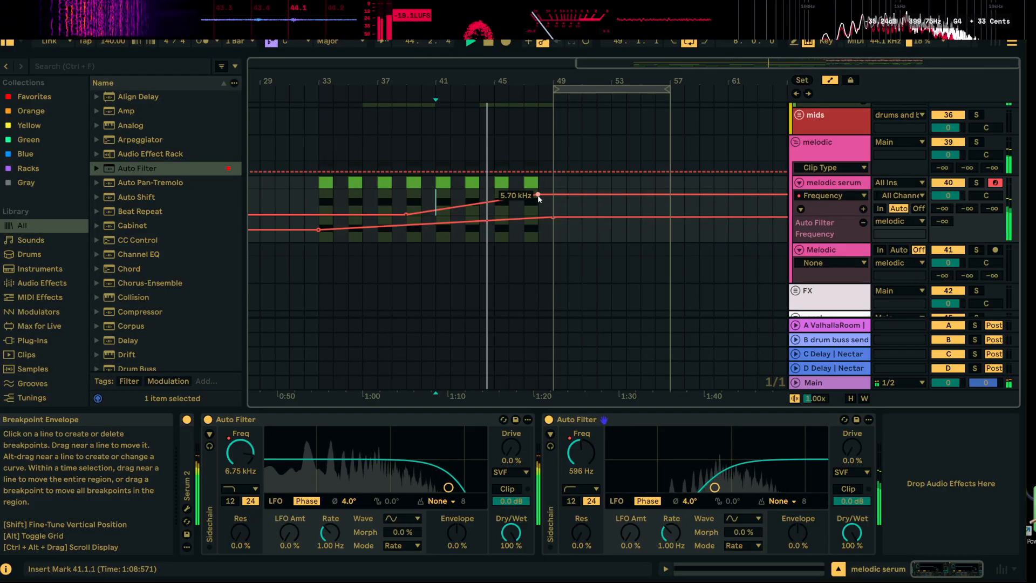
pyautogui.moveTo(538, 197); pyautogui.dragTo(539, 202)
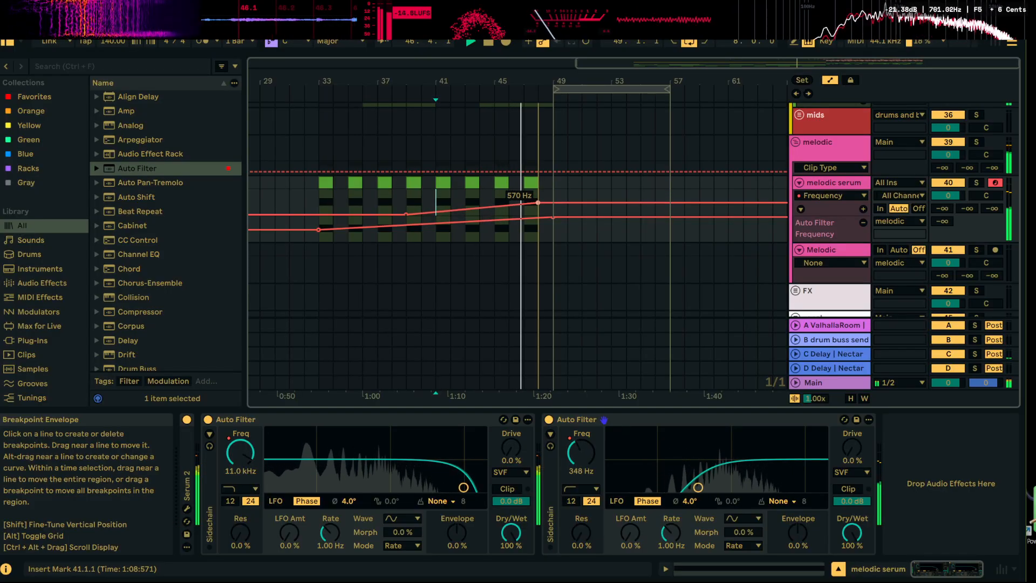
pyautogui.press('space')
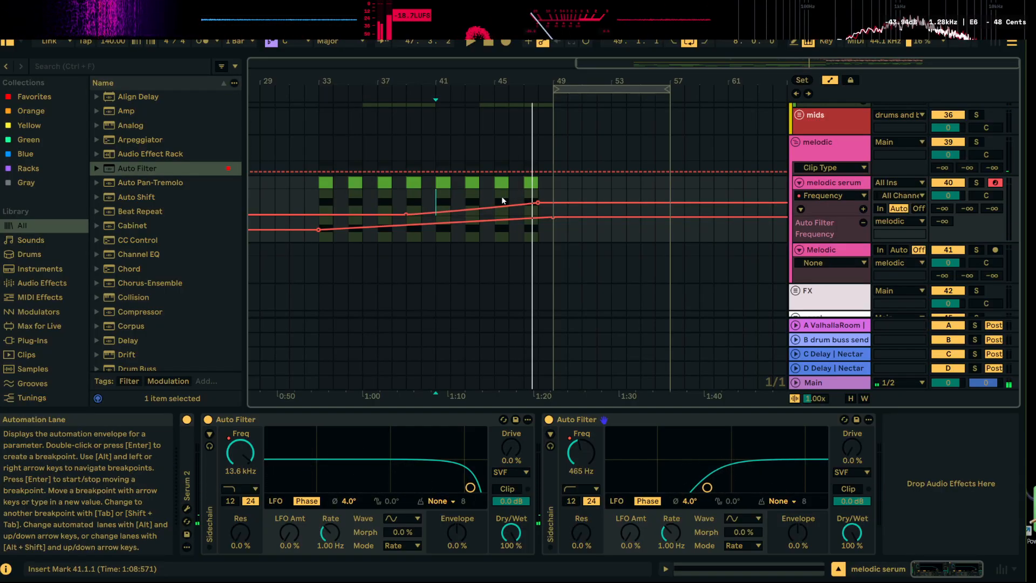
pyautogui.press('space')
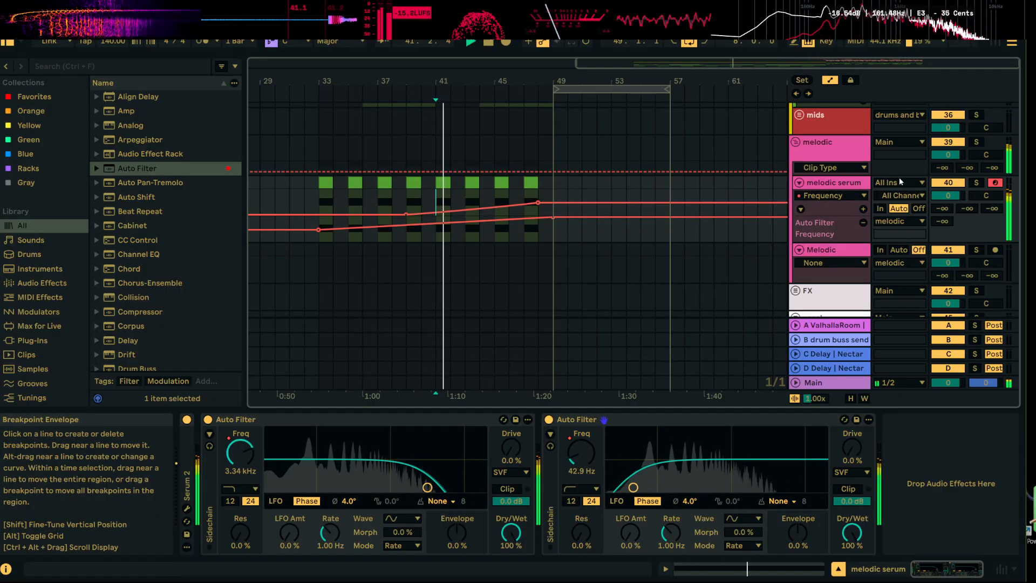
# Insert a MIDI track with Serum 2 below melodic serum and open the synth's interface
pyautogui.rightClick(853, 183)
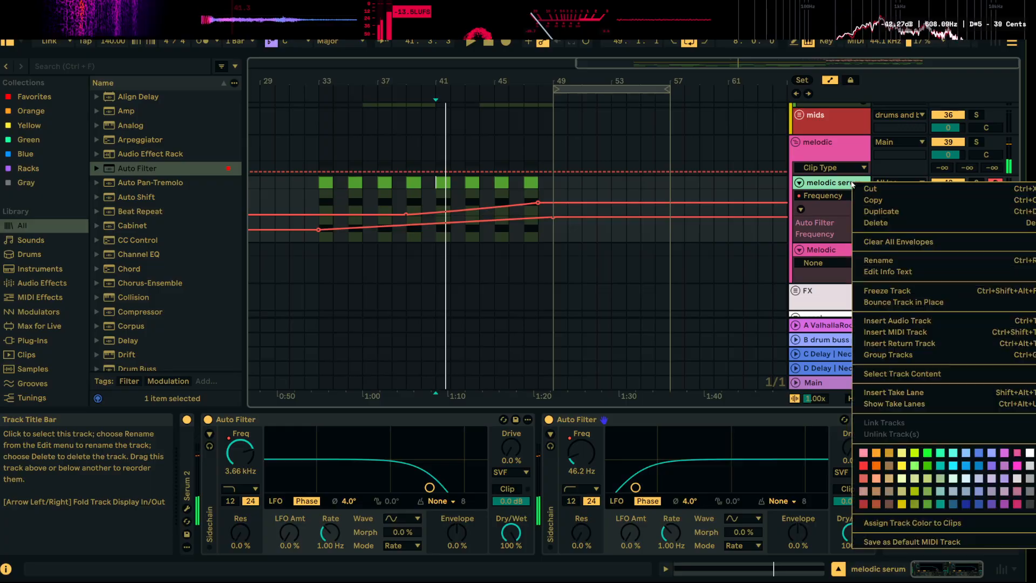
pyautogui.click(921, 338)
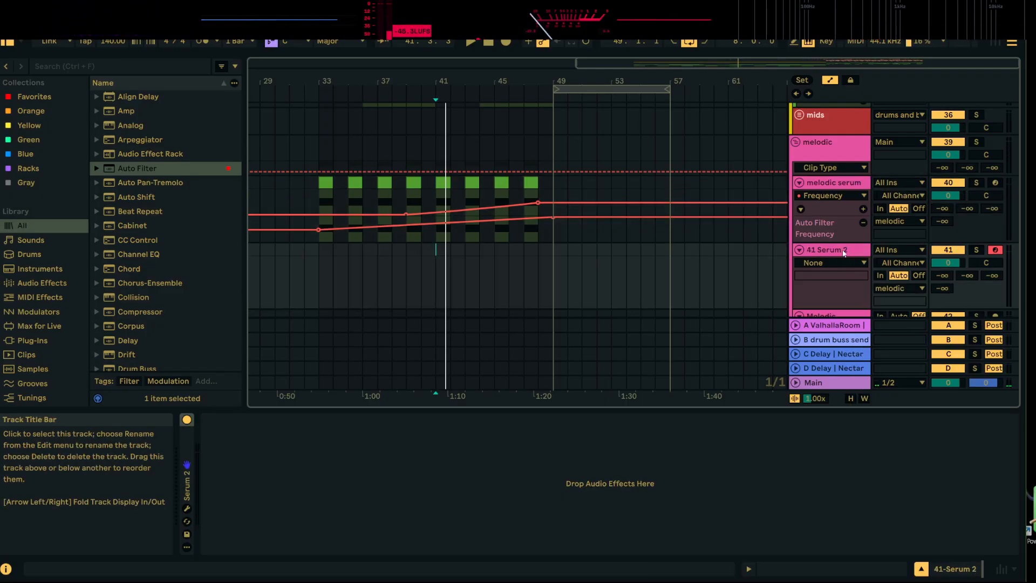
pyautogui.click(187, 508)
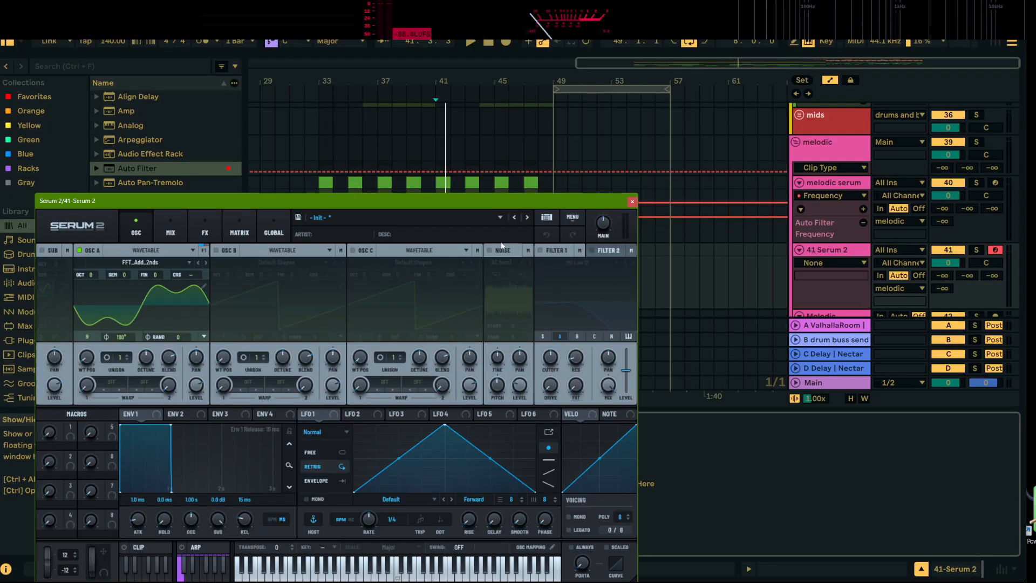
pyautogui.moveTo(474, 200); pyautogui.dragTo(499, 122)
# Enable the noise oscillator alongside OSC A and audition the patch with notes at progressively lower octaves
pyautogui.click(513, 173)
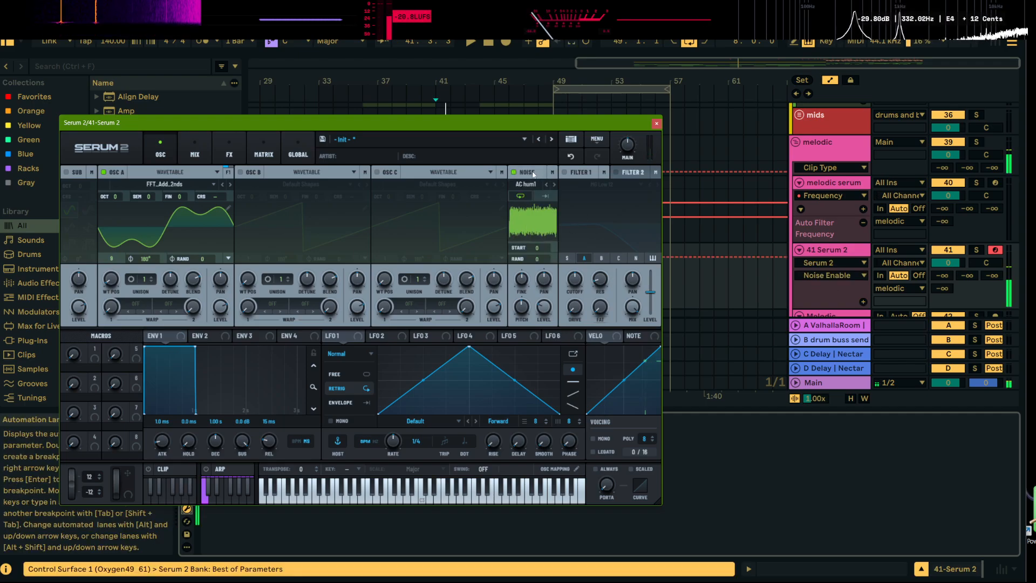
pyautogui.click(104, 172)
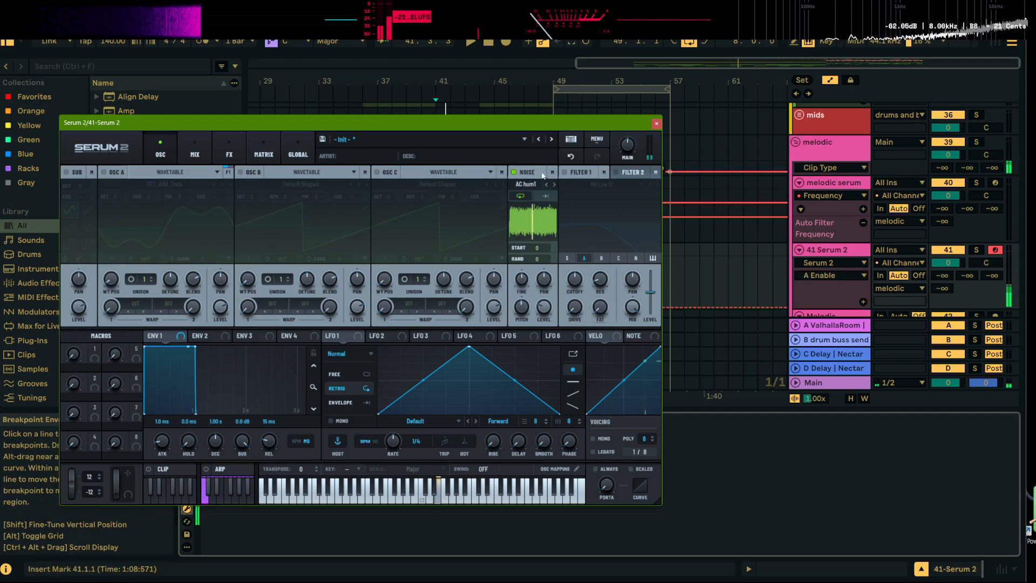
pyautogui.click(105, 173)
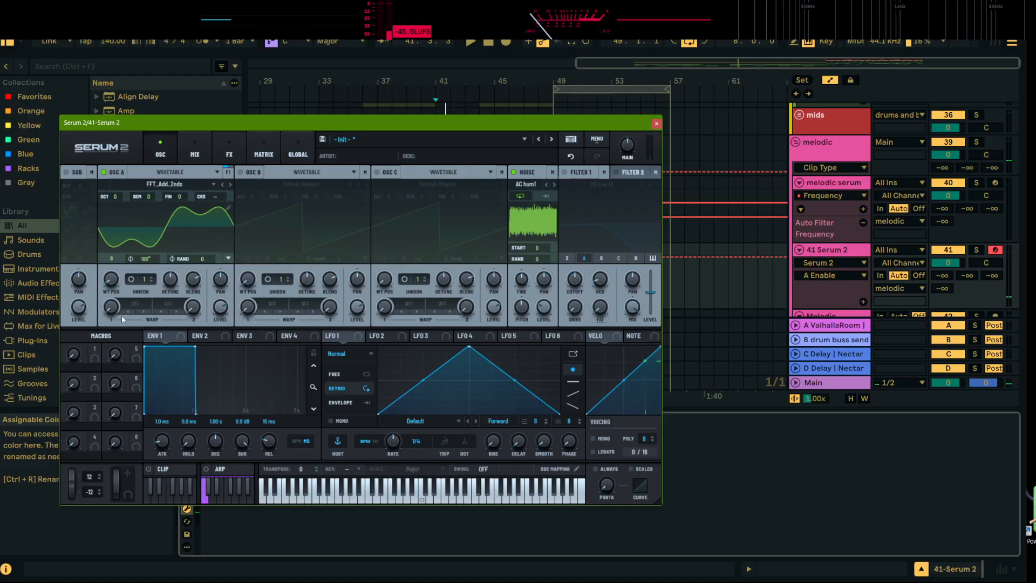
pyautogui.press('d')
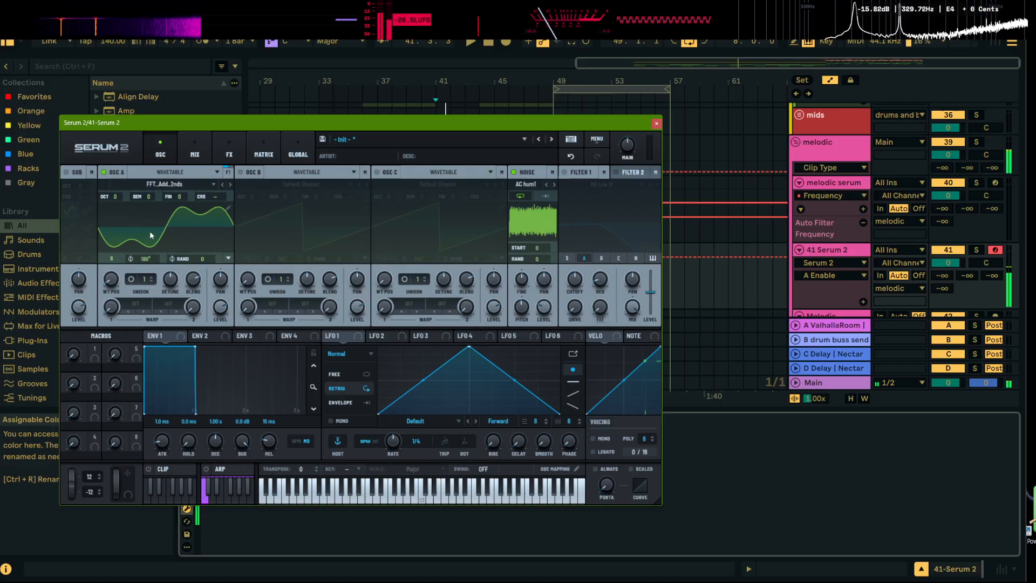
pyautogui.press('z')
pyautogui.press('e')
pyautogui.press('z')
pyautogui.press('e')
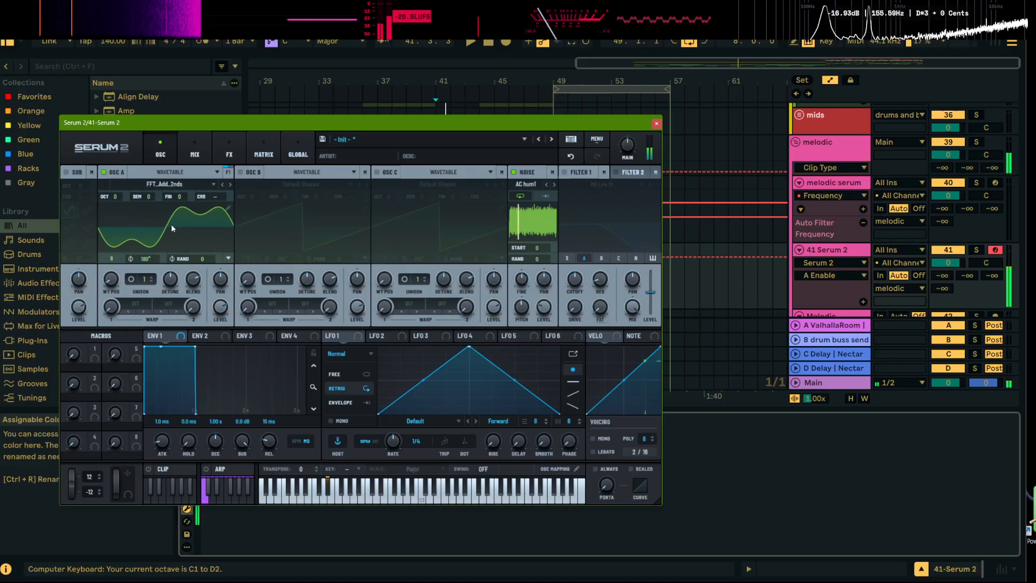
pyautogui.press('z')
pyautogui.press('e')
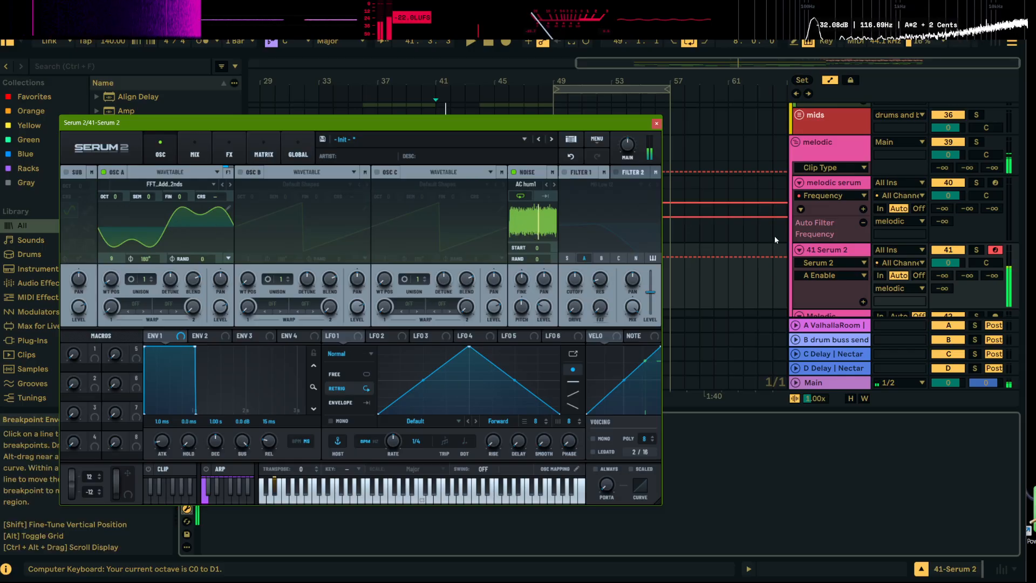
# Move the new Serum 2 track out of the melodic group to just above it and raise OSC A's level
pyautogui.click(831, 252)
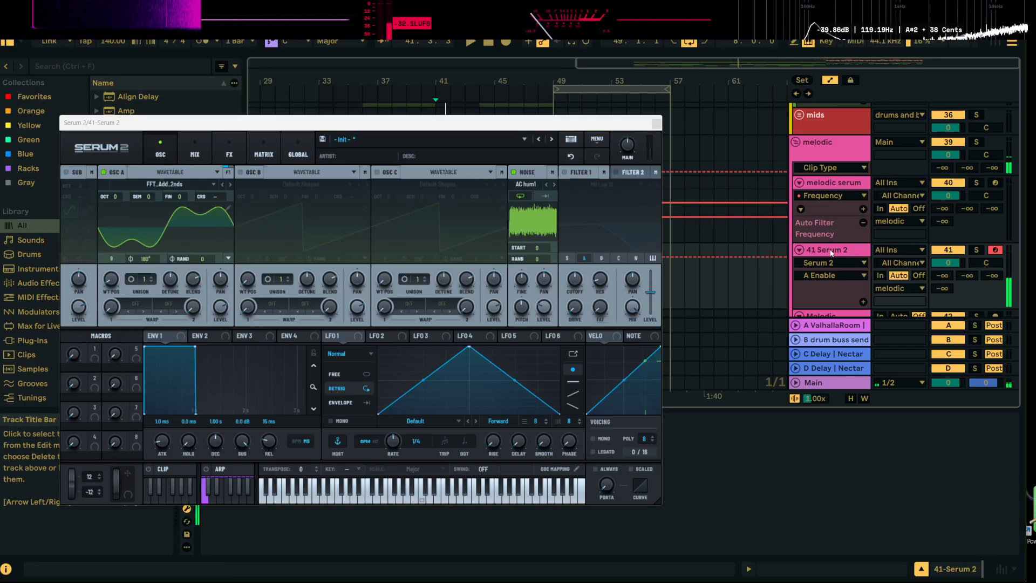
pyautogui.moveTo(844, 137); pyautogui.dragTo(846, 142)
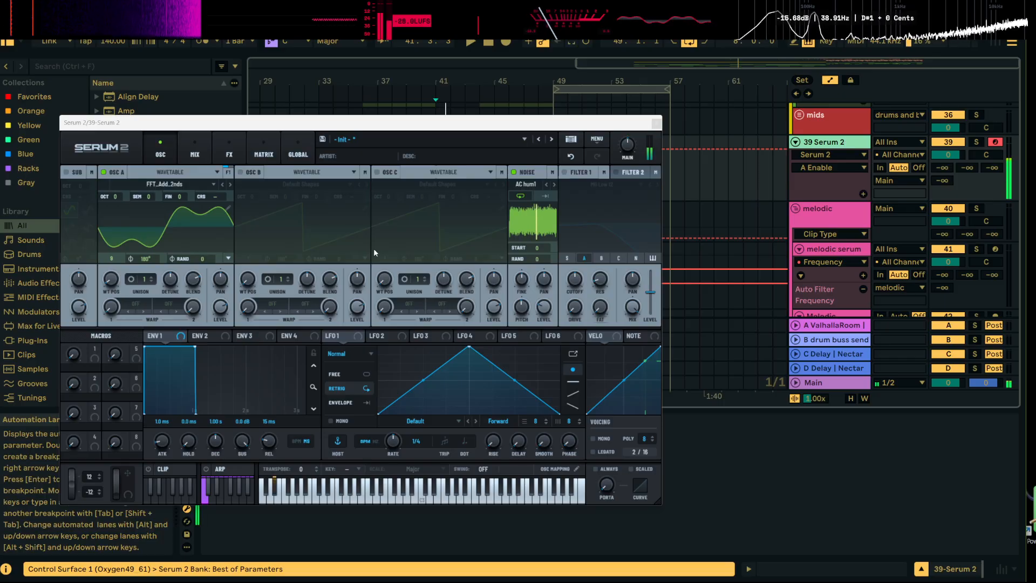
pyautogui.moveTo(220, 308); pyautogui.dragTo(221, 292)
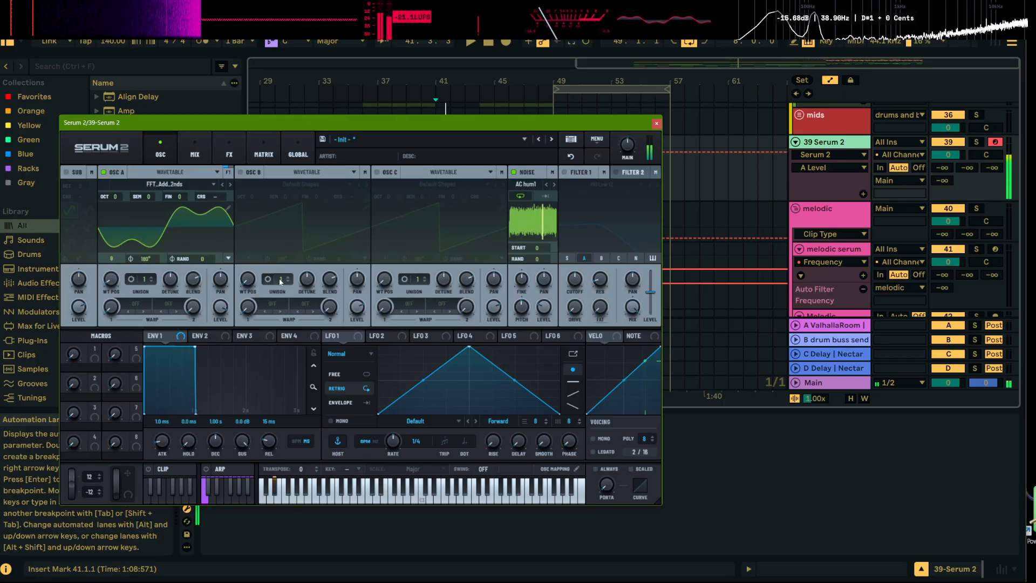
# Change the noise oscillator's source to White, then widen its stereo amount and adjust its level
pyautogui.click(530, 186)
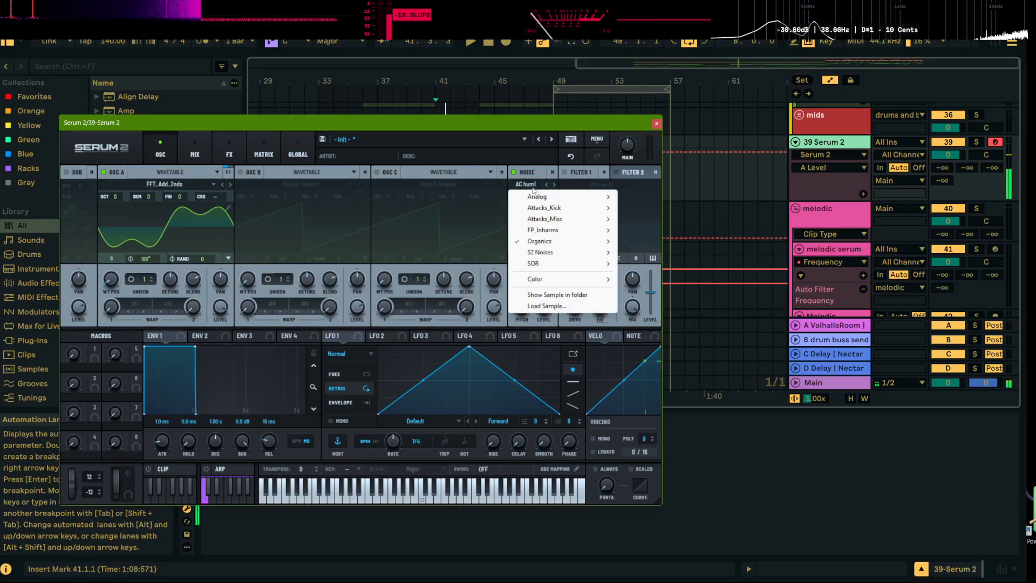
pyautogui.moveTo(545, 280)
pyautogui.click(642, 279)
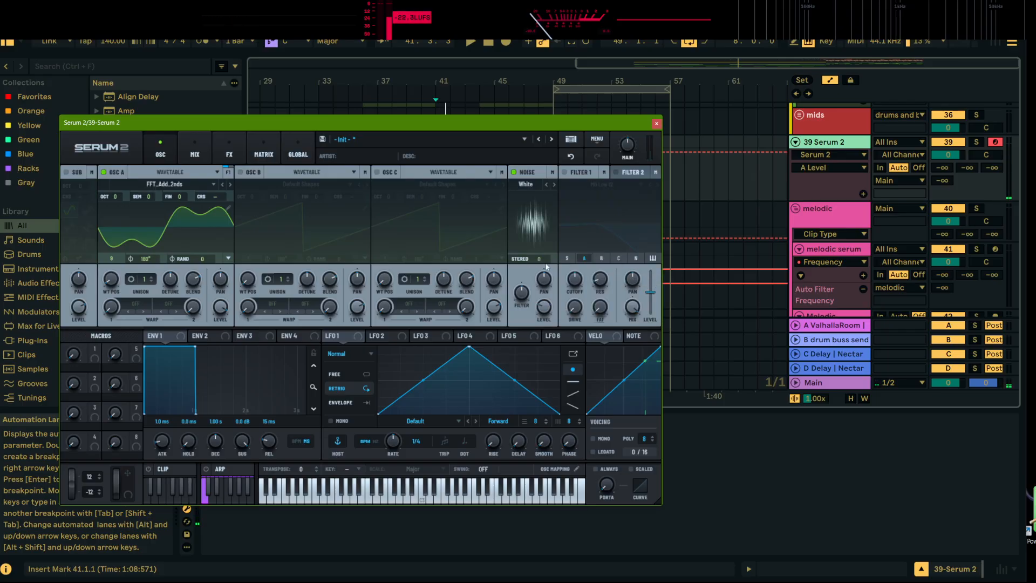
pyautogui.click(538, 259)
pyautogui.moveTo(539, 257); pyautogui.dragTo(540, 261)
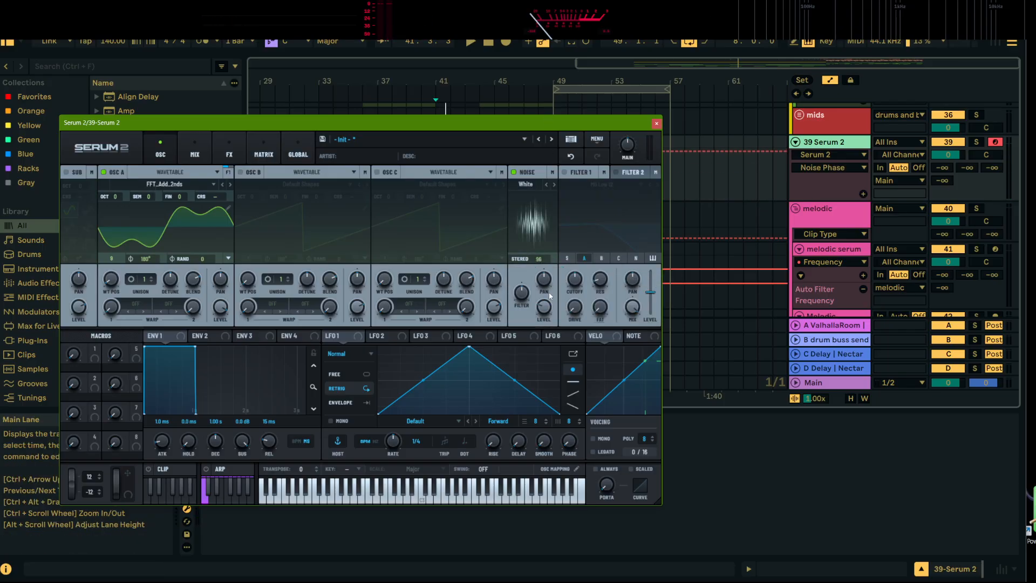
pyautogui.click(545, 308)
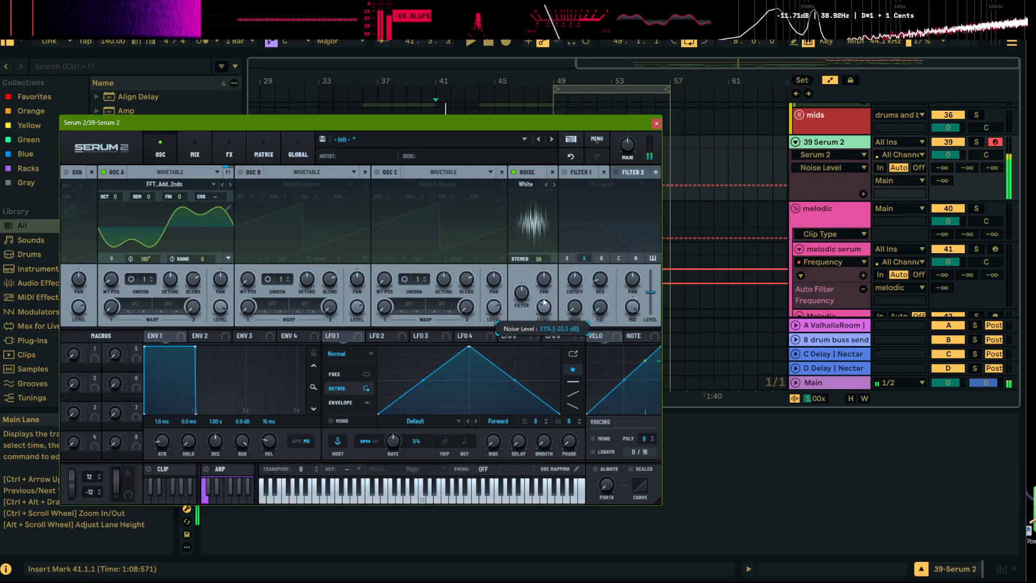
# Add a Distortion effect to Serum 2's main effects chain and set its type to Overdrive
pyautogui.click(208, 141)
pyautogui.click(218, 142)
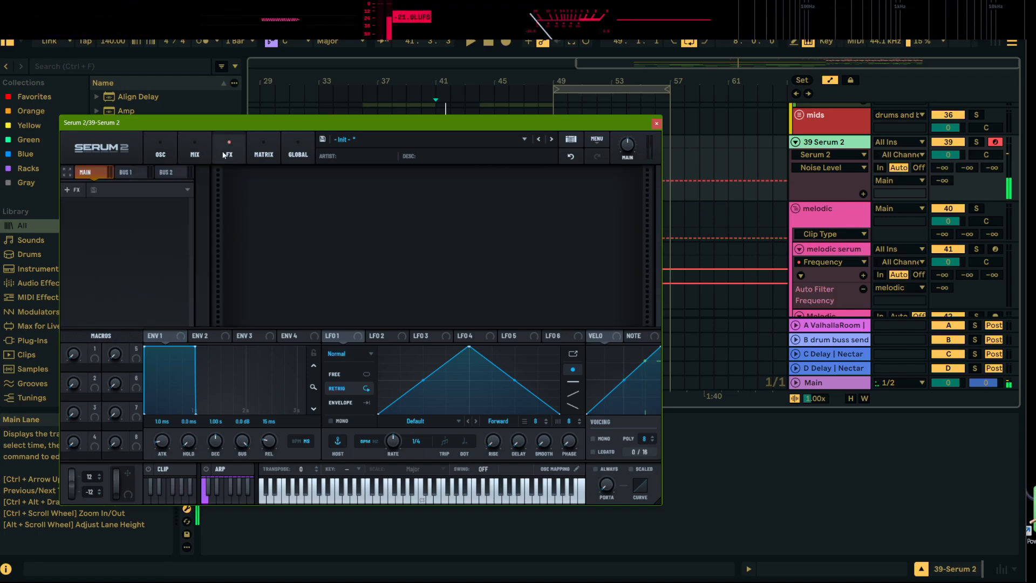
pyautogui.click(90, 189)
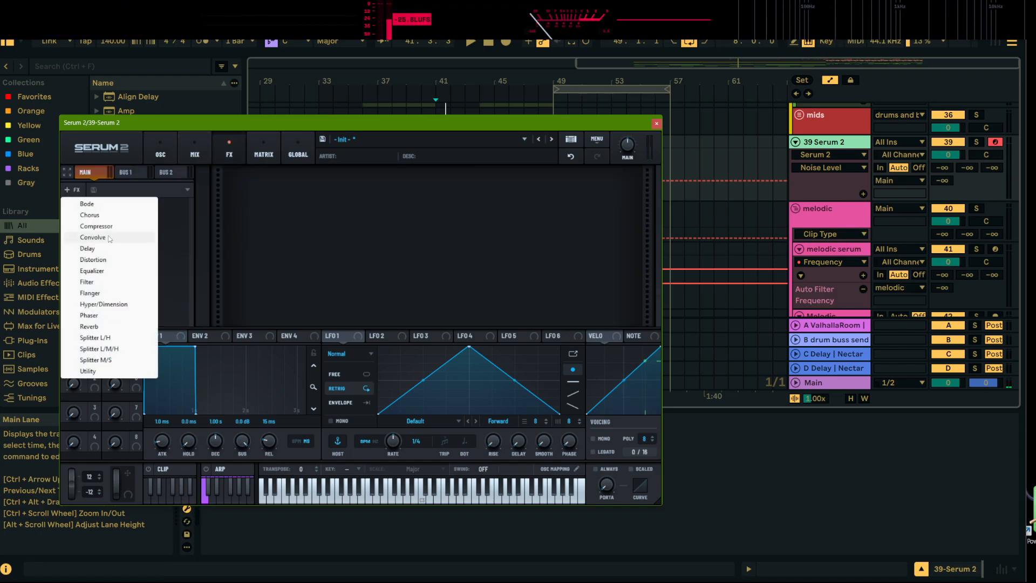
pyautogui.click(103, 259)
pyautogui.click(327, 197)
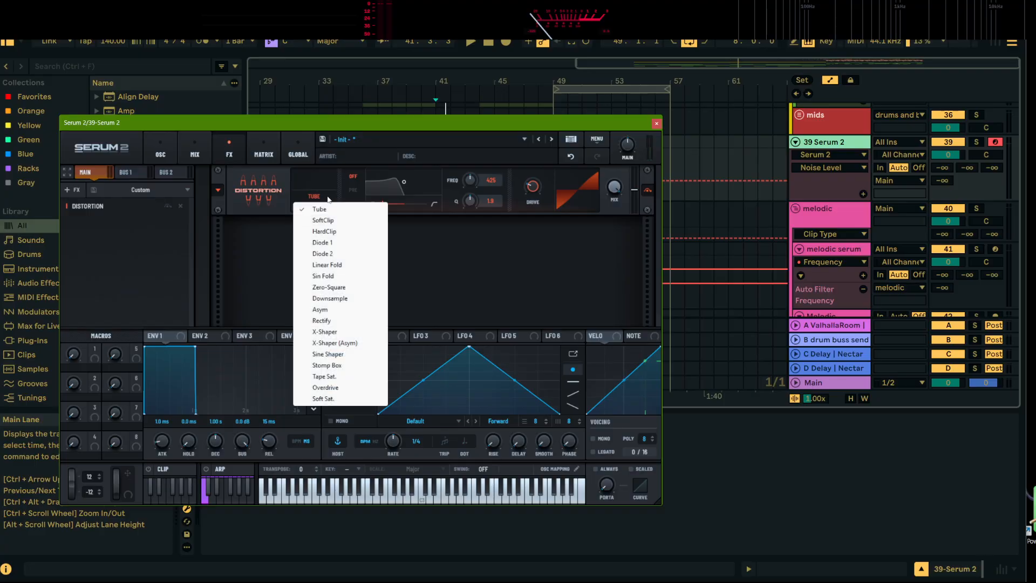
pyautogui.click(327, 388)
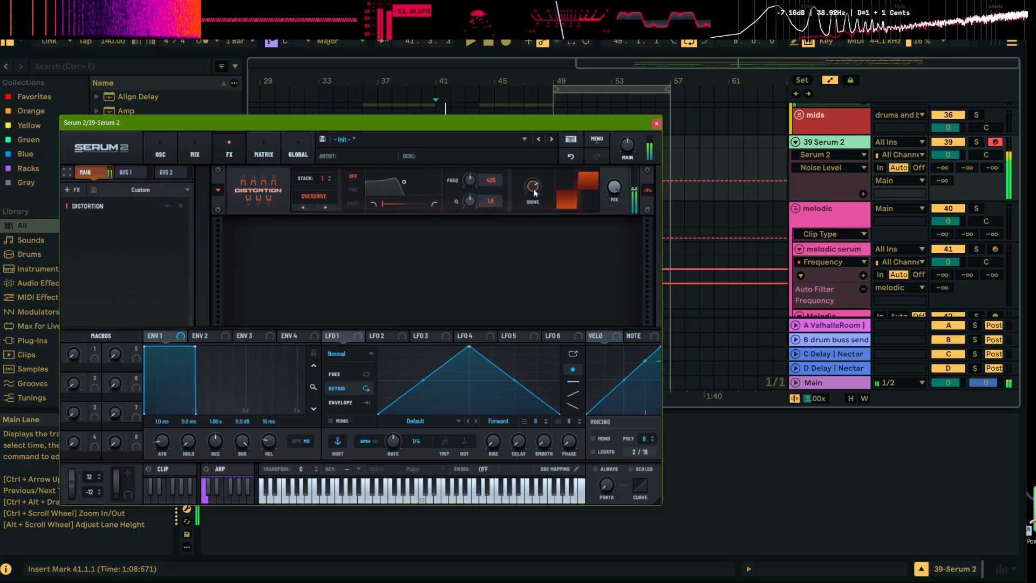
# Set OSC A's wavetable position to 2 and audition the distorted bass an octave lower
pyautogui.click(160, 151)
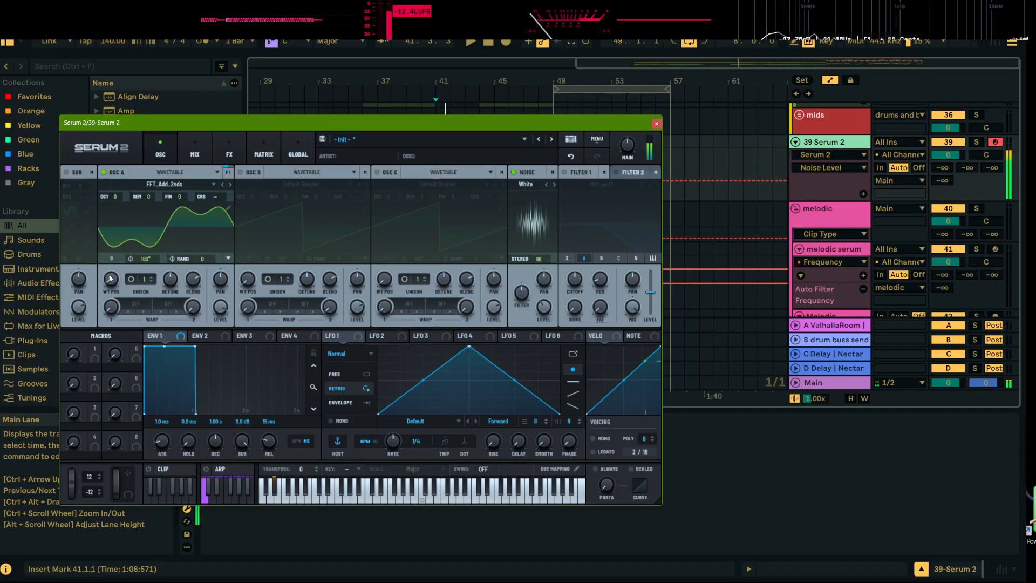
pyautogui.click(110, 281)
pyautogui.scroll(4, 110, 282)
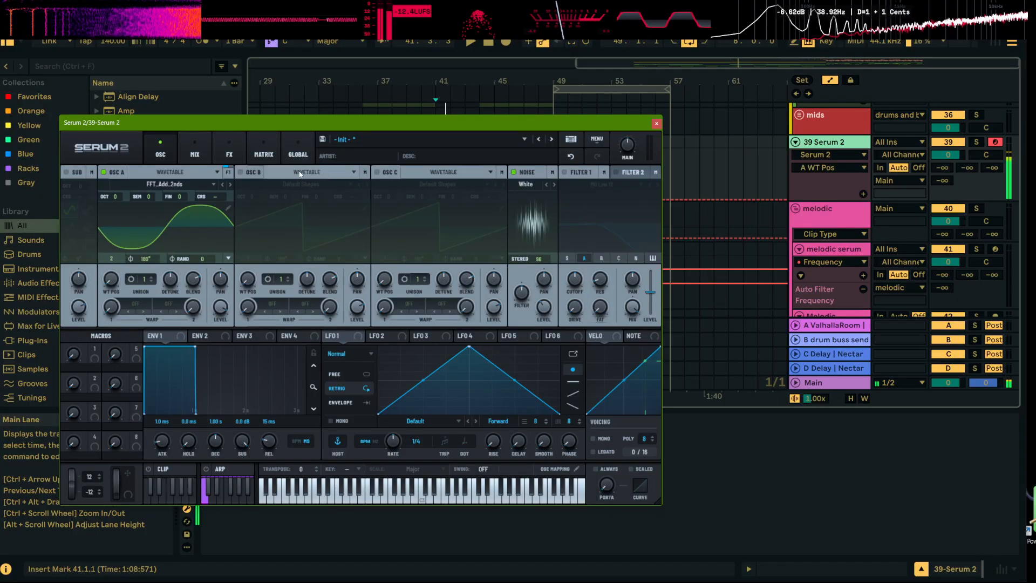
pyautogui.press('z')
pyautogui.press('e')
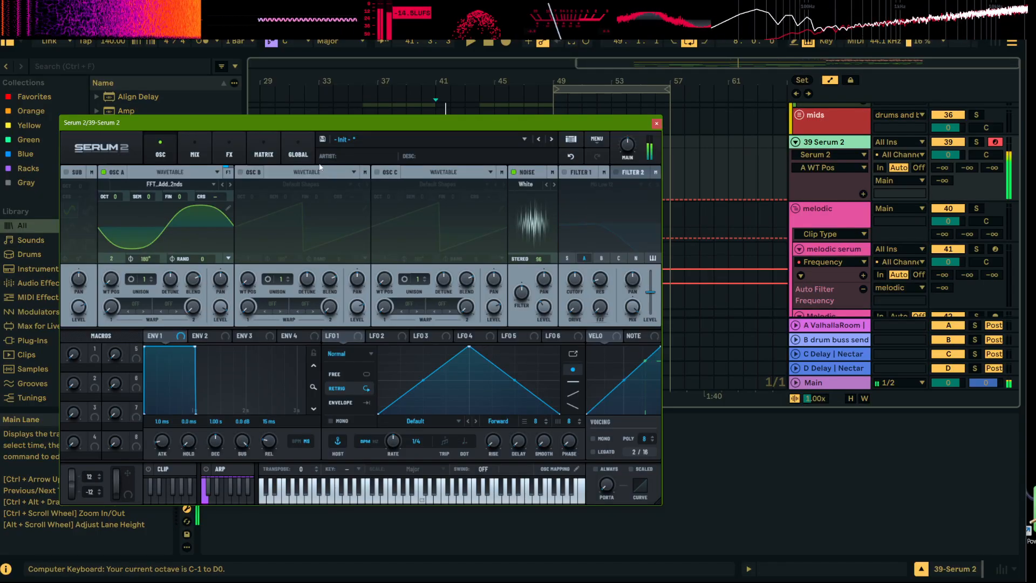
pyautogui.press('e')
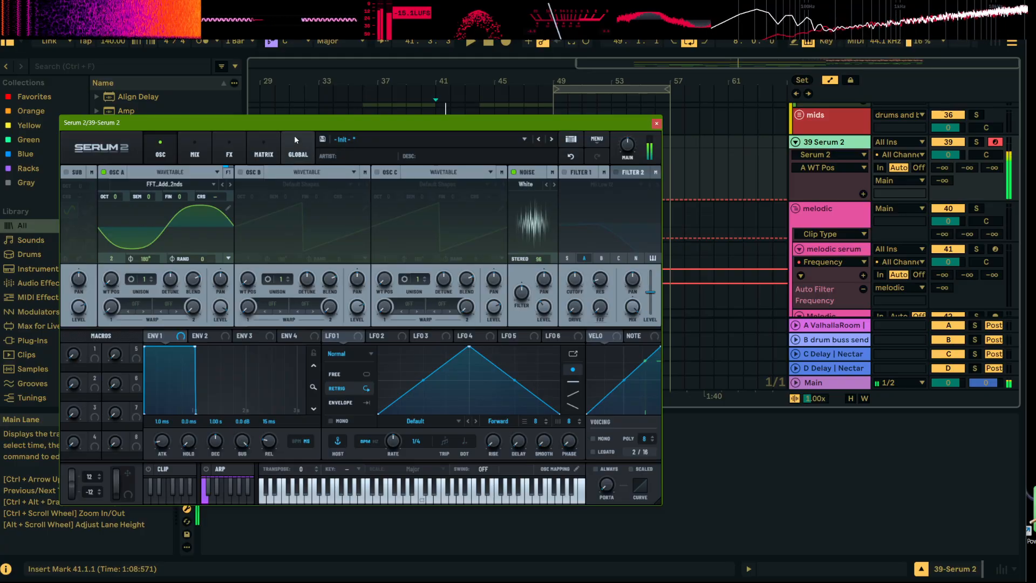
# Move the Serum 2 window aside and insert an audio track below the 39 Serum 2 track
pyautogui.moveTo(300, 126); pyautogui.dragTo(854, 276)
pyautogui.rightClick(827, 148)
pyautogui.click(878, 259)
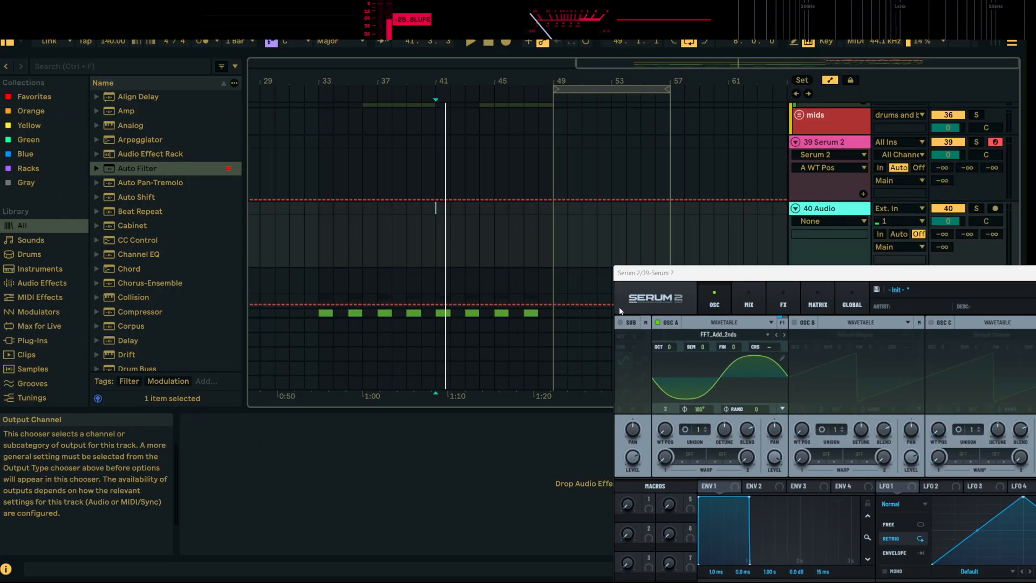
# Place the audio rendered by Serum 2 on the new audio track at bar 49 and move the synth window clear of the clip
pyautogui.click(637, 298)
pyautogui.click(559, 251)
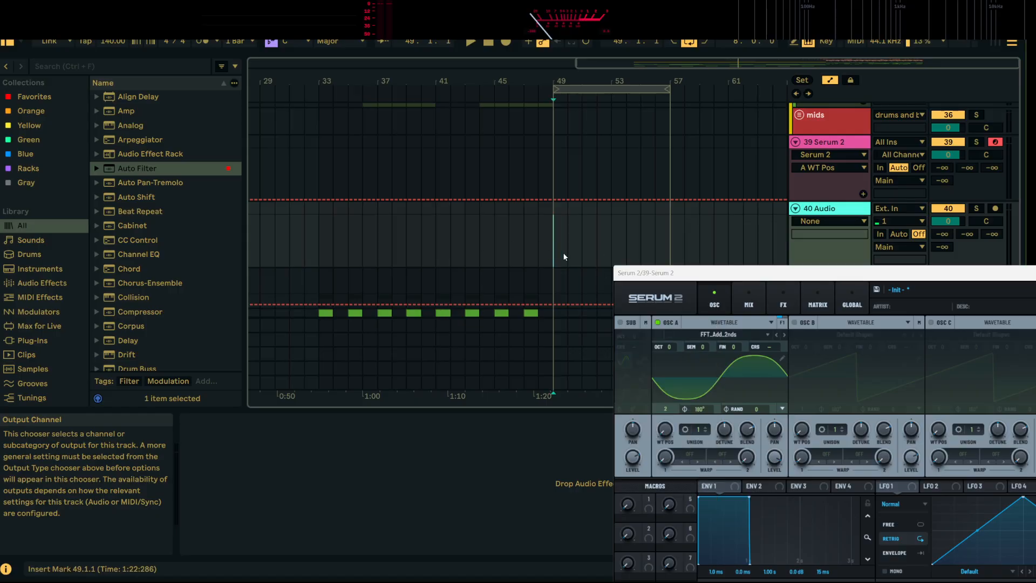
pyautogui.click(633, 302)
pyautogui.click(518, 262)
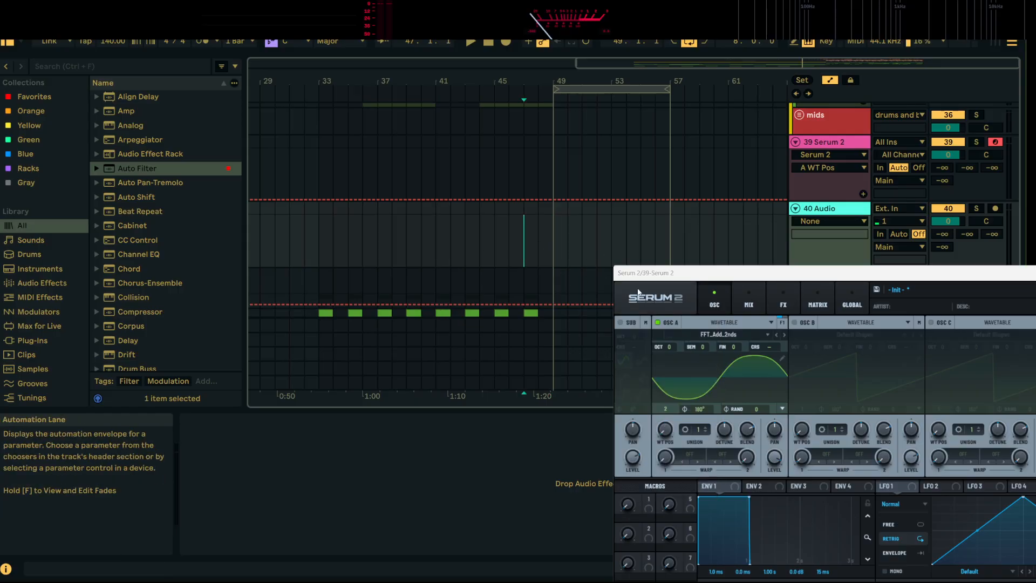
pyautogui.moveTo(624, 300); pyautogui.dragTo(553, 234)
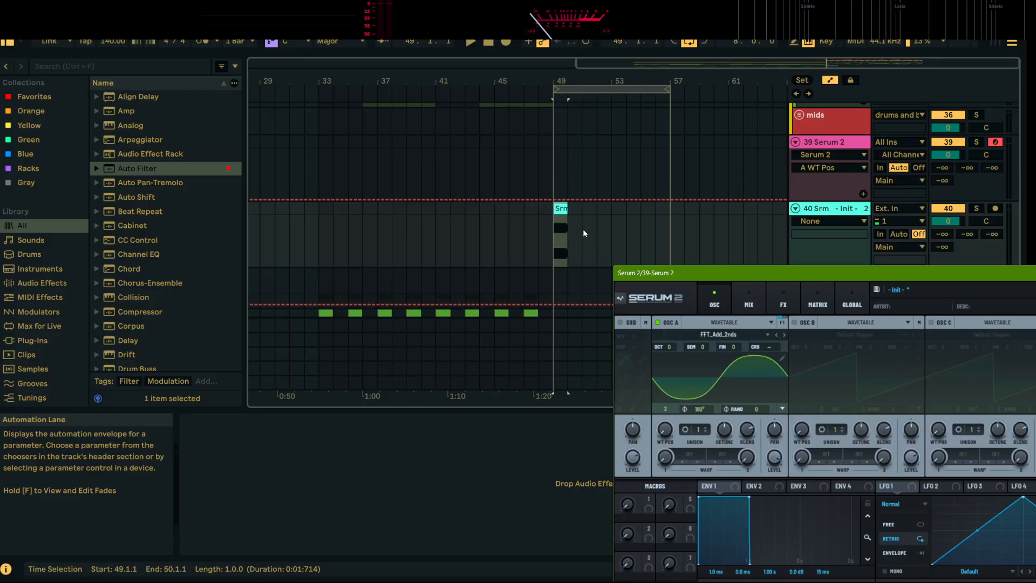
pyautogui.moveTo(672, 274); pyautogui.dragTo(760, 157)
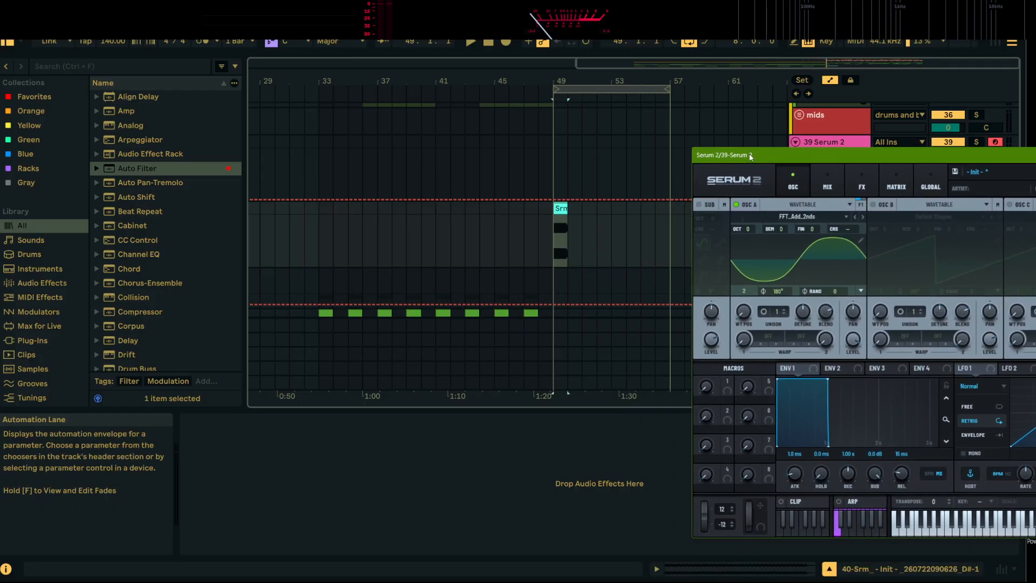
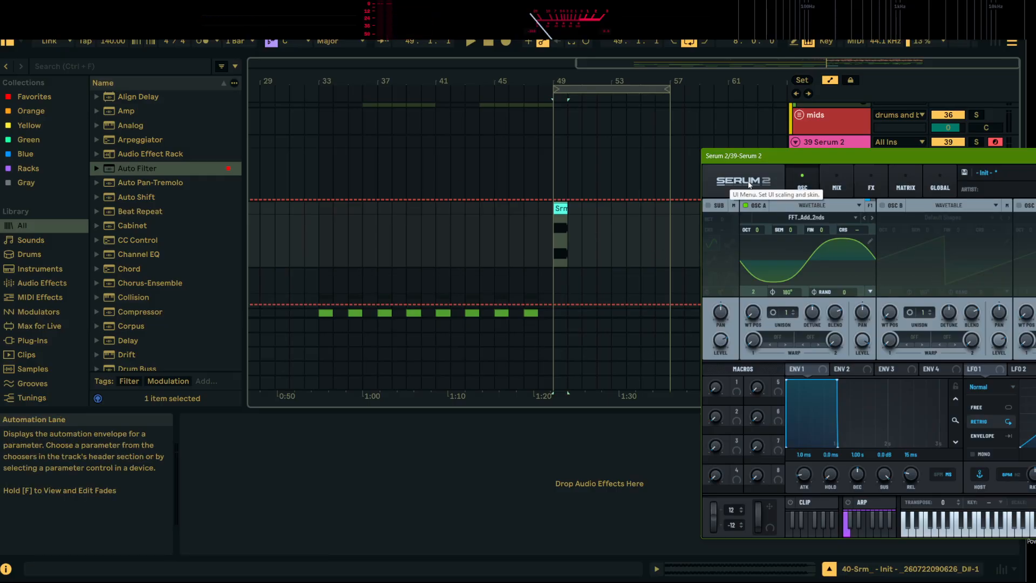
# Place another Serum 2 render on the audio track at bar 36 and close the synth window
pyautogui.moveTo(758, 155); pyautogui.dragTo(491, 121)
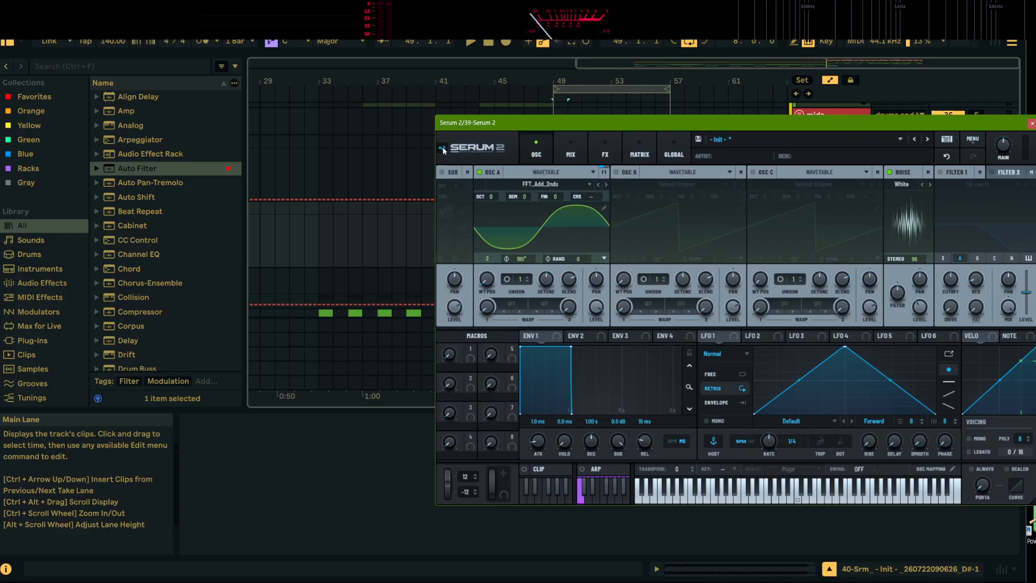
pyautogui.moveTo(365, 204); pyautogui.dragTo(366, 245)
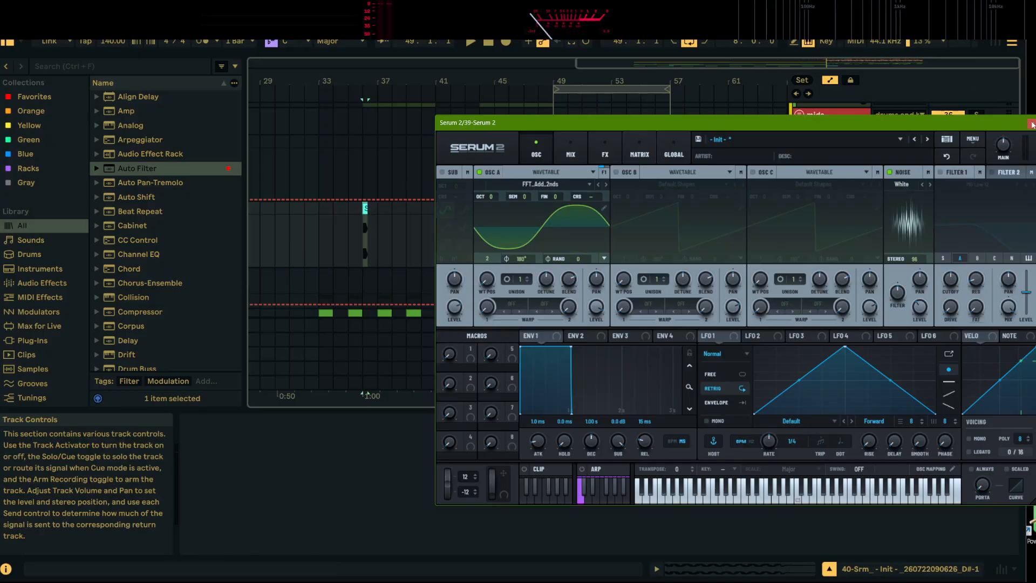
pyautogui.click(1032, 123)
# Solo the rendered audio track and play back its clip at bar 49
pyautogui.click(561, 209)
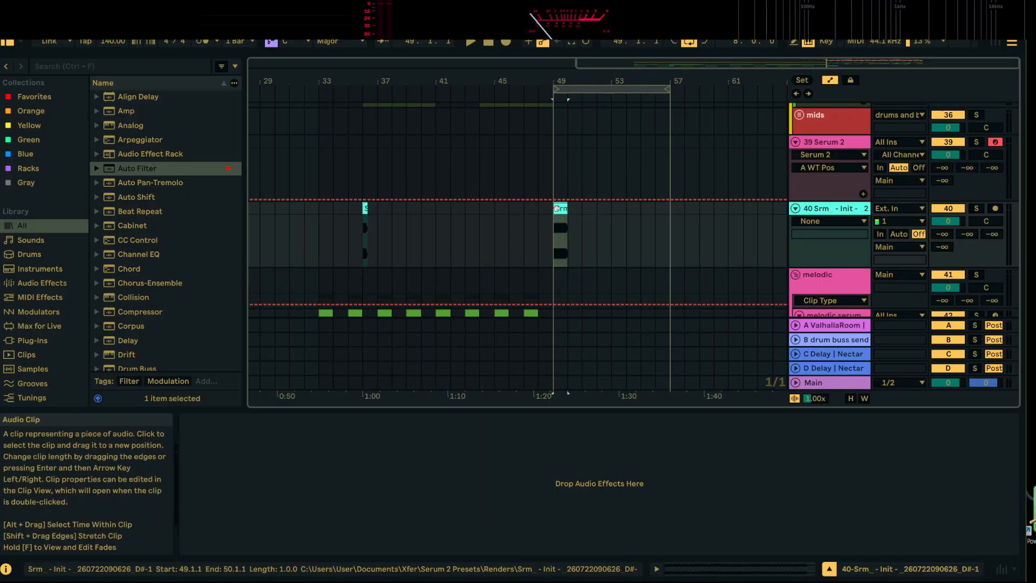
pyautogui.click(977, 208)
pyautogui.press('space')
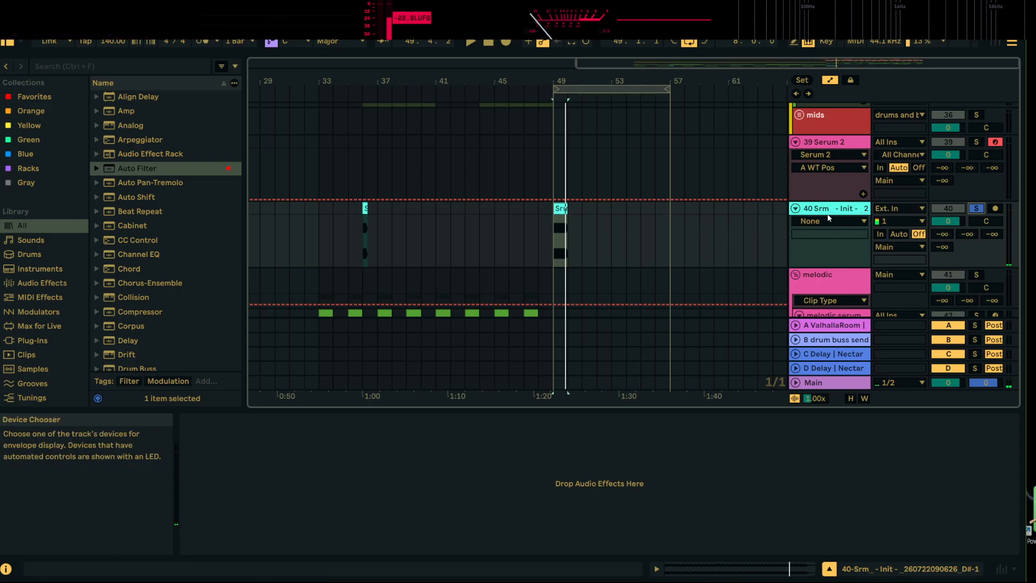
# Reopen Serum 2 on track 39 with the computer keyboard octave lowered to C0–D1, and move the synth window toward the center
pyautogui.click(840, 144)
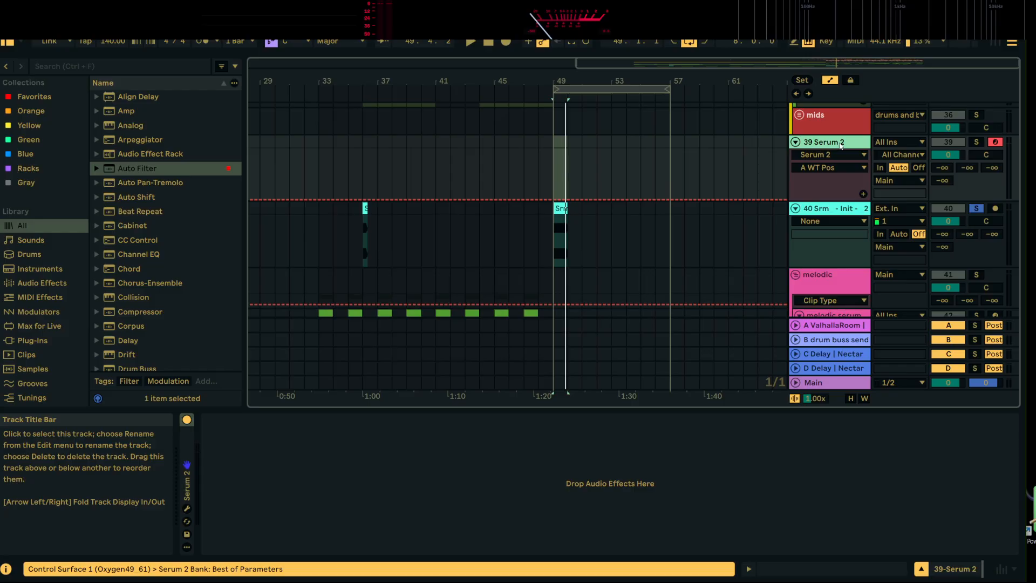
pyautogui.click(186, 508)
pyautogui.press('z')
pyautogui.press('e')
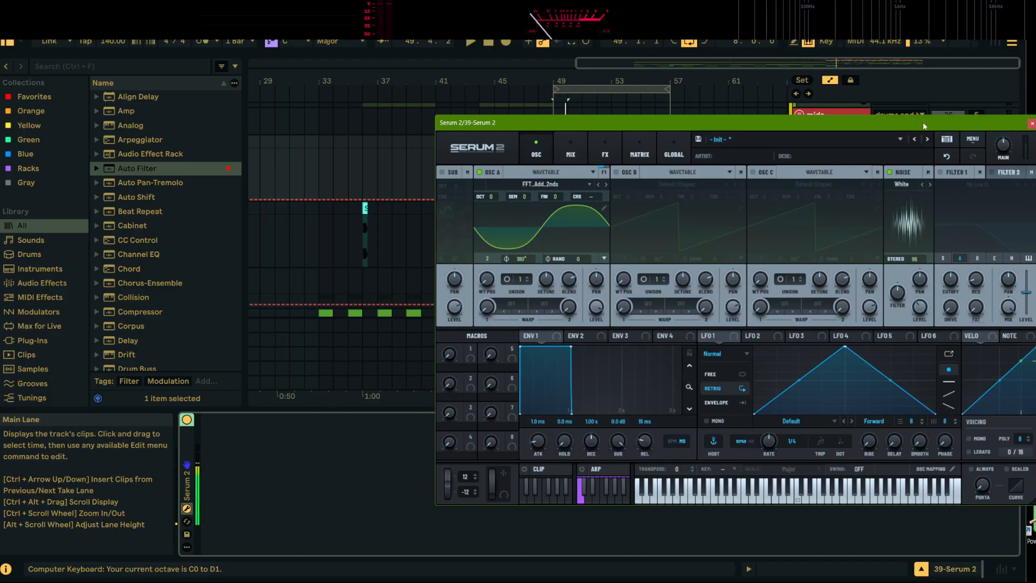
pyautogui.moveTo(924, 126); pyautogui.dragTo(804, 140)
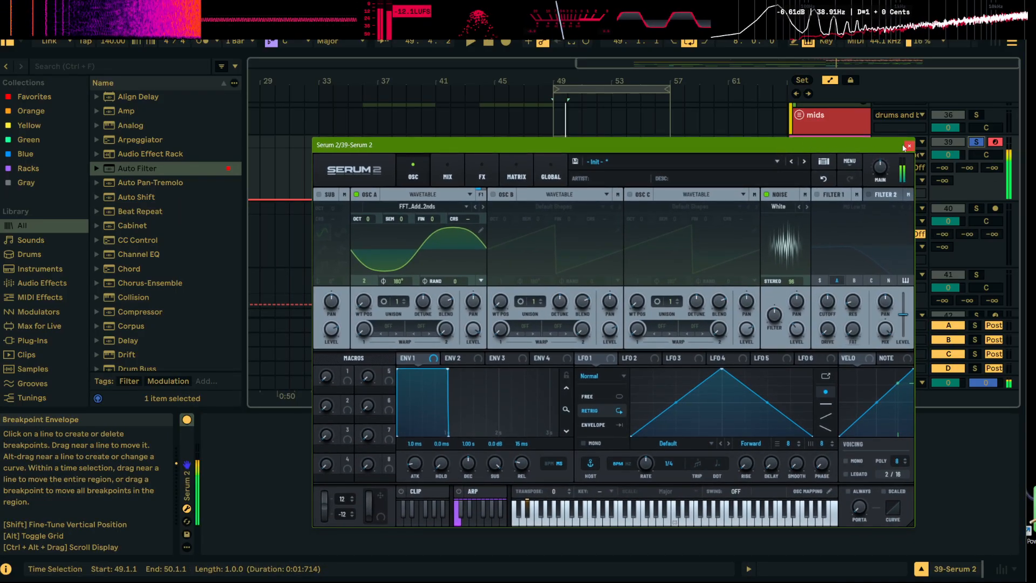
# Add a Reverb after the Distortion in Serum 2's main effects chain and set its low cut to 50
pyautogui.click(482, 173)
pyautogui.click(325, 211)
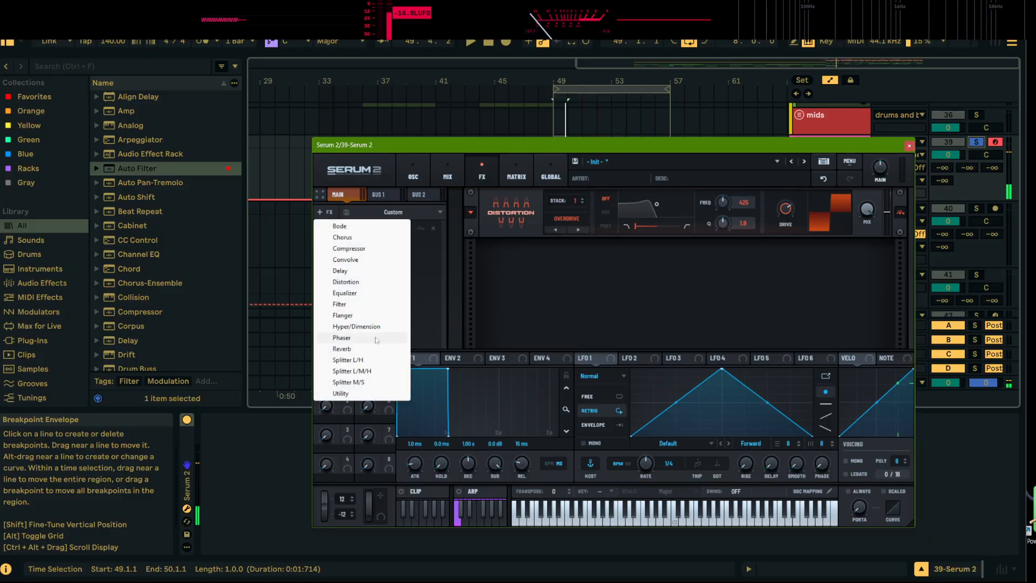
pyautogui.click(345, 349)
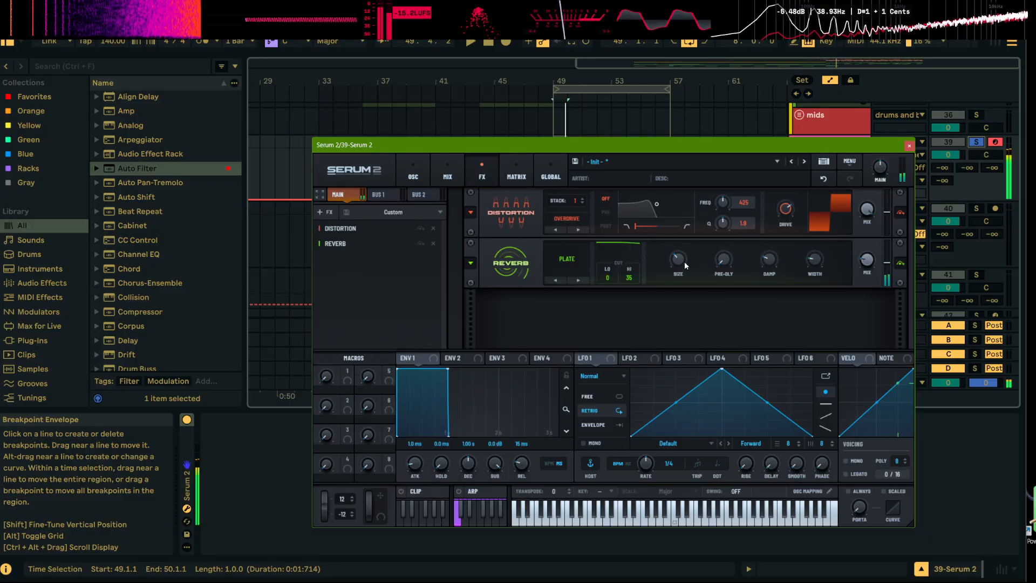
pyautogui.moveTo(681, 259); pyautogui.dragTo(679, 238)
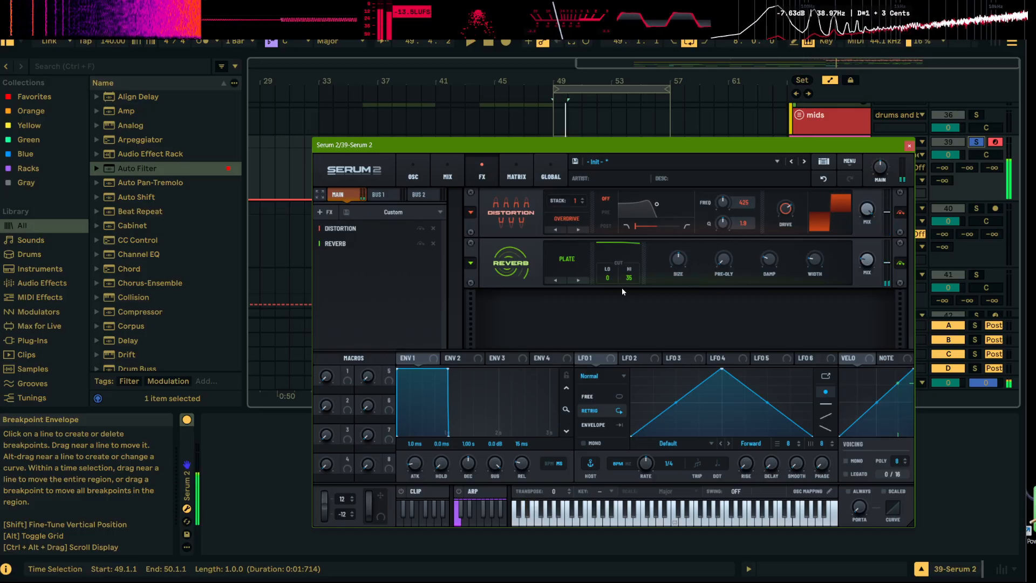
pyautogui.moveTo(618, 277)
pyautogui.mouseDown()
pyautogui.moveTo(615, 253)
pyautogui.moveTo(618, 277)
pyautogui.mouseUp()
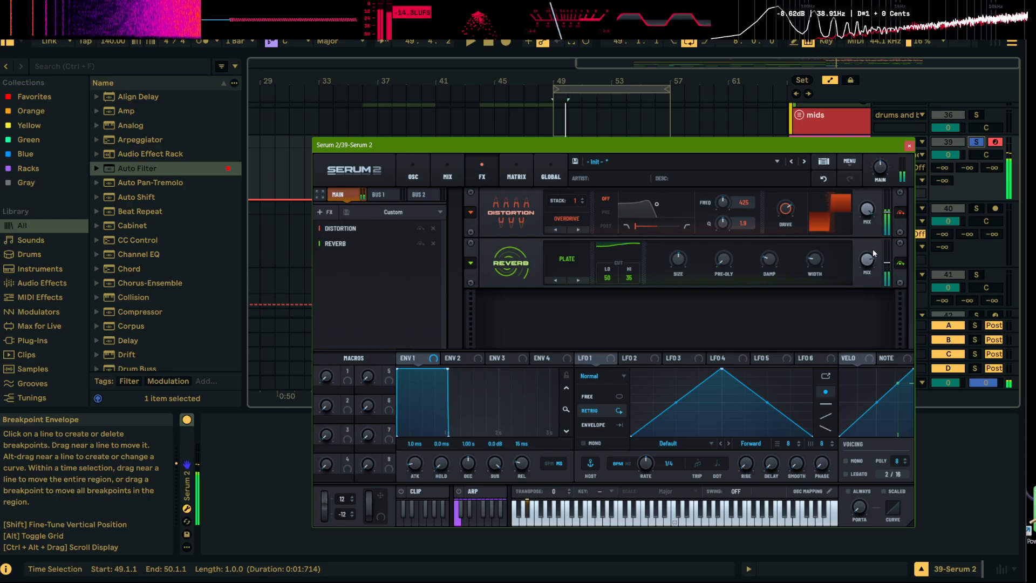
# Close Serum 2 and record a sustained note on the 39 Serum 2 track from bar 49 to bar 53
pyautogui.moveTo(882, 157)
pyautogui.click(908, 146)
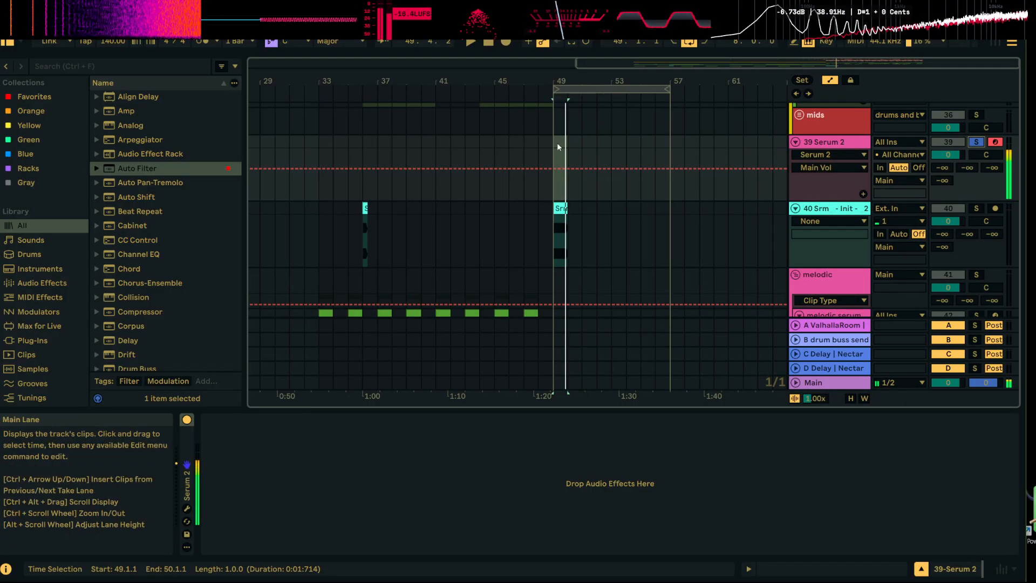
pyautogui.click(506, 43)
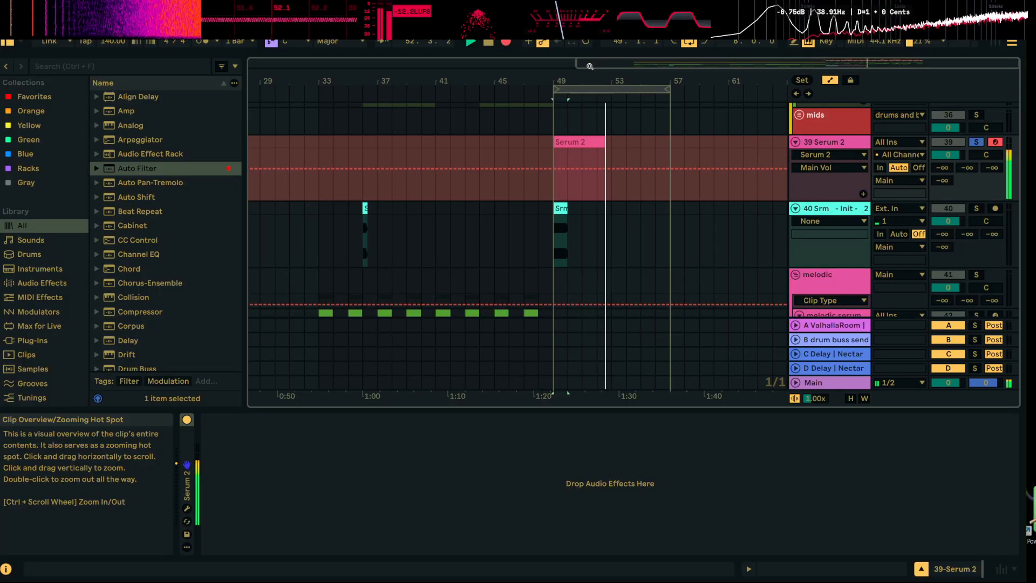
pyautogui.press('space')
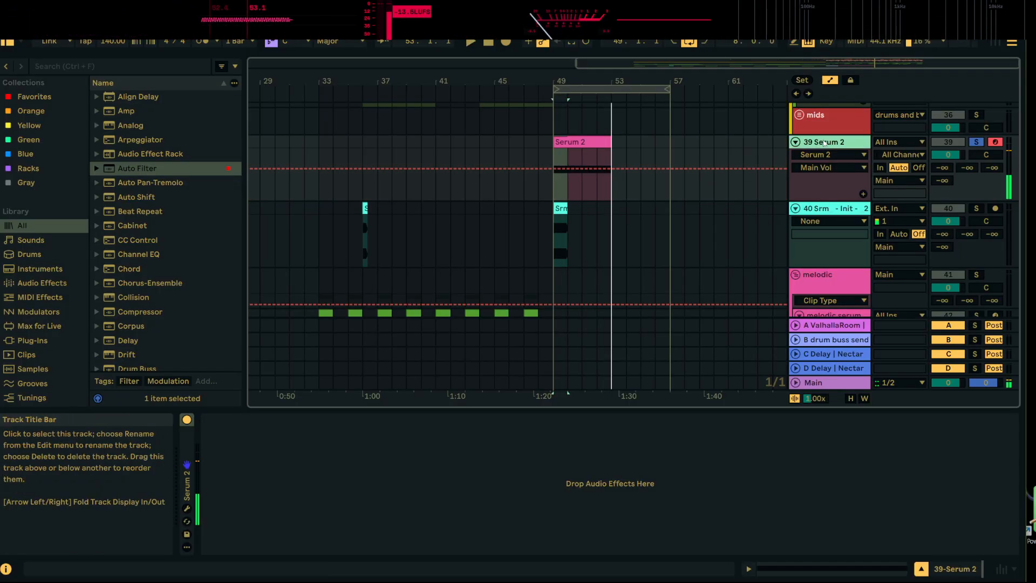
# Bounce the 39 Serum 2 track in place and color the track turquoise
pyautogui.rightClick(825, 142)
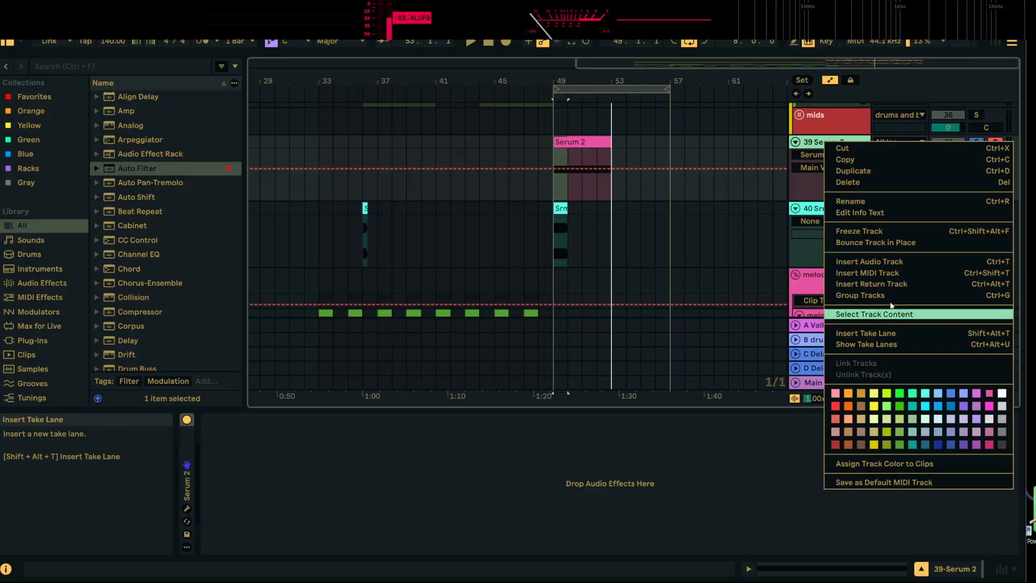
pyautogui.click(898, 244)
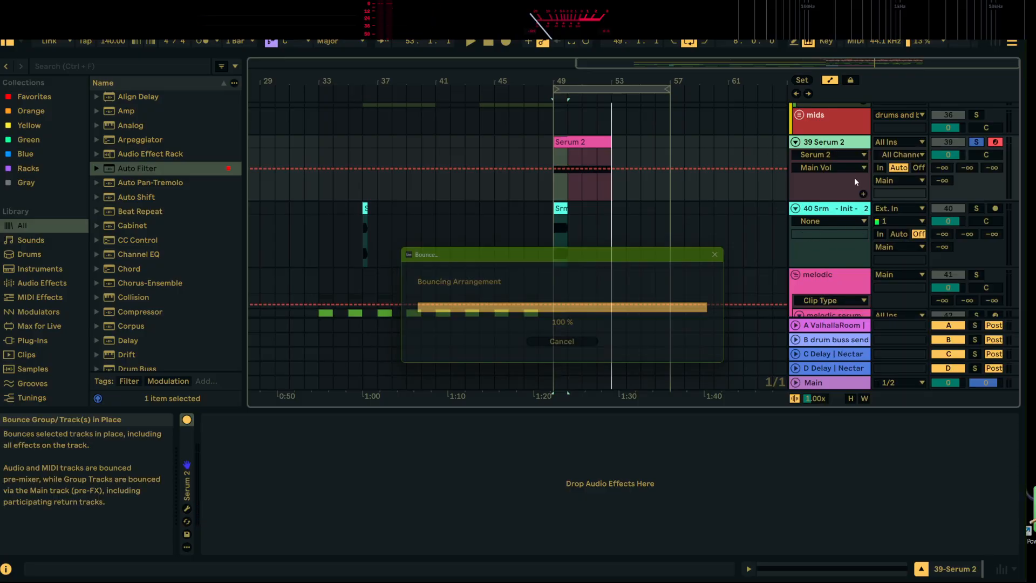
pyautogui.rightClick(841, 141)
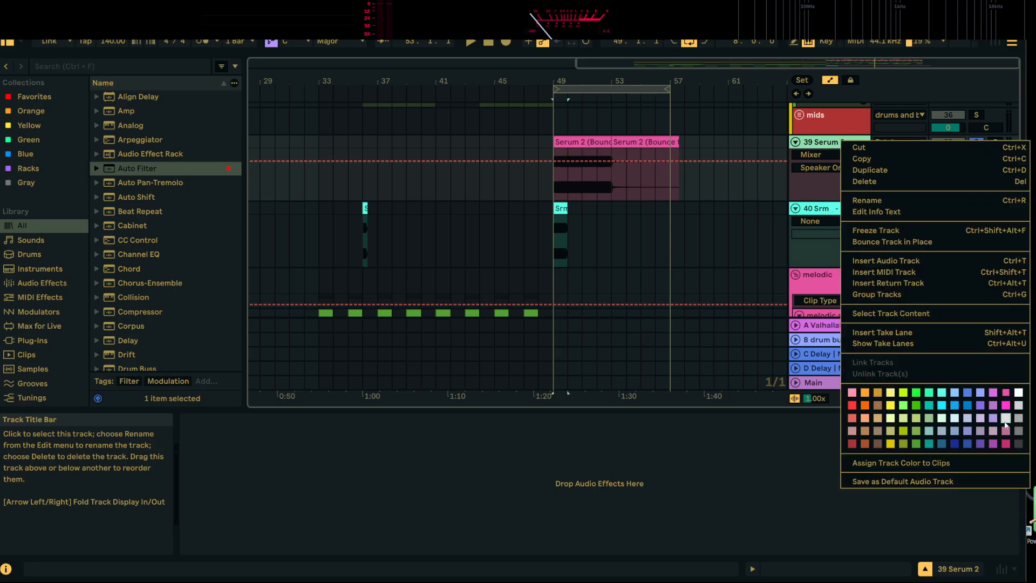
pyautogui.click(941, 391)
# Join the bounced clip and its tail into one clip from bar 49 and color it turquoise
pyautogui.rightClick(637, 142)
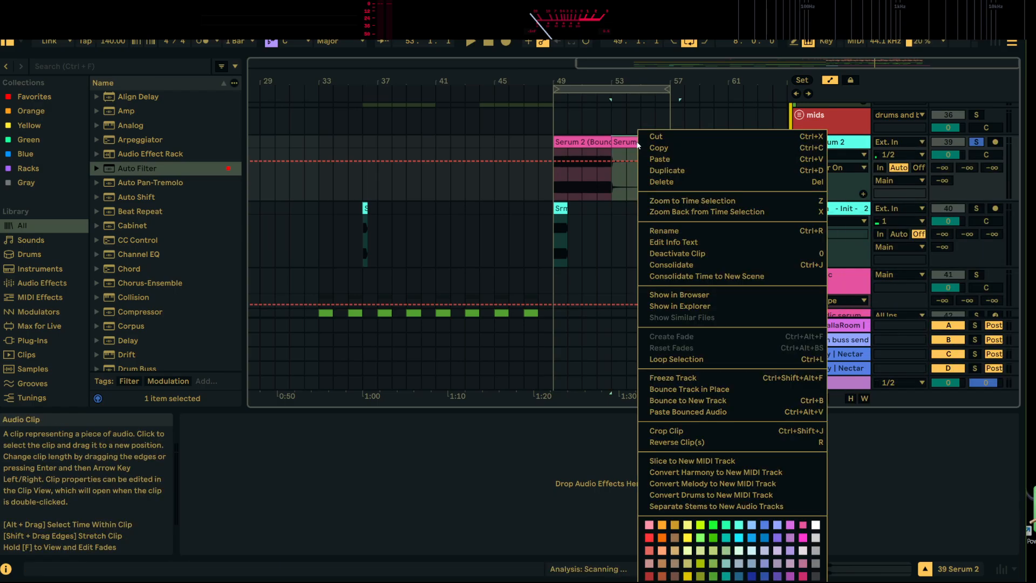
pyautogui.click(643, 111)
pyautogui.moveTo(613, 143); pyautogui.dragTo(654, 144)
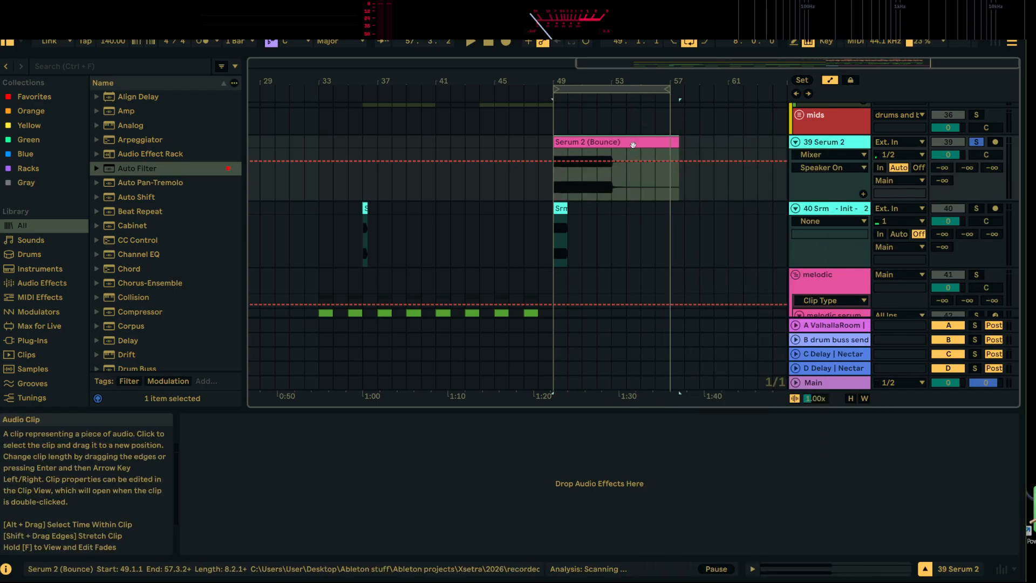
pyautogui.rightClick(635, 143)
pyautogui.click(736, 525)
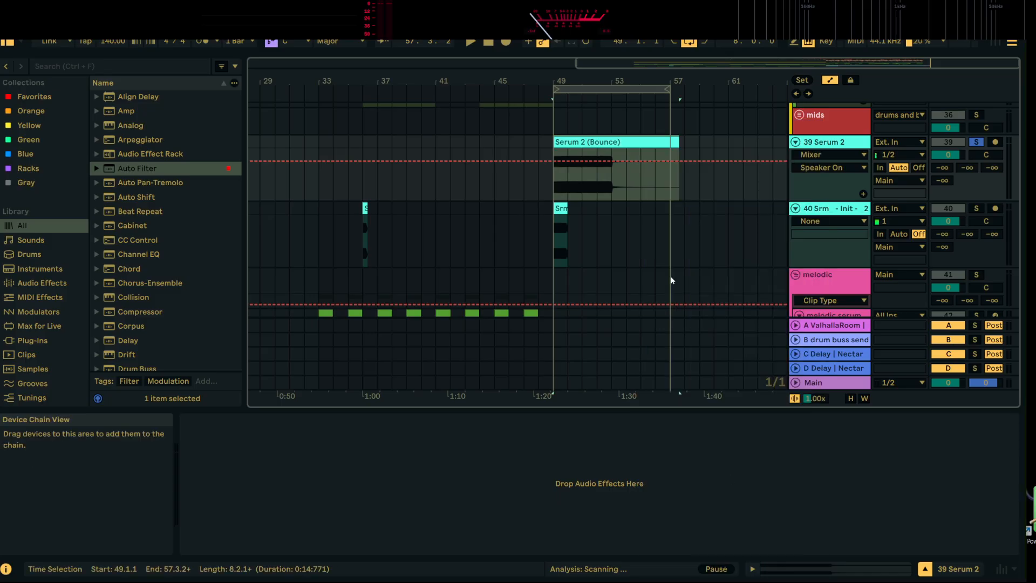
# Group the Serum 2 bounce and render tracks, name the group "white noise" and fold it
pyautogui.click(862, 209)
pyautogui.keyDown('shift'); pyautogui.click(845, 145); pyautogui.keyUp('shift')
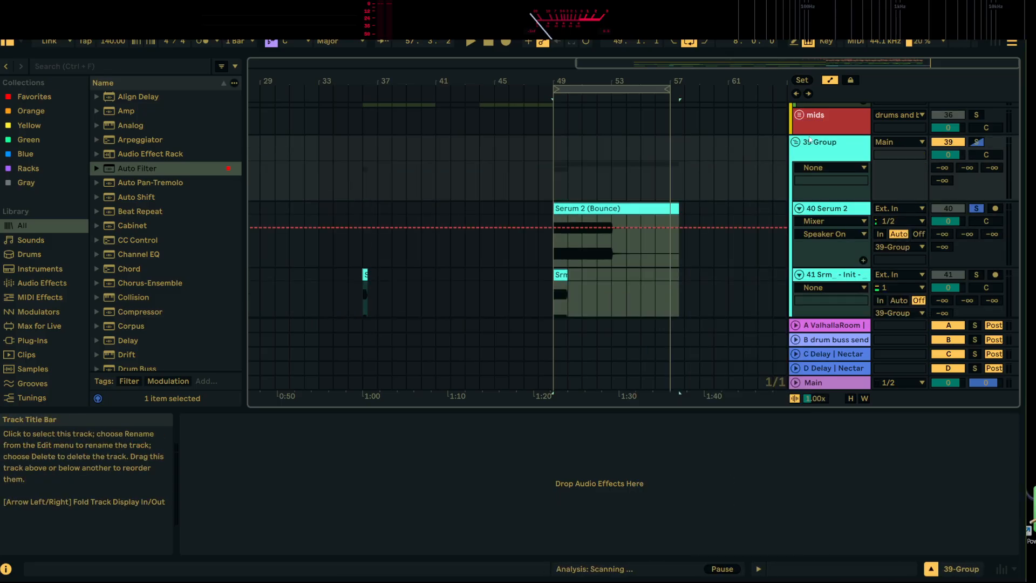
pyautogui.rightClick(843, 146)
pyautogui.hotkey('ctrl', 'g')
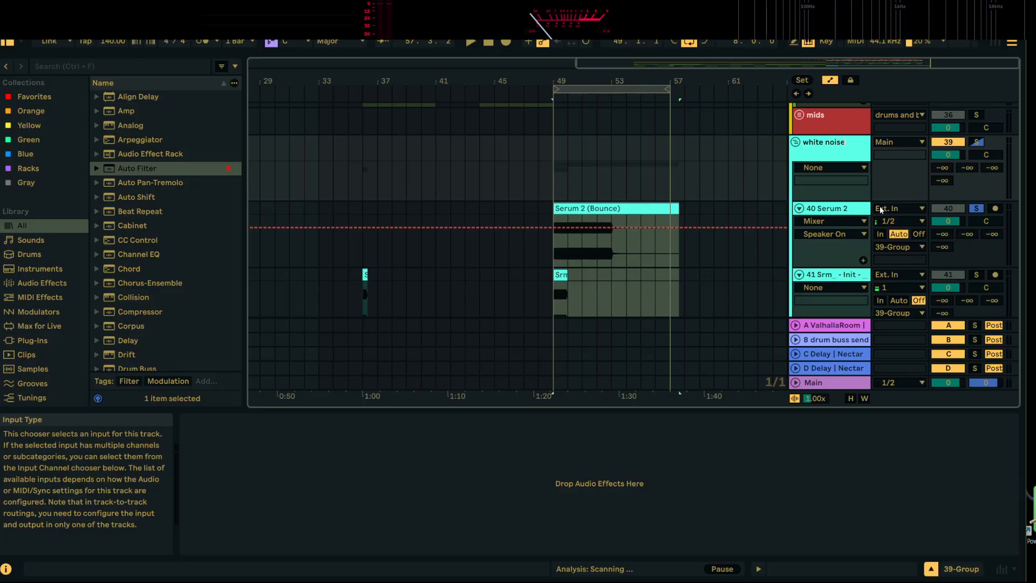
pyautogui.click(795, 142)
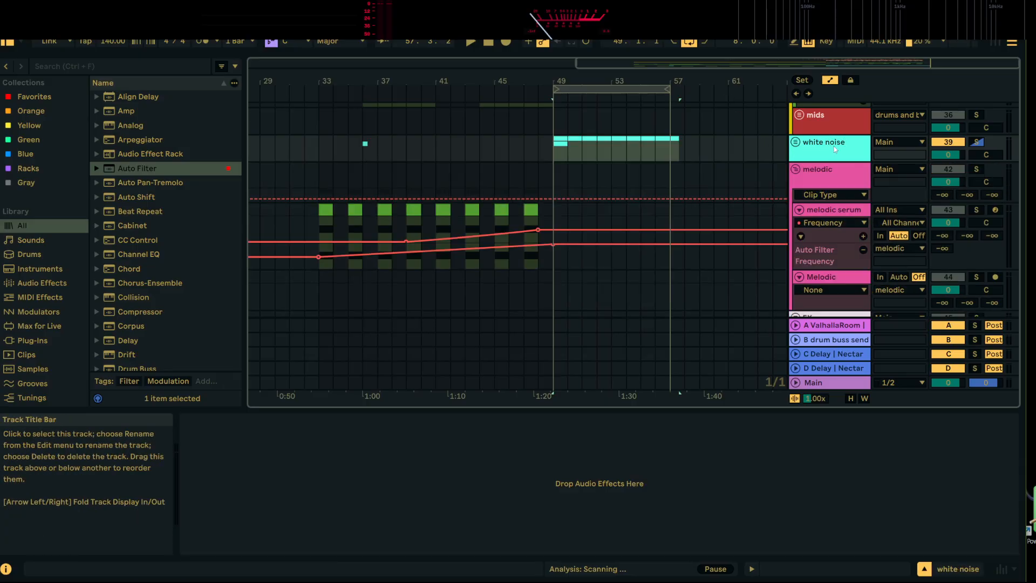
# Fold the melodic group, move the white noise group into the FX group and unfold its tracks
pyautogui.click(795, 169)
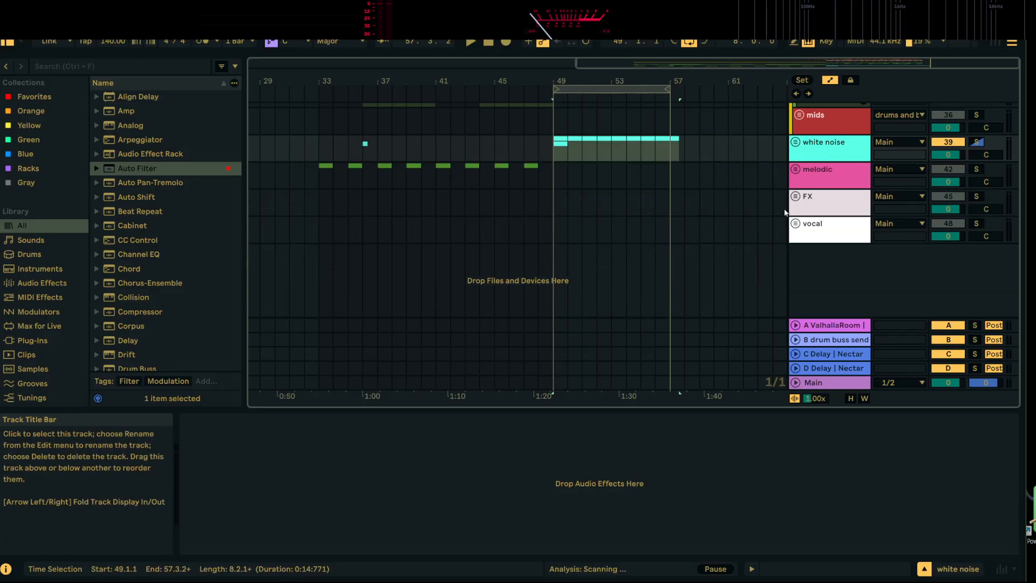
pyautogui.scroll(5, 848, 250)
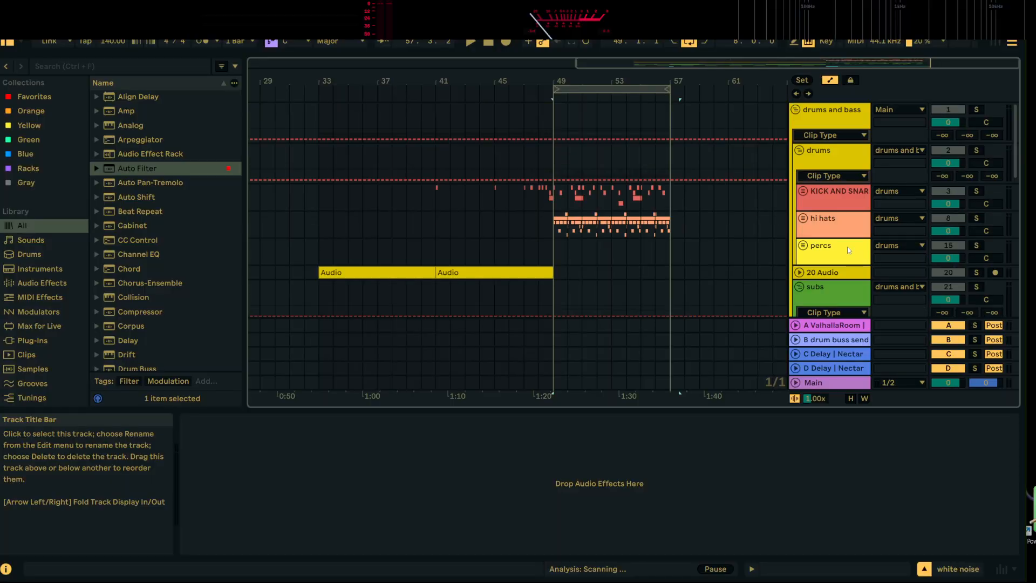
pyautogui.scroll(-10, 798, 296)
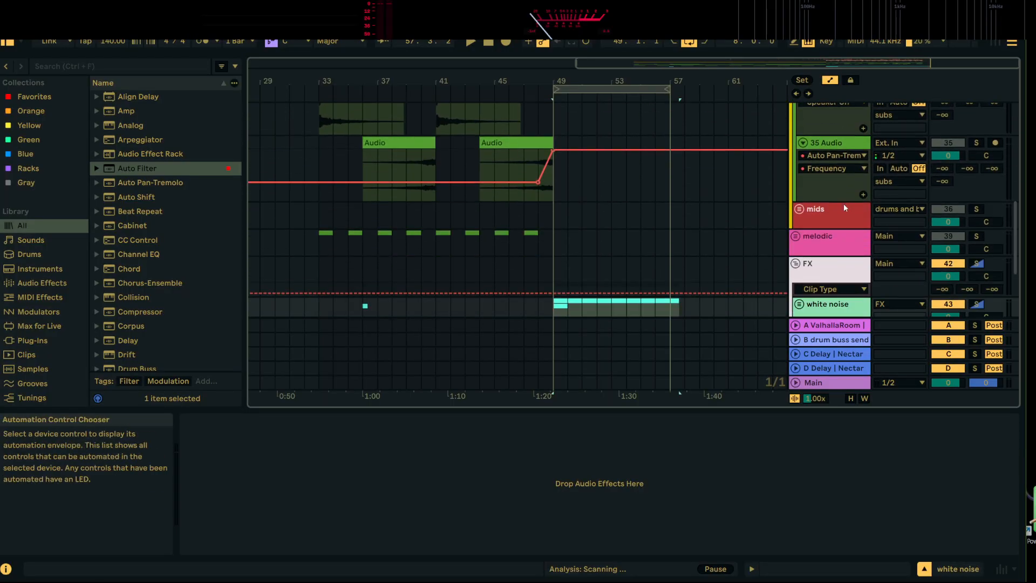
pyautogui.click(799, 228)
pyautogui.scroll(-4, 678, 319)
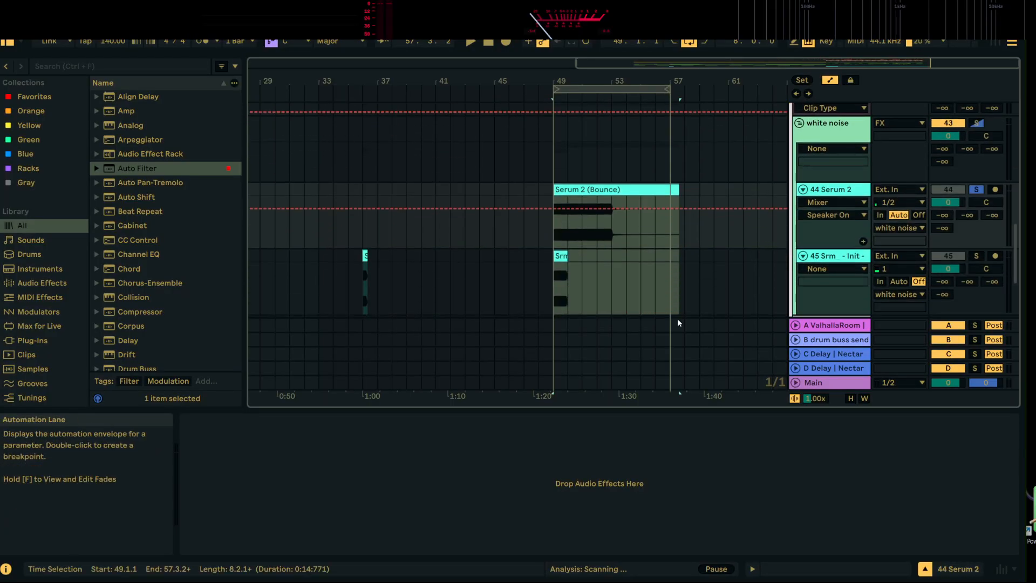
# Move the short render clip from bar 36 to bar 53 and, with automation hidden, the Serum 2 bounce clip to bar 45
pyautogui.click(379, 162)
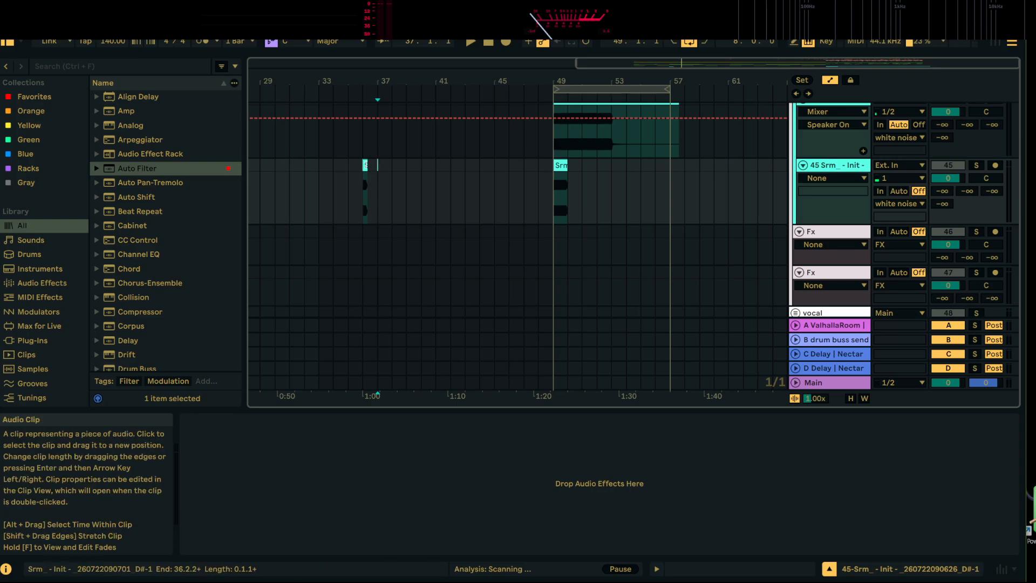
pyautogui.scroll(2, 599, 157)
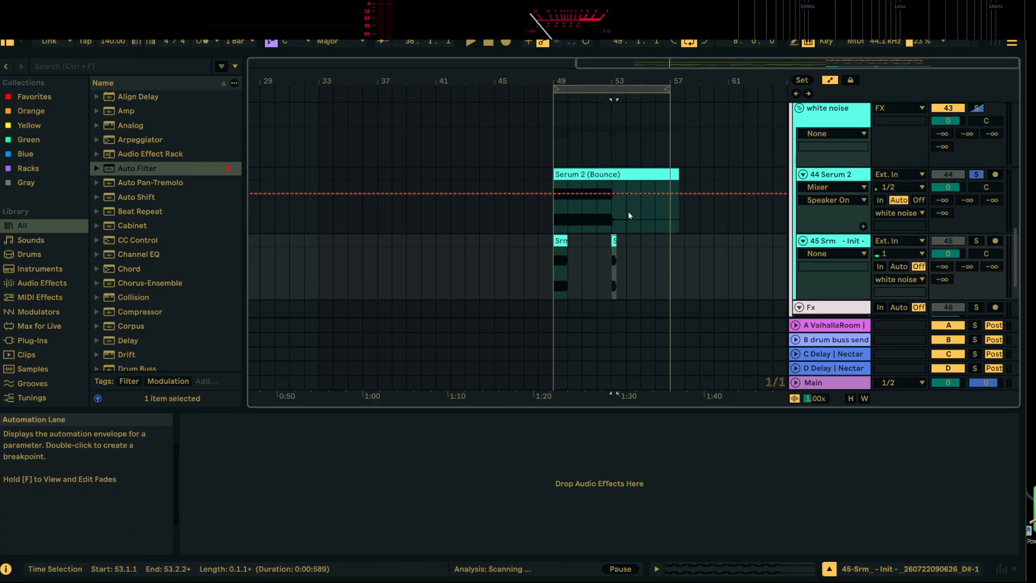
pyautogui.click(630, 174)
pyautogui.click(831, 81)
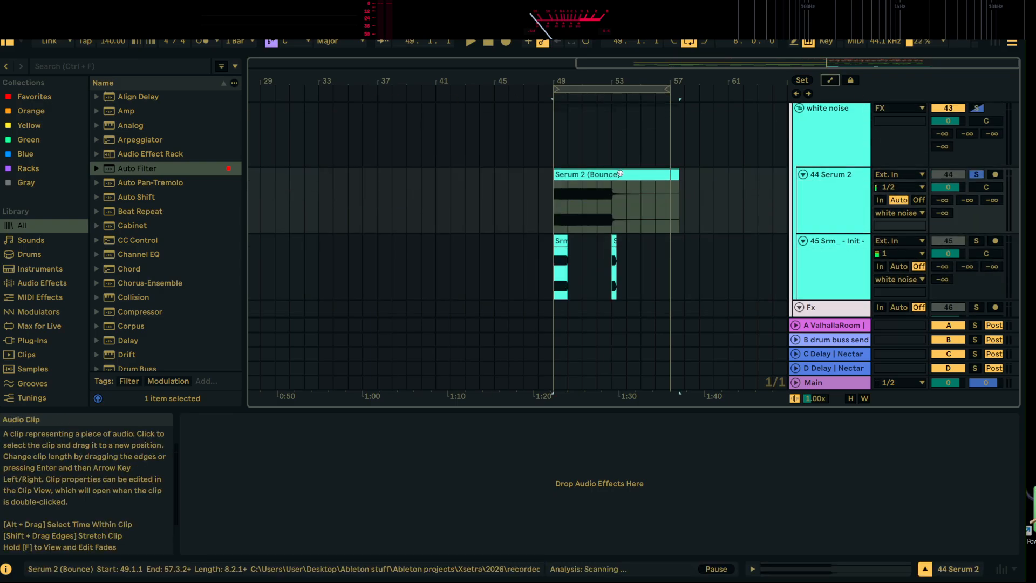
pyautogui.moveTo(626, 174); pyautogui.dragTo(568, 174)
pyautogui.click(543, 196)
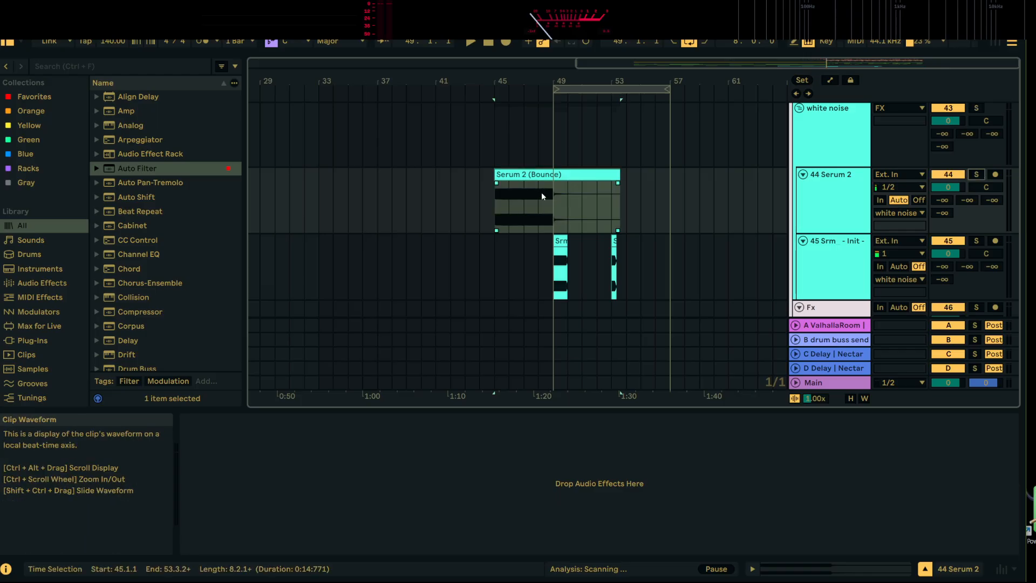
# Give the Serum 2 bounce clip a long fade-in, trim its end to bar 49 and play back the build-up
pyautogui.moveTo(497, 184); pyautogui.dragTo(502, 181)
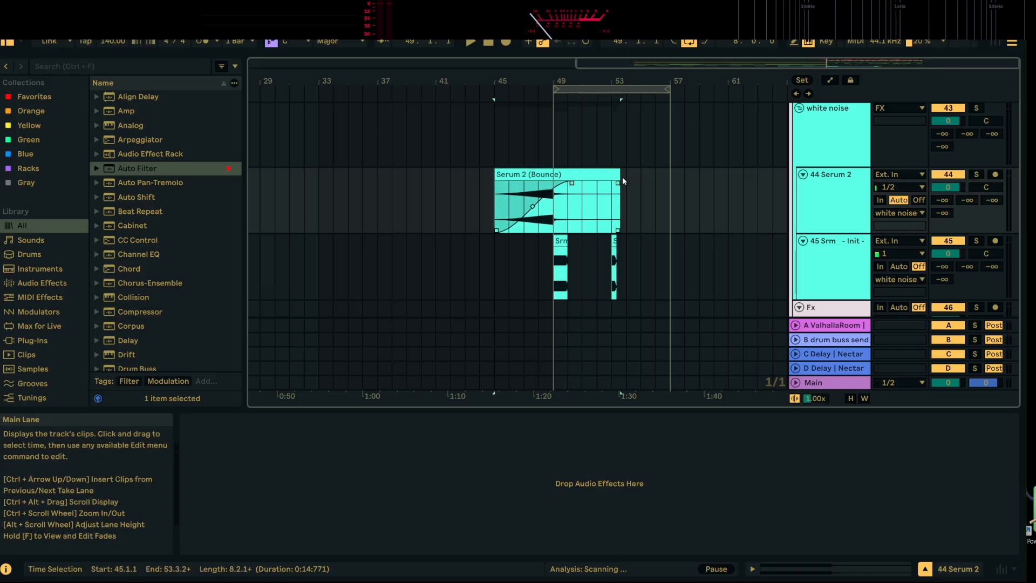
pyautogui.moveTo(620, 178); pyautogui.dragTo(547, 178)
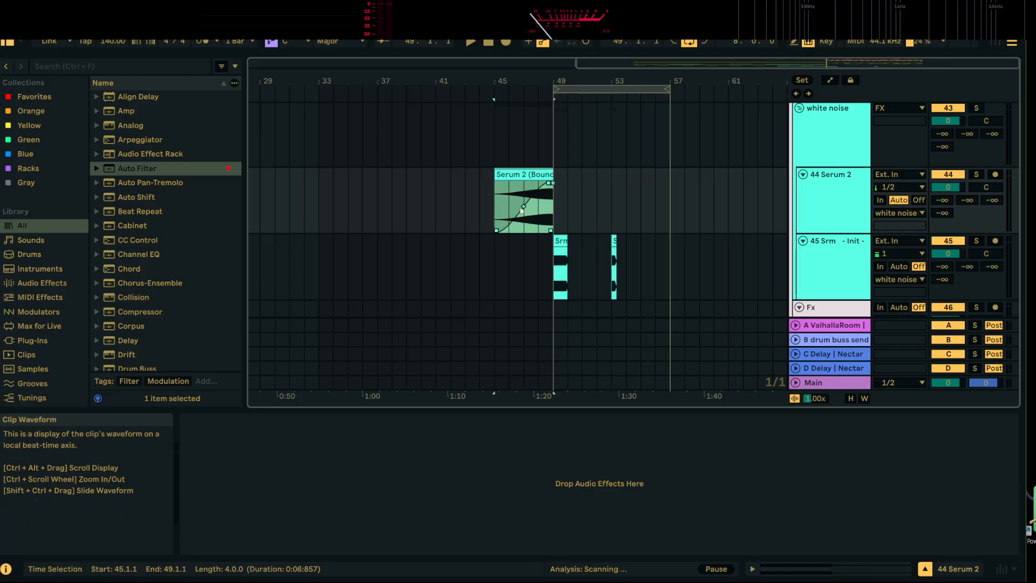
pyautogui.press('space')
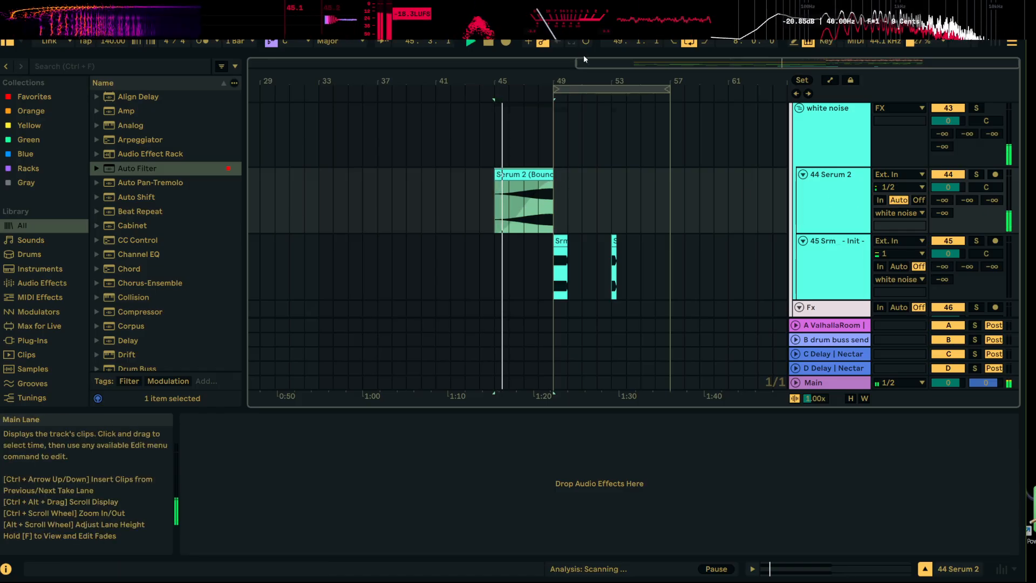
pyautogui.moveTo(542, 76); pyautogui.dragTo(540, 135)
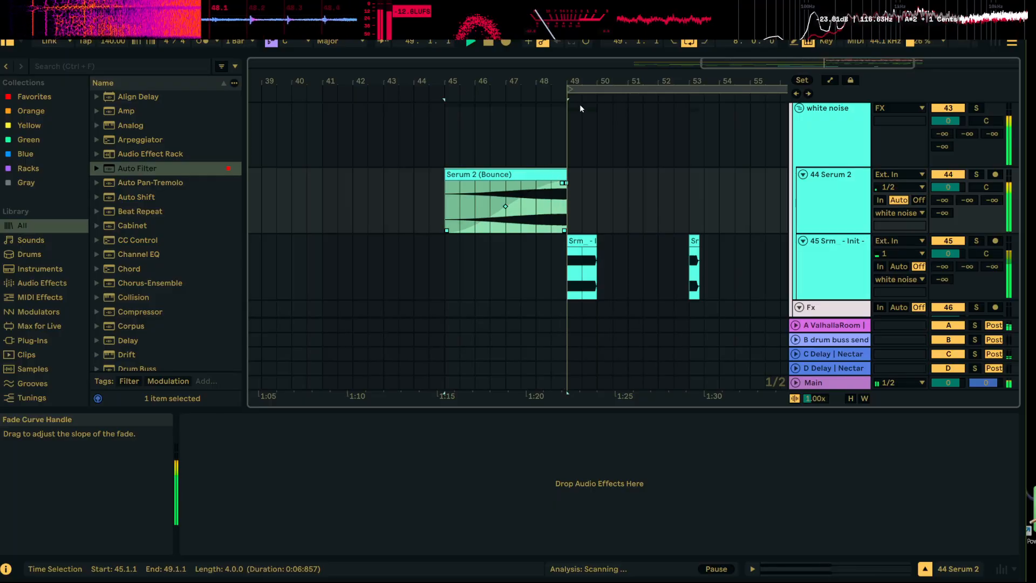
# Trim the end of the Serum 2 bounce clip back to 48.4 and play the transition into bar 49
pyautogui.press('space')
pyautogui.moveTo(567, 80); pyautogui.dragTo(564, 132)
pyautogui.click(544, 202)
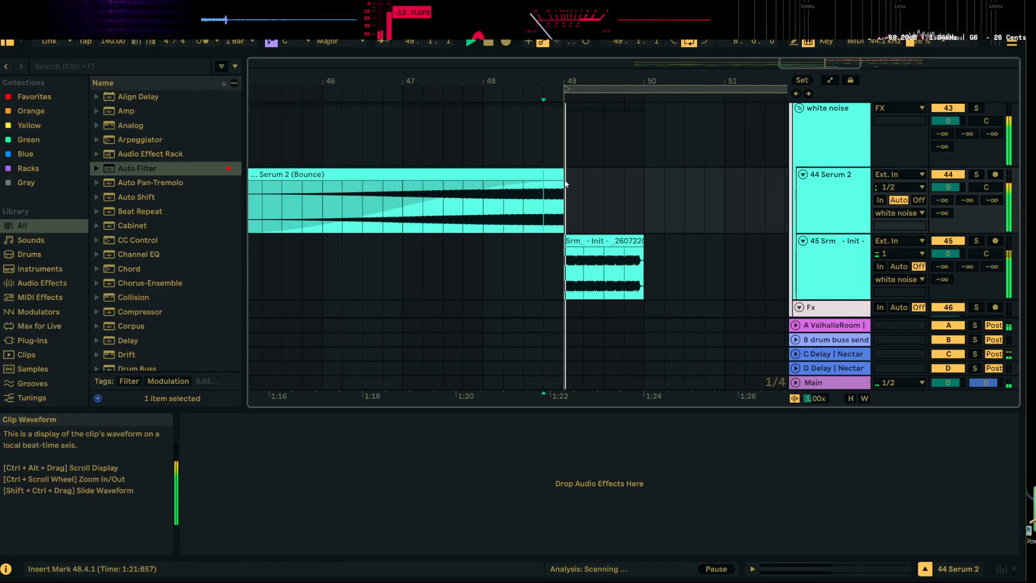
pyautogui.moveTo(564, 184); pyautogui.dragTo(543, 184)
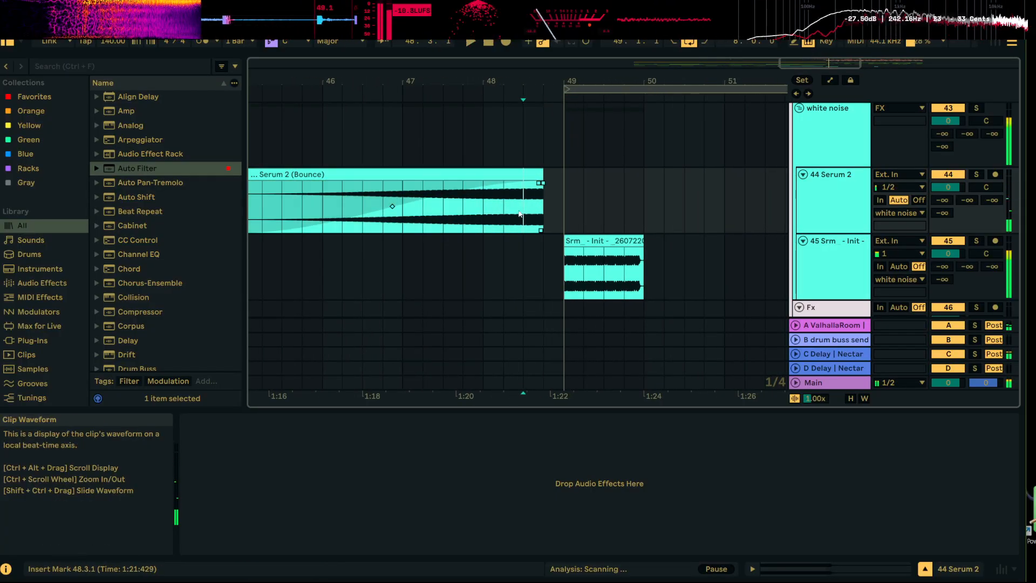
pyautogui.scroll(3, 589, 212)
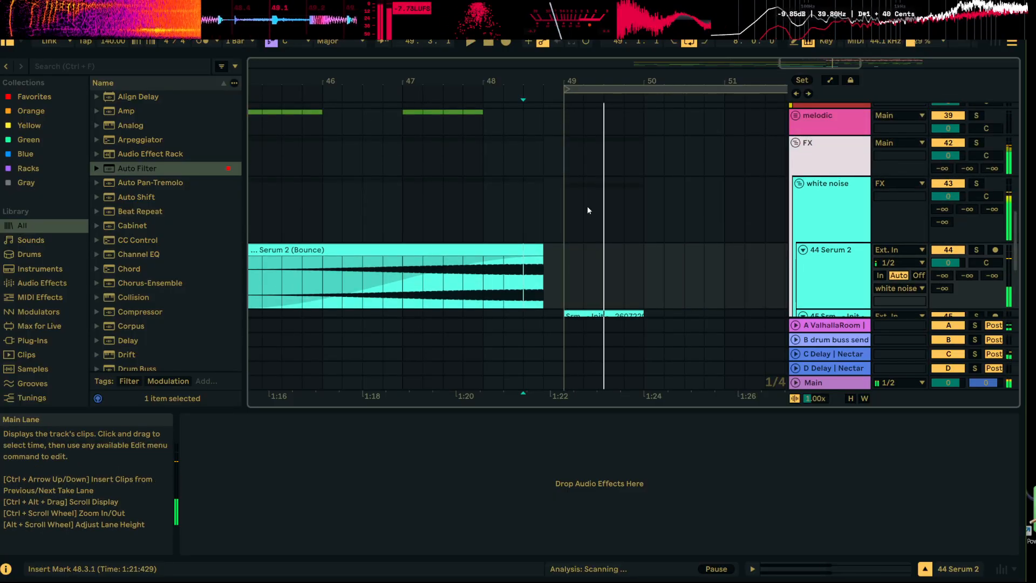
pyautogui.press('space')
pyautogui.press('space')
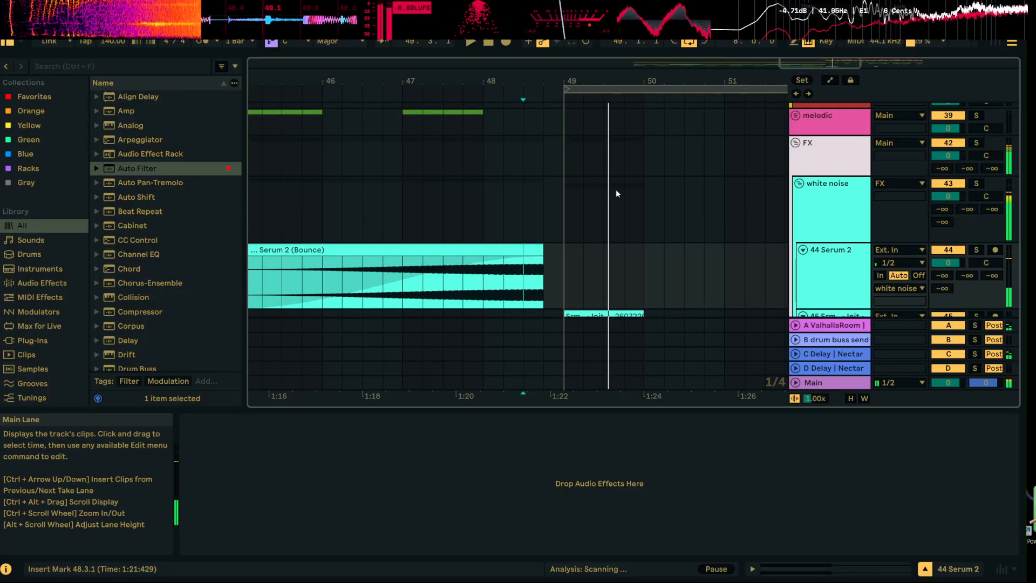
# Shorten the render clip at bar 49 to one beat and play back the transition from bar 48
pyautogui.scroll(-3, 616, 194)
pyautogui.moveTo(643, 239); pyautogui.dragTo(584, 239)
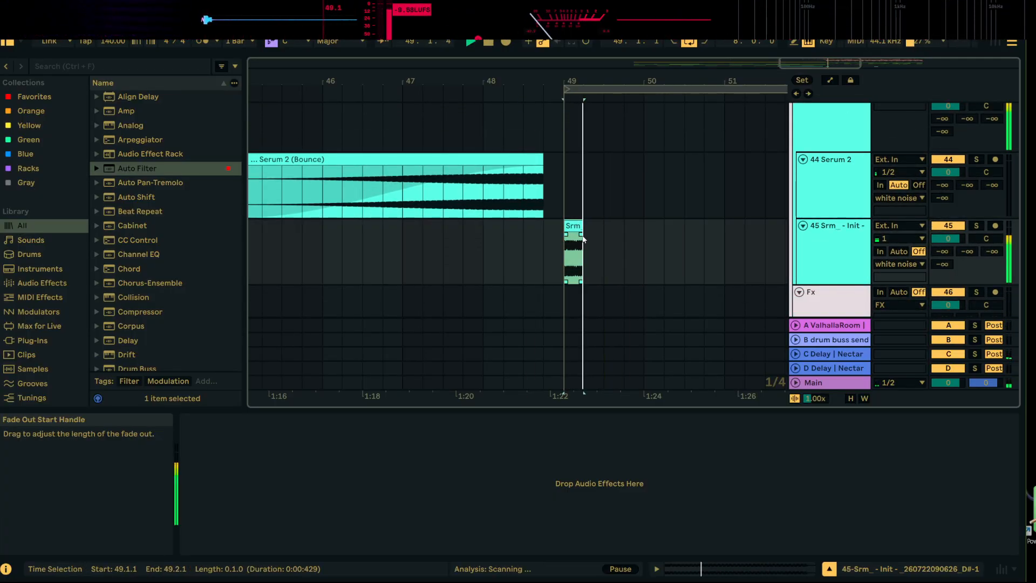
pyautogui.press('space')
pyautogui.press('space')
pyautogui.moveTo(579, 82); pyautogui.dragTo(653, 83)
pyautogui.press('space')
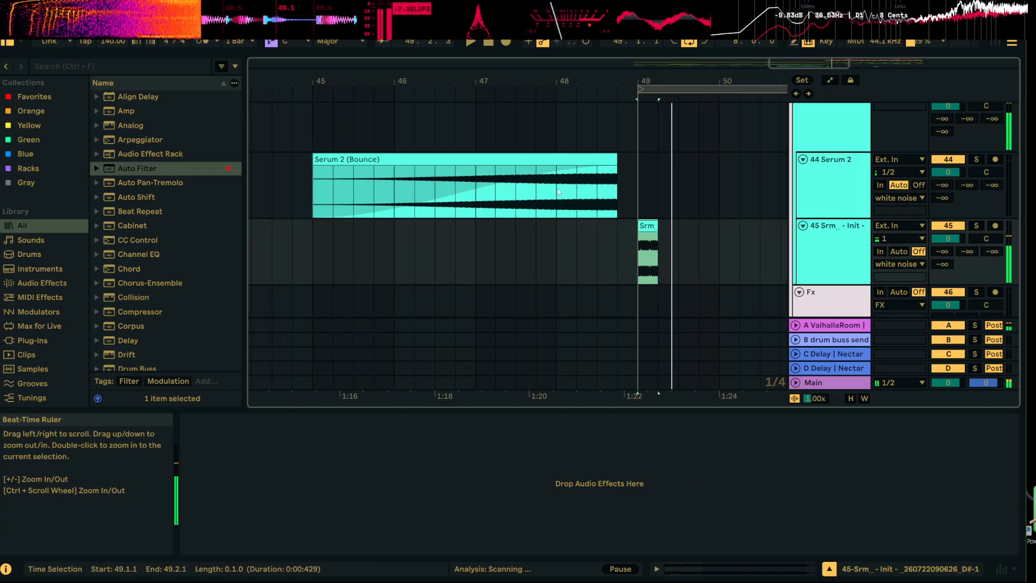
pyautogui.click(558, 192)
pyautogui.press('space')
pyautogui.scroll(3, 637, 206)
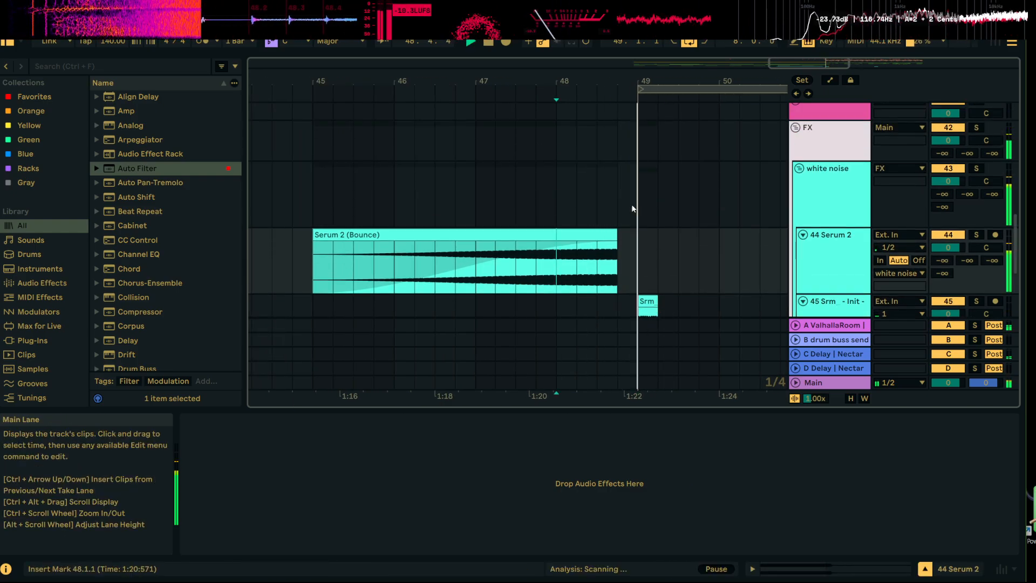
pyautogui.press('space')
pyautogui.press('space')
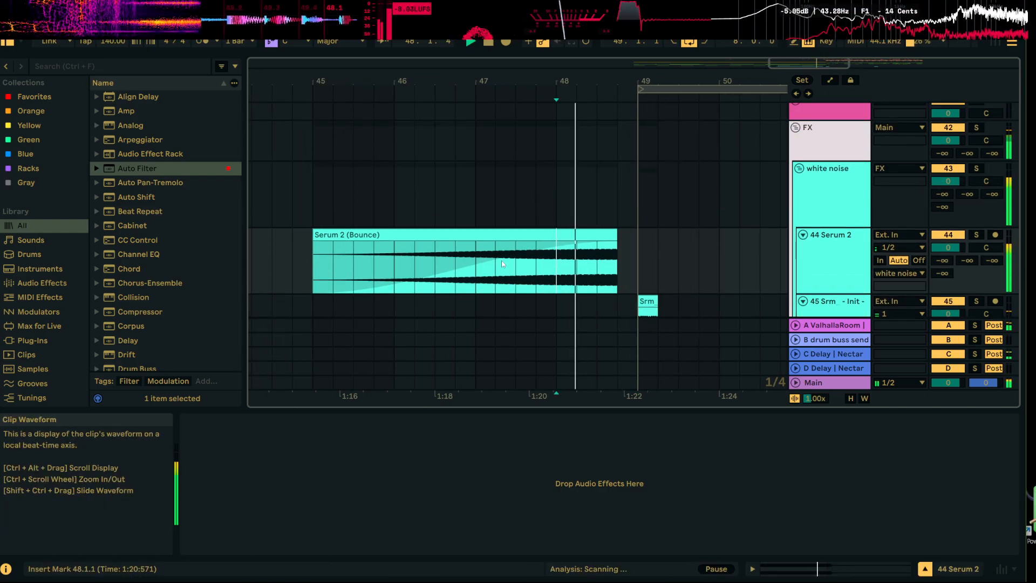
pyautogui.press('space')
# Add Pro-Q 4 from the favourites to the Serum 2 track with a 12 dB/oct low cut at about 242 Hz
pyautogui.doubleClick(833, 257)
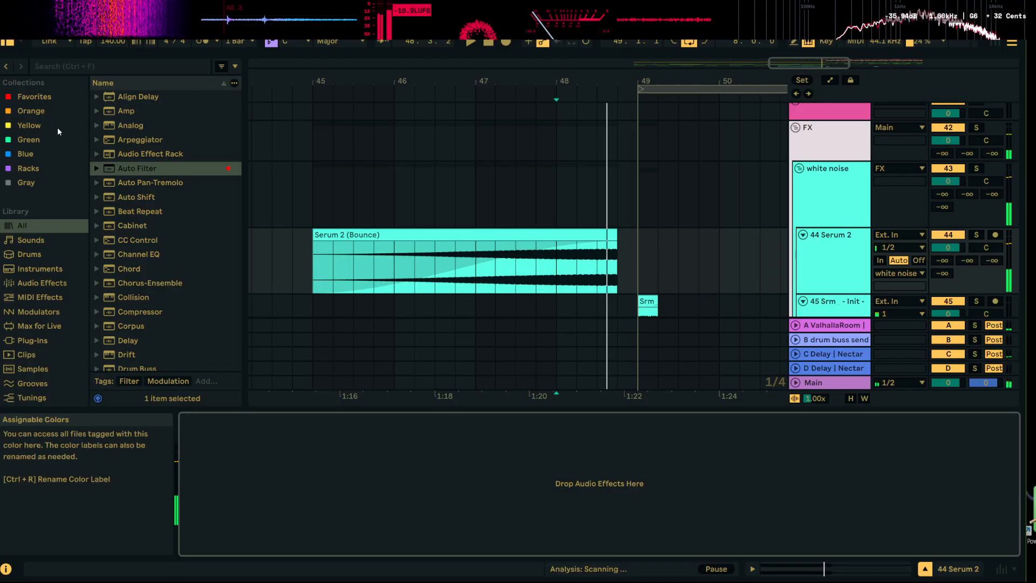
pyautogui.scroll(-8, 167, 264)
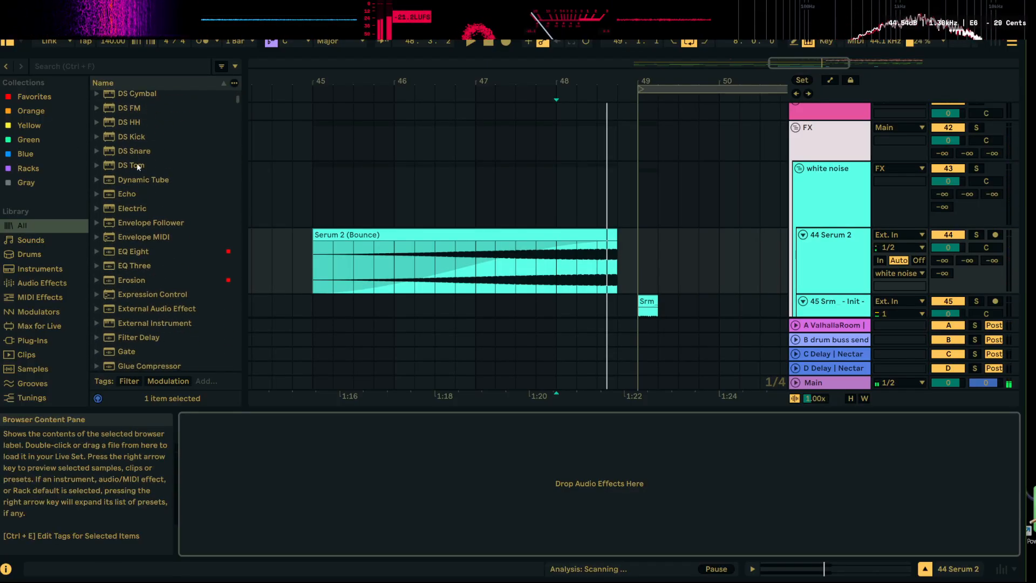
pyautogui.scroll(-3, 137, 166)
pyautogui.click(34, 97)
pyautogui.scroll(-5, 158, 301)
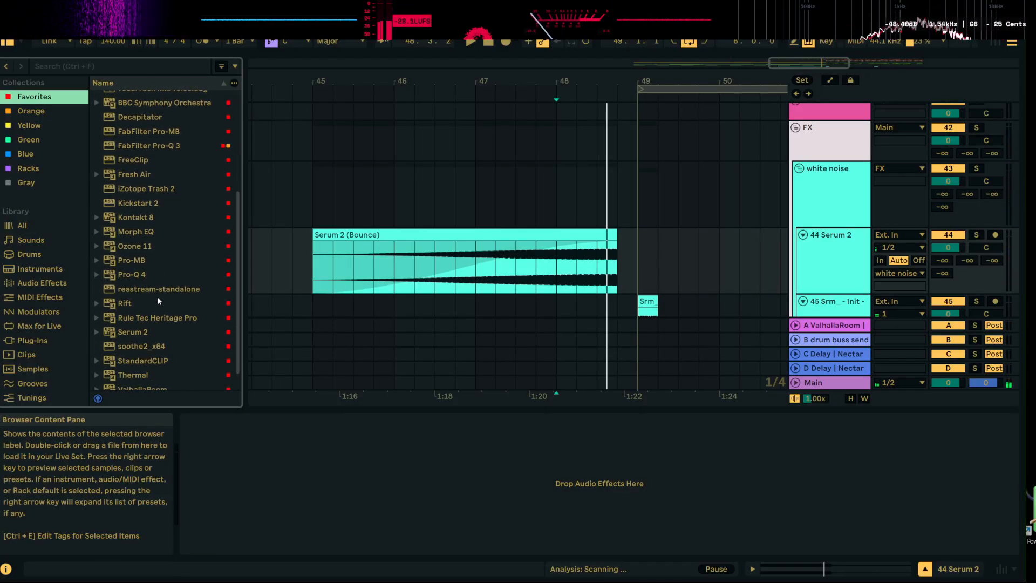
pyautogui.press('Return')
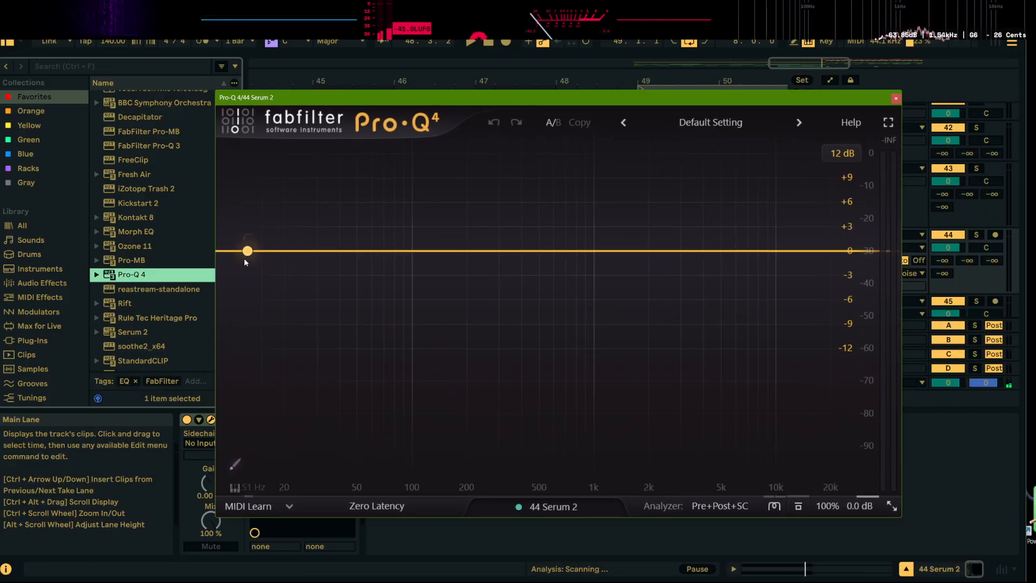
pyautogui.moveTo(233, 252); pyautogui.dragTo(480, 265)
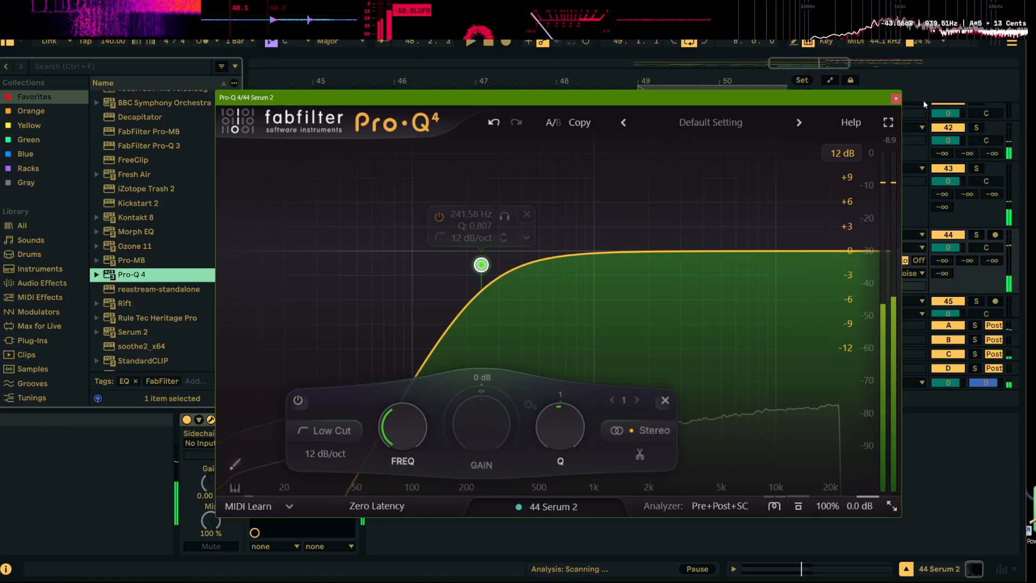
pyautogui.click(896, 98)
# Automate the Pro-Q 4 low-cut frequency from 272.24 Hz just after bar 47 to 12464 Hz at the bounce clip's end and play it back
pyautogui.click(830, 80)
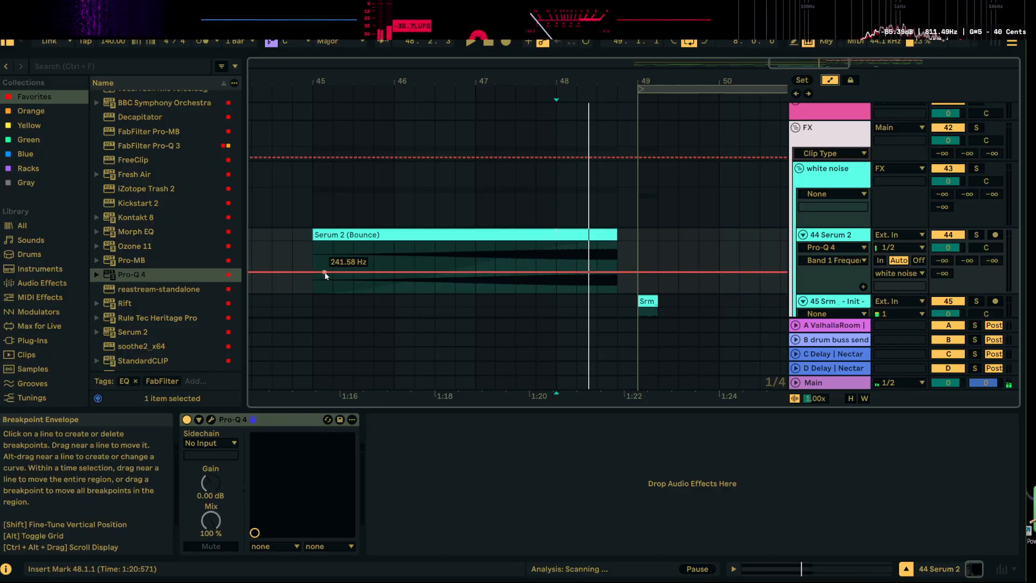
pyautogui.click(489, 272)
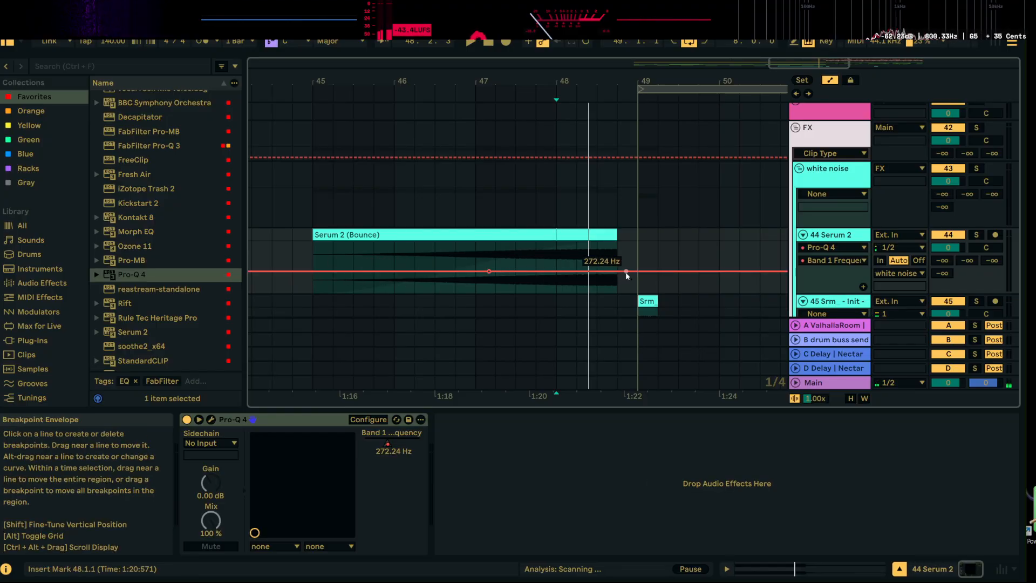
pyautogui.click(508, 254)
pyautogui.press('space')
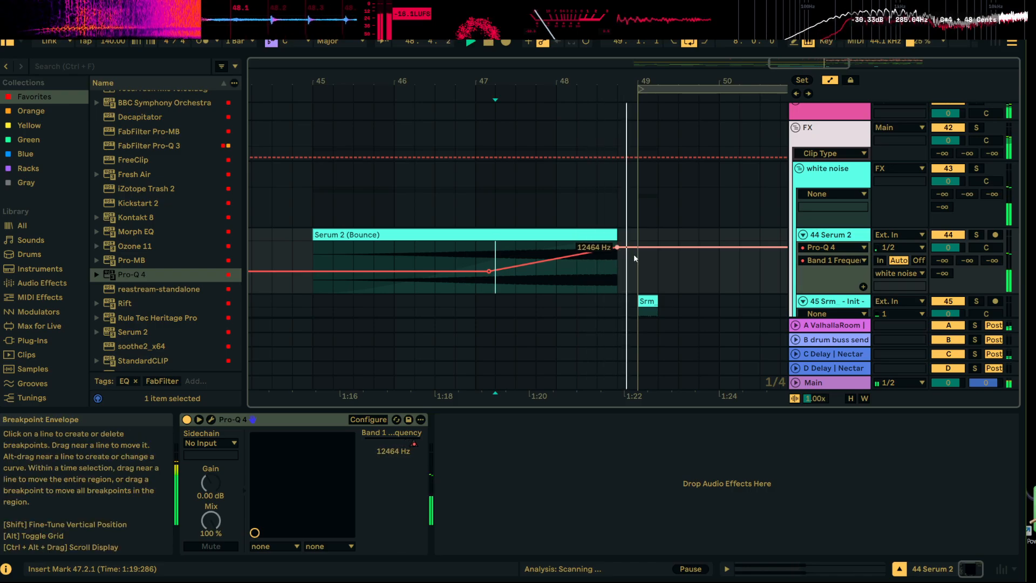
pyautogui.click(425, 255)
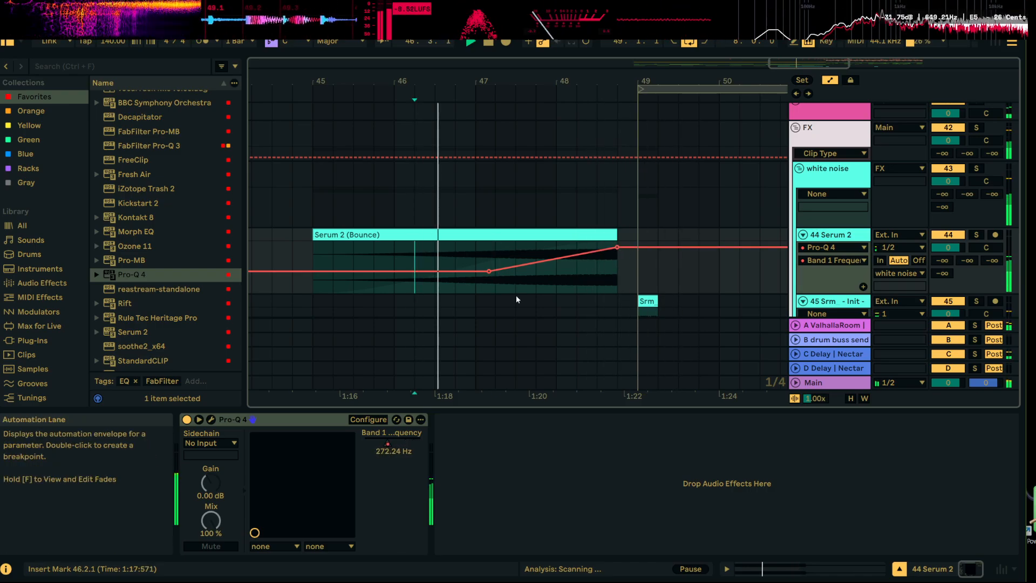
pyautogui.scroll(-2, 719, 281)
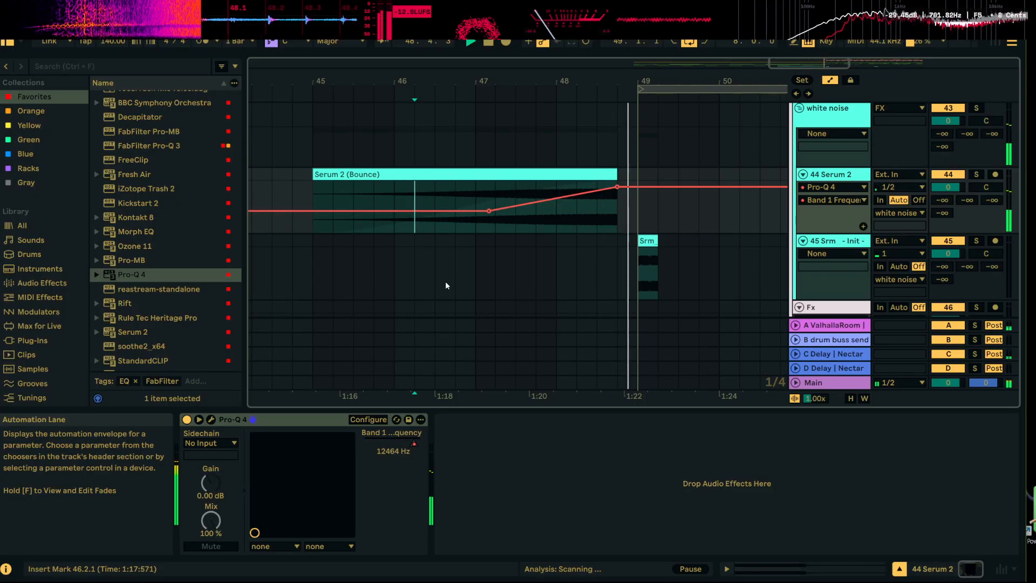
# Add an Auto Filter after Pro-Q 4 on the Serum 2 track and give its frequency a separate automation lane
pyautogui.scroll(3, 196, 160)
pyautogui.scroll(3, 197, 161)
pyautogui.doubleClick(140, 98)
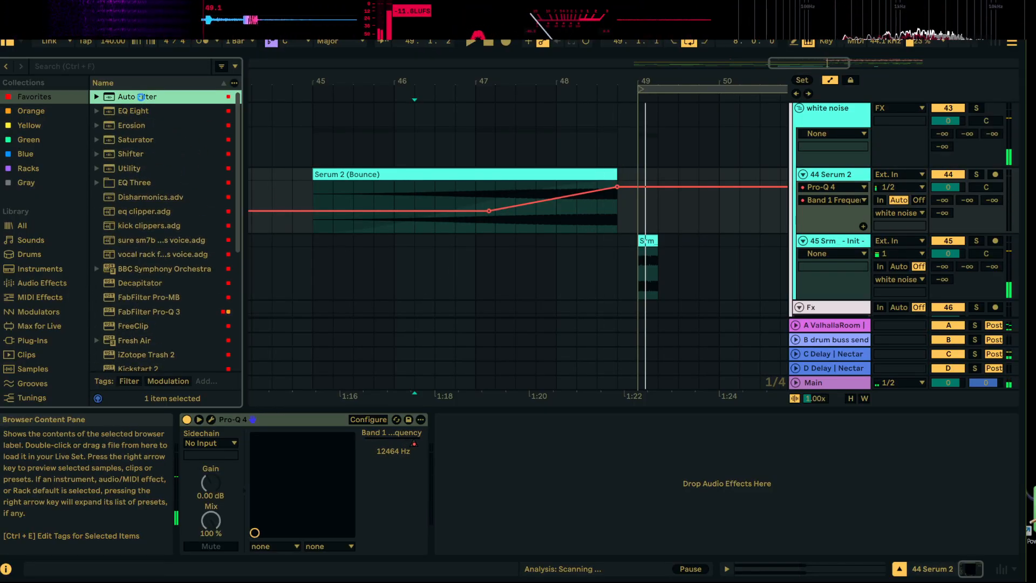
pyautogui.click(474, 452)
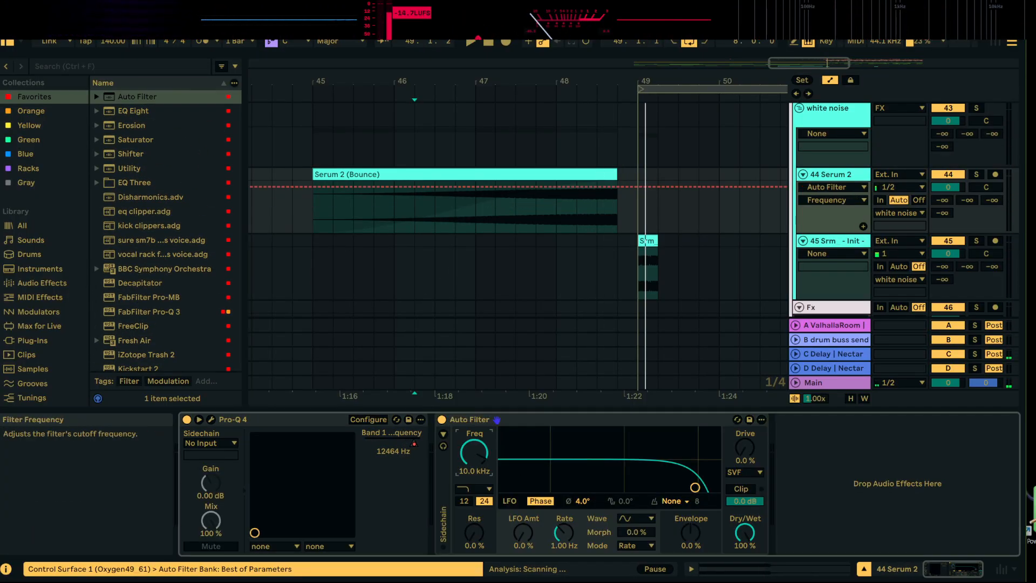
pyautogui.click(864, 227)
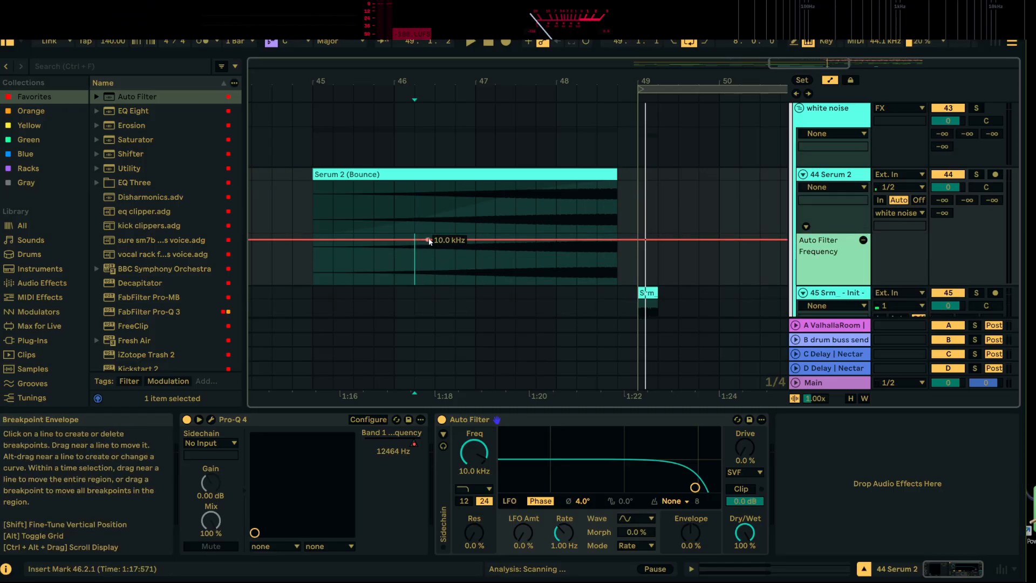
# Automate the Auto Filter frequency to hold 1.00 kHz and ramp up to 20.0 kHz at the bounce clip's end during playback
pyautogui.moveTo(430, 244); pyautogui.dragTo(430, 260)
pyautogui.press('space')
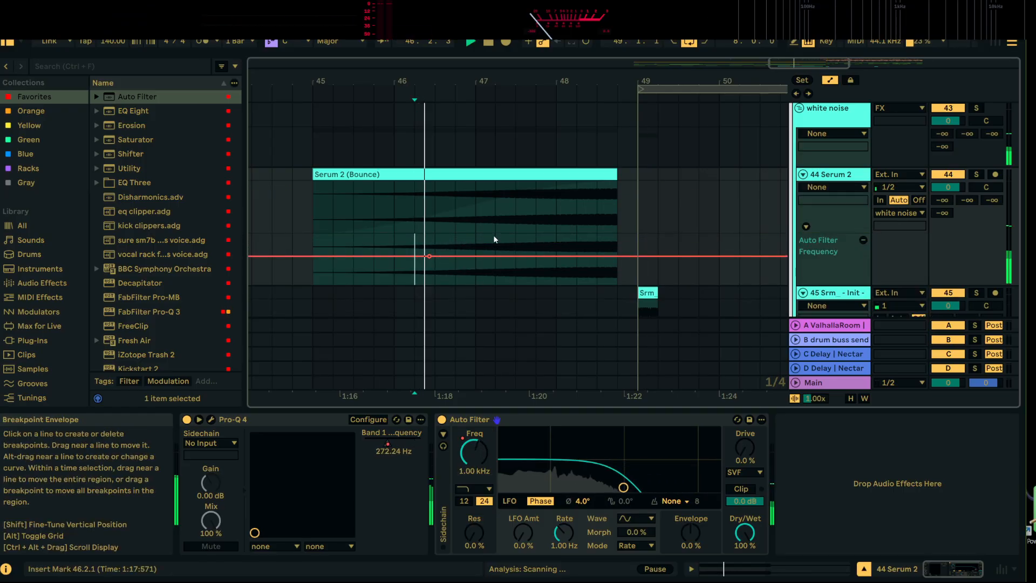
pyautogui.moveTo(556, 259); pyautogui.dragTo(614, 237)
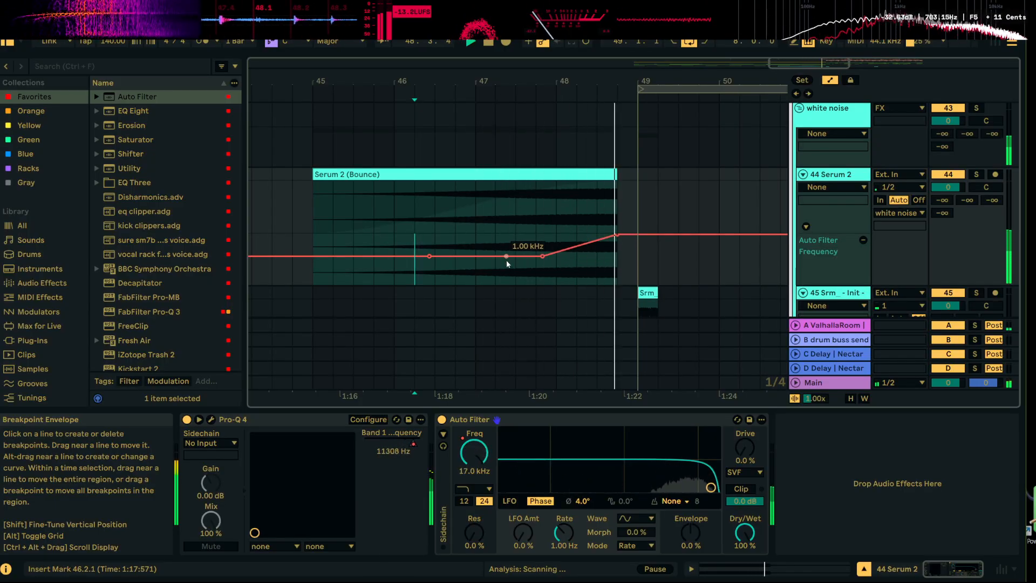
# Start the Auto Filter frequency ramp at bar 47, bend it into a curve and play back the build-up
pyautogui.click(475, 255)
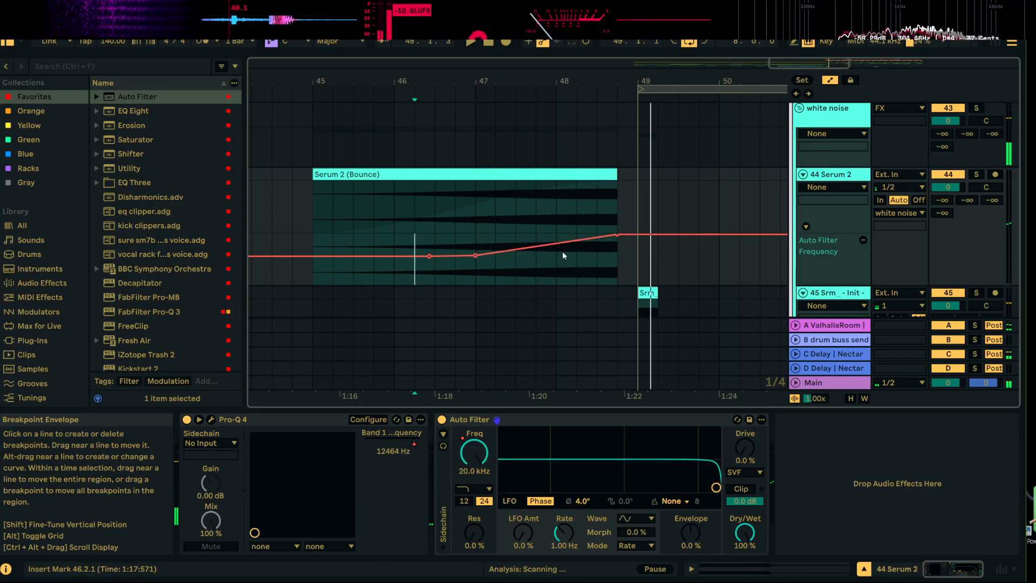
pyautogui.click(544, 255)
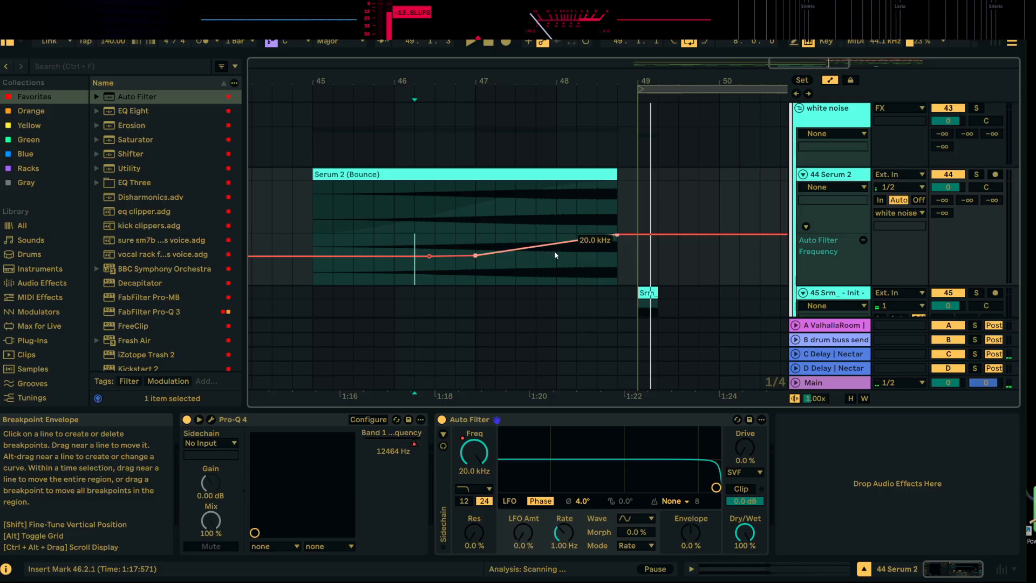
pyautogui.moveTo(555, 252); pyautogui.dragTo(555, 263)
pyautogui.click(429, 239)
pyautogui.press('space')
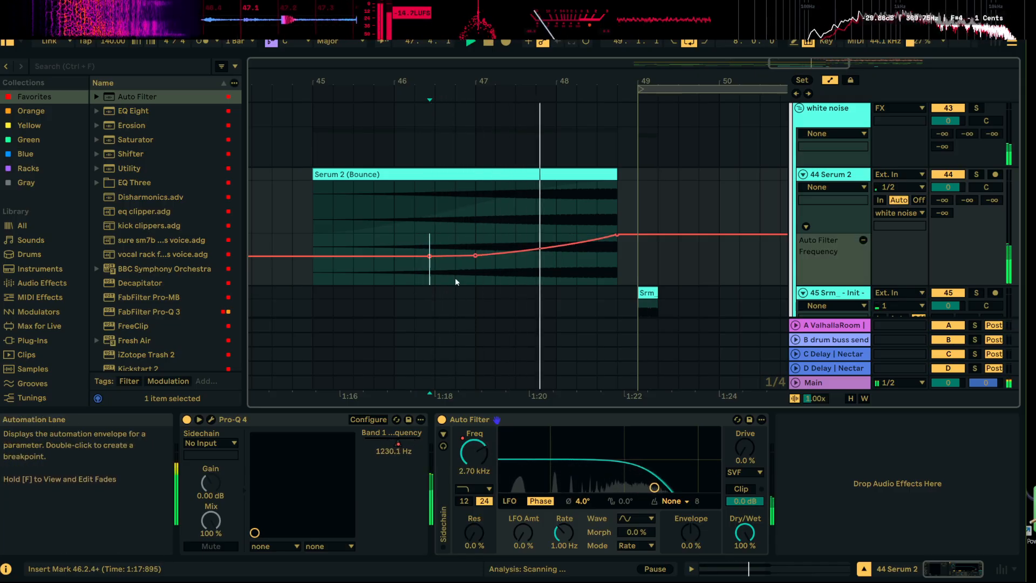
pyautogui.moveTo(612, 81); pyautogui.dragTo(612, 51)
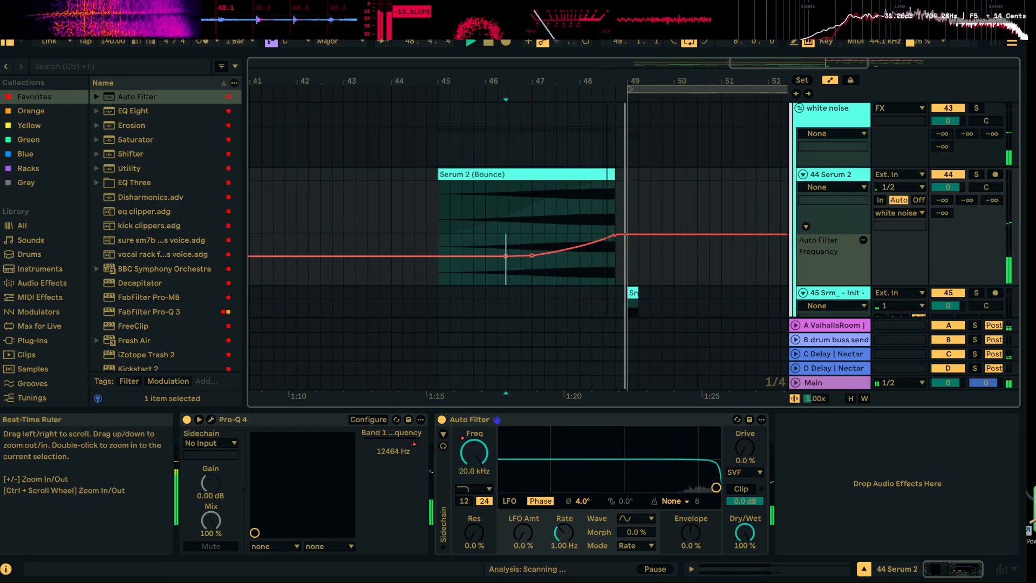
pyautogui.press('space')
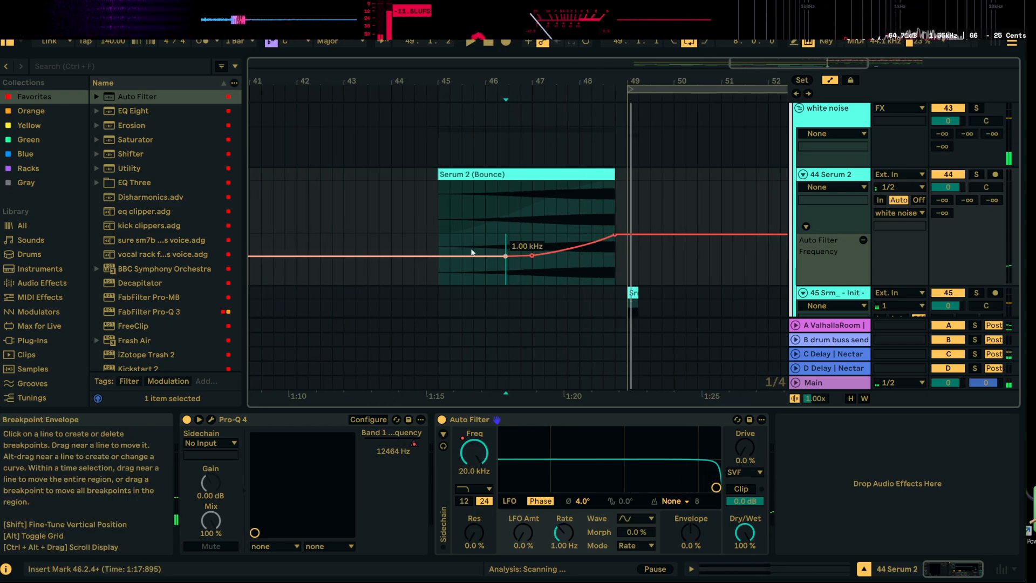
# Reshape the Auto Filter frequency ramp to rise from a higher value at the clip's start at bar 45, and play it back
pyautogui.click(525, 256)
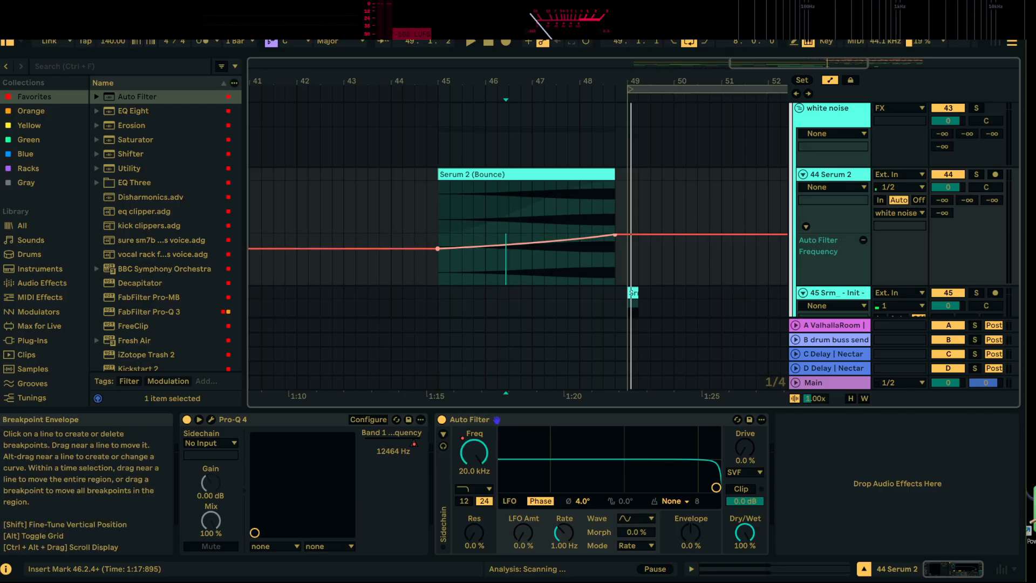
pyautogui.click(446, 228)
pyautogui.press('space')
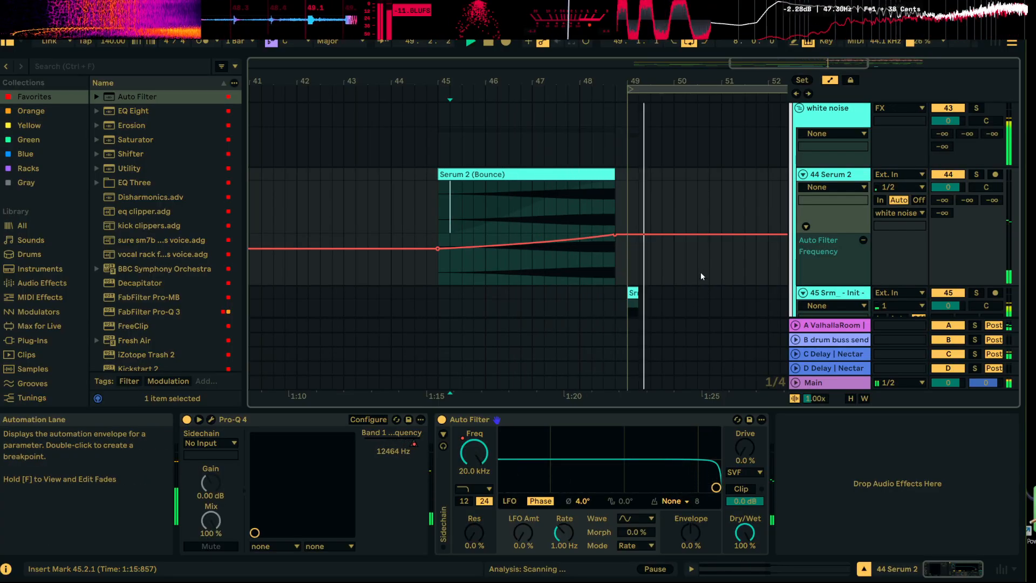
pyautogui.press('space')
# Trim the render clip at bar 49 to half a beat and play it back
pyautogui.moveTo(645, 81); pyautogui.dragTo(626, 156)
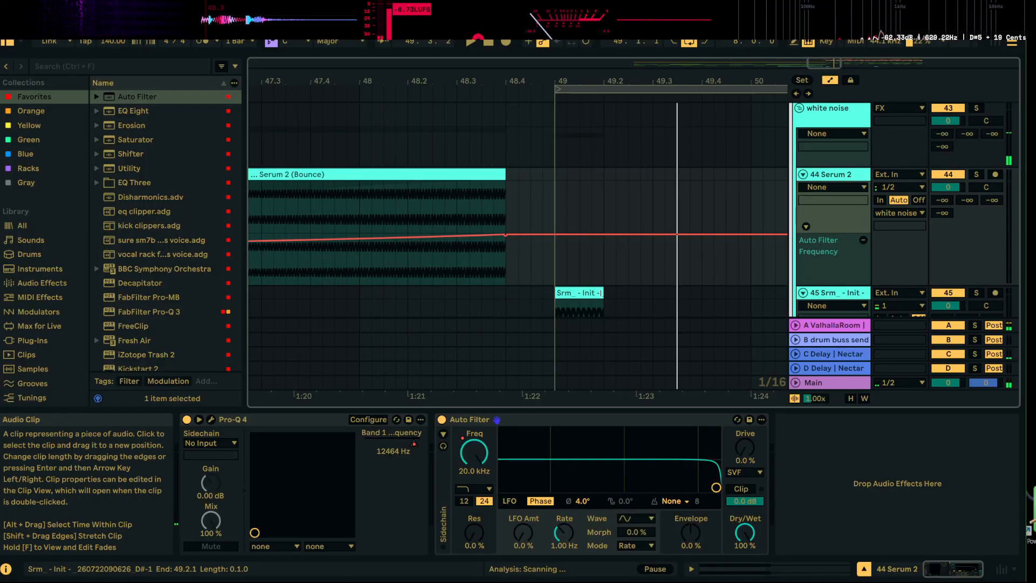
pyautogui.moveTo(603, 294); pyautogui.dragTo(580, 295)
pyautogui.press('space')
pyautogui.scroll(-1, 583, 292)
pyautogui.press('space')
pyautogui.press('space')
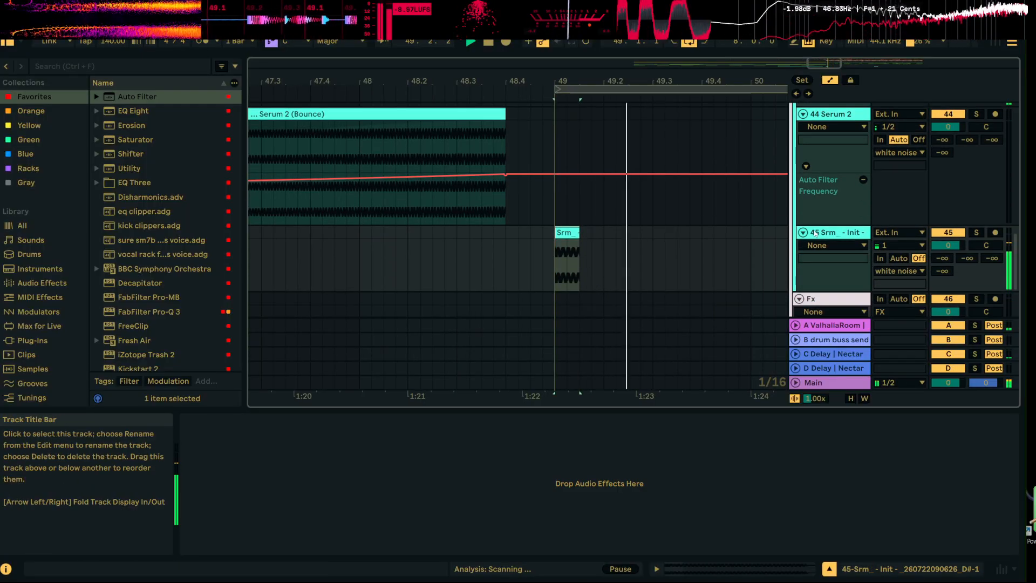
# Add Pro-Q 4 to the rendered white-noise track 45 and low-cut it at about 2705 Hz with a 24 dB/oct slope during playback
pyautogui.click(573, 233)
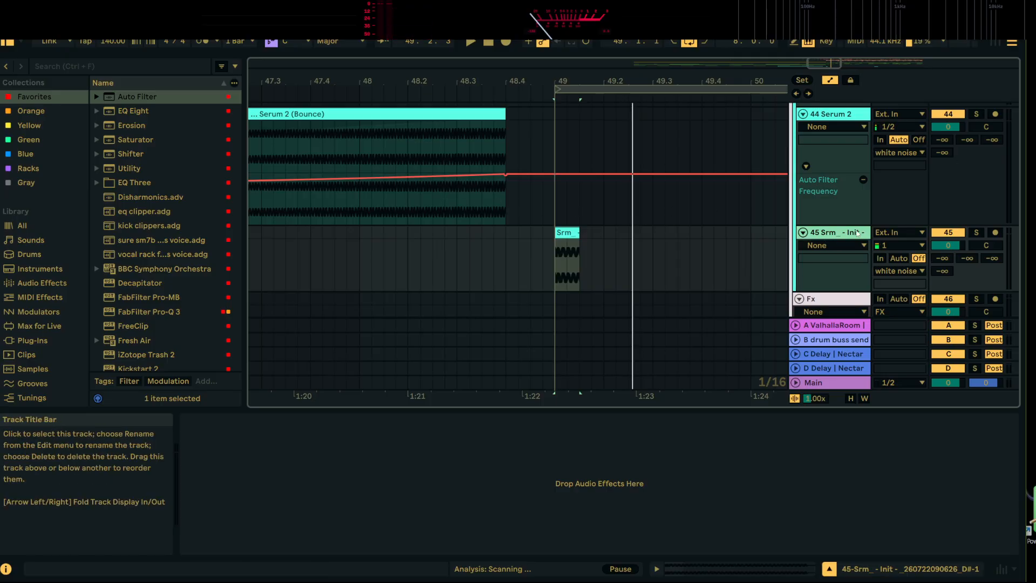
pyautogui.scroll(-6, 172, 324)
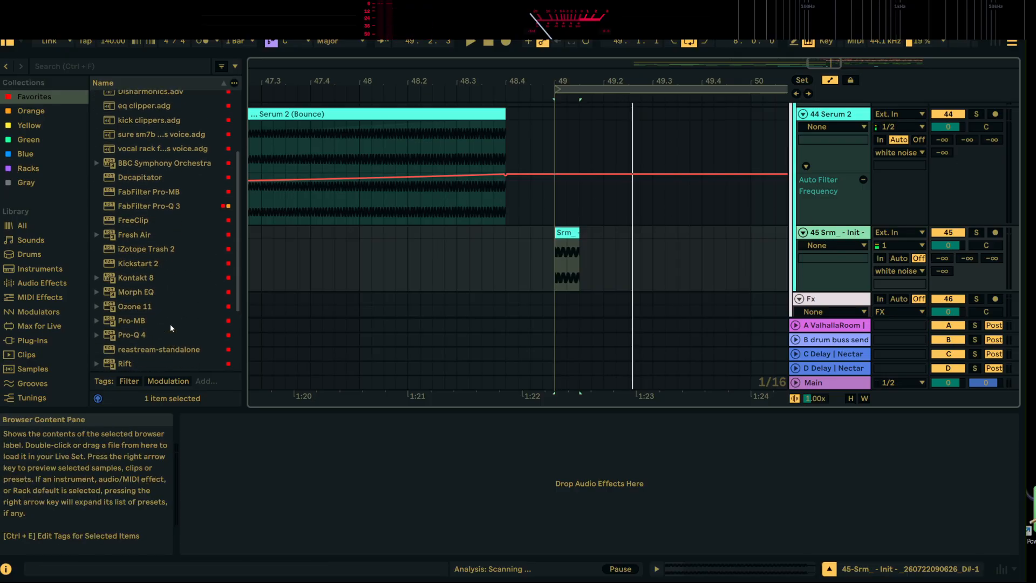
pyautogui.scroll(-1, 170, 316)
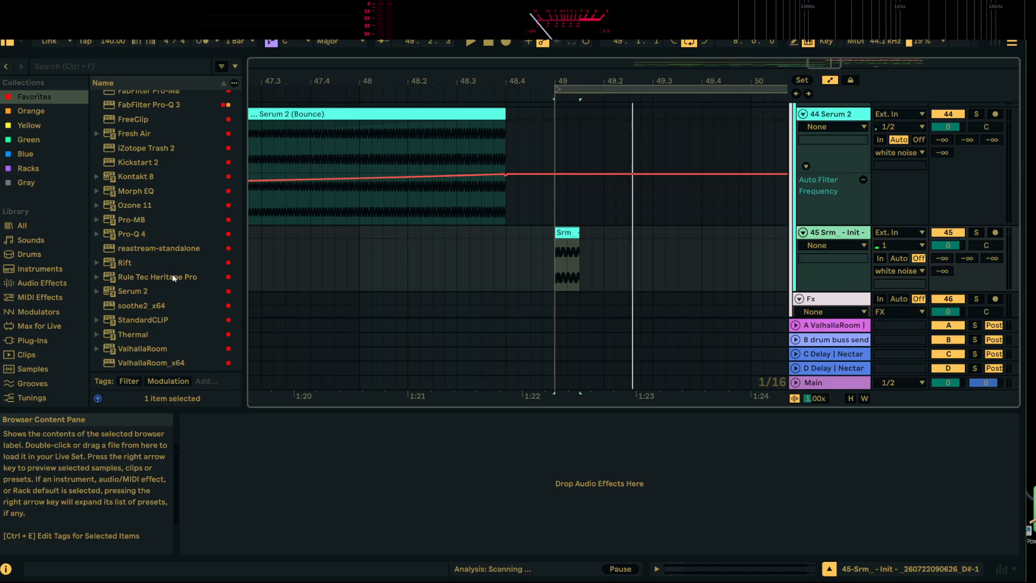
pyautogui.scroll(1, 160, 260)
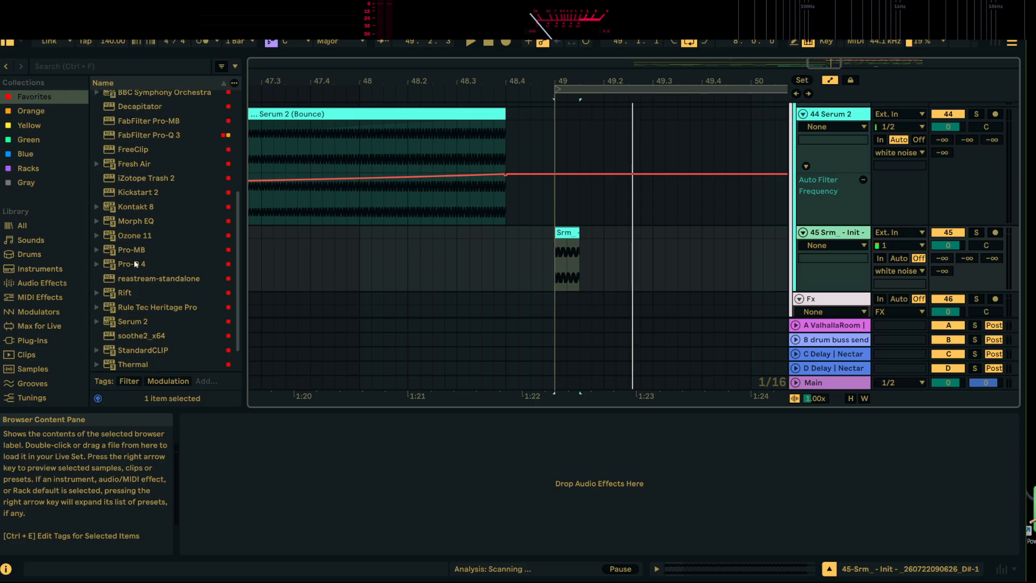
pyautogui.doubleClick(137, 264)
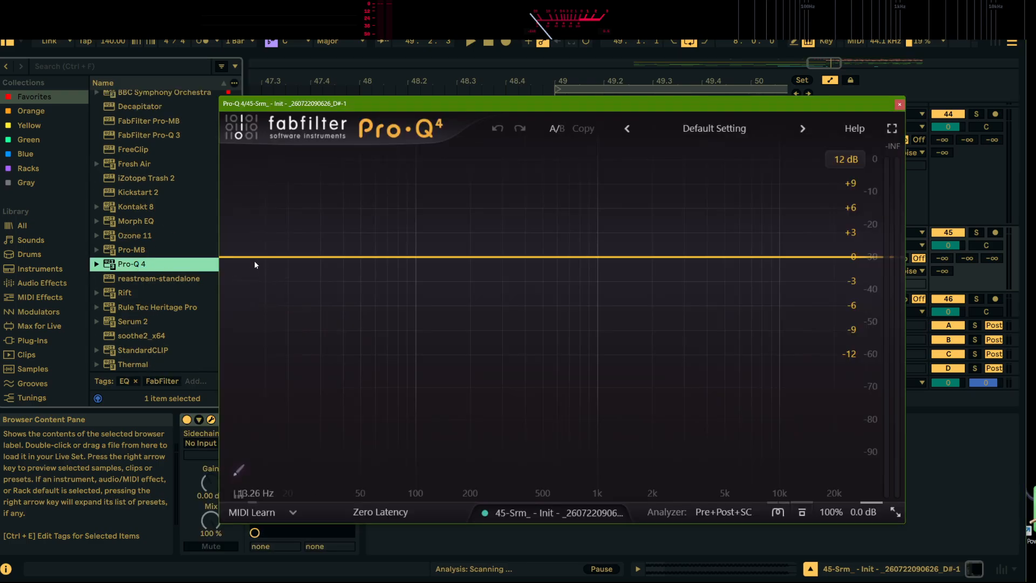
pyautogui.moveTo(255, 264); pyautogui.dragTo(675, 268)
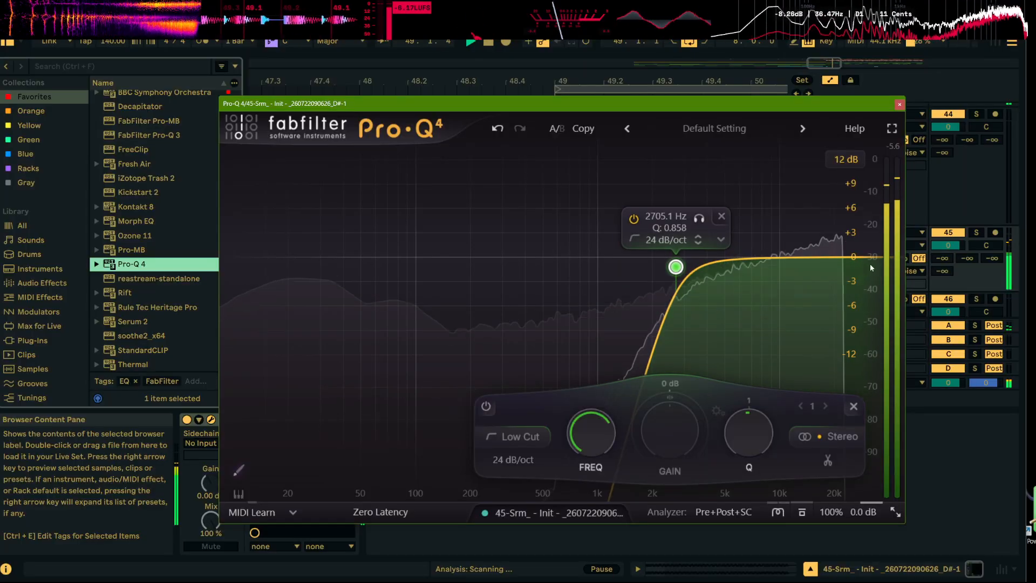
pyautogui.press('space')
# Add a 12 dB/oct high cut at about 23143 Hz and a high shelf of about +3.9 dB at 4545 Hz
pyautogui.moveTo(835, 257)
pyautogui.mouseDown()
pyautogui.moveTo(800, 242)
pyautogui.moveTo(854, 251)
pyautogui.mouseUp()
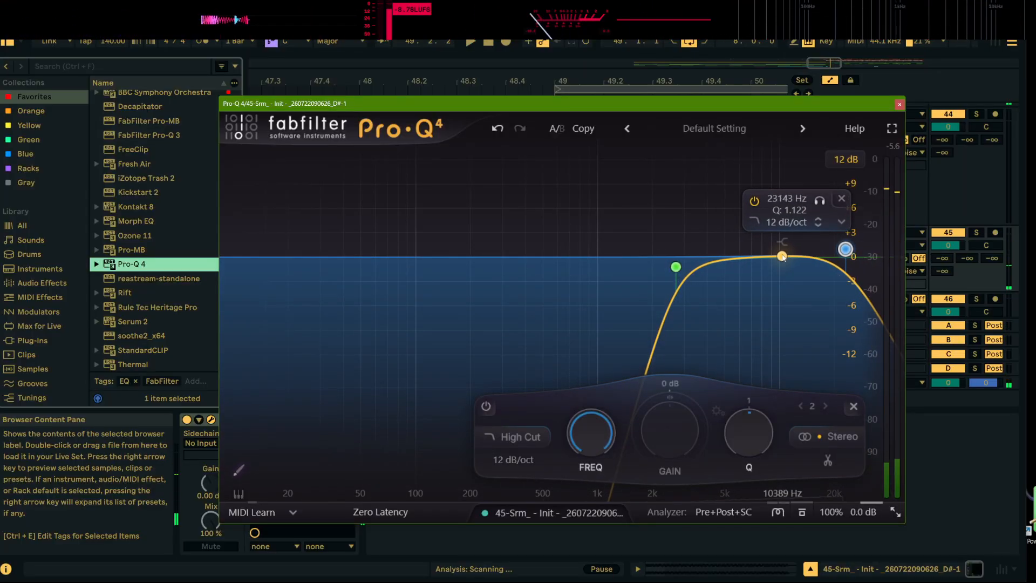
pyautogui.press('space')
pyautogui.moveTo(783, 257); pyautogui.dragTo(711, 212)
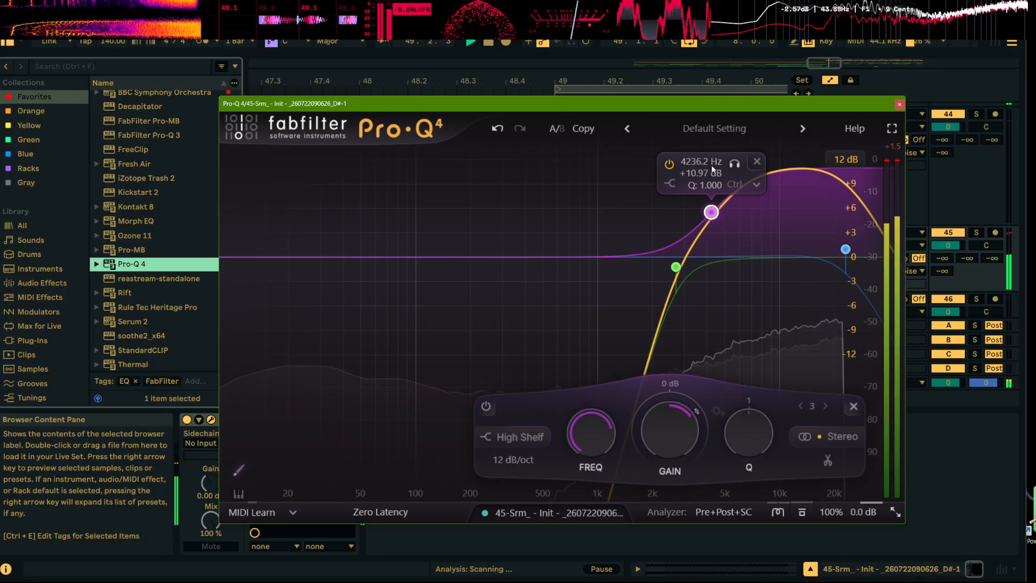
pyautogui.moveTo(712, 169); pyautogui.dragTo(717, 221)
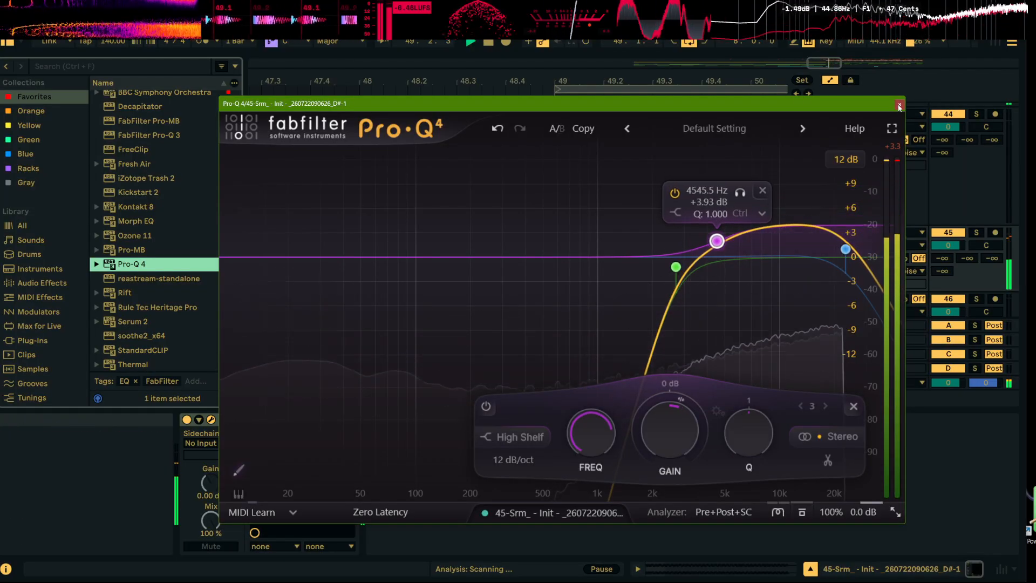
pyautogui.click(899, 106)
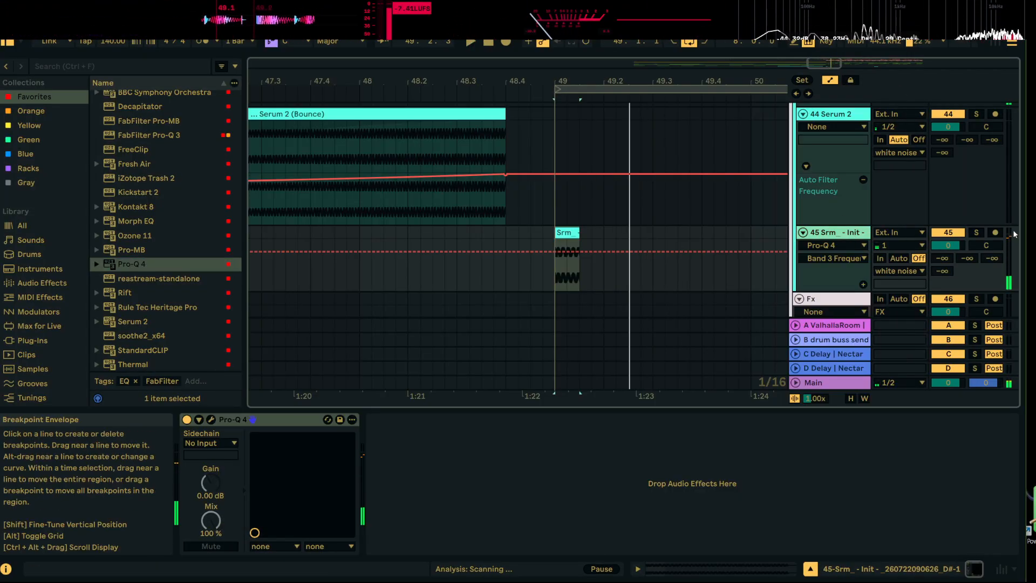
# Load Decapitator after the EQ on track 45 and lower its Drive while listening
pyautogui.scroll(4, 161, 193)
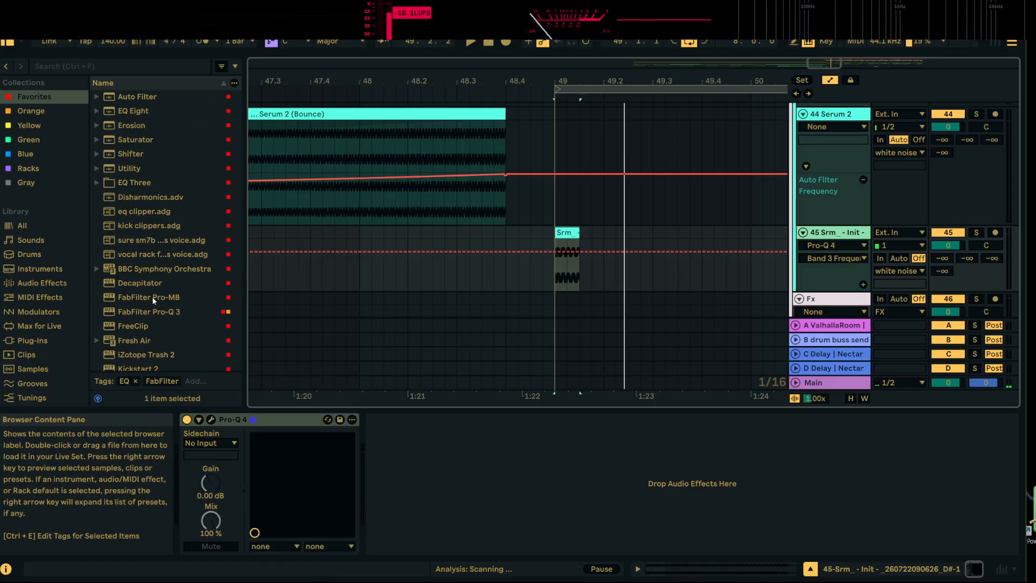
pyautogui.doubleClick(153, 283)
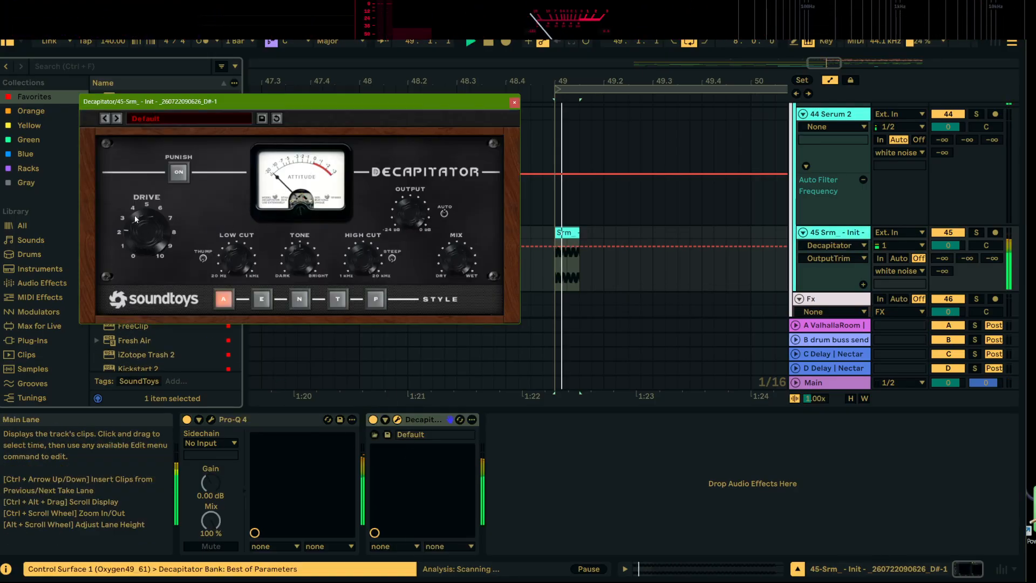
pyautogui.moveTo(143, 205); pyautogui.dragTo(147, 307)
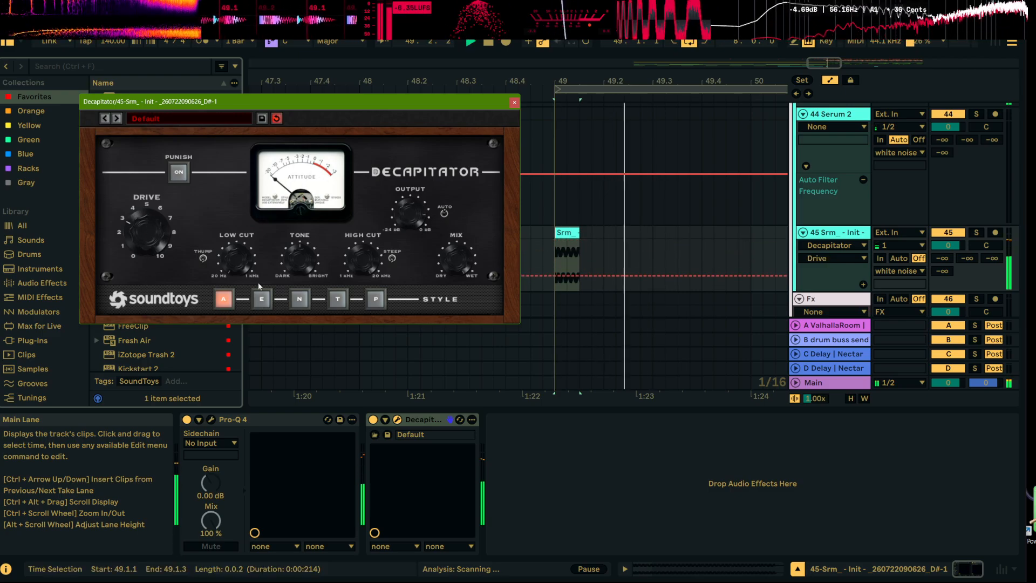
pyautogui.press('space')
pyautogui.click(515, 103)
# Load FreeClip after Decapitator on track 45 and set its Gain to 7.3 dB during playback
pyautogui.scroll(-3, 180, 283)
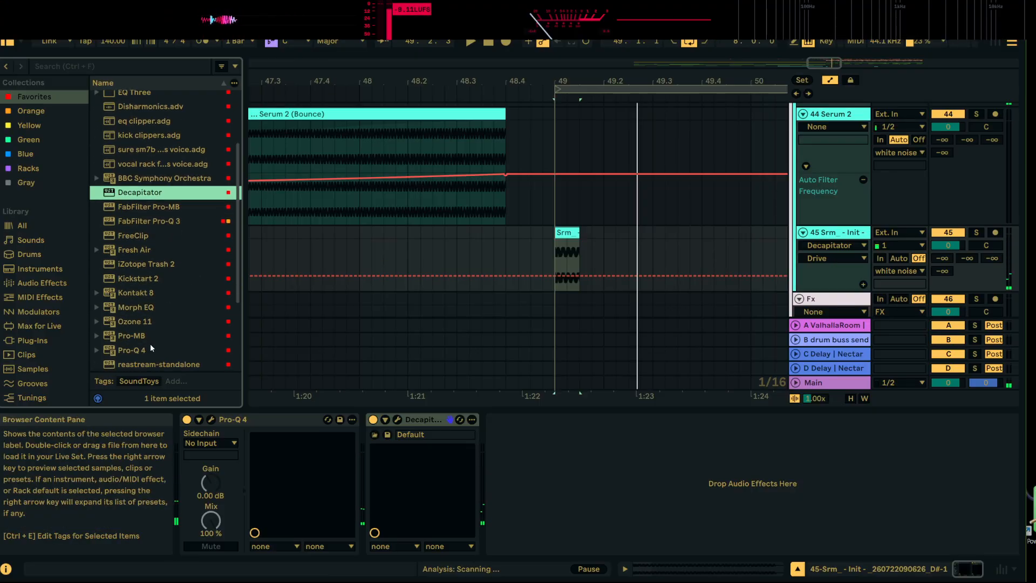
pyautogui.scroll(-5, 151, 345)
pyautogui.scroll(-3, 152, 293)
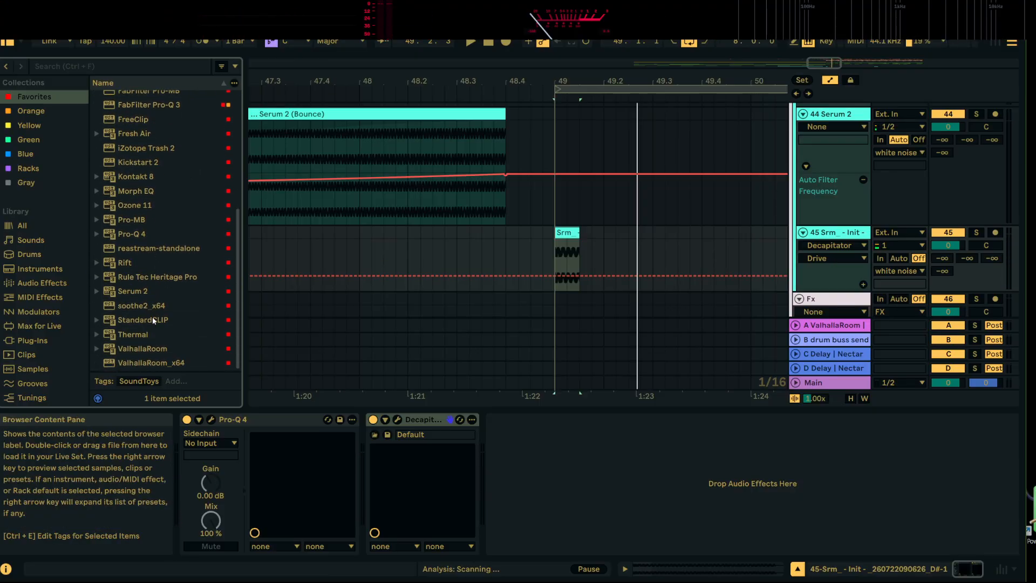
pyautogui.scroll(3, 154, 205)
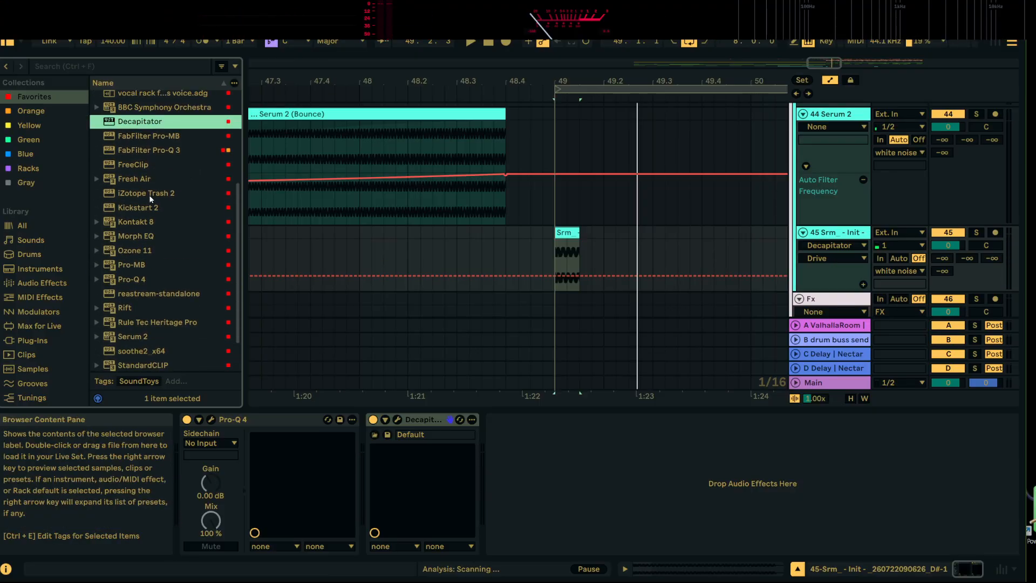
pyautogui.click(142, 165)
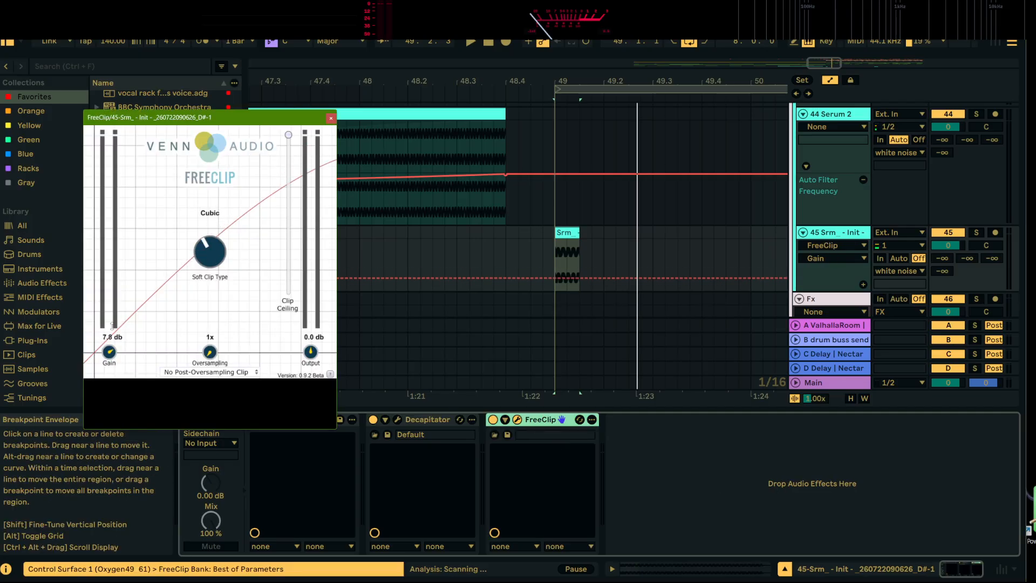
pyautogui.press('space')
pyautogui.moveTo(112, 353); pyautogui.dragTo(113, 379)
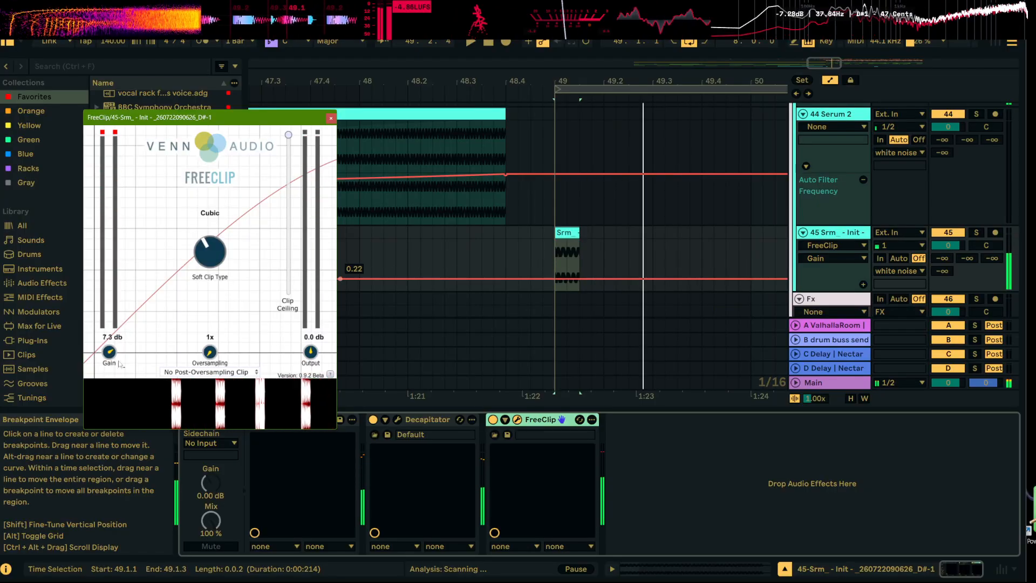
# Lower FreeClip's Clip Ceiling in two stages while listening to the bar 49 noise hit
pyautogui.moveTo(289, 135); pyautogui.dragTo(289, 151)
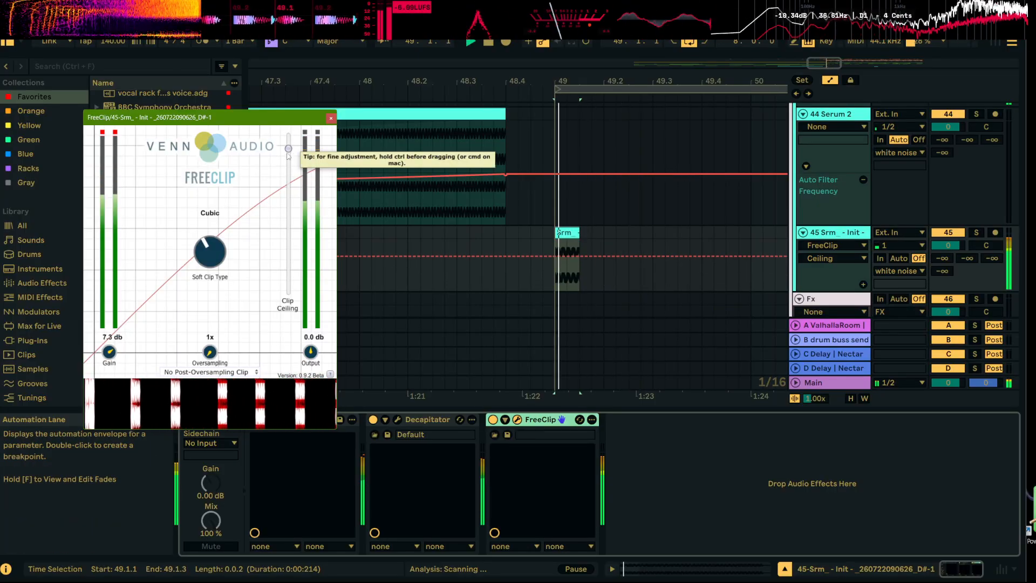
pyautogui.moveTo(290, 149); pyautogui.dragTo(296, 172)
pyautogui.press('space')
pyautogui.press('space')
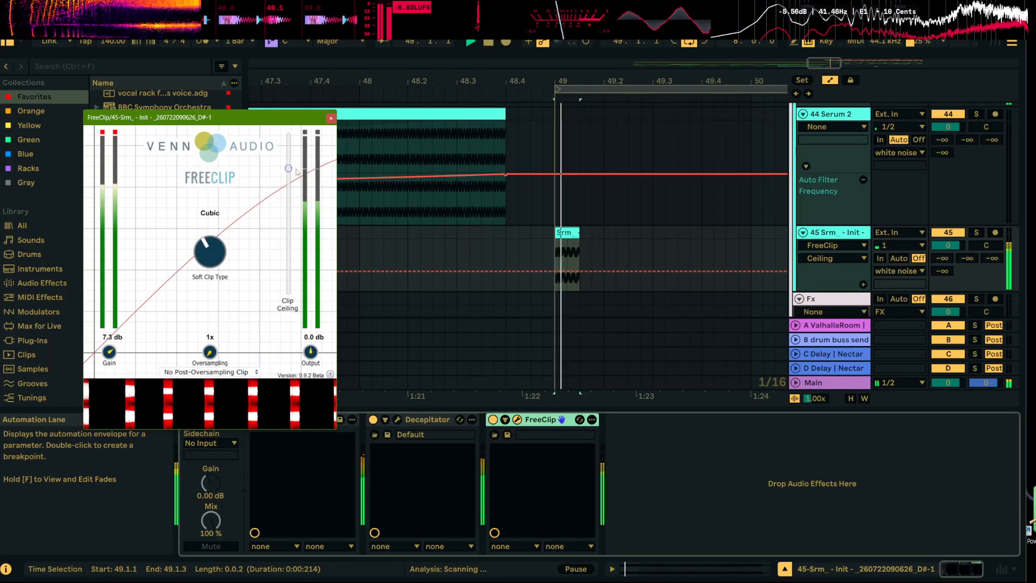
pyautogui.press('space')
pyautogui.click(331, 118)
# Play the build-up from bar 48, then shift the noise clip at bar 53 to span 52.4.1 to 53.1.1 and play it back
pyautogui.click(363, 239)
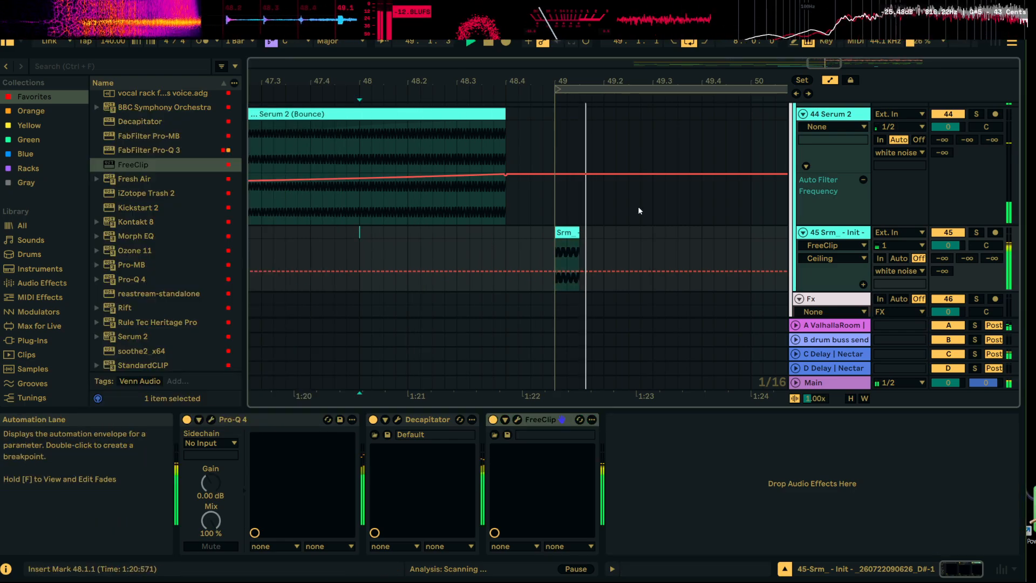
pyautogui.moveTo(637, 82); pyautogui.dragTo(394, 86)
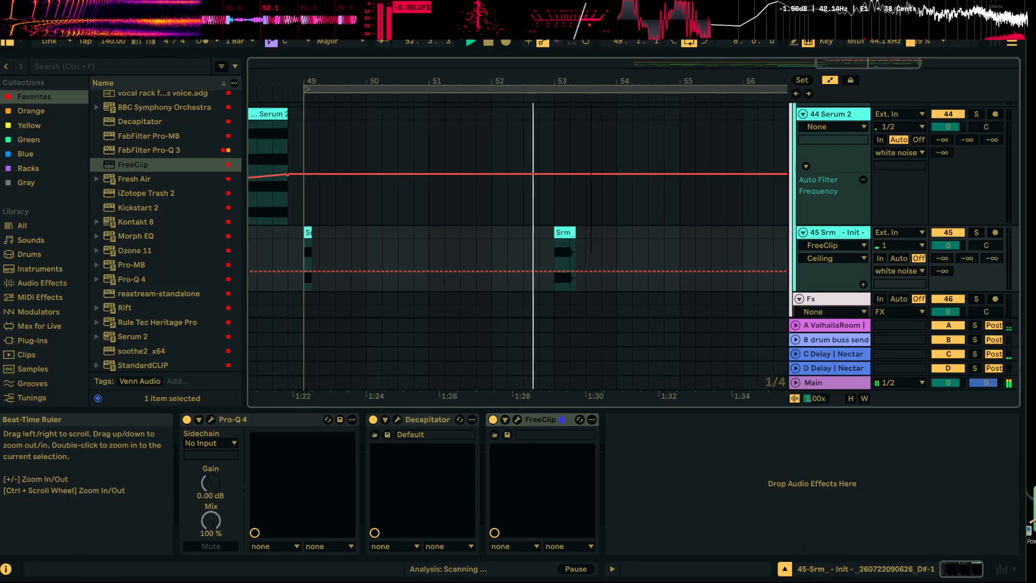
pyautogui.press('space')
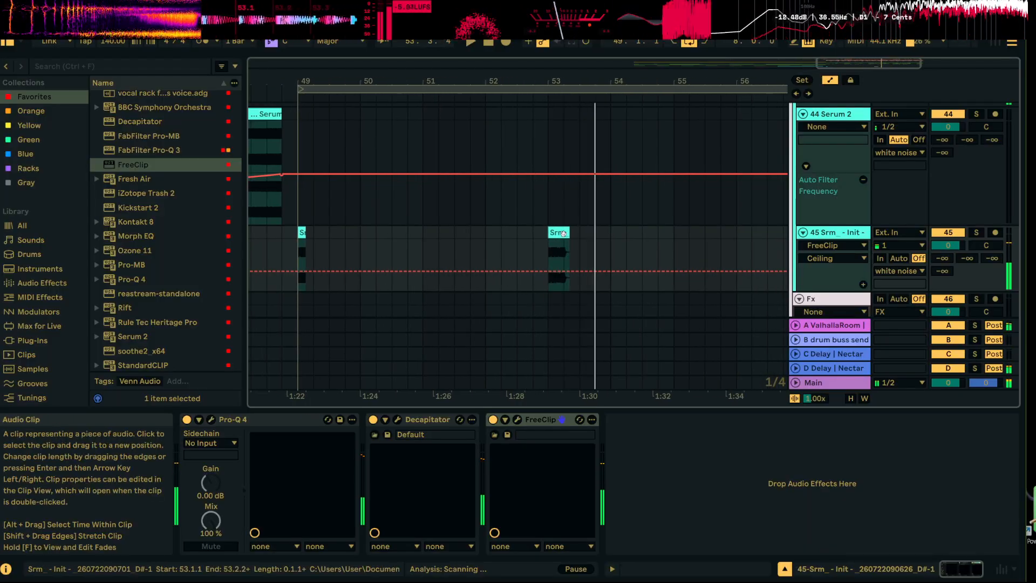
pyautogui.press('space')
pyautogui.moveTo(565, 232); pyautogui.dragTo(547, 232)
pyautogui.press('space')
pyautogui.press('space')
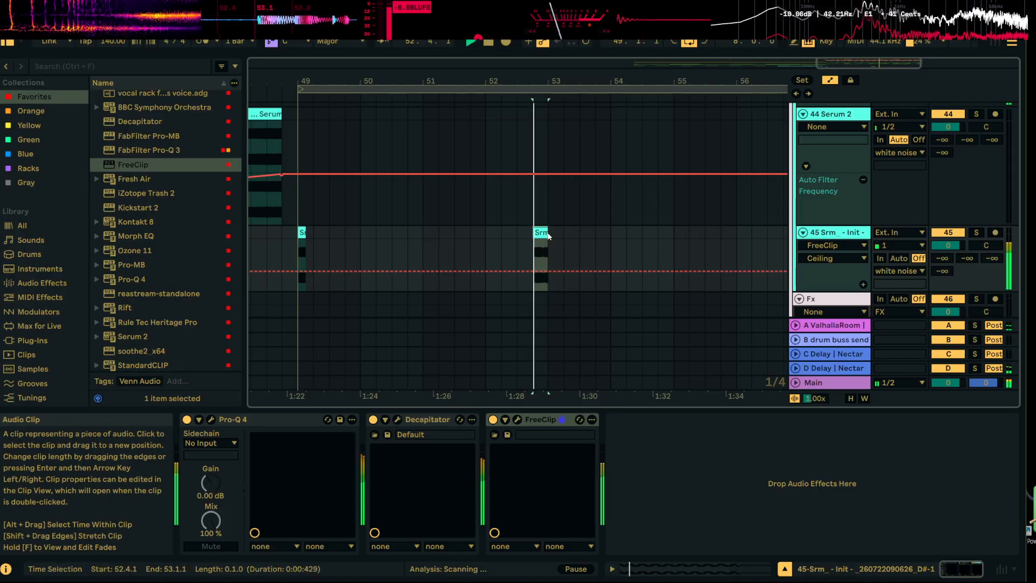
# Set the gain of the noise clip before bar 53 to -6.8 dB and play it back
pyautogui.doubleClick(541, 233)
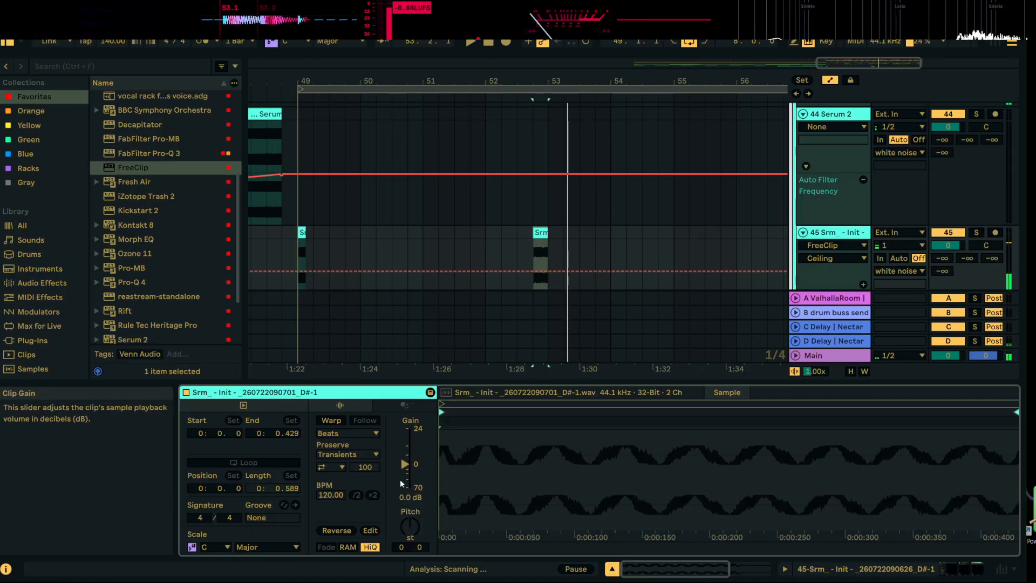
pyautogui.press('space')
pyautogui.moveTo(405, 465); pyautogui.dragTo(406, 473)
pyautogui.press('space')
pyautogui.press('space')
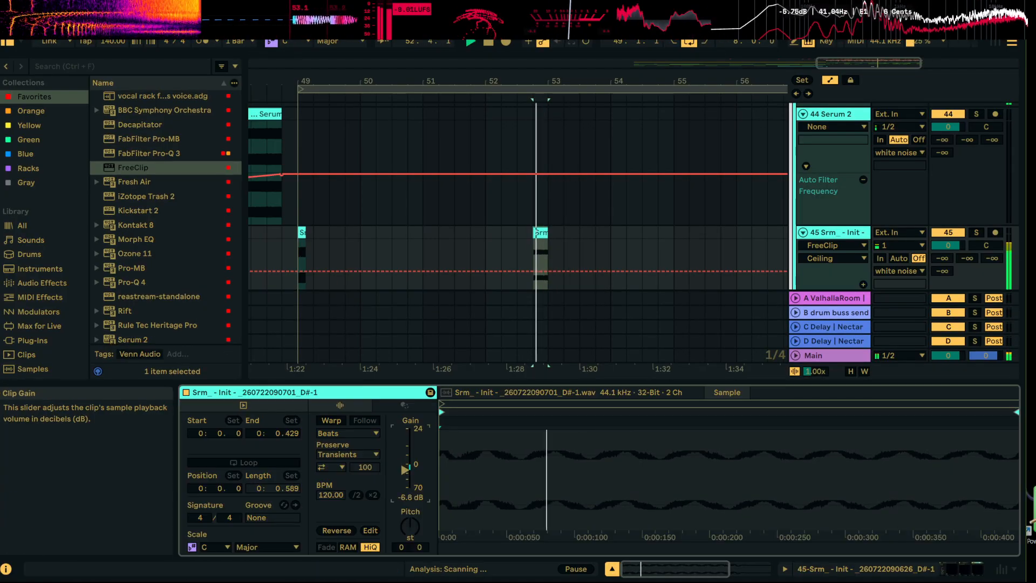
# Set the gain of the noise clip at bar 49 to -5.3 dB and play it back
pyautogui.click(298, 249)
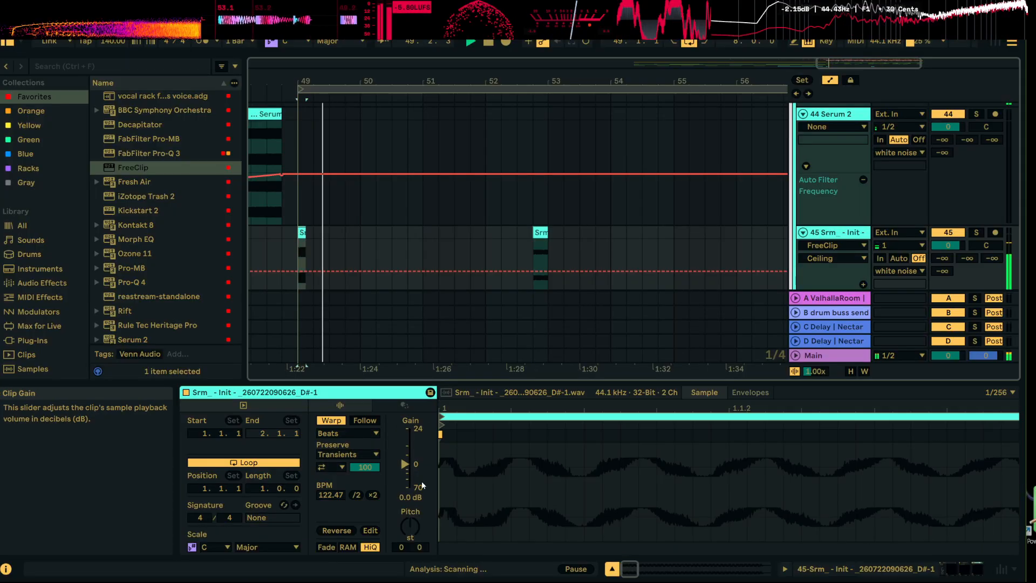
pyautogui.moveTo(404, 468); pyautogui.dragTo(405, 474)
pyautogui.press('space')
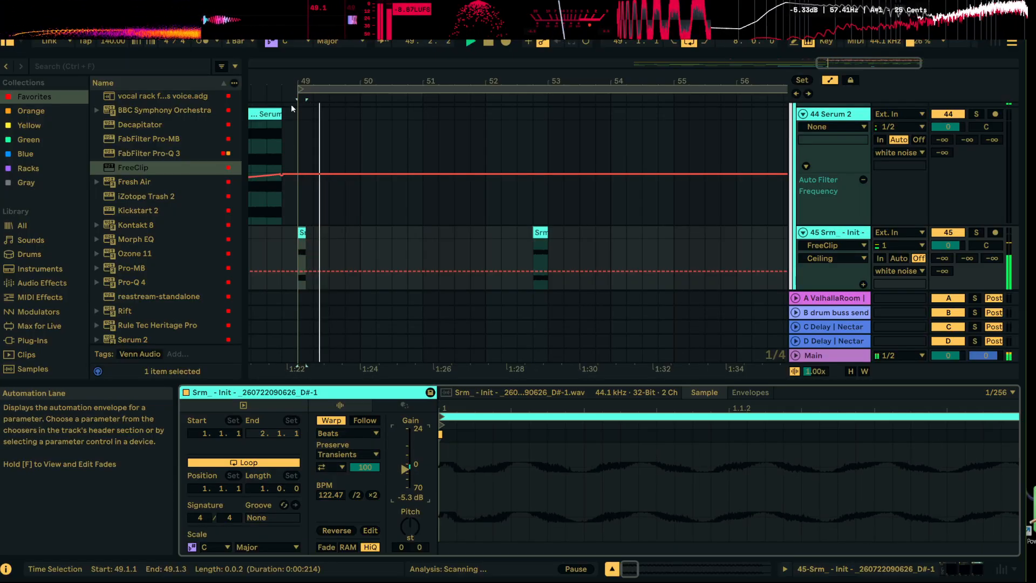
pyautogui.press('space')
# Hide the automation, give the noise clip at bar 49 a curved fade-in and play back from bar 48
pyautogui.moveTo(303, 81); pyautogui.dragTo(303, 135)
pyautogui.click(830, 81)
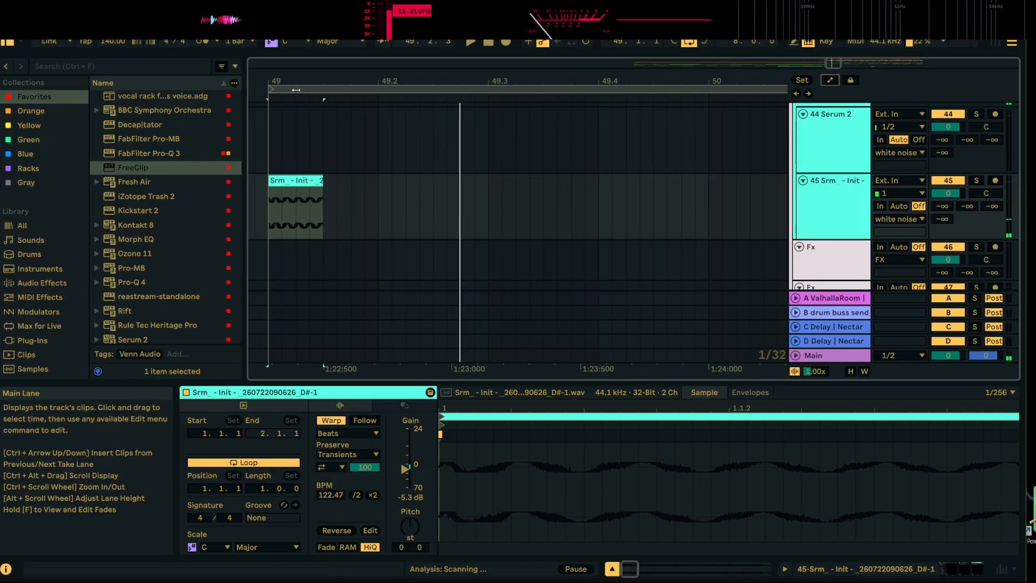
pyautogui.moveTo(302, 81); pyautogui.dragTo(460, 89)
pyautogui.moveTo(424, 189); pyautogui.dragTo(471, 190)
pyautogui.press('space')
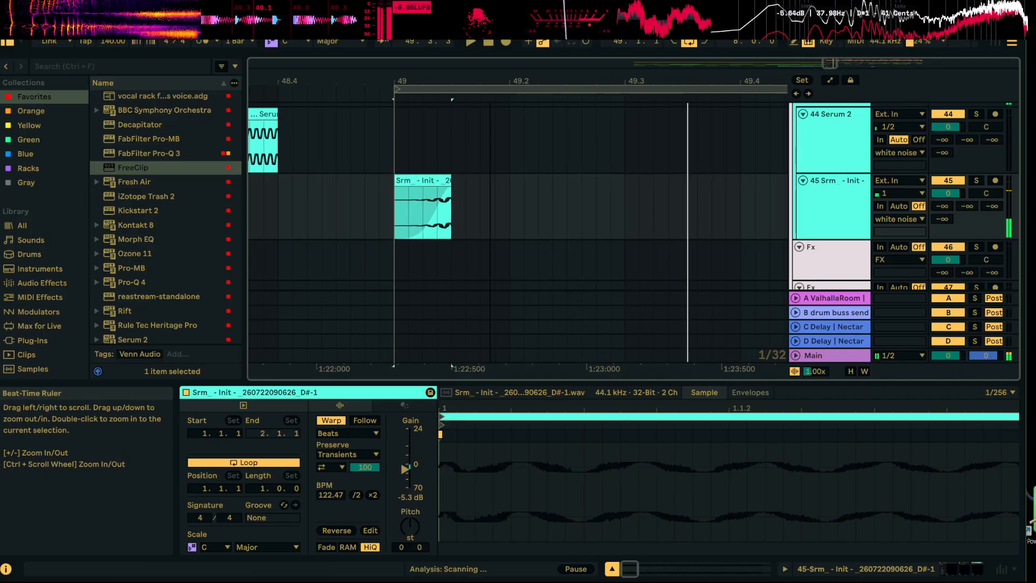
pyautogui.moveTo(481, 87); pyautogui.dragTo(396, 133)
pyautogui.press('space')
pyautogui.click(352, 211)
pyautogui.press('space')
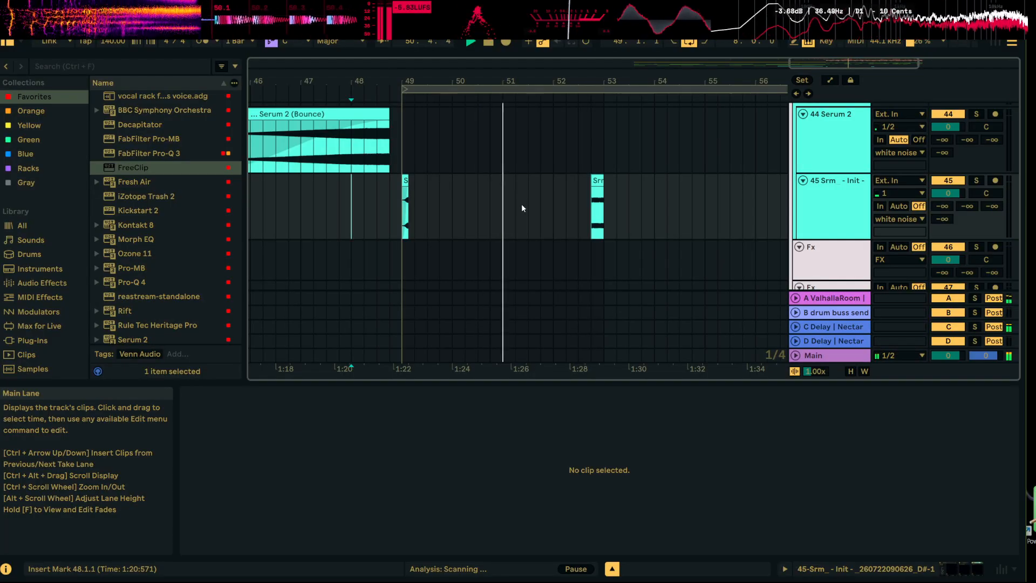
# Copy the faded noise clip from bar 49 to bar 55 on the same track
pyautogui.moveTo(619, 82); pyautogui.dragTo(594, 54)
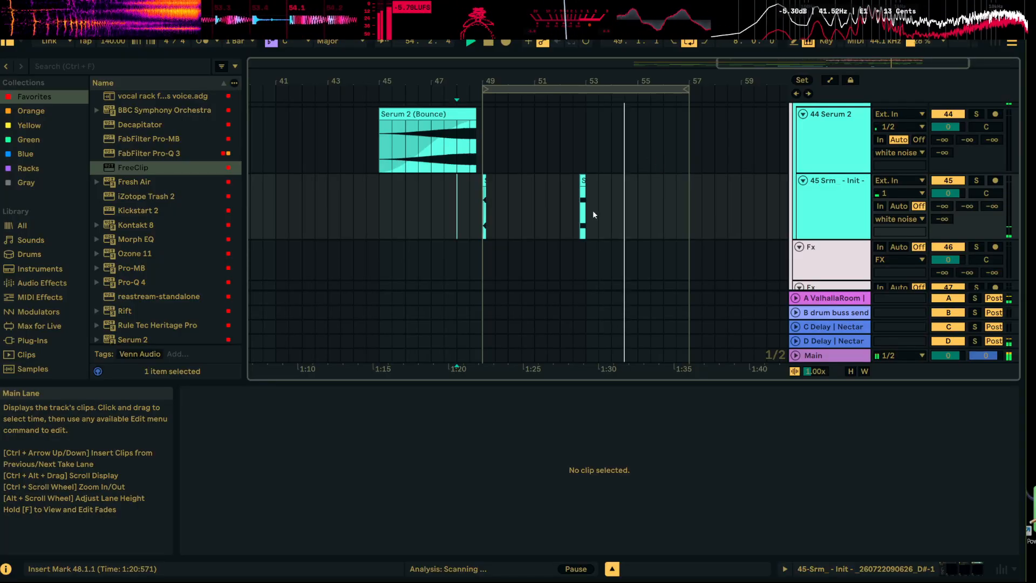
pyautogui.moveTo(492, 198); pyautogui.dragTo(484, 199)
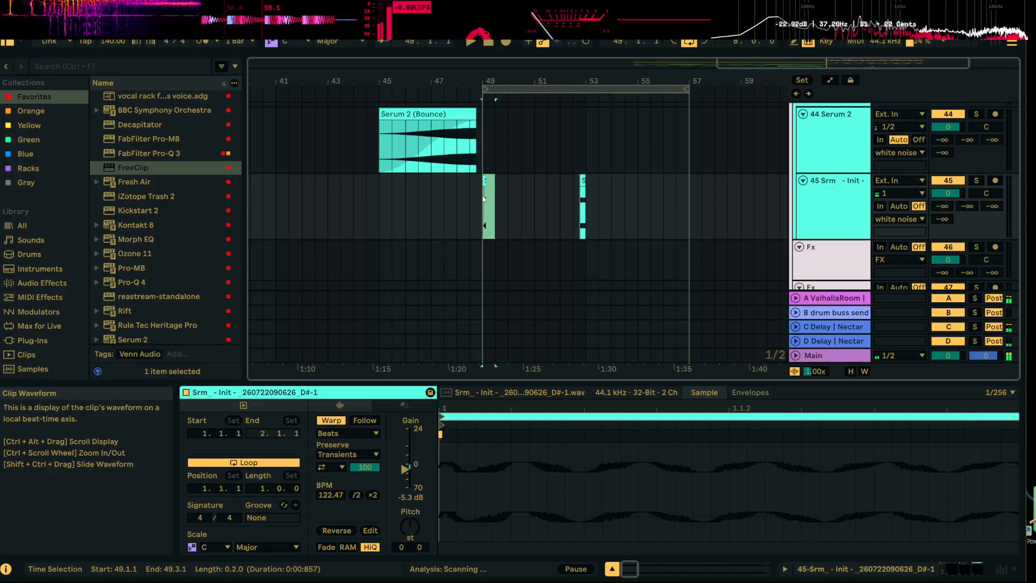
pyautogui.click(637, 199)
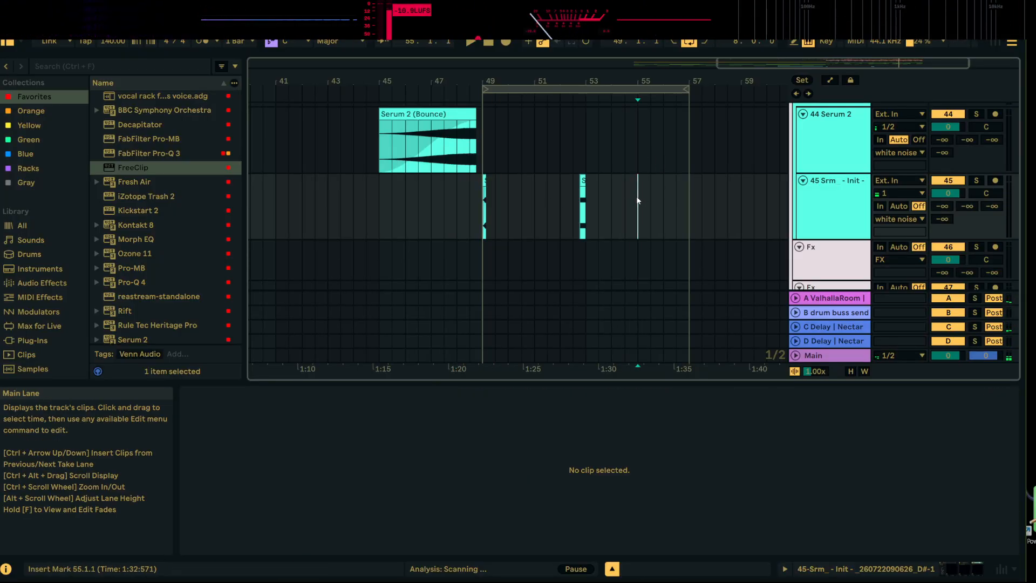
pyautogui.hotkey('ctrl', 'v')
pyautogui.press('space')
pyautogui.moveTo(641, 80); pyautogui.dragTo(576, 203)
pyautogui.click(629, 206)
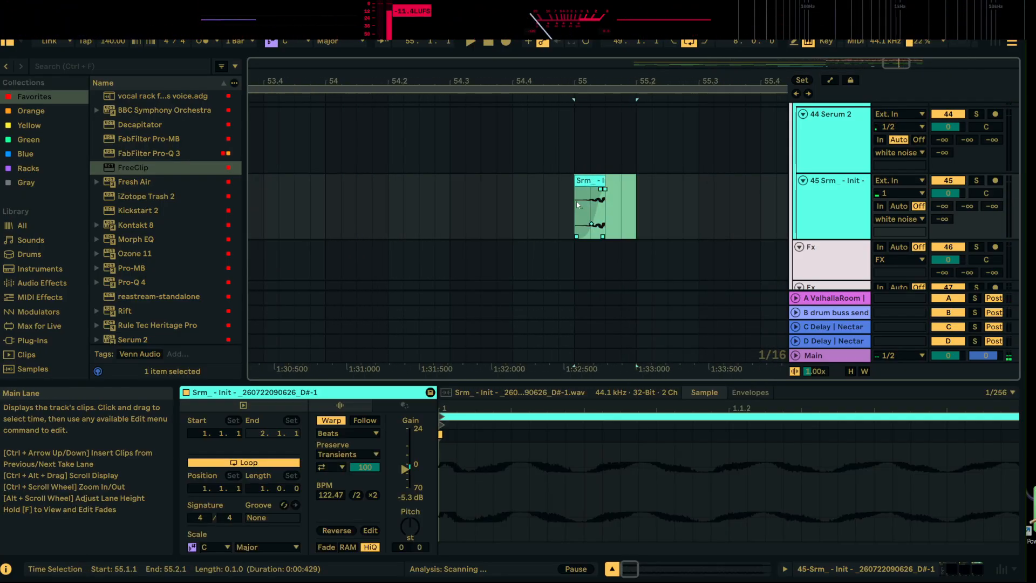
# Duplicate the faded noise clip at bar 55 to beat 55.2 and play the pair back
pyautogui.hotkey('ctrl', 'd')
pyautogui.click(578, 215)
pyautogui.press('space')
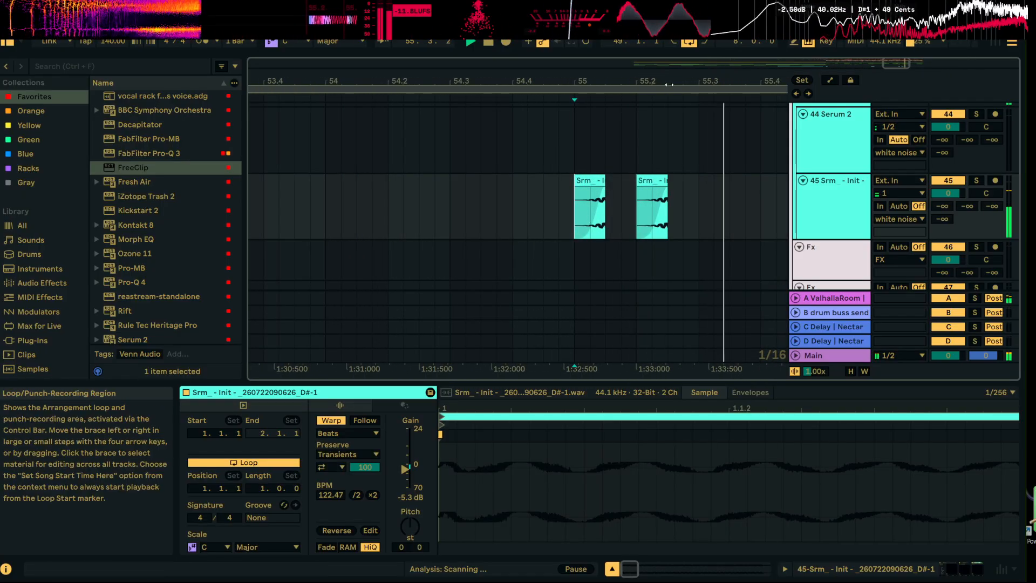
pyautogui.press('space')
pyautogui.moveTo(675, 90); pyautogui.dragTo(648, 77)
pyautogui.press('space')
pyautogui.click(658, 203)
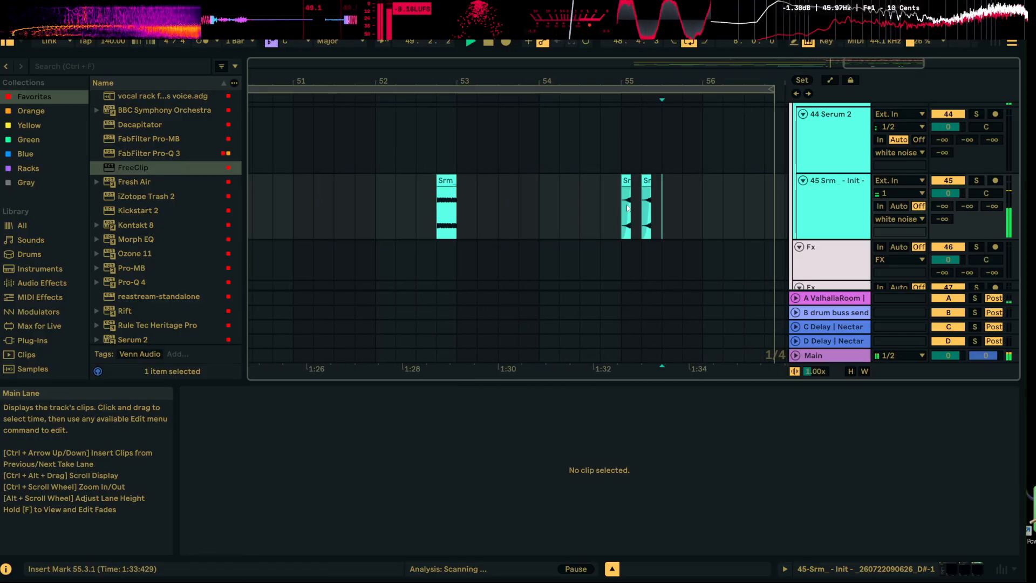
pyautogui.click(628, 200)
pyautogui.press('space')
pyautogui.press('space')
pyautogui.moveTo(747, 75); pyautogui.dragTo(619, 62)
pyautogui.press('space')
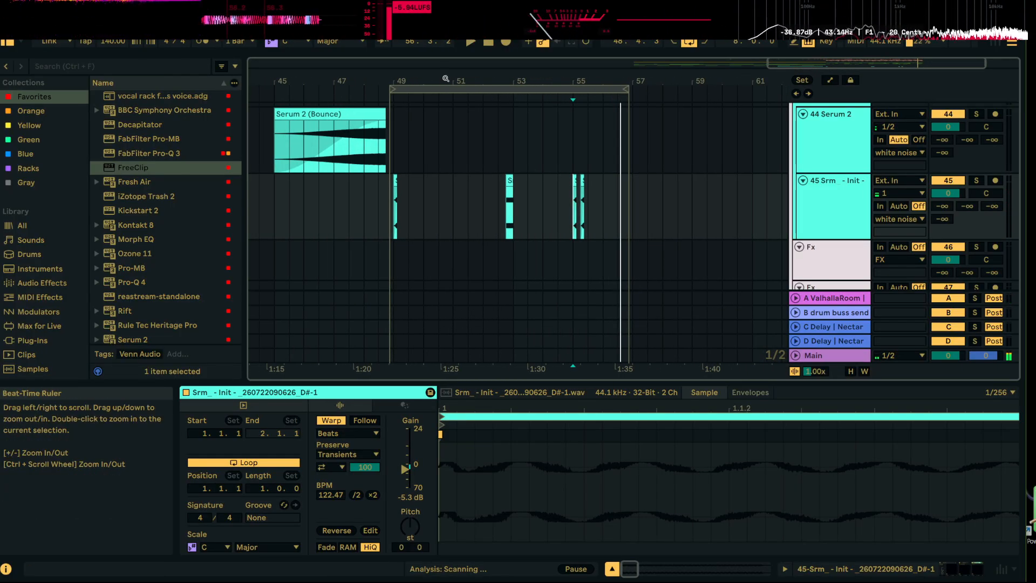
# Start playback from bar 33 and fold the white noise group
pyautogui.moveTo(446, 79)
pyautogui.mouseDown()
pyautogui.moveTo(629, 65)
pyautogui.moveTo(442, 86)
pyautogui.mouseUp()
pyautogui.press('space')
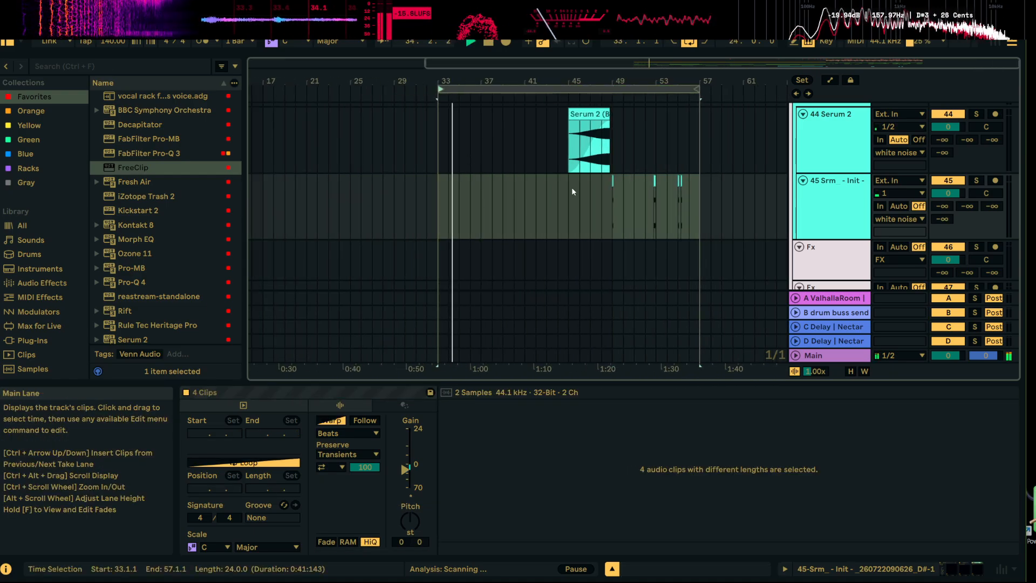
pyautogui.scroll(3, 734, 210)
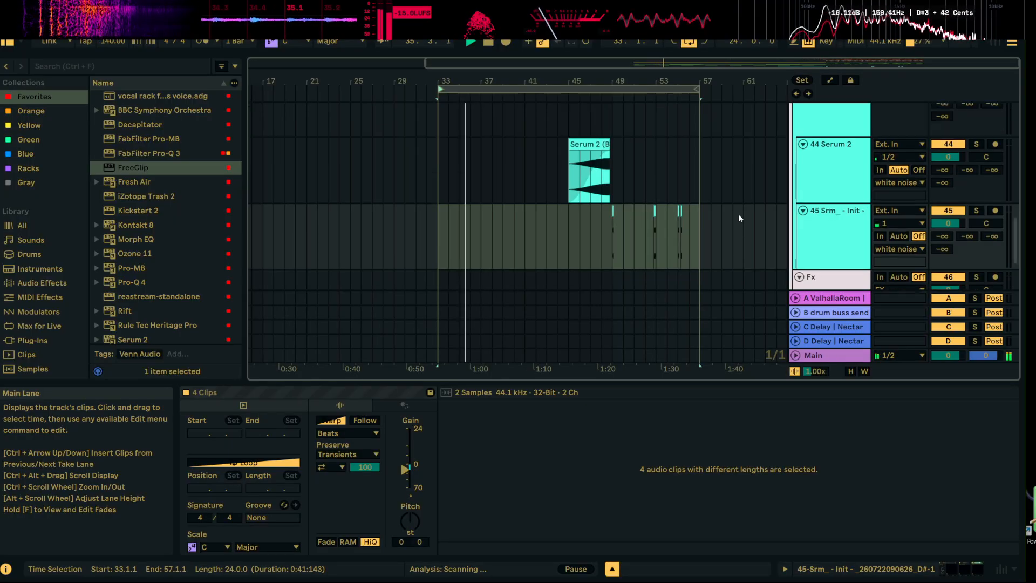
pyautogui.click(799, 123)
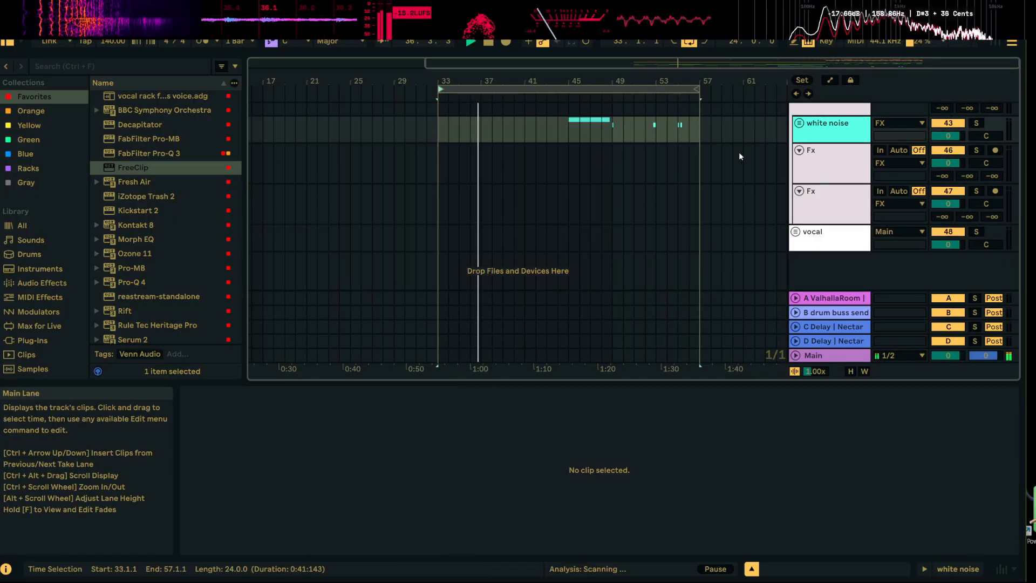
# Look through the bass, drum, melodic and FX tracks while the section from bar 33 plays
pyautogui.scroll(6, 753, 183)
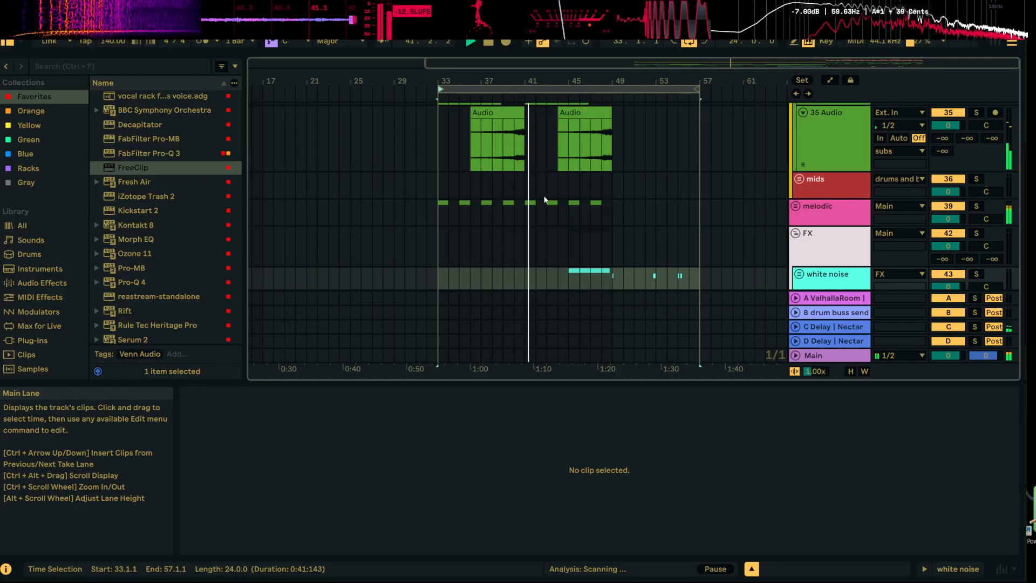
pyautogui.scroll(5, 687, 177)
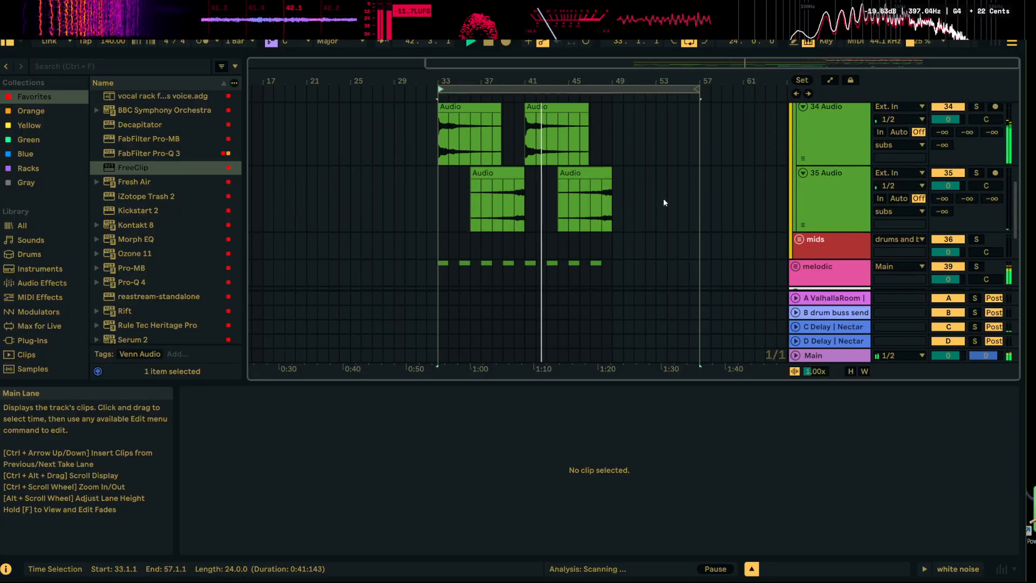
pyautogui.scroll(-3, 672, 168)
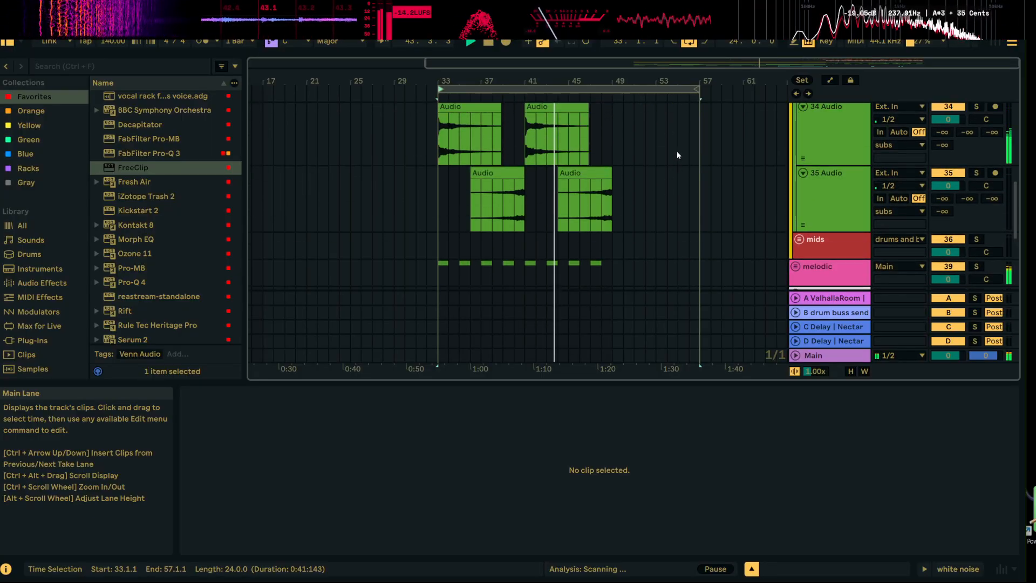
pyautogui.scroll(4, 681, 161)
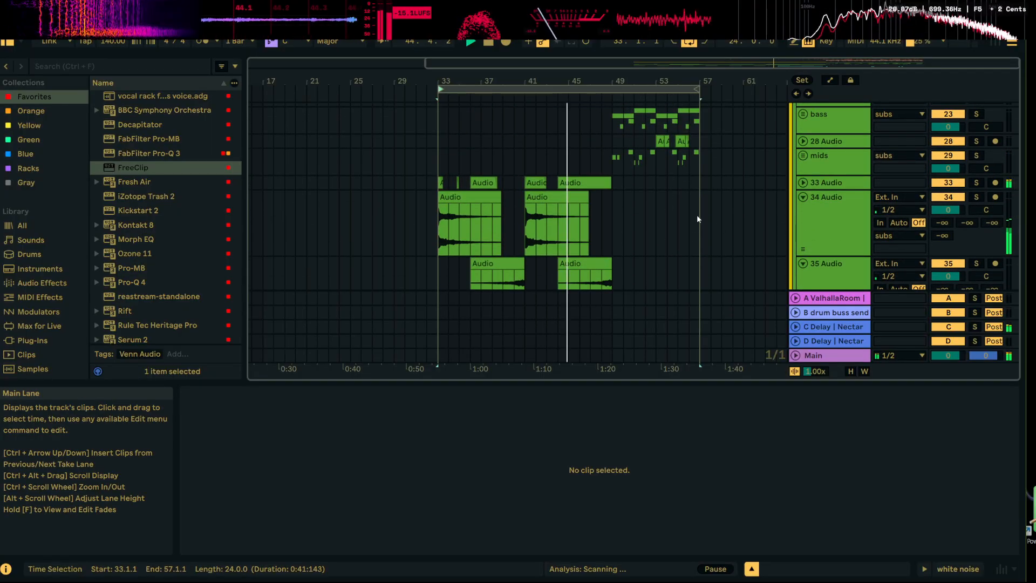
pyautogui.scroll(8, 698, 219)
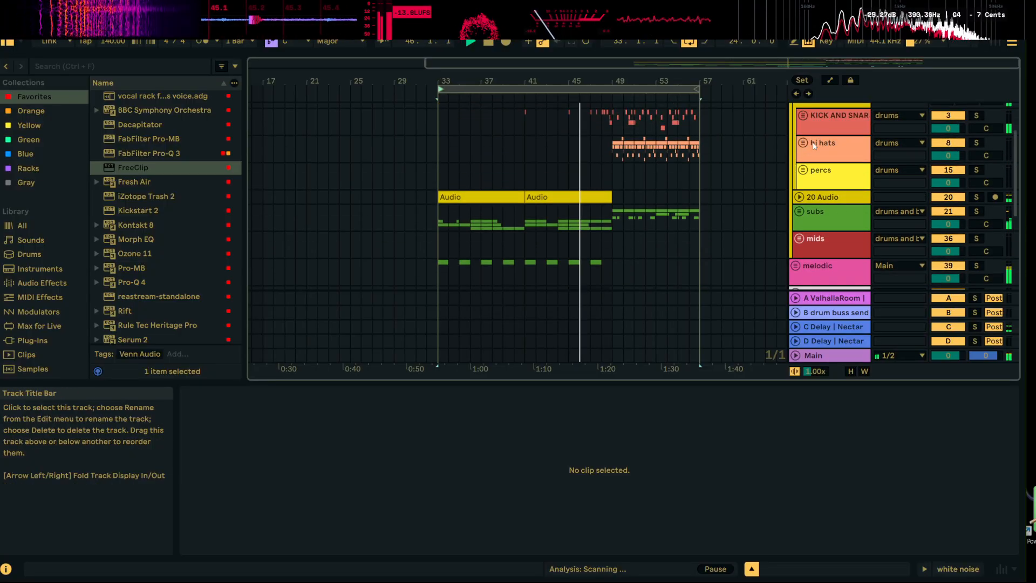
pyautogui.scroll(-3, 742, 197)
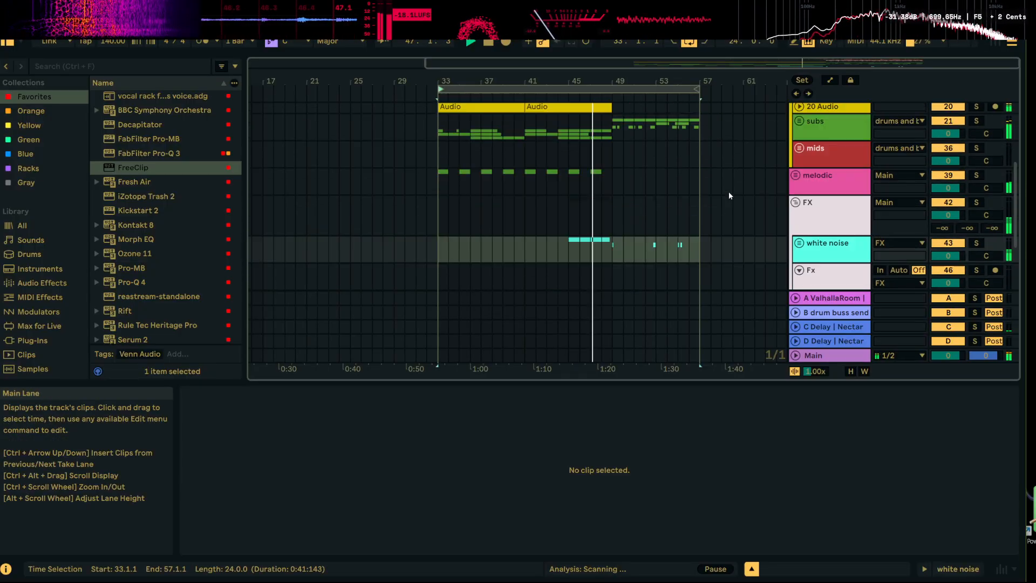
pyautogui.scroll(6, 729, 192)
pyautogui.scroll(-6, 766, 196)
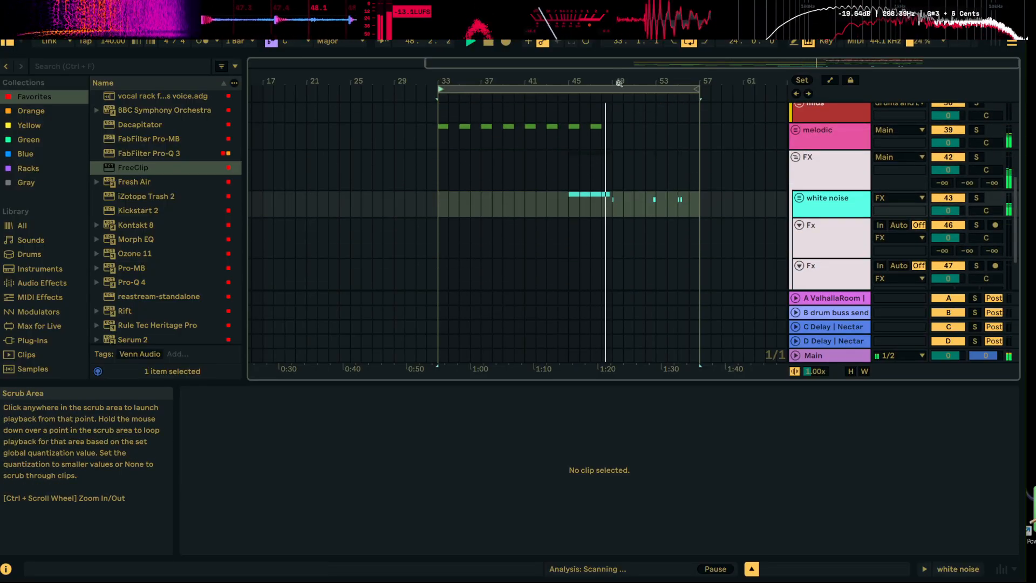
# Unfold the subs group and track 33 Audio, and play back its last hits before bar 49
pyautogui.moveTo(616, 81); pyautogui.dragTo(616, 134)
pyautogui.scroll(4, 595, 160)
pyautogui.scroll(-1, 637, 202)
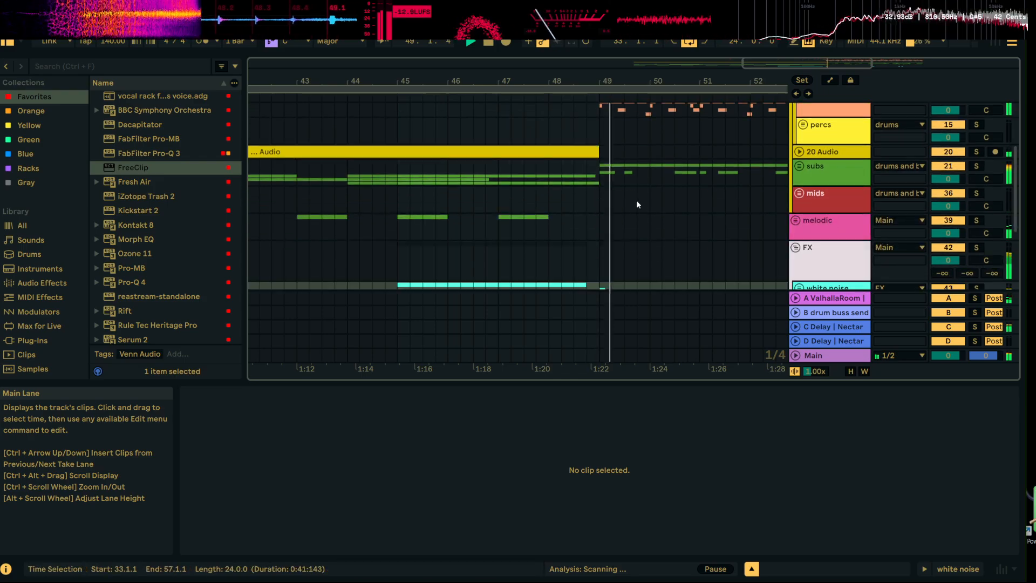
pyautogui.click(797, 164)
pyautogui.scroll(-3, 627, 232)
pyautogui.scroll(-5, 627, 232)
pyautogui.scroll(4, 600, 200)
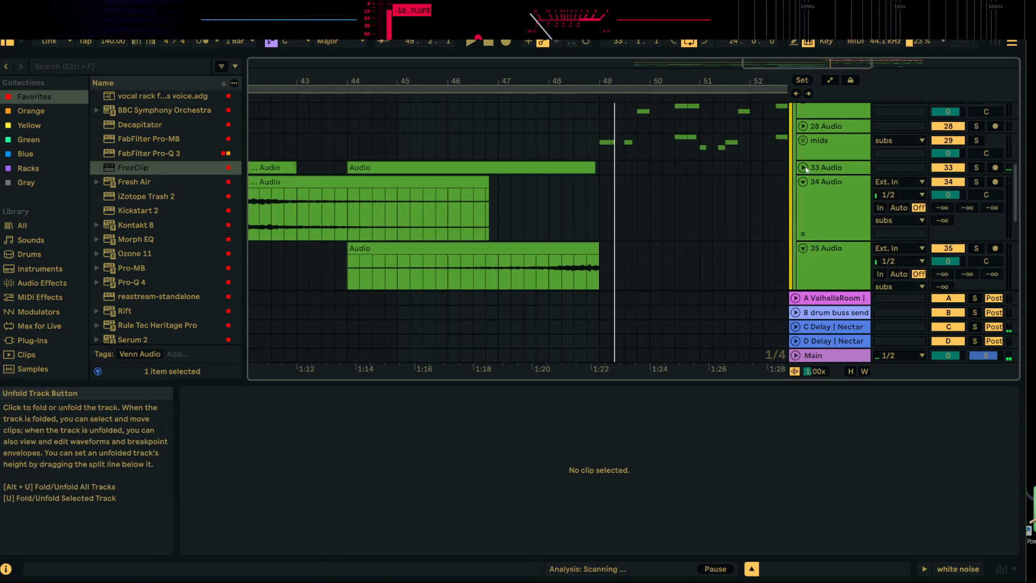
pyautogui.click(803, 167)
pyautogui.scroll(-3, 641, 186)
pyautogui.click(574, 155)
pyautogui.press('space')
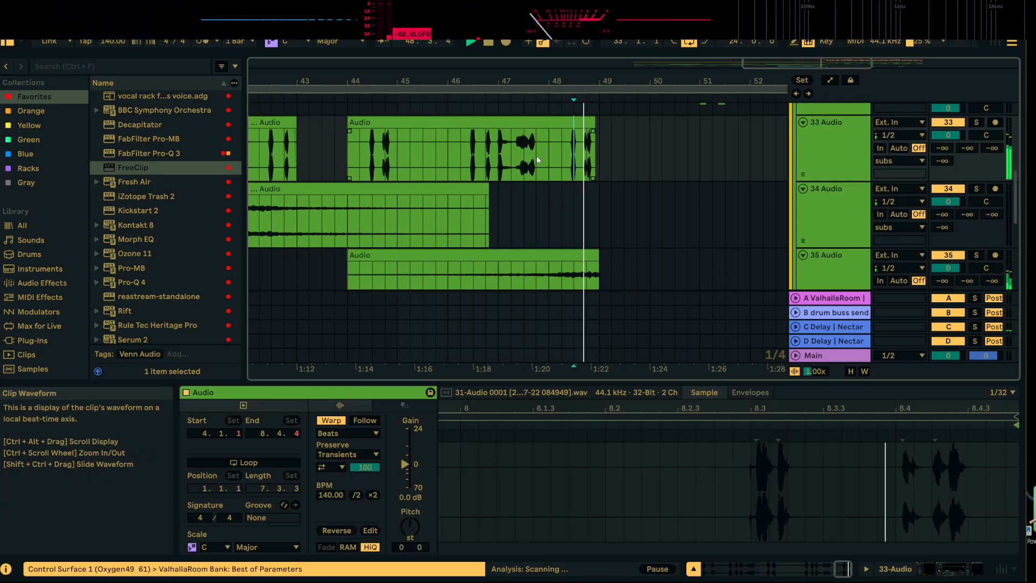
# Split out the first beat of bar 47 on track 33 Audio and transpose it by +1 semitone
pyautogui.click(484, 157)
pyautogui.click(498, 156)
pyautogui.press('space')
pyautogui.press('space')
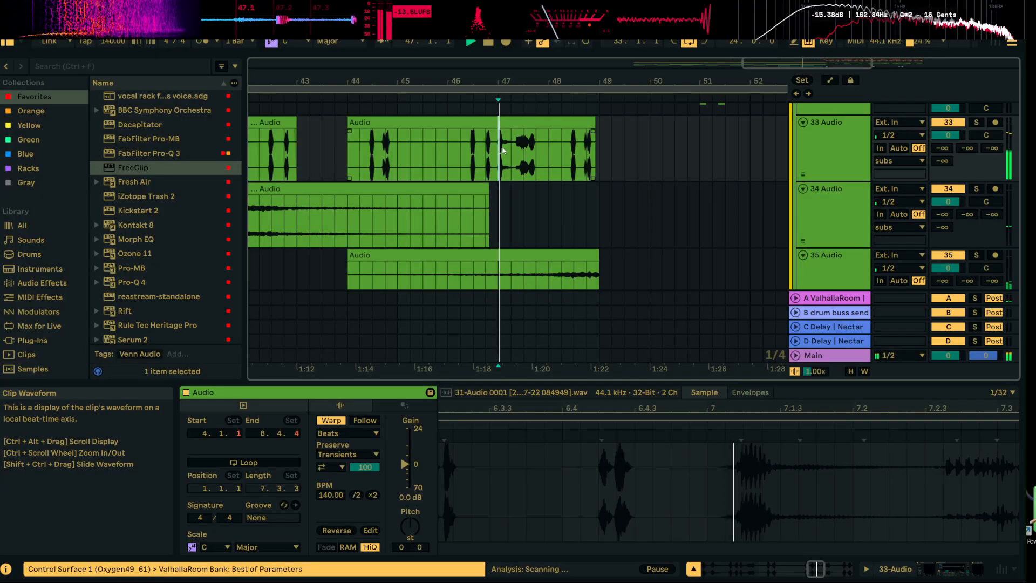
pyautogui.moveTo(498, 82); pyautogui.dragTo(499, 102)
pyautogui.press('space')
pyautogui.moveTo(499, 144); pyautogui.dragTo(528, 136)
pyautogui.hotkey('ctrl', 'e')
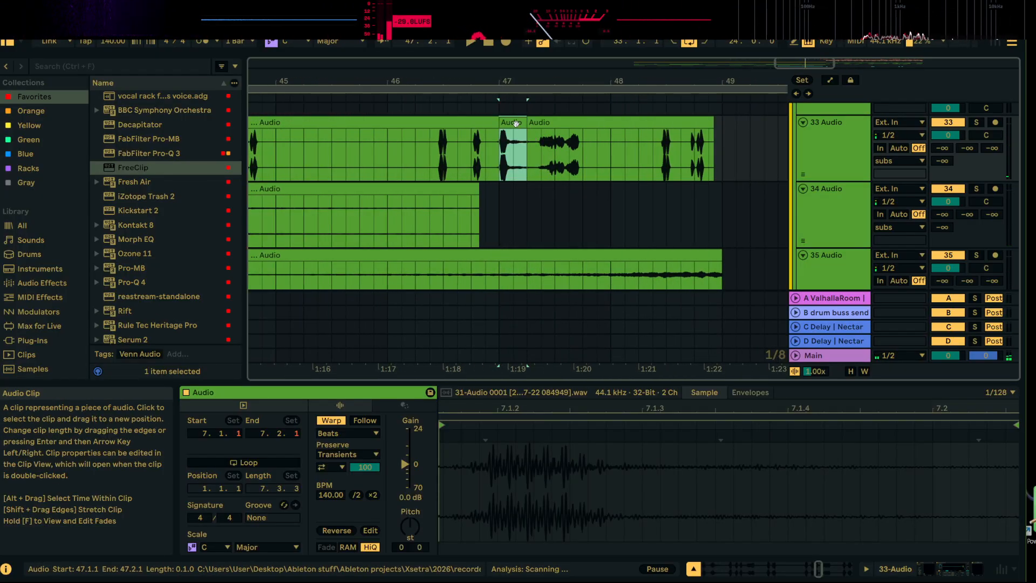
pyautogui.click(417, 498)
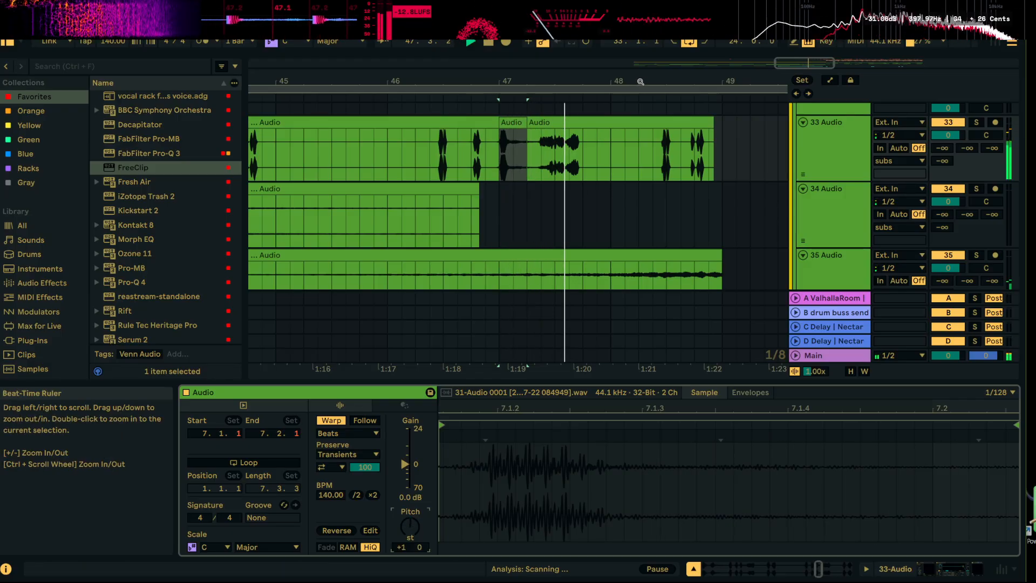
# Unfold the mids group and set the transposition of the track 32 clip at bar 51 to +11 semitones
pyautogui.moveTo(616, 81); pyautogui.dragTo(511, 7)
pyautogui.scroll(4, 574, 205)
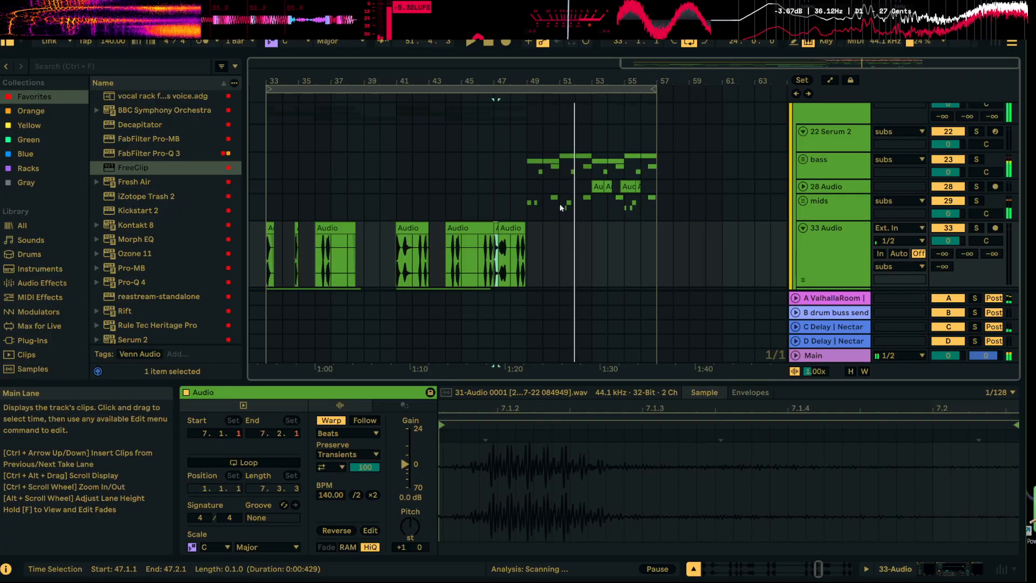
pyautogui.moveTo(561, 81); pyautogui.dragTo(557, 209)
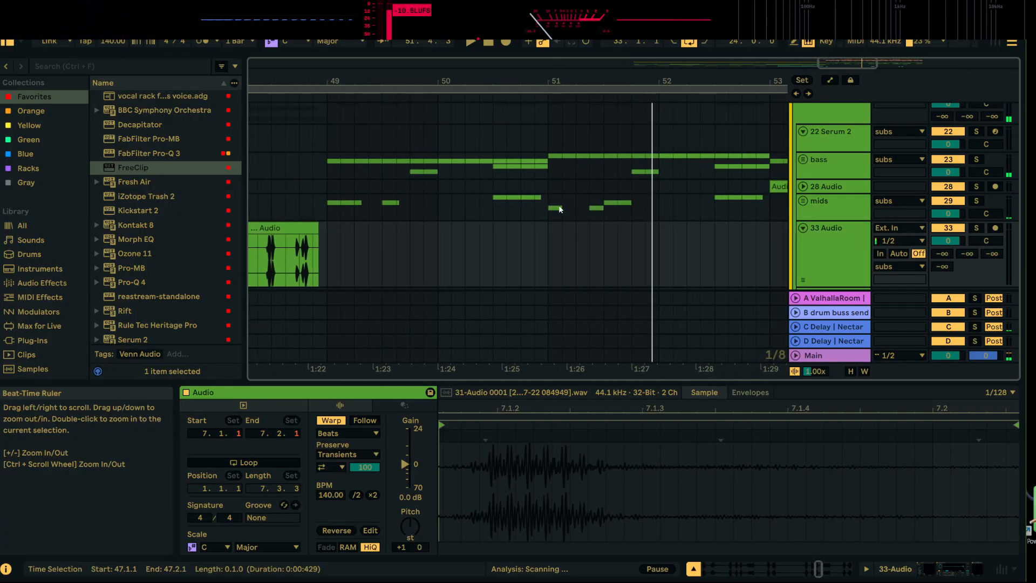
pyautogui.click(550, 216)
pyautogui.click(803, 201)
pyautogui.scroll(-4, 782, 199)
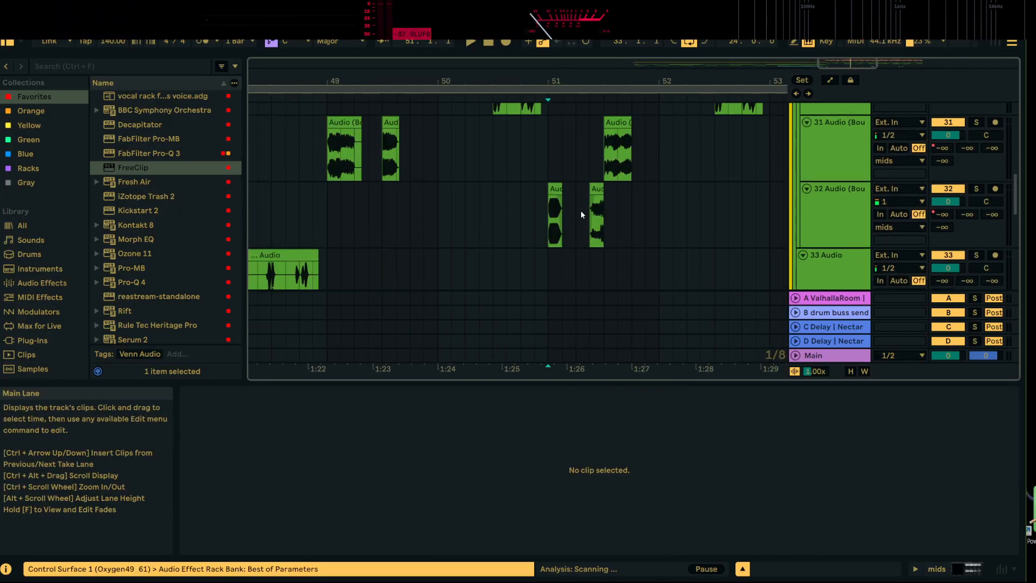
pyautogui.click(556, 192)
pyautogui.press('space')
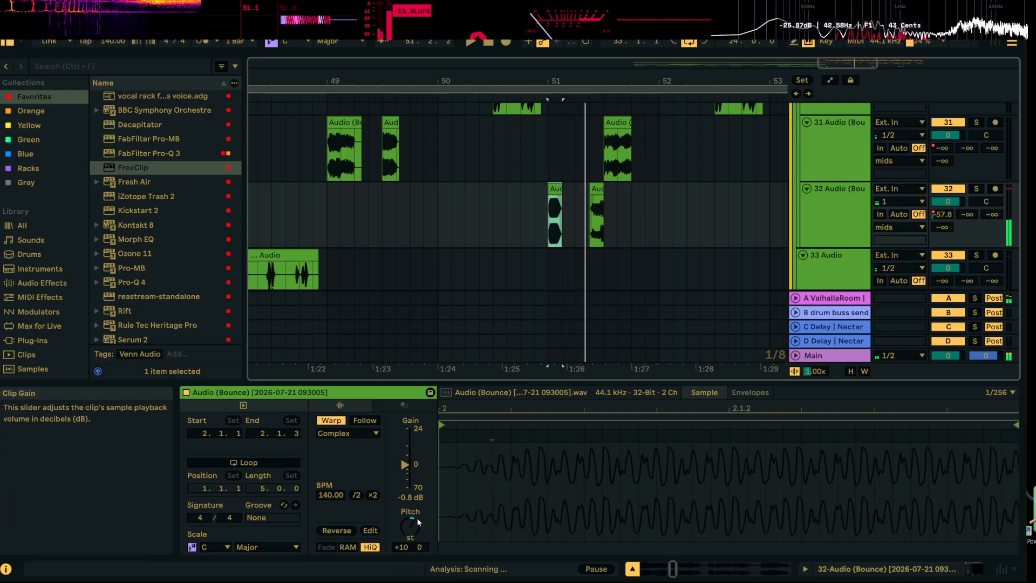
pyautogui.click(414, 527)
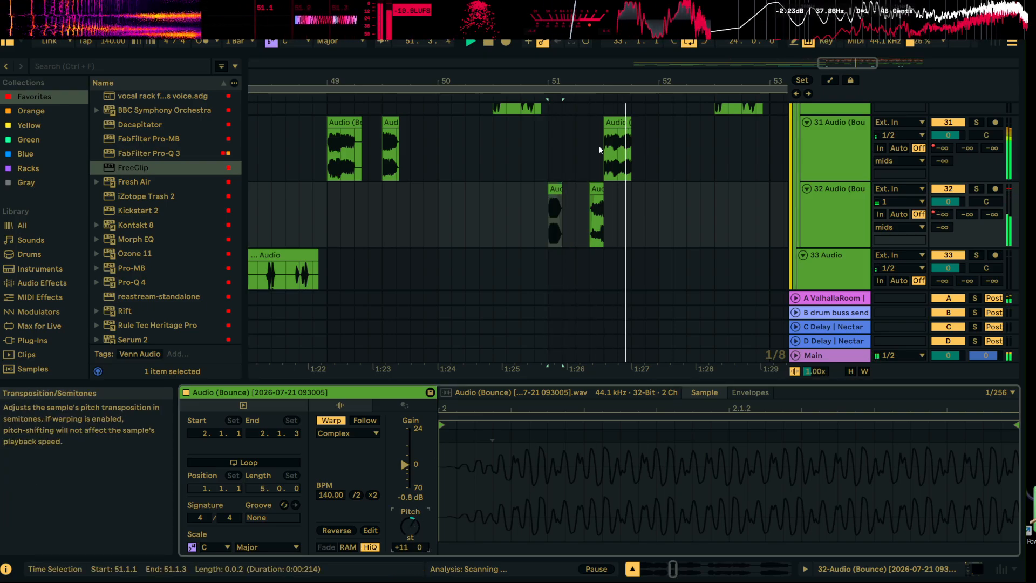
# Set the transposition of the track 32 clip at bar 55 to +11 semitones and play it back
pyautogui.moveTo(679, 81); pyautogui.dragTo(431, 72)
pyautogui.click(632, 187)
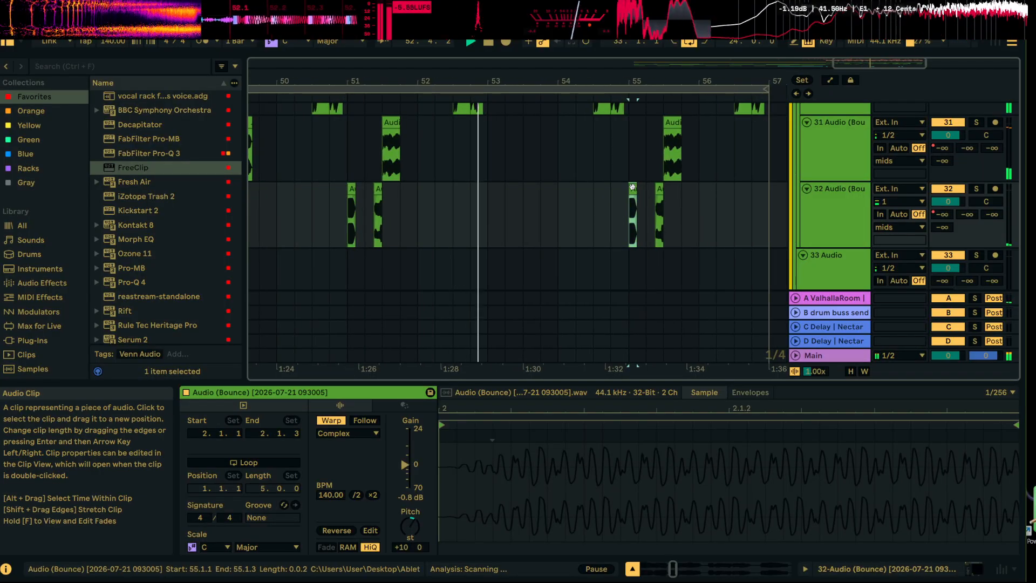
pyautogui.moveTo(401, 546); pyautogui.dragTo(401, 544)
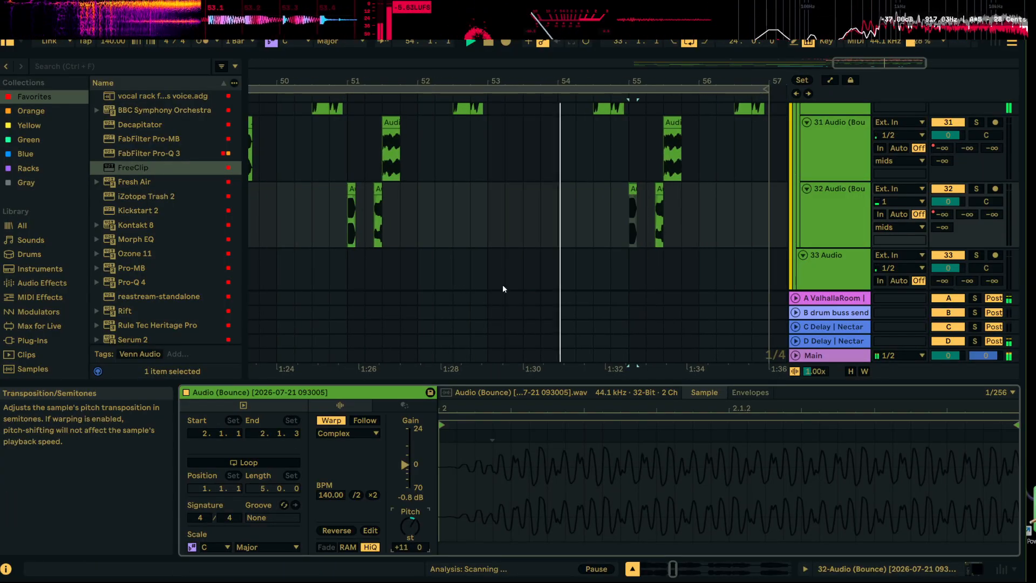
pyautogui.press('space')
pyautogui.press('space')
pyautogui.moveTo(645, 79); pyautogui.dragTo(650, 66)
pyautogui.press('space')
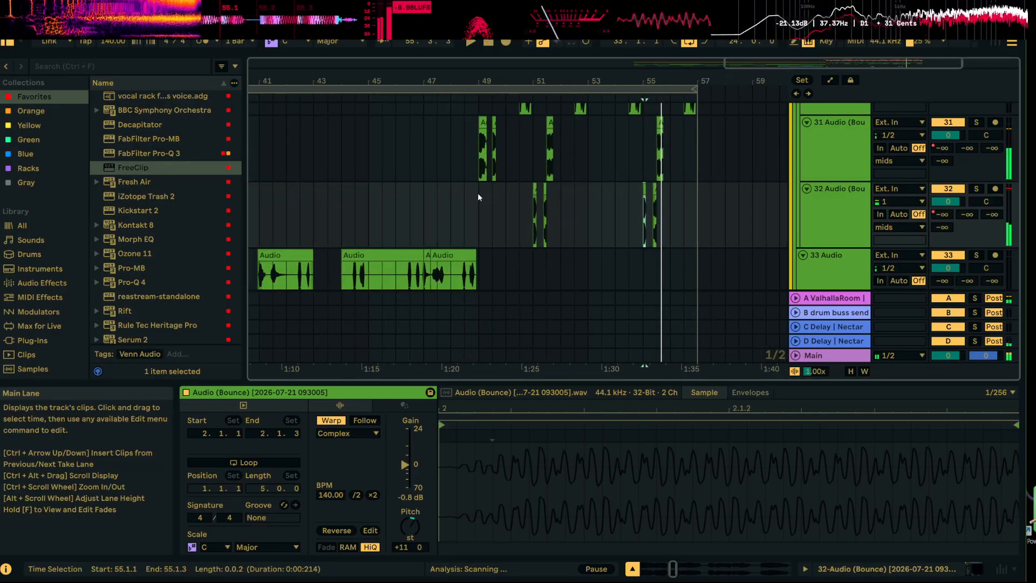
# Play the drop from bar 49 while looking over the tracks below the mids group
pyautogui.click(478, 197)
pyautogui.press('space')
pyautogui.scroll(-5, 575, 208)
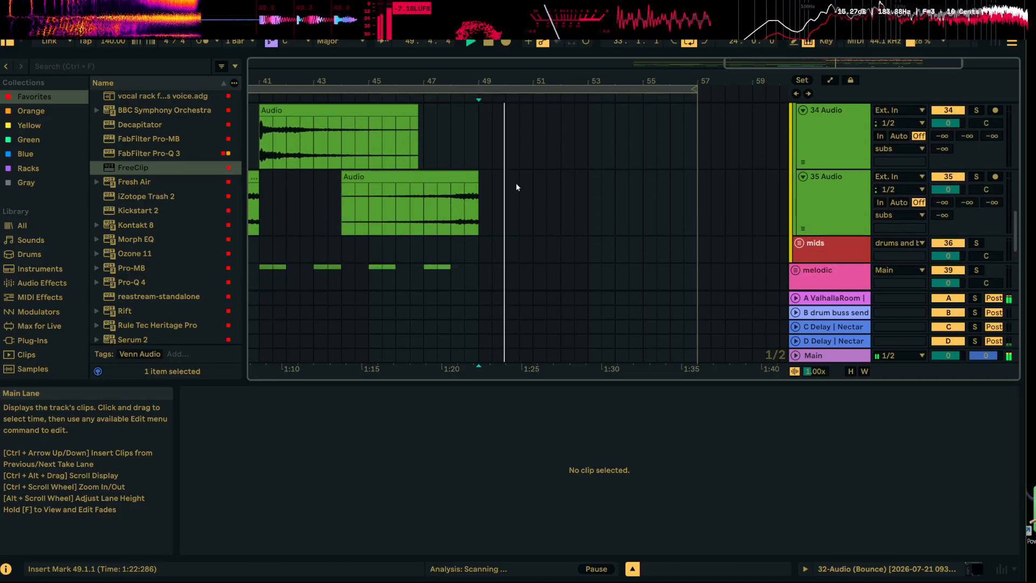
pyautogui.scroll(-2, 517, 184)
pyautogui.scroll(4, 519, 184)
pyautogui.scroll(-3, 543, 194)
pyautogui.scroll(2, 542, 185)
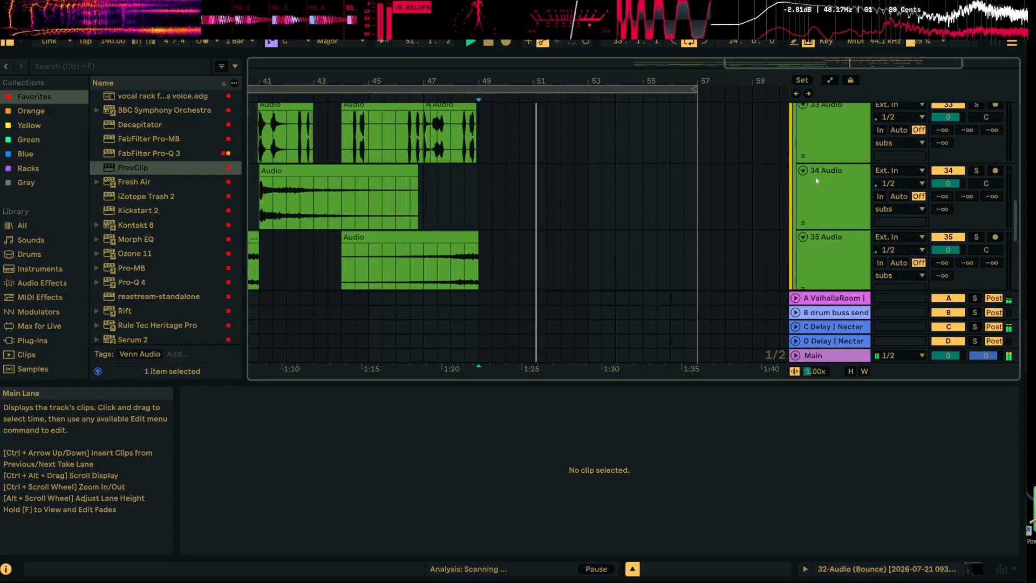
# Fold tracks 34, 35, 33, 32, 31 and 30 and the mids group inside subs
pyautogui.click(803, 170)
pyautogui.click(803, 184)
pyautogui.scroll(2, 830, 148)
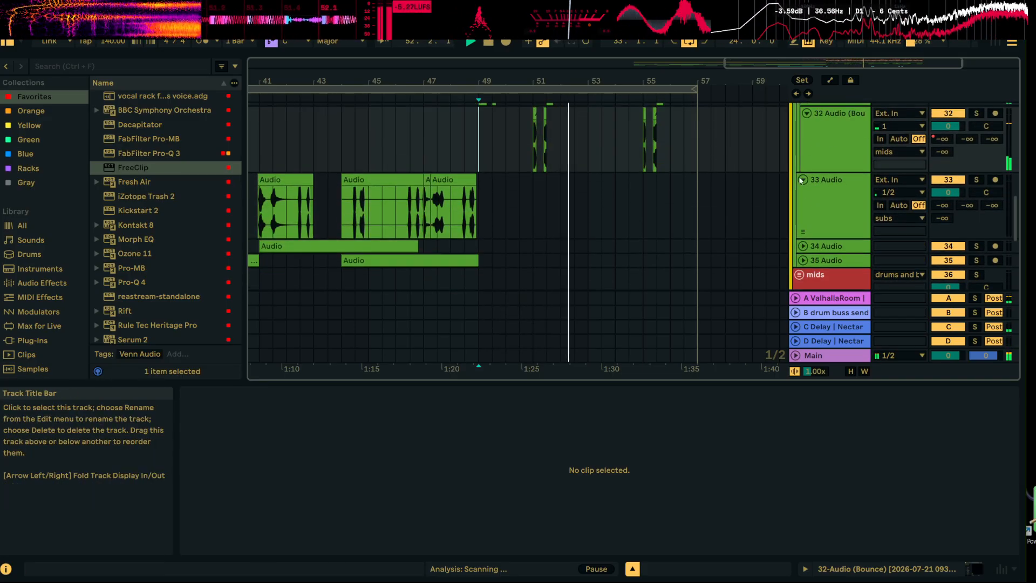
pyautogui.click(803, 180)
pyautogui.scroll(3, 808, 172)
pyautogui.click(807, 204)
pyautogui.scroll(2, 808, 188)
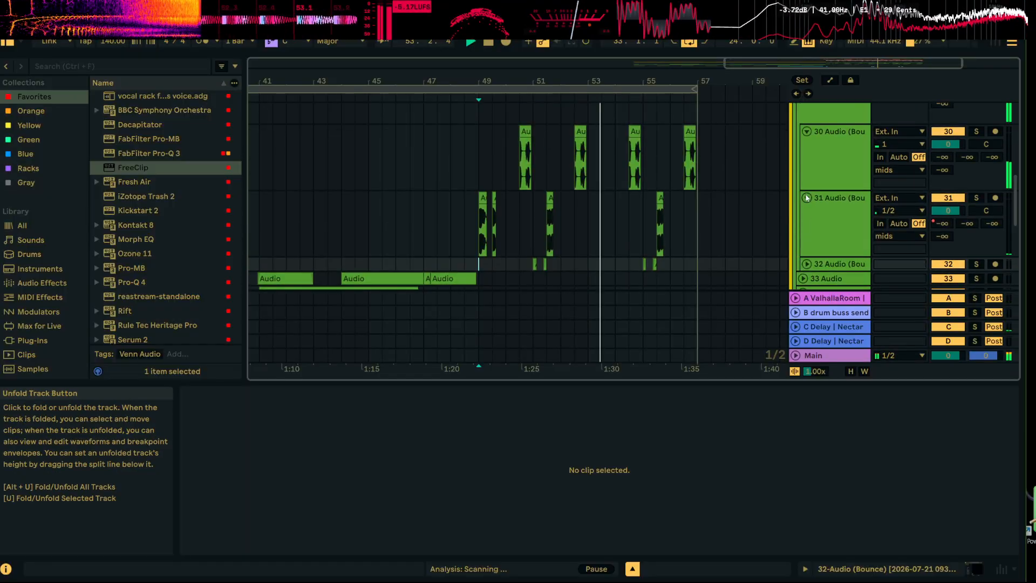
pyautogui.click(806, 198)
pyautogui.scroll(2, 807, 185)
pyautogui.click(807, 208)
pyautogui.scroll(2, 808, 203)
pyautogui.click(805, 200)
pyautogui.scroll(1, 805, 196)
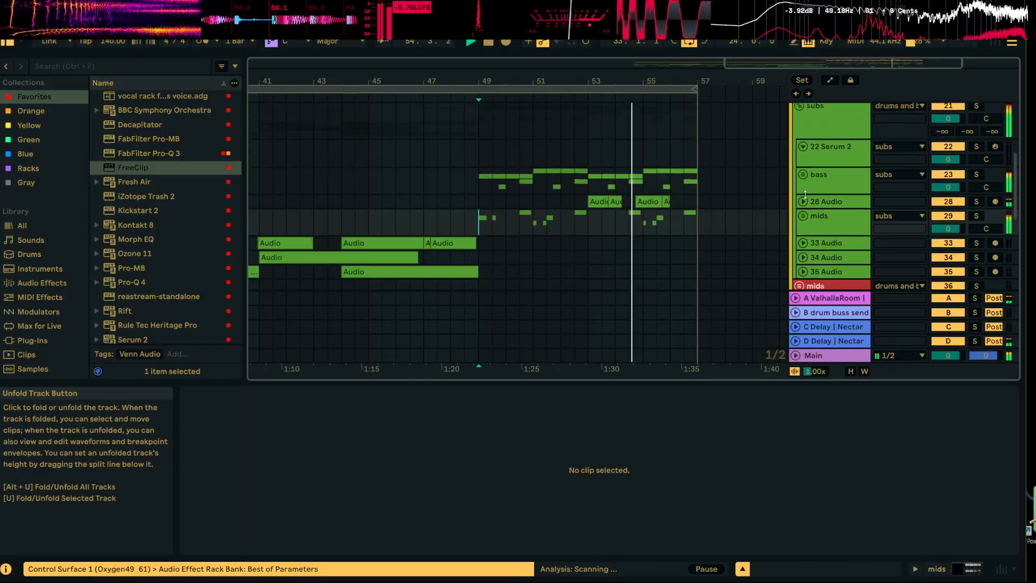
# Listen to the drop up to bar 57 while examining the subs and drums groups
pyautogui.scroll(-2, 802, 193)
pyautogui.scroll(-5, 739, 196)
pyautogui.scroll(6, 712, 181)
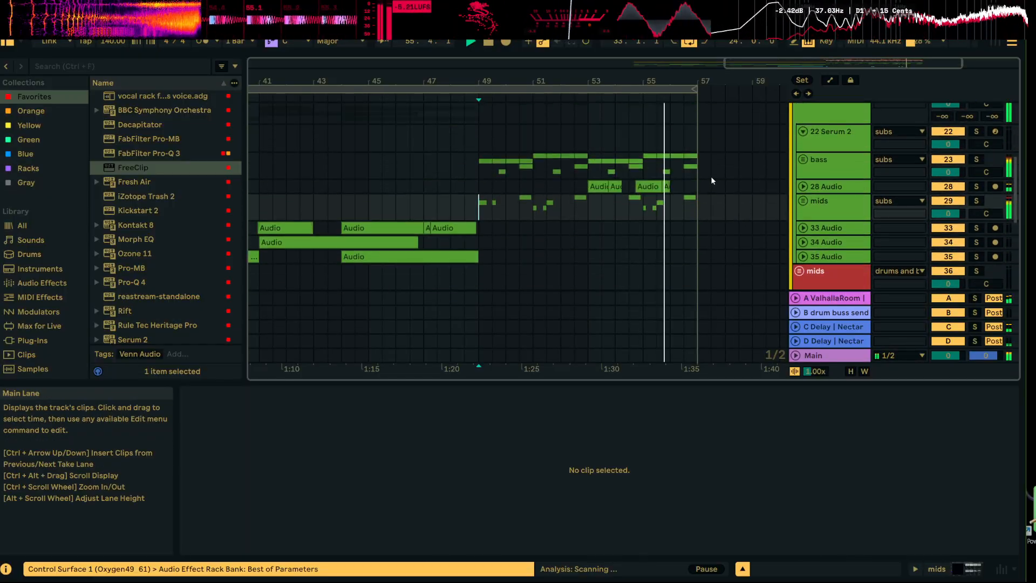
pyautogui.scroll(-2, 708, 178)
pyautogui.scroll(2, 700, 175)
pyautogui.scroll(-2, 700, 175)
pyautogui.scroll(3, 707, 183)
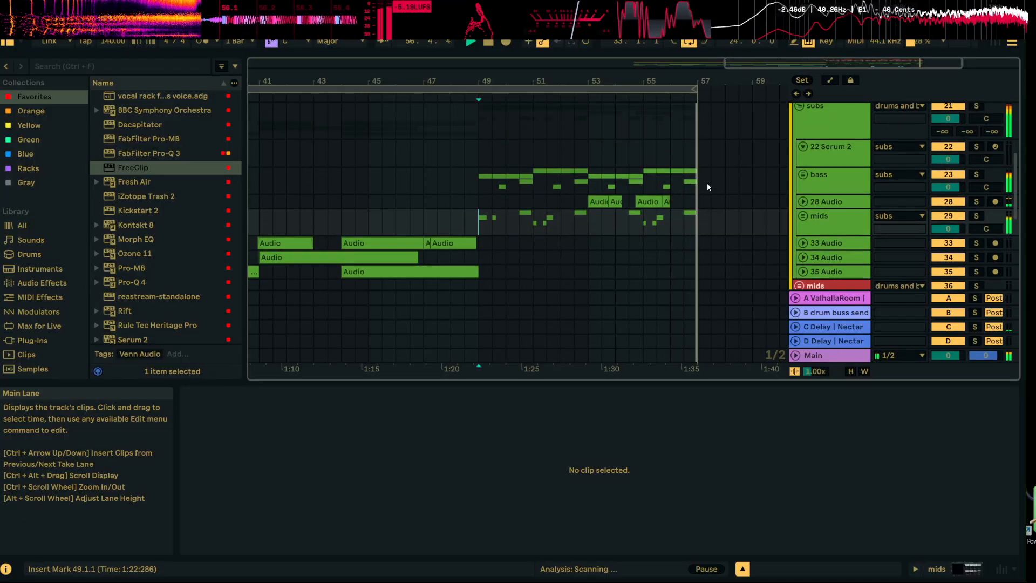
pyautogui.scroll(4, 729, 176)
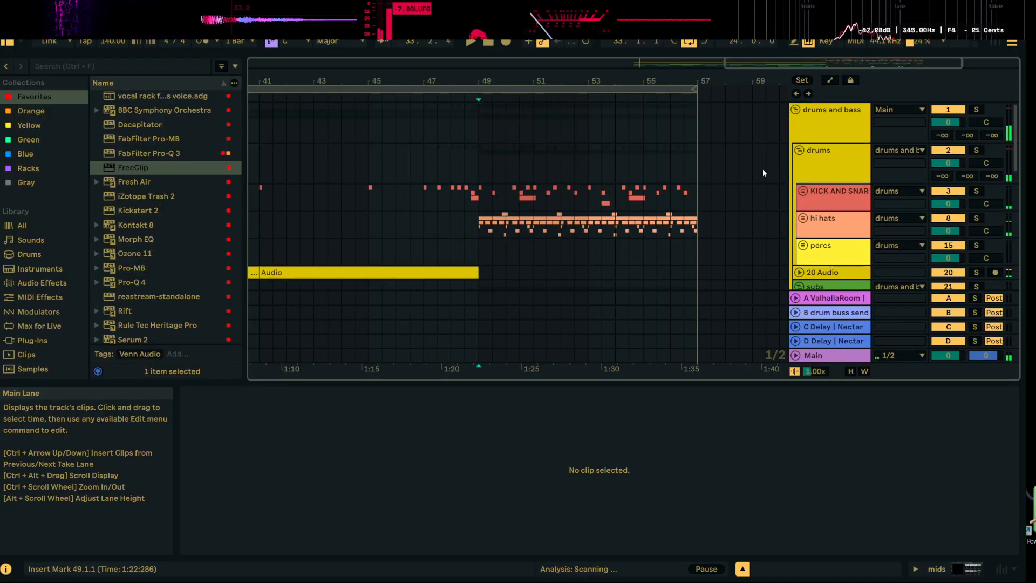
# Duplicate bars 49 to 57 from the folded drums and bass group through white noise, and extend the loop end to bar 65
pyautogui.click(796, 110)
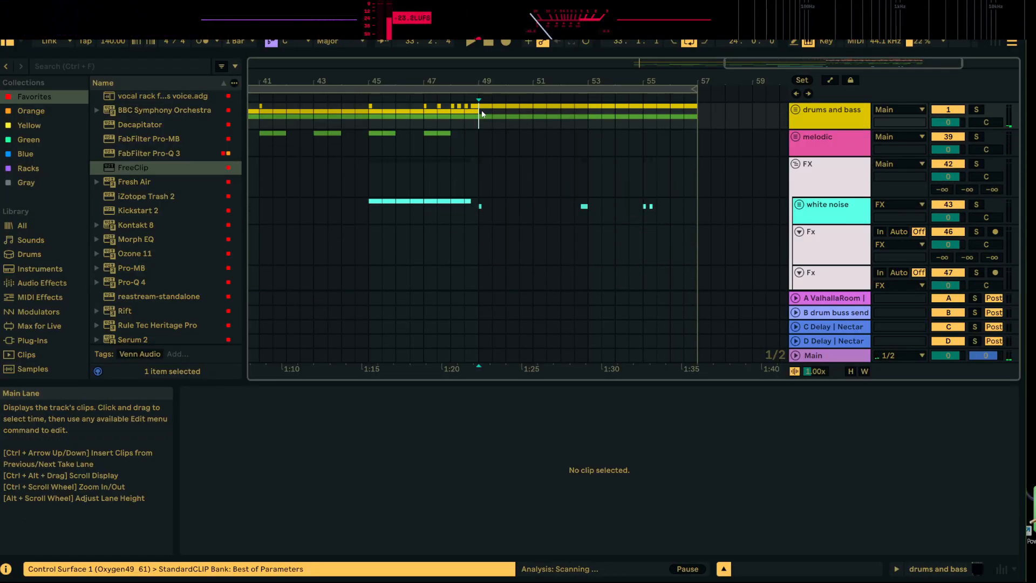
pyautogui.moveTo(482, 114); pyautogui.dragTo(695, 199)
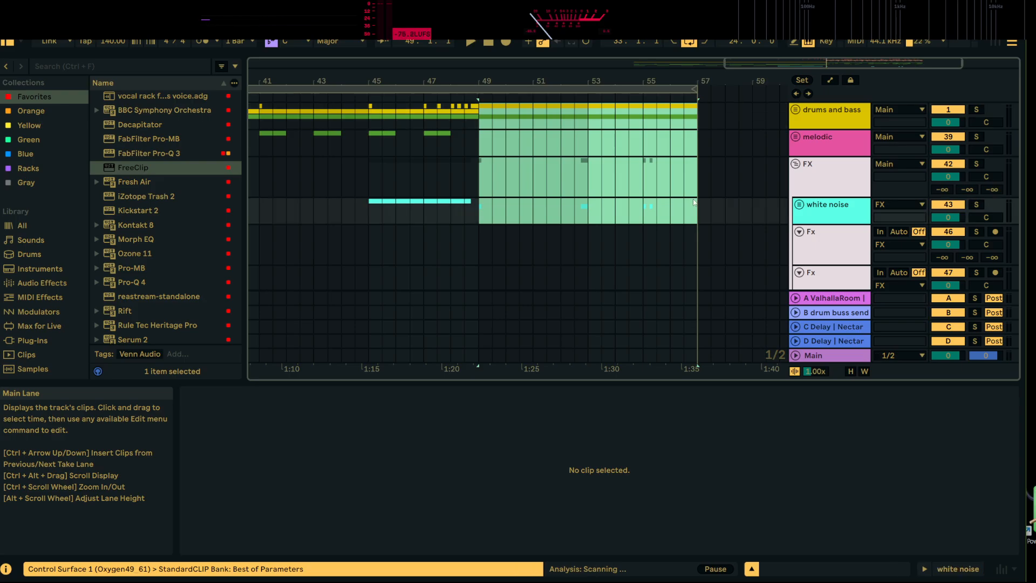
pyautogui.hotkey('ctrl', 'd')
pyautogui.moveTo(463, 91); pyautogui.dragTo(659, 91)
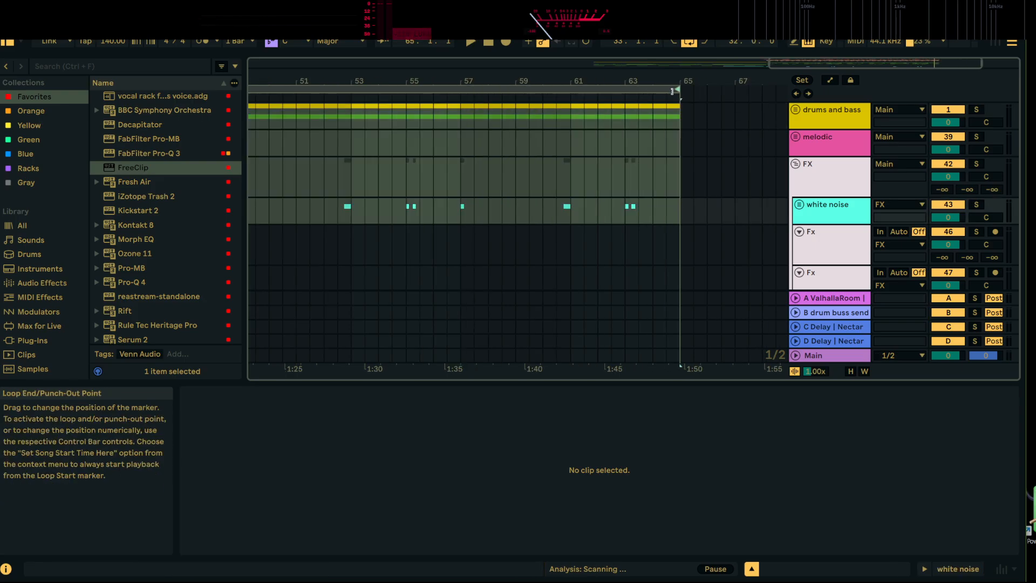
pyautogui.click(693, 175)
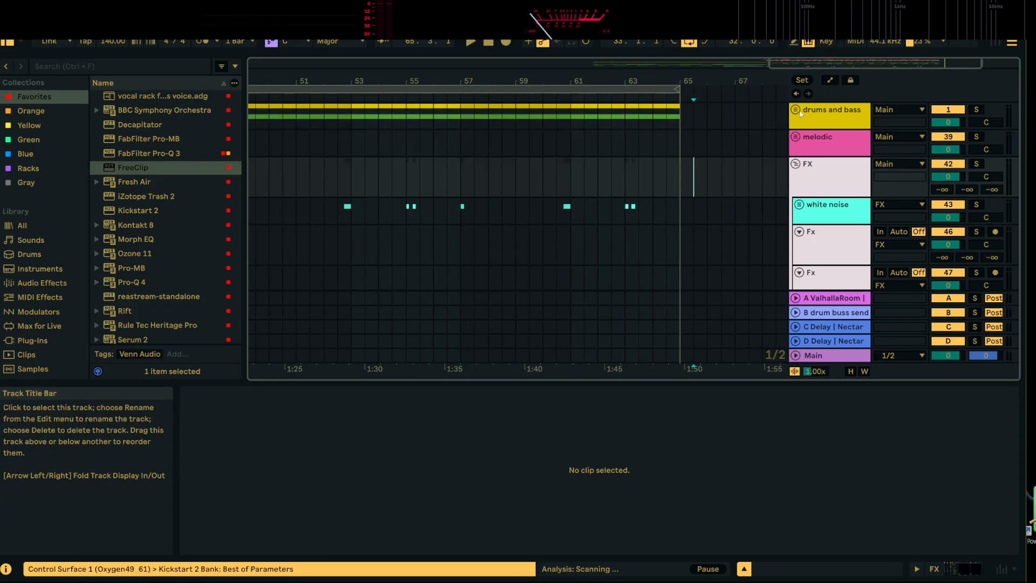
# Unfold the drums and bass and hi hats groups and insert an audio track below the cymbal track
pyautogui.click(795, 110)
pyautogui.scroll(-3, 823, 198)
pyautogui.scroll(2, 824, 199)
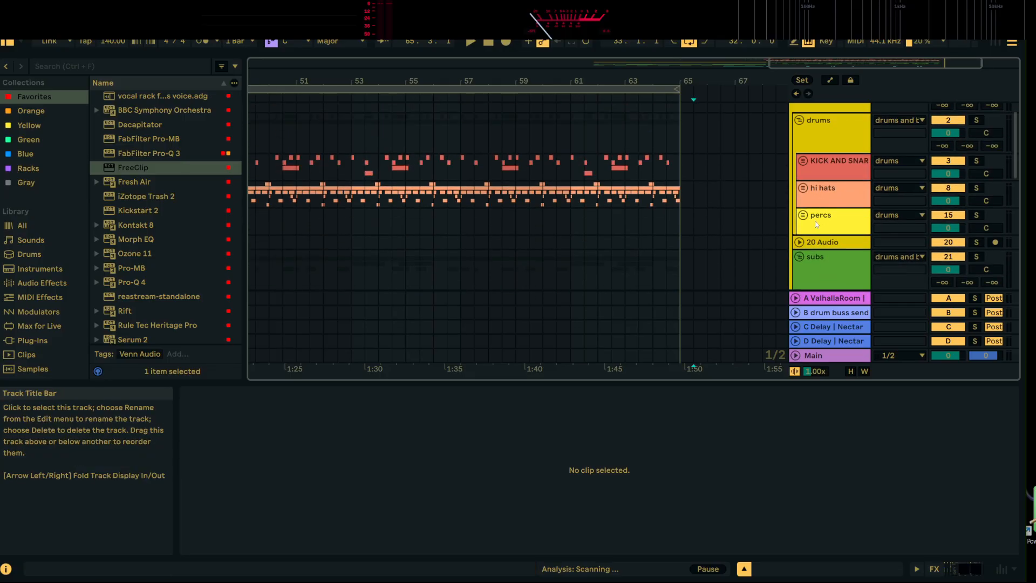
pyautogui.click(803, 188)
pyautogui.scroll(-3, 821, 193)
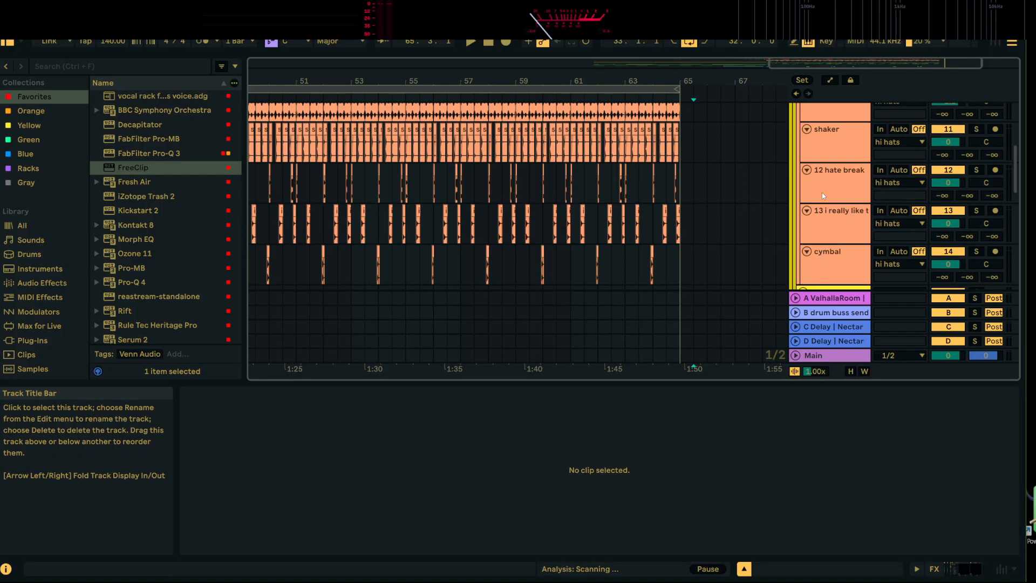
pyautogui.rightClick(831, 163)
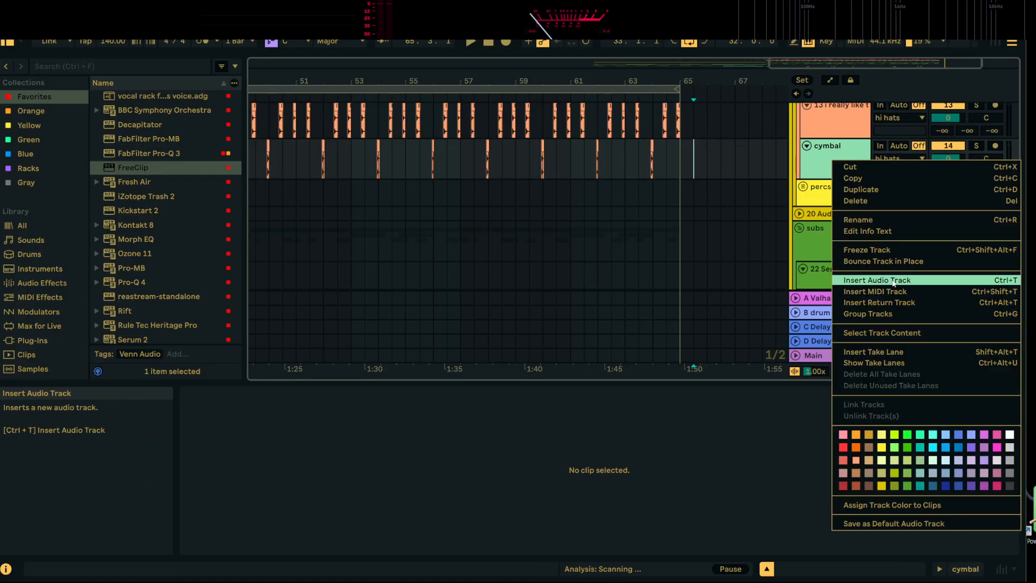
pyautogui.click(895, 281)
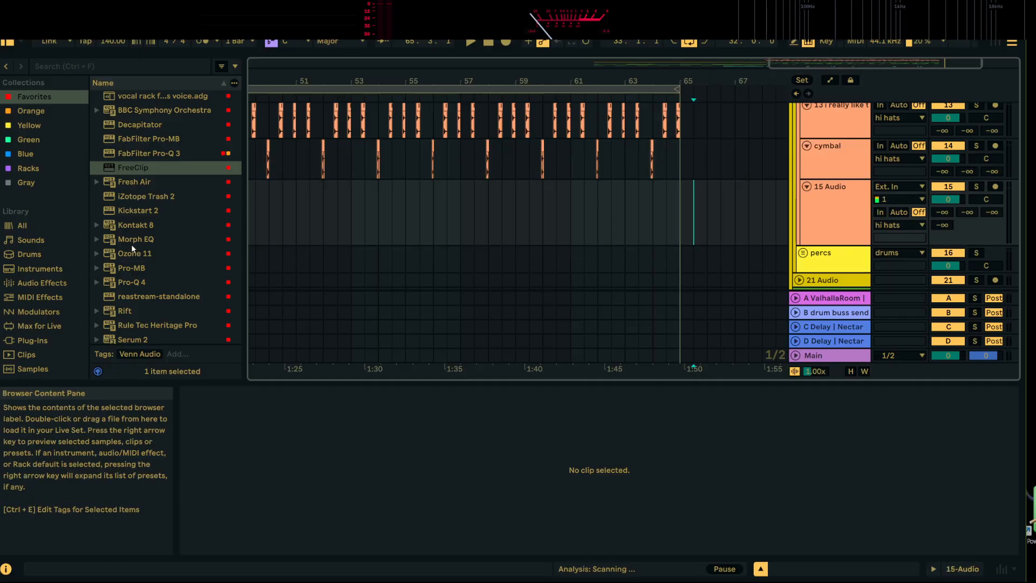
# Open the drum loops folder of the Xsetra samples in the Samples place and preview the liquid break hats loop
pyautogui.scroll(-8, 40, 356)
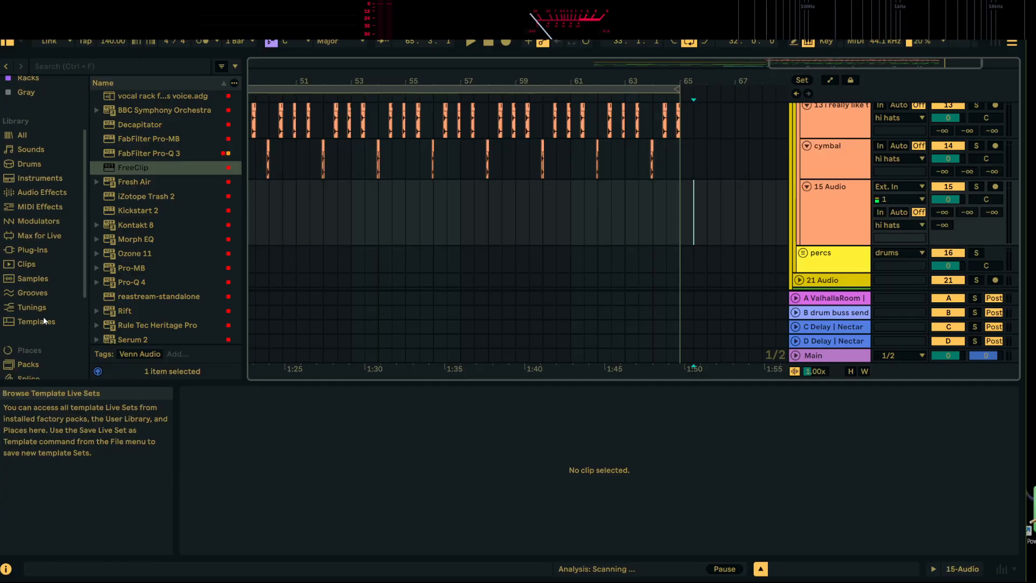
pyautogui.click(34, 313)
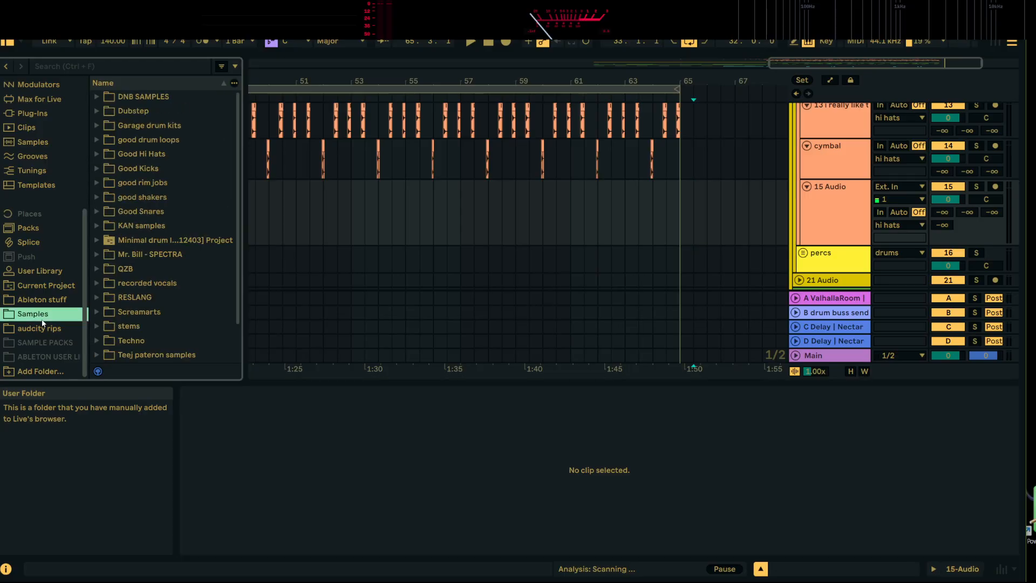
pyautogui.scroll(-2, 165, 314)
pyautogui.doubleClick(105, 356)
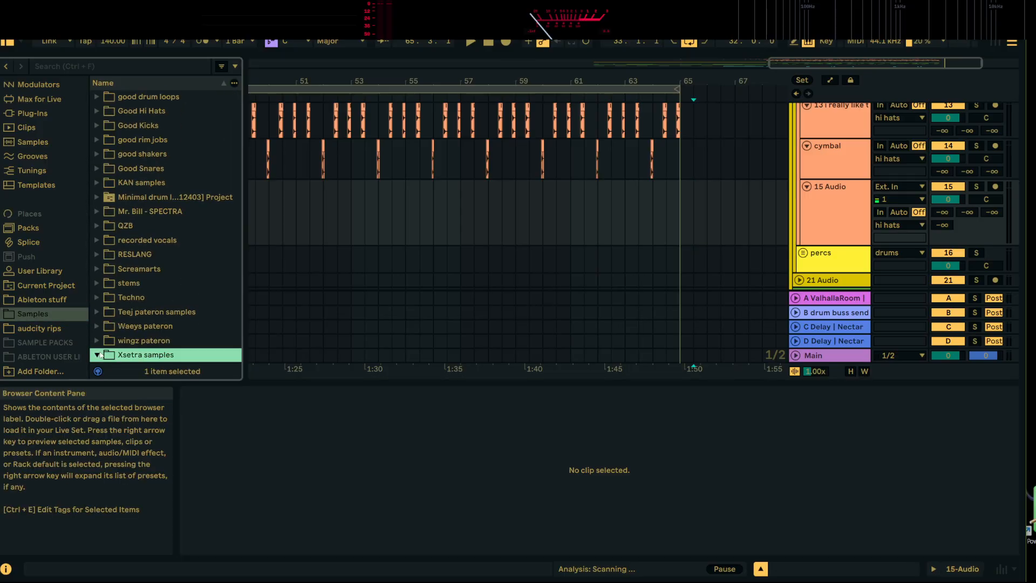
pyautogui.scroll(-5, 152, 325)
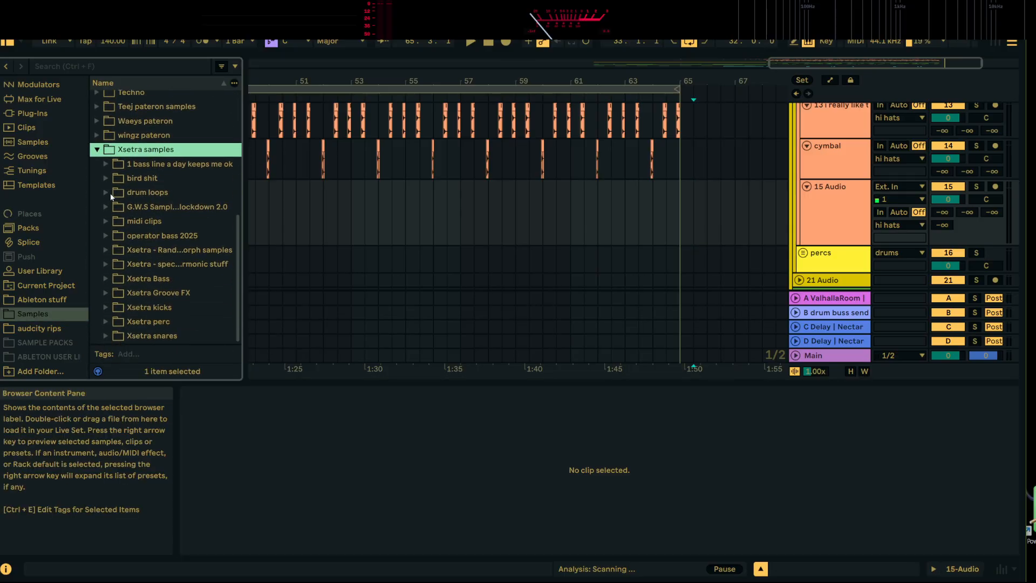
pyautogui.click(110, 195)
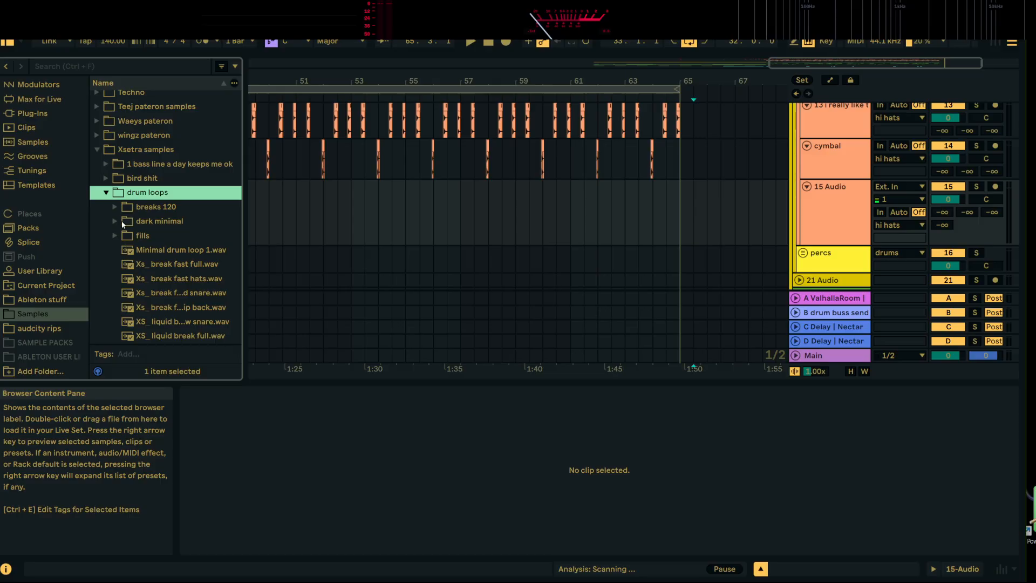
pyautogui.scroll(-3, 117, 207)
pyautogui.click(154, 248)
pyautogui.scroll(-3, 159, 253)
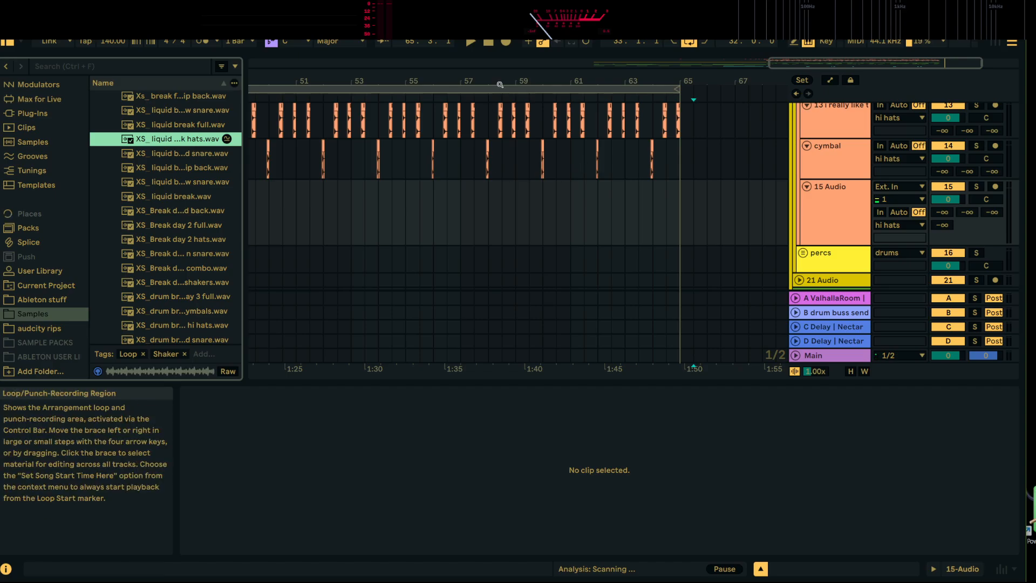
# Try the XS_ liquid break hats loop at bar 57 on the new track 15 and play it back
pyautogui.moveTo(499, 82); pyautogui.dragTo(499, 60)
pyautogui.moveTo(162, 139); pyautogui.dragTo(559, 231)
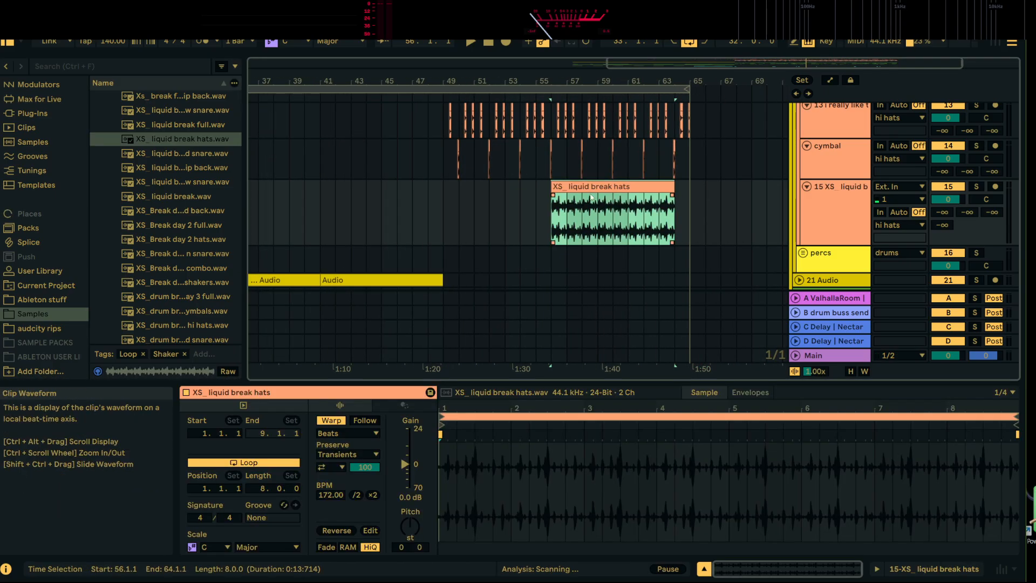
pyautogui.moveTo(591, 198); pyautogui.dragTo(607, 198)
pyautogui.press('space')
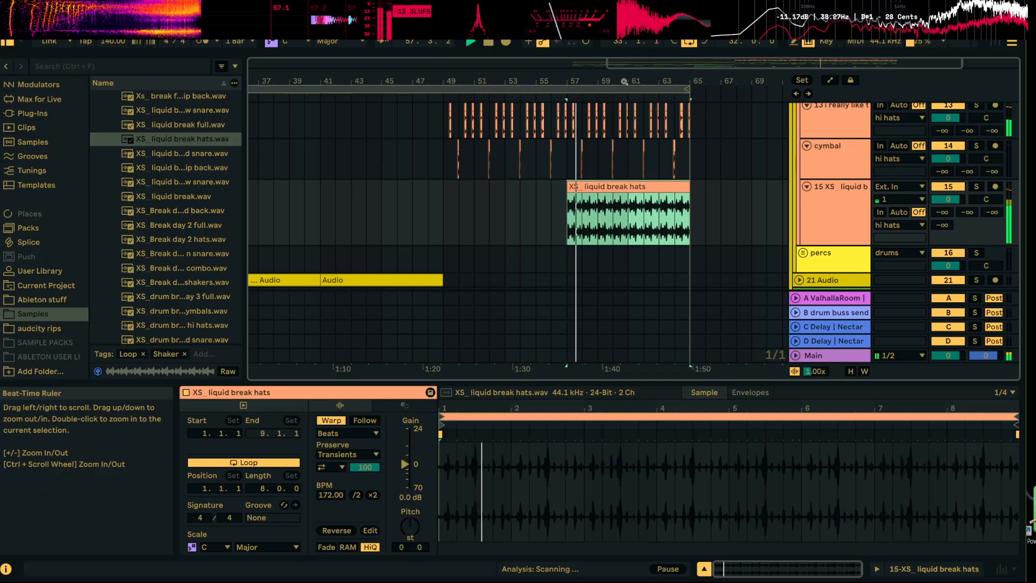
pyautogui.moveTo(624, 81); pyautogui.dragTo(609, 117)
pyautogui.press('space')
# Preview other drum loops, replace the bar 57 clip with XS_Break day 2 shakers and hats combo, and play it back
pyautogui.click(196, 153)
pyautogui.click(200, 168)
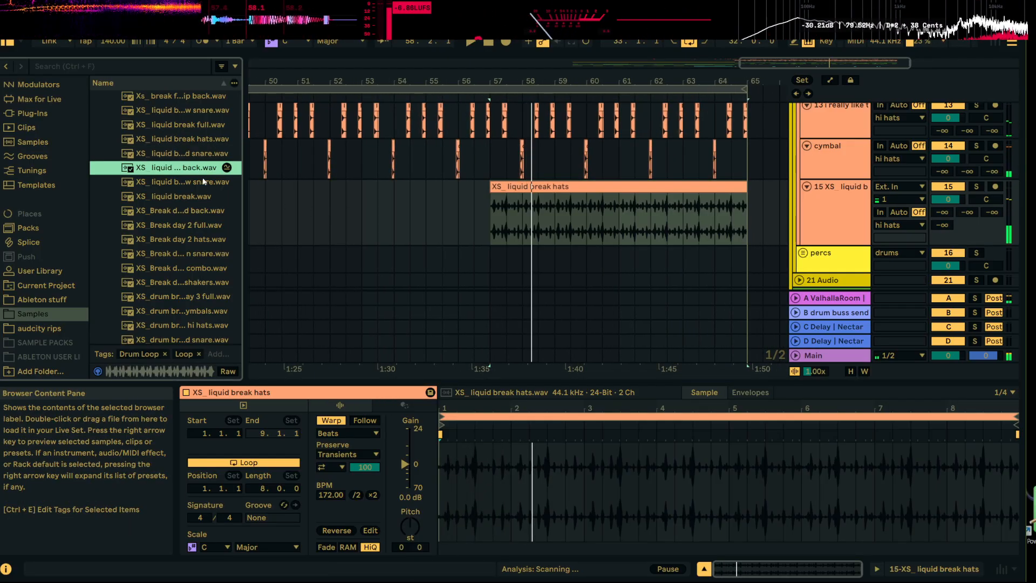
pyautogui.click(203, 182)
pyautogui.click(198, 198)
pyautogui.click(197, 226)
pyautogui.click(192, 267)
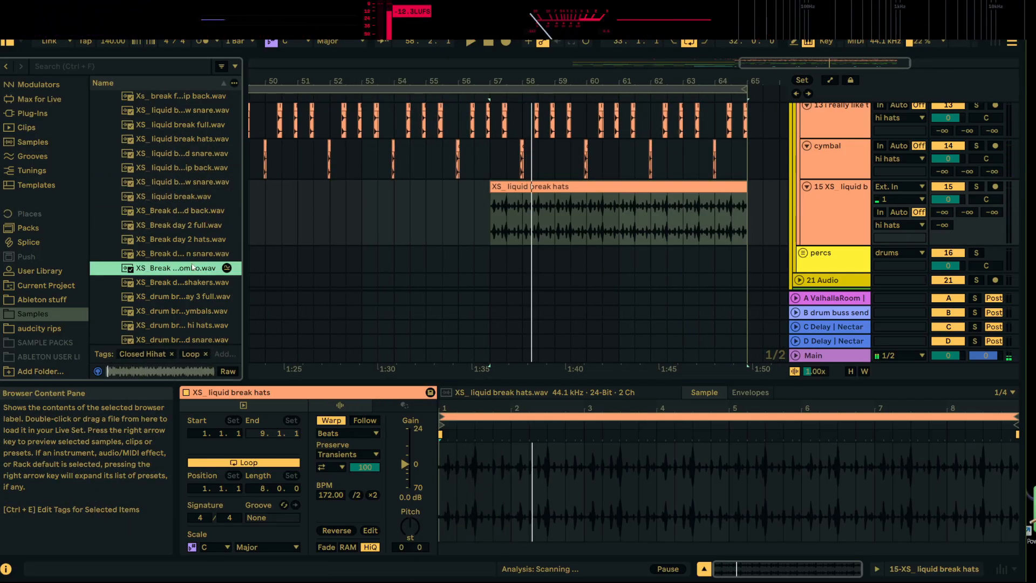
pyautogui.moveTo(188, 271); pyautogui.dragTo(480, 215)
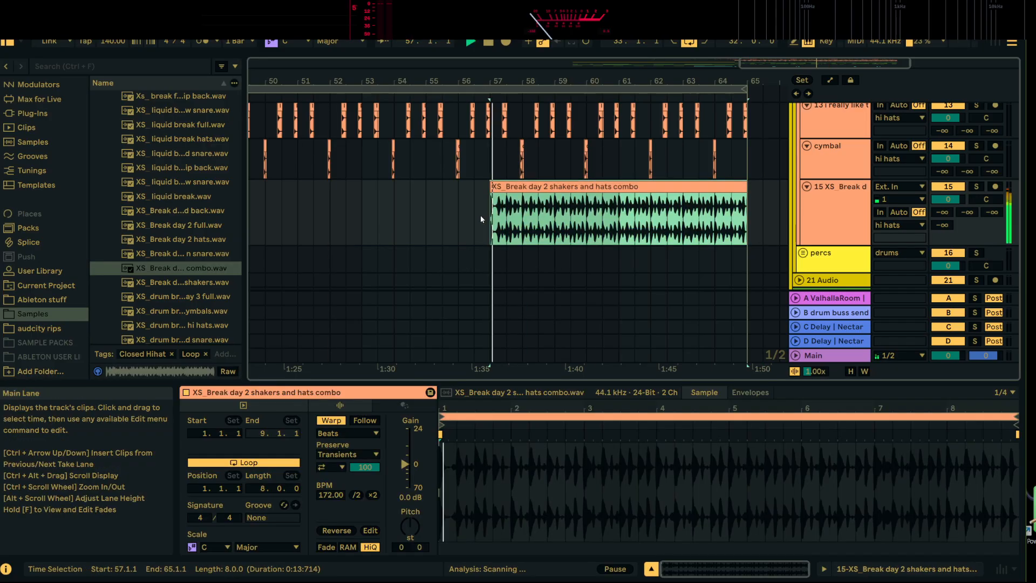
pyautogui.press('space')
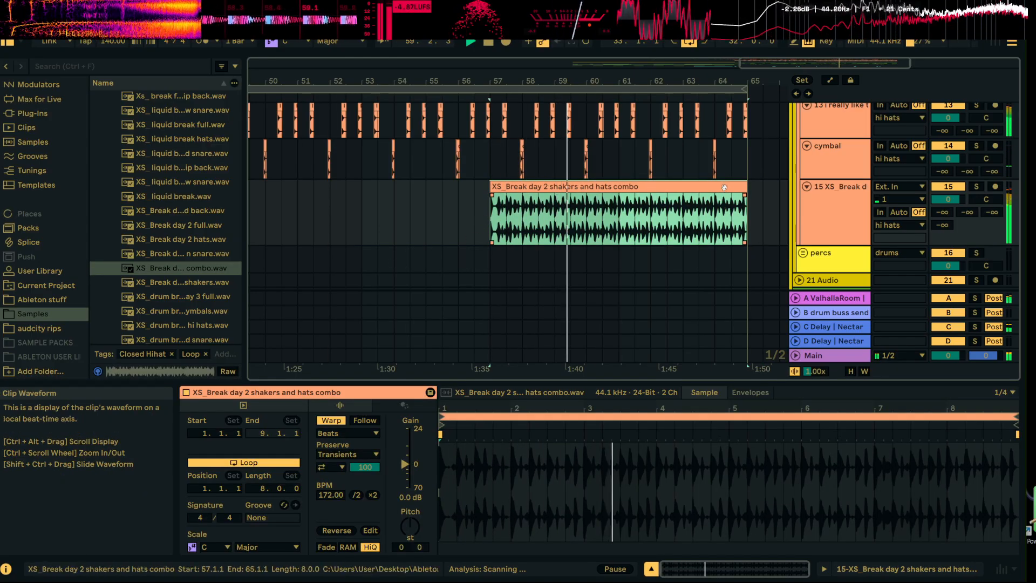
# Try the Complex Pro warp mode on the shakers and hats clip, switch back to Beats, and compare the playback
pyautogui.click(848, 196)
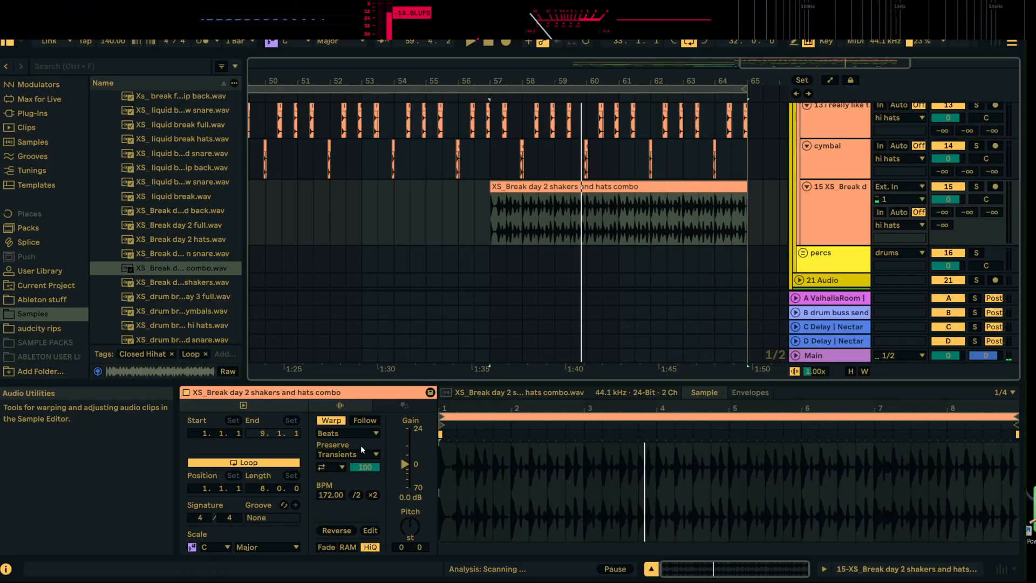
pyautogui.click(354, 433)
pyautogui.click(354, 503)
pyautogui.press('space')
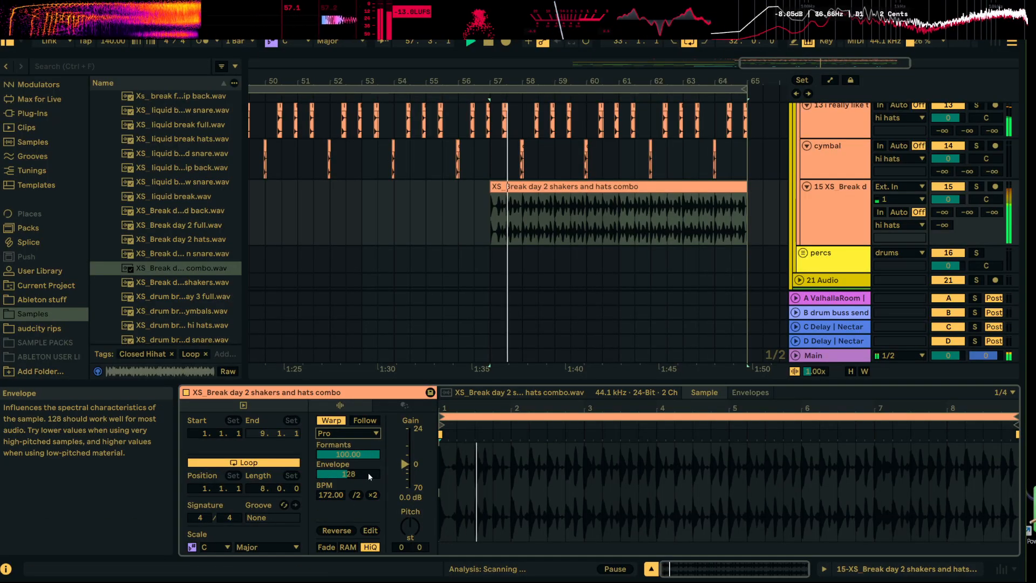
pyautogui.click(370, 434)
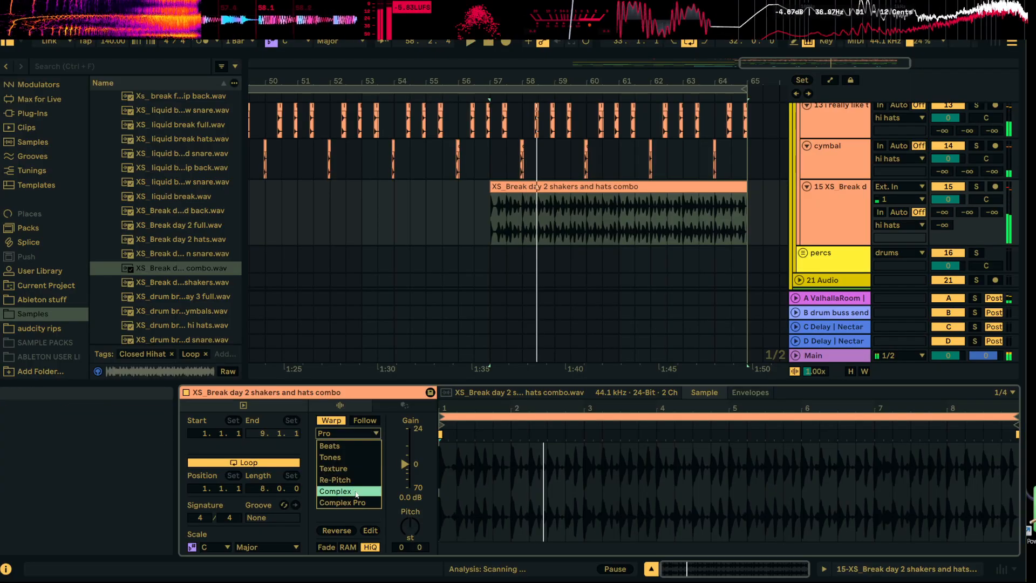
pyautogui.click(349, 447)
pyautogui.press('space')
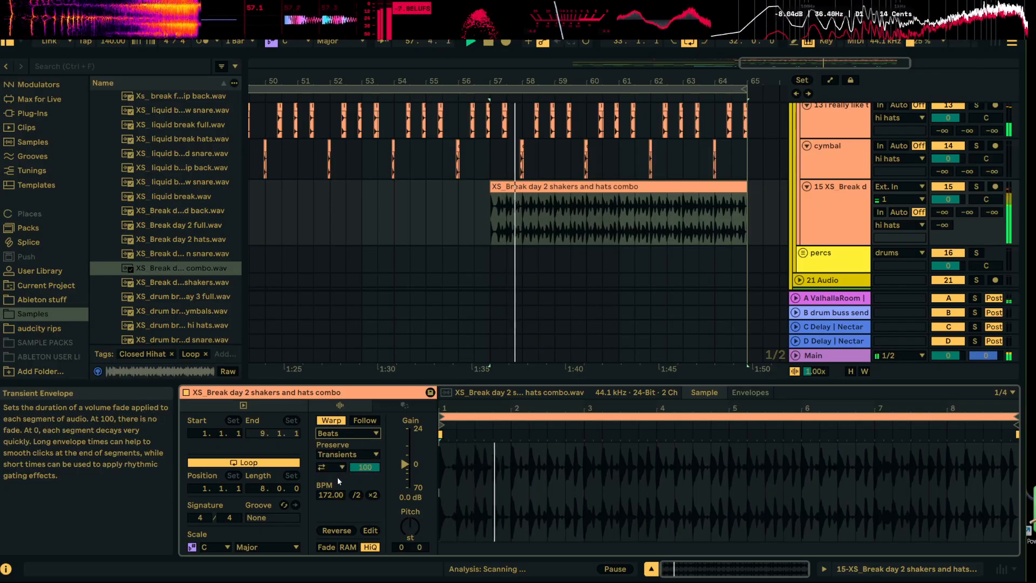
pyautogui.press('space')
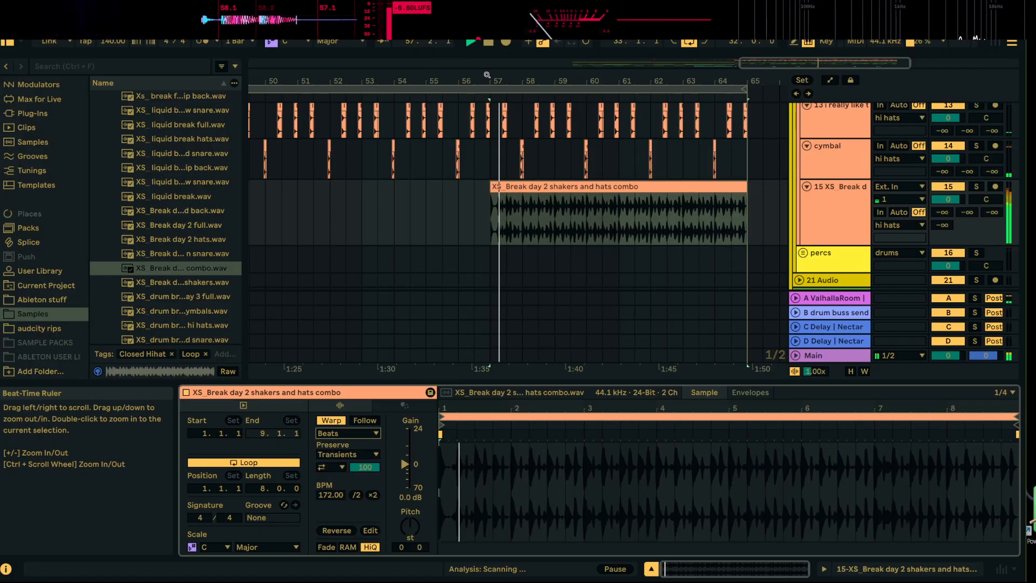
# Cut the section from 57.2.1 to 57.3.1 out of the shakers and hats clip, fade out the first piece, and play it
pyautogui.moveTo(505, 80); pyautogui.dragTo(469, 197)
pyautogui.click(541, 227)
pyautogui.press('space')
pyautogui.press('space')
pyautogui.hotkey('ctrl', 'e')
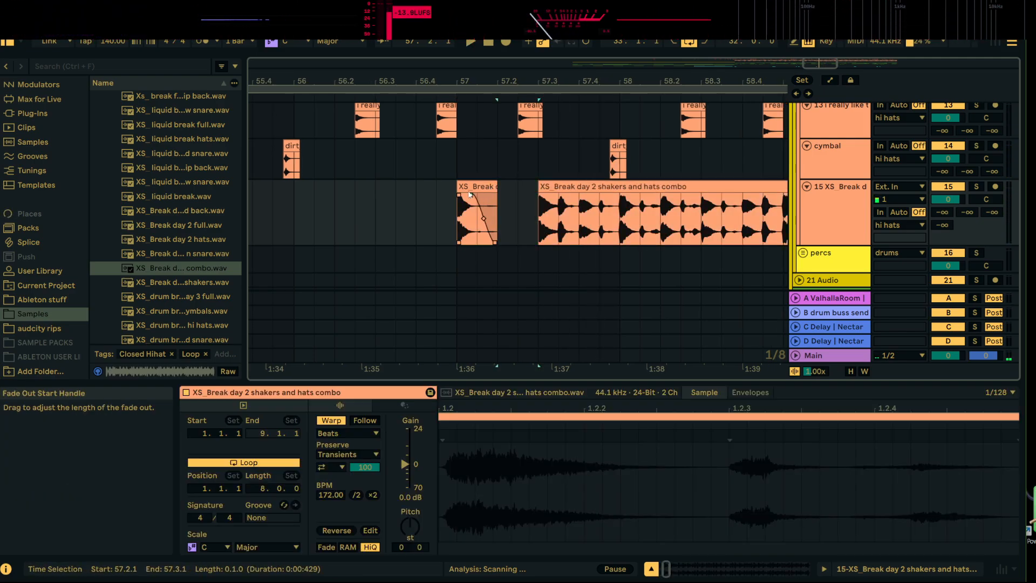
pyautogui.click(465, 186)
pyautogui.press('space')
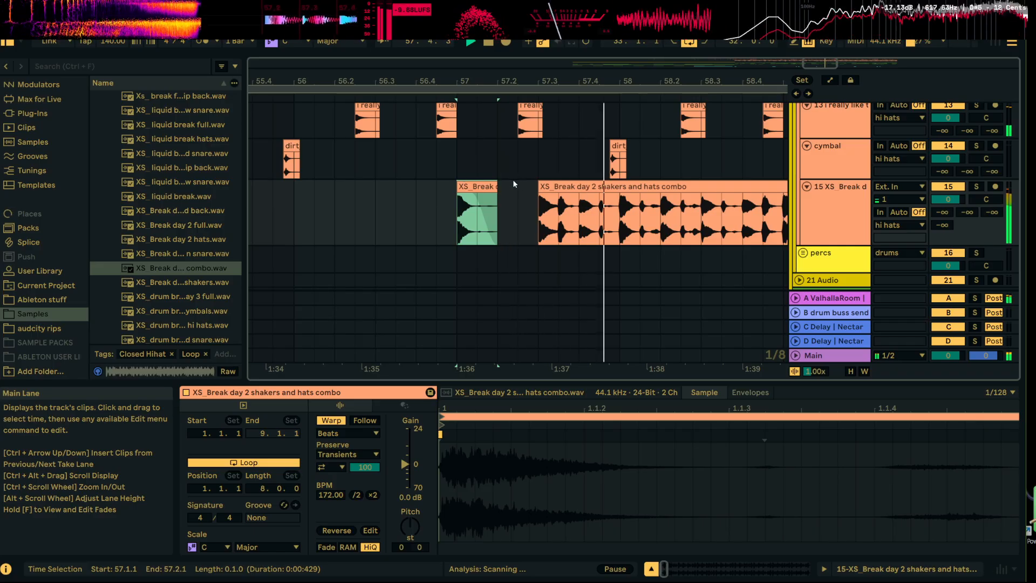
# Extend the second piece's start back to 57.2.3, delete the section from 57.4.1 to 58.1.1, and play the result
pyautogui.click(543, 216)
pyautogui.moveTo(538, 216); pyautogui.dragTo(574, 198)
pyautogui.press('space')
pyautogui.press('space')
pyautogui.press('Delete')
pyautogui.click(559, 185)
pyautogui.press('space')
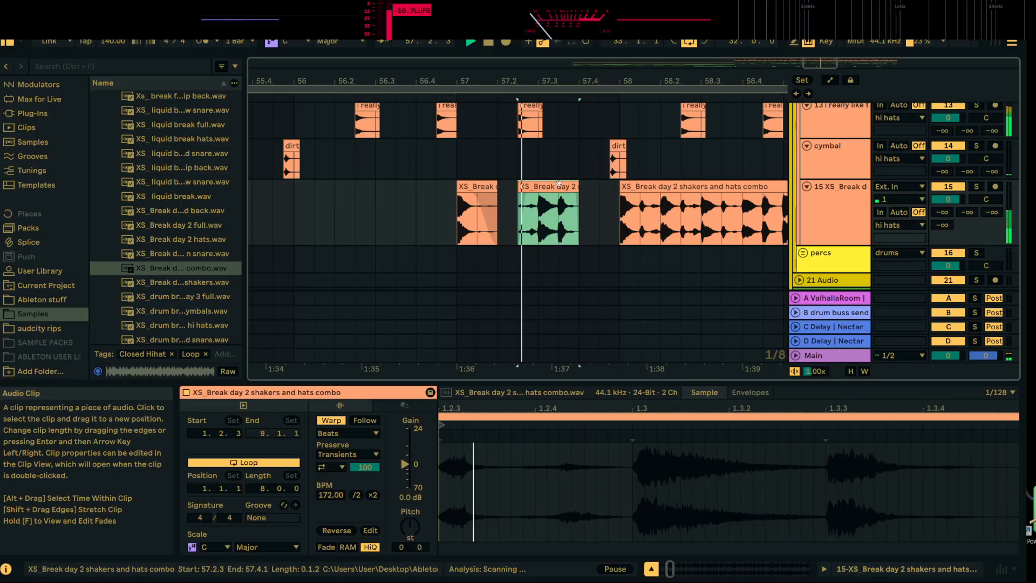
pyautogui.press('Left')
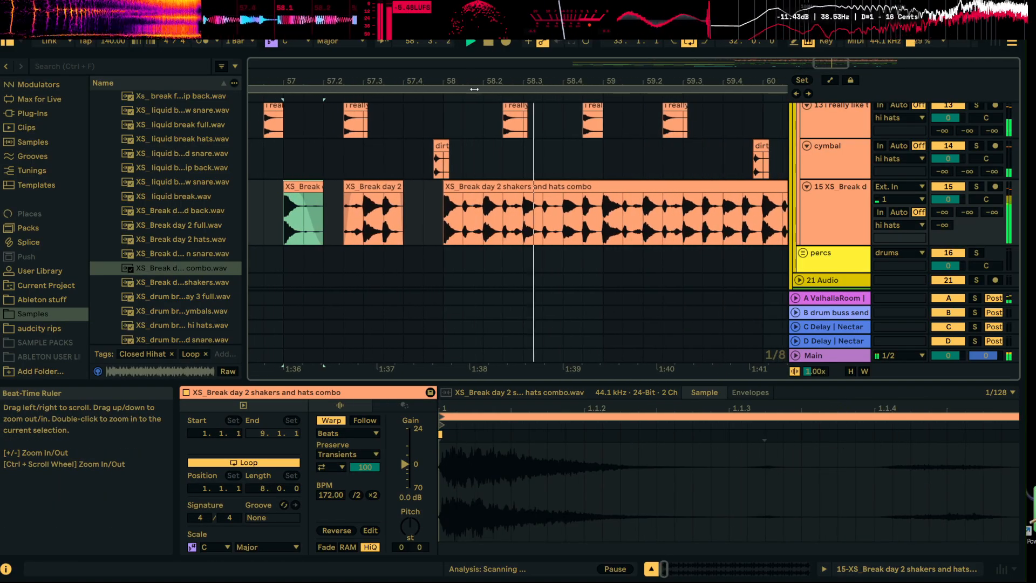
# Trim the third shakers and hats piece to run from 58.2.1 to 59.1.1, cutting away the rest of the loop after it
pyautogui.moveTo(445, 186); pyautogui.dragTo(475, 185)
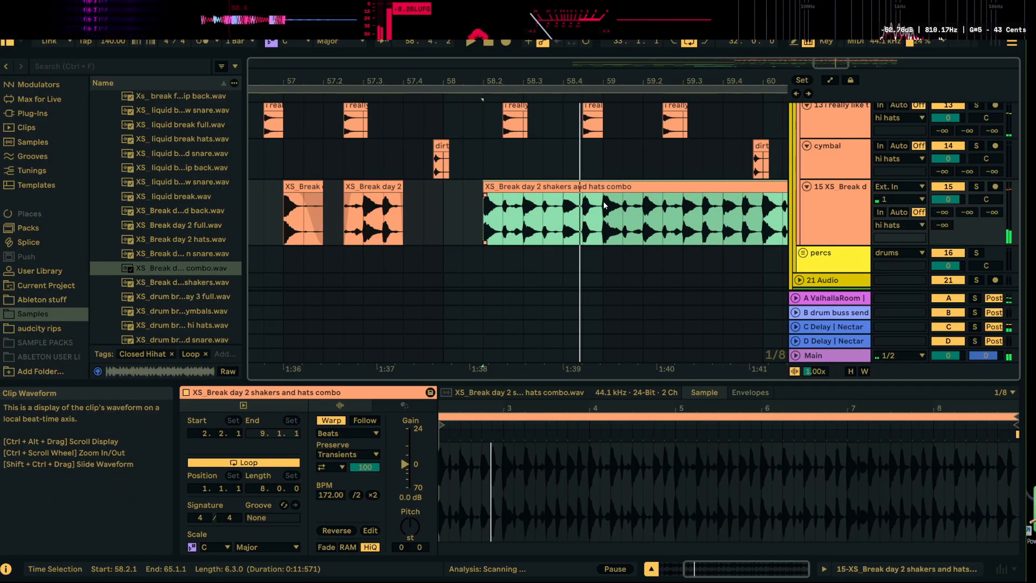
pyautogui.press('space')
pyautogui.moveTo(605, 216); pyautogui.dragTo(641, 216)
pyautogui.press('Delete')
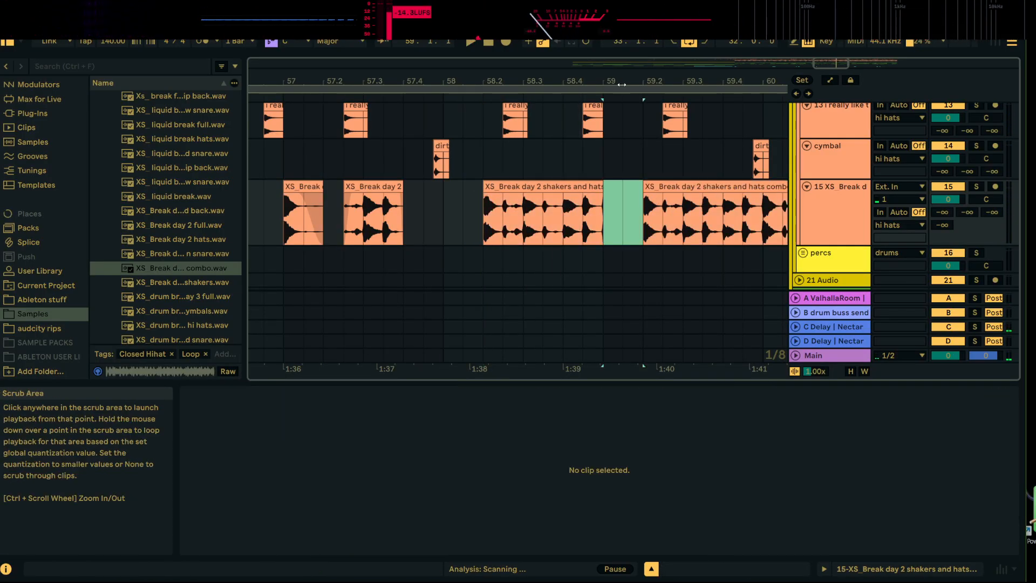
pyautogui.moveTo(615, 81); pyautogui.dragTo(613, 68)
pyautogui.click(519, 197)
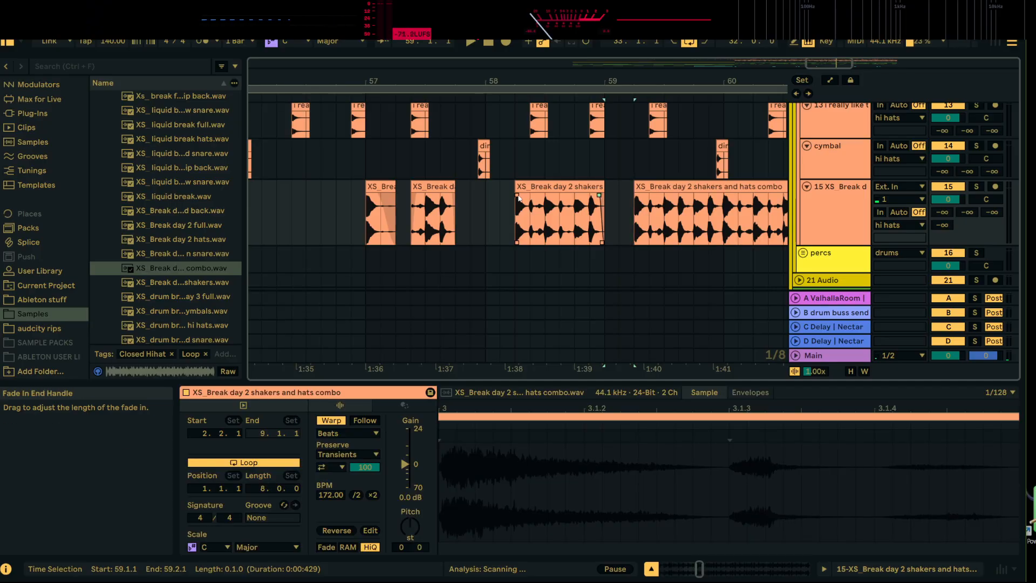
pyautogui.rightClick(655, 213)
pyautogui.click(669, 127)
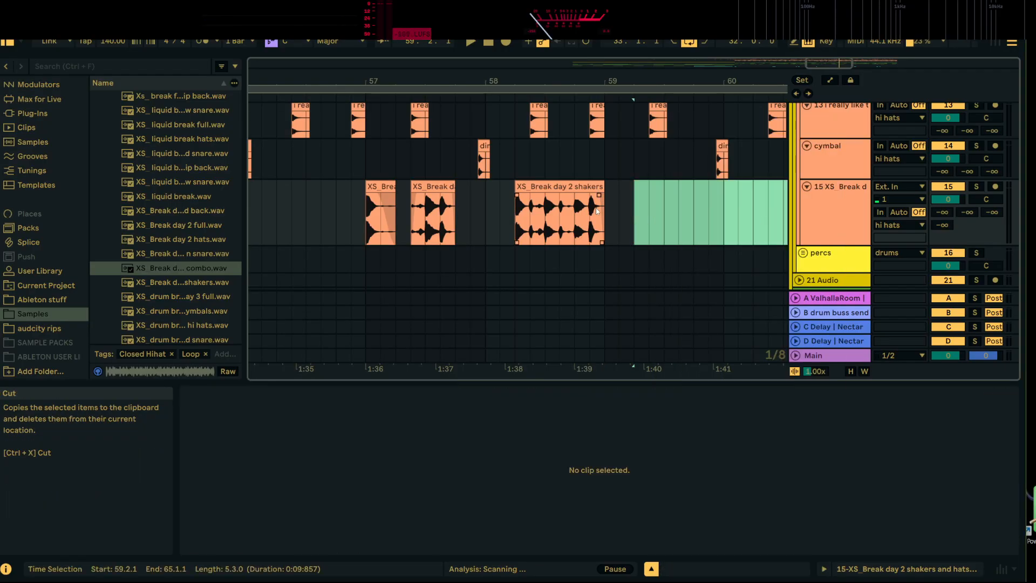
# Duplicate the three chopped shakers and hats clips from bars 57 to 59 onto bars 59 to 61
pyautogui.click(605, 210)
pyautogui.moveTo(606, 206); pyautogui.dragTo(363, 218)
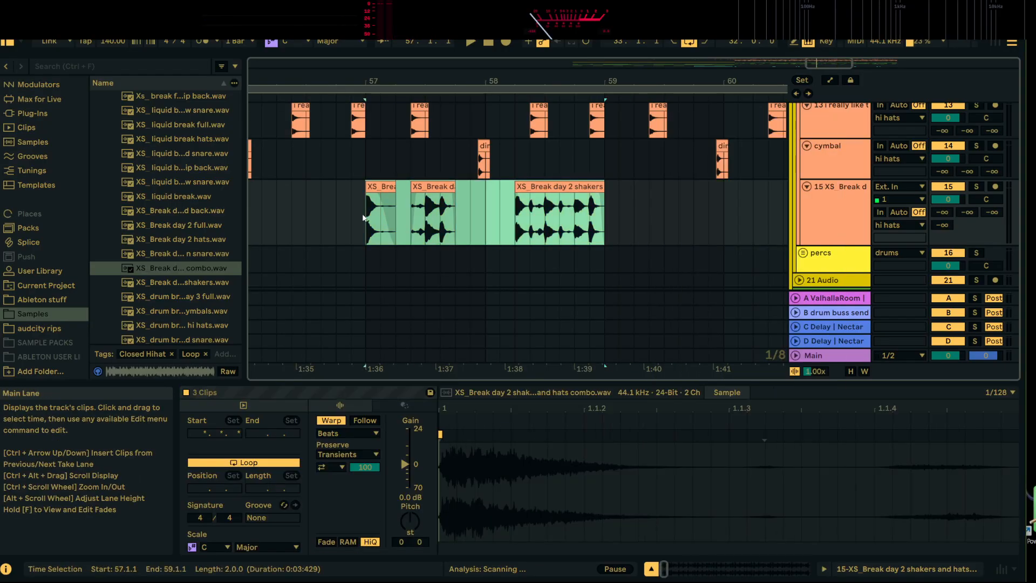
pyautogui.hotkey('ctrl', 'd')
pyautogui.press('-')
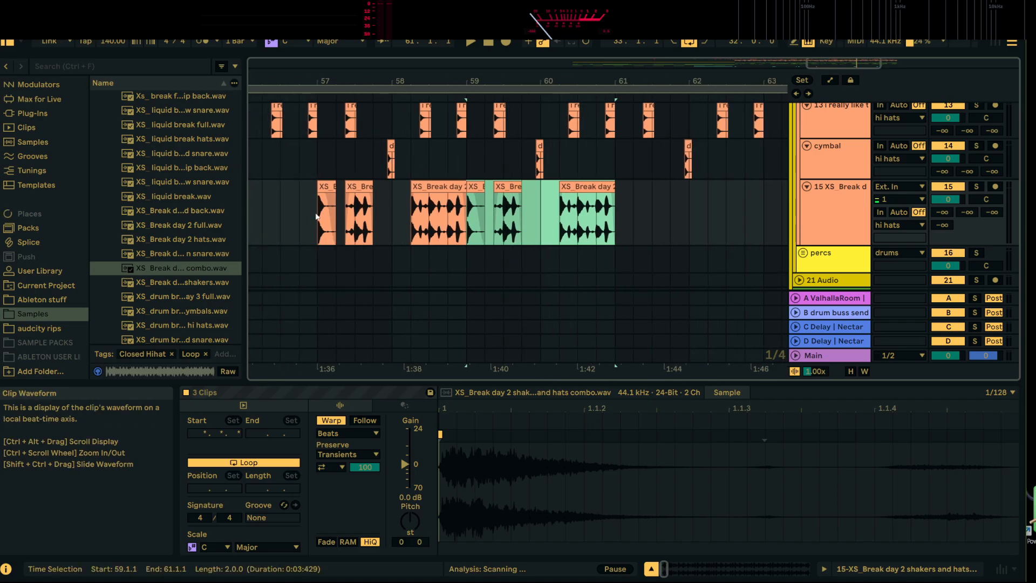
# Play the chopped shakers and hats from bar 57, then audition the XS drum break and tight drums loops in the drum loops folder
pyautogui.click(316, 216)
pyautogui.press('space')
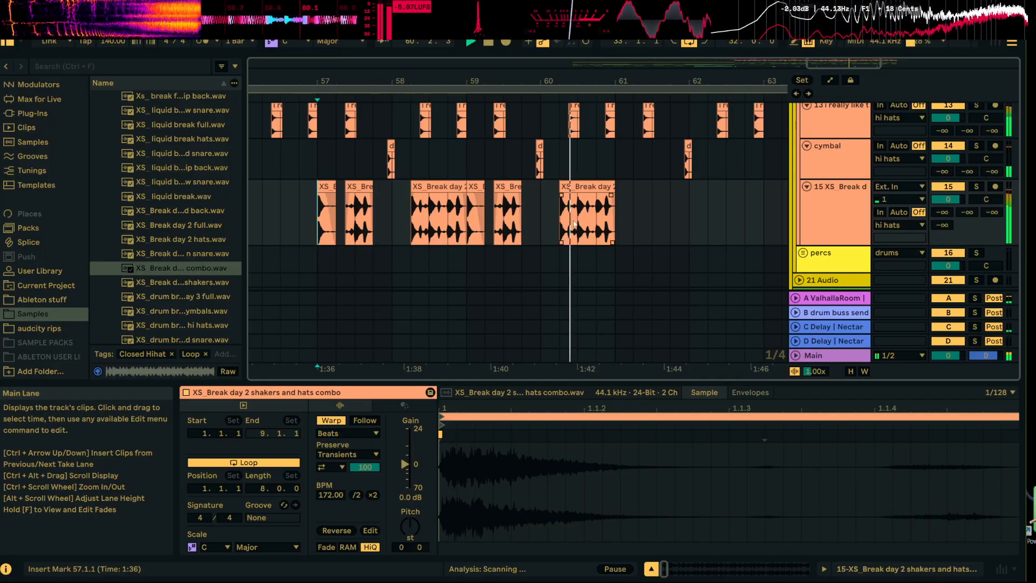
pyautogui.click(203, 296)
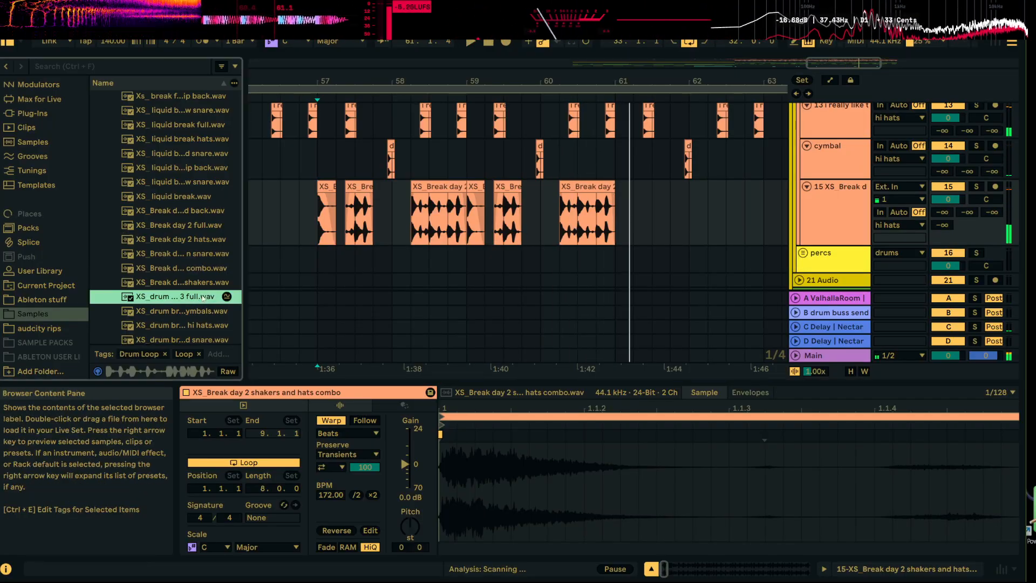
pyautogui.scroll(-3, 203, 296)
pyautogui.click(197, 262)
pyautogui.scroll(-3, 192, 243)
pyautogui.click(193, 219)
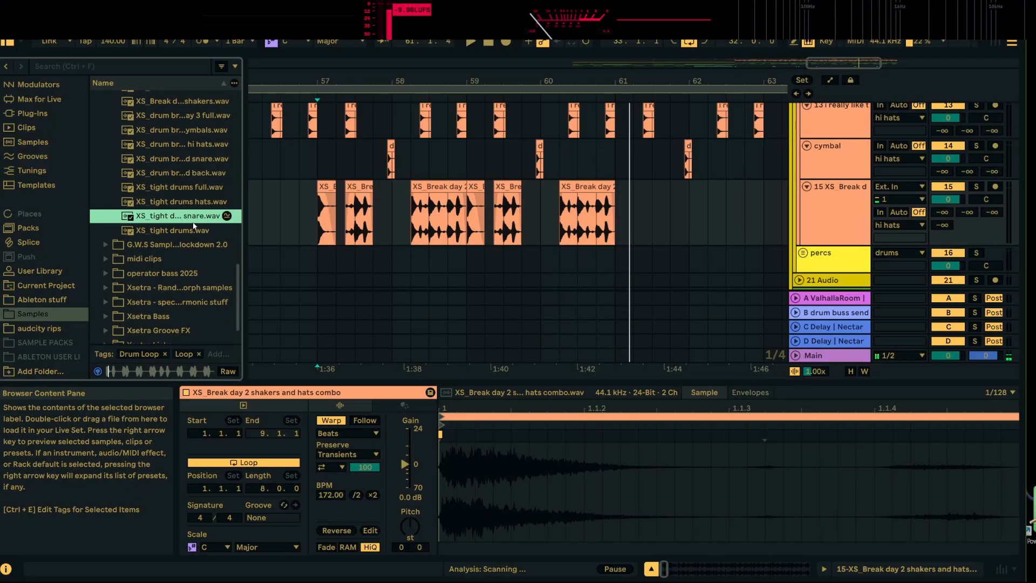
pyautogui.click(189, 230)
pyautogui.scroll(2, 187, 162)
pyautogui.scroll(-3, 186, 232)
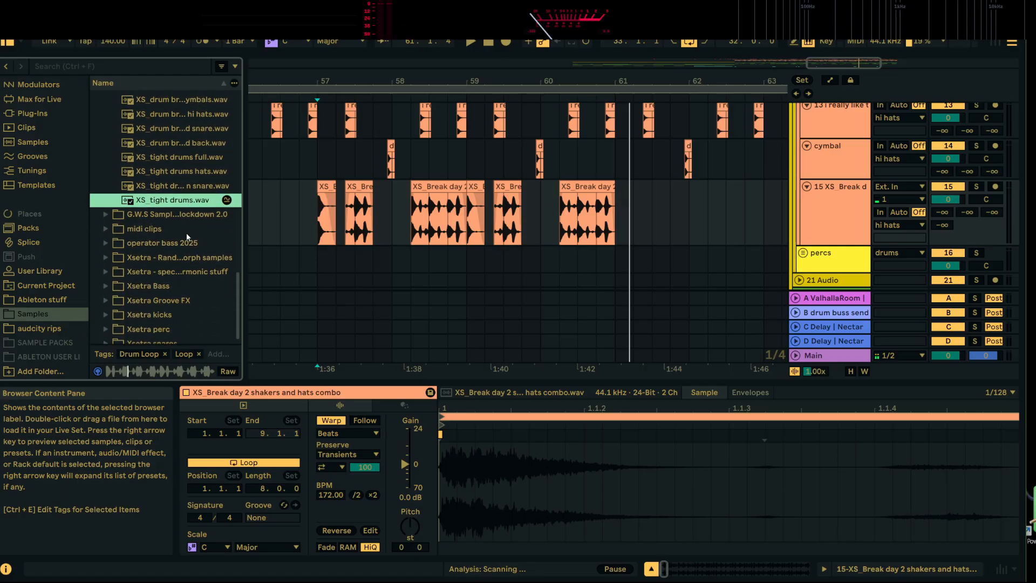
pyautogui.scroll(5, 172, 183)
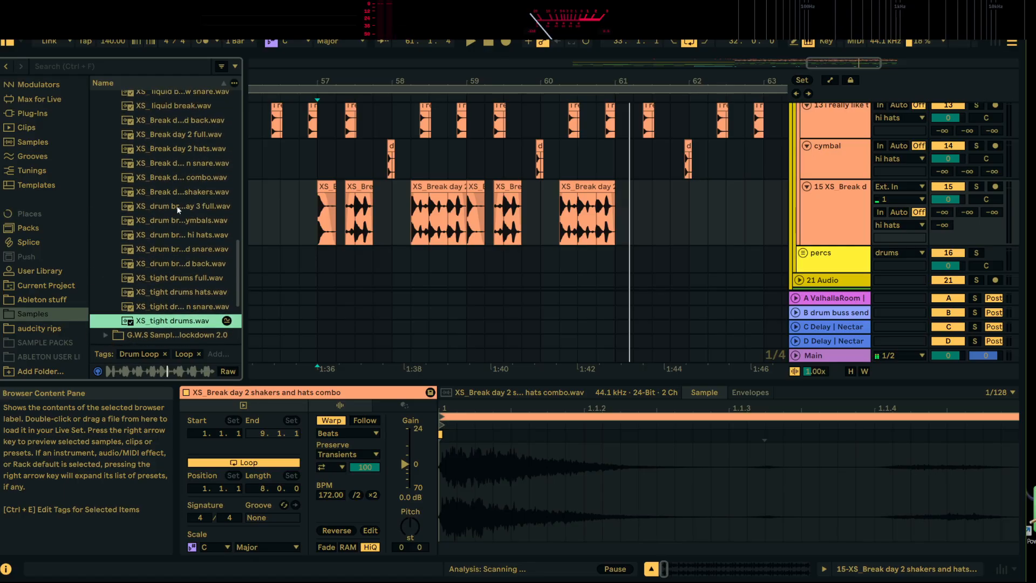
pyautogui.scroll(3, 165, 208)
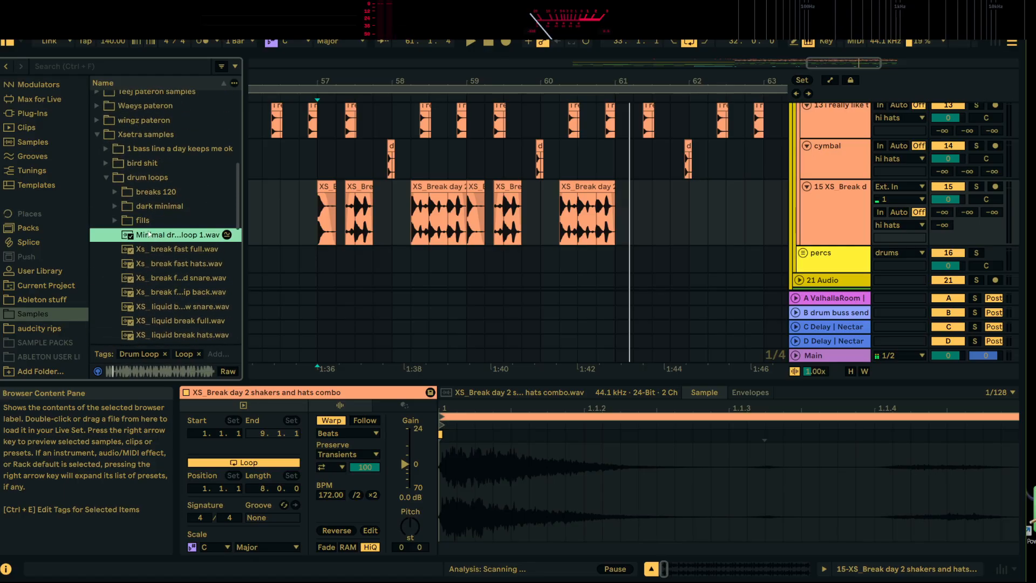
# Audition the loops in the dark minimal folder and Break 1 to Break 4 in the breaks 120 folder
pyautogui.click(115, 206)
pyautogui.click(157, 220)
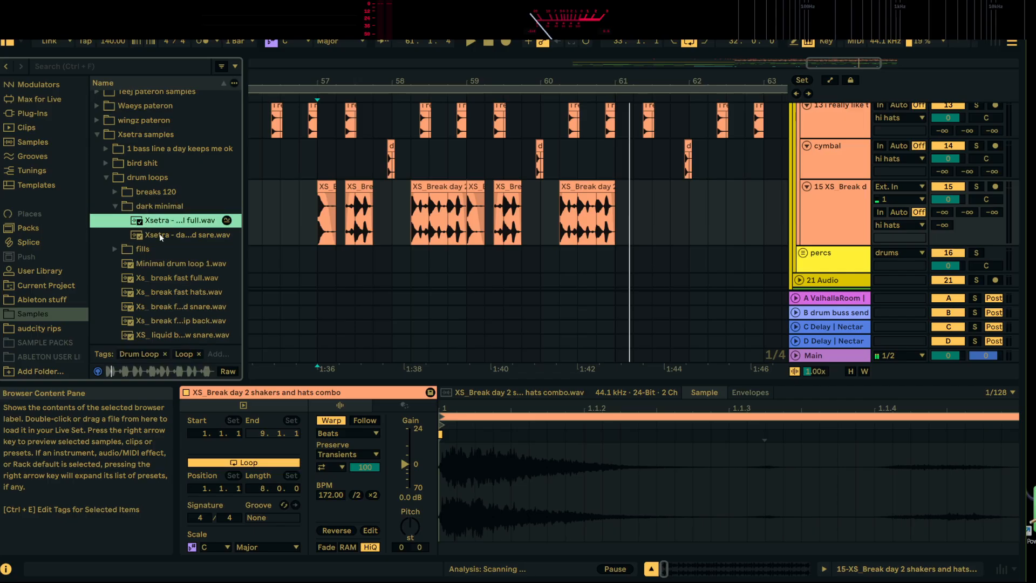
pyautogui.click(162, 236)
pyautogui.click(122, 196)
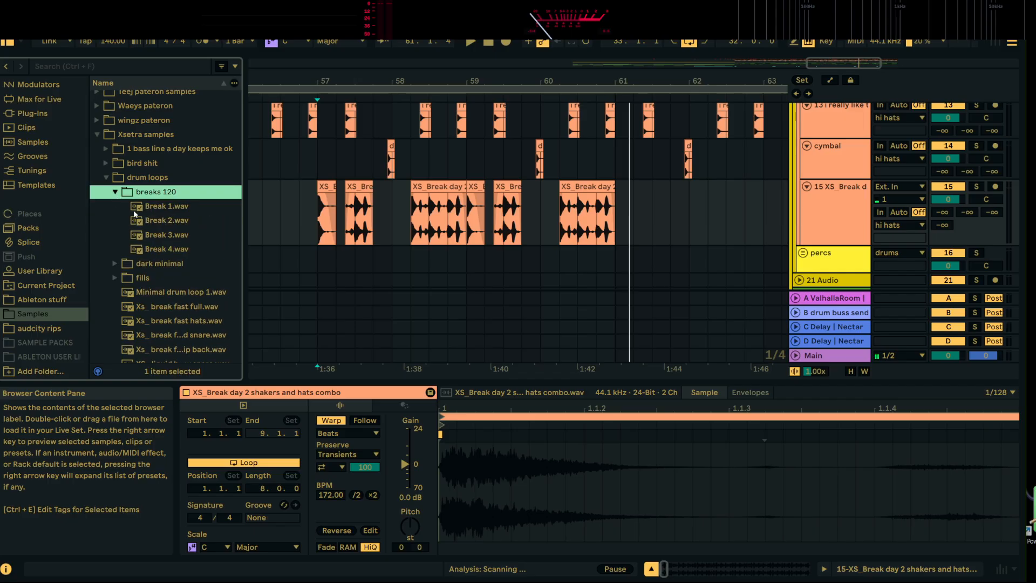
pyautogui.click(155, 211)
pyautogui.press('Down')
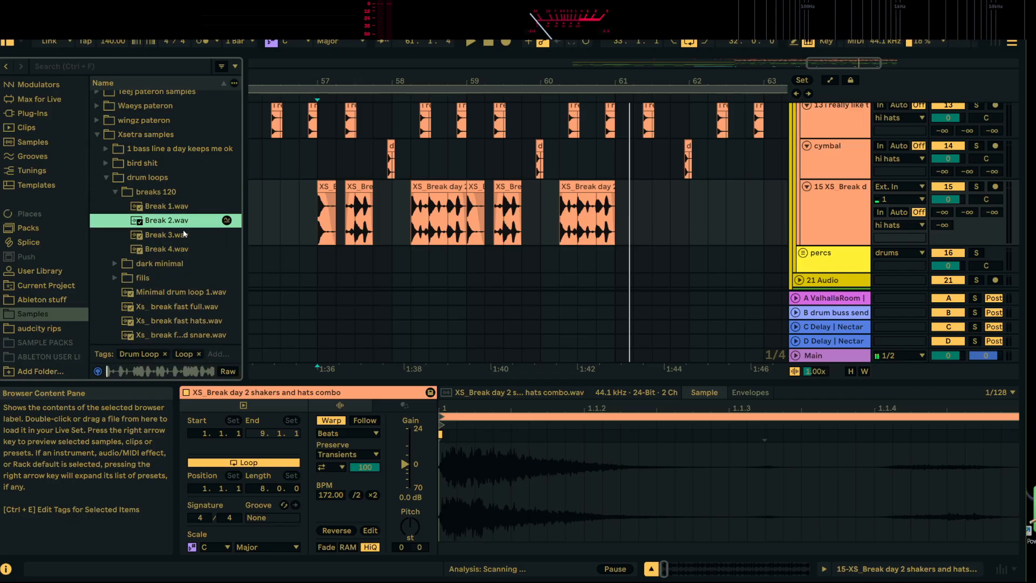
pyautogui.click(167, 235)
pyautogui.click(178, 252)
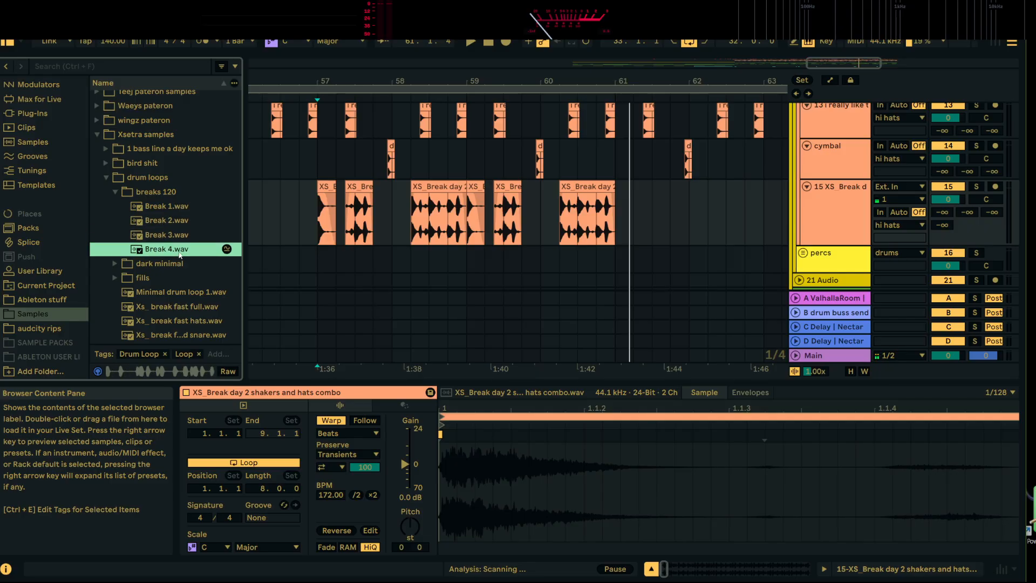
# Search the samples for "hats" and audition the top loop in the fourth wingz pateron pack
pyautogui.click(154, 69)
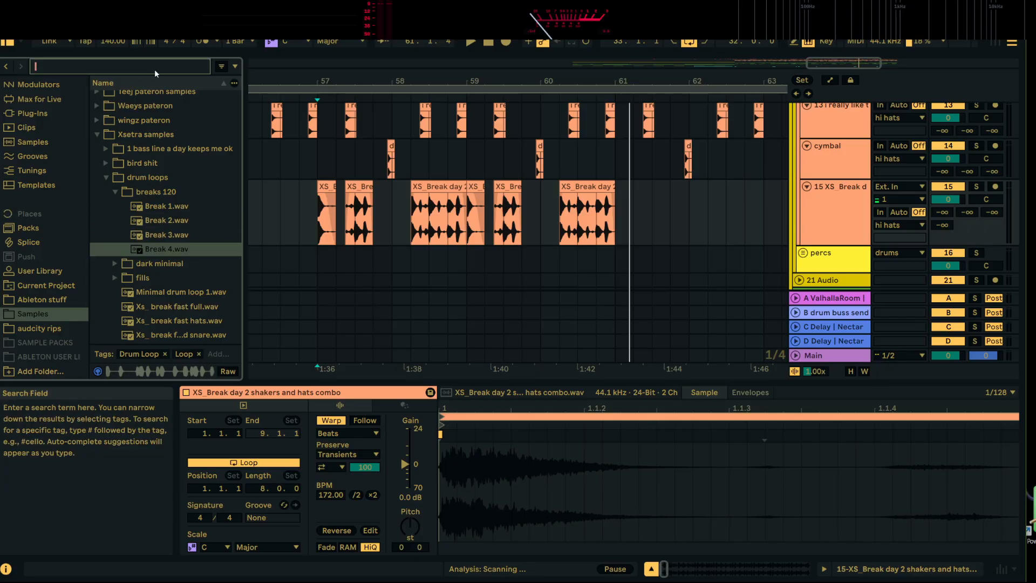
pyautogui.write('hats')
pyautogui.scroll(-3, 179, 335)
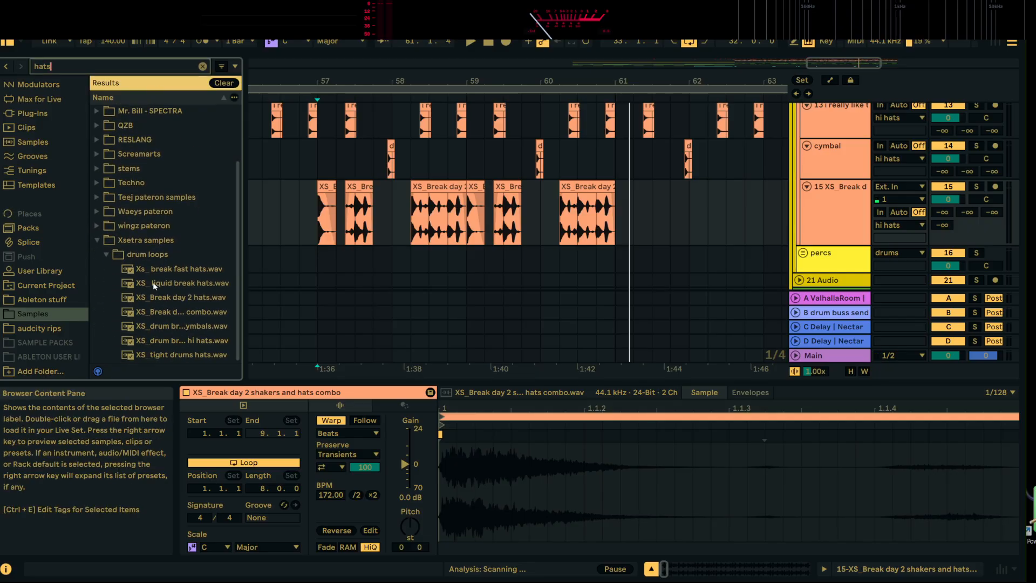
pyautogui.click(154, 283)
pyautogui.click(99, 227)
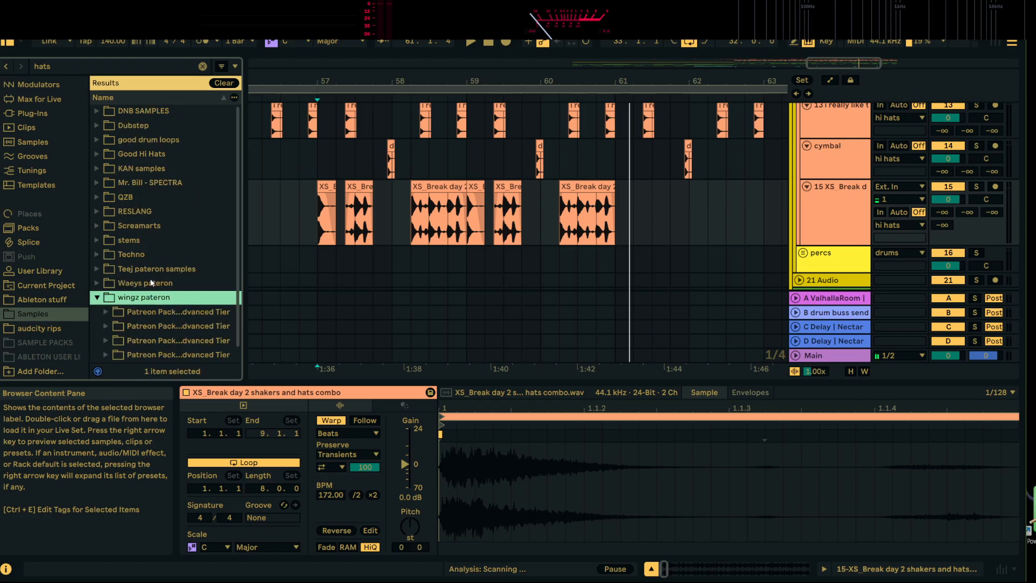
pyautogui.click(102, 321)
pyautogui.click(126, 320)
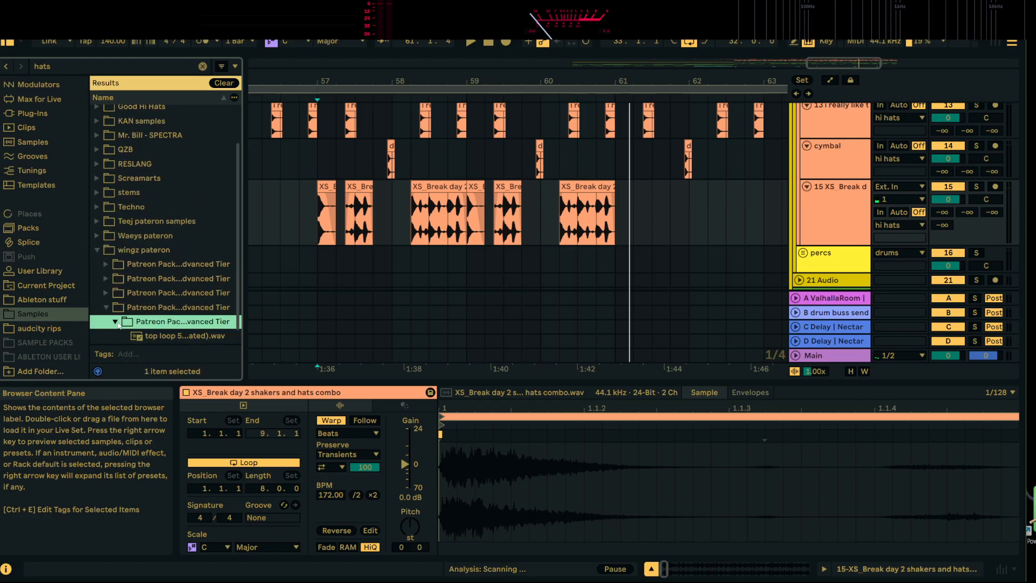
pyautogui.click(176, 322)
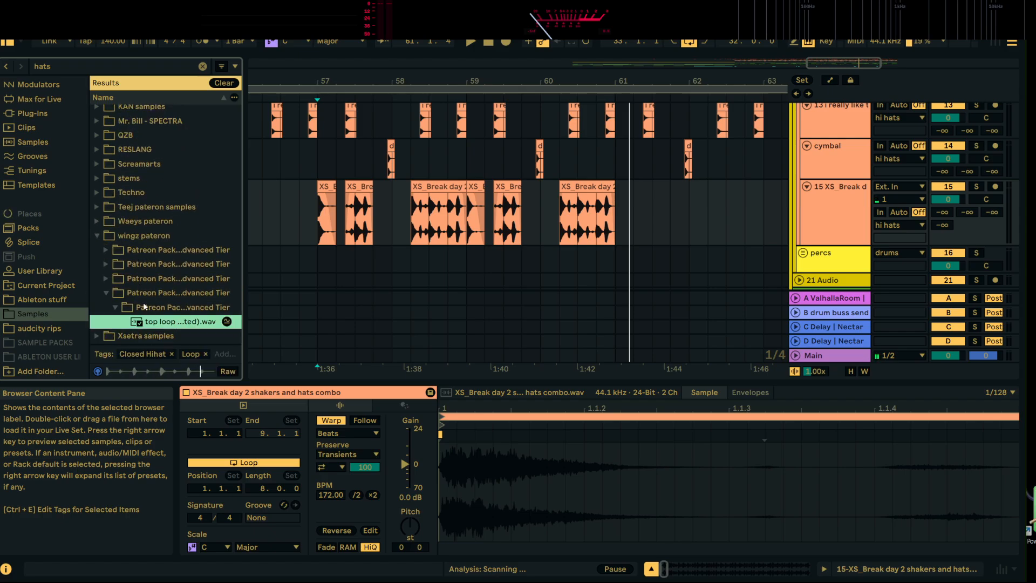
# Audition 16er swag hats.wav in the third wingz pateron pack and the hat loop in the second pack
pyautogui.click(107, 280)
pyautogui.click(115, 326)
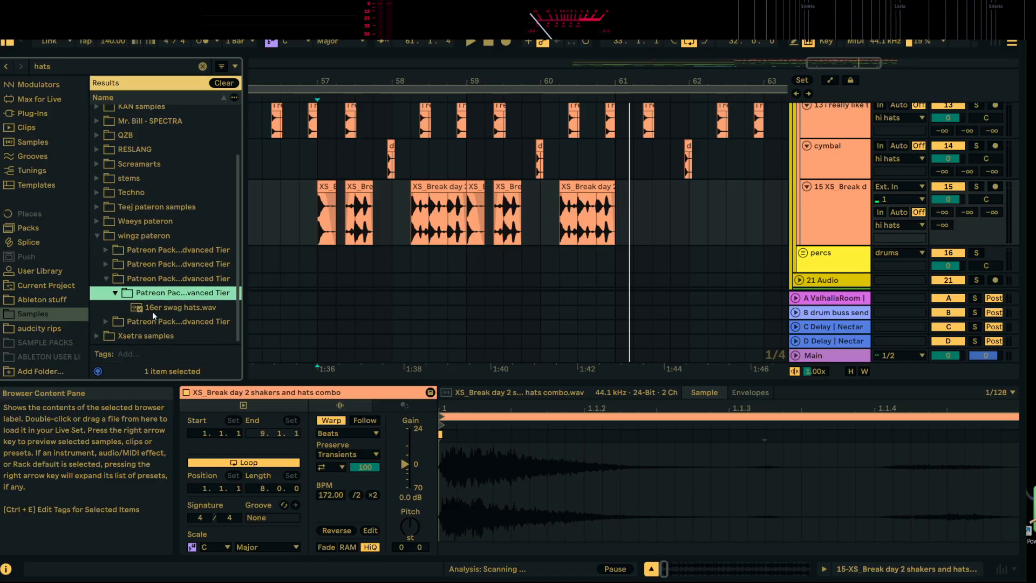
pyautogui.click(211, 307)
pyautogui.click(107, 264)
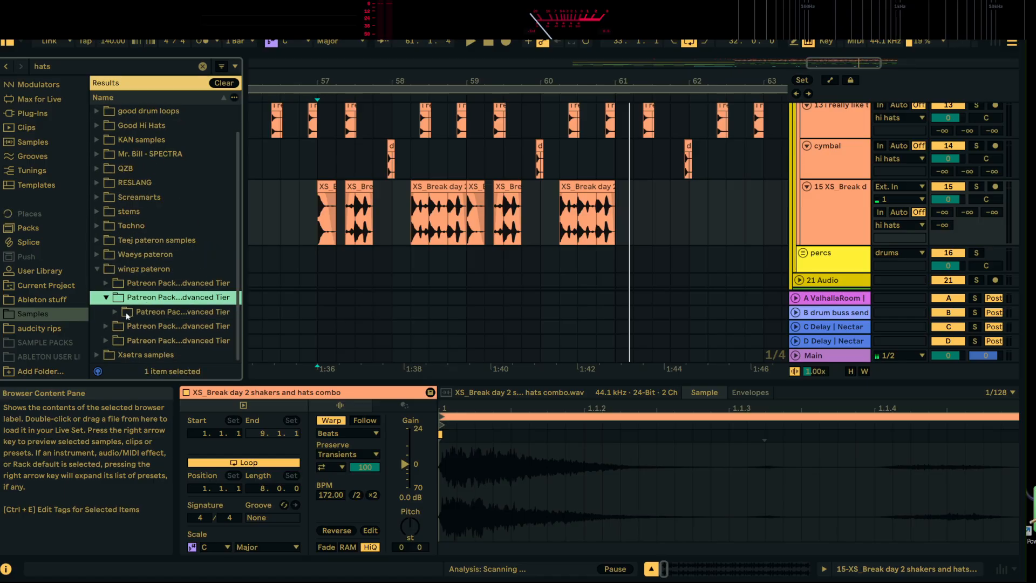
pyautogui.click(125, 311)
pyautogui.click(155, 327)
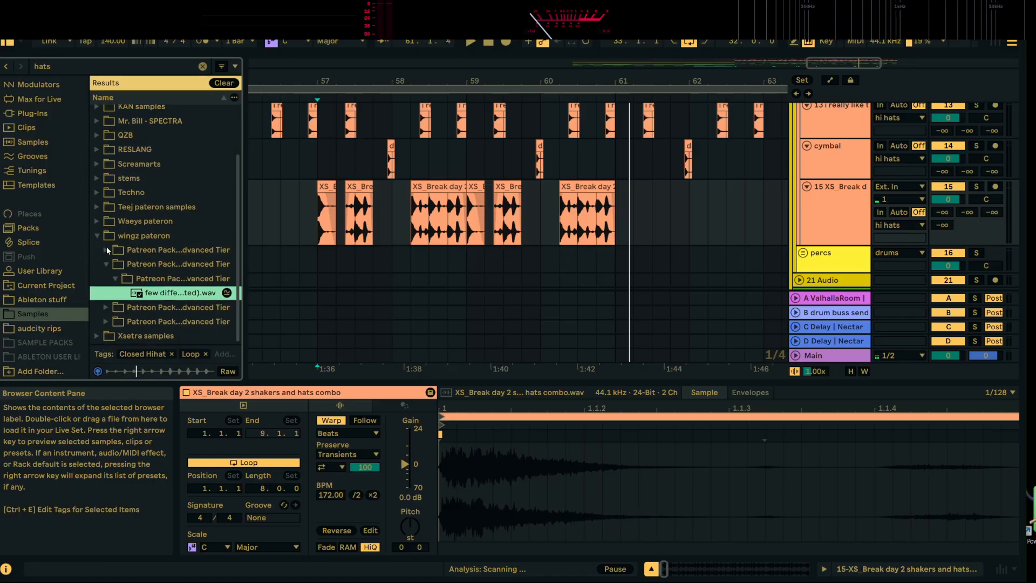
# Audition both hat samples in the first wingz pateron pack, including the dirty ring loop
pyautogui.click(106, 250)
pyautogui.click(158, 296)
pyautogui.click(166, 312)
pyautogui.scroll(-2, 168, 285)
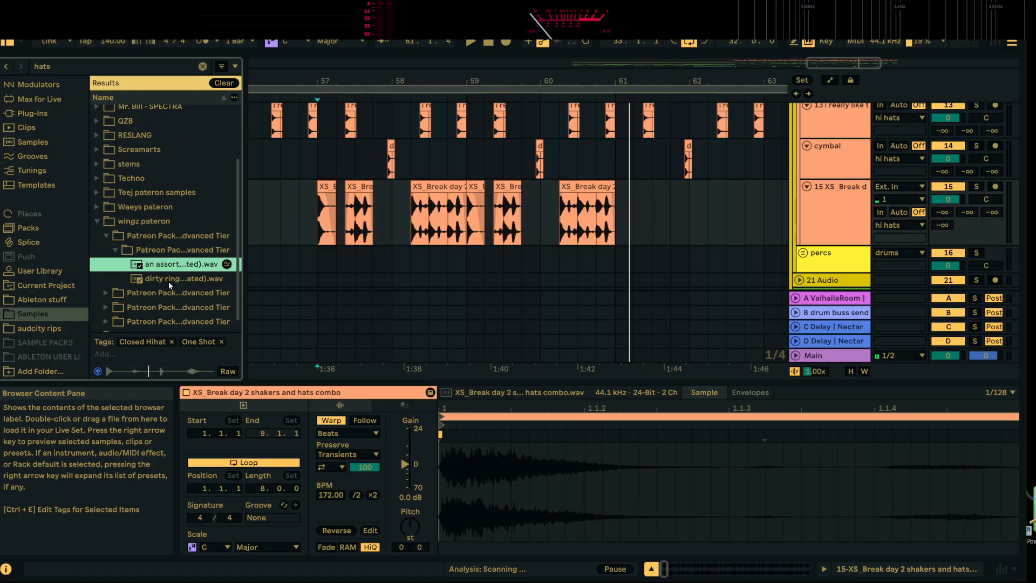
pyautogui.click(169, 280)
# Search the samples for "dub" and audition the dubby fx and dubstep samples in the last wingz pateron pack
pyautogui.click(202, 66)
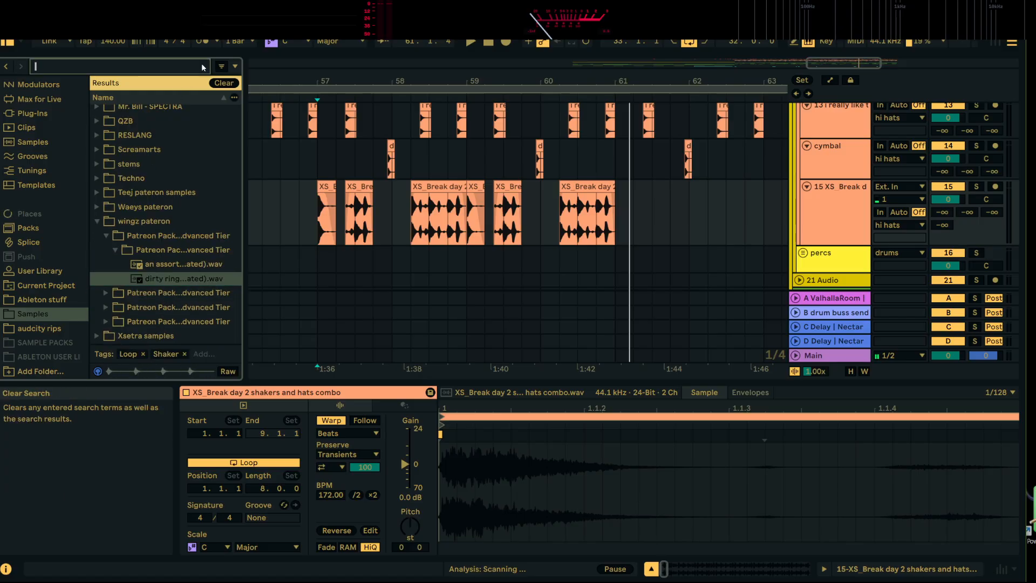
pyautogui.write('dub')
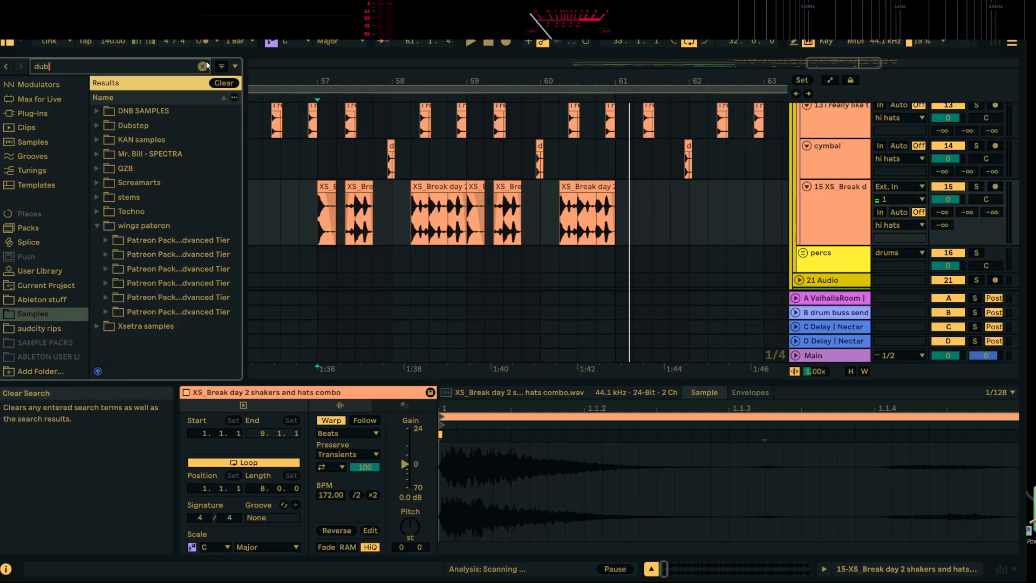
pyautogui.click(107, 312)
pyautogui.click(114, 327)
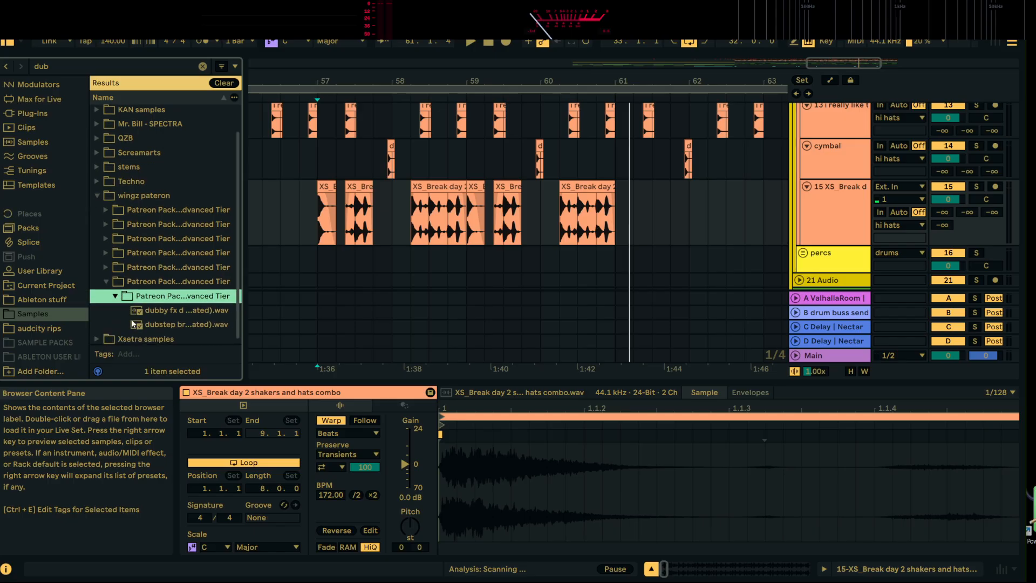
pyautogui.click(177, 311)
pyautogui.click(197, 320)
# Audition the 140 trap loop and the panned dubstep rides in two other wingz pateron packs
pyautogui.click(106, 279)
pyautogui.click(106, 267)
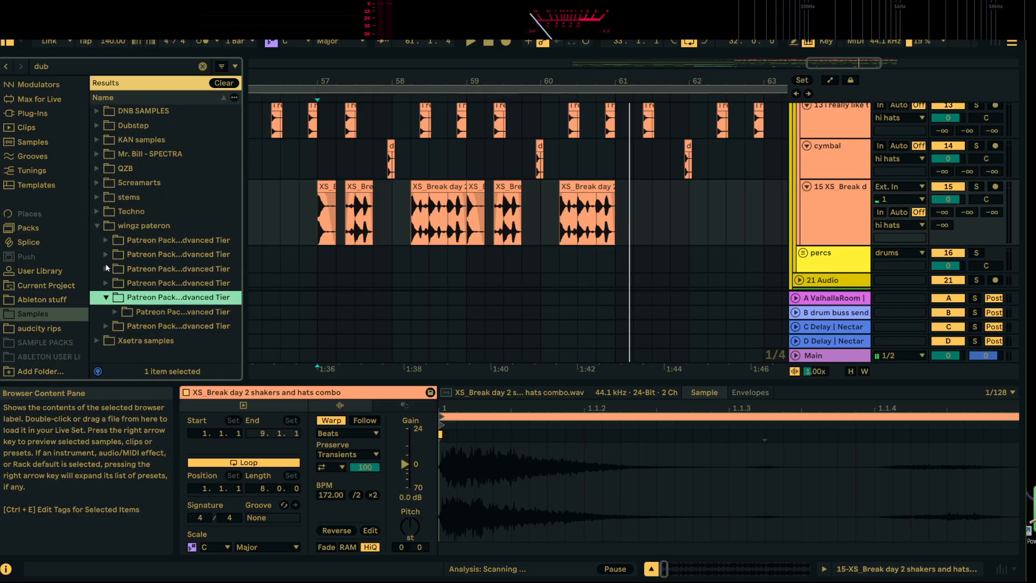
pyautogui.click(114, 312)
pyautogui.click(167, 326)
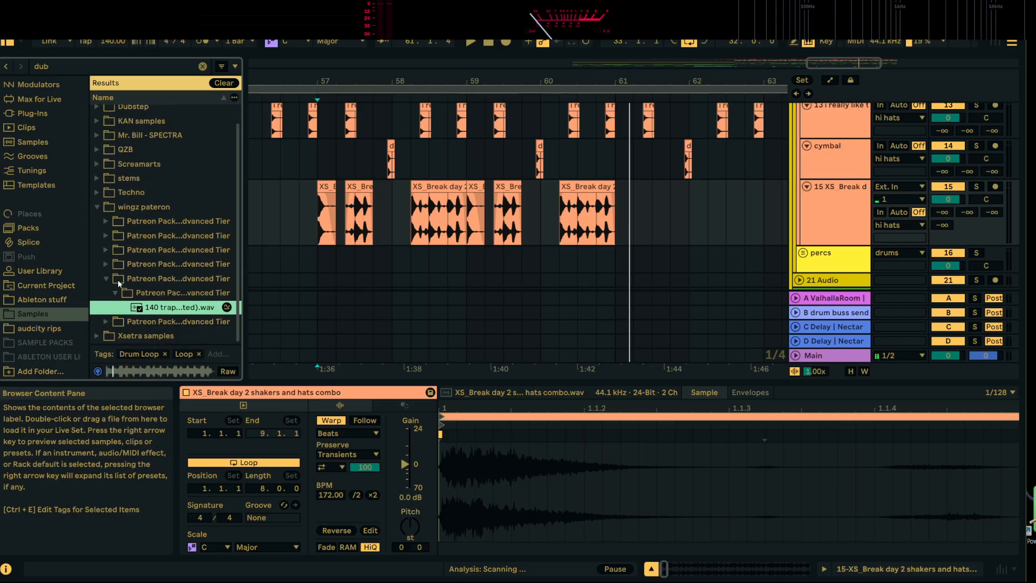
pyautogui.click(107, 267)
pyautogui.click(115, 298)
pyautogui.click(167, 310)
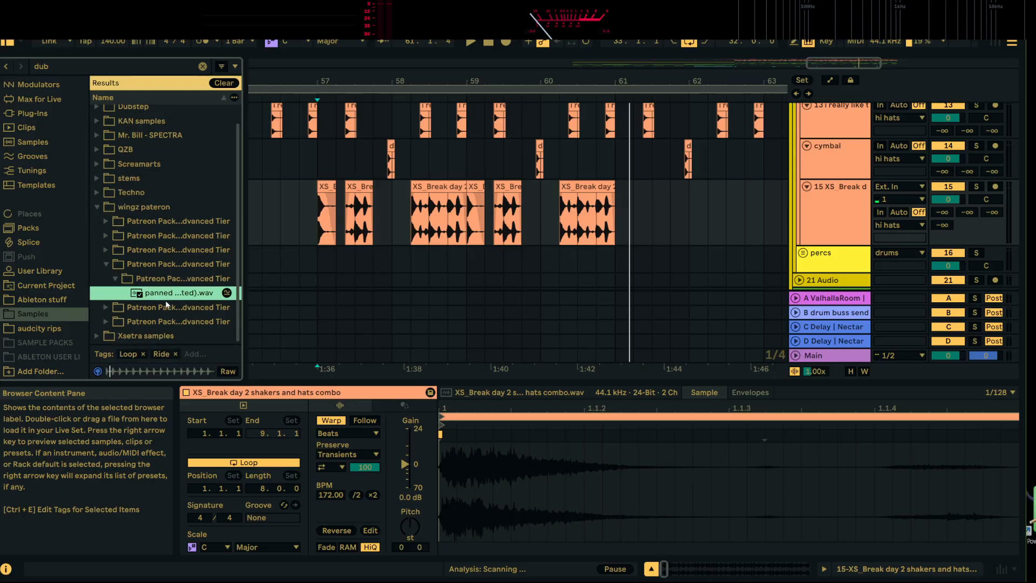
# Insert an audio track below the shakers and hats track and place the panned dubstep rides loop on it at bar 57
pyautogui.scroll(-3, 518, 189)
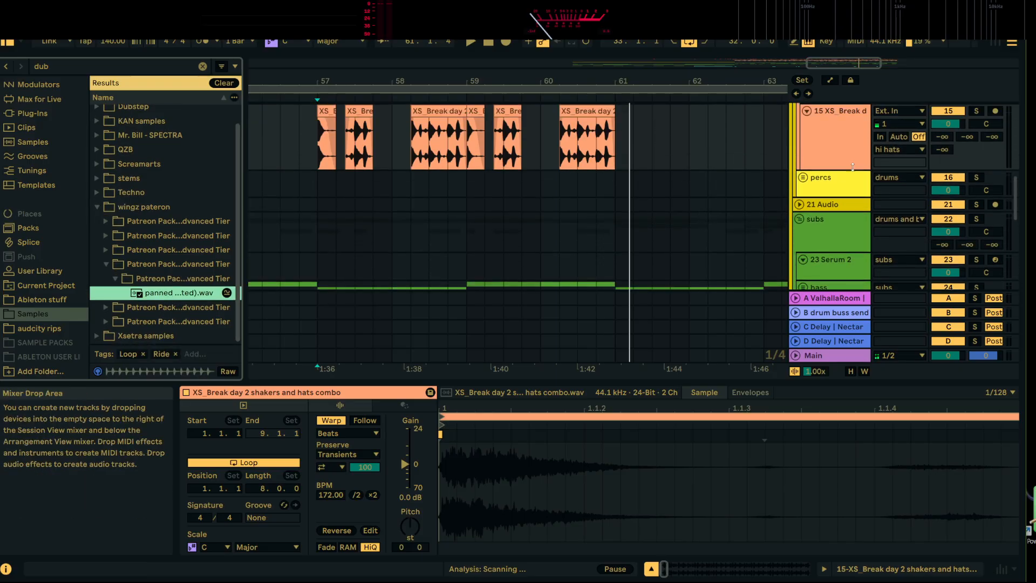
pyautogui.rightClick(846, 149)
pyautogui.click(898, 267)
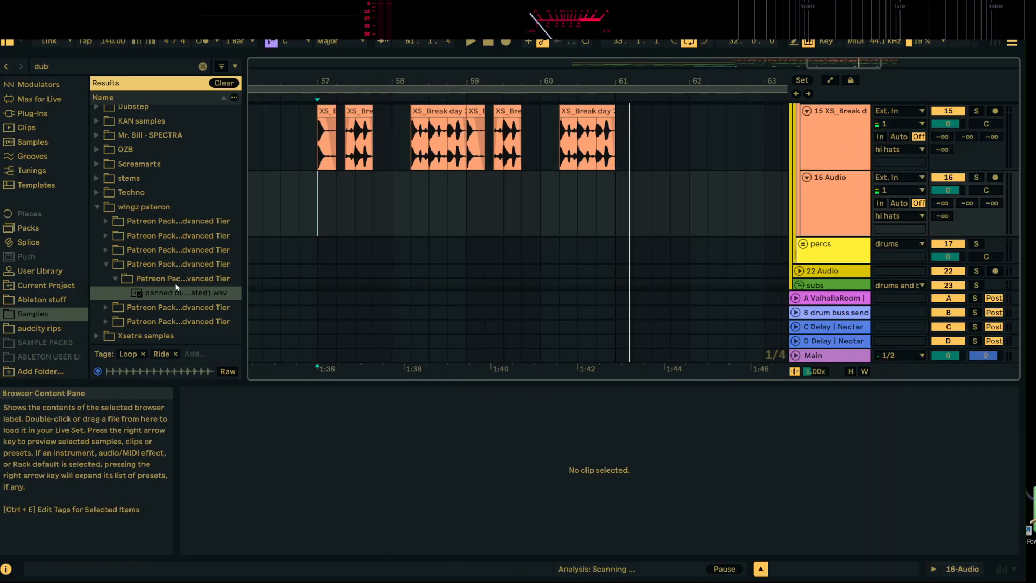
pyautogui.moveTo(172, 292); pyautogui.dragTo(317, 226)
# Play the drop from bar 57 to hear the panned dubstep rides with the other drums
pyautogui.press('space')
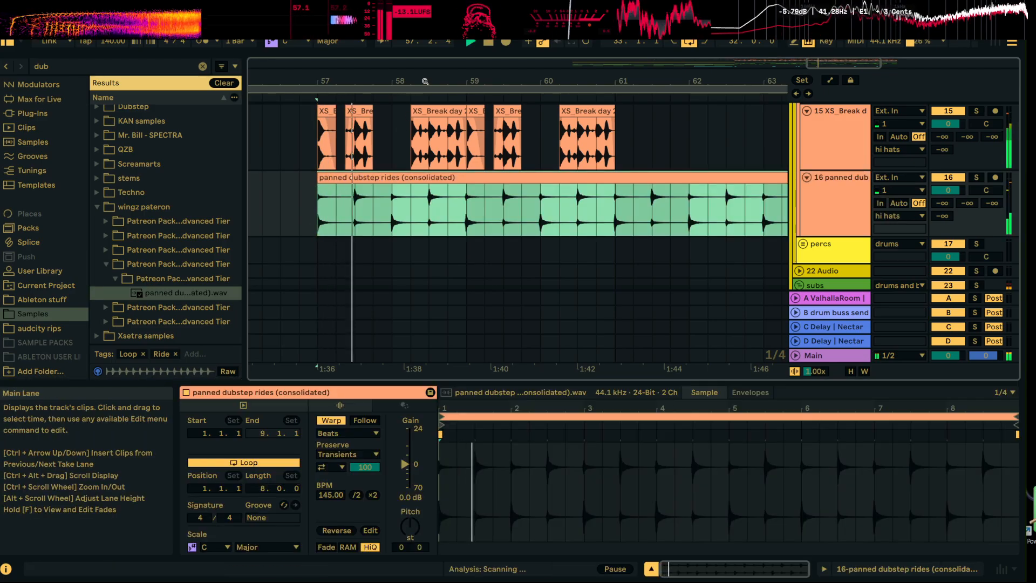
pyautogui.moveTo(424, 81); pyautogui.dragTo(402, 49)
pyautogui.scroll(3, 499, 189)
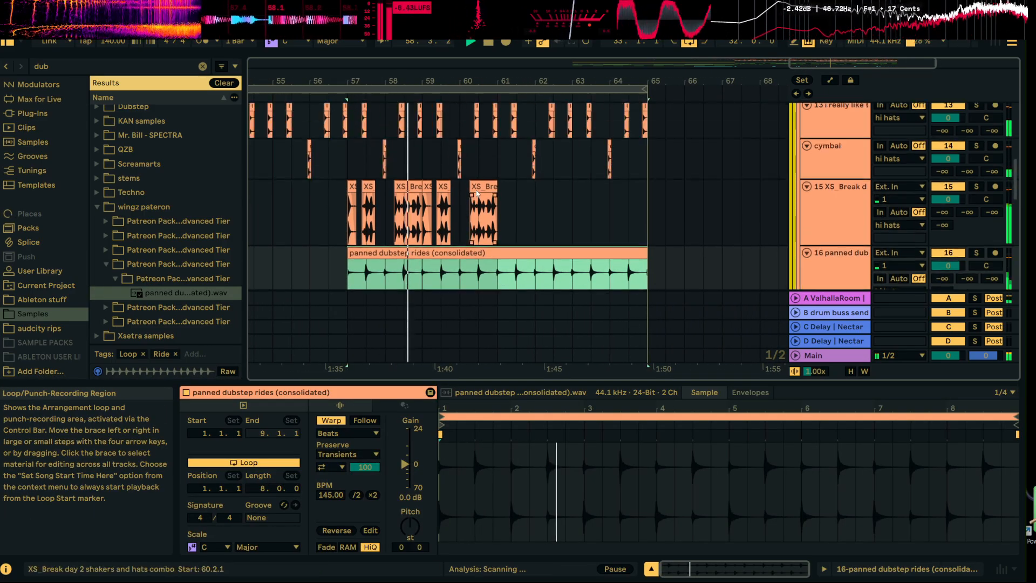
pyautogui.scroll(-2, 502, 208)
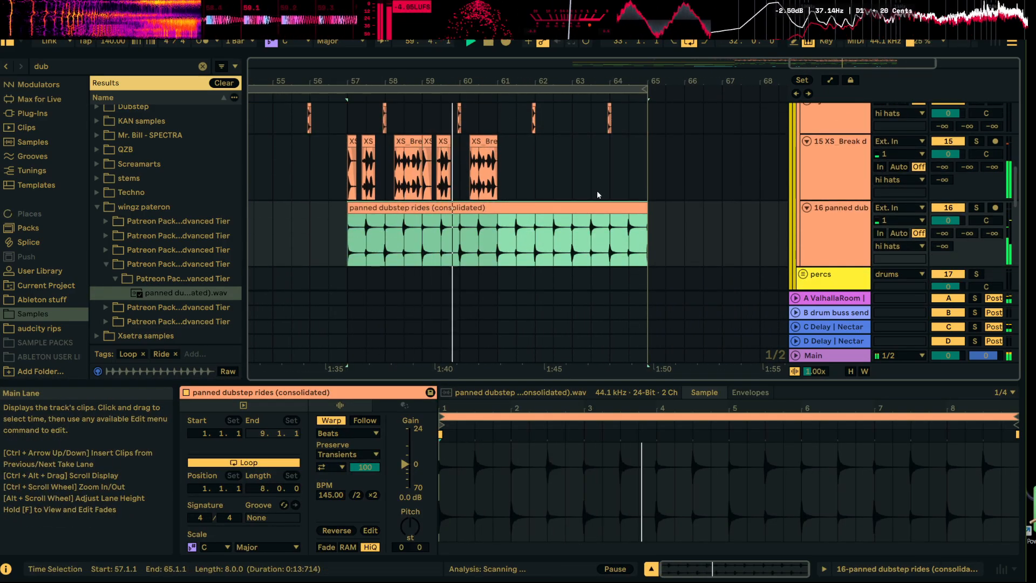
pyautogui.press('space')
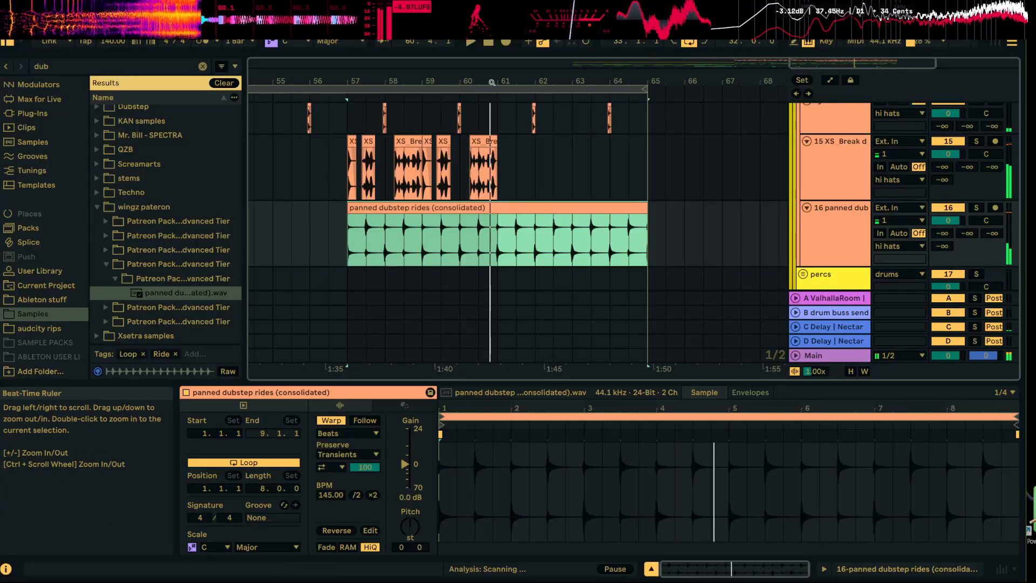
# Trim the last shakers and hats piece to end at 60.4.1 and play the result
pyautogui.moveTo(490, 82); pyautogui.dragTo(490, 101)
pyautogui.click(493, 141)
pyautogui.moveTo(493, 141); pyautogui.dragTo(486, 143)
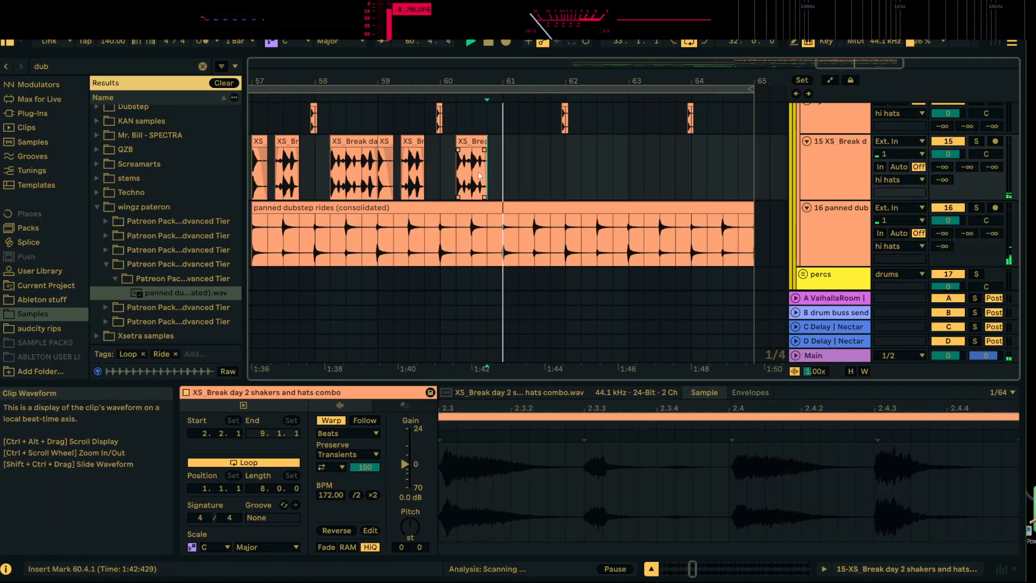
pyautogui.click(478, 176)
pyautogui.press('space')
pyautogui.press('space')
pyautogui.press('v')
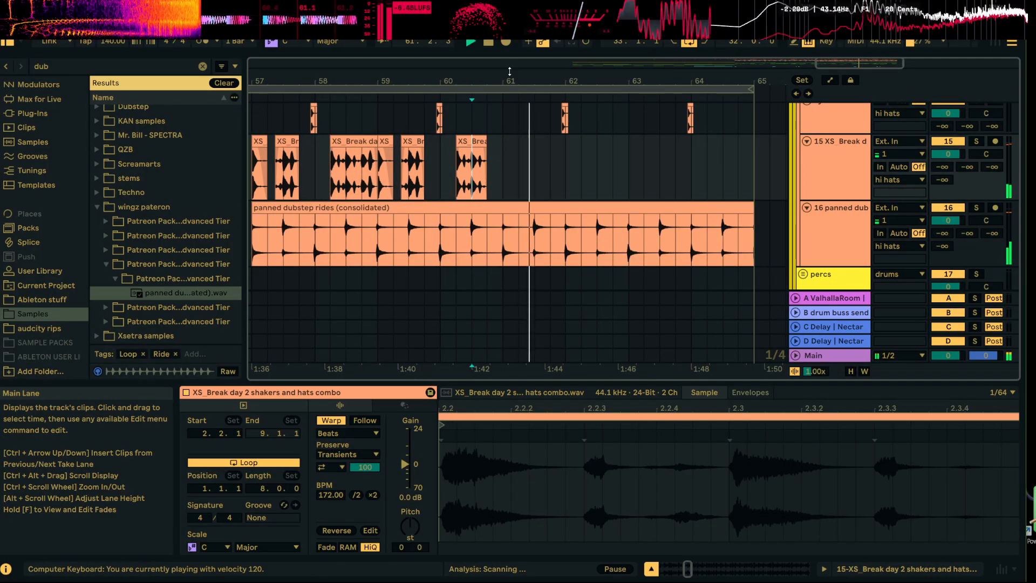
pyautogui.moveTo(509, 81); pyautogui.dragTo(510, 65)
pyautogui.press('space')
# Duplicate the six chopped shakers and hats clips from bars 57 to 61 onto bars 61 to 65 and play them
pyautogui.moveTo(505, 157); pyautogui.dragTo(353, 165)
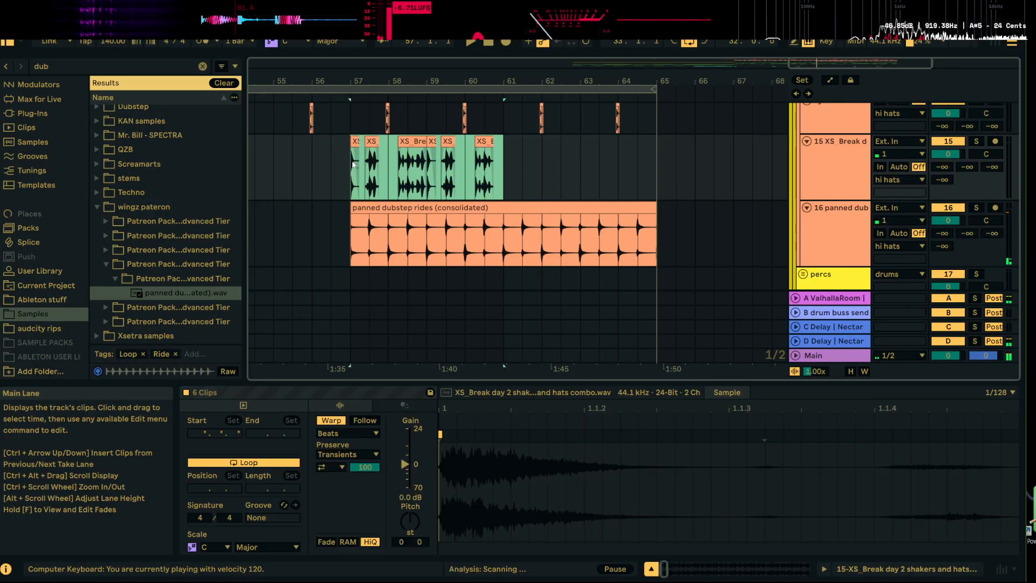
pyautogui.hotkey('ctrl', 'd')
pyautogui.press('space')
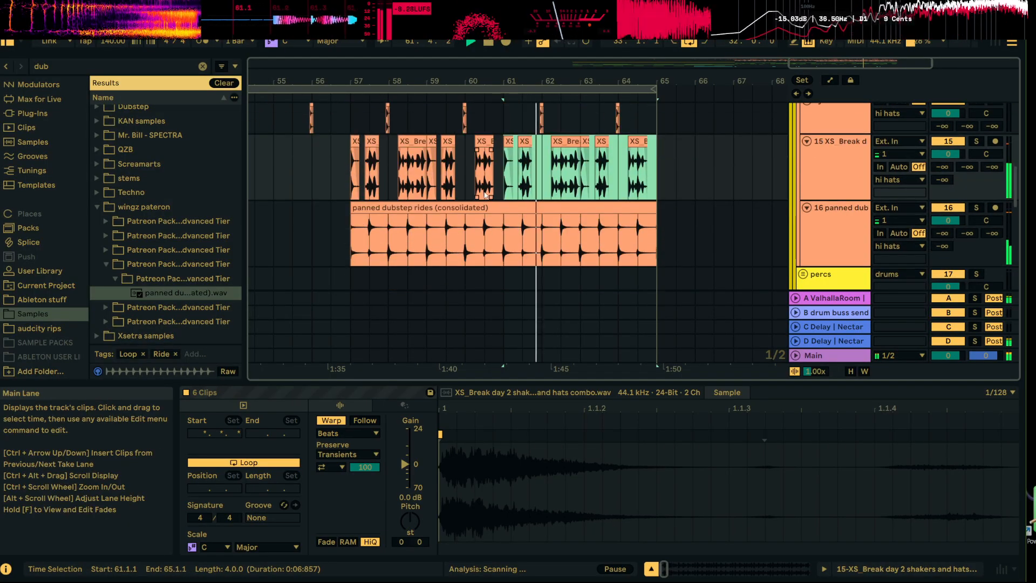
# Play the arrangement from shortly before bar 57 to hear the transition into the varied drums
pyautogui.scroll(-3, 491, 196)
pyautogui.scroll(5, 492, 196)
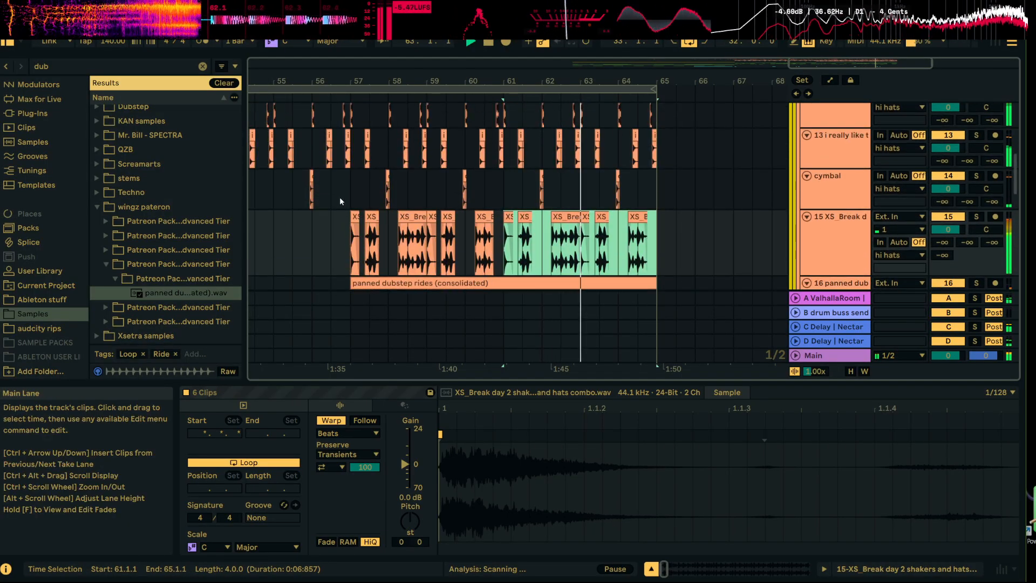
pyautogui.scroll(3, 342, 204)
pyautogui.scroll(-3, 351, 230)
pyautogui.click(330, 176)
pyautogui.press('space')
pyautogui.press('space')
pyautogui.scroll(3, 336, 118)
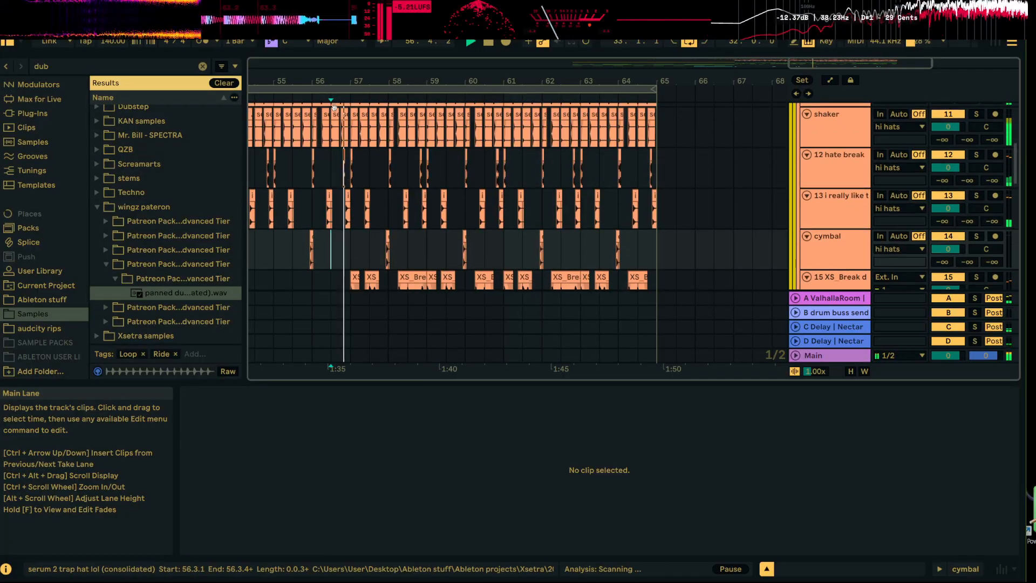
pyautogui.scroll(4, 302, 178)
pyautogui.scroll(-3, 378, 183)
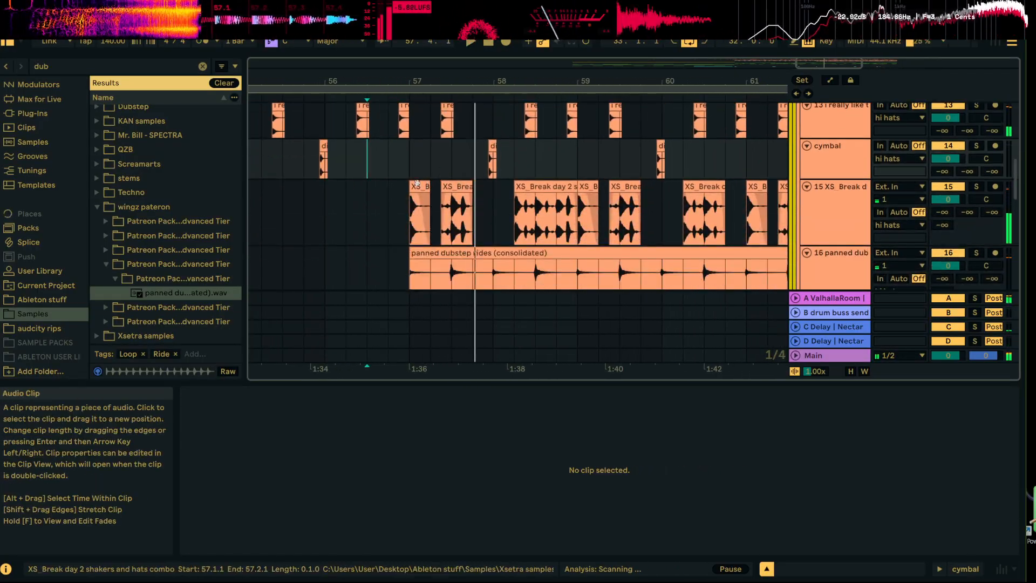
# Play the drop from exactly bar 57 to check the chopped shakers and rides against the other drums
pyautogui.press('space')
pyautogui.click(412, 157)
pyautogui.press('space')
pyautogui.scroll(2, 439, 187)
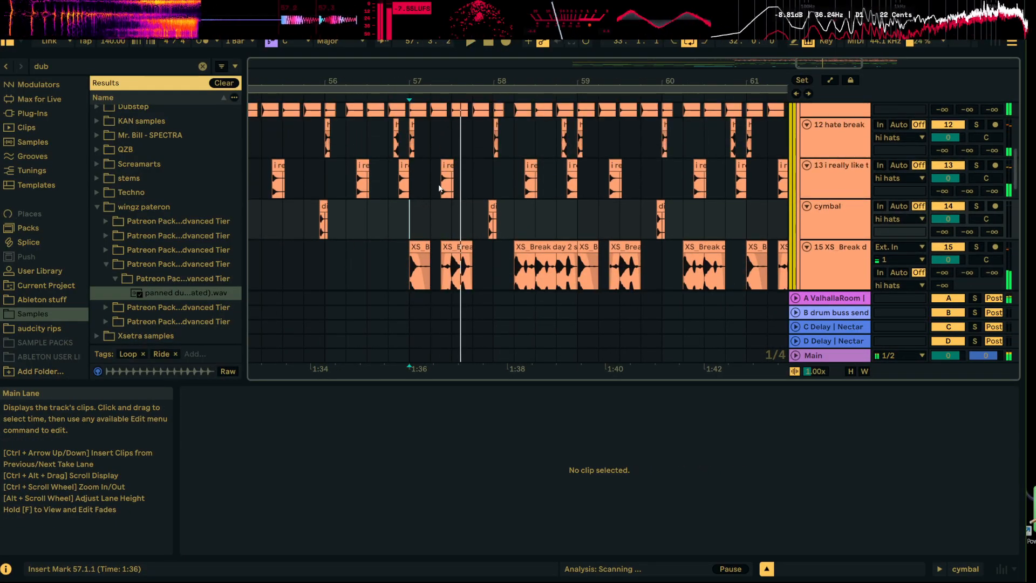
# Select the 35 Audio track in the subs group and unfold it
pyautogui.scroll(-6, 431, 183)
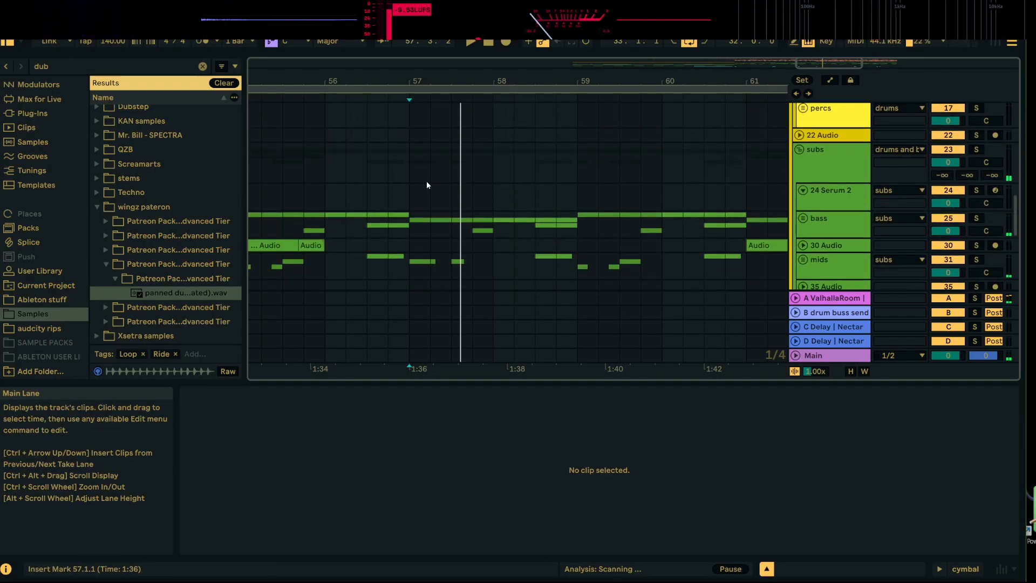
pyautogui.scroll(-4, 428, 181)
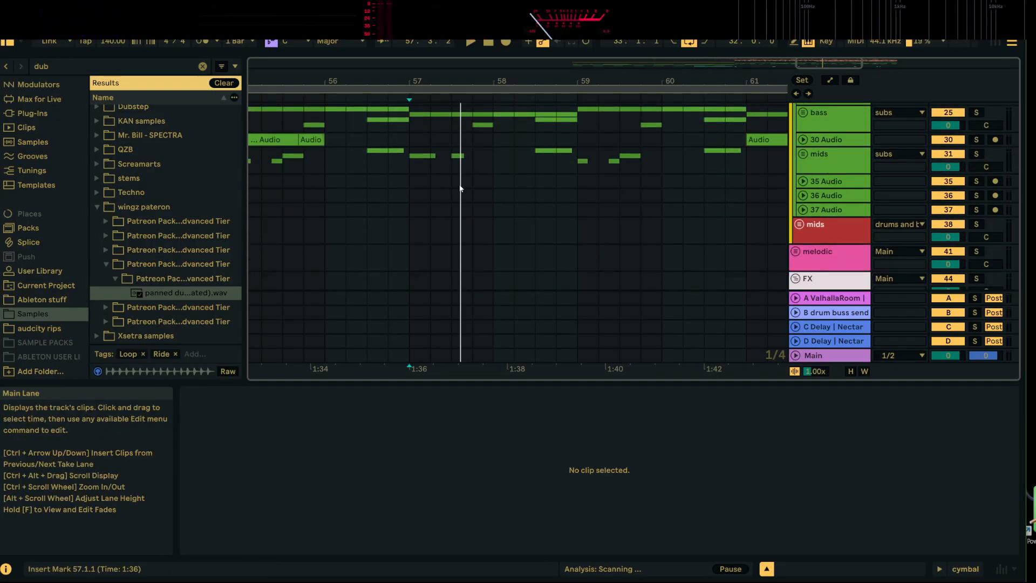
pyautogui.click(828, 181)
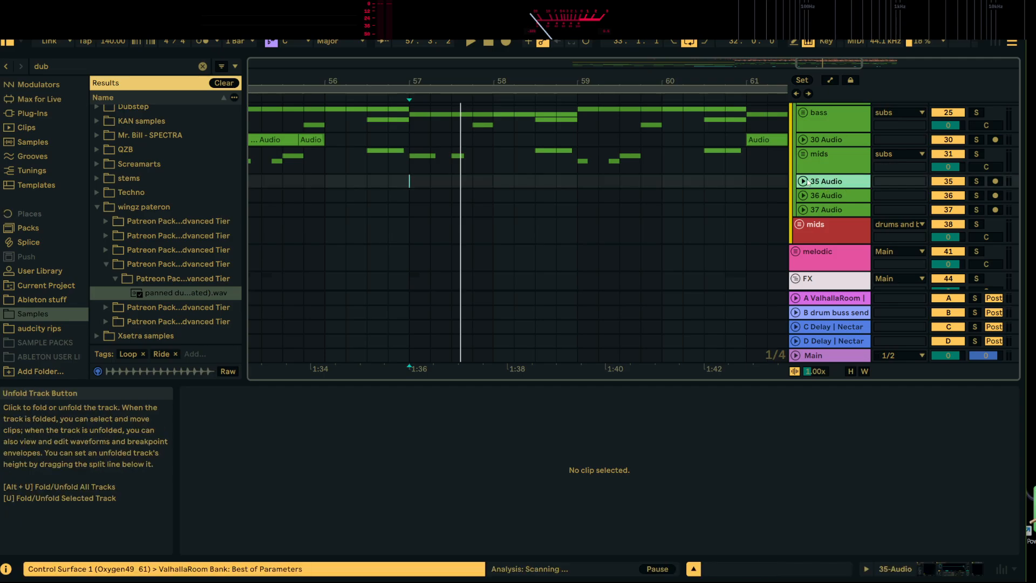
pyautogui.click(803, 181)
pyautogui.scroll(-2, 645, 206)
pyautogui.scroll(2, 645, 206)
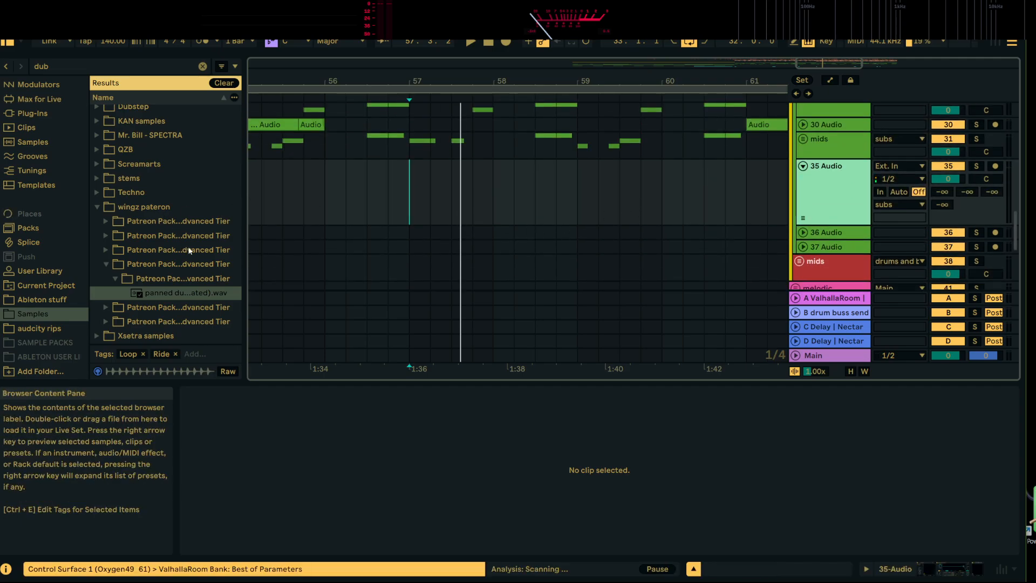
# Clear the dub search, collapse the wingz pateron folder, expand Xsetra samples and search the samples for bass
pyautogui.click(202, 66)
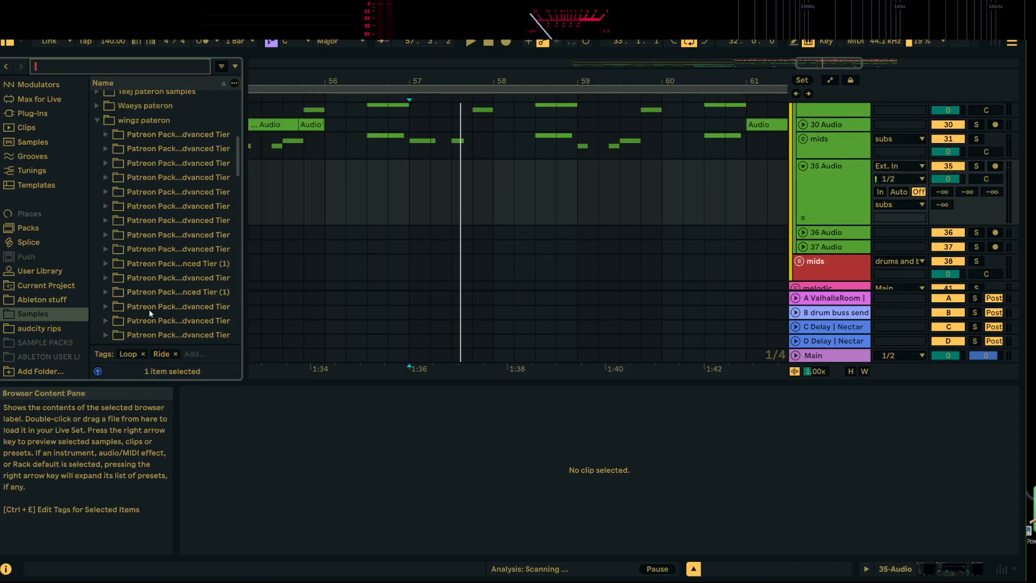
pyautogui.scroll(3, 164, 259)
pyautogui.click(99, 135)
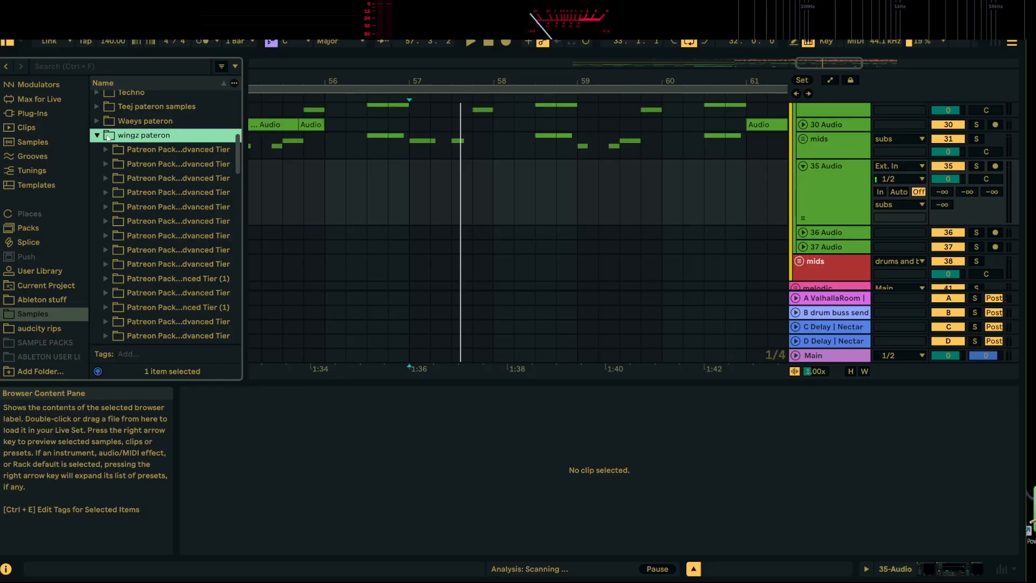
pyautogui.click(98, 336)
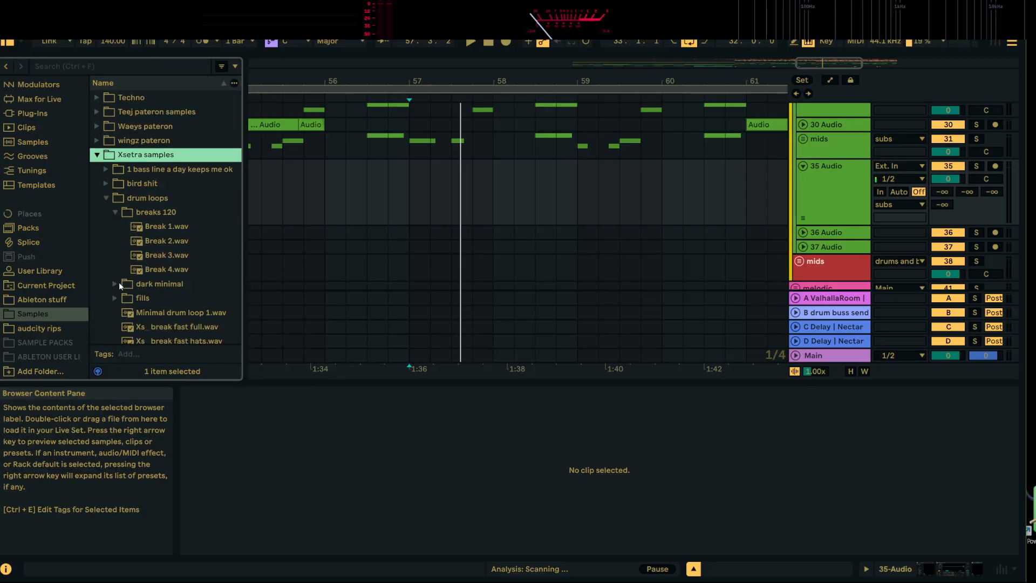
pyautogui.scroll(-3, 119, 243)
pyautogui.scroll(3, 122, 135)
pyautogui.click(128, 69)
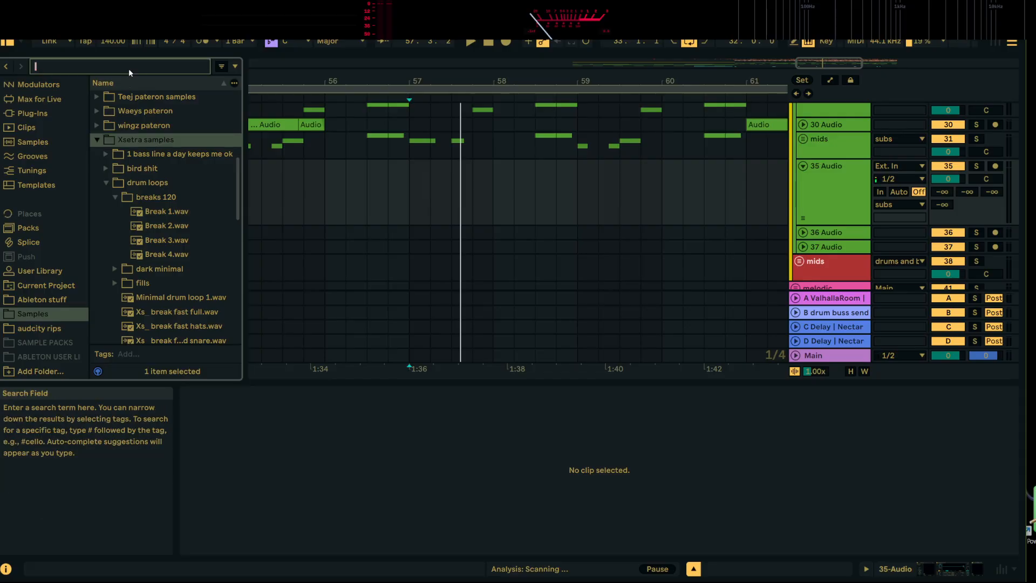
pyautogui.write('bass')
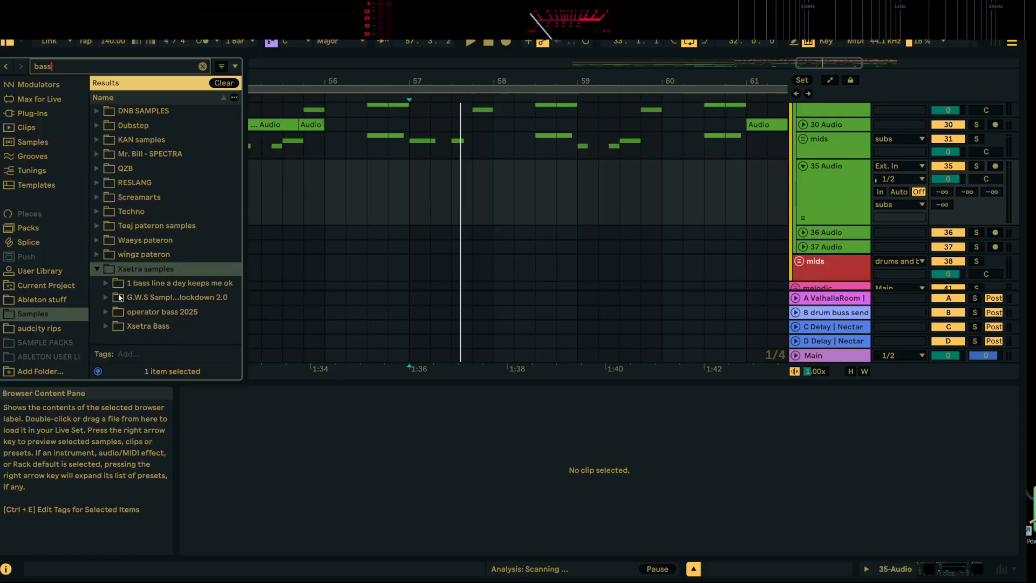
# Audition the bass samples in the G.W.S lockdown 2.0 and operator bass 2025 folders
pyautogui.click(106, 297)
pyautogui.press('Down')
pyautogui.click(168, 298)
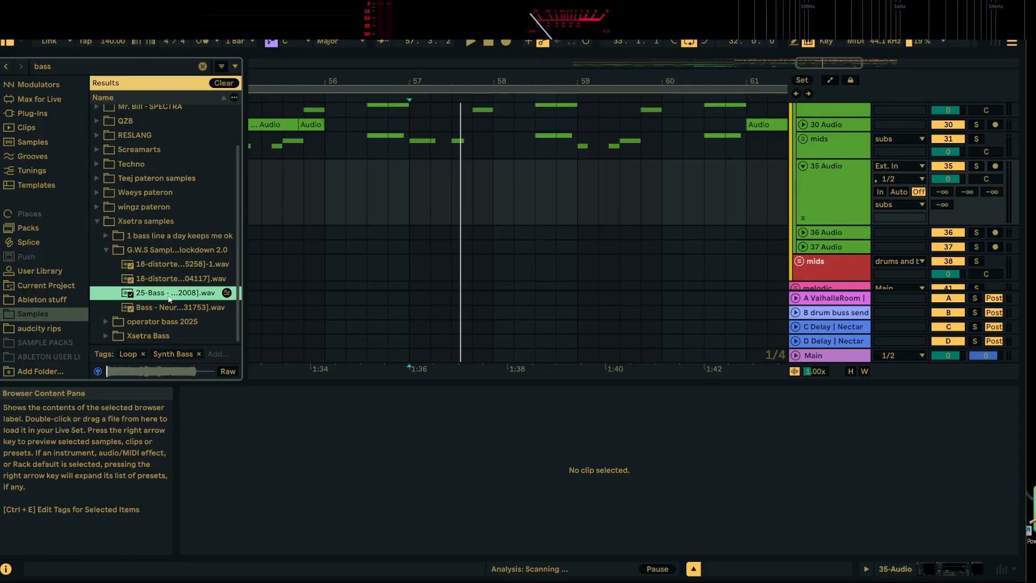
pyautogui.click(179, 278)
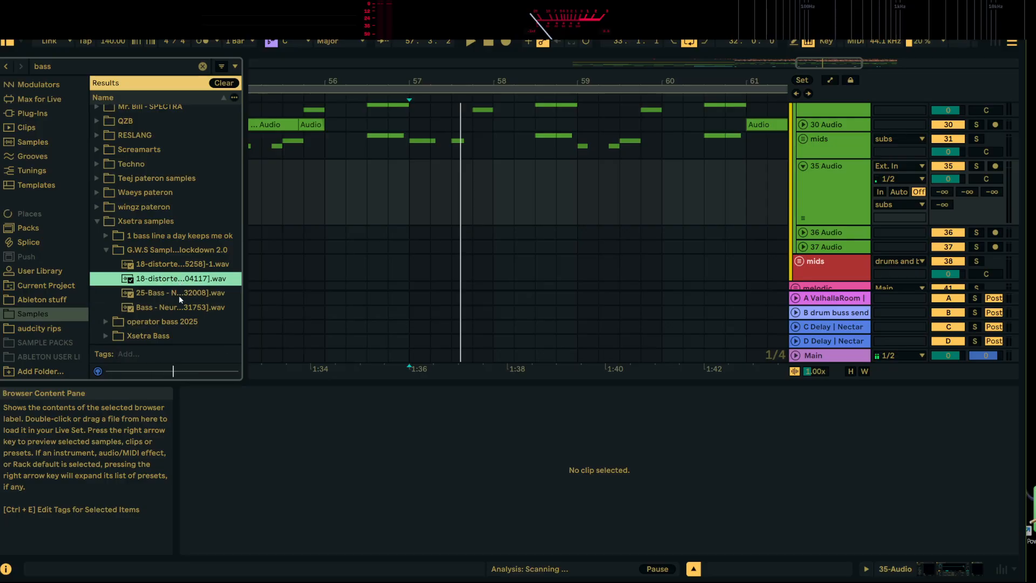
pyautogui.click(179, 295)
pyautogui.click(186, 308)
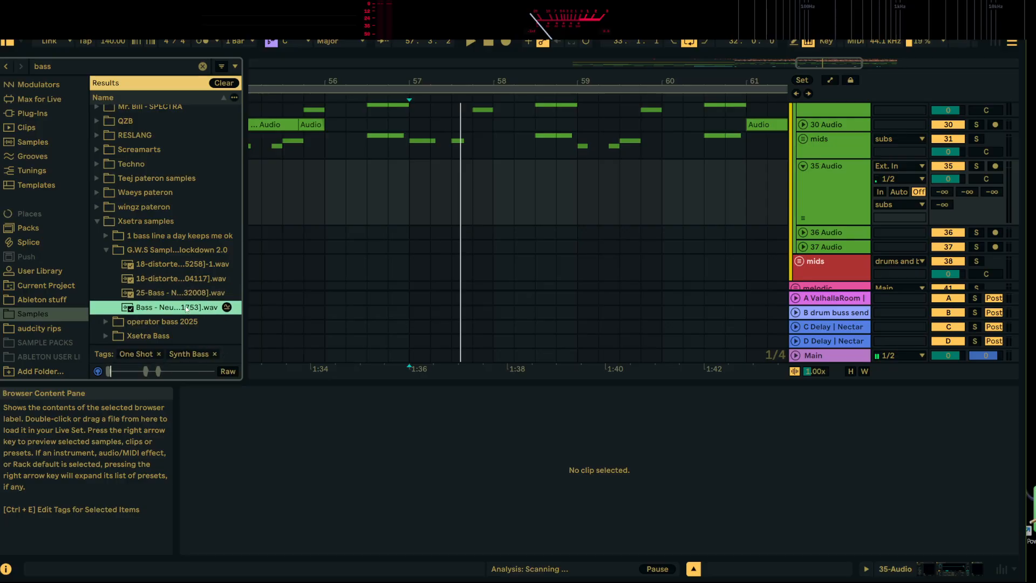
pyautogui.click(105, 318)
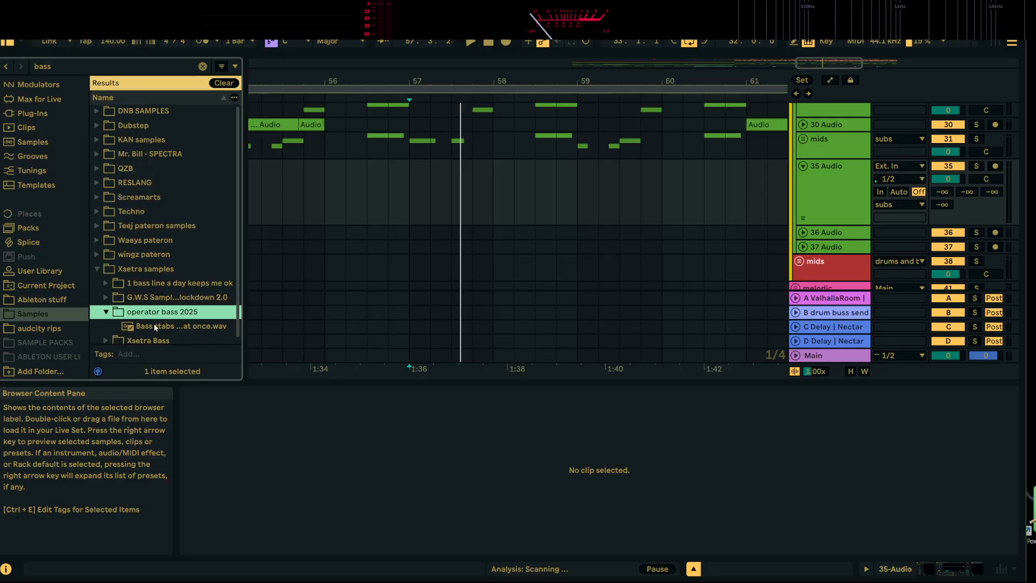
pyautogui.click(156, 327)
# Audition the honker samples in the honky subs folder under Xsetra Bass, 1 hit wonders
pyautogui.click(106, 335)
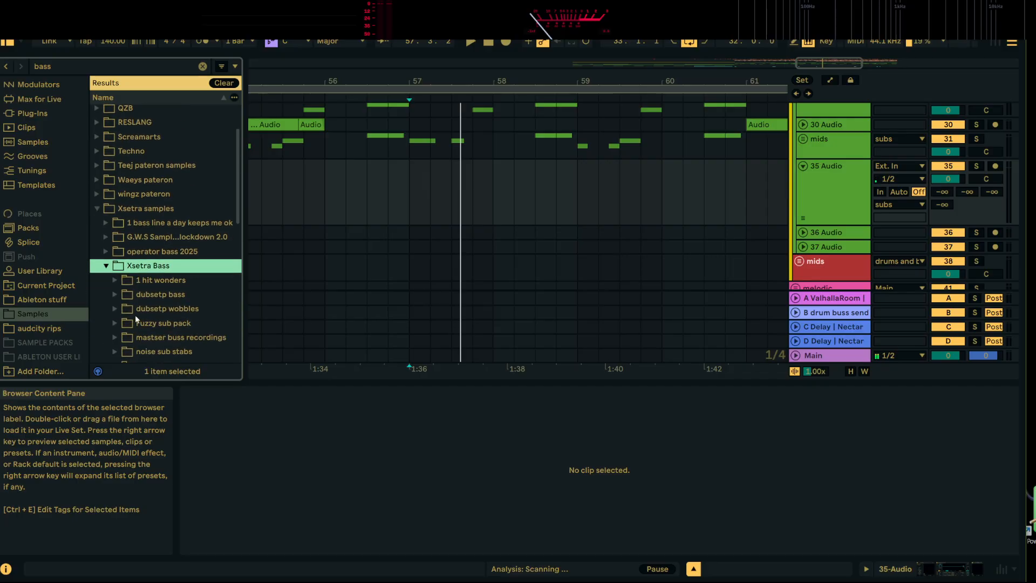
pyautogui.click(116, 282)
pyautogui.click(132, 292)
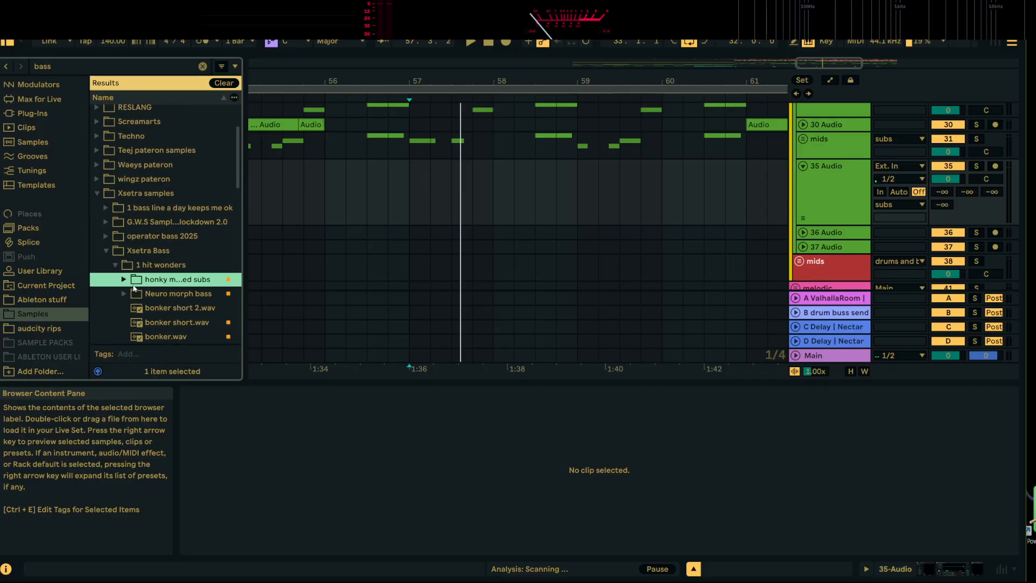
pyautogui.click(124, 279)
pyautogui.click(162, 293)
pyautogui.click(184, 233)
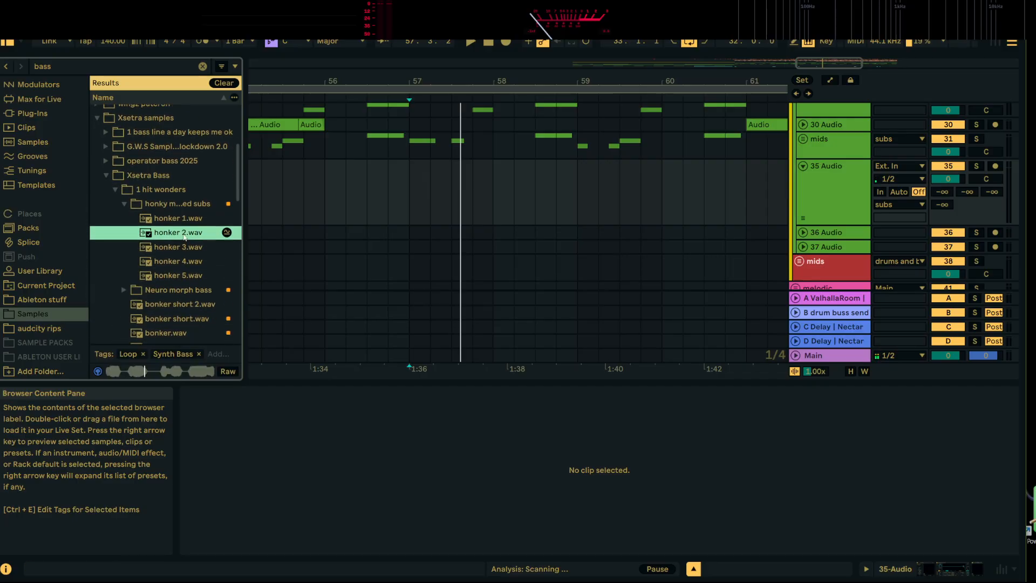
pyautogui.click(190, 251)
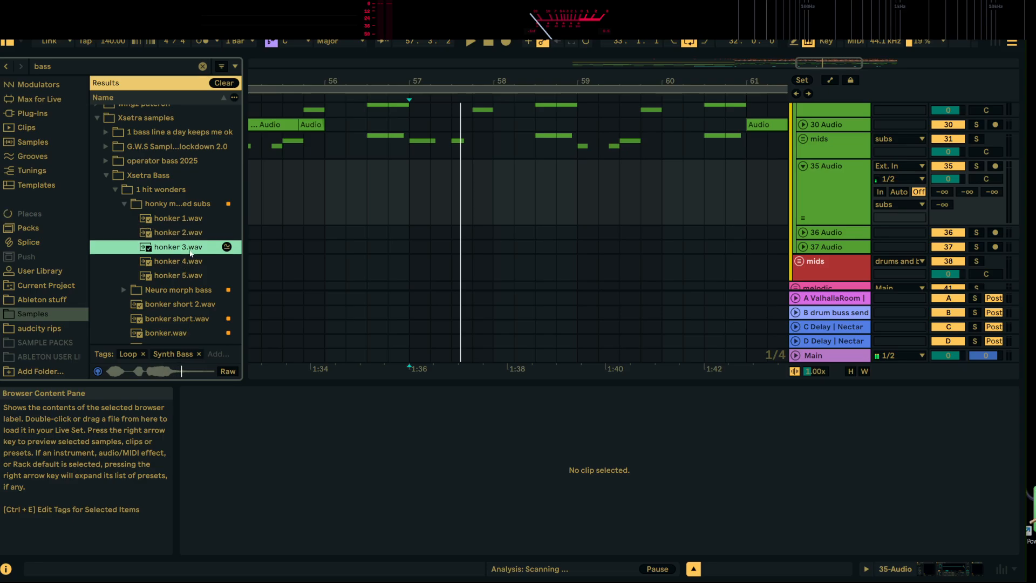
pyautogui.click(186, 263)
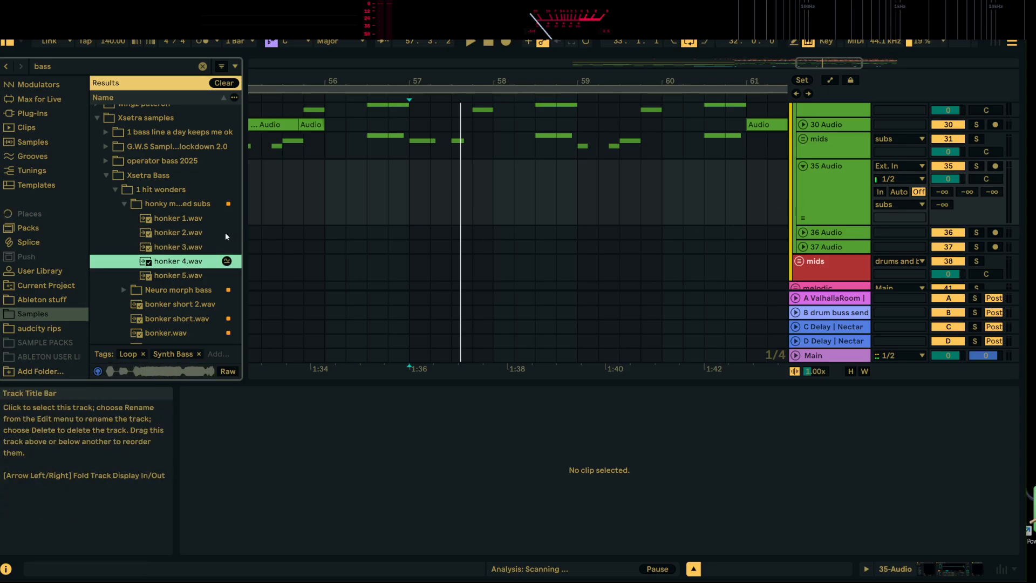
# Place honker 4.wav on the 35 Audio track at bar 57 and play it with the drop
pyautogui.moveTo(216, 261); pyautogui.dragTo(463, 186)
pyautogui.moveTo(410, 183); pyautogui.dragTo(410, 183)
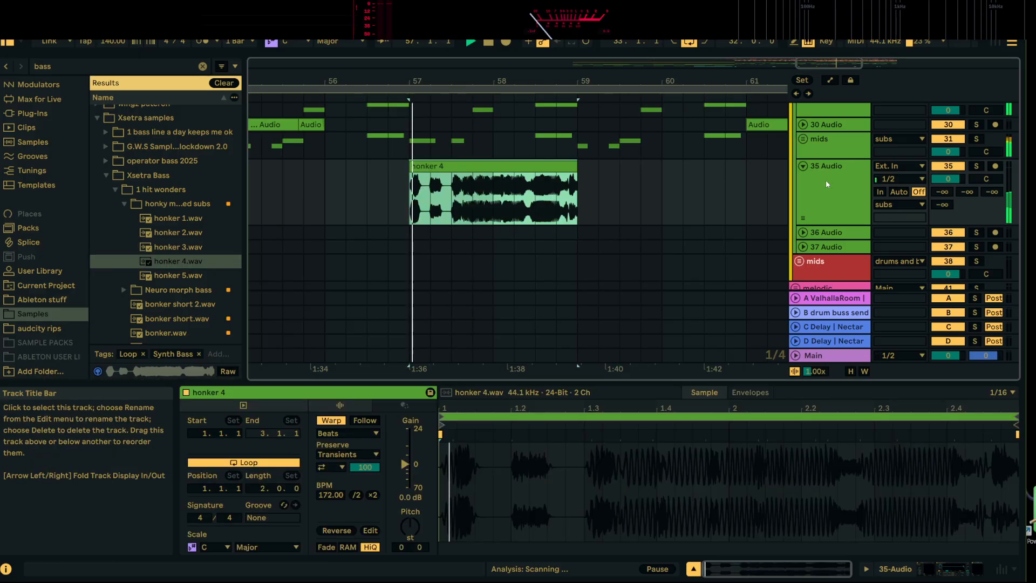
pyautogui.press('space')
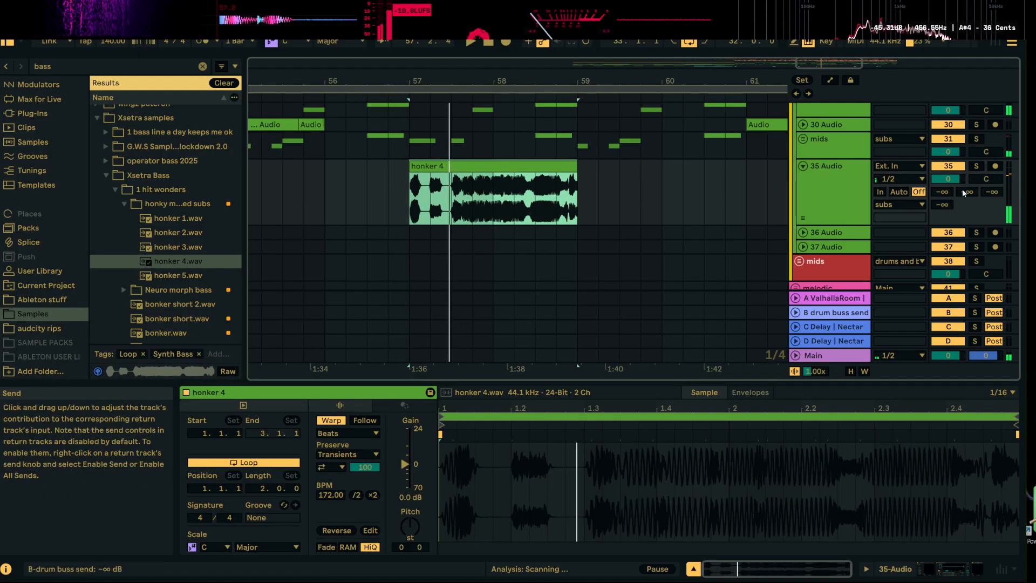
# Inspect the subs group's effects and solo the 35 Audio track to check honker 4 through its effect chain
pyautogui.scroll(5, 831, 176)
pyautogui.click(832, 177)
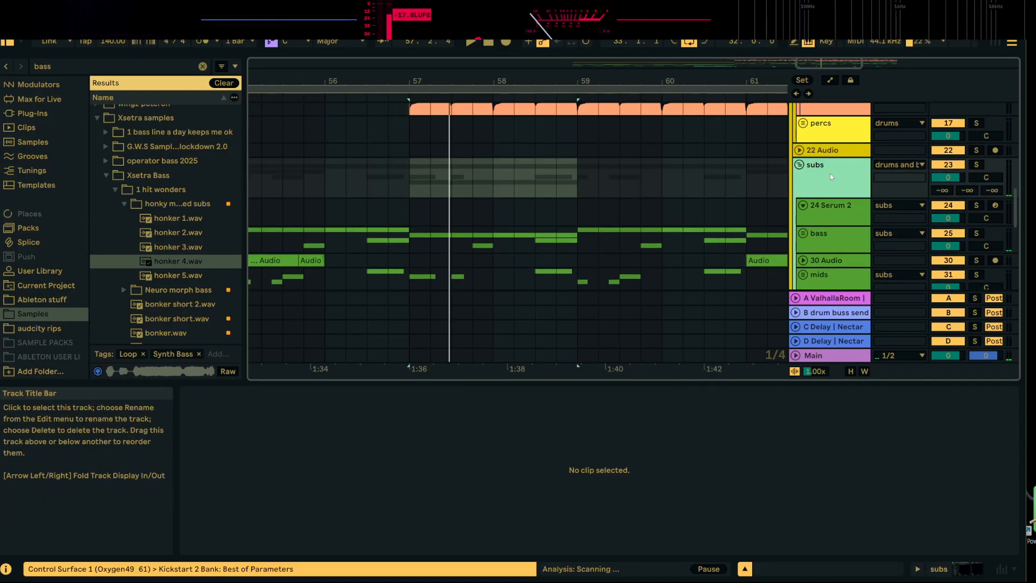
pyautogui.scroll(-3, 831, 177)
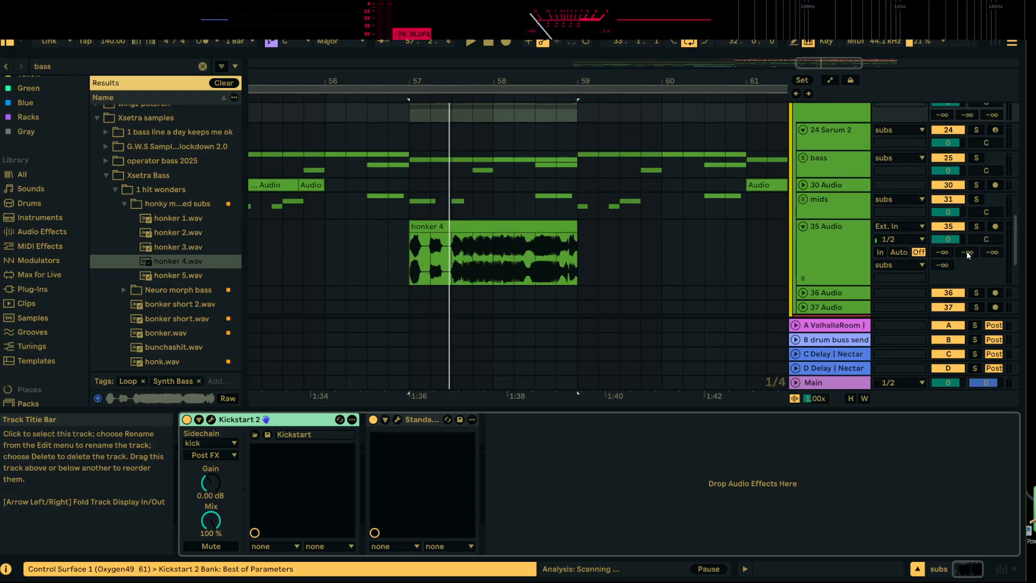
pyautogui.click(976, 226)
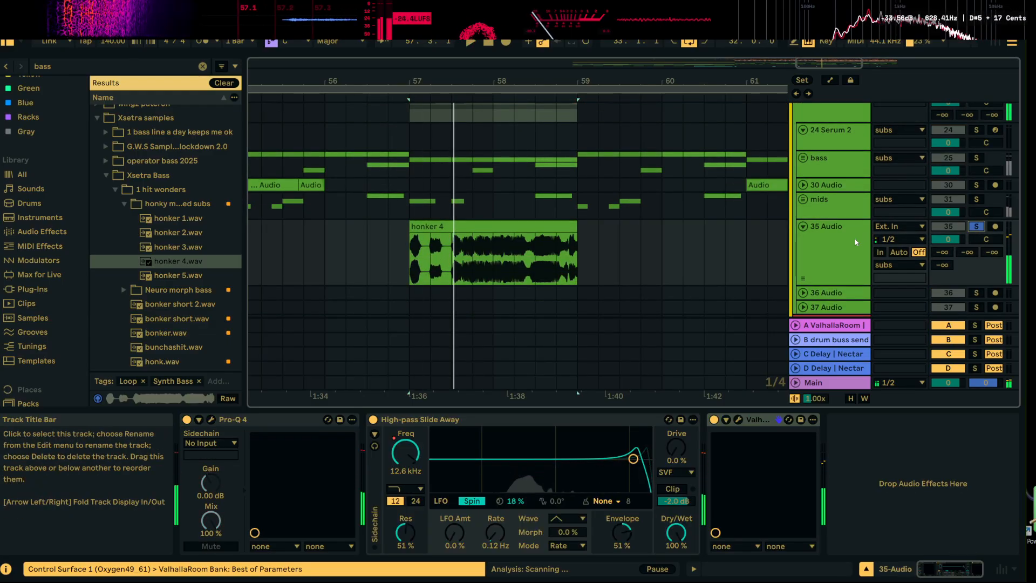
# Insert an audio track below 35 Audio, move the honker 4 clip onto it at bar 57, and play it soloed
pyautogui.rightClick(855, 242)
pyautogui.click(872, 329)
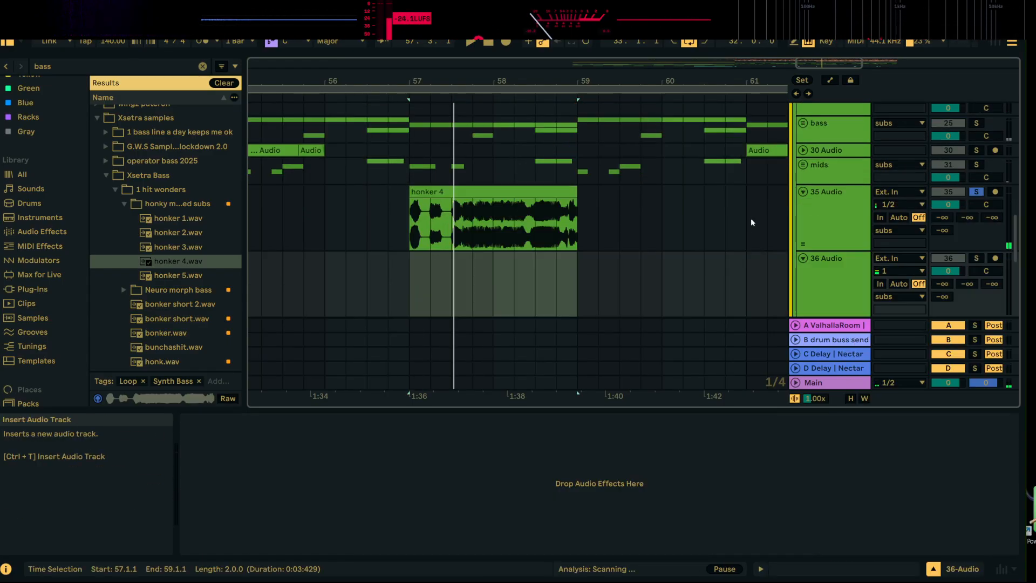
pyautogui.scroll(-3, 752, 222)
pyautogui.moveTo(547, 114); pyautogui.dragTo(547, 186)
pyautogui.press('space')
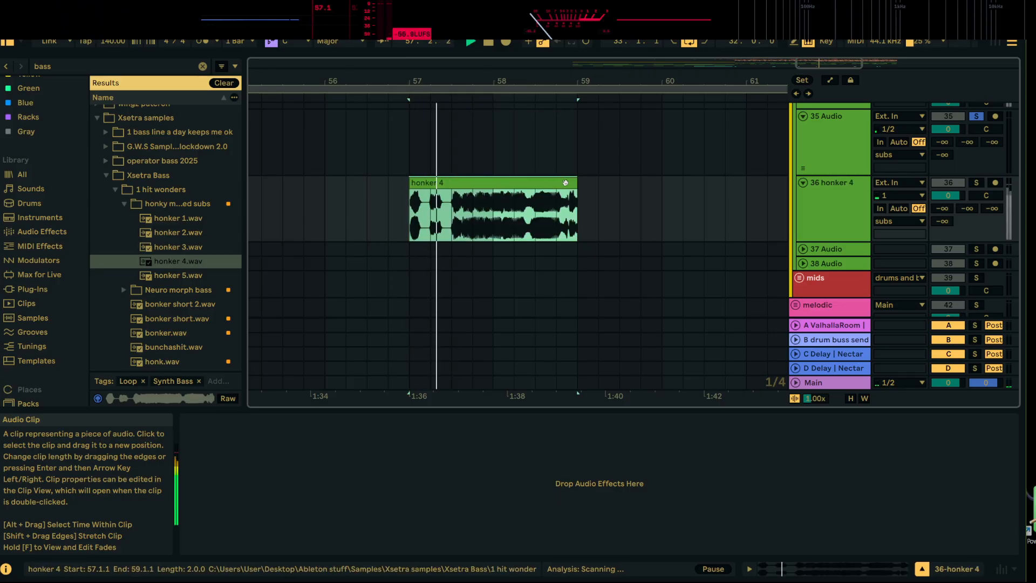
pyautogui.click(978, 183)
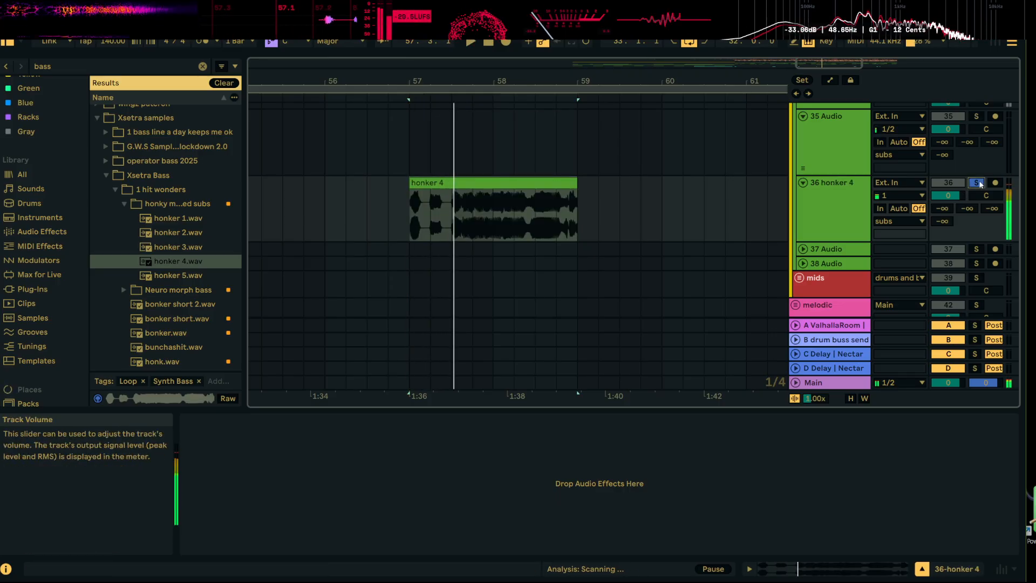
# Clear the bass sample search and move the honker 4 track from the subs group into the red mids group
pyautogui.click(202, 66)
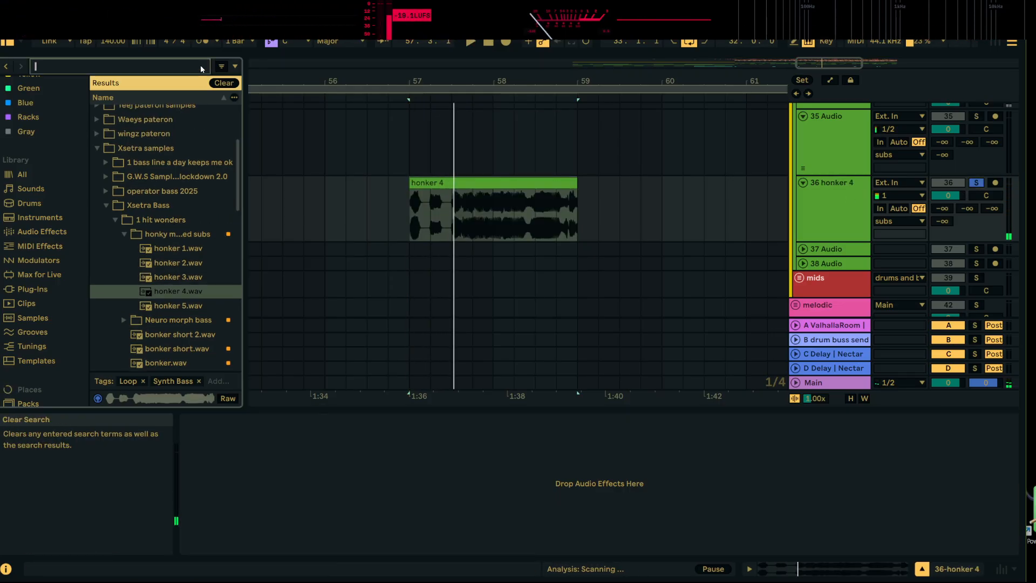
pyautogui.scroll(6, 375, 141)
pyautogui.scroll(-5, 820, 222)
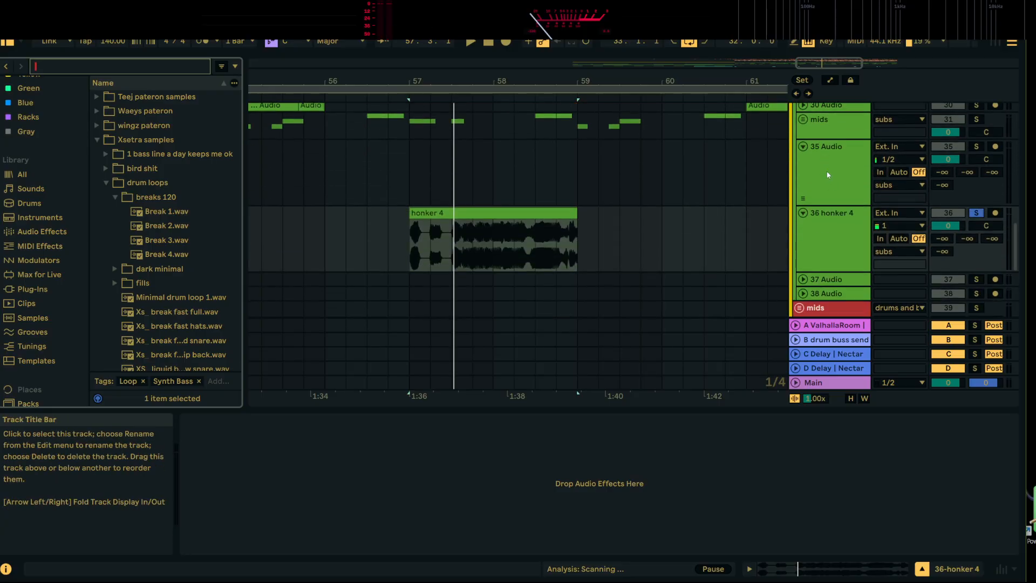
pyautogui.scroll(-3, 831, 235)
pyautogui.scroll(1, 836, 222)
pyautogui.click(835, 138)
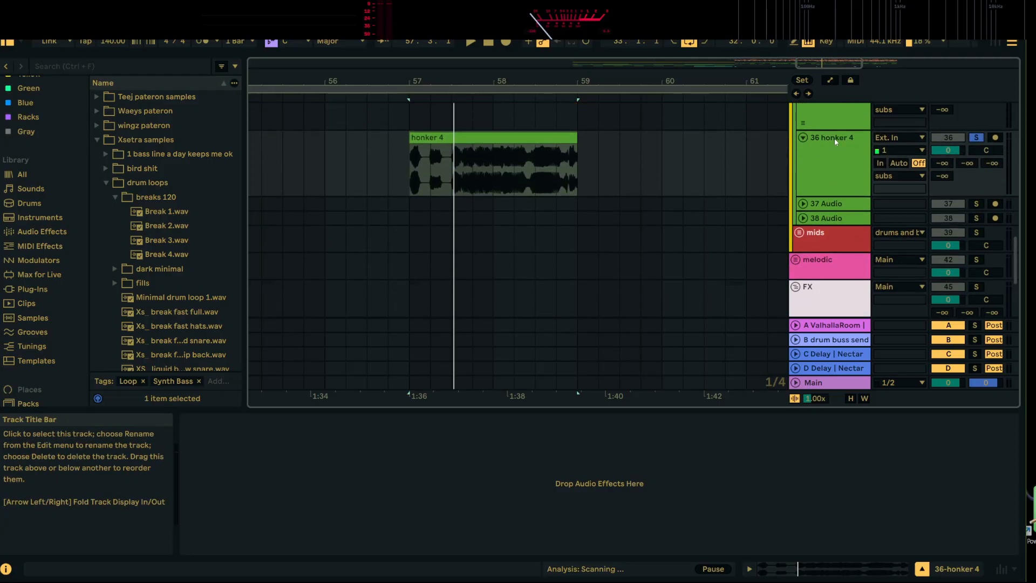
pyautogui.click(847, 241)
# Play the soloed honker 4 from bar 57 to hear it through the mids group's effects
pyautogui.scroll(20, 847, 240)
pyautogui.press('space')
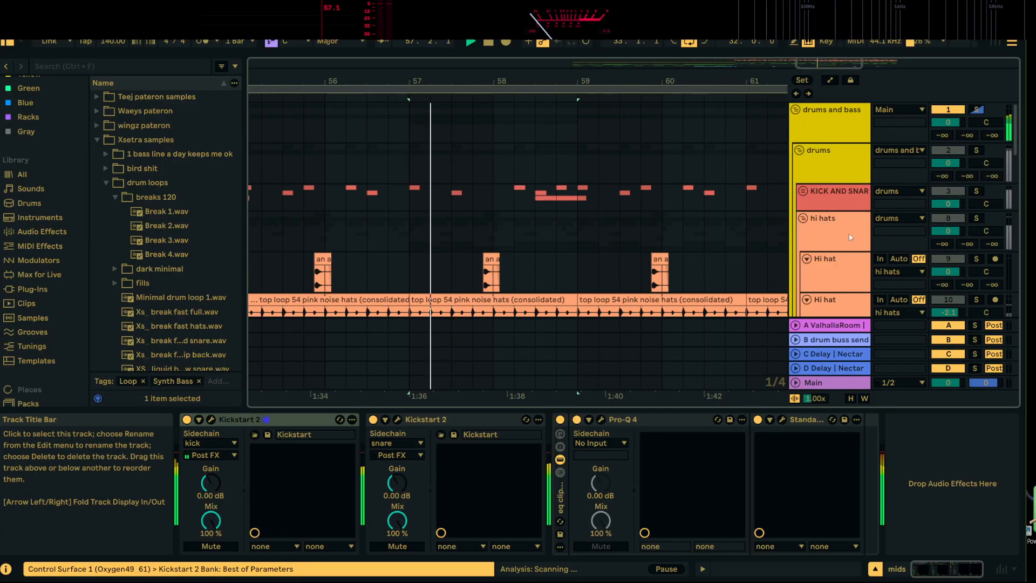
pyautogui.scroll(-15, 841, 236)
pyautogui.scroll(-10, 837, 232)
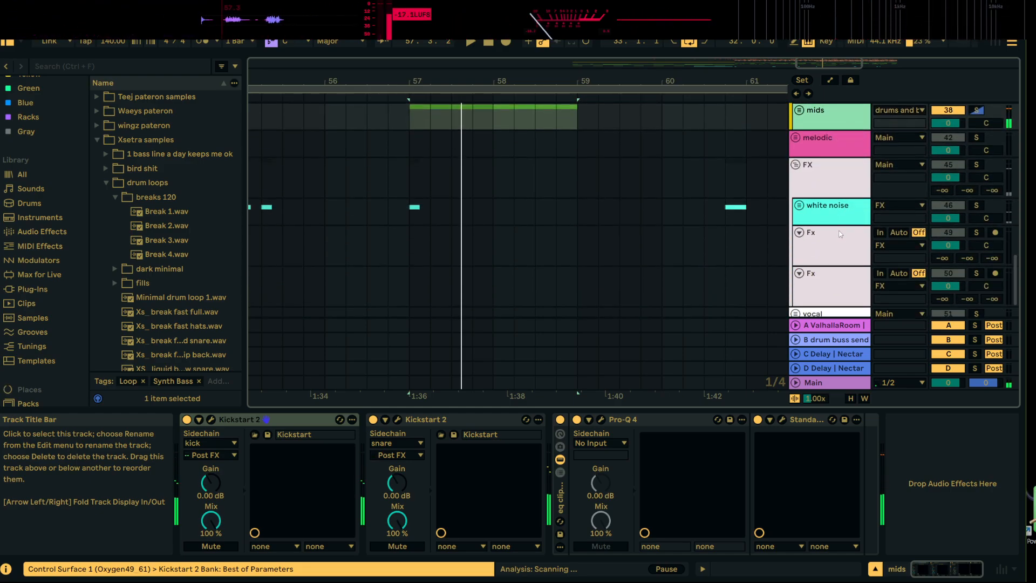
# Play the soloed honker 4 and inspect the mids group's Pro-Q 4 equalizer
pyautogui.press('space')
pyautogui.press('space')
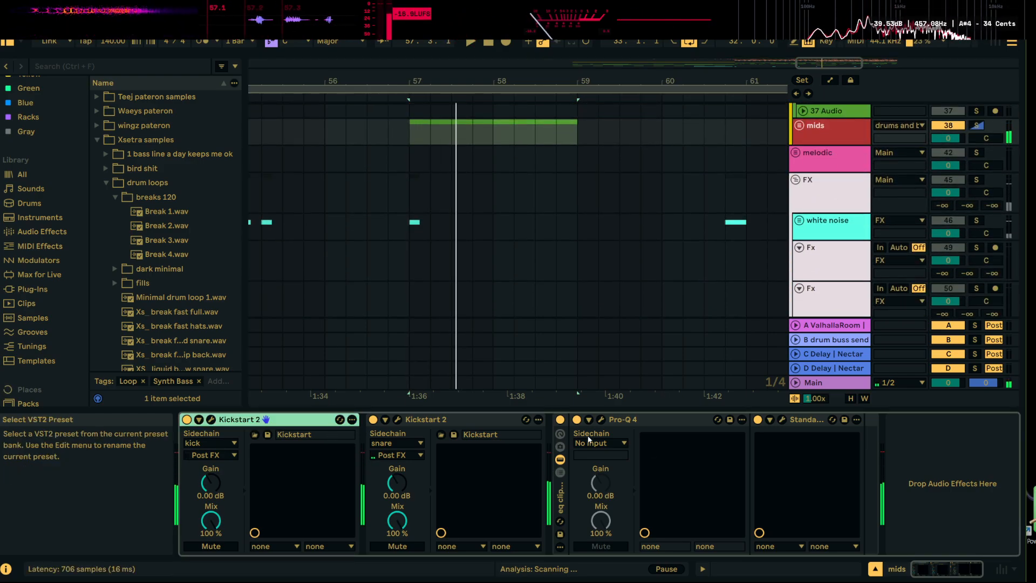
pyautogui.click(602, 421)
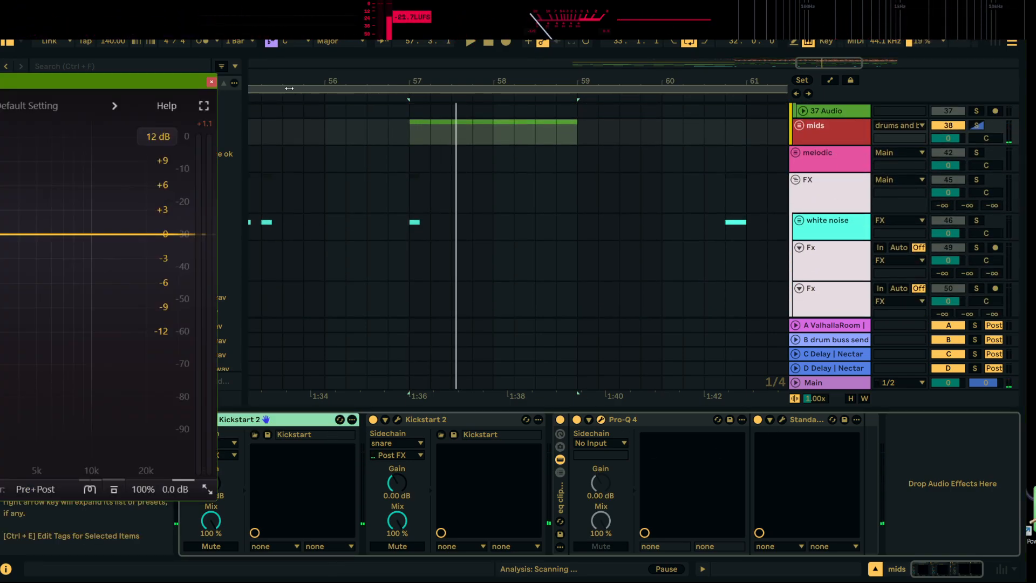
pyautogui.click(211, 82)
pyautogui.scroll(3, 799, 232)
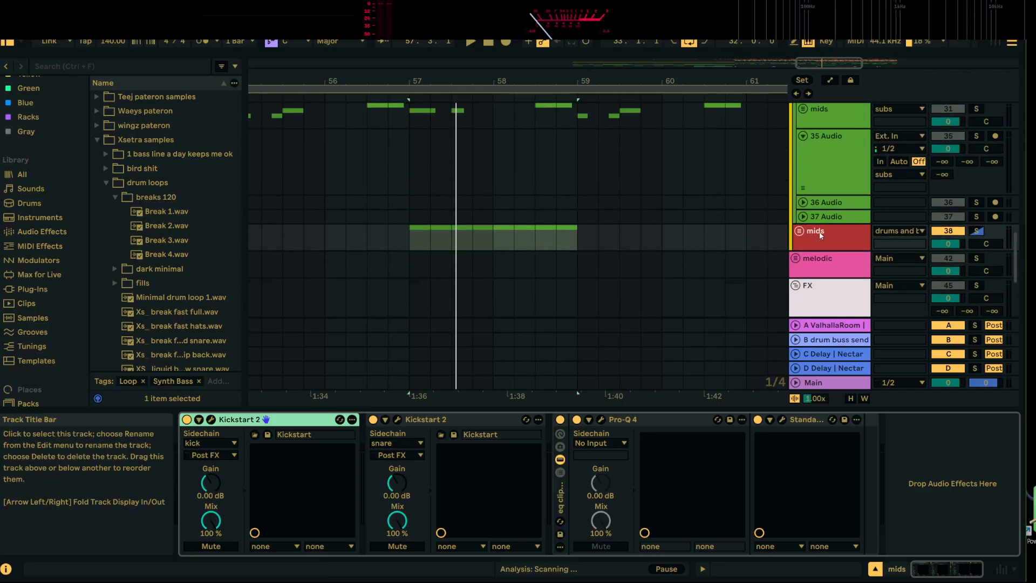
# Unfold the mids group, shorten the honker 4 clip to end at beat 57.2 and turn off its warping
pyautogui.click(800, 232)
pyautogui.click(800, 232)
pyautogui.scroll(-3, 629, 183)
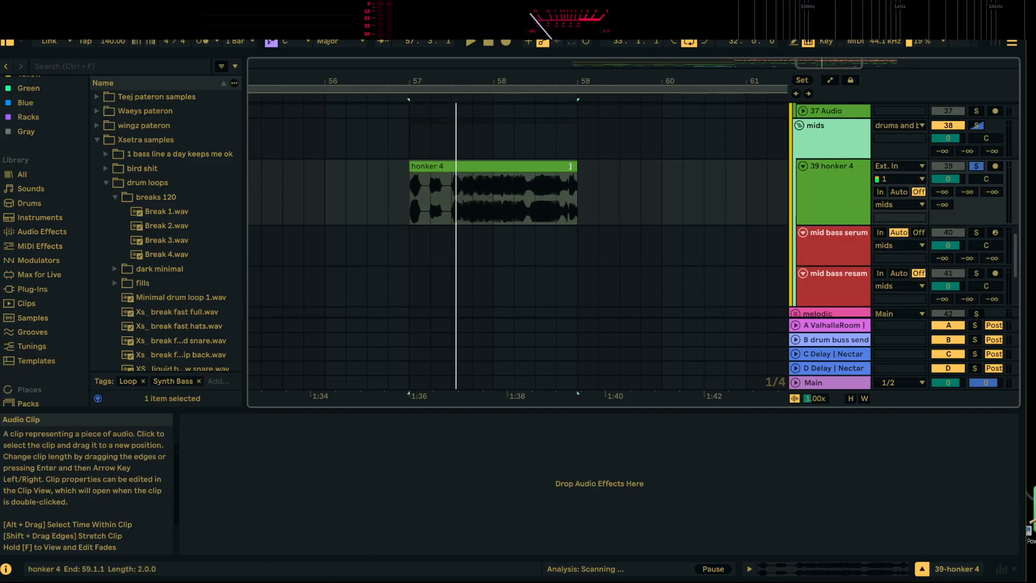
pyautogui.moveTo(576, 167); pyautogui.dragTo(423, 176)
pyautogui.doubleClick(422, 167)
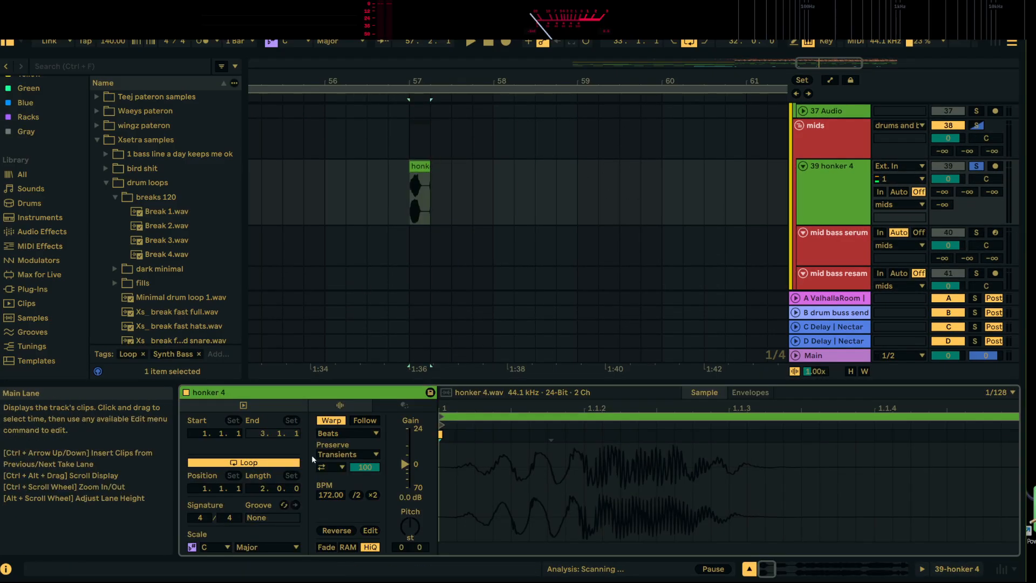
pyautogui.click(336, 423)
# Play the shortened, unwarped honker 4 clip soloed from bar 57
pyautogui.press('space')
pyautogui.moveTo(423, 82); pyautogui.dragTo(423, 116)
pyautogui.press('space')
pyautogui.press('space')
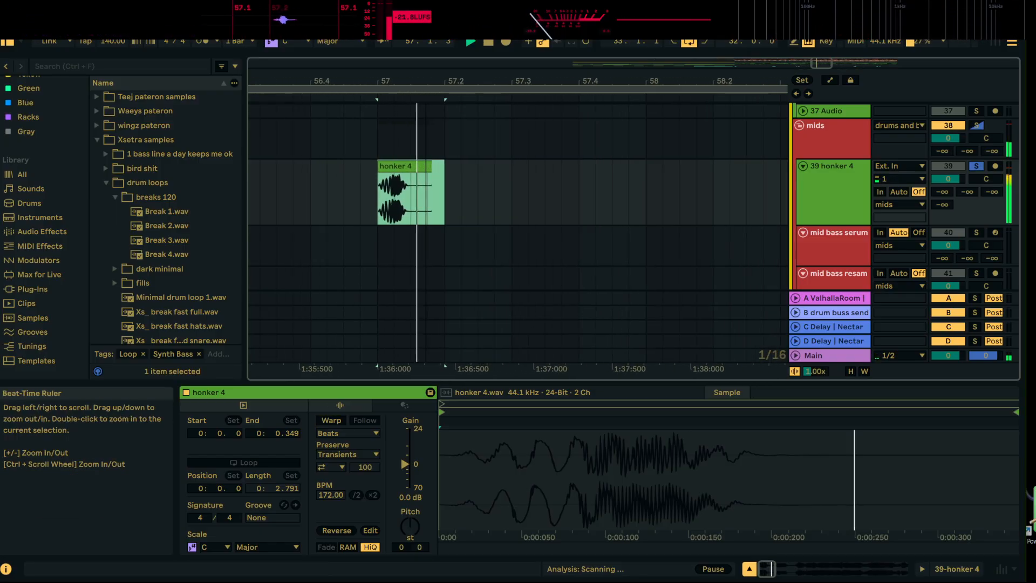
pyautogui.click(976, 166)
pyautogui.press('space')
# Add Decapitator from the favorites to the honker 4 track and adjust its drive
pyautogui.doubleClick(833, 175)
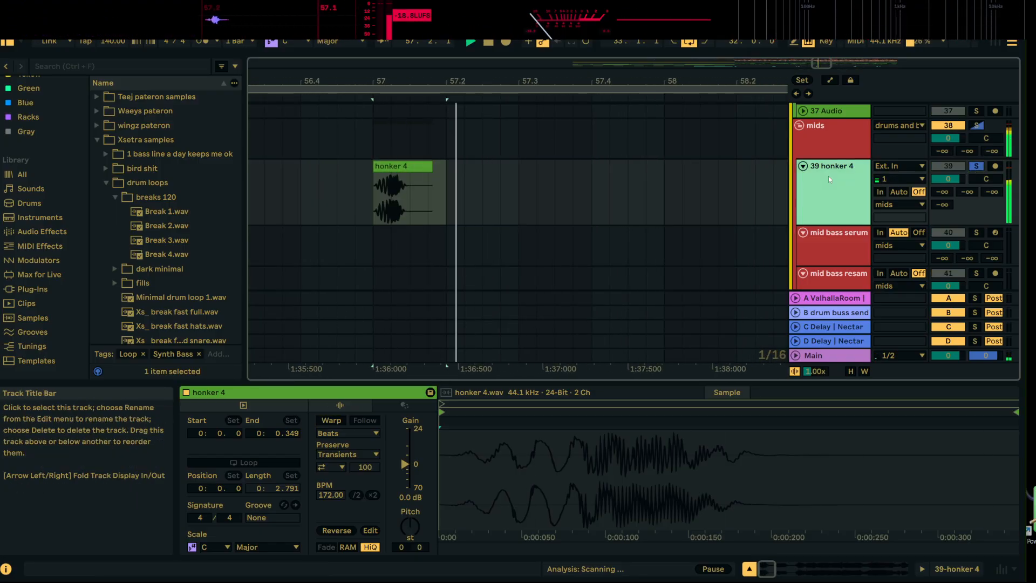
pyautogui.press('space')
pyautogui.scroll(2, 42, 152)
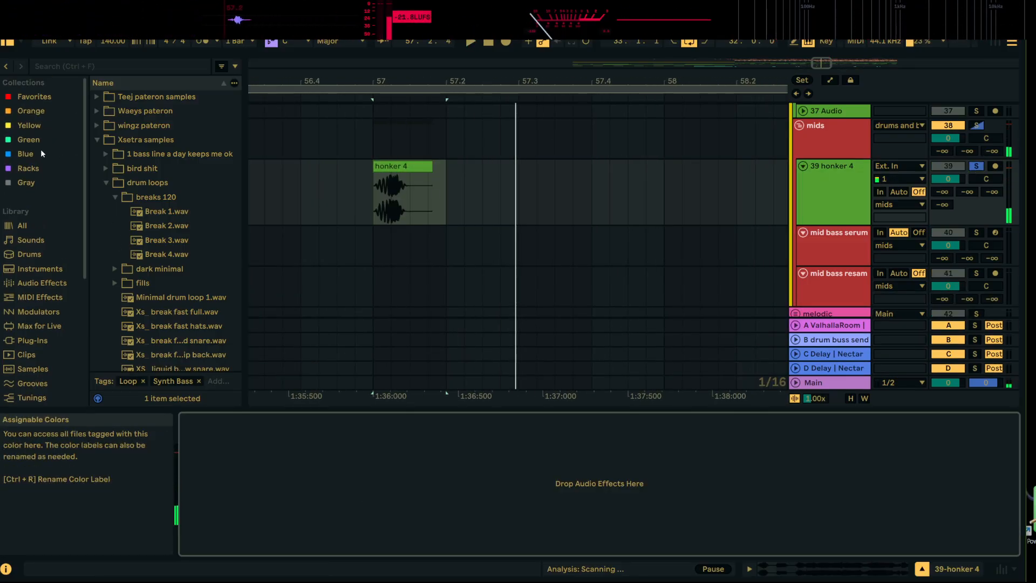
pyautogui.click(31, 101)
pyautogui.scroll(-2, 159, 293)
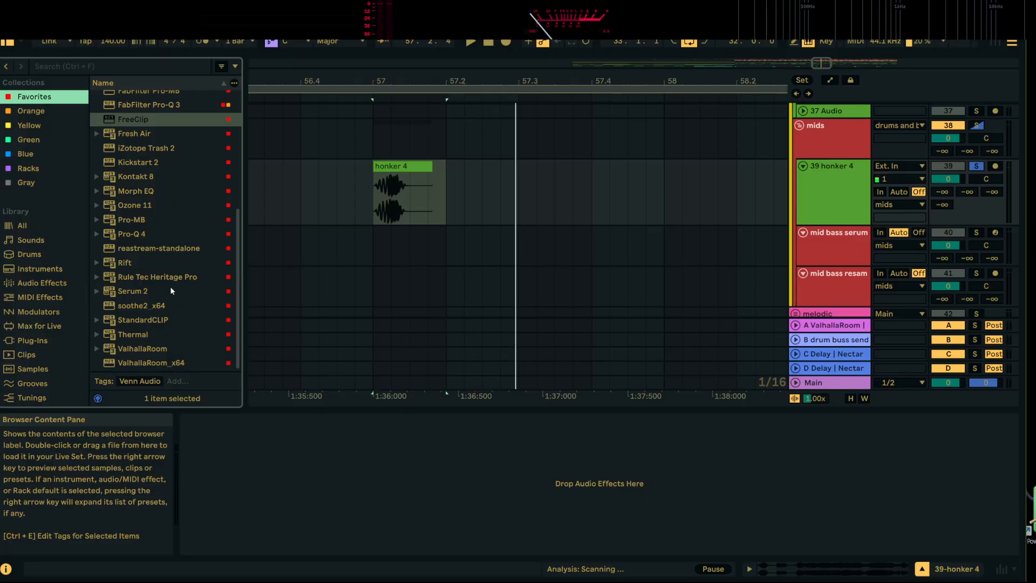
pyautogui.scroll(4, 144, 227)
pyautogui.moveTo(147, 172); pyautogui.dragTo(218, 469)
pyautogui.moveTo(156, 257); pyautogui.dragTo(156, 254)
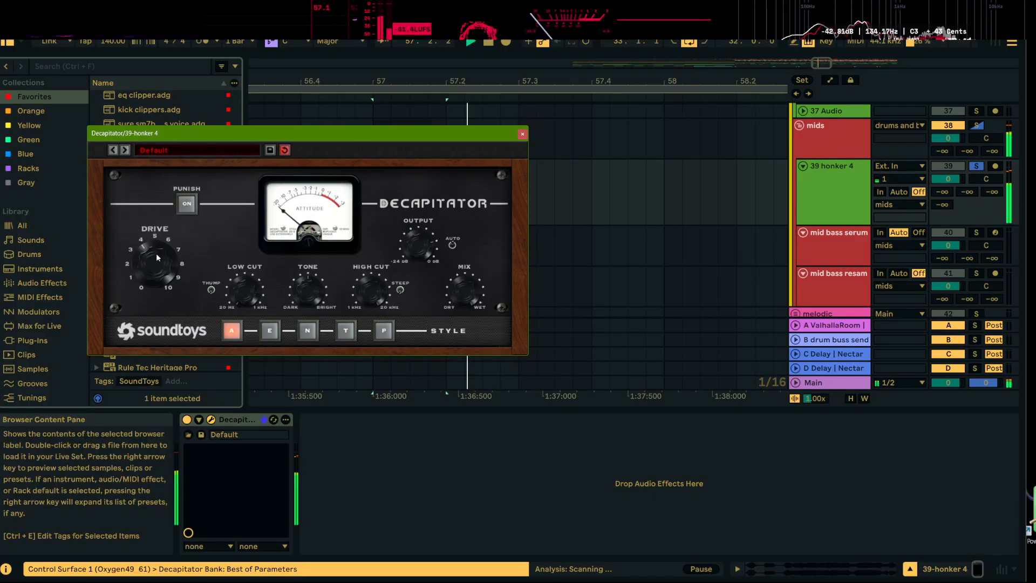
pyautogui.click(522, 134)
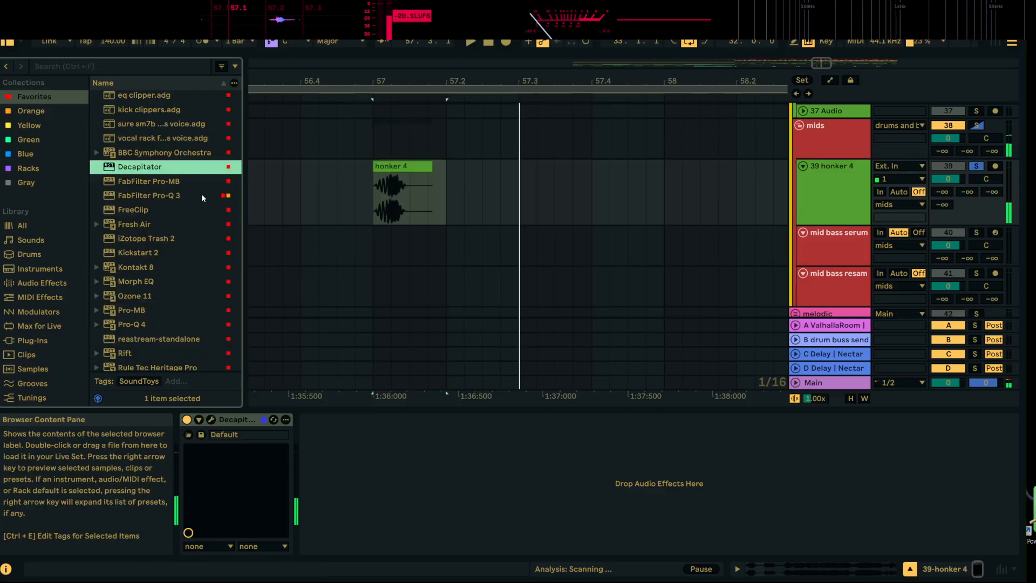
# Add a Pro-Q 4 after Decapitator on the honker 4 track and move its window clear of the browser
pyautogui.scroll(-4, 162, 211)
pyautogui.doubleClick(138, 234)
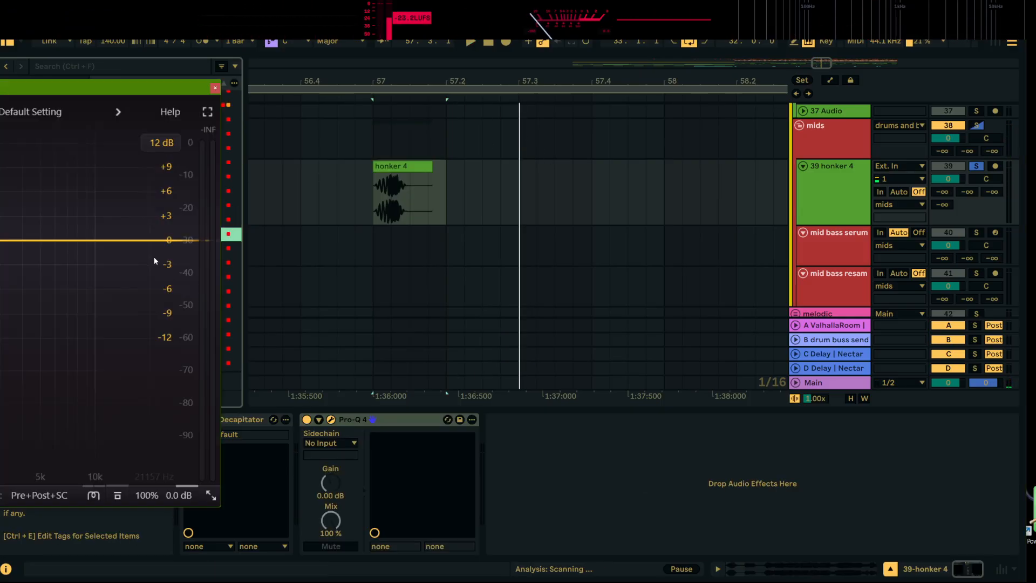
pyautogui.moveTo(171, 86); pyautogui.dragTo(1022, 87)
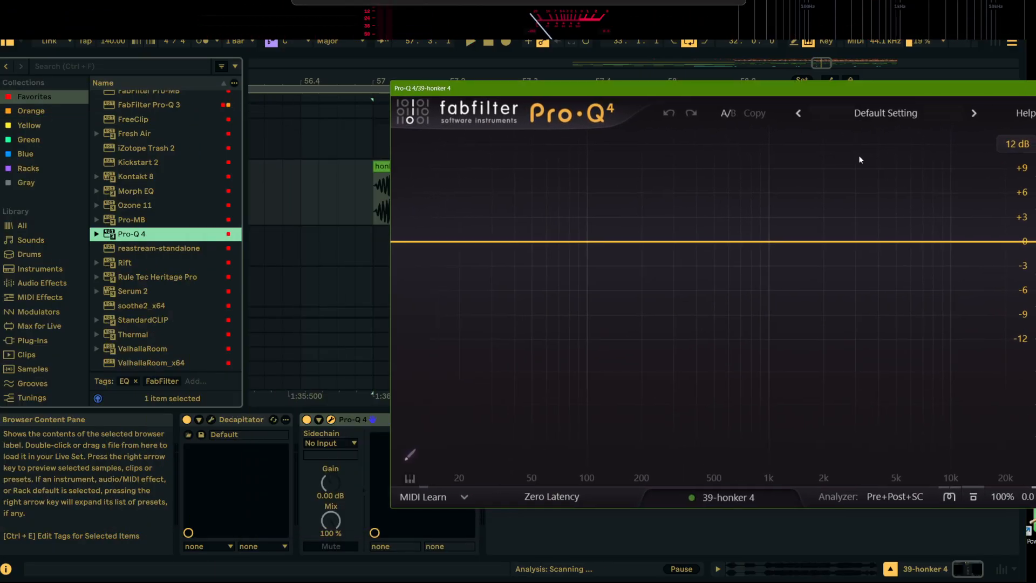
# Add StandardCLIP after Pro-Q 4, set to Hard Clip mode with the ceiling on and x4 oversampling
pyautogui.doubleClick(149, 320)
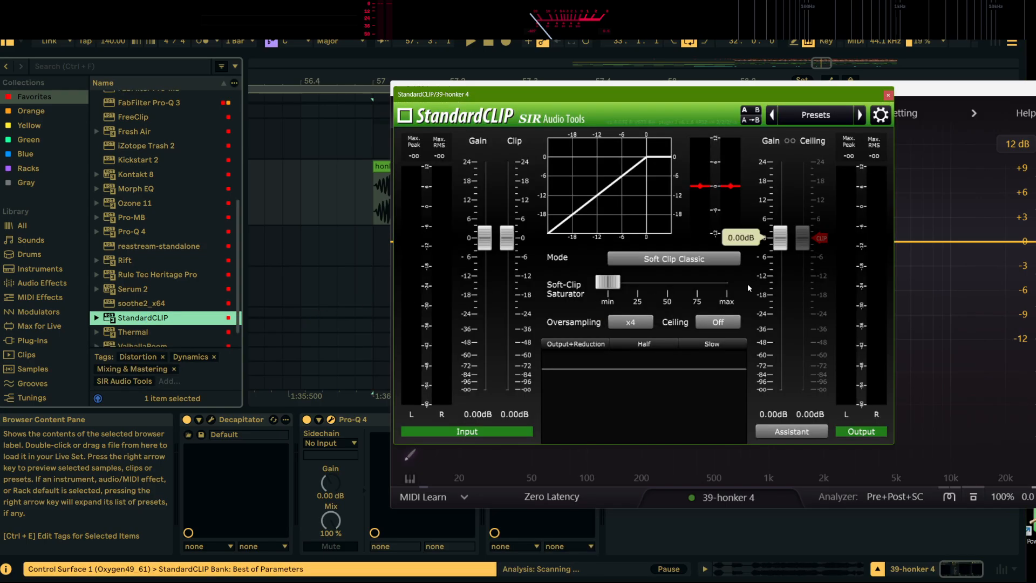
pyautogui.click(702, 259)
pyautogui.click(672, 303)
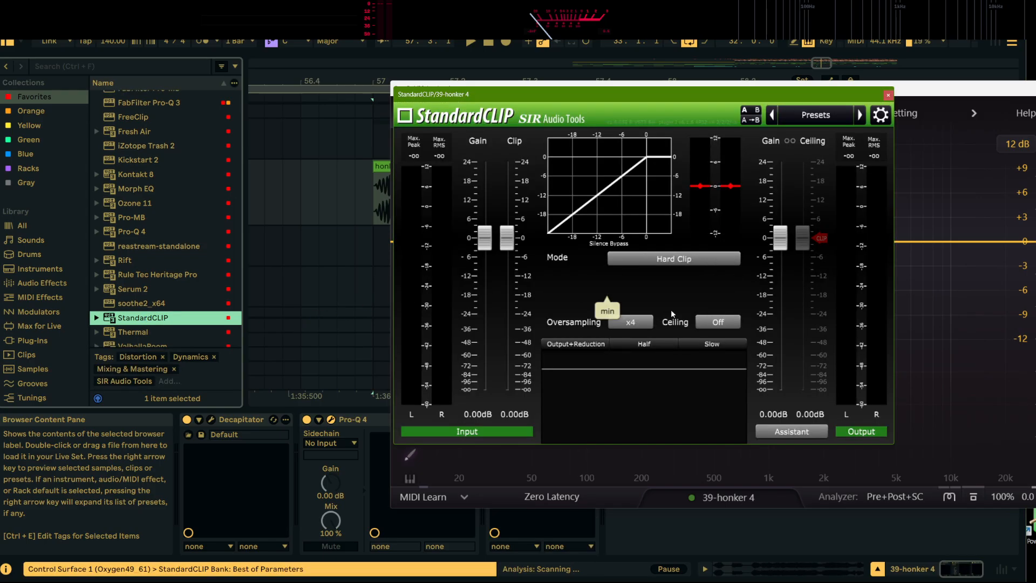
pyautogui.click(723, 322)
pyautogui.click(629, 323)
pyautogui.click(652, 358)
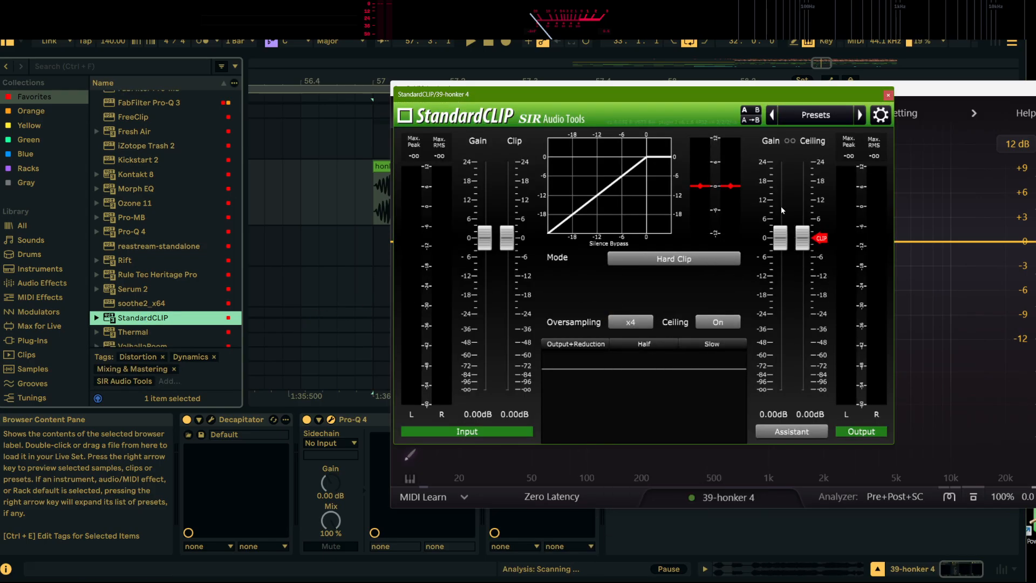
pyautogui.click(887, 93)
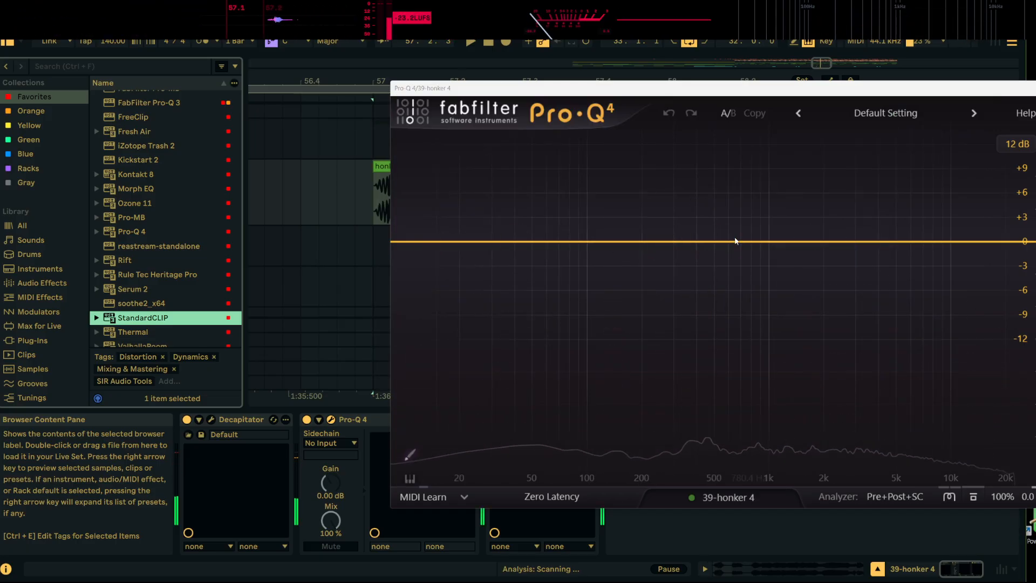
# In Pro-Q 4, add a low cut at about 97 Hz and a side-only bell boost of about 6 dB at 1458 Hz
pyautogui.moveTo(404, 241); pyautogui.dragTo(583, 243)
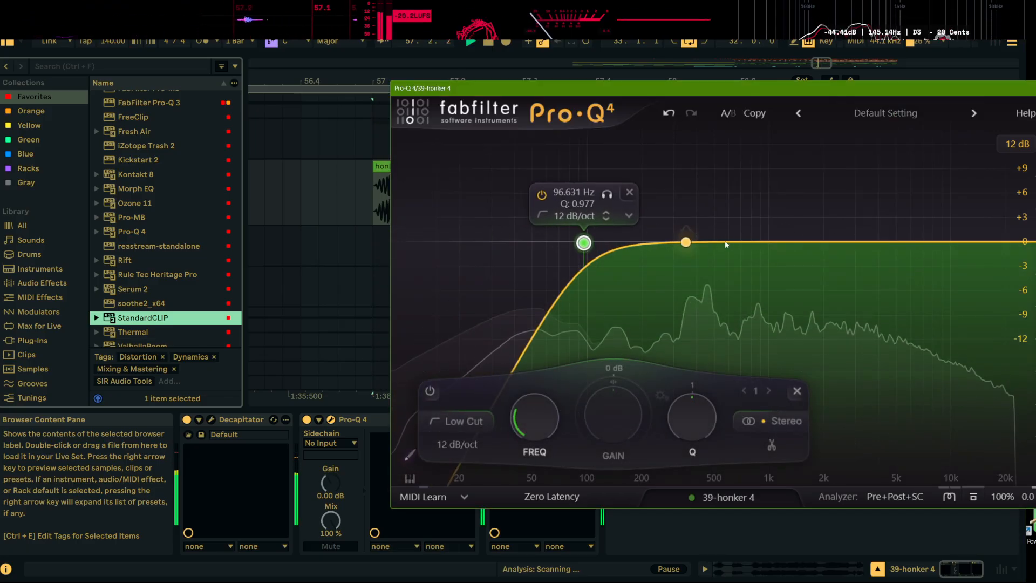
pyautogui.moveTo(712, 243); pyautogui.dragTo(798, 191)
pyautogui.click(893, 401)
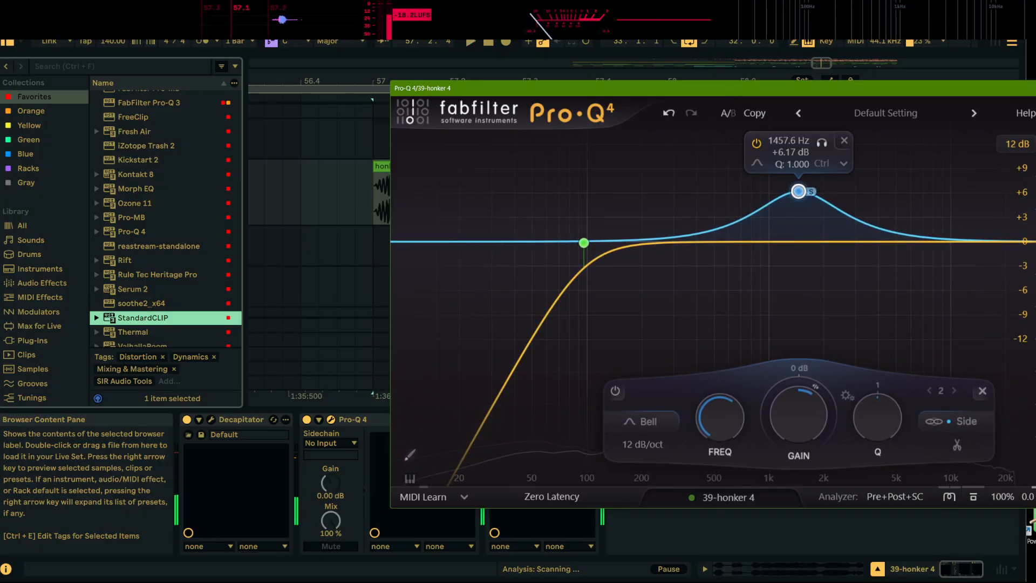
pyautogui.press('Escape')
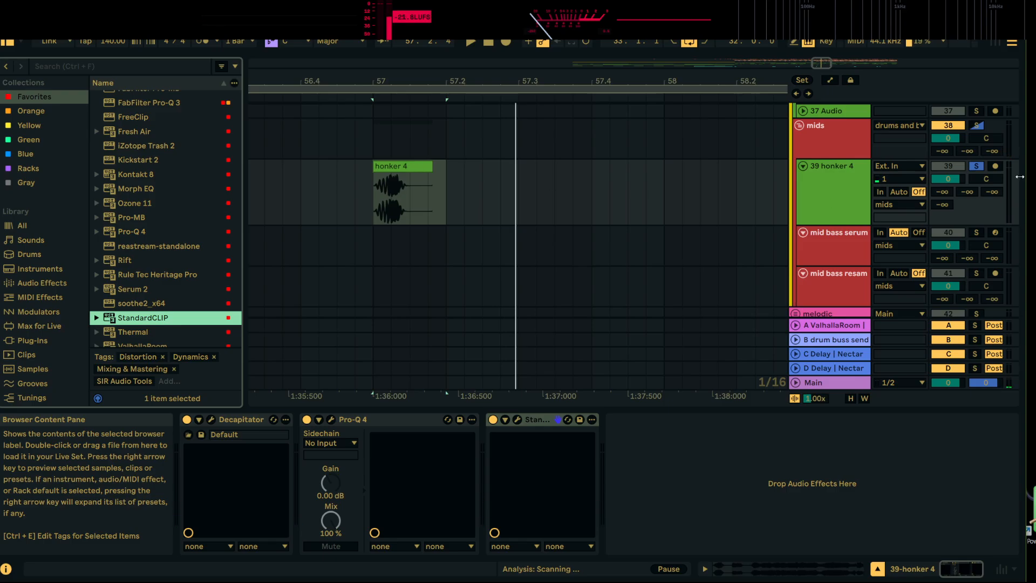
# Unsolo the honker 4 track, move its clip to beat 57.2 and play it in the mix from bar 57
pyautogui.click(977, 166)
pyautogui.press('space')
pyautogui.press('space')
pyautogui.press('space')
pyautogui.moveTo(463, 82); pyautogui.dragTo(463, 59)
pyautogui.press('space')
pyautogui.moveTo(444, 167)
pyautogui.mouseDown()
pyautogui.moveTo(430, 171)
pyautogui.moveTo(469, 174)
pyautogui.mouseUp()
pyautogui.press('space')
pyautogui.click(429, 190)
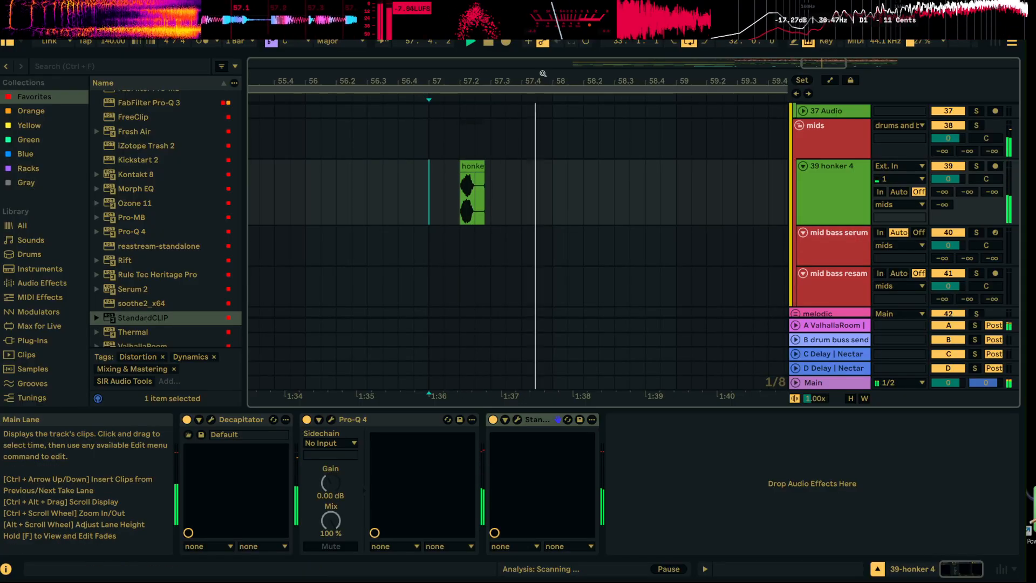
# Place an extended copy of the honker 4 clip at bar 58 and delete its section from 58.1.4 to 58.3.1
pyautogui.moveTo(487, 81); pyautogui.dragTo(487, 98)
pyautogui.moveTo(479, 165); pyautogui.dragTo(789, 164)
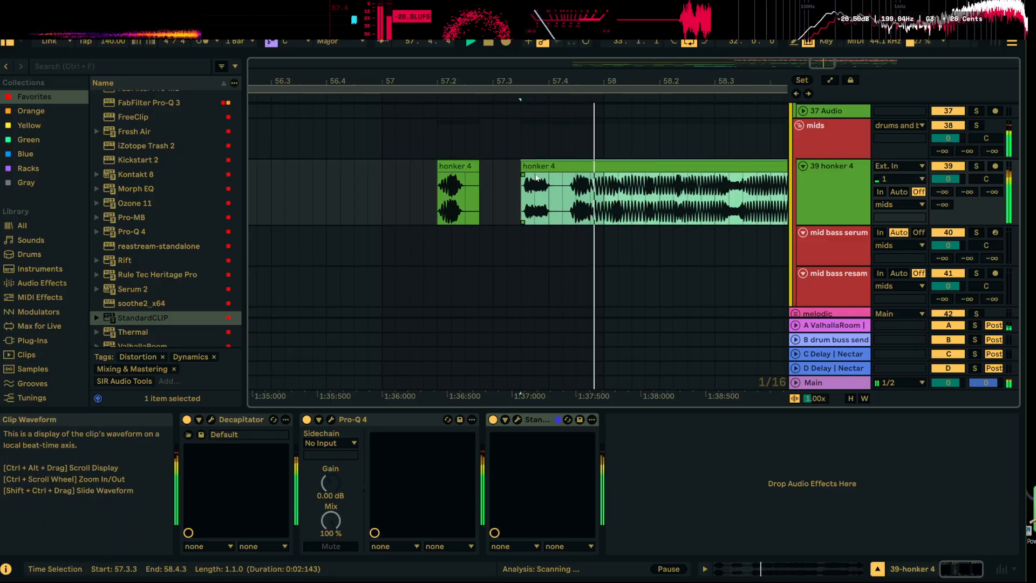
pyautogui.moveTo(585, 187); pyautogui.dragTo(703, 180)
pyautogui.click(645, 186)
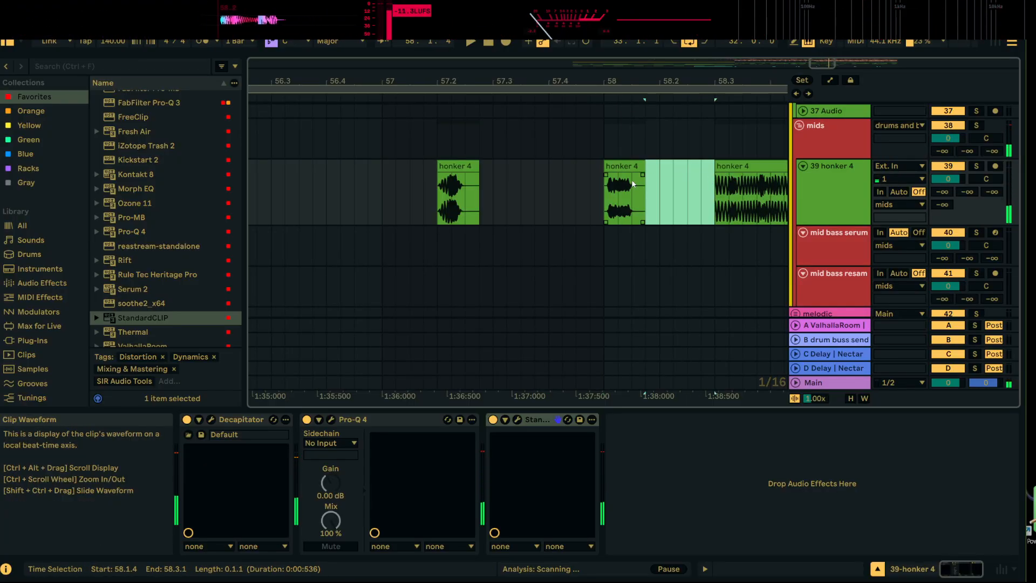
pyautogui.press('Delete')
# Move the second short honker 4 clip to beat 58.4 and the long one to bar 60, auditioning positions in the mix
pyautogui.scroll(-1, 302, 206)
pyautogui.click(358, 205)
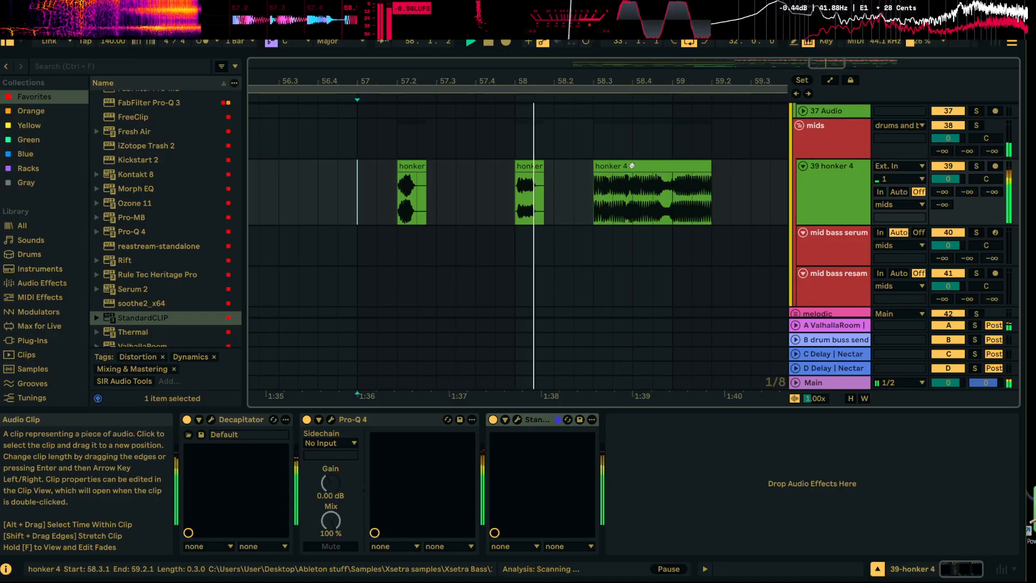
pyautogui.press('space')
pyautogui.moveTo(610, 169); pyautogui.dragTo(686, 169)
pyautogui.moveTo(528, 168); pyautogui.dragTo(607, 169)
pyautogui.press('space')
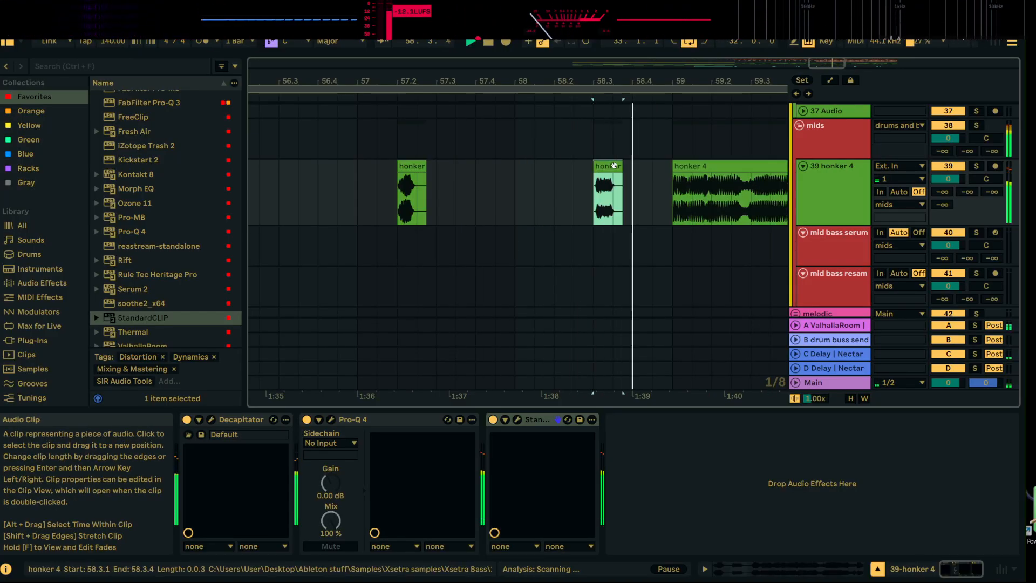
pyautogui.moveTo(645, 82); pyautogui.dragTo(505, 54)
pyautogui.press('space')
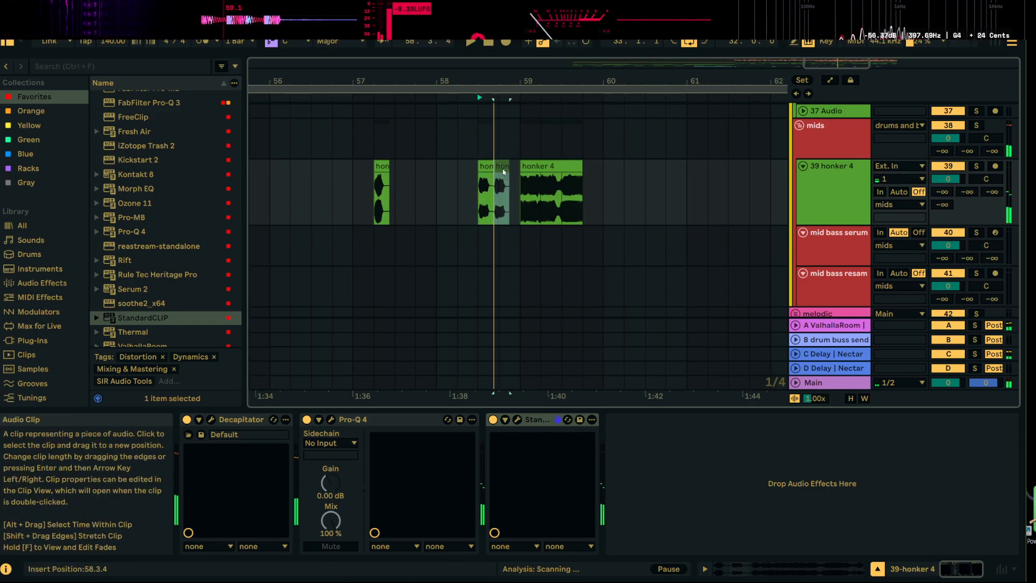
pyautogui.moveTo(485, 170); pyautogui.dragTo(617, 169)
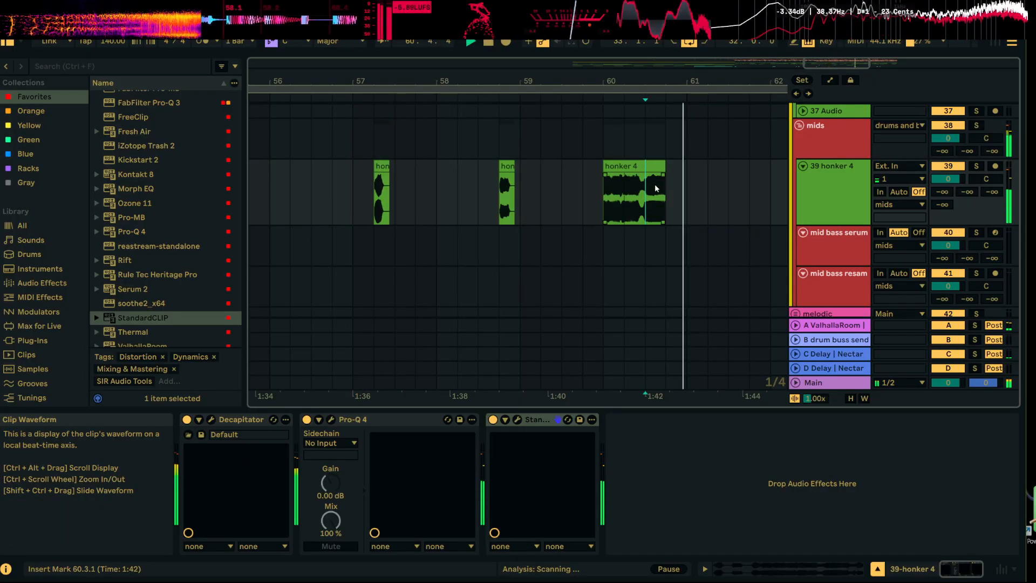
# Extend the end of the long honker 4 clip to about 60.4.4 and remove everything before 60.4.1
pyautogui.press('space')
pyautogui.moveTo(664, 166); pyautogui.dragTo(719, 165)
pyautogui.click(672, 196)
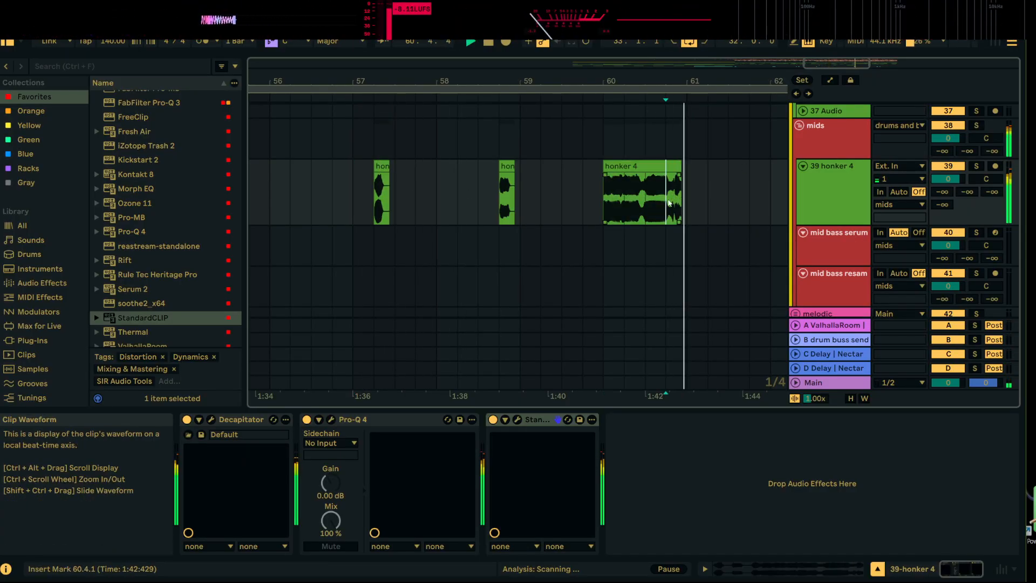
pyautogui.press('space')
pyautogui.press('space')
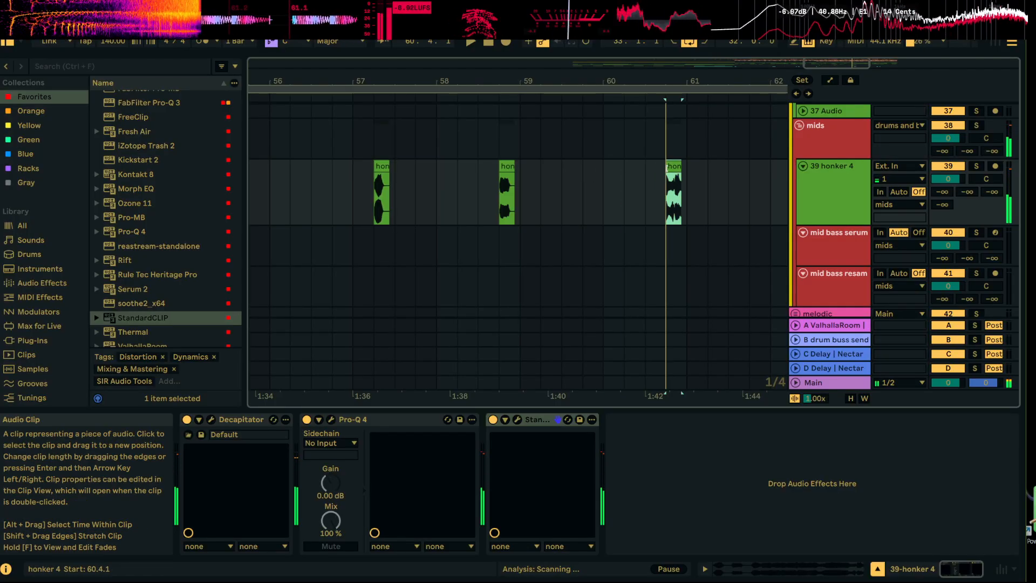
# Lengthen the last honker 4 clip to about one beat from 60.4.1 and play it back in the mix
pyautogui.moveTo(689, 81); pyautogui.dragTo(680, 122)
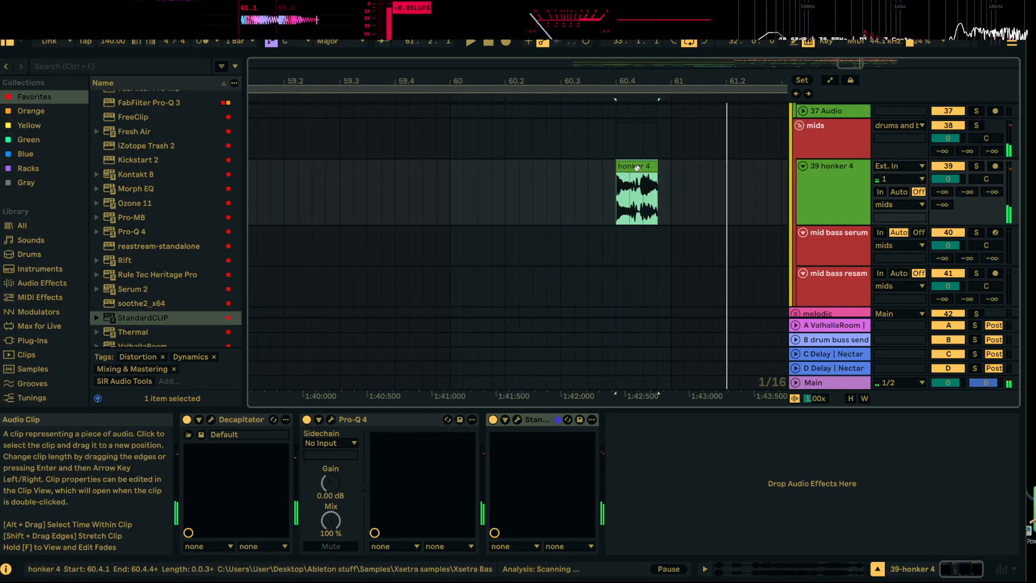
pyautogui.moveTo(637, 168)
pyautogui.mouseDown()
pyautogui.moveTo(666, 167)
pyautogui.moveTo(615, 174)
pyautogui.mouseUp()
pyautogui.click(588, 194)
pyautogui.press('space')
pyautogui.press('space')
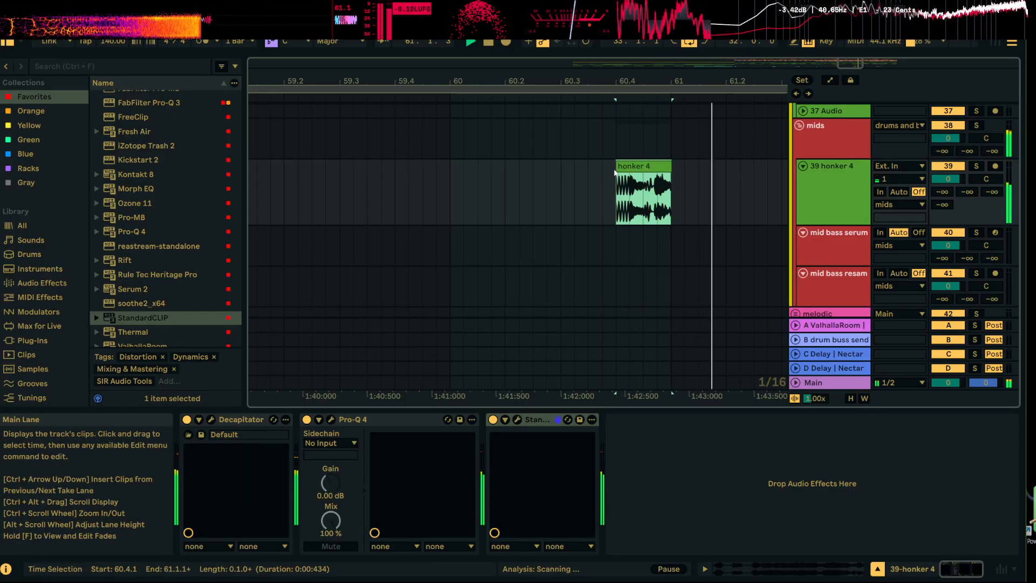
pyautogui.moveTo(700, 81); pyautogui.dragTo(587, 79)
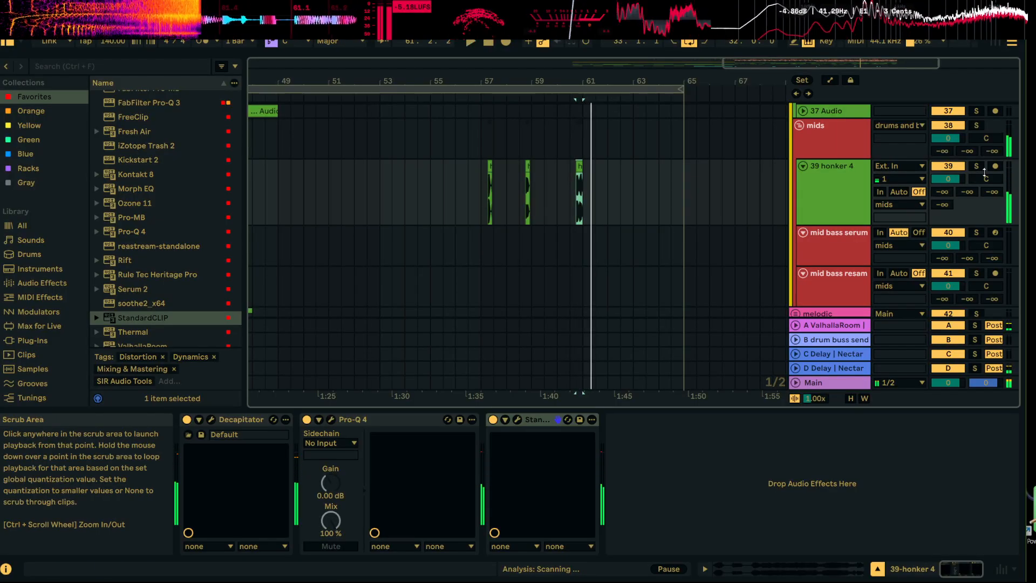
pyautogui.click(977, 167)
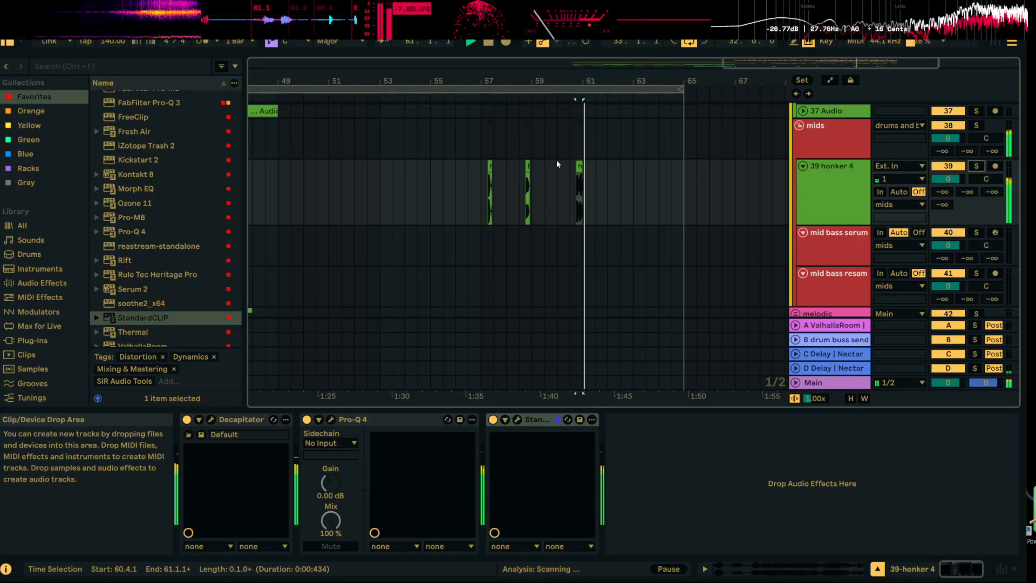
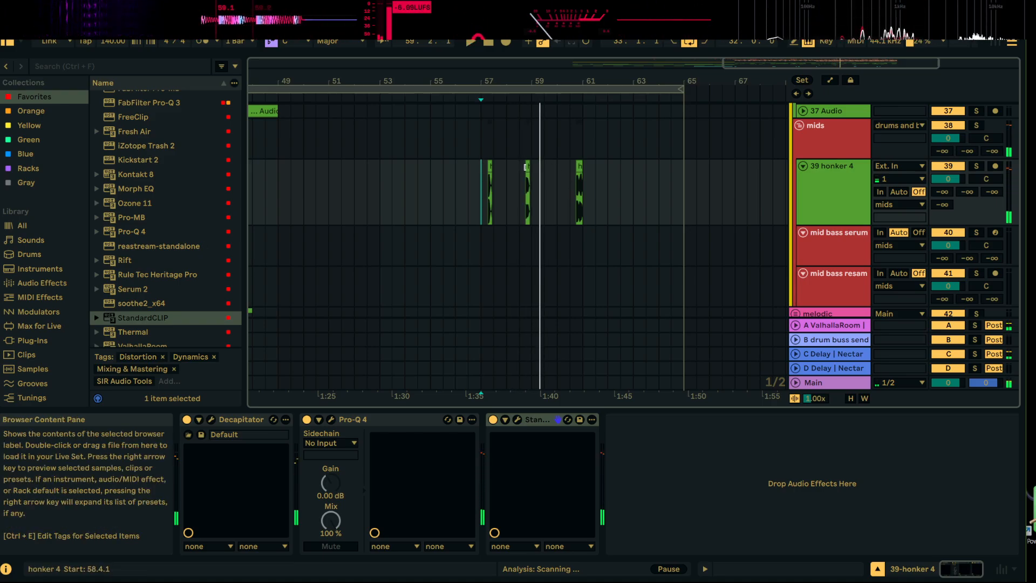
# Play back the honker 4 clips at 58.4.1 and bar 57 to hear them in the arrangement
pyautogui.click(526, 168)
pyautogui.doubleClick(527, 165)
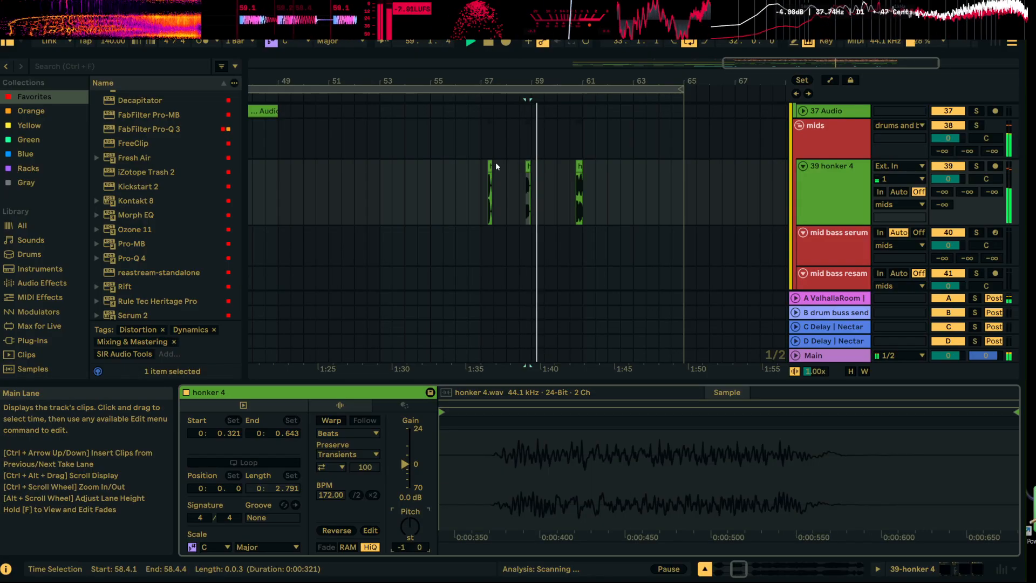
pyautogui.press('space')
pyautogui.click(528, 164)
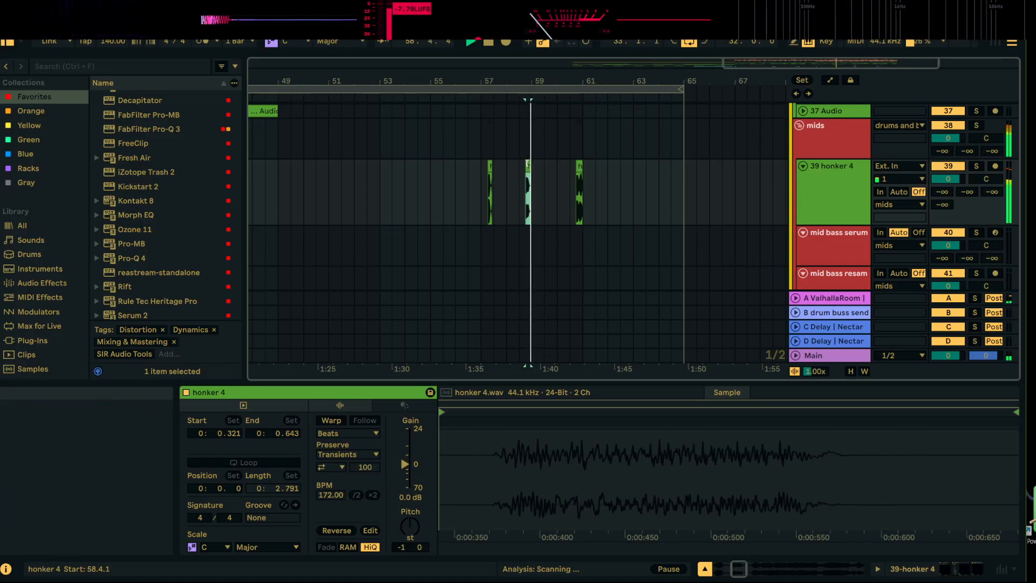
pyautogui.press('space')
pyautogui.click(490, 165)
pyautogui.press('space')
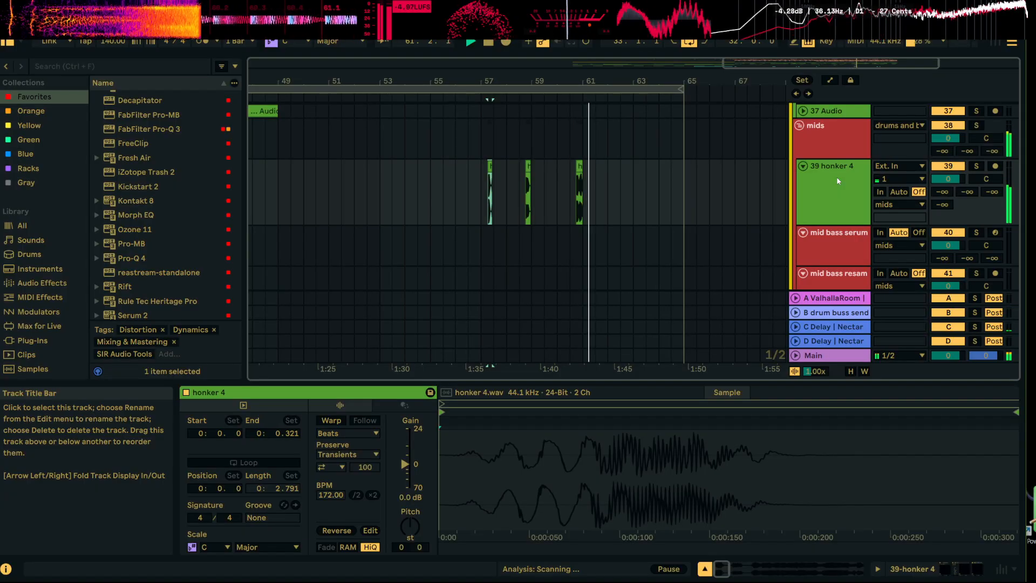
pyautogui.scroll(-3, 184, 267)
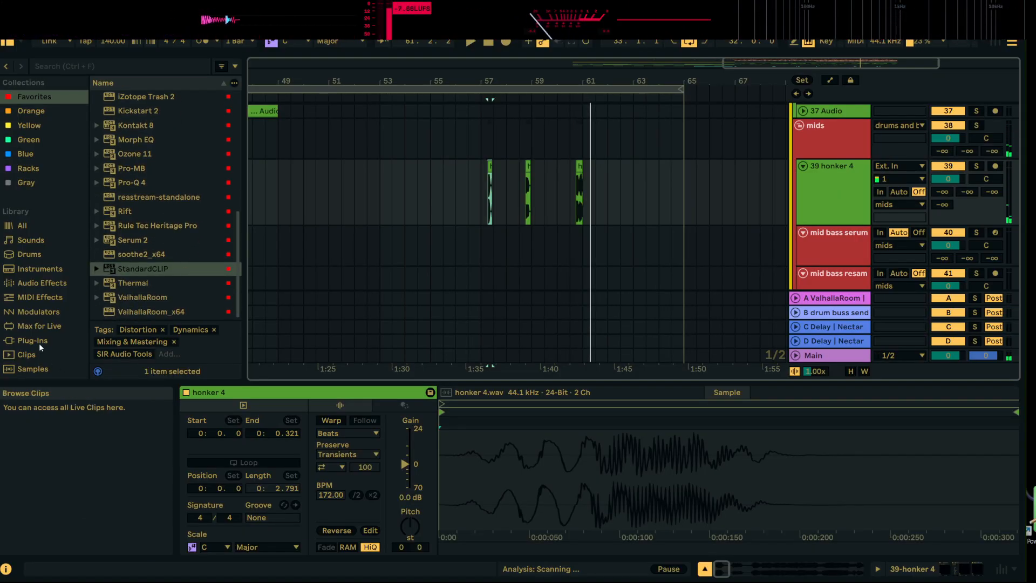
pyautogui.click(126, 65)
pyautogui.write('bass')
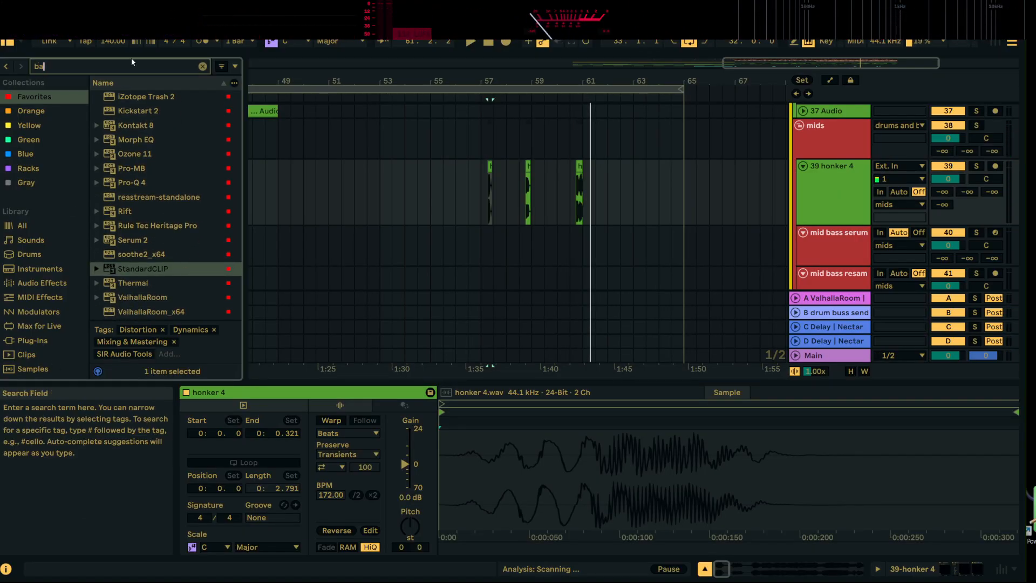
pyautogui.click(202, 66)
# Open the Samples folder in the browser and audition the morphed sub samples in the Neuro morph bass folder, through number 9
pyautogui.scroll(-7, 23, 296)
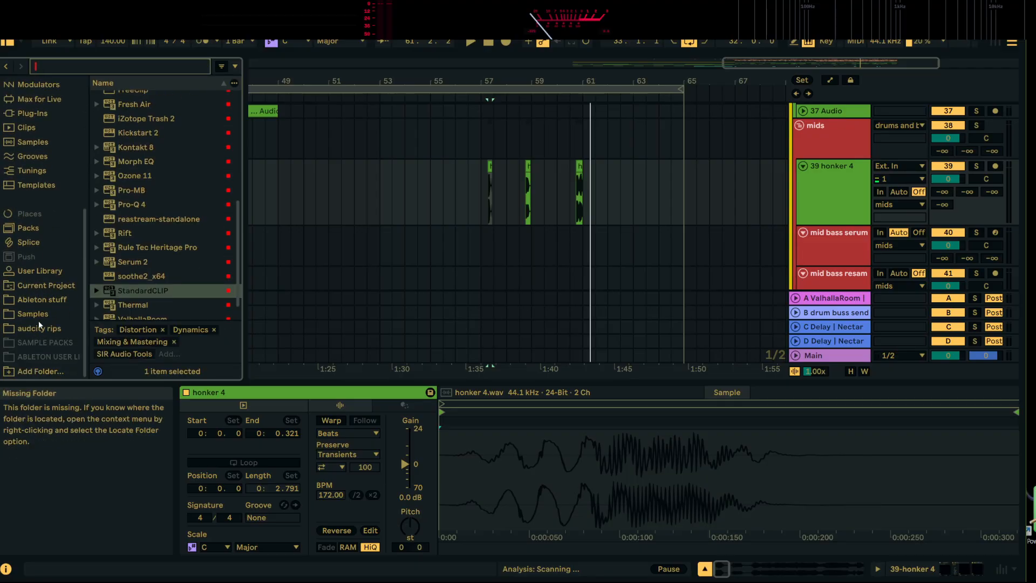
pyautogui.click(38, 318)
pyautogui.scroll(3, 169, 253)
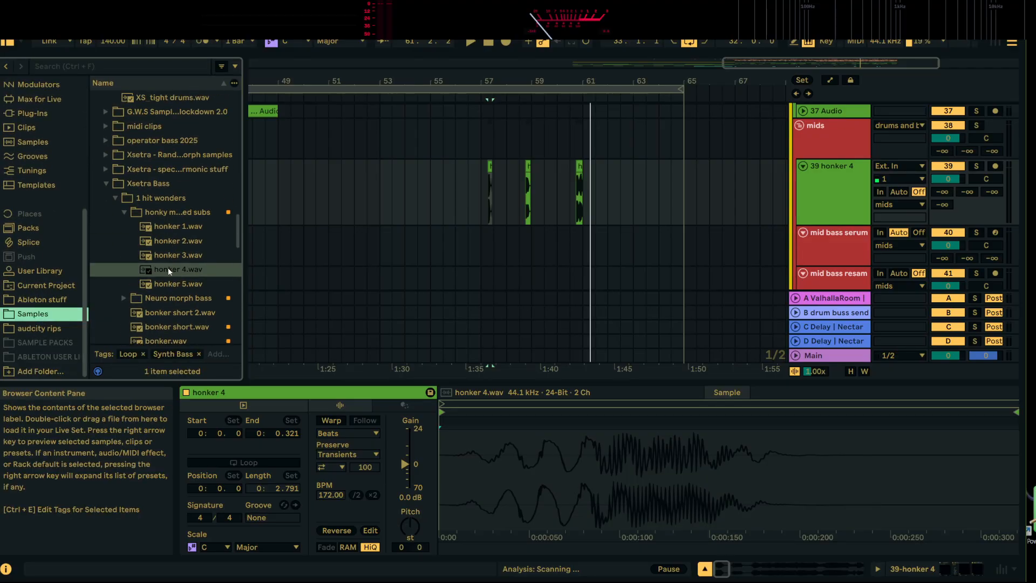
pyautogui.scroll(-2, 168, 286)
pyautogui.click(128, 271)
pyautogui.click(159, 167)
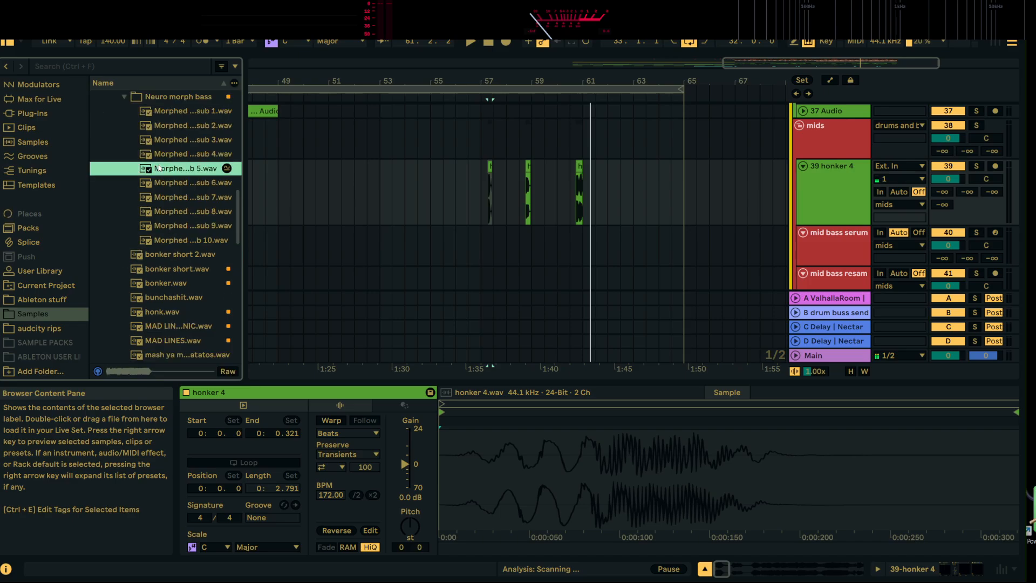
pyautogui.click(175, 198)
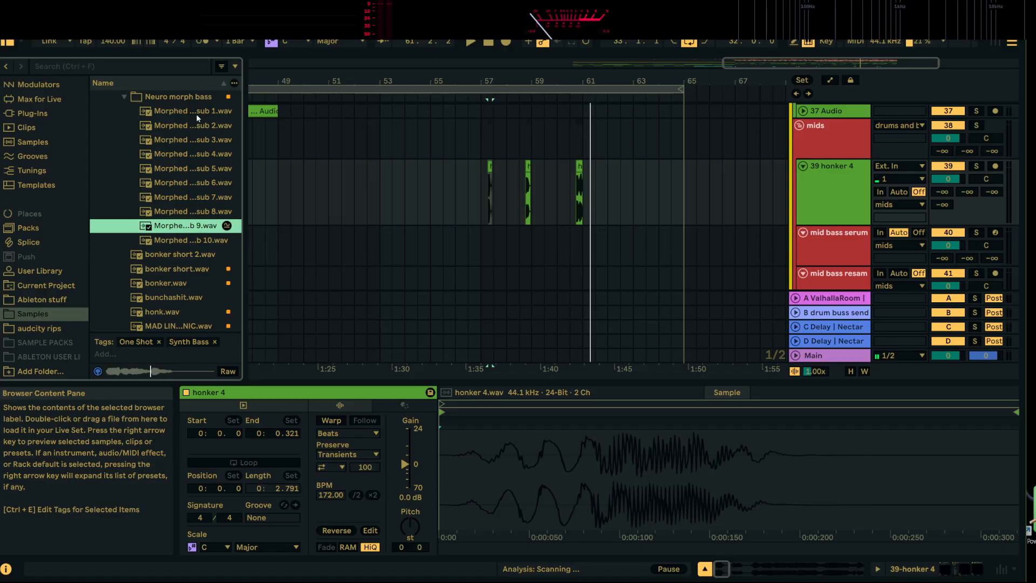
# Insert an audio track below honker 4 and place the Morphed up sub 9 sample on it at 57.1.1
pyautogui.click(831, 174)
pyautogui.rightClick(832, 177)
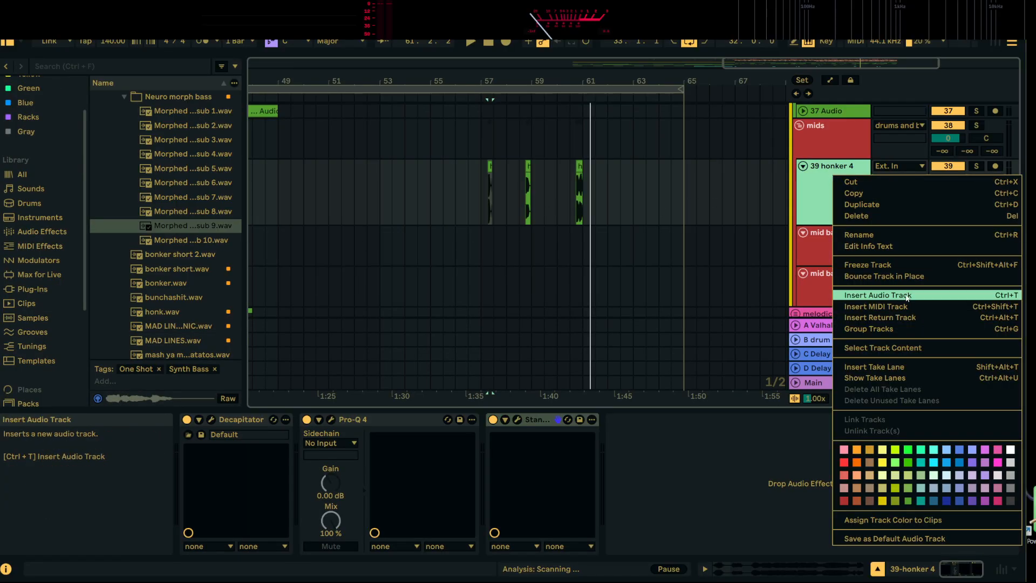
pyautogui.click(863, 293)
pyautogui.moveTo(175, 226); pyautogui.dragTo(333, 219)
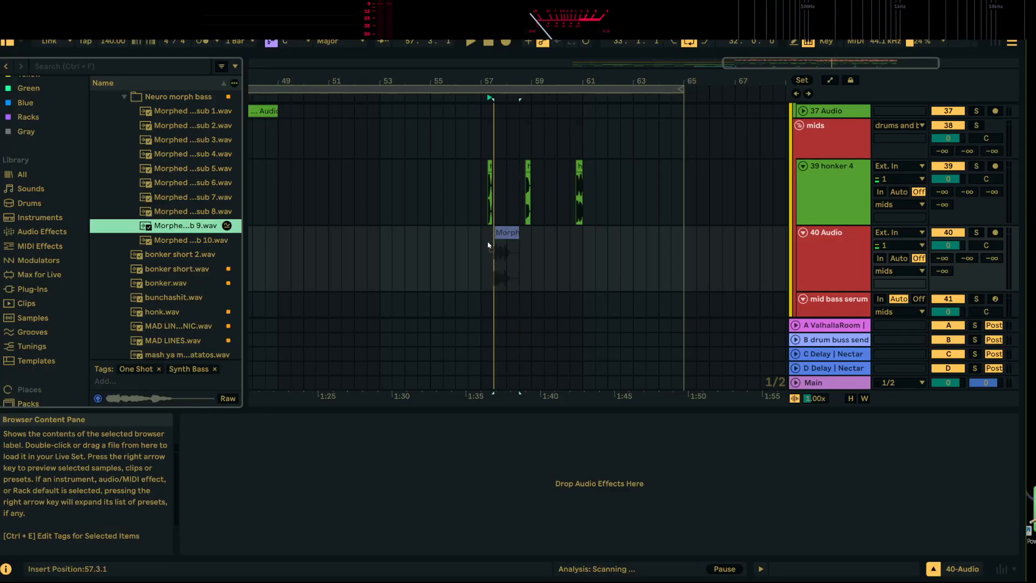
pyautogui.moveTo(488, 246); pyautogui.dragTo(481, 246)
# Trim the Morphed up sub 9 clip to one beat, from 57.1.1 to 57.2.1, and play it back with the track
pyautogui.press('space')
pyautogui.moveTo(484, 79); pyautogui.dragTo(483, 184)
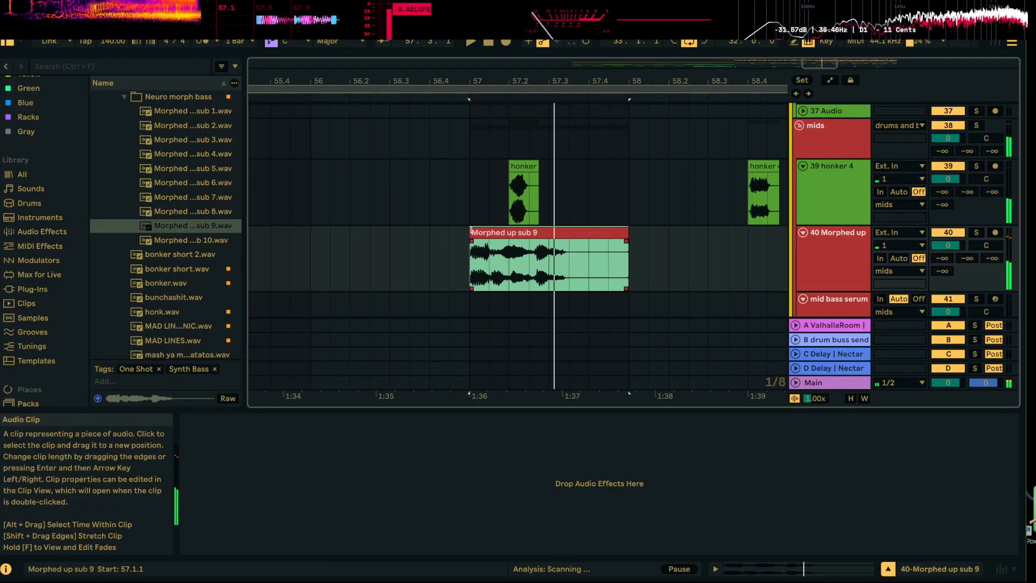
pyautogui.moveTo(471, 231); pyautogui.dragTo(507, 234)
pyautogui.press('space')
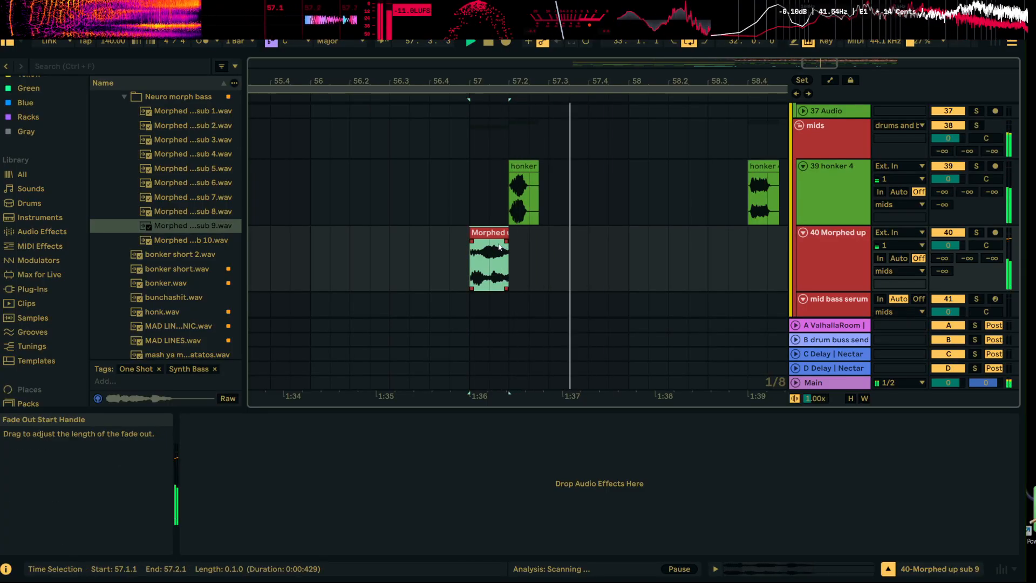
pyautogui.press('space')
pyautogui.press('space')
pyautogui.press('space')
pyautogui.press('space')
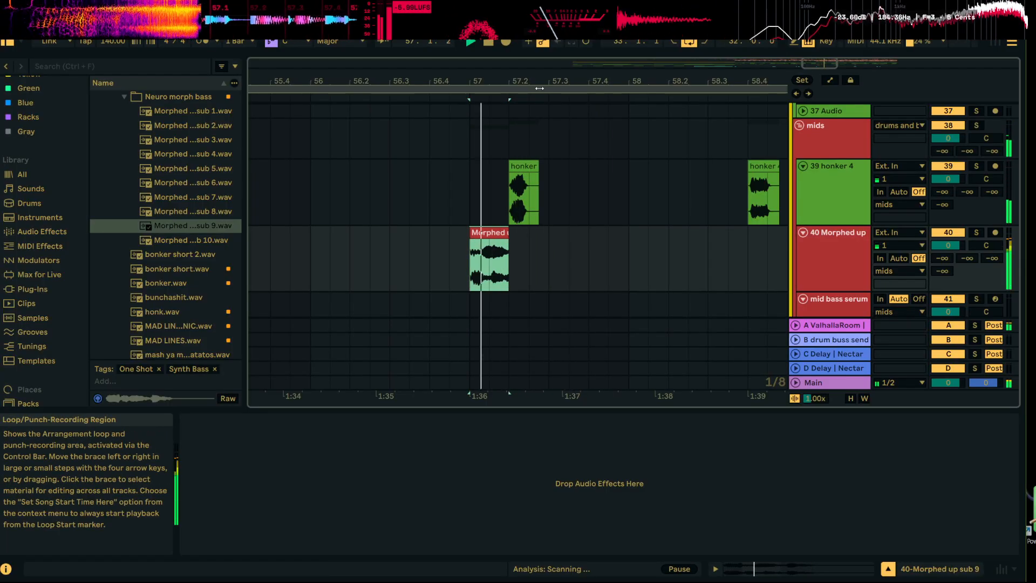
pyautogui.moveTo(539, 82); pyautogui.dragTo(446, 64)
# Solo the Morphed up sub 9 track and add Pro-Q 4 from the Favorites collection to it
pyautogui.press('space')
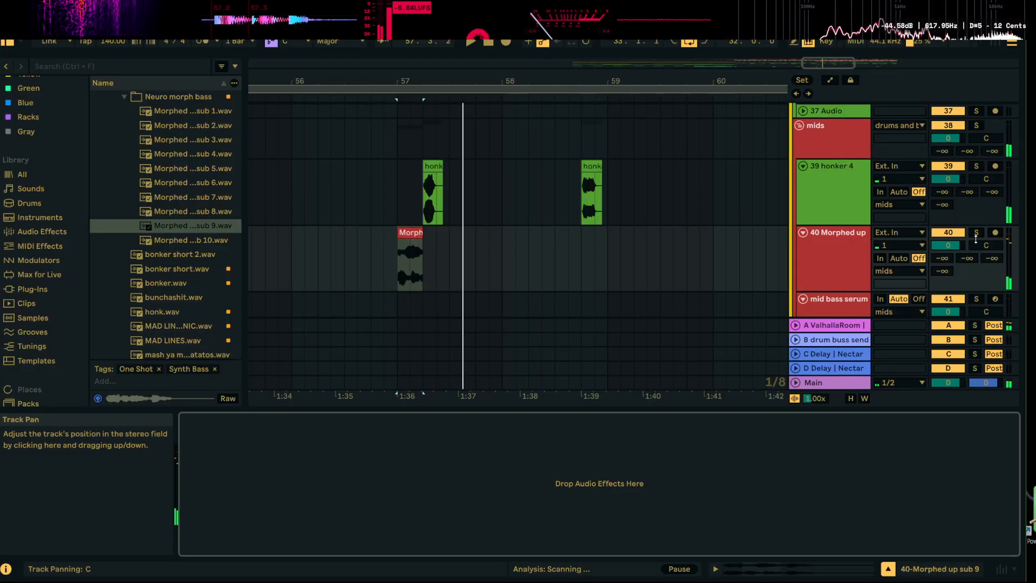
pyautogui.click(976, 232)
pyautogui.press('space')
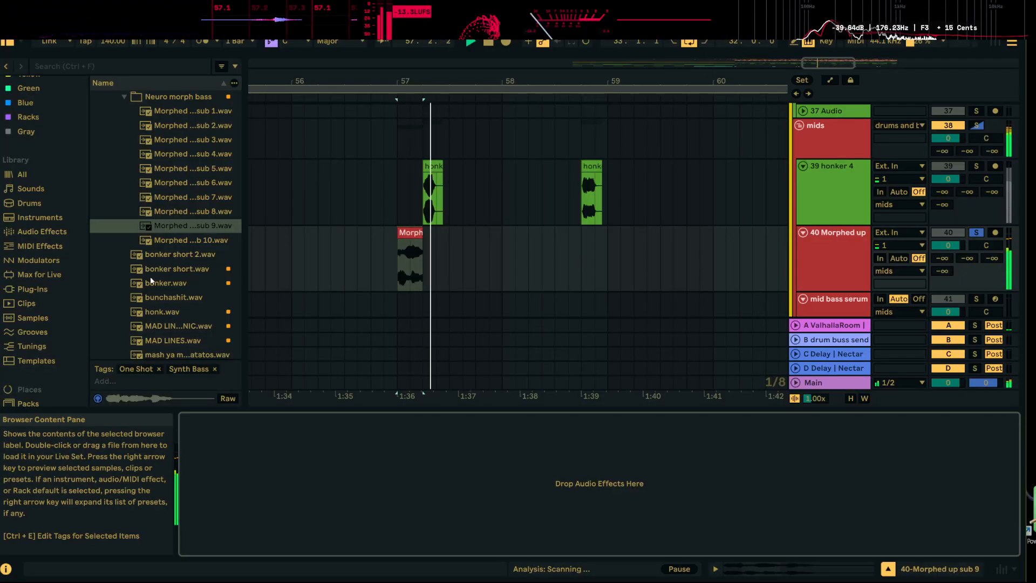
pyautogui.click(22, 230)
pyautogui.scroll(2, 37, 98)
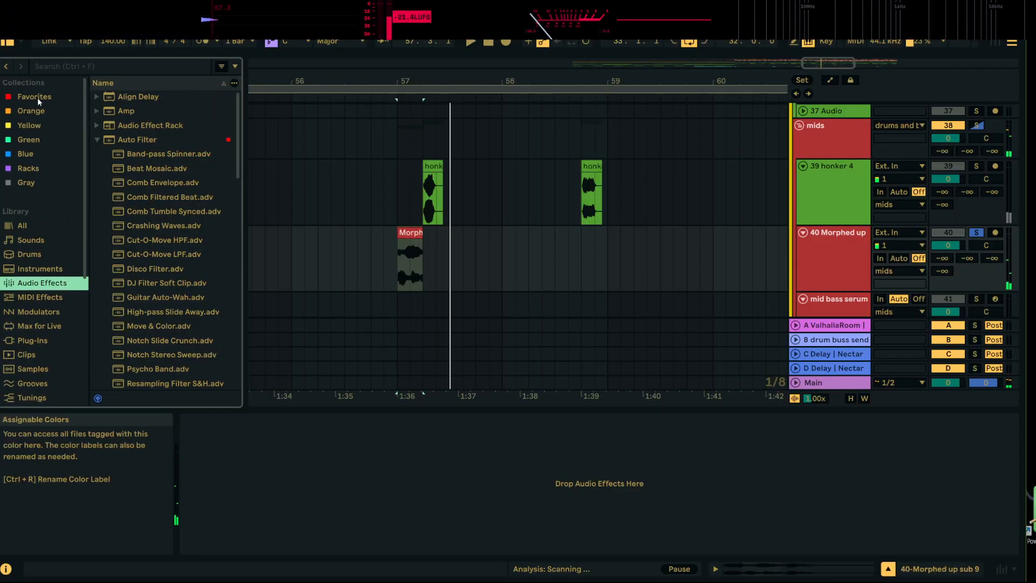
pyautogui.click(36, 98)
pyautogui.scroll(-1, 139, 306)
pyautogui.click(133, 231)
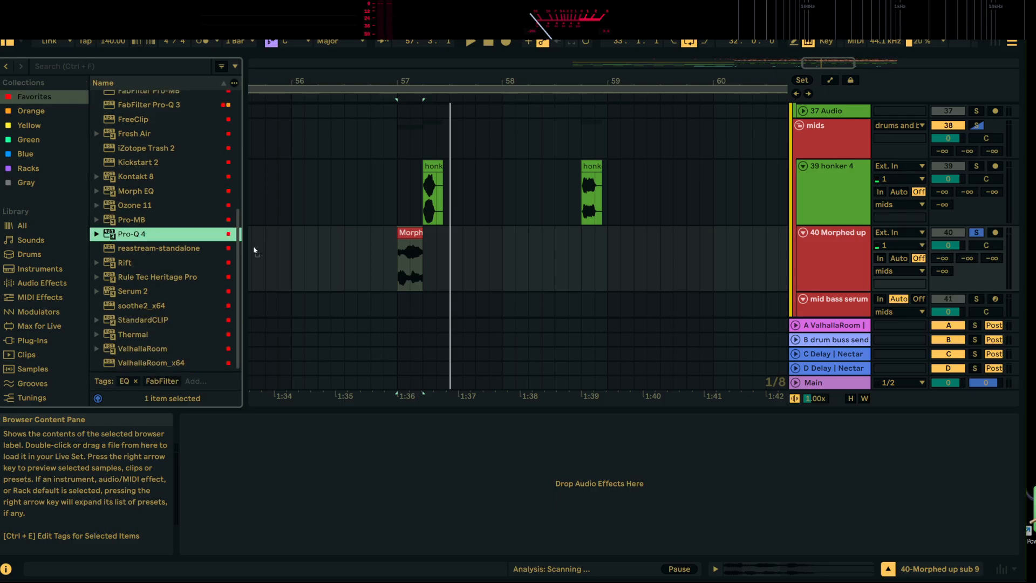
pyautogui.moveTo(425, 260); pyautogui.dragTo(424, 261)
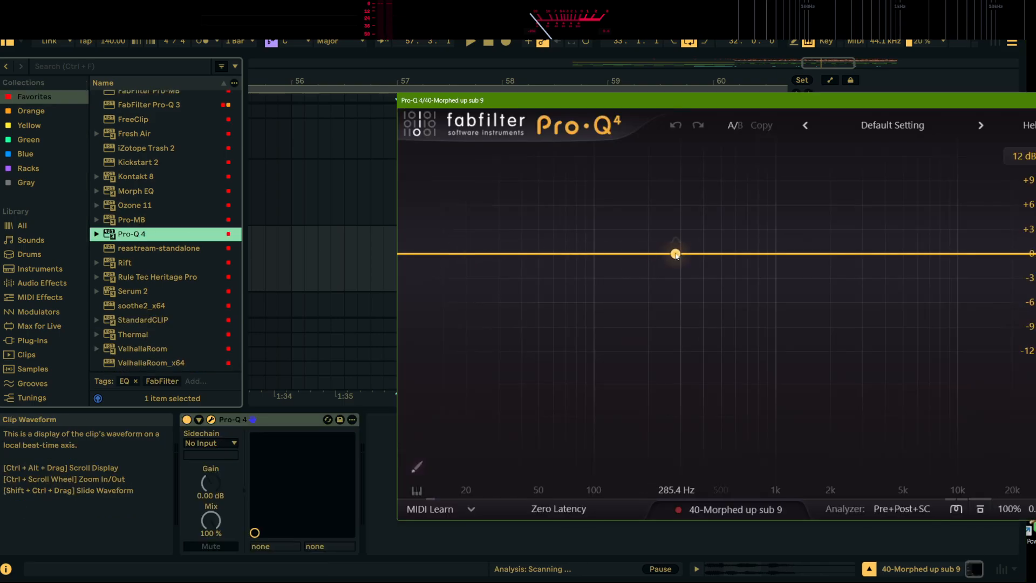
# Boost a Pro-Q 4 bell band at 517.86 Hz by 16.21 dB while listening, and close the equalizer window
pyautogui.press('space')
pyautogui.moveTo(677, 254); pyautogui.dragTo(723, 118)
pyautogui.press('space')
pyautogui.press('space')
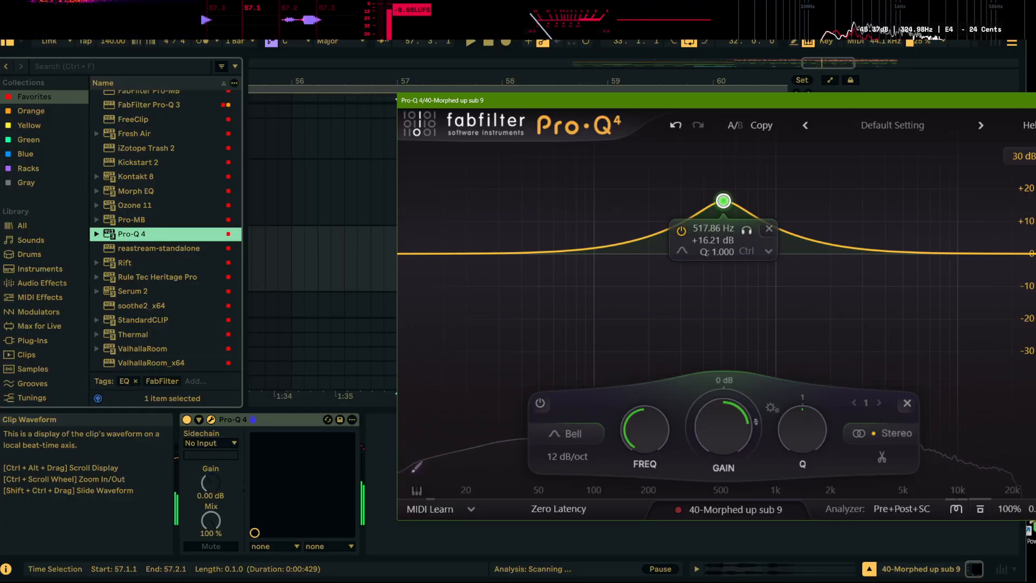
pyautogui.press('Escape')
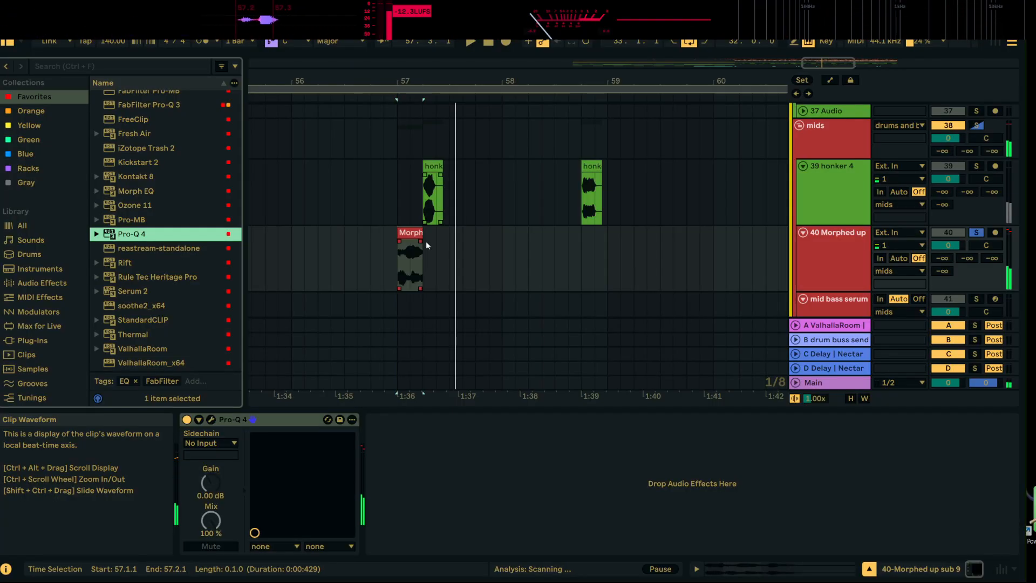
# Add Thermal after Pro-Q 4 and try its Unruly preset with the XY control at 100 and 84 percent
pyautogui.click(138, 335)
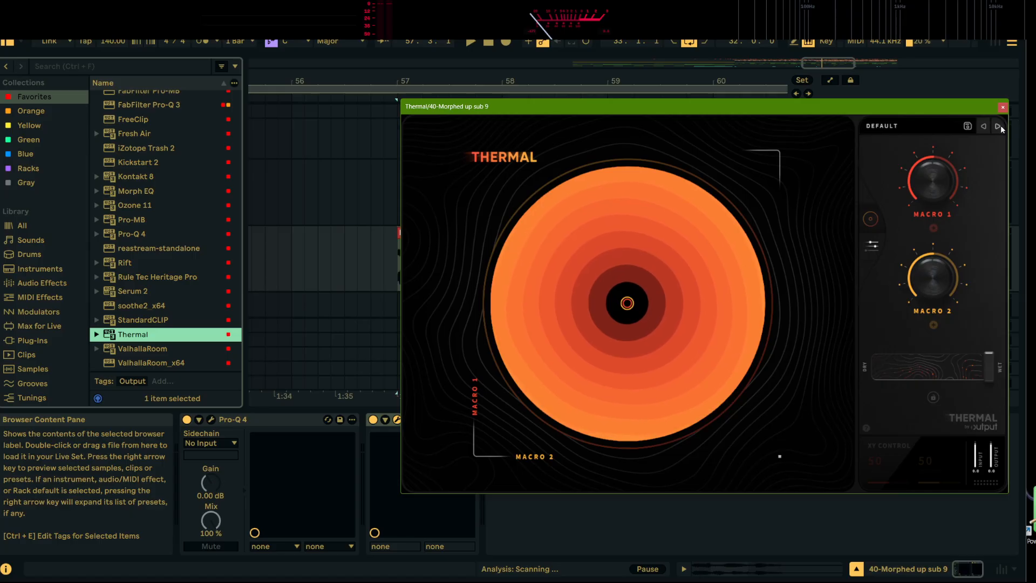
pyautogui.click(1000, 127)
pyautogui.click(1000, 127)
pyautogui.click(1001, 127)
pyautogui.press('space')
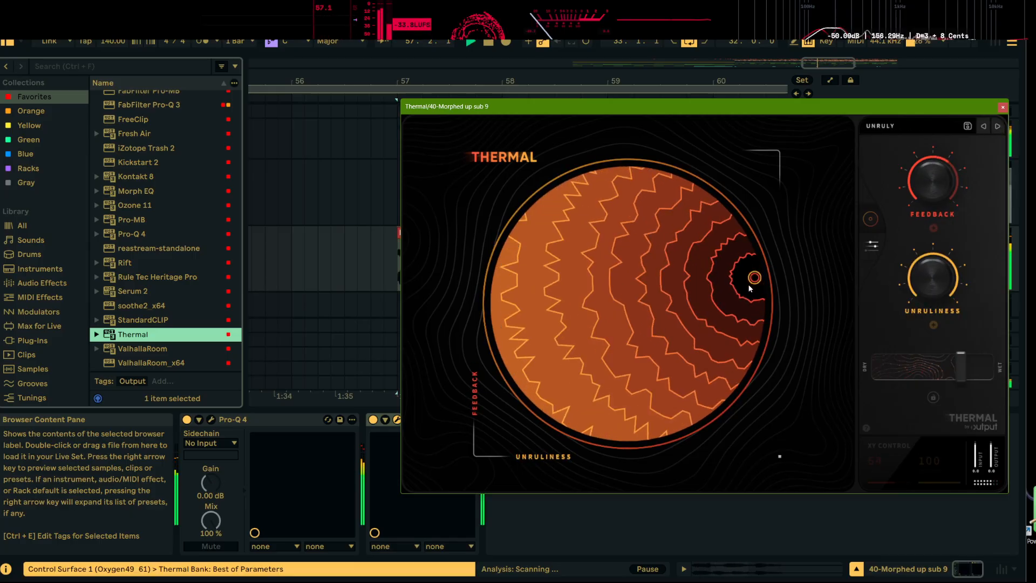
pyautogui.moveTo(754, 277); pyautogui.dragTo(686, 187)
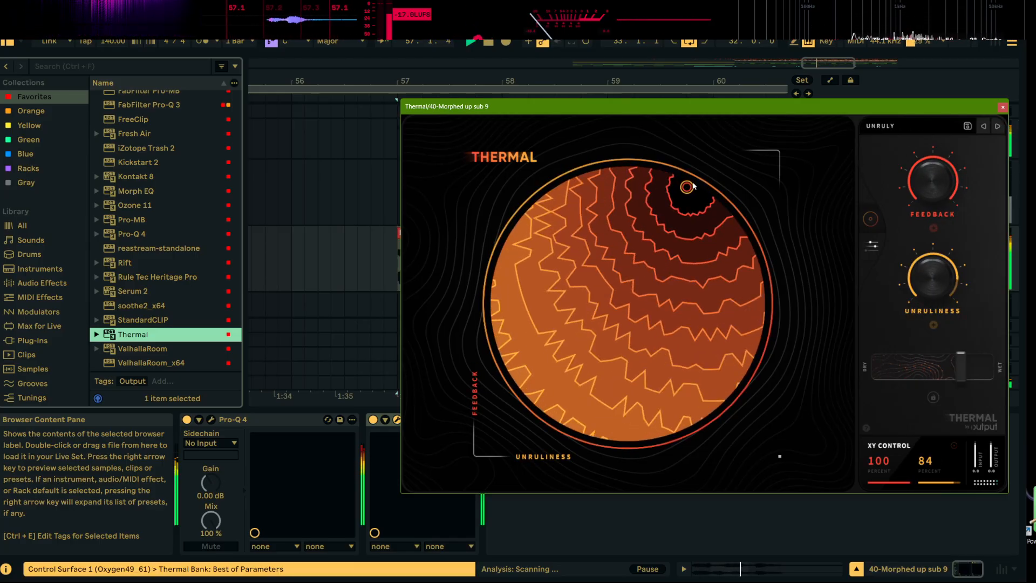
# Audition further Thermal presets and choose Mothership
pyautogui.click(999, 127)
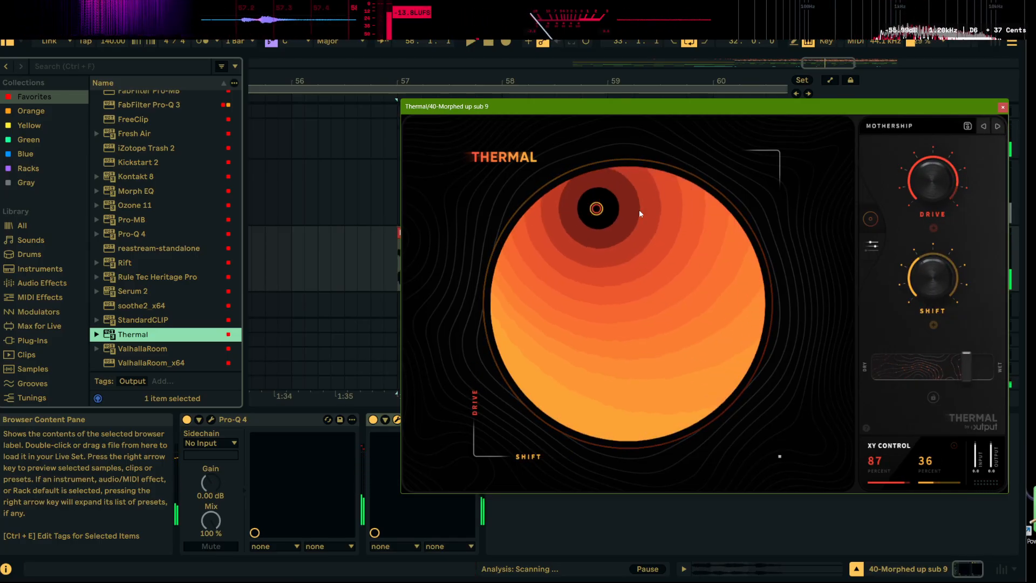
pyautogui.click(995, 127)
pyautogui.click(996, 127)
pyautogui.click(995, 127)
pyautogui.click(989, 126)
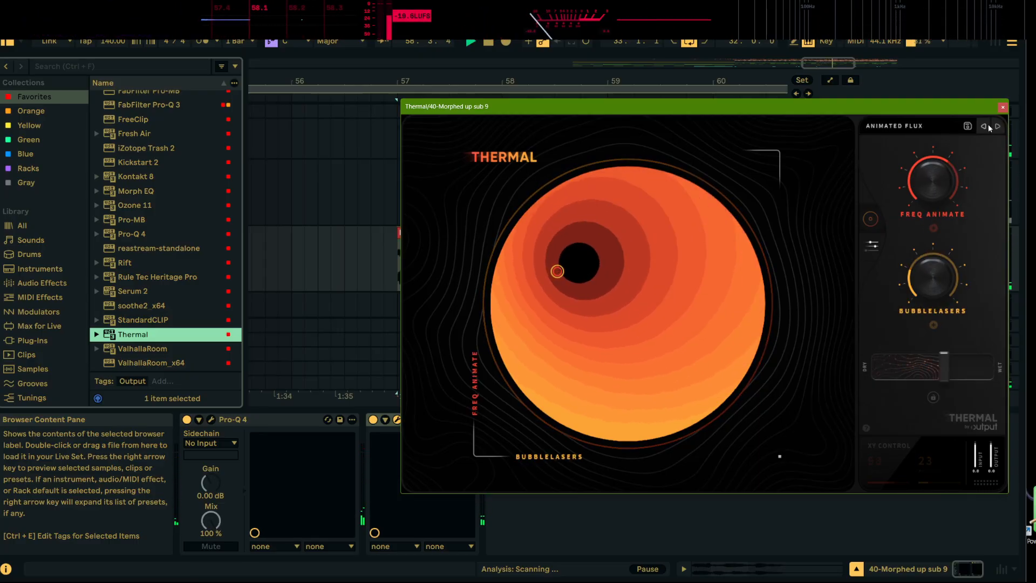
pyautogui.click(989, 126)
pyautogui.click(989, 126)
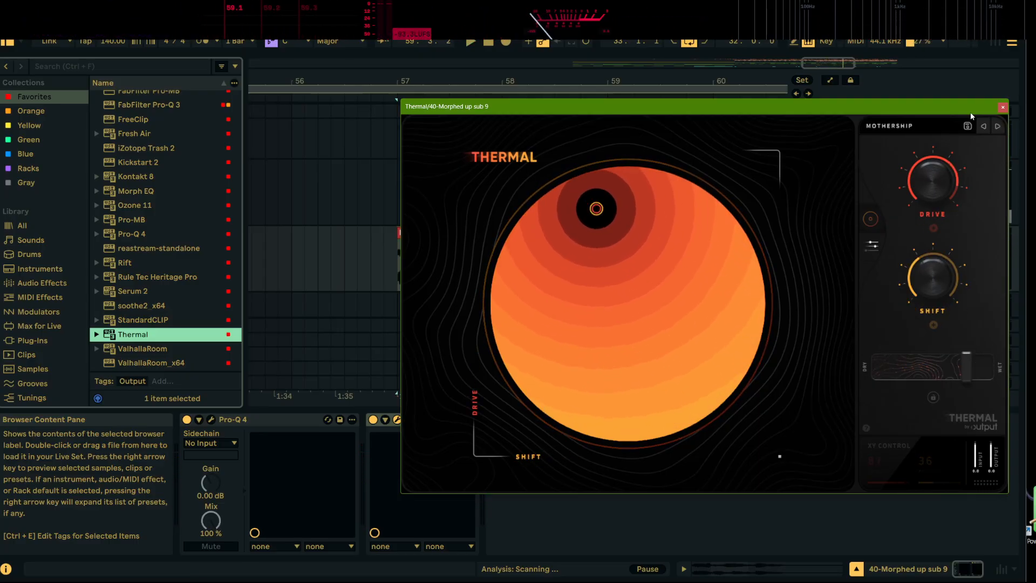
# Close Thermal, turn off solo on the Morphed up sub 9 track, and play the bass in the full mix
pyautogui.press('space')
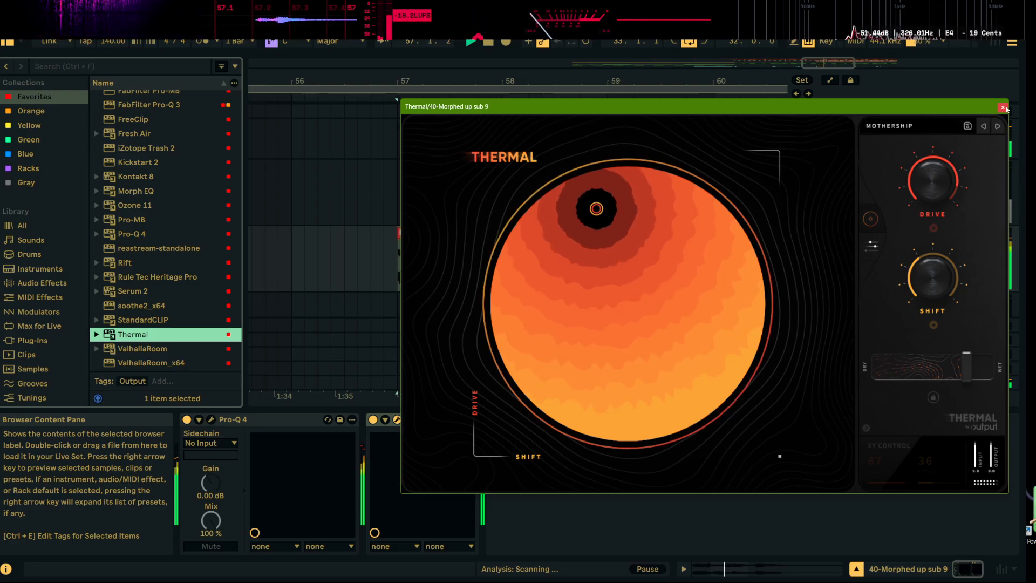
pyautogui.click(1003, 108)
pyautogui.press('space')
pyautogui.click(851, 221)
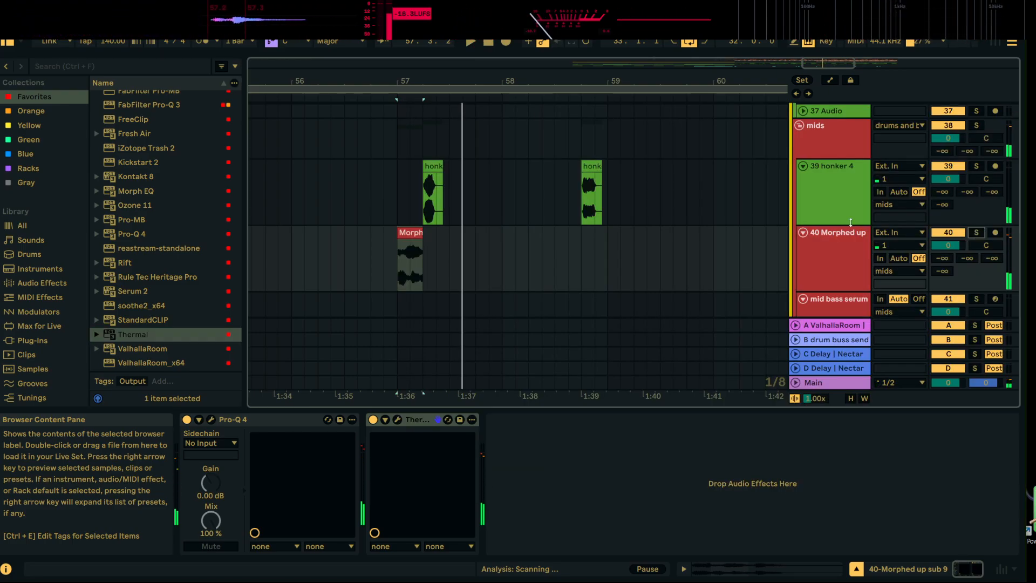
pyautogui.press('space')
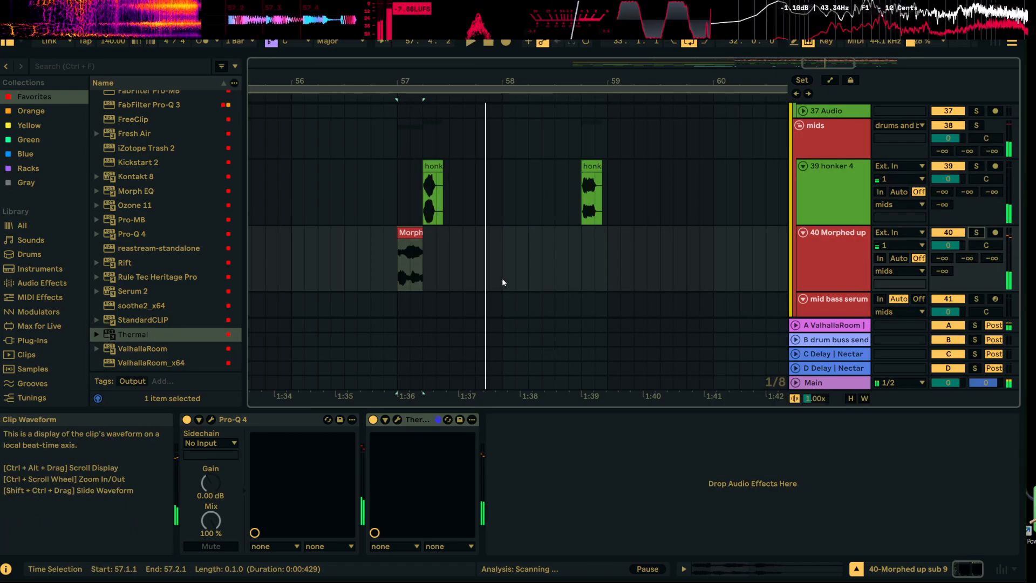
# Duplicate the Morphed up sub 9 track and delete the copy
pyautogui.rightClick(826, 243)
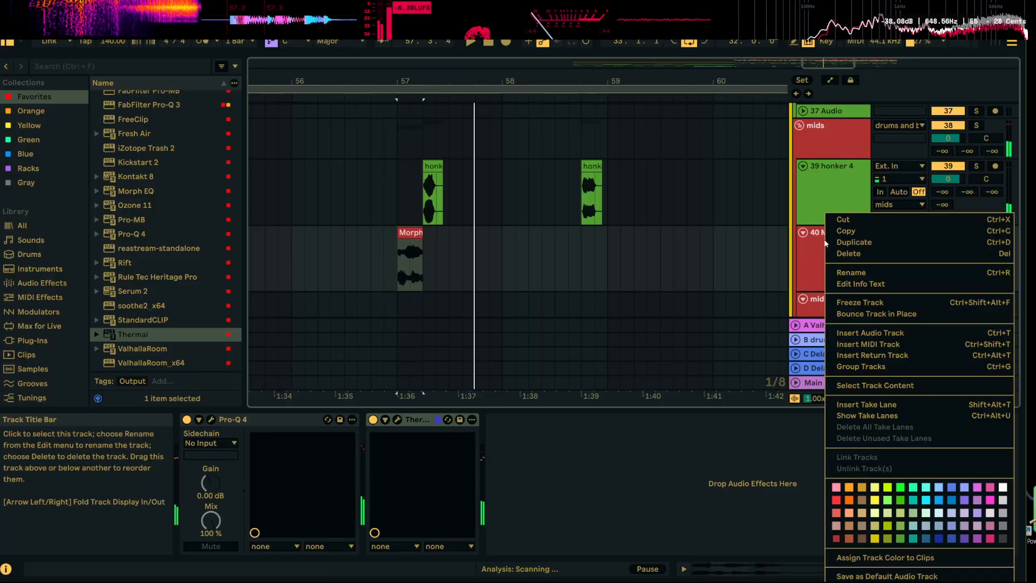
pyautogui.click(829, 242)
pyautogui.rightClick(835, 261)
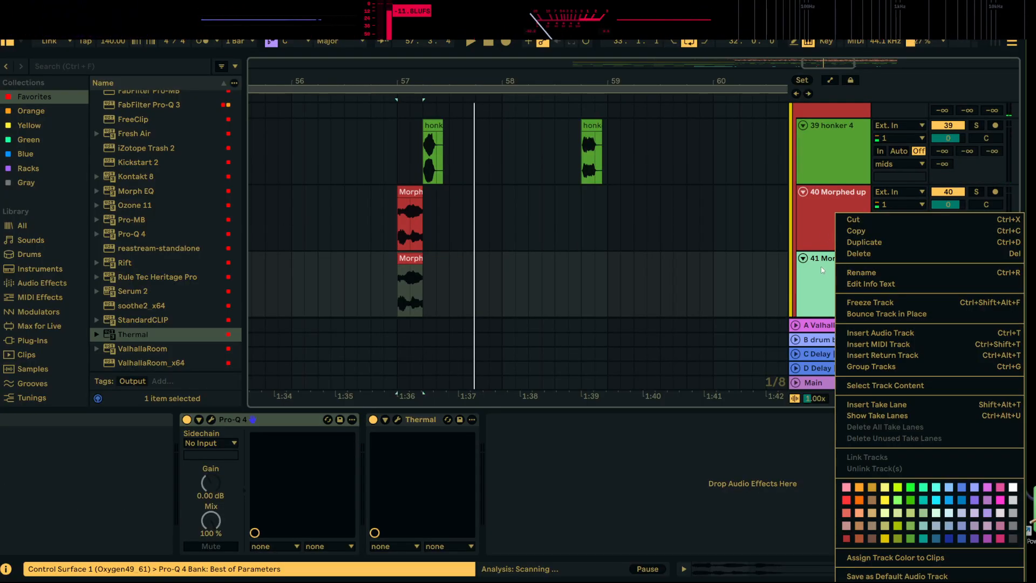
pyautogui.click(859, 253)
# Bounce the Morphed up sub 9 track in place and cut the bounced tail from 57.2.1 onward
pyautogui.rightClick(840, 238)
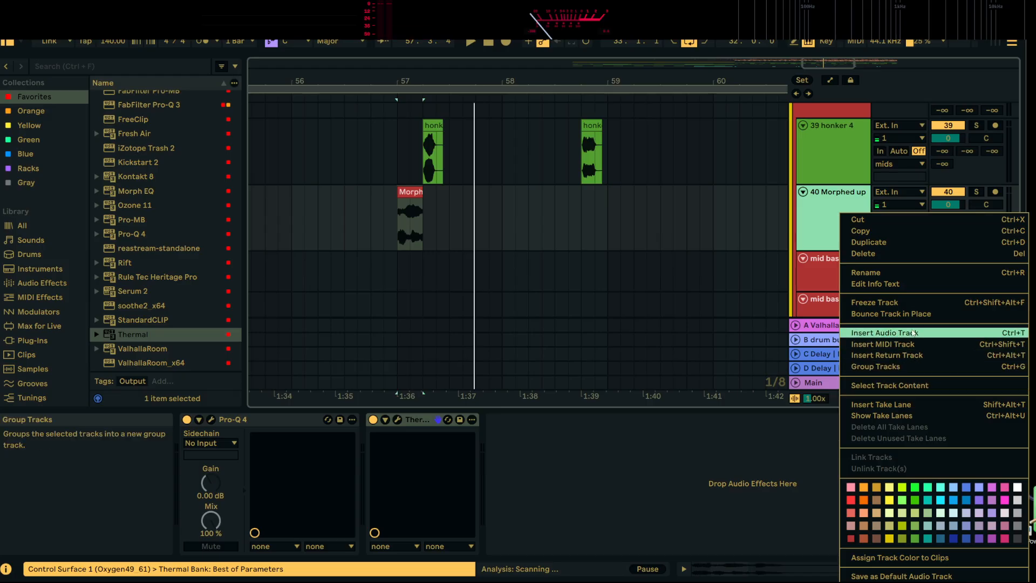
pyautogui.click(900, 314)
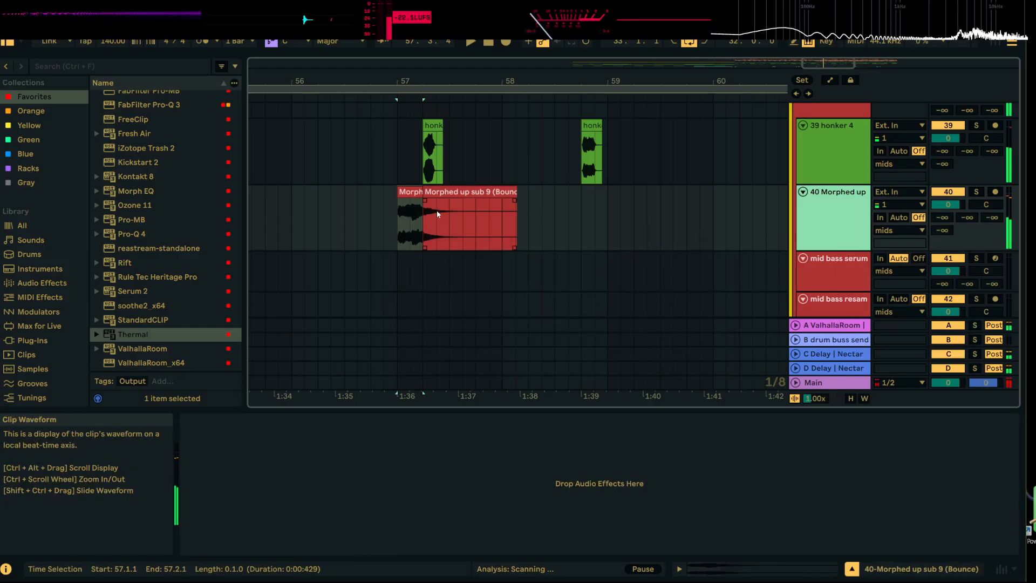
pyautogui.click(553, 211)
pyautogui.rightClick(440, 193)
pyautogui.click(465, 138)
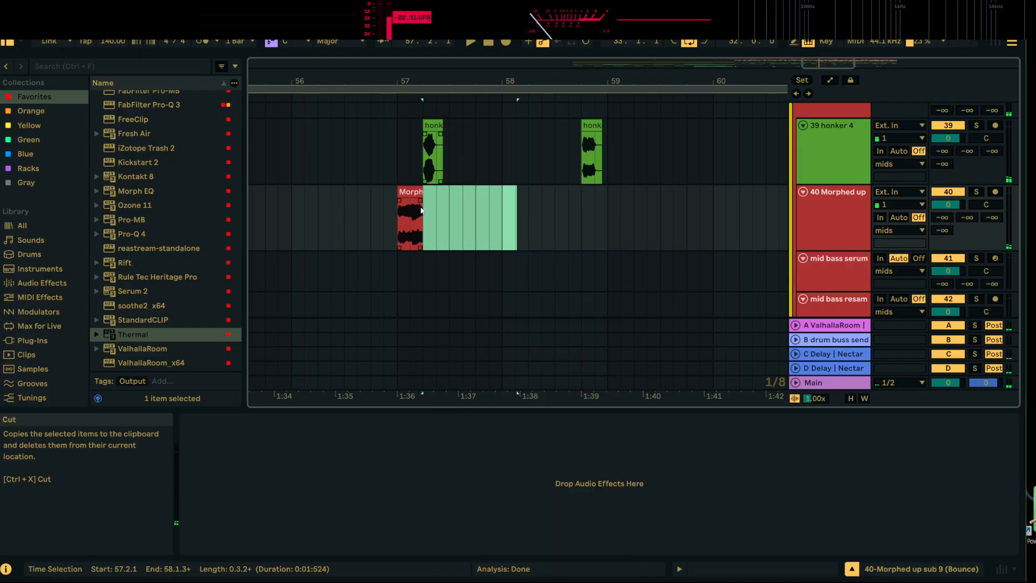
# Extend the bounced Morphed up sub 9 clip to 57.2.2, add a fade-out over its end, and play it
pyautogui.click(412, 193)
pyautogui.press('space')
pyautogui.moveTo(416, 81); pyautogui.dragTo(417, 89)
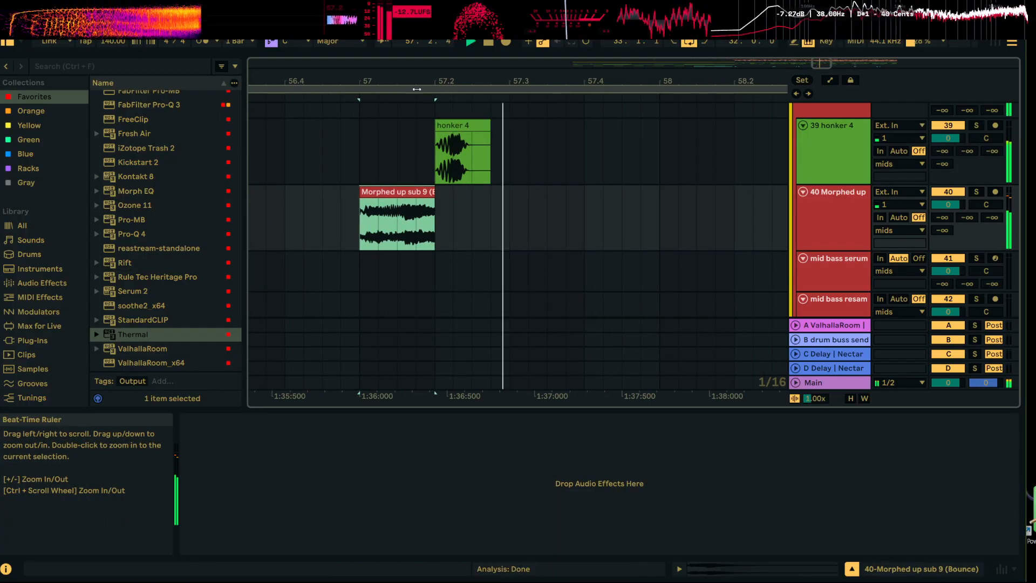
pyautogui.press('space')
pyautogui.moveTo(435, 193)
pyautogui.mouseDown()
pyautogui.moveTo(459, 198)
pyautogui.moveTo(435, 204)
pyautogui.mouseUp()
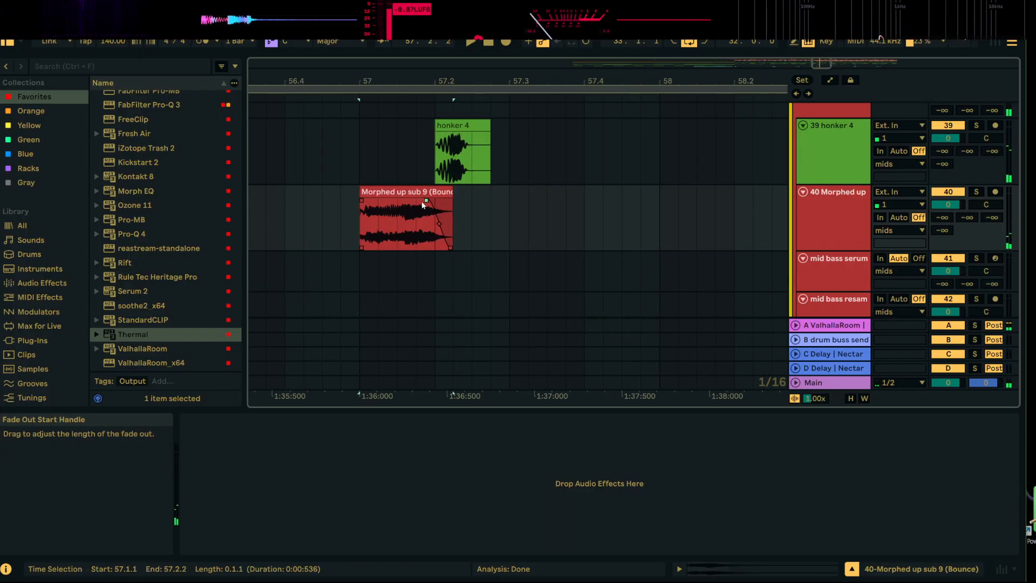
pyautogui.press('space')
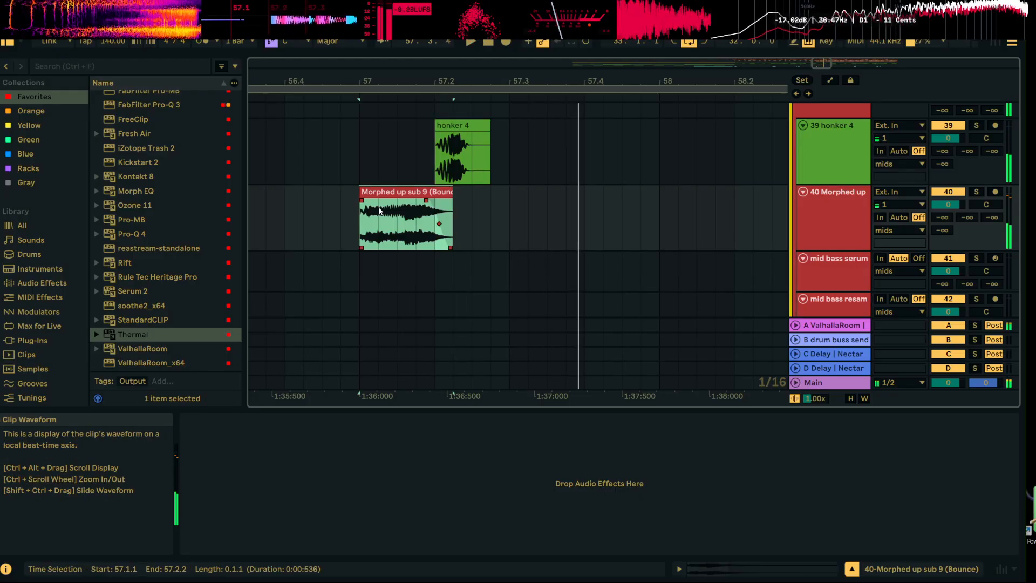
pyautogui.press('space')
# Add a fade-in over about the first half of the bounced Morphed up sub 9 clip and play it back
pyautogui.moveTo(362, 200); pyautogui.dragTo(382, 246)
pyautogui.press('space')
pyautogui.press('space')
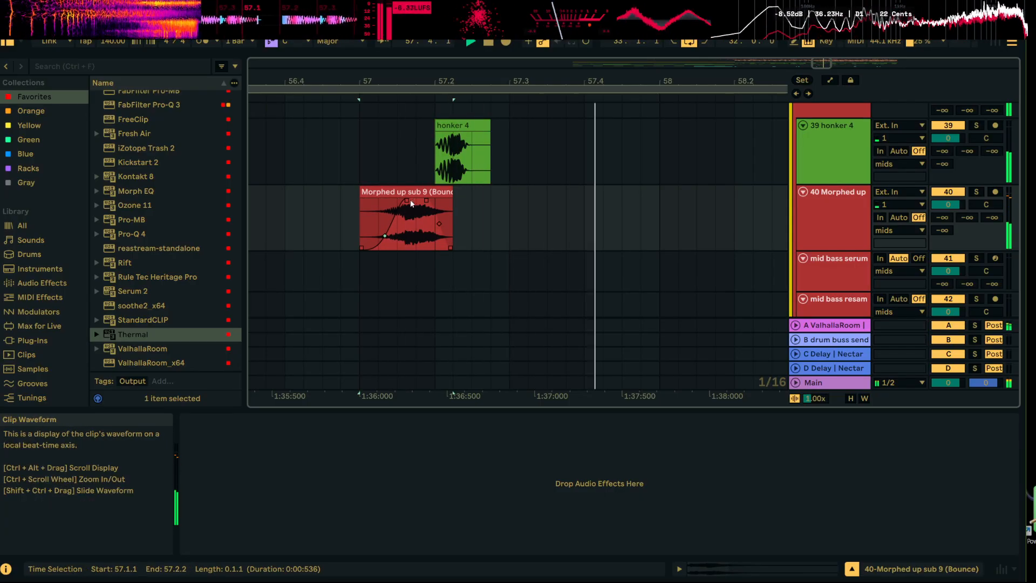
pyautogui.press('space')
pyautogui.press('space')
# Extend the bounced clip to 57.2.4, lengthen its fade-out, shorten the fade-in slightly, and play the result
pyautogui.moveTo(406, 200); pyautogui.dragTo(431, 204)
pyautogui.press('space')
pyautogui.press('space')
pyautogui.press('space')
pyautogui.press('space')
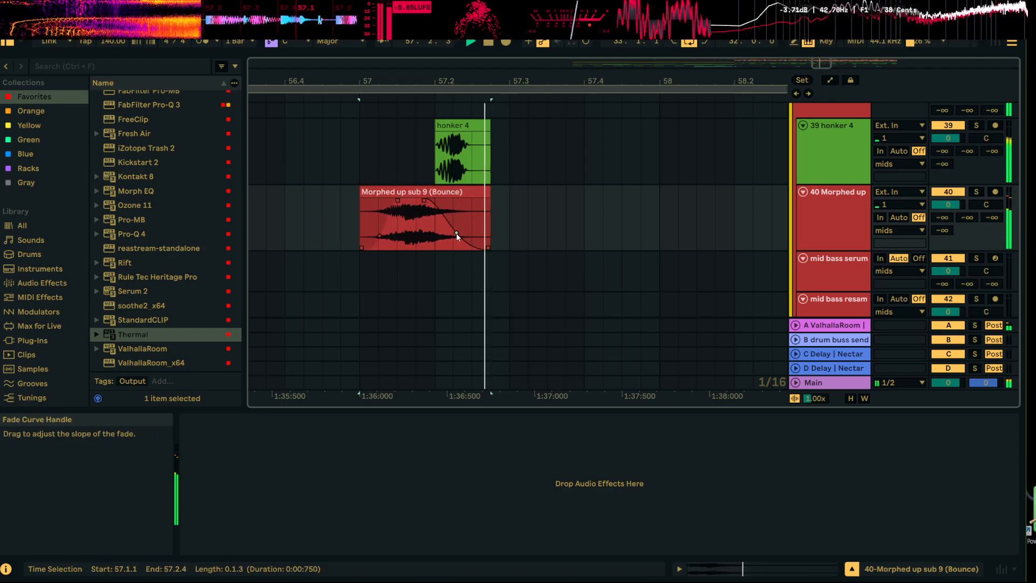
# Play the arrangement from 33.1.1
pyautogui.moveTo(485, 82); pyautogui.dragTo(526, 54)
pyautogui.click(480, 214)
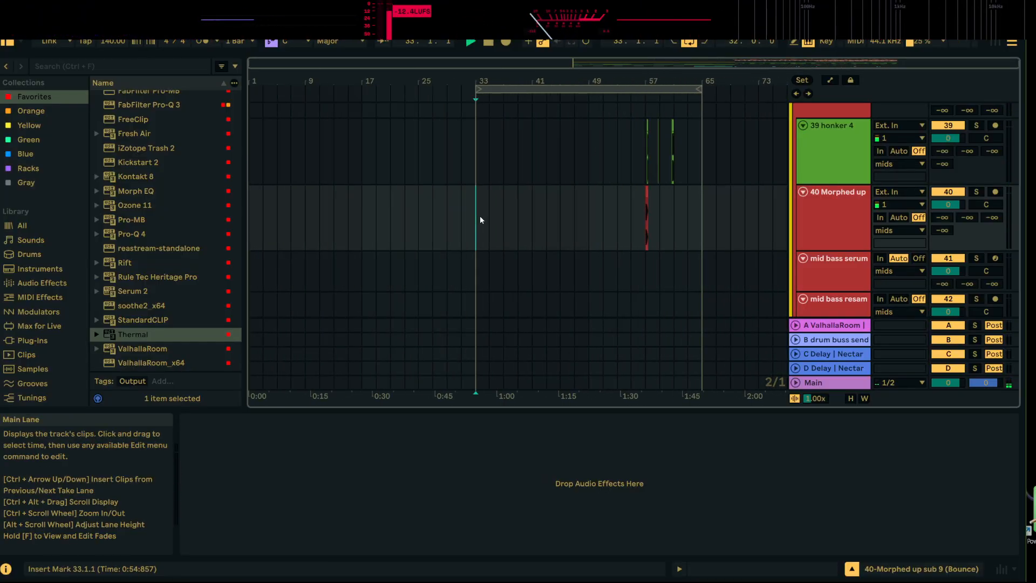
pyautogui.press('space')
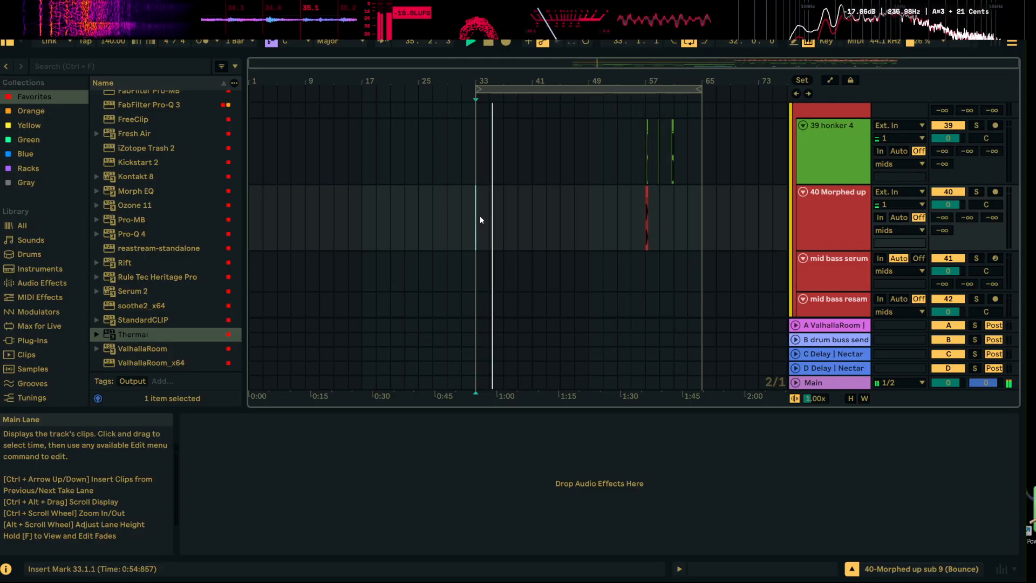
# Copy the honker 4 and Morphed up sub 9 clips between bars 57 and 63 and paste them at bar 49
pyautogui.scroll(1, 601, 205)
pyautogui.scroll(13, 601, 203)
pyautogui.scroll(-12, 613, 187)
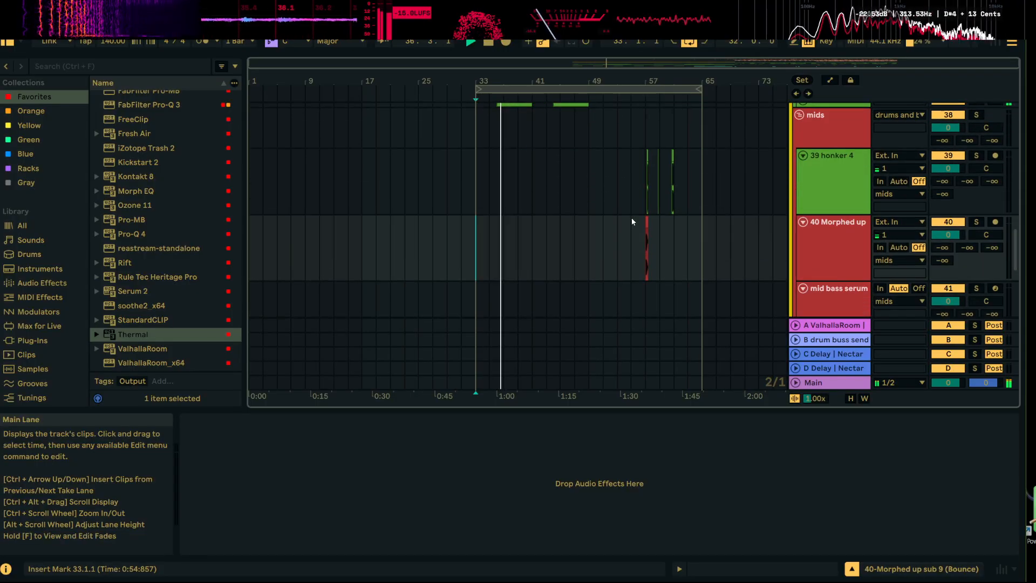
pyautogui.moveTo(646, 174); pyautogui.dragTo(673, 230)
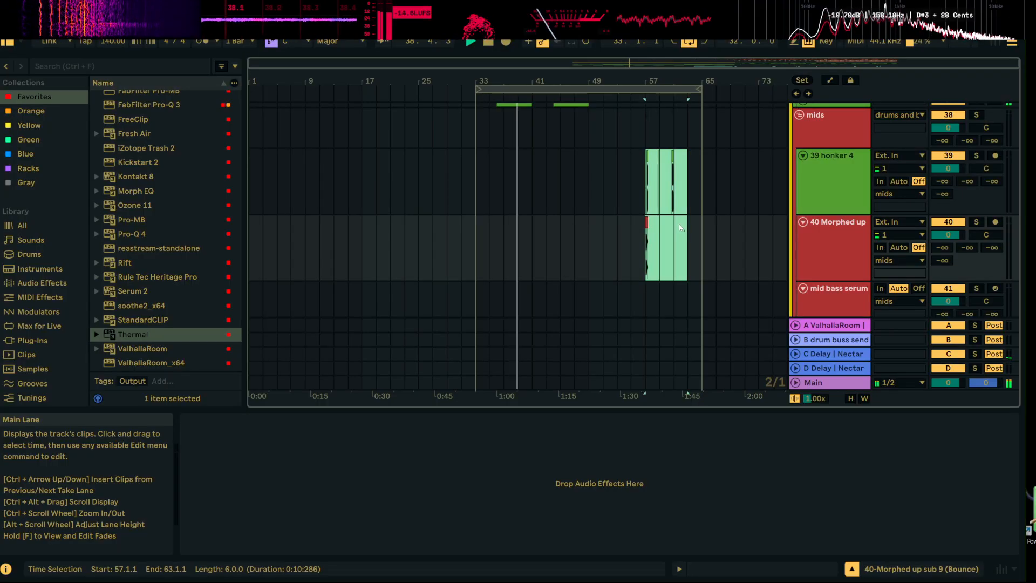
pyautogui.click(589, 171)
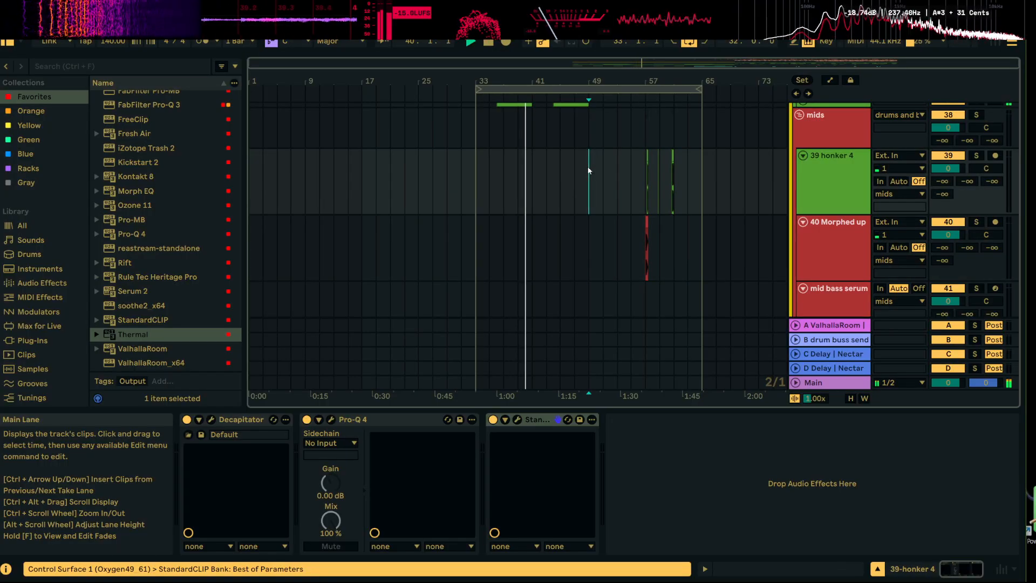
pyautogui.moveTo(589, 171); pyautogui.dragTo(631, 249)
pyautogui.scroll(4, 582, 162)
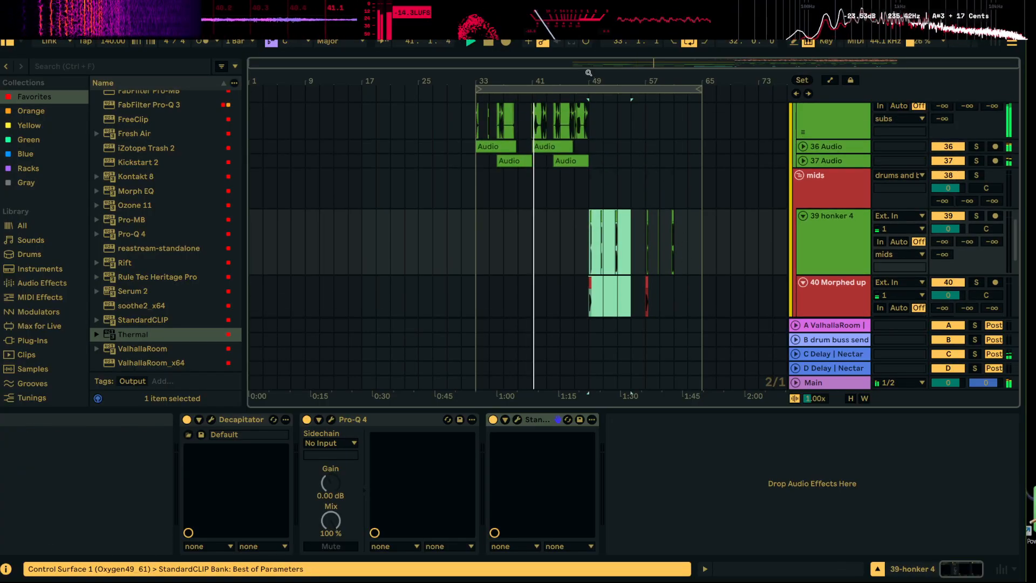
# Examine the drum, subs, bass and mids tracks around bar 49 while the arrangement plays
pyautogui.moveTo(589, 72); pyautogui.dragTo(581, 176)
pyautogui.scroll(8, 577, 175)
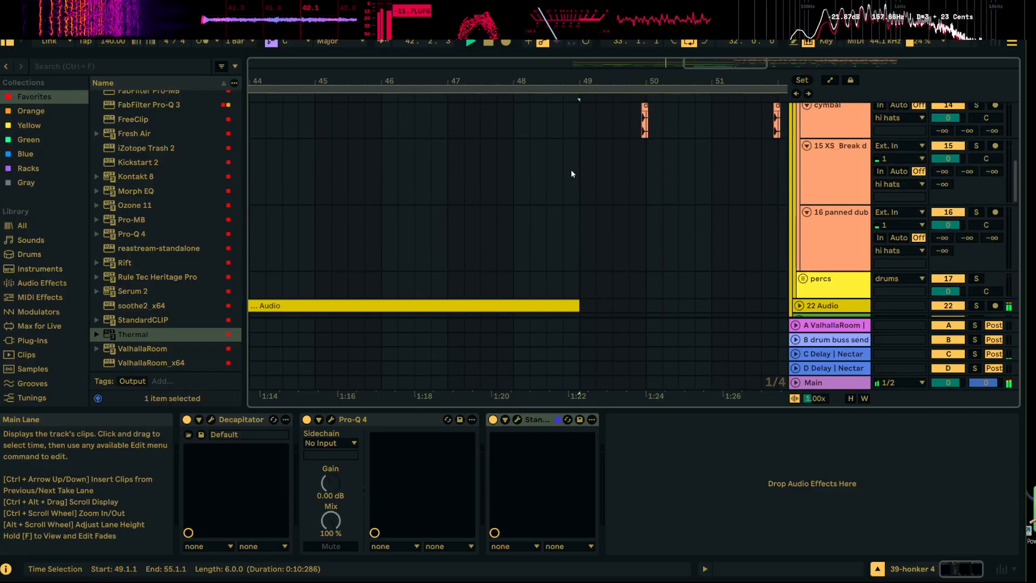
pyautogui.scroll(-8, 576, 209)
pyautogui.scroll(6, 578, 205)
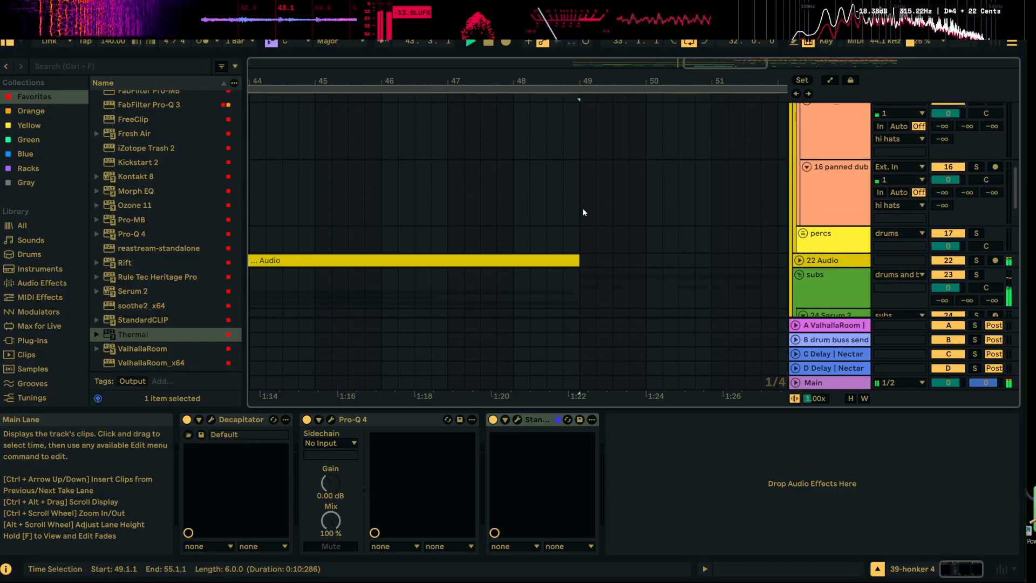
pyautogui.scroll(-5, 611, 202)
pyautogui.scroll(2, 616, 200)
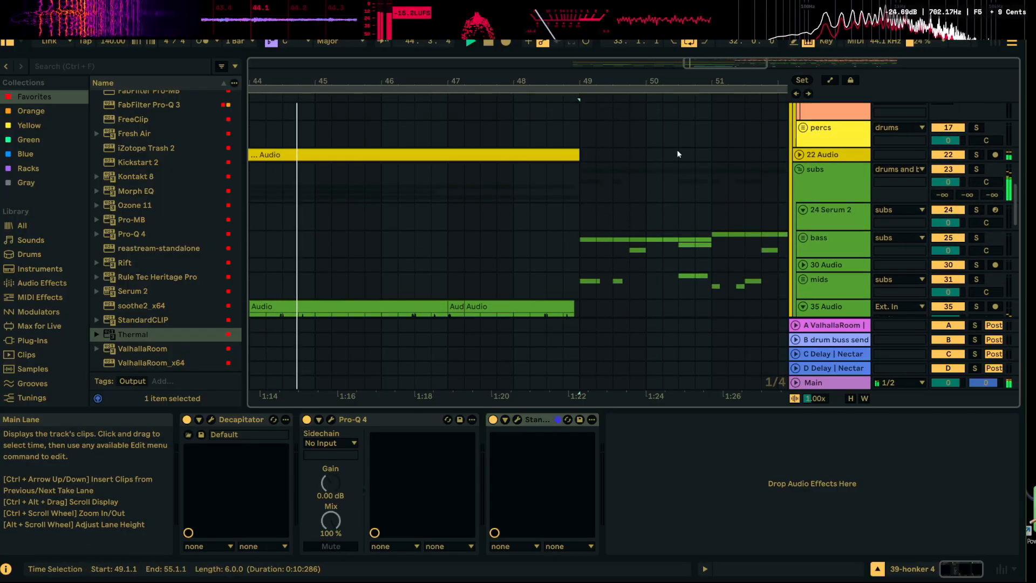
pyautogui.scroll(-3, 674, 146)
pyautogui.moveTo(628, 78); pyautogui.dragTo(551, 13)
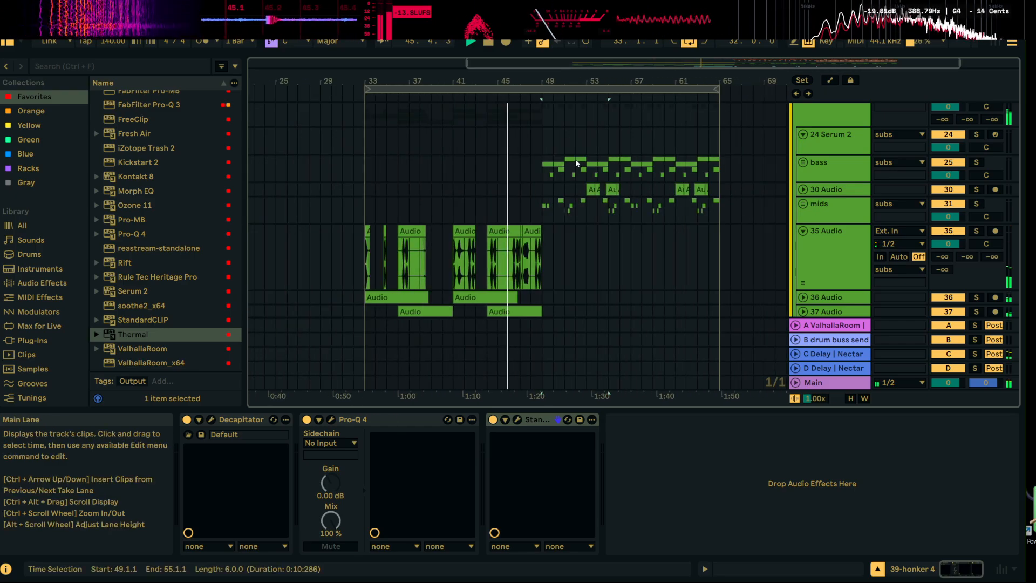
pyautogui.scroll(-5, 612, 210)
pyautogui.scroll(4, 685, 270)
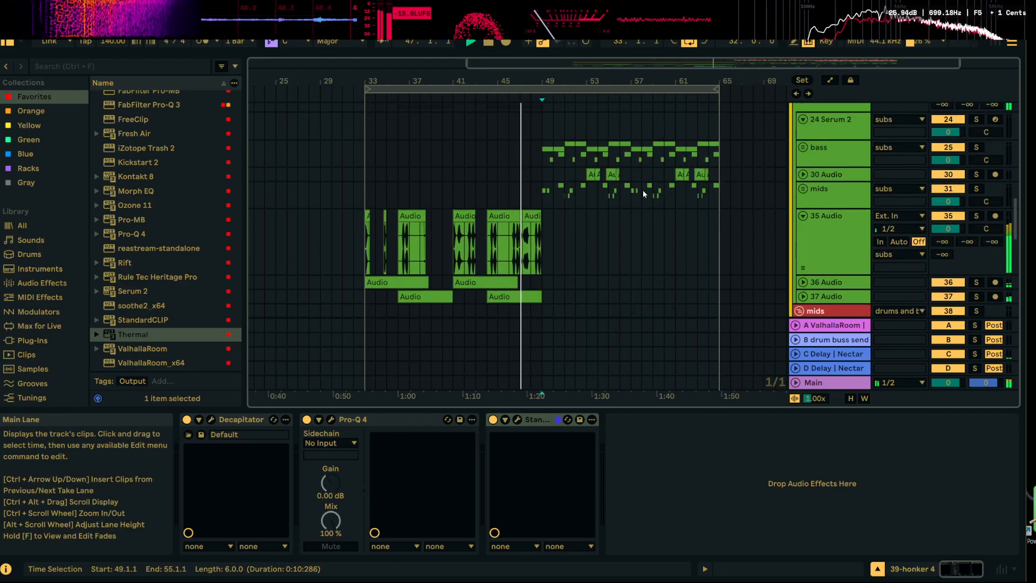
# Stop playback and add an Auto Filter to the subs group, set to high-pass at 113 Hz with 32% resonance
pyautogui.moveTo(638, 81); pyautogui.dragTo(627, 127)
pyautogui.press('space')
pyautogui.moveTo(600, 84); pyautogui.dragTo(614, 119)
pyautogui.click(582, 129)
pyautogui.scroll(3, 816, 155)
pyautogui.click(816, 159)
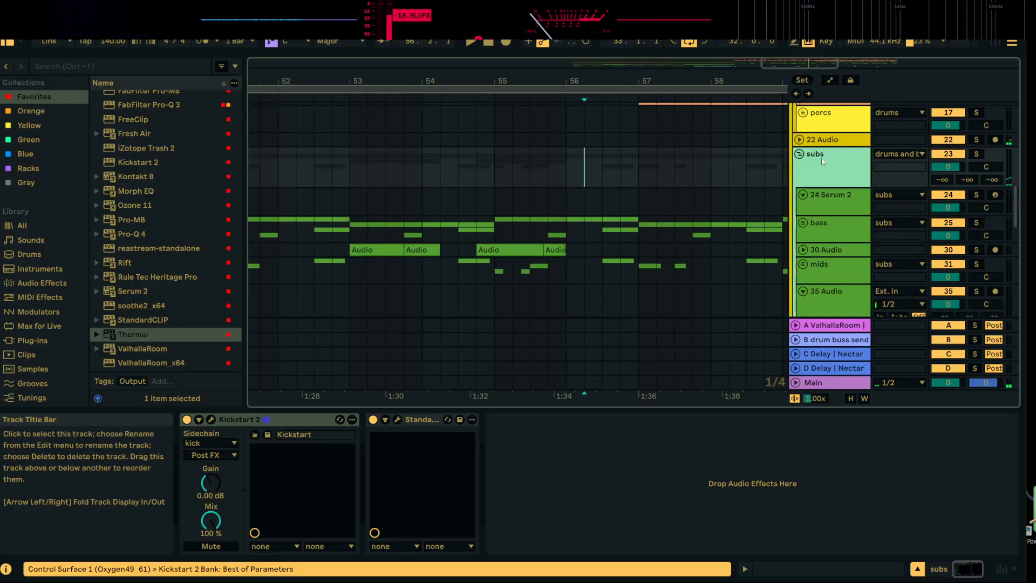
pyautogui.scroll(5, 110, 218)
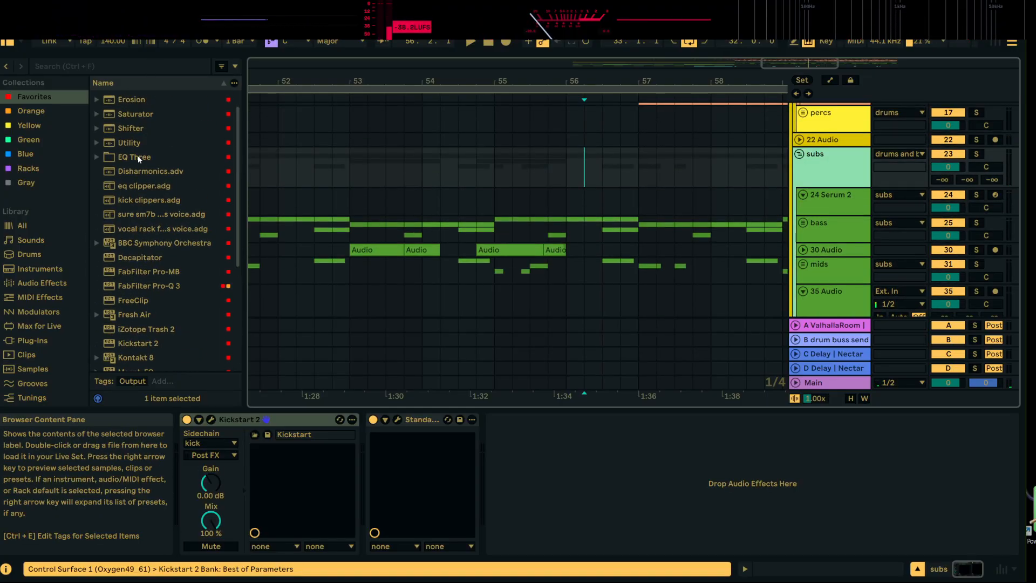
pyautogui.moveTo(141, 98); pyautogui.dragTo(614, 502)
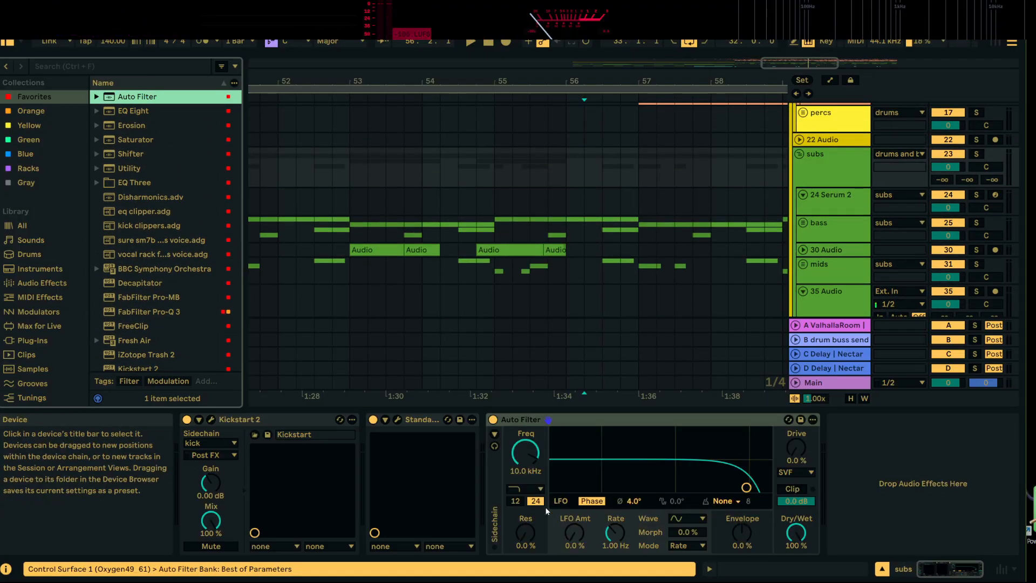
pyautogui.click(525, 488)
pyautogui.click(542, 385)
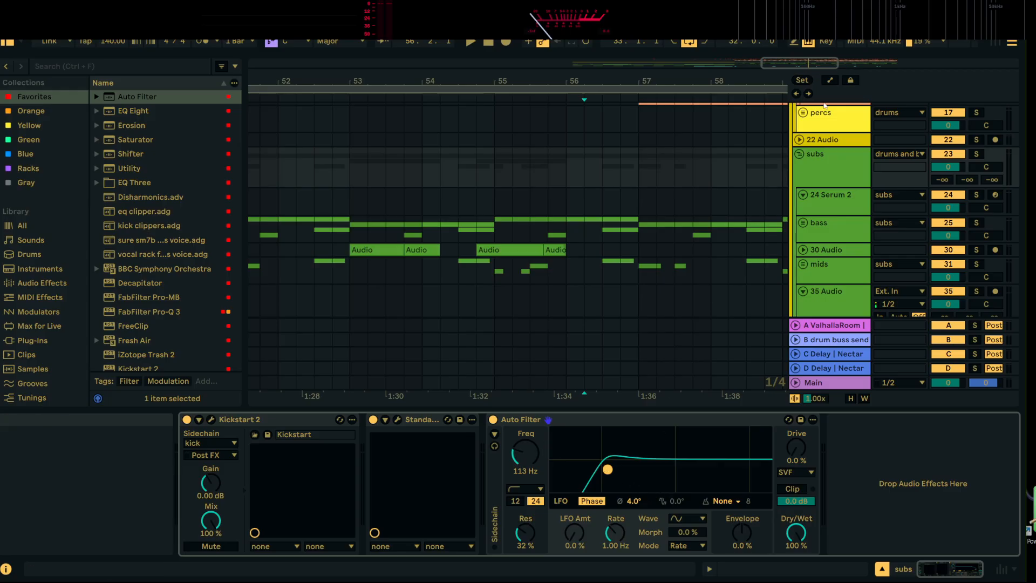
# Show automation, deactivate the subs Auto Filter, automate it on only from 56.3.1 to 57.1.1, and play the transition
pyautogui.click(830, 81)
pyautogui.click(492, 419)
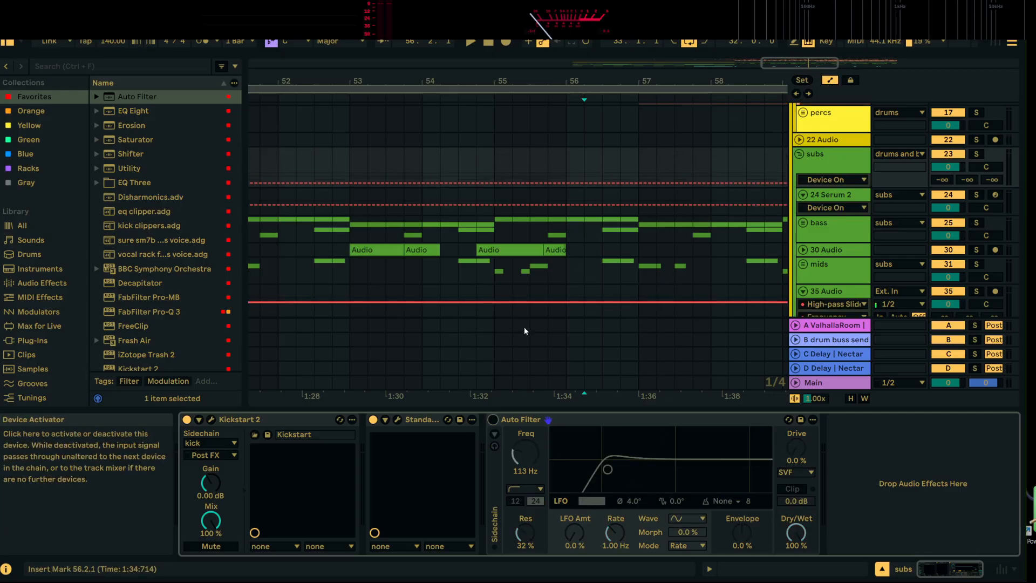
pyautogui.moveTo(683, 82); pyautogui.dragTo(665, 62)
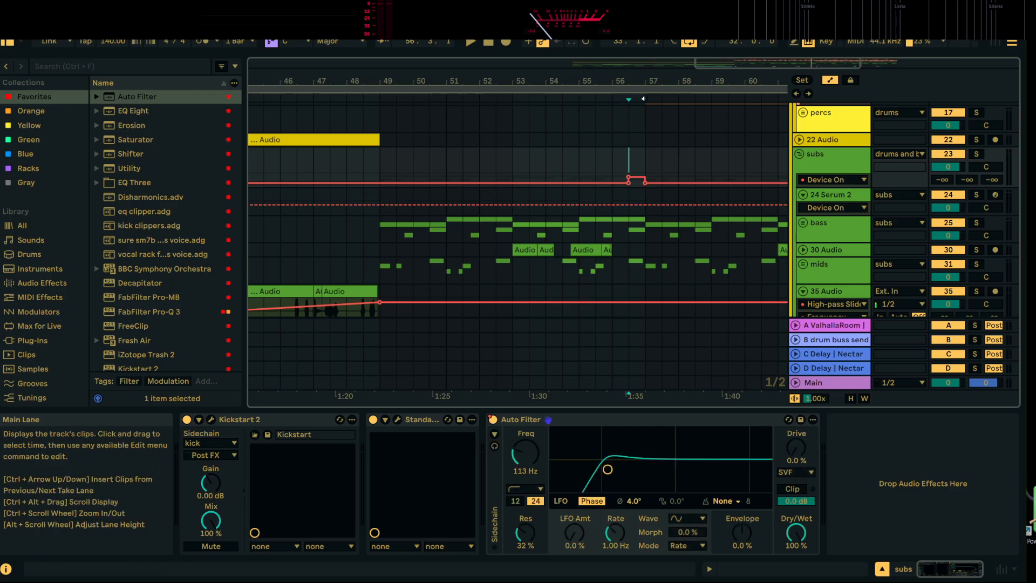
pyautogui.scroll(3, 643, 99)
pyautogui.moveTo(600, 159); pyautogui.dragTo(642, 160)
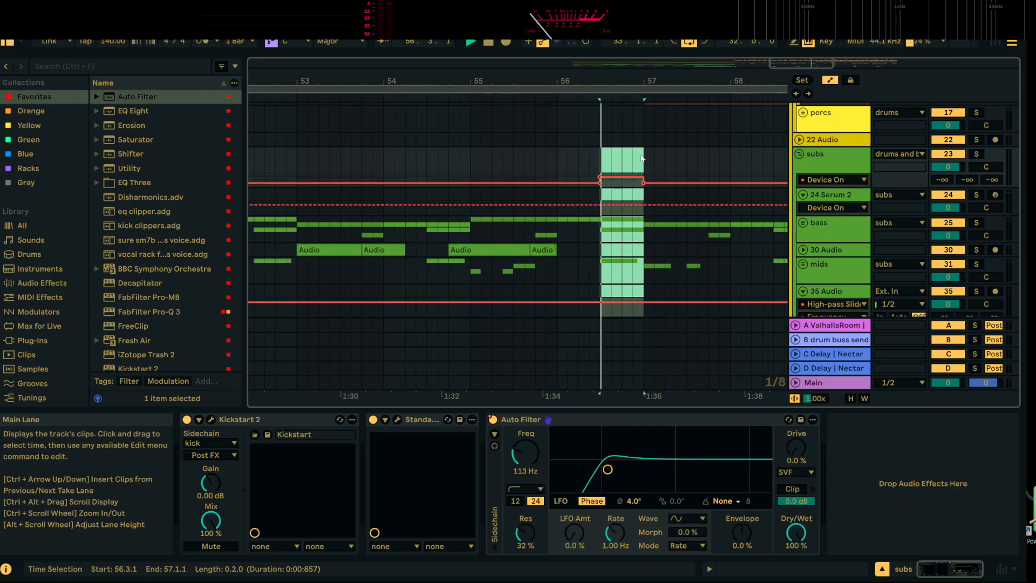
pyautogui.click(546, 161)
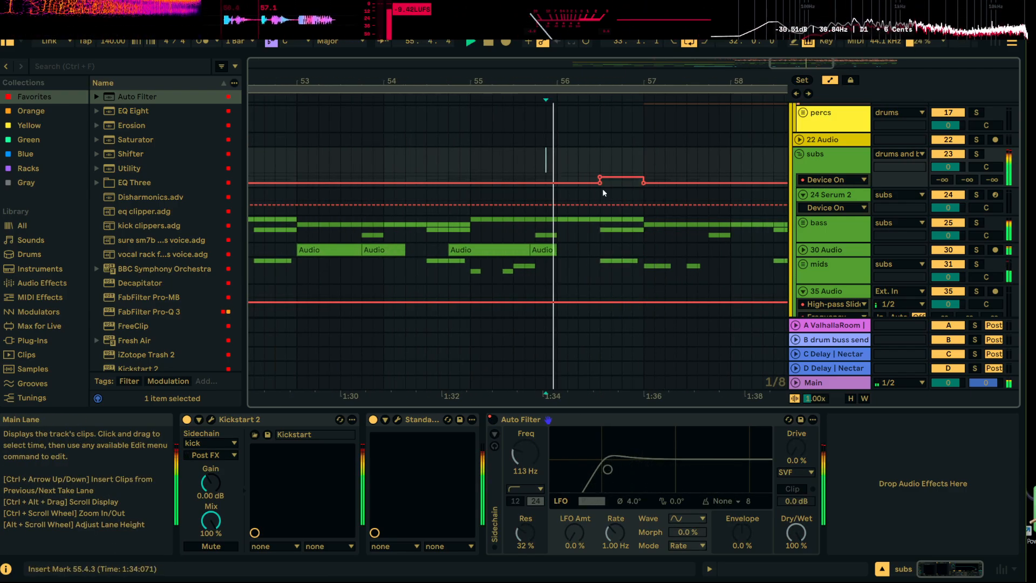
# Move the start of the Auto Filter's on-section to 56.1.1 and play from there
pyautogui.moveTo(600, 183); pyautogui.dragTo(556, 182)
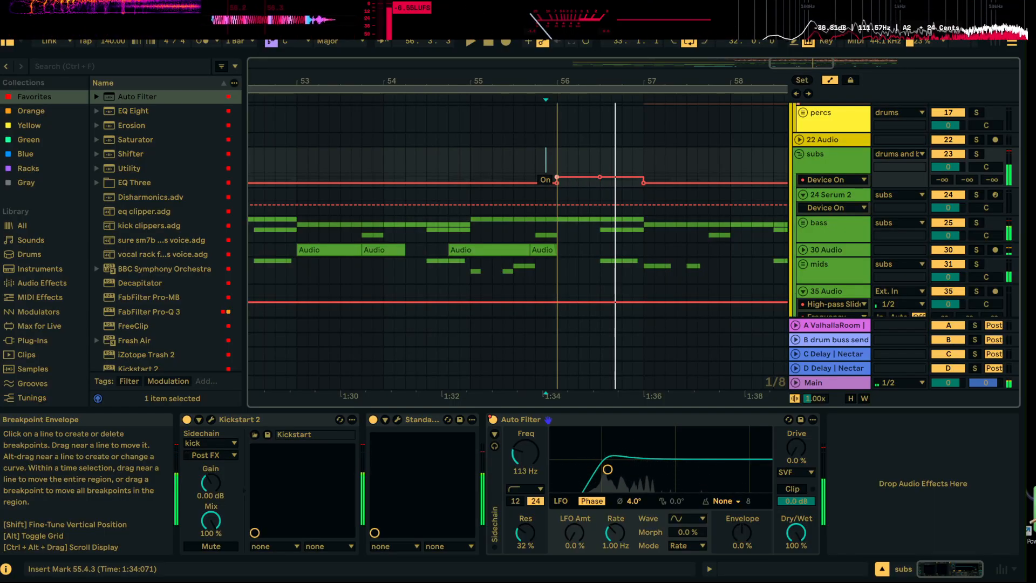
pyautogui.click(558, 162)
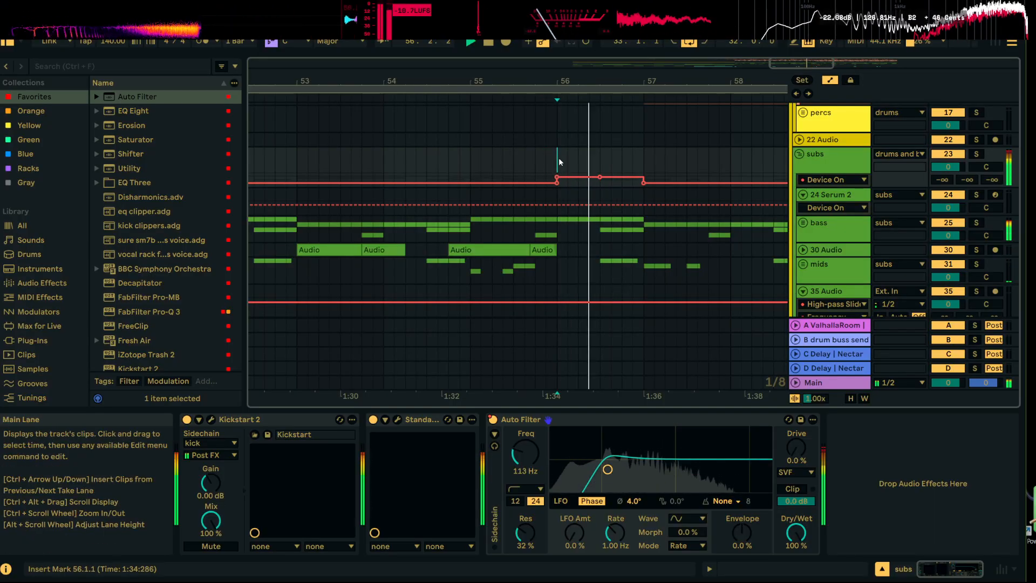
pyautogui.press('space')
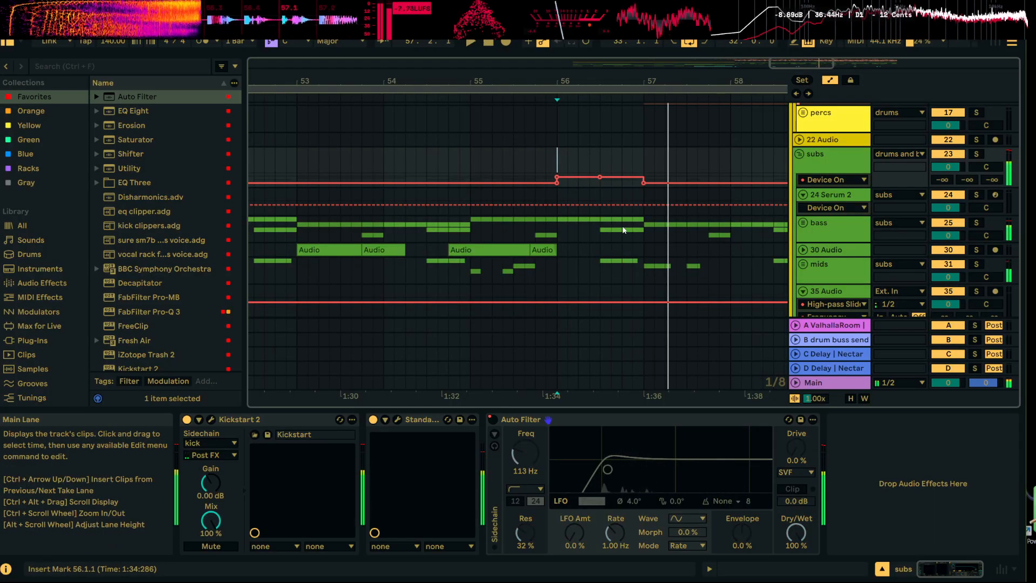
# Automate the subs Auto Filter frequency to rise from 113 Hz at 56.1.1 to 458 Hz at 57.1.1, and play it
pyautogui.click(533, 447)
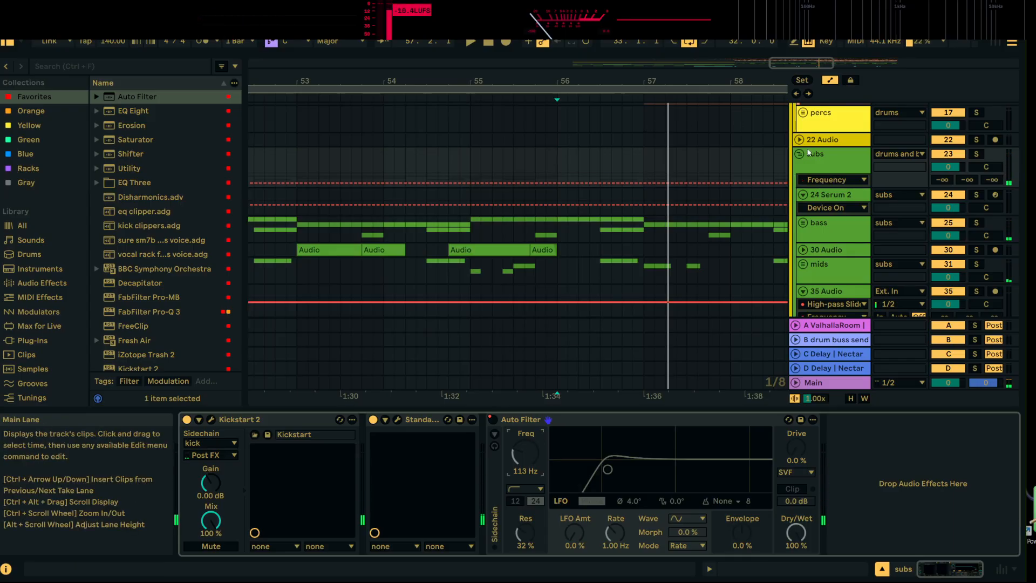
pyautogui.moveTo(823, 186); pyautogui.dragTo(822, 238)
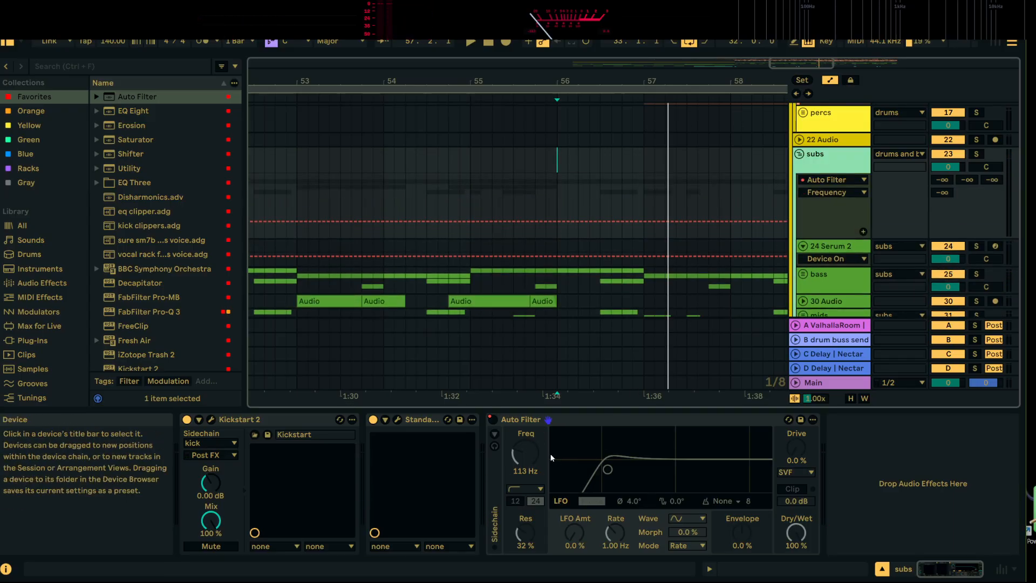
pyautogui.click(558, 221)
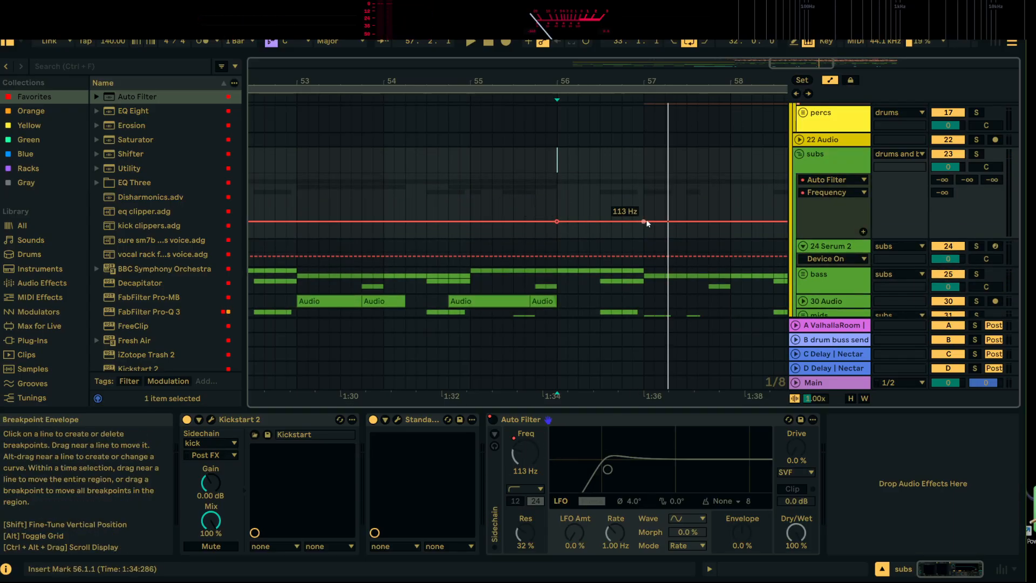
pyautogui.moveTo(621, 221); pyautogui.dragTo(644, 208)
pyautogui.press('space')
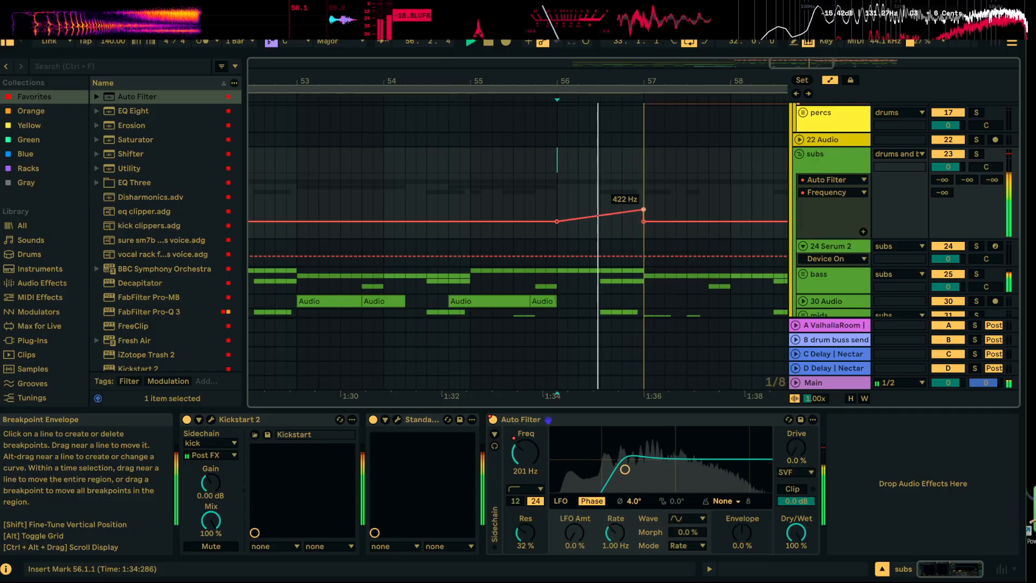
pyautogui.press('space')
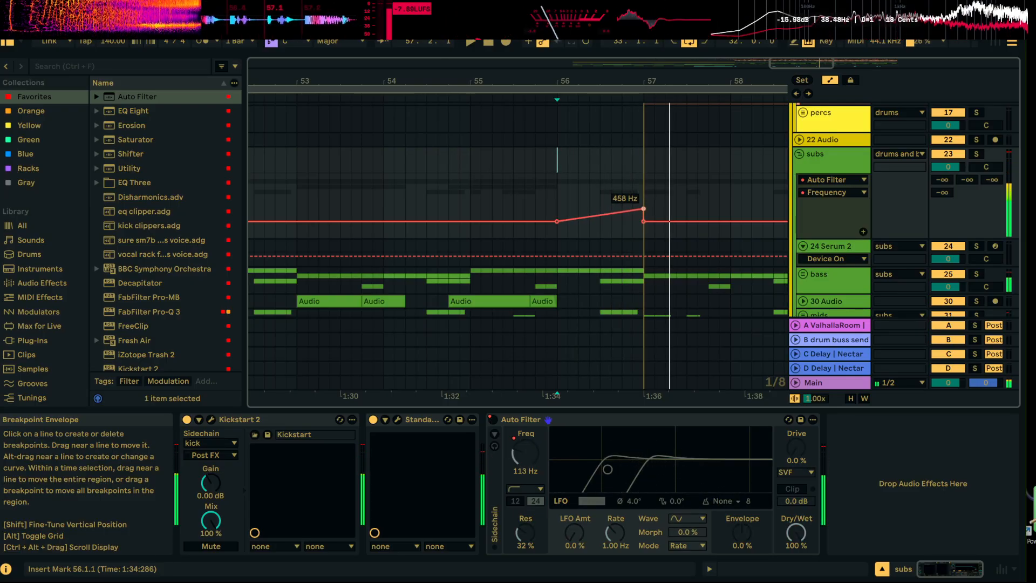
pyautogui.moveTo(643, 209); pyautogui.dragTo(632, 209)
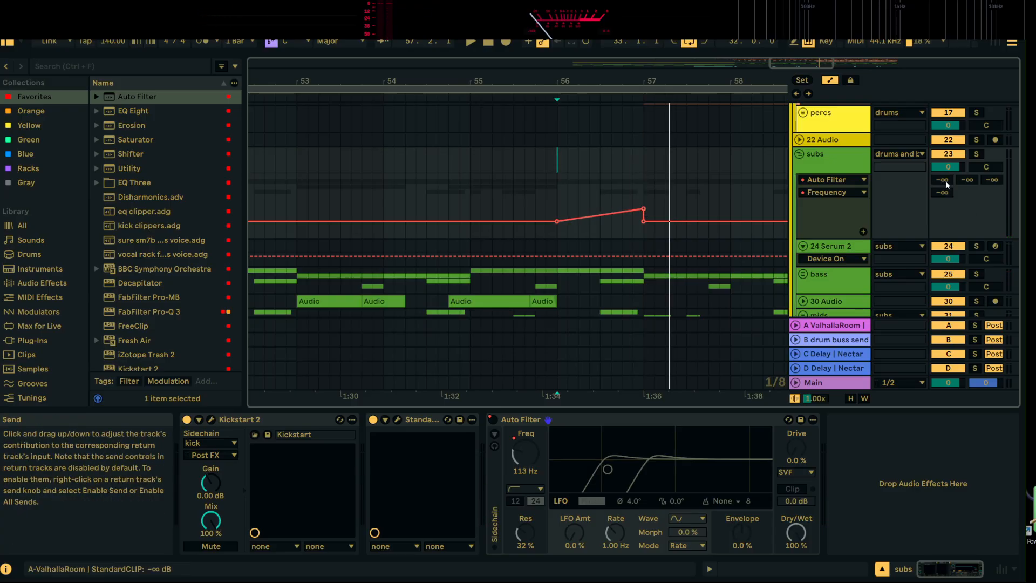
# Automate the subs group's A-ValhallaRoom send to rise from 56.1.1 to about -35 dB at 57.1.1, and give it its own automation lane
pyautogui.click(557, 237)
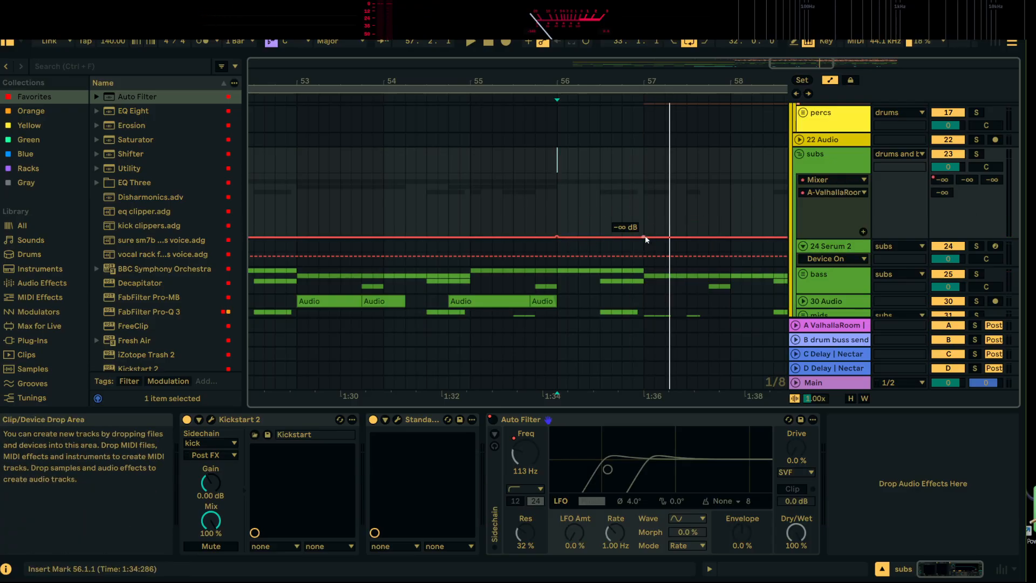
pyautogui.click(644, 237)
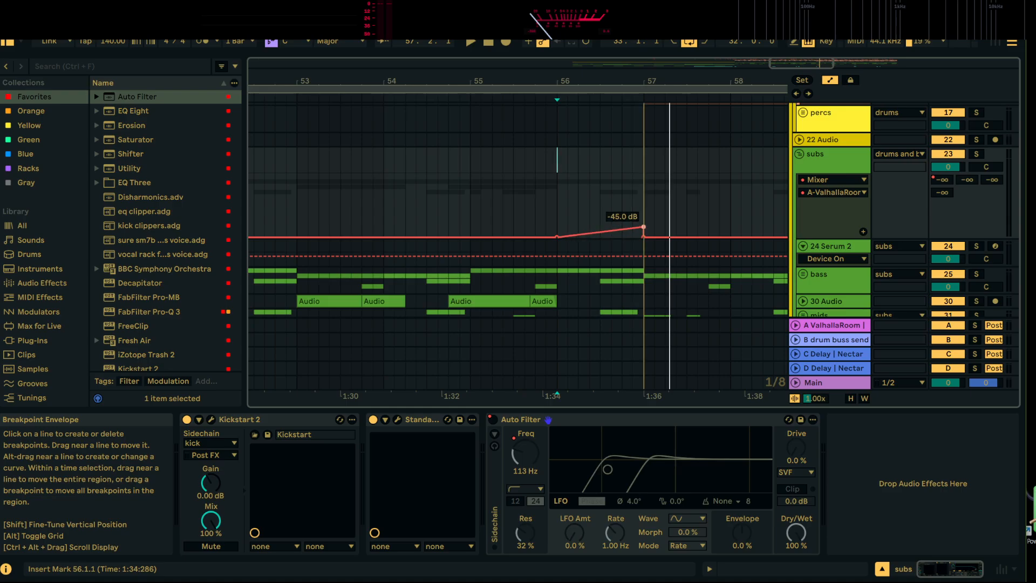
pyautogui.click(864, 232)
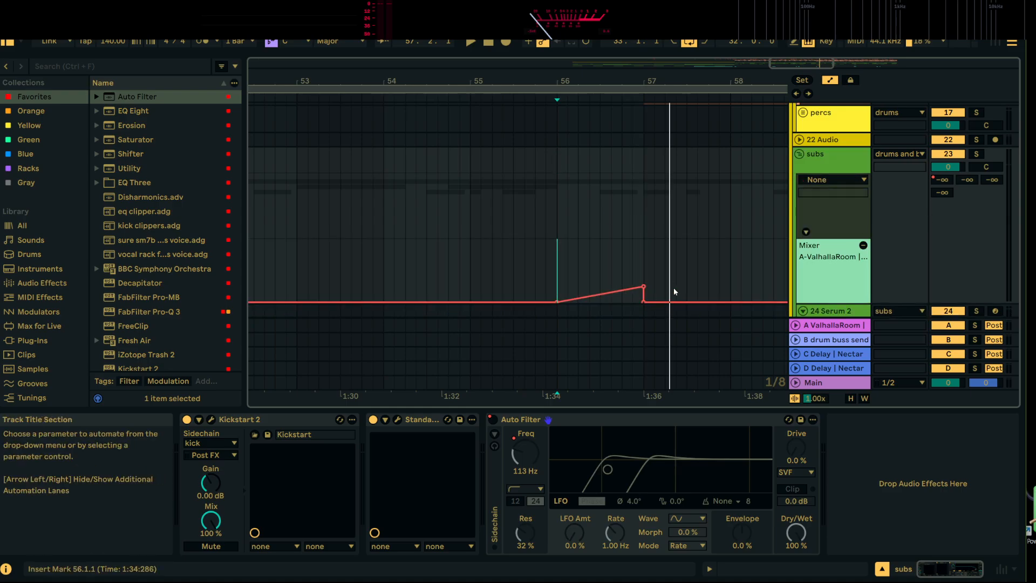
# Add separate automation lanes for the subs Auto Filter's Frequency and Device On, and re-enable its overridden automation
pyautogui.scroll(-2, 543, 264)
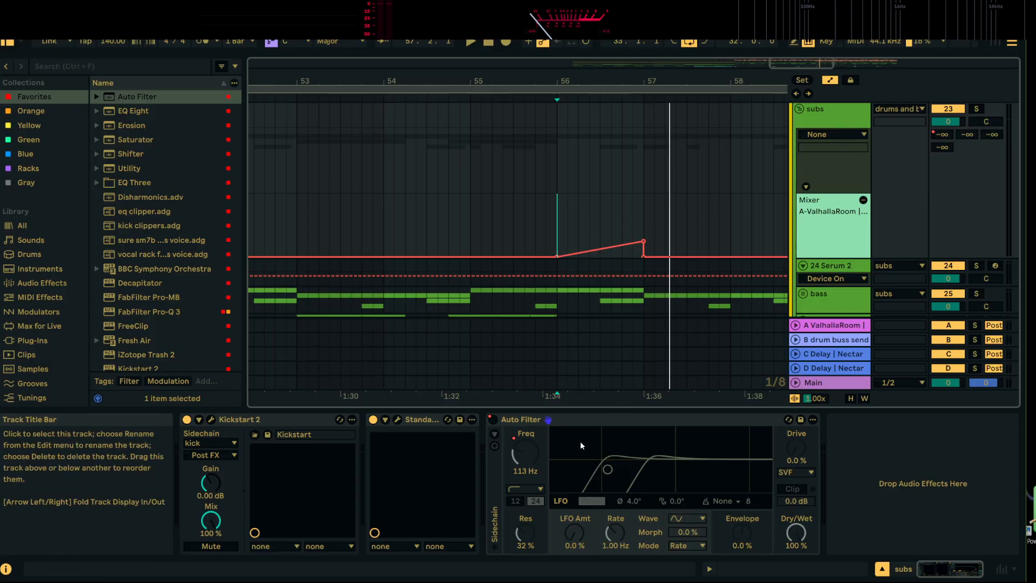
pyautogui.click(530, 456)
pyautogui.click(862, 187)
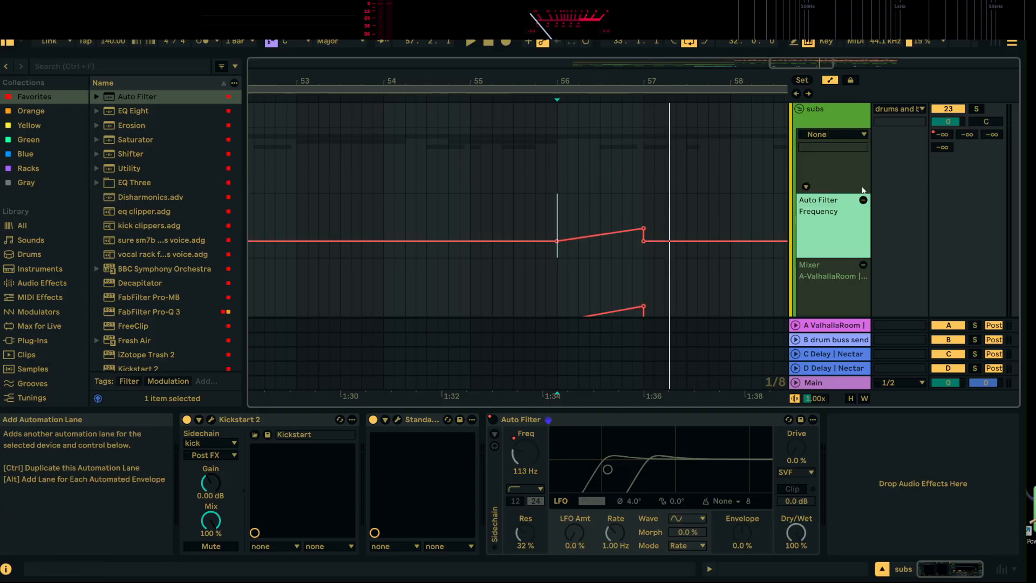
pyautogui.scroll(-3, 767, 263)
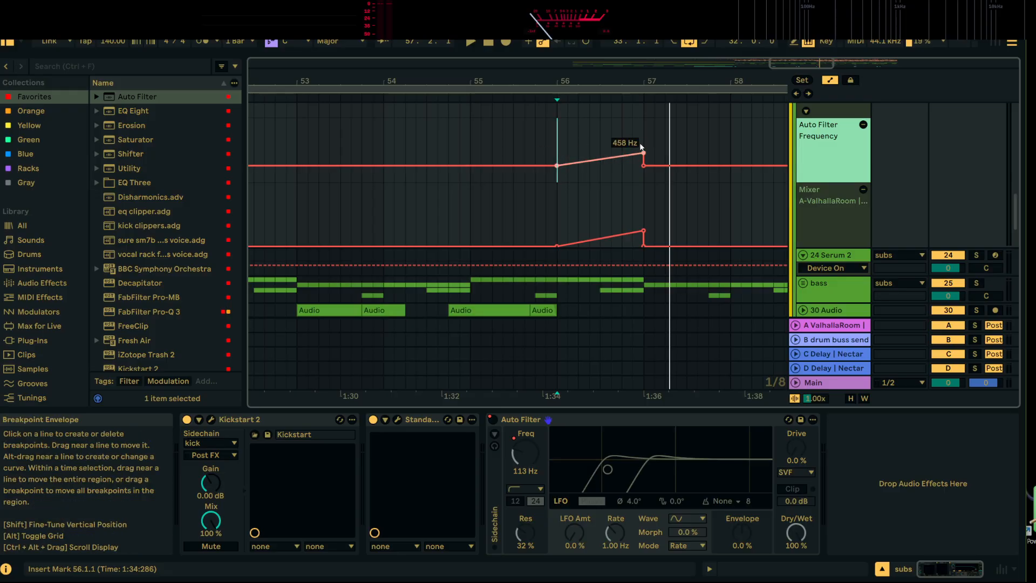
pyautogui.click(493, 419)
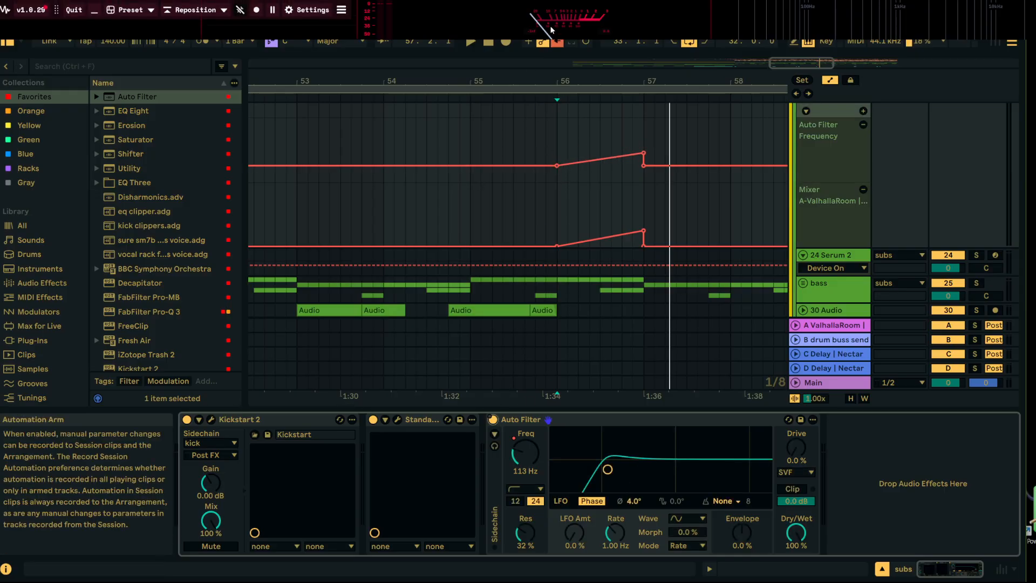
pyautogui.click(556, 43)
pyautogui.scroll(3, 661, 175)
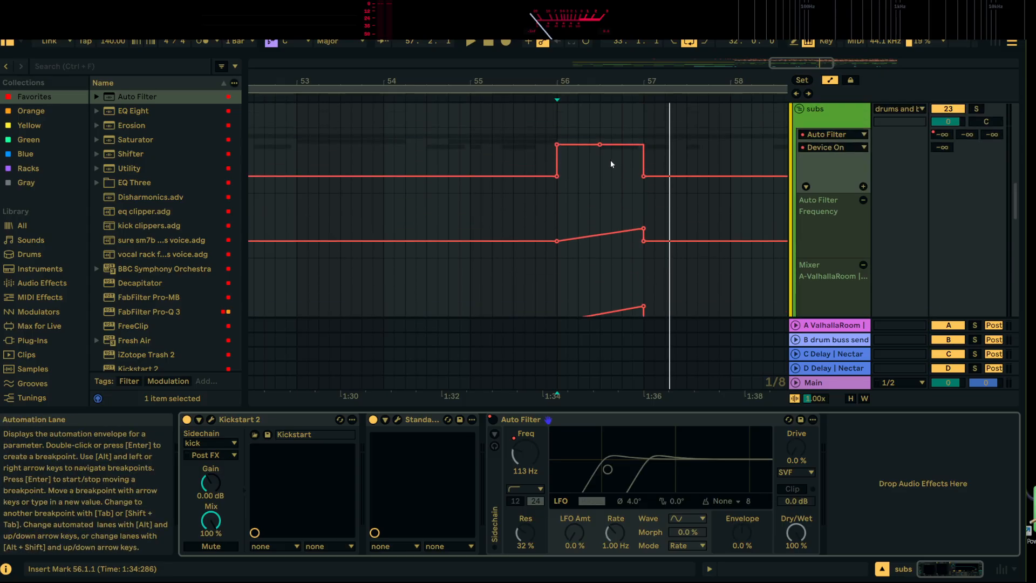
pyautogui.click(862, 187)
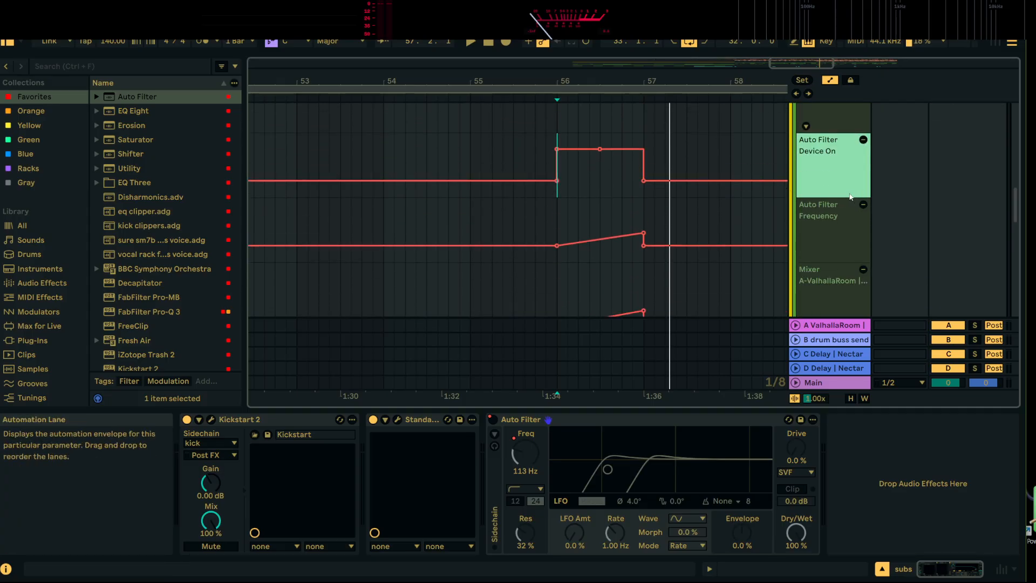
# Reduce the height of the Device On, Frequency and A-ValhallaRoom automation lanes on the subs group
pyautogui.moveTo(847, 198); pyautogui.dragTo(850, 171)
pyautogui.moveTo(832, 236); pyautogui.dragTo(835, 211)
pyautogui.moveTo(837, 276); pyautogui.dragTo(842, 249)
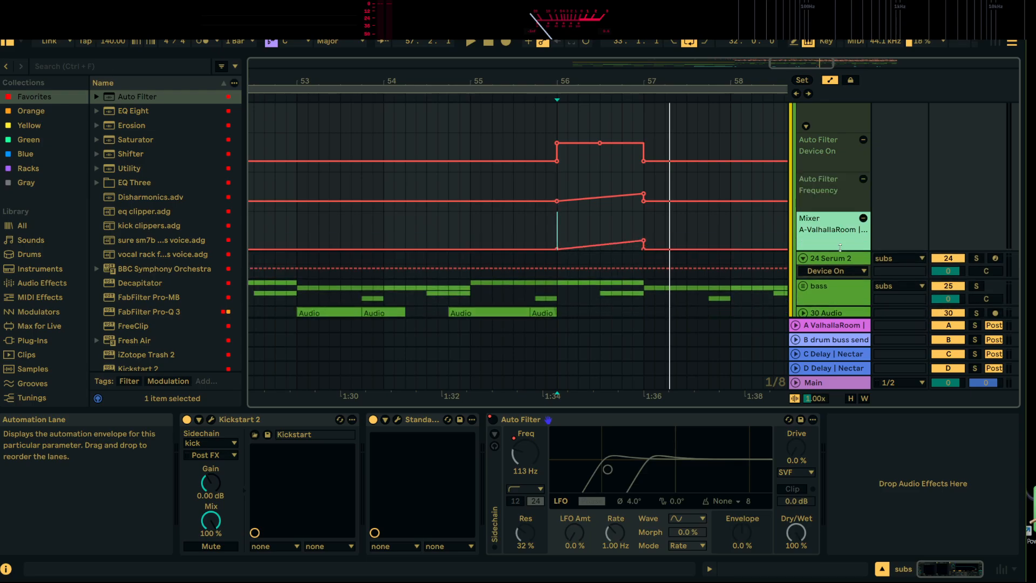
pyautogui.scroll(2, 839, 245)
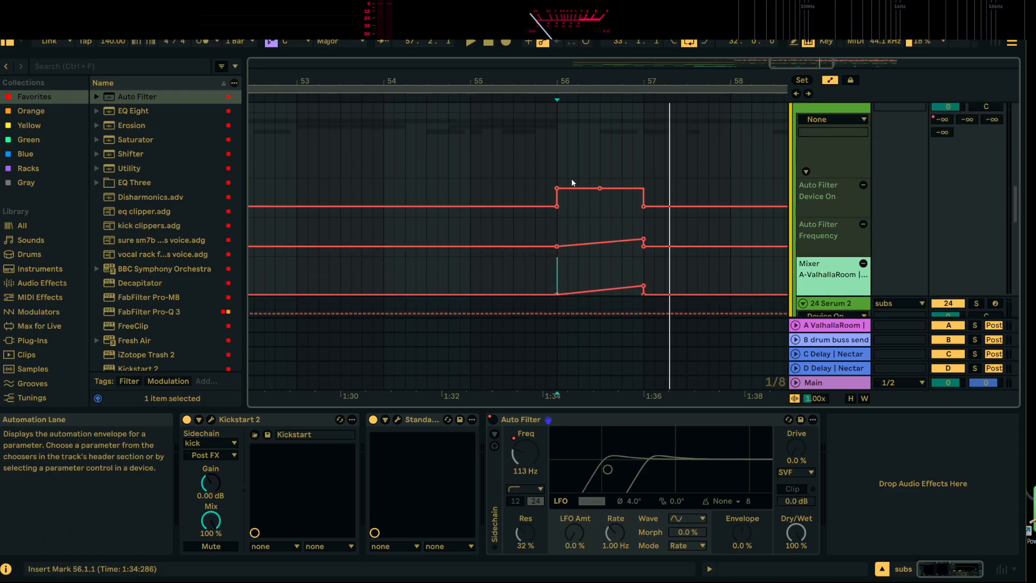
# Play the filter and reverb transition from 54.4.3 twice, and stop playback
pyautogui.click(632, 415)
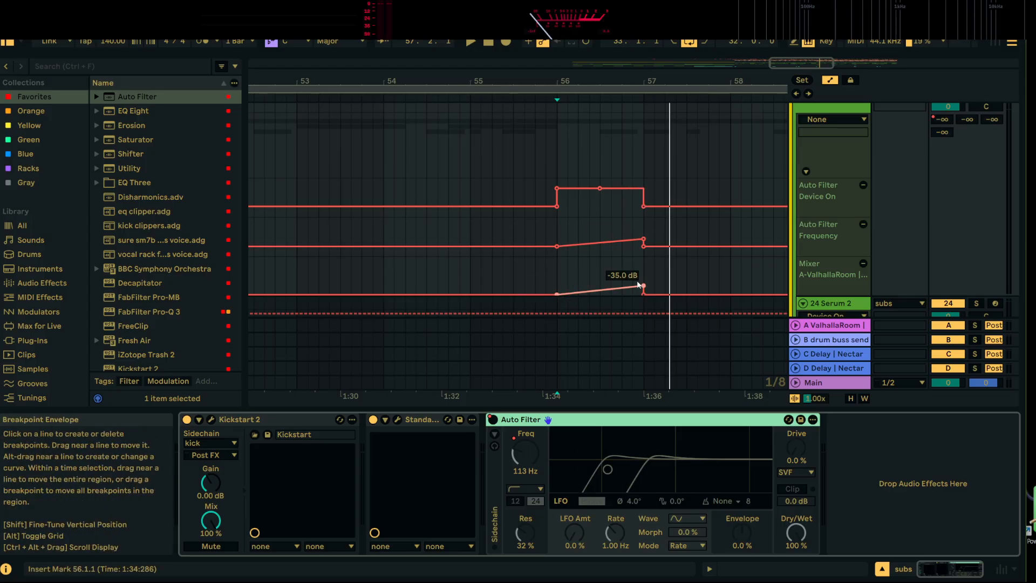
pyautogui.click(459, 222)
pyautogui.press('space')
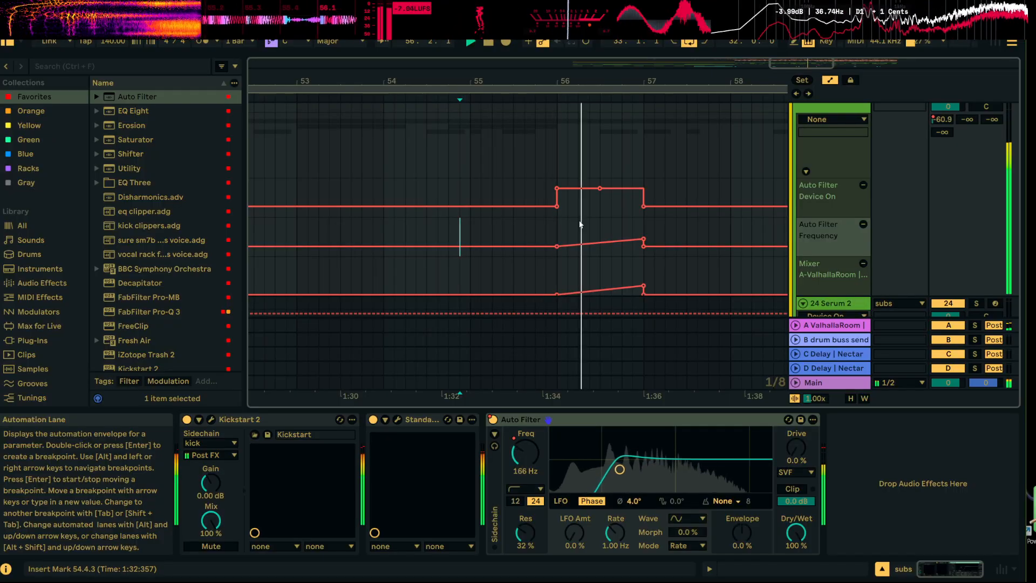
pyautogui.press('space')
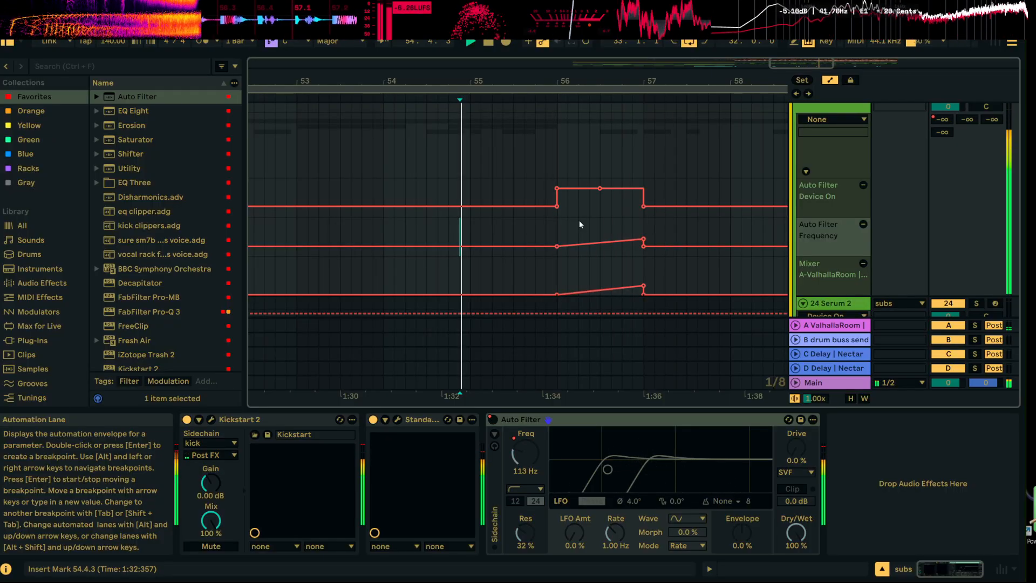
pyautogui.press('space')
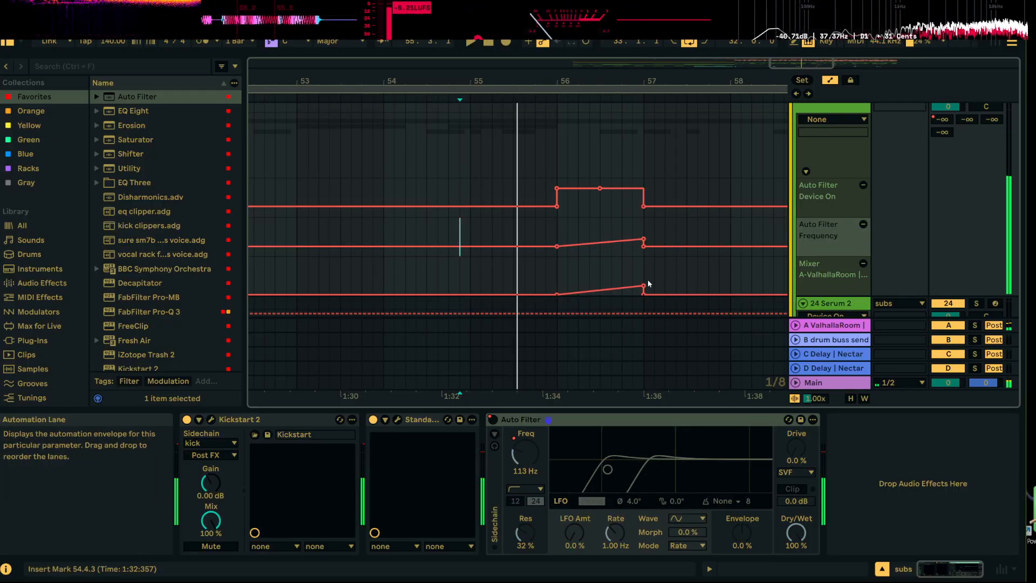
# Raise the A-ValhallaRoom send automation's peak at 57.1.1 to -9 dB, auditioning the transition from 56.1.3 while adjusting it
pyautogui.moveTo(647, 280); pyautogui.dragTo(648, 262)
pyautogui.click(568, 270)
pyautogui.press('space')
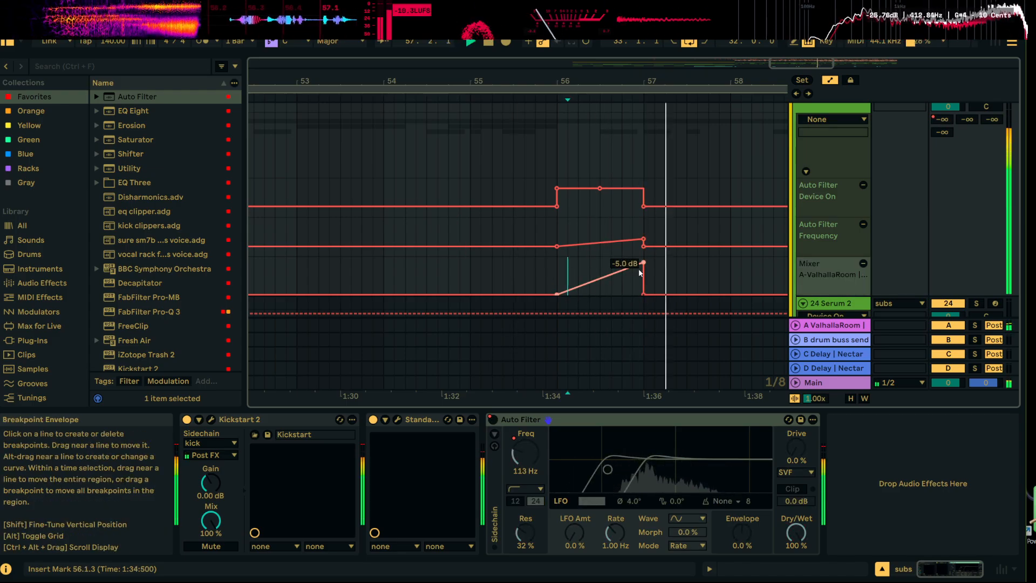
pyautogui.moveTo(643, 263); pyautogui.dragTo(644, 266)
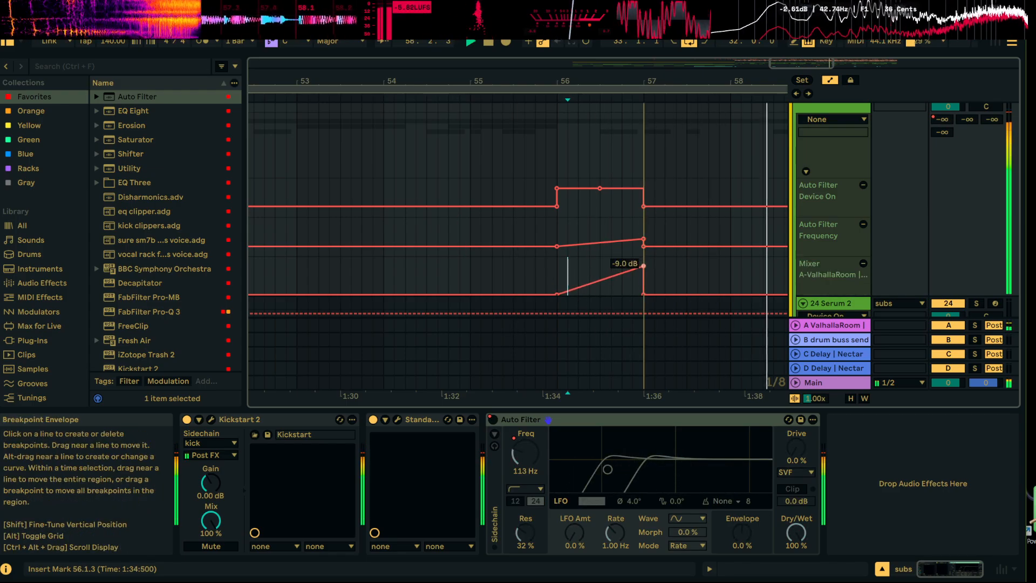
# Play the arrangement from 57.1.1 to hear what follows the transition, and stop playback
pyautogui.moveTo(681, 82); pyautogui.dragTo(546, 79)
pyautogui.press('space')
pyautogui.click(516, 156)
pyautogui.press('space')
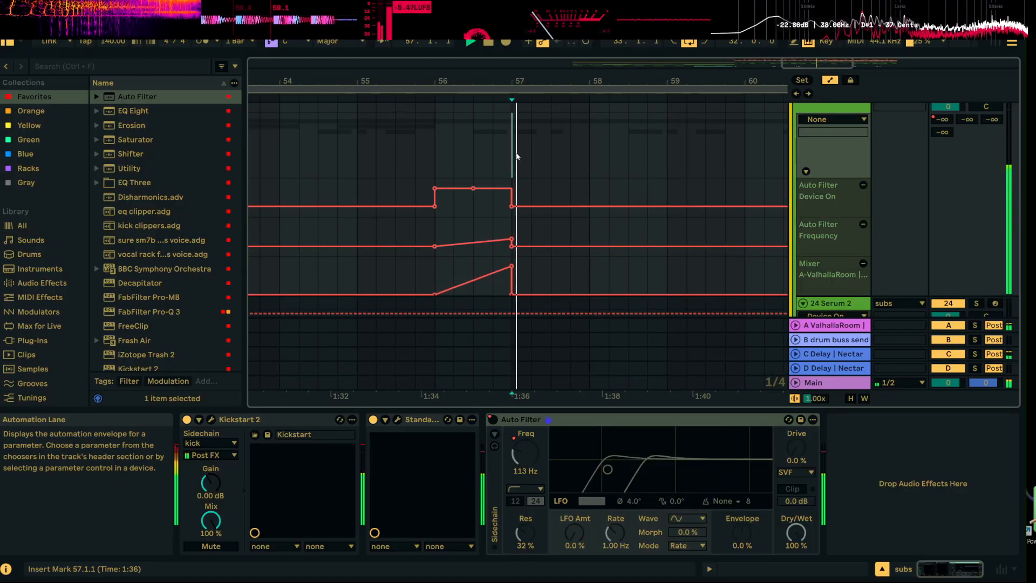
pyautogui.scroll(-3, 540, 141)
pyautogui.press('space')
# Hide the automation lanes in the arrangement
pyautogui.scroll(-10, 543, 163)
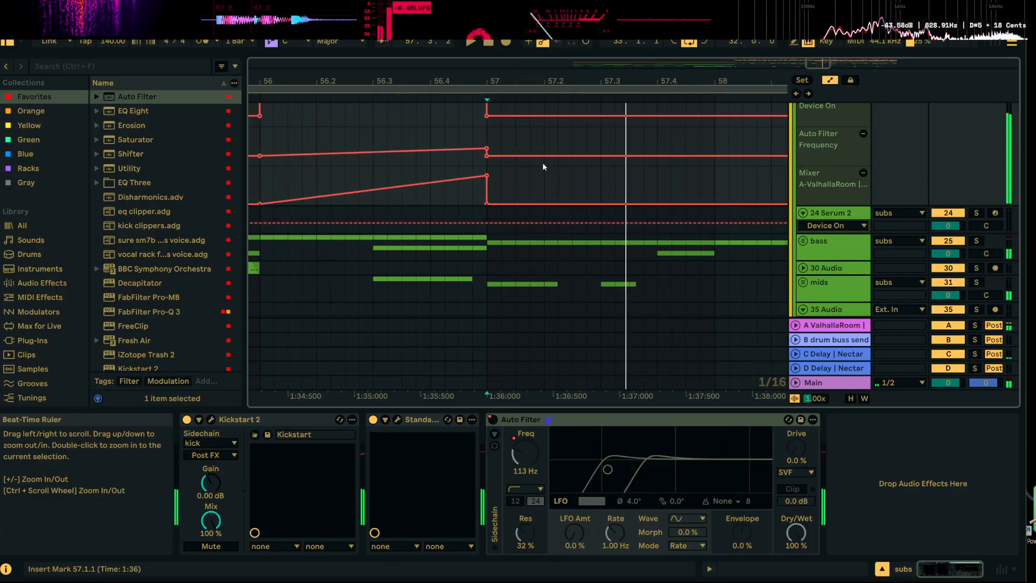
pyautogui.scroll(5, 527, 164)
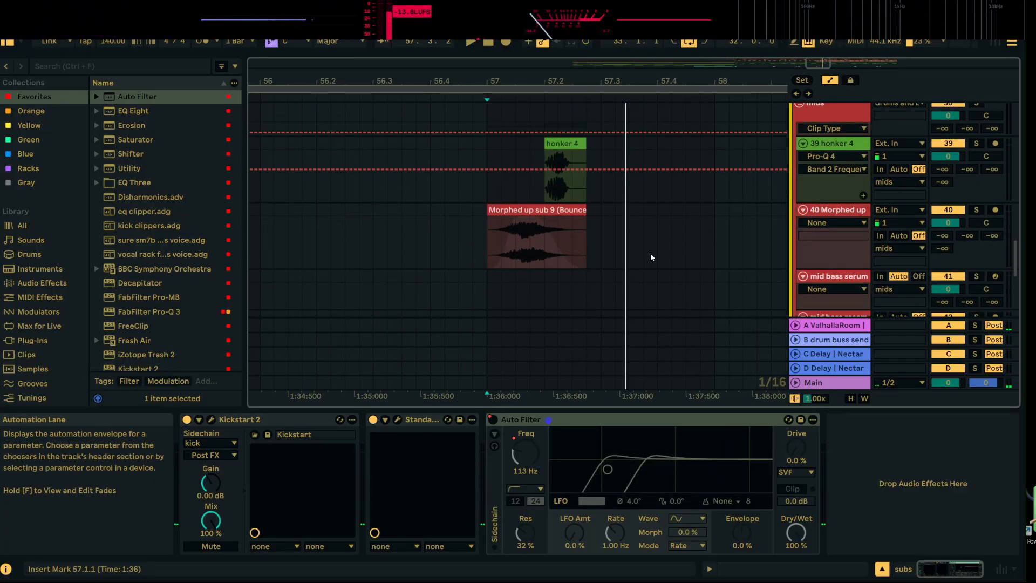
pyautogui.scroll(5, 650, 253)
pyautogui.click(831, 81)
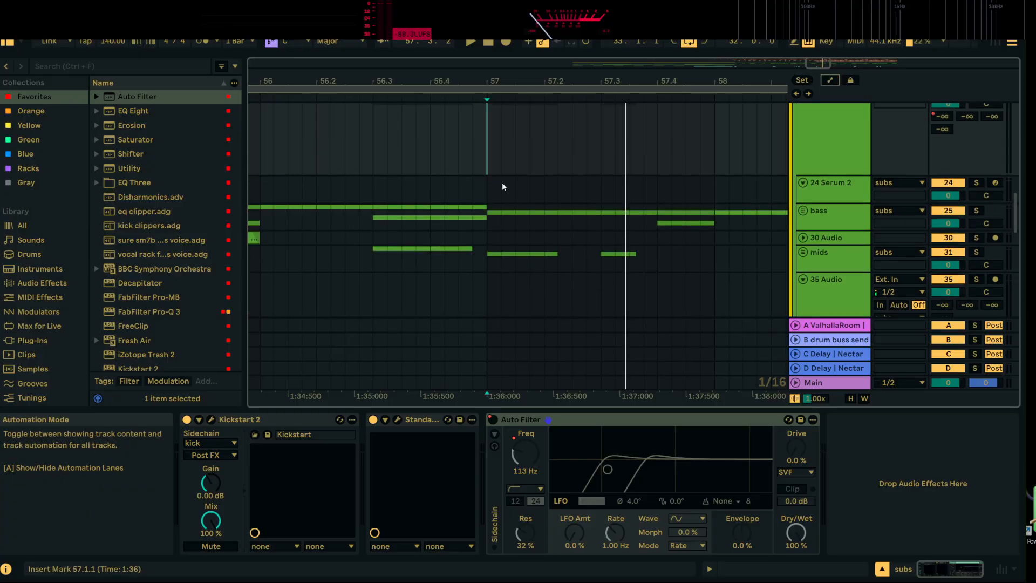
# Delete the KICK AND SNARE group's content from 57.1.1 to 57.1.3 and play the result
pyautogui.scroll(10, 507, 186)
pyautogui.scroll(5, 520, 195)
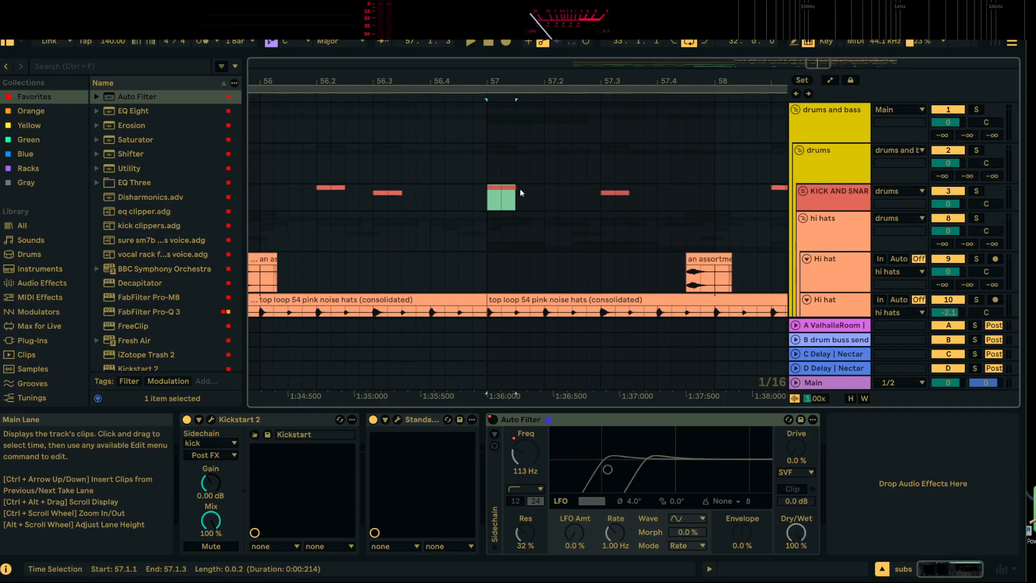
pyautogui.click(521, 191)
pyautogui.press('space')
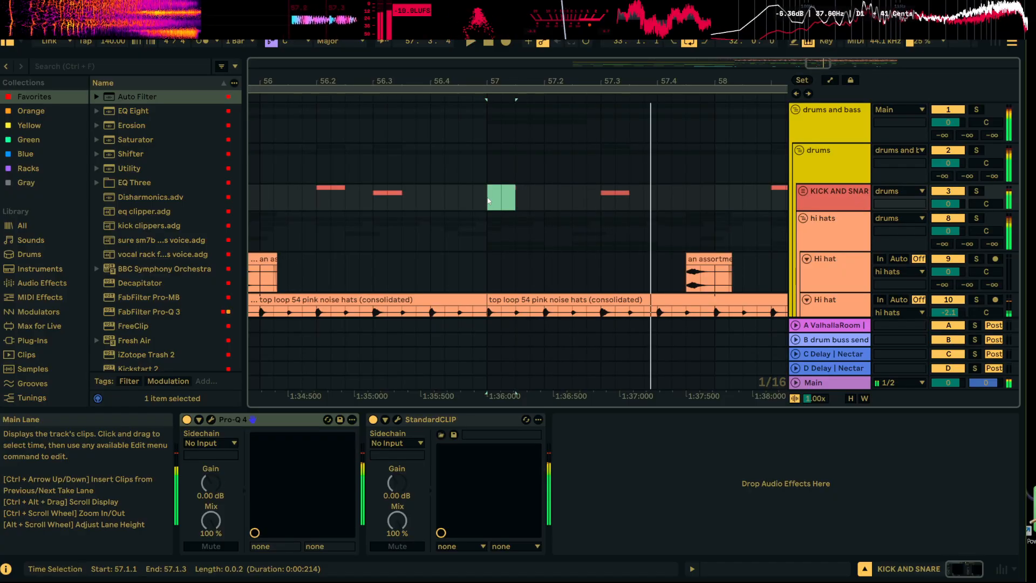
# Delete the hate break clip at 57.1.1 and the XS_Break day 2 audio from 57.1.1 to 57.2.1
pyautogui.scroll(-5, 488, 200)
pyautogui.rightClick(491, 227)
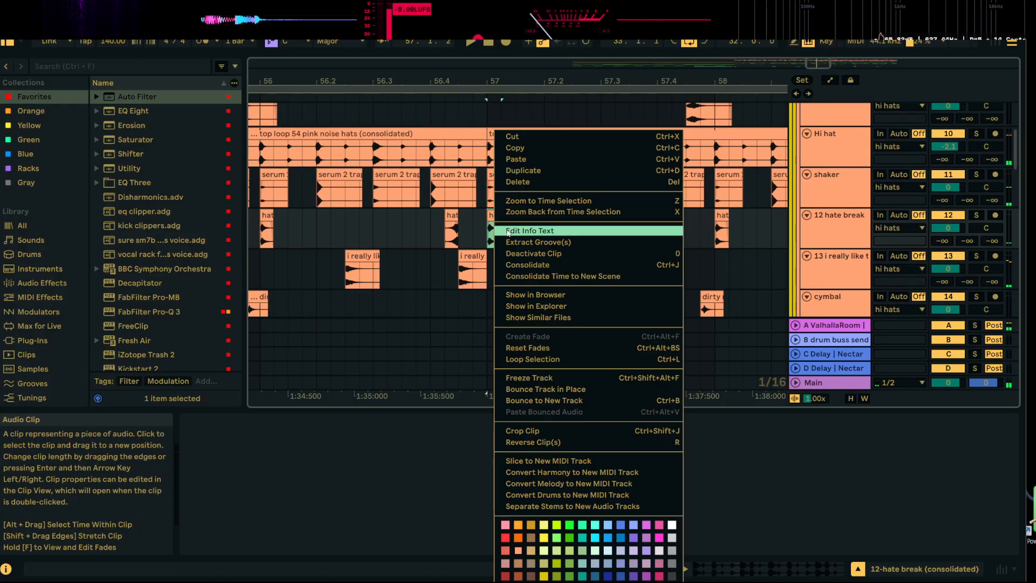
pyautogui.click(518, 187)
pyautogui.scroll(-3, 524, 241)
pyautogui.rightClick(509, 231)
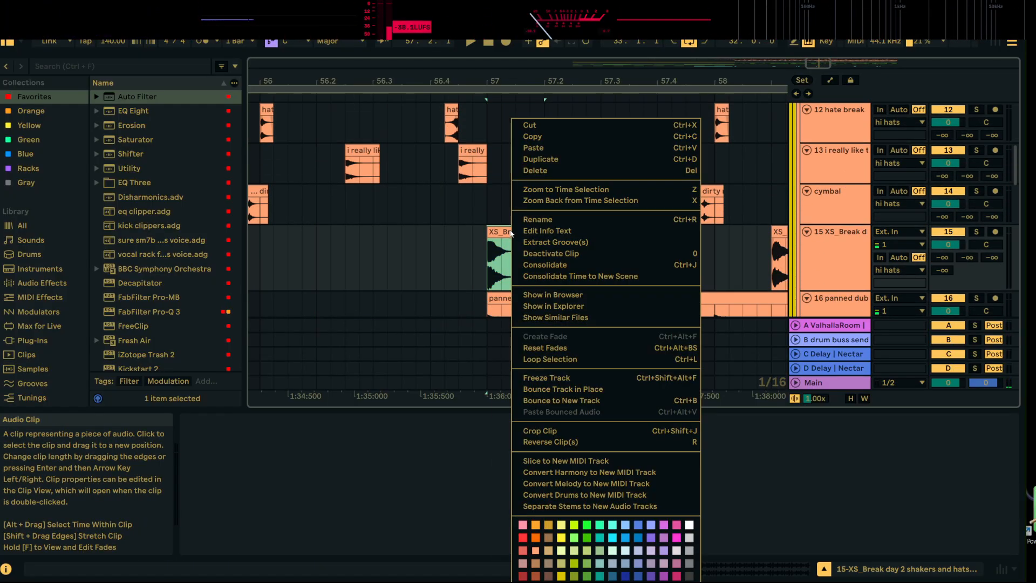
pyautogui.click(549, 174)
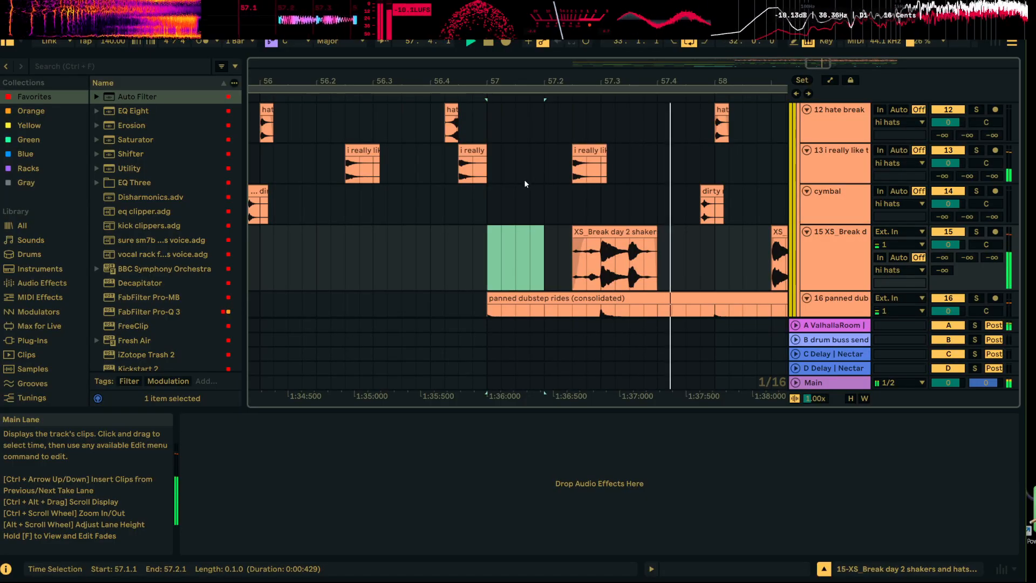
# Play the thinned-out drums from 56.3.4, and again from 56.3.1
pyautogui.click(416, 210)
pyautogui.scroll(2, 481, 219)
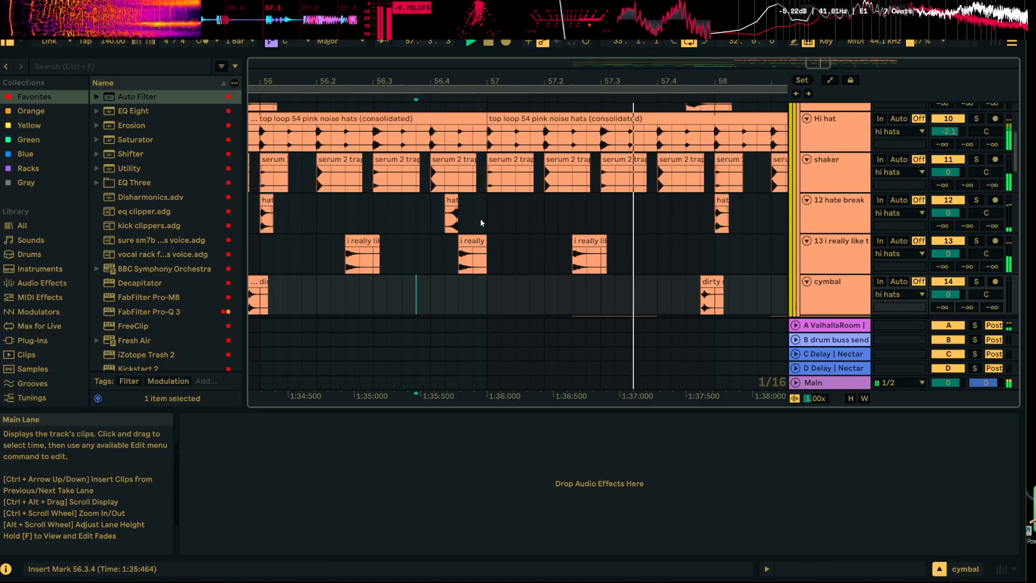
pyautogui.click(378, 212)
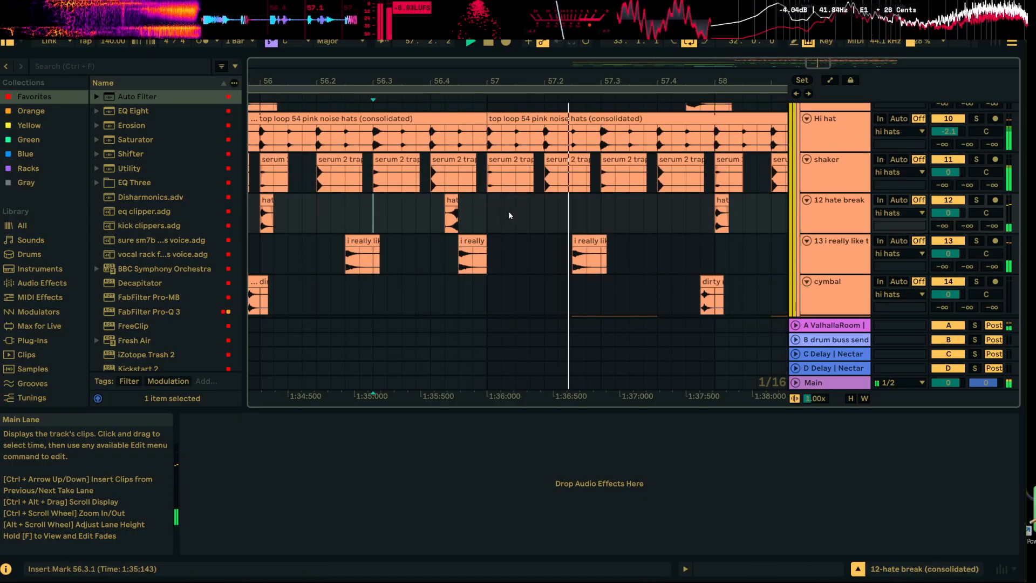
# Unfold the KICK AND SNARE group, copy the kick clip at 58.2.1 and paste it on the kick track at 57.2.3
pyautogui.scroll(3, 545, 204)
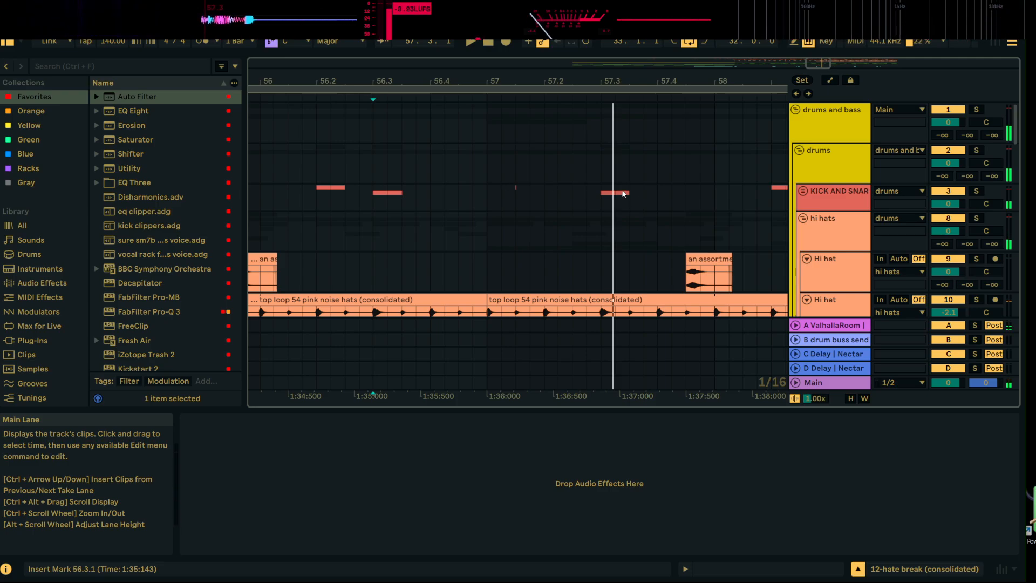
pyautogui.click(803, 191)
pyautogui.rightClick(619, 272)
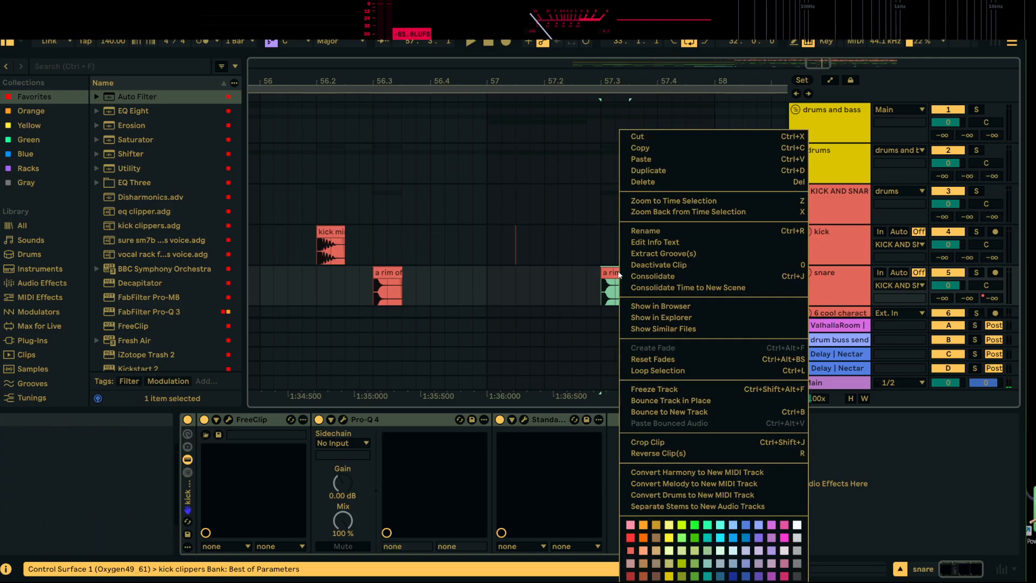
pyautogui.press('Escape')
pyautogui.rightClick(778, 245)
pyautogui.press('Escape')
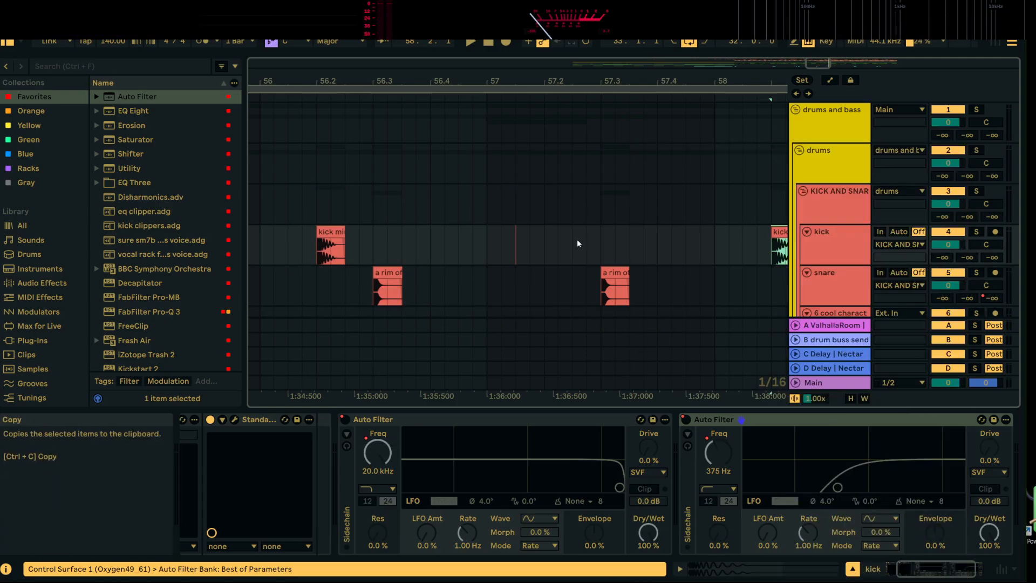
pyautogui.hotkey('ctrl', 'v')
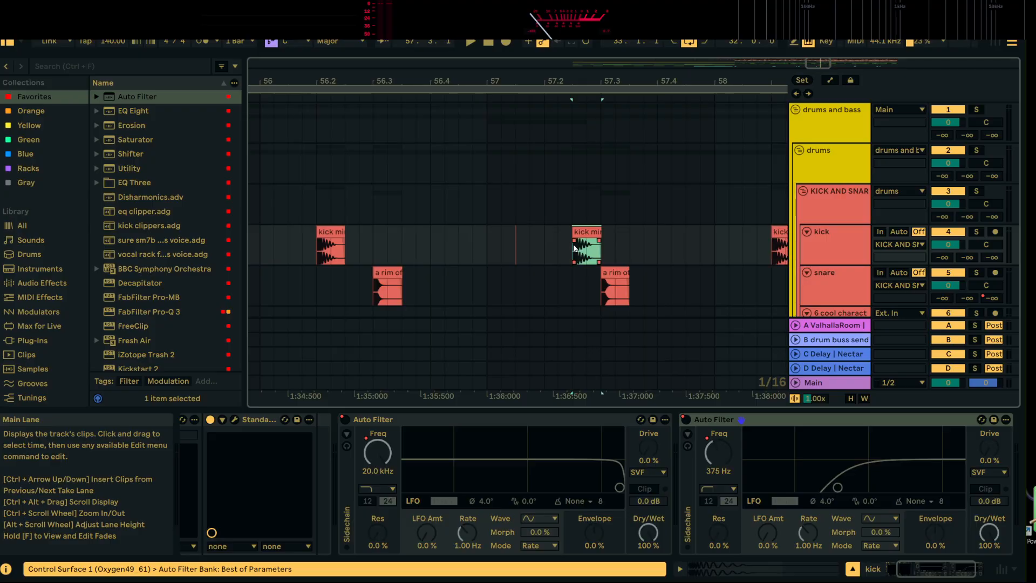
# Move the pasted kick clip to 57.2.1, delete the leftover kick fragment at 57.1.3, and play from 56.3.3
pyautogui.press('space')
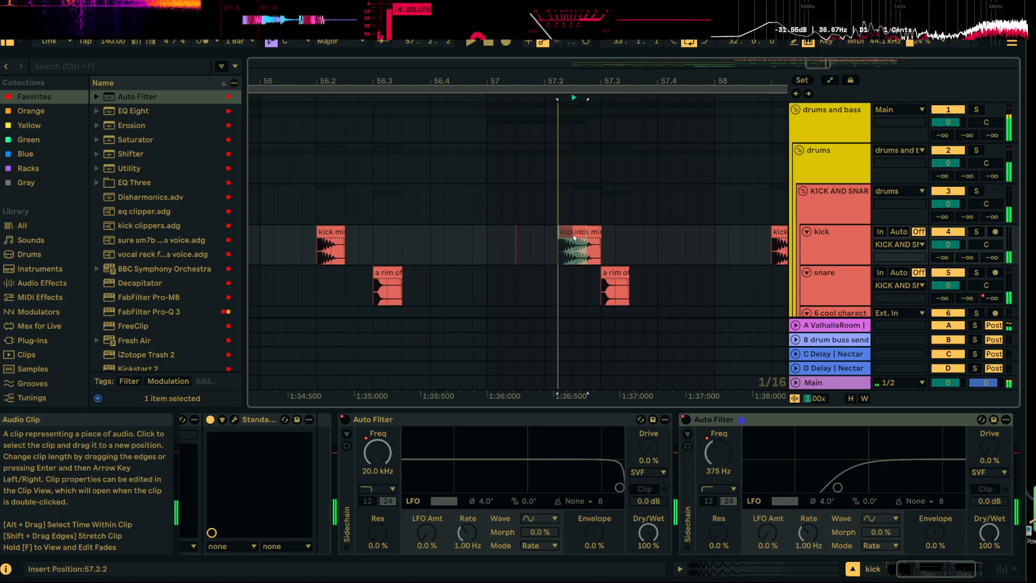
pyautogui.moveTo(573, 233); pyautogui.dragTo(546, 234)
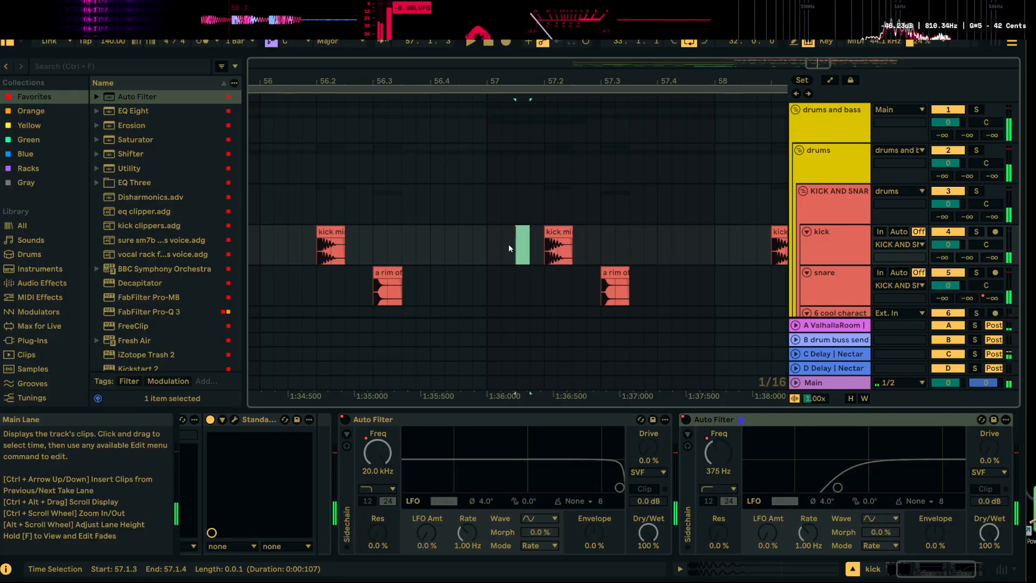
pyautogui.click(401, 243)
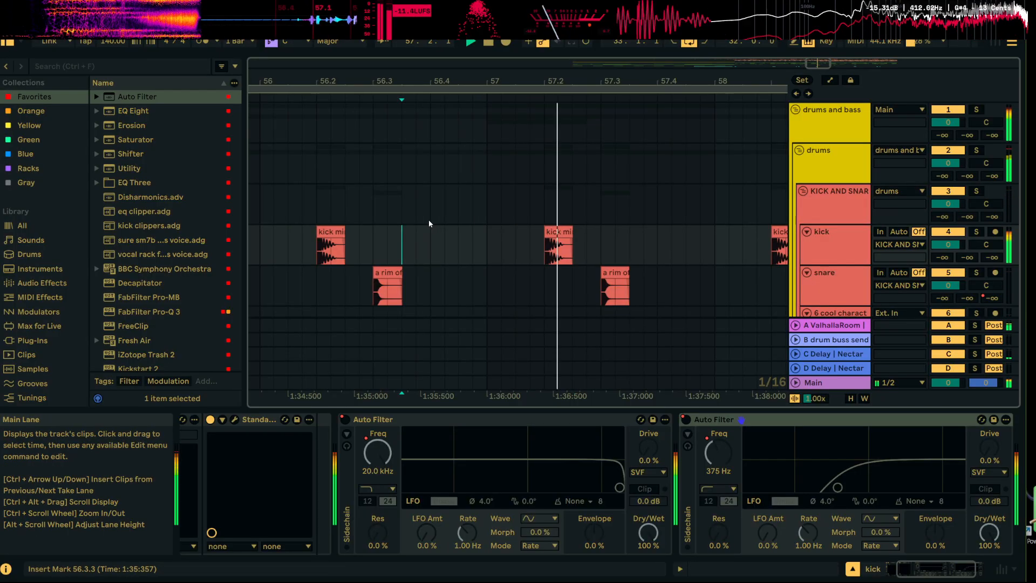
# Play from 56.2.1 and review the drum, hi hat and subs tracks across the whole looped section
pyautogui.click(331, 254)
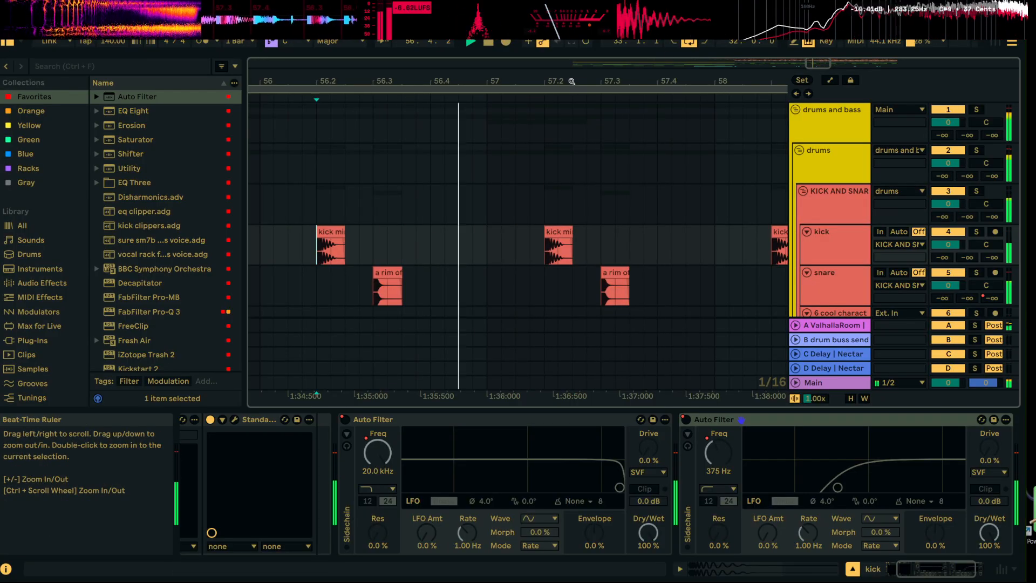
pyautogui.moveTo(574, 81); pyautogui.dragTo(524, 24)
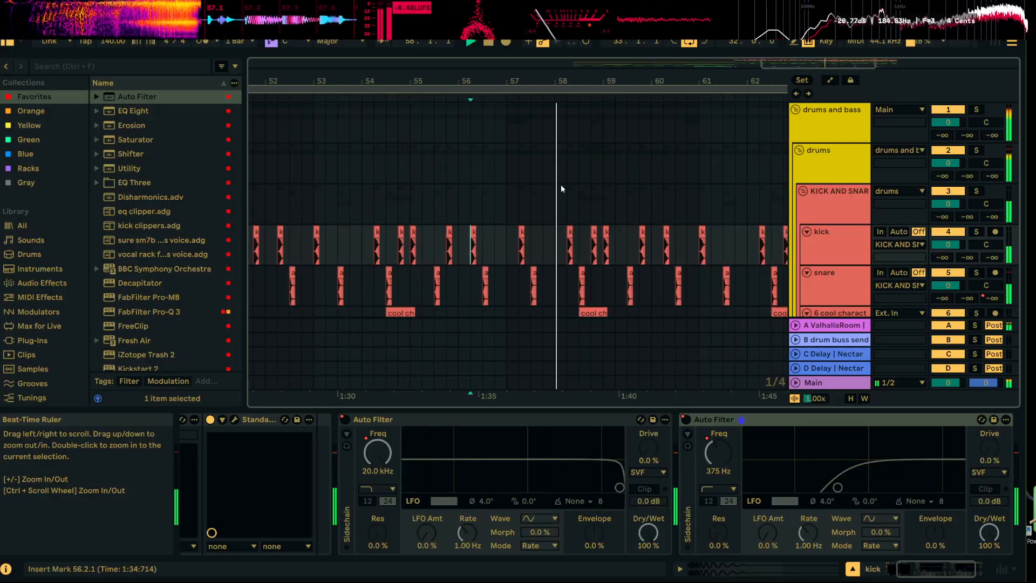
pyautogui.scroll(-10, 515, 181)
pyautogui.scroll(-5, 508, 178)
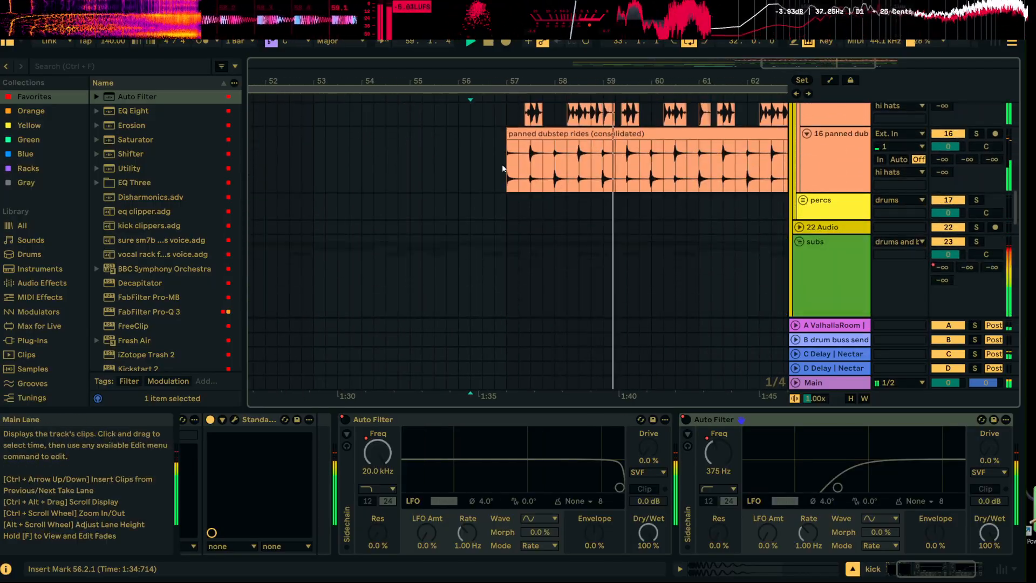
pyautogui.scroll(5, 512, 181)
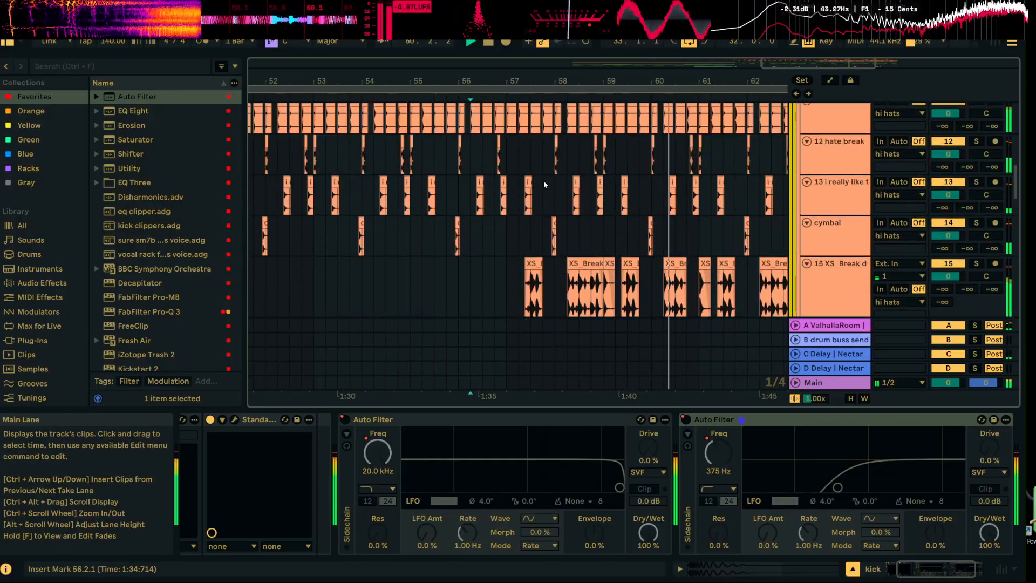
pyautogui.moveTo(590, 80); pyautogui.dragTo(524, 58)
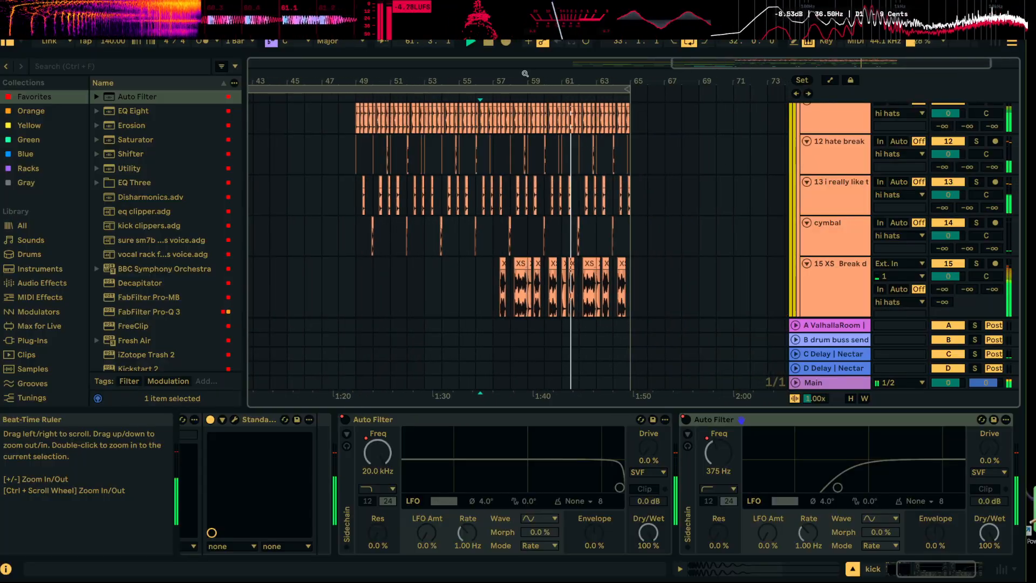
pyautogui.scroll(-3, 541, 248)
pyautogui.scroll(-3, 519, 220)
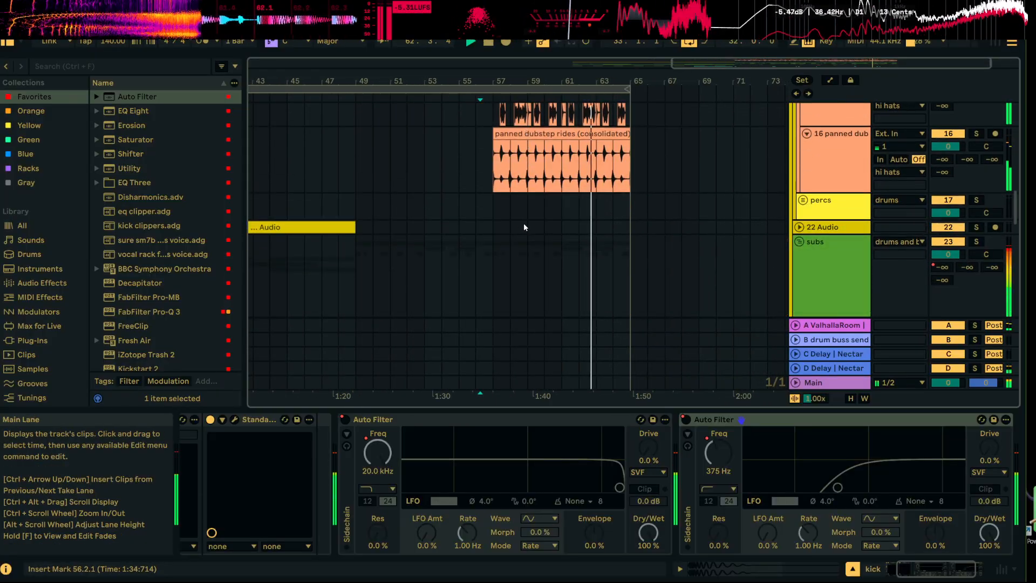
pyautogui.scroll(2, 523, 222)
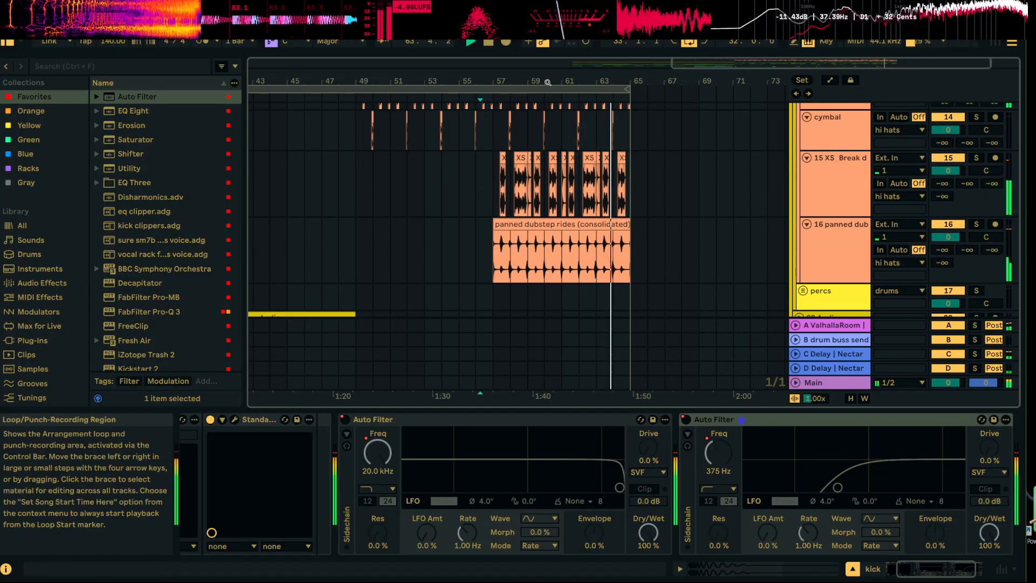
pyautogui.moveTo(548, 81); pyautogui.dragTo(548, 67)
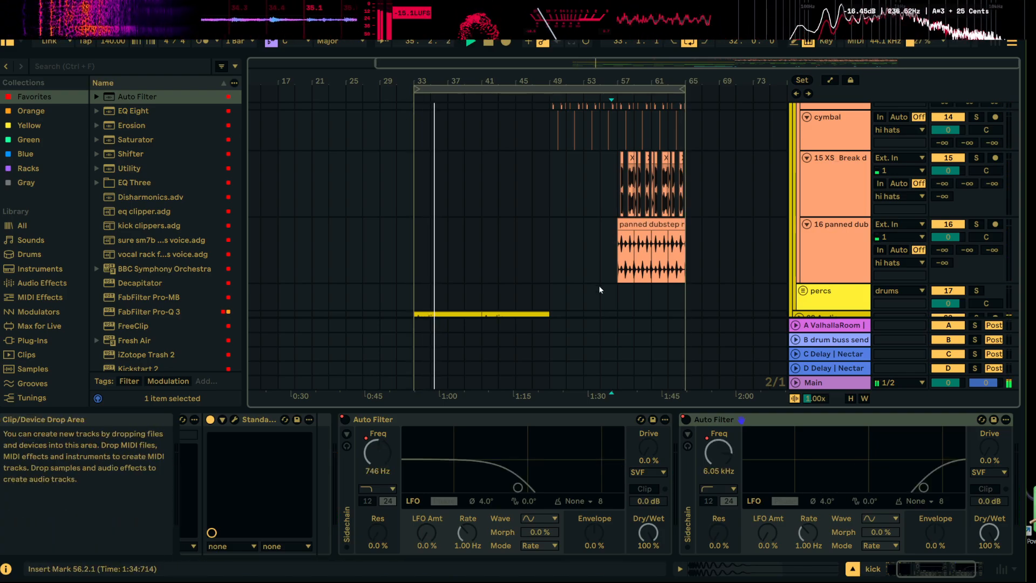
# Unfold the white noise group, duplicate the 48 Serum 2 noise clip from bars 45 to 53, and move the copy to 61.1.1
pyautogui.scroll(10, 569, 258)
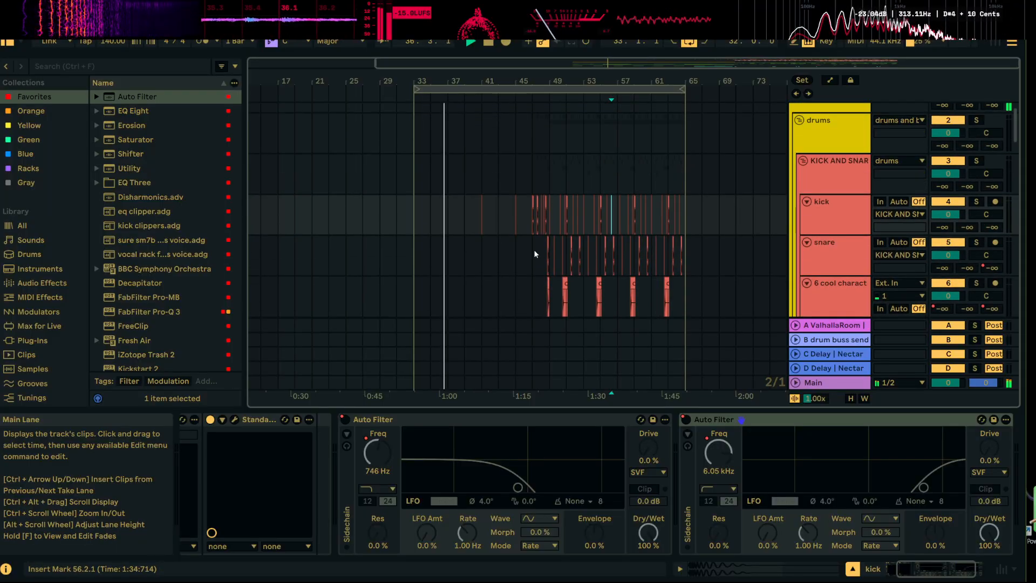
pyautogui.scroll(-10, 534, 254)
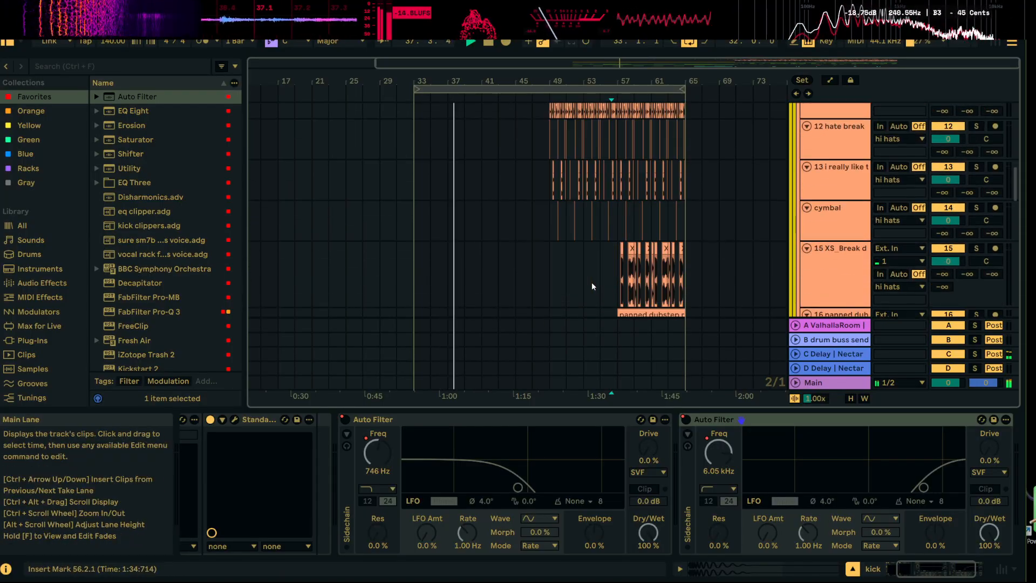
pyautogui.scroll(-15, 591, 281)
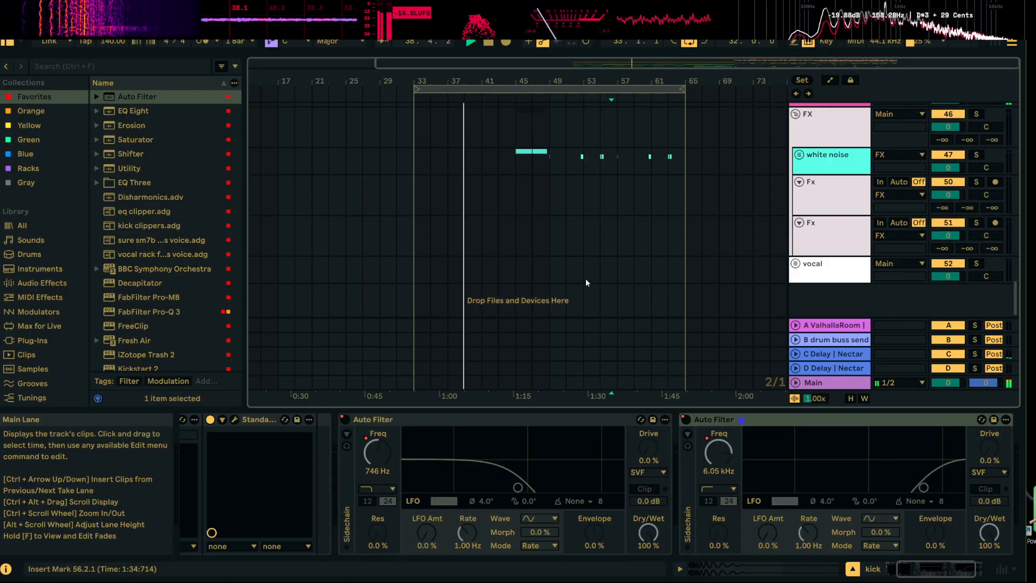
pyautogui.click(799, 154)
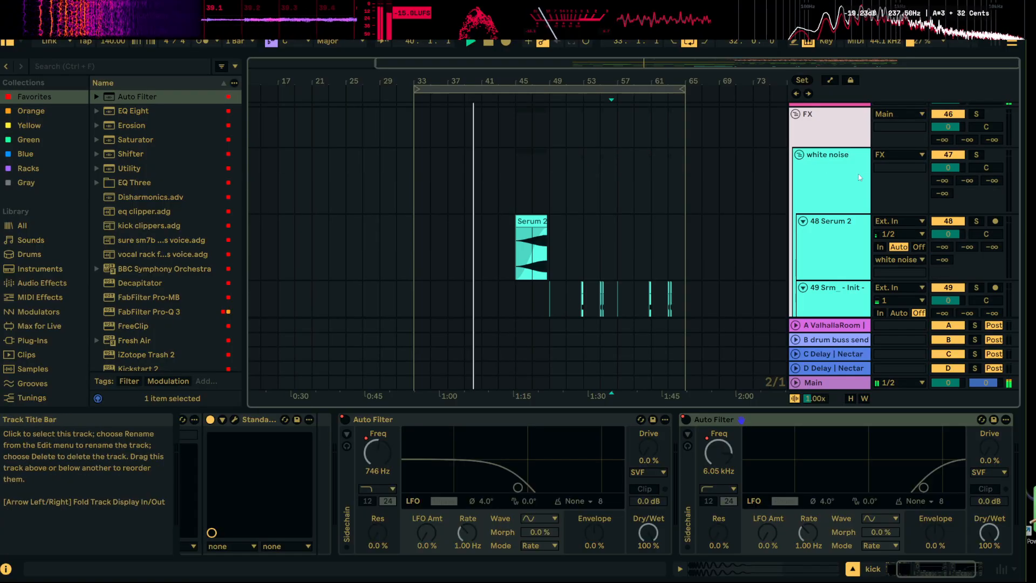
pyautogui.scroll(-3, 554, 187)
pyautogui.scroll(2, 555, 185)
pyautogui.moveTo(518, 210); pyautogui.dragTo(585, 197)
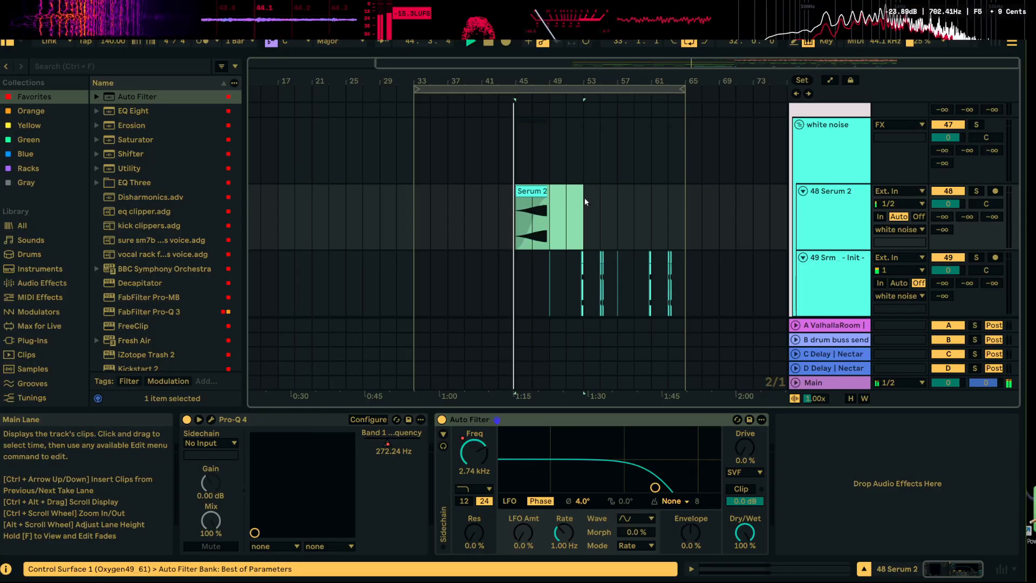
pyautogui.hotkey('ctrl', 'd')
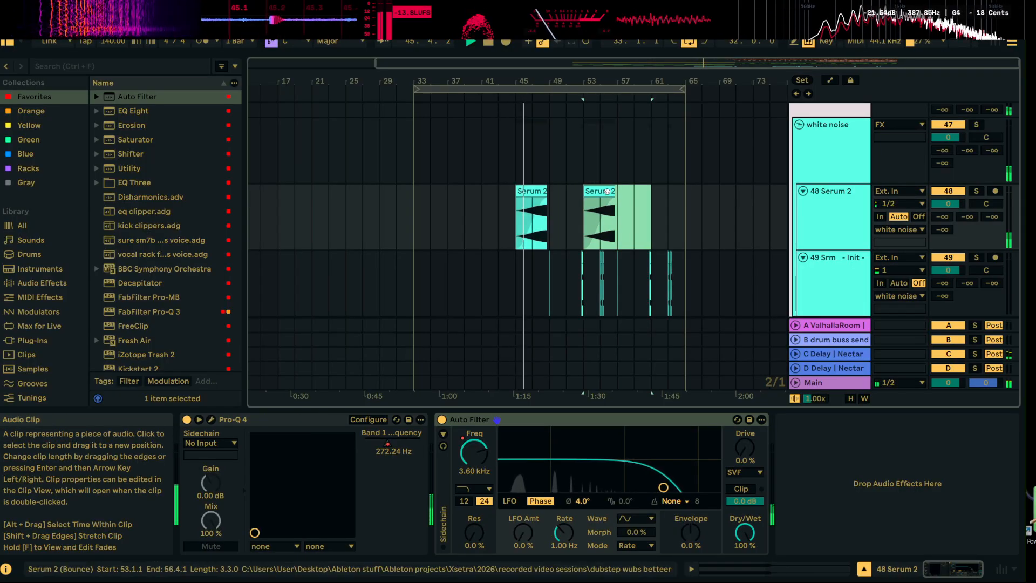
pyautogui.moveTo(607, 191); pyautogui.dragTo(676, 187)
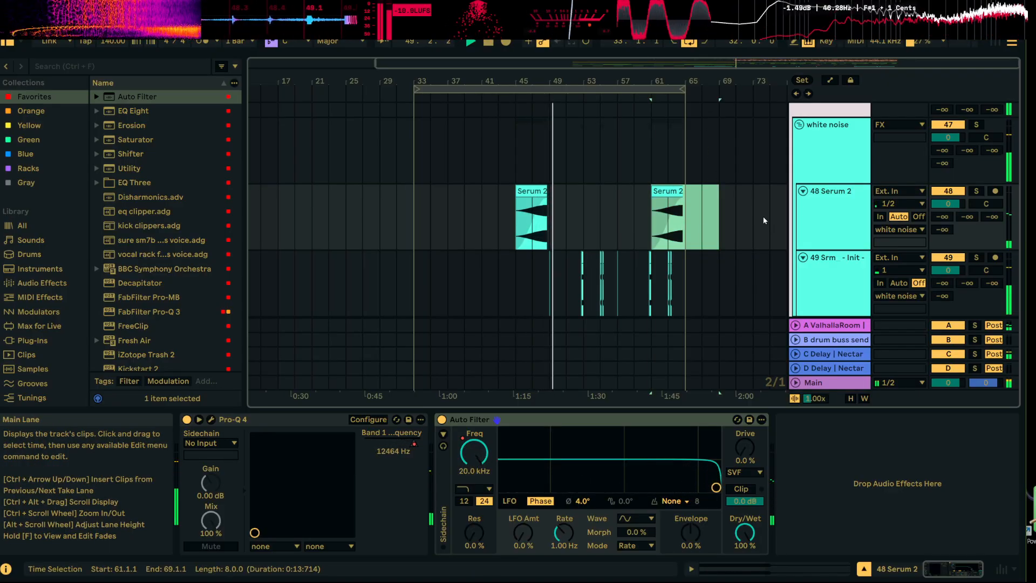
# Select the FX group and review the tracks from the white noise up to the kick and snare during playback
pyautogui.scroll(3, 736, 273)
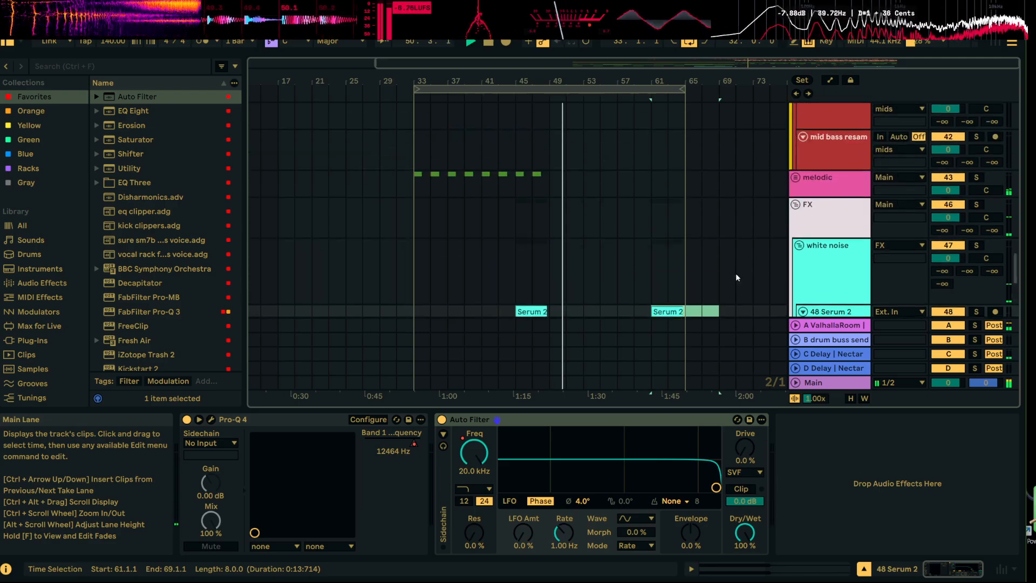
pyautogui.scroll(-4, 736, 277)
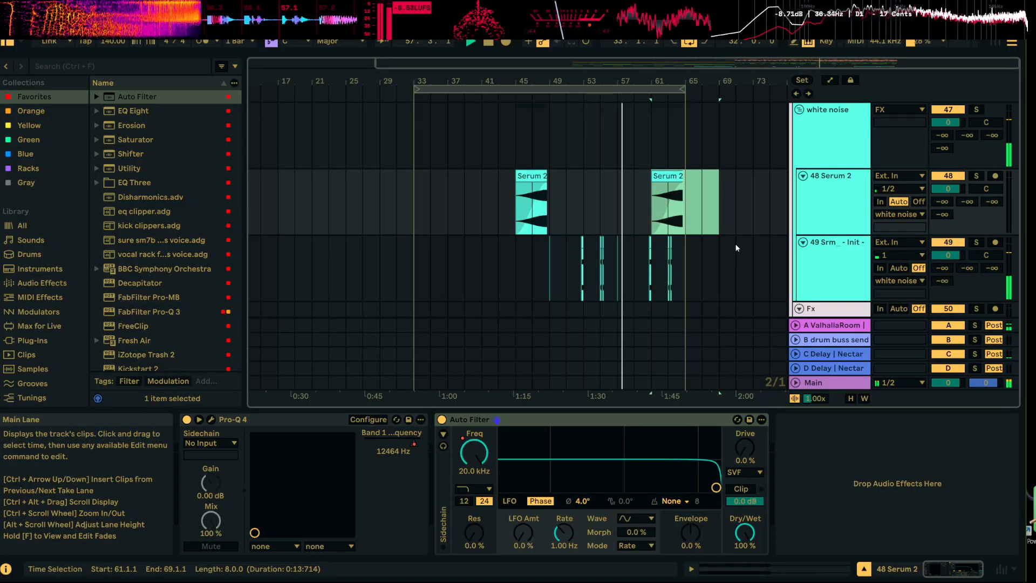
pyautogui.scroll(4, 741, 252)
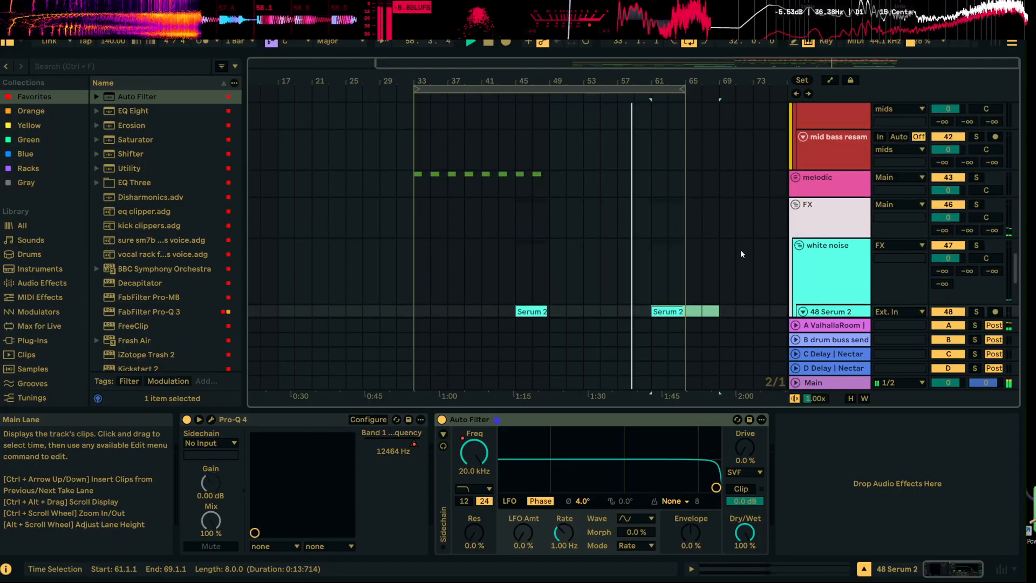
pyautogui.click(796, 205)
pyautogui.scroll(5, 796, 205)
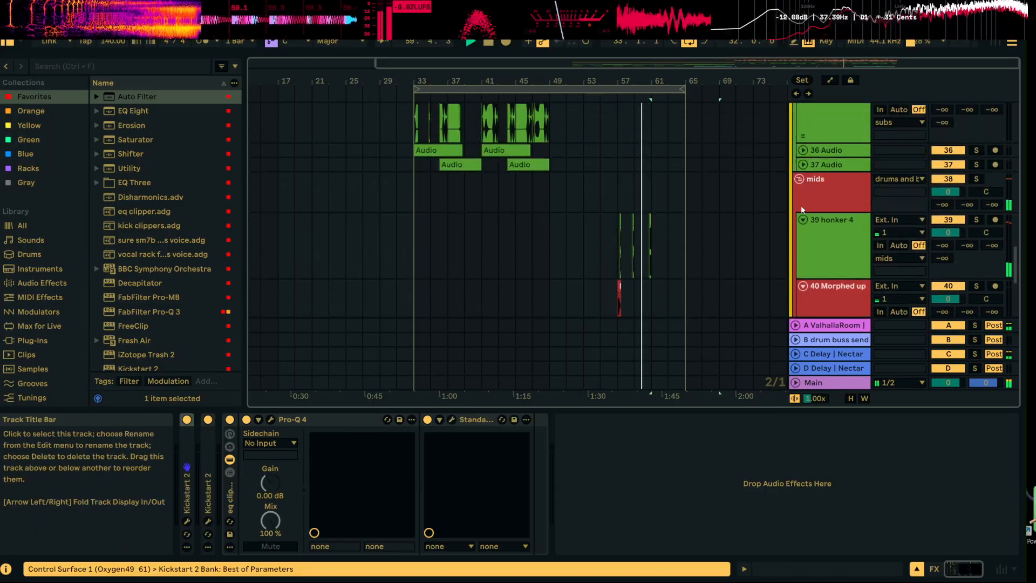
pyautogui.scroll(4, 737, 185)
pyautogui.scroll(3, 737, 189)
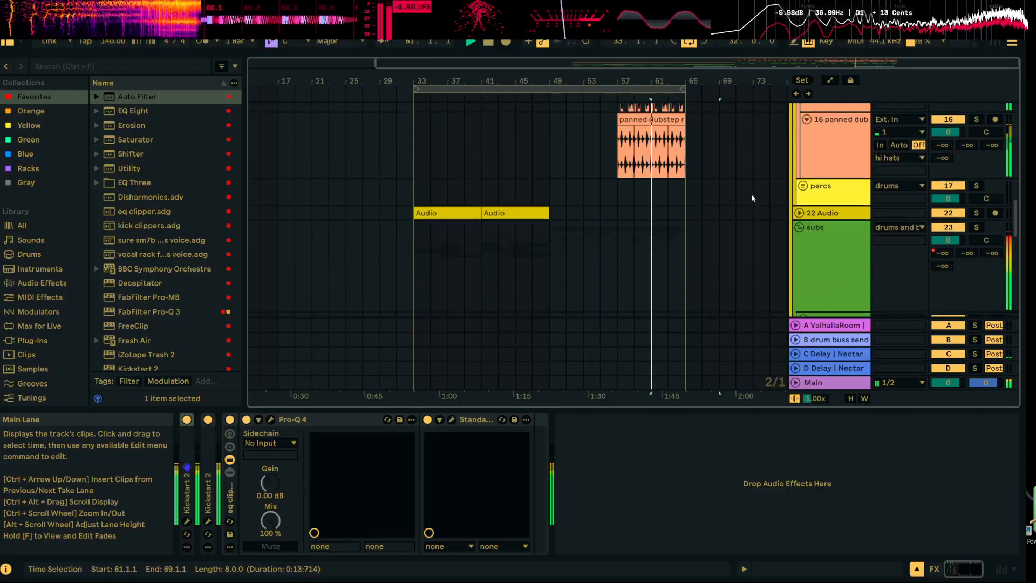
pyautogui.scroll(-4, 751, 193)
pyautogui.scroll(6, 694, 151)
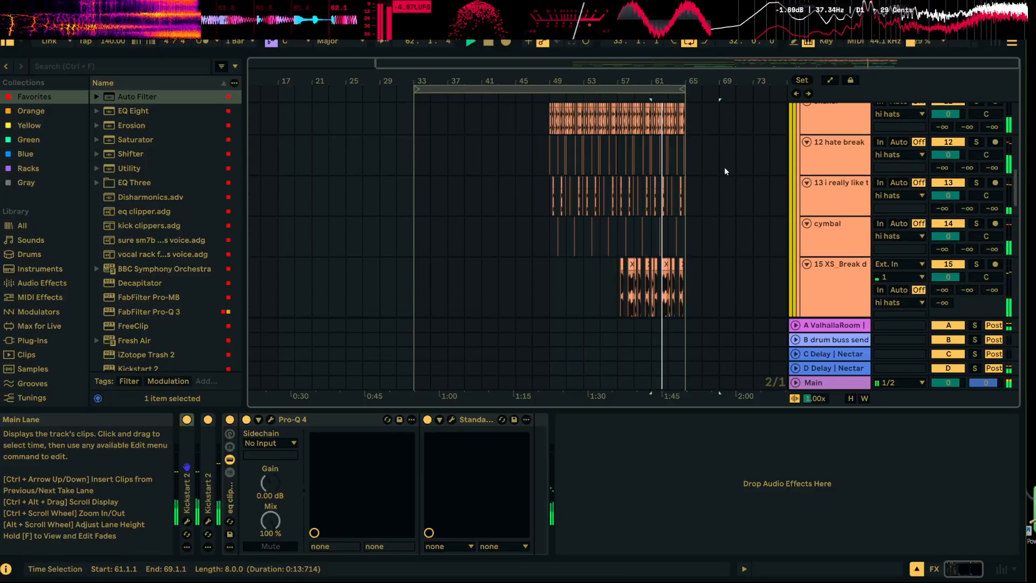
pyautogui.scroll(2, 731, 169)
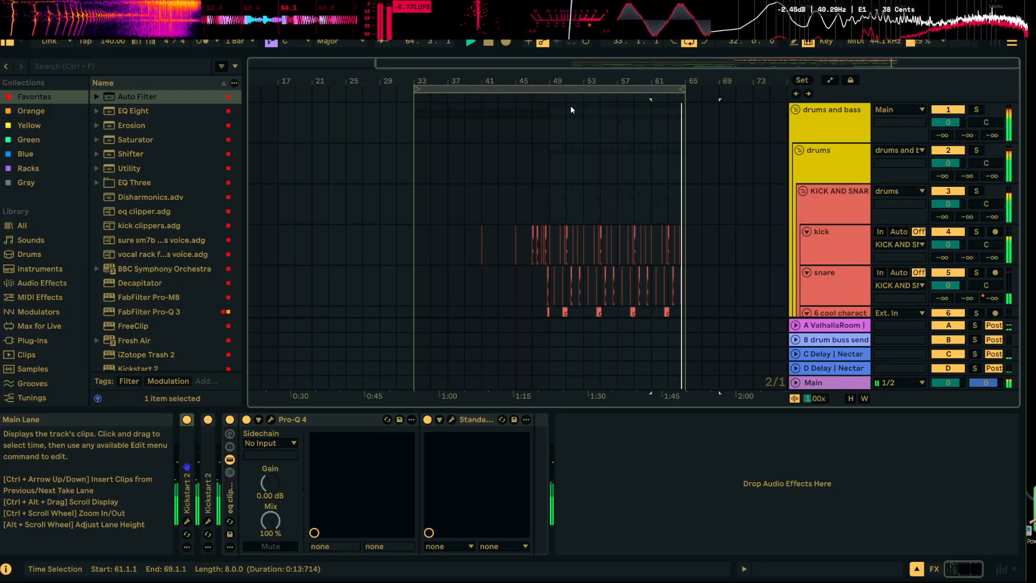
# Duplicate bars 49 to 65 across all tracks directly after the section and extend the arrangement loop to bar 81
pyautogui.moveTo(552, 118); pyautogui.dragTo(687, 371)
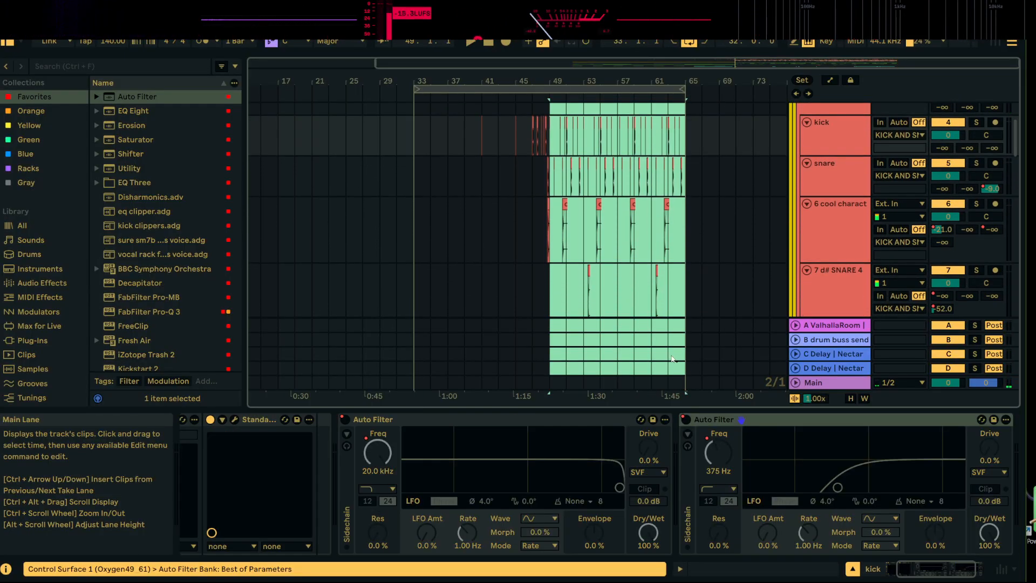
pyautogui.hotkey('ctrl', 'd')
pyautogui.moveTo(587, 89); pyautogui.dragTo(724, 89)
pyautogui.click(572, 140)
# Unfold the bass group inside the subs and play from 65.1.1
pyautogui.scroll(-6, 572, 140)
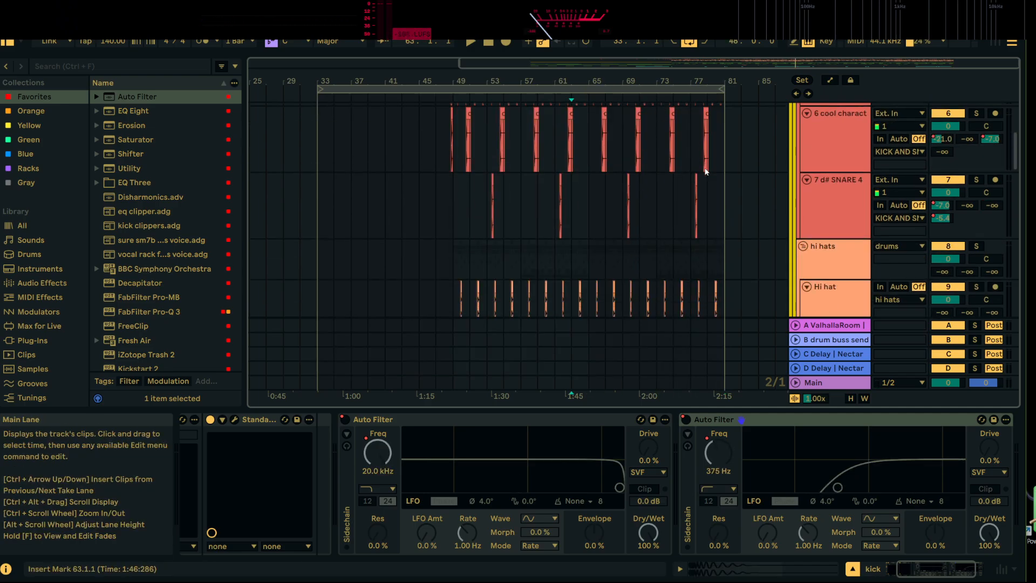
pyautogui.scroll(-10, 739, 170)
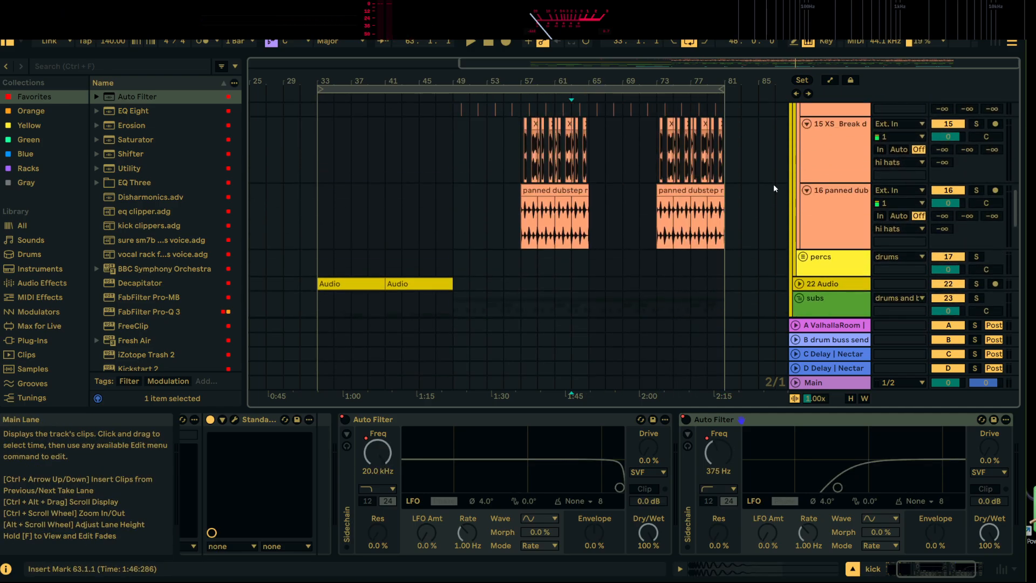
pyautogui.scroll(-3, 760, 182)
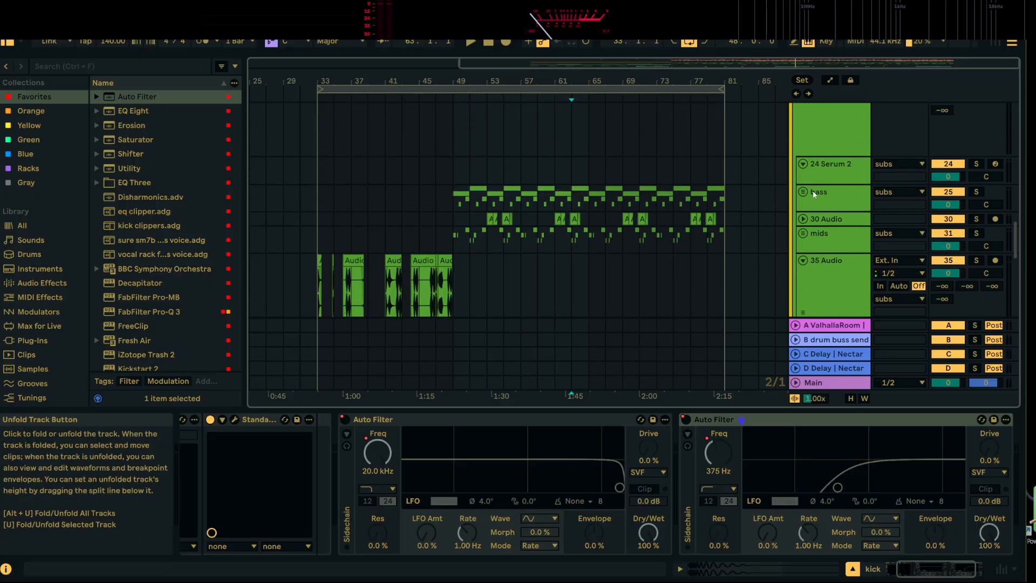
pyautogui.click(825, 195)
pyautogui.press('Right')
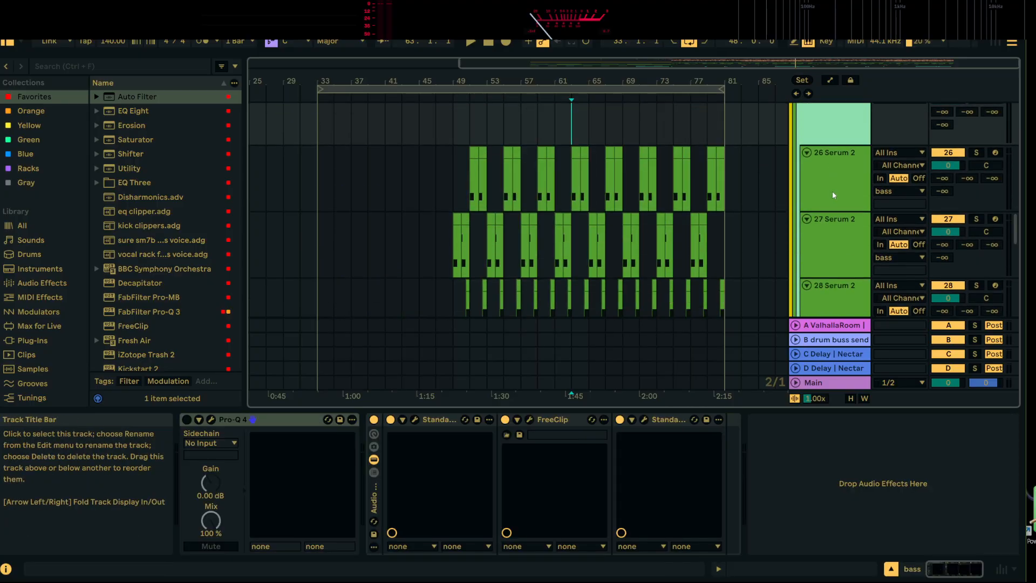
pyautogui.click(591, 115)
pyautogui.press('space')
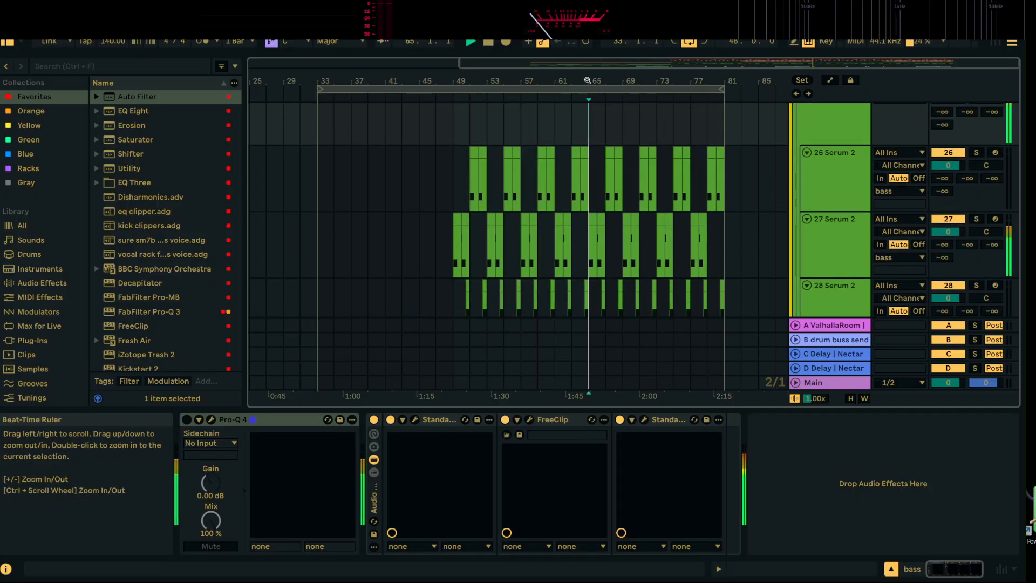
# Select 65.1.1 to 66.1.1 on the 27 Serum 2 track, solo the track and listen to that bar
pyautogui.moveTo(591, 80); pyautogui.dragTo(591, 141)
pyautogui.press('space')
pyautogui.scroll(-3, 620, 215)
pyautogui.scroll(2, 620, 215)
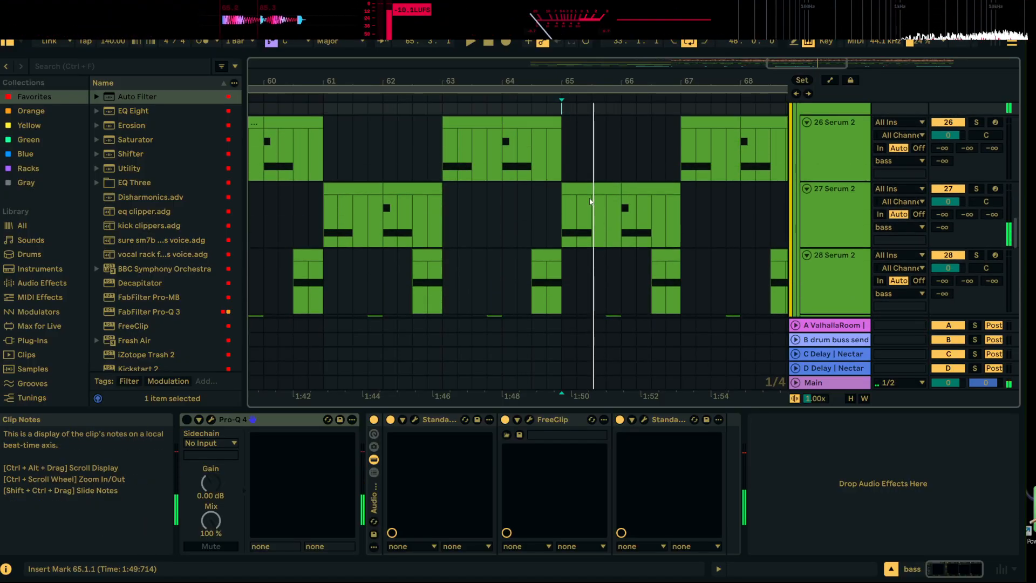
pyautogui.click(593, 189)
pyautogui.click(977, 189)
pyautogui.press('space')
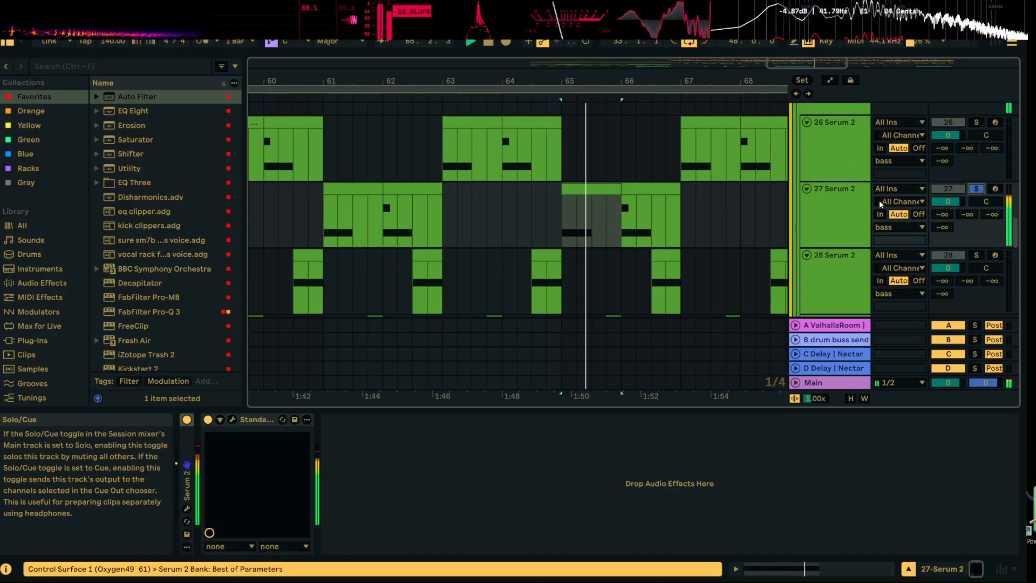
pyautogui.click(847, 198)
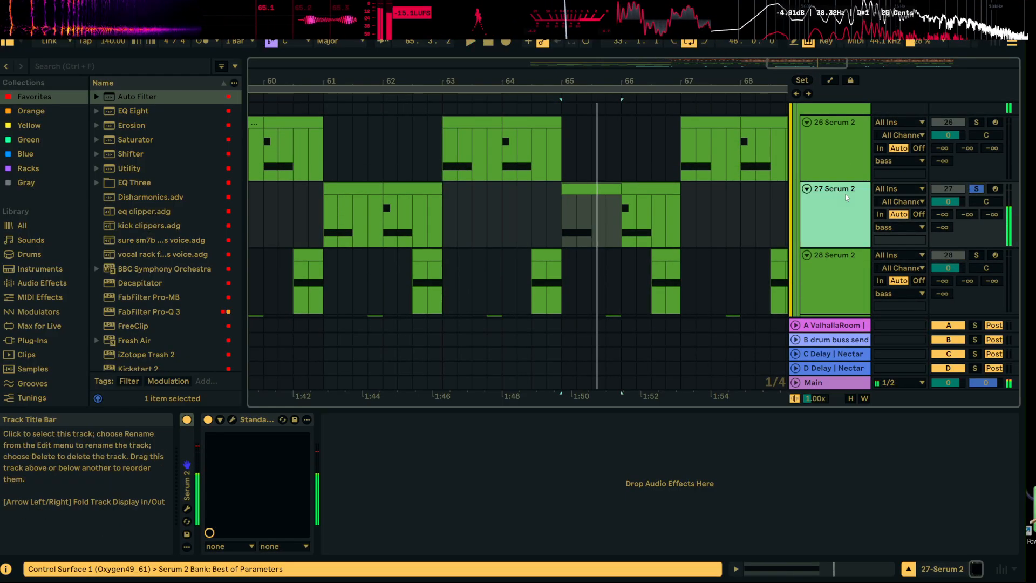
# Open the Serum 2 instrument of track 27, show its LFO 2 settings and close the plug-in window
pyautogui.click(187, 508)
pyautogui.click(344, 275)
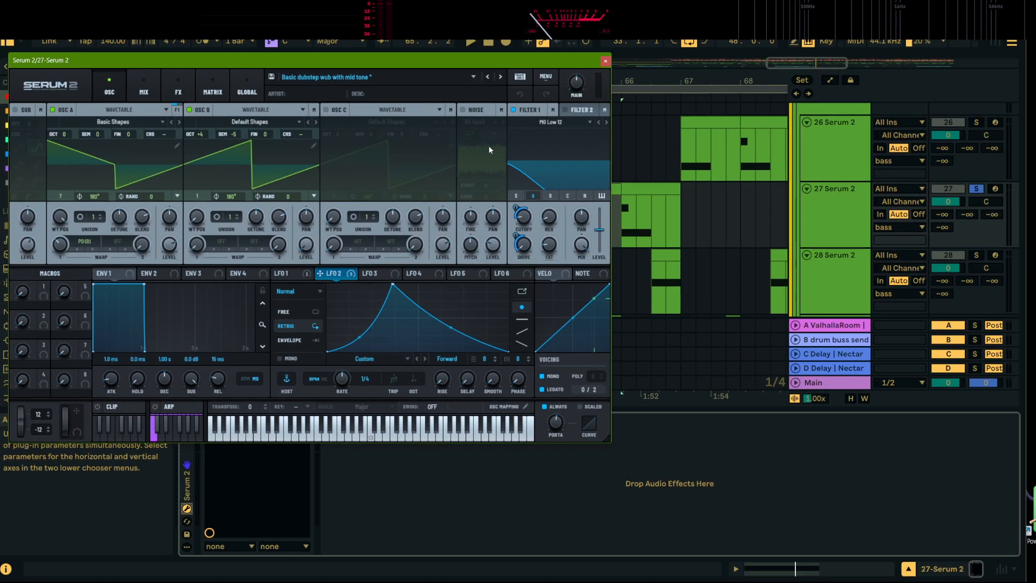
pyautogui.click(606, 61)
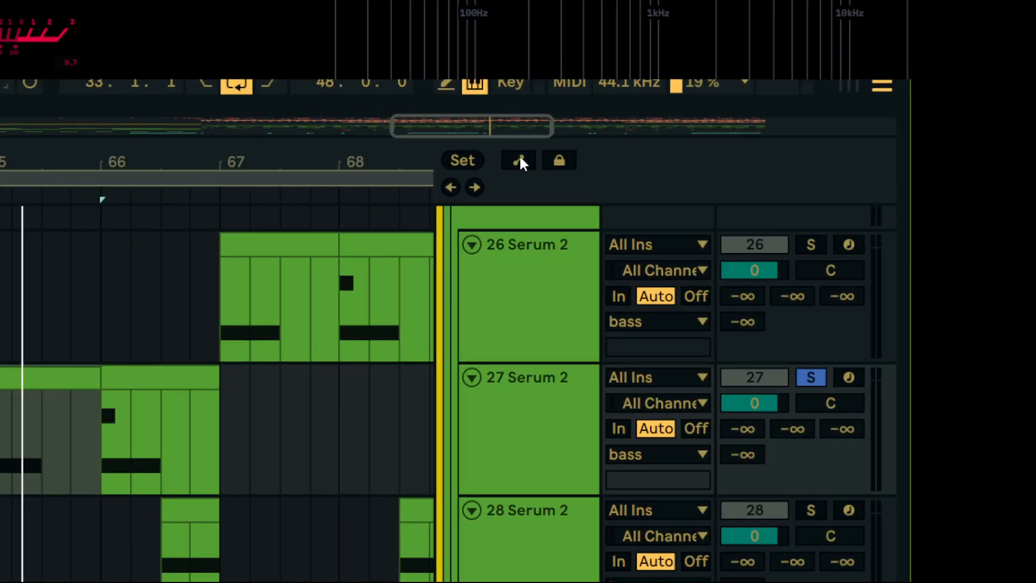
# Show the automation lanes and raise the LFO 2 Rate envelope of 27 Serum 2 between 65.1.1 and 65.3.1
pyautogui.click(831, 80)
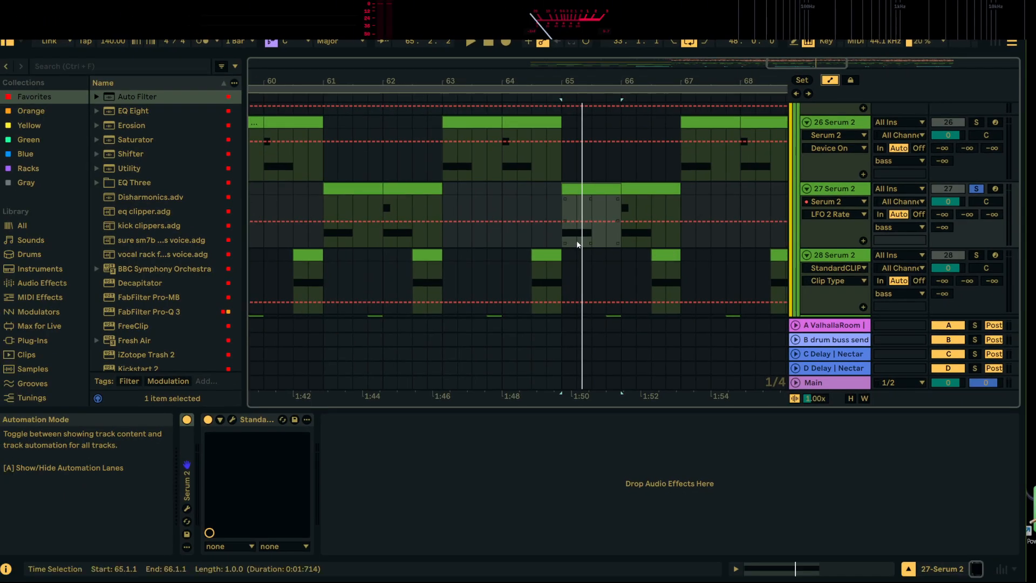
pyautogui.click(566, 221)
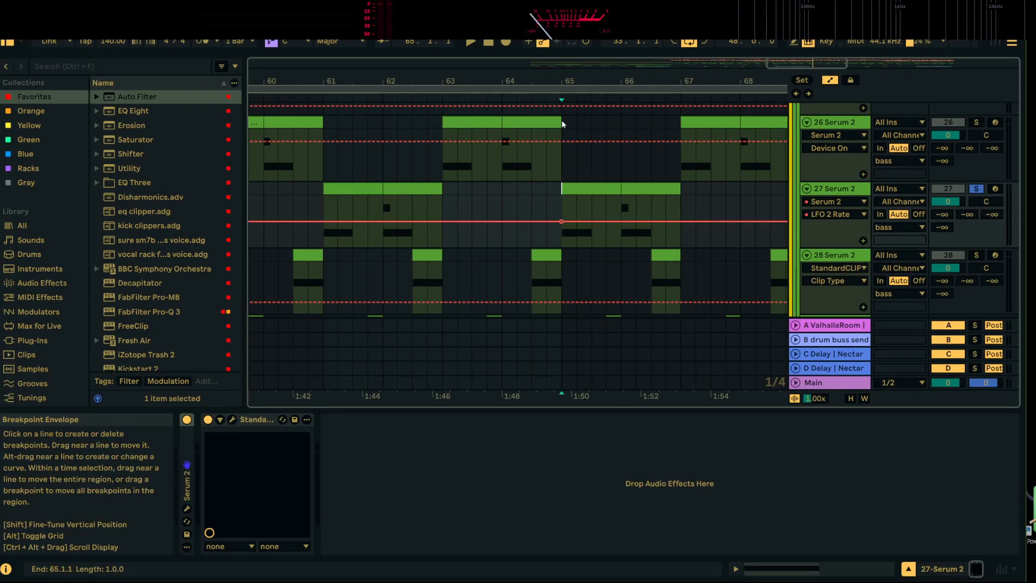
pyautogui.moveTo(568, 80); pyautogui.dragTo(568, 130)
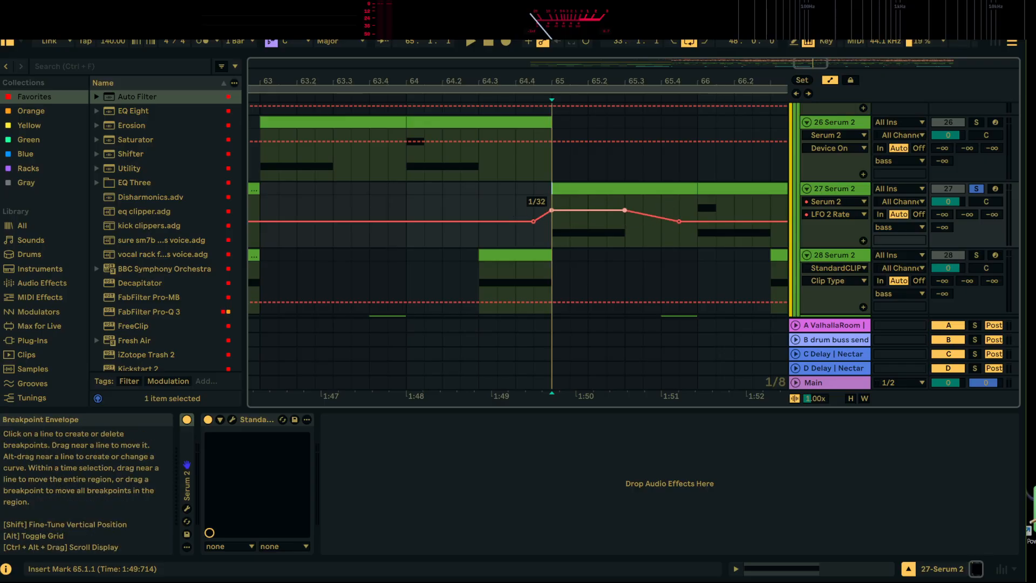
# Play from 65.1.1, unsolo track 27 and lower the raised LFO 2 Rate section in bar 65 to 1/8
pyautogui.click(579, 189)
pyautogui.press('space')
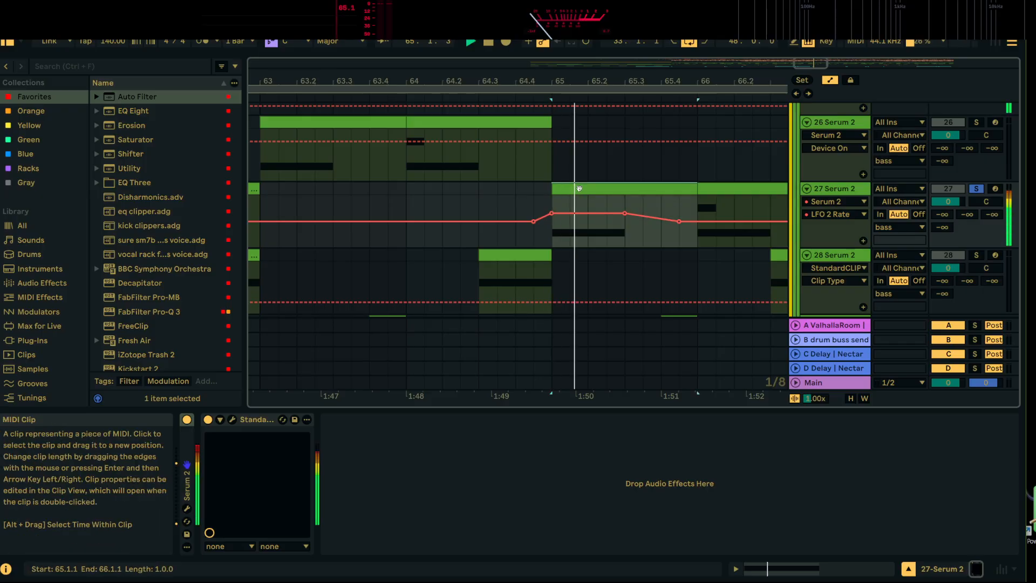
pyautogui.click(976, 189)
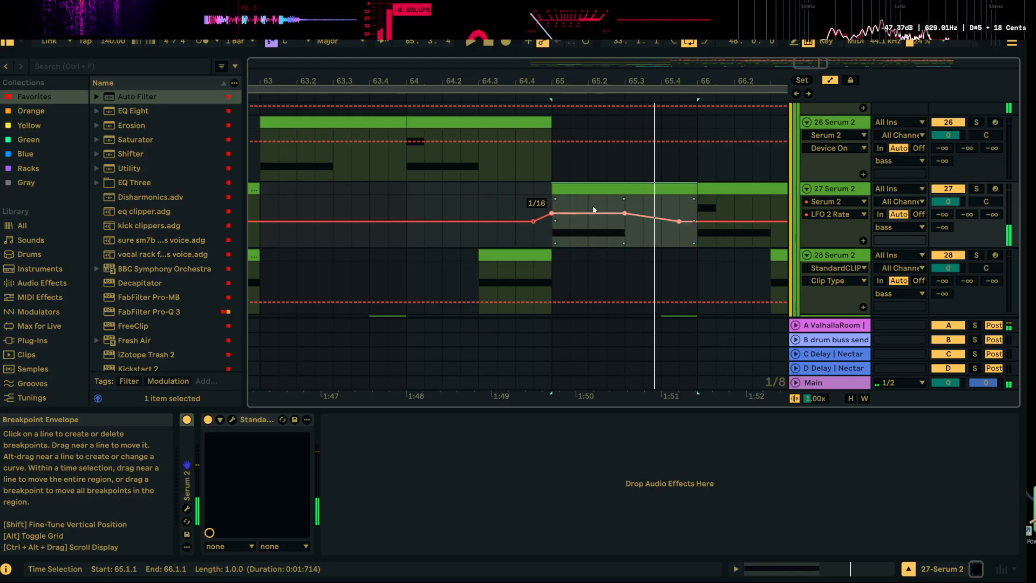
pyautogui.moveTo(593, 210); pyautogui.dragTo(594, 212)
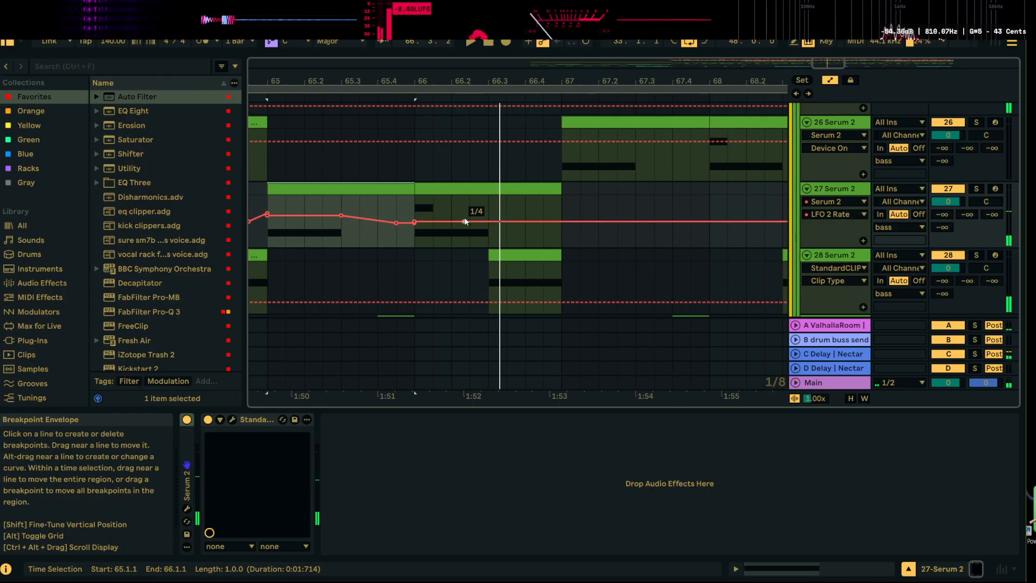
# Copy the raised LFO 2 Rate automation from 65.2.1 to 65.2.3 onto 66.2.1 on track 27 and listen from 66.1.1
pyautogui.click(313, 202)
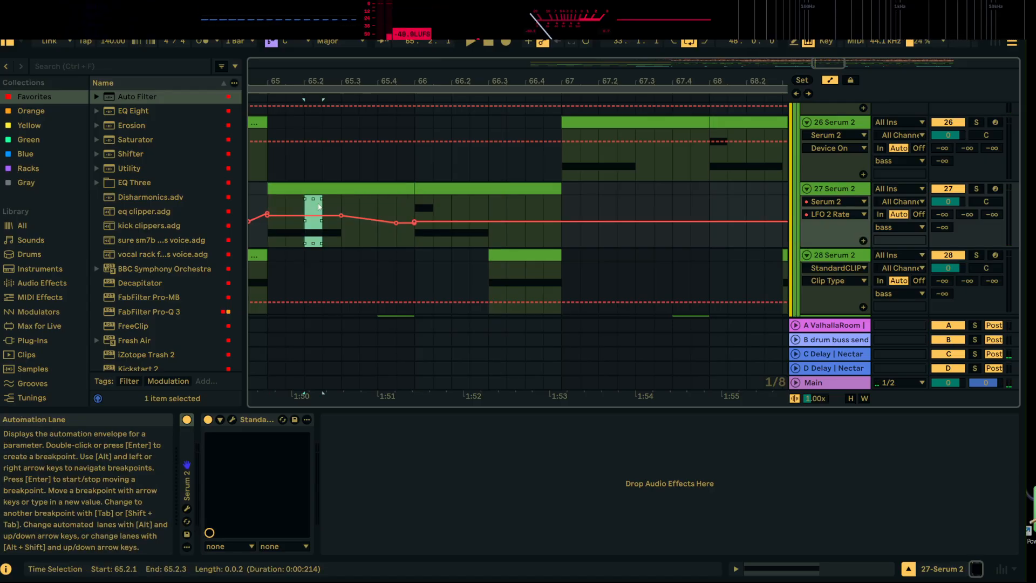
pyautogui.click(452, 208)
pyautogui.click(415, 209)
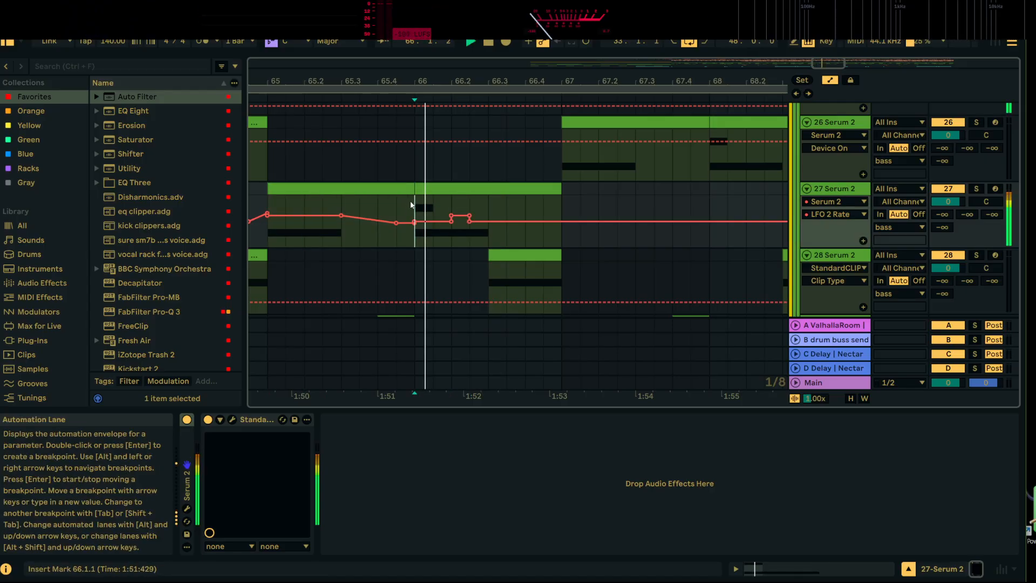
pyautogui.press('space')
pyautogui.press('space')
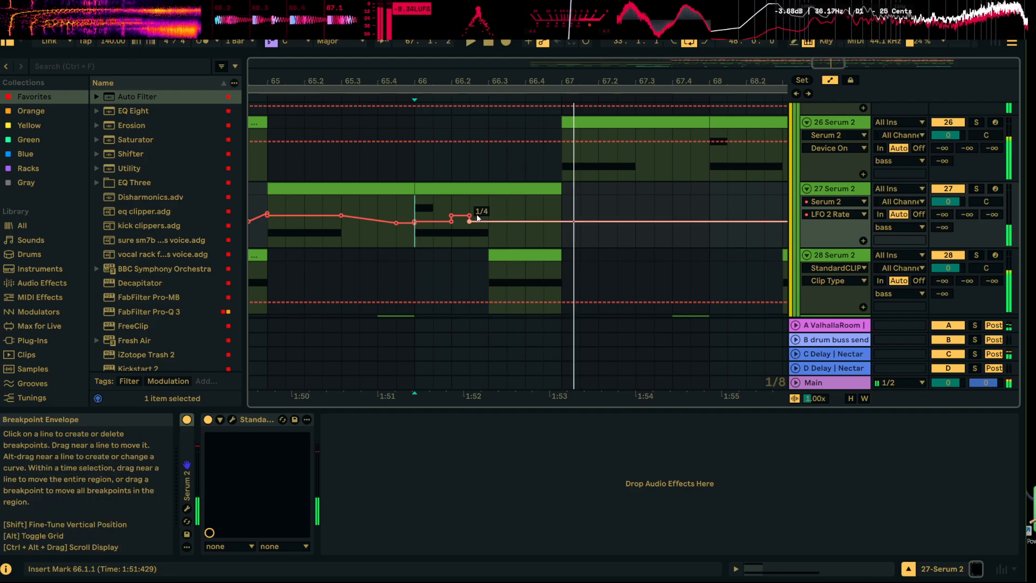
pyautogui.press('space')
pyautogui.moveTo(549, 82); pyautogui.dragTo(470, 106)
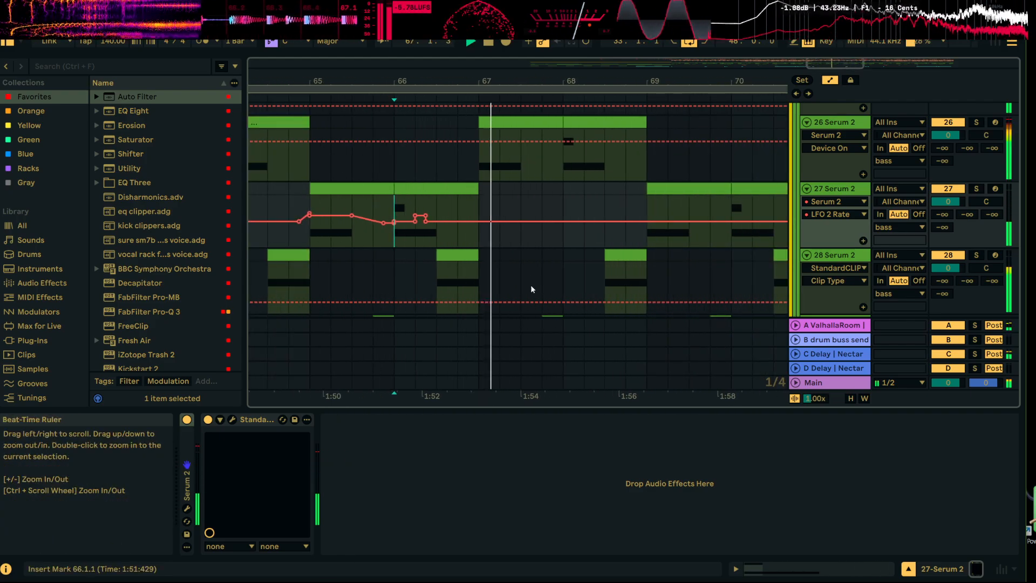
# Try the copied automation at 66.4.1 in the Clip Type lane of 28 Serum 2, listen and undo it
pyautogui.scroll(-2, 526, 232)
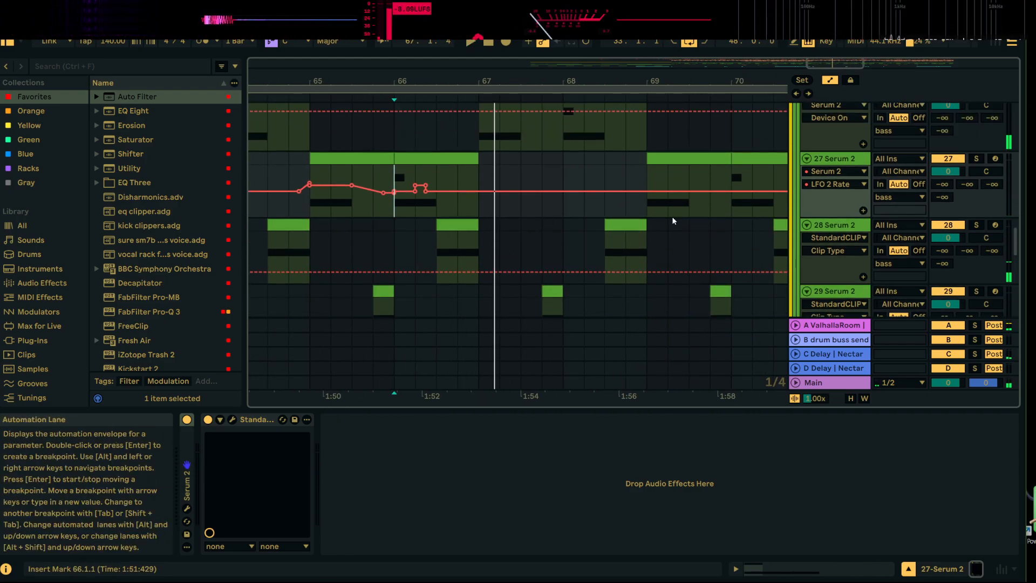
pyautogui.click(461, 254)
pyautogui.click(461, 252)
pyautogui.press('space')
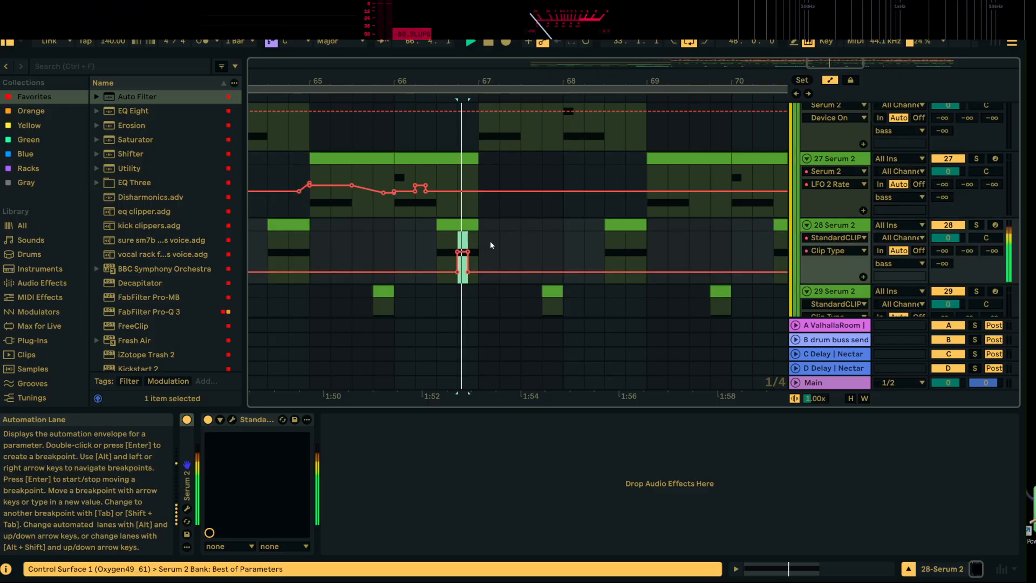
pyautogui.hotkey('ctrl', 'z')
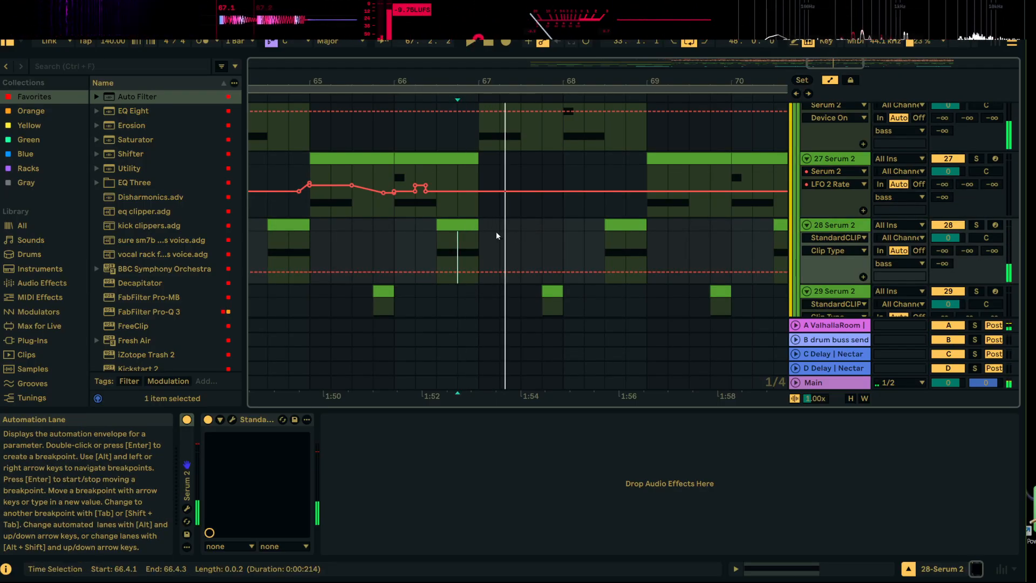
pyautogui.scroll(3, 524, 199)
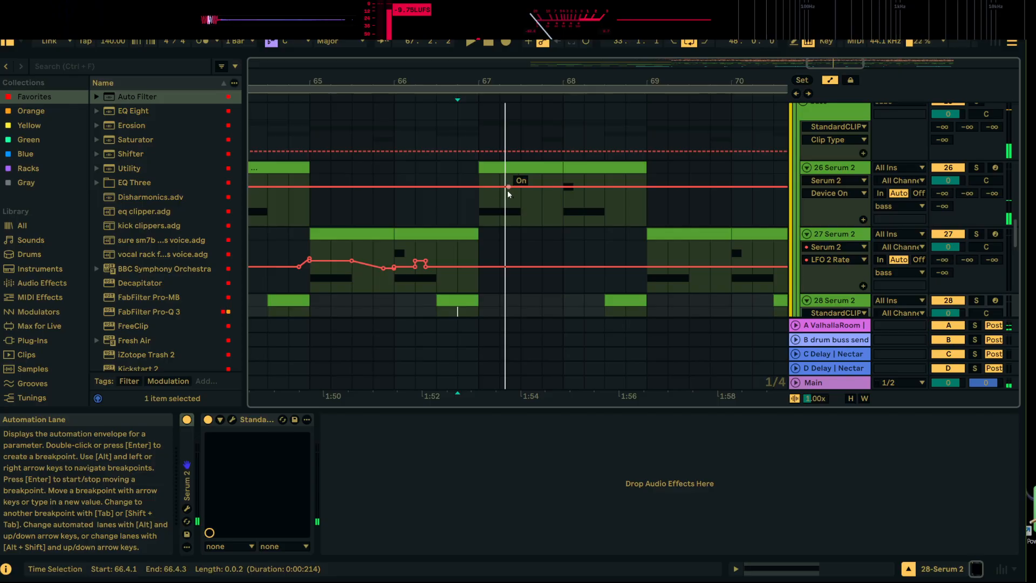
# Copy the raised LFO 2 Rate section from 66.2.1 to 66.2.3 on the 27 Serum 2 track
pyautogui.click(473, 267)
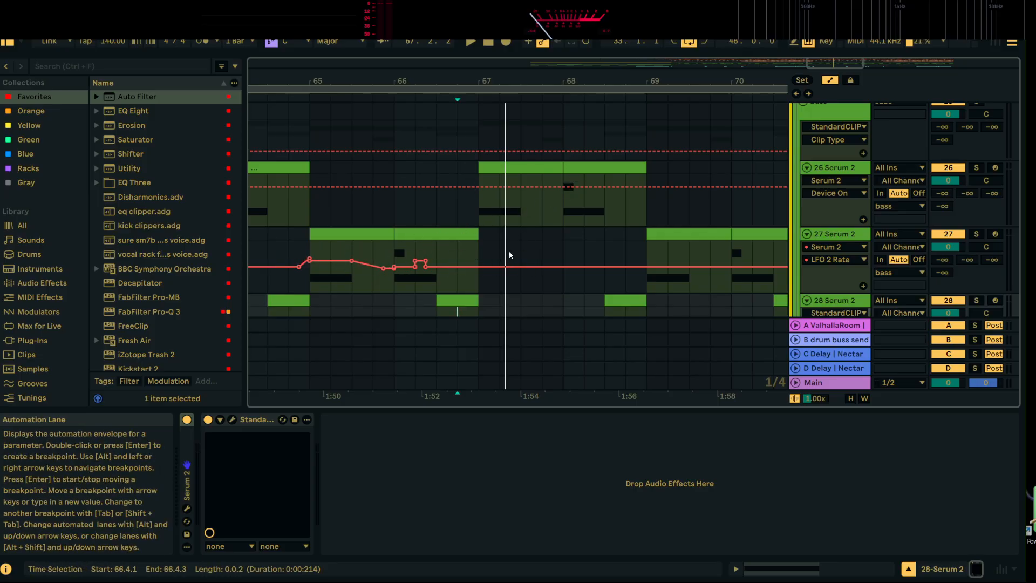
pyautogui.scroll(2, 423, 119)
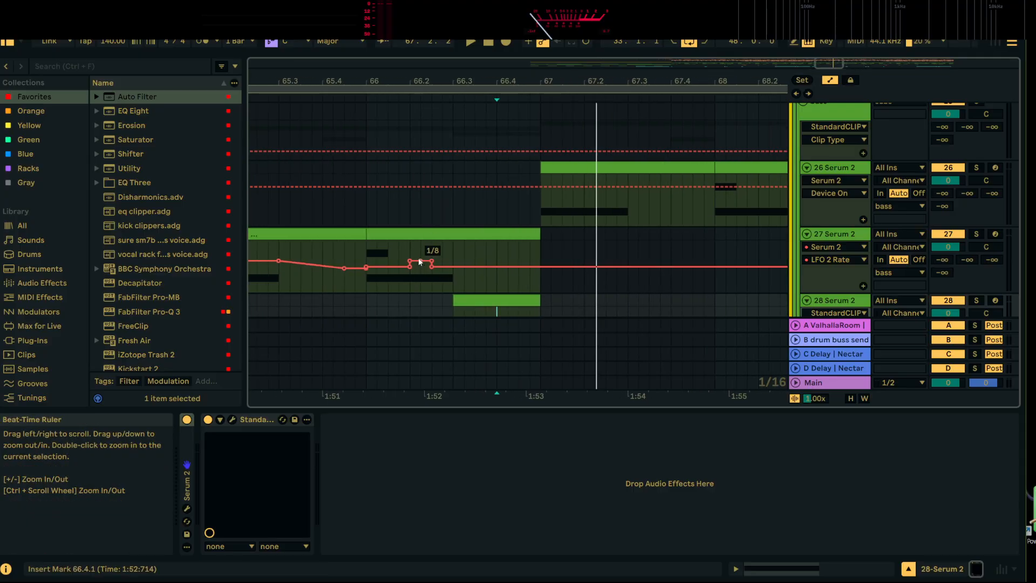
pyautogui.moveTo(419, 257); pyautogui.dragTo(431, 254)
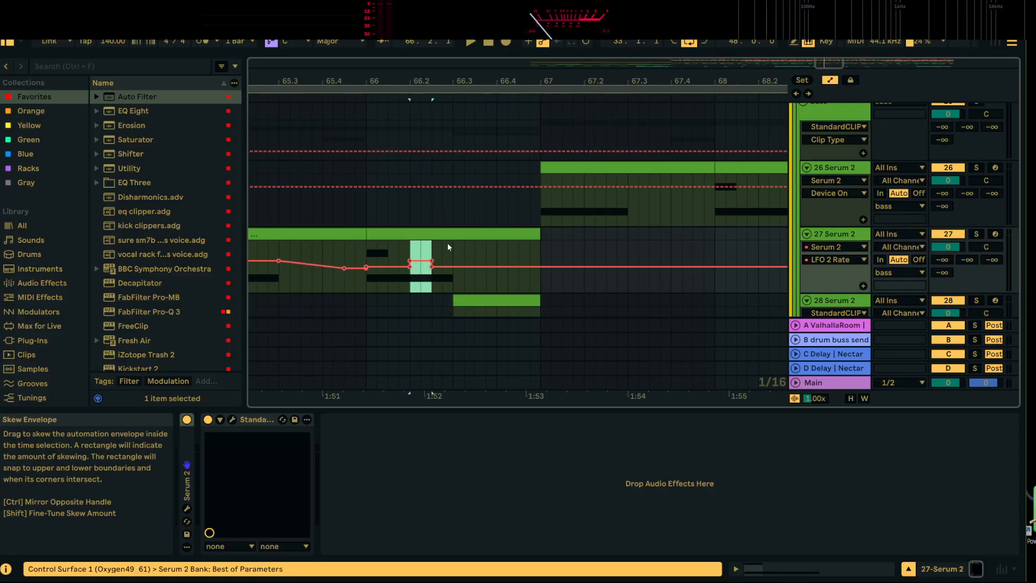
pyautogui.click(566, 202)
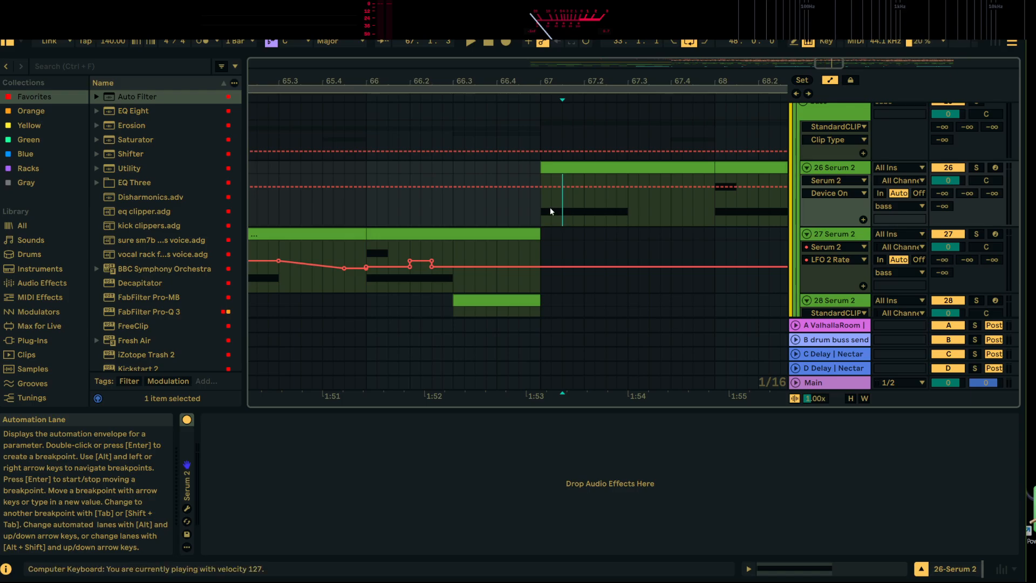
pyautogui.moveTo(432, 252); pyautogui.dragTo(432, 252)
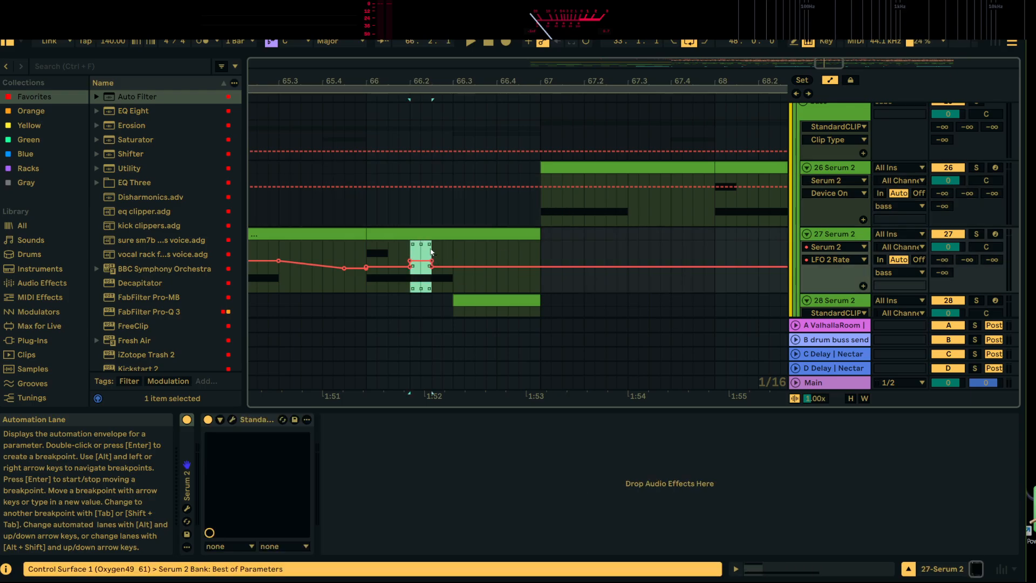
pyautogui.click(585, 202)
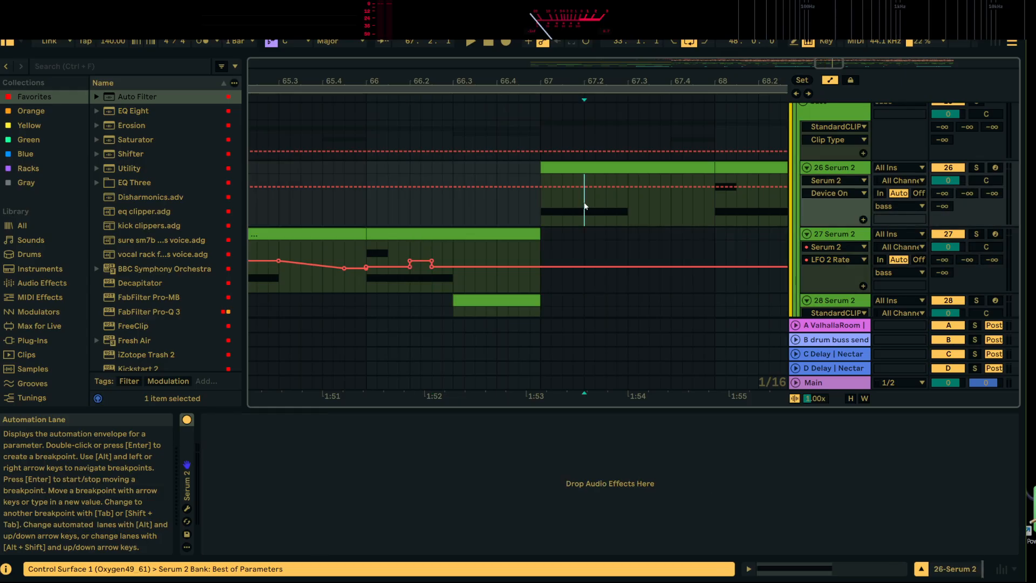
# Open the Serum 2 instrument of track 26, bring up its LFO 2 Rate for automation and close the plug-in window
pyautogui.click(843, 171)
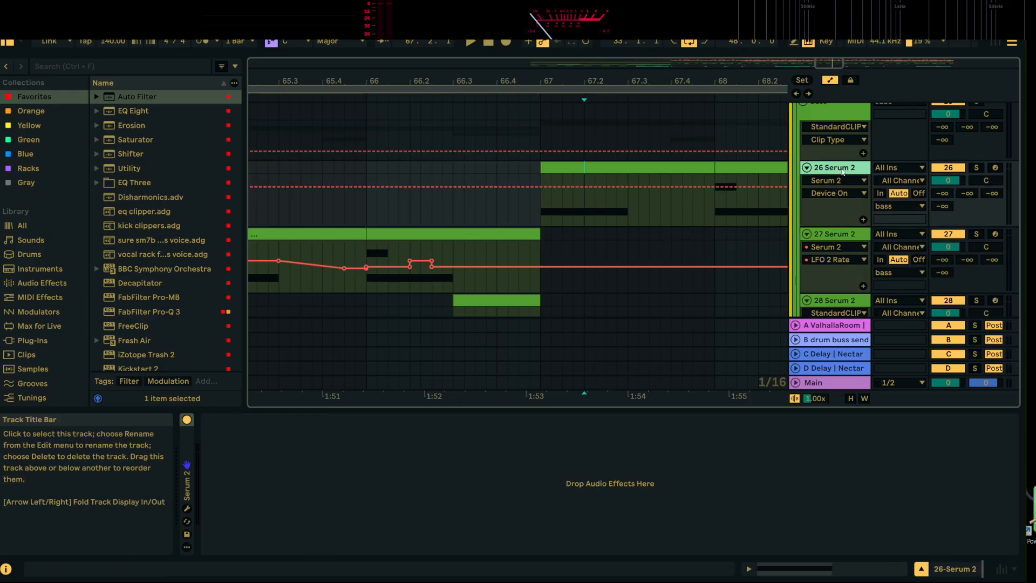
pyautogui.click(187, 508)
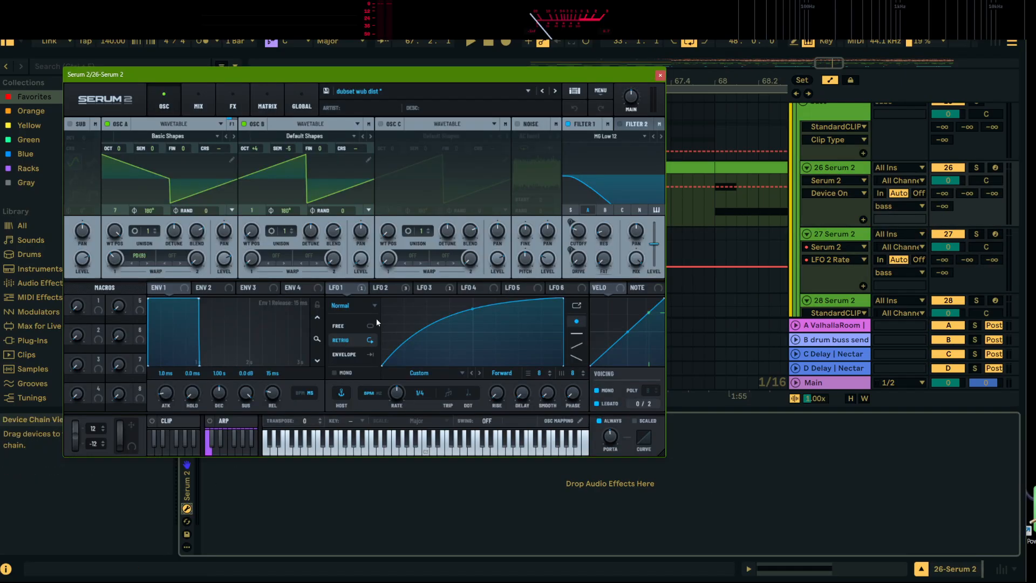
pyautogui.click(394, 288)
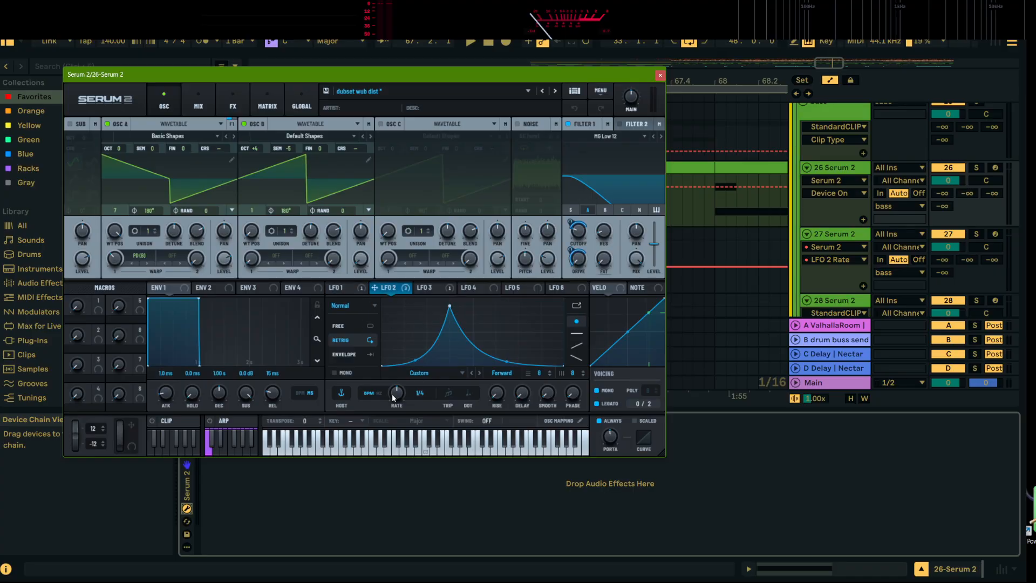
pyautogui.click(392, 397)
pyautogui.click(660, 75)
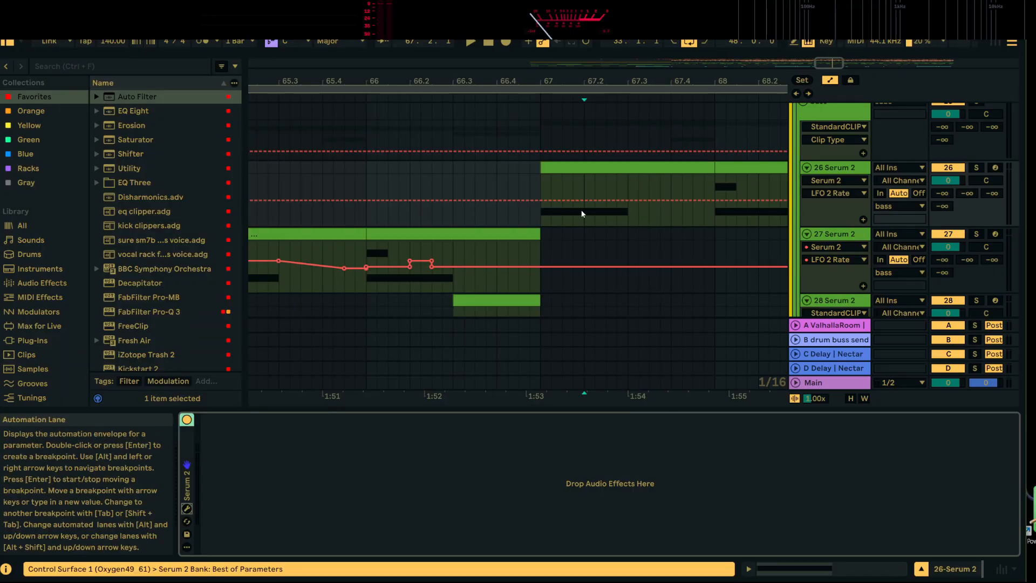
# Paste the copied rate automation at 67.1.3 in the LFO 2 Rate lane of 26 Serum 2 and listen from 67.1.1
pyautogui.click(562, 212)
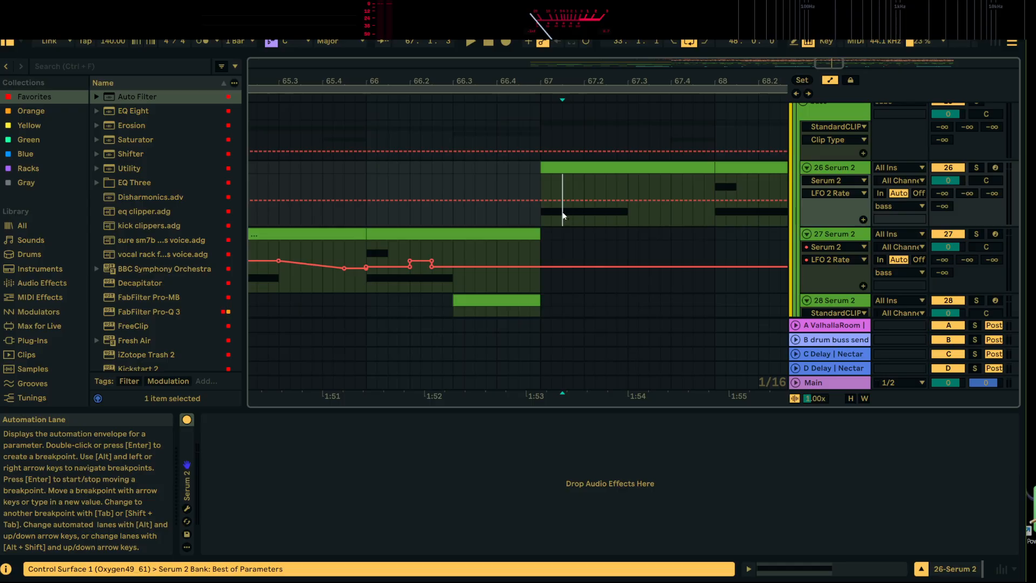
pyautogui.click(550, 183)
pyautogui.press('space')
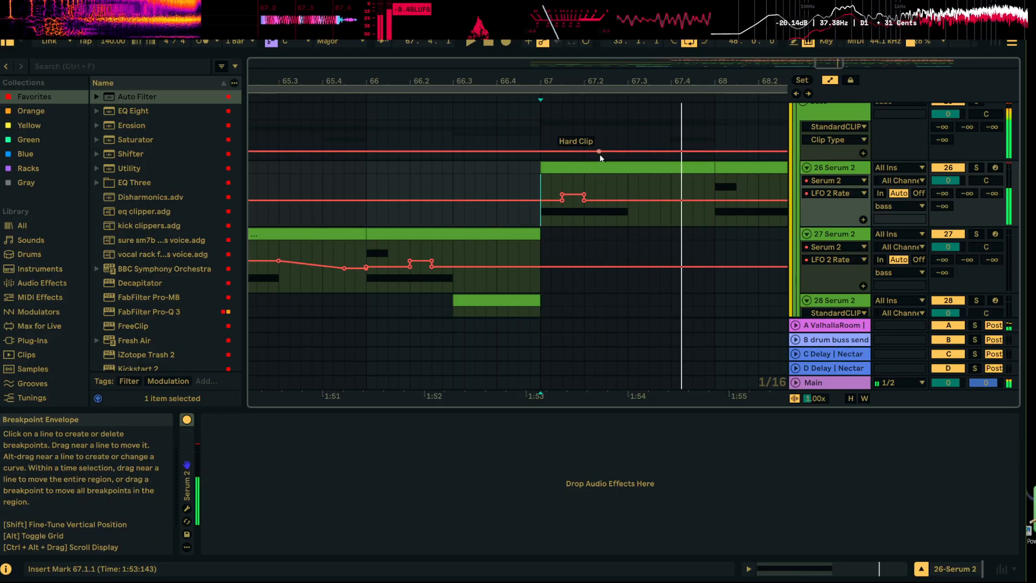
pyautogui.press('space')
pyautogui.moveTo(650, 80); pyautogui.dragTo(424, 70)
pyautogui.press('space')
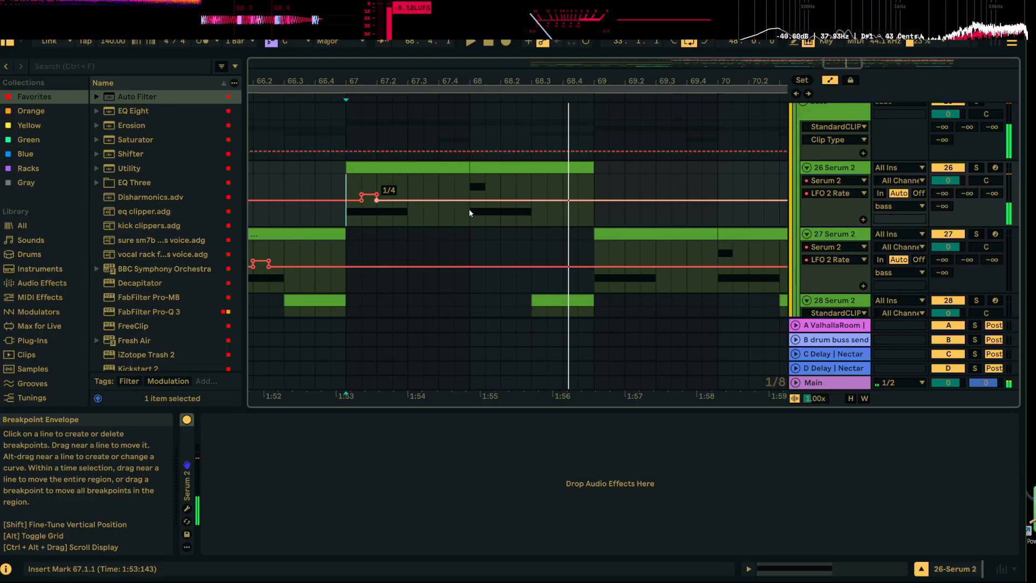
# Paste the rate automation at 68.1.1 on track 26, repeat it up to 68.3.1 and listen from 68.1.1
pyautogui.click(471, 214)
pyautogui.hotkey('shift', 'Right')
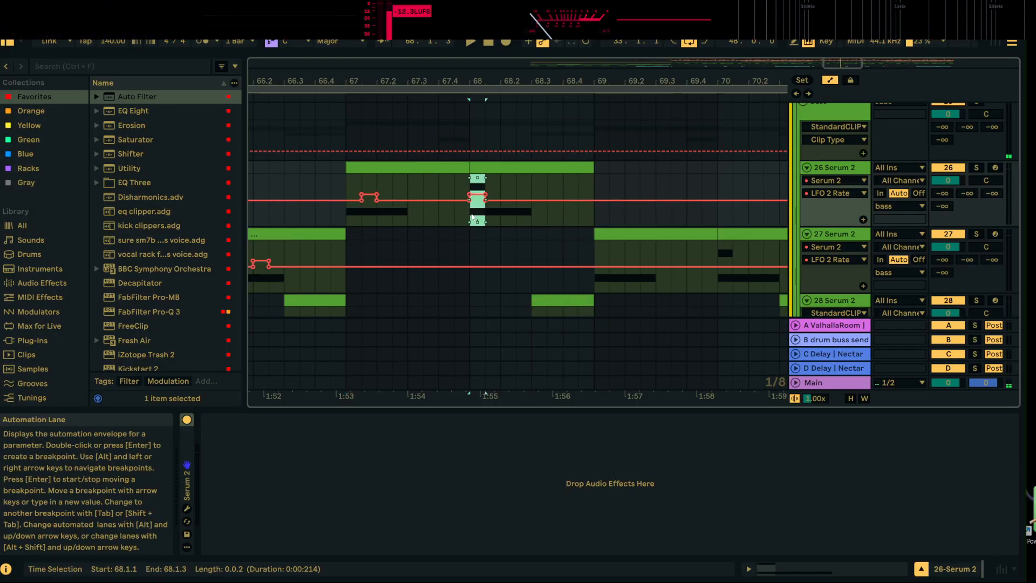
pyautogui.hotkey('ctrl', 'd')
pyautogui.hotkey('ctrl', 'd')
pyautogui.hotkey('ctrl', 'd')
pyautogui.click(472, 214)
pyautogui.press('space')
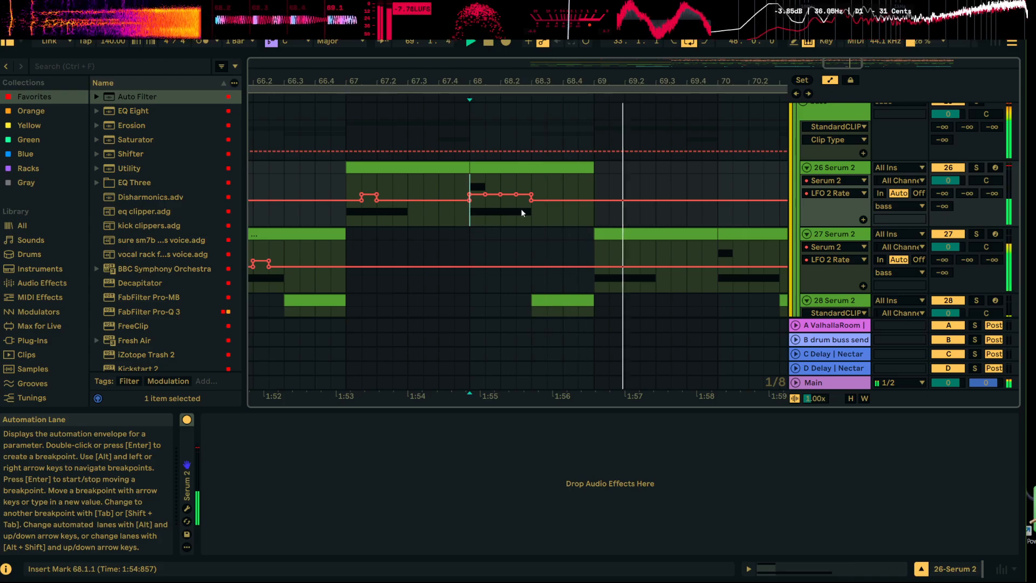
# Replace the raised automation from 68.2.3 to 68.3.1 with a copy of the flat section starting at 68.3.1 and listen from 68.1.1
pyautogui.moveTo(536, 209); pyautogui.dragTo(547, 213)
pyautogui.press('space')
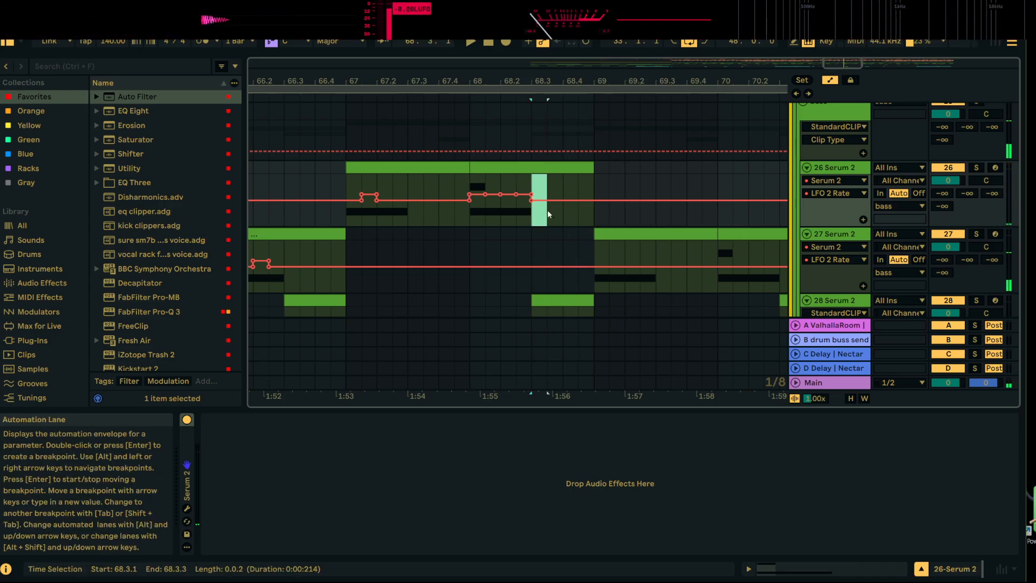
pyautogui.press('Left')
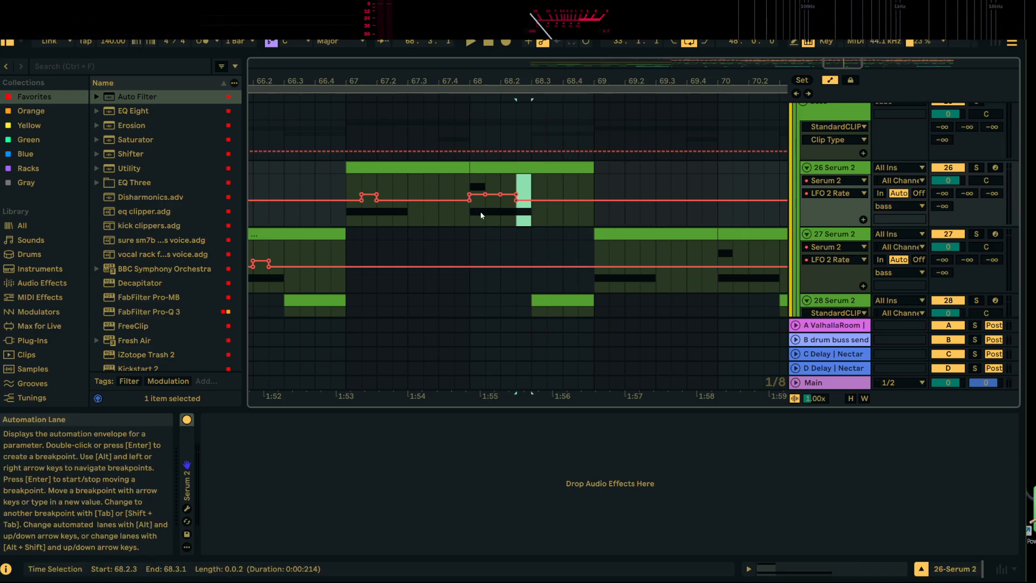
pyautogui.click(473, 221)
pyautogui.press('space')
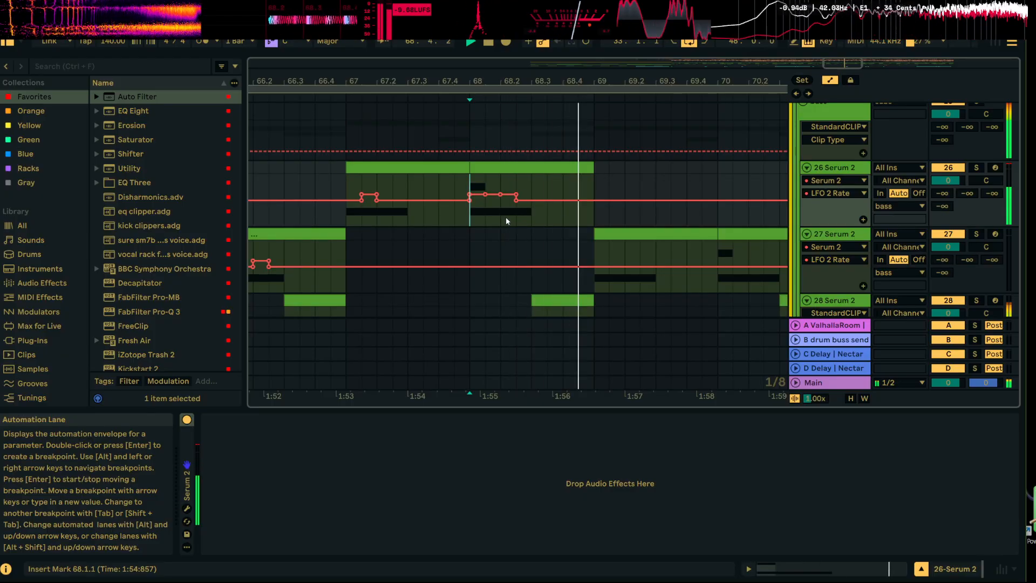
# Remove the upper breakpoint at 68.2.3 so the LFO 2 Rate ramps down from 68.2.1, and listen to the change
pyautogui.press('space')
pyautogui.click(516, 194)
pyautogui.press('space')
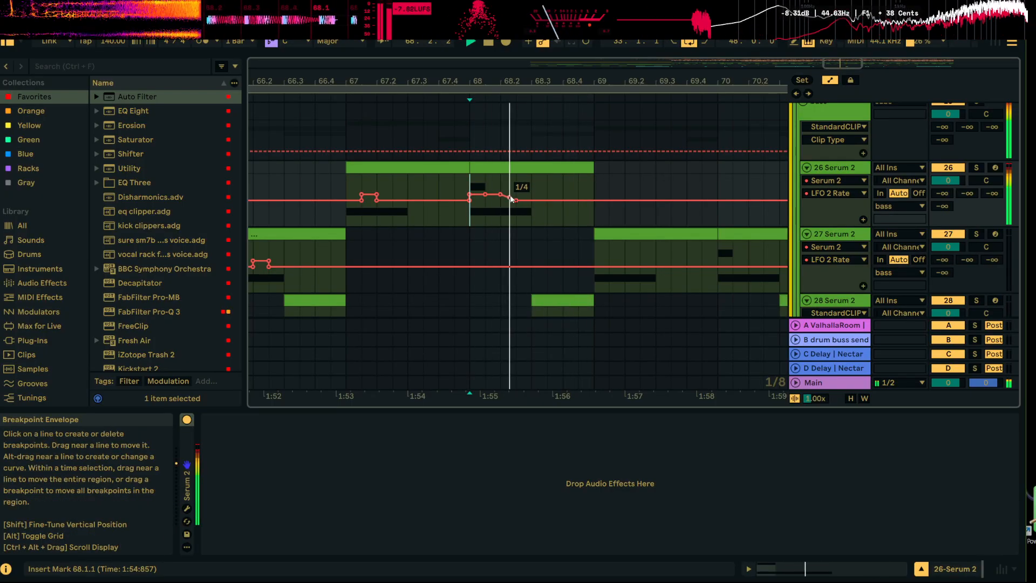
pyautogui.press('space')
pyautogui.press('space')
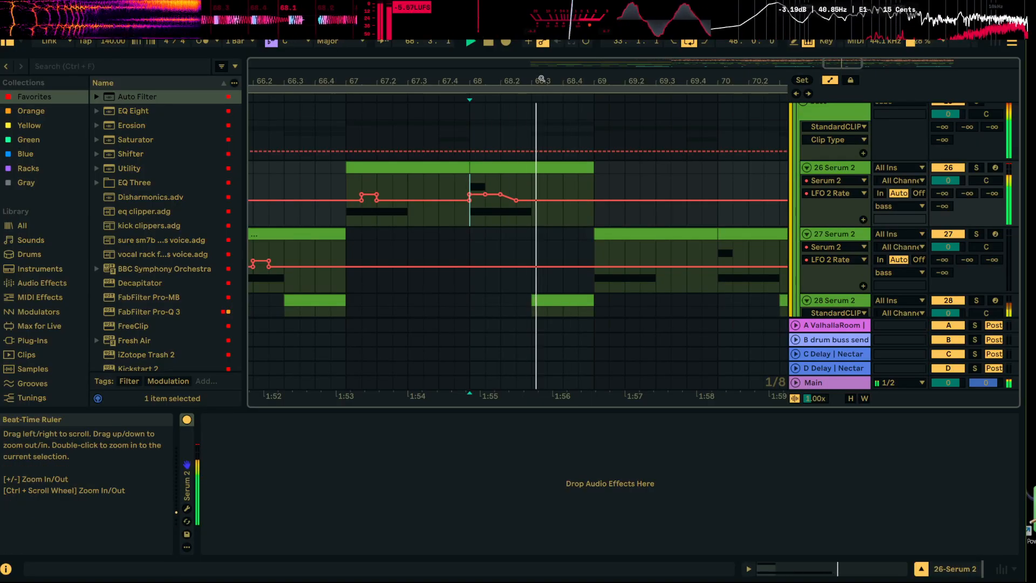
pyautogui.moveTo(542, 79); pyautogui.dragTo(490, 78)
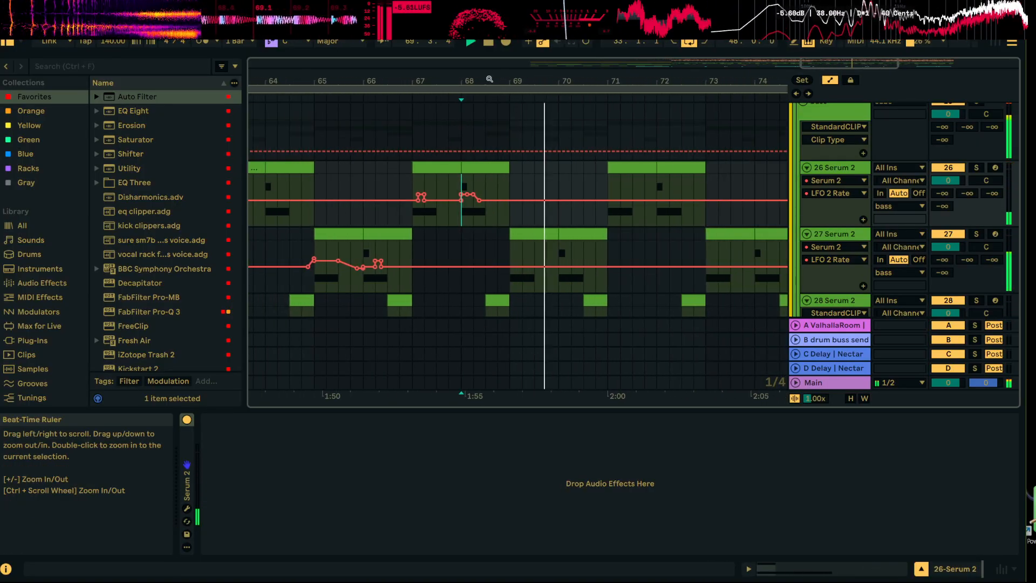
# Try the copied rate automation at 70.4.1 in the Clip Type lane of 28 Serum 2 and flatten it again
pyautogui.scroll(-2, 635, 284)
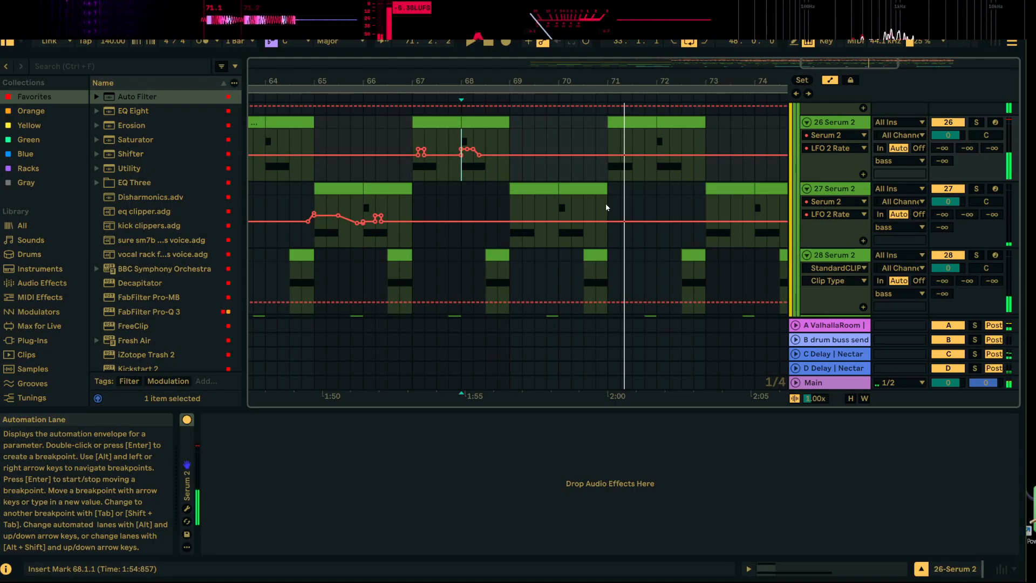
pyautogui.scroll(-2, 595, 245)
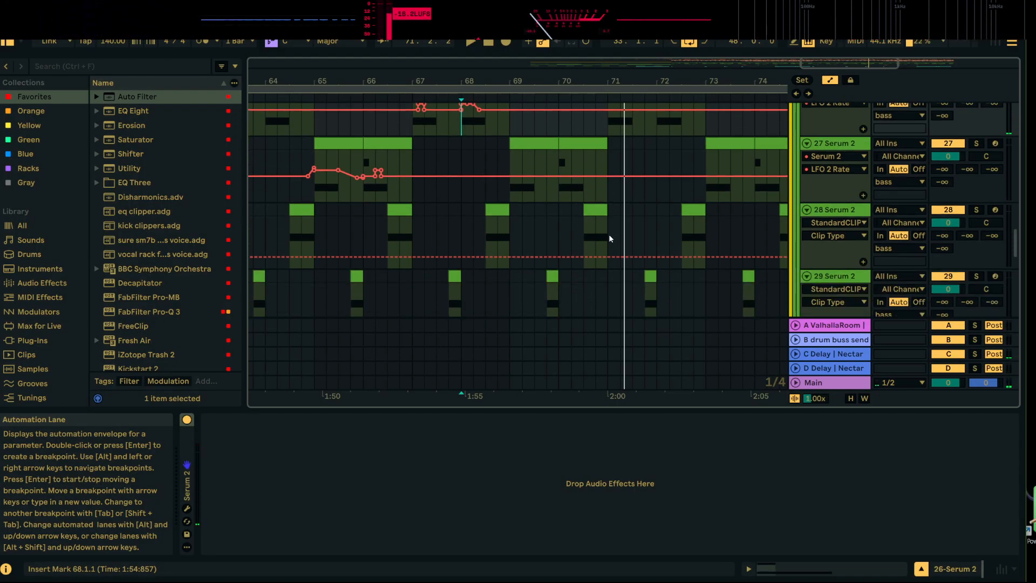
pyautogui.click(596, 240)
pyautogui.press('space')
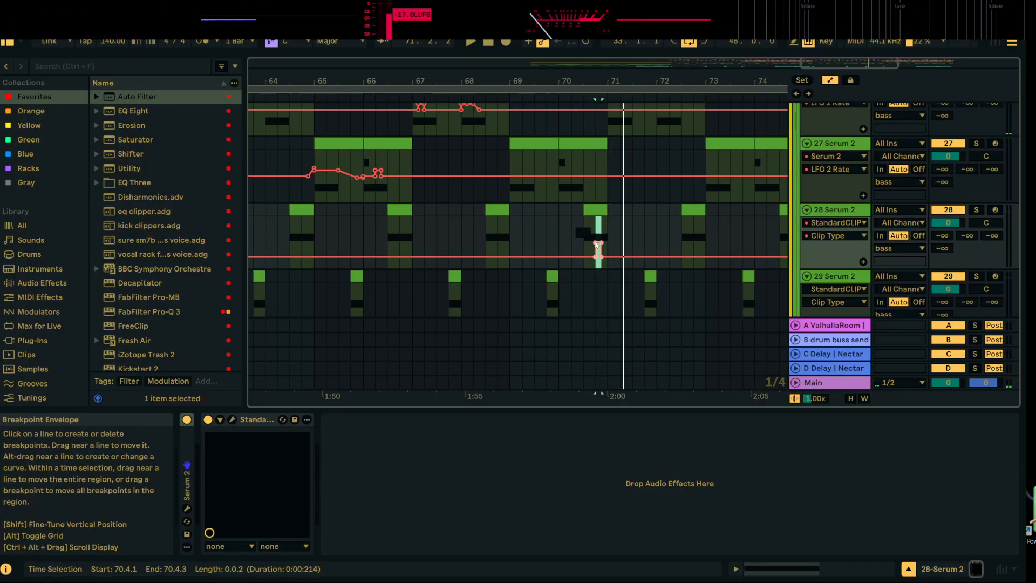
pyautogui.click(596, 244)
pyautogui.click(602, 243)
# Open the Serum 2 plug-in of track 28 and bring its LFO 1 Rate into the track's automation lane
pyautogui.scroll(2, 436, 235)
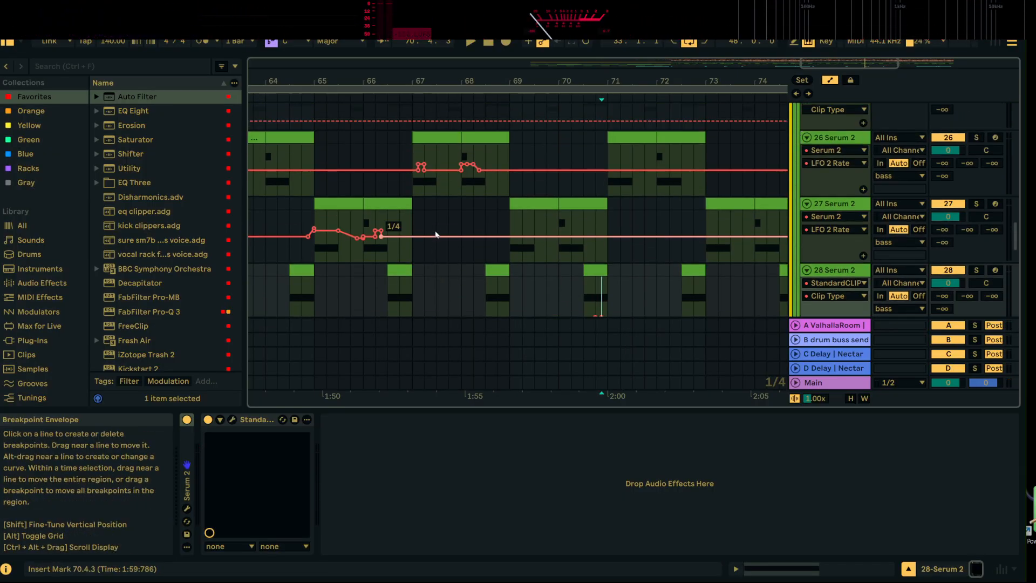
pyautogui.scroll(-2, 436, 235)
pyautogui.click(178, 450)
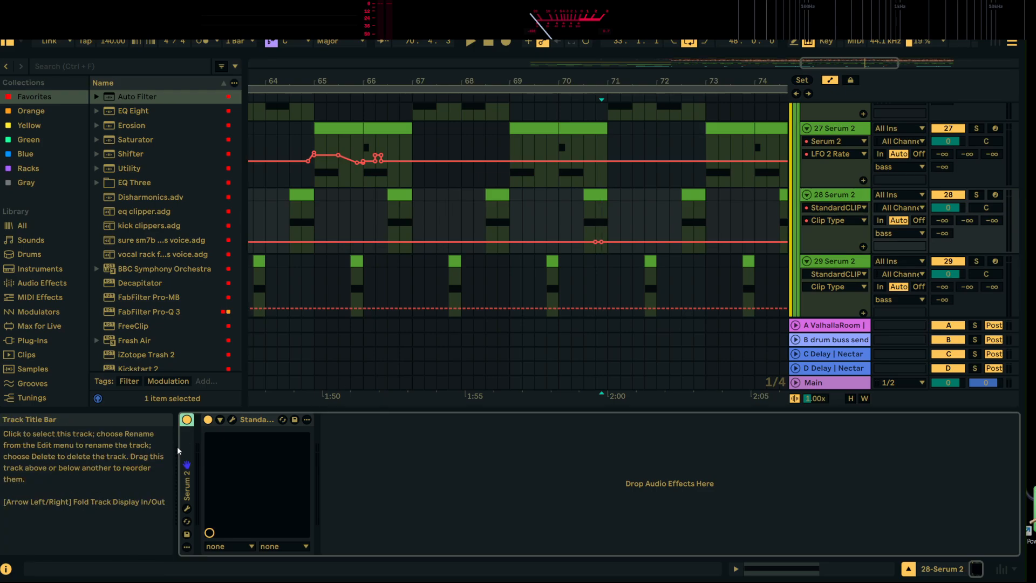
pyautogui.click(187, 508)
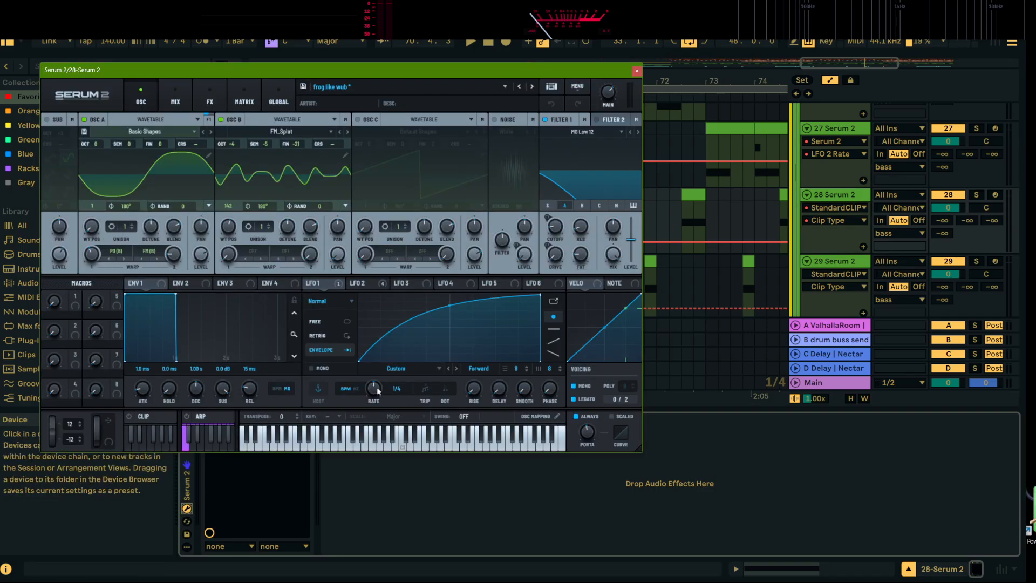
pyautogui.click(638, 70)
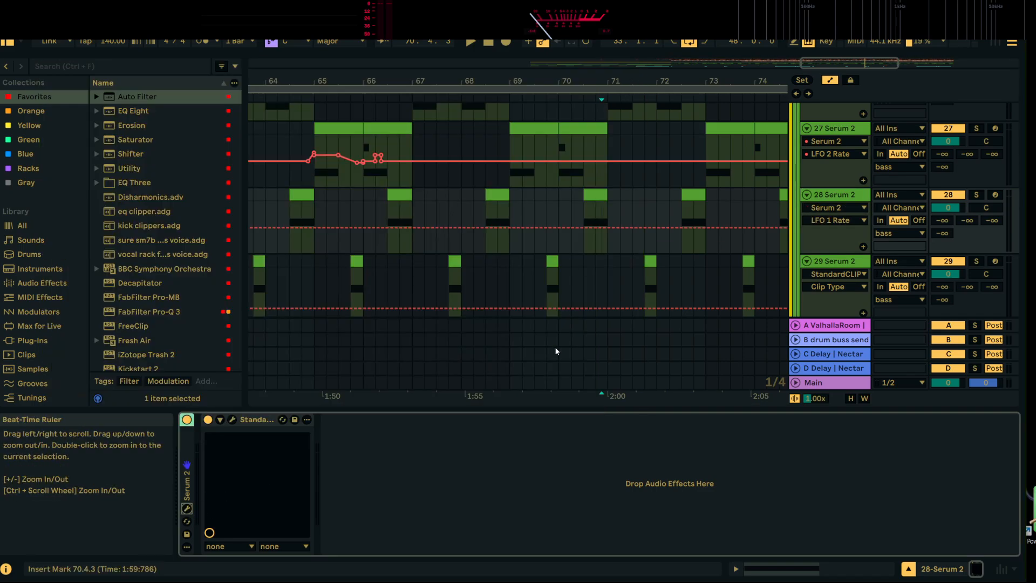
# Copy track 27's raised LFO 2 Rate automation from 65.2.1 to 65.3.1, paste it at 70.4.1 on track 28, and listen
pyautogui.click(601, 213)
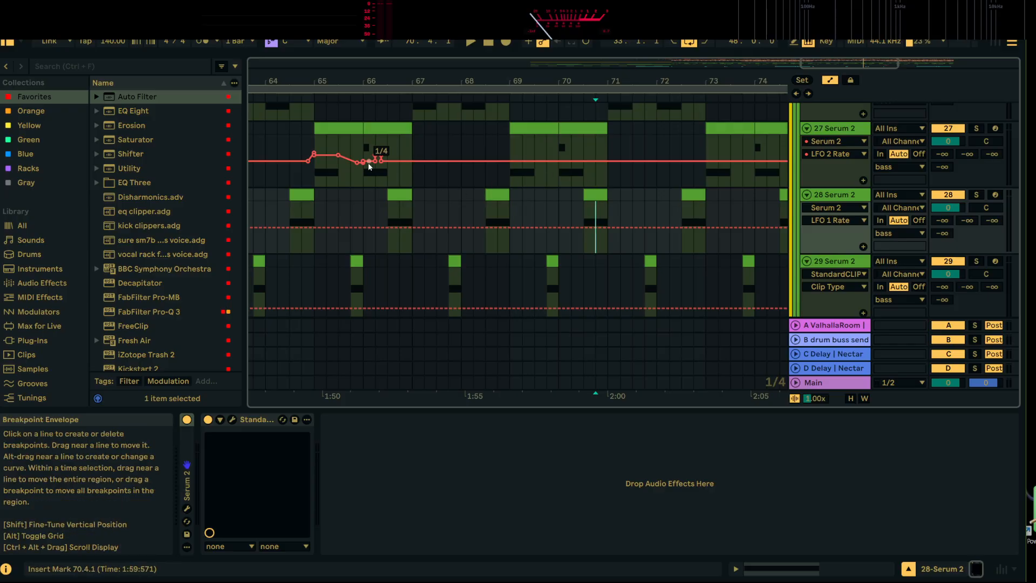
pyautogui.moveTo(332, 171); pyautogui.dragTo(336, 170)
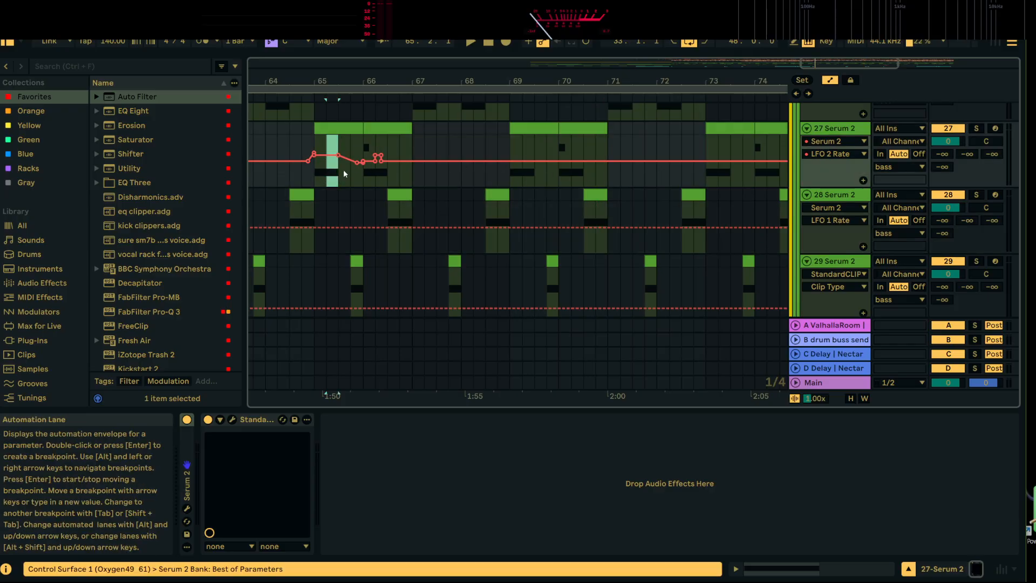
pyautogui.click(596, 216)
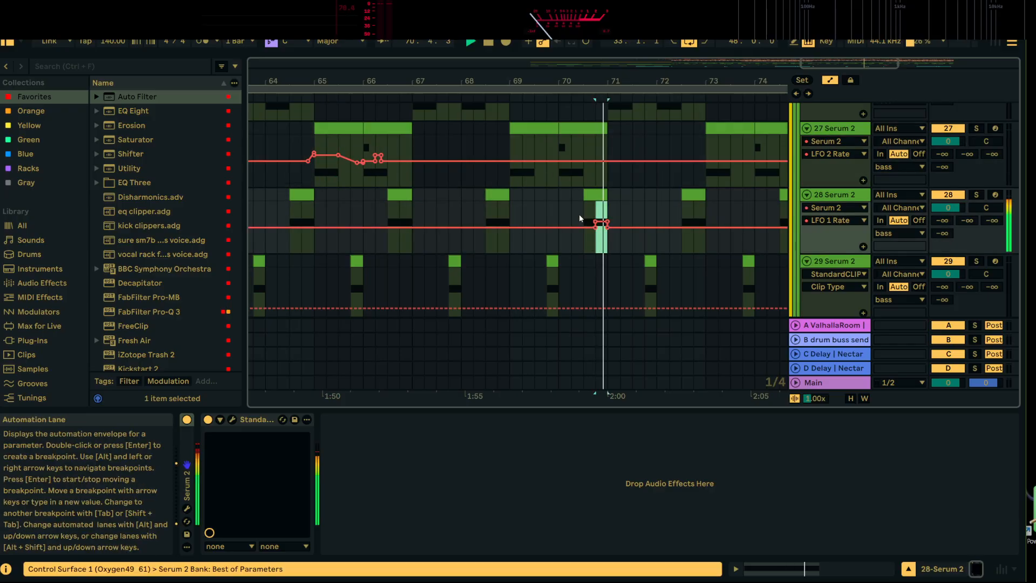
pyautogui.click(583, 219)
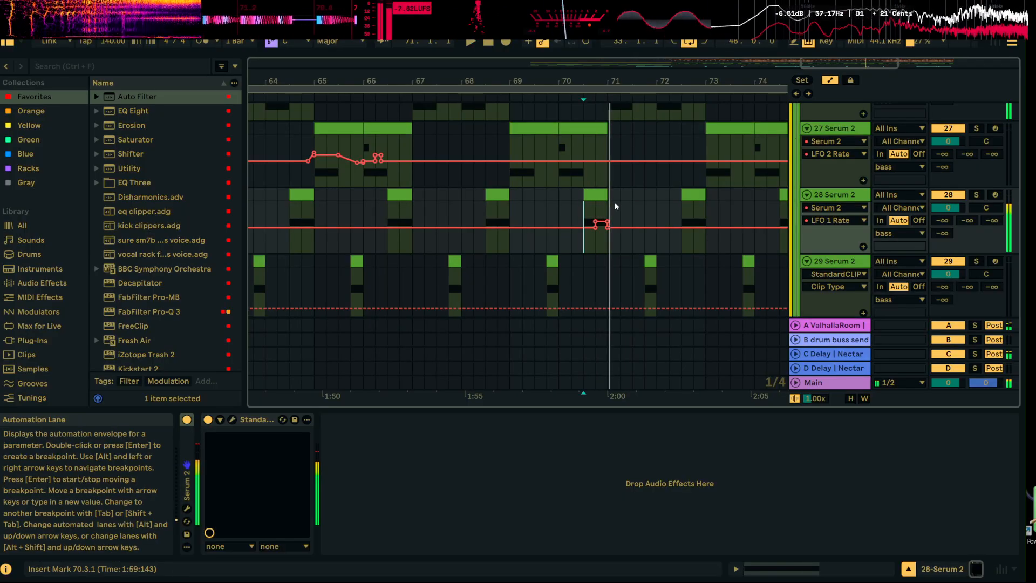
# Undo the paste at 70.4.1, raise track 28's LFO 1 Rate from 70.3.1 to 70.4.1 instead, and listen
pyautogui.press('space')
pyautogui.hotkey('ctrl', 'z')
pyautogui.click(587, 216)
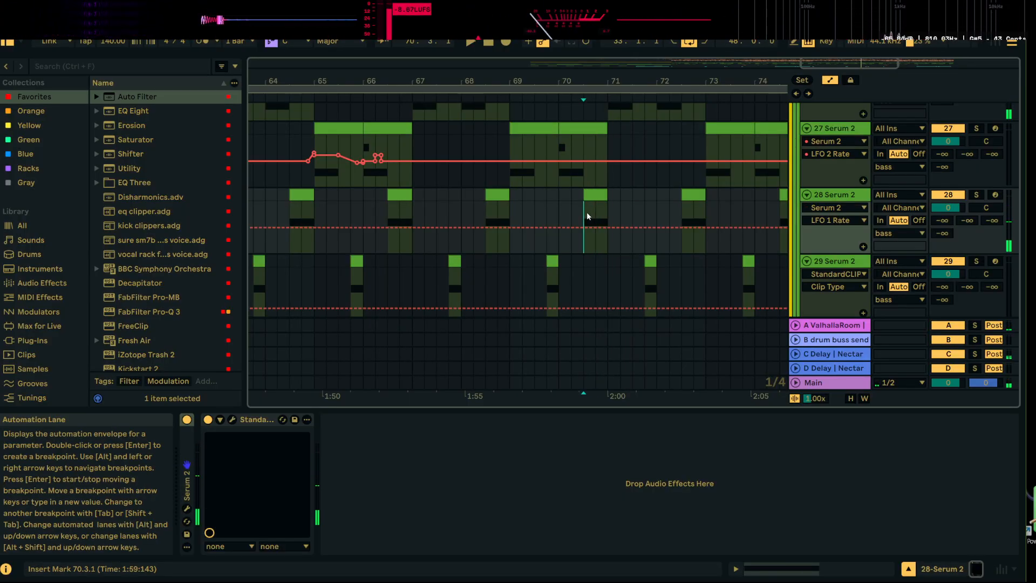
pyautogui.moveTo(588, 215); pyautogui.dragTo(595, 218)
pyautogui.moveTo(590, 227); pyautogui.dragTo(590, 221)
pyautogui.press('space')
pyautogui.press('space')
pyautogui.press('space')
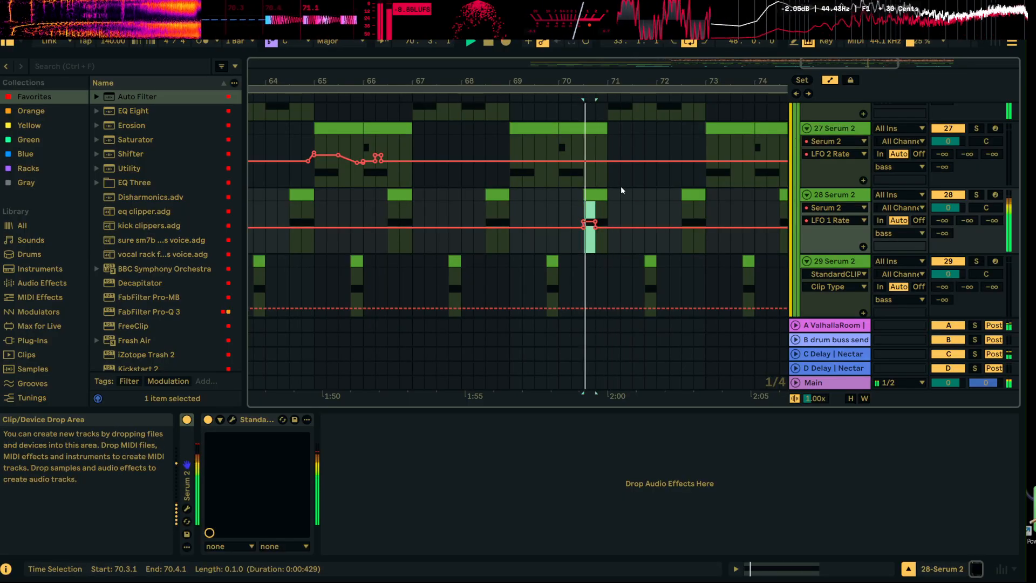
# Solo track 28, extend its raised LFO 1 Rate automation to 71.1.1 and listen from 70.3.1
pyautogui.click(976, 194)
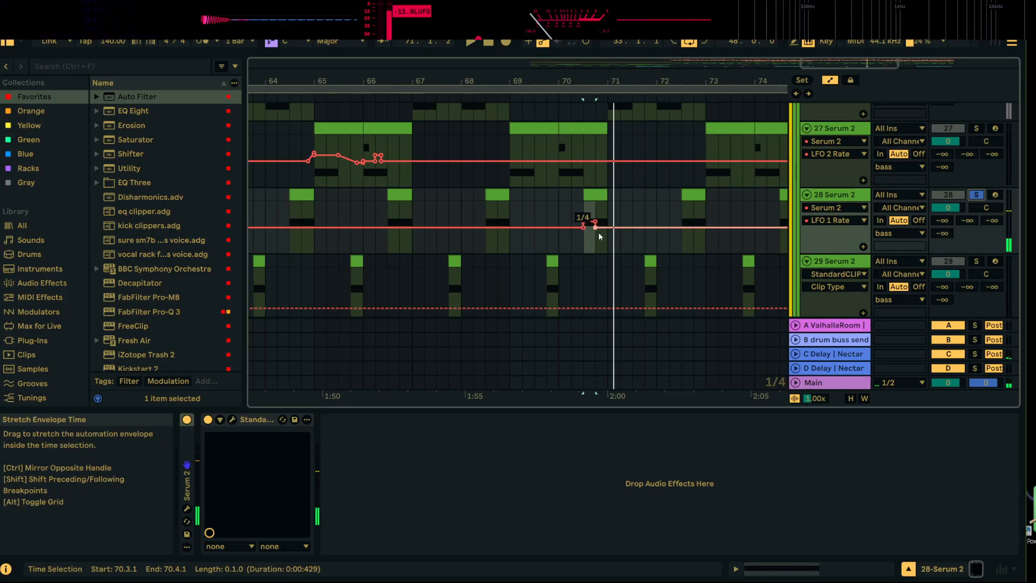
pyautogui.press('space')
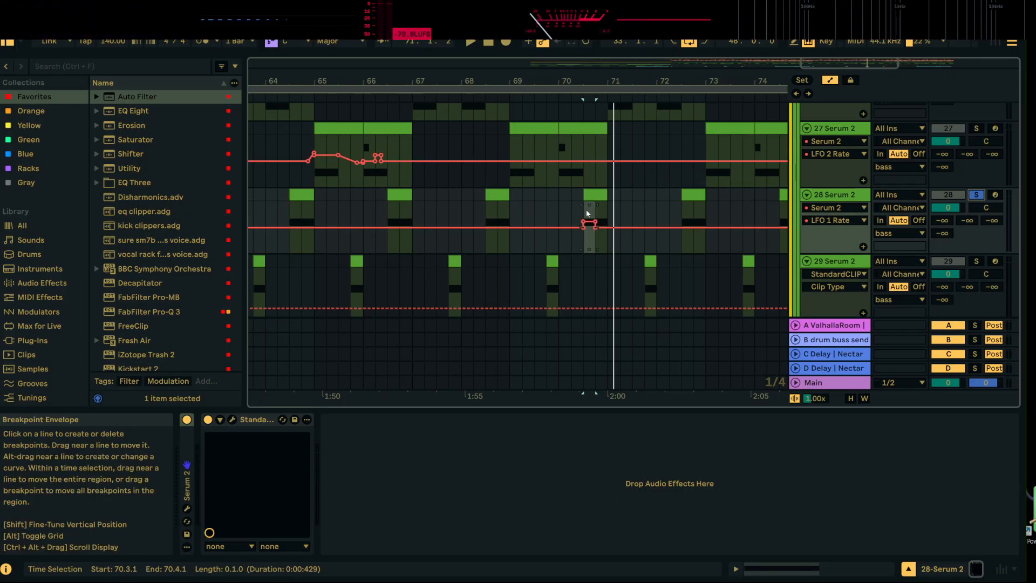
pyautogui.click(594, 227)
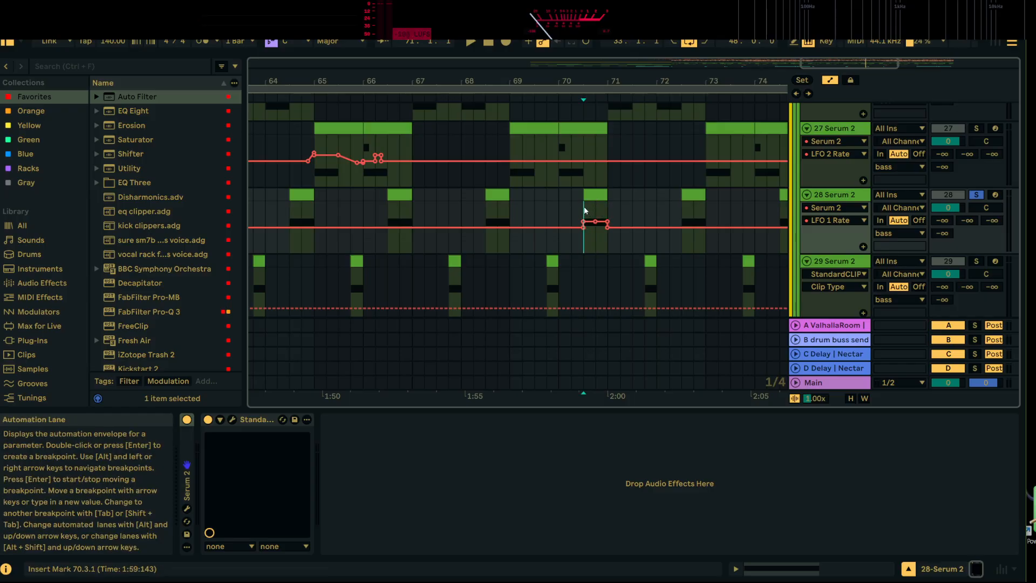
pyautogui.press('space')
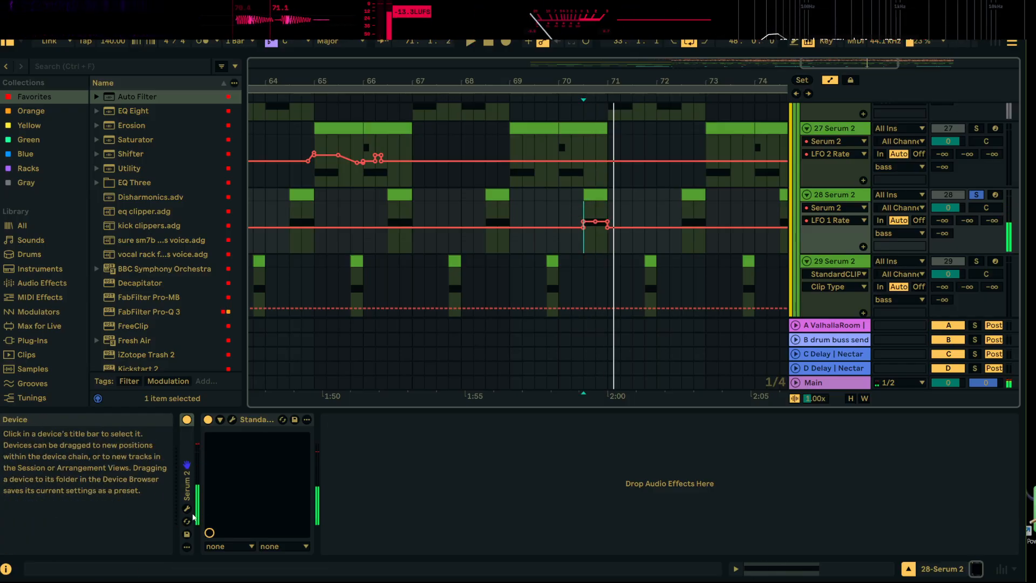
# Bring LFO 2 Rate of 28 Serum 2 into the automation lane, paste the copied automation at 70.3.1 and listen
pyautogui.click(187, 508)
pyautogui.click(369, 284)
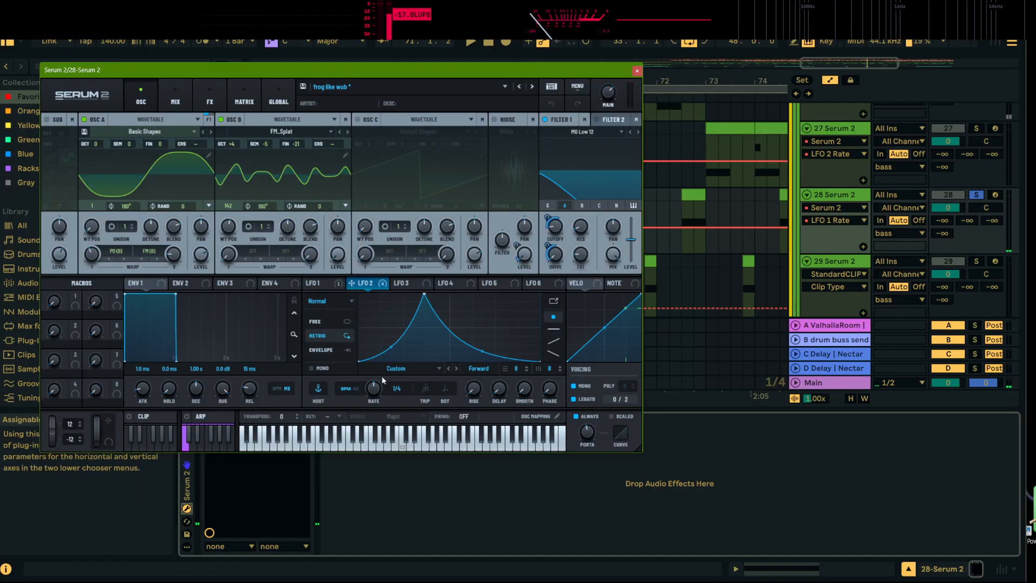
pyautogui.click(637, 71)
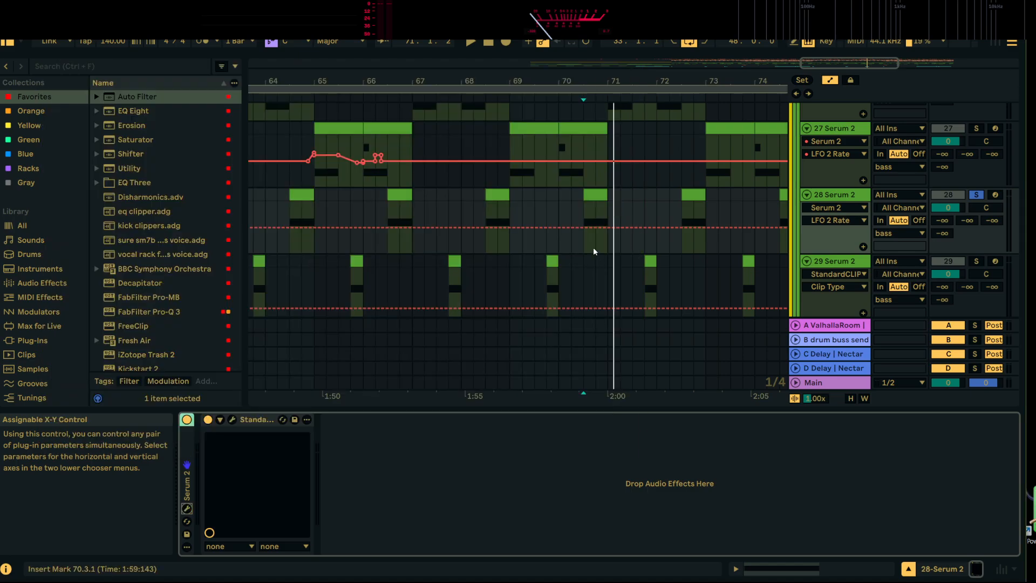
pyautogui.click(584, 212)
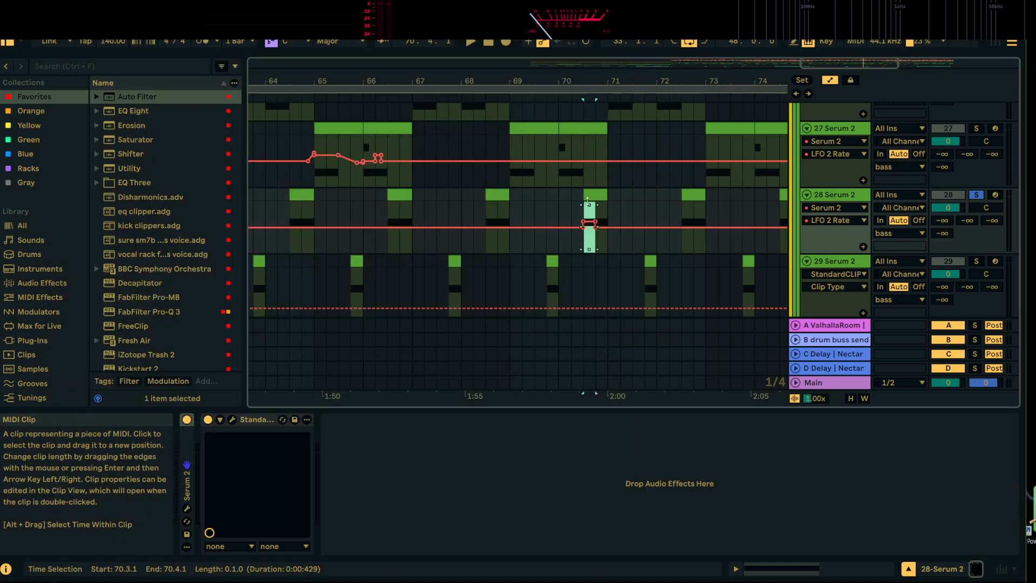
pyautogui.press('space')
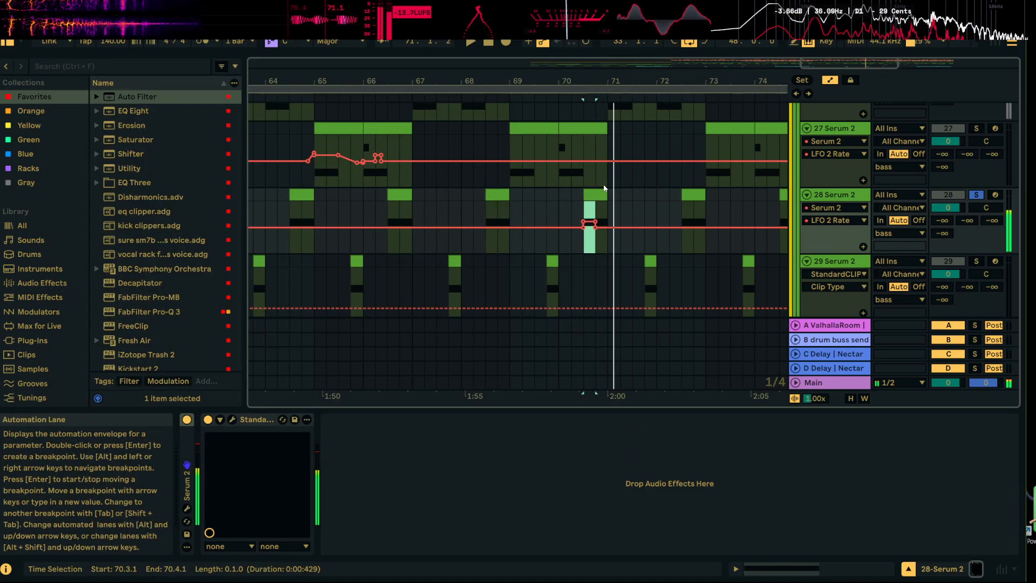
# Switch the automation lane of 28 Serum 2 to the Serum 2 Pitch Bend parameter
pyautogui.click(848, 221)
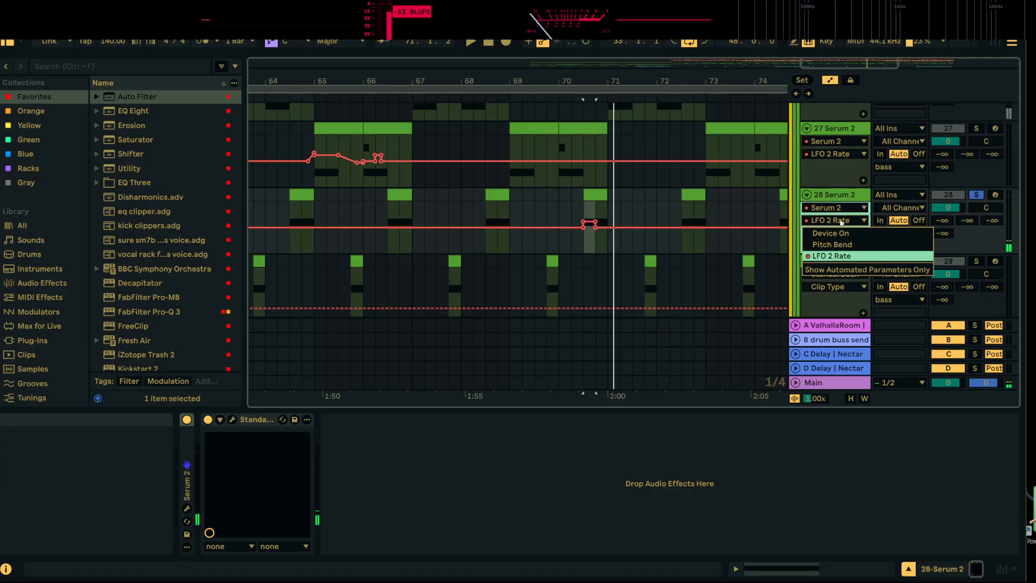
pyautogui.click(847, 209)
pyautogui.click(847, 209)
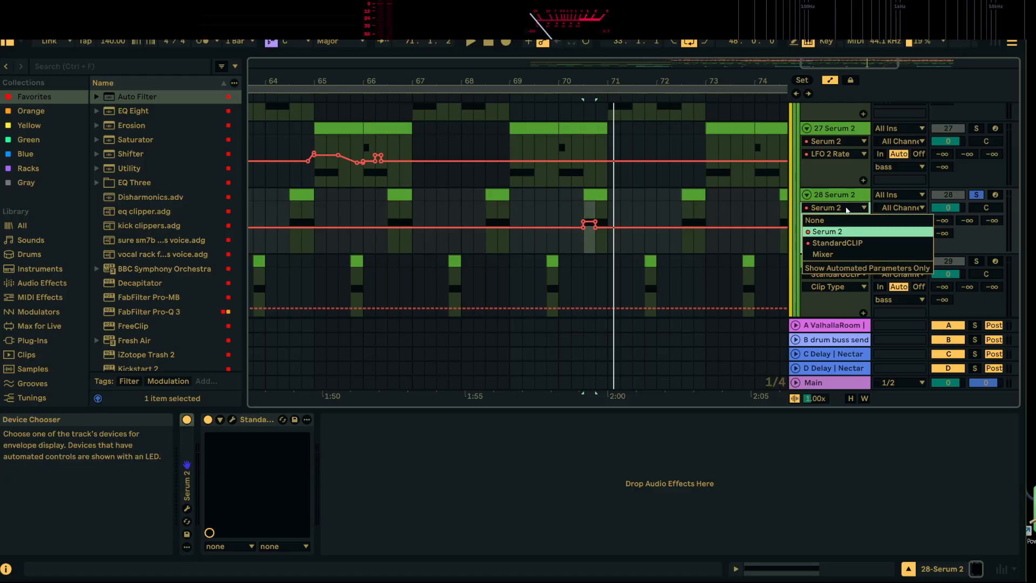
pyautogui.click(845, 231)
pyautogui.click(845, 219)
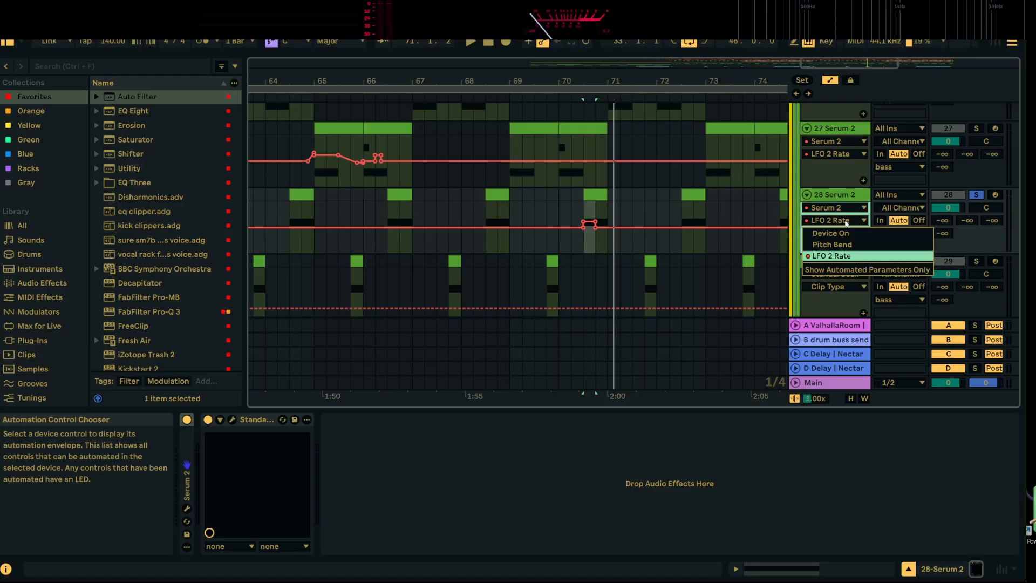
pyautogui.click(850, 248)
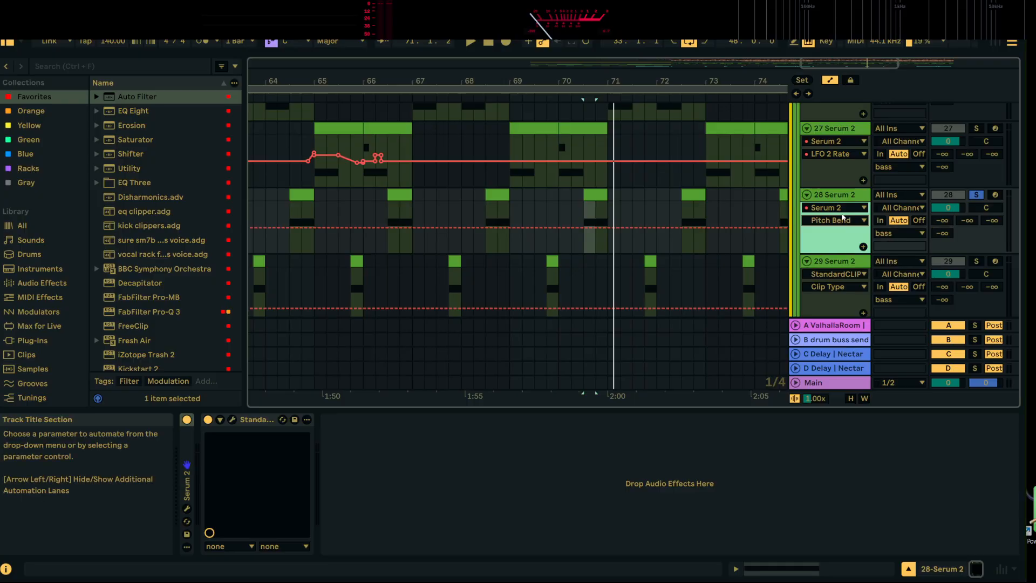
pyautogui.click(844, 221)
pyautogui.click(848, 194)
# Listen to track 28 from 70.3.1, turn its solo off and listen again with the full mix
pyautogui.press('space')
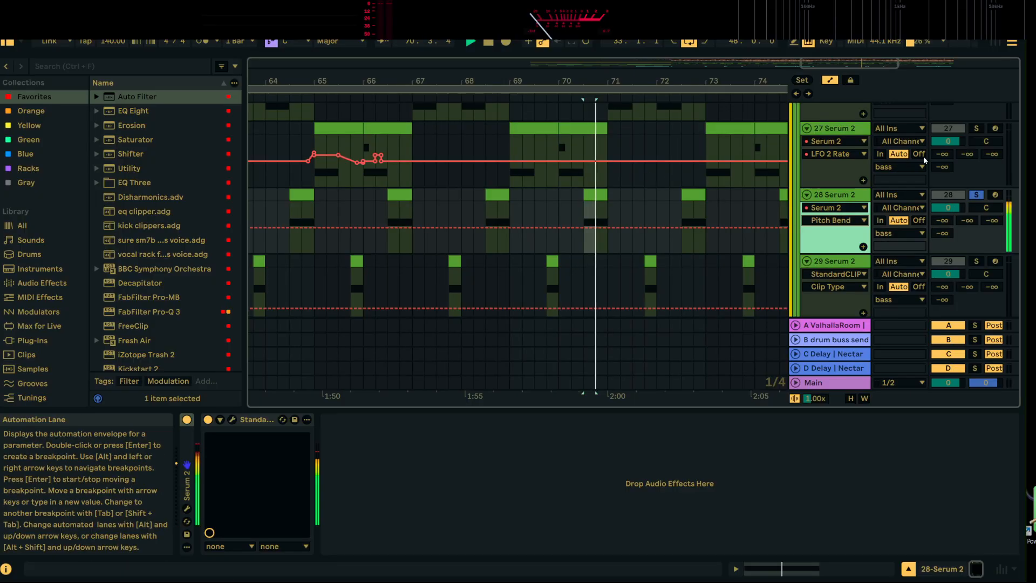
pyautogui.click(976, 195)
pyautogui.press('space')
pyautogui.press('space')
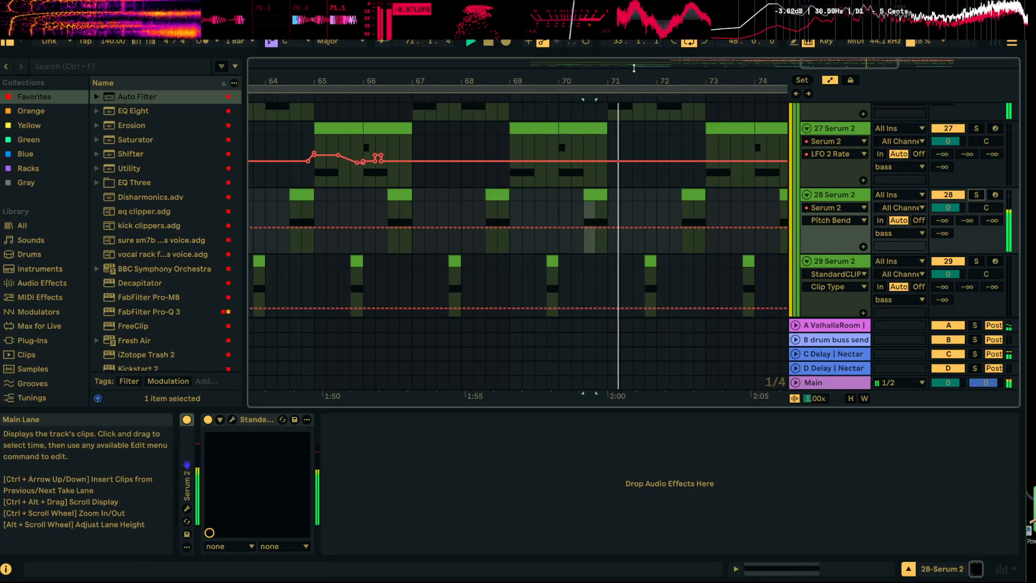
pyautogui.press('space')
# Listen to the repeated drop from 65.1.1
pyautogui.moveTo(637, 82); pyautogui.dragTo(631, 59)
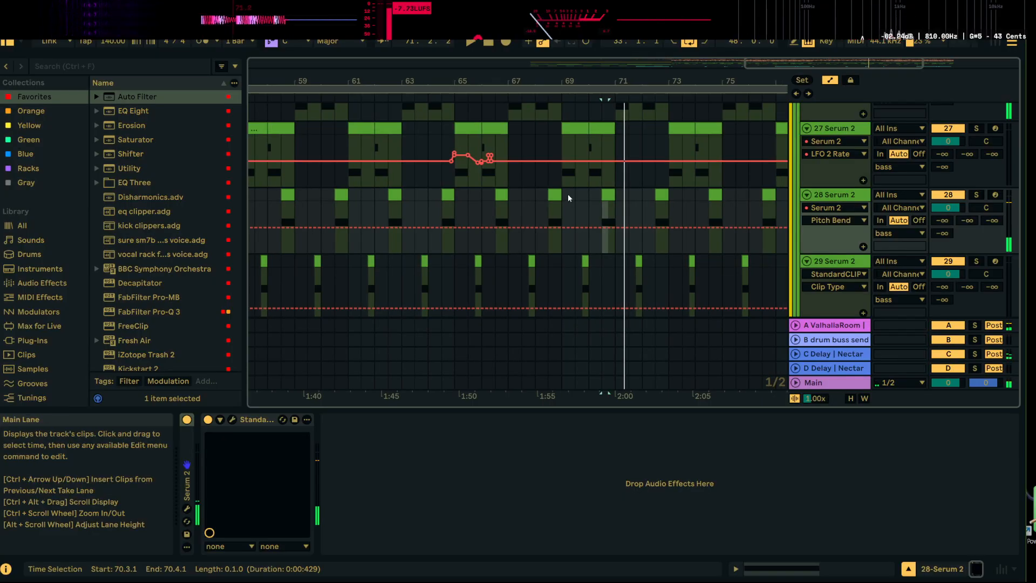
pyautogui.click(464, 181)
pyautogui.press('space')
pyautogui.scroll(2, 548, 212)
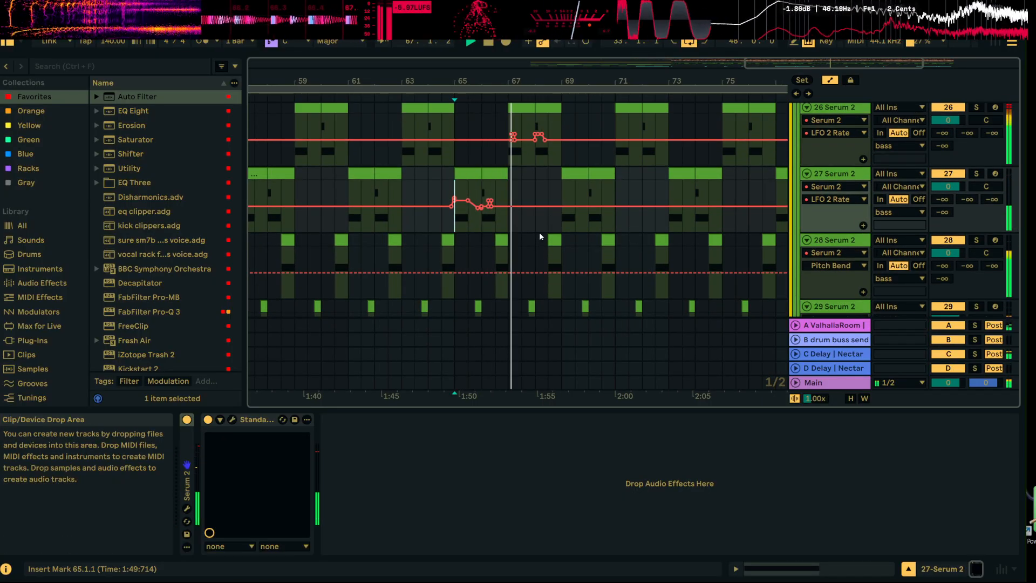
# Flatten the raised LFO 2 Rate automation from 67.1.3 to 67.2.1 on 26 Serum 2 and listen from 67.1.3
pyautogui.moveTo(522, 81); pyautogui.dragTo(521, 113)
pyautogui.press('space')
pyautogui.click(486, 135)
pyautogui.click(501, 131)
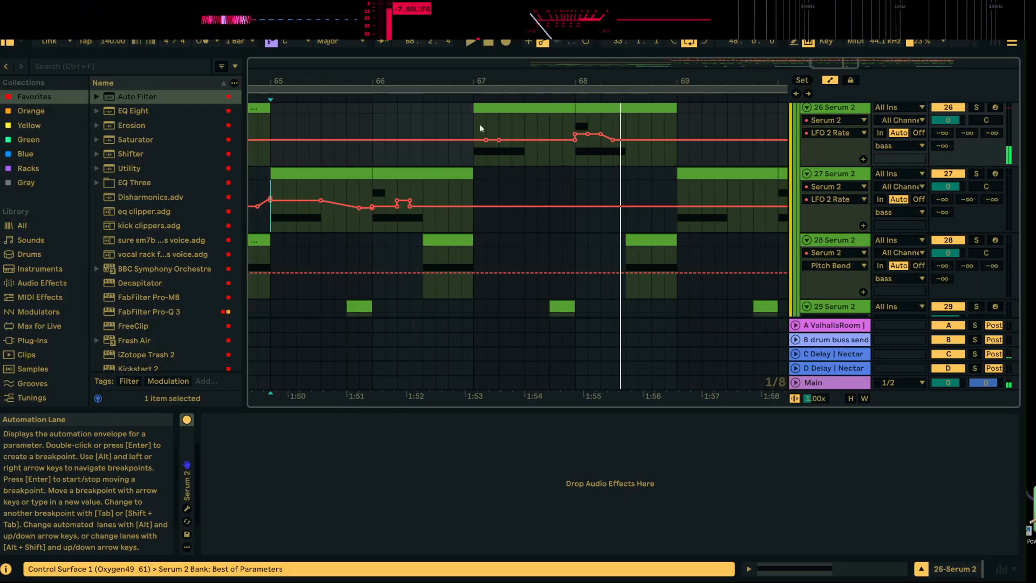
pyautogui.click(480, 125)
pyautogui.press('space')
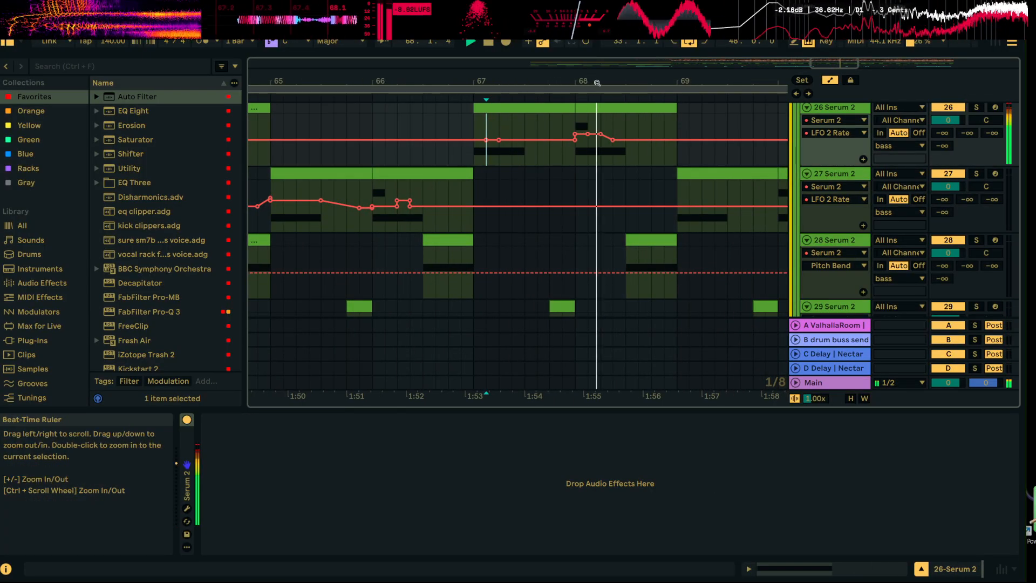
pyautogui.moveTo(673, 75); pyautogui.dragTo(446, 45)
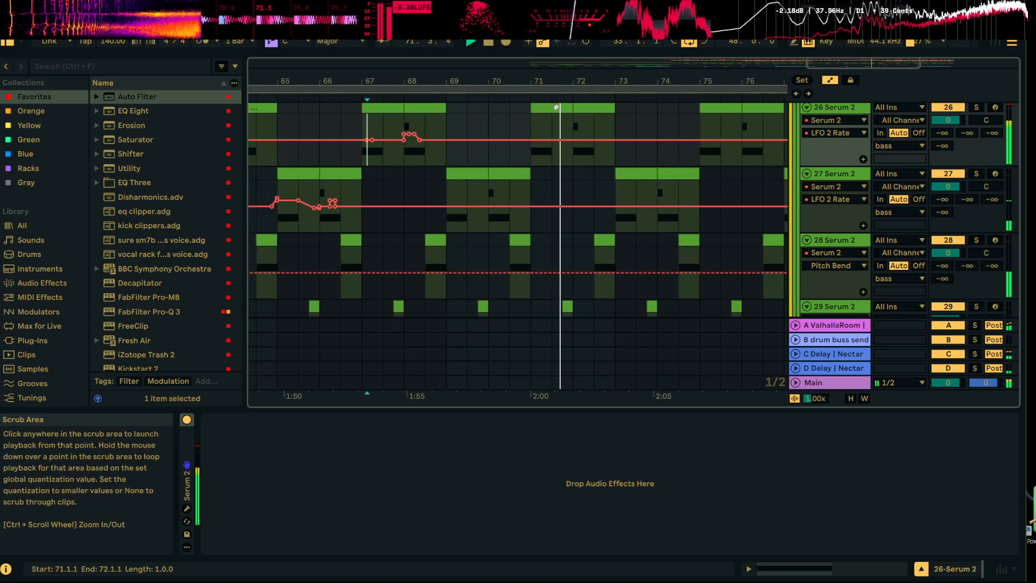
pyautogui.moveTo(603, 83); pyautogui.dragTo(518, 87)
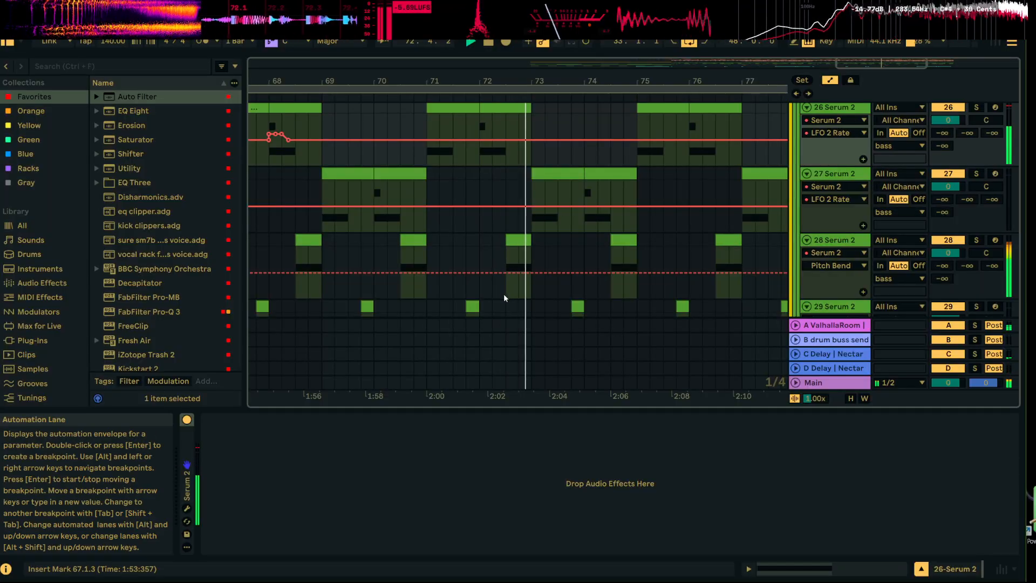
# Paste the copied automation at 74.3.1 in the Pitch Bend lane of 28 Serum 2 and listen
pyautogui.click(611, 260)
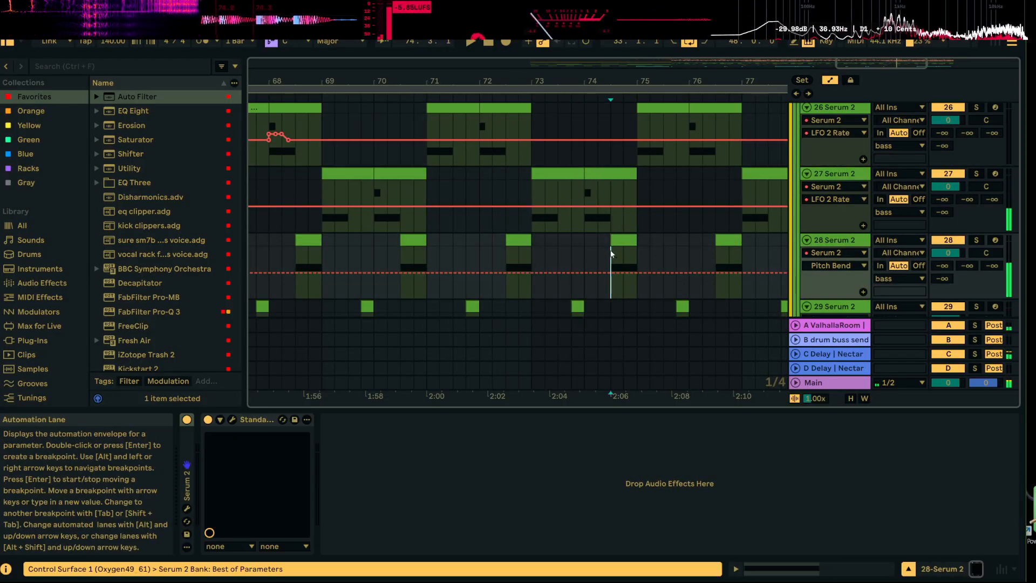
pyautogui.hotkey('ctrl', 'v')
pyautogui.press('space')
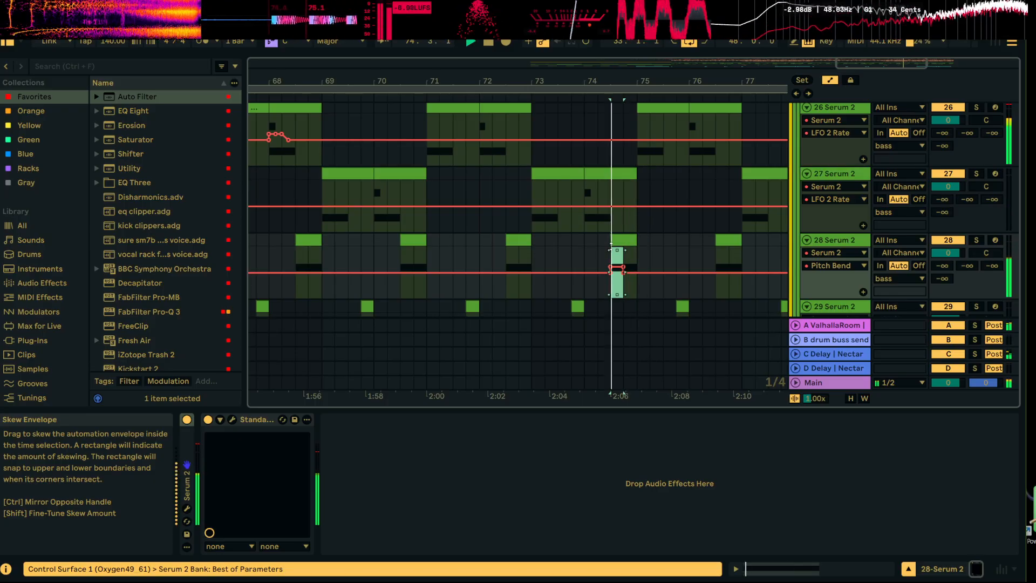
# Listen to 28 Serum 2 in solo, turn its solo off and keep Pitch Bend as its displayed automation parameter
pyautogui.click(977, 240)
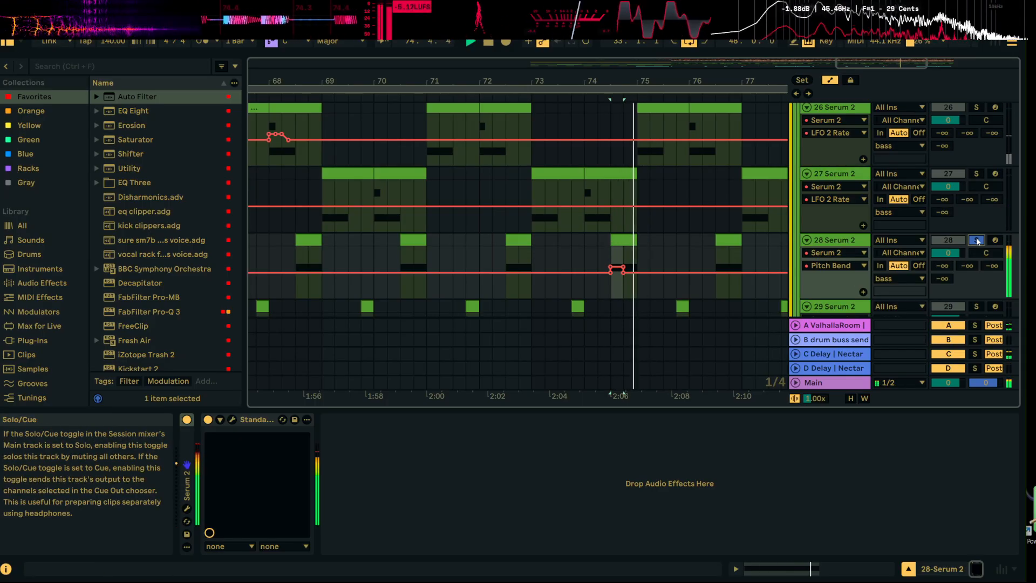
pyautogui.click(977, 240)
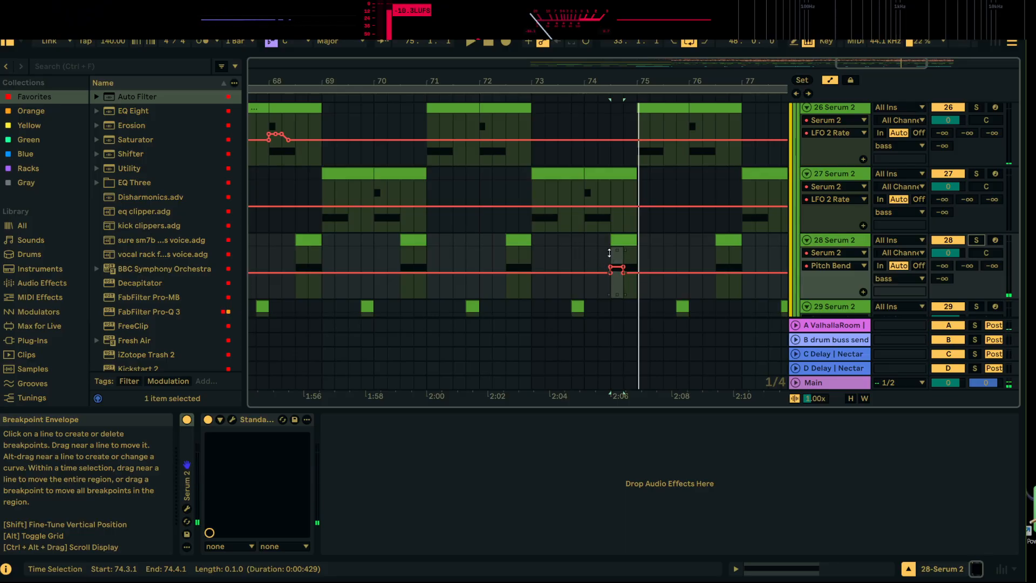
pyautogui.click(836, 266)
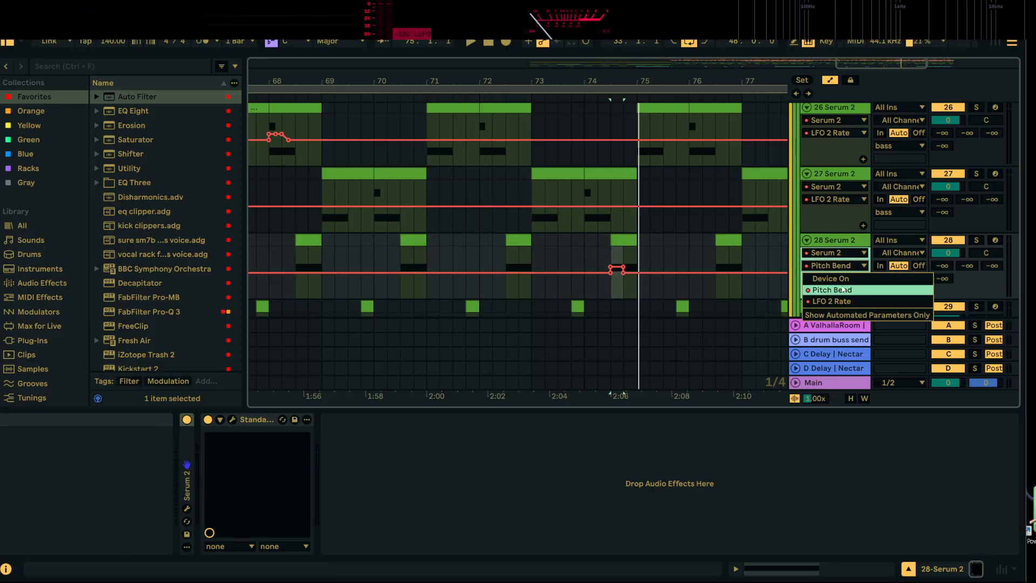
pyautogui.click(843, 290)
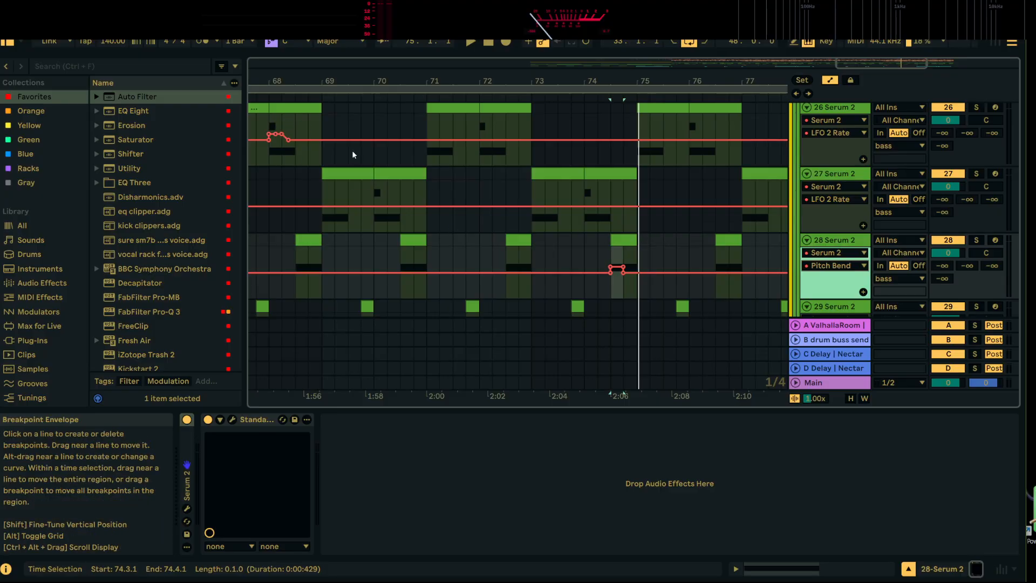
# Copy the LFO 2 Rate automation of 27 Serum 2 from 65.1.1 to 65.3.1 to 74.3.1 in the LFO 2 Rate lane of 28 Serum 2 and listen
pyautogui.moveTo(311, 82); pyautogui.dragTo(393, 49)
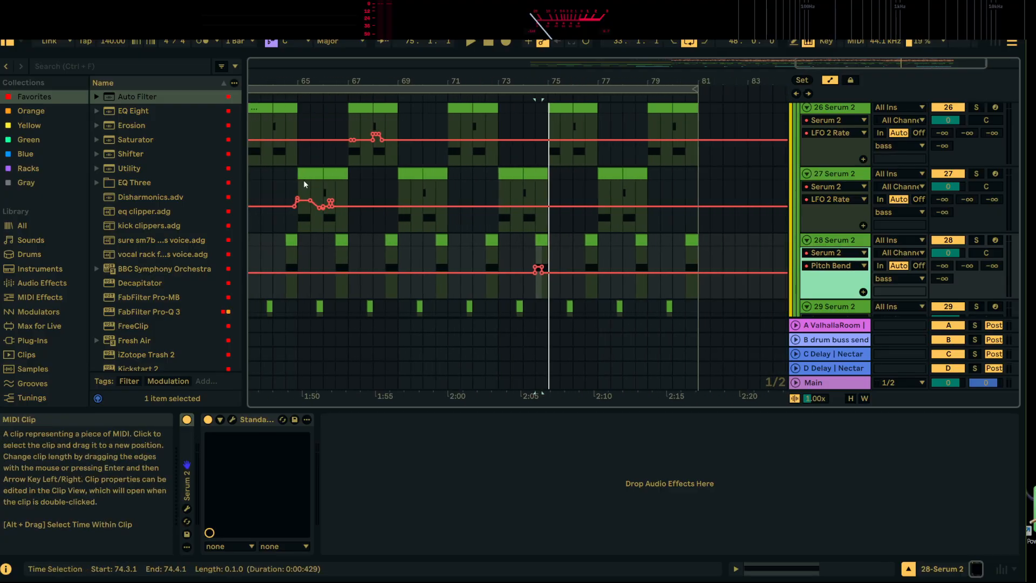
pyautogui.scroll(3, 298, 187)
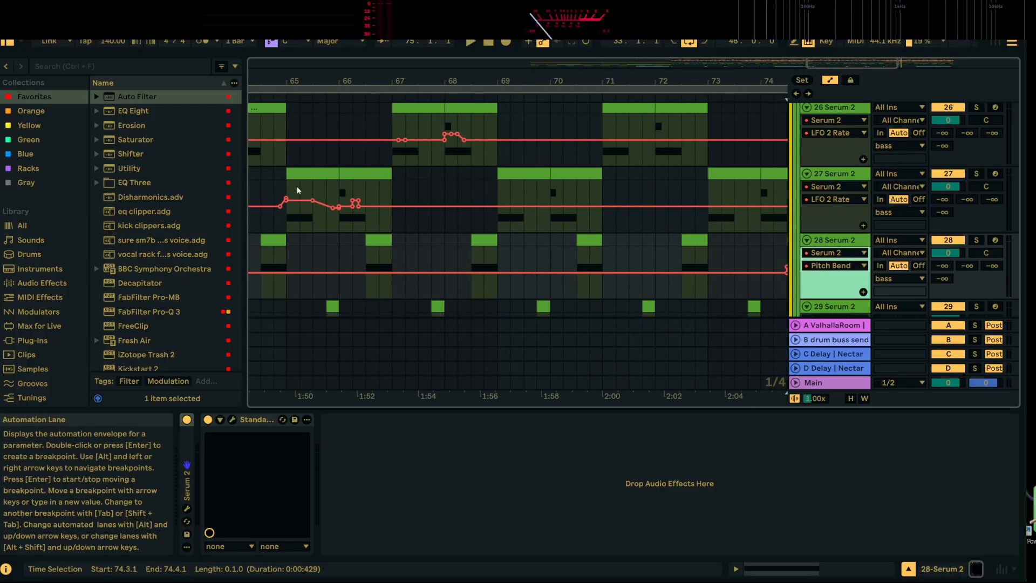
pyautogui.moveTo(297, 188); pyautogui.dragTo(319, 189)
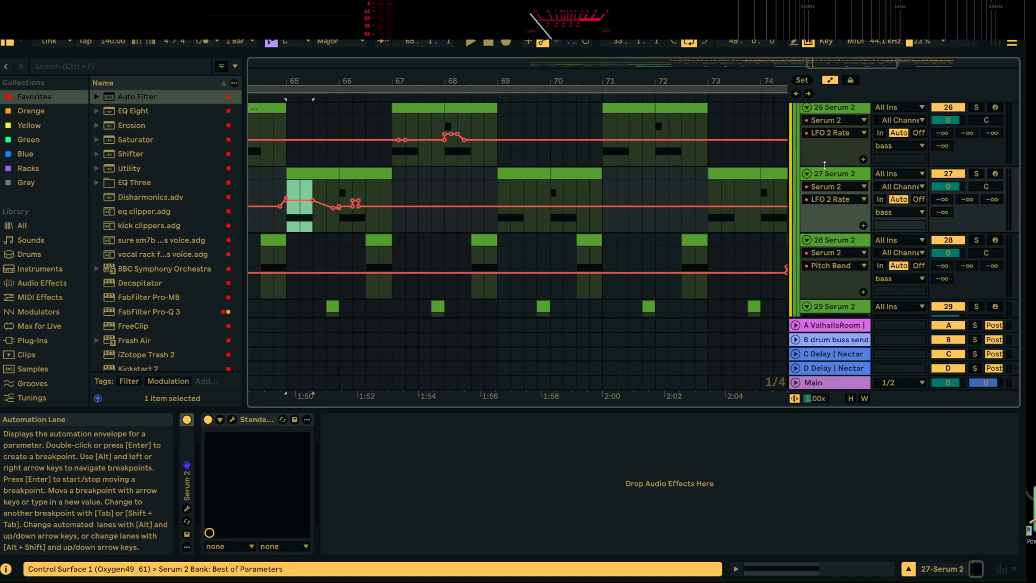
pyautogui.moveTo(761, 82); pyautogui.dragTo(488, 83)
pyautogui.click(844, 266)
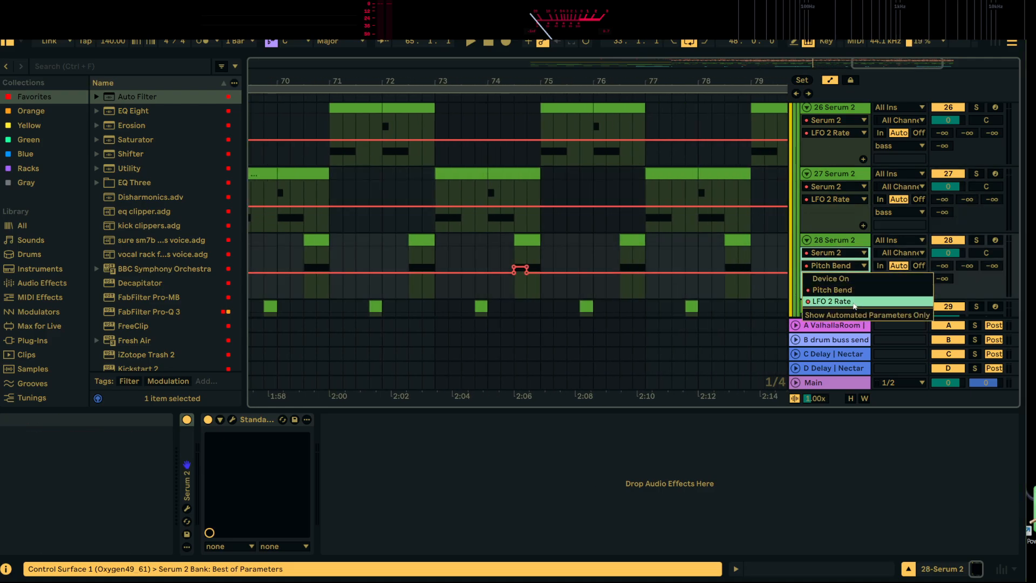
pyautogui.click(855, 306)
pyautogui.click(516, 253)
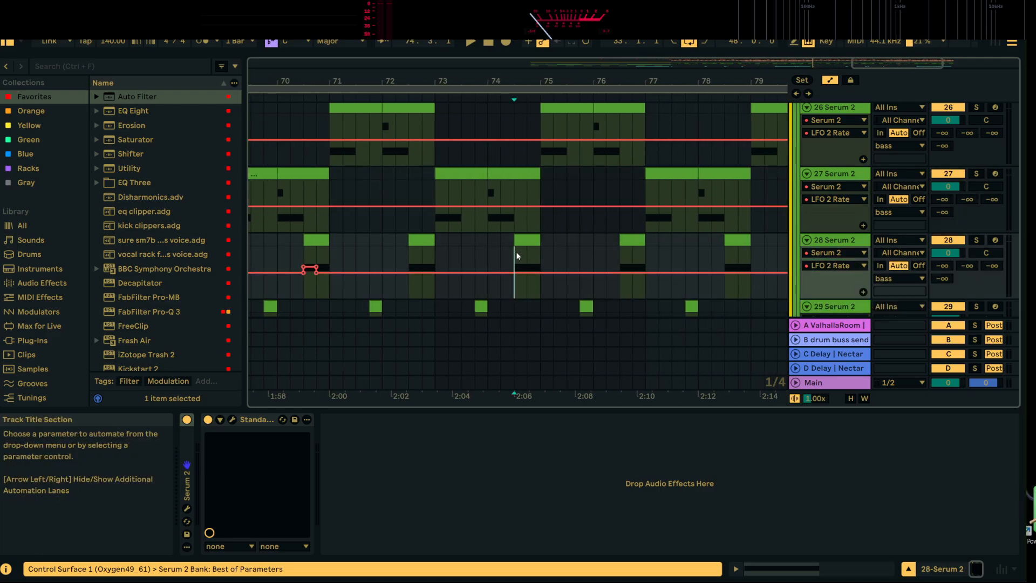
pyautogui.hotkey('ctrl', 'v')
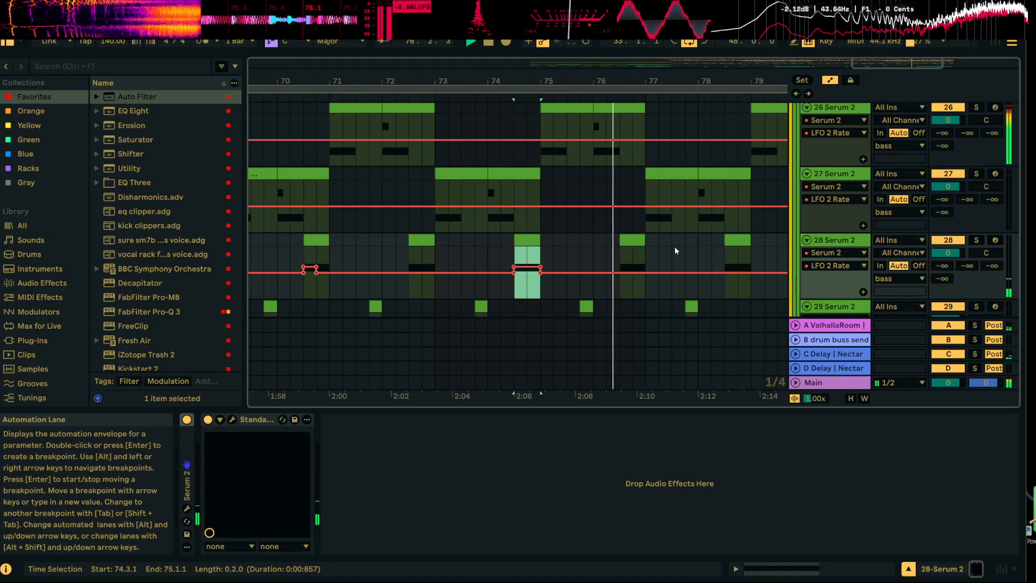
pyautogui.press('space')
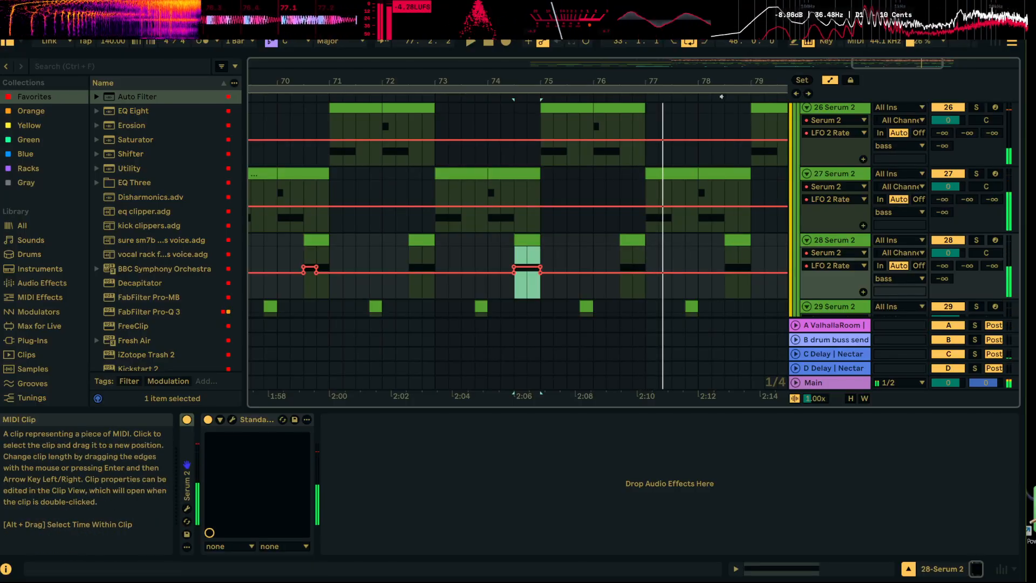
# Try duplicating the LFO 2 Rate automation of 26 Serum 2 from 65.1.1 to 71.1.1 and from 65.1.1 to 75.1.1, undoing each
pyautogui.moveTo(701, 81); pyautogui.dragTo(690, 102)
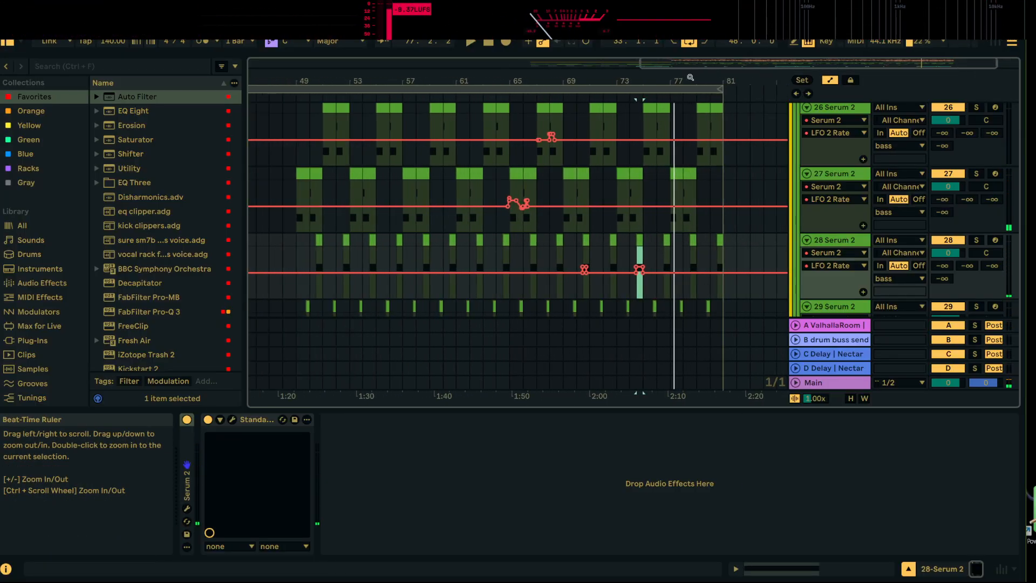
pyautogui.scroll(2, 780, 210)
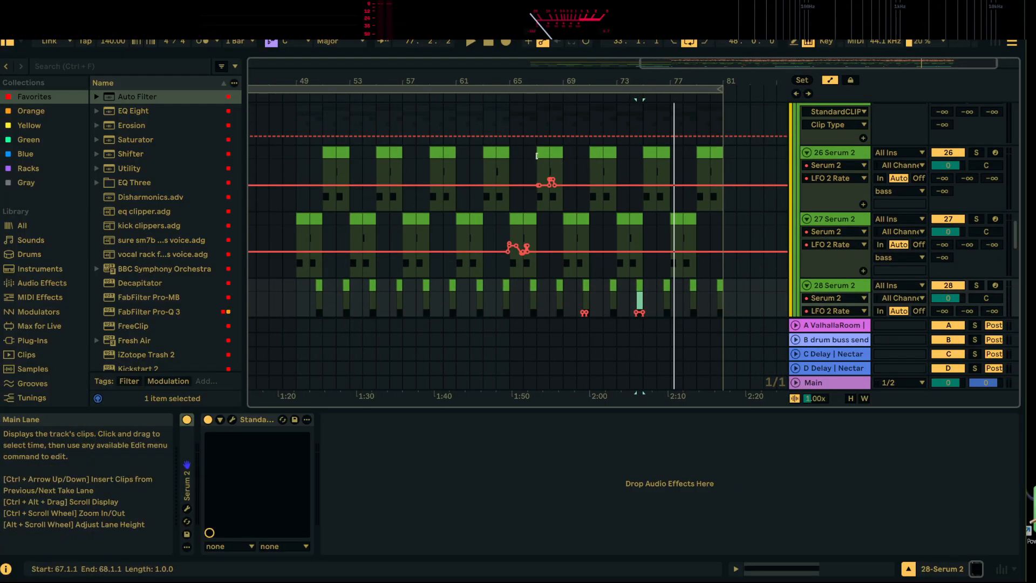
pyautogui.scroll(-2, 561, 171)
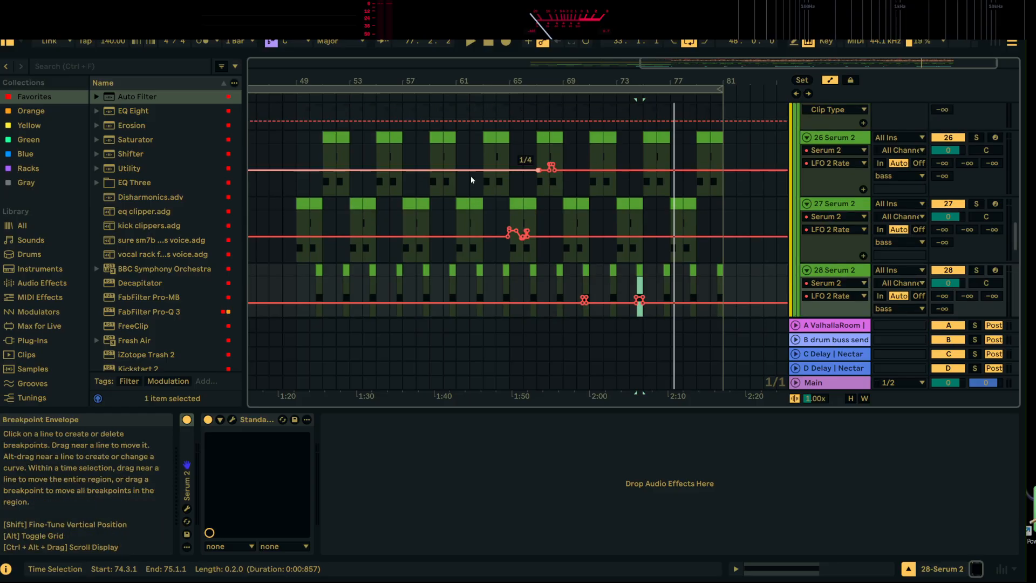
pyautogui.moveTo(525, 82); pyautogui.dragTo(597, 64)
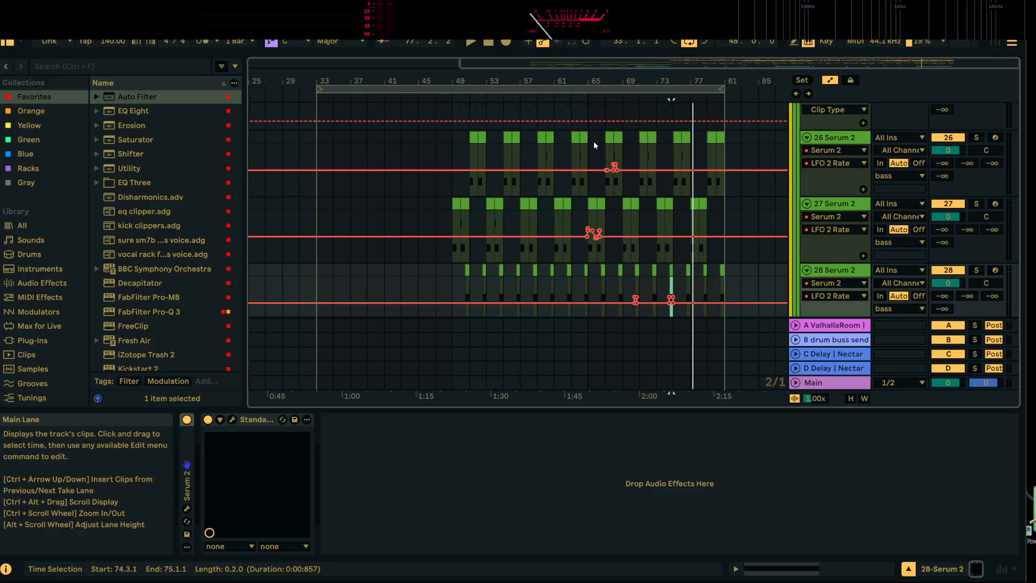
pyautogui.moveTo(590, 150); pyautogui.dragTo(640, 155)
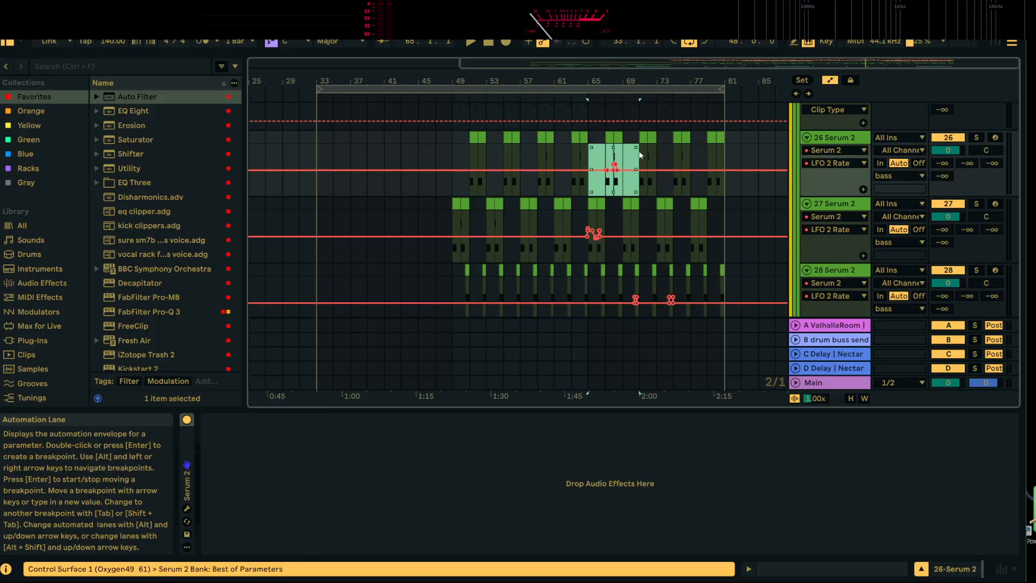
pyautogui.hotkey('ctrl', 'd')
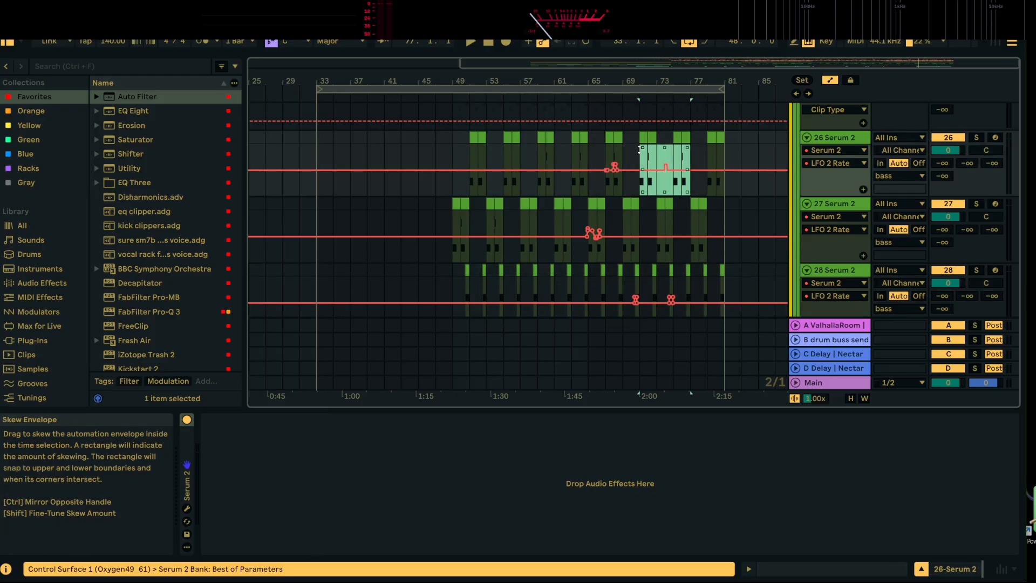
pyautogui.hotkey('ctrl', 'z')
pyautogui.moveTo(669, 150); pyautogui.dragTo(590, 157)
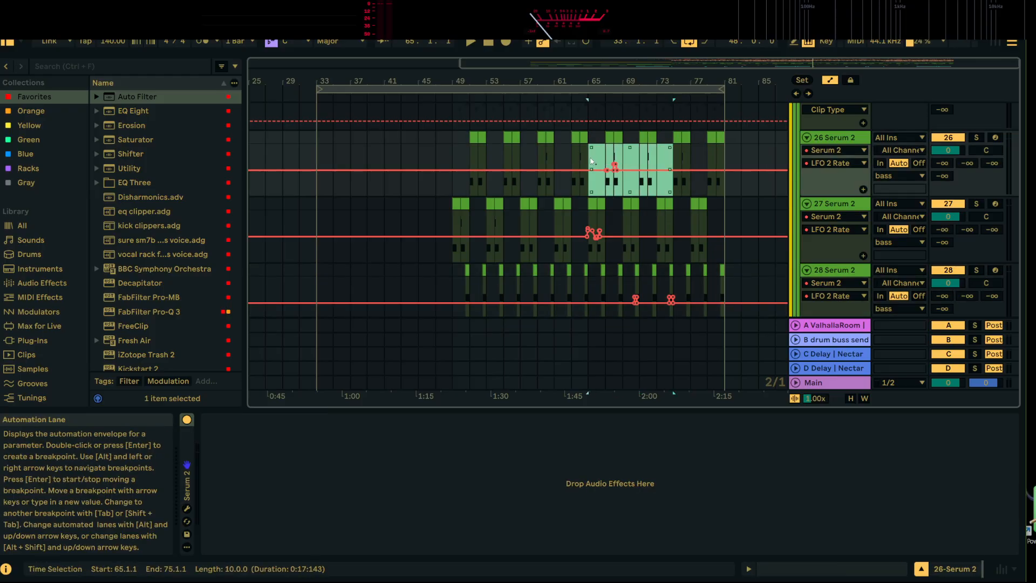
pyautogui.hotkey('ctrl', 'd')
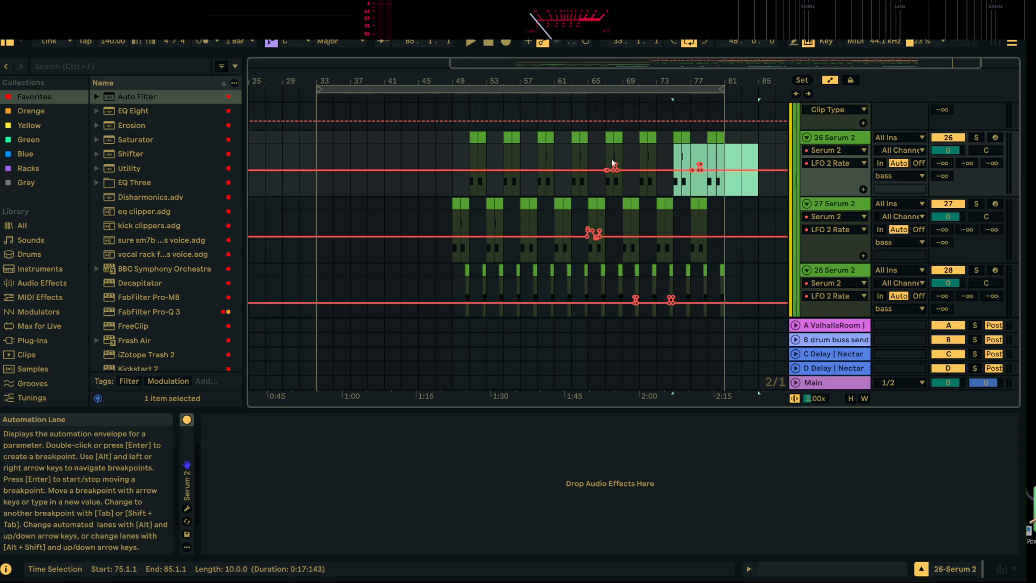
pyautogui.hotkey('ctrl', 'z')
# Duplicate the LFO 2 Rate automation on 26 Serum 2 from 67.1.1 to 75.1.1 and on 27 Serum 2 from 65.1.1 to 73.1.1
pyautogui.moveTo(606, 156); pyautogui.dragTo(643, 155)
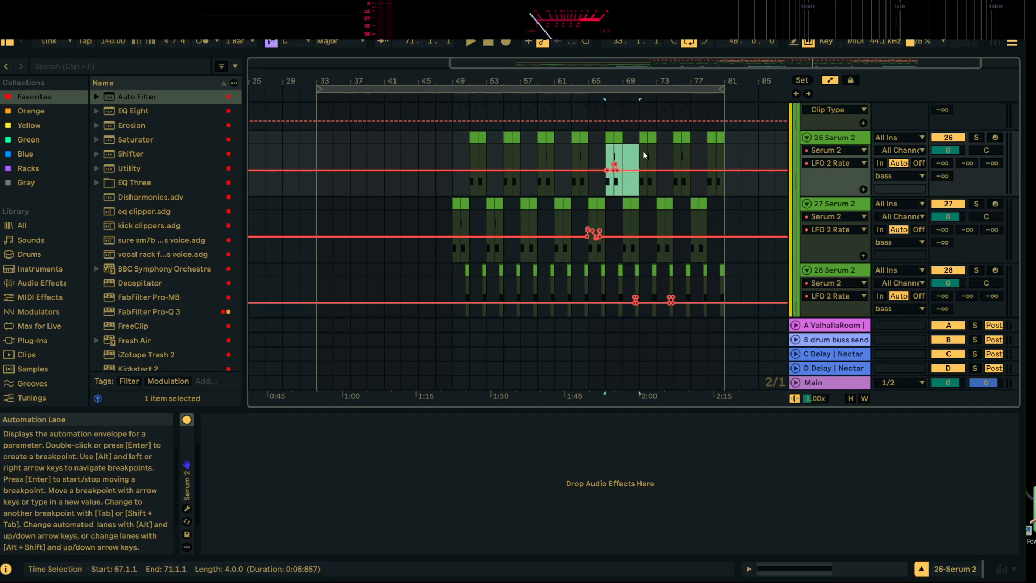
pyautogui.hotkey('ctrl', 'd')
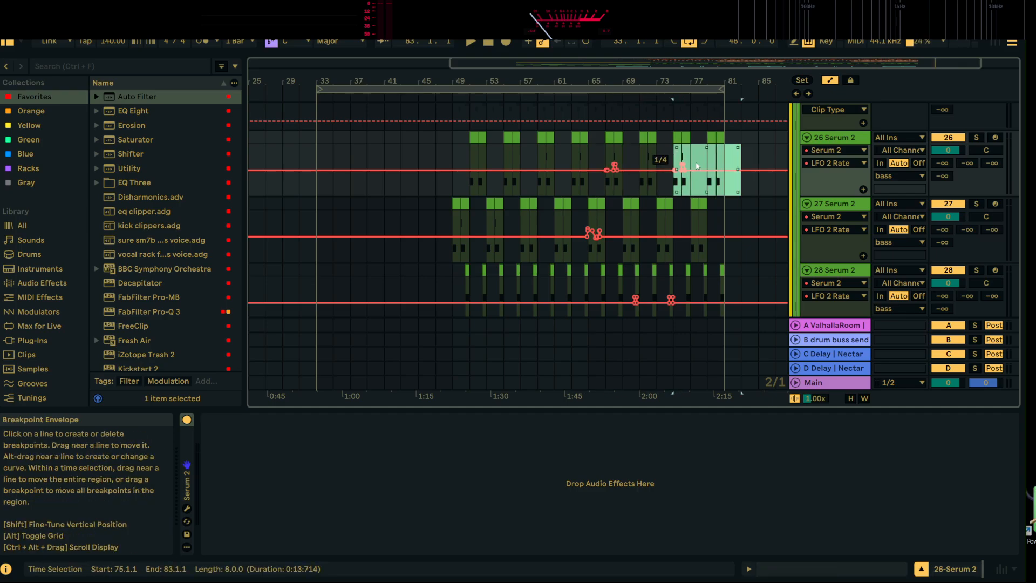
pyautogui.moveTo(587, 212); pyautogui.dragTo(651, 214)
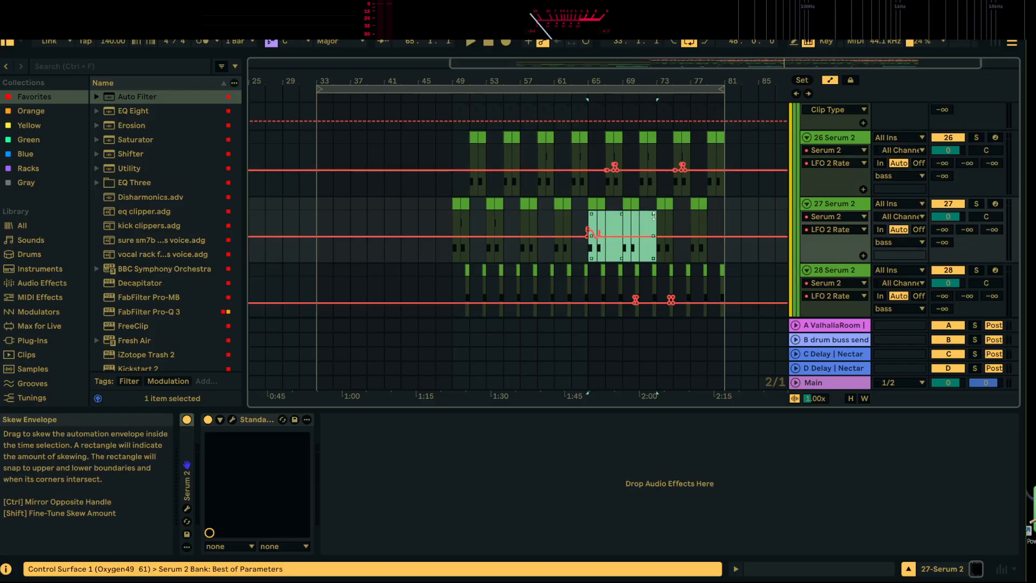
pyautogui.hotkey('ctrl', 'd')
# Listen to the repeated drop from 65.1.1 with the duplicated automation
pyautogui.scroll(-1, 647, 245)
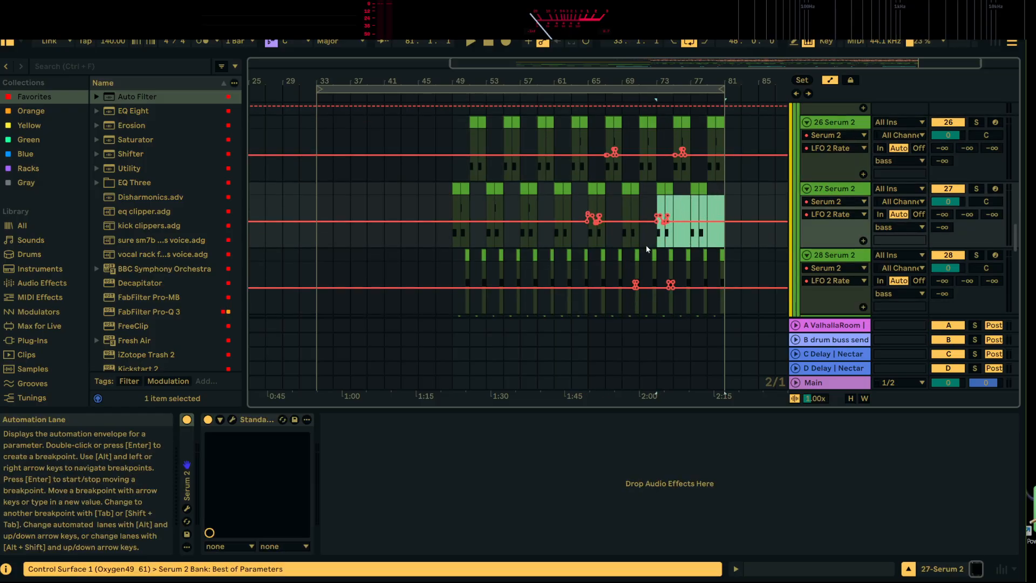
pyautogui.click(588, 237)
pyautogui.press('space')
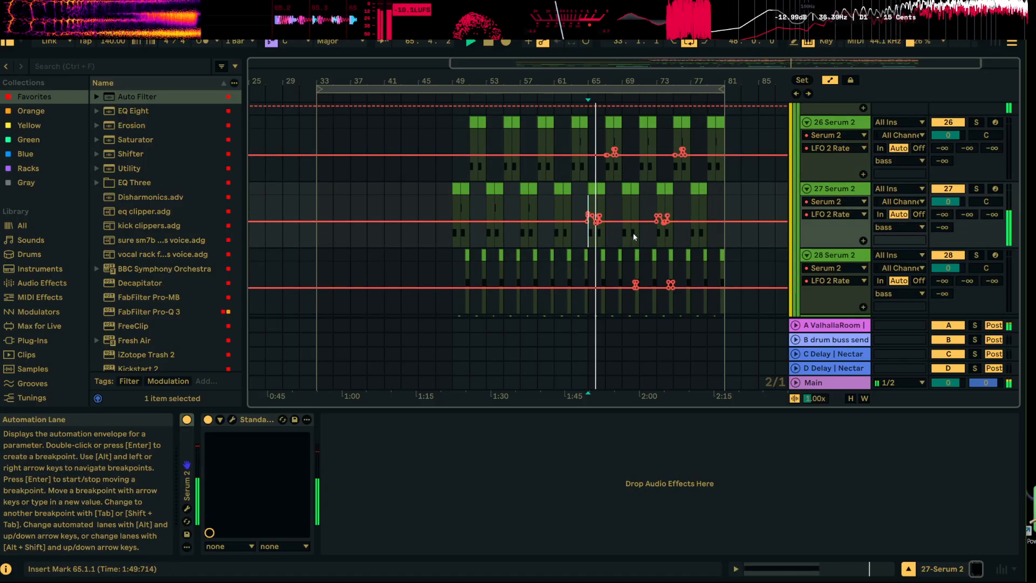
pyautogui.scroll(-4, 627, 244)
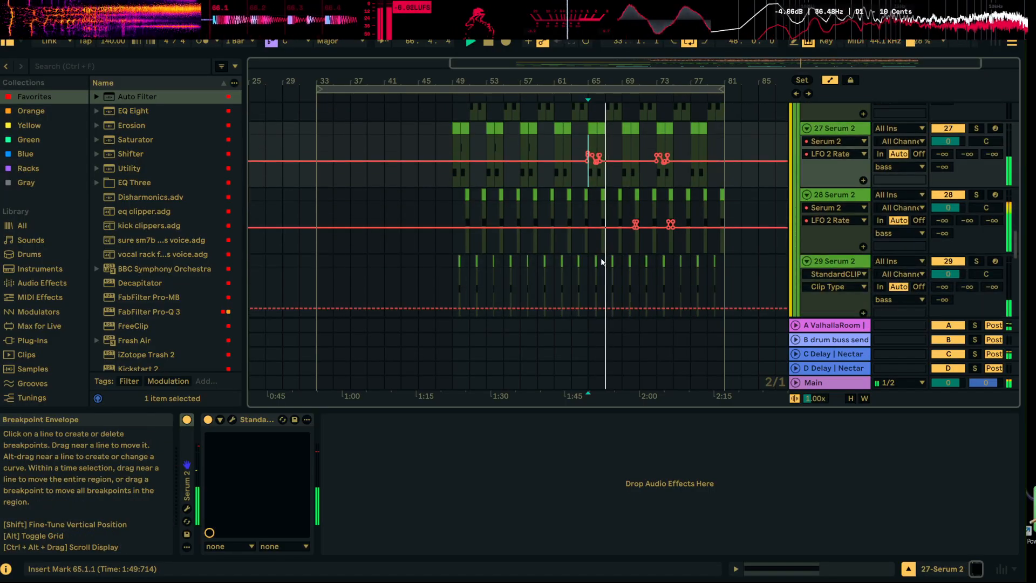
pyautogui.scroll(3, 601, 261)
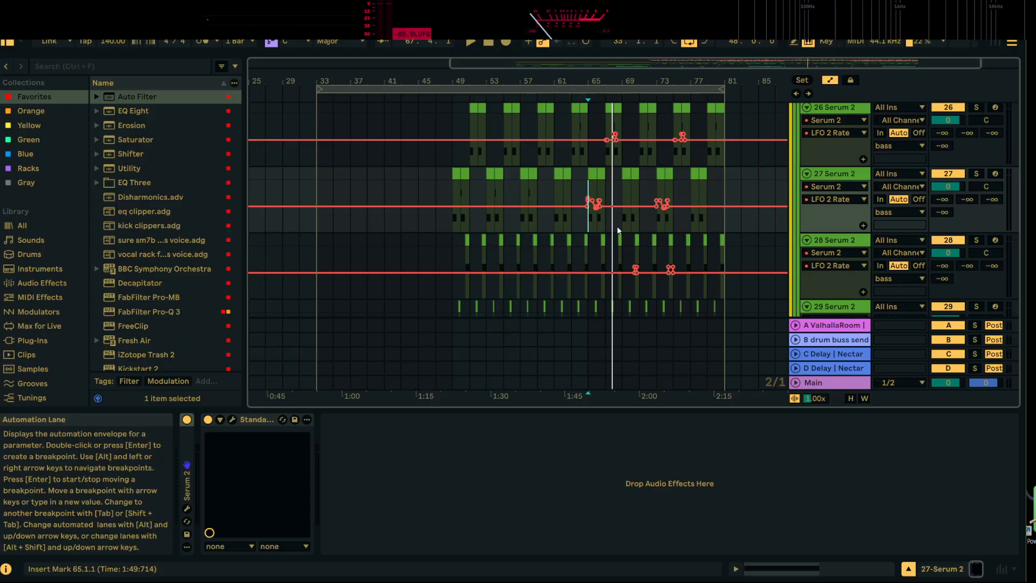
pyautogui.scroll(1, 642, 232)
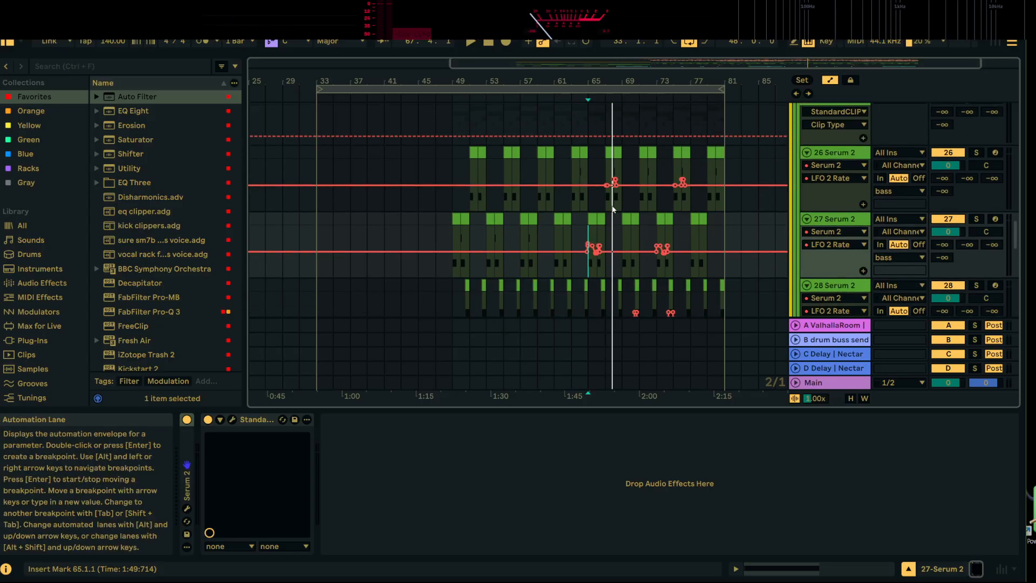
# Solo 27 Serum 2 and listen to its clip in bar 65
pyautogui.click(593, 218)
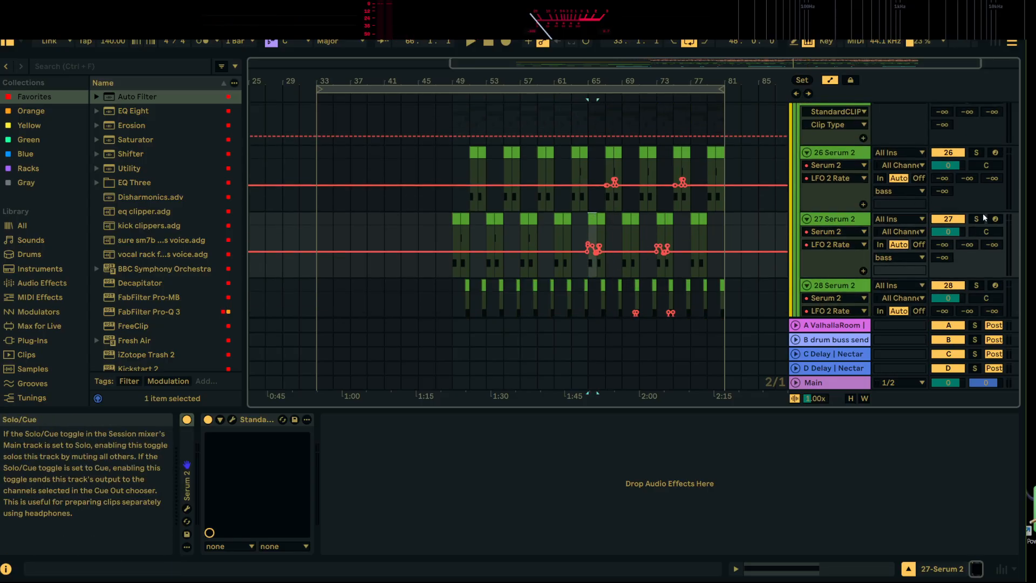
pyautogui.doubleClick(842, 220)
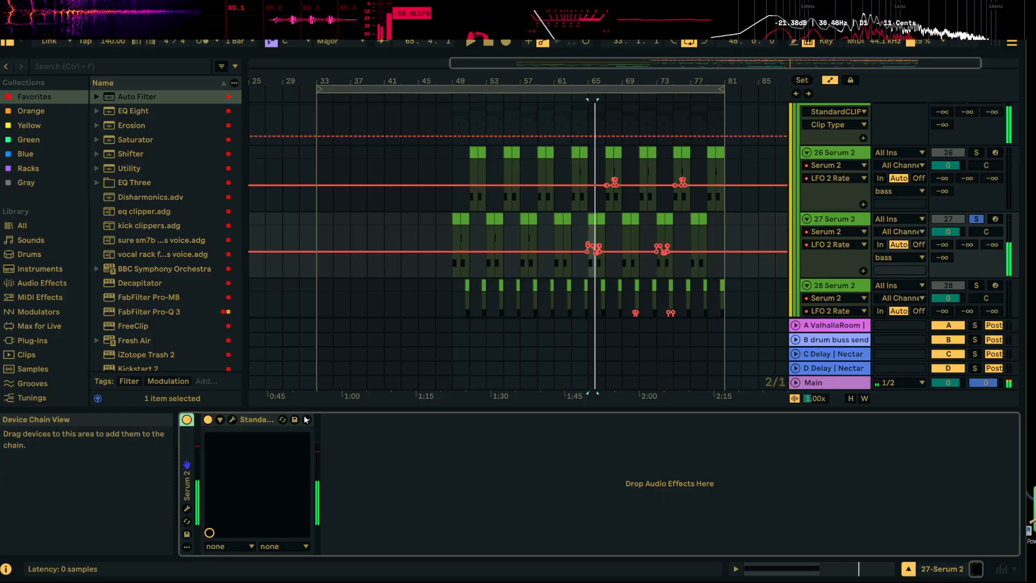
pyautogui.press('space')
pyautogui.press('space')
# Display the oscillator A Warp parameter in the automation lane of 27 Serum 2 by way of the synth's window
pyautogui.click(186, 509)
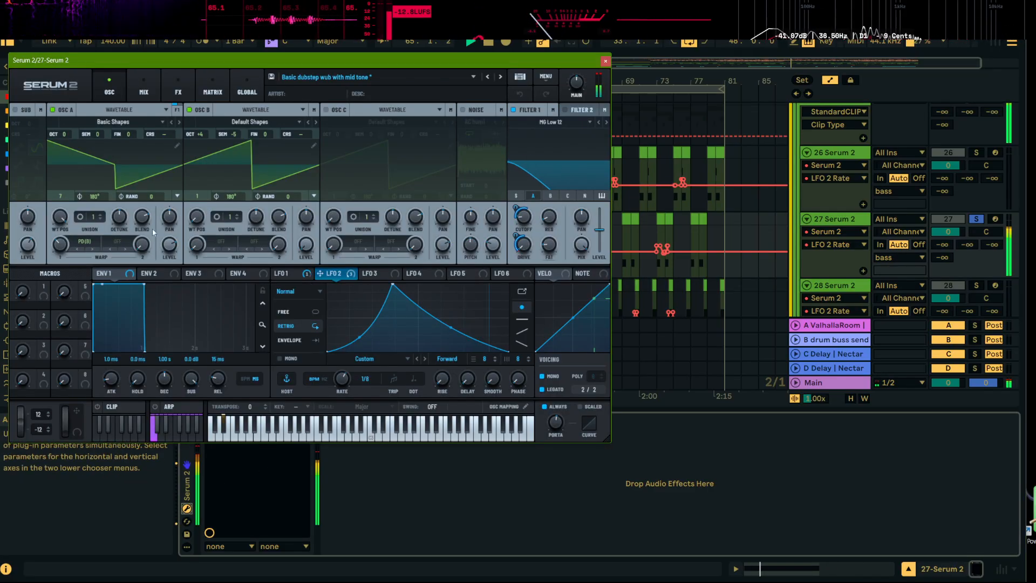
pyautogui.click(62, 247)
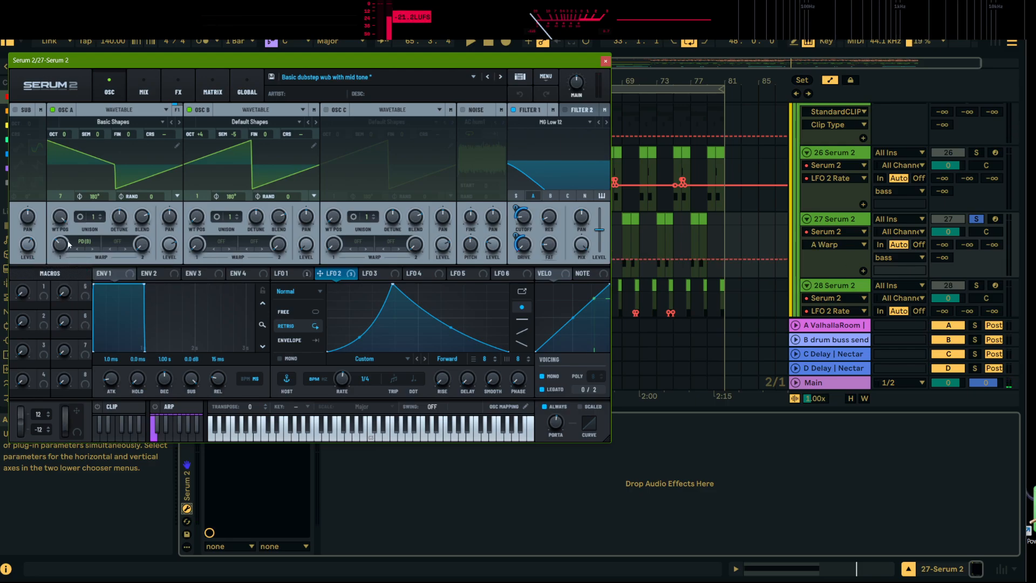
pyautogui.click(606, 60)
# Step the A Warp automation of 27 Serum 2 up to 38 from 65.1.1 onward and listen to it soloed
pyautogui.click(585, 259)
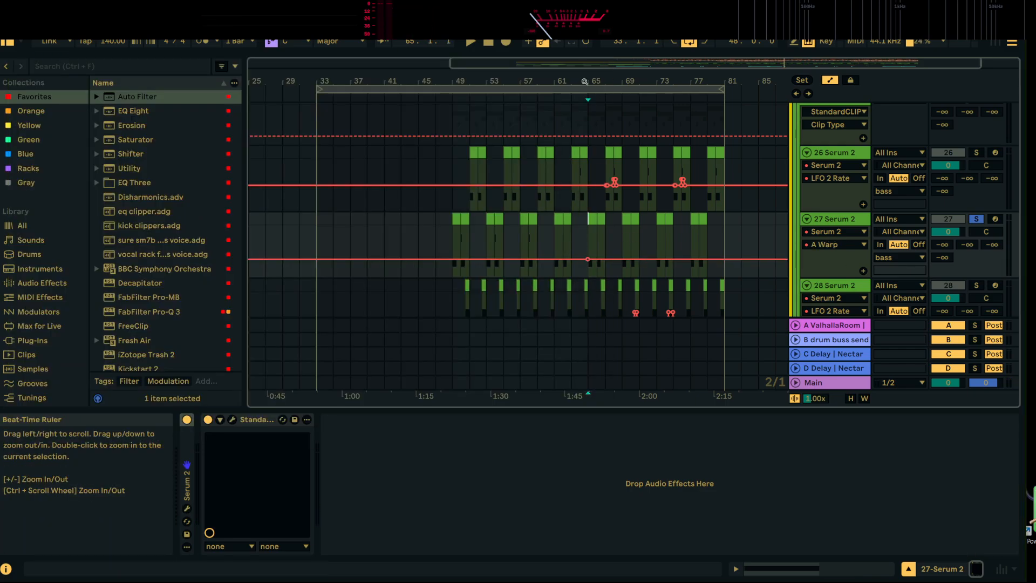
pyautogui.moveTo(585, 83); pyautogui.dragTo(581, 247)
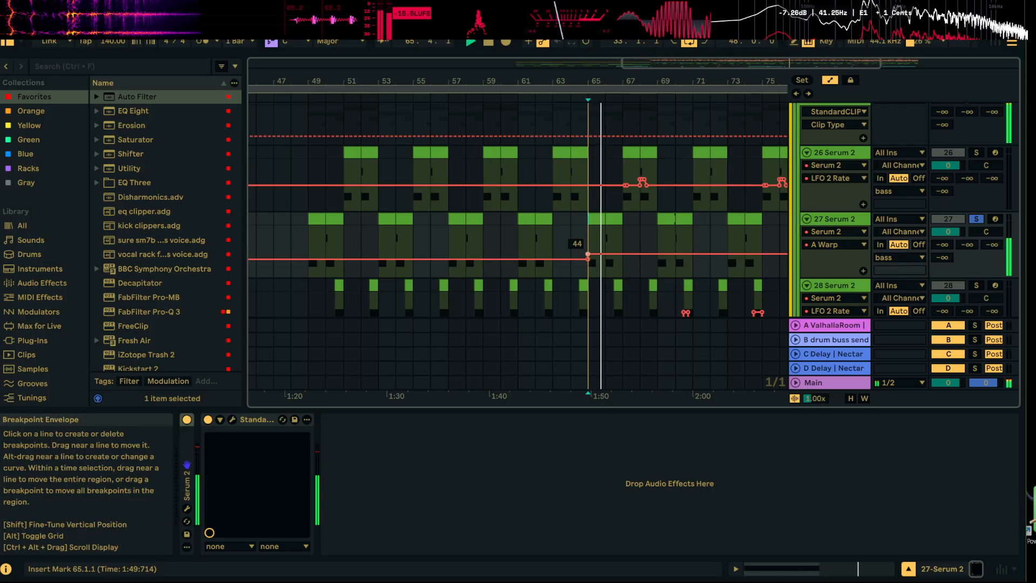
pyautogui.moveTo(588, 253); pyautogui.dragTo(589, 257)
pyautogui.press('space')
pyautogui.press('space')
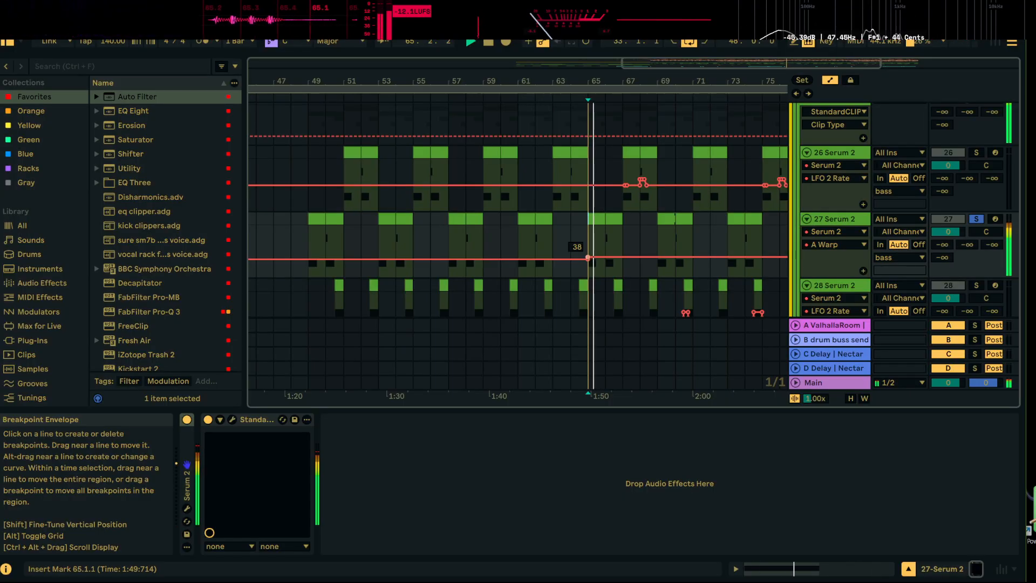
pyautogui.press('space')
# Turn off the solo of 27 Serum 2 and listen to the full mix from 63.1.1 into bar 65
pyautogui.click(976, 219)
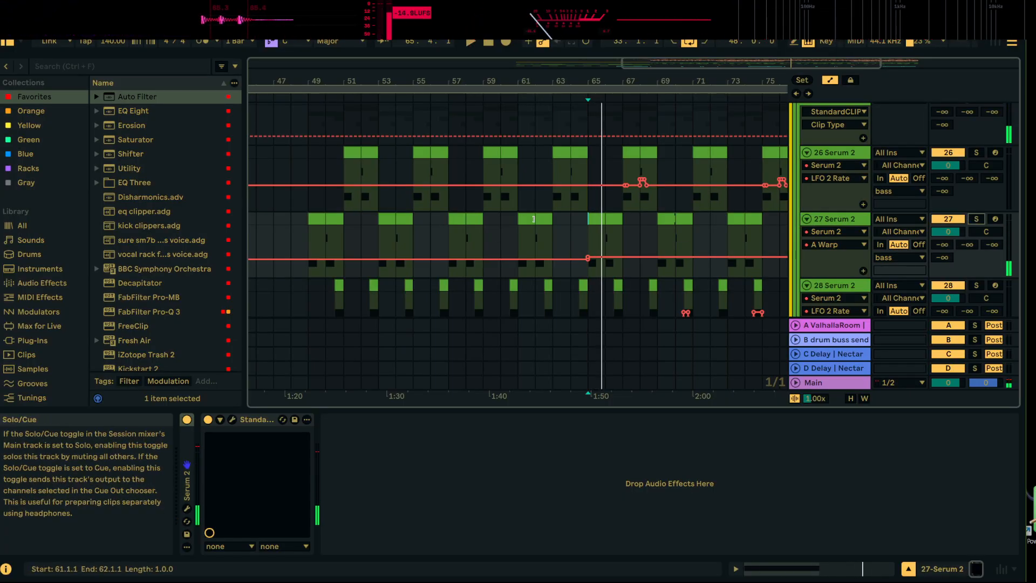
pyautogui.click(552, 221)
pyautogui.press('space')
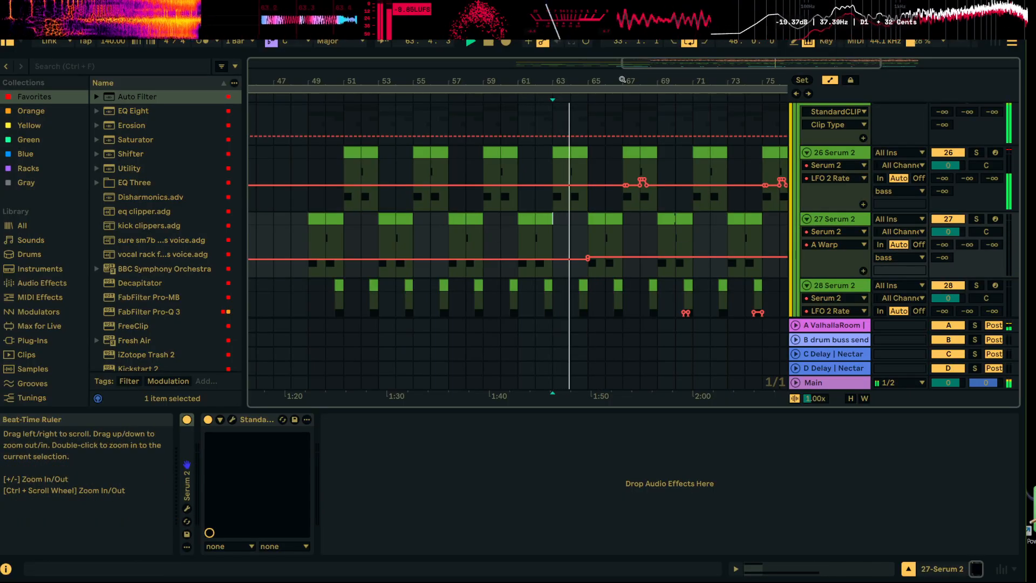
pyautogui.moveTo(622, 80); pyautogui.dragTo(421, 189)
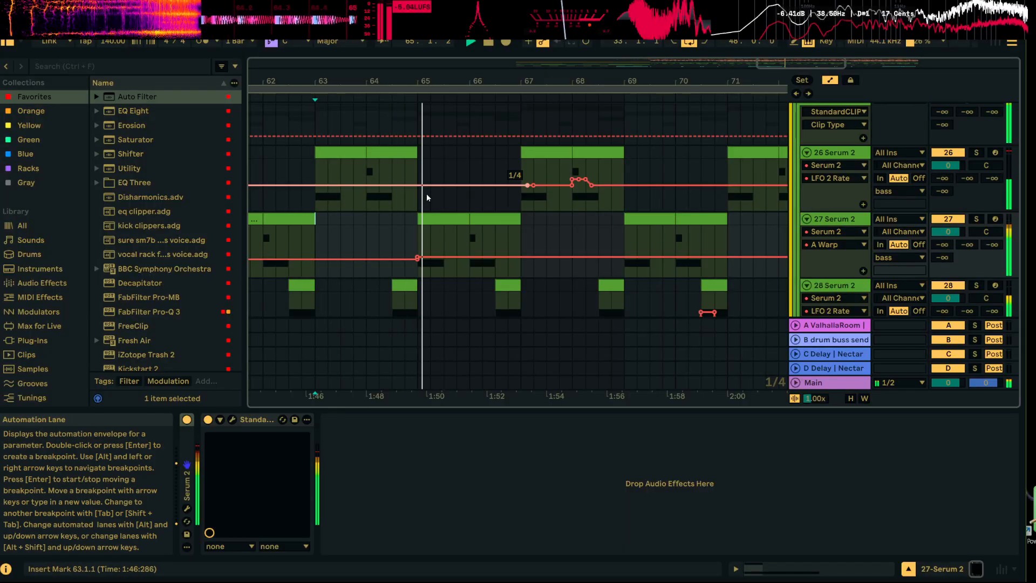
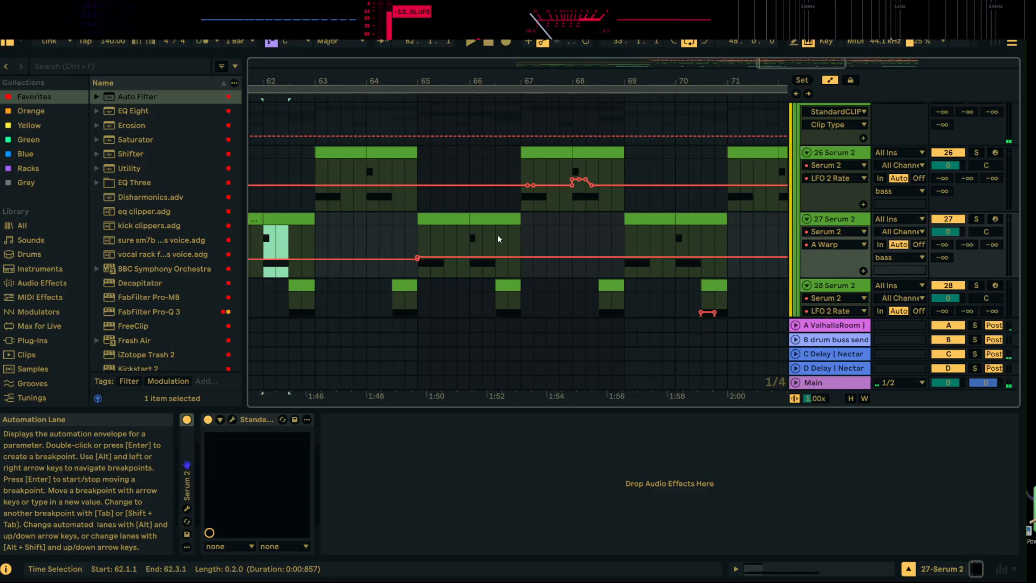
# Paste the copied A Warp automation of 27 Serum 2 over 66.1.1 to 66.3.1 and listen to it soloed from 65.1.1
pyautogui.moveTo(471, 241); pyautogui.dragTo(495, 240)
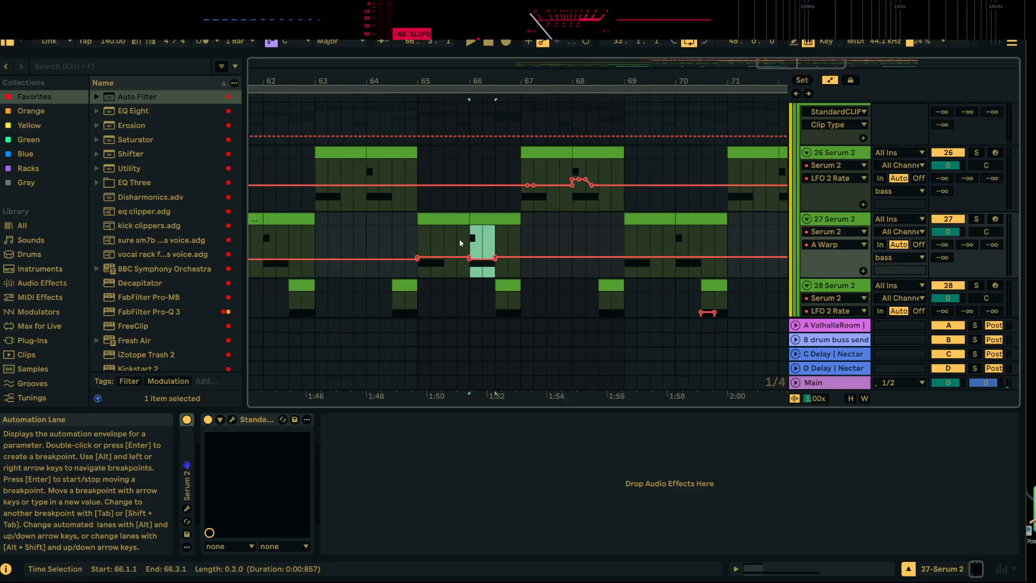
pyautogui.click(417, 241)
pyautogui.press('space')
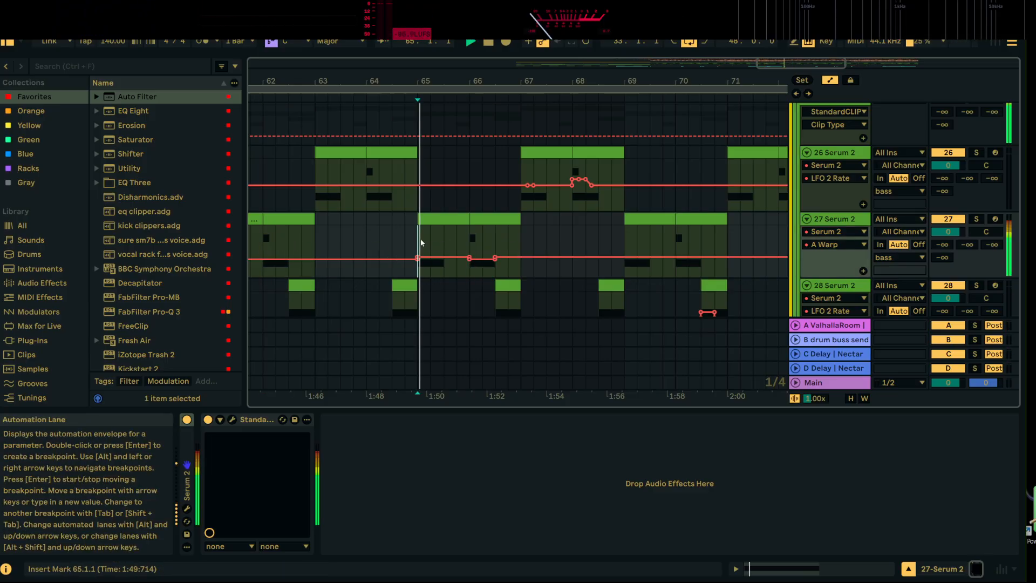
pyautogui.click(973, 221)
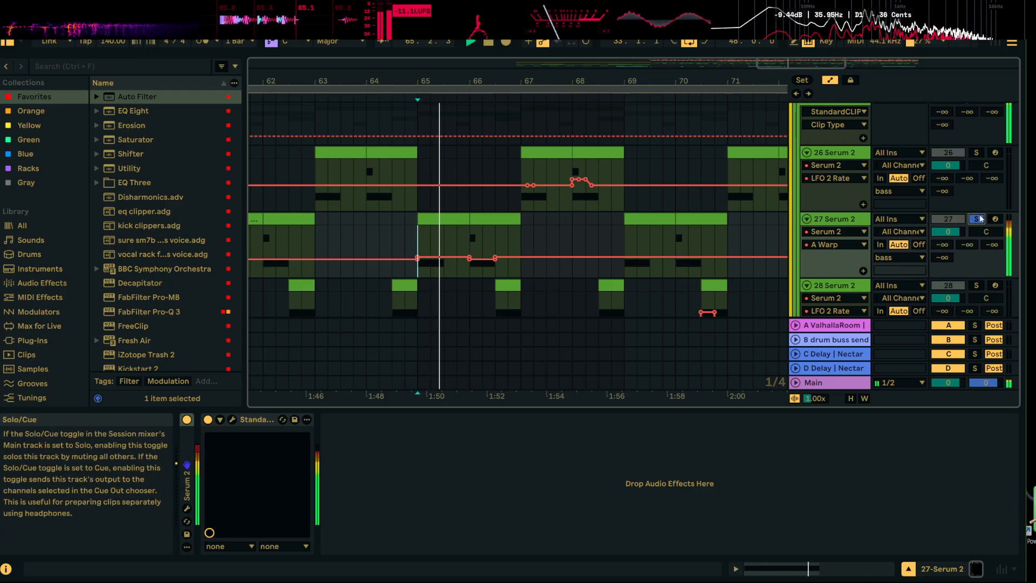
pyautogui.press('space')
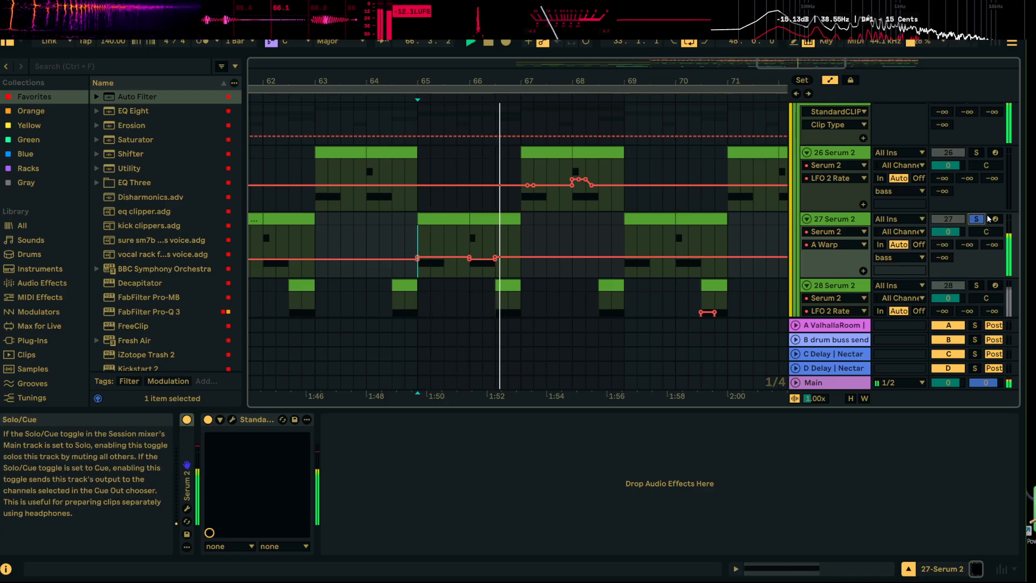
# Turn off the solo of 27 Serum 2 and listen to the full mix from 65.1.1 into bar 67
pyautogui.click(979, 219)
pyautogui.press('space')
pyautogui.scroll(-1, 584, 222)
pyautogui.scroll(-2, 583, 222)
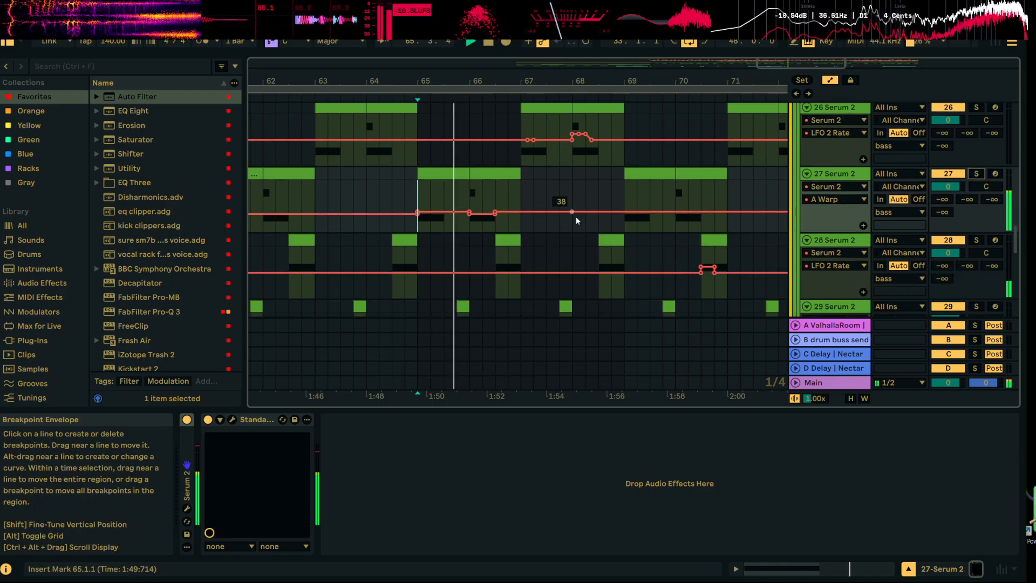
pyautogui.scroll(-5, 577, 248)
pyautogui.scroll(4, 580, 219)
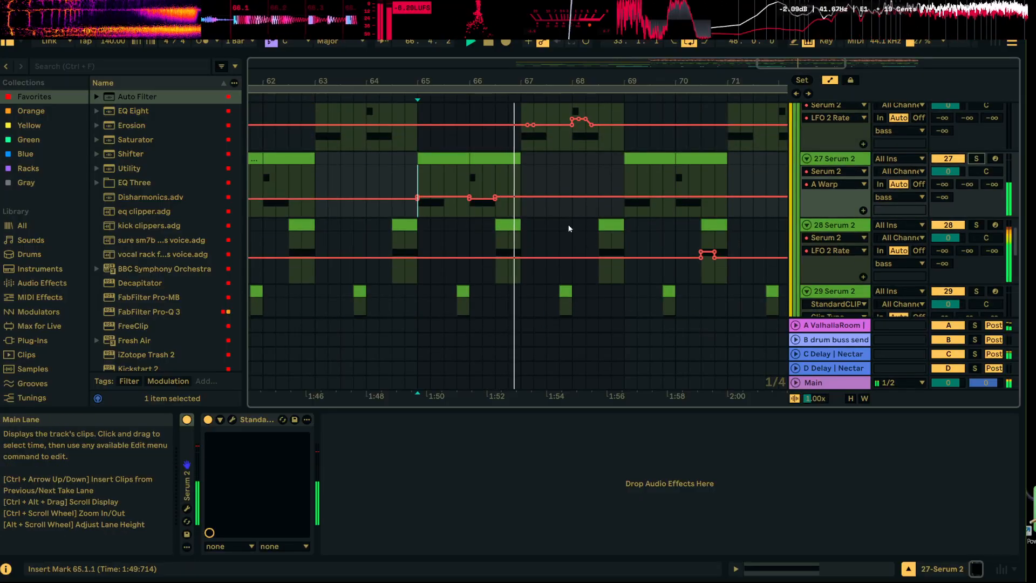
pyautogui.scroll(2, 574, 232)
pyautogui.press('space')
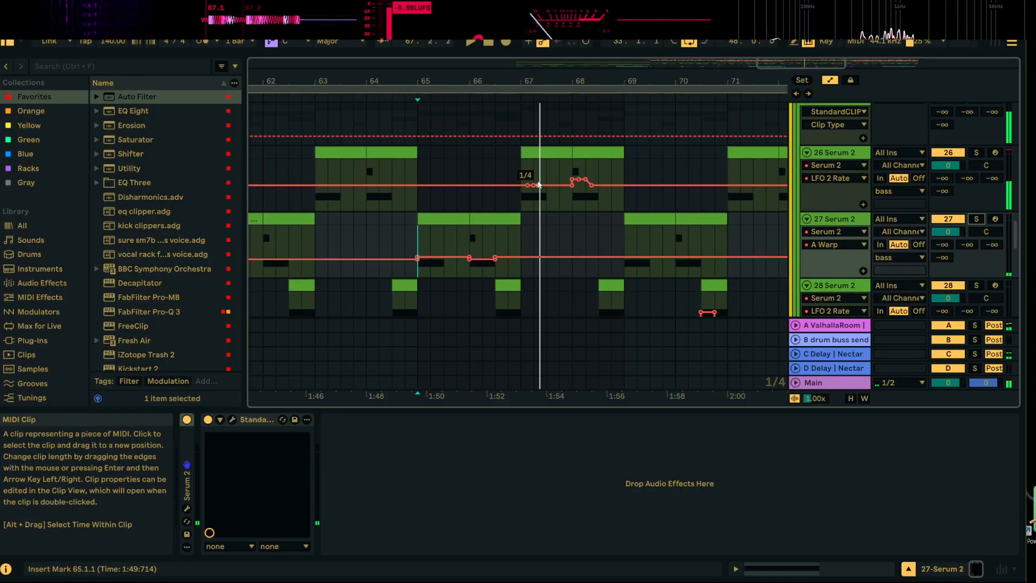
# Display the oscillator A Warp parameter in the automation lane of 26 Serum 2 by way of the synth's window
pyautogui.click(519, 175)
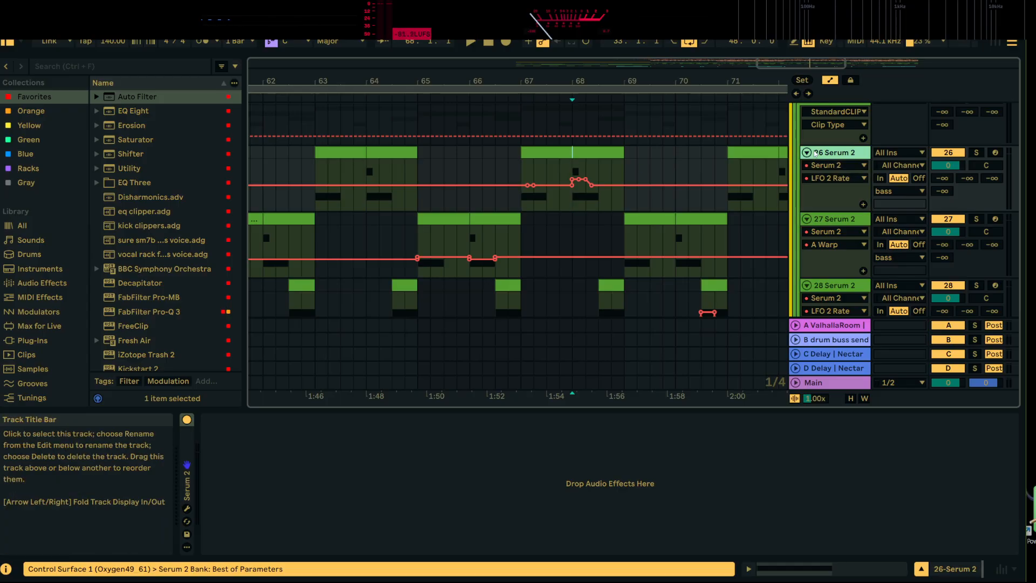
pyautogui.click(187, 508)
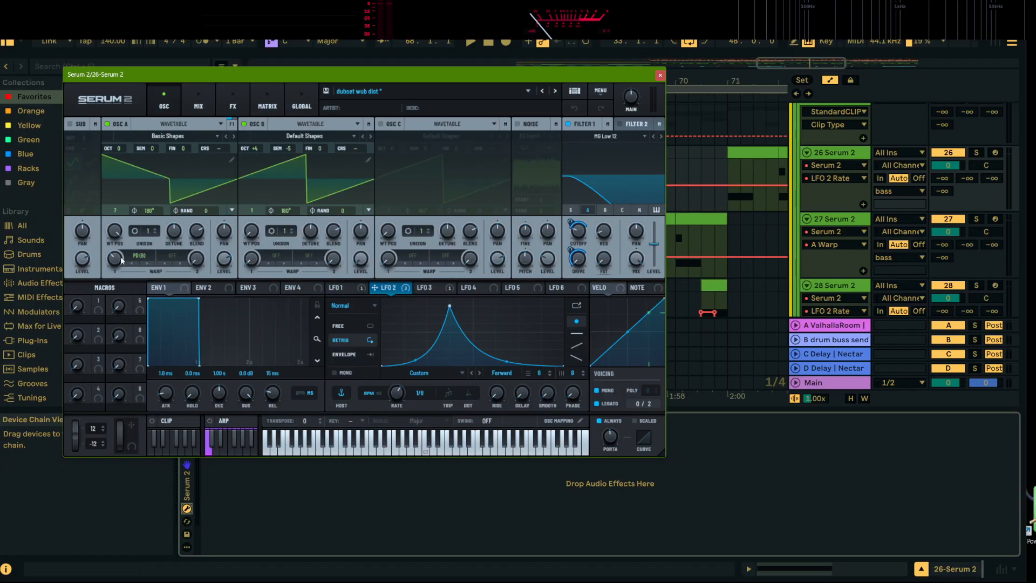
pyautogui.click(660, 75)
# Step the A Warp automation of 26 Serum 2 up to 40 from 68.1.1 onward and listen to the mix from 67.1.1
pyautogui.click(569, 193)
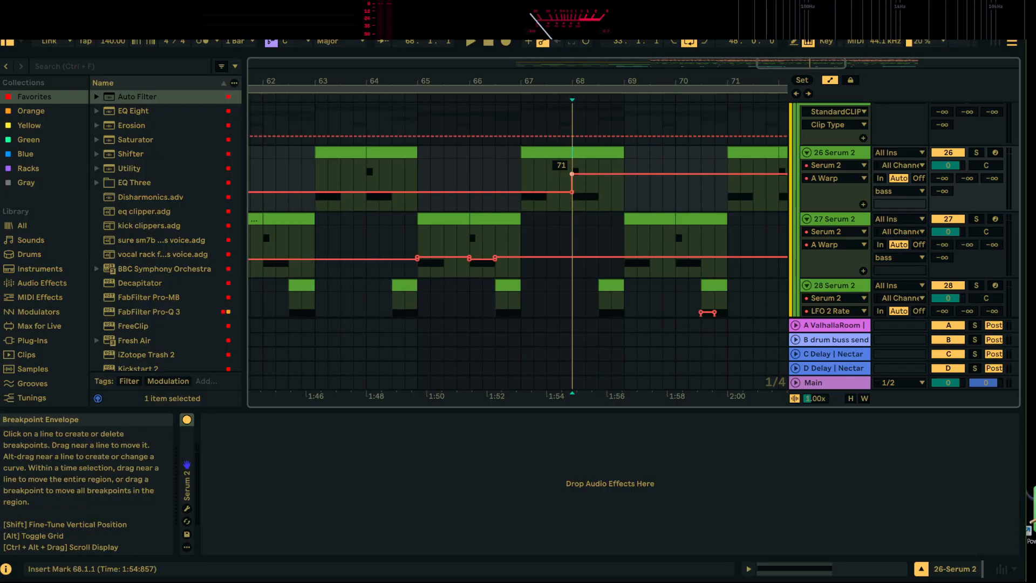
pyautogui.press('space')
pyautogui.moveTo(572, 174); pyautogui.dragTo(572, 188)
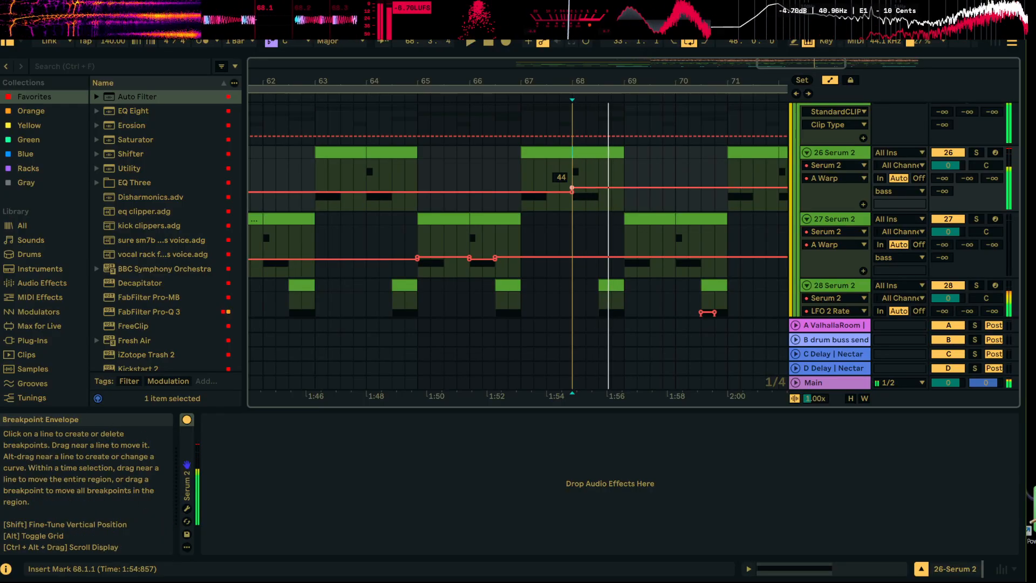
pyautogui.press('space')
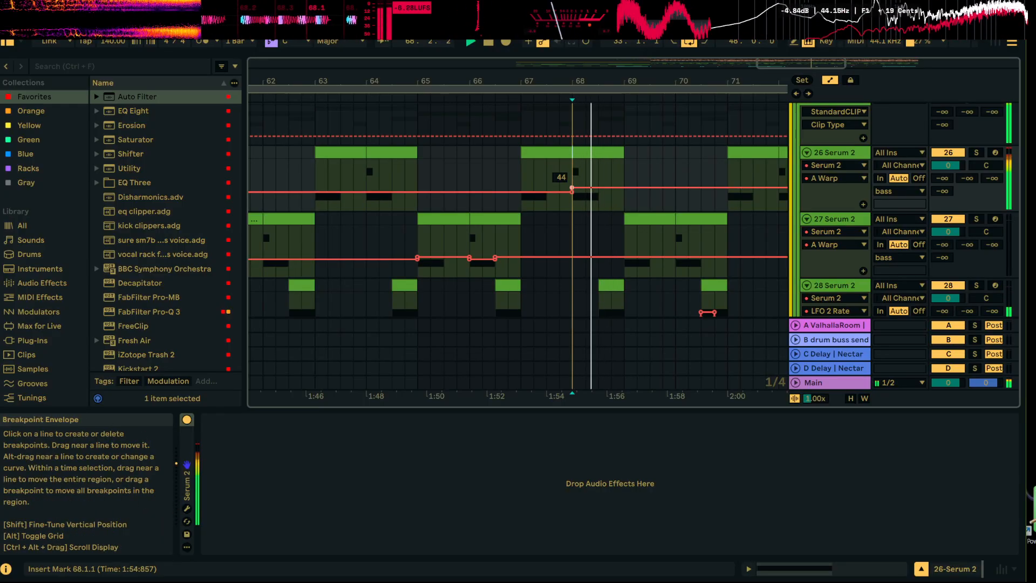
pyautogui.moveTo(572, 189); pyautogui.dragTo(572, 189)
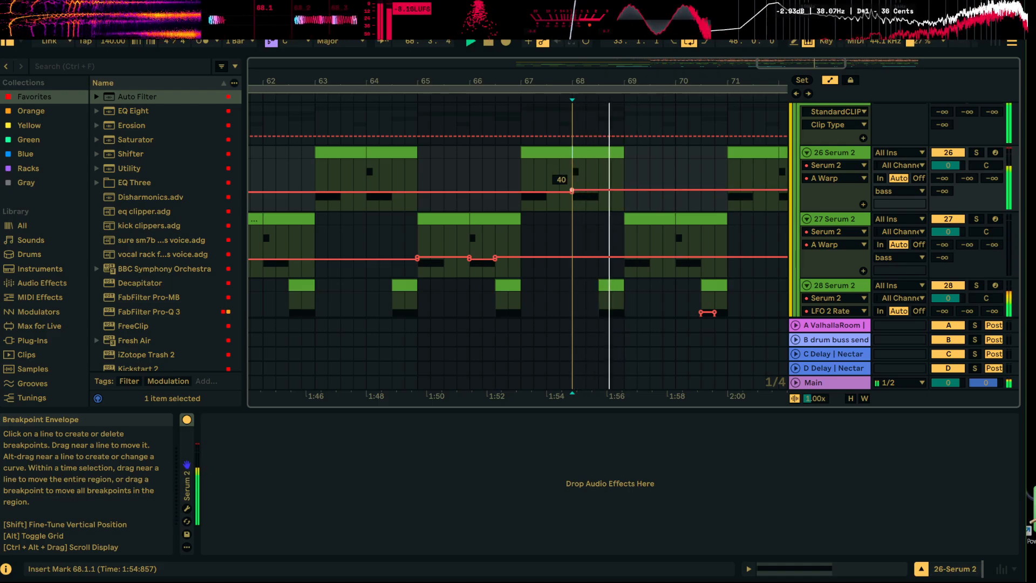
pyautogui.moveTo(572, 190); pyautogui.dragTo(572, 191)
pyautogui.click(525, 166)
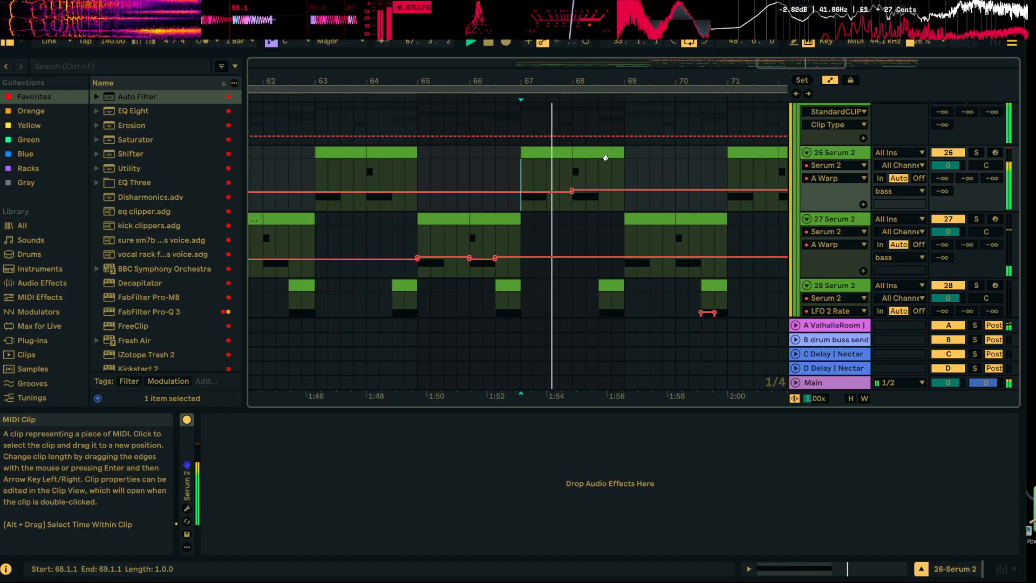
pyautogui.moveTo(658, 82); pyautogui.dragTo(563, 76)
pyautogui.scroll(-1, 548, 270)
pyautogui.press('space')
pyautogui.click(525, 239)
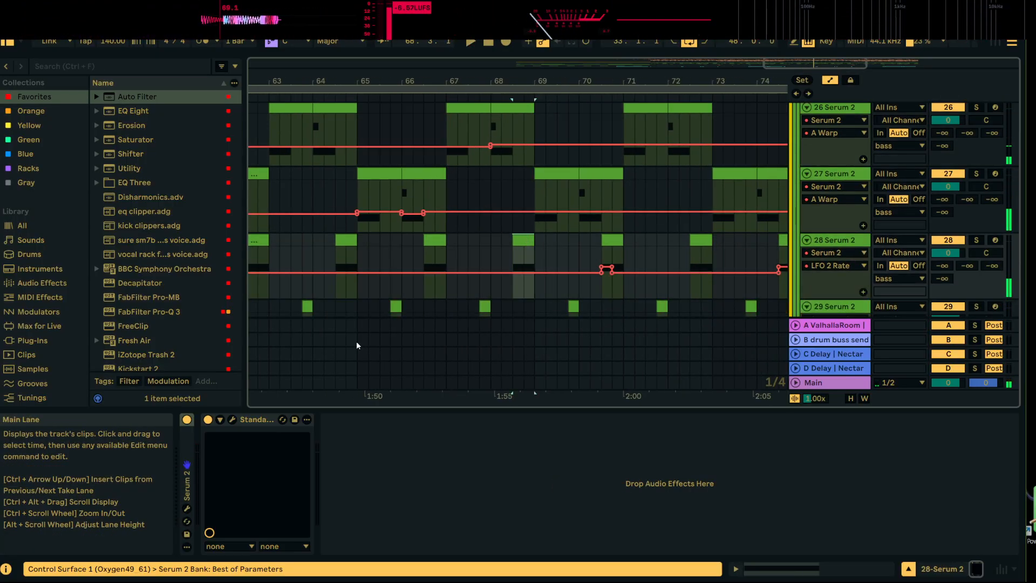
pyautogui.click(187, 508)
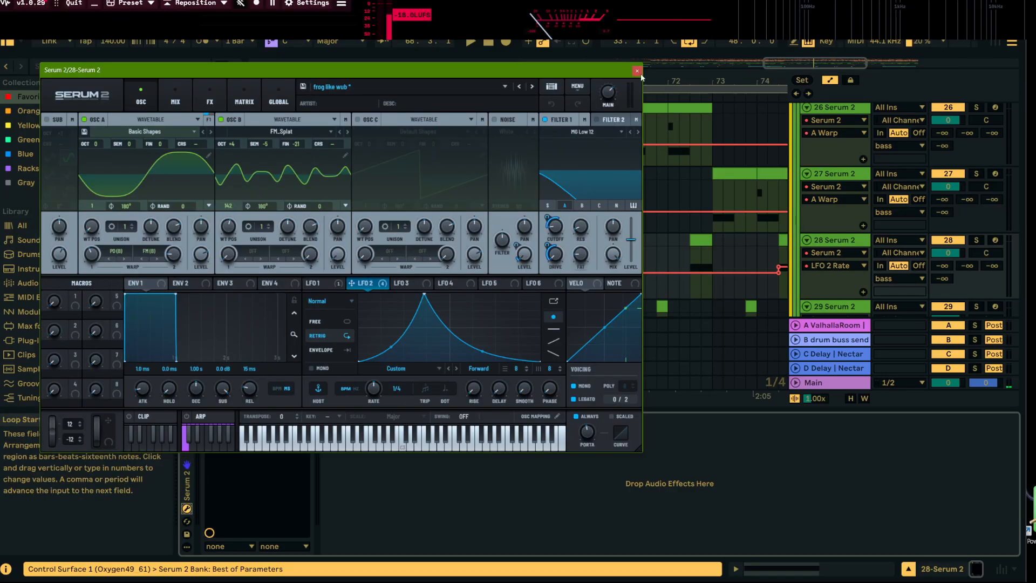
pyautogui.click(637, 70)
# Copy 26 Serum 2's A Warp automation at 67.1.1–67.3.1 to 71.1.1 and 72.1.1, then duplicate the automation from 67.1.1–75.1.1 to 75.1.1
pyautogui.moveTo(446, 130); pyautogui.dragTo(468, 132)
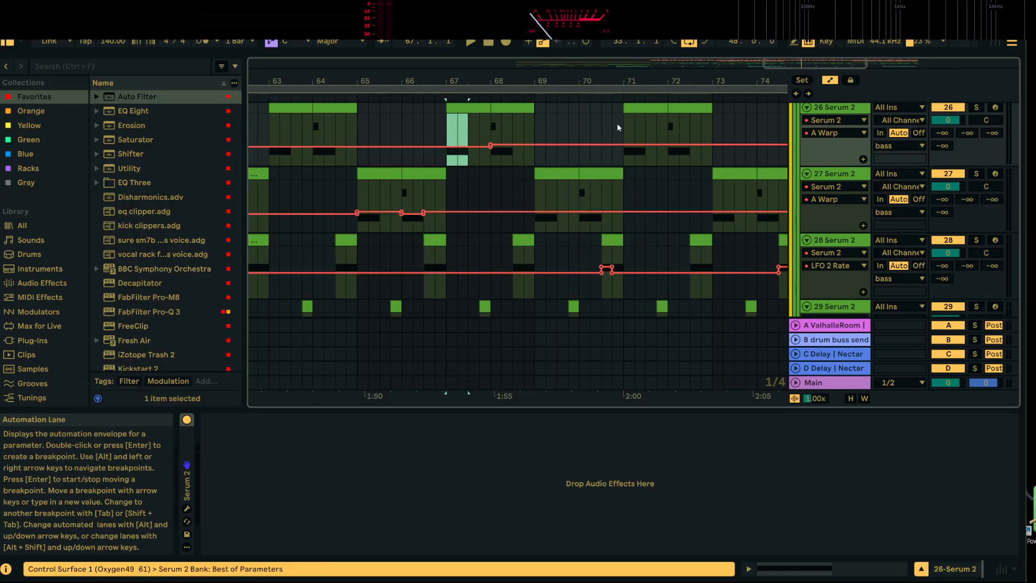
pyautogui.hotkey('ctrl', 'v')
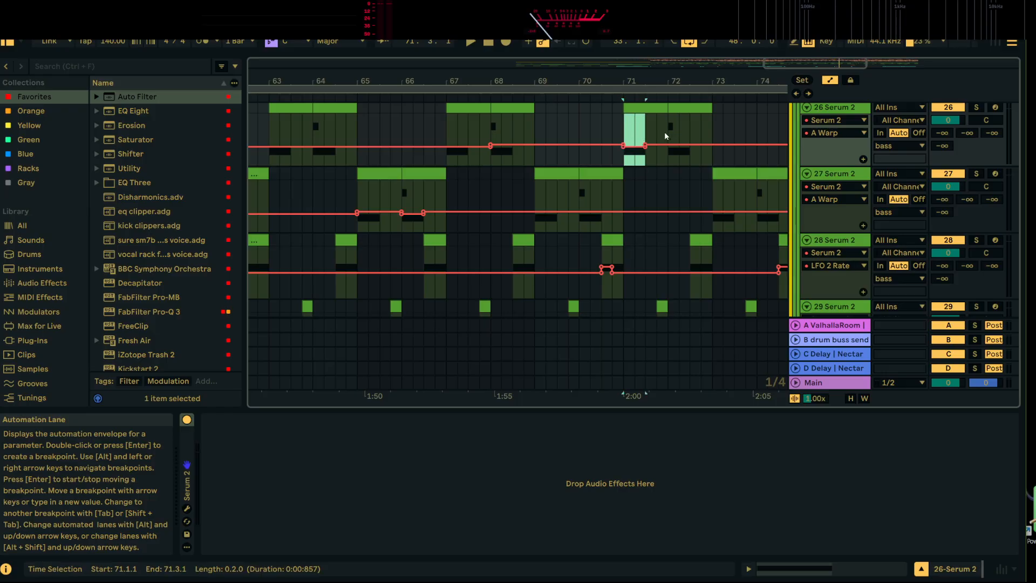
pyautogui.moveTo(703, 84); pyautogui.dragTo(618, 61)
pyautogui.moveTo(675, 131); pyautogui.dragTo(516, 143)
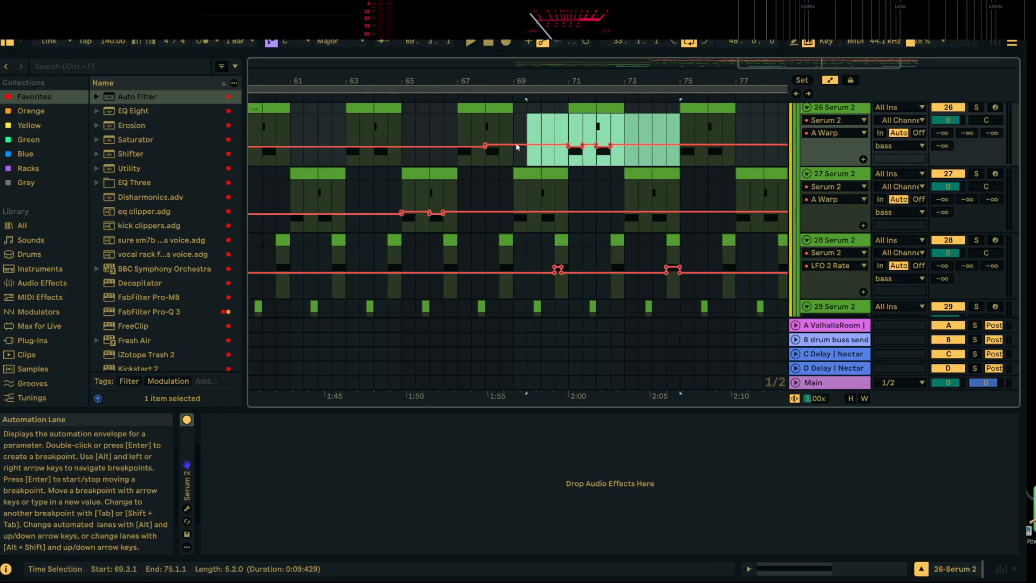
pyautogui.hotkey('ctrl', 'd')
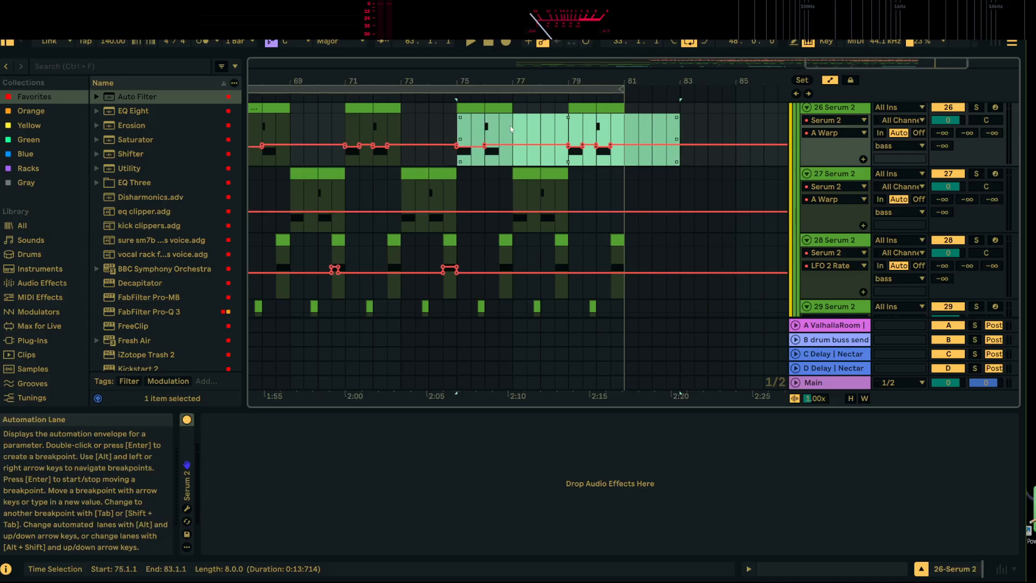
# Display the oscillator A Warp parameter in the automation lane of 28 Serum 2 by way of the synth's window and re-enable overridden automation
pyautogui.moveTo(443, 82); pyautogui.dragTo(582, 74)
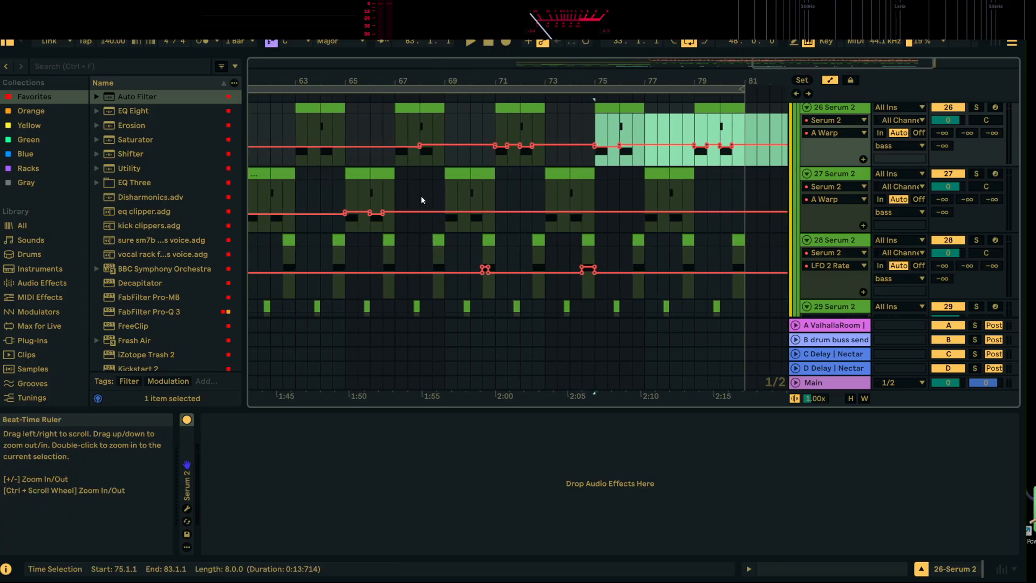
pyautogui.click(453, 175)
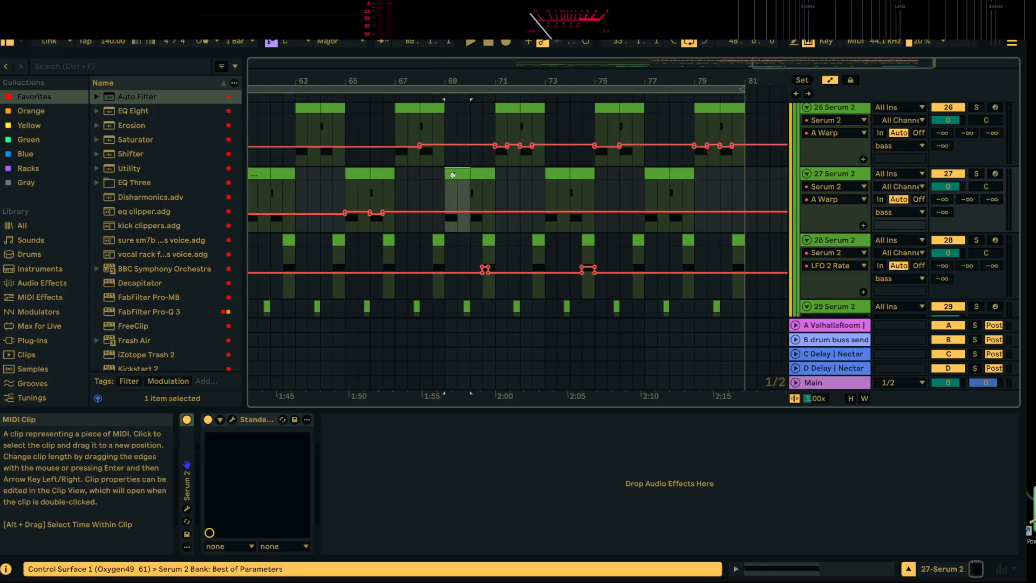
pyautogui.click(438, 242)
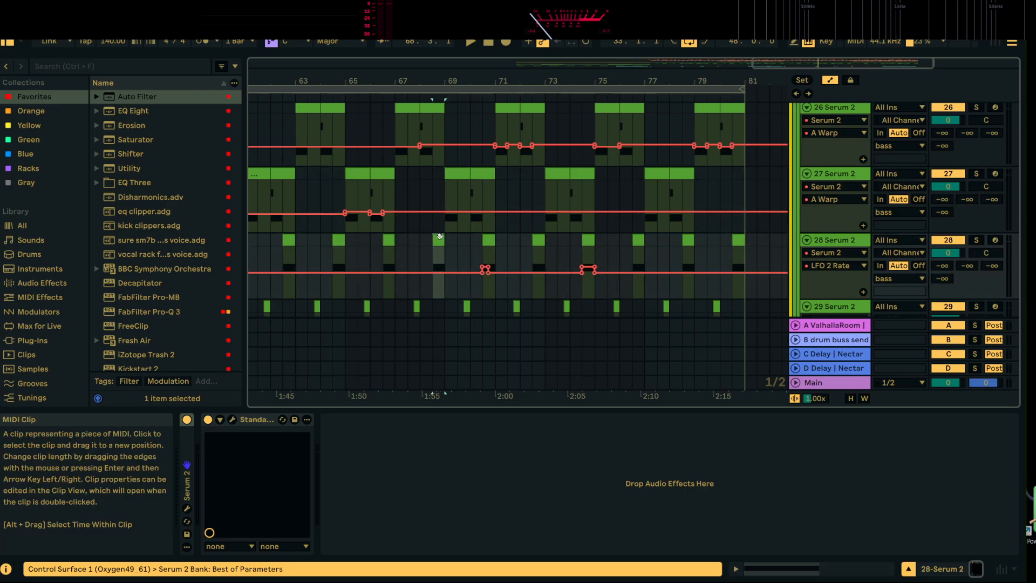
pyautogui.click(186, 509)
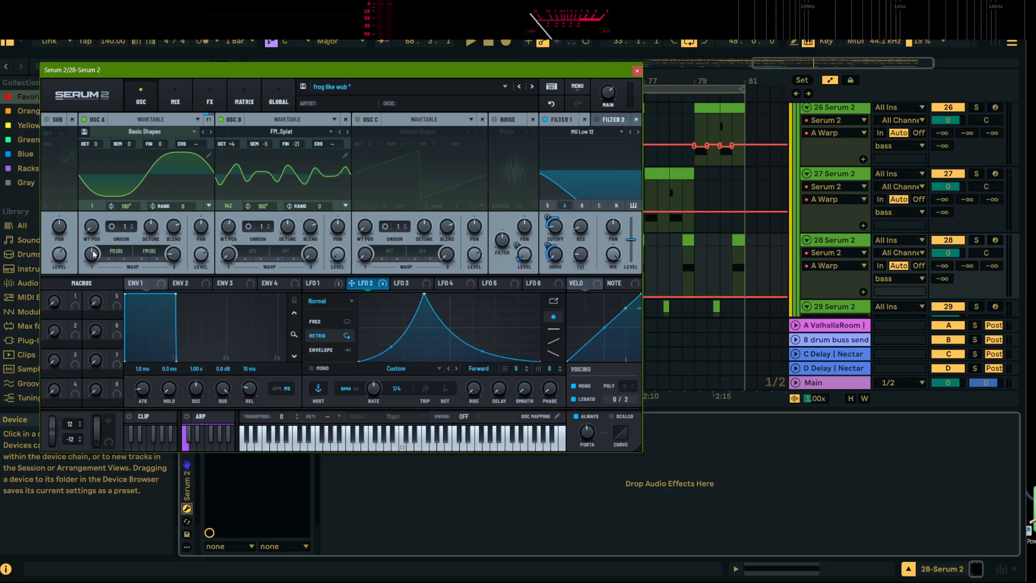
pyautogui.moveTo(93, 257)
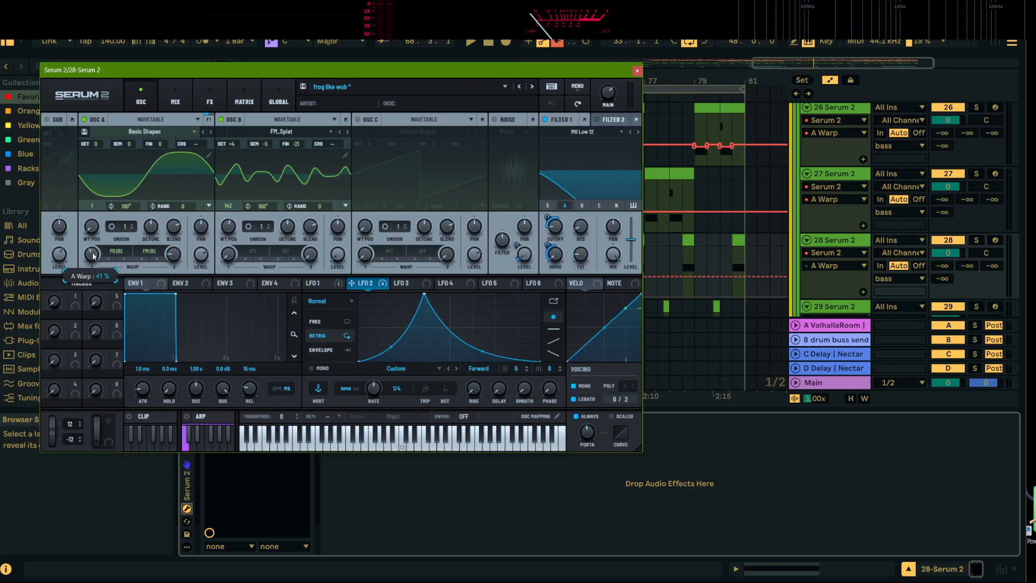
pyautogui.click(638, 70)
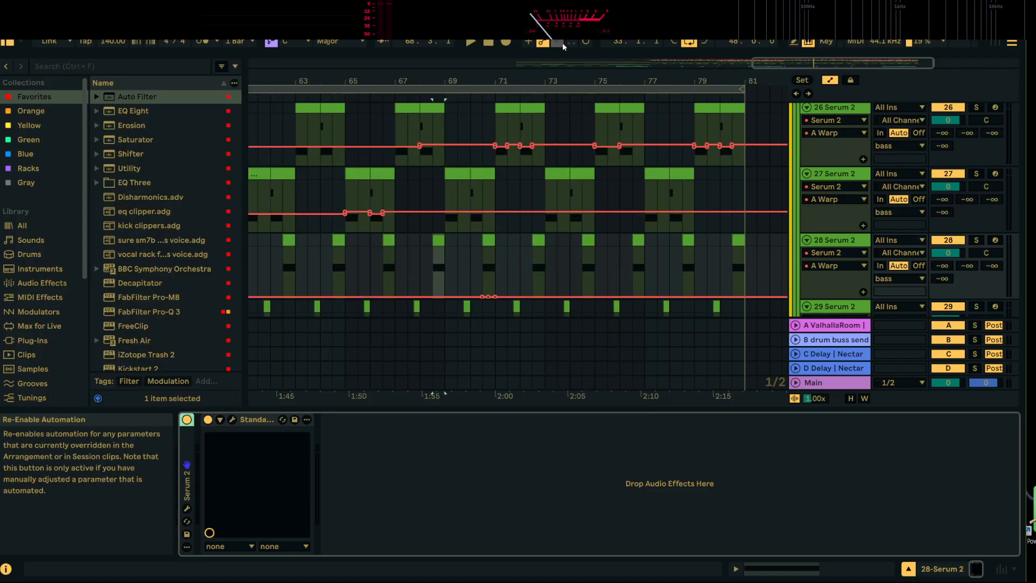
# Step the A Warp automation of 28 Serum 2 up to 58 at 72.3.1 and listen from there into bar 73
pyautogui.scroll(3, 512, 249)
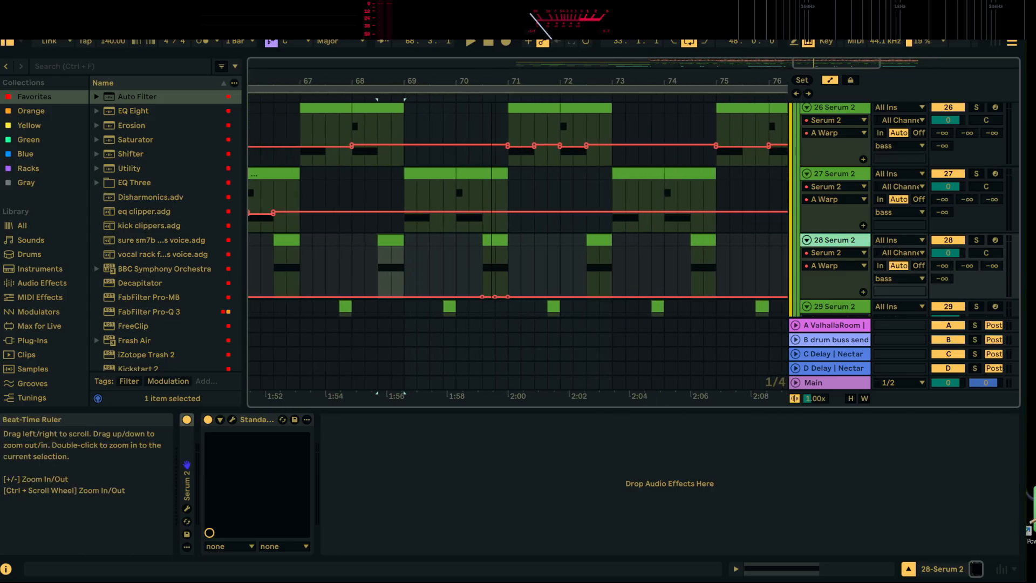
pyautogui.click(592, 283)
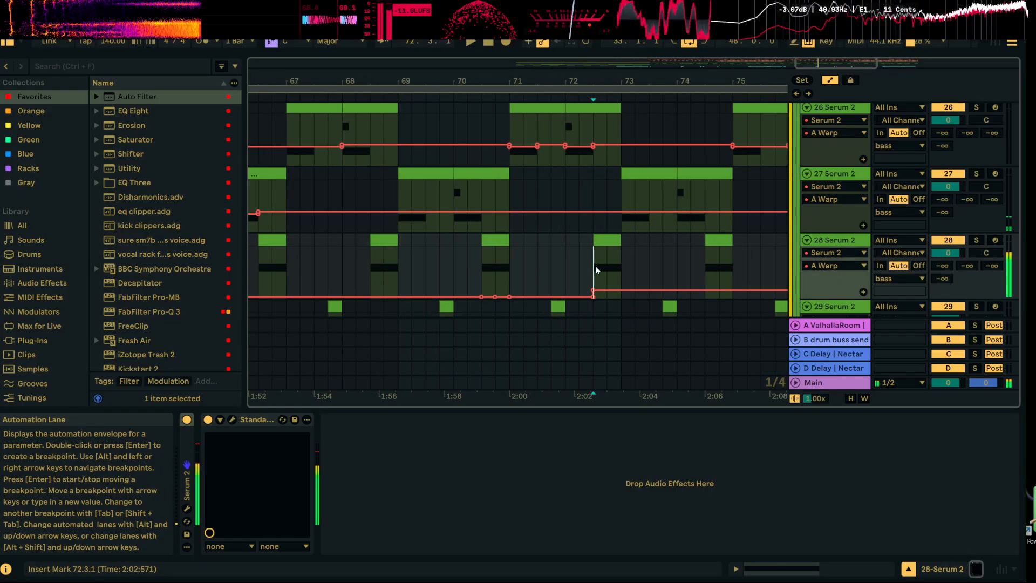
pyautogui.moveTo(596, 290); pyautogui.dragTo(595, 268)
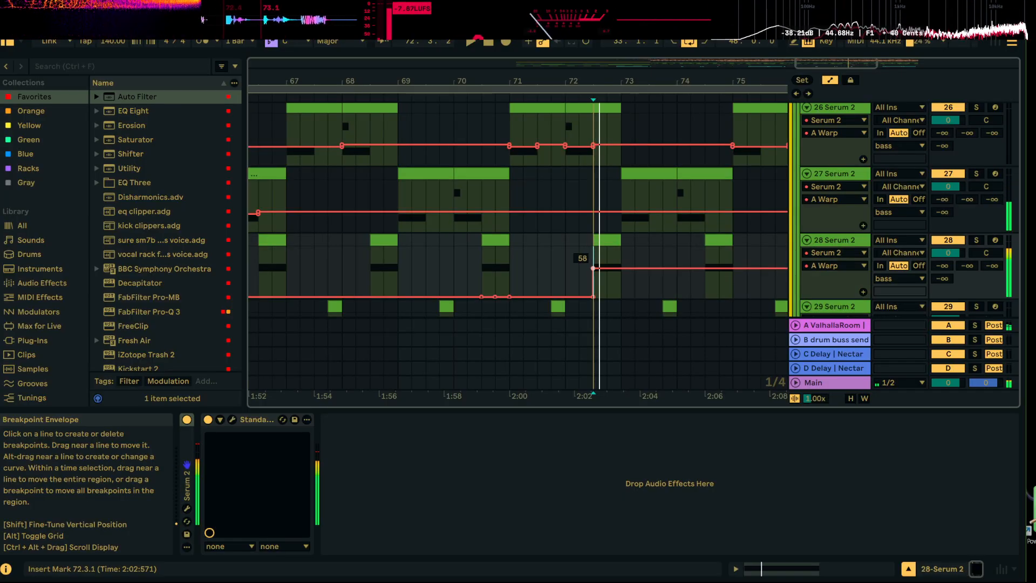
pyautogui.press('space')
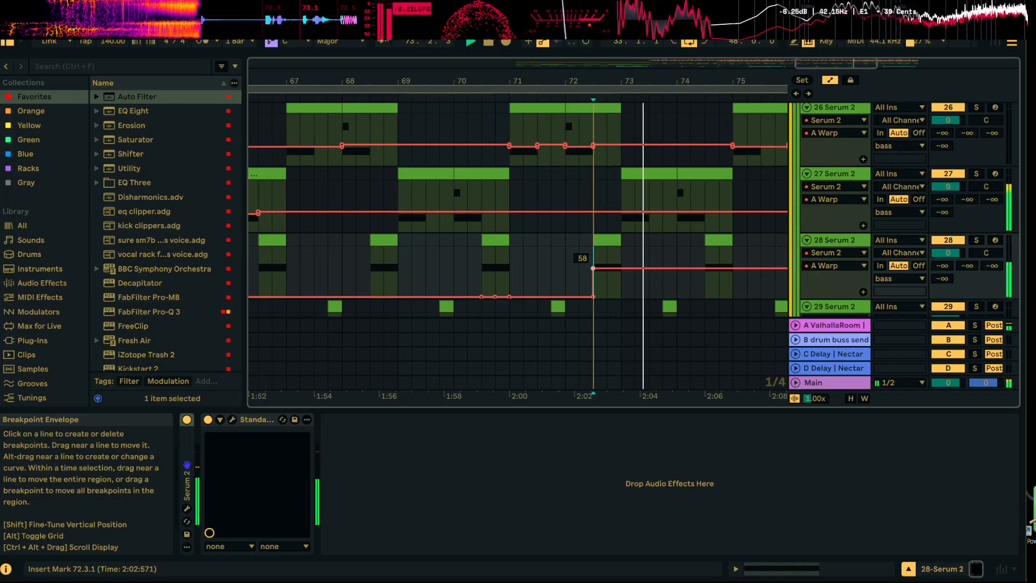
pyautogui.press('space')
pyautogui.press('space')
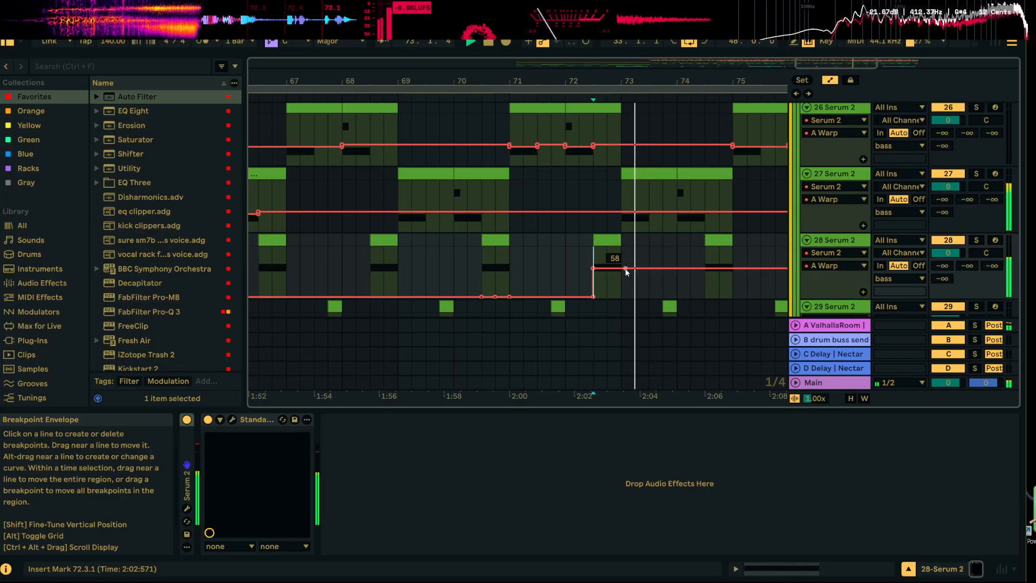
# Slope the A Warp automation of 28 Serum 2 to 49 at 73.1.1, drop it near zero just past that point, and listen
pyautogui.moveTo(626, 271)
pyautogui.mouseDown()
pyautogui.moveTo(625, 294)
pyautogui.moveTo(621, 274)
pyautogui.mouseUp()
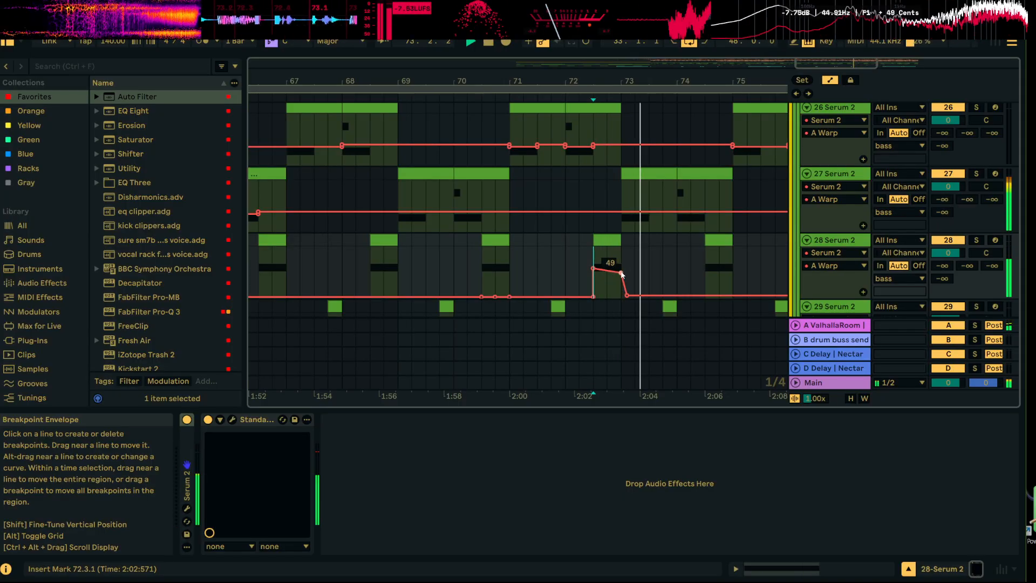
pyautogui.press('space')
pyautogui.press('space')
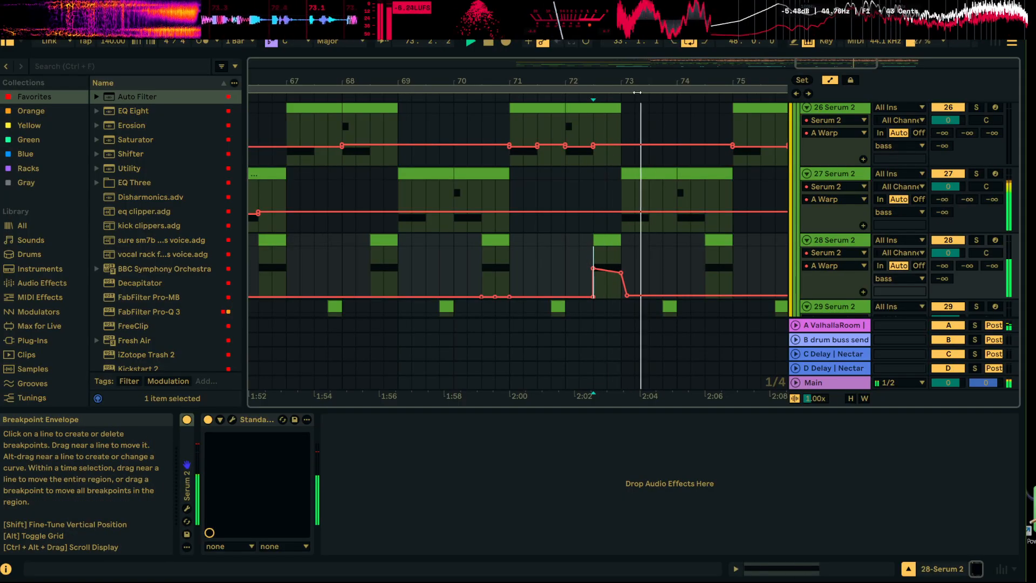
# Shape 28 Serum 2's A Warp automation with breakpoints around 10 from 74.3.1, return it to 1 past bar 76, and listen from 76.3.1
pyautogui.moveTo(637, 92); pyautogui.dragTo(524, 78)
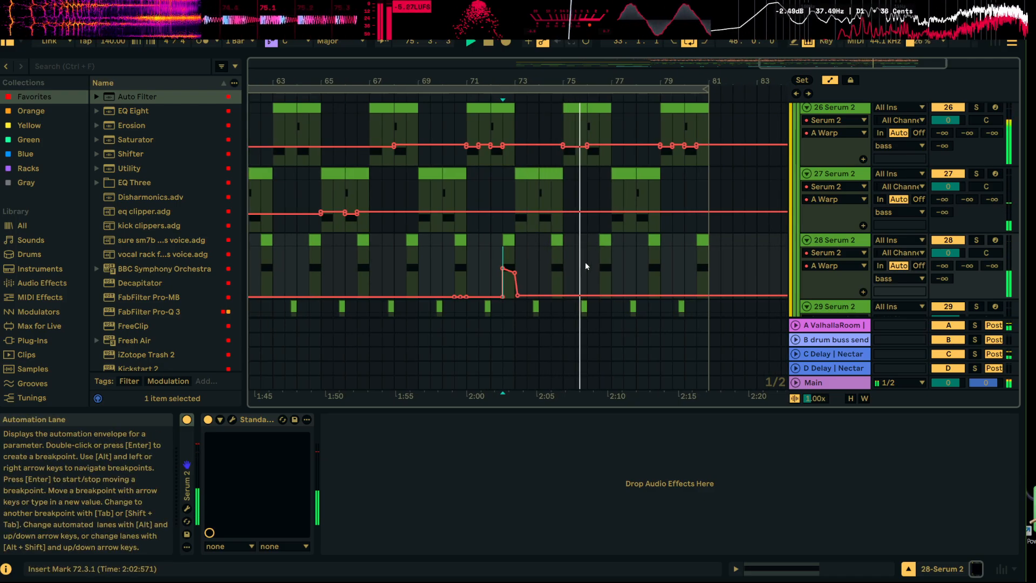
pyautogui.click(551, 292)
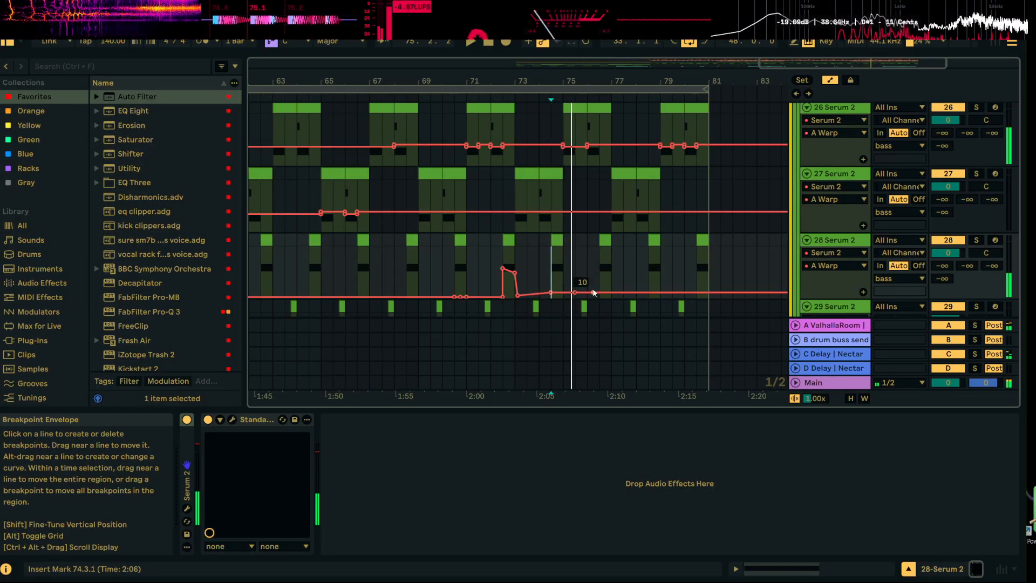
pyautogui.moveTo(593, 295); pyautogui.dragTo(593, 297)
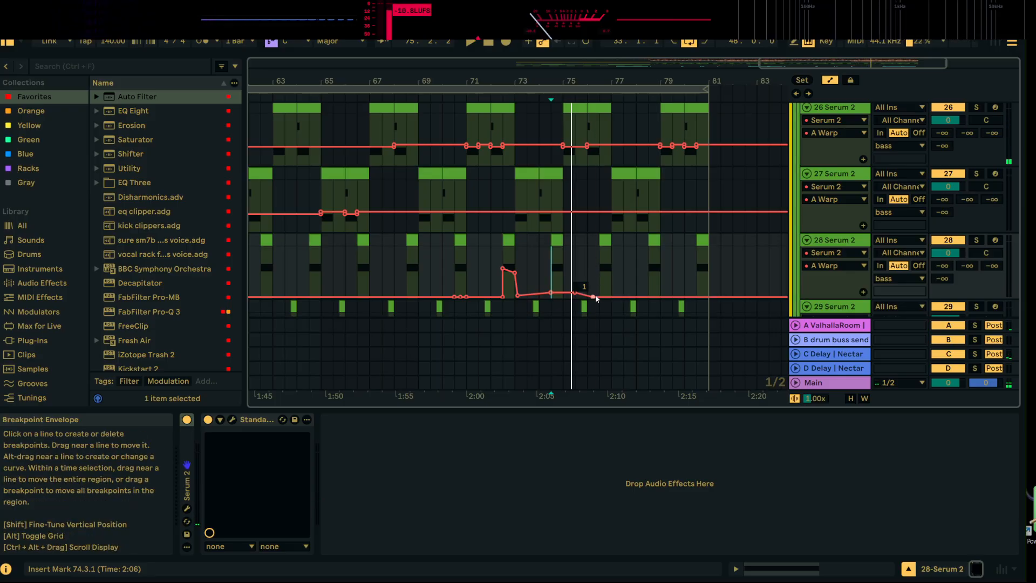
pyautogui.click(599, 280)
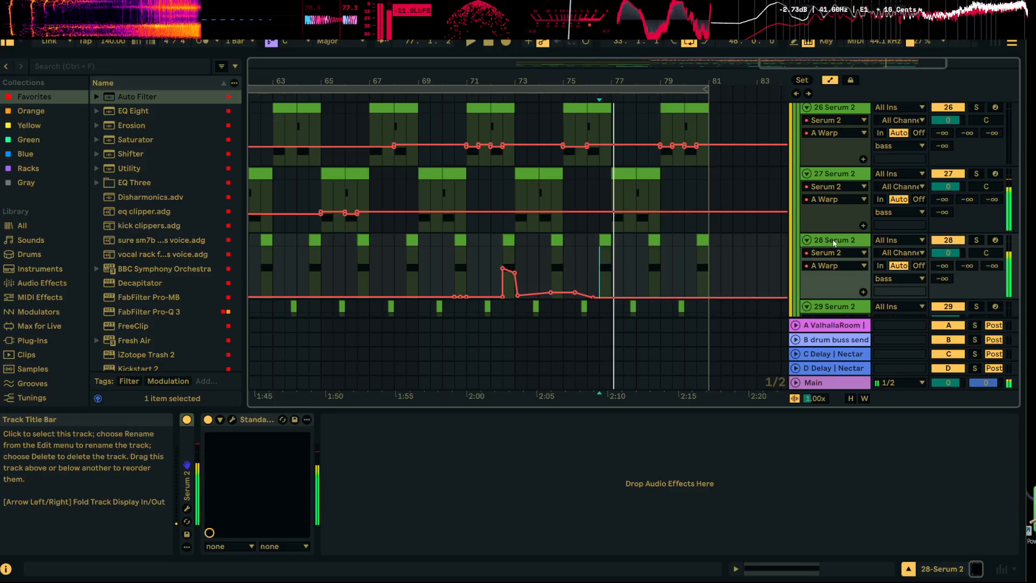
# Display the oscillator B WT Pos parameter in the automation lane of 28 Serum 2 by way of the synth's window
pyautogui.click(274, 489)
pyautogui.click(232, 419)
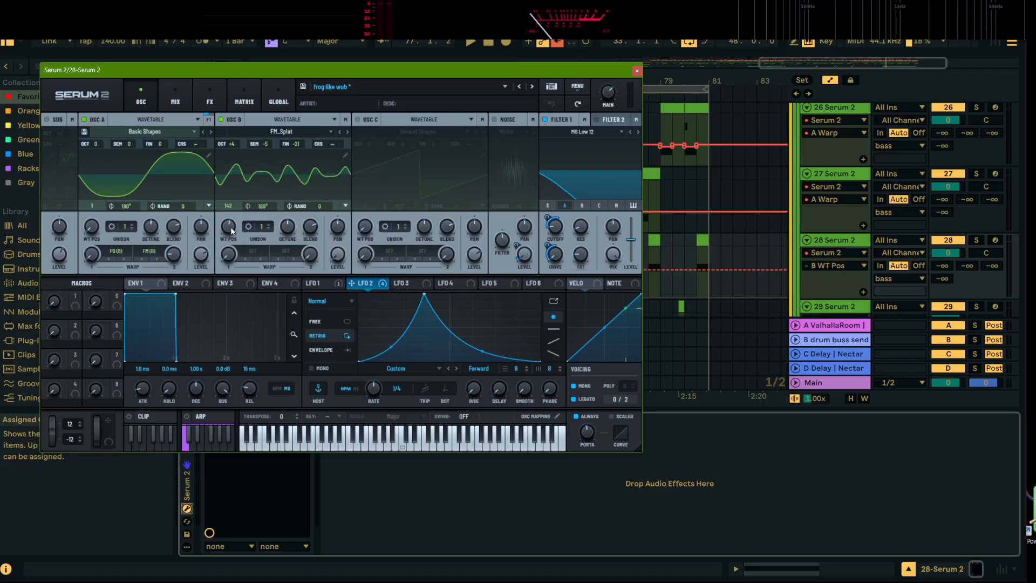
pyautogui.click(640, 72)
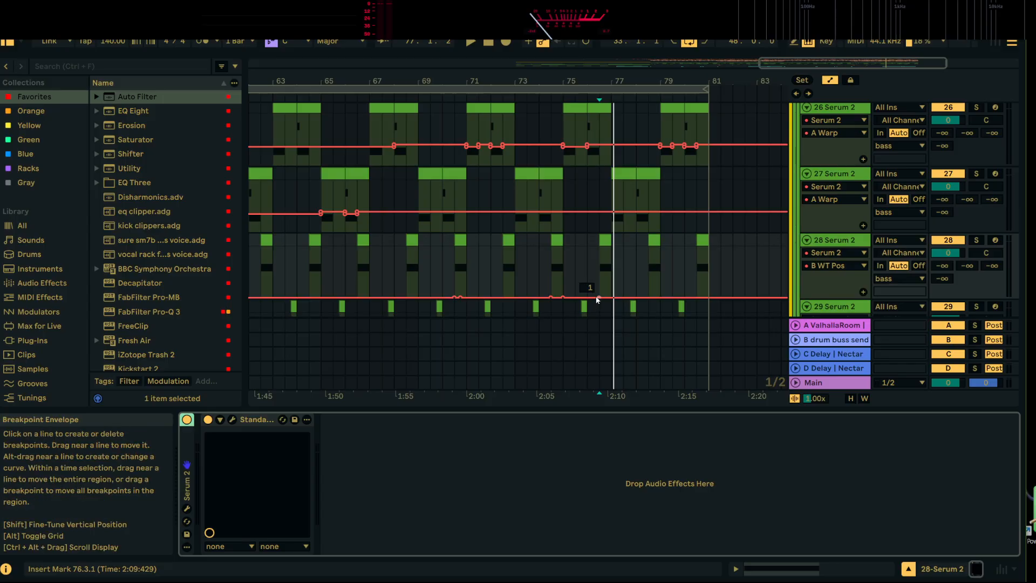
pyautogui.click(232, 419)
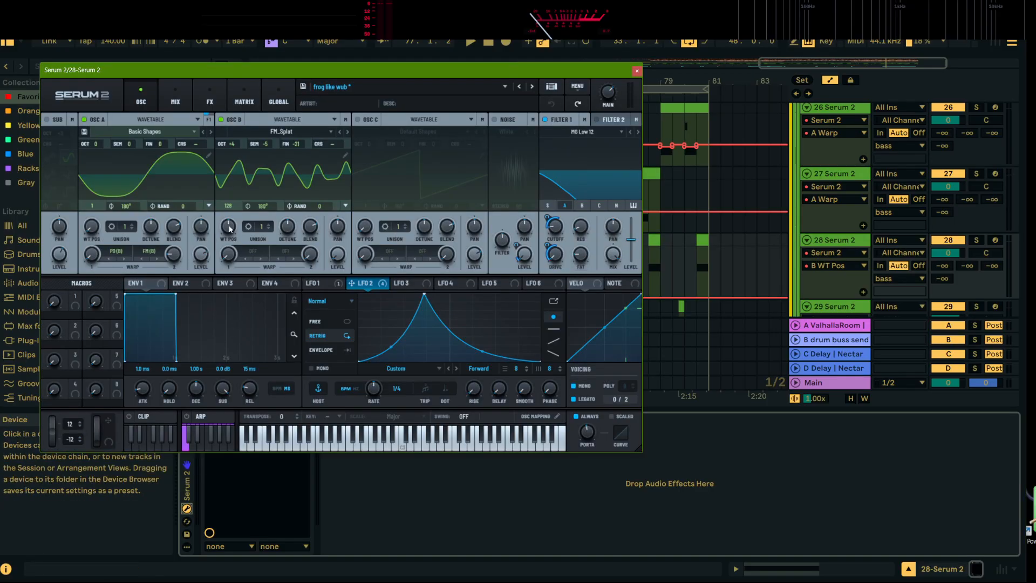
pyautogui.click(637, 71)
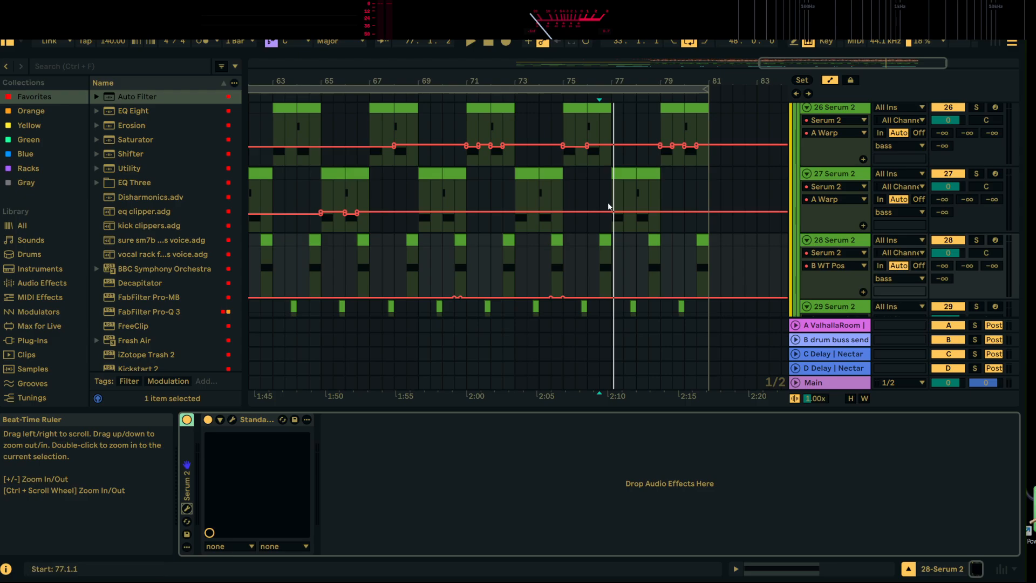
# Raise the B WT Pos automation of 28 Serum 2 just after 76.3.1 and listen to it
pyautogui.click(599, 297)
pyautogui.moveTo(603, 287); pyautogui.dragTo(603, 286)
pyautogui.click(602, 268)
pyautogui.press('space')
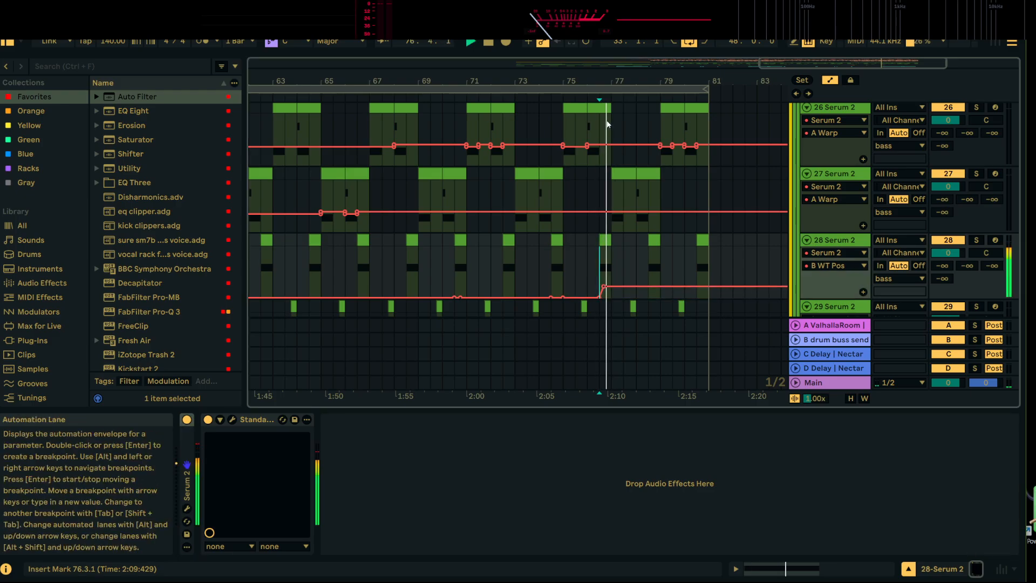
# Solo 28 Serum 2, listen from 76.3.1, and take the B WT Pos automation back to 1
pyautogui.moveTo(616, 81); pyautogui.dragTo(609, 115)
pyautogui.click(976, 240)
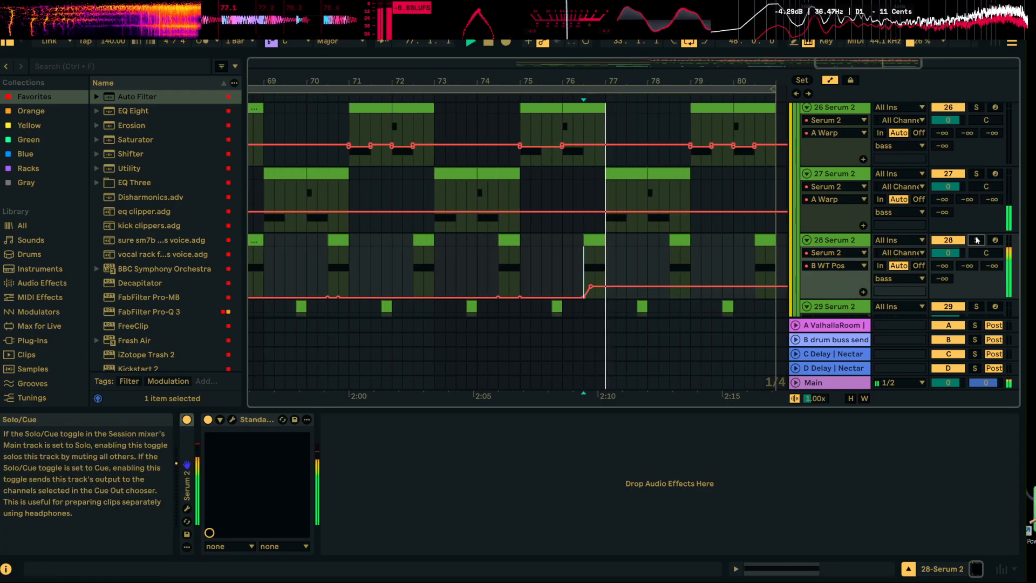
pyautogui.press('space')
pyautogui.moveTo(591, 289)
pyautogui.mouseDown()
pyautogui.moveTo(591, 254)
pyautogui.moveTo(596, 300)
pyautogui.mouseUp()
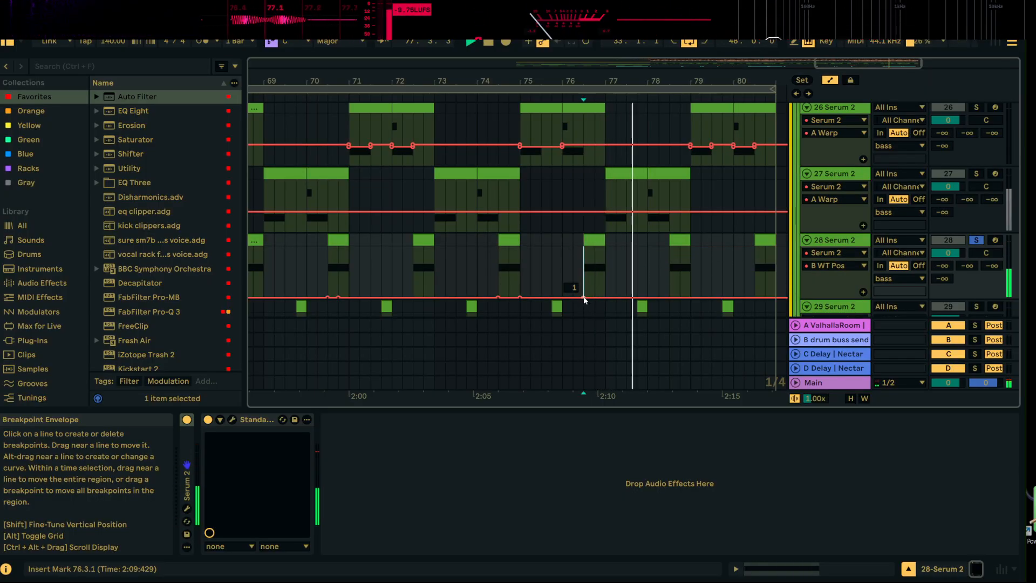
pyautogui.press('space')
# Compare the soloed 28 Serum 2 clips at 72.3.1 and 66.3.1 by ear with the synth's window open
pyautogui.click(187, 508)
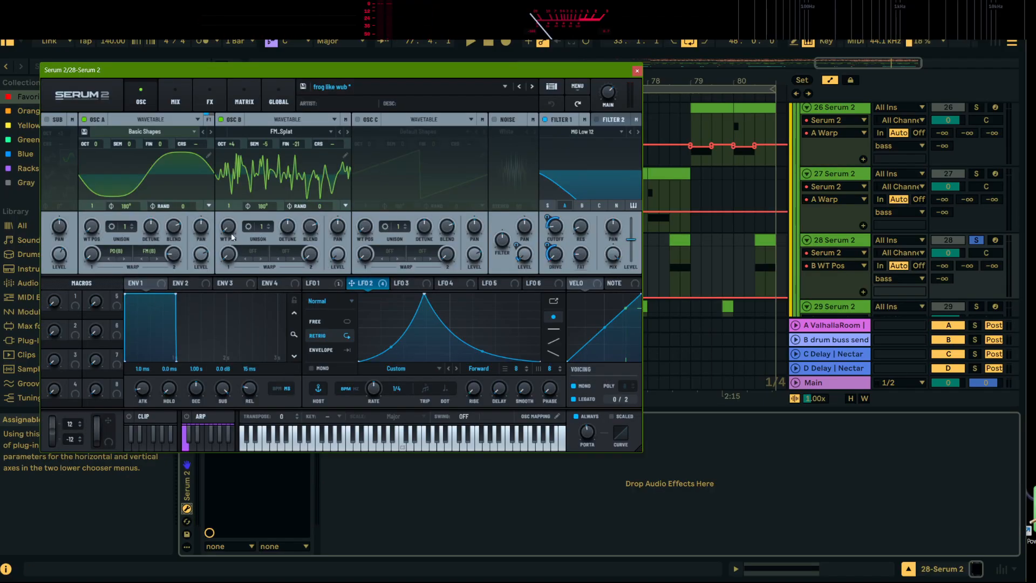
pyautogui.moveTo(574, 77)
pyautogui.mouseDown()
pyautogui.moveTo(407, 330)
pyautogui.moveTo(367, 365)
pyautogui.moveTo(382, 331)
pyautogui.mouseUp()
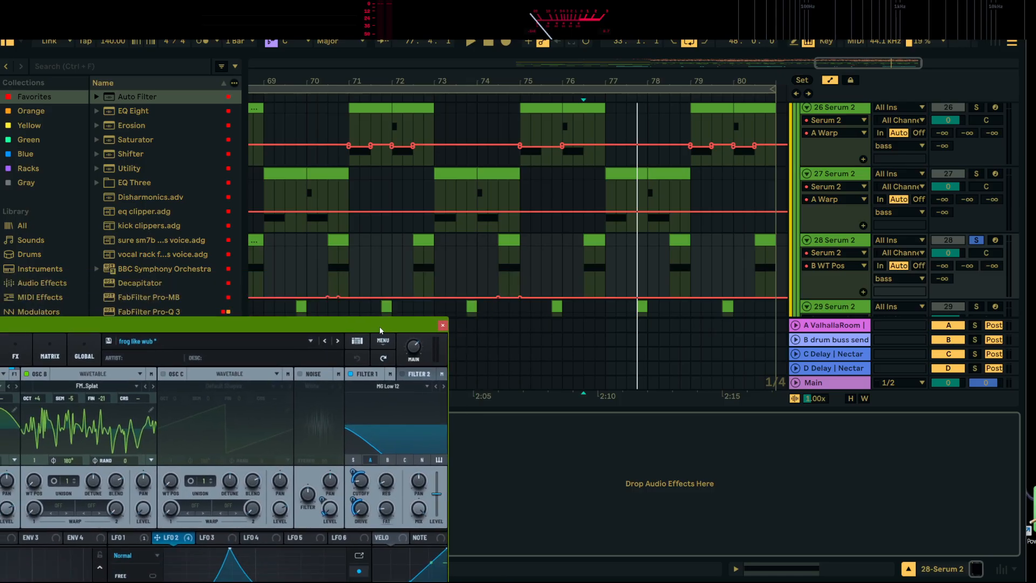
pyautogui.click(423, 270)
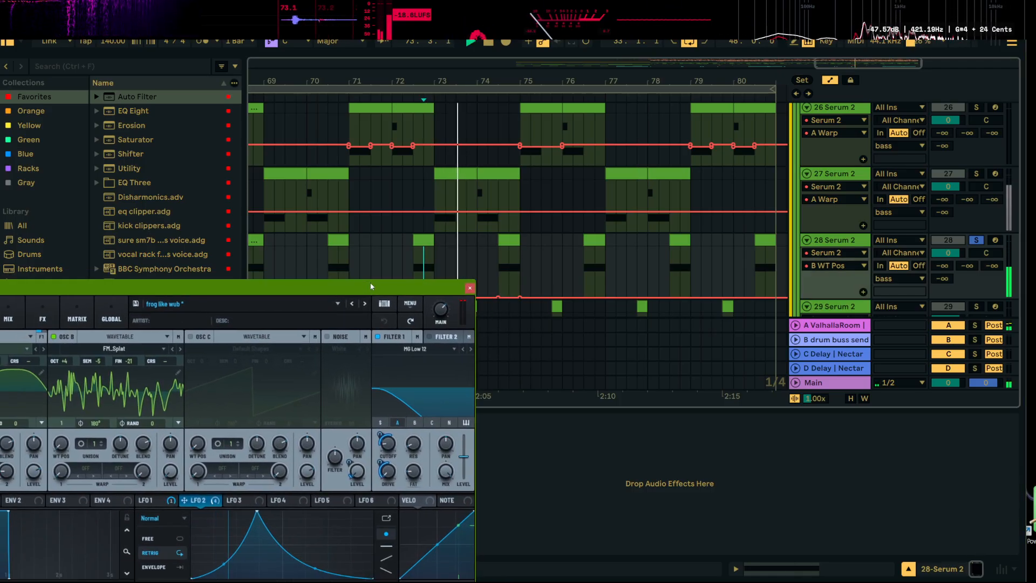
pyautogui.click(504, 238)
pyautogui.moveTo(435, 294); pyautogui.dragTo(463, 356)
pyautogui.press('space')
pyautogui.moveTo(489, 82); pyautogui.dragTo(505, 66)
pyautogui.press('space')
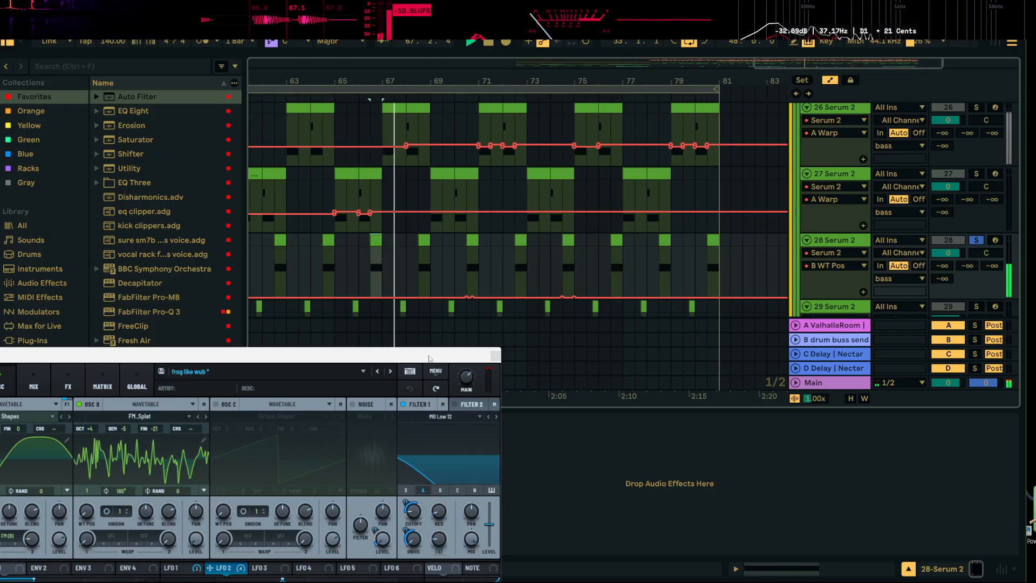
# Try other oscillator A WT Pos and Warp settings in 28 Serum 2 during playback, leaving A Warp displayed in the automation lane
pyautogui.moveTo(430, 357); pyautogui.dragTo(621, 186)
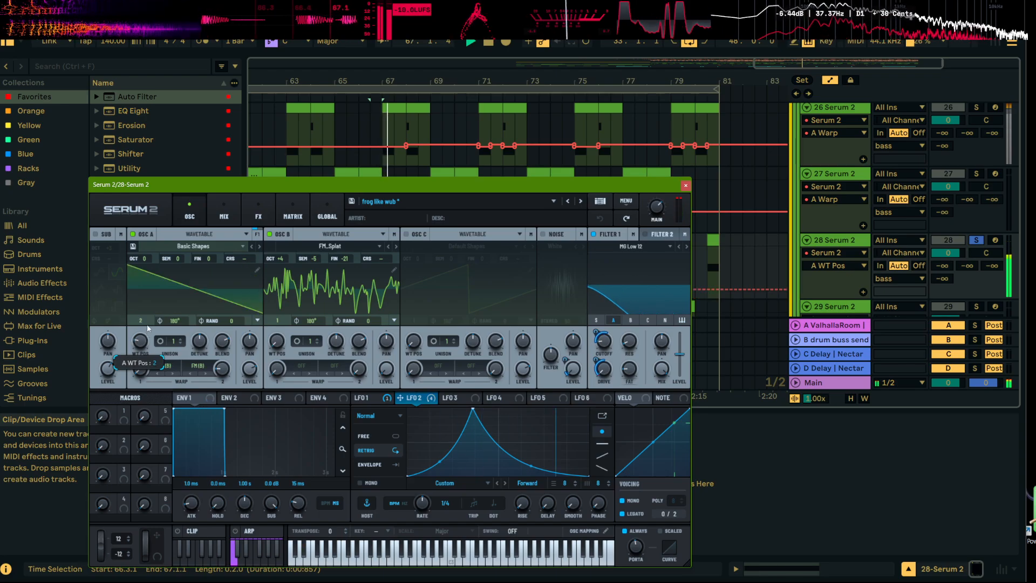
pyautogui.moveTo(143, 366); pyautogui.dragTo(150, 341)
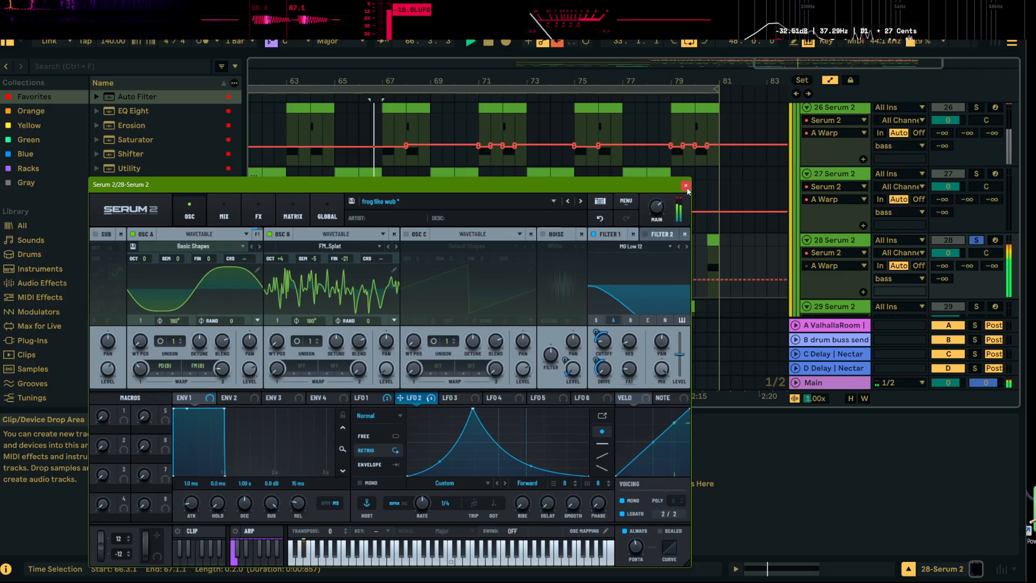
pyautogui.click(685, 185)
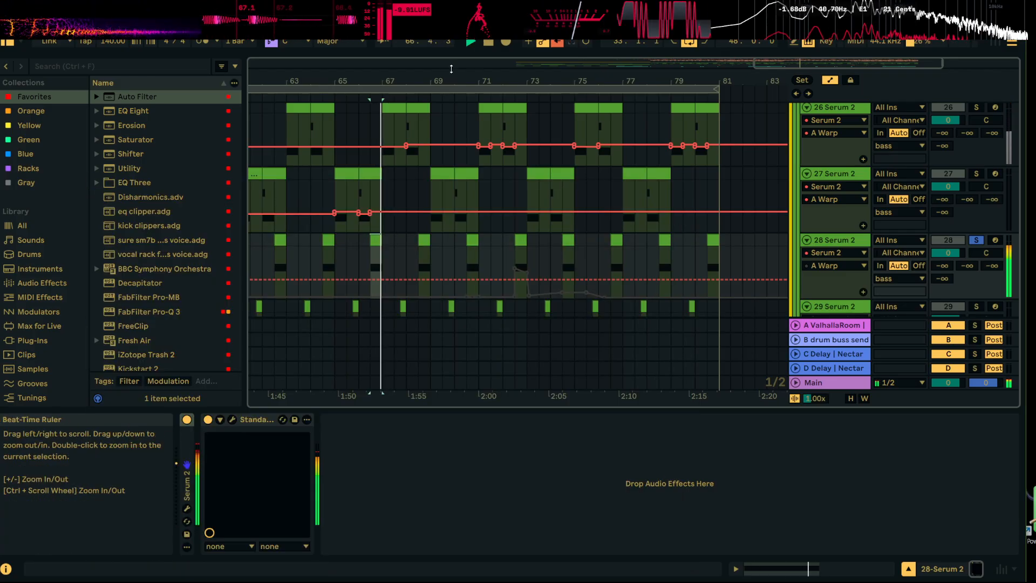
# Re-enable the overridden automation and listen again to the 28 Serum 2 clip at 66.3.1–67.1.1
pyautogui.moveTo(547, 77); pyautogui.dragTo(564, 60)
pyautogui.press('space')
pyautogui.press('space')
pyautogui.click(559, 44)
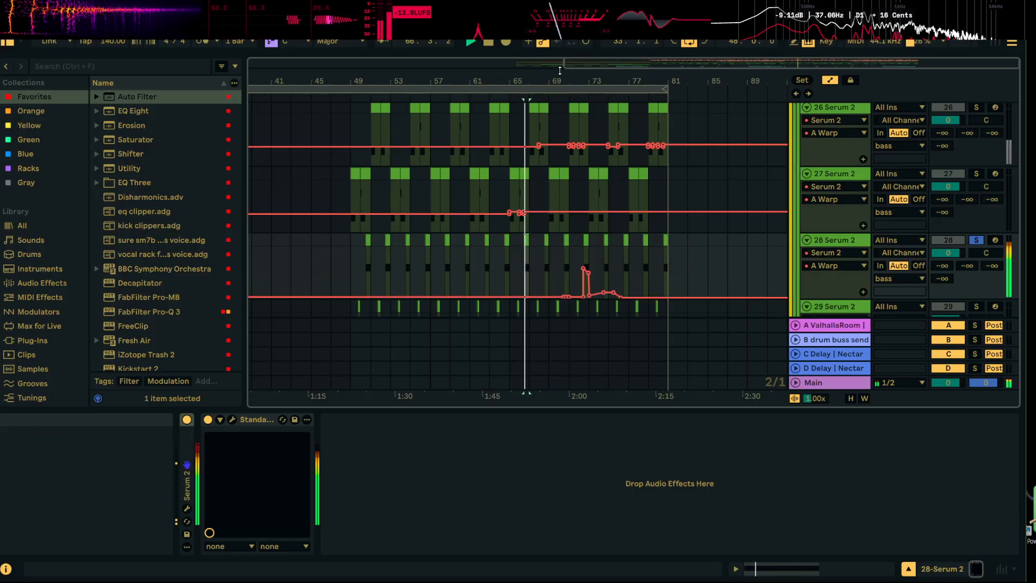
pyautogui.press('space')
pyautogui.press('space')
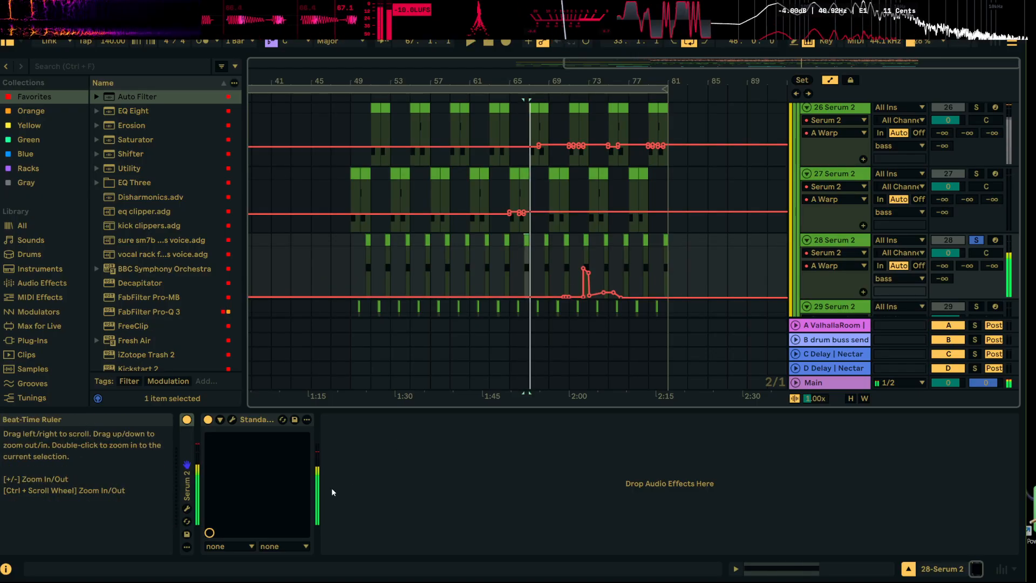
# Check the oscillator settings in 28 Serum 2's window and play its clip at 72.3.1–73.1.1
pyautogui.click(188, 506)
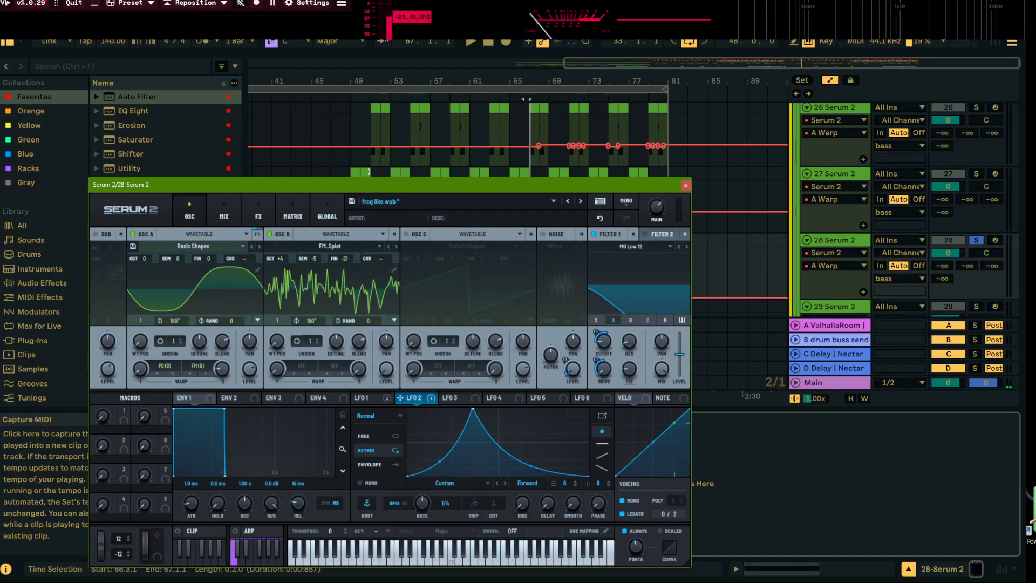
pyautogui.click(684, 186)
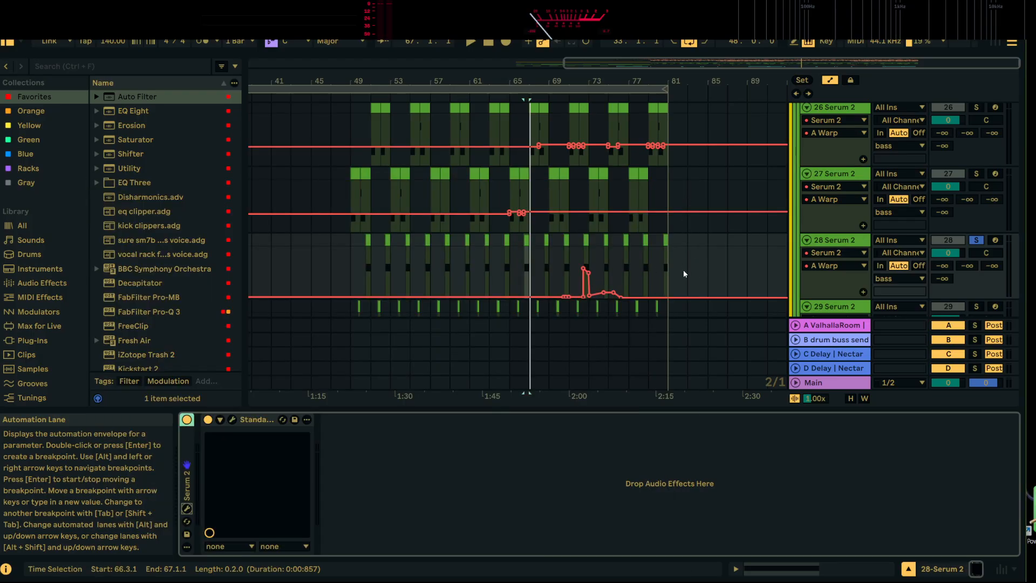
pyautogui.click(585, 239)
pyautogui.press('space')
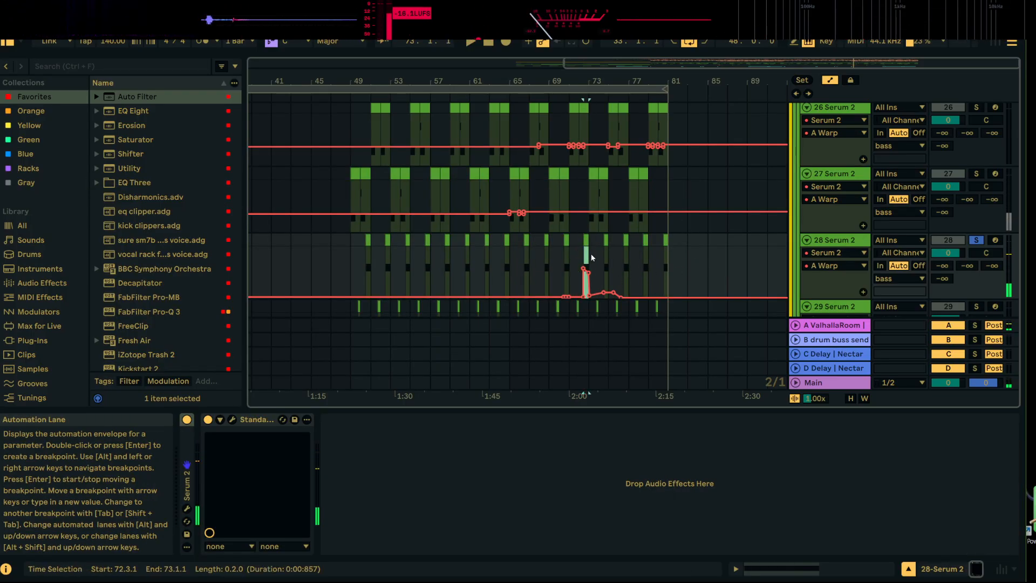
# Delete 28 Serum 2's A Warp automation from 49.1.1 to 87.1.1, play the clip at 50.3.1, and check the synth's settings
pyautogui.moveTo(725, 259); pyautogui.dragTo(416, 291)
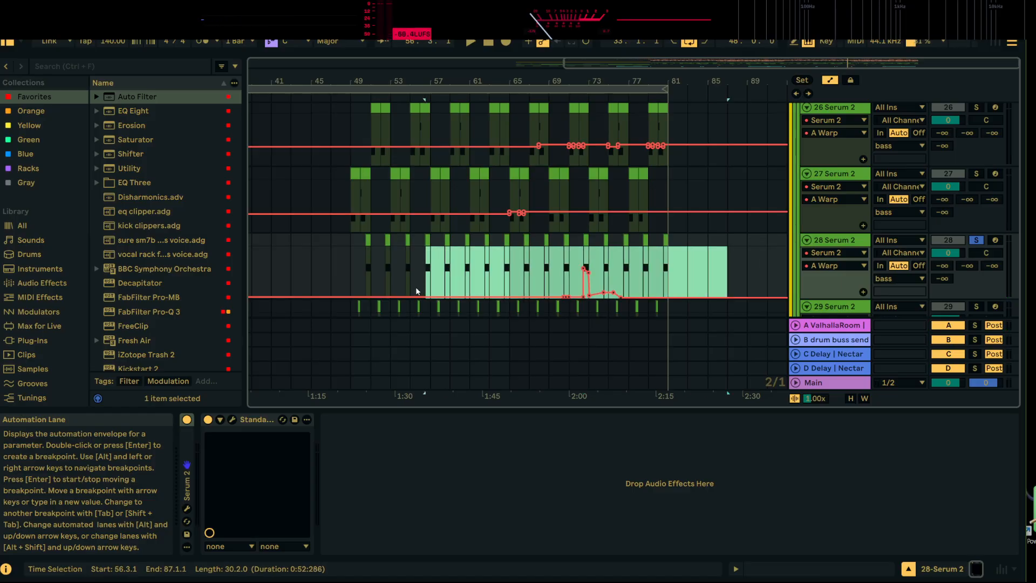
pyautogui.press('Delete')
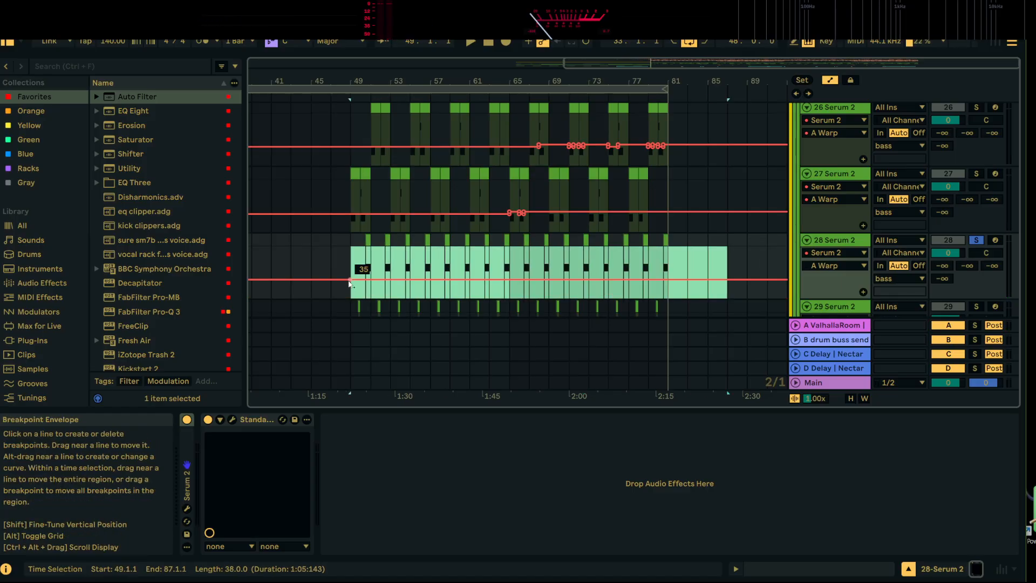
pyautogui.click(368, 240)
pyautogui.press('space')
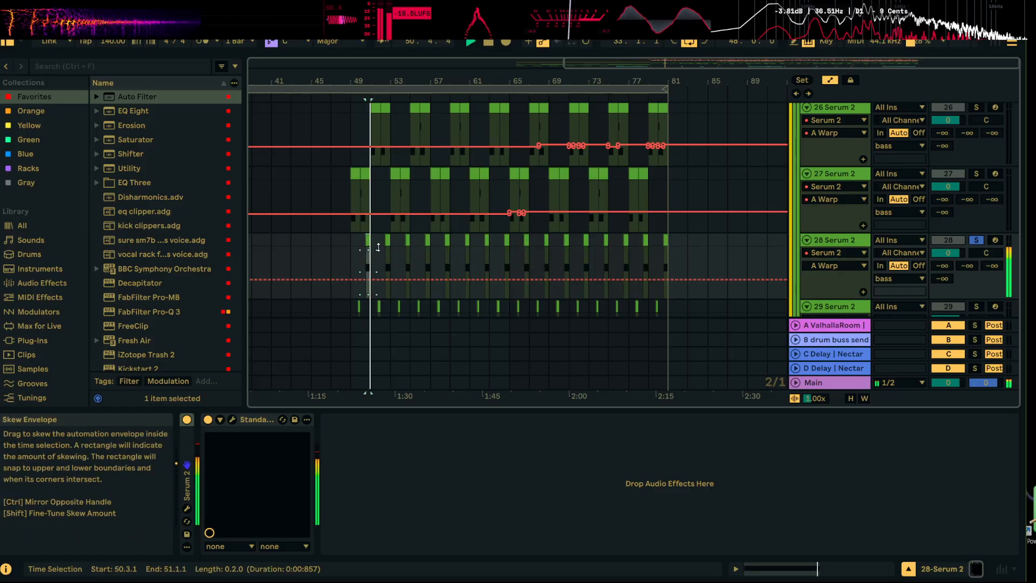
pyautogui.click(232, 419)
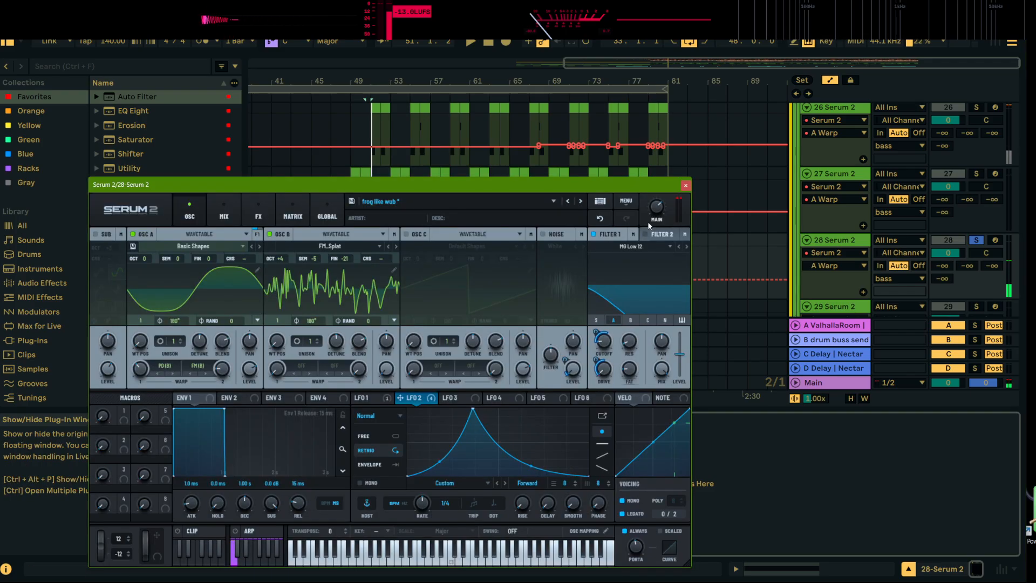
pyautogui.click(686, 186)
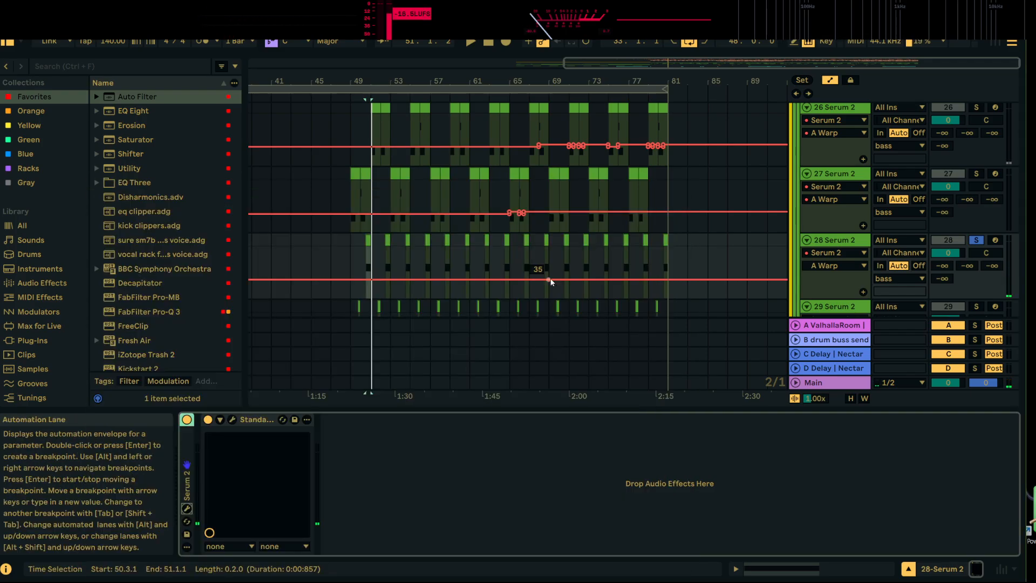
# Turn off solo on 28 Serum 2 and listen to the full mix from 65.1.1
pyautogui.click(508, 254)
pyautogui.press('space')
pyautogui.moveTo(527, 77); pyautogui.dragTo(527, 101)
pyautogui.press('space')
pyautogui.click(976, 240)
pyautogui.press('space')
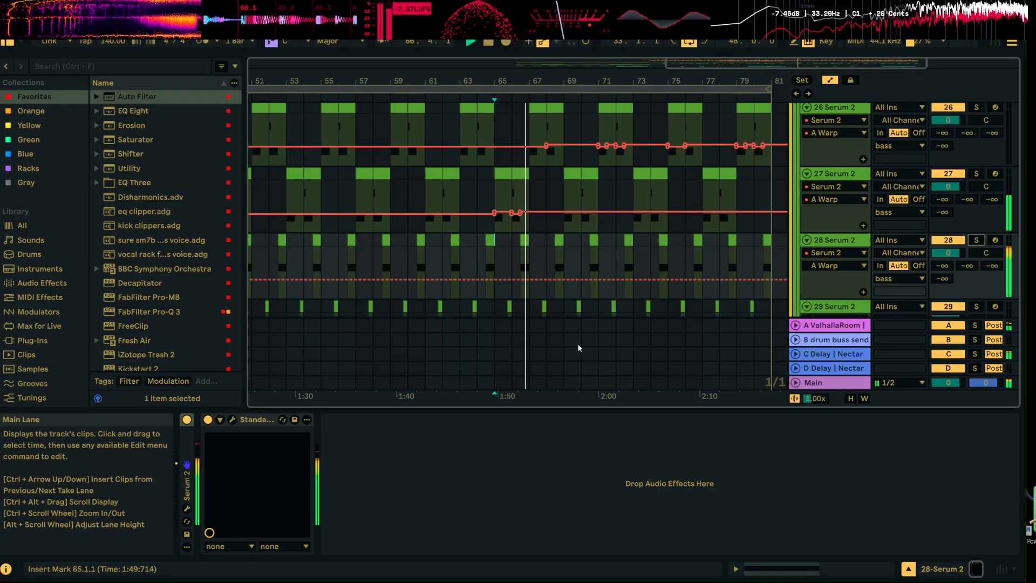
pyautogui.moveTo(540, 79)
pyautogui.mouseDown()
pyautogui.moveTo(539, 92)
pyautogui.moveTo(539, 79)
pyautogui.mouseUp()
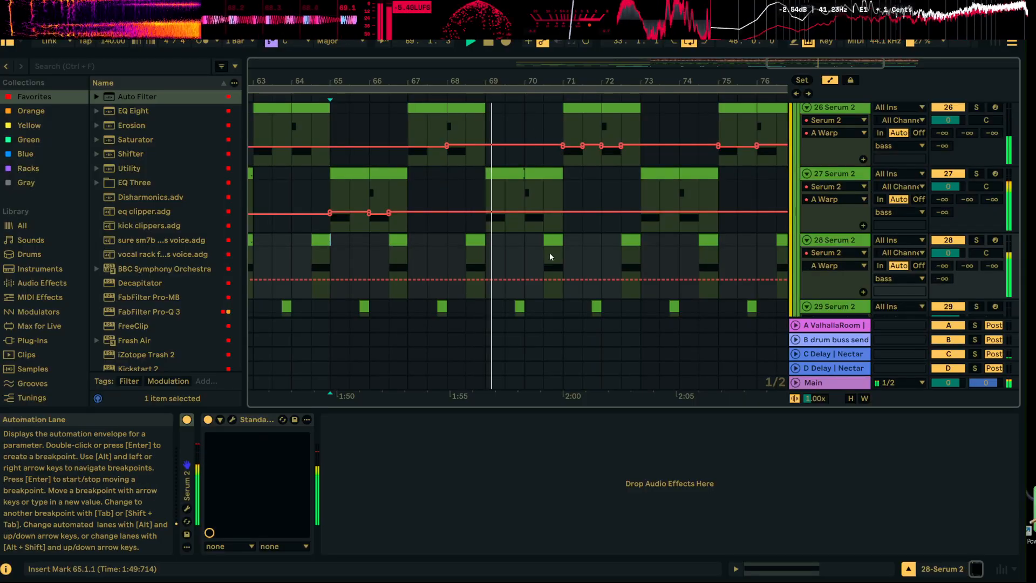
# Raise 28 Serum 2's A Warp automation over 68.3.1–69.1.1, starting at 46 and ending slightly higher, and listen to the repeat
pyautogui.click(467, 264)
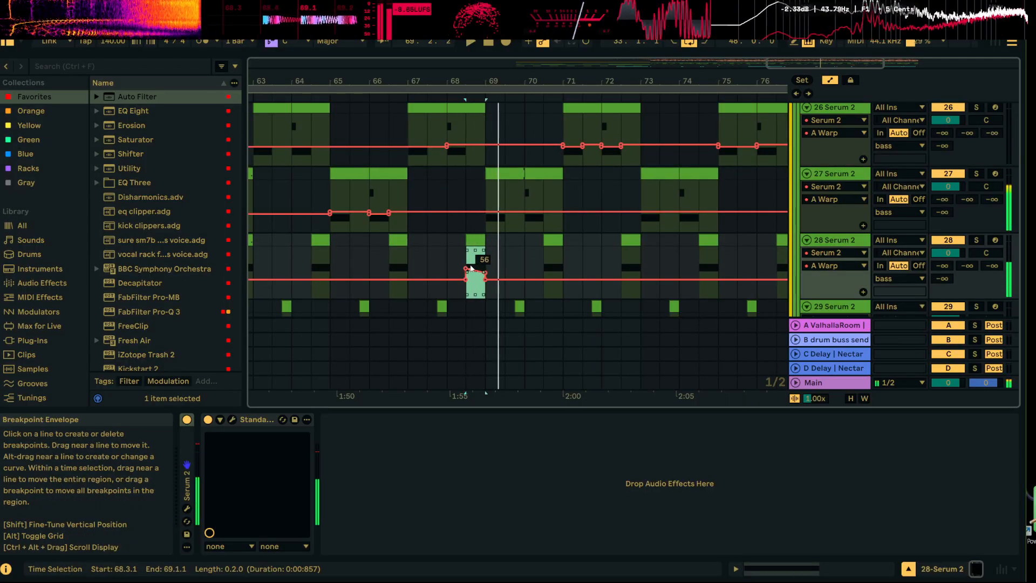
pyautogui.click(505, 258)
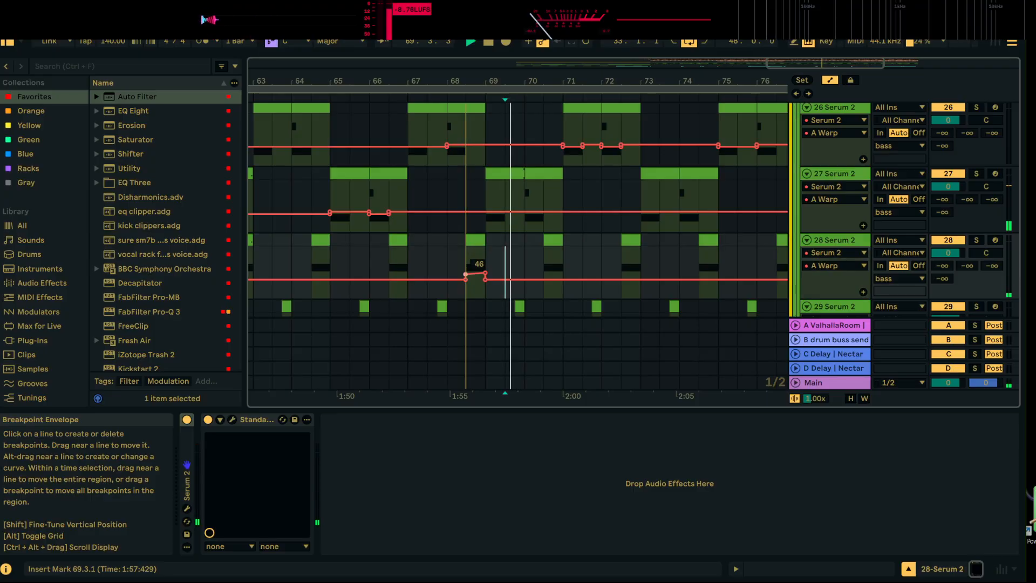
pyautogui.click(471, 240)
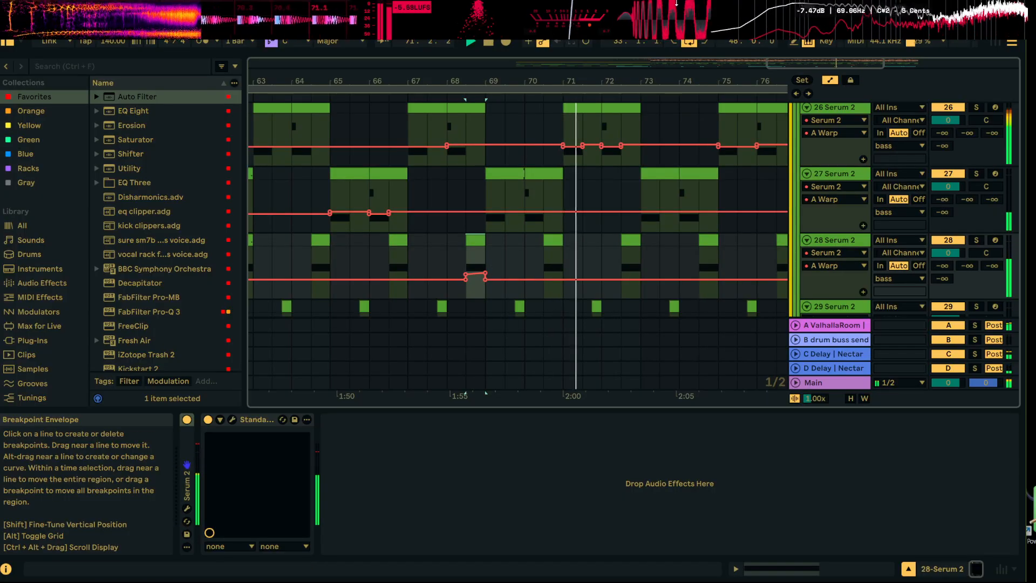
pyautogui.moveTo(669, 83); pyautogui.dragTo(601, 83)
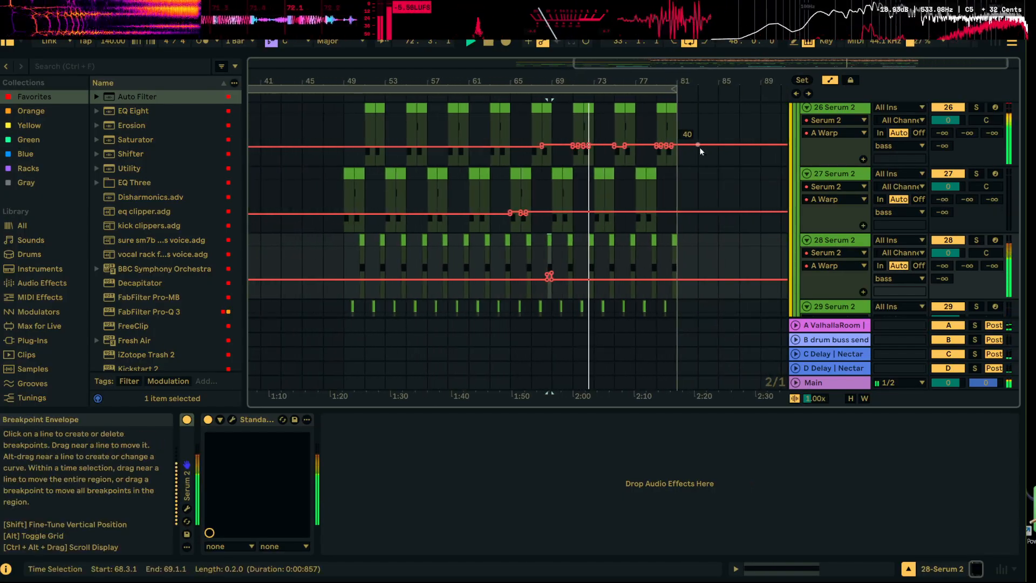
pyautogui.scroll(1, 742, 280)
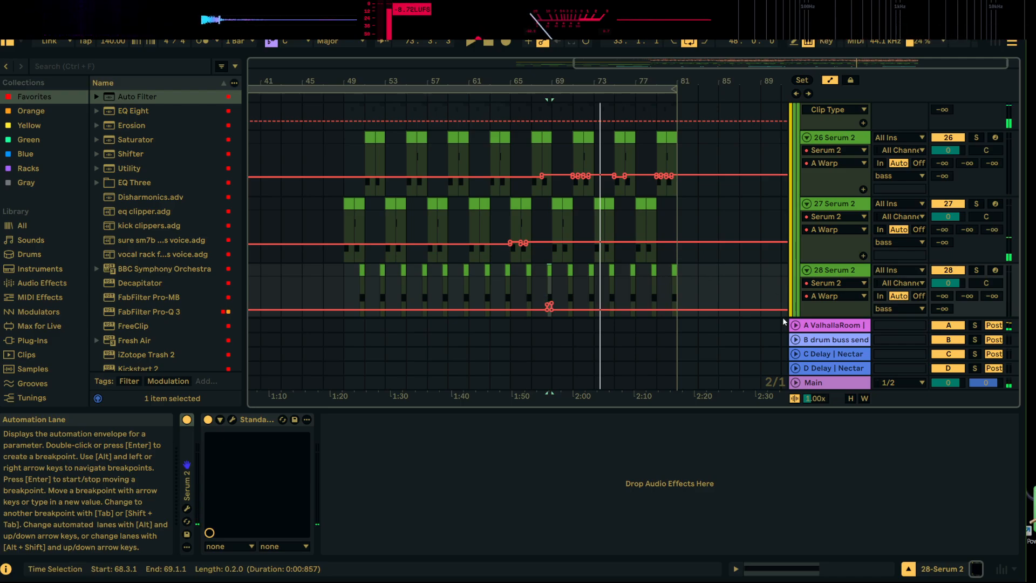
# Fold the bass group and hide the automation lanes in the arrangement
pyautogui.scroll(5, 782, 316)
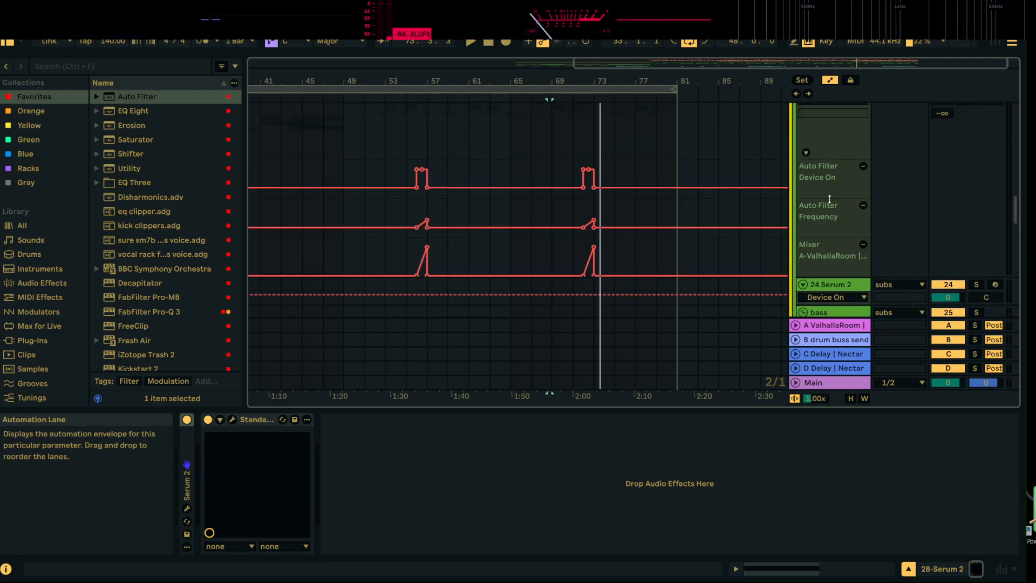
pyautogui.scroll(-3, 829, 199)
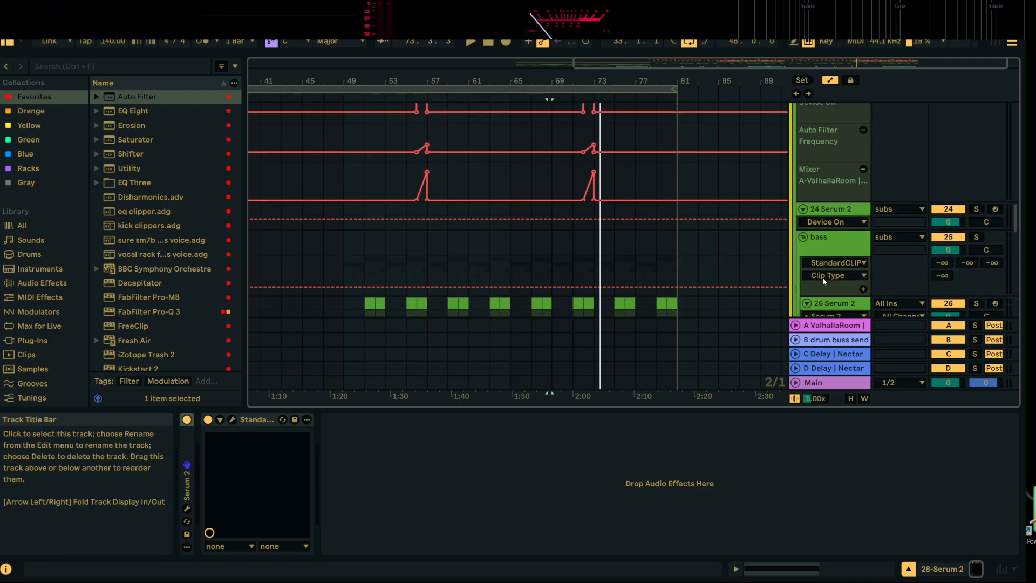
pyautogui.click(803, 238)
pyautogui.scroll(-2, 805, 281)
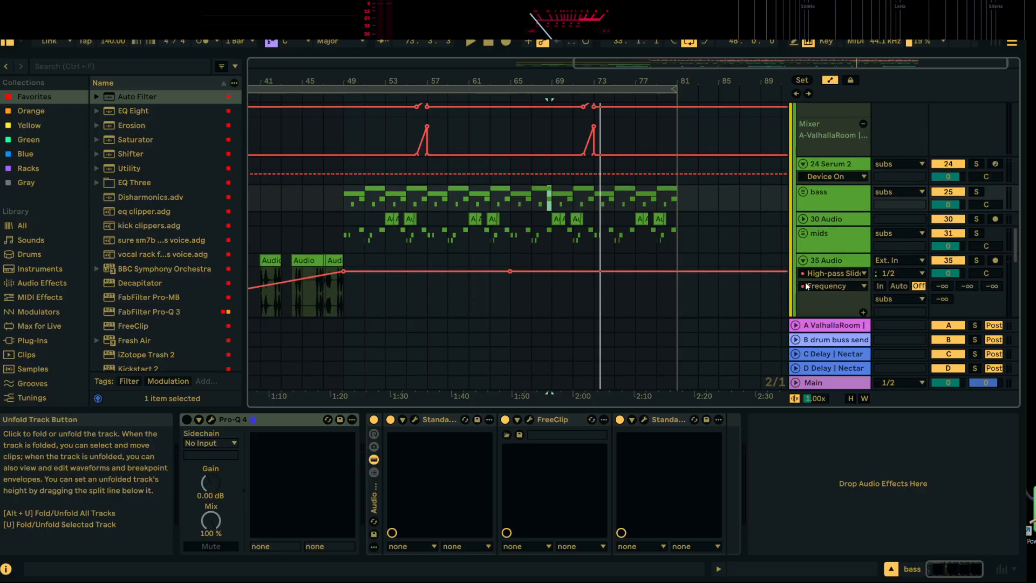
pyautogui.scroll(3, 805, 282)
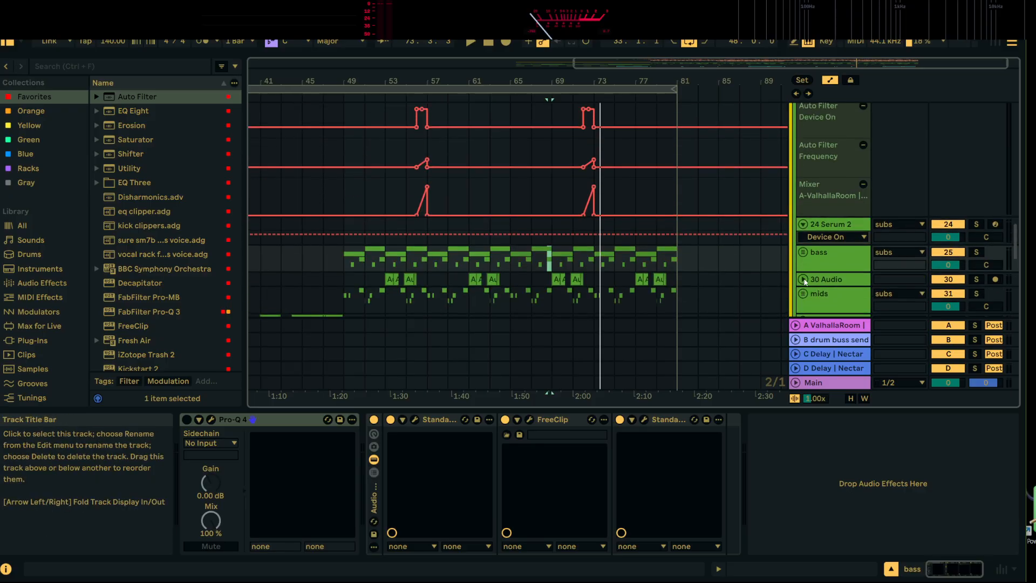
pyautogui.scroll(-1, 804, 281)
pyautogui.click(829, 81)
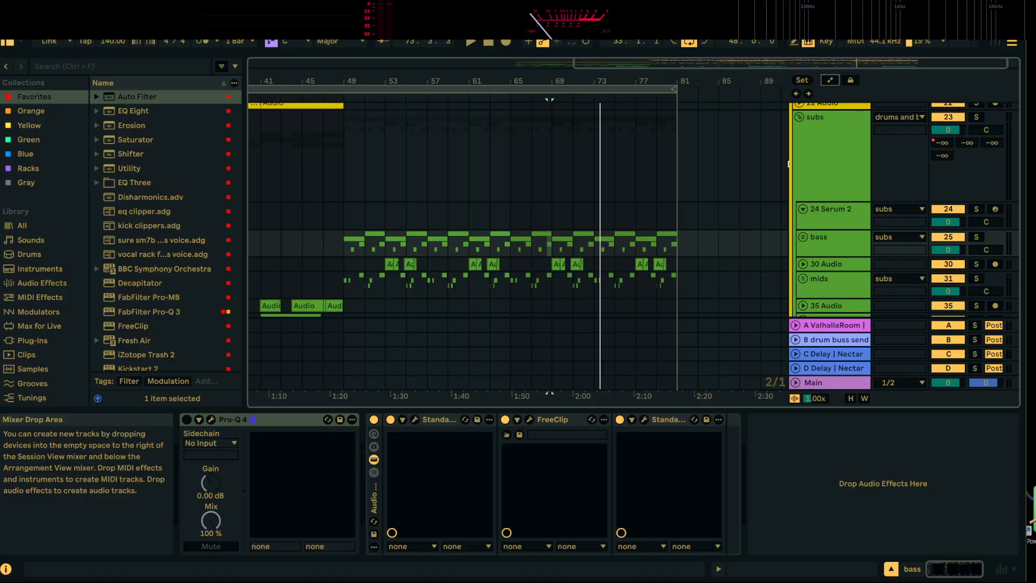
# Play the repeat from 68.3.1 and compare the mix with the bass group muted and active
pyautogui.scroll(4, 875, 263)
pyautogui.scroll(-9, 712, 234)
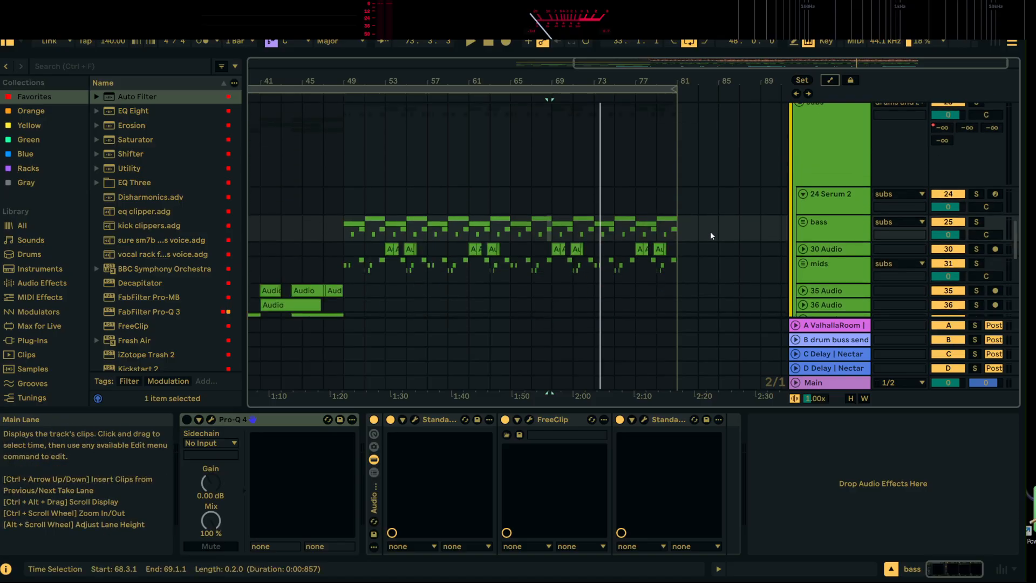
pyautogui.scroll(6, 659, 210)
pyautogui.scroll(-3, 848, 222)
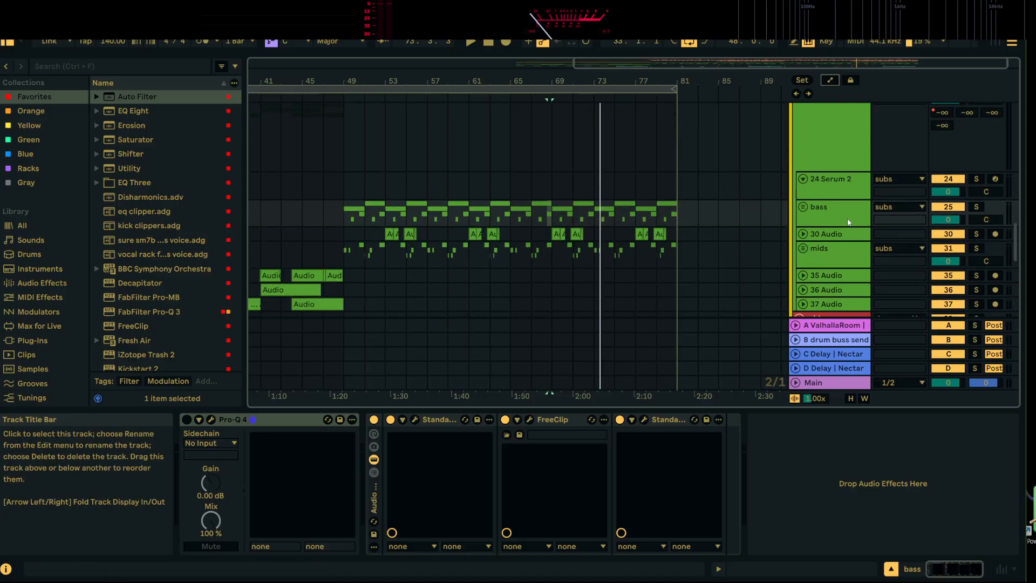
pyautogui.scroll(5, 833, 226)
pyautogui.scroll(-2, 840, 198)
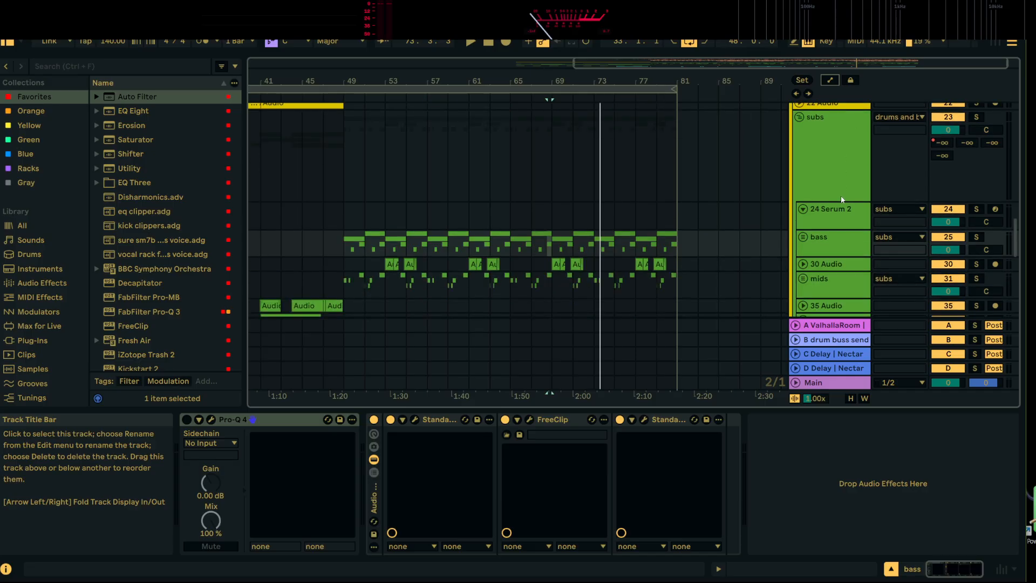
pyautogui.click(831, 237)
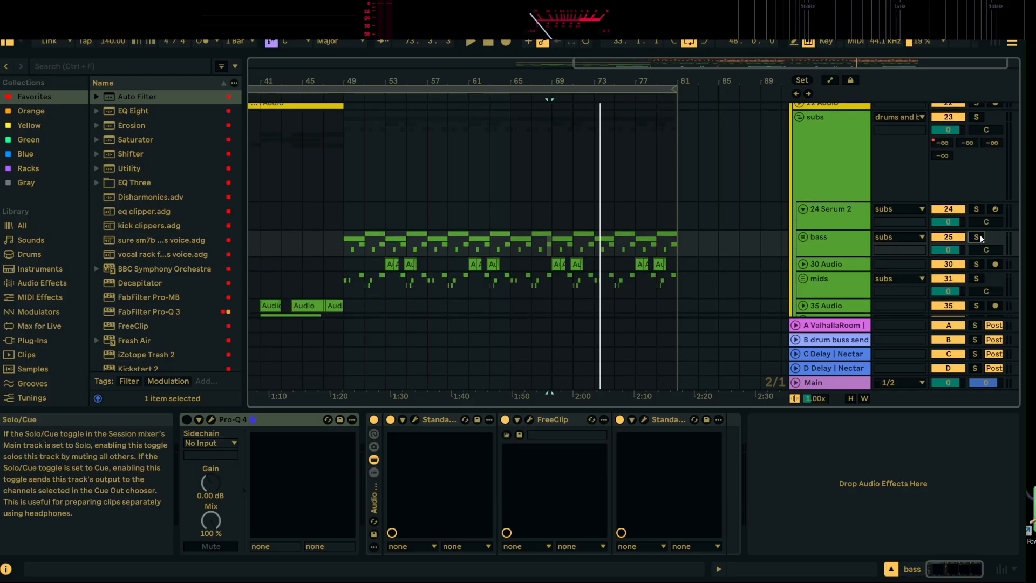
pyautogui.press('space')
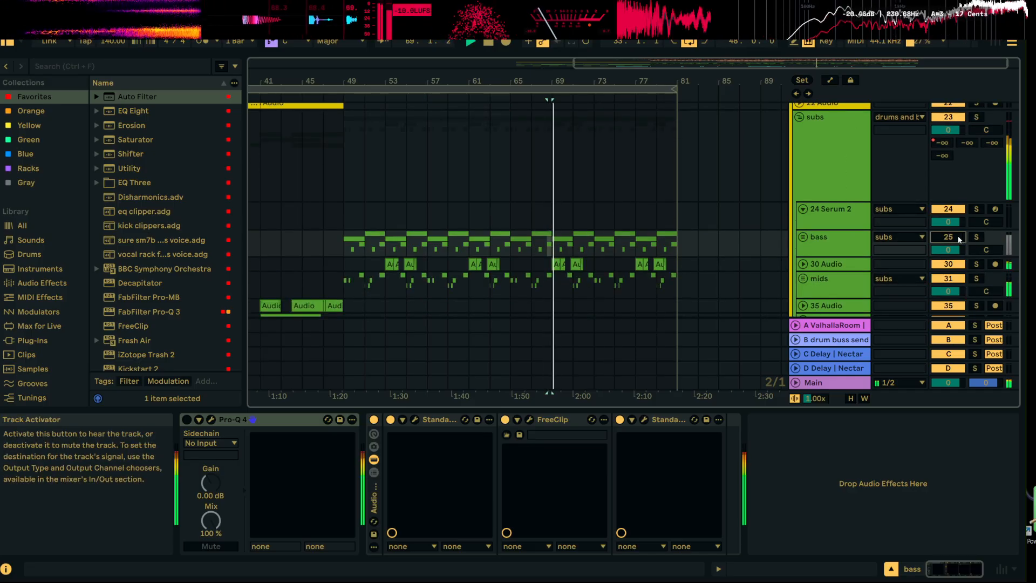
pyautogui.click(958, 239)
pyautogui.press('space')
# Add an Auto Filter low-passing at 223 Hz to the bass group and compare the sound with it bypassed
pyautogui.click(851, 241)
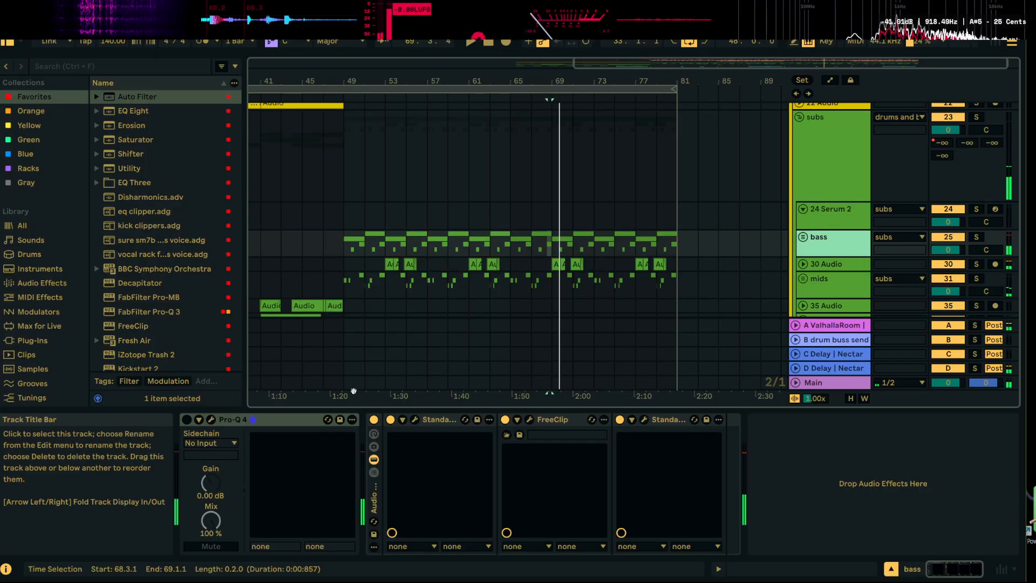
pyautogui.doubleClick(138, 97)
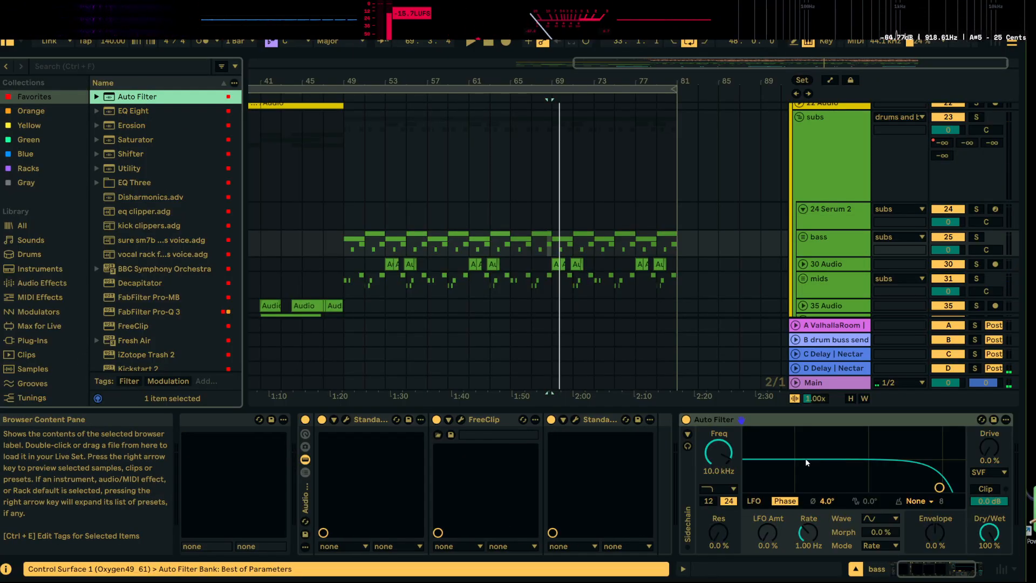
pyautogui.moveTo(720, 454); pyautogui.dragTo(719, 512)
pyautogui.press('space')
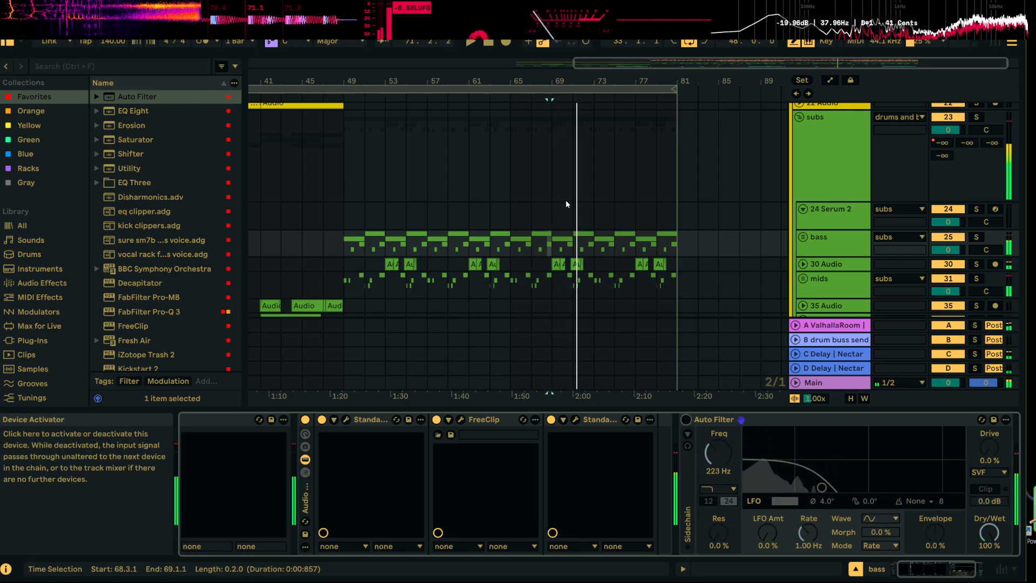
pyautogui.press('space')
# Play from 65.1.1, show automation, and remove the subs group's separate Auto Filter Device On, Auto Filter Frequency and A-ValhallaRoom send lanes
pyautogui.click(510, 214)
pyautogui.press('space')
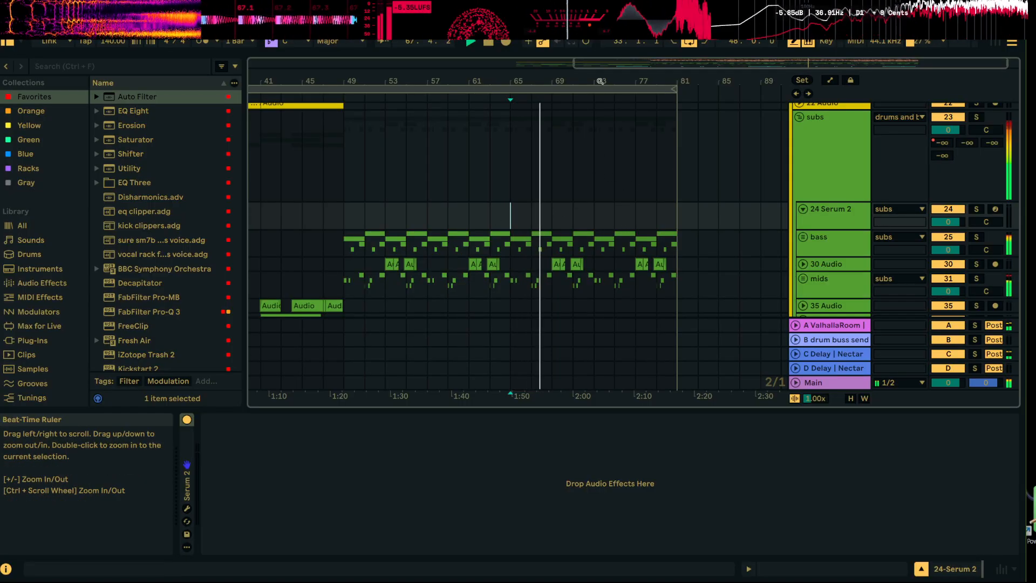
pyautogui.moveTo(599, 81); pyautogui.dragTo(600, 111)
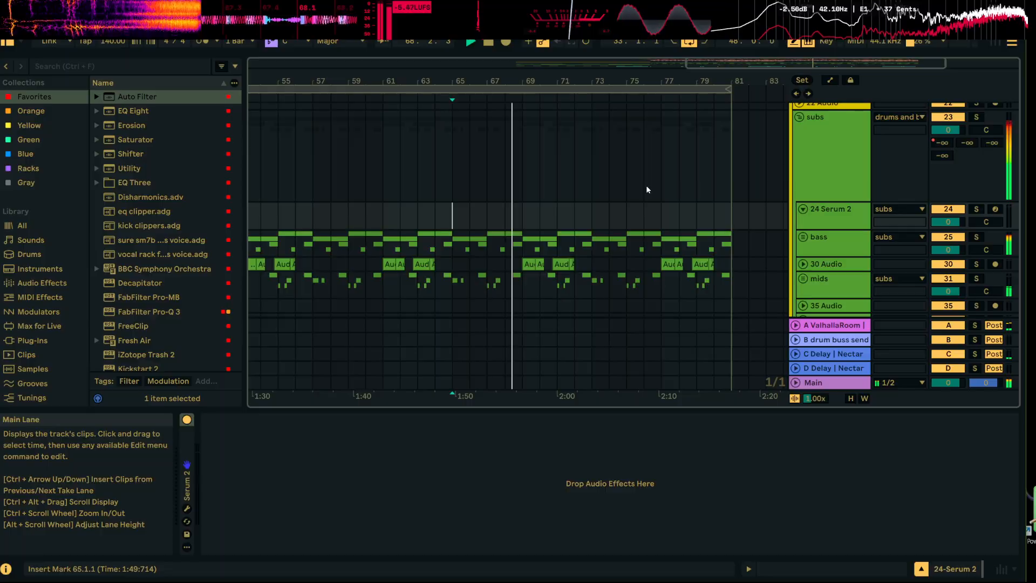
pyautogui.click(829, 81)
pyautogui.scroll(2, 877, 184)
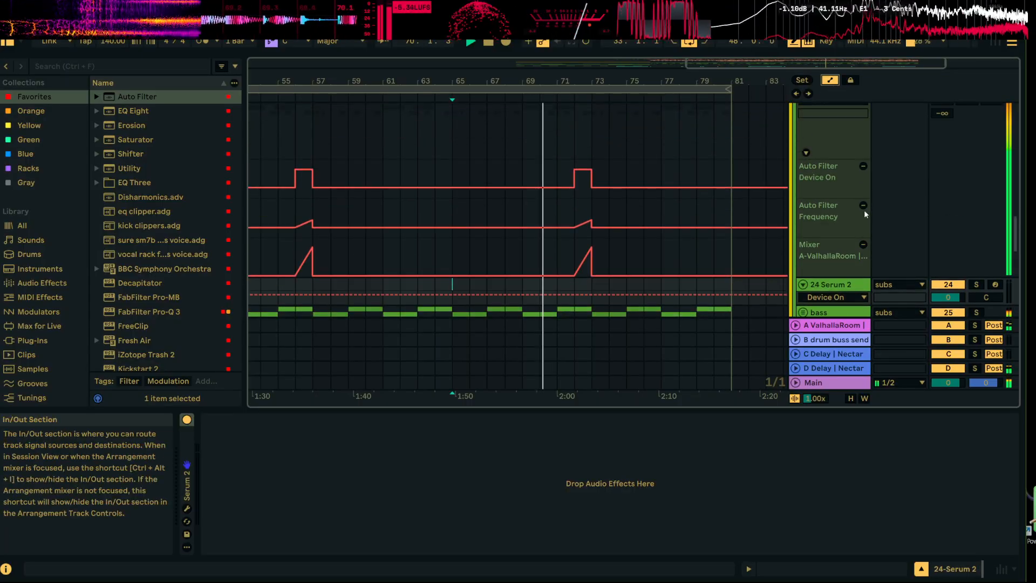
pyautogui.click(863, 204)
pyautogui.click(864, 165)
pyautogui.click(864, 165)
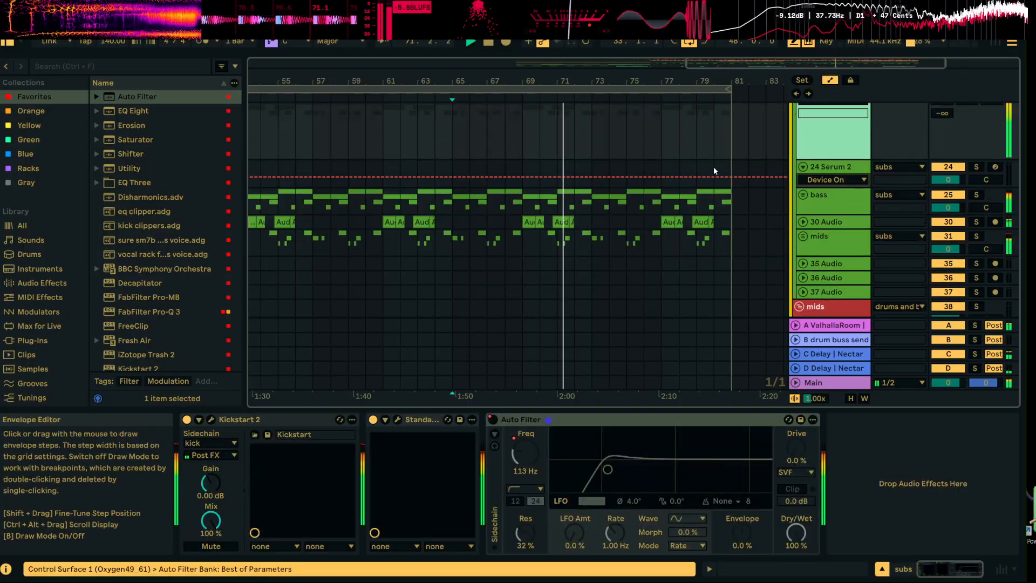
# Stop playback, display the subs group's Auto Filter Device On automation, and re-enable the overridden automation
pyautogui.rightClick(600, 141)
pyautogui.click(620, 149)
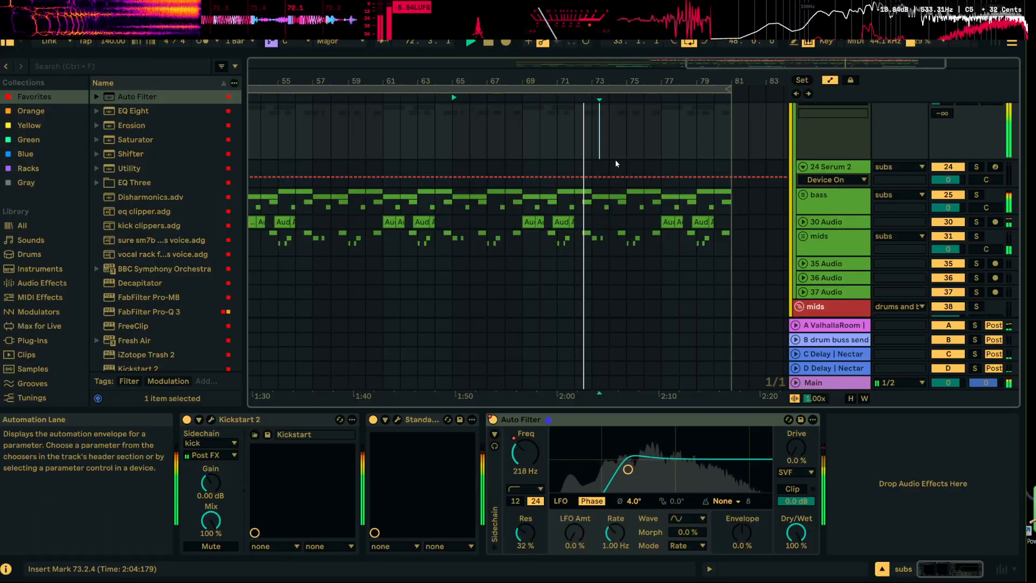
pyautogui.click(608, 178)
pyautogui.press('space')
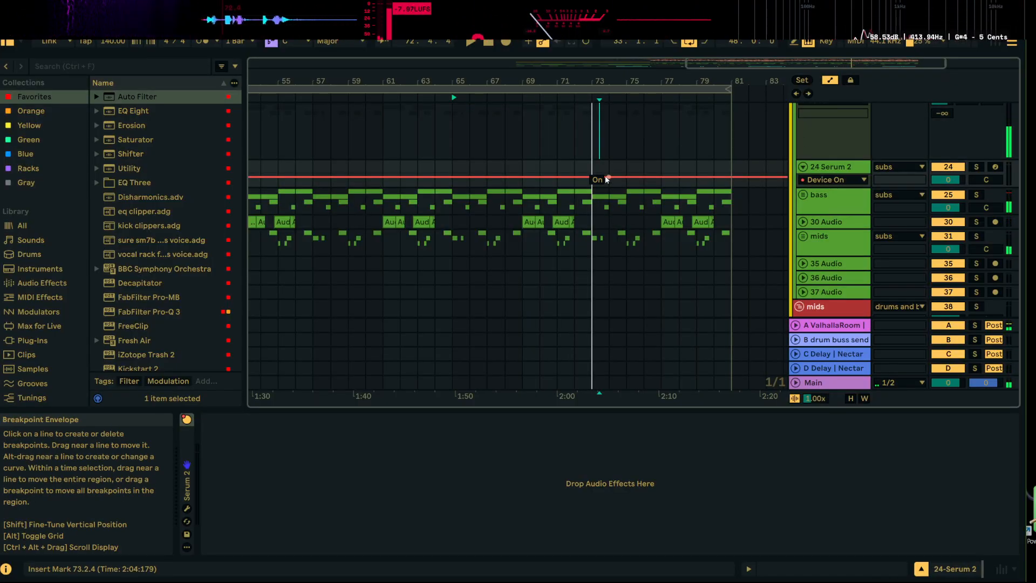
pyautogui.scroll(2, 606, 180)
pyautogui.click(825, 142)
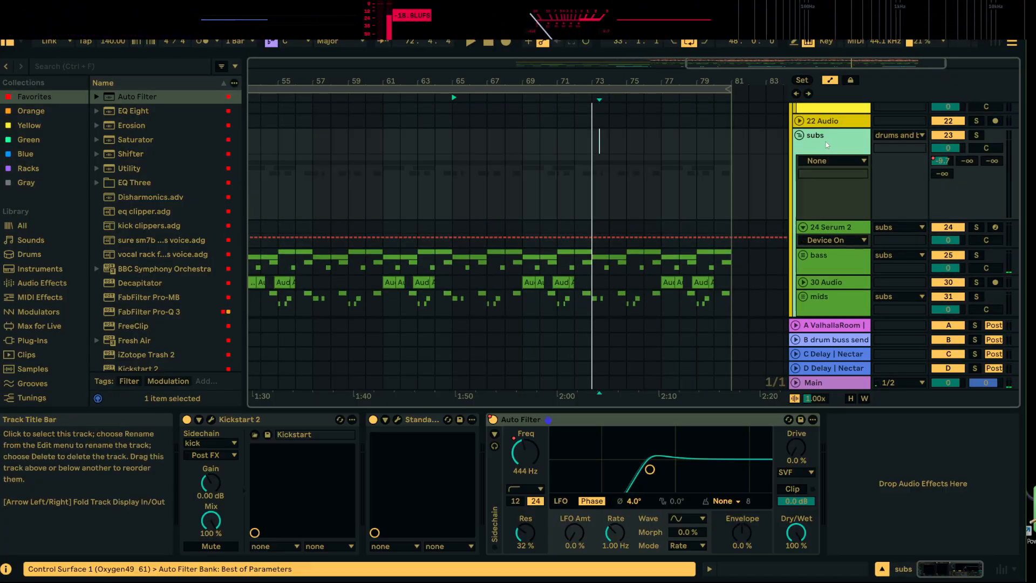
pyautogui.click(492, 420)
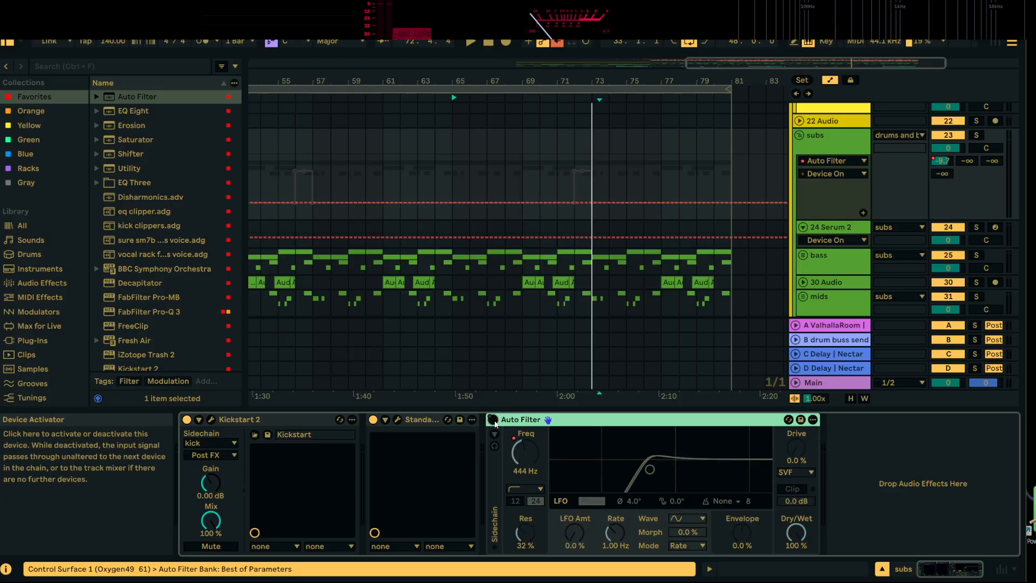
pyautogui.click(557, 43)
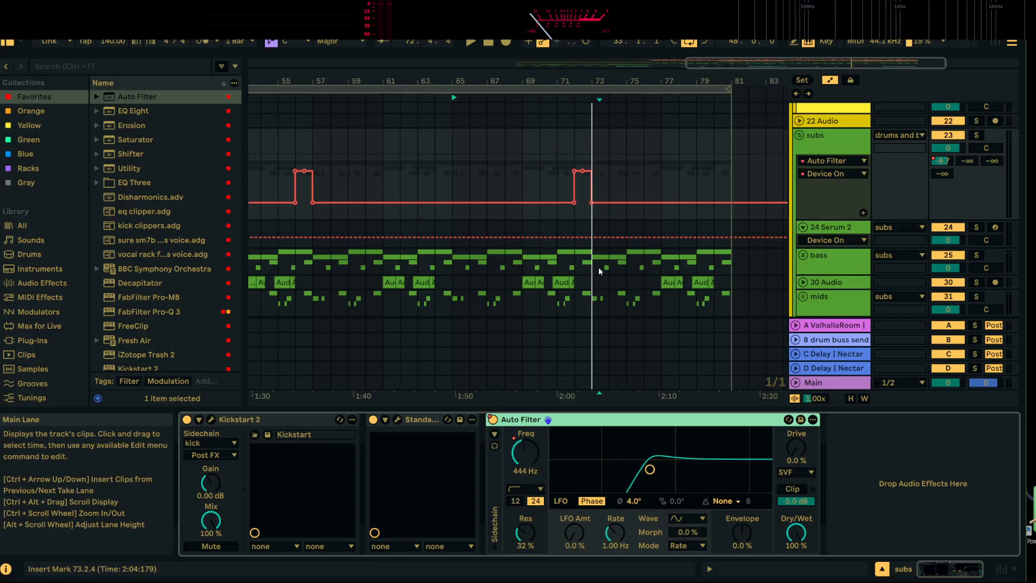
# Automate the bass group's Auto Filter Device On to stay off until 73.1.1 and switch on from there
pyautogui.click(829, 265)
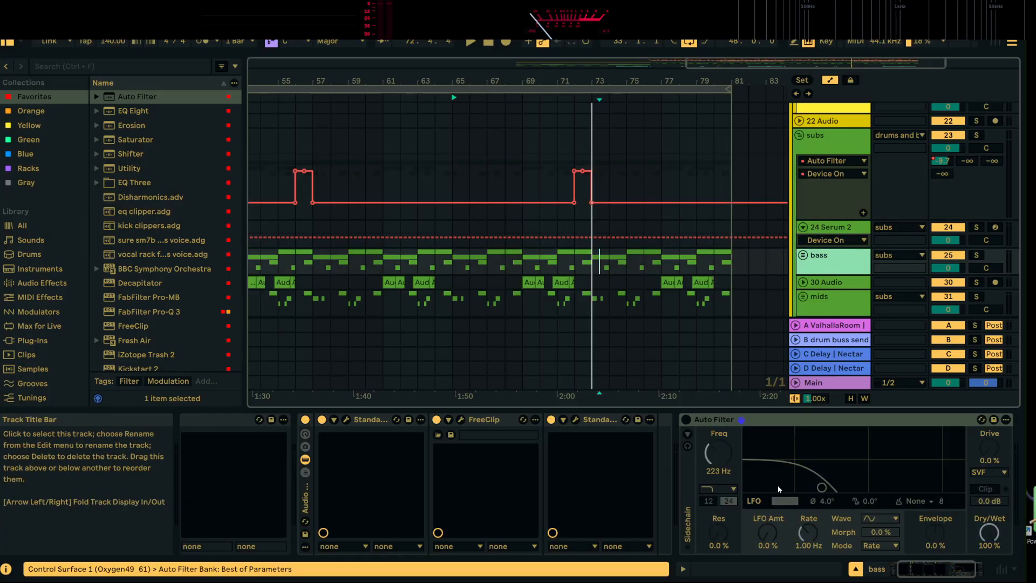
pyautogui.click(687, 419)
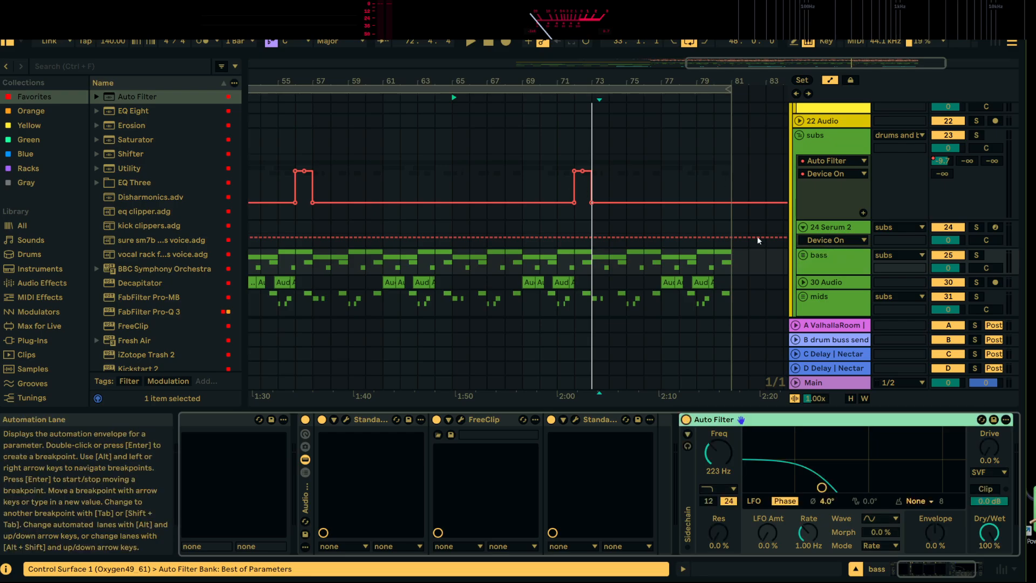
pyautogui.click(803, 255)
pyautogui.scroll(-2, 594, 229)
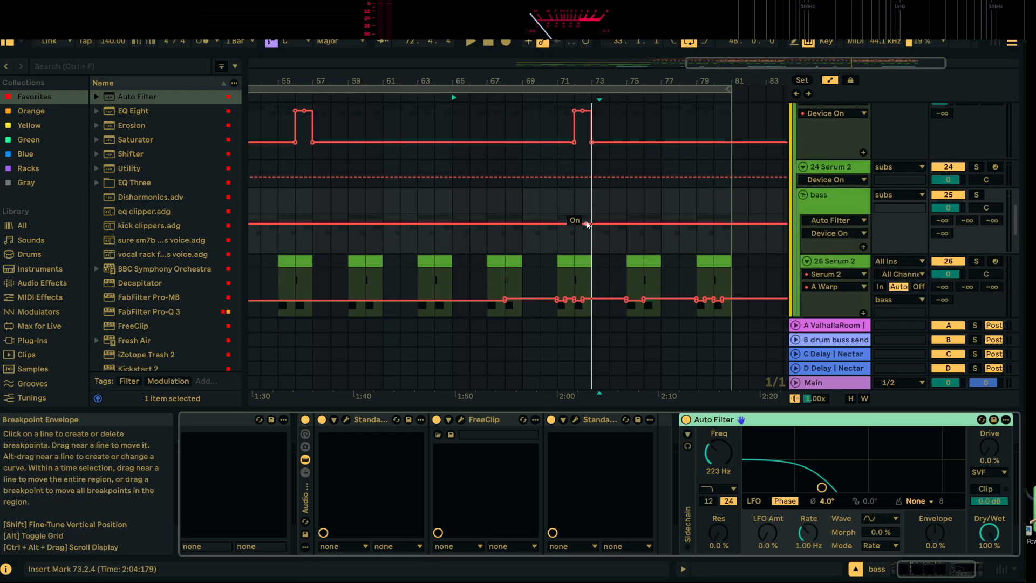
pyautogui.click(593, 225)
pyautogui.moveTo(579, 225); pyautogui.dragTo(579, 242)
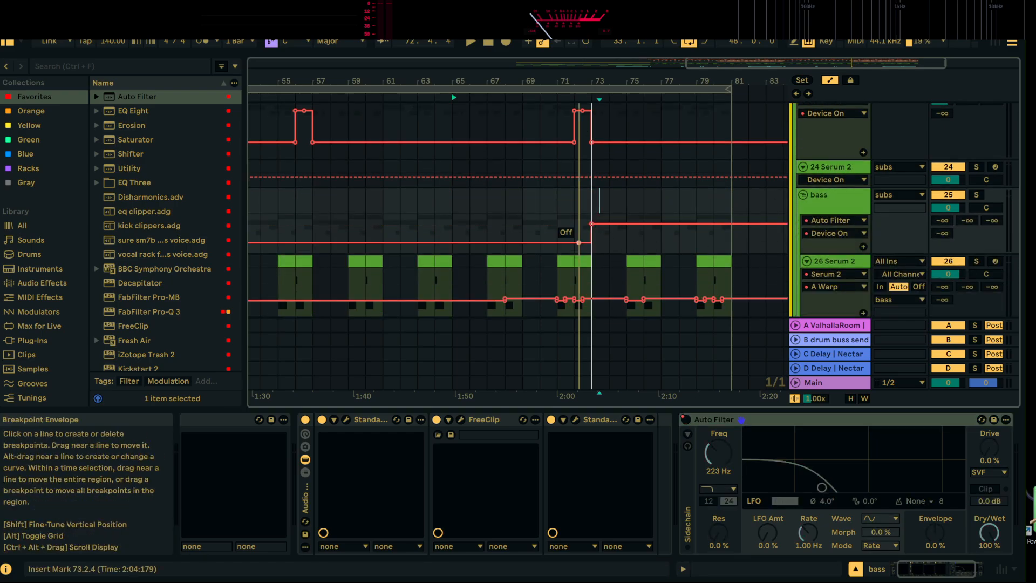
# Listen to the automated bass filter from 73.1.1
pyautogui.click(595, 200)
pyautogui.press('space')
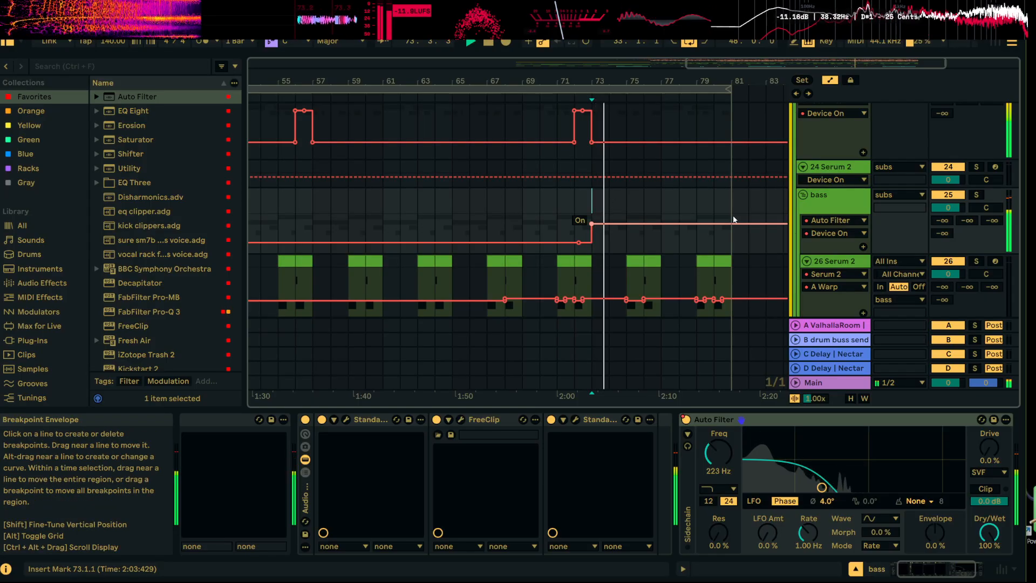
pyautogui.scroll(-2, 755, 245)
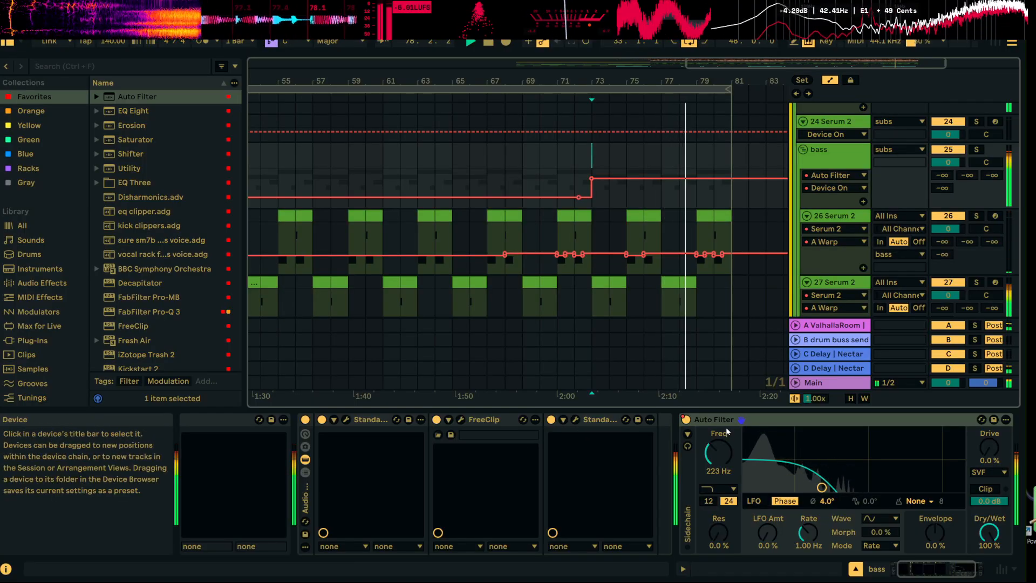
# Add StandardCLIP after the bass group's Auto Filter, set to Hard Clip mode with Ceiling on
pyautogui.scroll(-3, 110, 193)
pyautogui.scroll(-3, 165, 319)
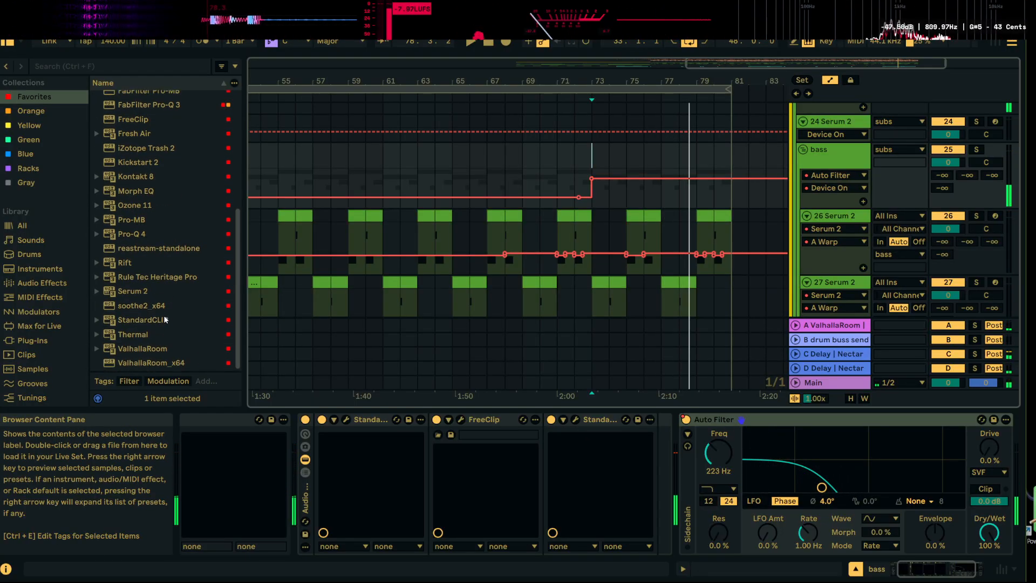
pyautogui.doubleClick(148, 322)
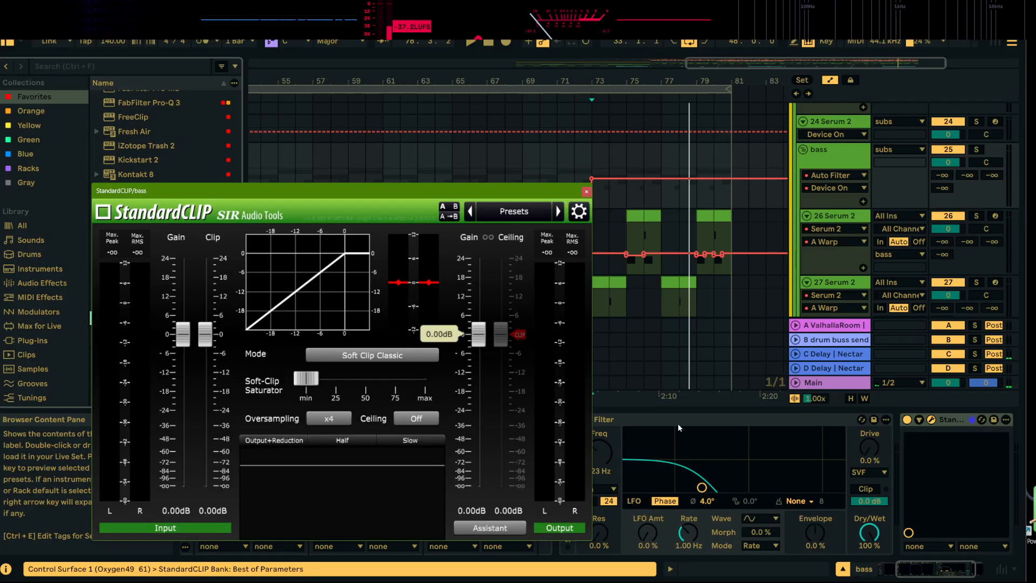
pyautogui.click(399, 360)
pyautogui.click(371, 401)
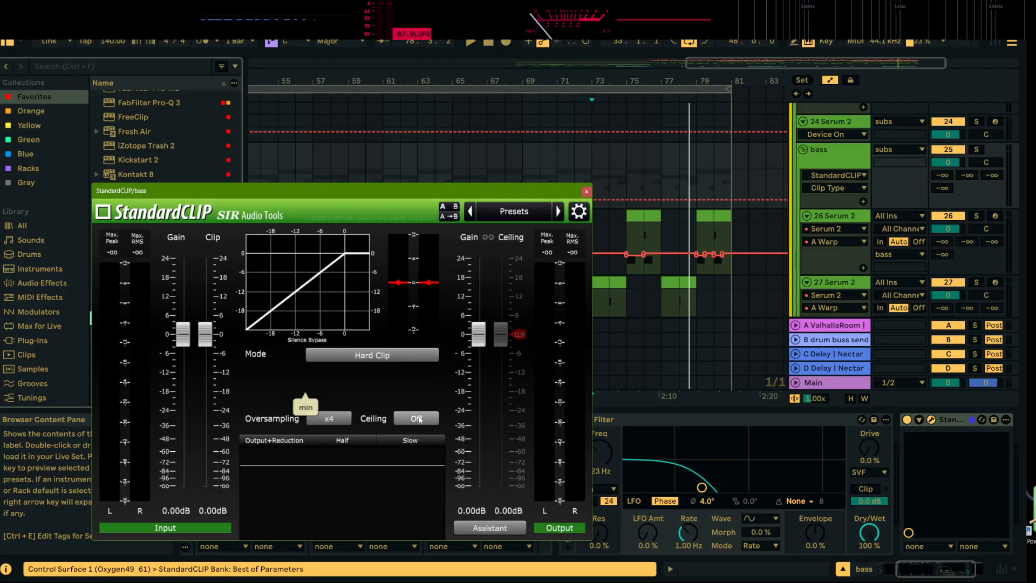
pyautogui.click(330, 420)
pyautogui.click(381, 241)
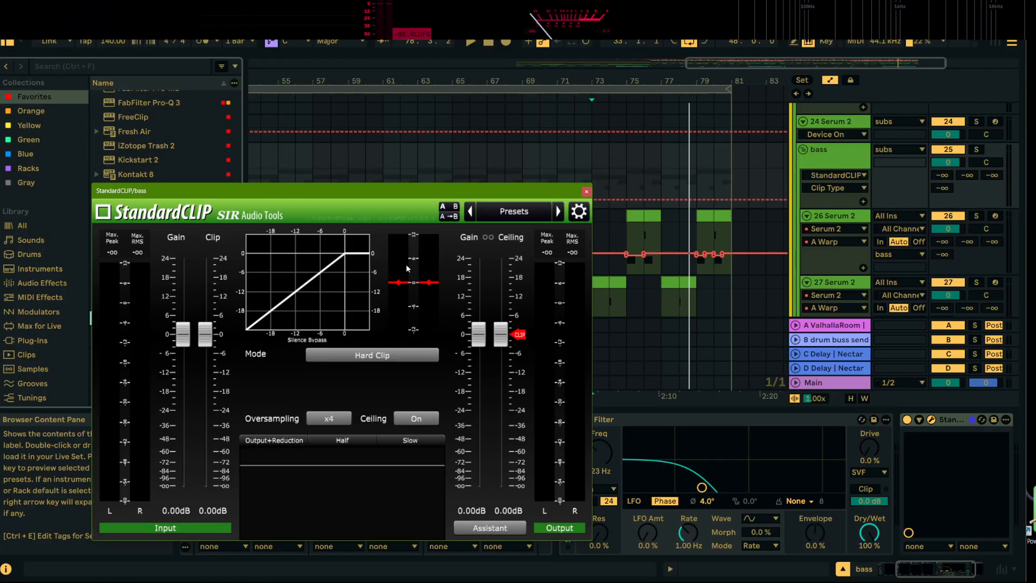
pyautogui.click(587, 191)
# Listen to the clipped bass group from 73.1.1, and lower its Auto Filter frequency to 170 Hz
pyautogui.press('space')
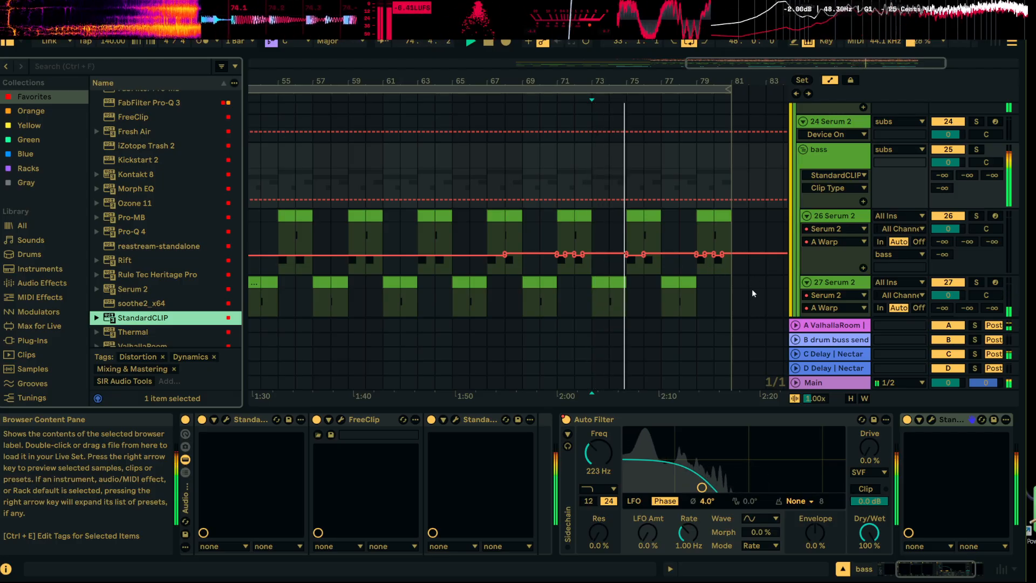
pyautogui.press('space')
pyautogui.click(600, 451)
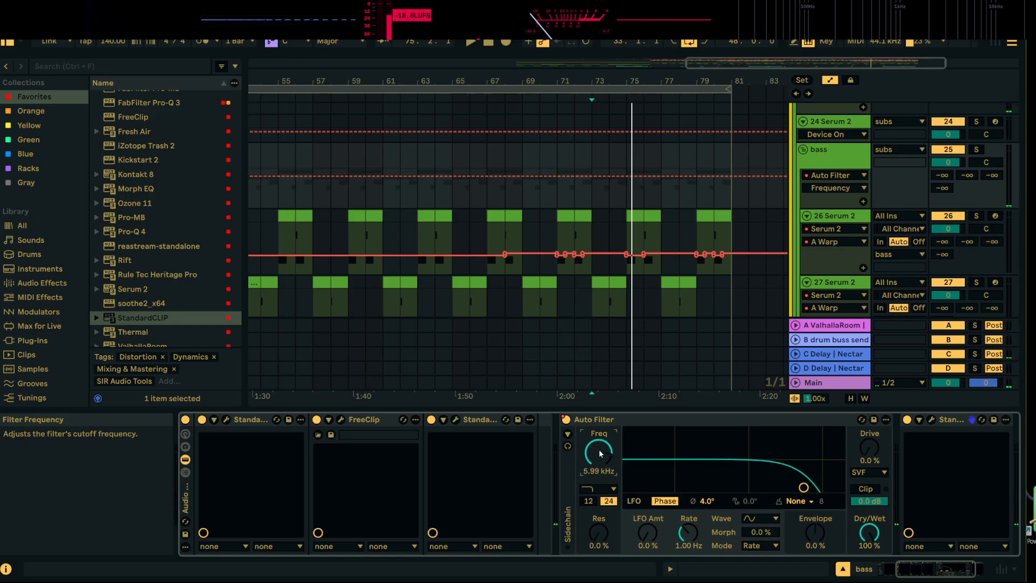
pyautogui.moveTo(600, 454); pyautogui.dragTo(600, 502)
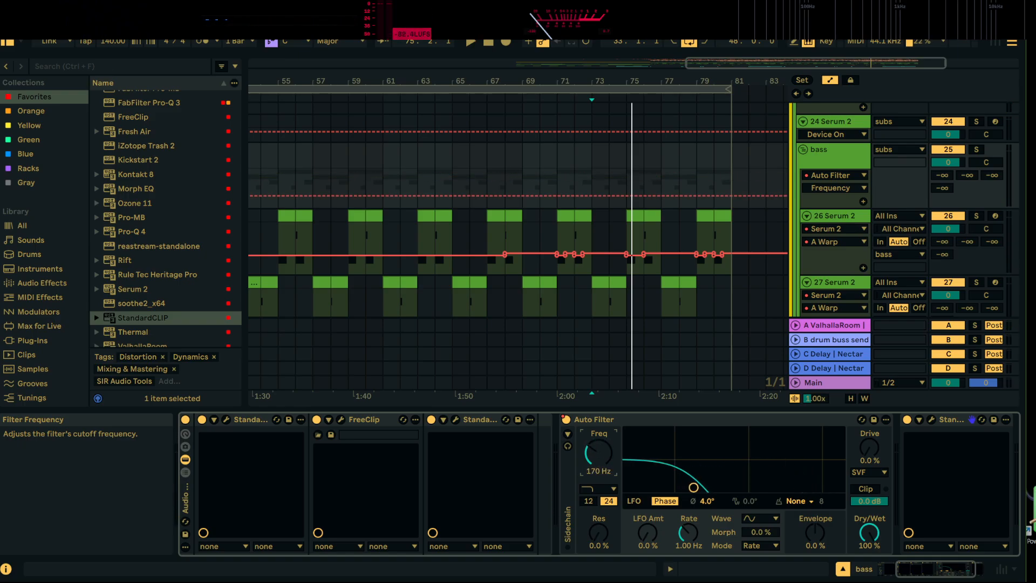
# Automate the bass group's Auto Filter frequency to hold at 200 Hz, and ramp it from bar 75 up to 20.0 kHz at bar 81 while listening
pyautogui.press('space')
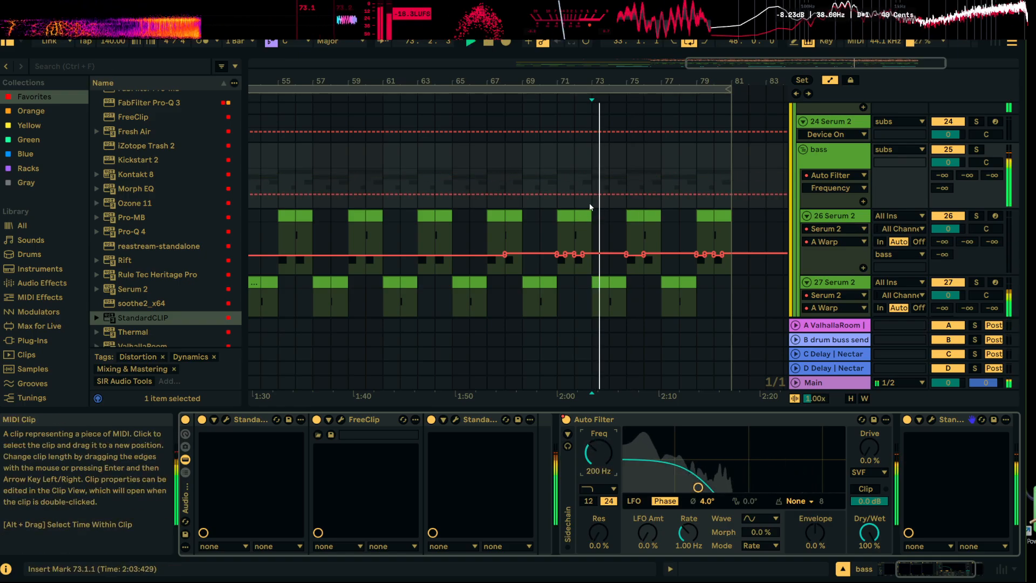
pyautogui.click(590, 195)
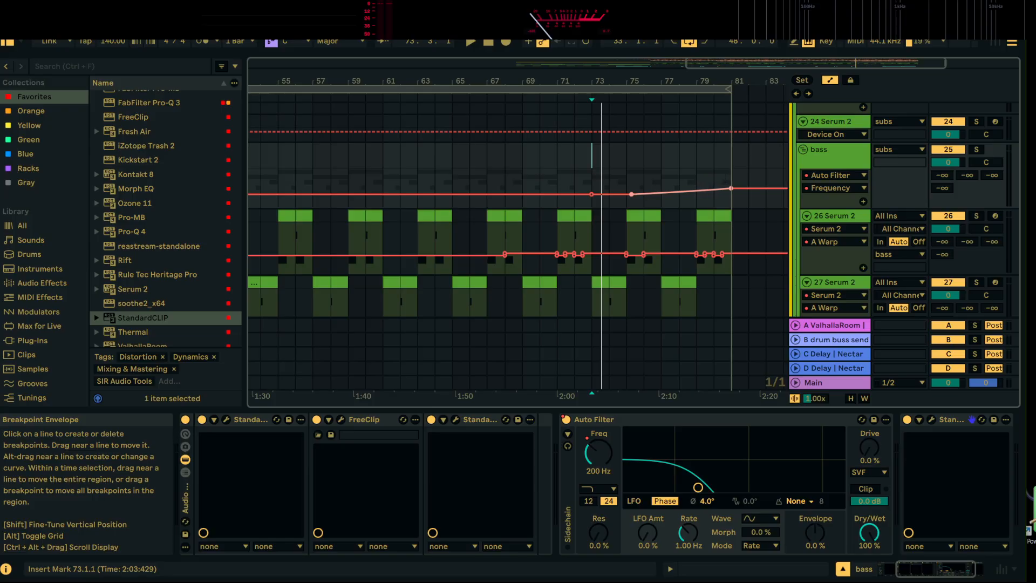
pyautogui.press('space')
pyautogui.moveTo(731, 188); pyautogui.dragTo(731, 179)
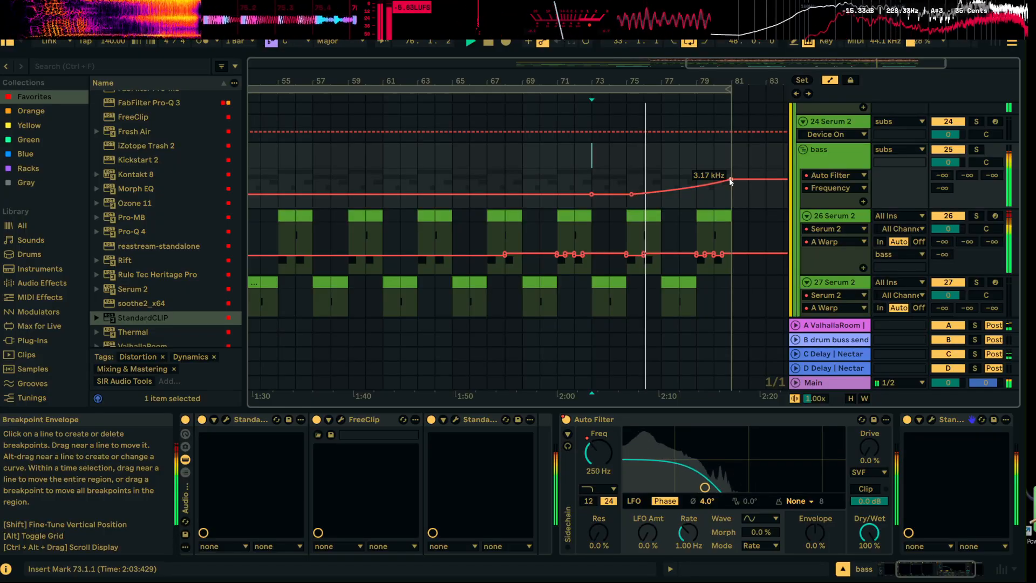
pyautogui.moveTo(731, 181); pyautogui.dragTo(731, 170)
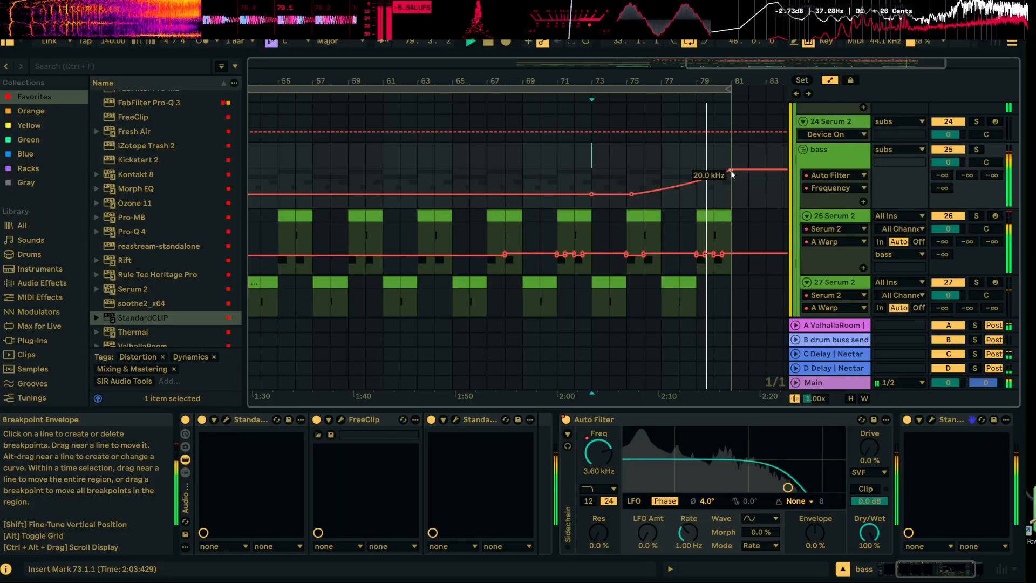
pyautogui.scroll(5, 835, 231)
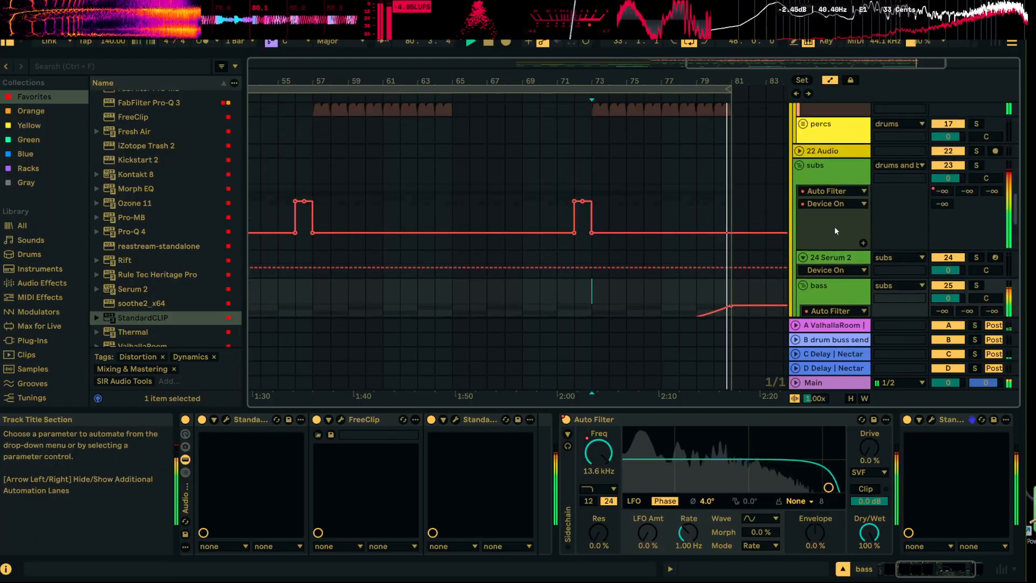
pyautogui.press('space')
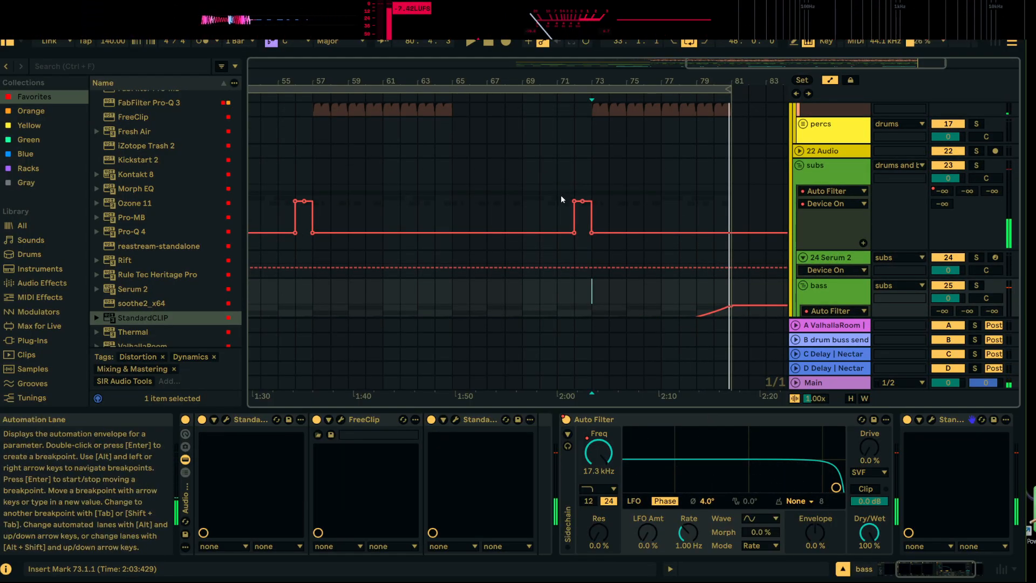
# Copy the subs group's Auto Filter Device On automation from 72.1.1–73.1.1 to 79.1.1, and keep the filter on past bar 80
pyautogui.moveTo(582, 192); pyautogui.dragTo(643, 194)
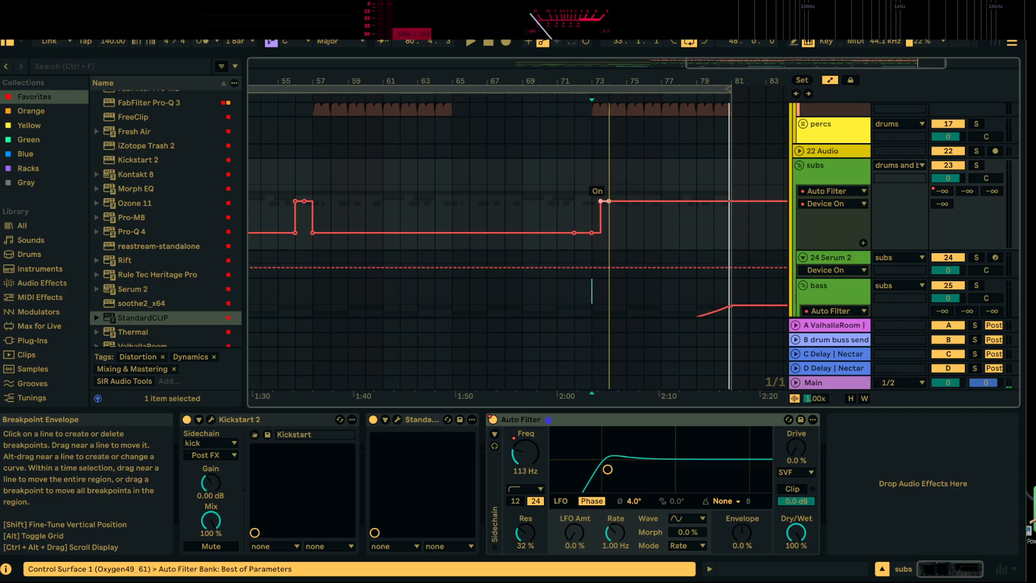
pyautogui.hotkey('ctrl', 'z')
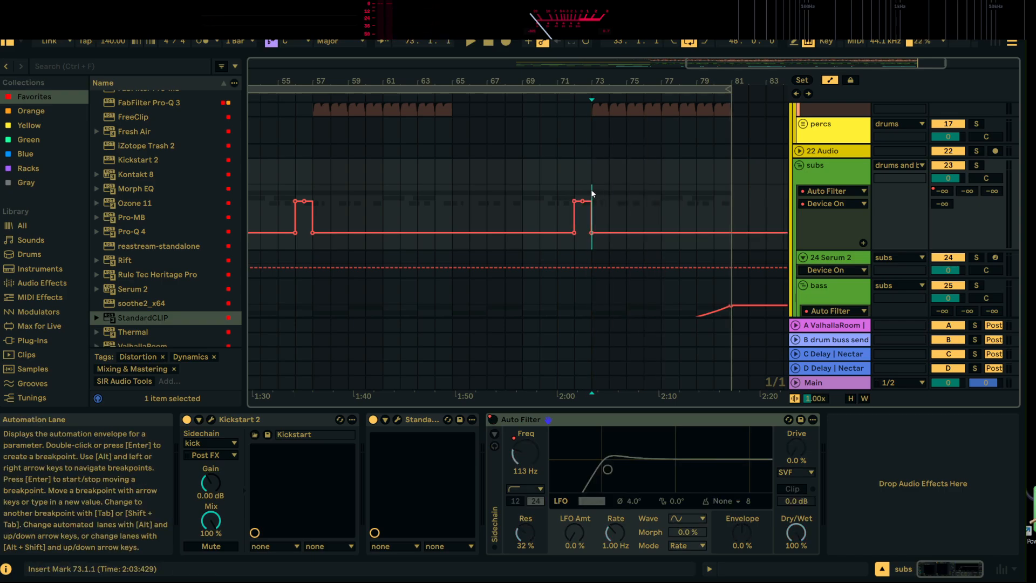
pyautogui.click(577, 196)
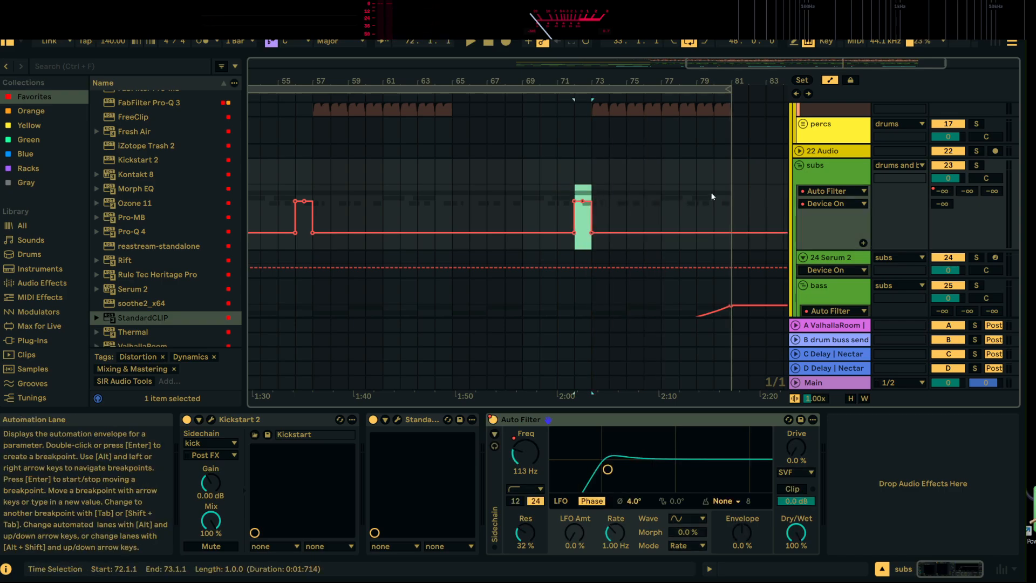
pyautogui.click(700, 203)
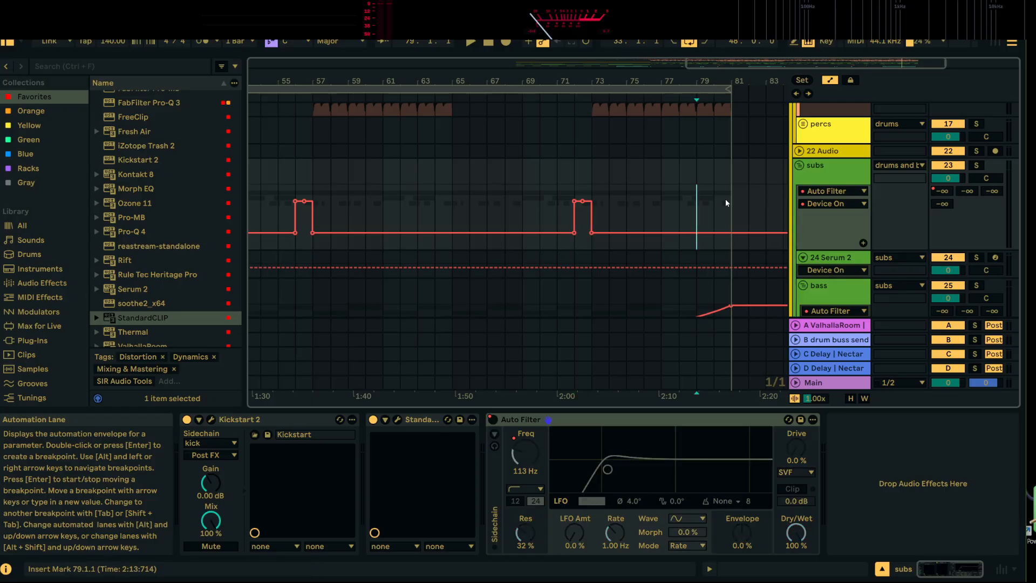
pyautogui.click(719, 201)
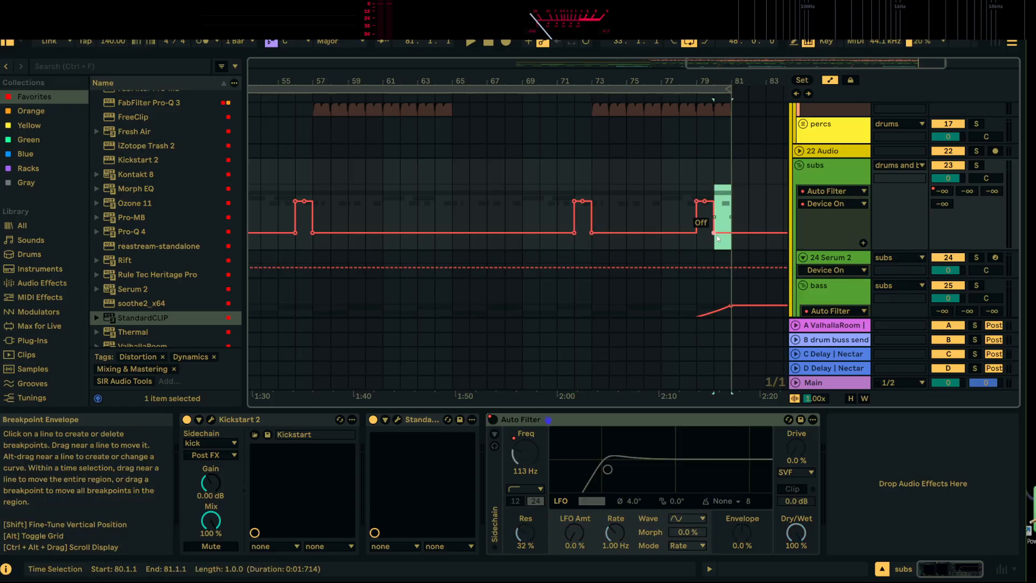
pyautogui.click(717, 236)
pyautogui.click(749, 215)
pyautogui.press('v')
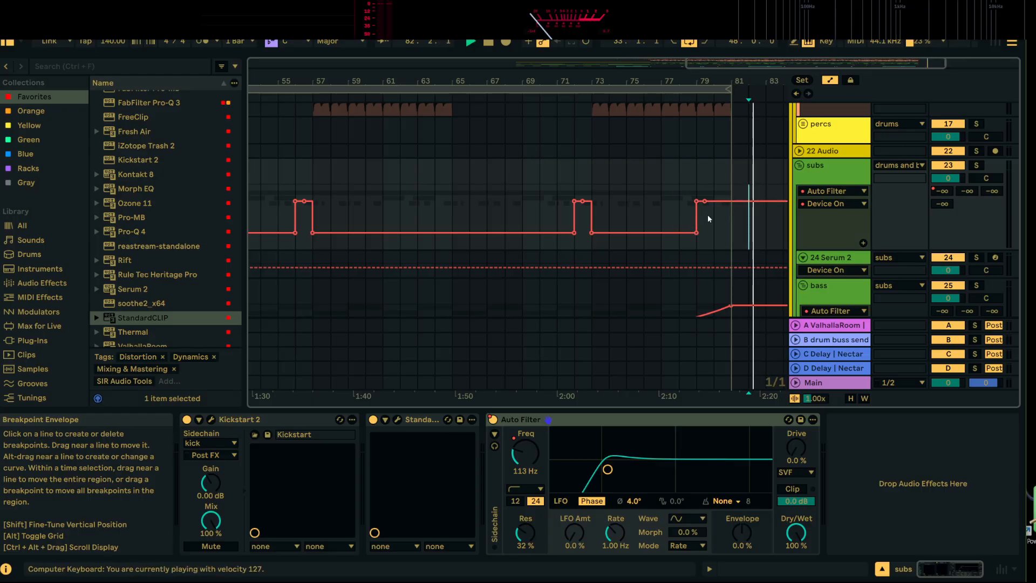
# Automate the subs group's A-ValhallaRoom send to ramp up from 79.1.1 to -10.0 dB at bar 81, and listen to it
pyautogui.click(698, 193)
pyautogui.press('space')
pyautogui.press('space')
pyautogui.click(941, 191)
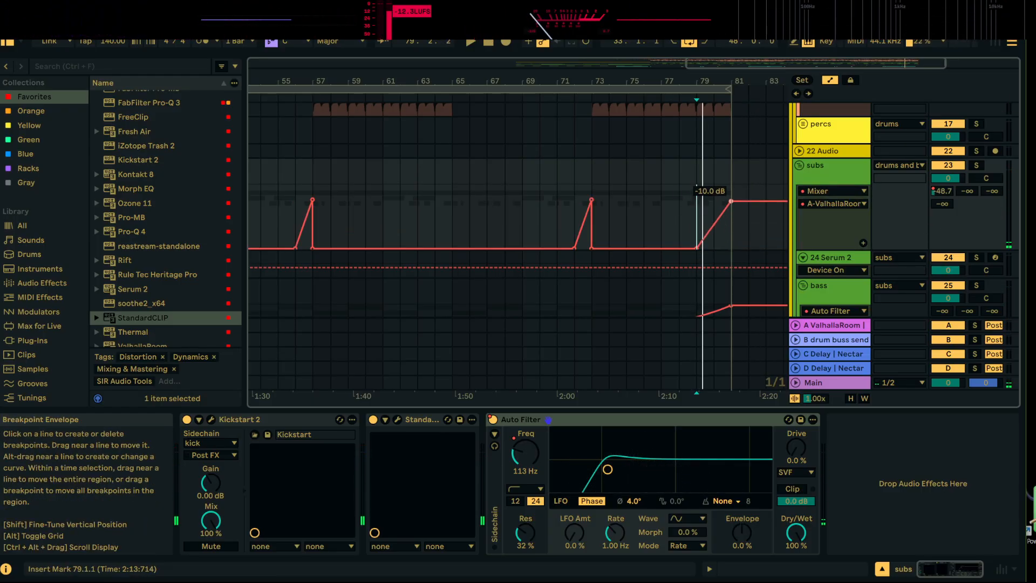
pyautogui.press('space')
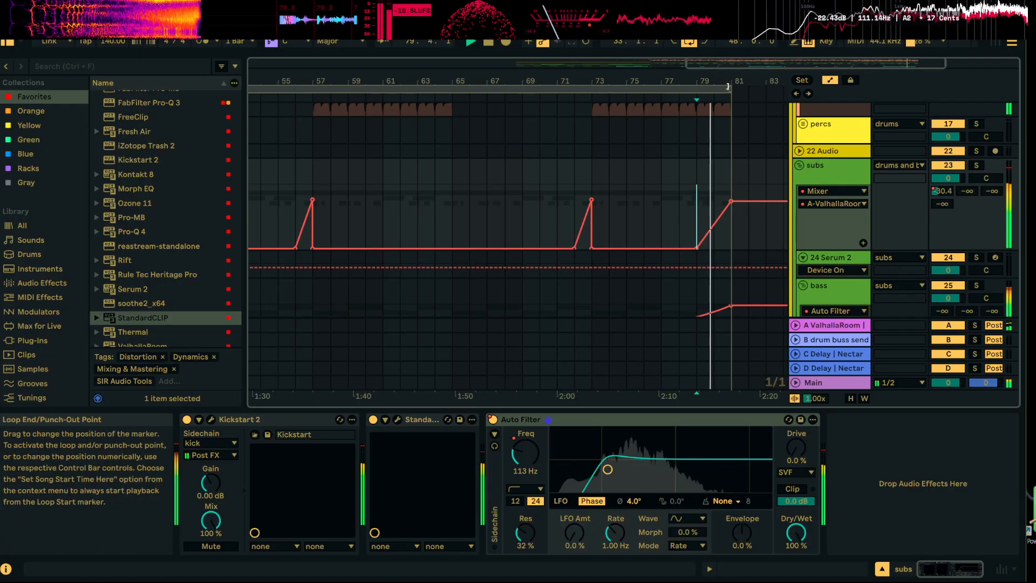
# Extend the loop end to 87.1.1, and listen briefly to the drop from 67.1.1
pyautogui.moveTo(728, 87); pyautogui.dragTo(809, 103)
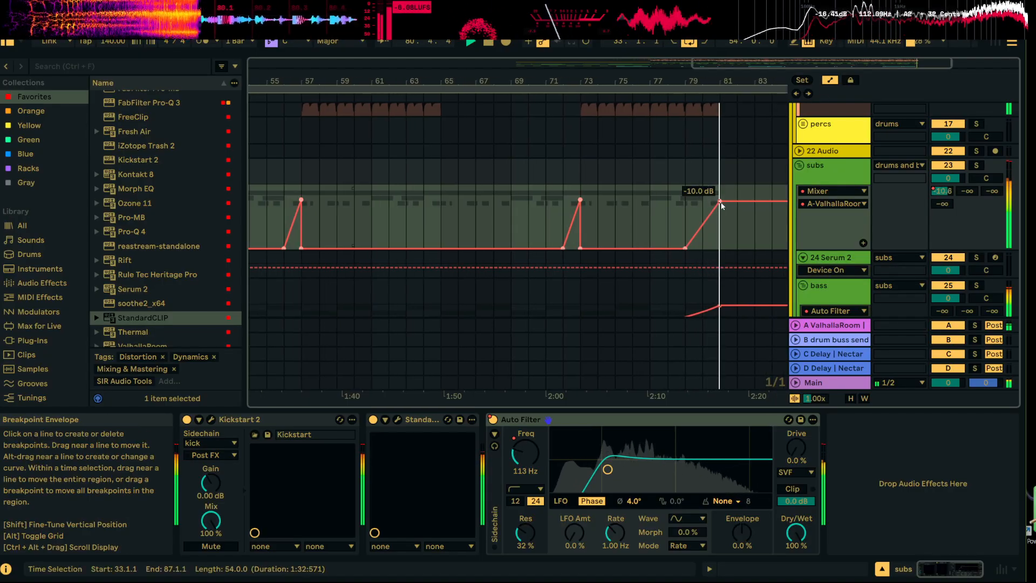
pyautogui.moveTo(718, 81); pyautogui.dragTo(718, 49)
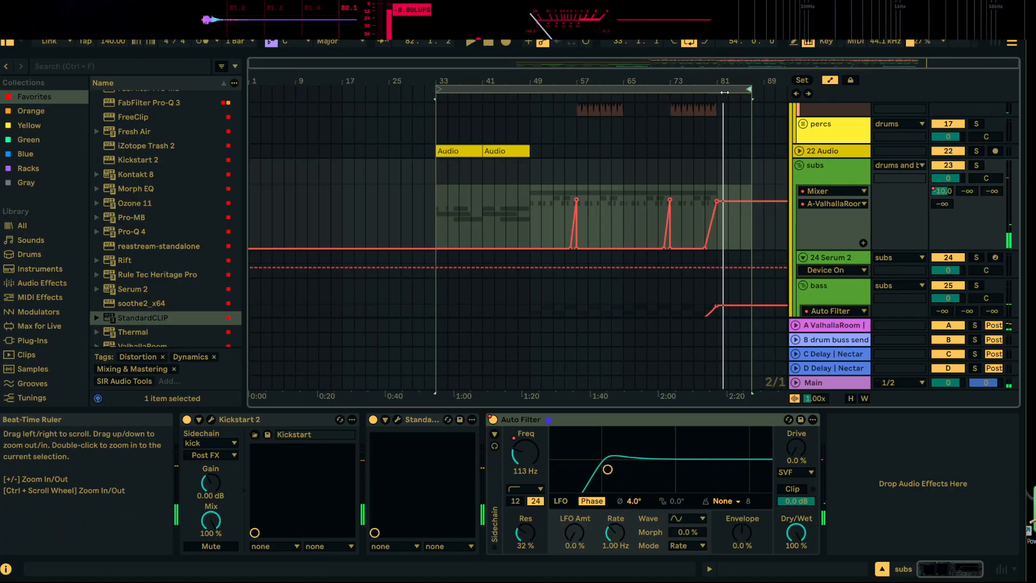
pyautogui.click(635, 199)
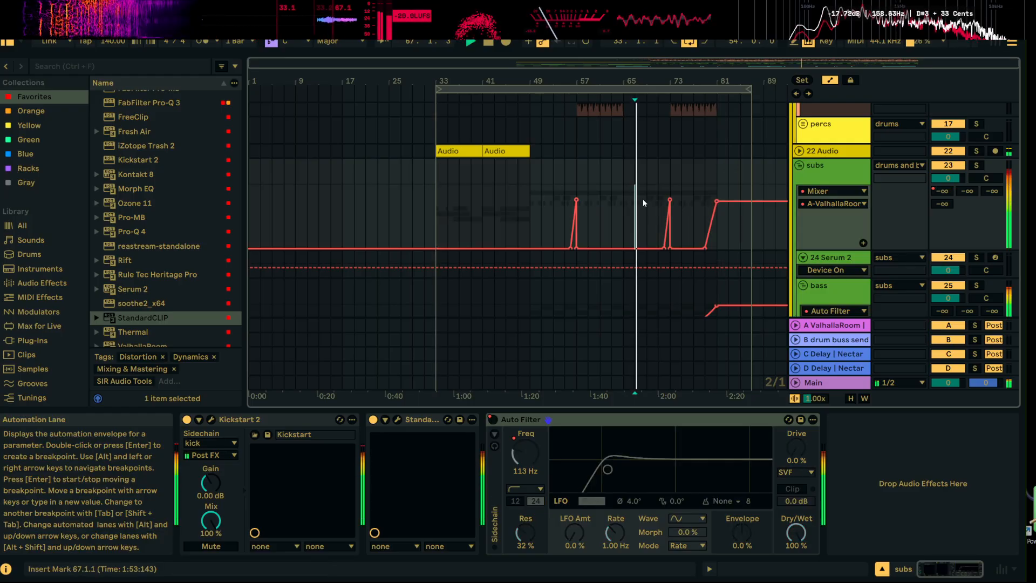
pyautogui.scroll(-2, 637, 188)
pyautogui.press('space')
pyautogui.scroll(2, 294, 130)
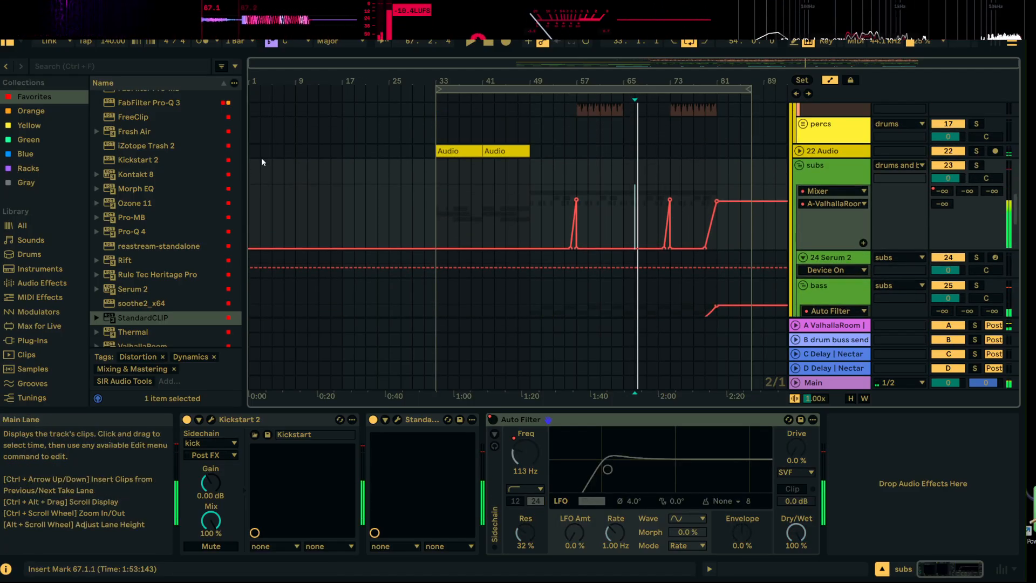
# Audition vocal samples in the audcity rips folder, including The Watches me time.wav and speech.wav
pyautogui.click(143, 71)
pyautogui.scroll(-1, 160, 297)
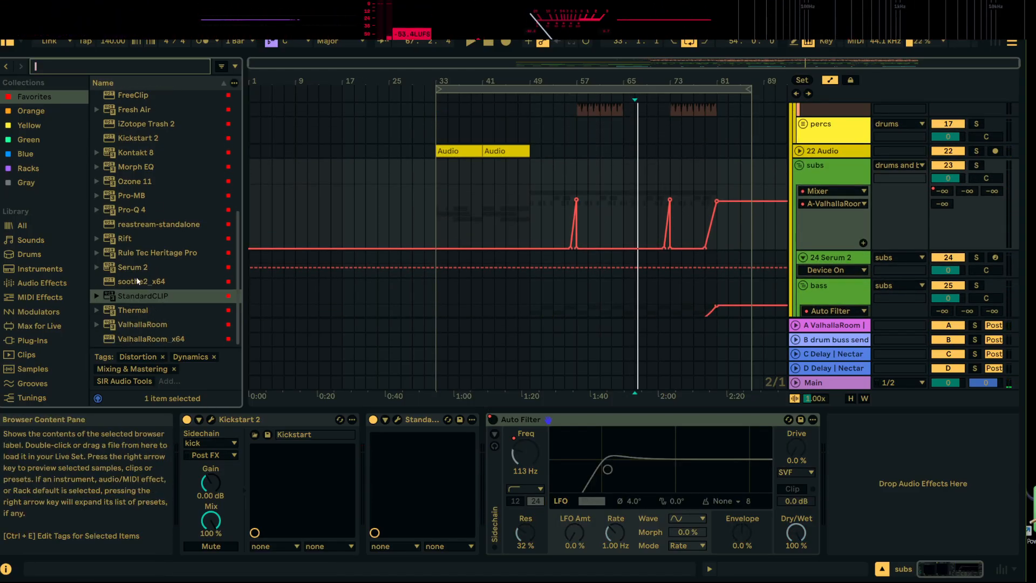
pyautogui.scroll(-5, 45, 317)
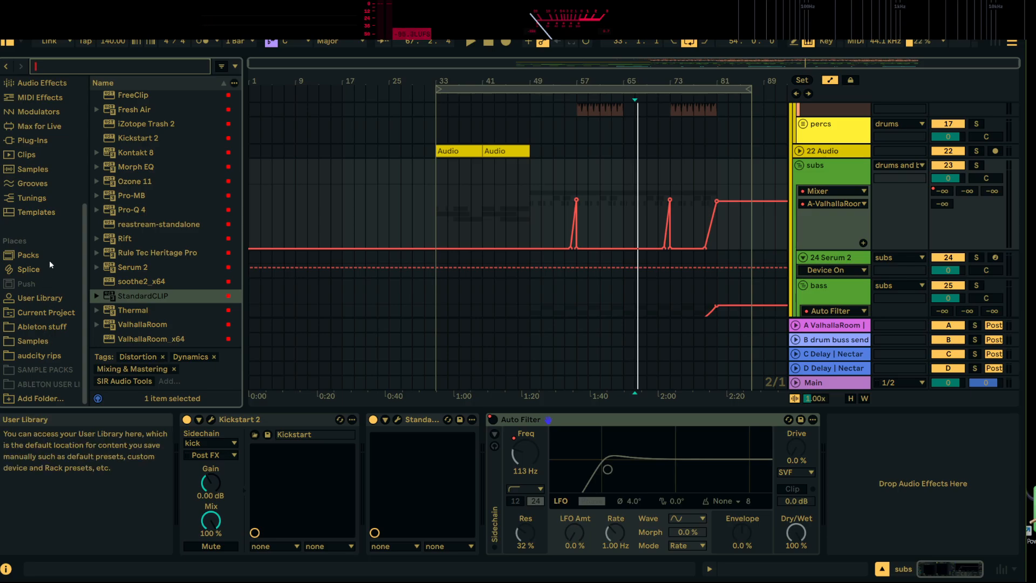
pyautogui.click(40, 356)
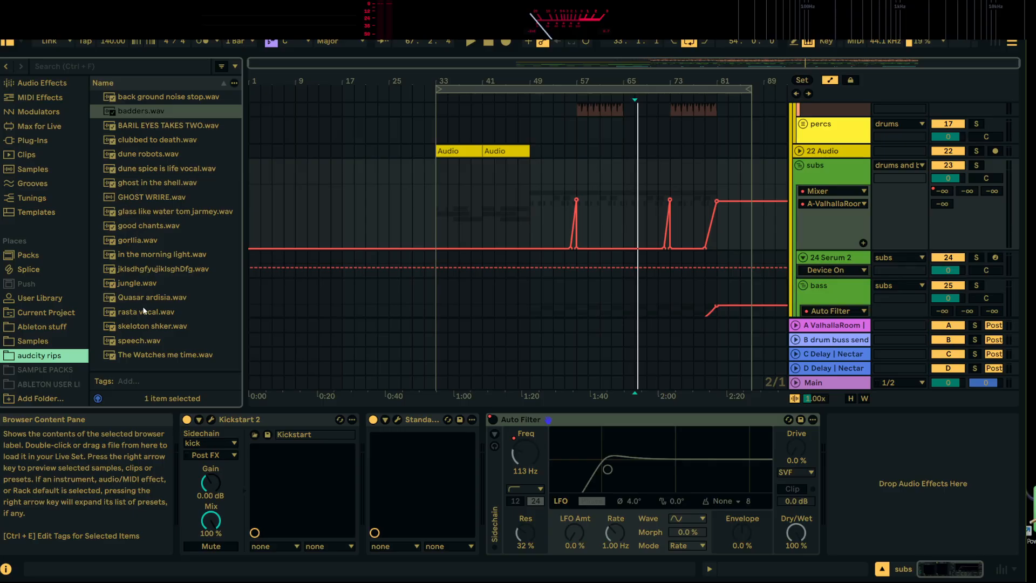
pyautogui.click(159, 213)
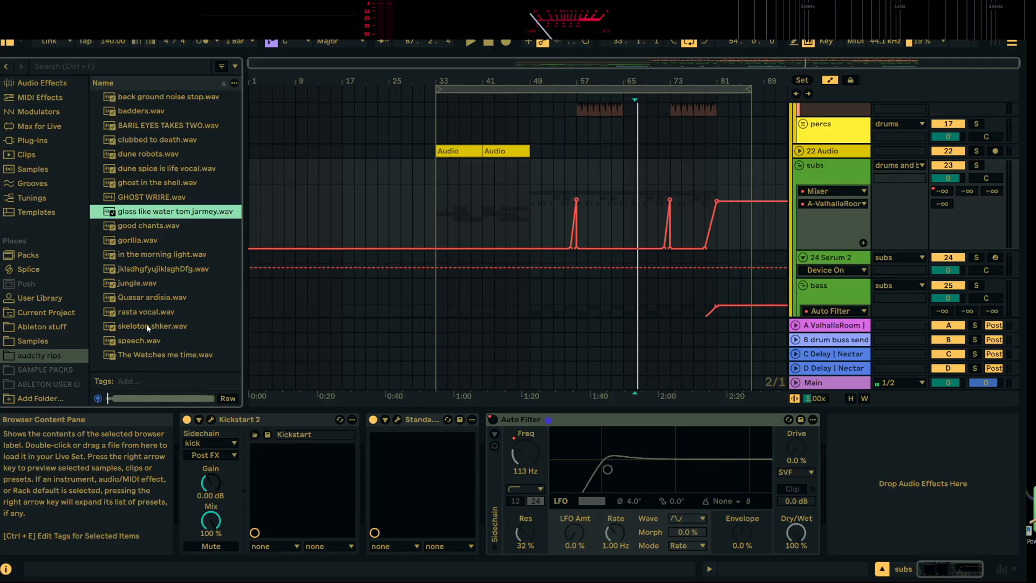
pyautogui.click(147, 356)
pyautogui.click(150, 343)
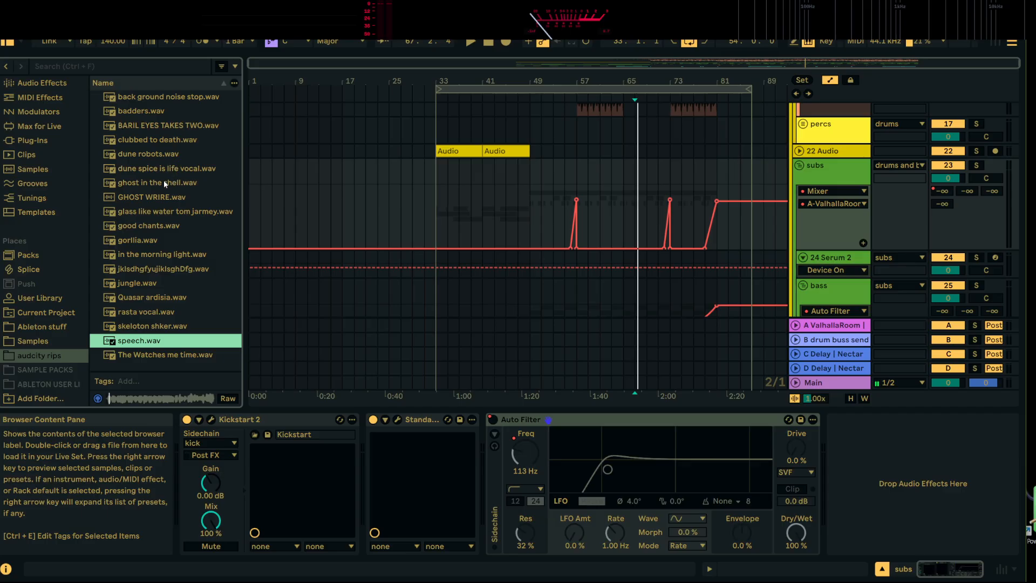
# Listen to the drop from 67.1.1, and audition rasta vocal.wav up to its later part
pyautogui.press('space')
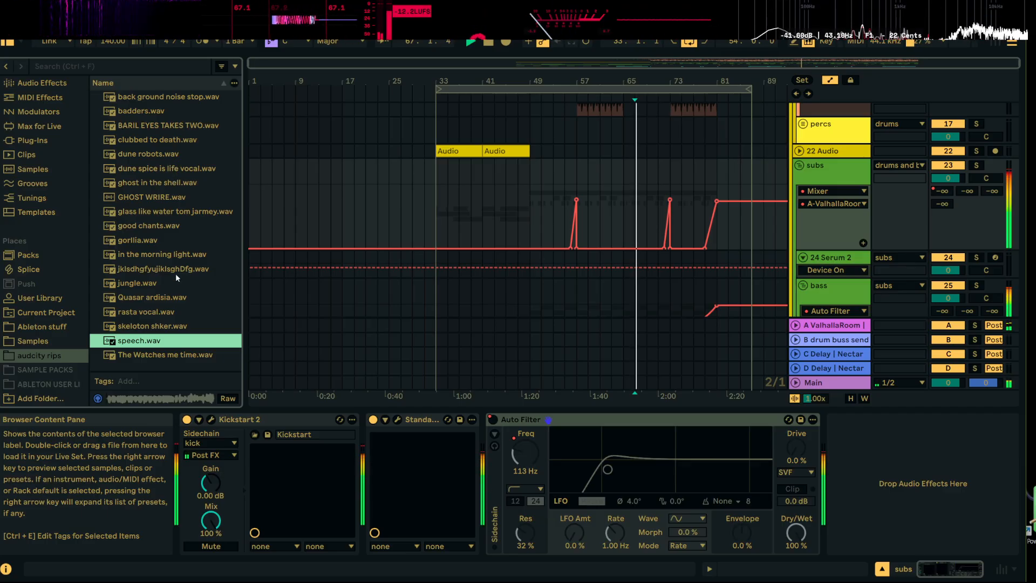
pyautogui.click(142, 316)
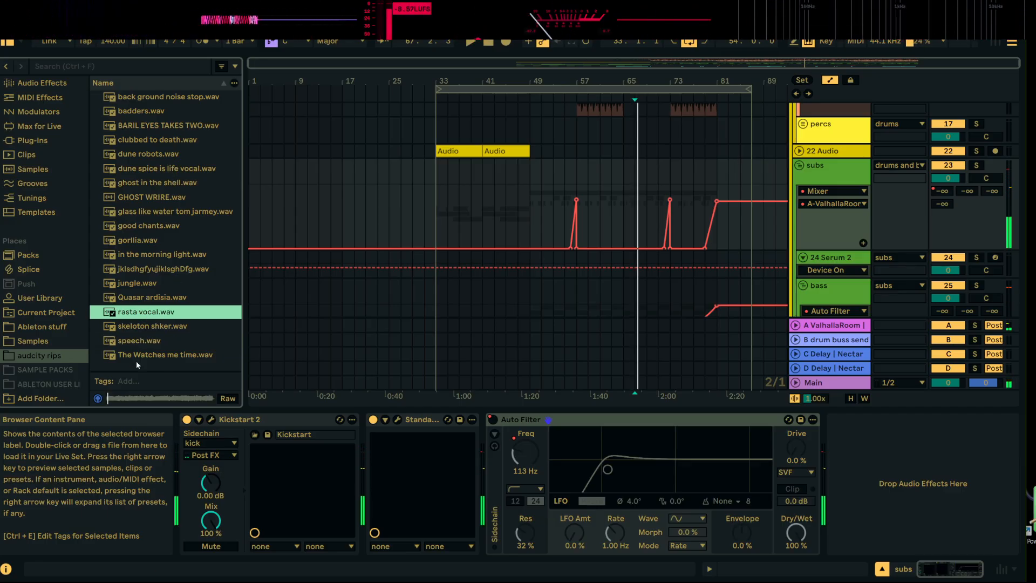
pyautogui.click(196, 397)
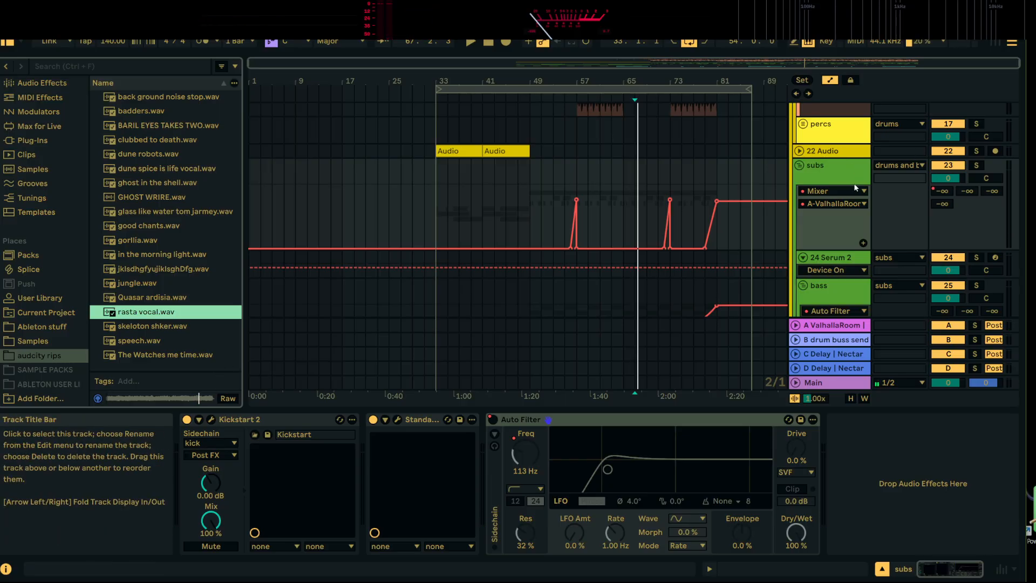
# Place rasta vocal.wav on the vocal track at 61.1.1, with Warp off and the clip gain at 2.9 dB
pyautogui.scroll(-2, 847, 173)
pyautogui.scroll(3, 852, 180)
pyautogui.scroll(-10, 851, 181)
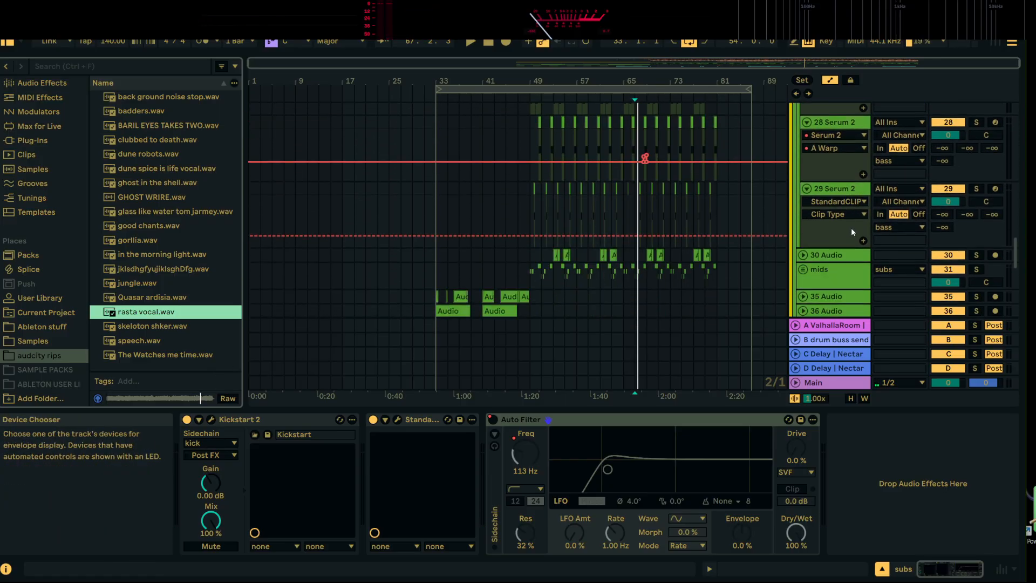
pyautogui.click(796, 264)
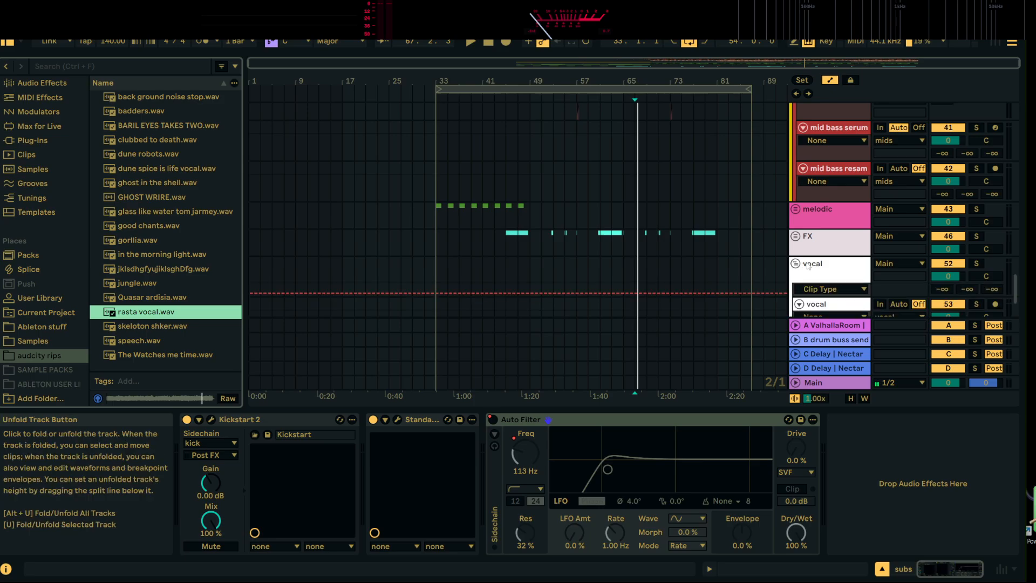
pyautogui.moveTo(162, 313); pyautogui.dragTo(601, 207)
pyautogui.doubleClick(625, 207)
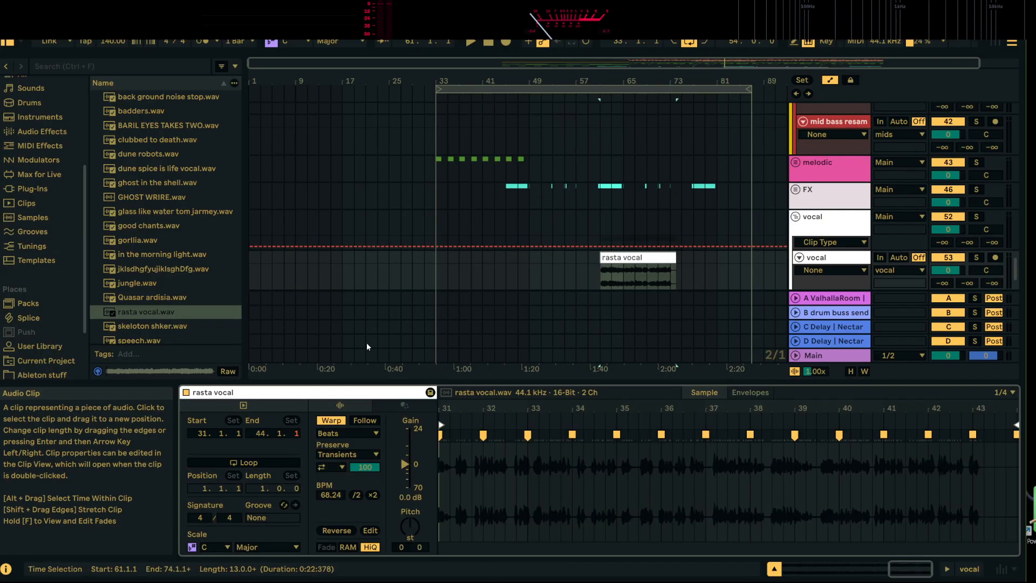
pyautogui.click(331, 421)
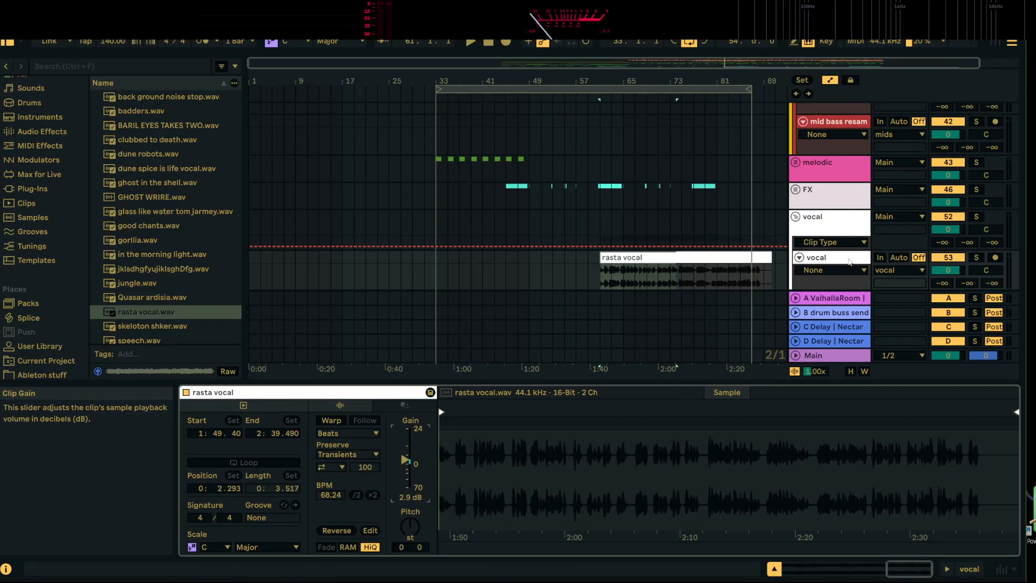
# Add StandardCLIP to the vocal track, set to Soft Clip Pro mode
pyautogui.doubleClick(849, 262)
pyautogui.scroll(2, 16, 86)
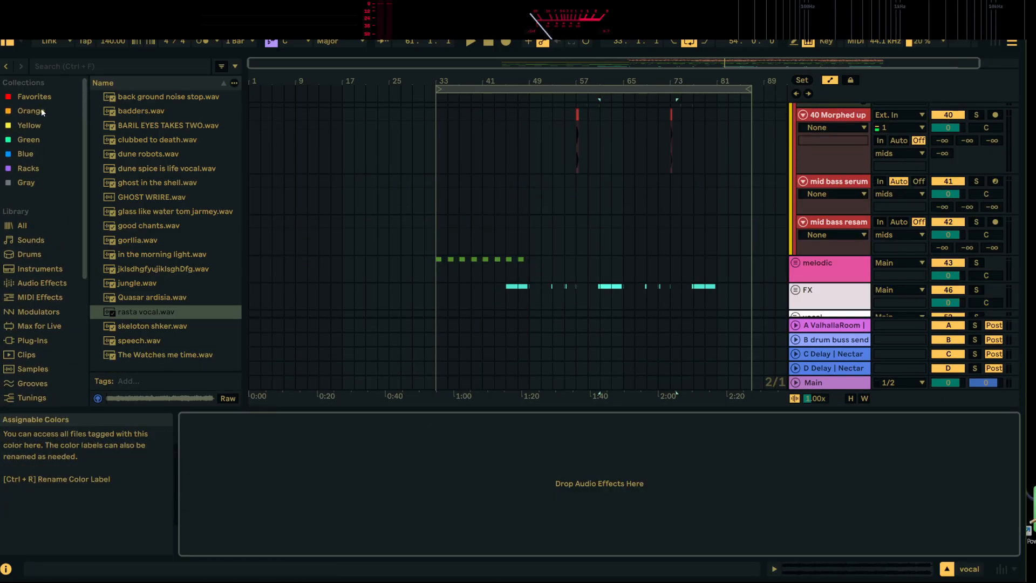
pyautogui.click(34, 96)
pyautogui.scroll(-2, 163, 346)
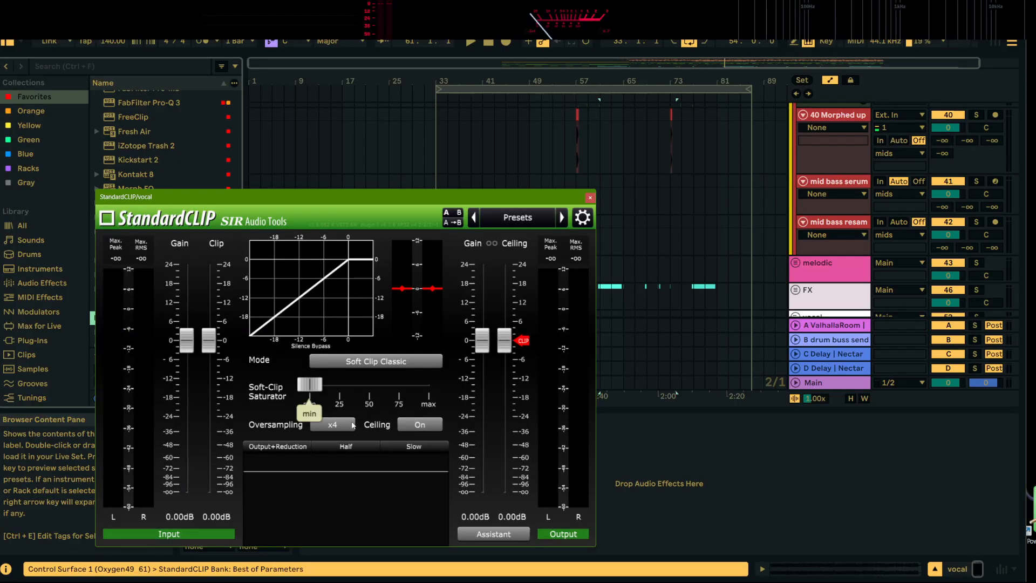
pyautogui.click(414, 361)
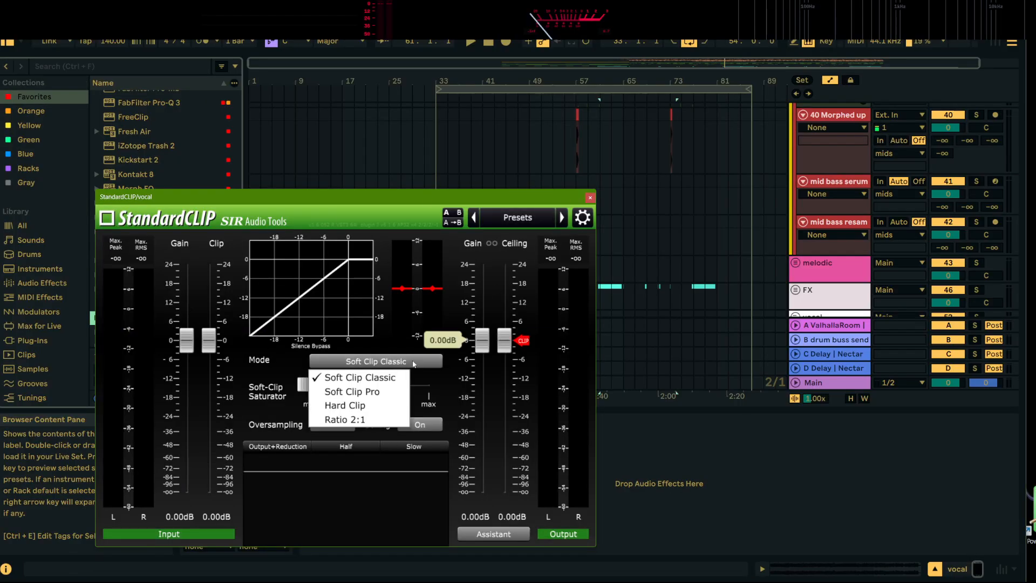
pyautogui.click(381, 395)
pyautogui.click(590, 197)
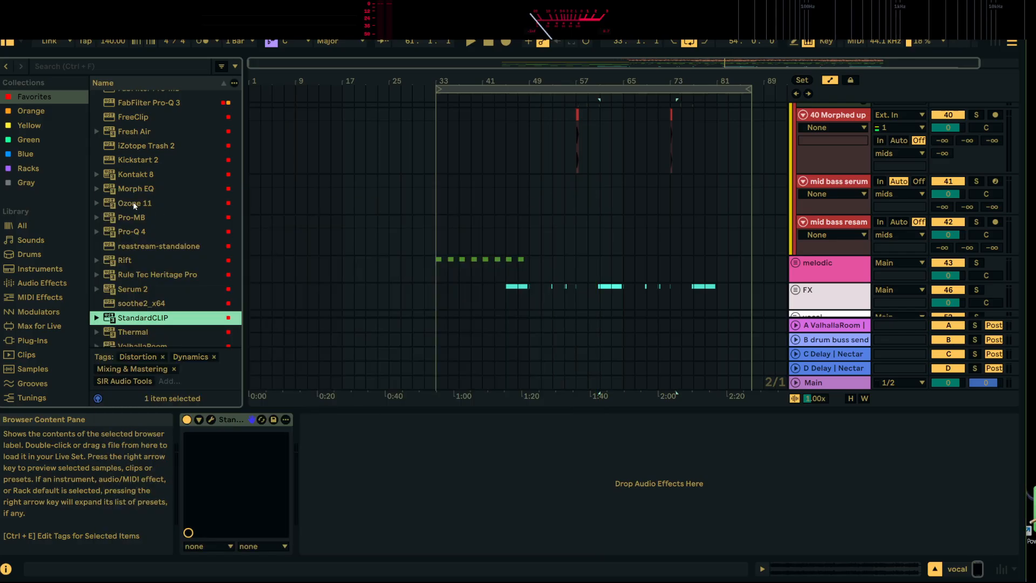
pyautogui.click(152, 231)
pyautogui.scroll(3, 157, 227)
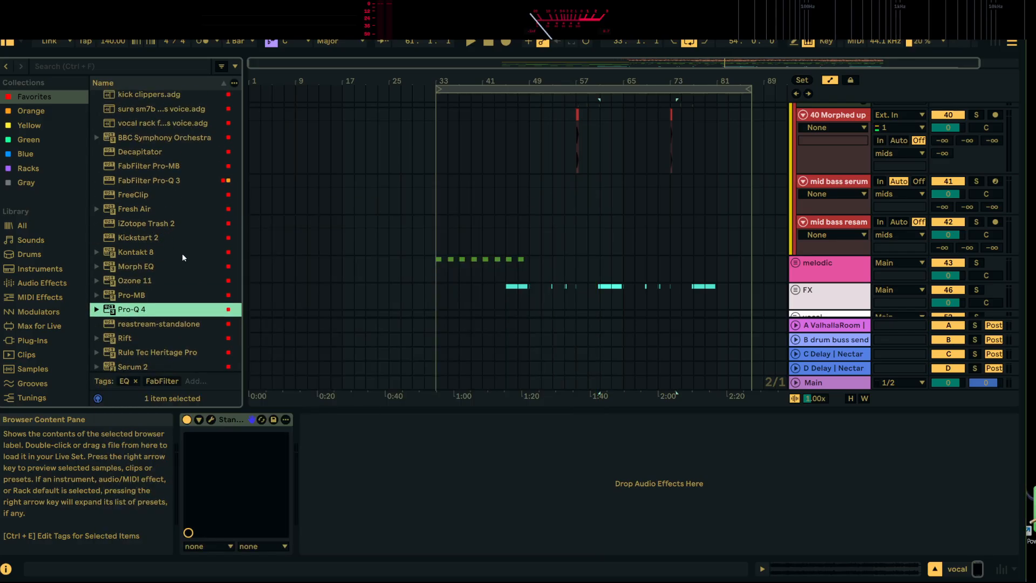
pyautogui.scroll(5, 173, 216)
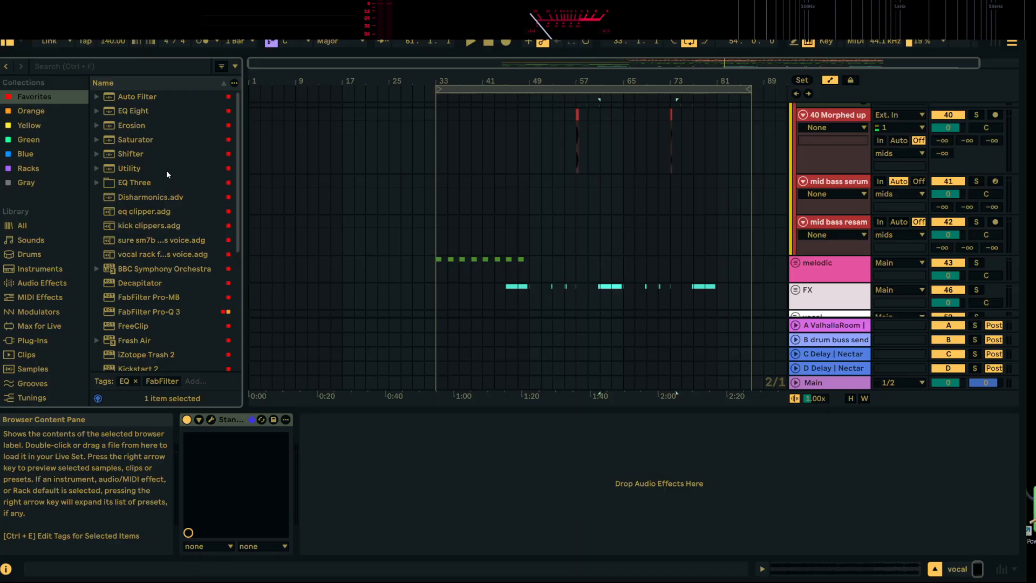
pyautogui.scroll(-3, 163, 216)
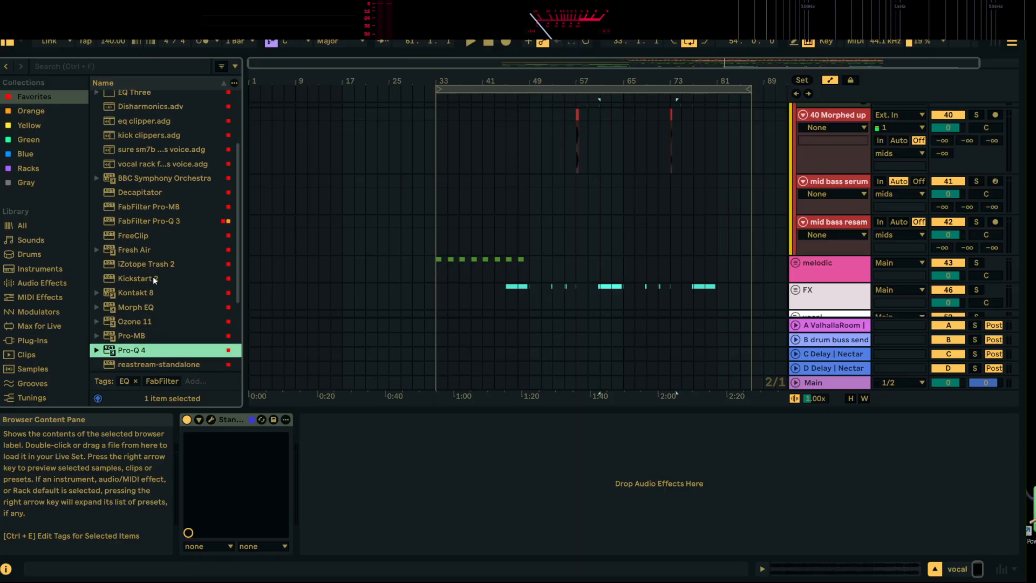
pyautogui.scroll(-4, 177, 304)
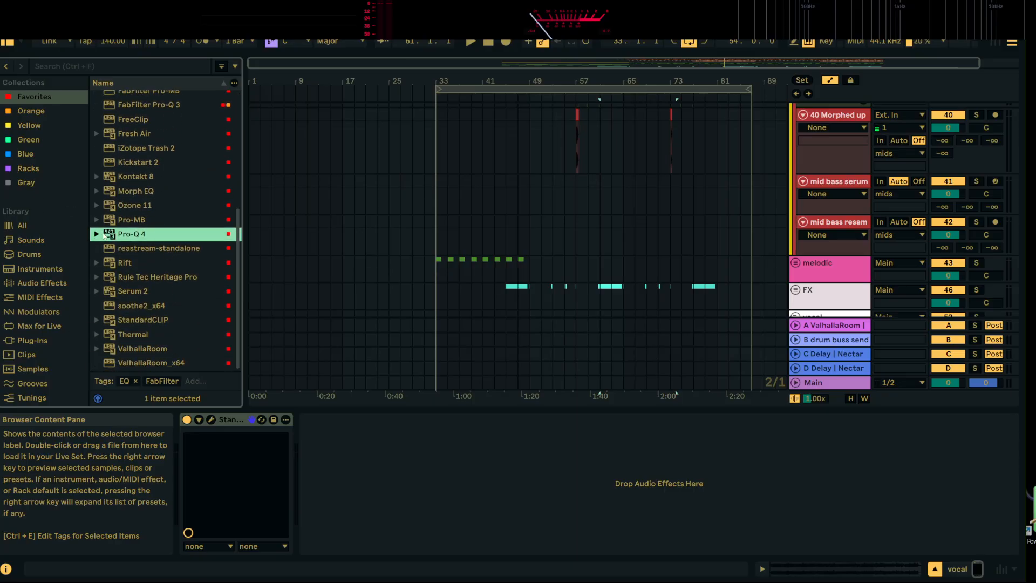
pyautogui.click(98, 204)
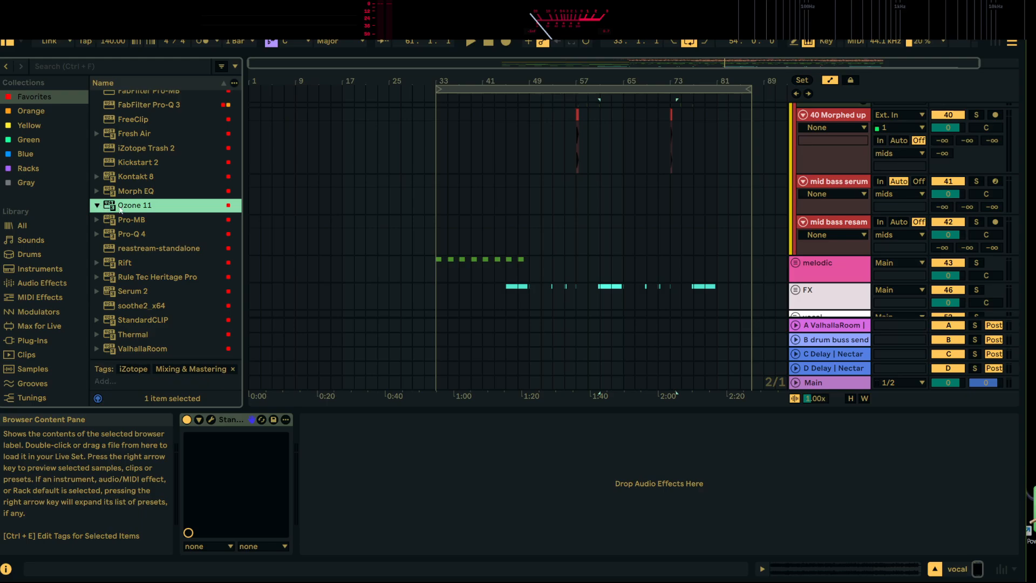
pyautogui.scroll(-3, 793, 235)
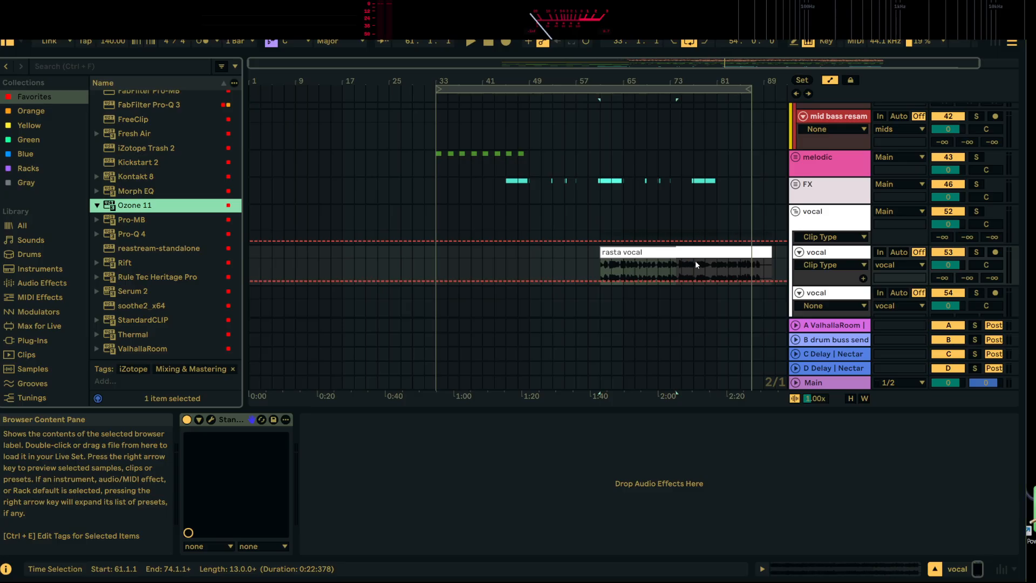
pyautogui.moveTo(696, 264); pyautogui.dragTo(696, 264)
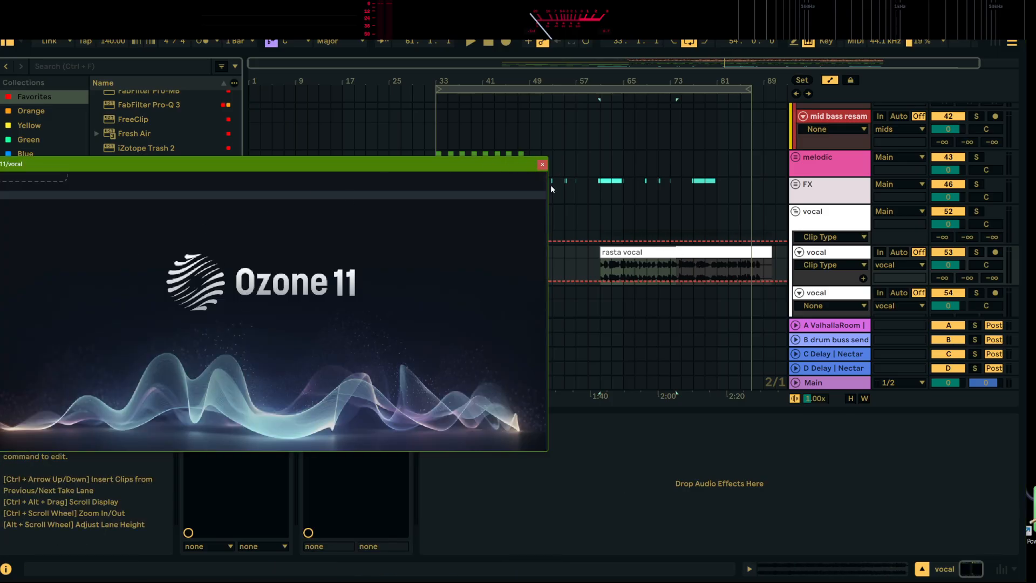
pyautogui.click(542, 164)
pyautogui.click(354, 421)
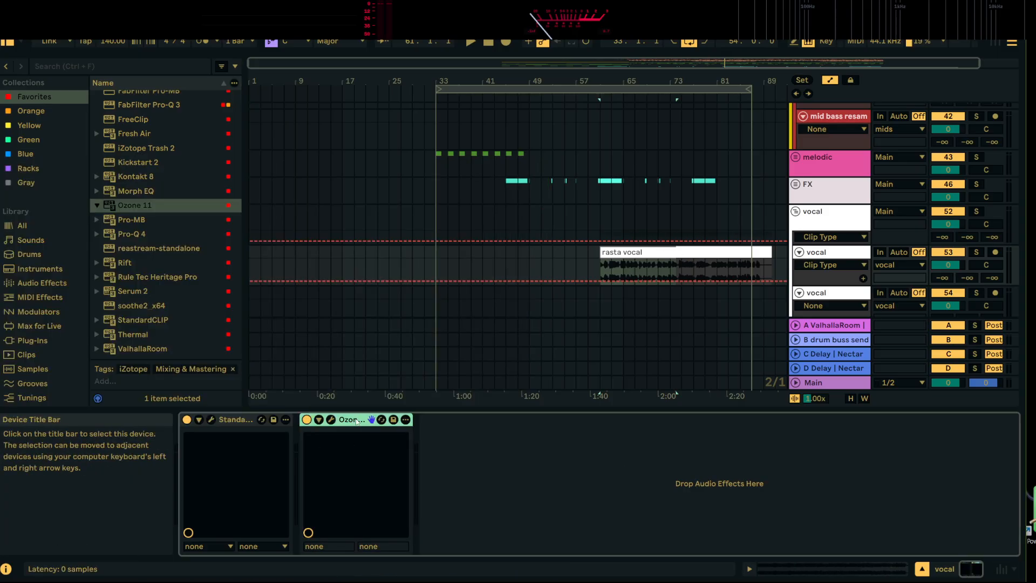
pyautogui.press('Delete')
# Find Nectar 4 Dimension among the iZotope plug-ins and add it after StandardCLIP on the vocal track
pyautogui.scroll(-1, 174, 292)
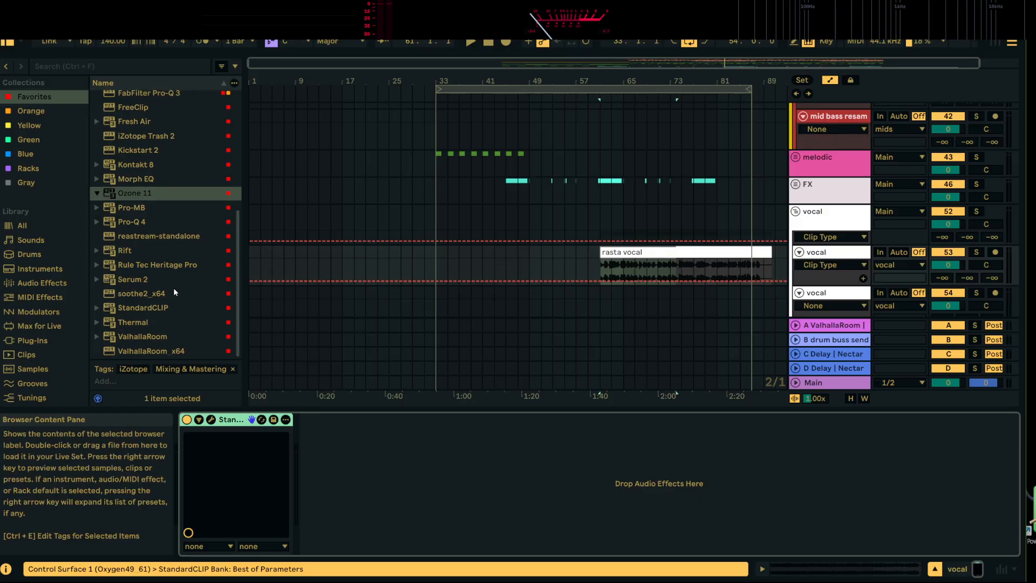
pyautogui.click(34, 340)
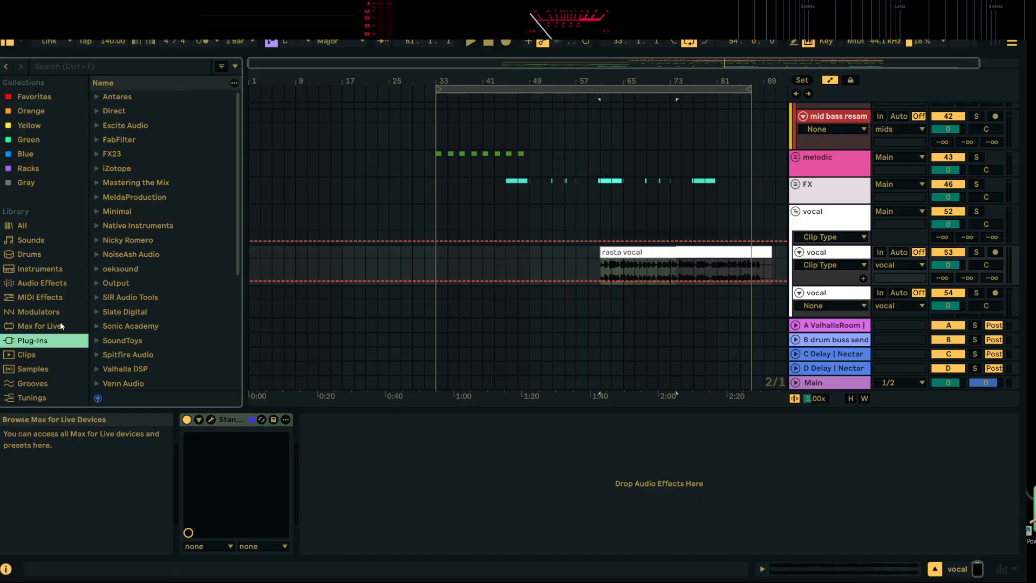
pyautogui.scroll(-7, 132, 286)
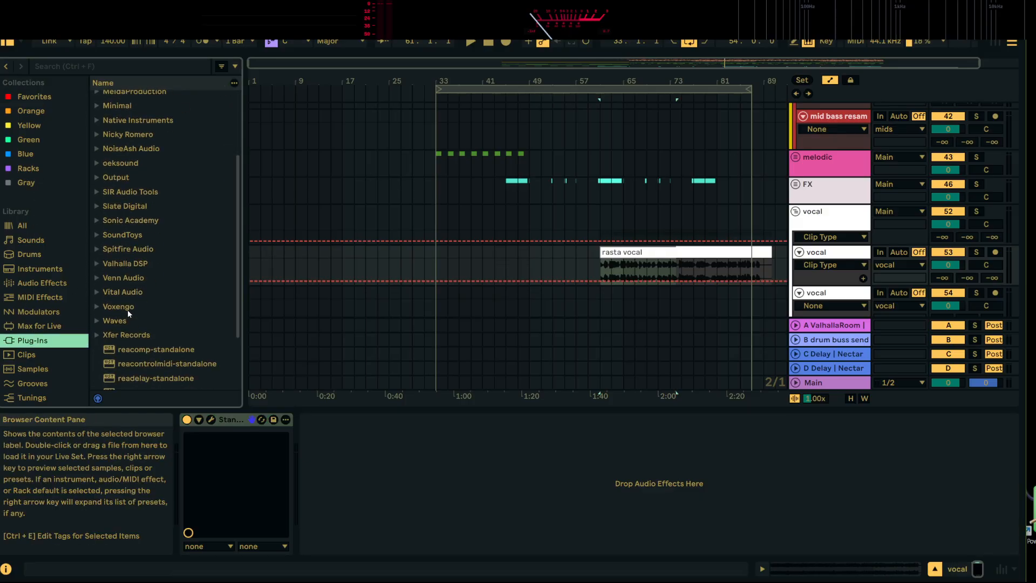
pyautogui.click(97, 322)
pyautogui.scroll(-6, 137, 326)
pyautogui.scroll(7, 137, 326)
pyautogui.click(97, 336)
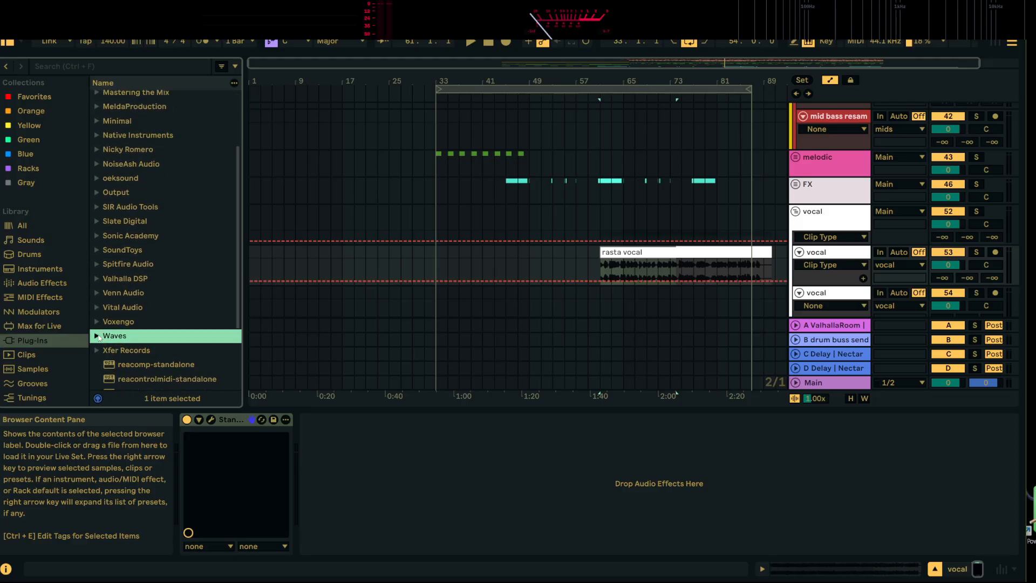
pyautogui.scroll(4, 115, 286)
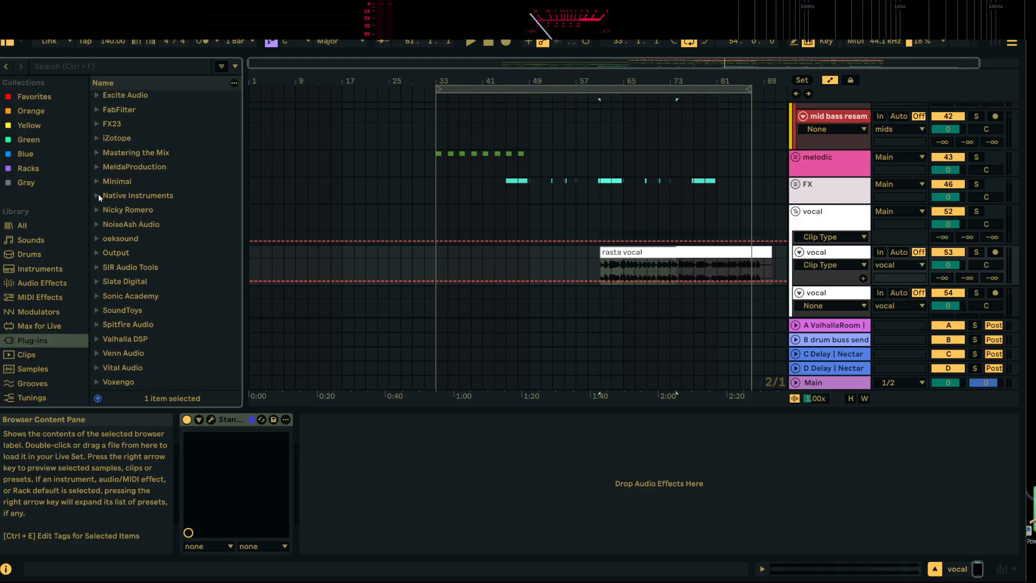
pyautogui.click(97, 140)
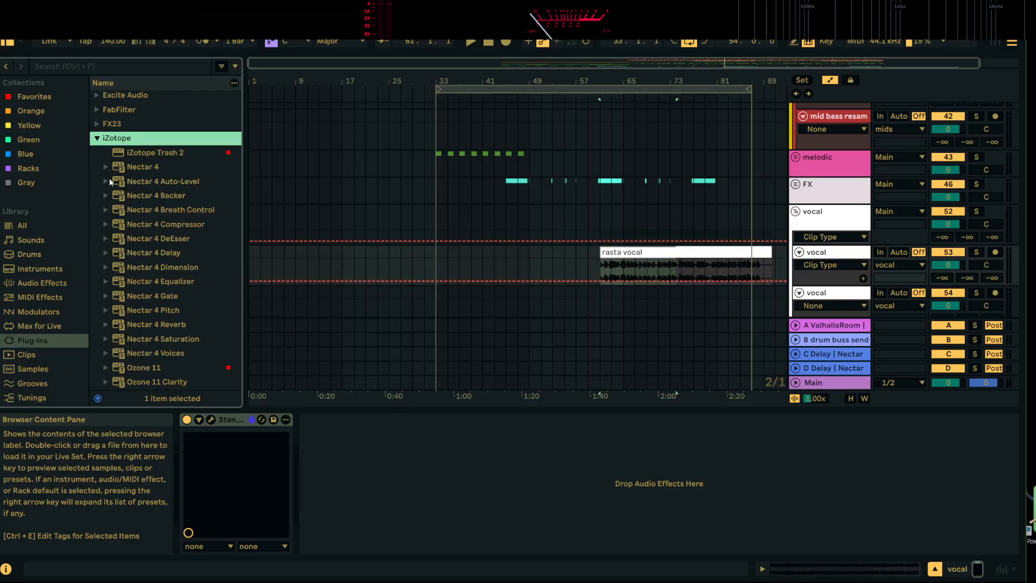
pyautogui.click(167, 267)
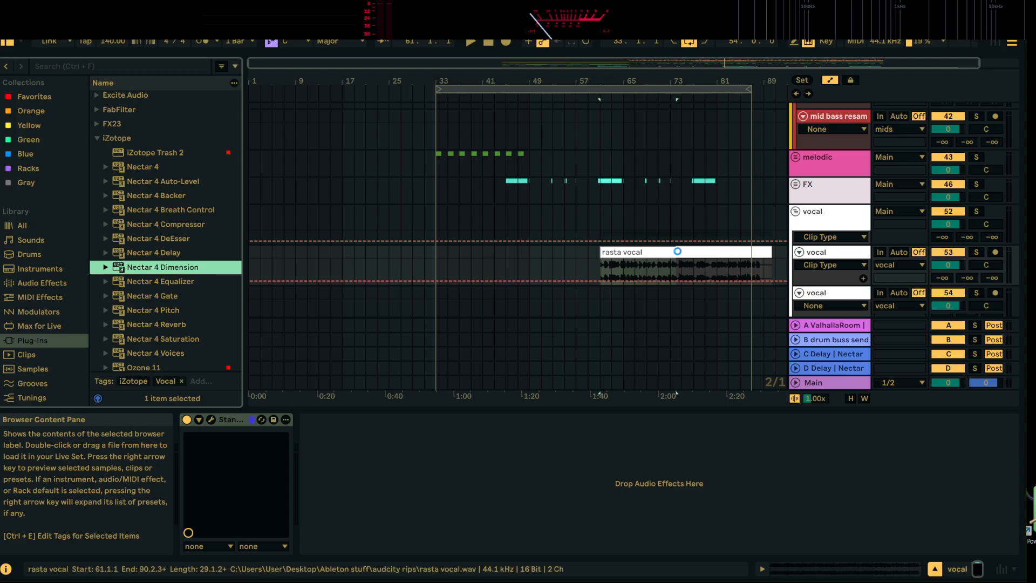
# Solo the rasta vocal during playback, step through Nectar 4 Dimension's presets, and choose Heavy Chorus
pyautogui.click(977, 252)
pyautogui.press('space')
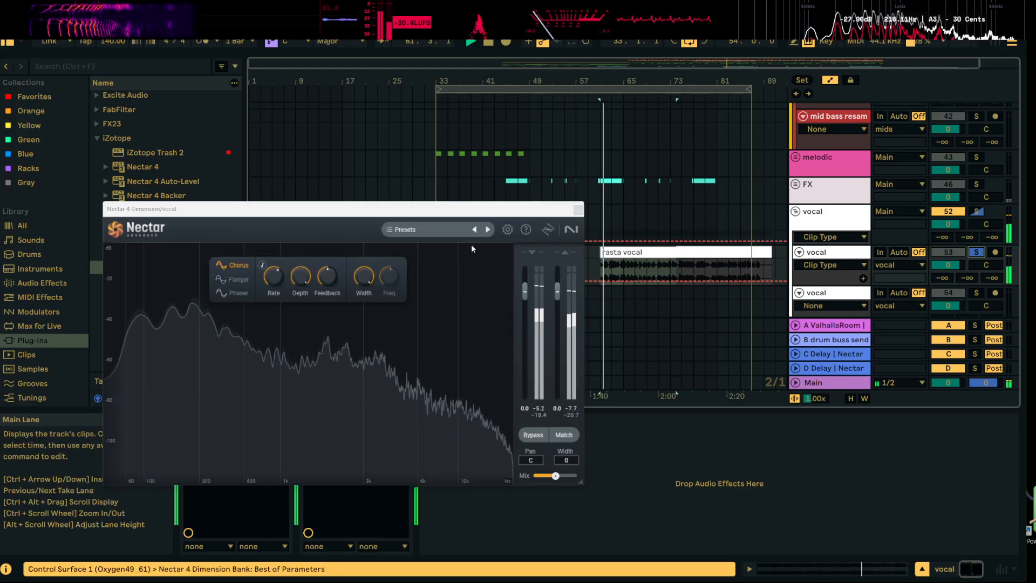
pyautogui.click(488, 230)
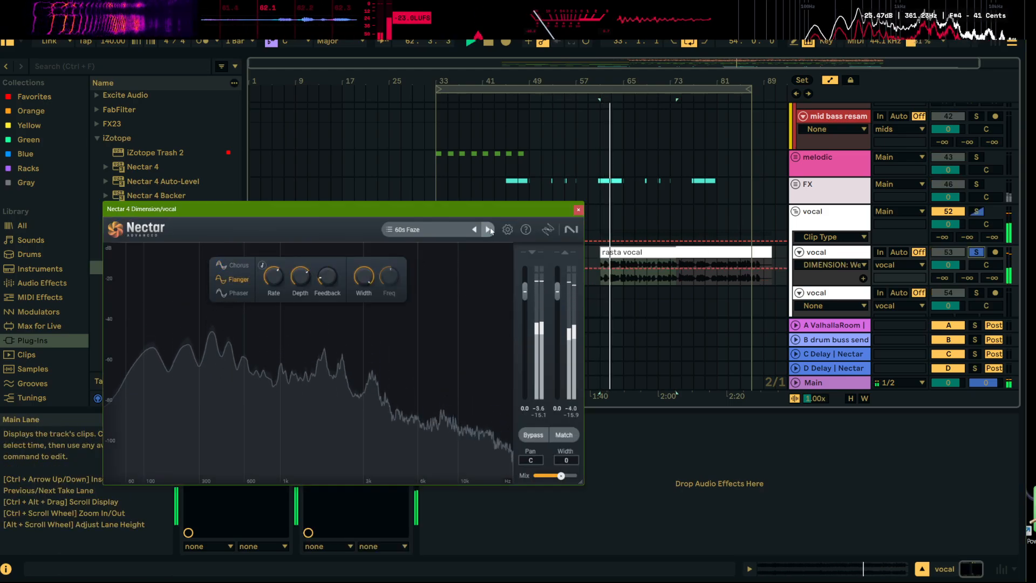
pyautogui.click(488, 229)
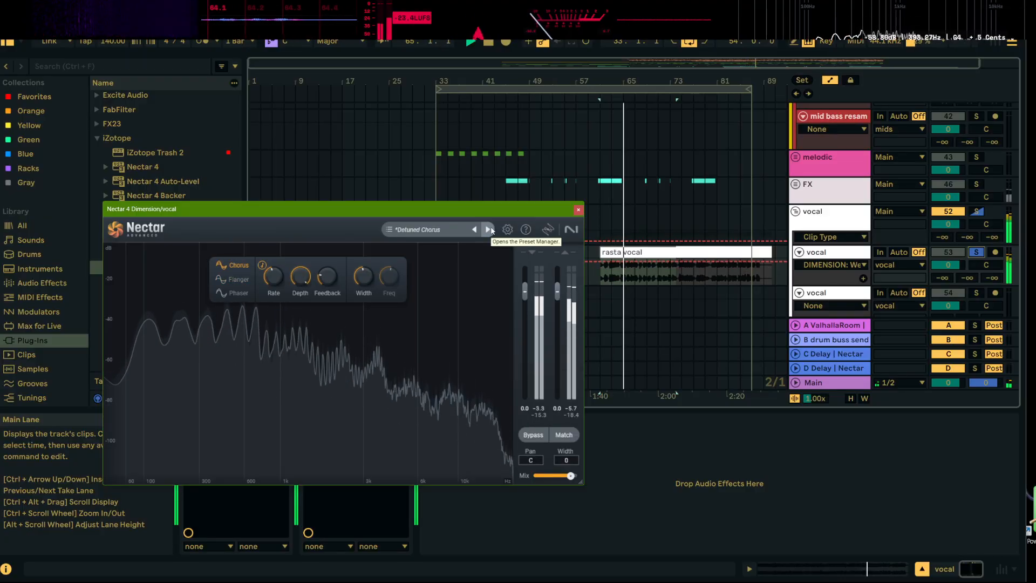
pyautogui.click(488, 230)
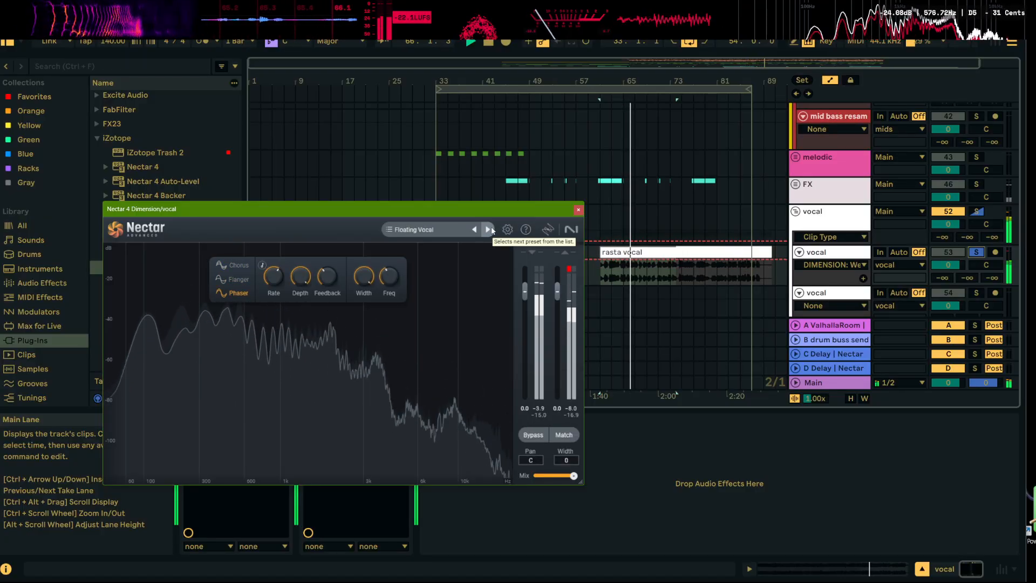
pyautogui.click(489, 229)
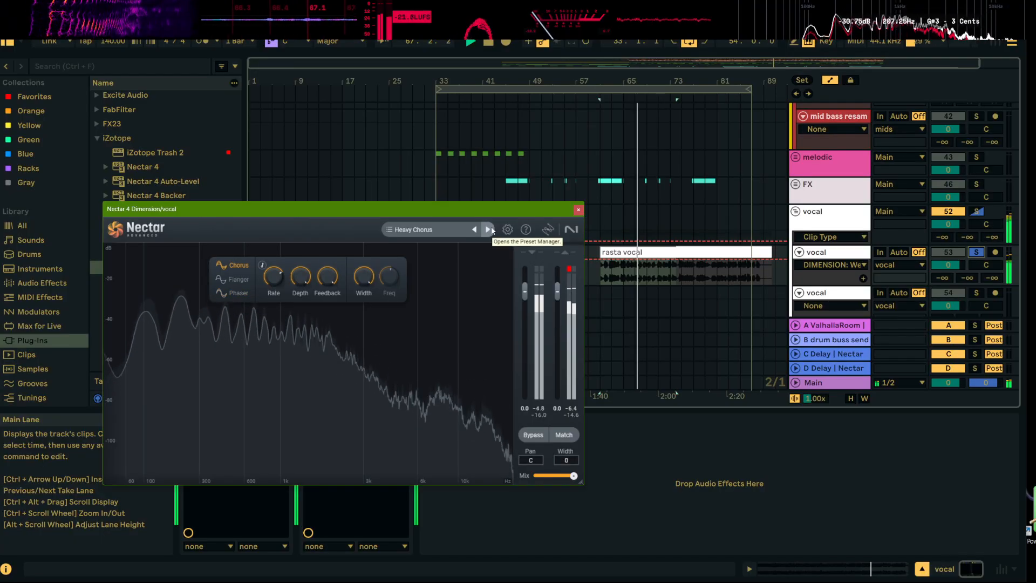
pyautogui.click(578, 211)
# Raise the input gain of the vocal track's StandardCLIP to 3.00 dB
pyautogui.click(211, 419)
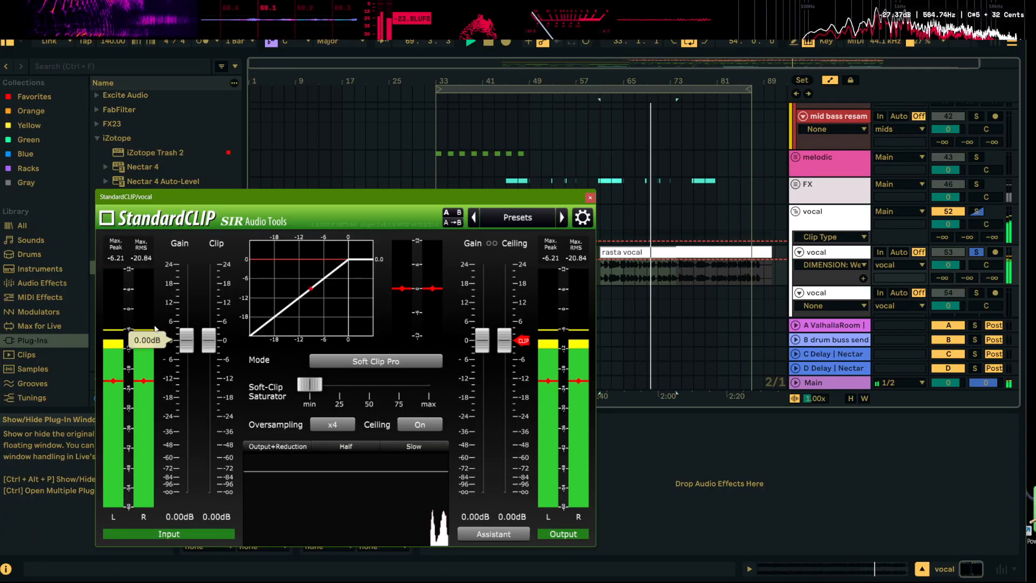
pyautogui.moveTo(186, 339)
pyautogui.mouseDown()
pyautogui.moveTo(190, 321)
pyautogui.moveTo(190, 335)
pyautogui.mouseUp()
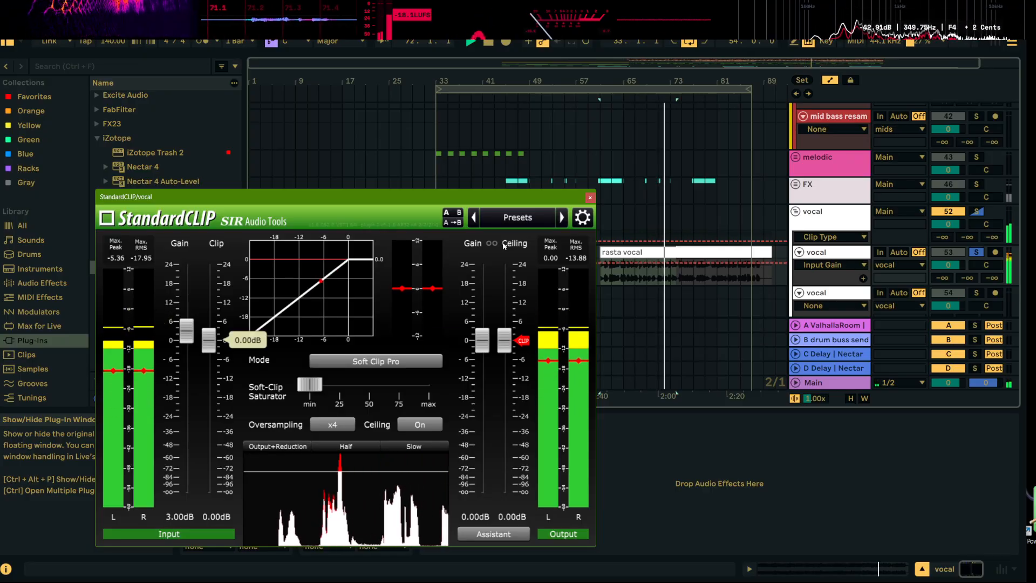
pyautogui.click(590, 198)
# Insert Pro-Q 4 from the Favorites collection at the start of the vocal track's device chain
pyautogui.scroll(-4, 178, 270)
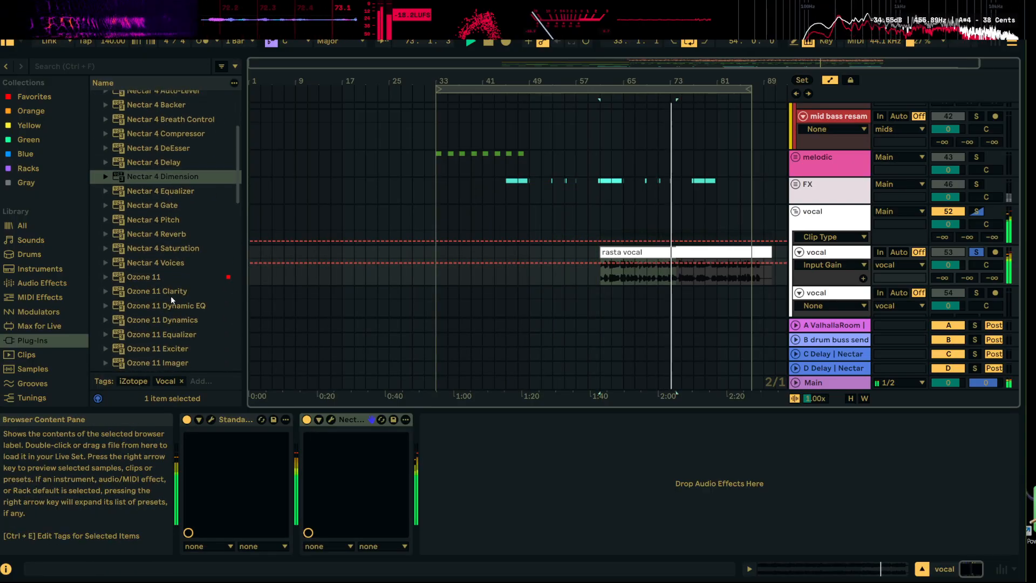
pyautogui.scroll(6, 162, 259)
pyautogui.click(31, 101)
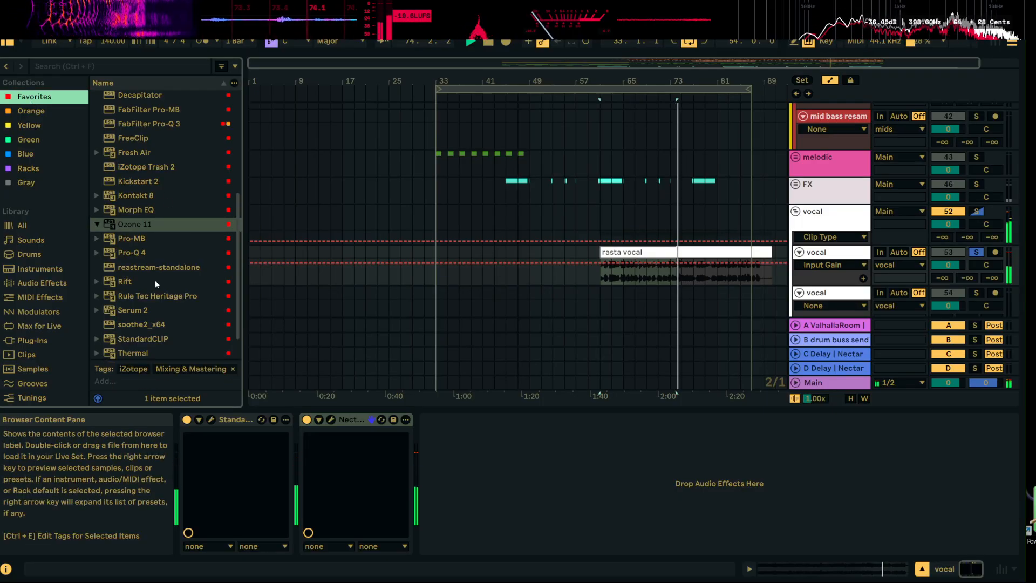
pyautogui.scroll(-1, 153, 278)
pyautogui.moveTo(139, 237); pyautogui.dragTo(209, 447)
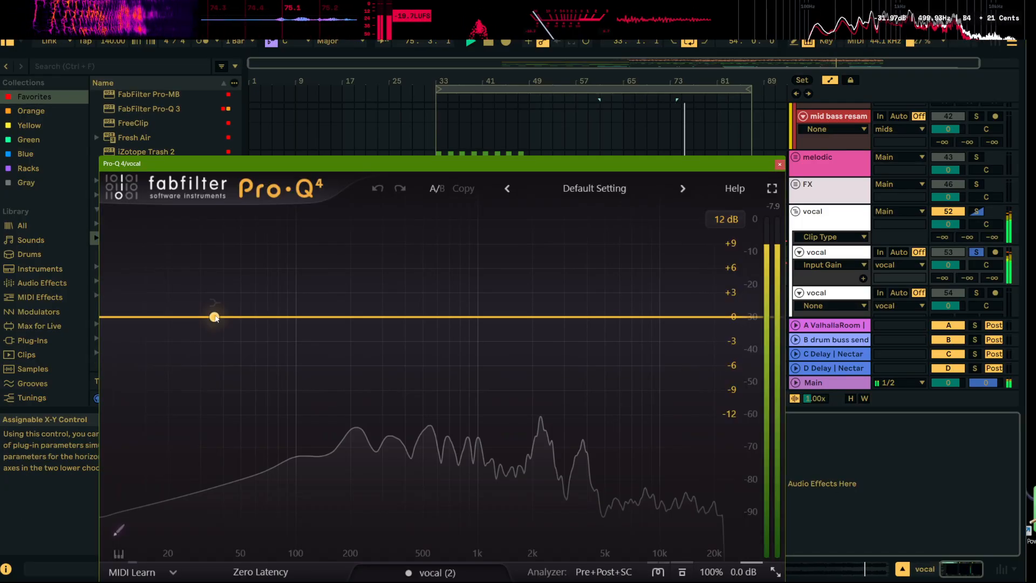
# Shape the vocal in Pro-Q 4 with a low cut at about 341 Hz and a +6.79 dB high shelf at about 4754 Hz
pyautogui.click(138, 320)
pyautogui.moveTo(138, 319); pyautogui.dragTo(394, 318)
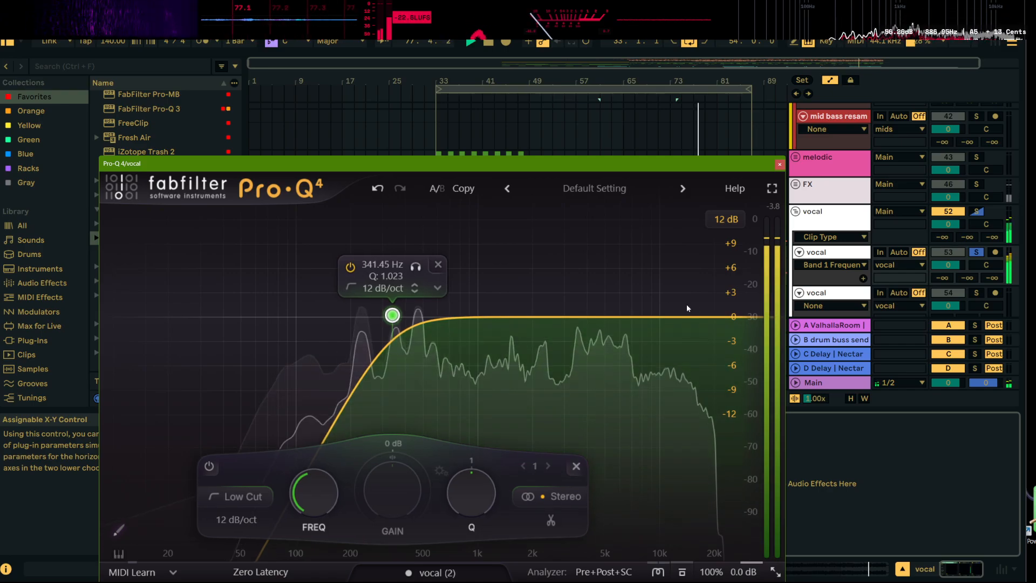
pyautogui.moveTo(693, 318); pyautogui.dragTo(601, 263)
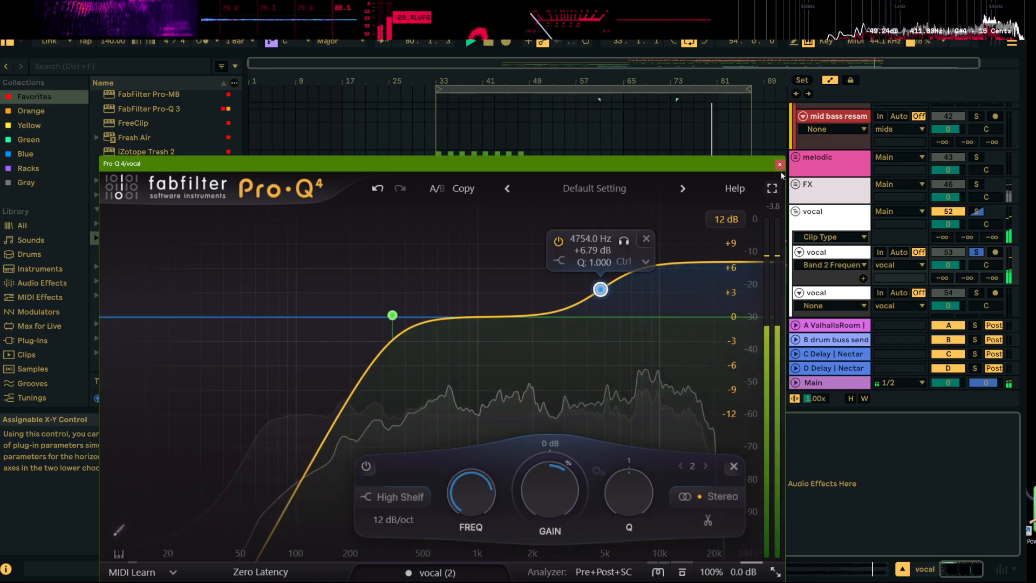
pyautogui.click(780, 165)
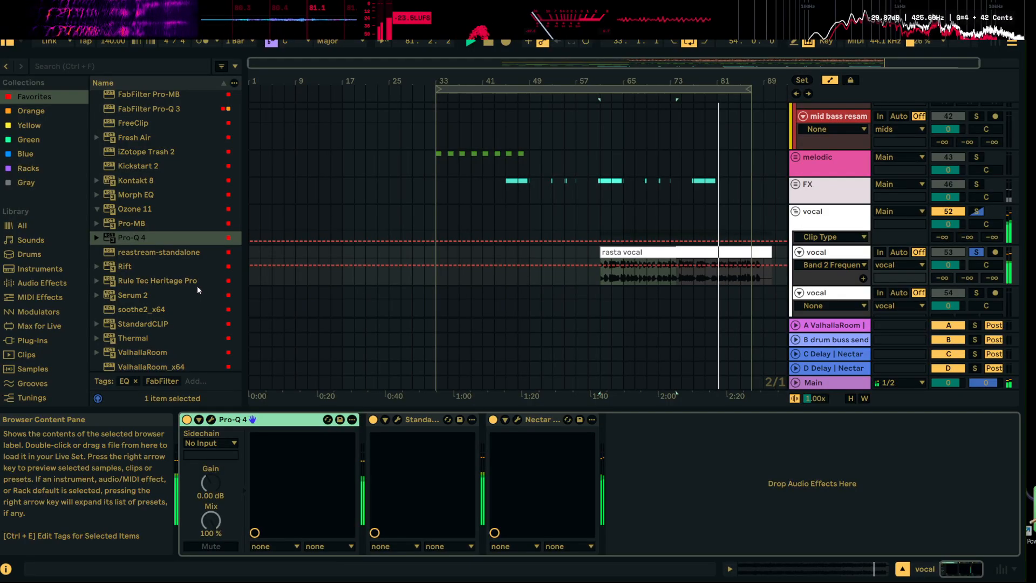
# Hide the automation lanes, place a roughly five-bar rasta vocal clip at 45.1.1 on the vocal track, and play it in the mix
pyautogui.scroll(-1, 159, 304)
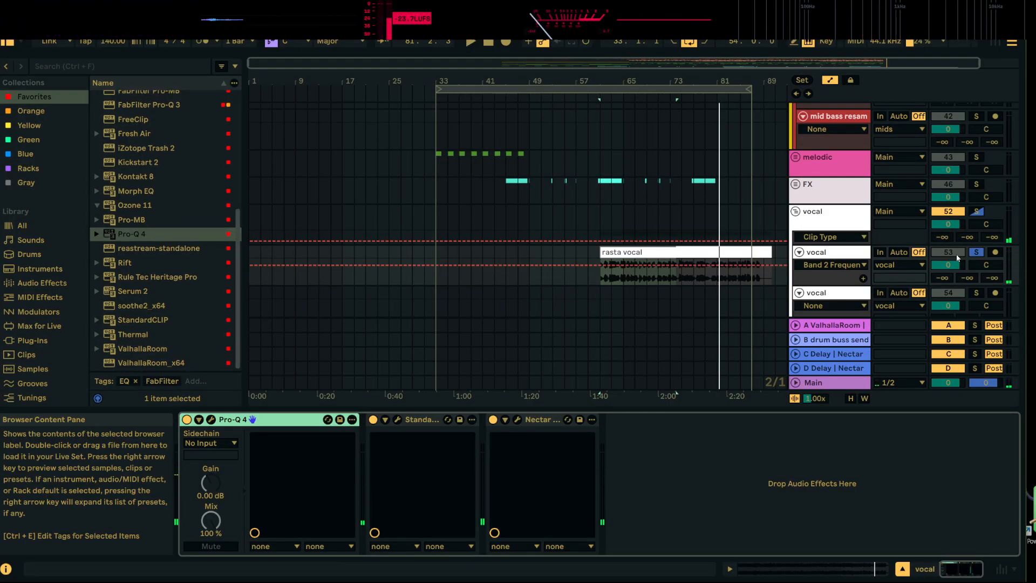
pyautogui.click(830, 80)
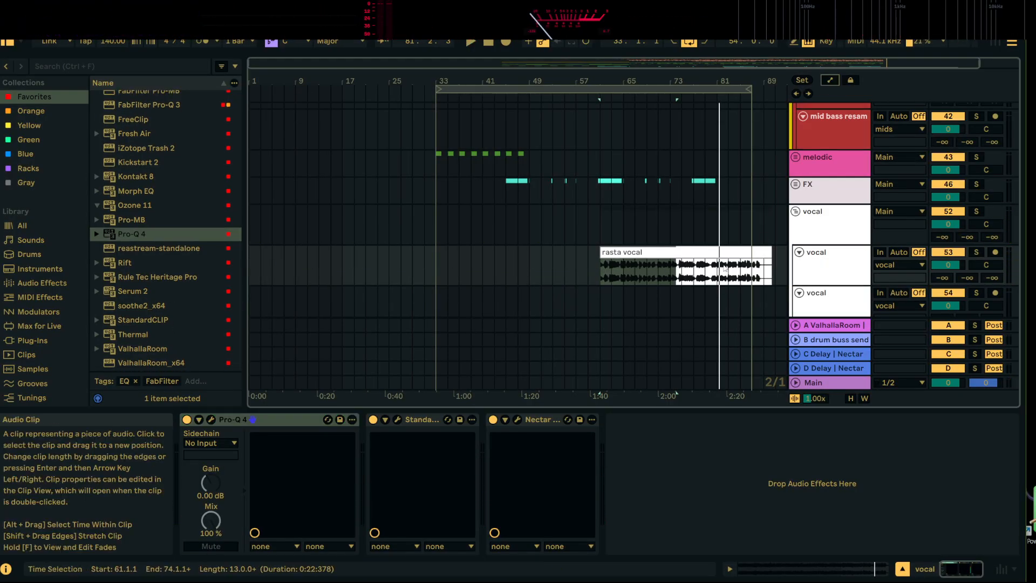
pyautogui.moveTo(600, 255); pyautogui.dragTo(525, 250)
pyautogui.press('space')
pyautogui.moveTo(537, 79); pyautogui.dragTo(540, 75)
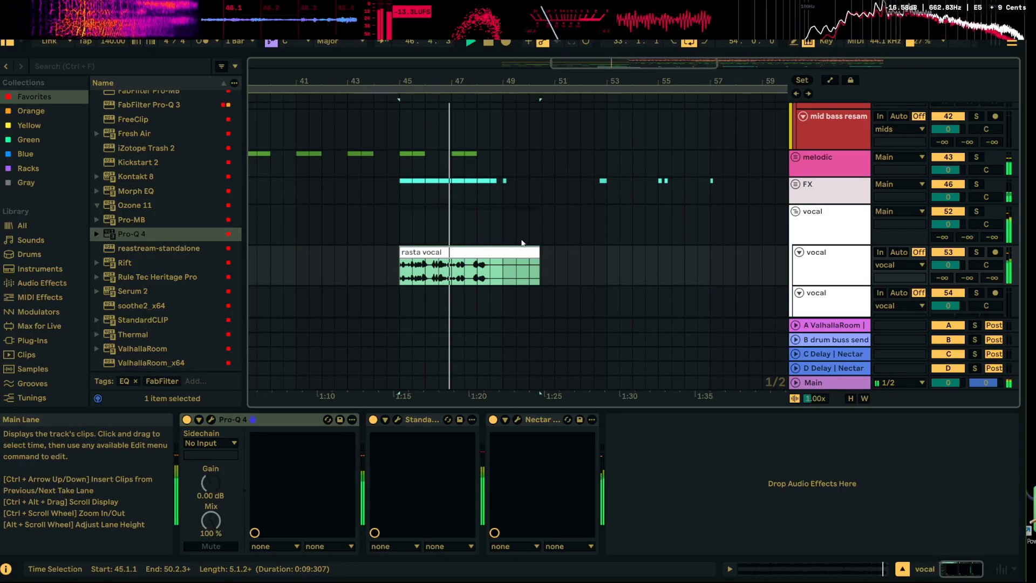
# Move the rasta vocal clip half a bar later, and audition it both soloed and with the full mix
pyautogui.click(976, 252)
pyautogui.press('space')
pyautogui.moveTo(475, 270); pyautogui.dragTo(488, 270)
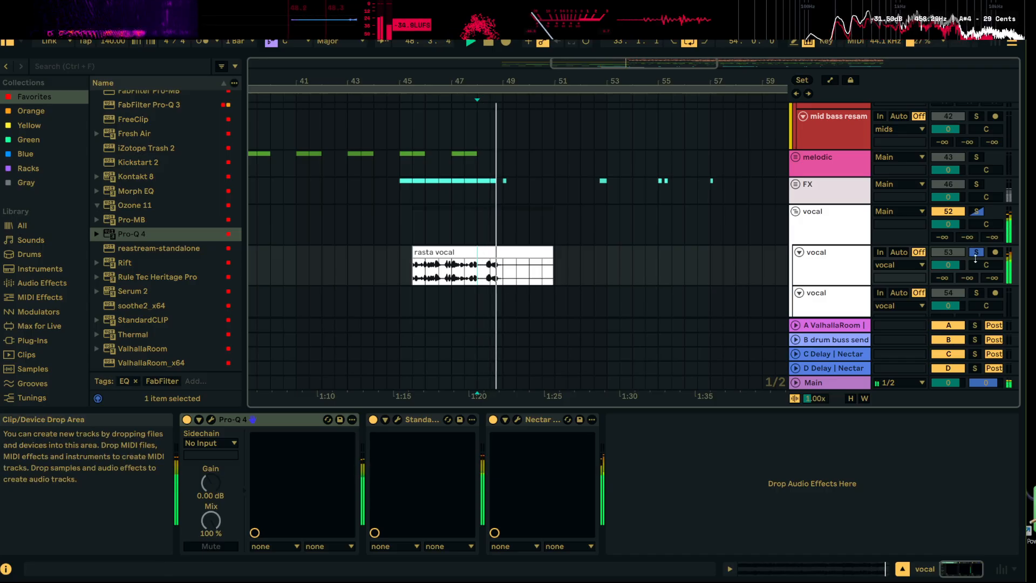
pyautogui.click(976, 252)
pyautogui.press('space')
pyautogui.press('space')
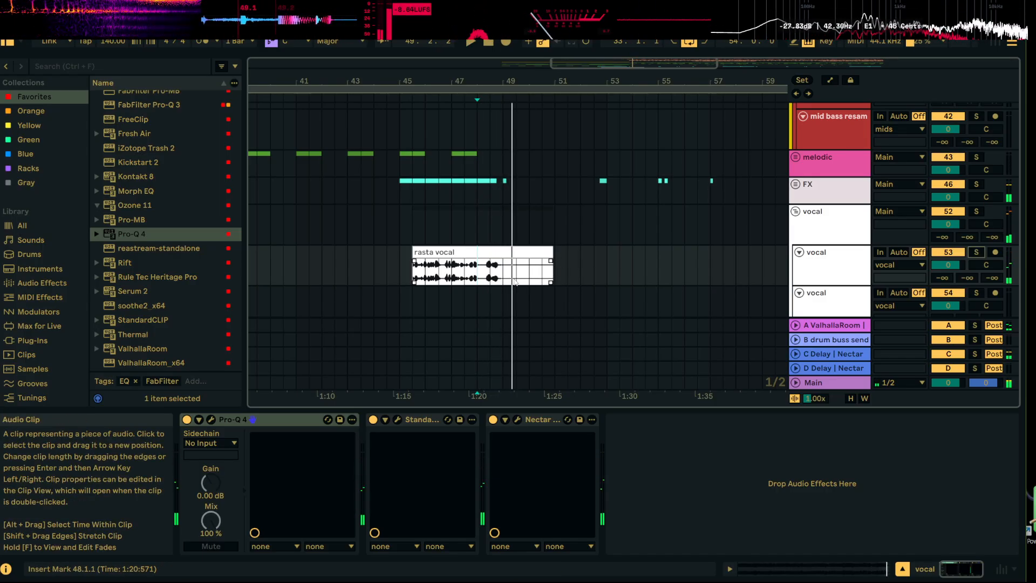
# Extend the start of the rasta vocal clip back to 45.1.1 and play the build-up from there
pyautogui.moveTo(416, 252); pyautogui.dragTo(401, 252)
pyautogui.press('space')
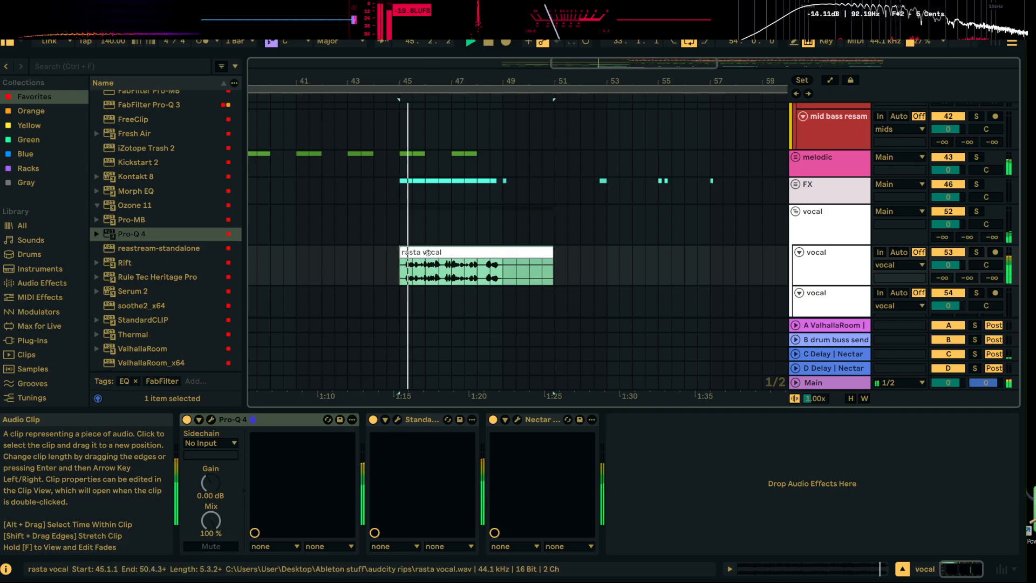
pyautogui.scroll(-2, 621, 260)
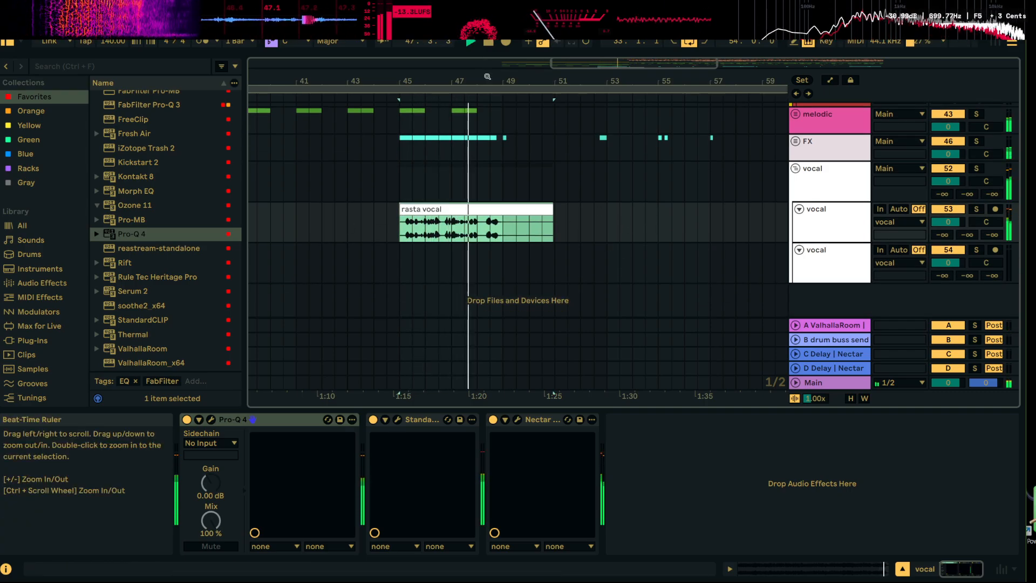
# Automate the vocal track's C-Delay send to rise from −∞ to 0 dB near the end of the vocal in bar 48, and solo it for playback
pyautogui.moveTo(488, 79); pyautogui.dragTo(489, 108)
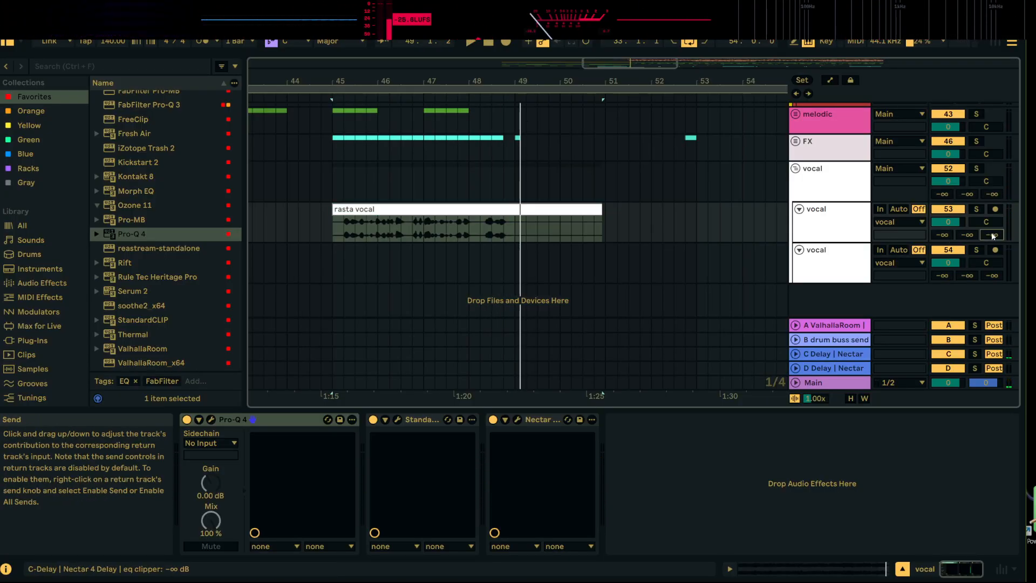
pyautogui.click(830, 80)
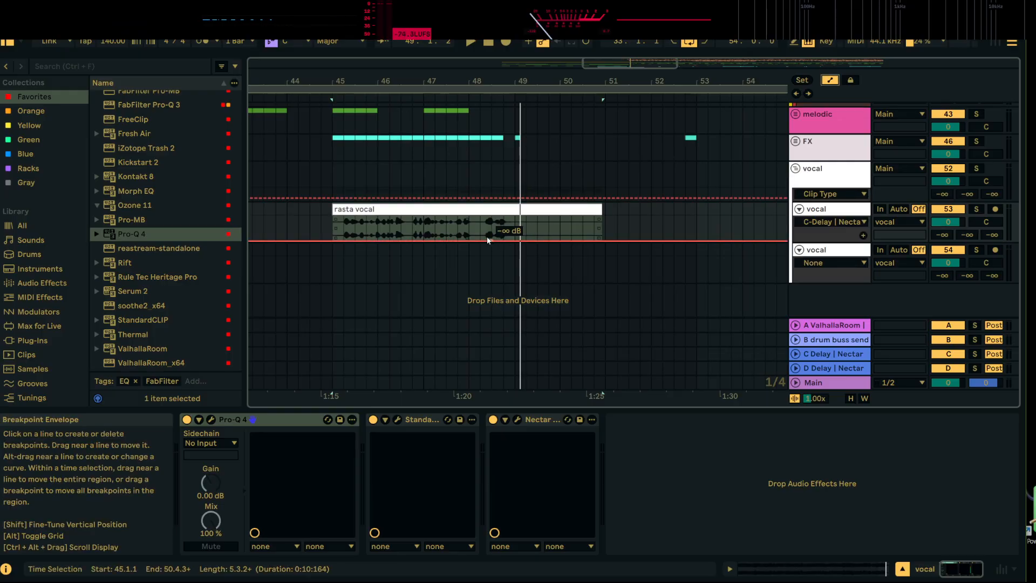
pyautogui.click(491, 240)
pyautogui.moveTo(498, 240); pyautogui.dragTo(498, 220)
pyautogui.press('space')
pyautogui.click(481, 228)
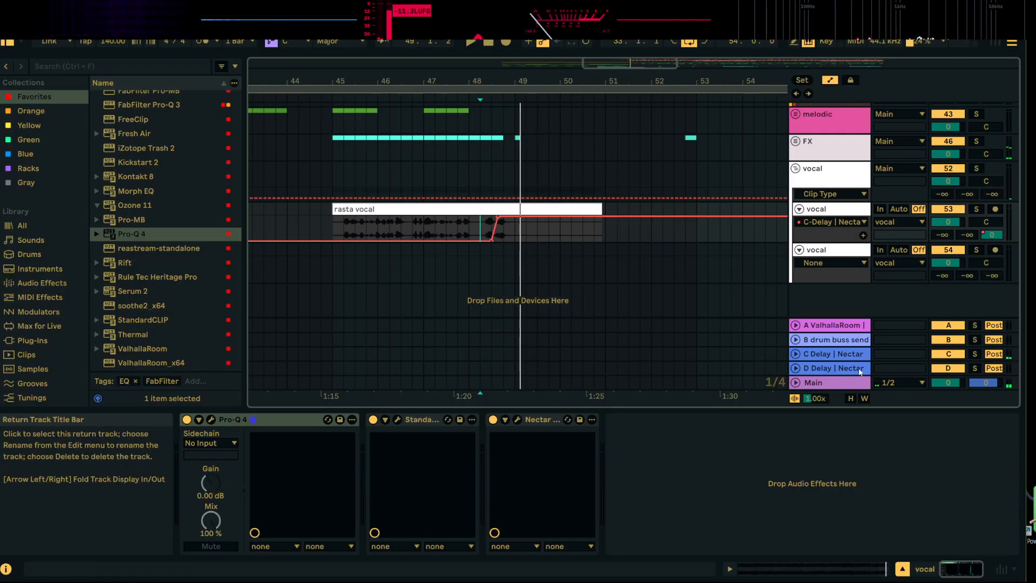
pyautogui.click(976, 209)
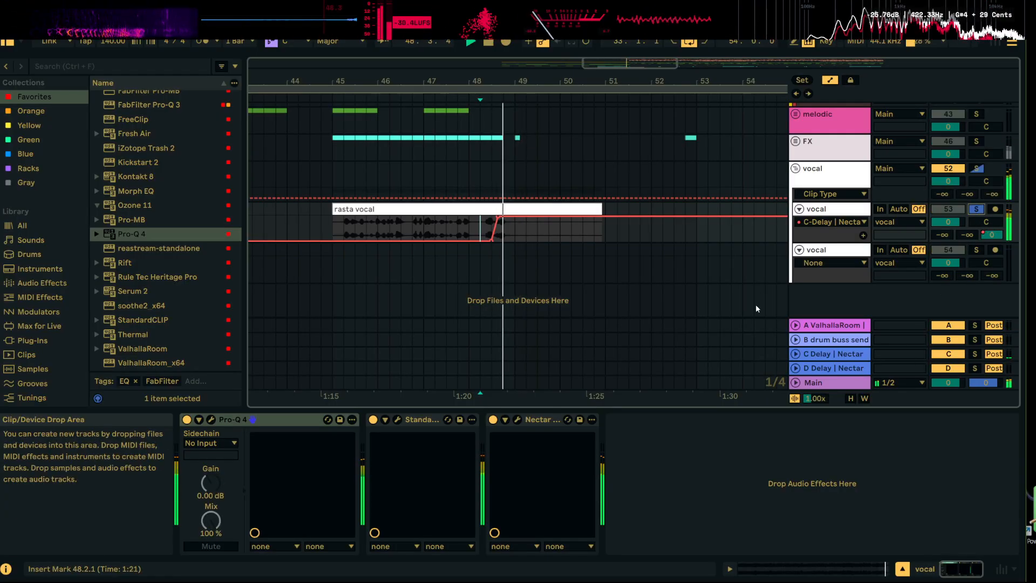
# Duplicate the D Delay return track, open the copy's Nectar 4 Delay to check its settings, and play the vocal through
pyautogui.rightClick(851, 369)
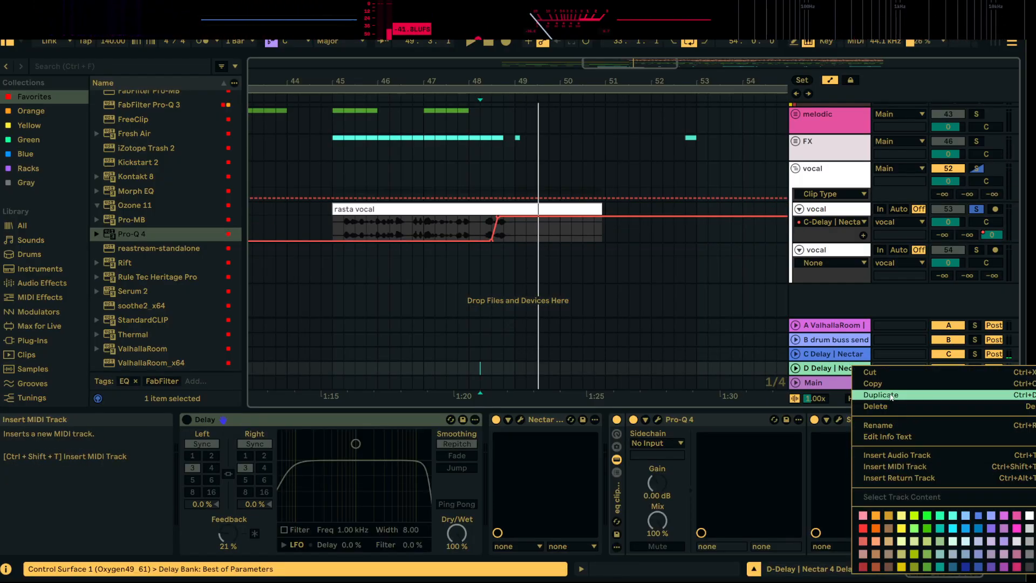
pyautogui.click(875, 394)
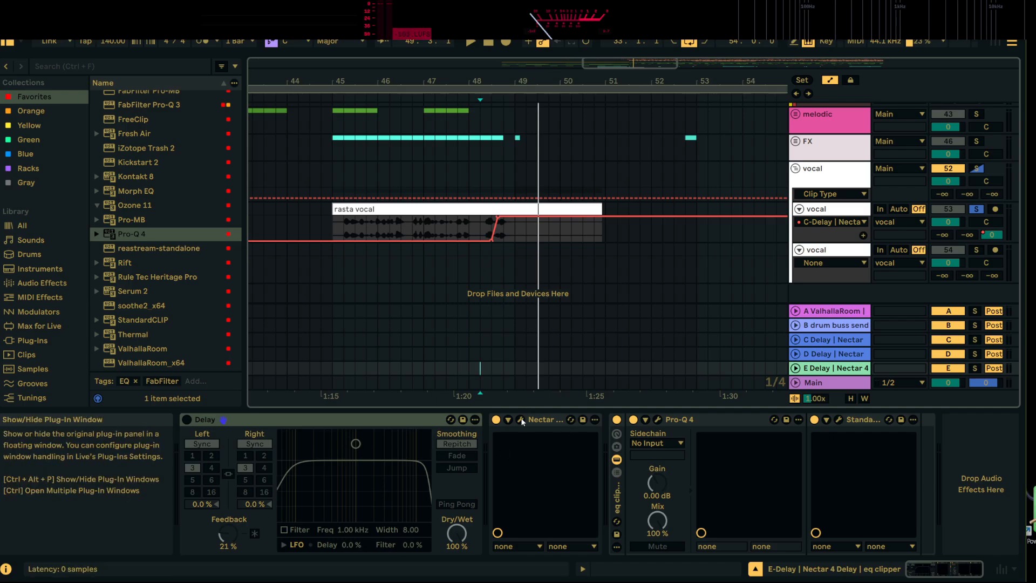
pyautogui.click(522, 419)
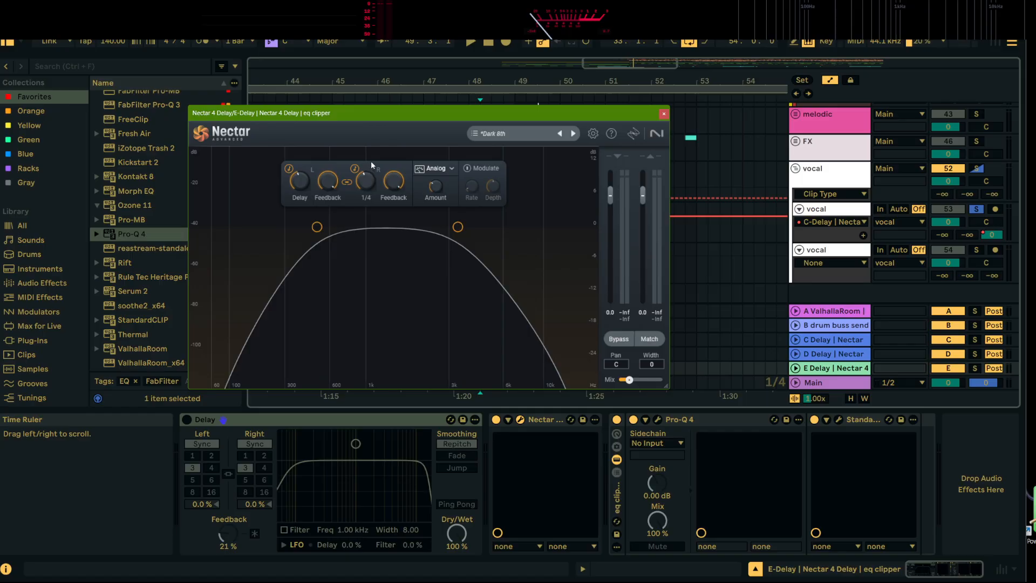
pyautogui.press('space')
pyautogui.click(664, 114)
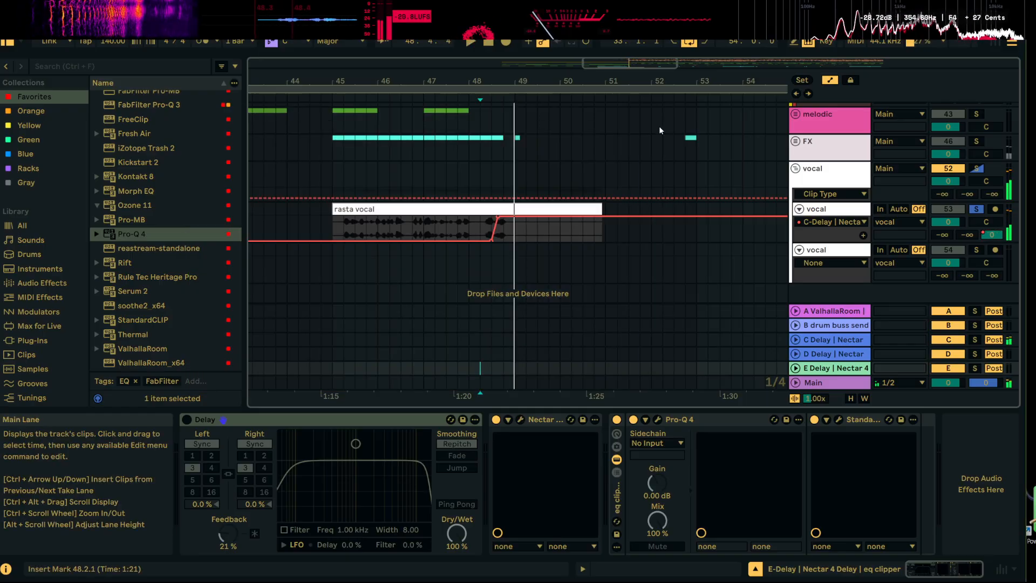
# Clear the C-Delay send rise and automate the vocal's E-Delay send up to -2.4 dB in bar 48, auditioning it soloed and in the mix
pyautogui.click(497, 222)
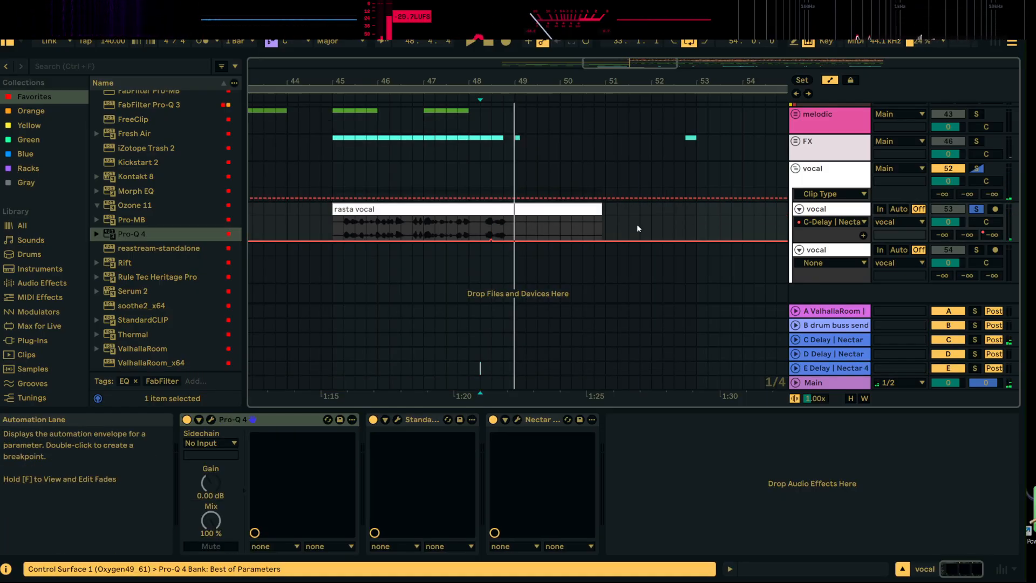
pyautogui.scroll(-1, 971, 229)
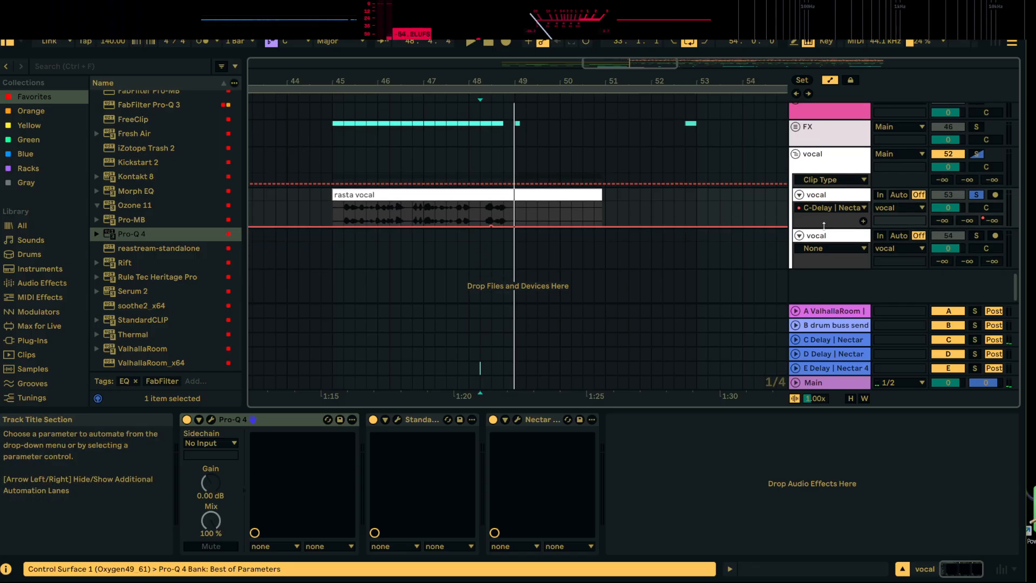
pyautogui.moveTo(826, 227); pyautogui.dragTo(831, 253)
pyautogui.click(968, 233)
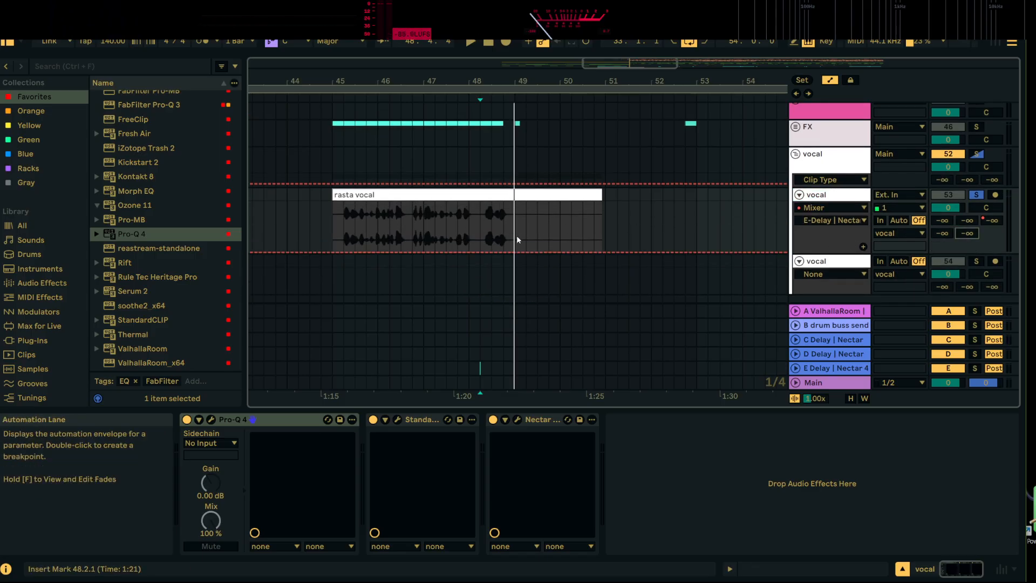
pyautogui.moveTo(494, 252); pyautogui.dragTo(498, 238)
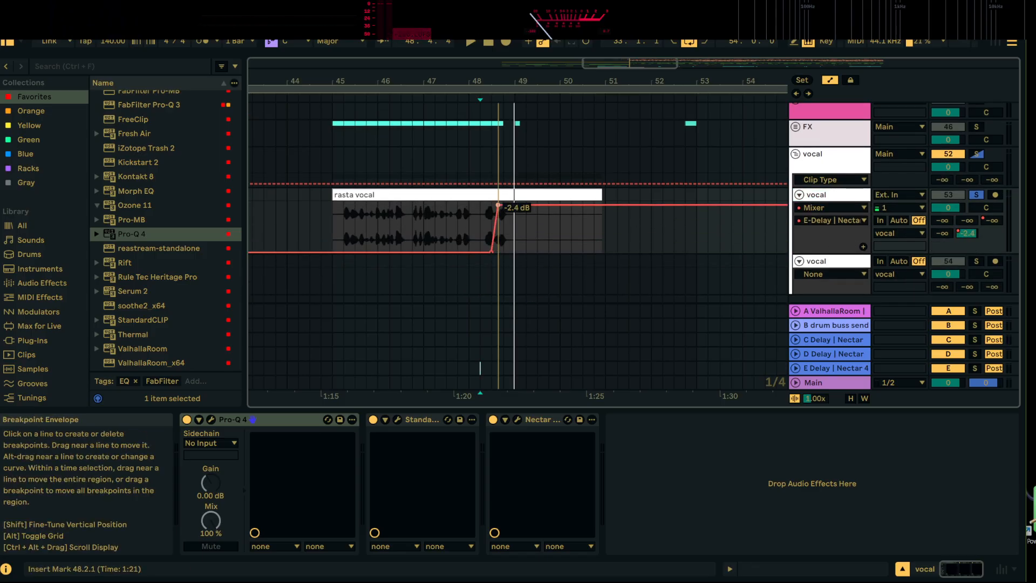
pyautogui.press('space')
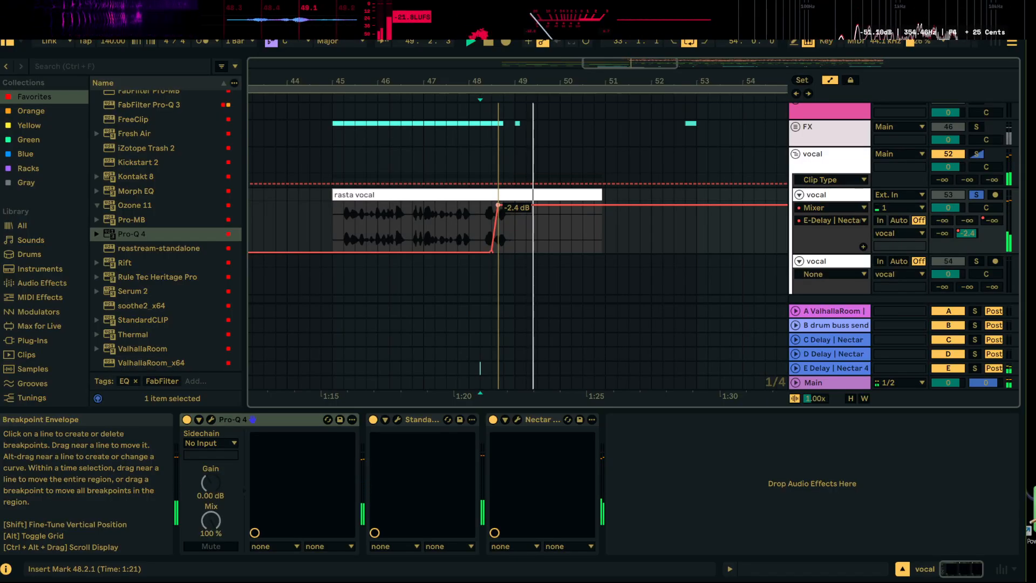
pyautogui.click(977, 195)
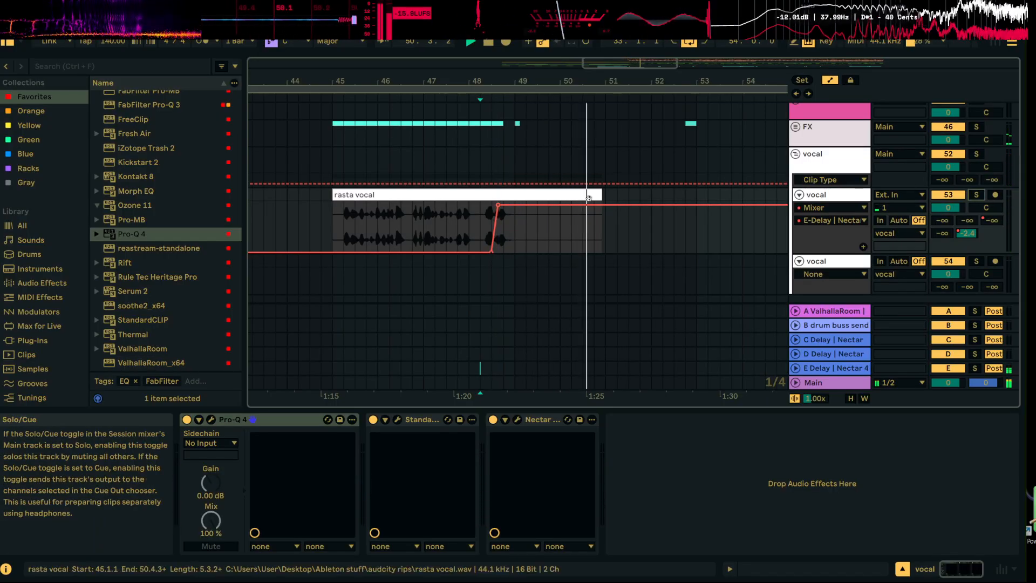
# Set the playback start to 45.2.1 and lower the feedback in the vocal's Nectar 4 Dimension chorus to 89%
pyautogui.click(343, 218)
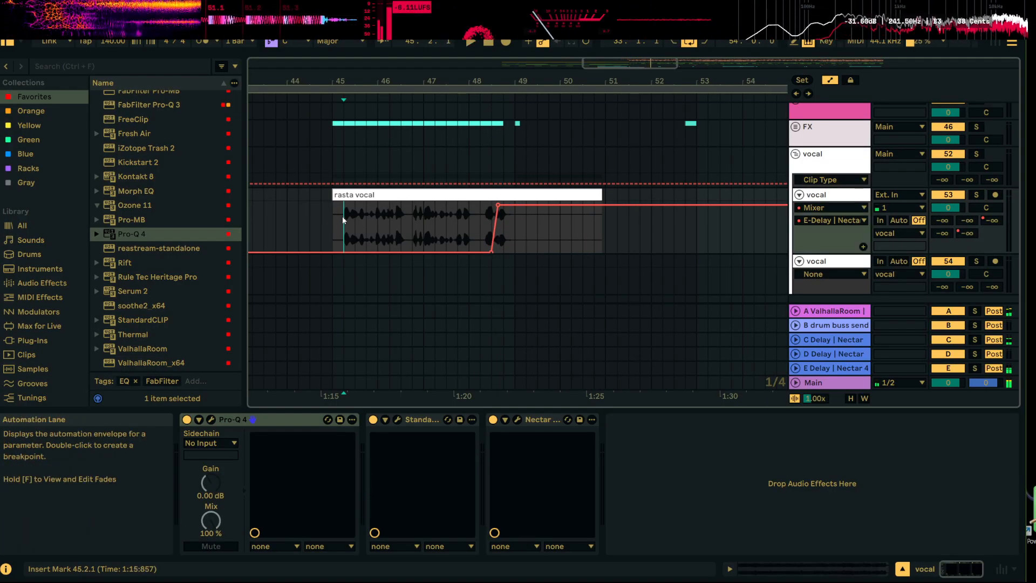
pyautogui.click(517, 419)
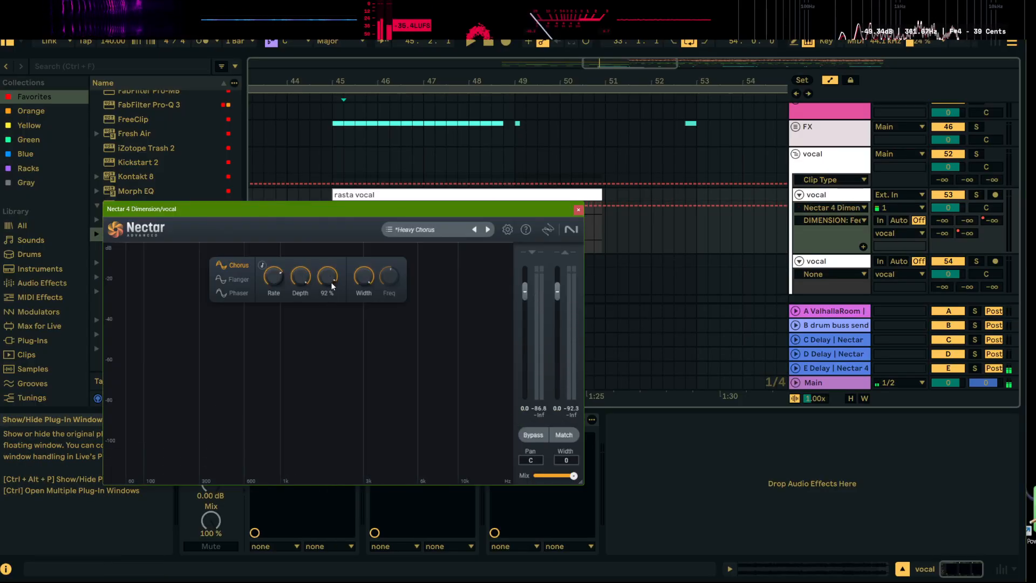
pyautogui.moveTo(331, 283); pyautogui.dragTo(332, 286)
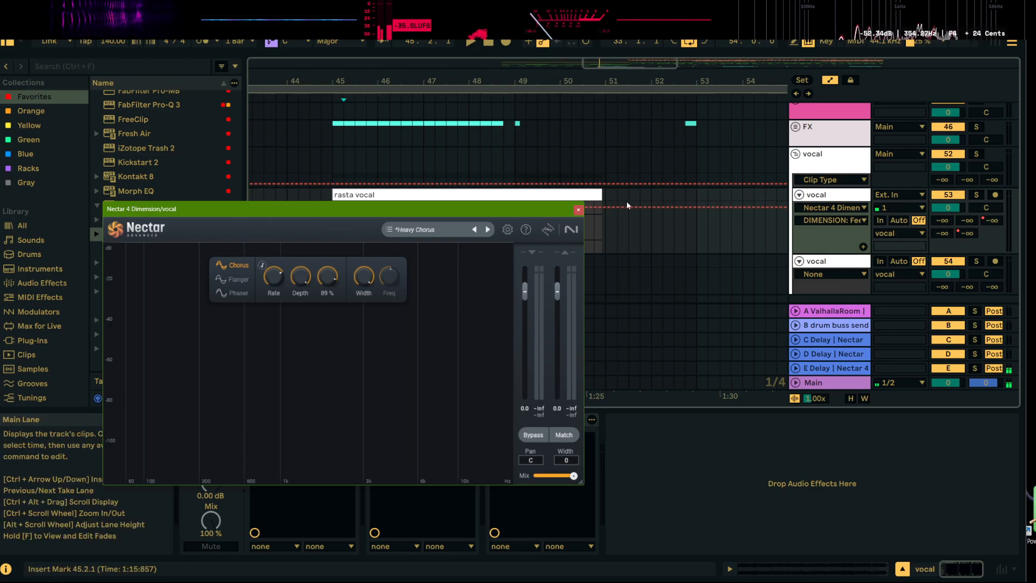
pyautogui.click(578, 210)
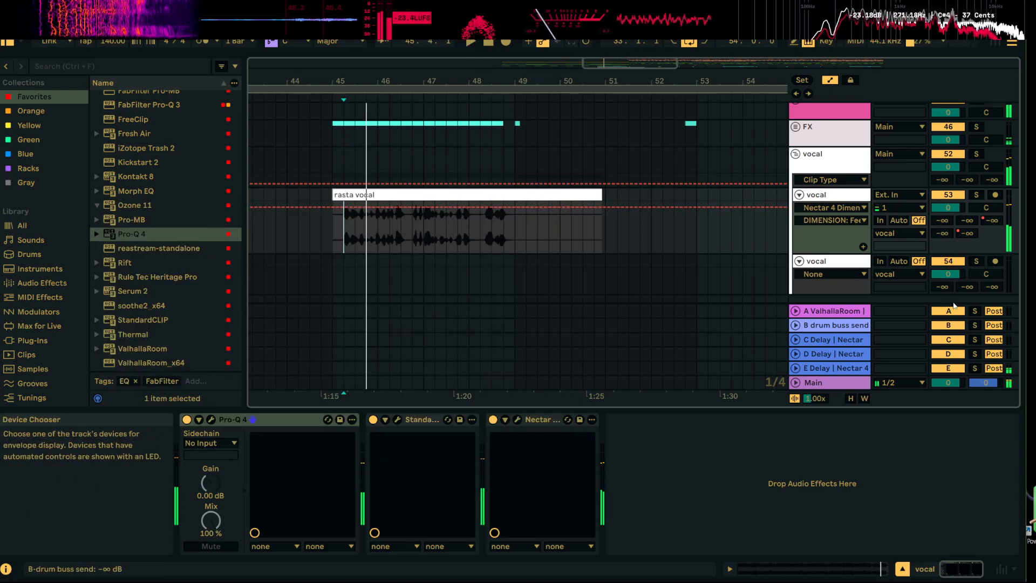
# On the E Delay return, adjust Nectar 4 Delay's feedback and set its filters to about 900 Hz low cut and 5.8 kHz high cut
pyautogui.click(834, 369)
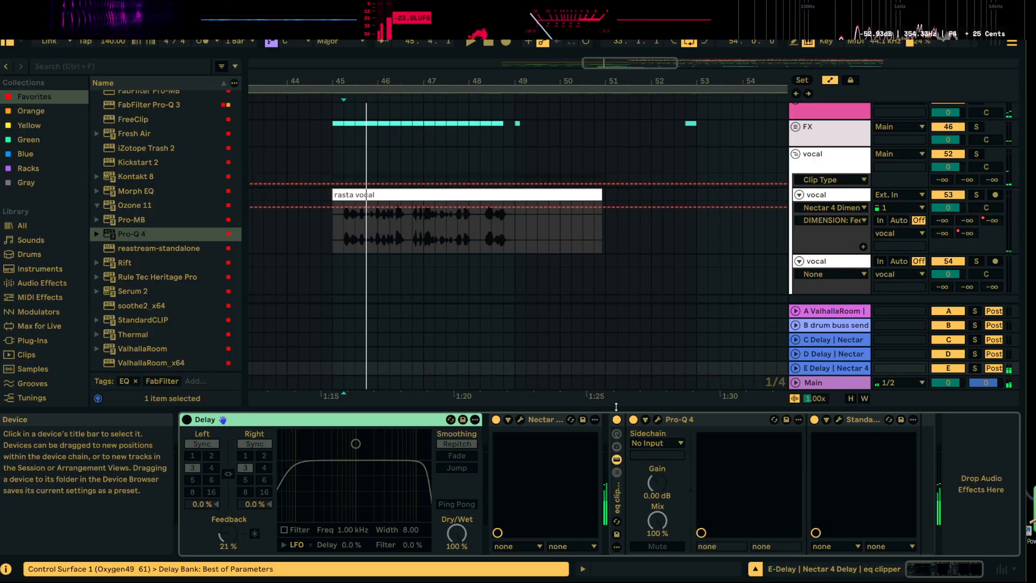
pyautogui.click(521, 419)
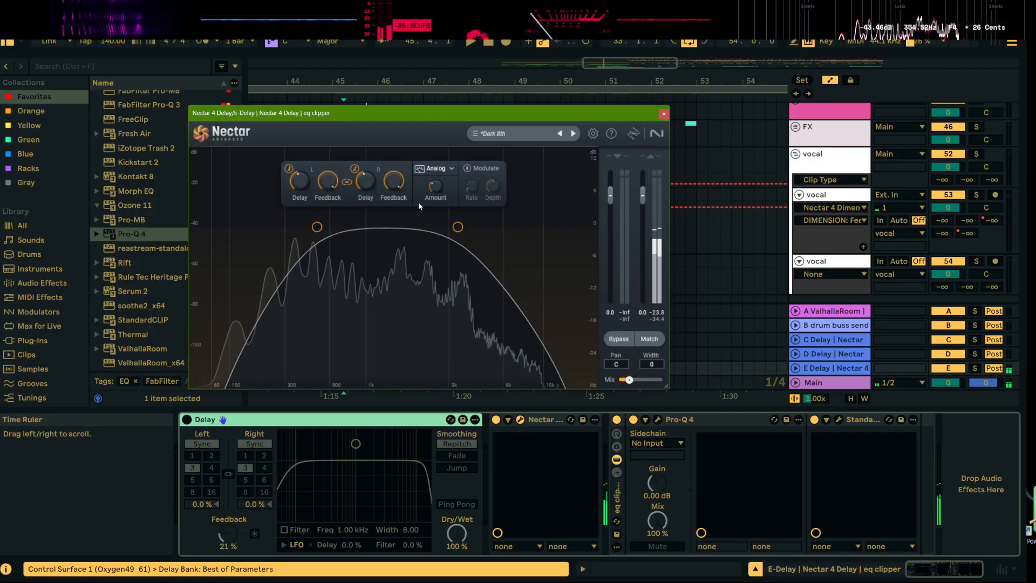
pyautogui.moveTo(398, 179); pyautogui.dragTo(401, 189)
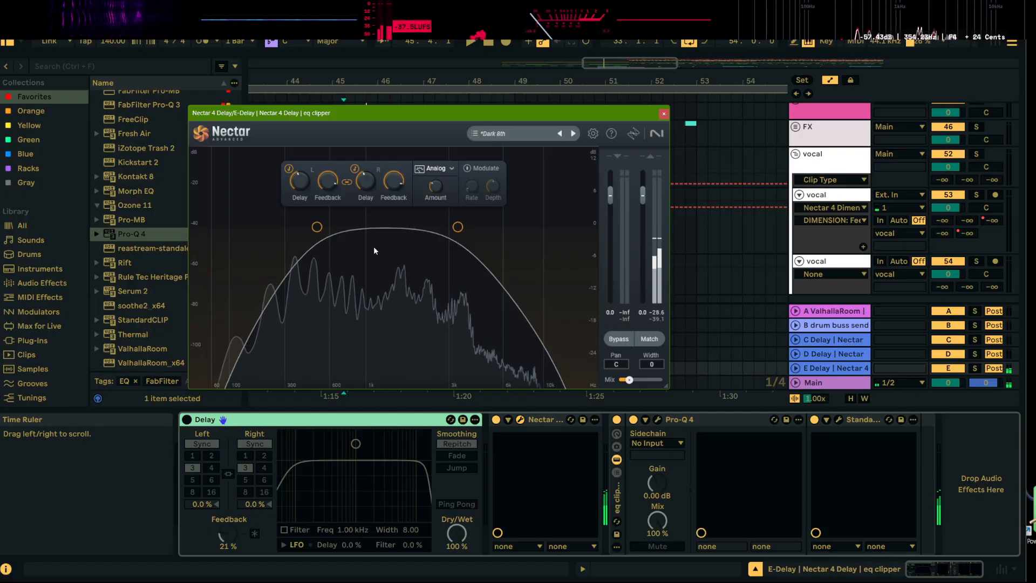
pyautogui.moveTo(457, 226); pyautogui.dragTo(497, 226)
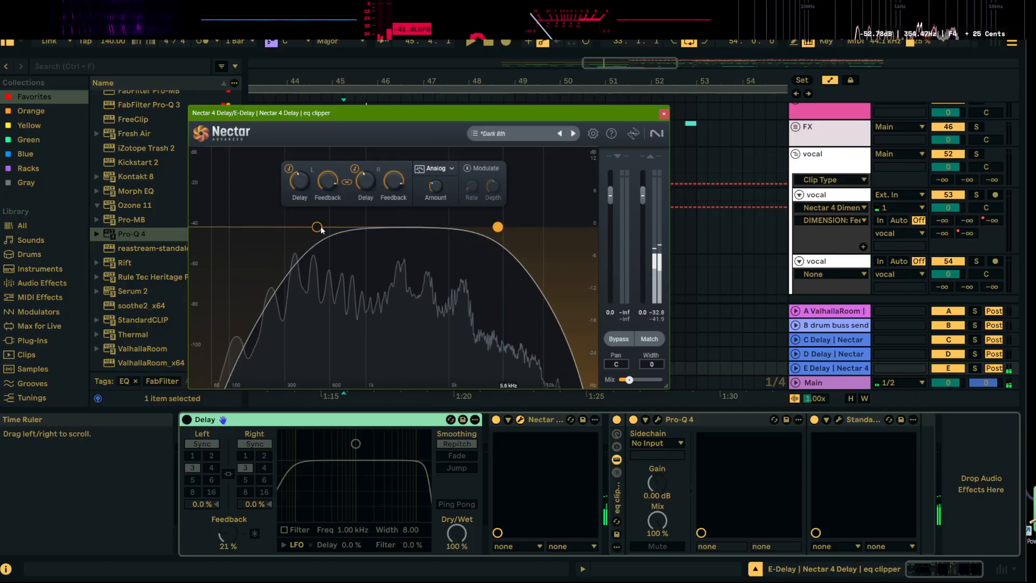
pyautogui.moveTo(316, 226); pyautogui.dragTo(360, 224)
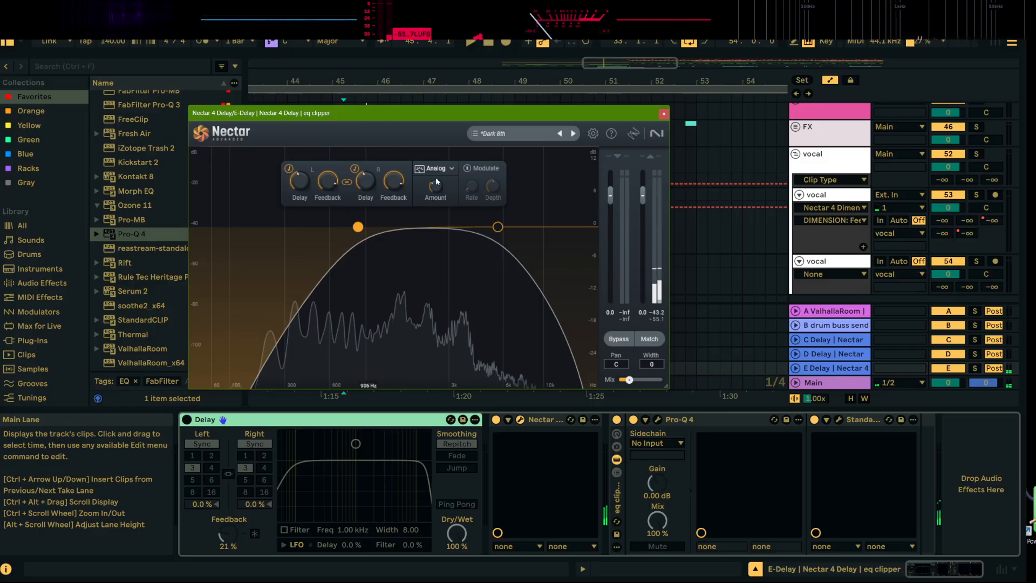
pyautogui.click(664, 114)
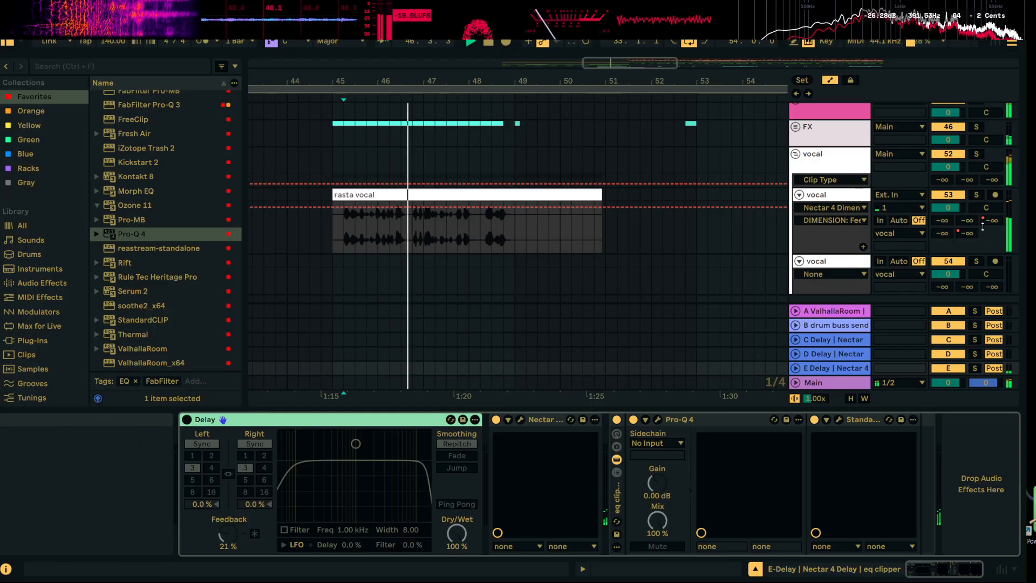
# Display the vocal's E-Delay send automation and trim the start of the rasta vocal clip to 47.1.1
pyautogui.click(966, 233)
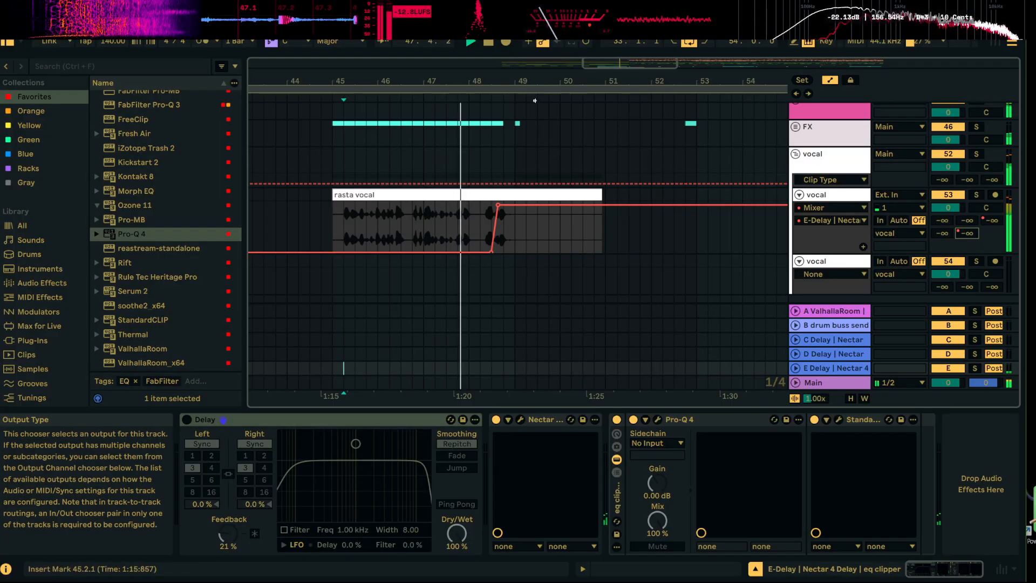
pyautogui.moveTo(583, 80); pyautogui.dragTo(493, 80)
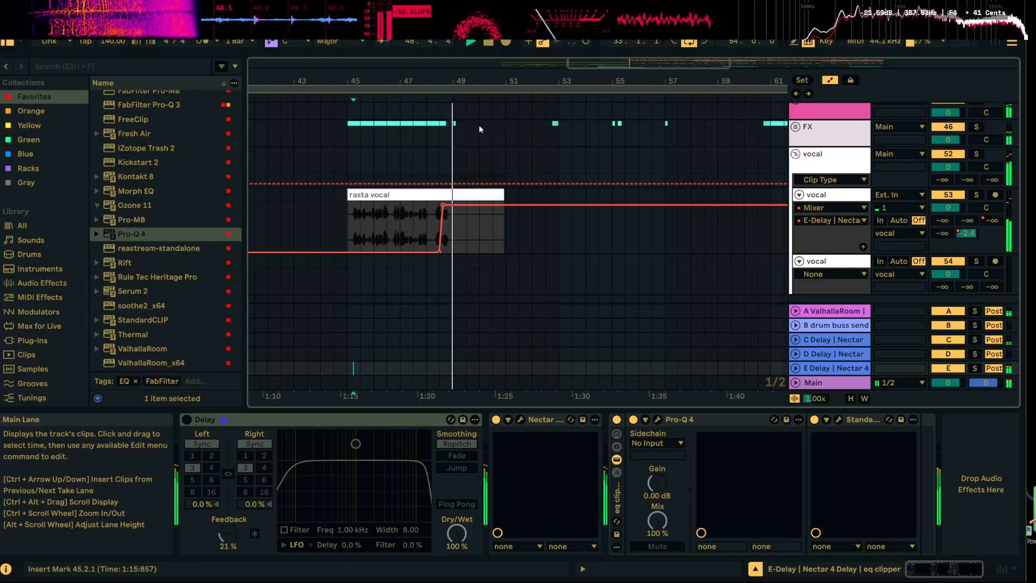
pyautogui.moveTo(348, 196); pyautogui.dragTo(429, 195)
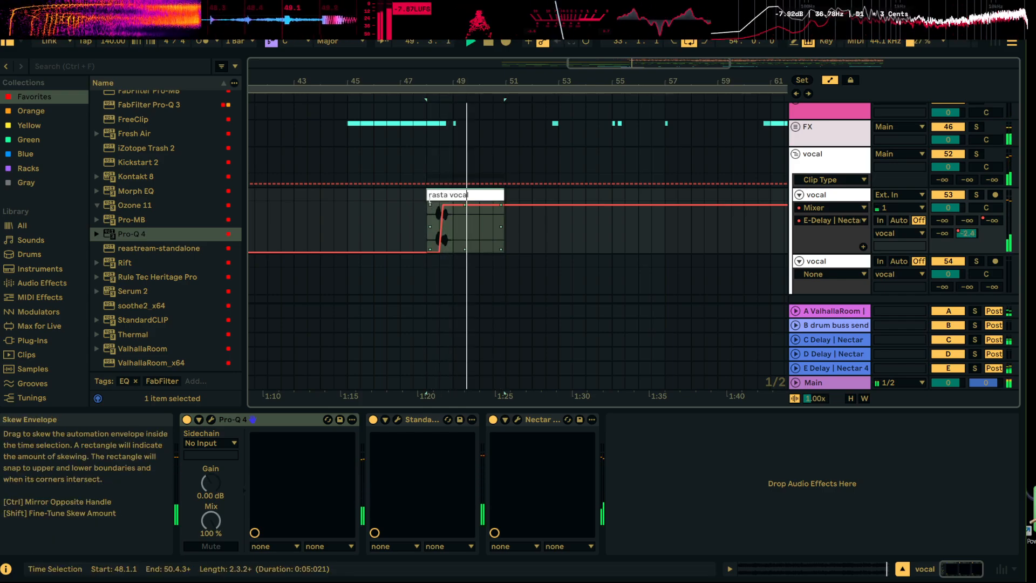
pyautogui.moveTo(430, 215); pyautogui.dragTo(399, 204)
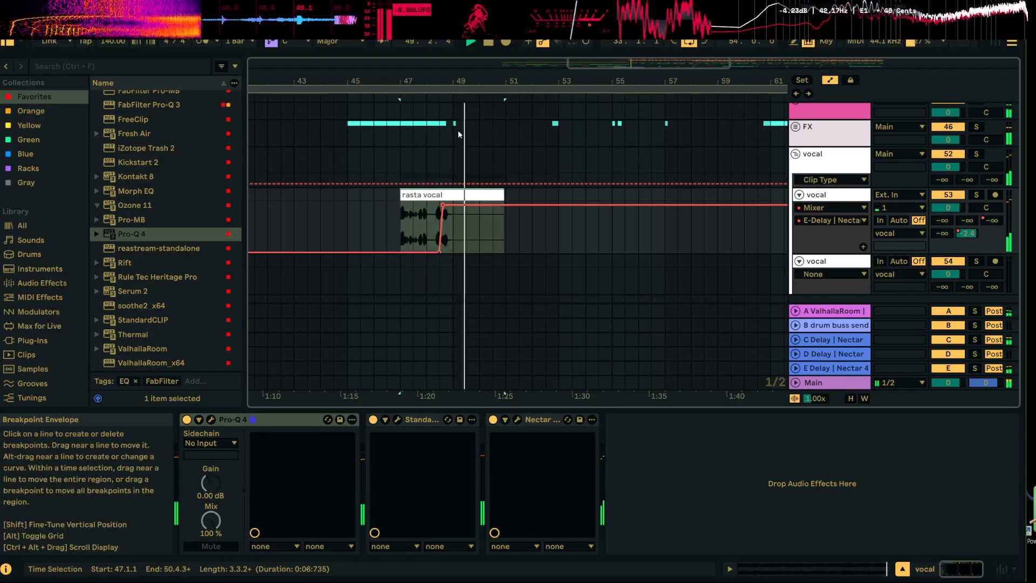
pyautogui.moveTo(484, 79); pyautogui.dragTo(514, 23)
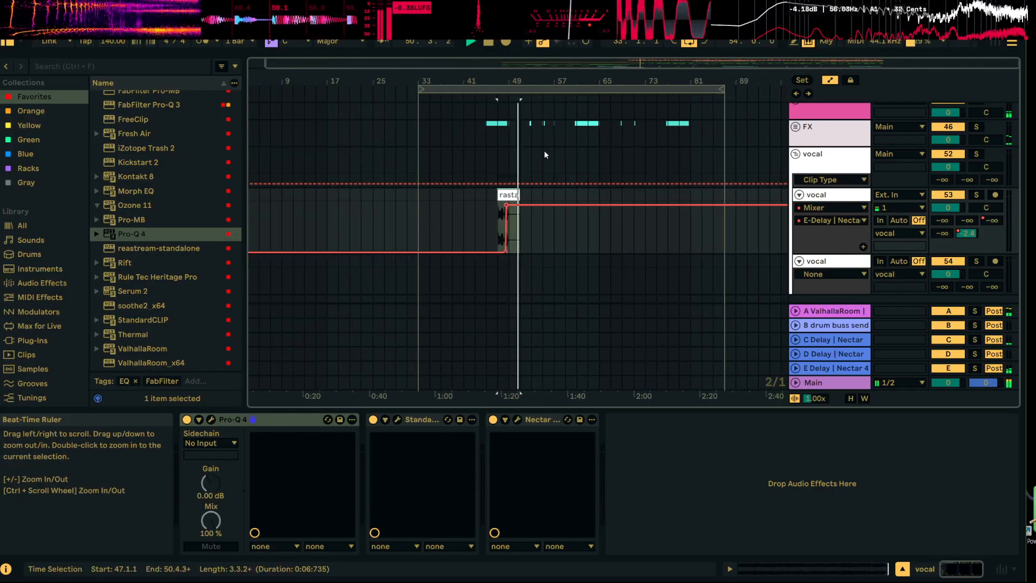
pyautogui.moveTo(532, 80); pyautogui.dragTo(530, 129)
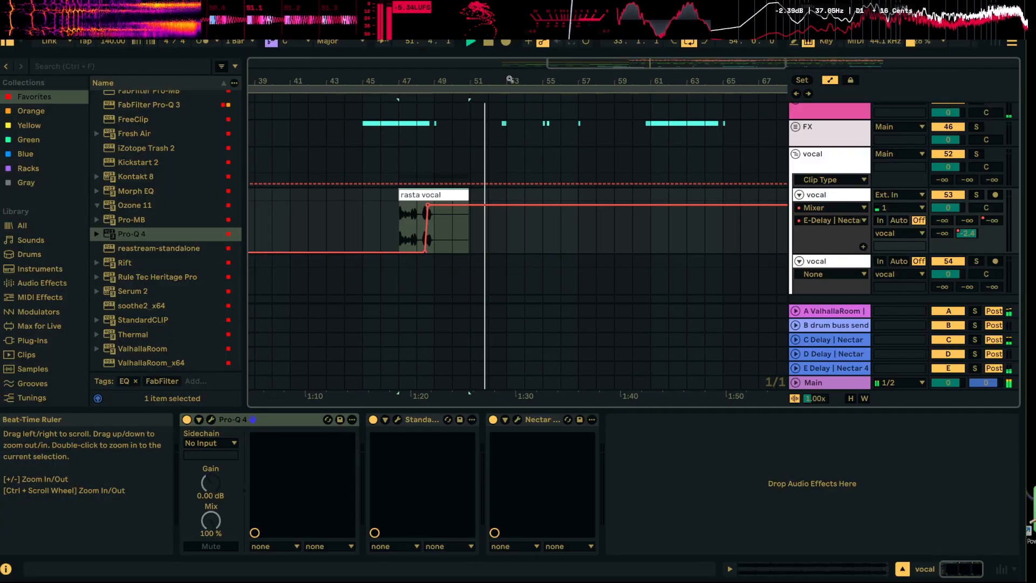
# Hide the automation lanes, duplicate bars 33.1.1 to 49.1.1 of the vocal track directly after themselves, and play from 63.1.1
pyautogui.click(418, 213)
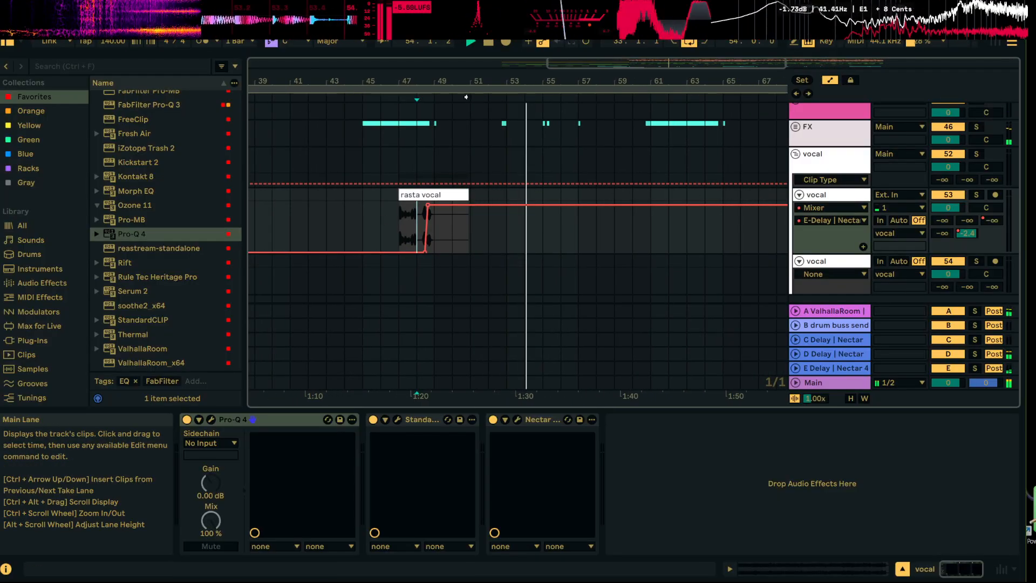
pyautogui.moveTo(557, 81); pyautogui.dragTo(558, 59)
pyautogui.click(830, 80)
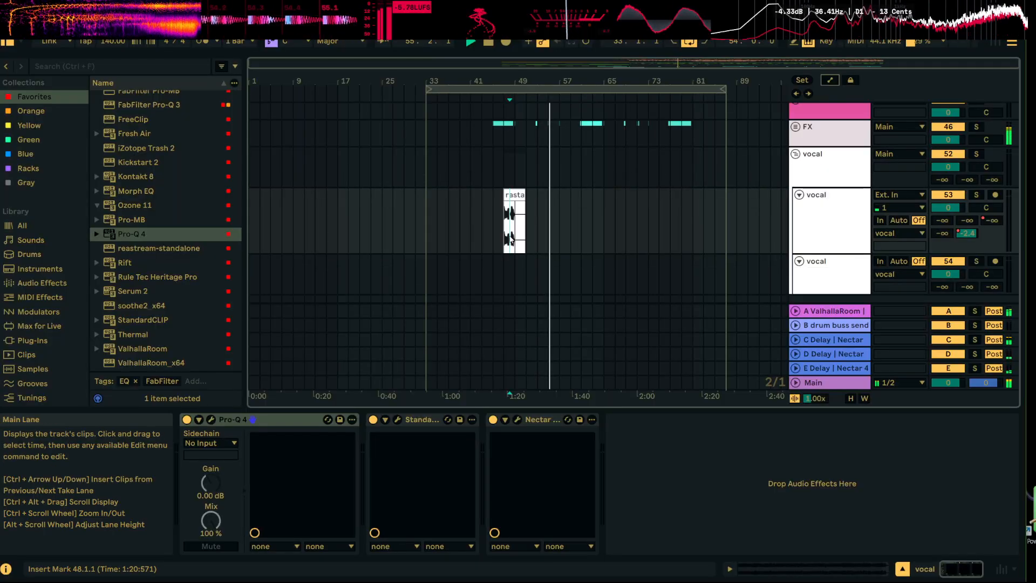
pyautogui.click(581, 227)
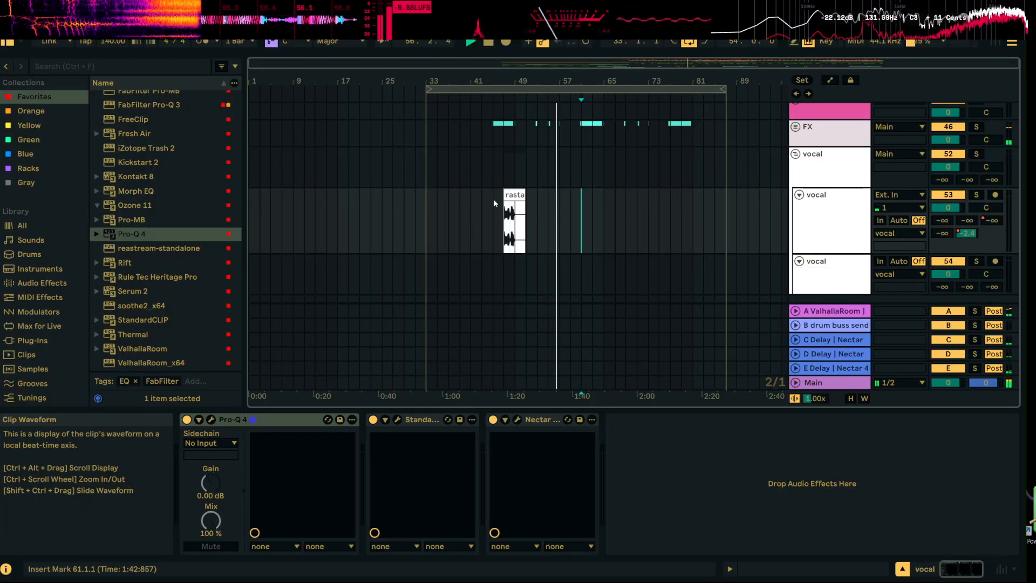
pyautogui.moveTo(429, 216); pyautogui.dragTo(511, 214)
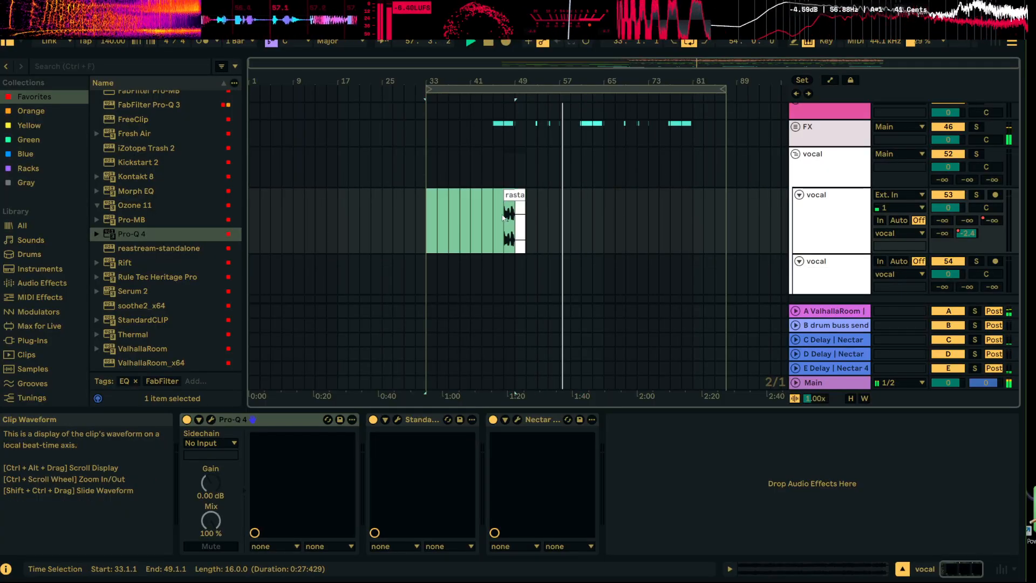
pyautogui.hotkey('ctrl', 'd')
pyautogui.click(593, 225)
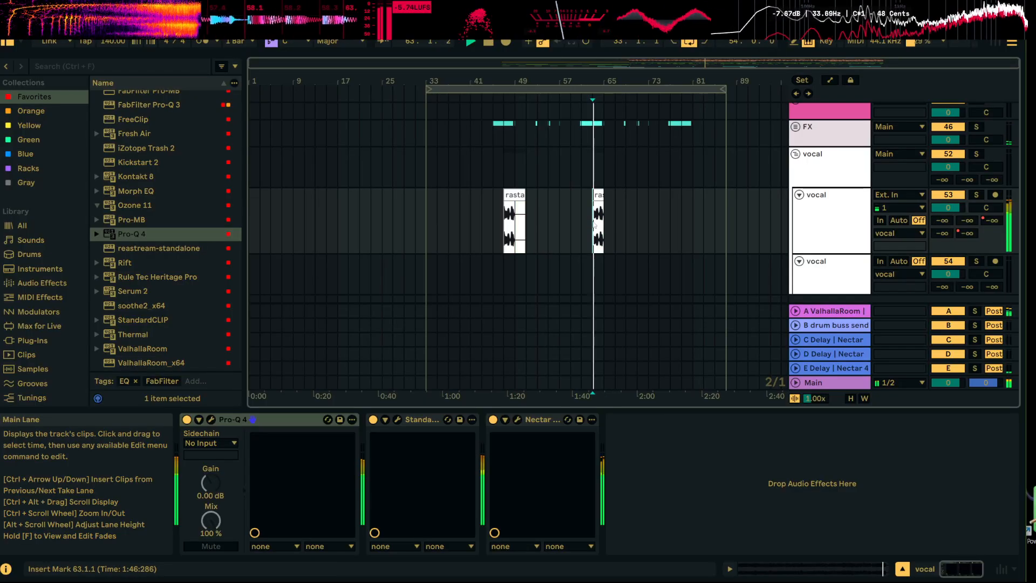
# Trim the start of the duplicated rasta vocal clip to 63.4.1 and audition it
pyautogui.moveTo(610, 81); pyautogui.dragTo(610, 157)
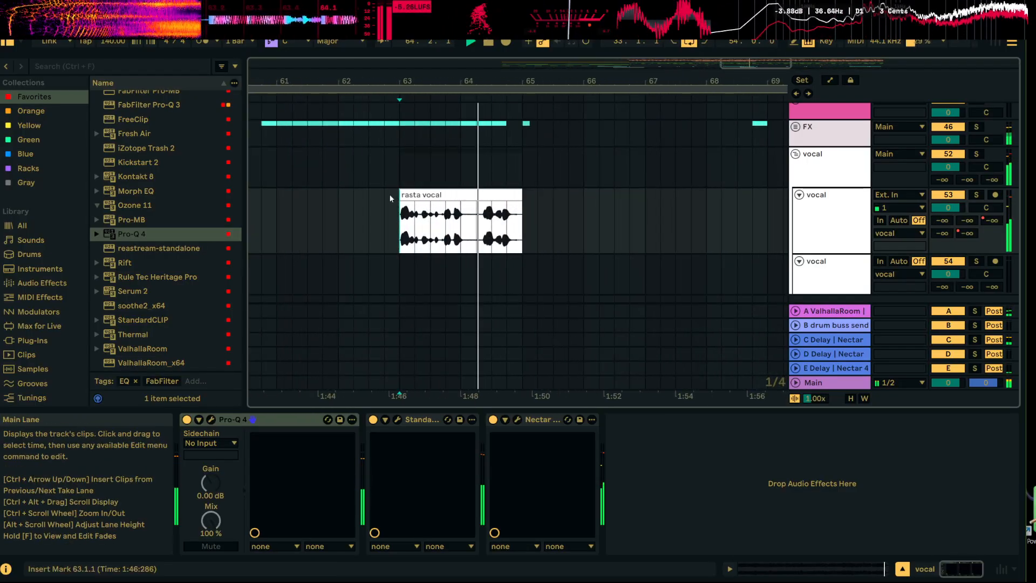
pyautogui.click(410, 195)
pyautogui.press('space')
pyautogui.moveTo(399, 238); pyautogui.dragTo(446, 238)
pyautogui.press('space')
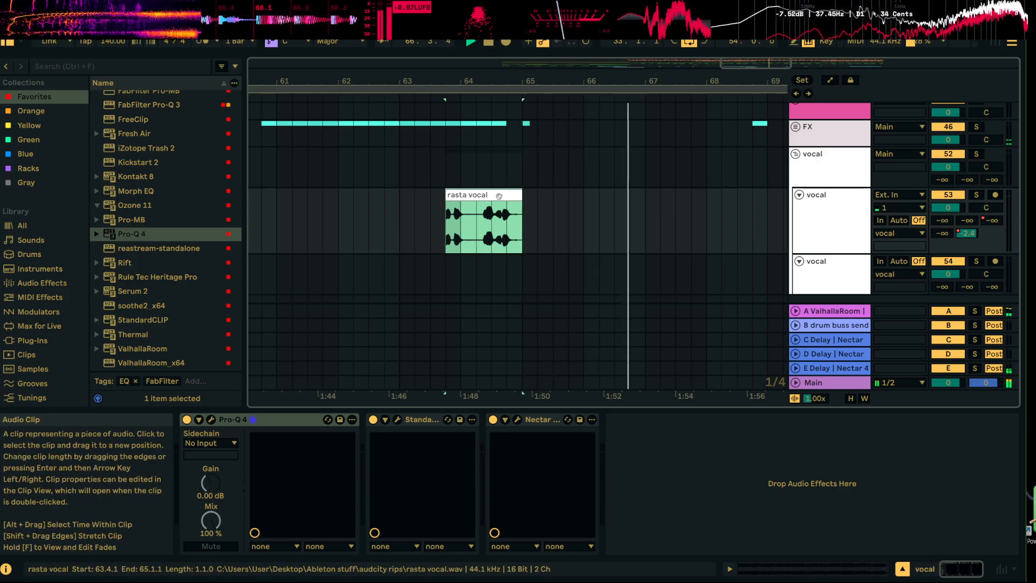
# Split the duplicated rasta vocal clip before its last phrase and move that phrase to start at 64.3.1
pyautogui.moveTo(489, 82); pyautogui.dragTo(488, 135)
pyautogui.click(483, 240)
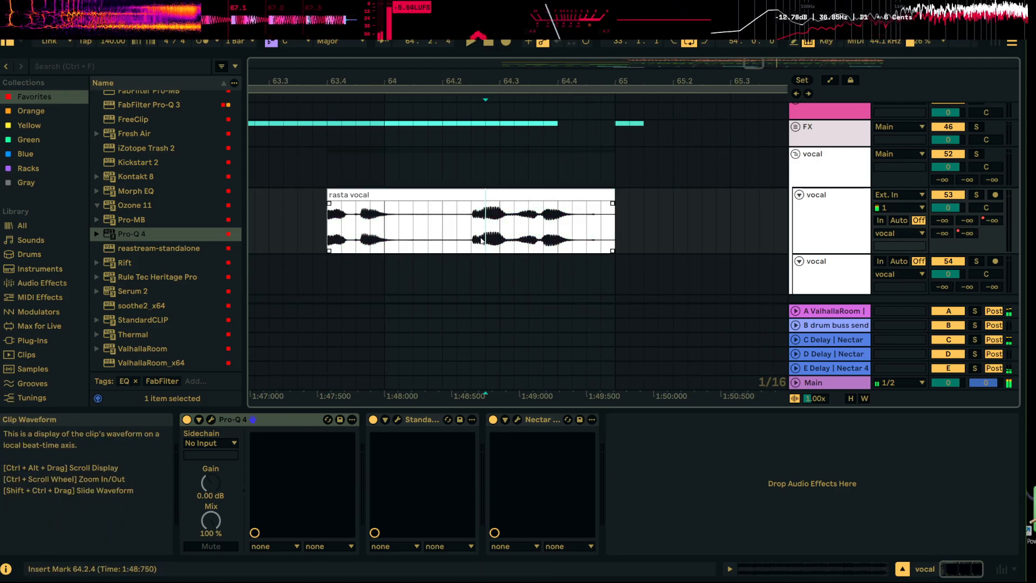
pyautogui.moveTo(520, 204); pyautogui.dragTo(586, 194)
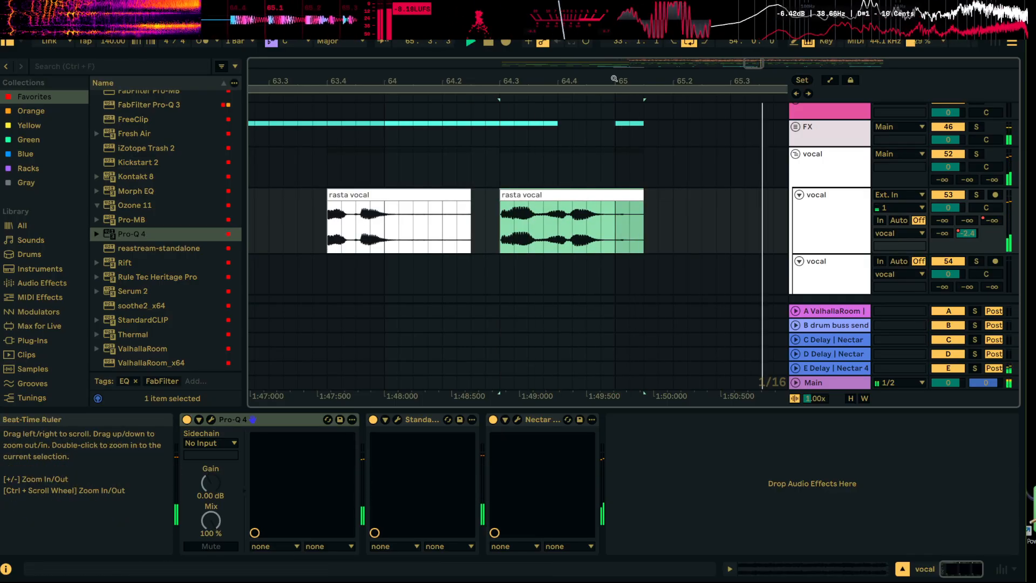
pyautogui.moveTo(613, 80); pyautogui.dragTo(707, 11)
pyautogui.press('space')
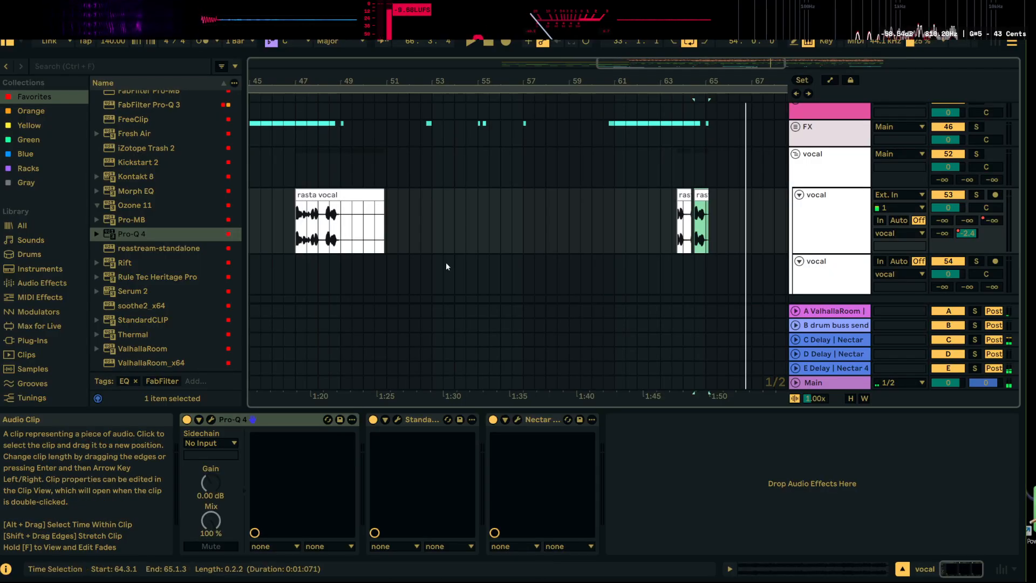
# Shorten the first rasta vocal clip to end at 48.2.1 and place a copy of the split-off phrase at 48.3.1
pyautogui.moveTo(384, 208); pyautogui.dragTo(318, 211)
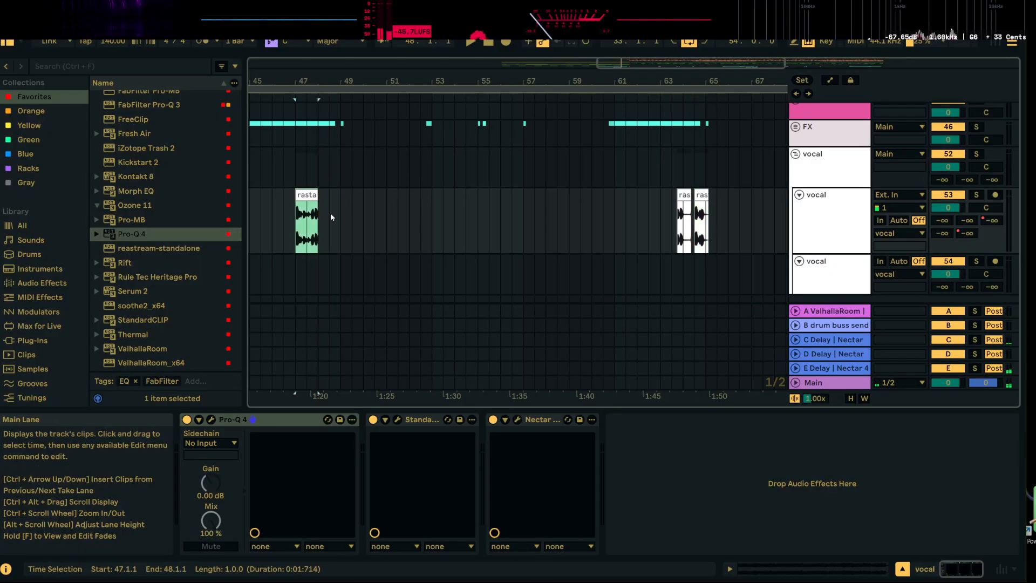
pyautogui.hotkey('ctrl', 'v')
pyautogui.press('space')
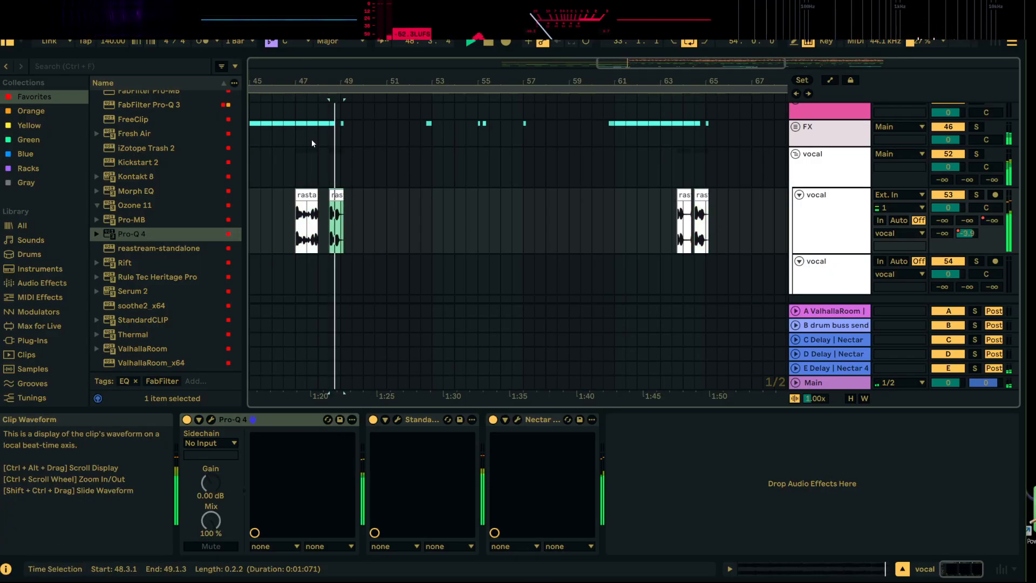
pyautogui.moveTo(324, 82); pyautogui.dragTo(324, 140)
pyautogui.moveTo(303, 205); pyautogui.dragTo(322, 196)
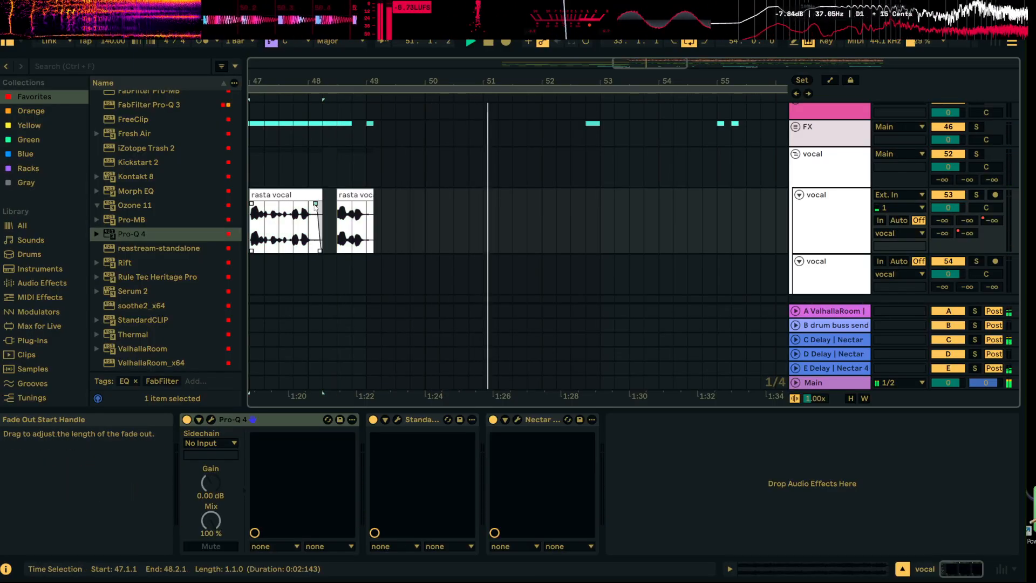
# Play back the second pair of vocal phrases from 63.4.1
pyautogui.moveTo(377, 82); pyautogui.dragTo(341, 23)
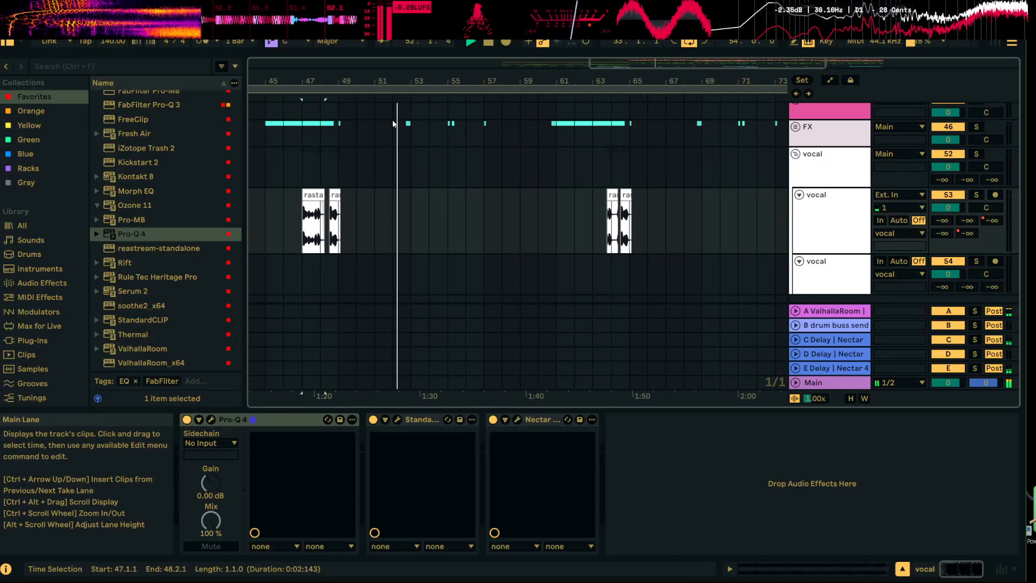
pyautogui.click(614, 195)
pyautogui.press('space')
pyautogui.press('space')
# Enable warping on the rasta vocal clip at 63.4.1, use Complex Pro mode, transpose it down 12 semitones and audition it
pyautogui.moveTo(612, 82); pyautogui.dragTo(569, 191)
pyautogui.doubleClick(569, 192)
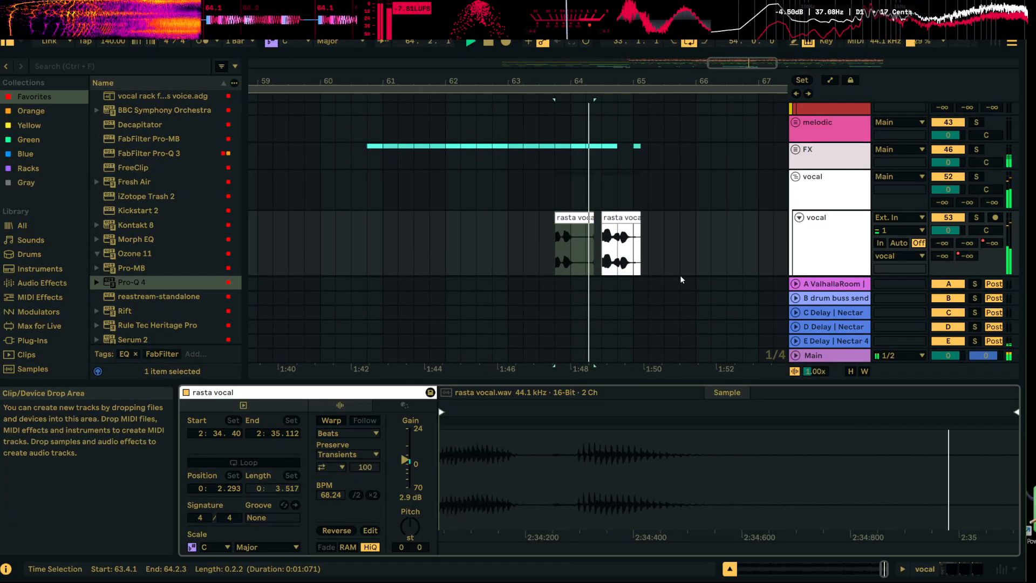
pyautogui.click(339, 420)
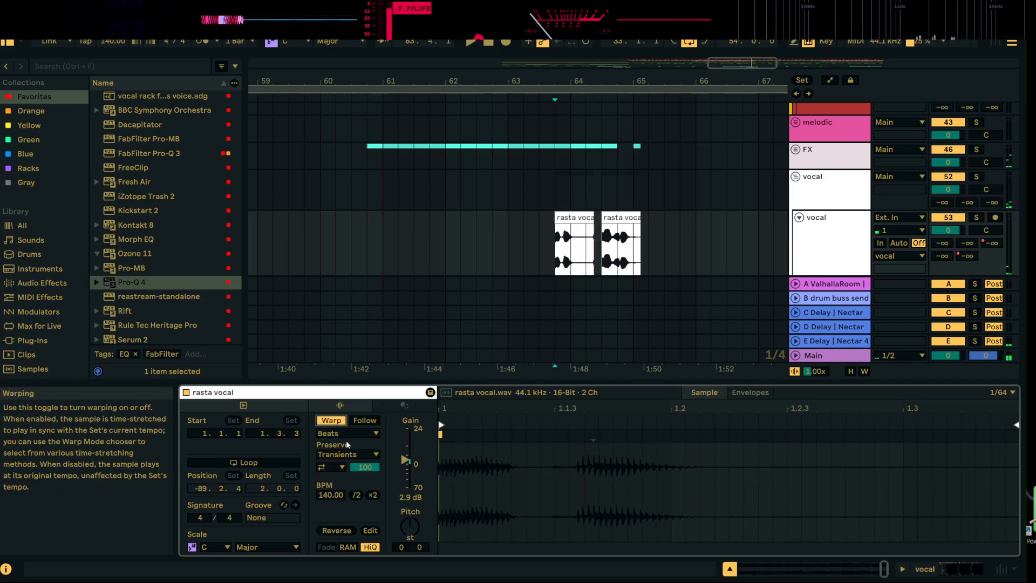
pyautogui.click(348, 433)
pyautogui.click(346, 505)
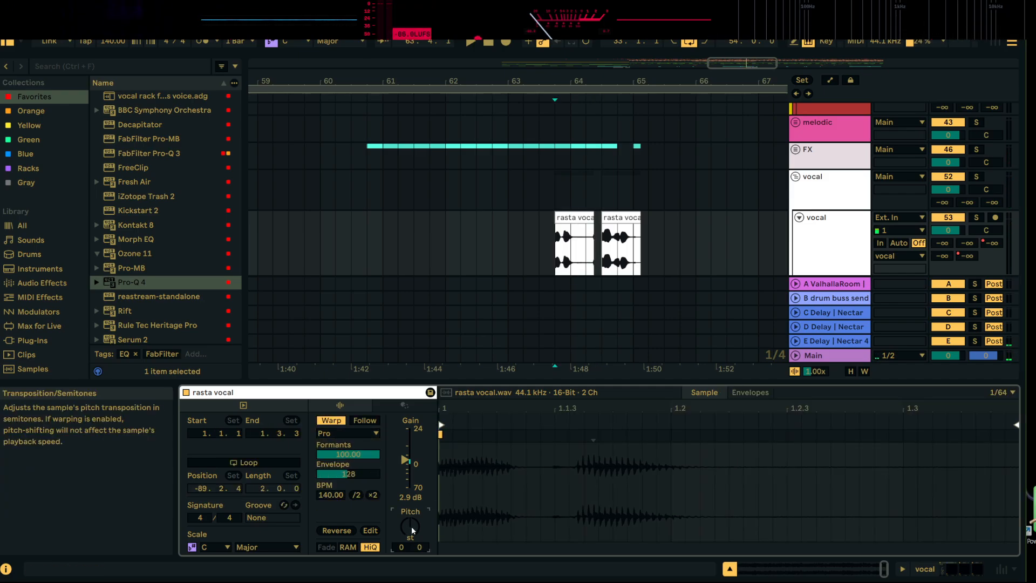
pyautogui.moveTo(411, 526); pyautogui.dragTo(411, 550)
pyautogui.press('space')
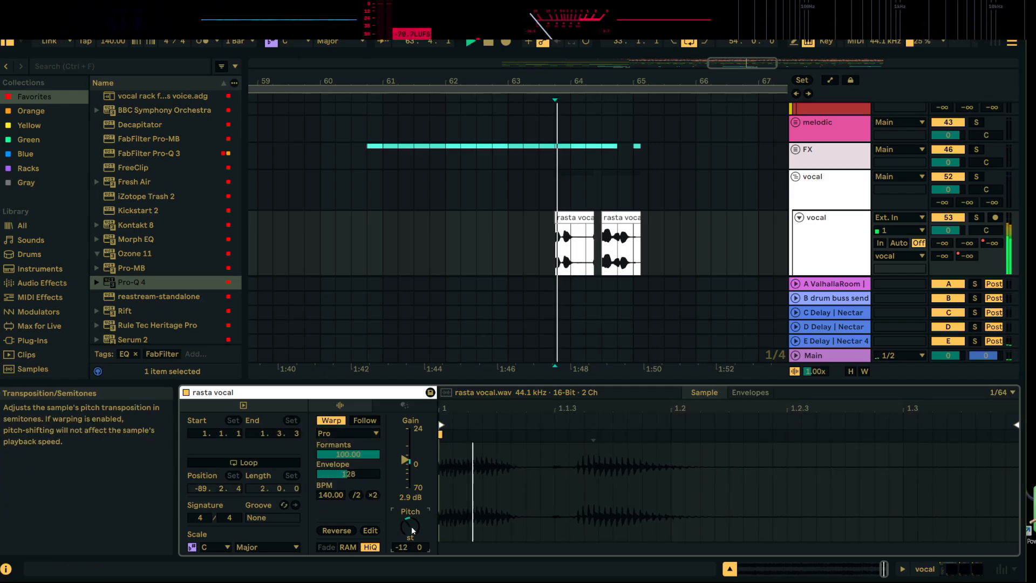
pyautogui.press('space')
pyautogui.press('space')
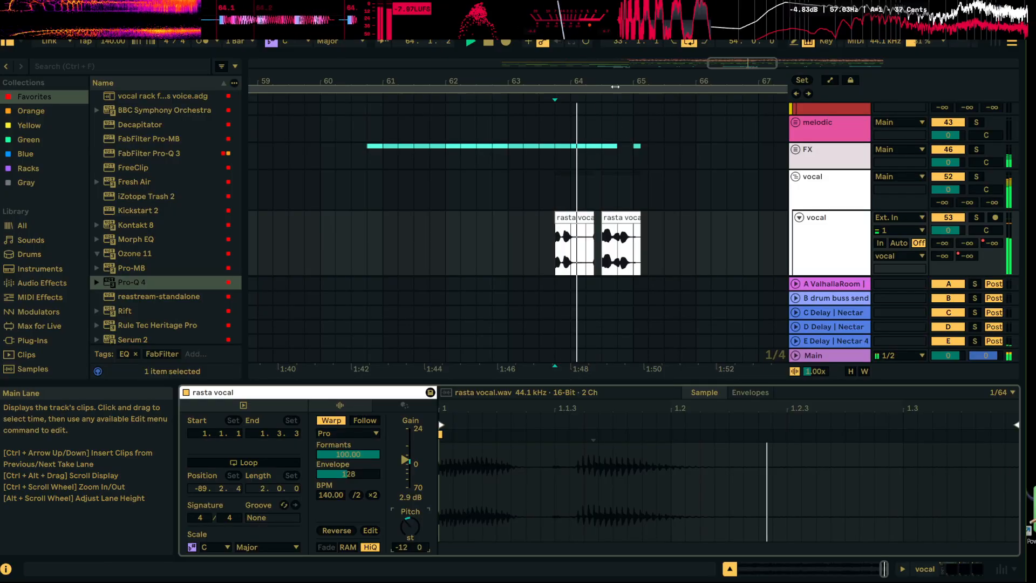
# Warp the rasta vocal clip at 47.1.1 in Complex Pro mode, transpose it down 12 semitones and play it back
pyautogui.scroll(-7, 649, 232)
pyautogui.press('space')
pyautogui.click(442, 215)
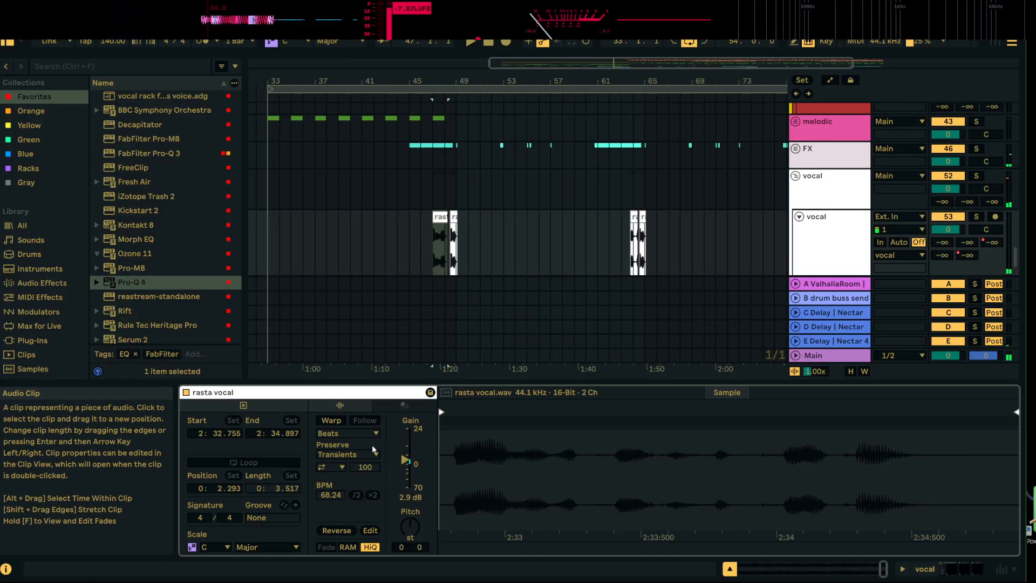
pyautogui.click(332, 421)
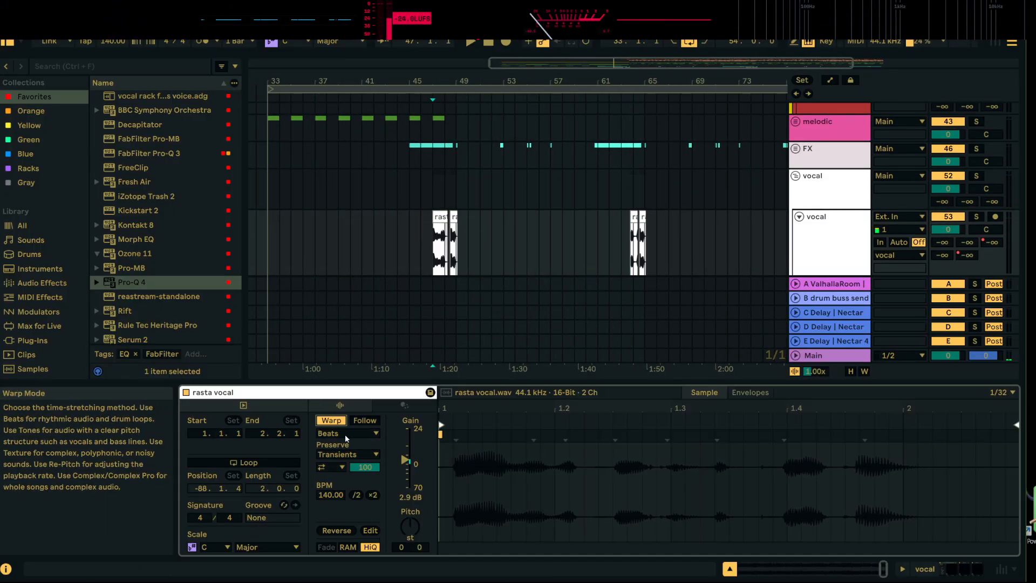
pyautogui.click(347, 433)
pyautogui.click(345, 502)
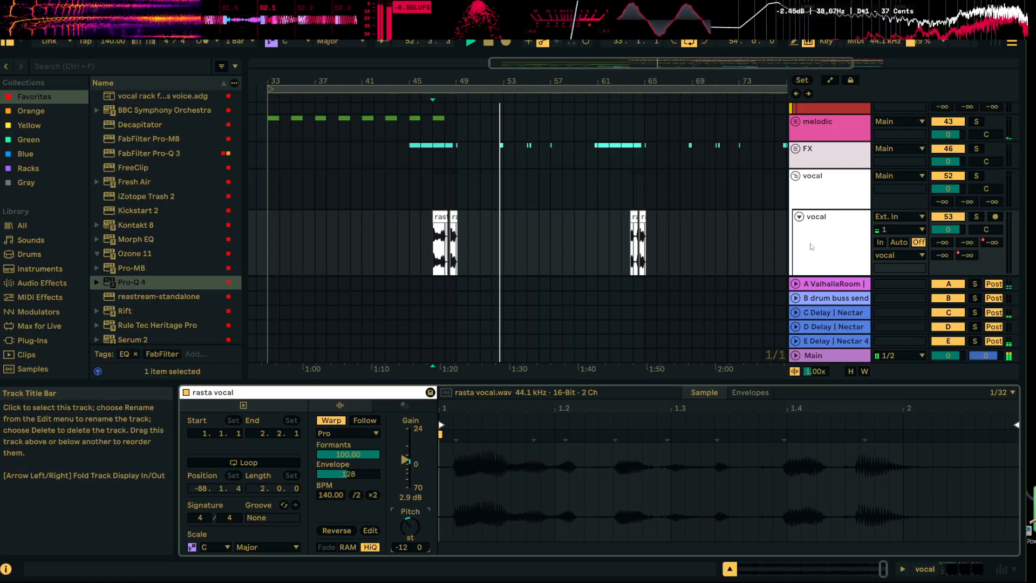
pyautogui.press('space')
# On the E Delay return's Pro-Q 4, add a bell boost of about 10.3 dB at about 3.4 kHz with Q 1
pyautogui.doubleClick(834, 342)
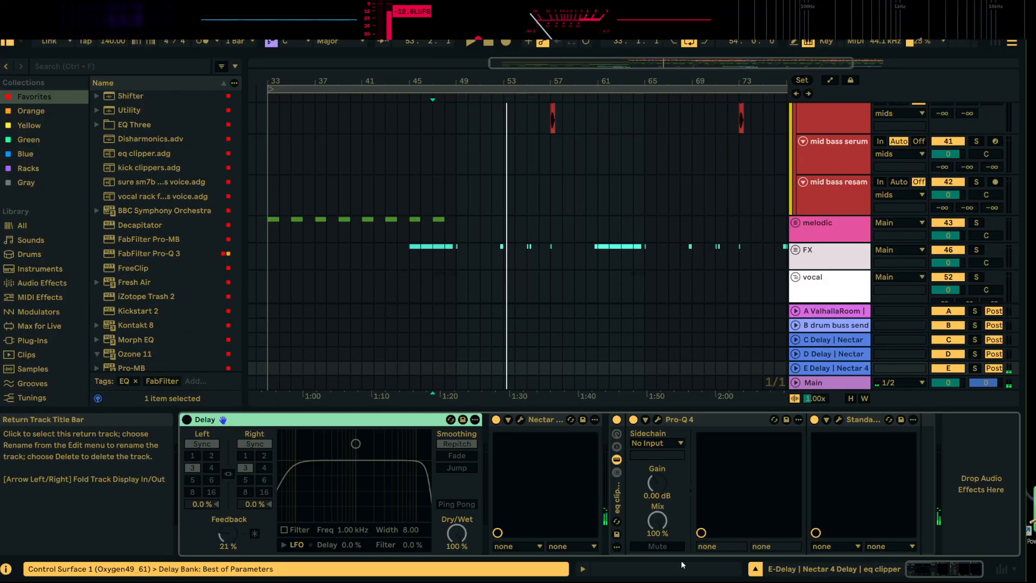
pyautogui.click(657, 420)
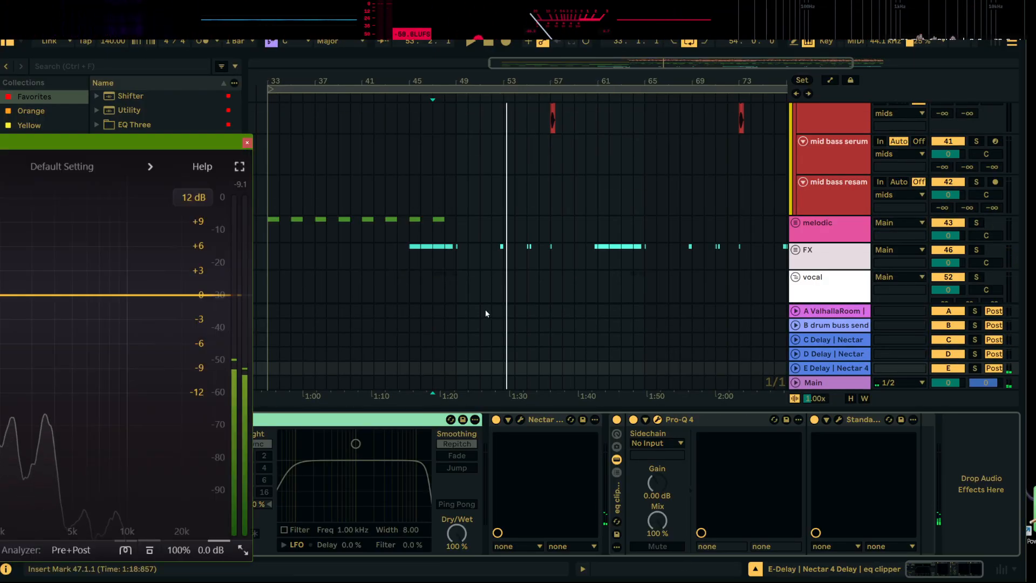
pyautogui.press('space')
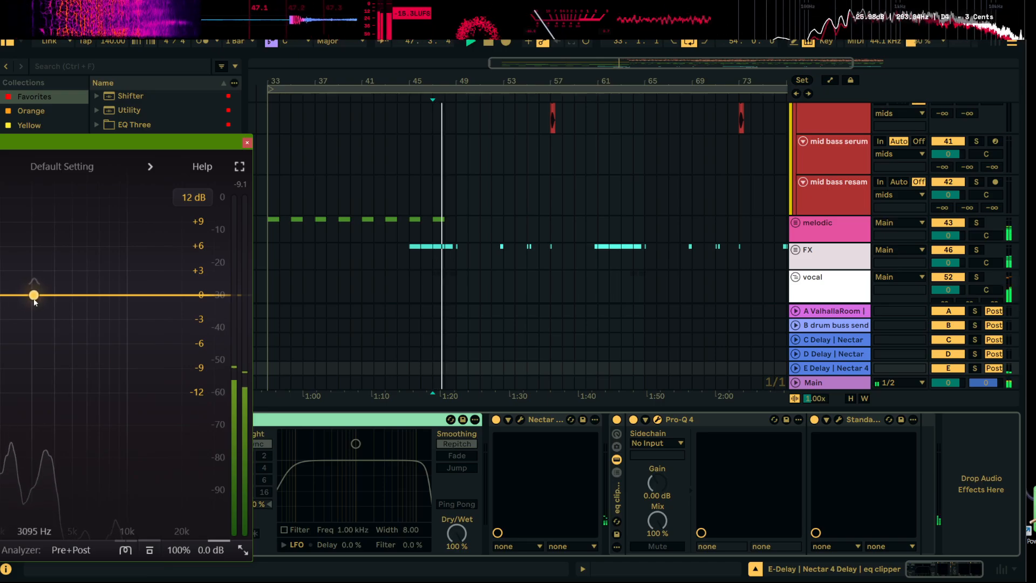
pyautogui.moveTo(35, 295); pyautogui.dragTo(42, 211)
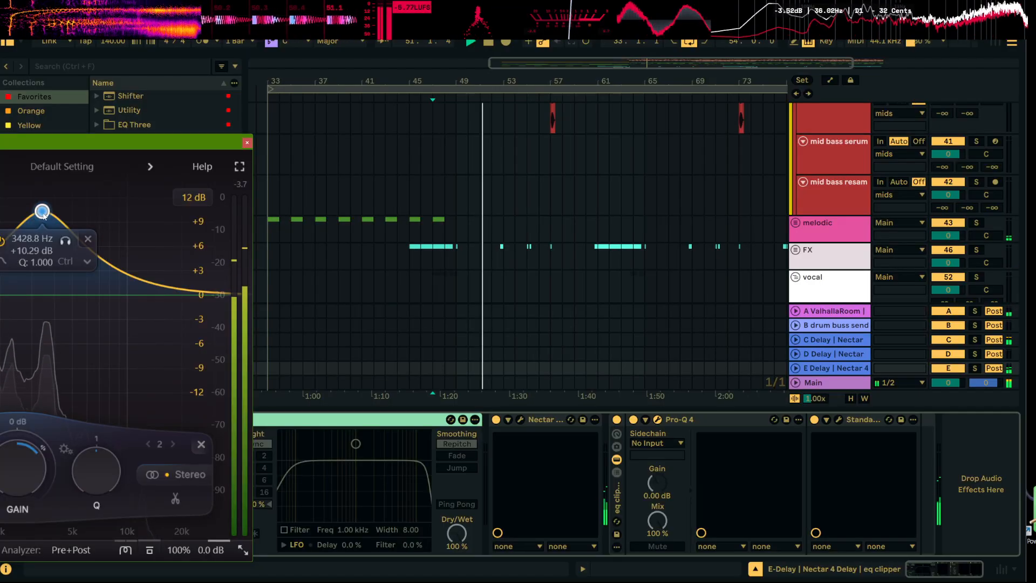
pyautogui.click(248, 143)
# Stop playback and insert a new audio track below the empty vocal track 54
pyautogui.moveTo(655, 82); pyautogui.dragTo(588, 43)
pyautogui.scroll(-1, 710, 237)
pyautogui.press('space')
pyautogui.scroll(-4, 709, 237)
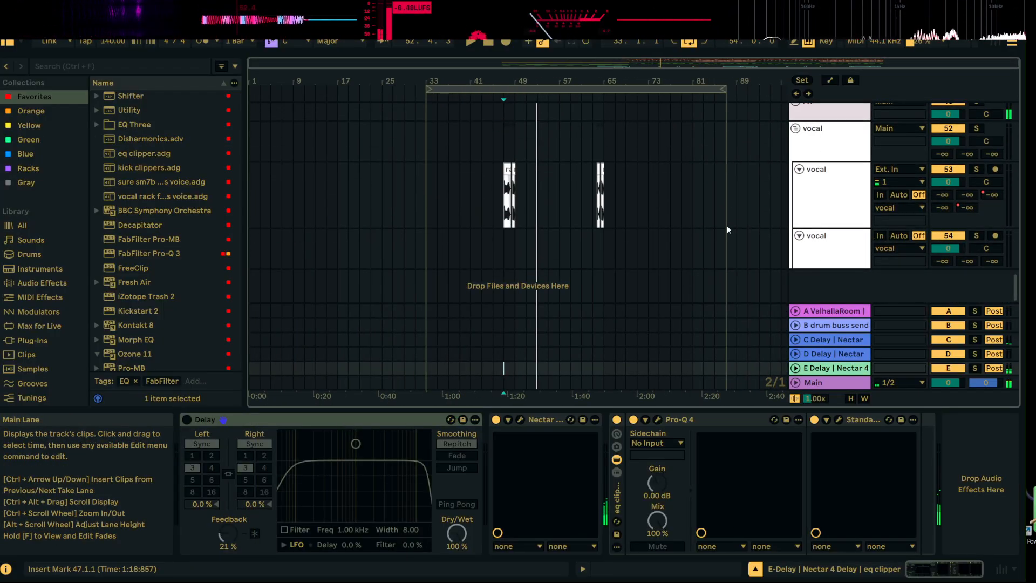
pyautogui.click(830, 246)
pyautogui.click(917, 248)
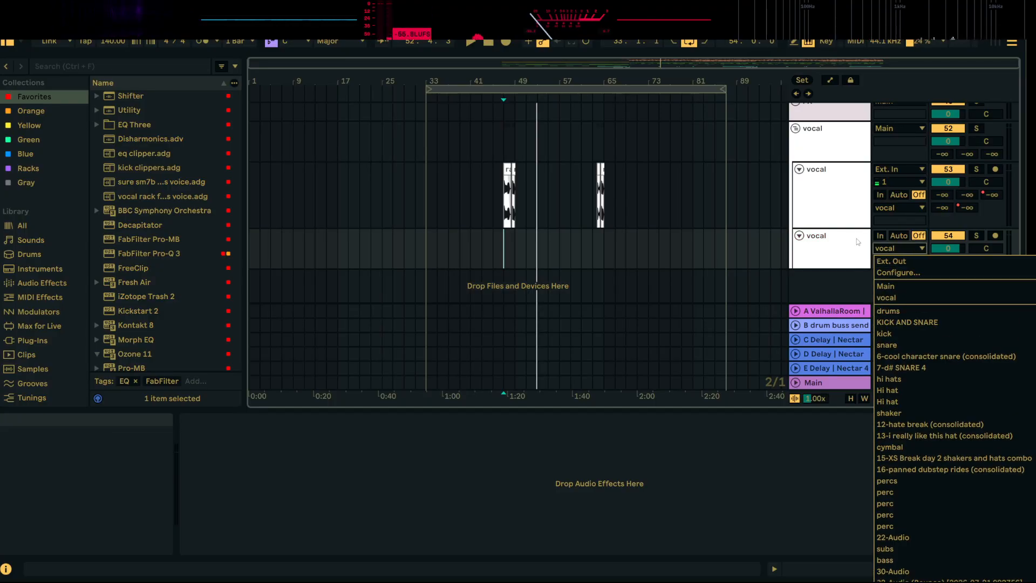
pyautogui.rightClick(858, 242)
pyautogui.click(884, 336)
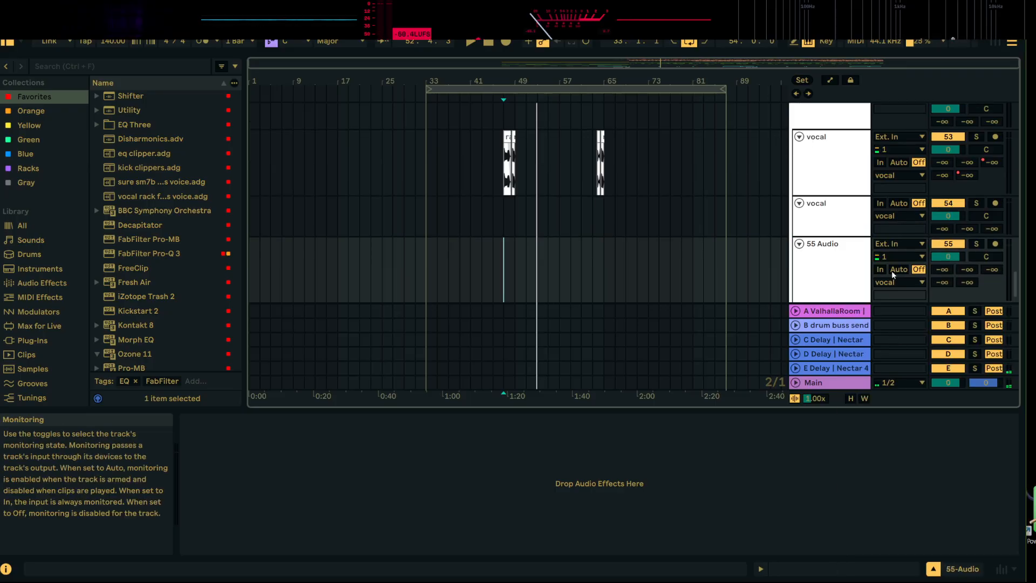
# Set the new audio track's input to Resampling, solo vocal track 53 and arm the new track for recording
pyautogui.click(898, 243)
pyautogui.click(964, 263)
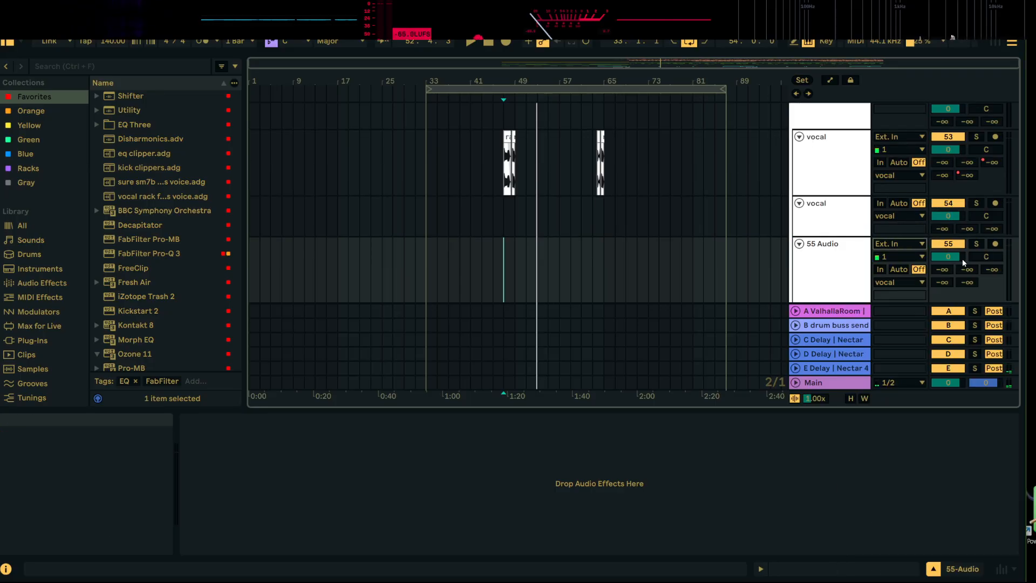
pyautogui.click(976, 137)
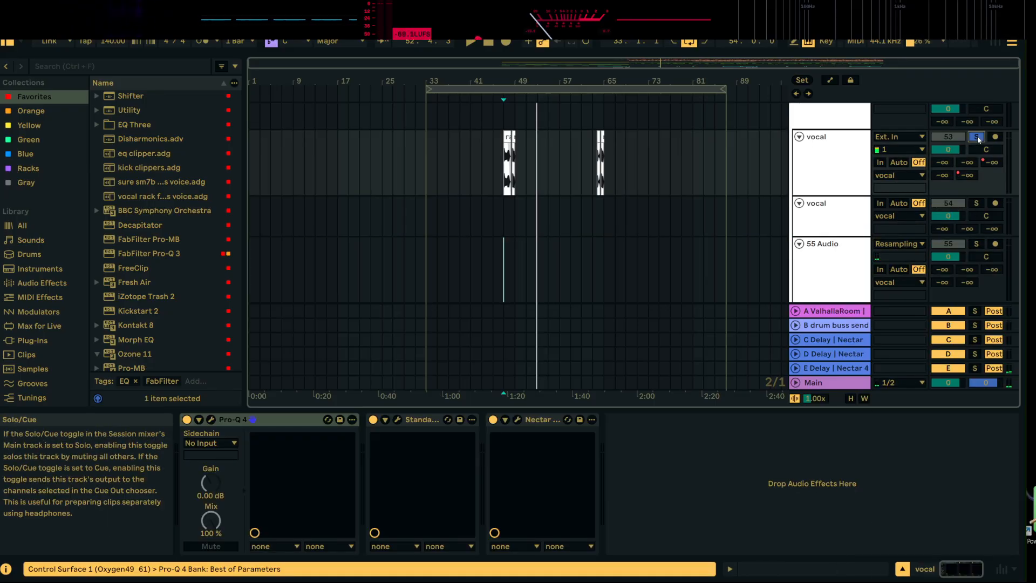
pyautogui.click(995, 245)
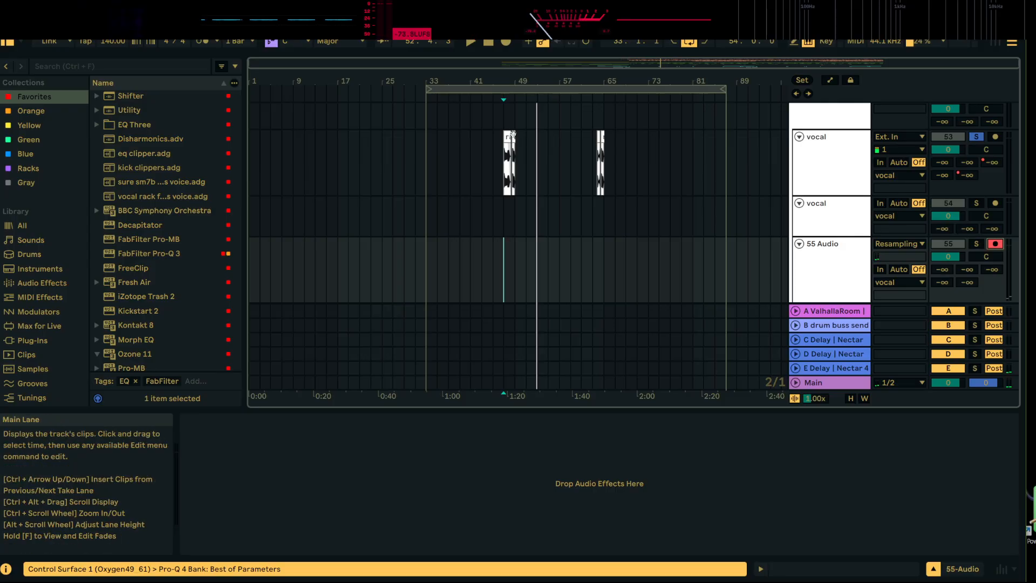
# Record the soloed vocal with its delay onto the resampling track, starting from the phrase at 48.3.1
pyautogui.click(514, 162)
pyautogui.click(506, 42)
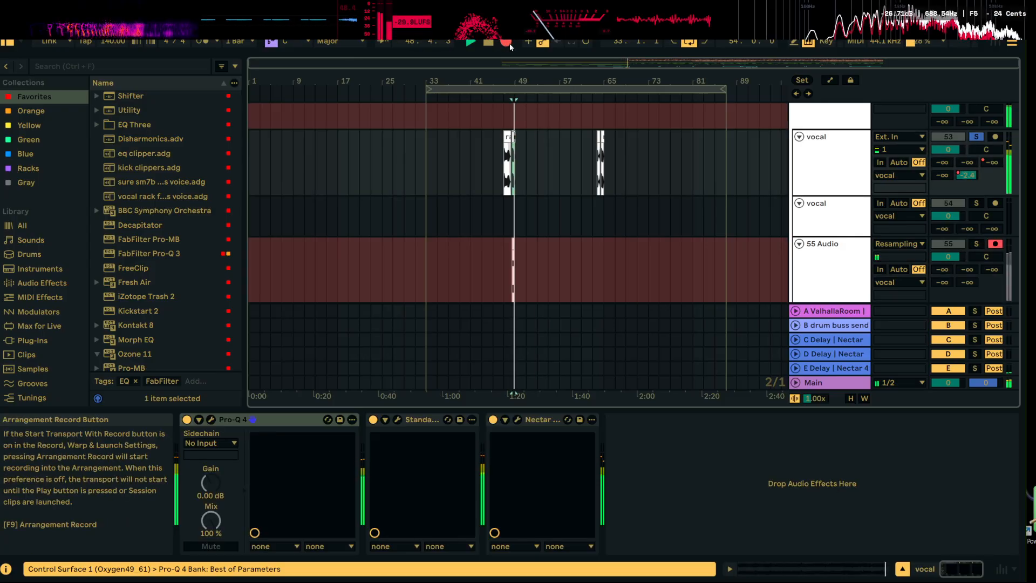
pyautogui.moveTo(534, 81); pyautogui.dragTo(562, 79)
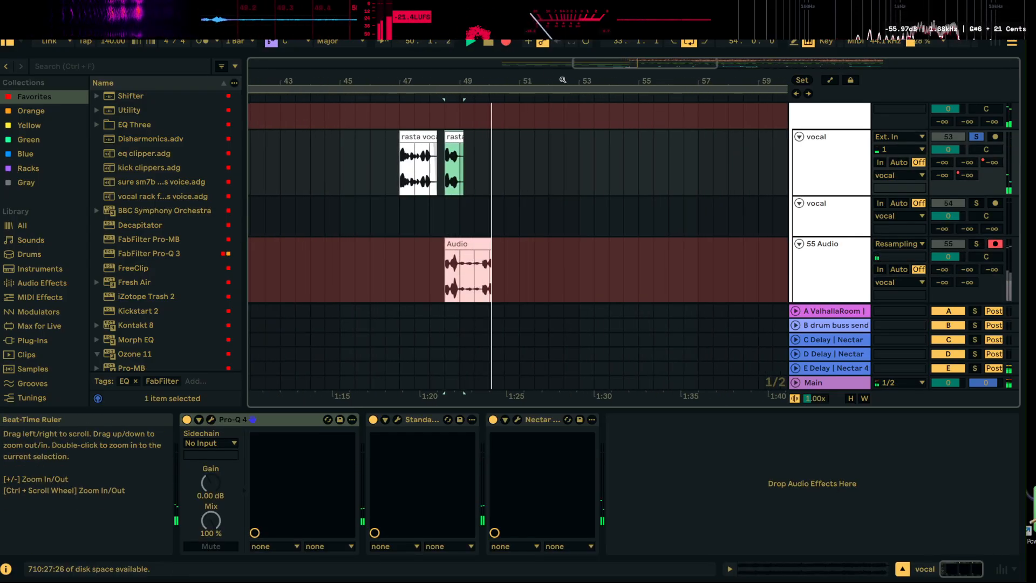
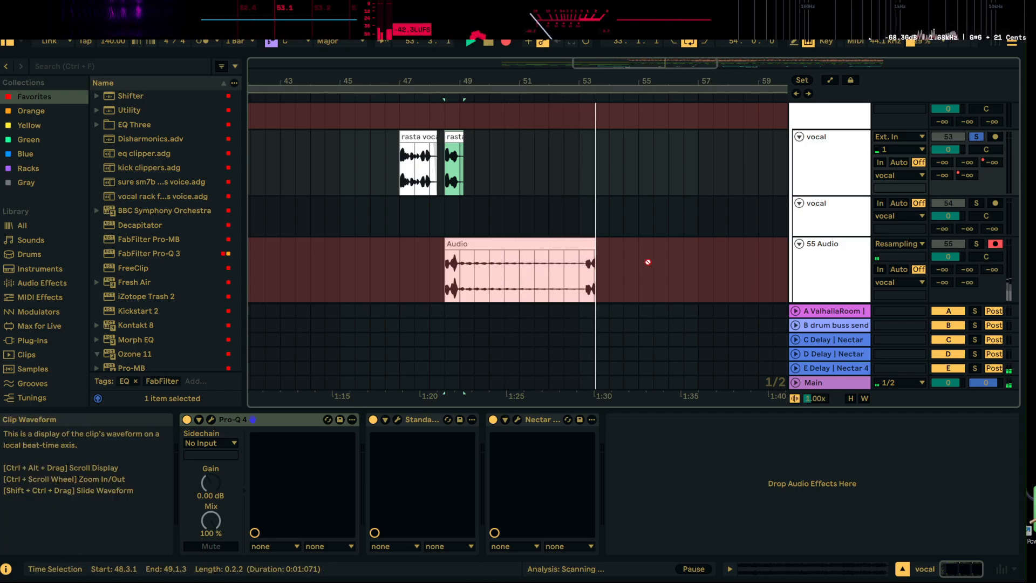
# Stop recording, consolidate the recorded delay tail from 49.1.1 to 57.1.1 and reverse the clip
pyautogui.moveTo(687, 78); pyautogui.dragTo(559, 39)
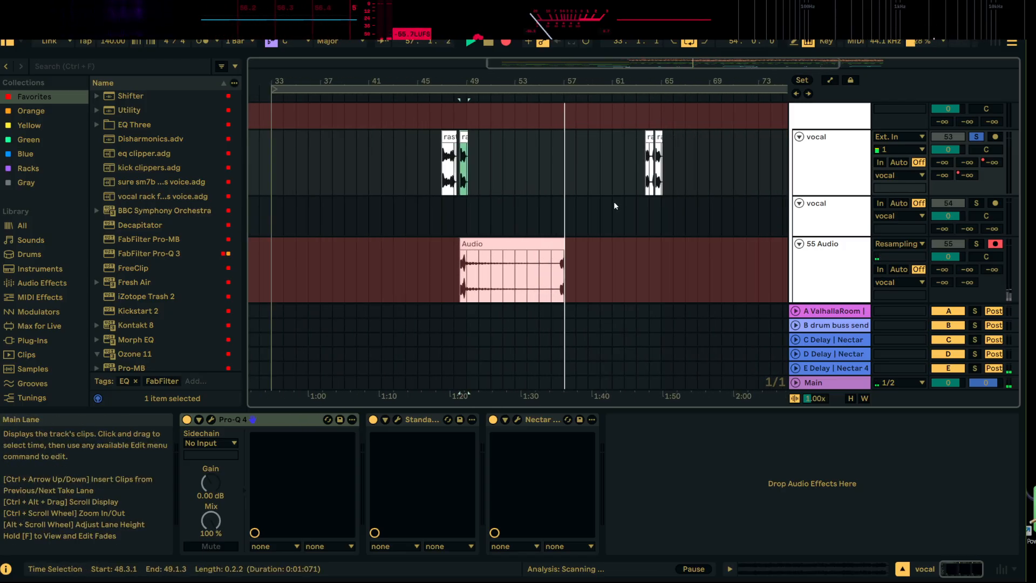
pyautogui.press('space')
pyautogui.click(463, 243)
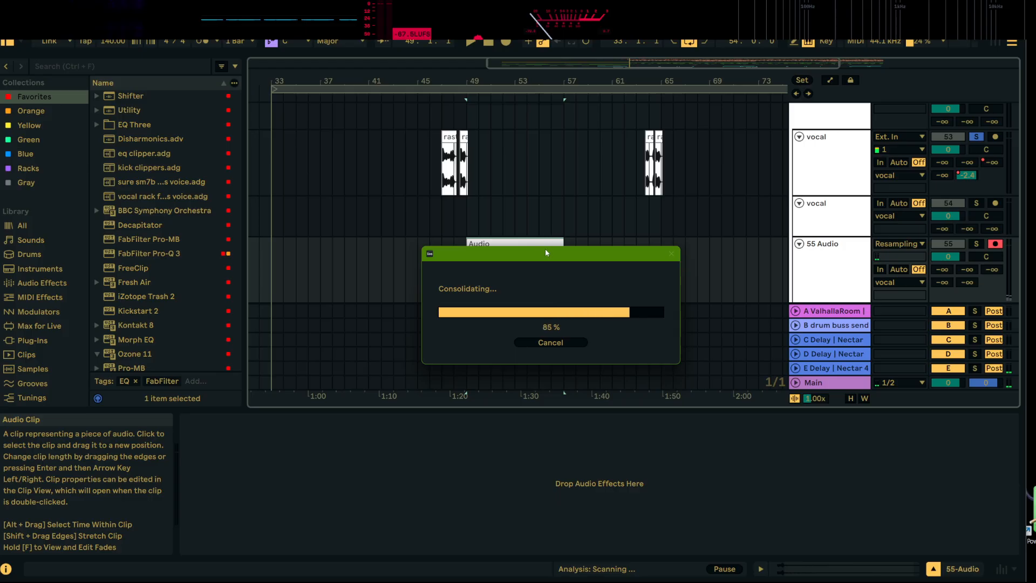
pyautogui.doubleClick(506, 273)
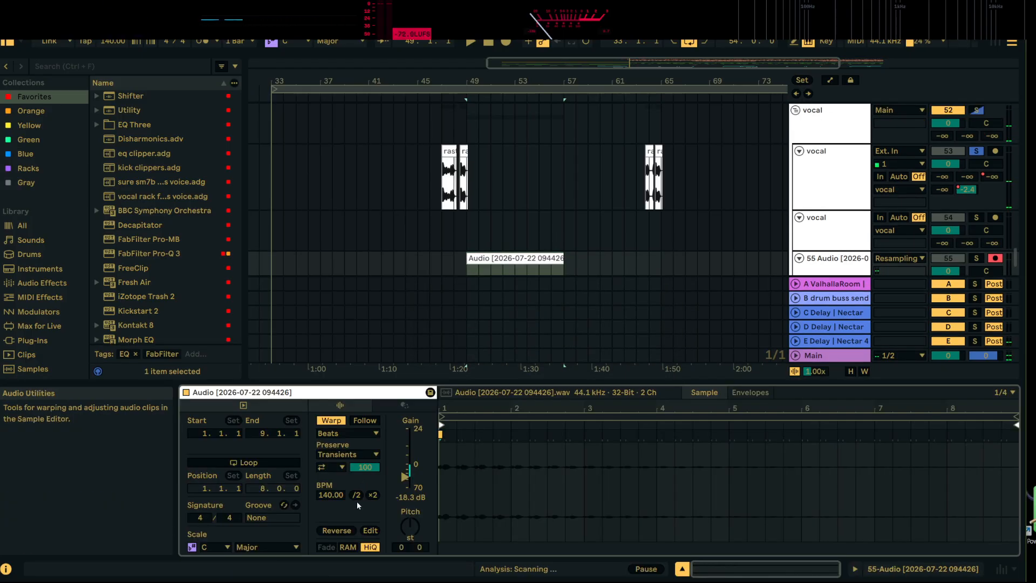
pyautogui.scroll(-2, 535, 183)
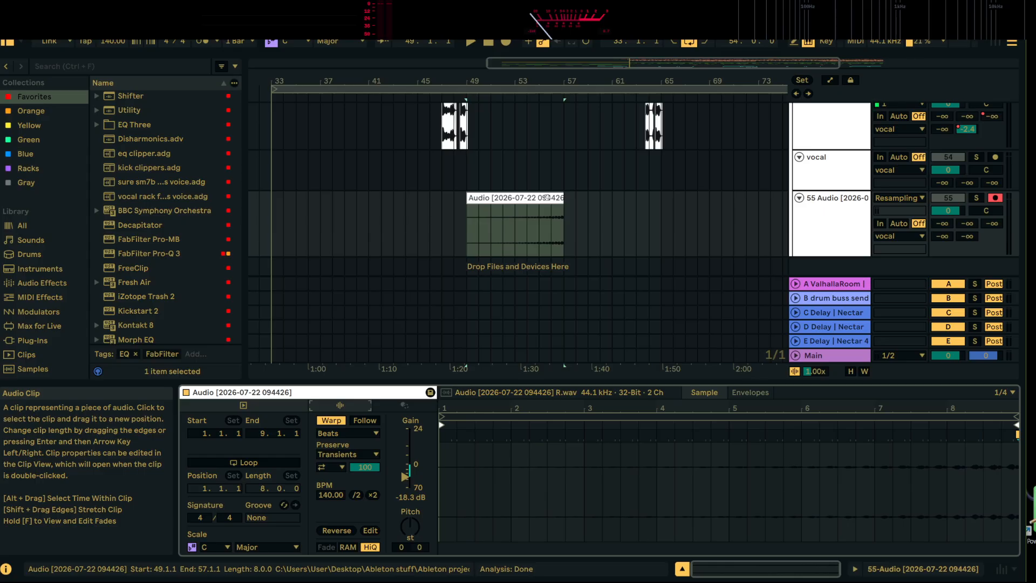
# Move the reversed delay clip on track 55 so it runs from 41.1.1 to 49.1.1
pyautogui.rightClick(547, 197)
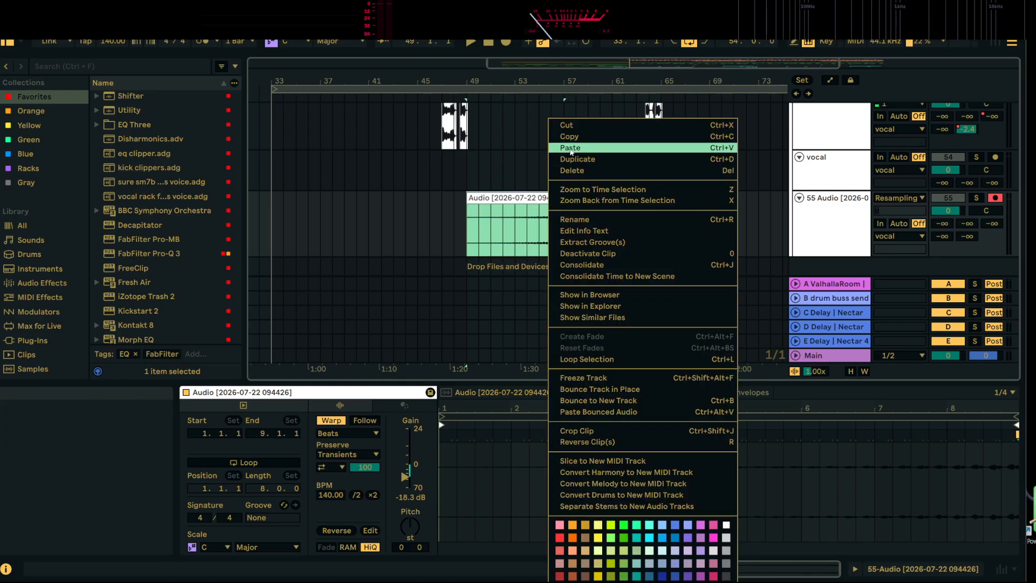
pyautogui.click(523, 184)
pyautogui.moveTo(545, 199); pyautogui.dragTo(449, 203)
pyautogui.moveTo(460, 81); pyautogui.dragTo(458, 94)
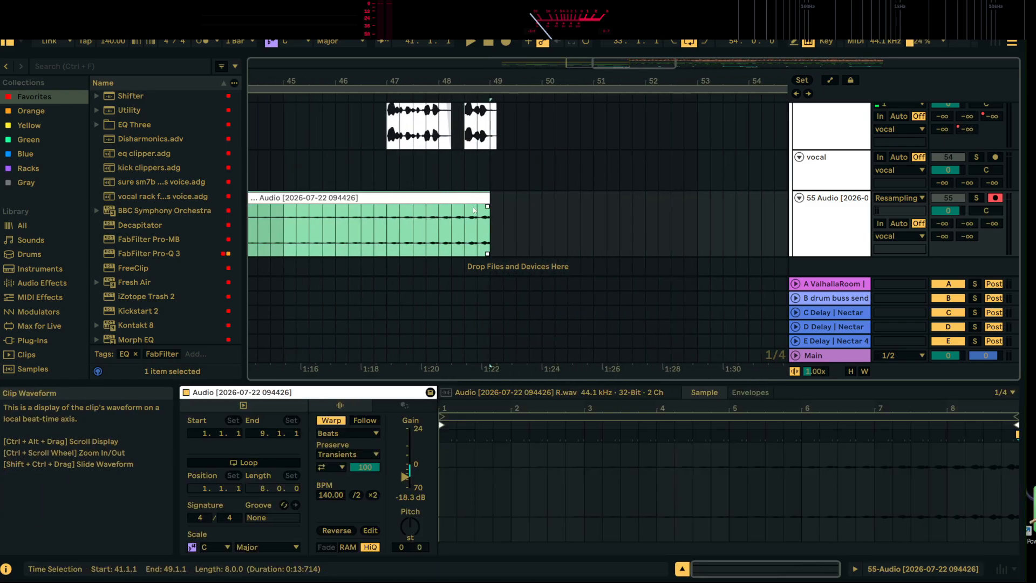
# Play the arrangement, clear the vocal solo and set track 55's input to Ext. In
pyautogui.press('space')
pyautogui.click(976, 198)
pyautogui.click(975, 198)
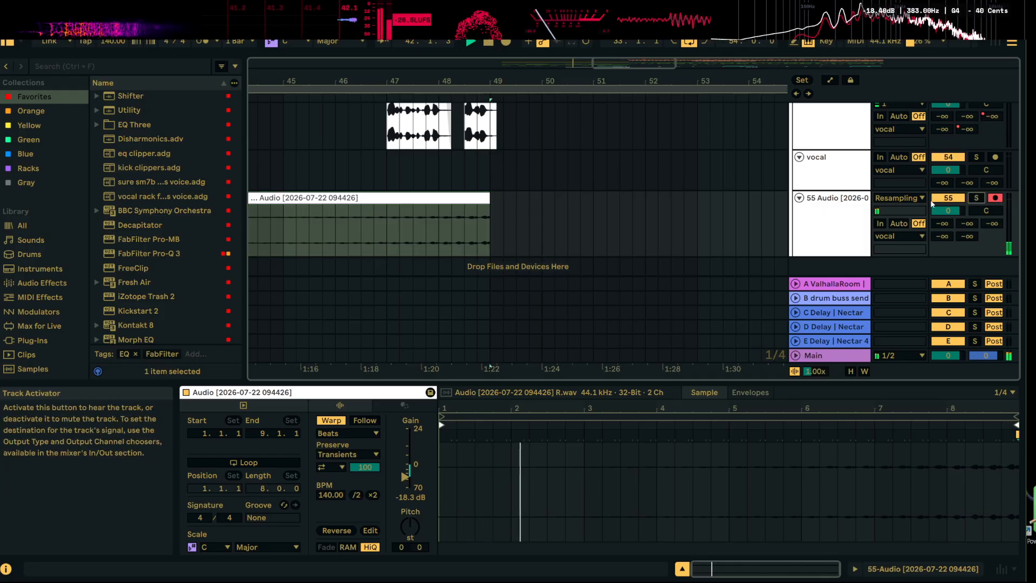
pyautogui.click(922, 198)
pyautogui.press('Escape')
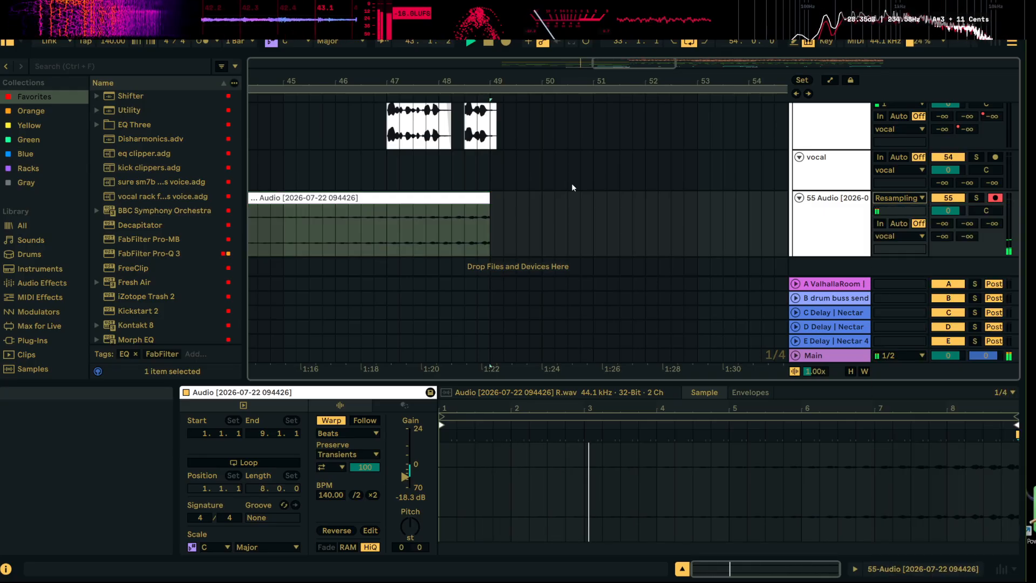
# Trim the reversed clip's end to 48.3.1, where the second vocal phrase starts, and audition the transition
pyautogui.moveTo(554, 81); pyautogui.dragTo(556, 42)
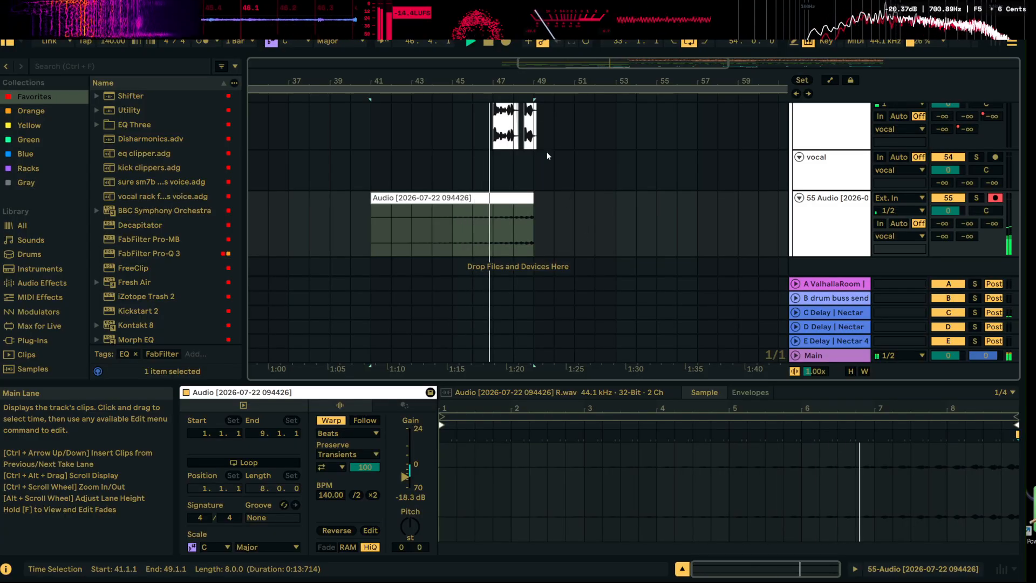
pyautogui.moveTo(536, 80); pyautogui.dragTo(526, 184)
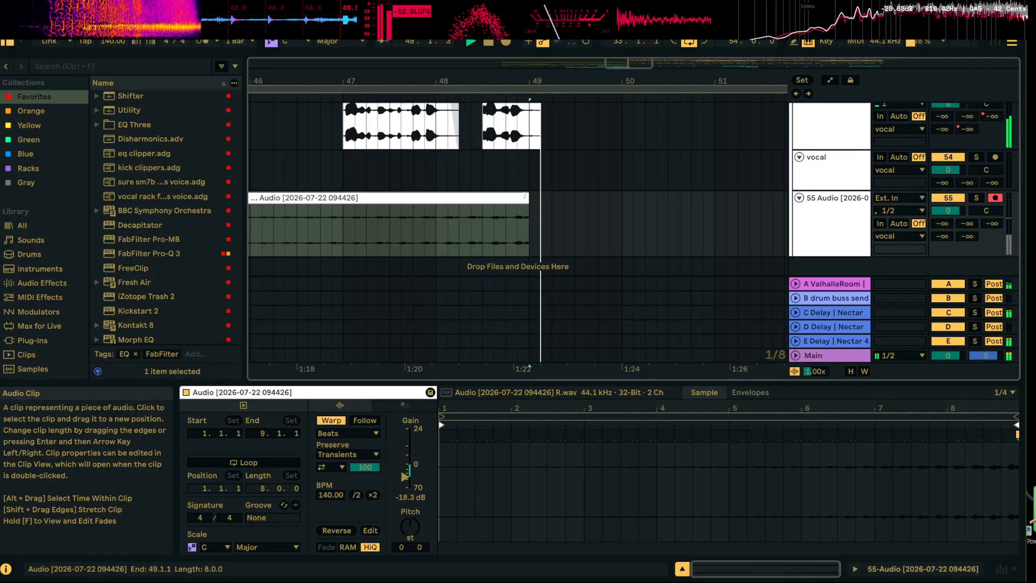
pyautogui.moveTo(523, 198); pyautogui.dragTo(481, 197)
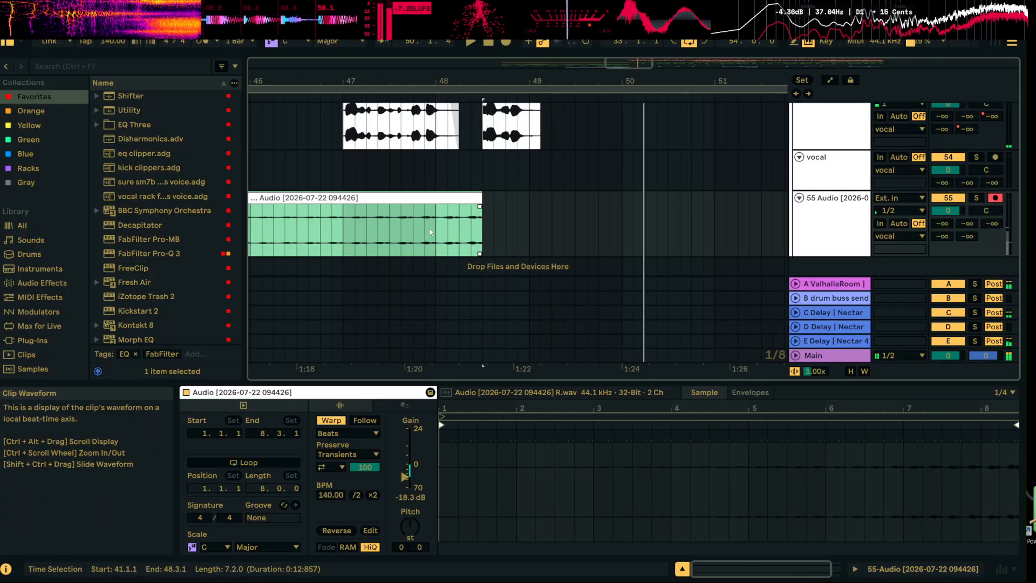
pyautogui.click(415, 228)
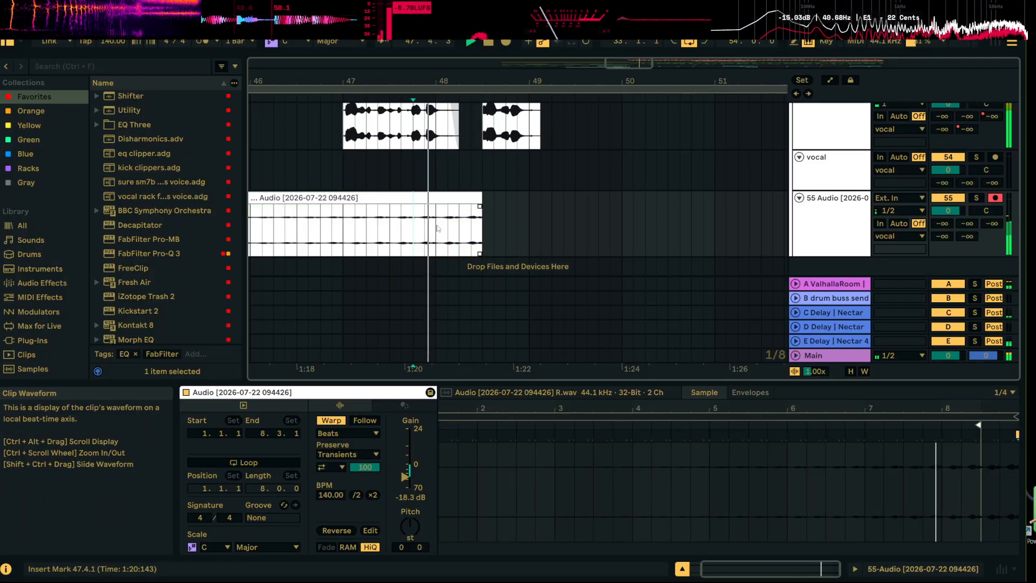
pyautogui.click(483, 162)
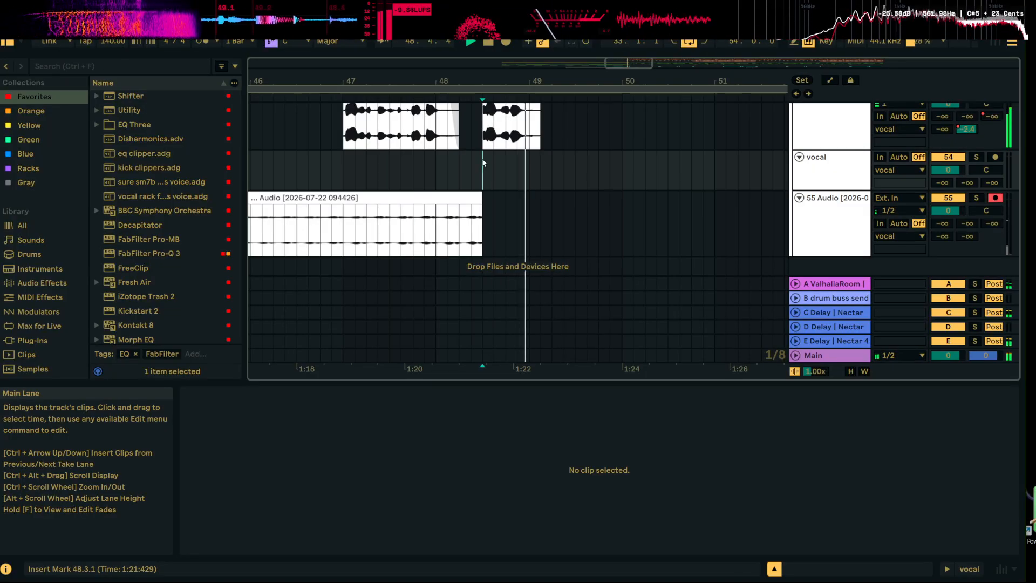
pyautogui.press('space')
# Try extending the reversed clip's end to 48.4.1 and resetting its gain to 0 dB, and audition it
pyautogui.moveTo(482, 197); pyautogui.dragTo(506, 198)
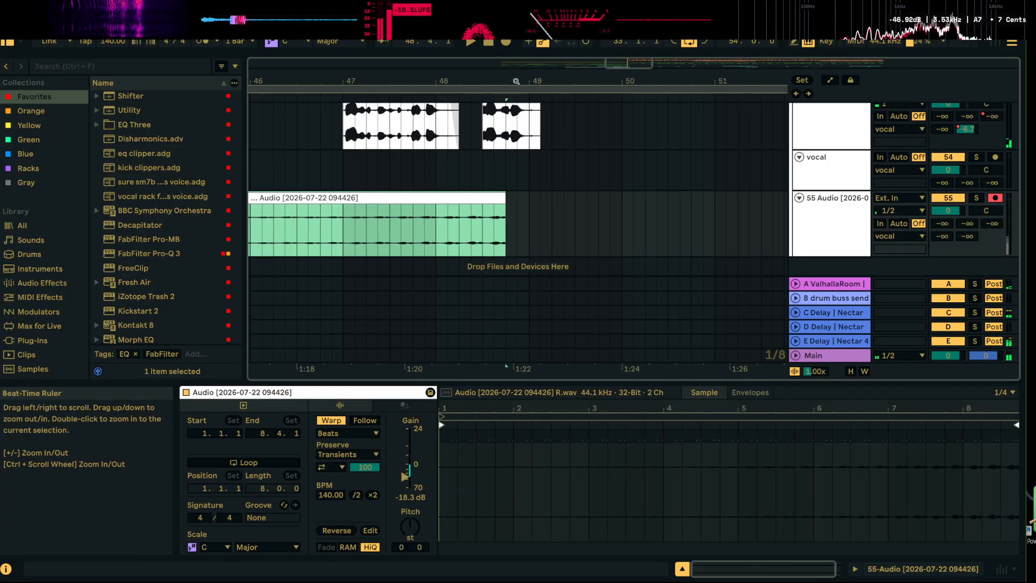
pyautogui.moveTo(516, 83); pyautogui.dragTo(544, 55)
pyautogui.doubleClick(515, 196)
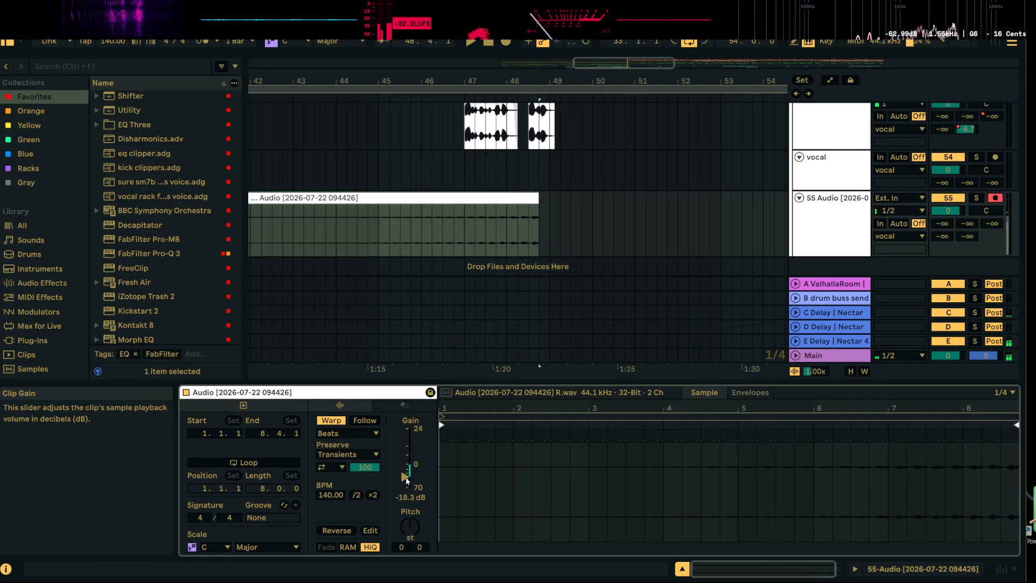
pyautogui.moveTo(406, 481); pyautogui.dragTo(405, 484)
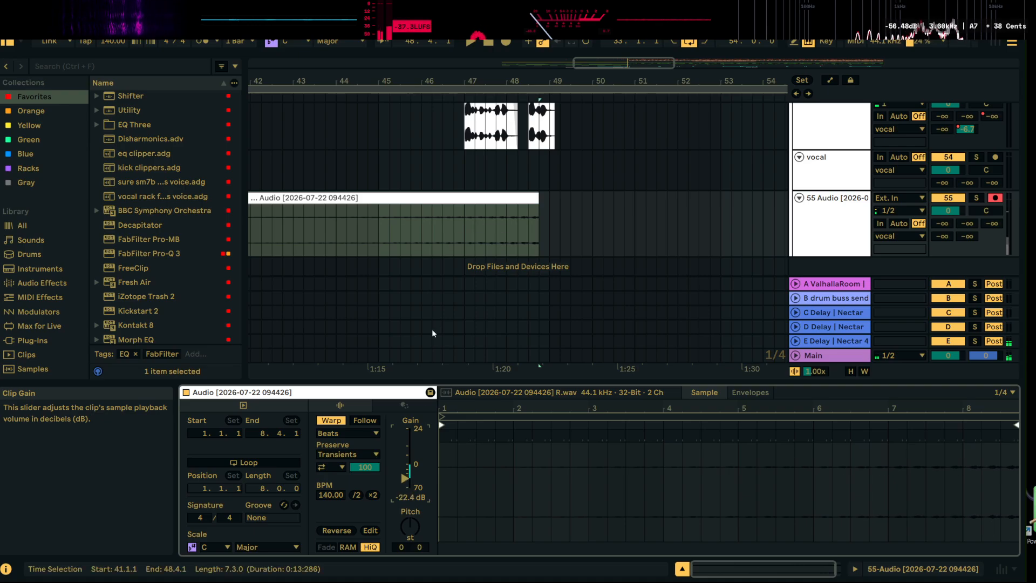
pyautogui.doubleClick(405, 481)
pyautogui.press('space')
pyautogui.click(477, 230)
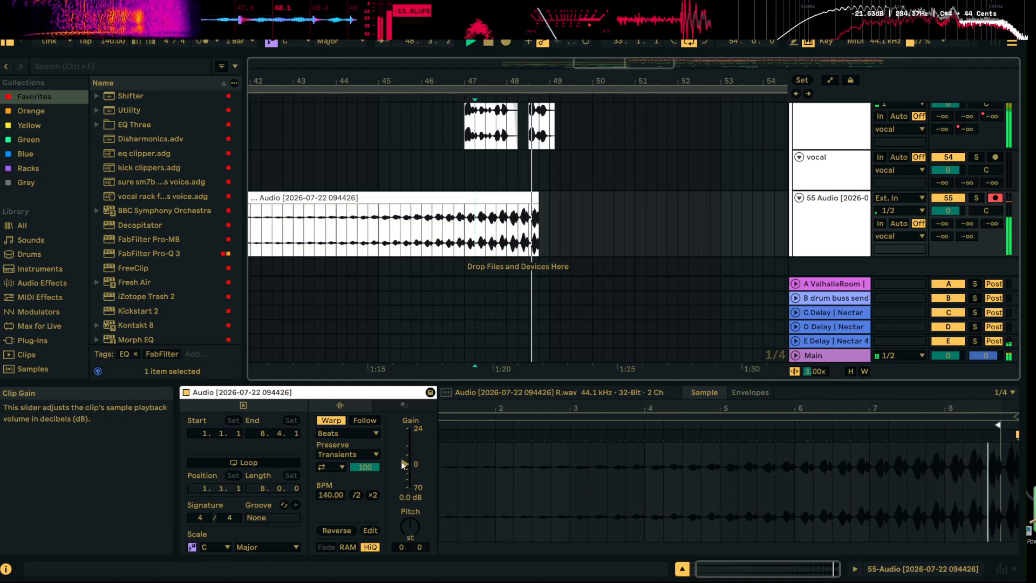
# Shorten the reversed clip to end at 48.3.1 again and play the build-up into the drop
pyautogui.moveTo(538, 198); pyautogui.dragTo(528, 198)
pyautogui.press('space')
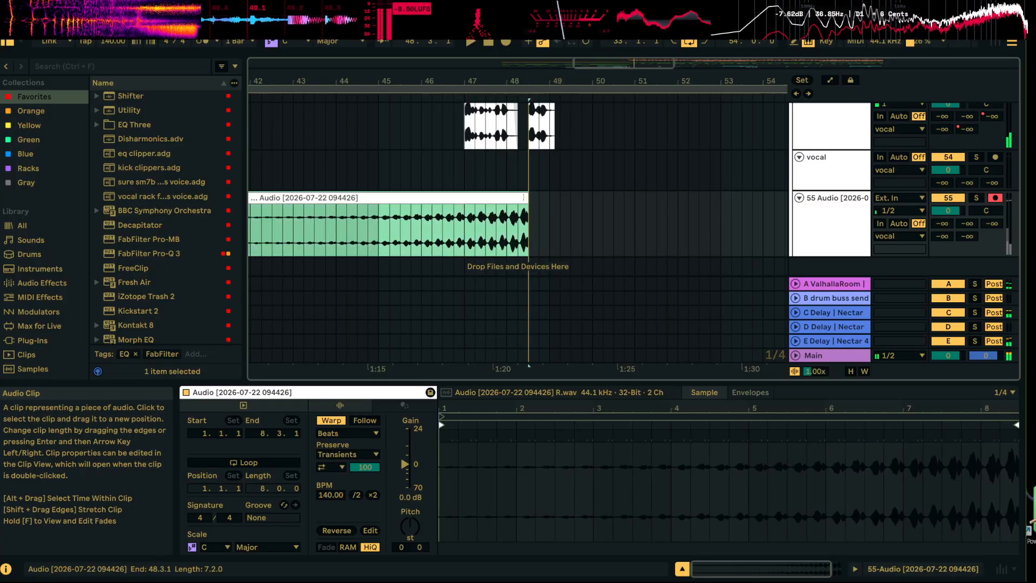
pyautogui.click(488, 230)
pyautogui.press('space')
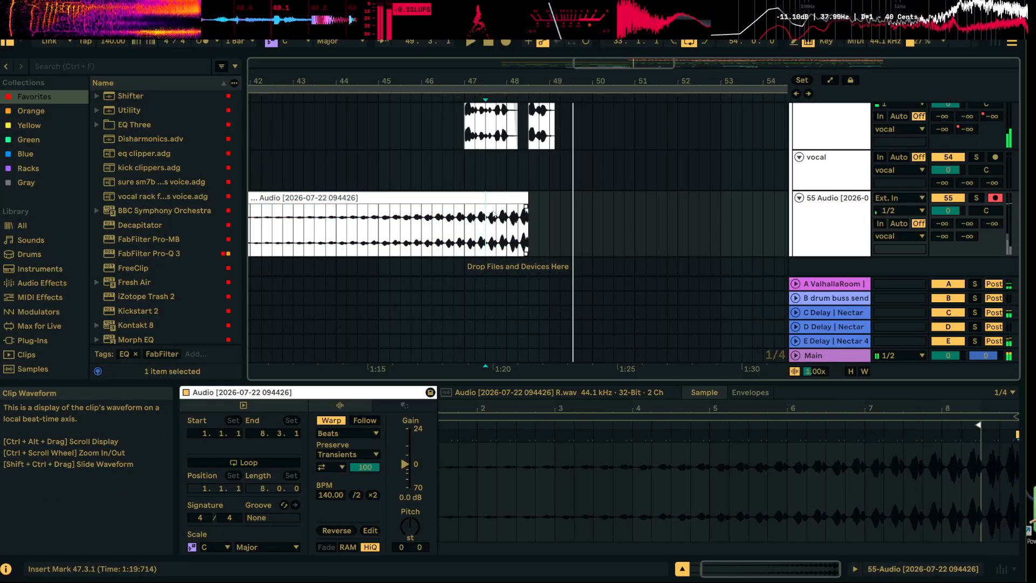
# Set the reversed clip's gain to -7.7 dB and listen to the swell leading into the vocal
pyautogui.moveTo(409, 463); pyautogui.dragTo(409, 466)
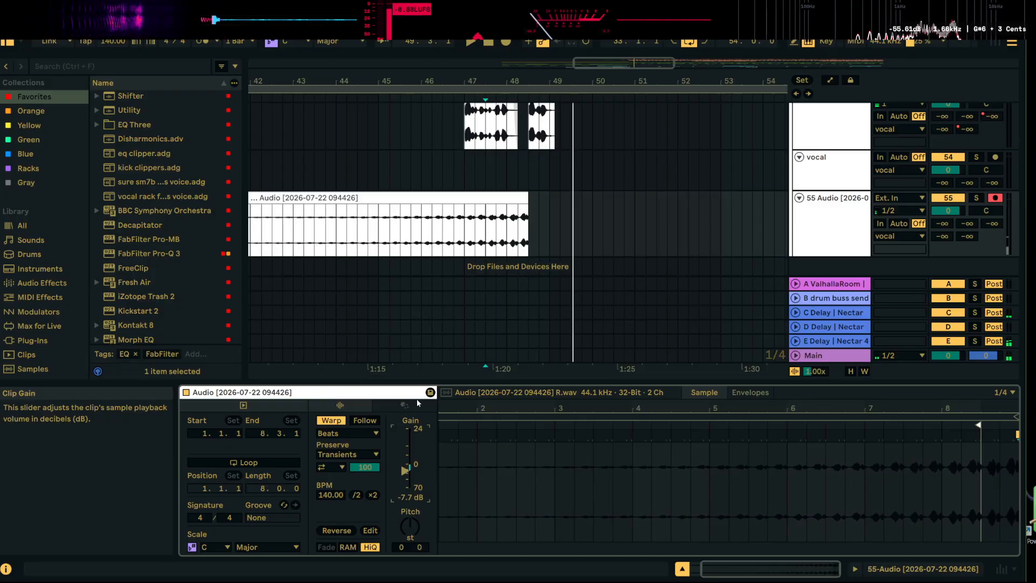
pyautogui.click(388, 235)
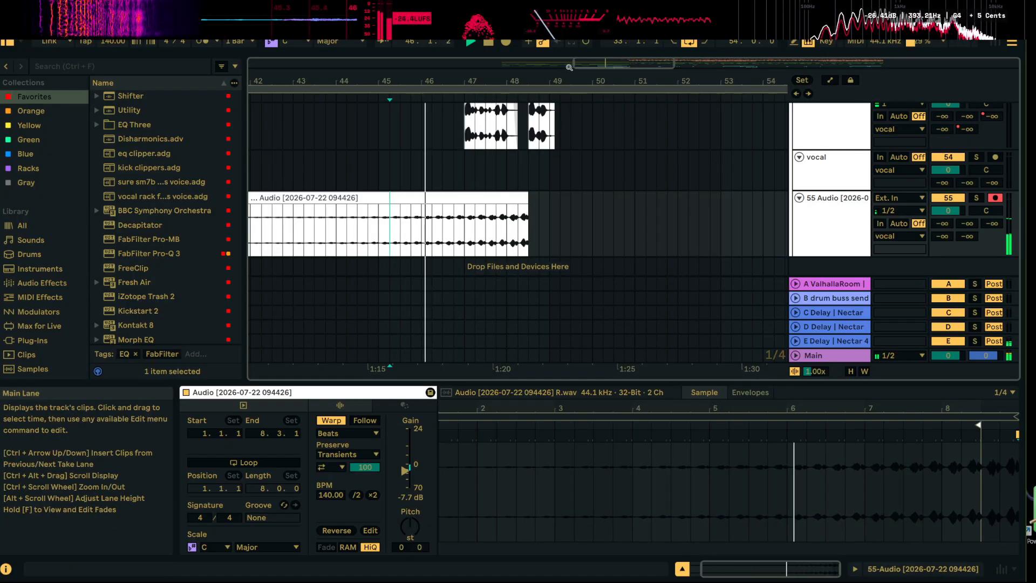
pyautogui.moveTo(567, 81); pyautogui.dragTo(506, 80)
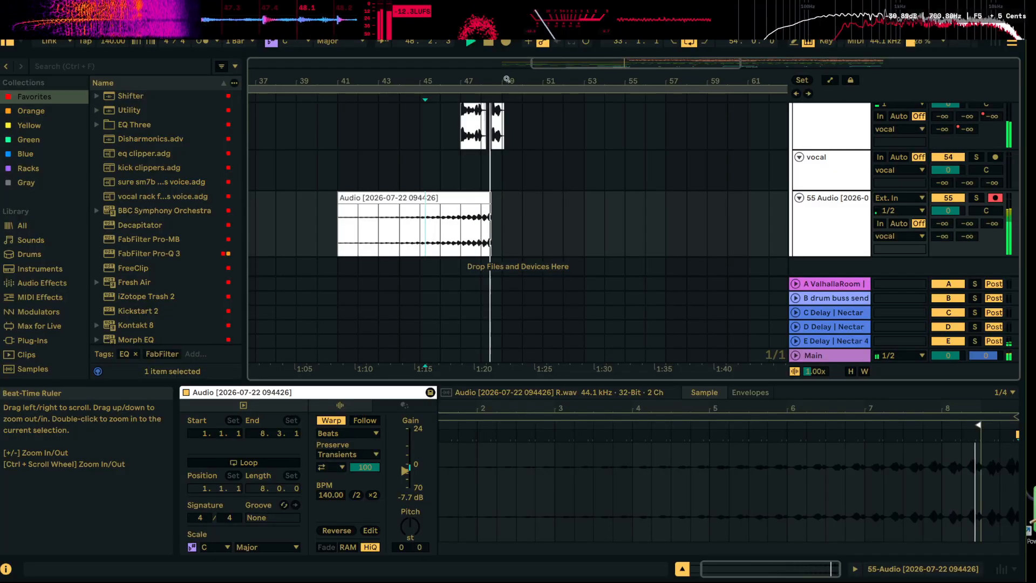
# Duplicate the 16-bar section of track 55 from bar 33 to 49, placing a second reversed clip at 57.1.1
pyautogui.moveTo(438, 80); pyautogui.dragTo(442, 9)
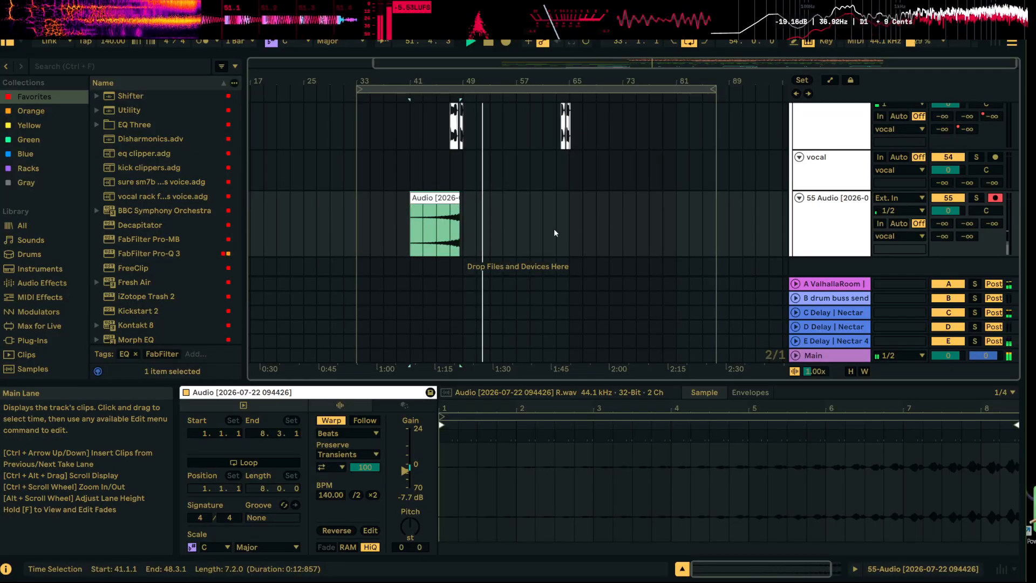
pyautogui.moveTo(354, 216); pyautogui.dragTo(463, 211)
pyautogui.hotkey('ctrl', 'd')
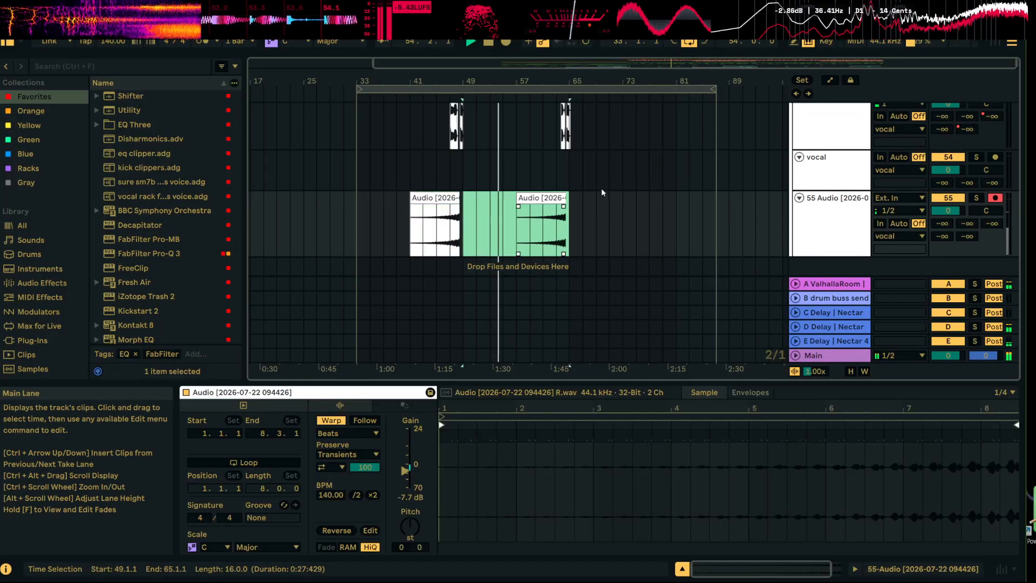
pyautogui.click(610, 211)
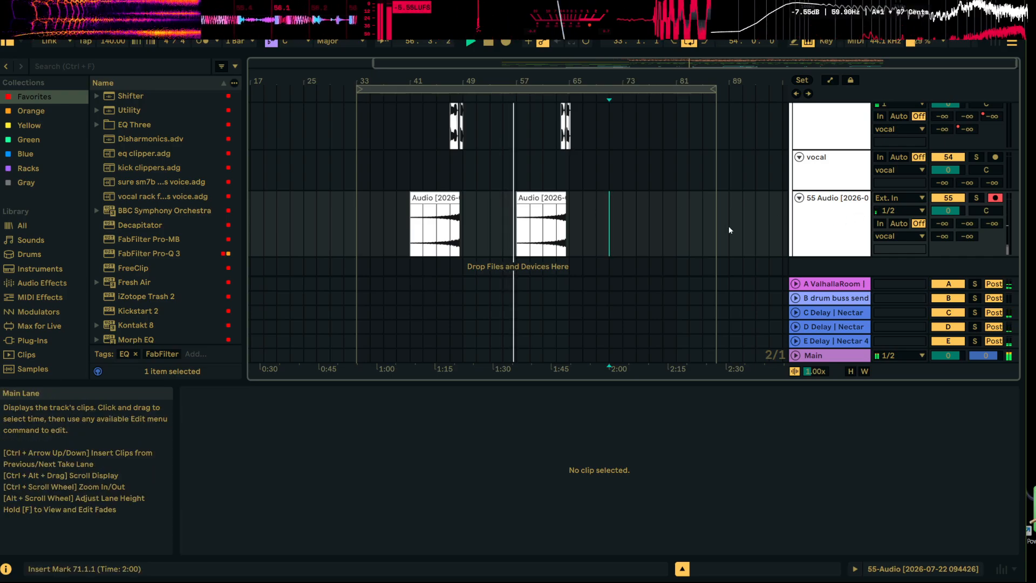
# Set the second reversed clip's warp mode to Complex Pro and pitch it down 12 semitones
pyautogui.click(542, 227)
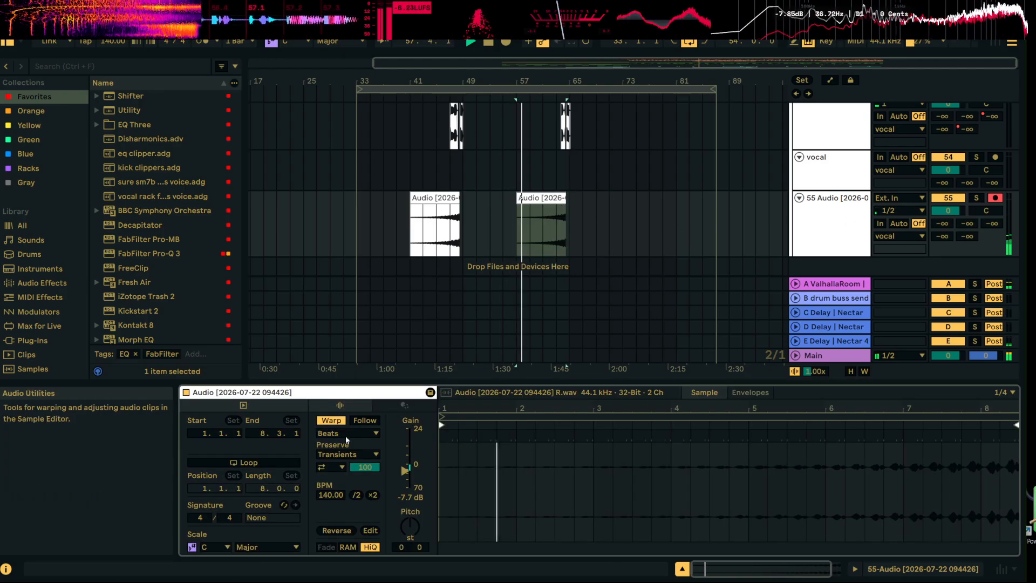
pyautogui.click(348, 433)
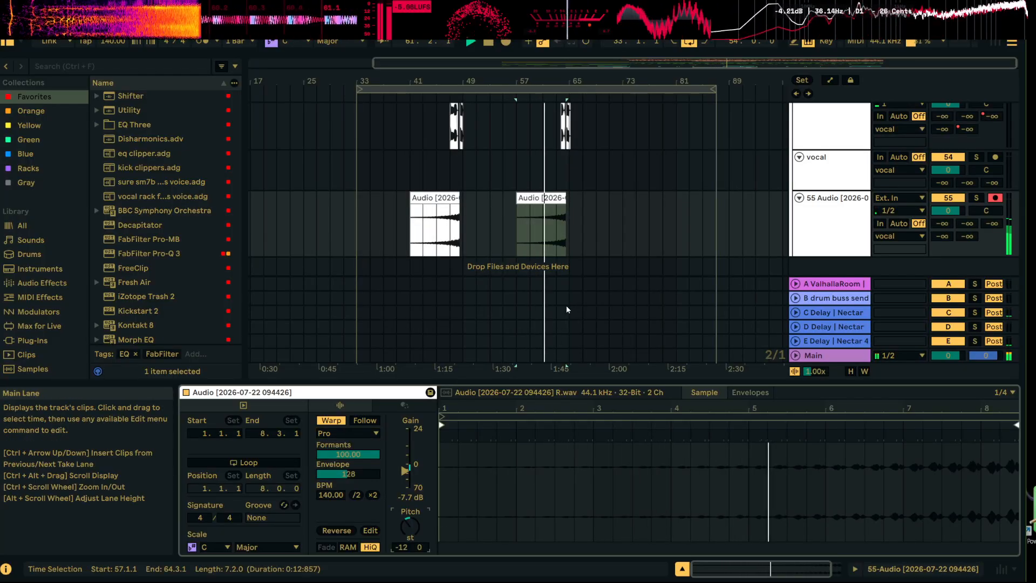
# Trim both reversed clips to end where their rasta vocals begin, the first one at 47.1.1
pyautogui.scroll(6, 590, 168)
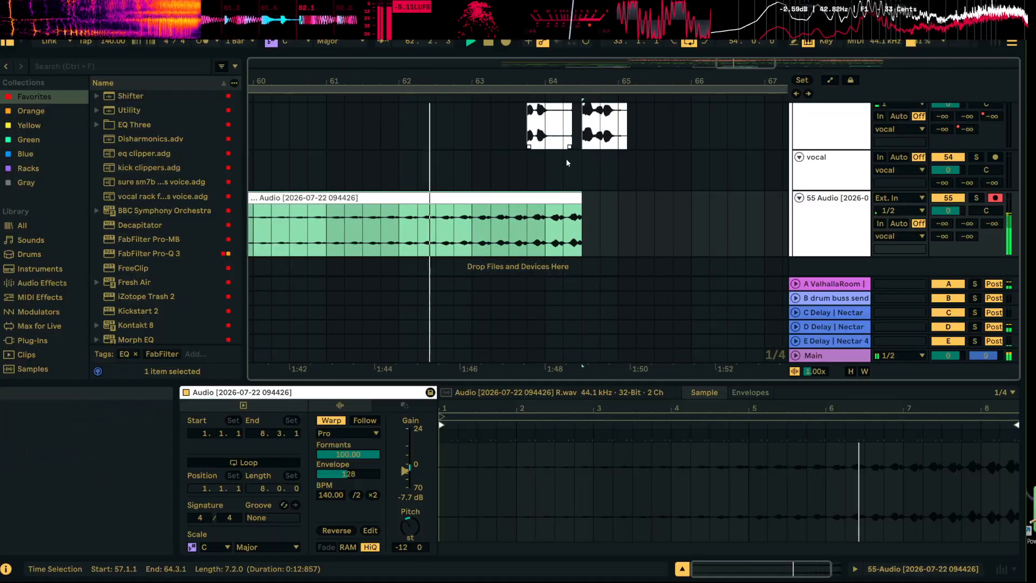
pyautogui.moveTo(581, 253); pyautogui.dragTo(523, 252)
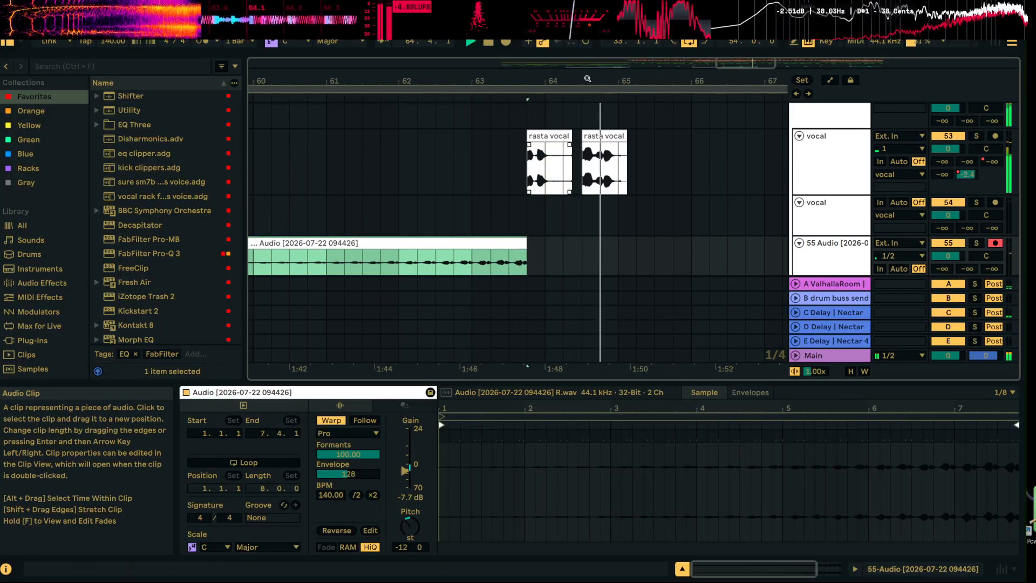
pyautogui.moveTo(648, 81); pyautogui.dragTo(646, 39)
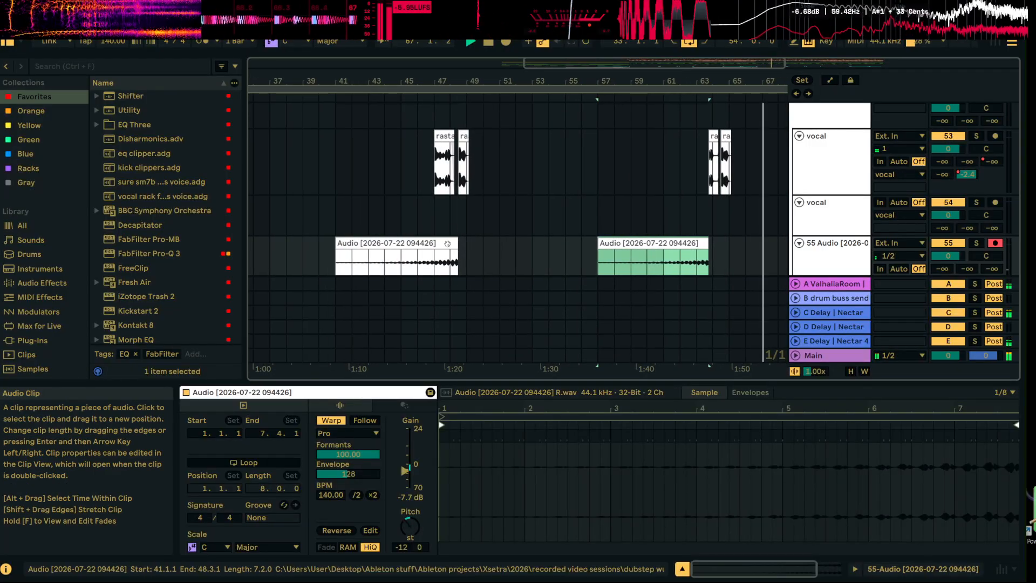
pyautogui.moveTo(452, 242); pyautogui.dragTo(433, 243)
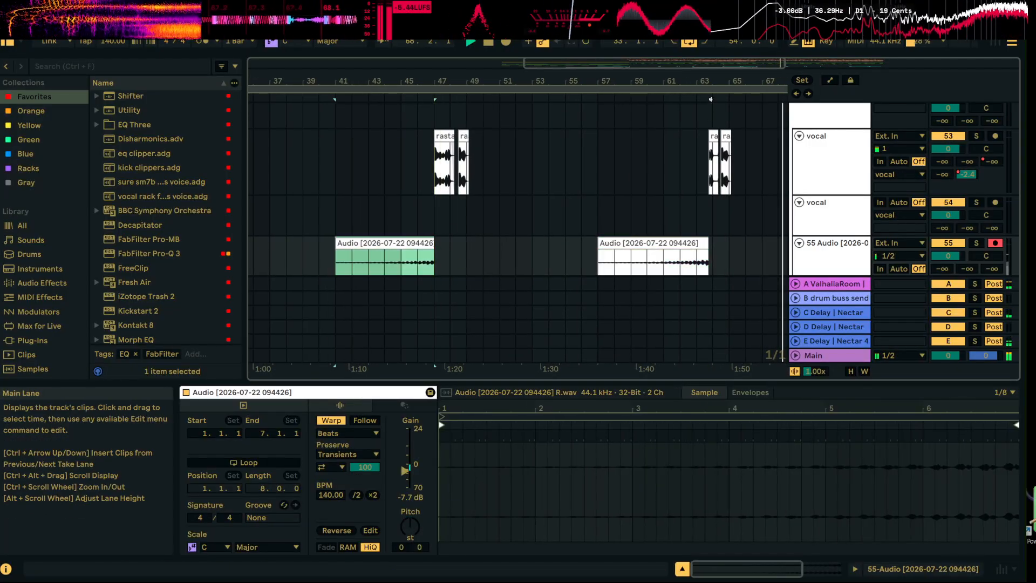
pyautogui.moveTo(507, 81); pyautogui.dragTo(465, 48)
pyautogui.scroll(-3, 677, 197)
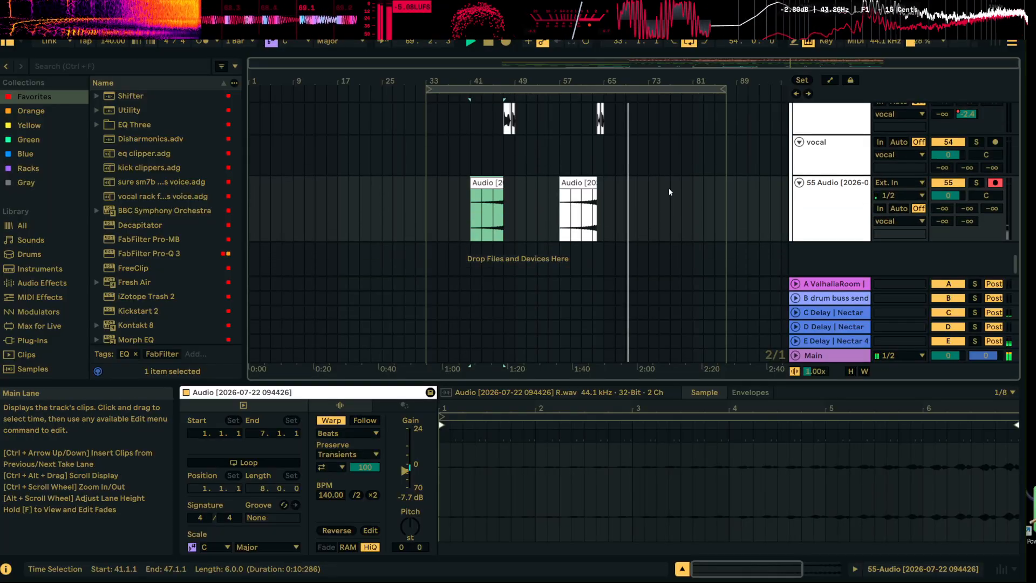
# Stop playback and search the whole sample library for "noise"
pyautogui.press('space')
pyautogui.click(134, 60)
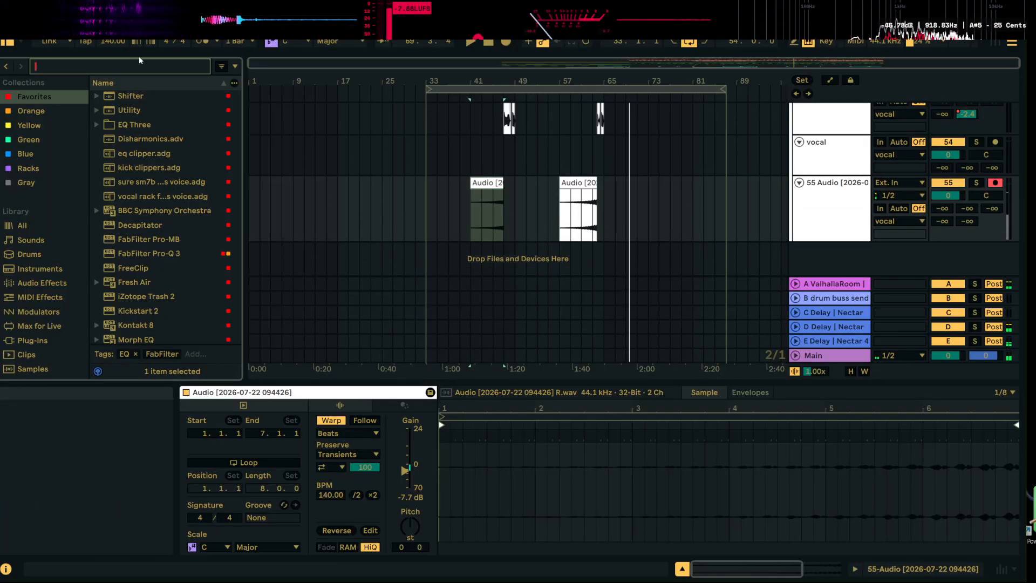
pyautogui.write('noise')
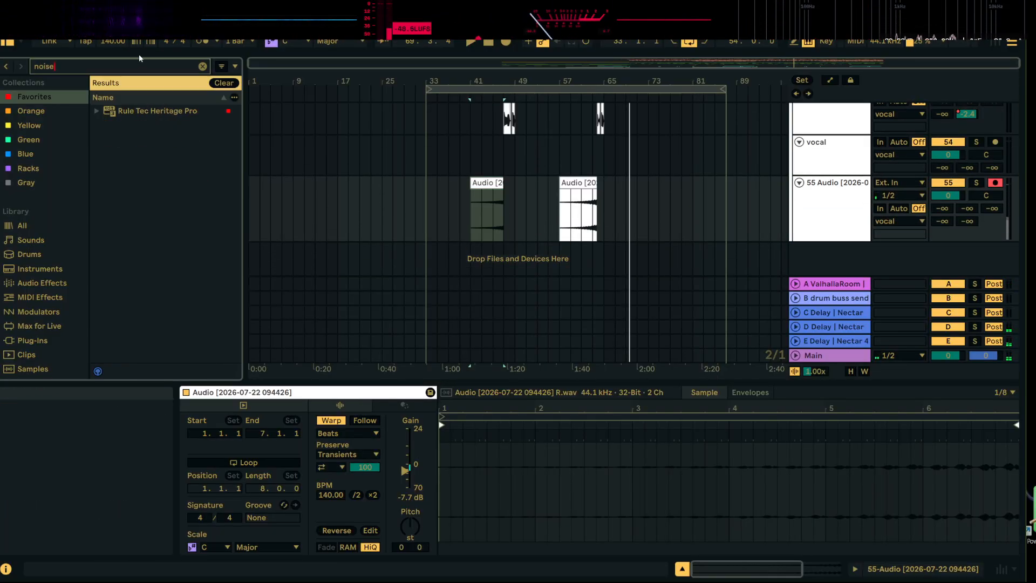
pyautogui.click(41, 284)
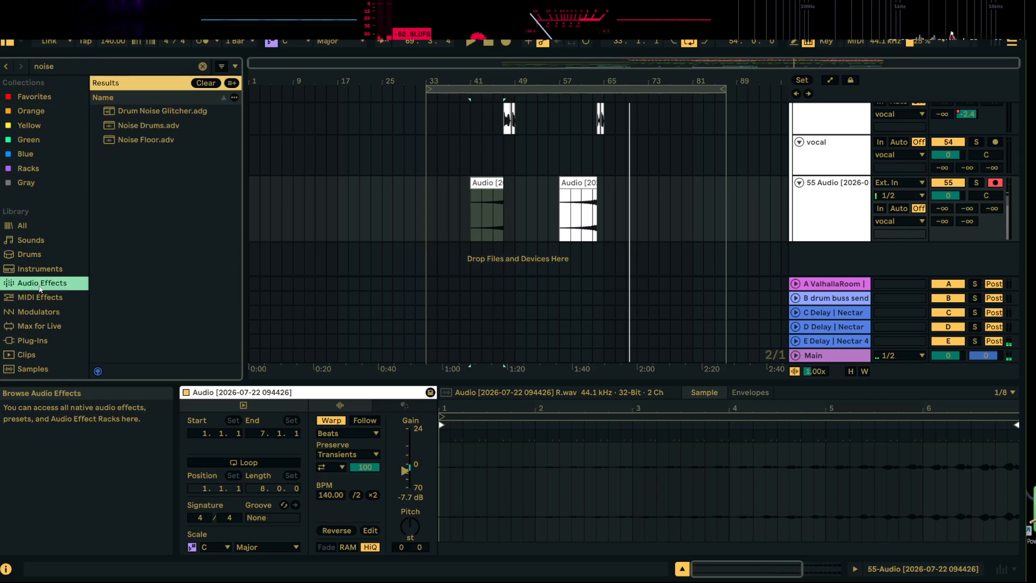
pyautogui.click(21, 225)
pyautogui.scroll(-15, 161, 238)
# Audition the noise samples in the results, from the reverse noises to white noise drop.wav
pyautogui.click(179, 277)
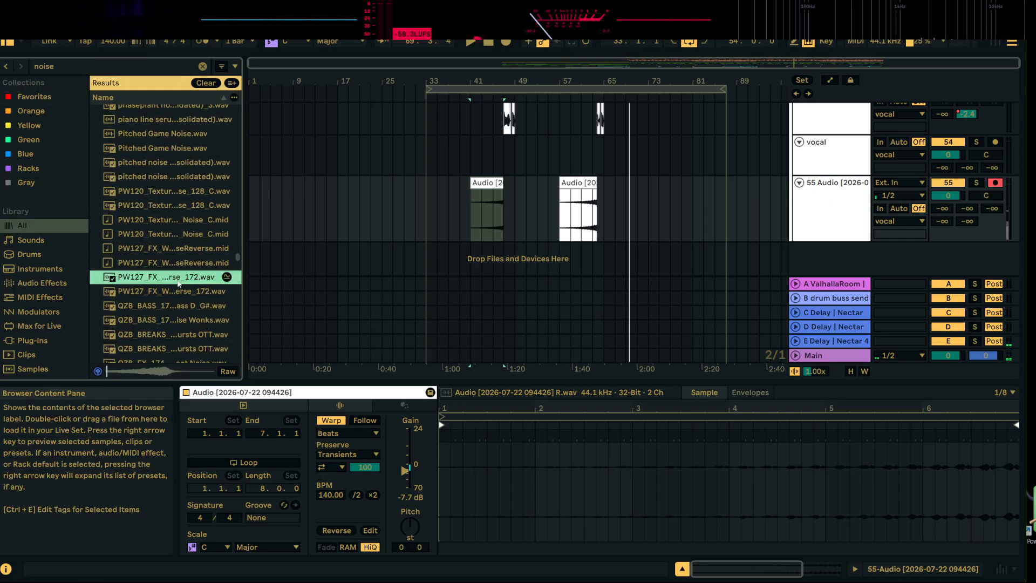
pyautogui.click(179, 320)
pyautogui.scroll(-3, 179, 319)
pyautogui.click(181, 287)
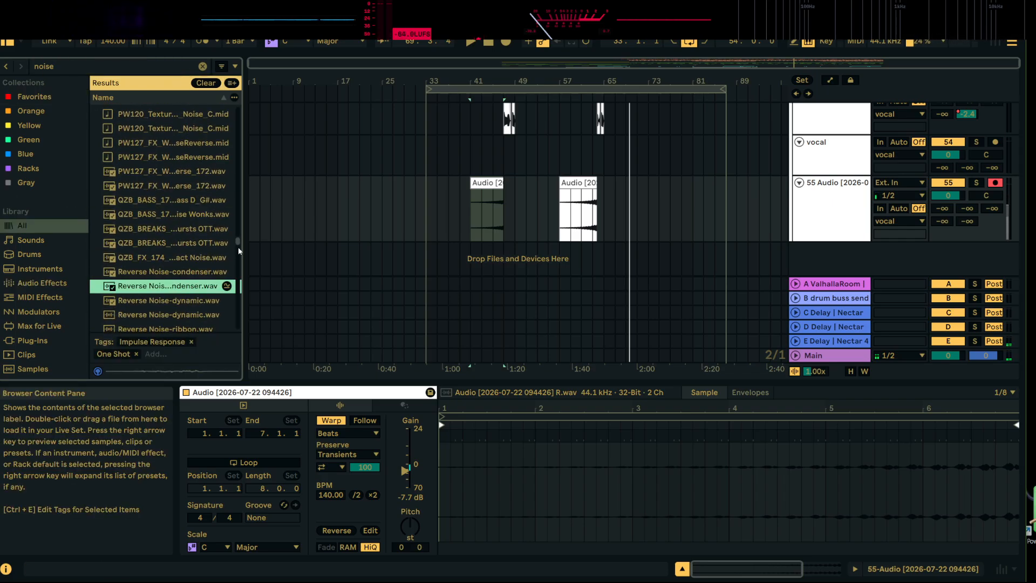
pyautogui.moveTo(238, 248); pyautogui.dragTo(237, 311)
pyautogui.click(192, 288)
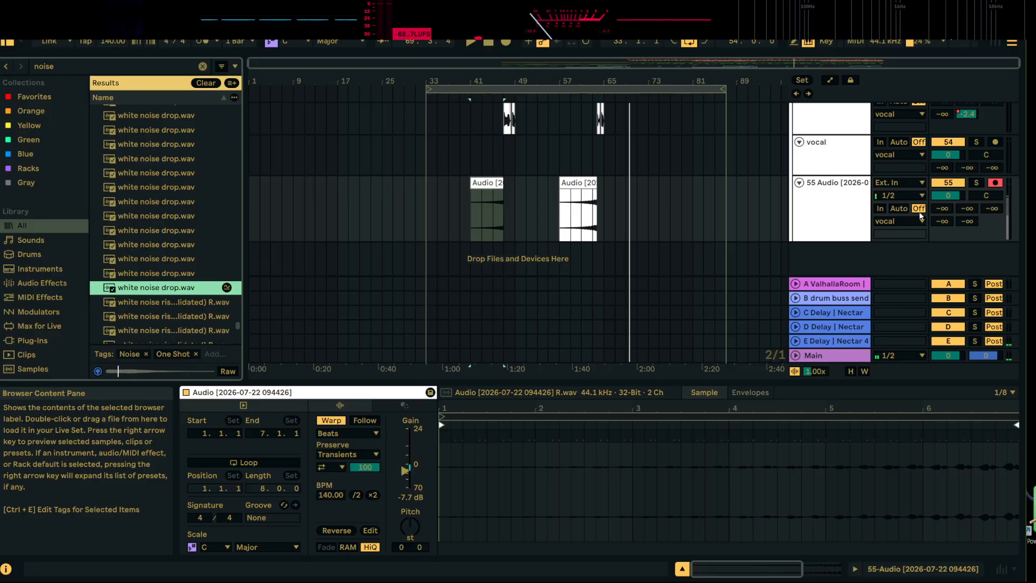
# Insert an audio track below track 55 and place white noise drop.wav on it at 65.1.1
pyautogui.rightClick(837, 226)
pyautogui.click(864, 335)
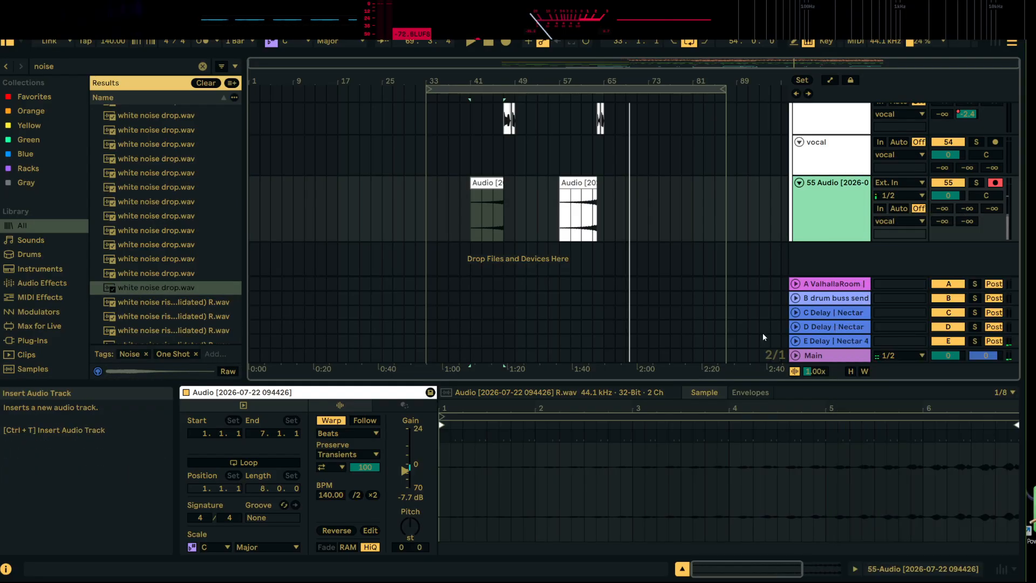
pyautogui.moveTo(204, 287); pyautogui.dragTo(204, 288)
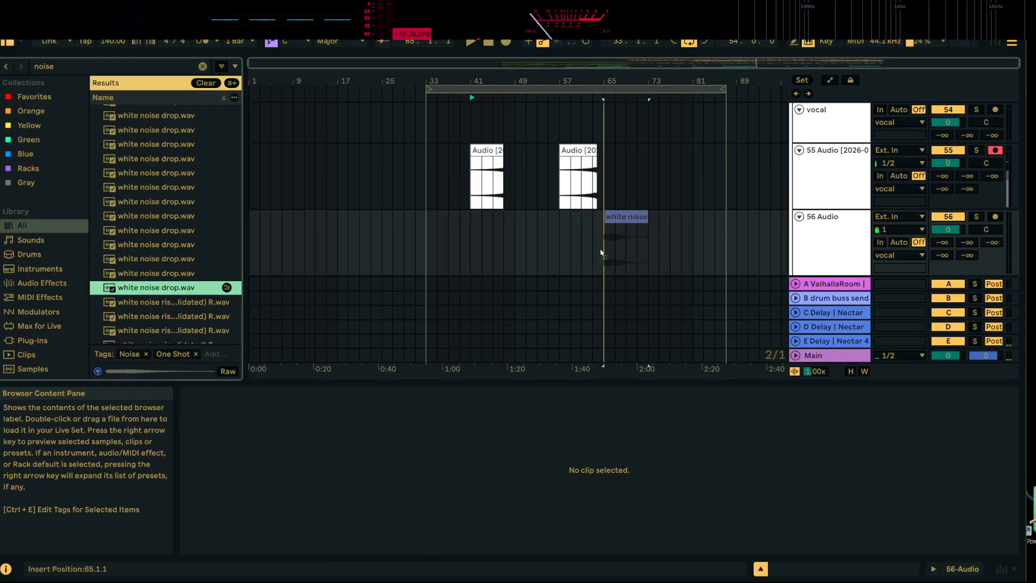
pyautogui.moveTo(601, 253); pyautogui.dragTo(602, 252)
# Turn off warping on the white noise clip, set its gain to -8.8 dB and listen to it in the drop
pyautogui.scroll(5, 698, 247)
pyautogui.scroll(-5, 724, 241)
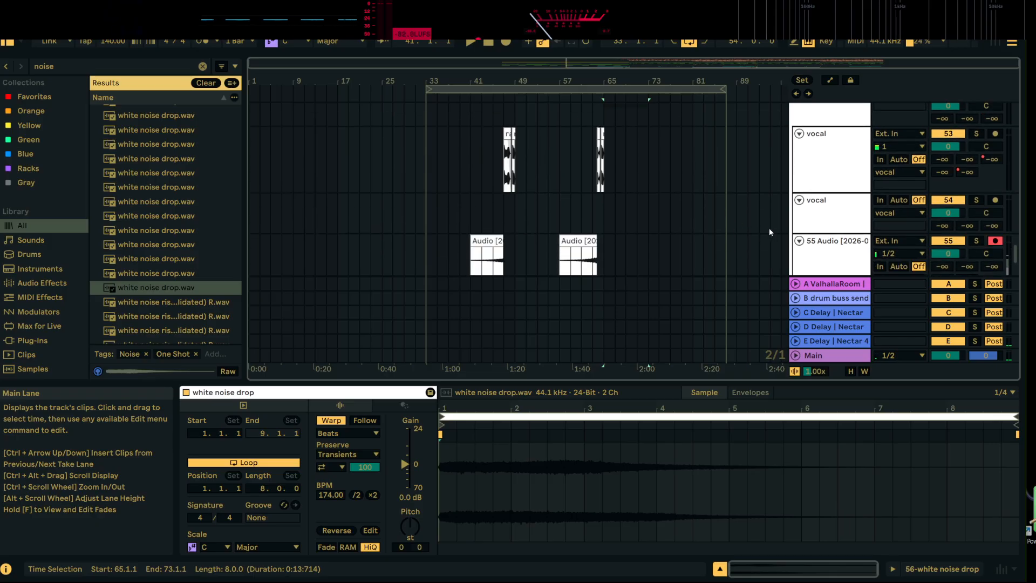
pyautogui.click(331, 421)
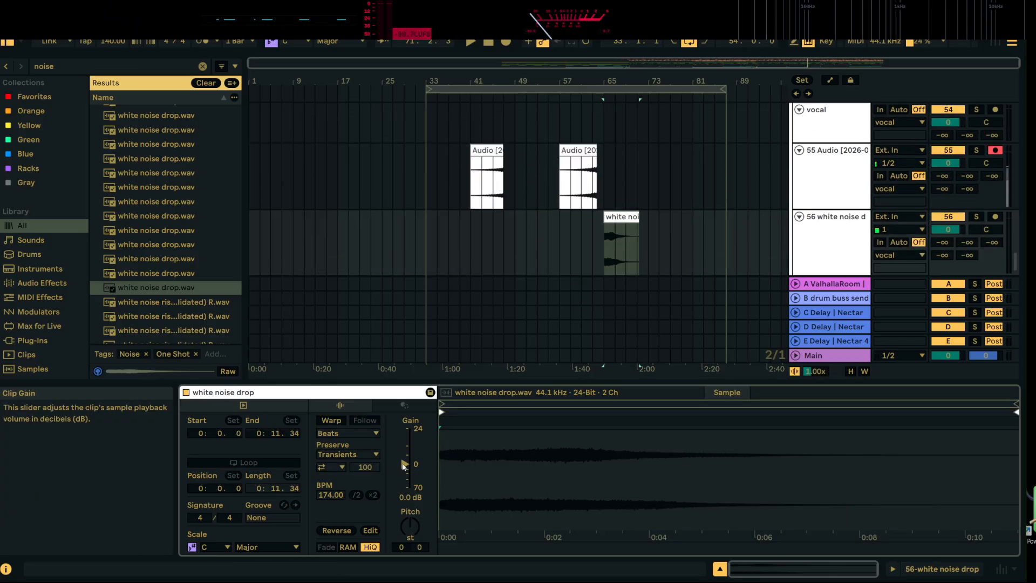
pyautogui.press('space')
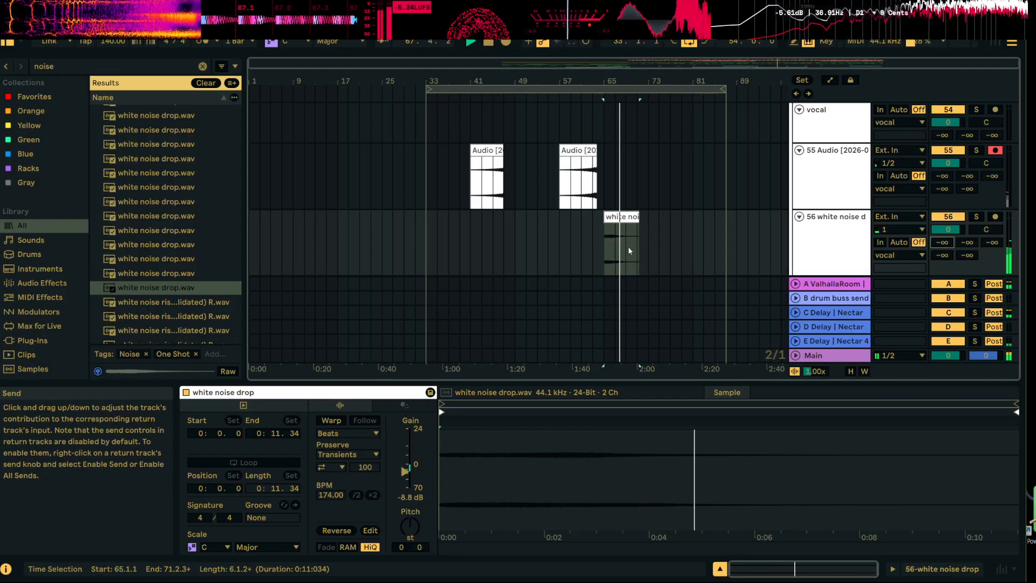
# Automate the white noise track's ValhallaRoom send to rise from -∞ at bar 65 to -5.0 dB, and lower the track volume to -1.9 dB
pyautogui.click(832, 81)
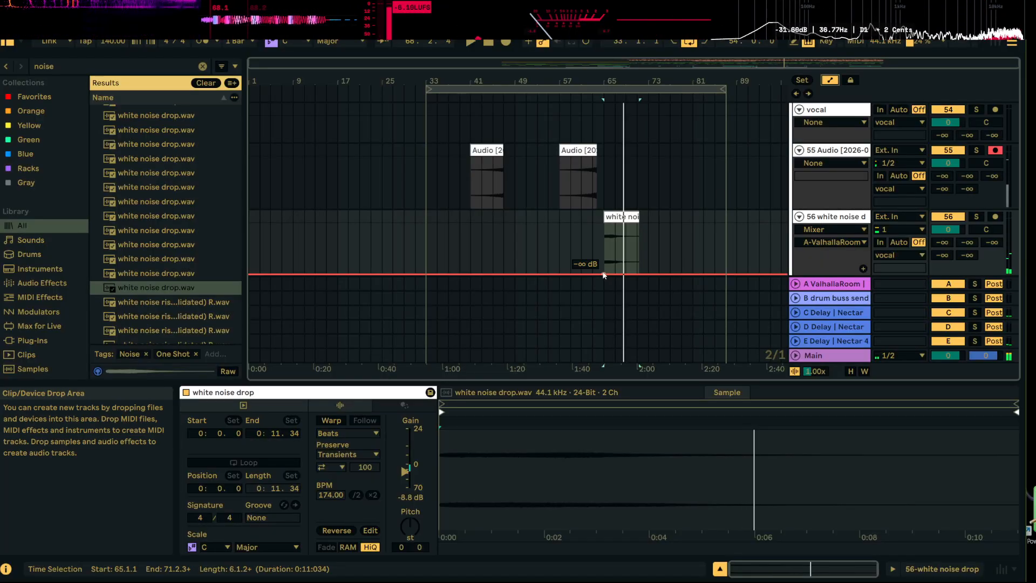
pyautogui.press('space')
pyautogui.press('space')
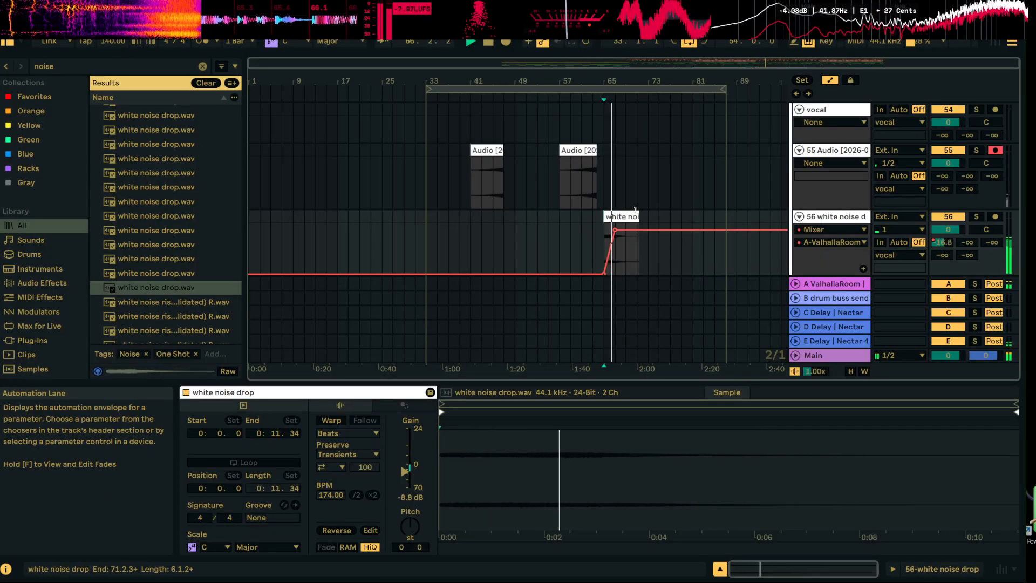
pyautogui.moveTo(949, 229); pyautogui.dragTo(949, 233)
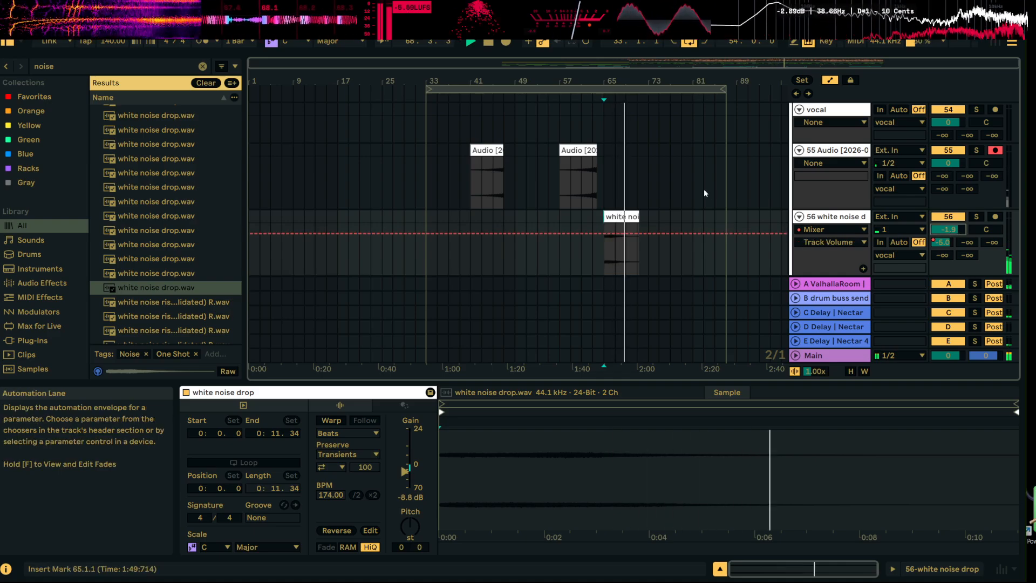
pyautogui.click(831, 80)
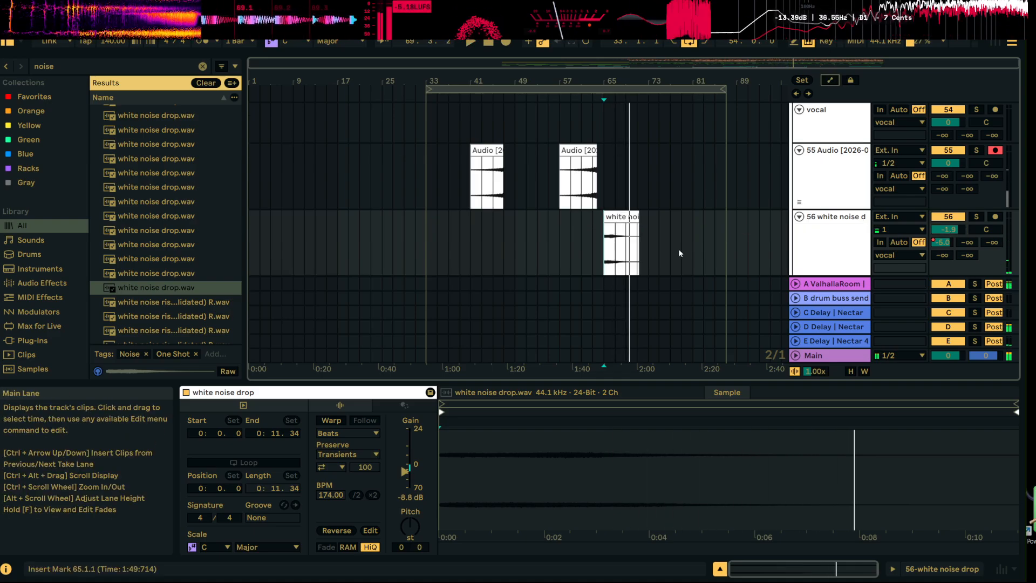
# Duplicate the white noise clip, reverse and trim the copy, and place it from 43.2.3 to end at 49.1.1
pyautogui.click(670, 218)
pyautogui.click(615, 216)
pyautogui.hotkey('ctrl', 'd')
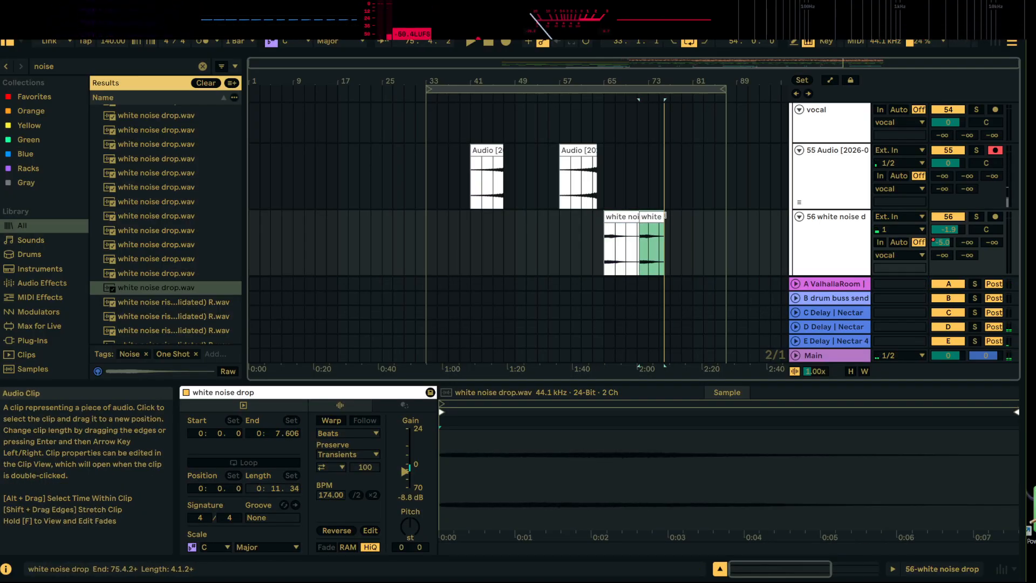
pyautogui.doubleClick(662, 217)
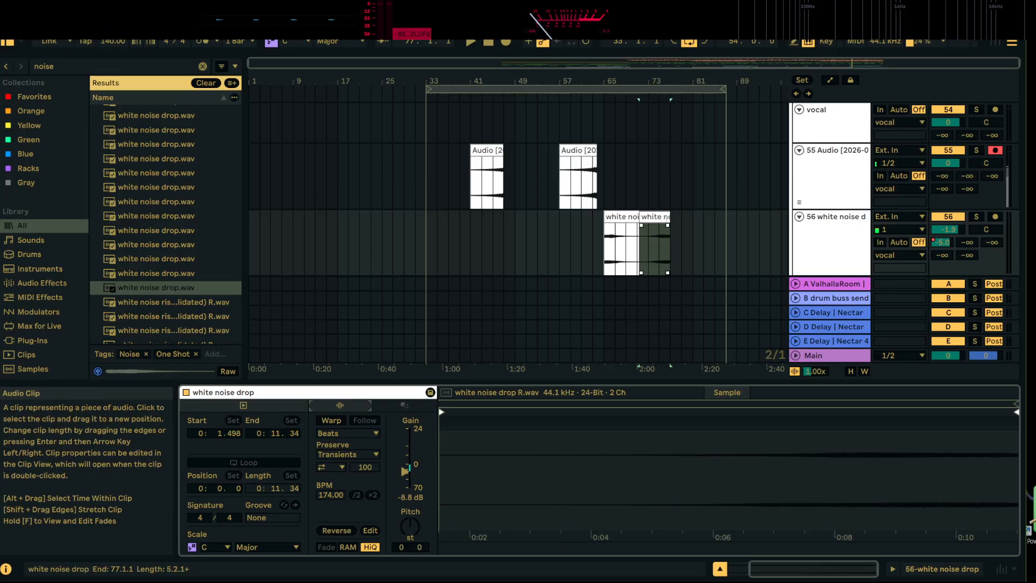
pyautogui.moveTo(669, 218); pyautogui.dragTo(501, 230)
# Play the reversed white noise and add a fade-in across the full length of its clip
pyautogui.press('space')
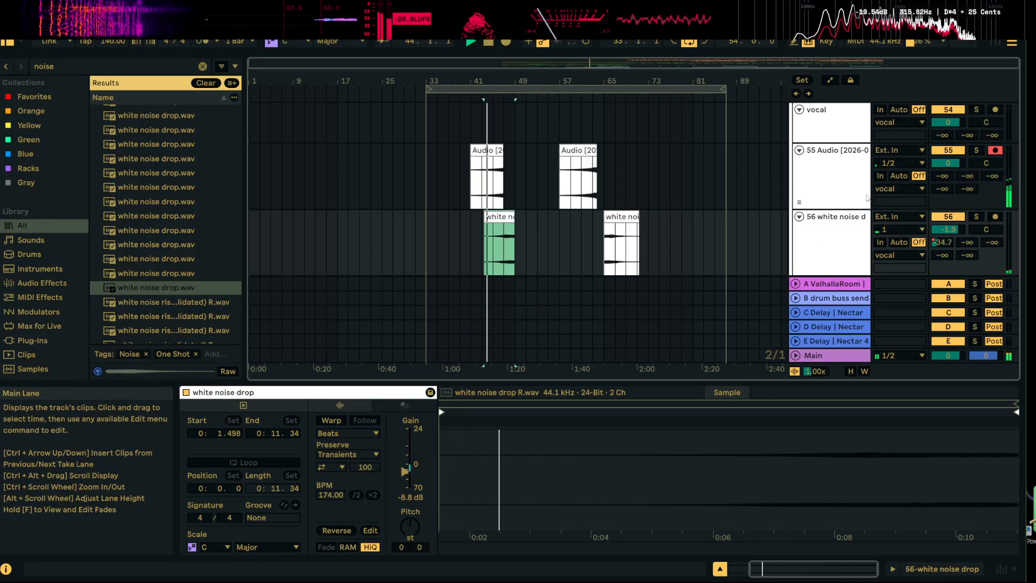
pyautogui.moveTo(524, 81); pyautogui.dragTo(555, 167)
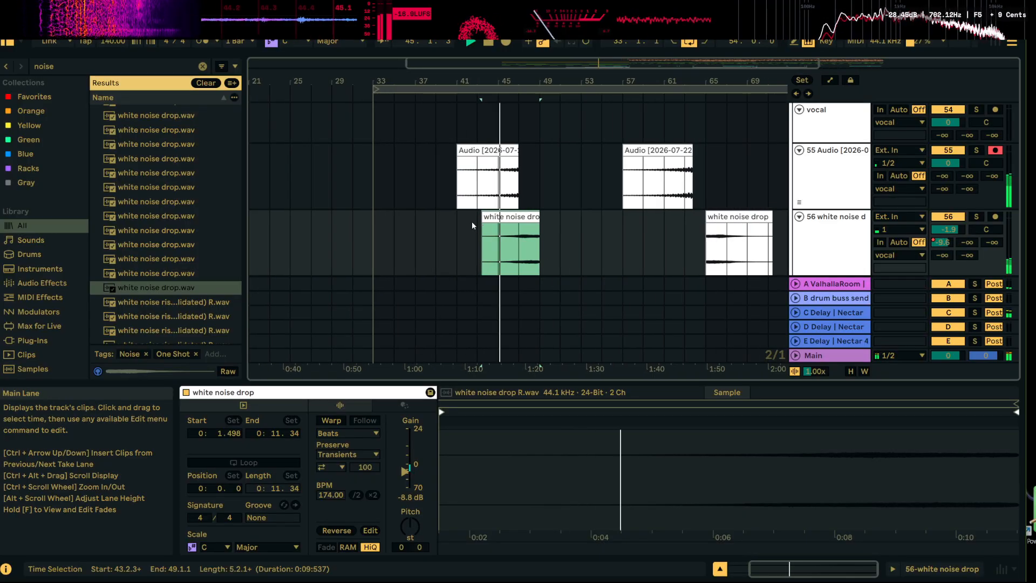
pyautogui.moveTo(484, 225); pyautogui.dragTo(583, 225)
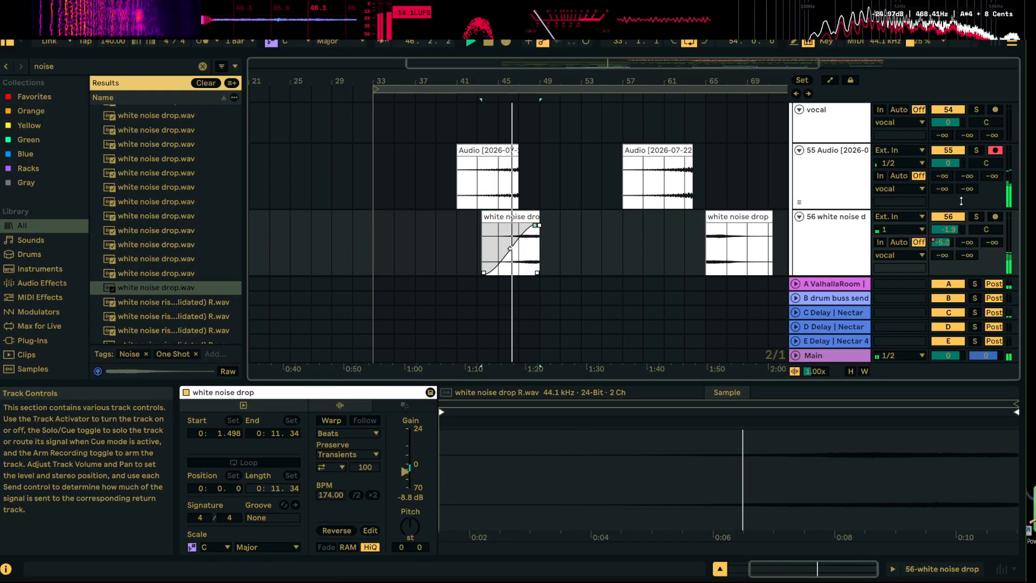
# Trim the end of the reversed white noise clip to 48.3.1, leaving a gap before the drop at bar 49
pyautogui.moveTo(541, 81); pyautogui.dragTo(610, 178)
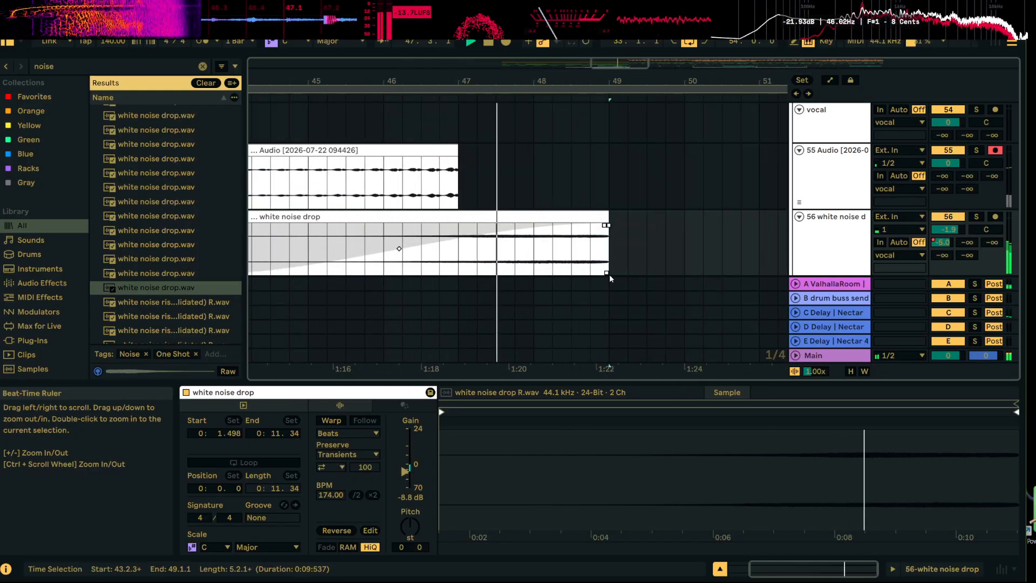
pyautogui.moveTo(607, 216); pyautogui.dragTo(571, 227)
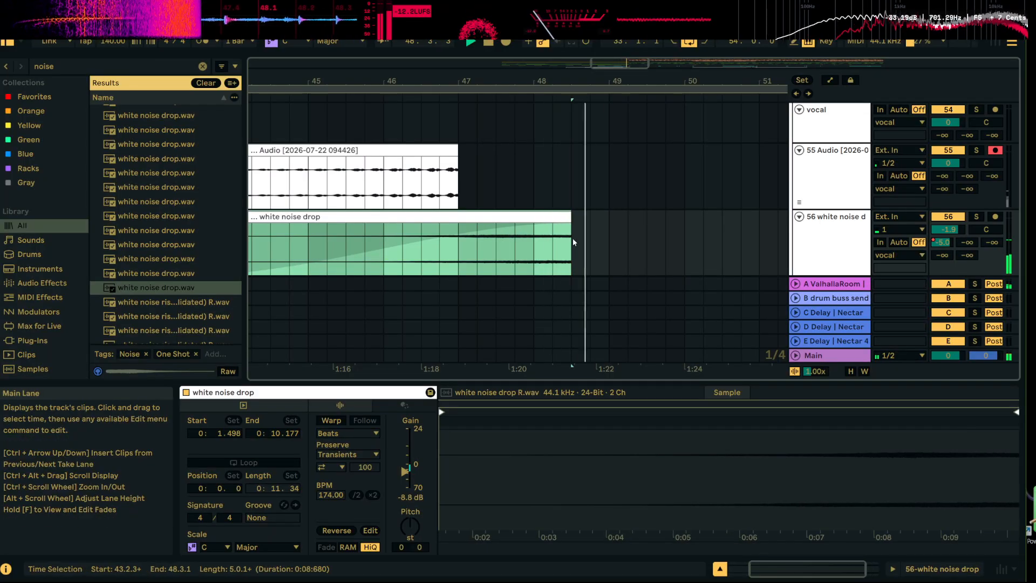
pyautogui.moveTo(610, 82); pyautogui.dragTo(564, 16)
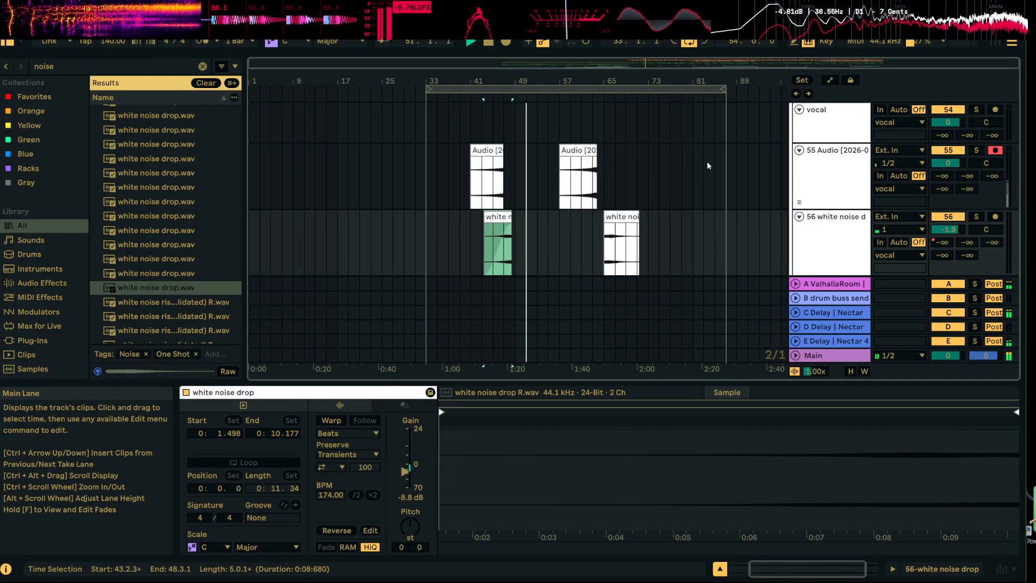
# Fold tracks 53 to 56 and collapse the vocal group that contains them
pyautogui.scroll(1, 729, 221)
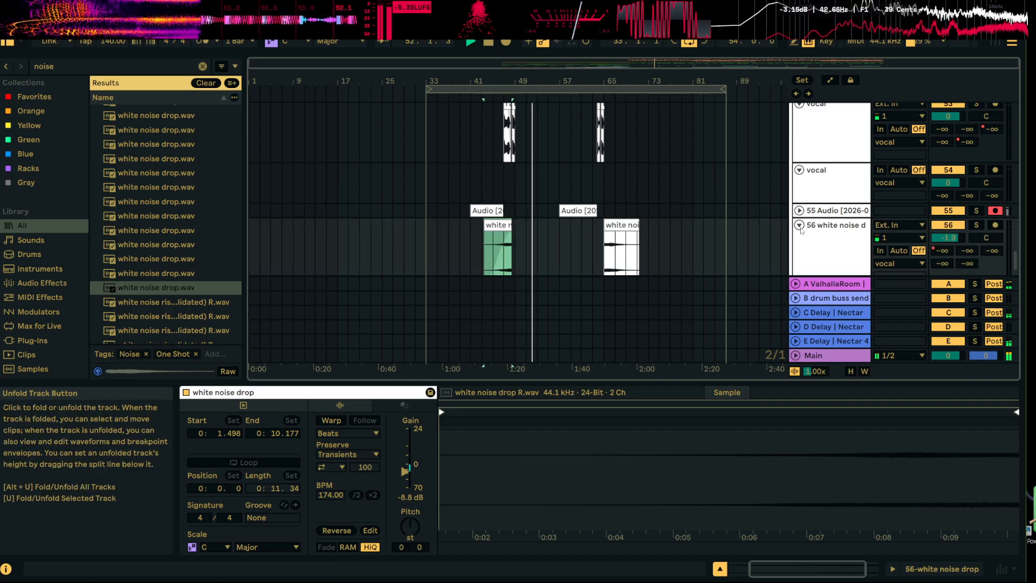
pyautogui.scroll(2, 800, 218)
pyautogui.click(801, 197)
pyautogui.click(799, 179)
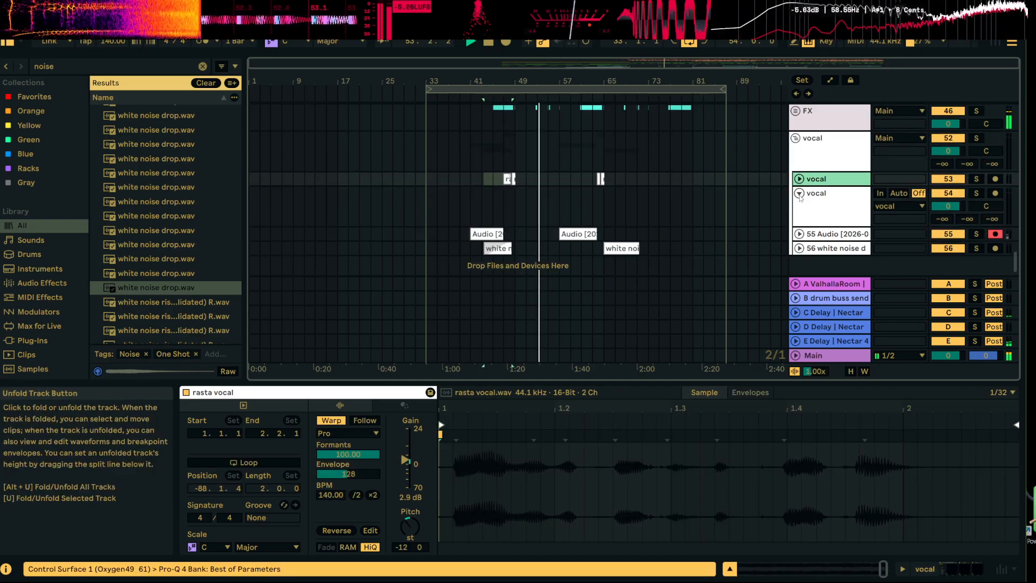
pyautogui.click(799, 193)
pyautogui.scroll(2, 799, 196)
pyautogui.click(797, 198)
pyautogui.scroll(3, 803, 202)
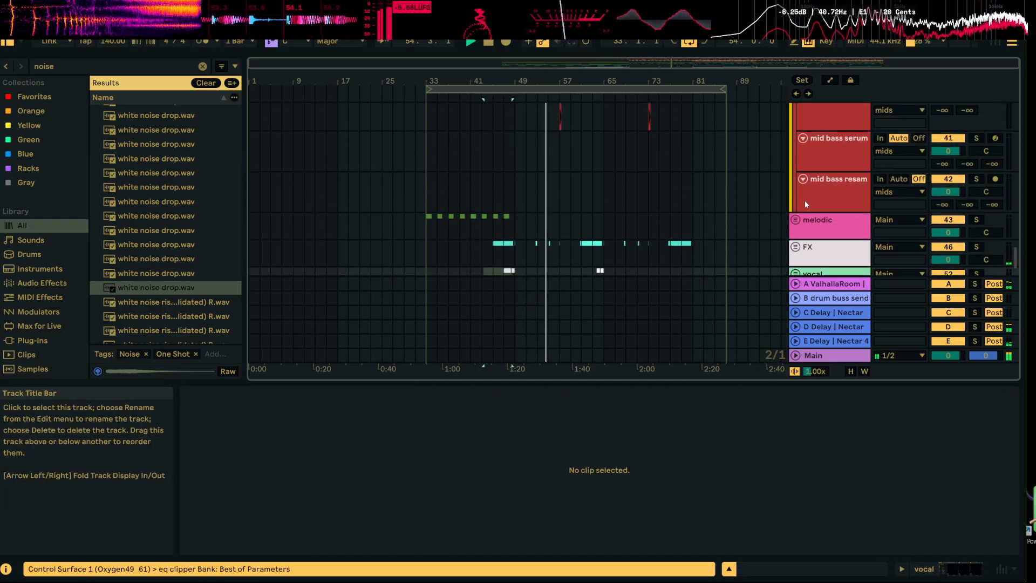
# Collapse the mids, bass, subs, hi hats and KICK AND SNARE groups to compact the arrangement
pyautogui.scroll(9, 796, 218)
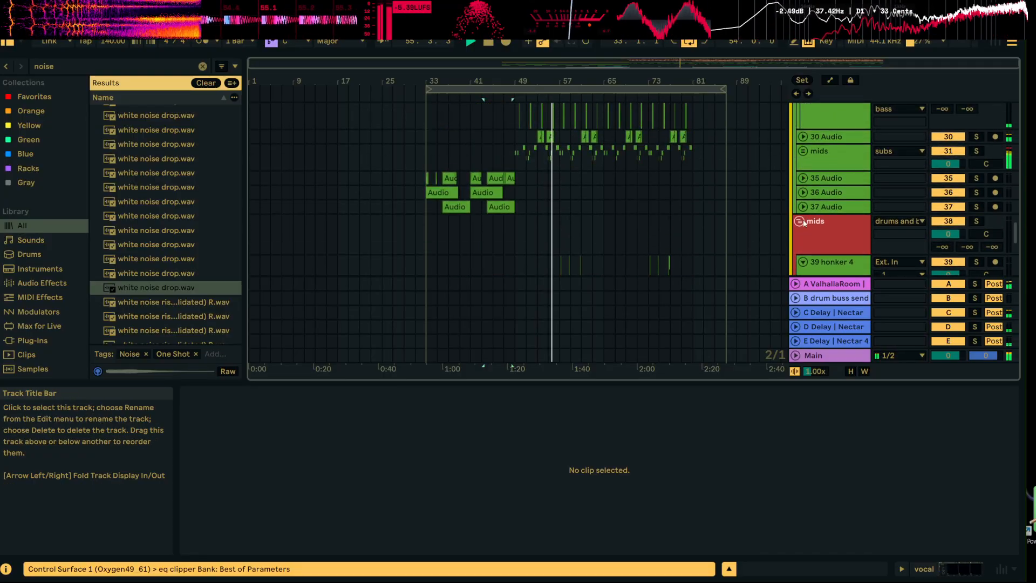
pyautogui.click(801, 221)
pyautogui.scroll(12, 804, 216)
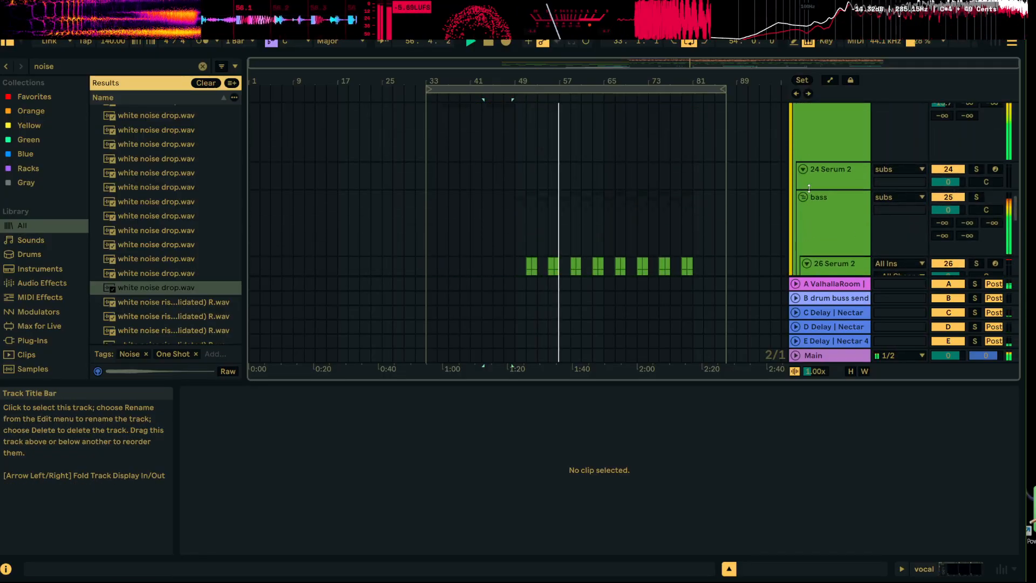
pyautogui.click(805, 195)
pyautogui.scroll(4, 807, 188)
pyautogui.click(800, 167)
pyautogui.scroll(11, 800, 167)
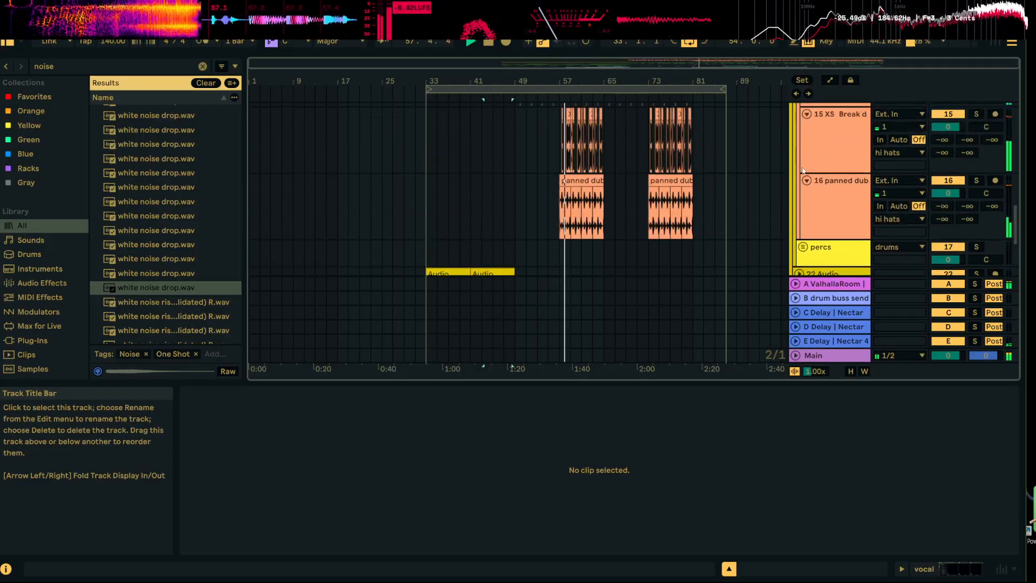
pyautogui.scroll(9, 802, 168)
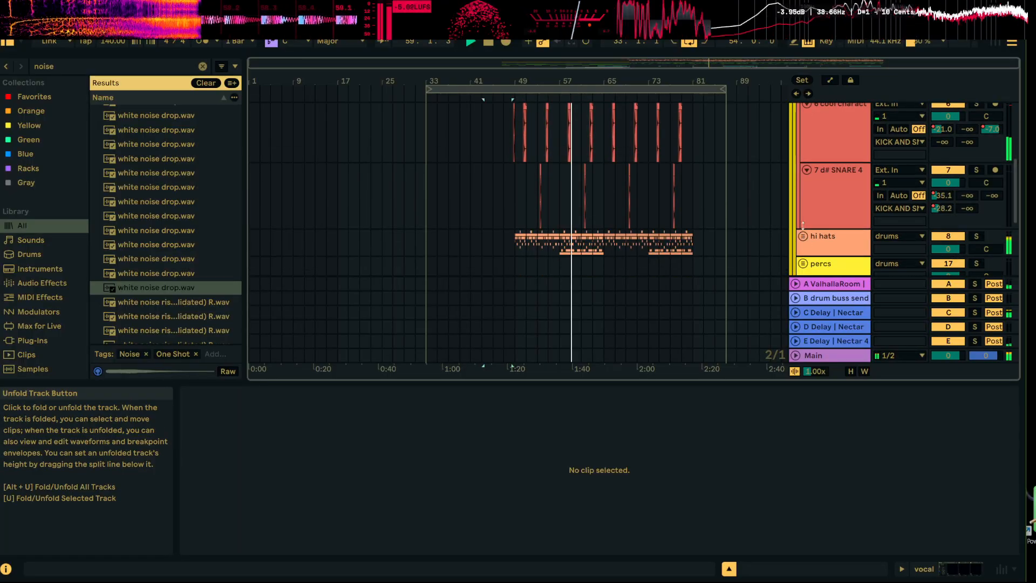
pyautogui.click(804, 132)
pyautogui.scroll(3, 810, 162)
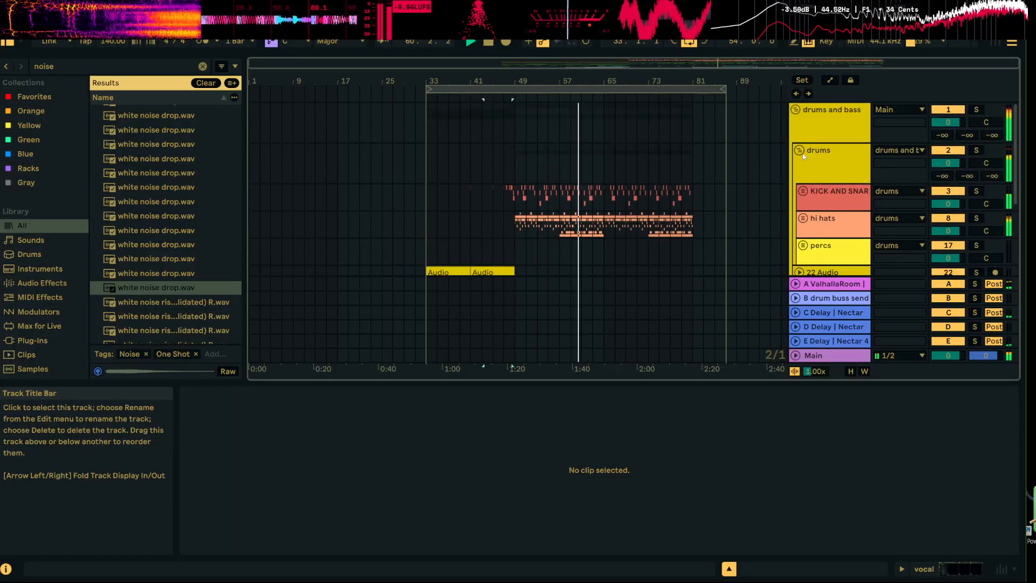
# Show the Main track's devices, open SPAN in a smaller window and examine the drop's spectrum during playback
pyautogui.scroll(-4, 811, 189)
pyautogui.moveTo(772, 383); pyautogui.dragTo(761, 551)
pyautogui.doubleClick(814, 531)
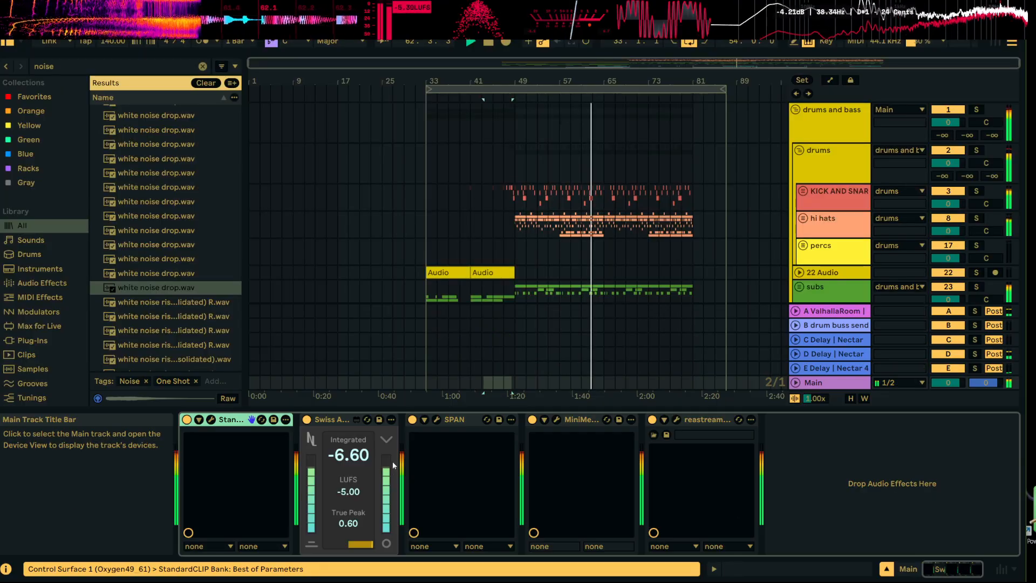
pyautogui.click(437, 420)
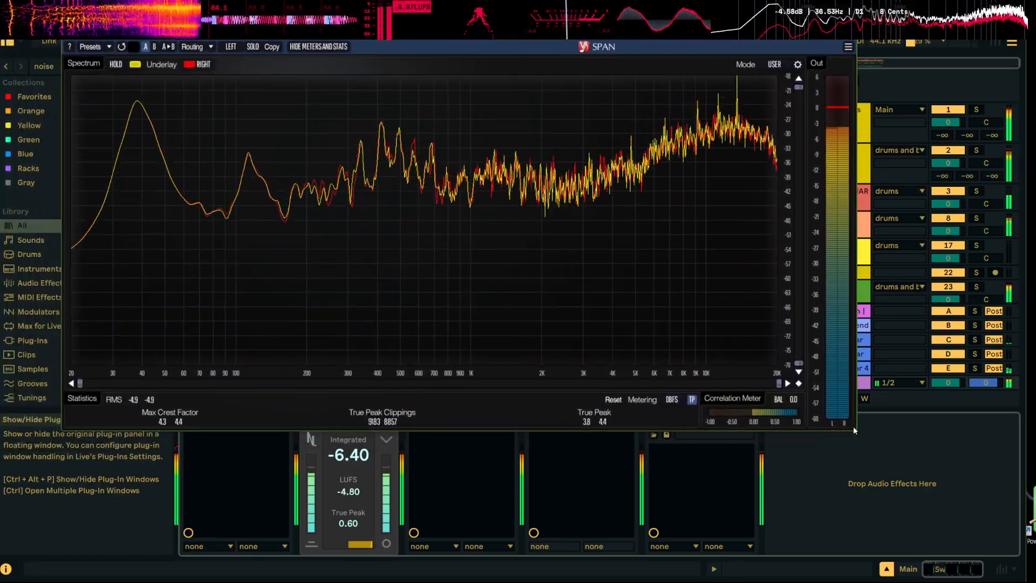
pyautogui.moveTo(851, 428); pyautogui.dragTo(776, 368)
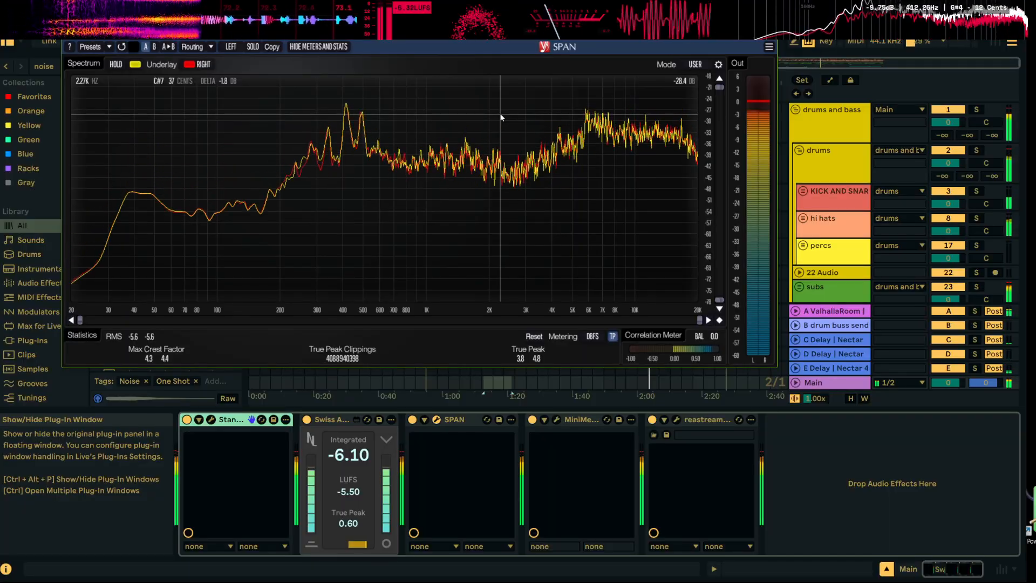
pyautogui.press('space')
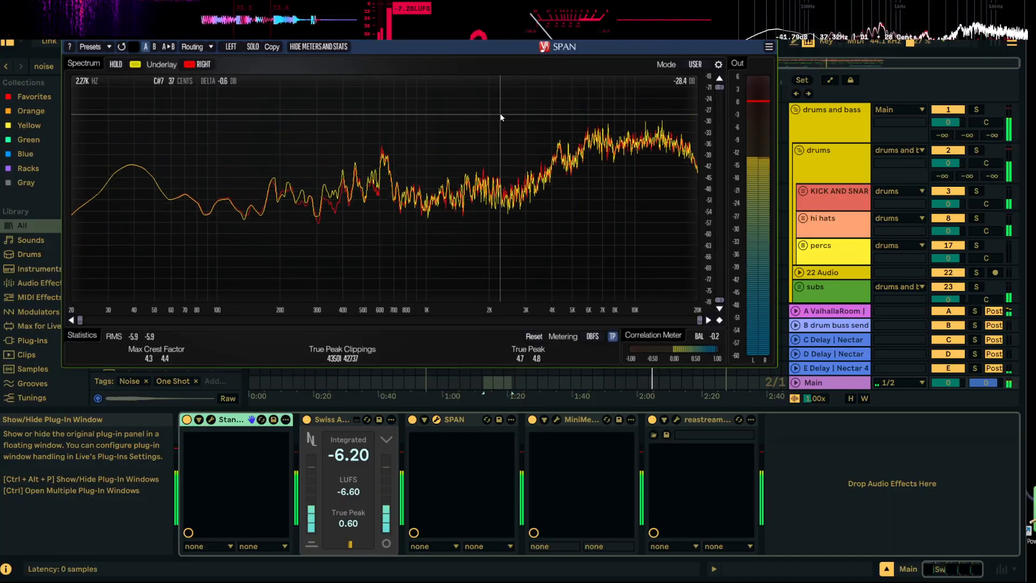